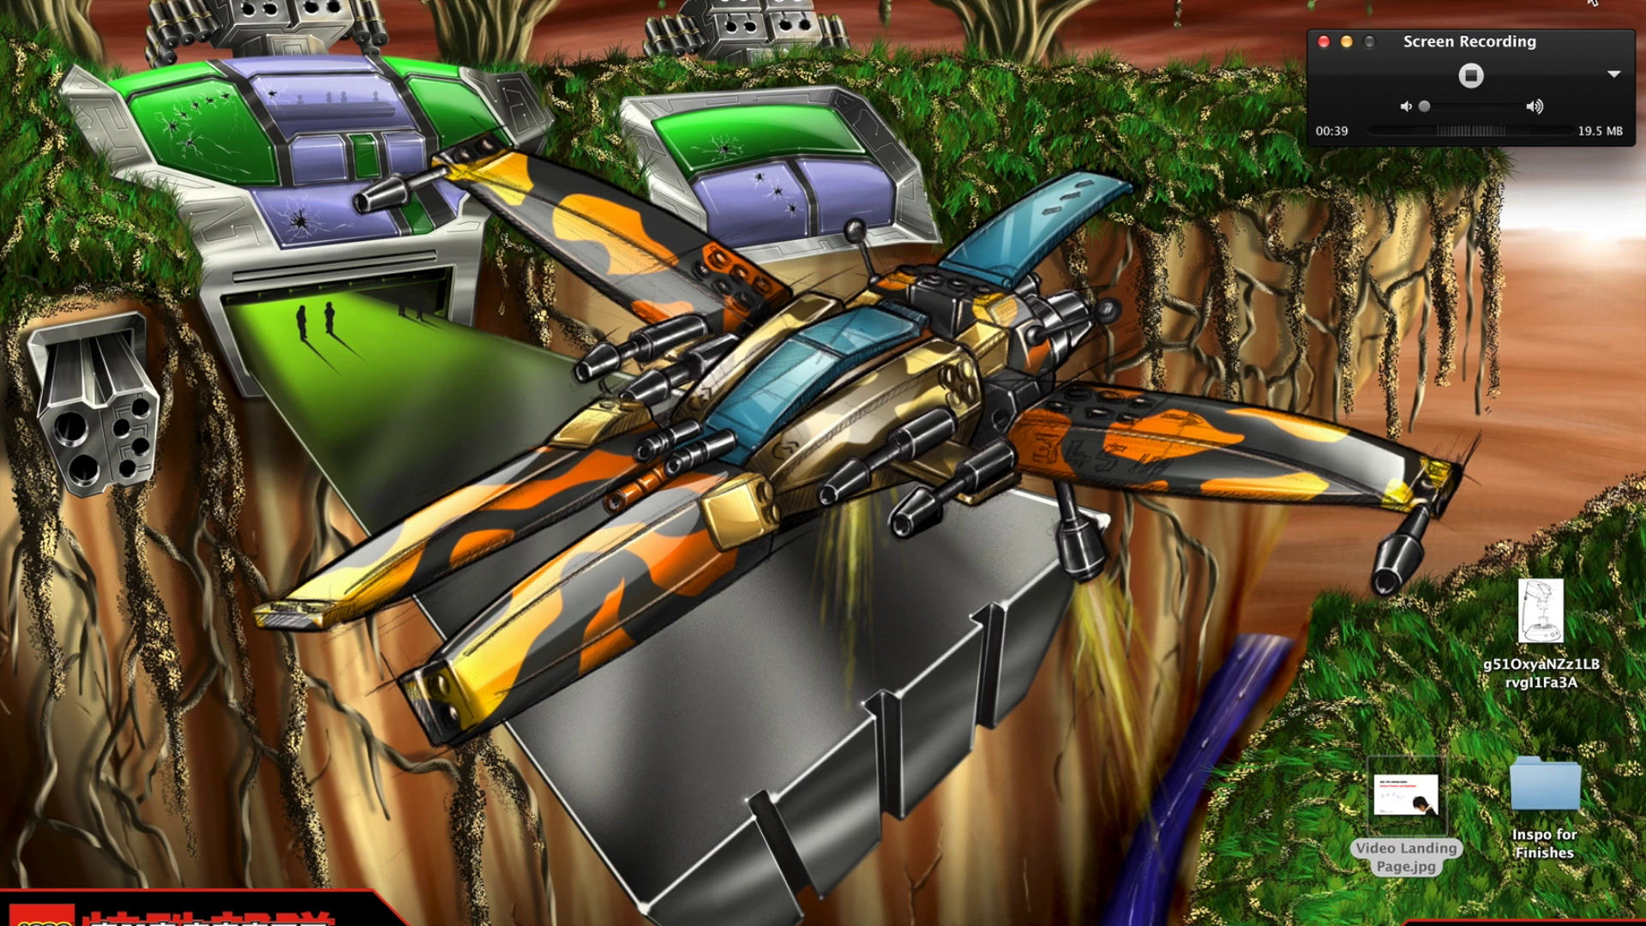
# Open the coffee machine sketch g51OxyaNZz1LBrvgI1Fa3A from the desktop, view it in full and close it.
pyautogui.moveTo(1565, 581); pyautogui.dragTo(1293, 644)
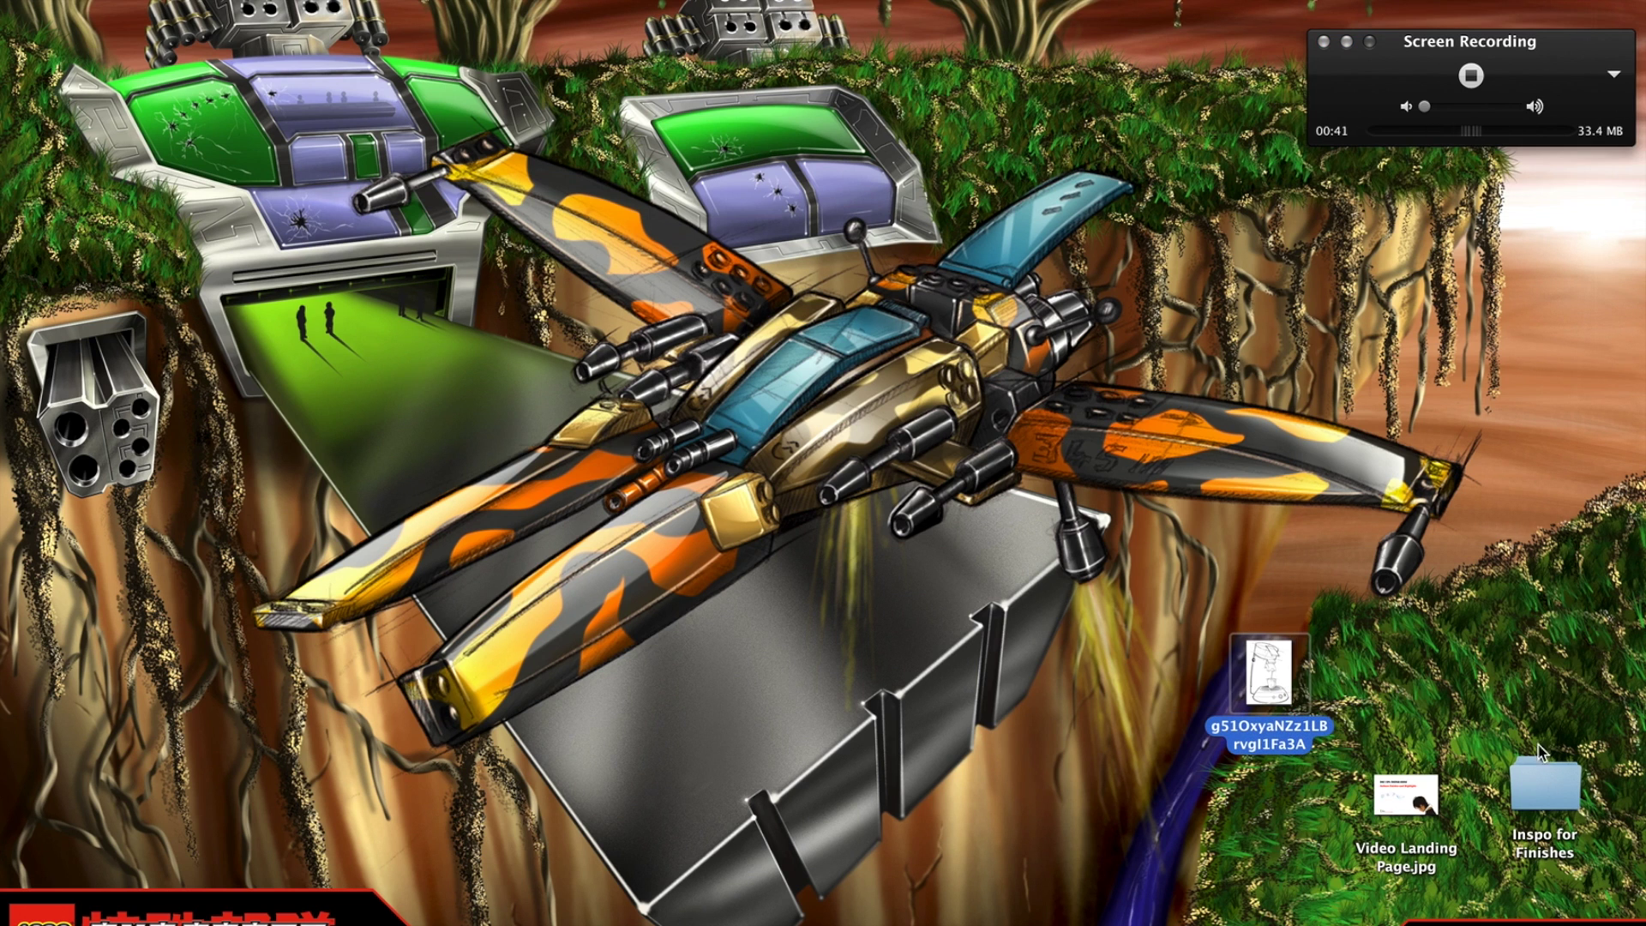
pyautogui.doubleClick(1285, 677)
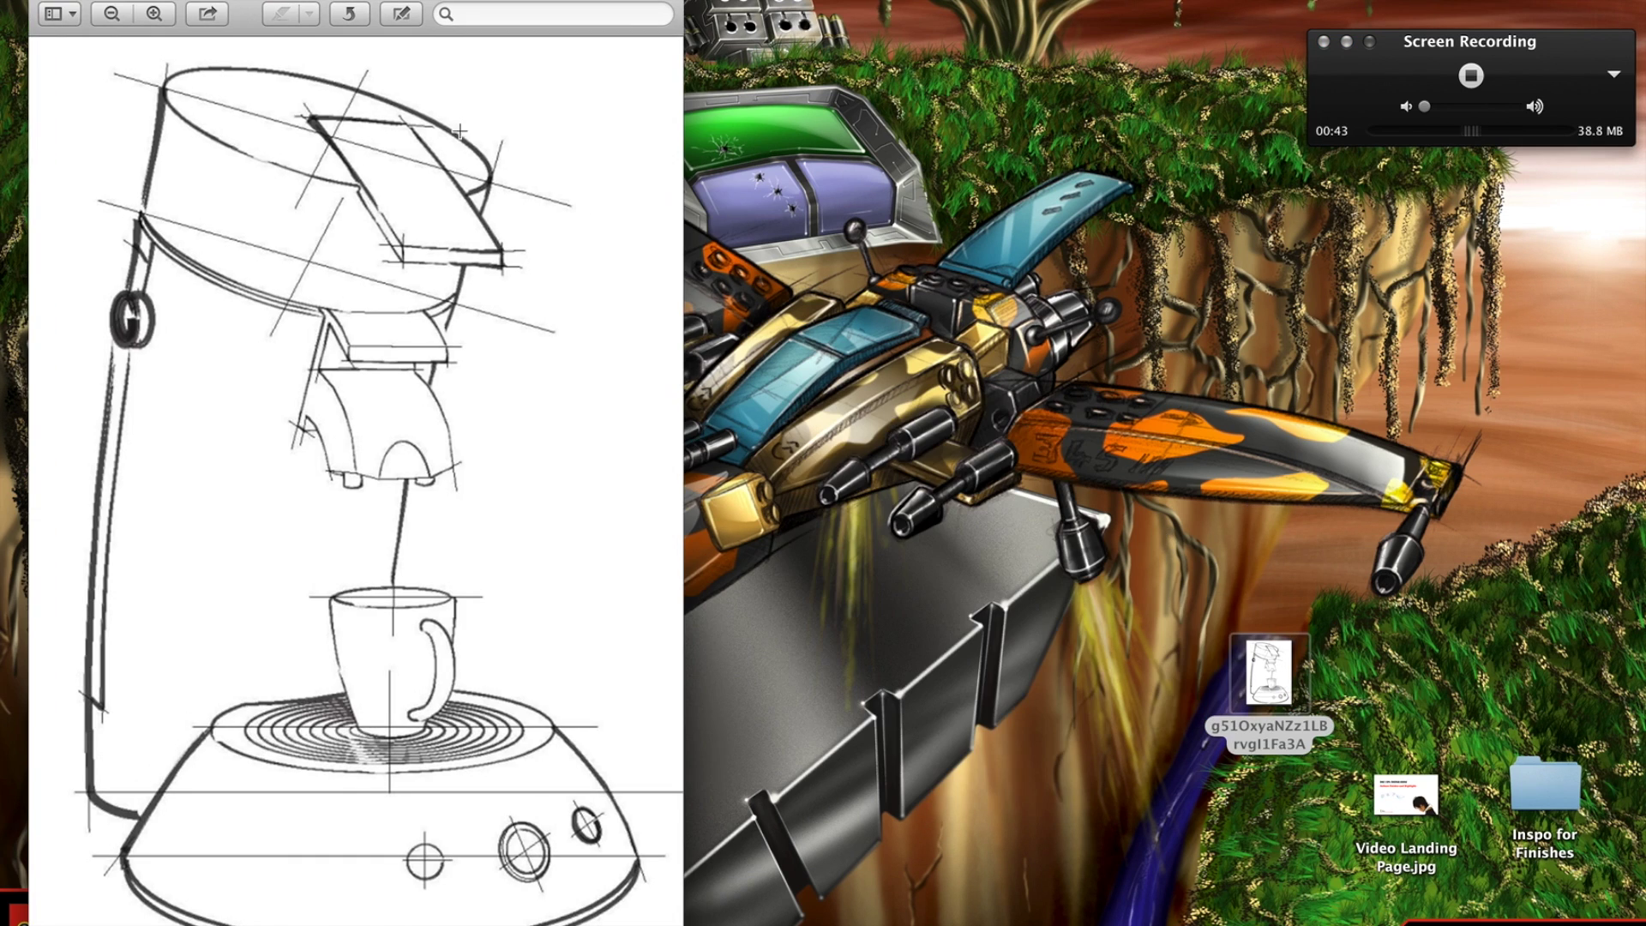
pyautogui.moveTo(174, 2); pyautogui.dragTo(1029, 26)
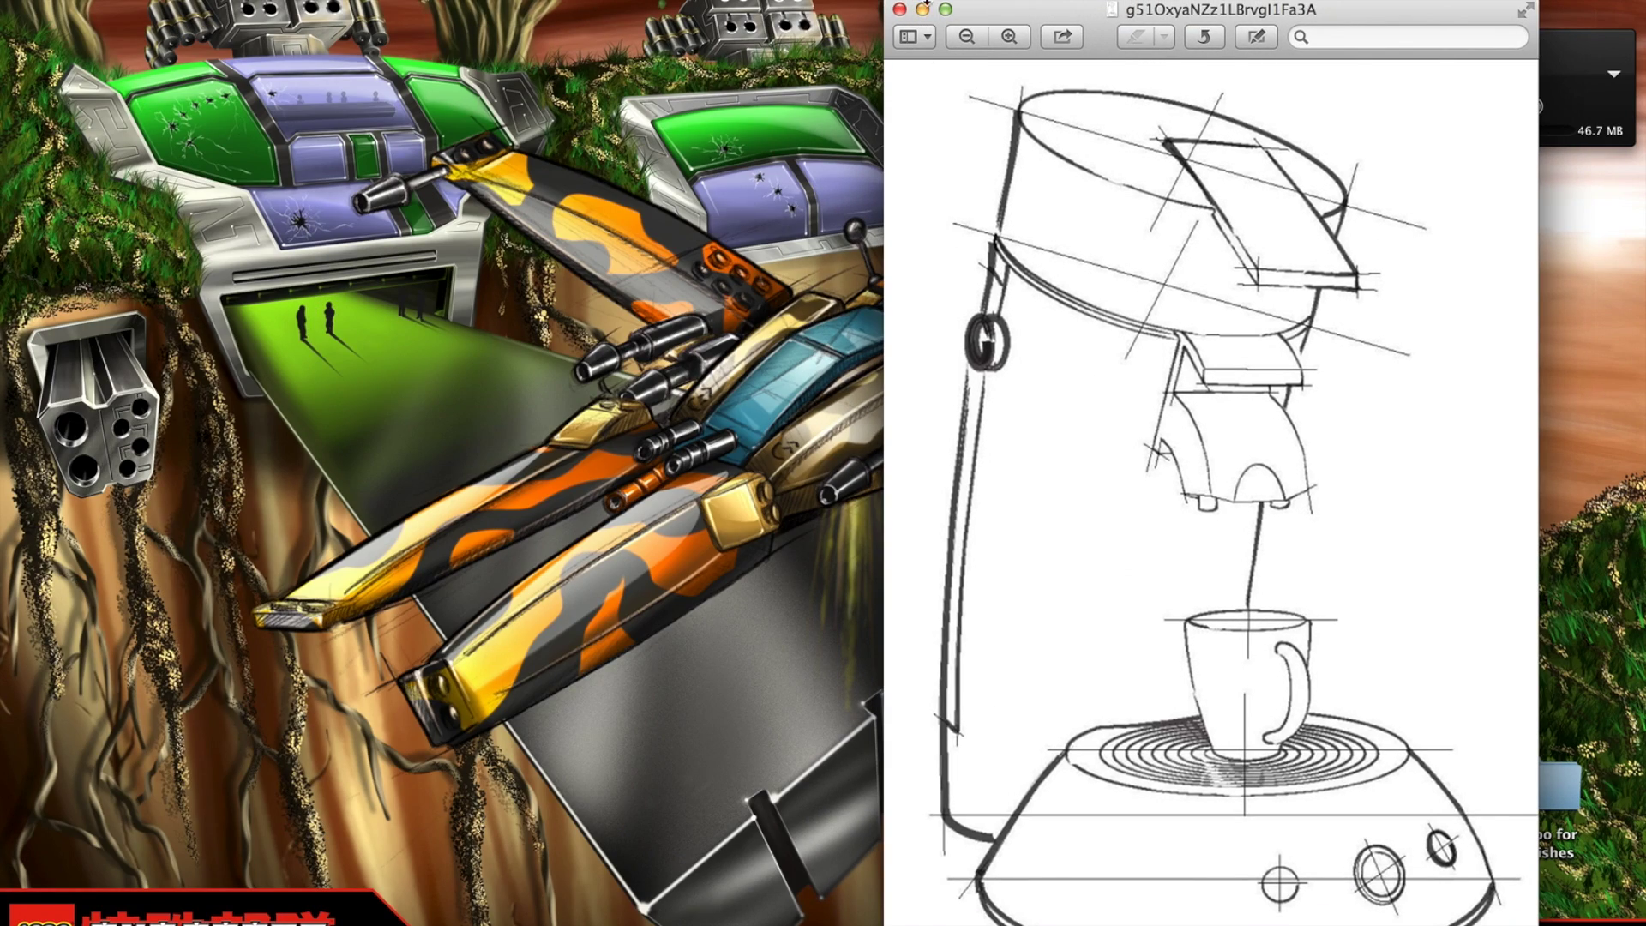
pyautogui.moveTo(886, 2); pyautogui.dragTo(1023, 215)
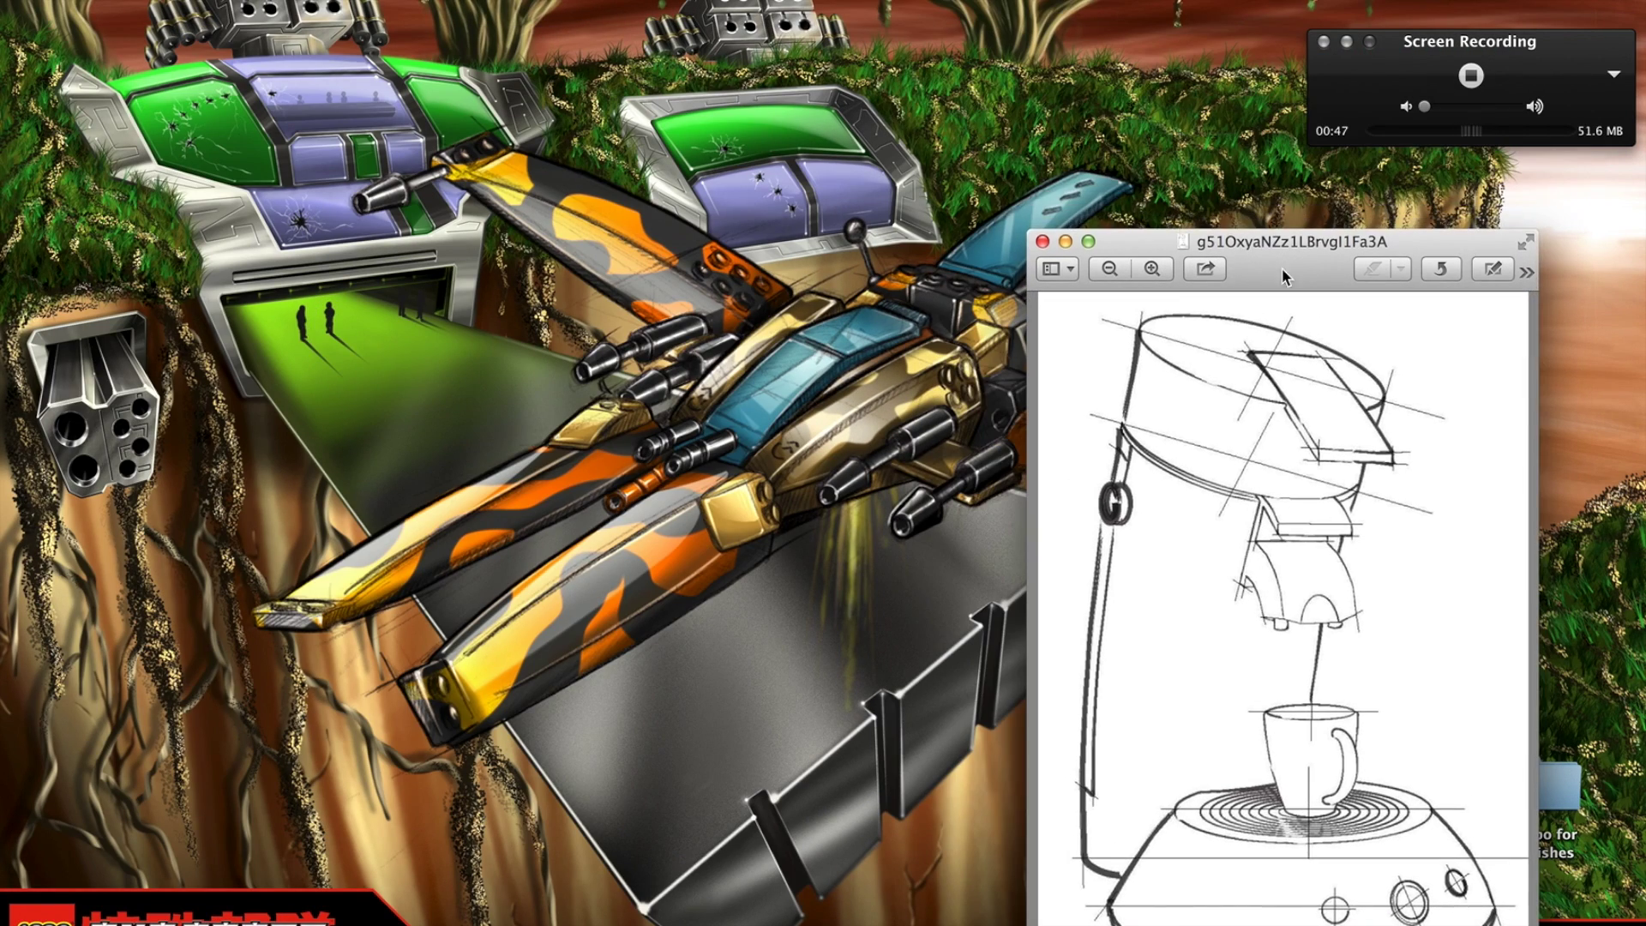
pyautogui.moveTo(1257, 232); pyautogui.dragTo(1257, 118)
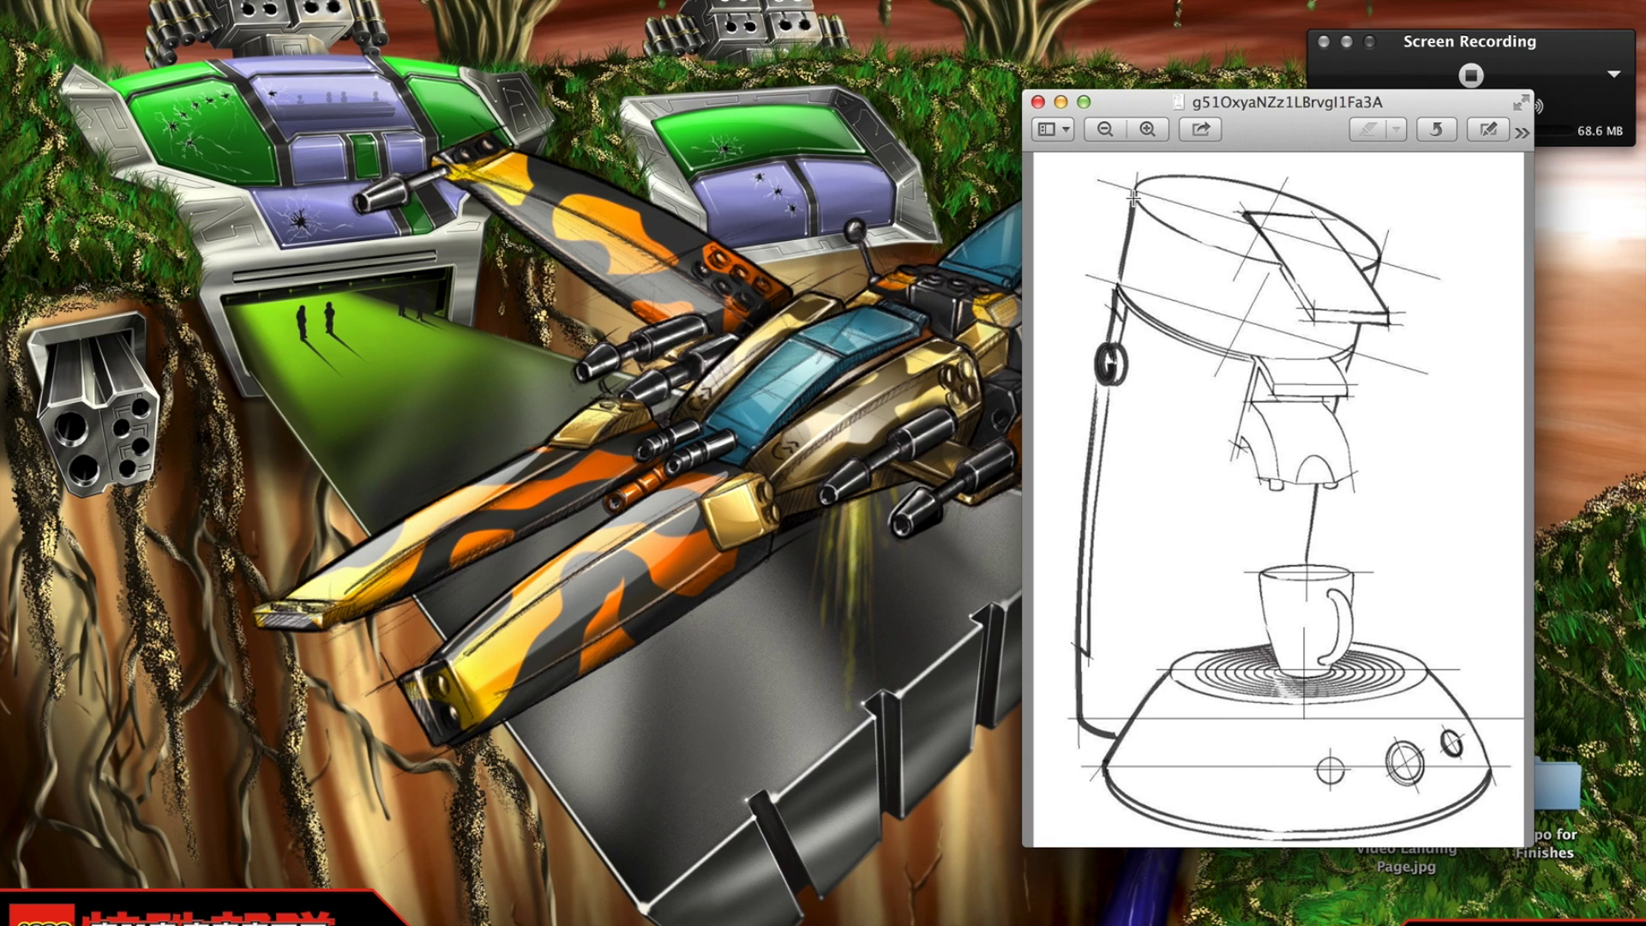
pyautogui.click(1037, 102)
pyautogui.moveTo(1283, 693); pyautogui.dragTo(1579, 664)
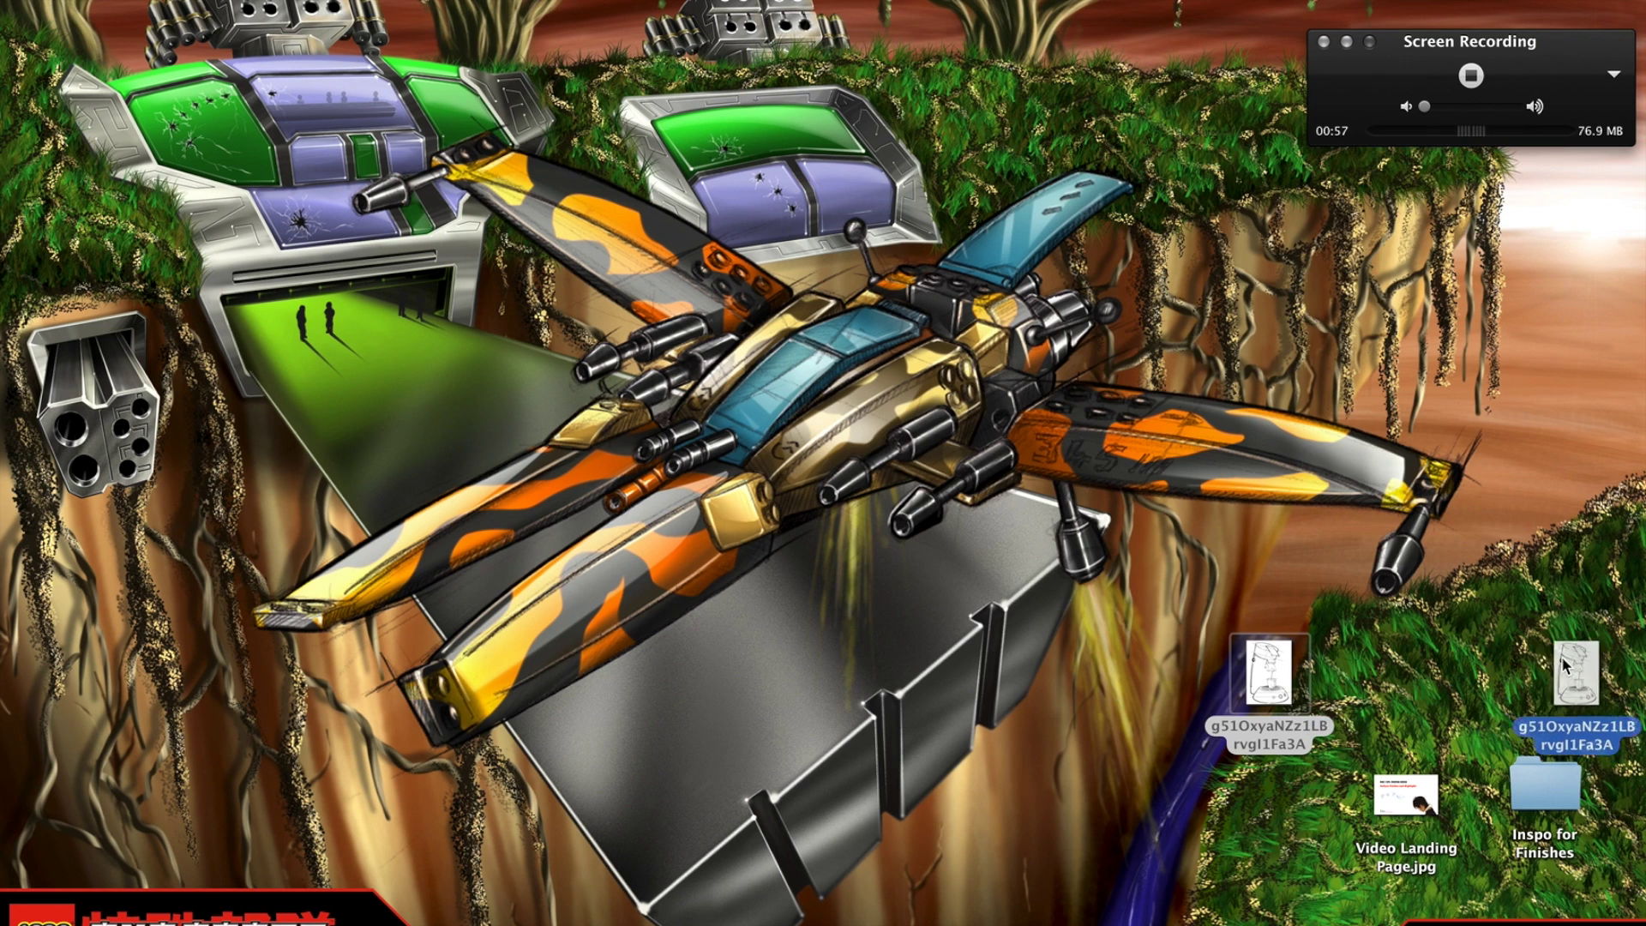
# Open the Inspo for Finishes folder, enlarge its window and view the Coffee-Maker-Buying-Guide-4 reference image.
pyautogui.doubleClick(1543, 784)
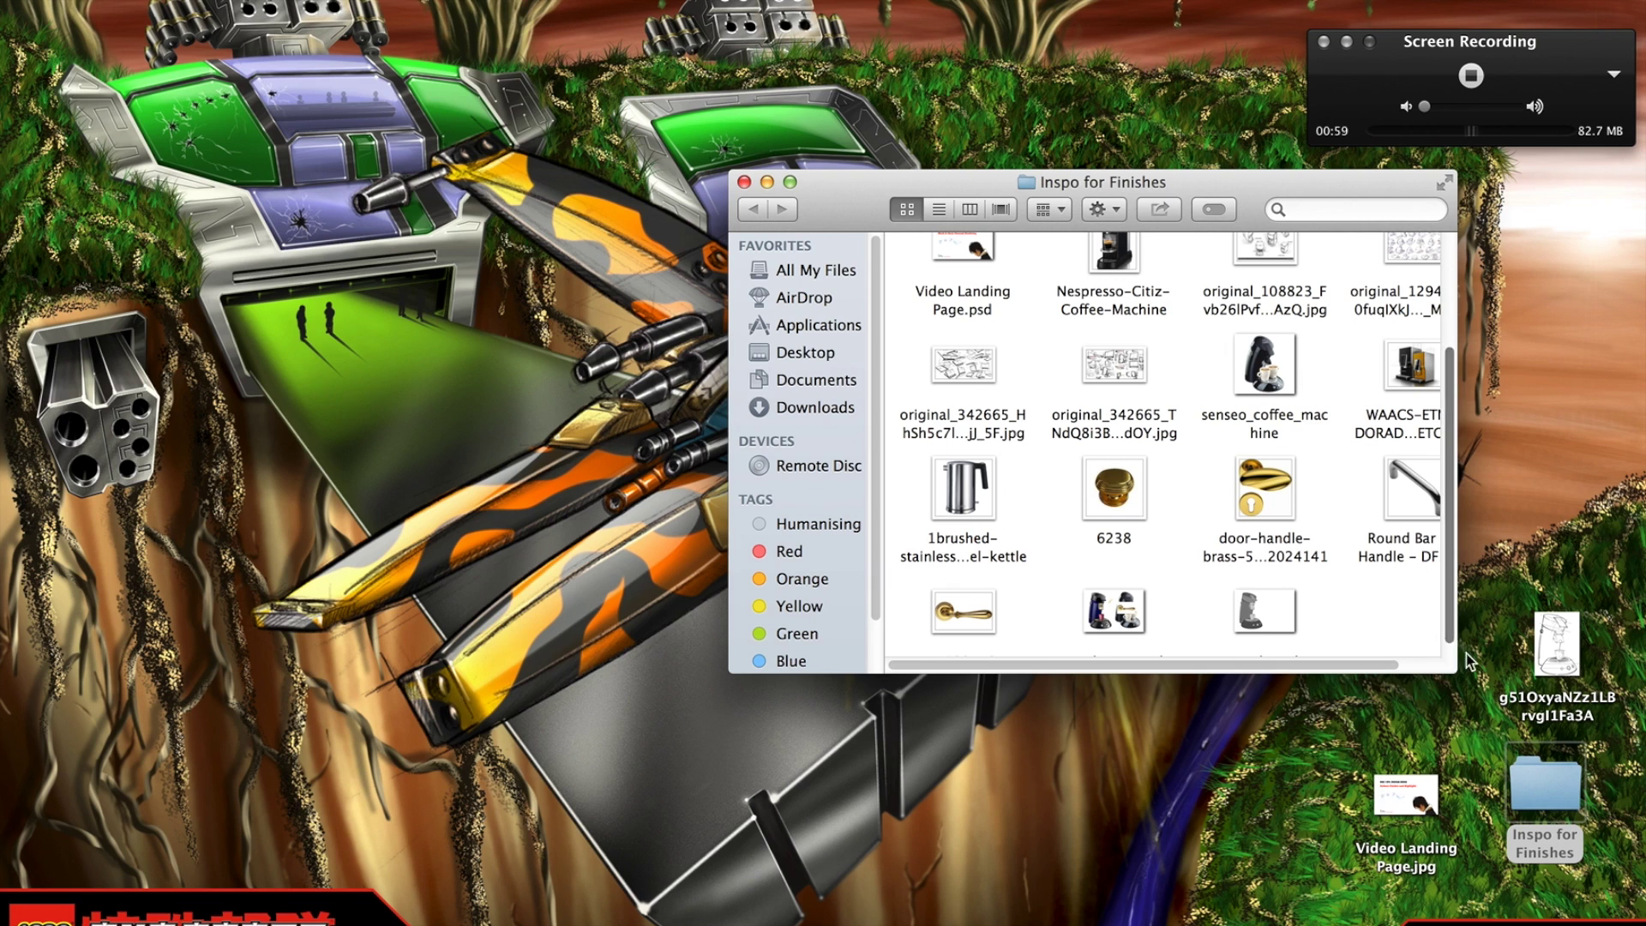
pyautogui.moveTo(1454, 670); pyautogui.dragTo(1580, 820)
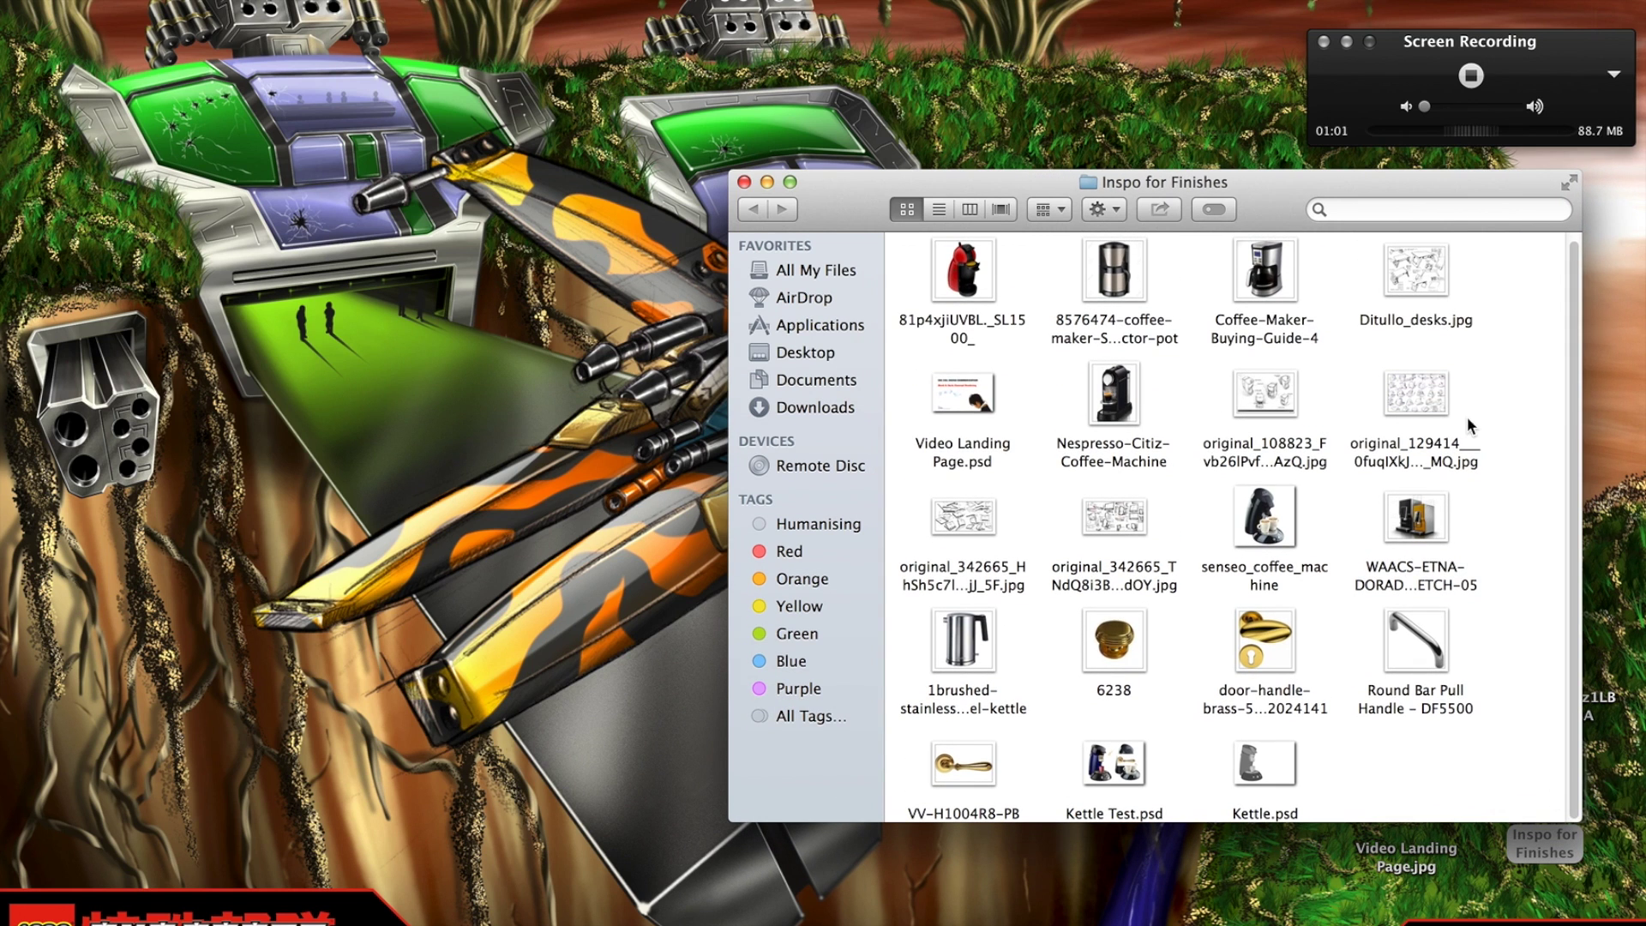
pyautogui.doubleClick(1258, 268)
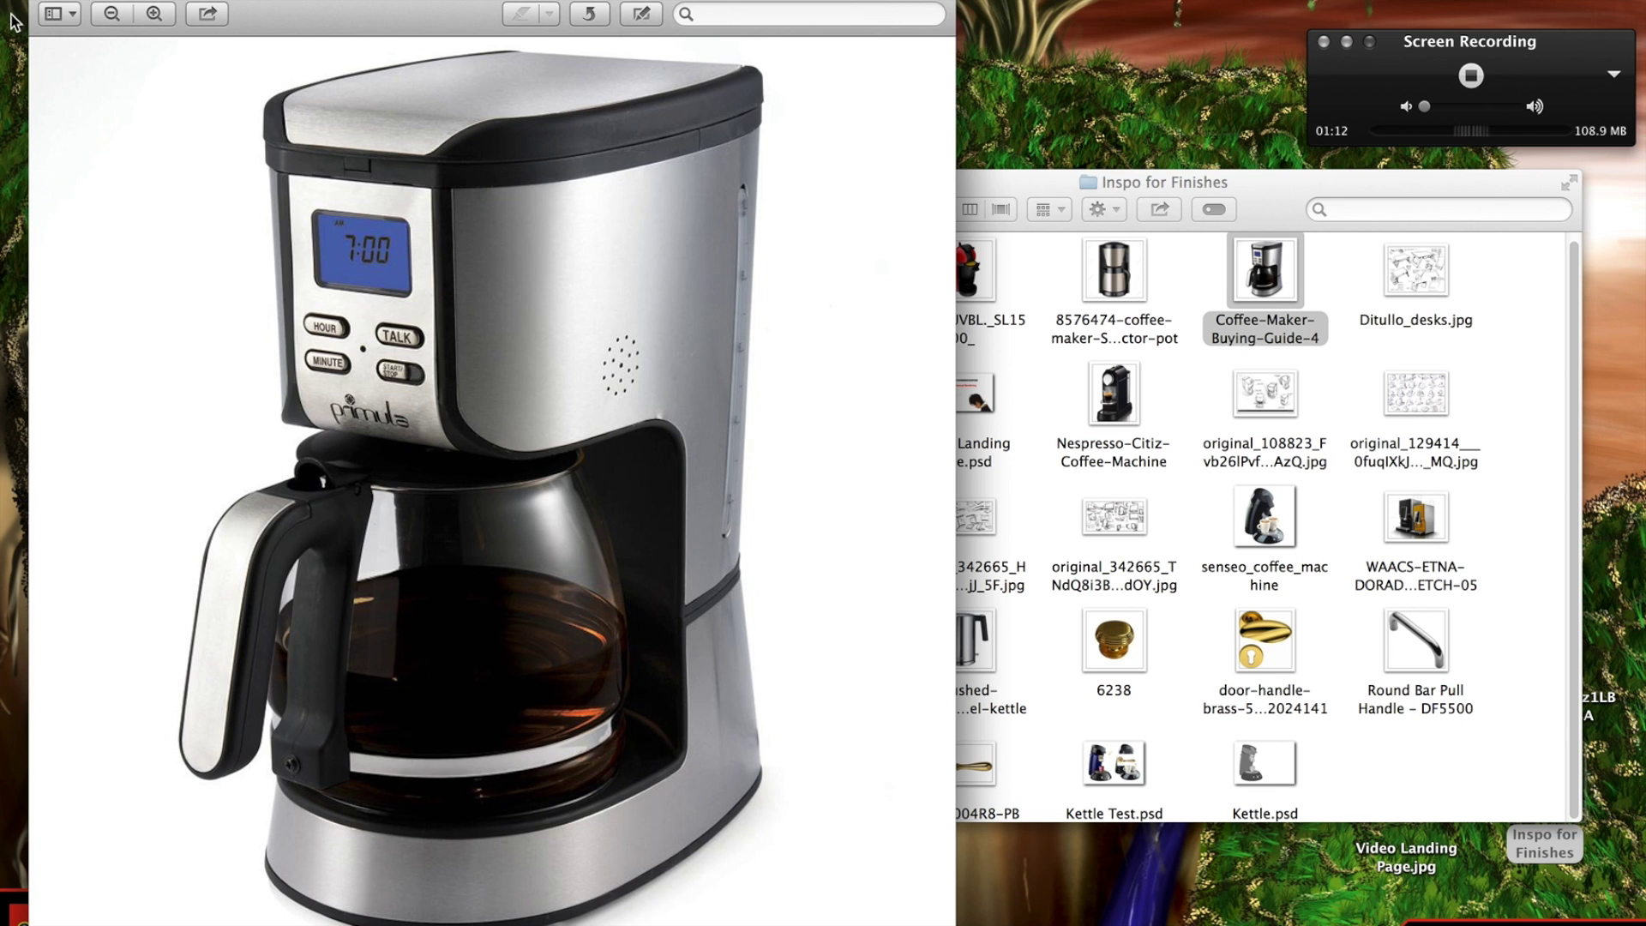
pyautogui.press('super+w')
# View the brass door handle reference image, then close it and the Inspo for Finishes folder.
pyautogui.doubleClick(1243, 660)
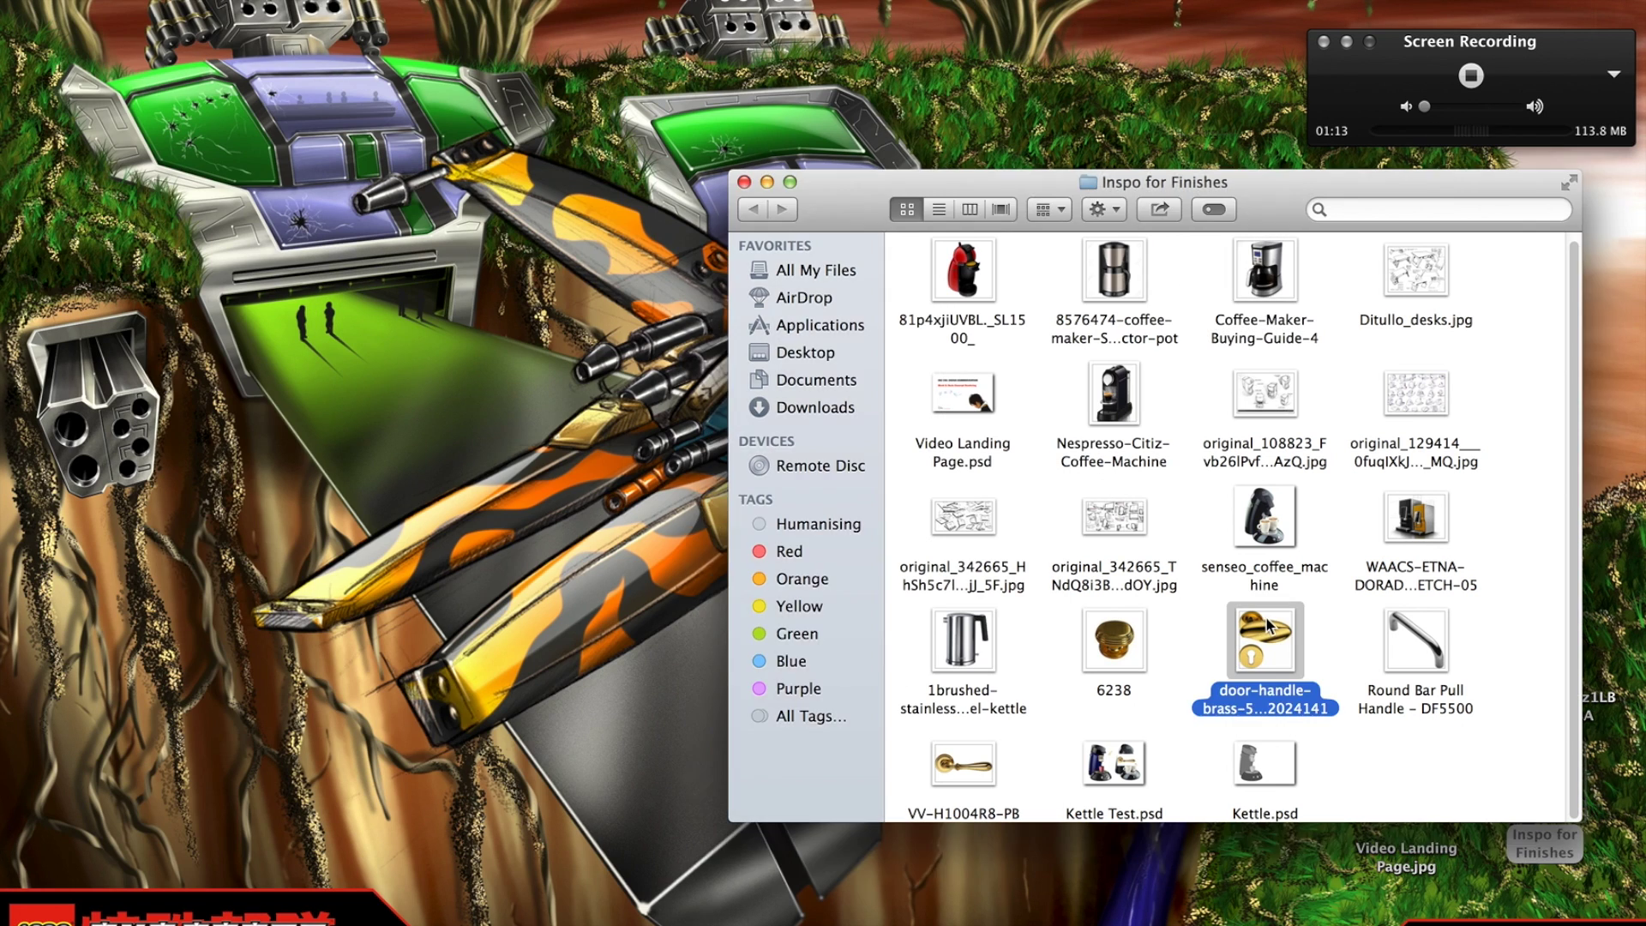
pyautogui.moveTo(285, 25); pyautogui.dragTo(1123, 67)
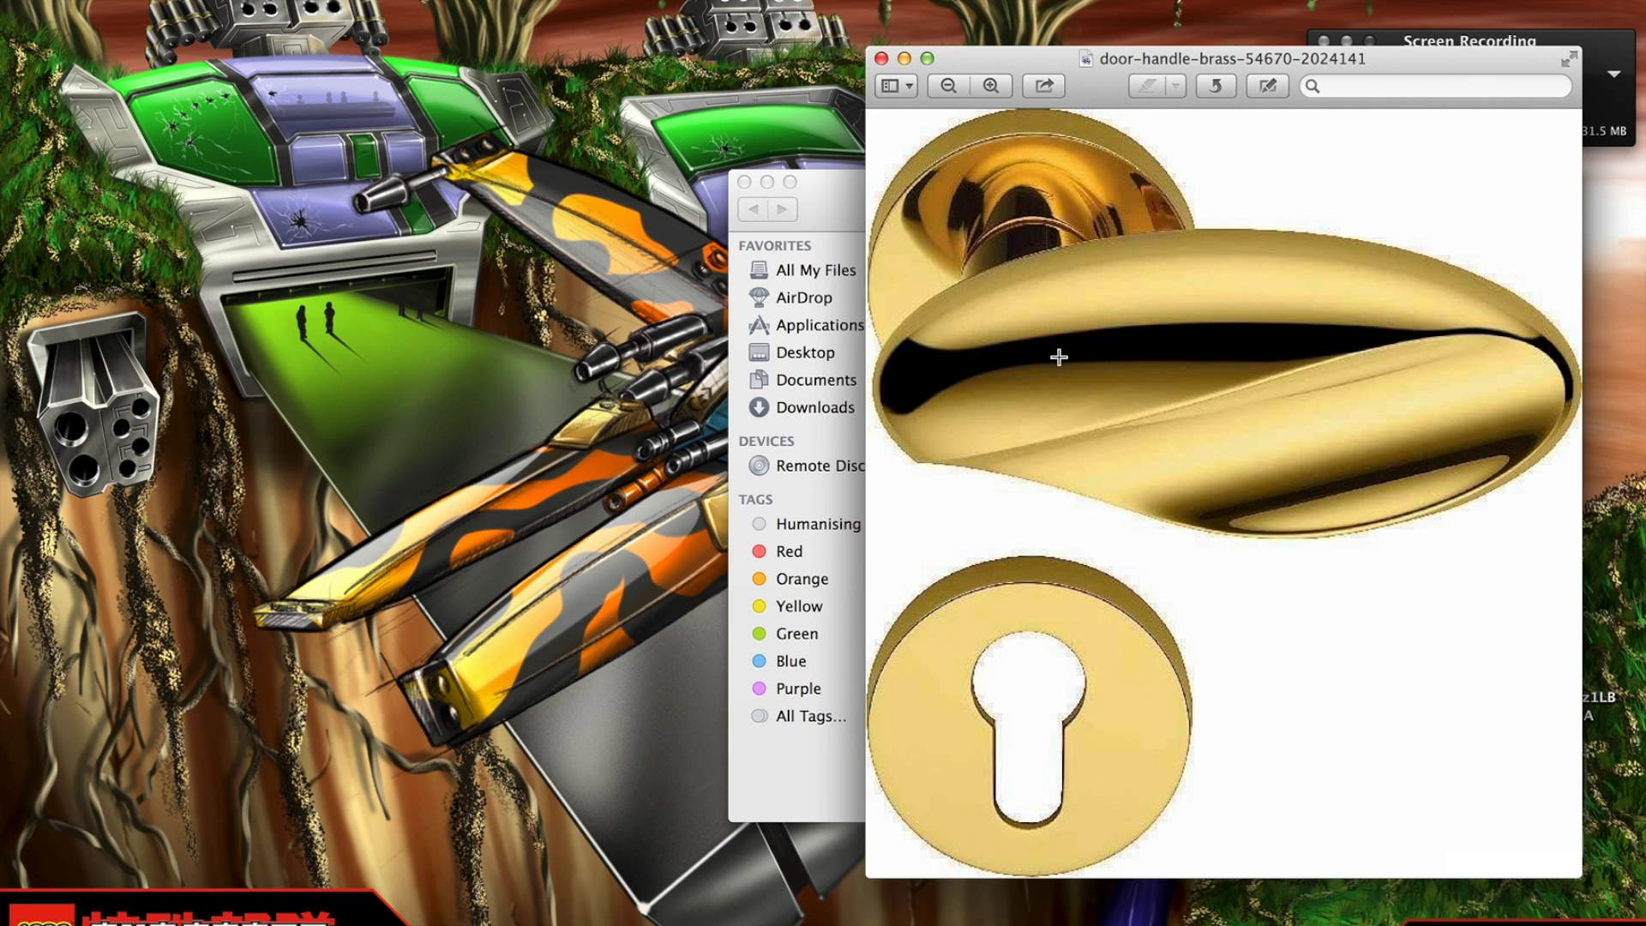
pyautogui.click(881, 58)
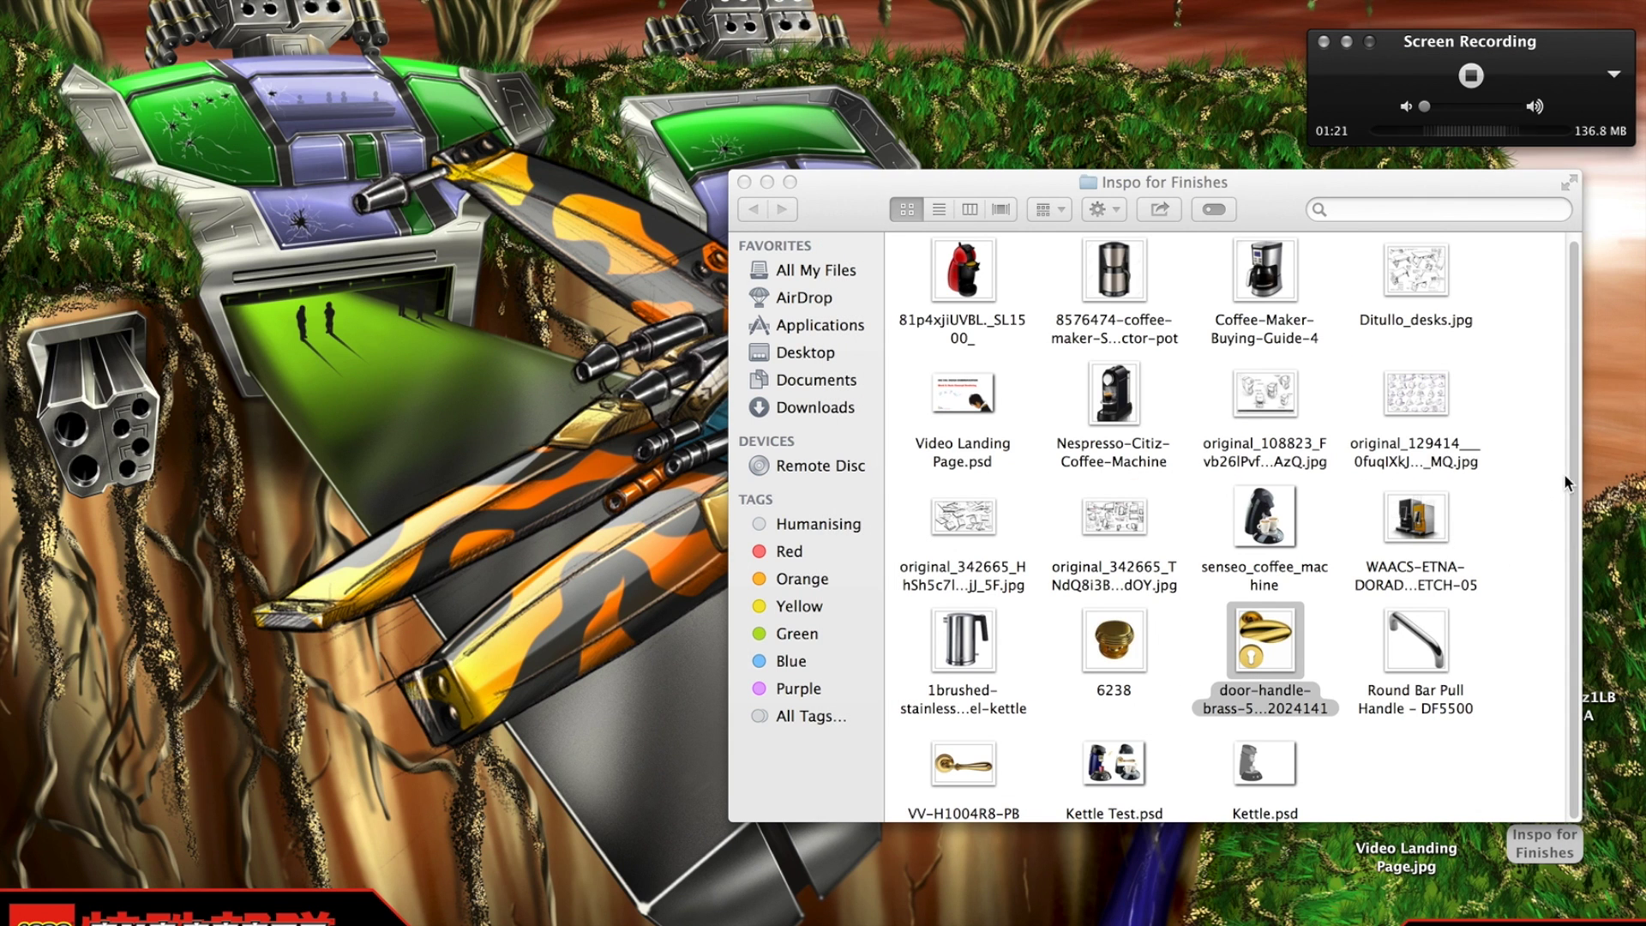
pyautogui.scroll(-1, 1457, 600)
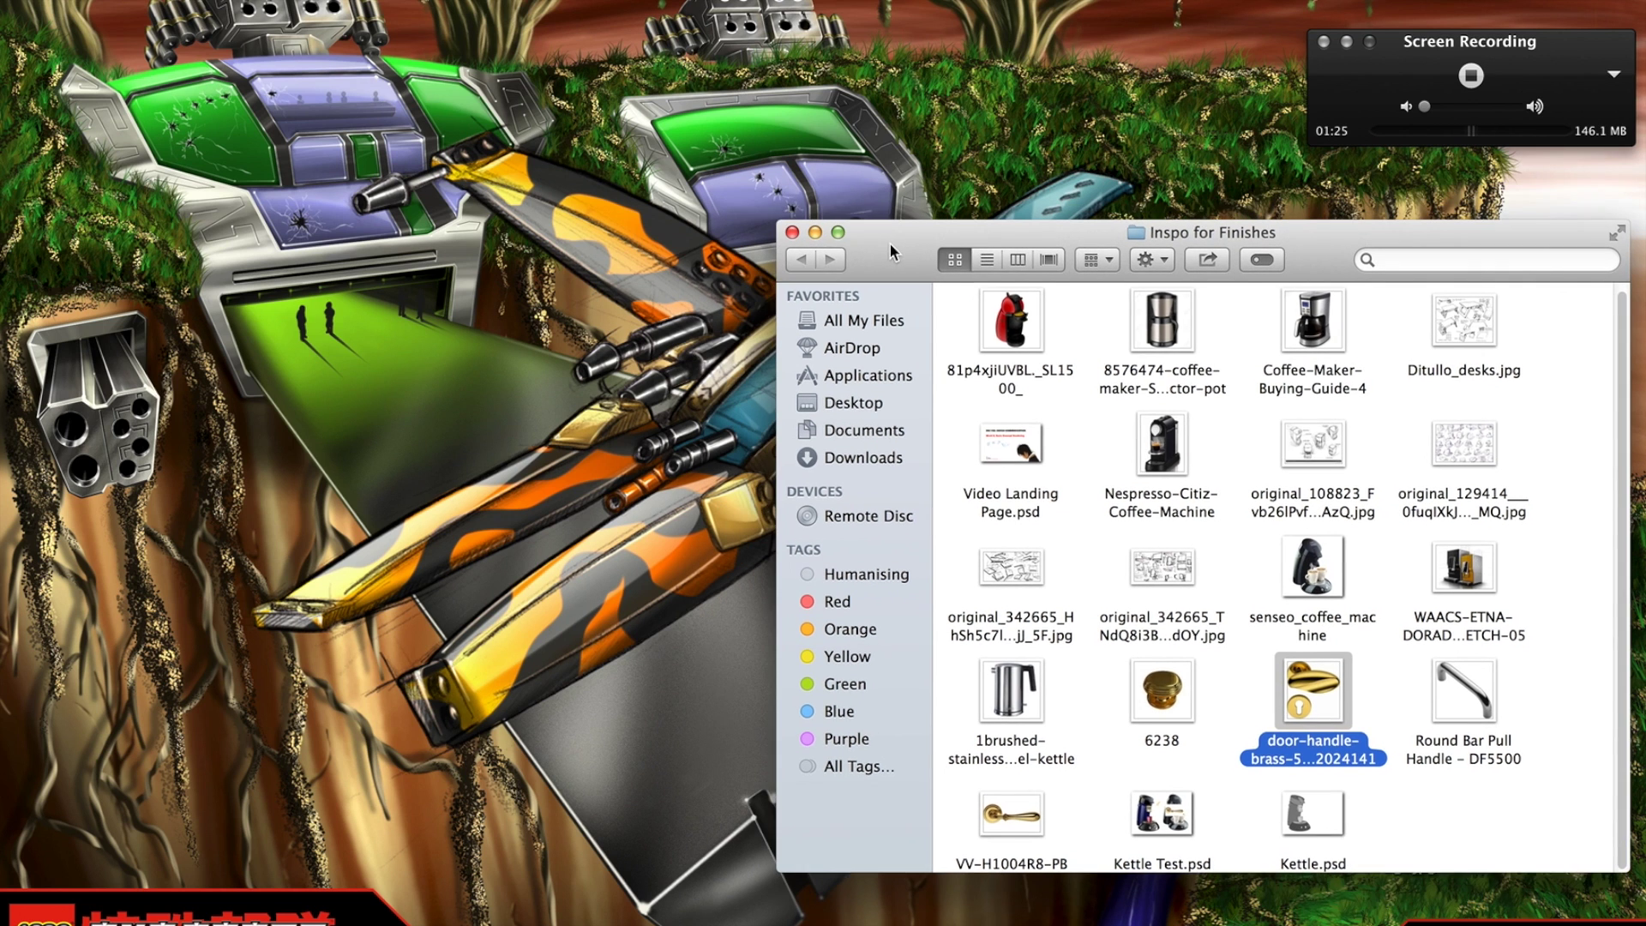
pyautogui.press('super+w')
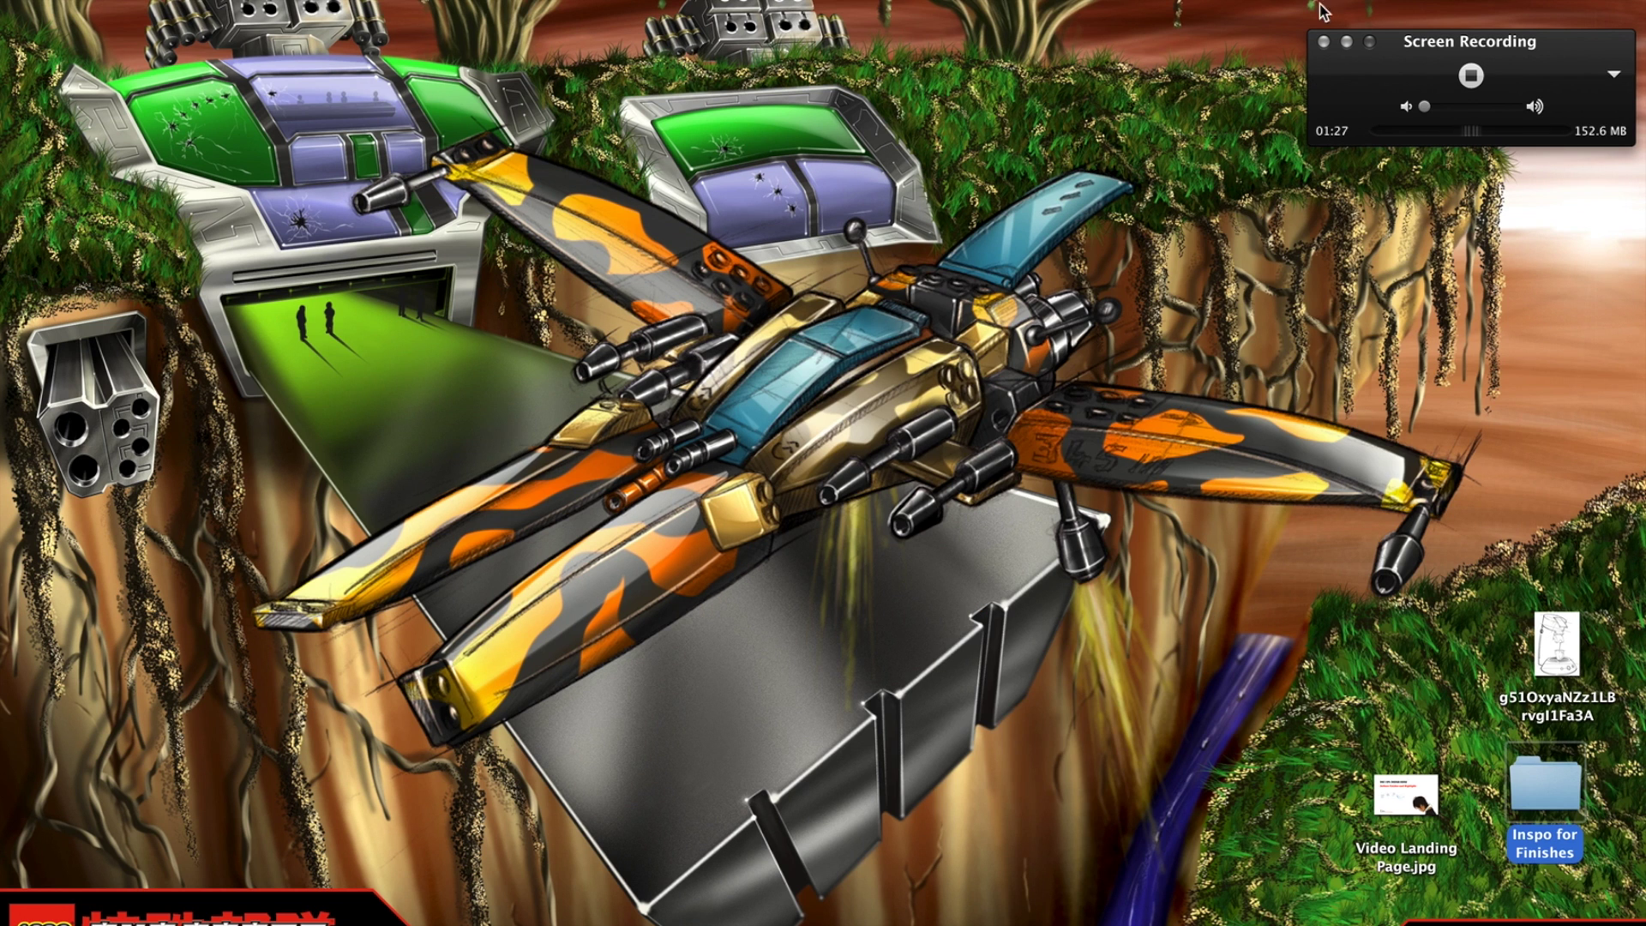
# Open the coffee machine sketch from the desktop in Photoshop.
pyautogui.moveTo(1421, 42); pyautogui.dragTo(1427, 11)
pyautogui.rightClick(1552, 710)
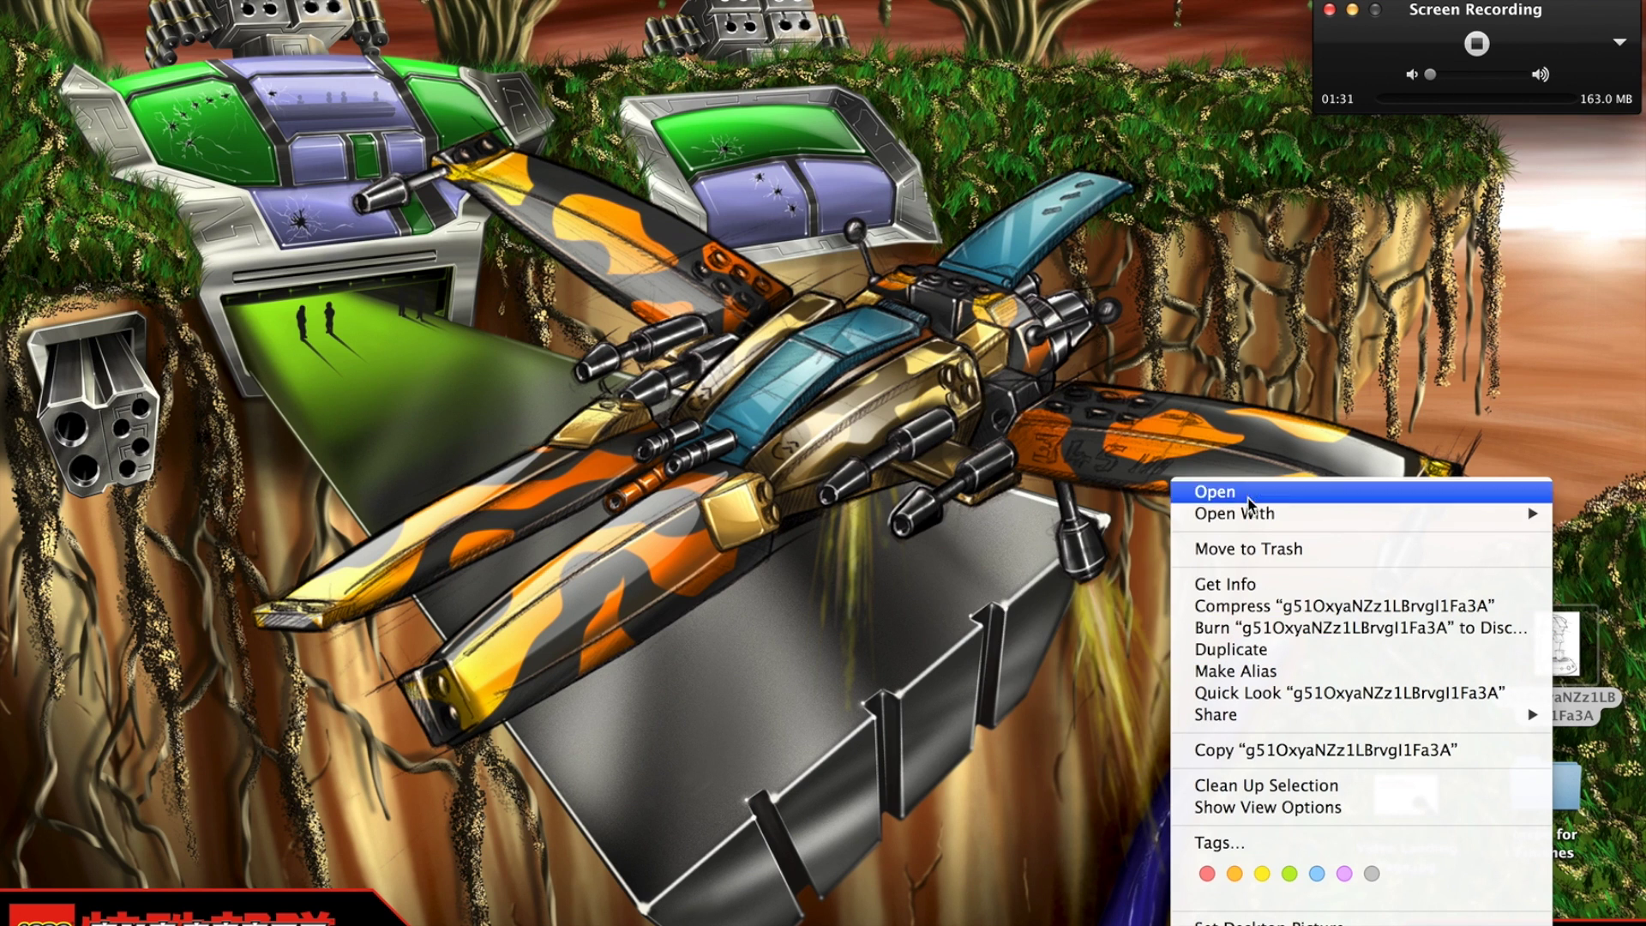
pyautogui.moveTo(1320, 514)
pyautogui.click(1106, 557)
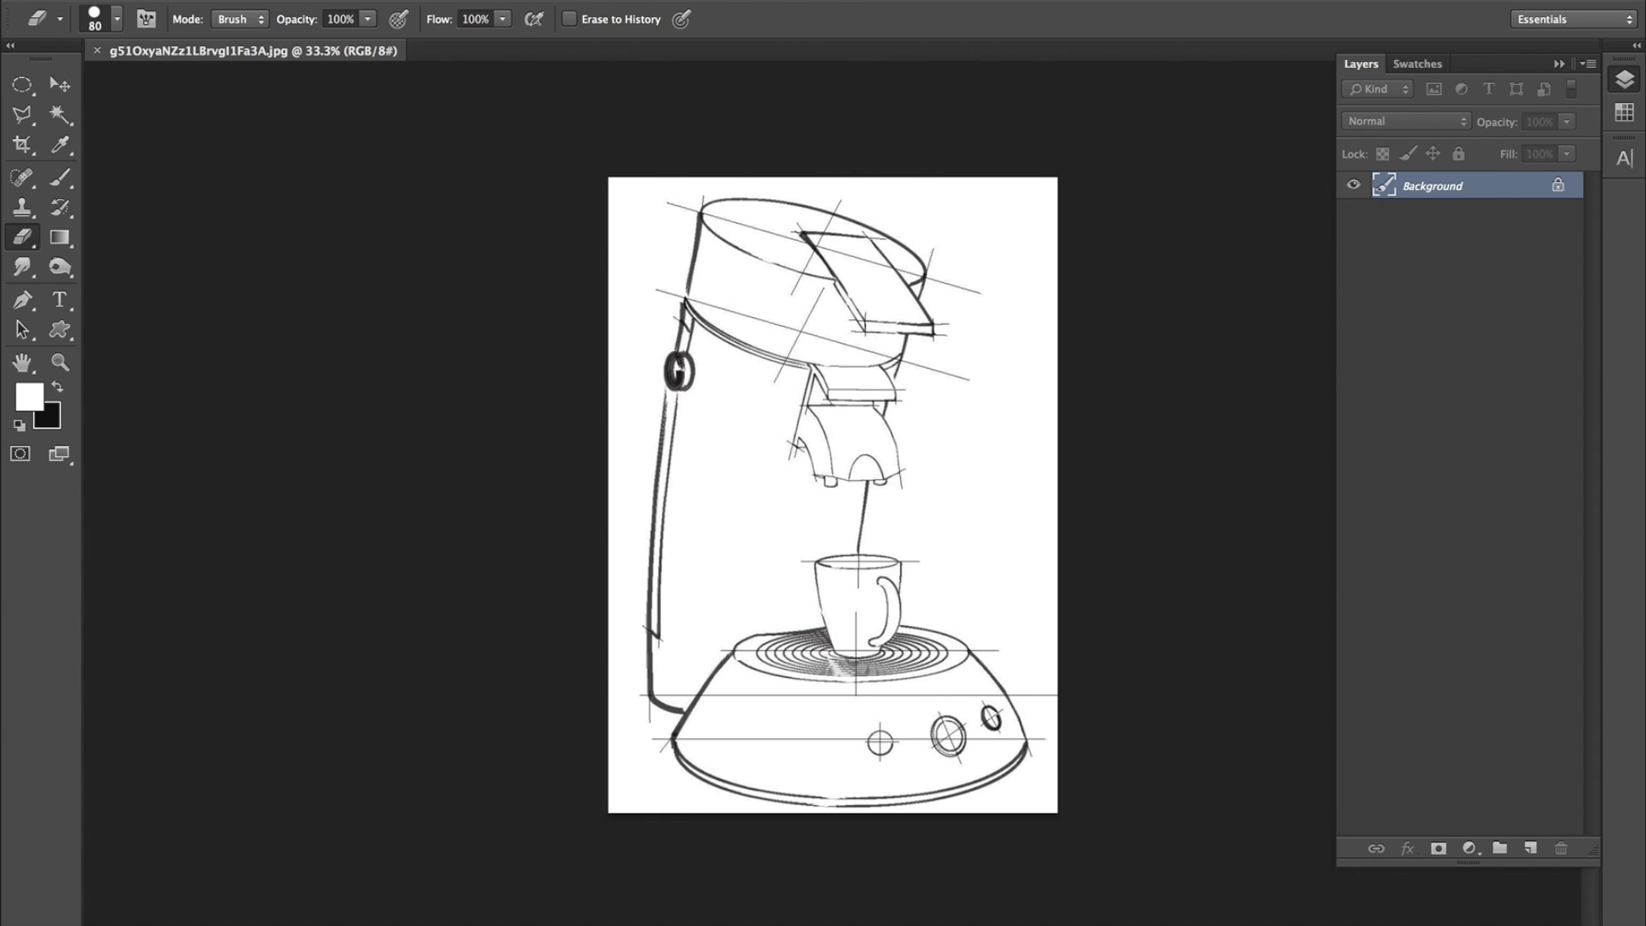
# Check the sketch's pixel dimensions and resolution in Image Size without changing them.
pyautogui.click(283, 0)
pyautogui.click(283, 0)
pyautogui.click(283, 0)
pyautogui.moveTo(334, 215)
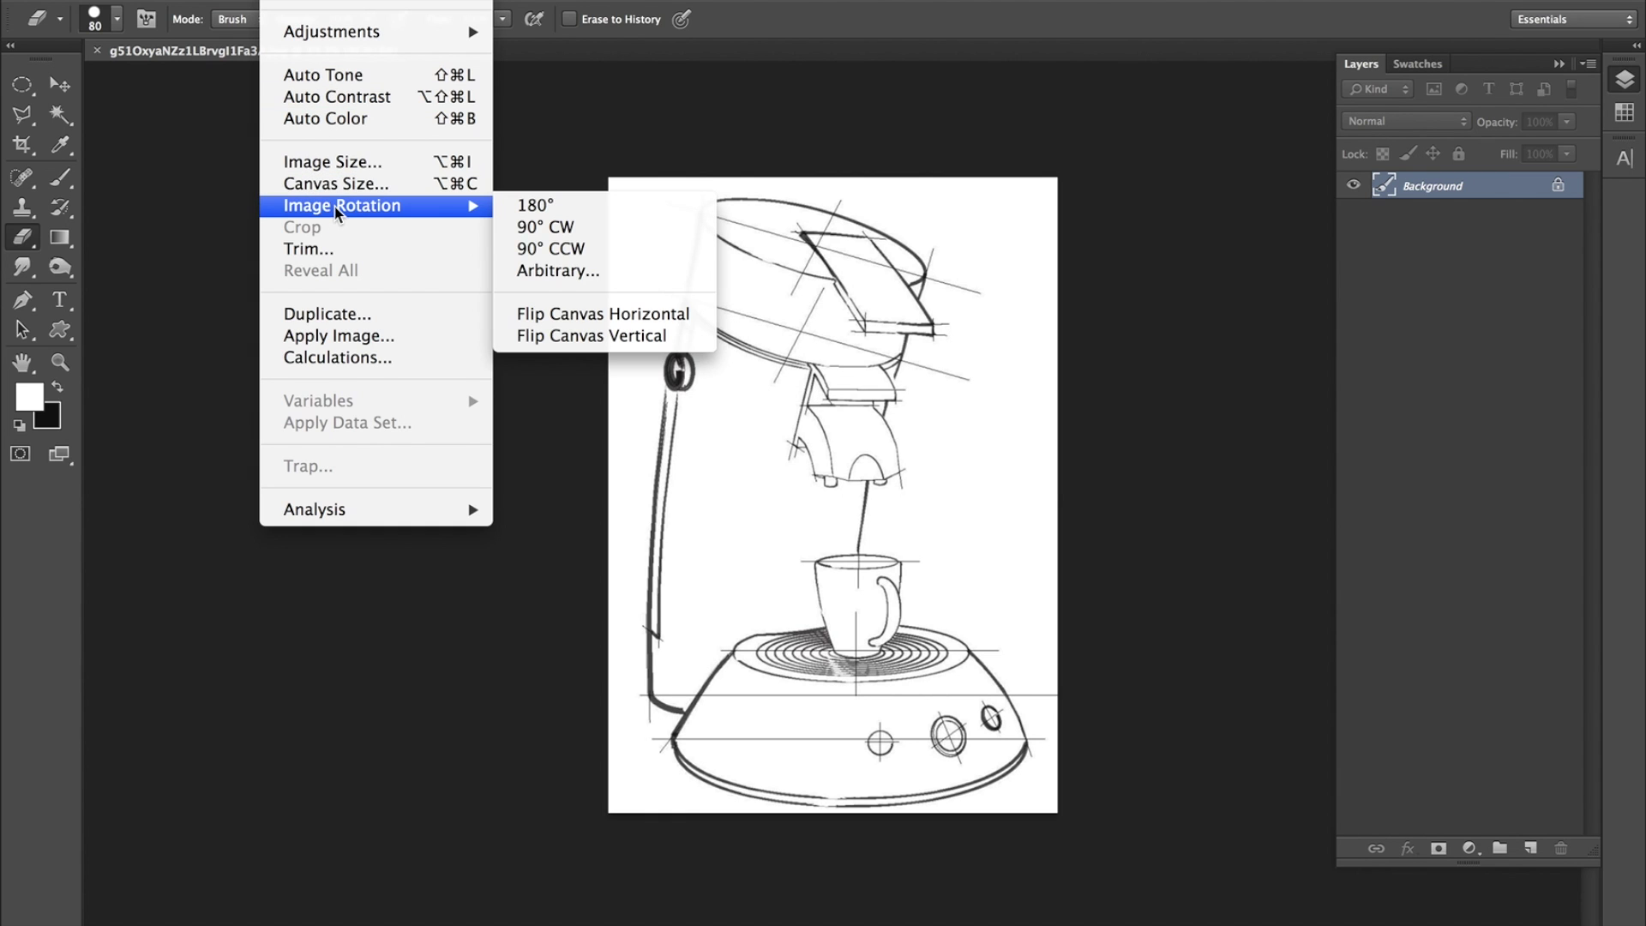
pyautogui.click(331, 162)
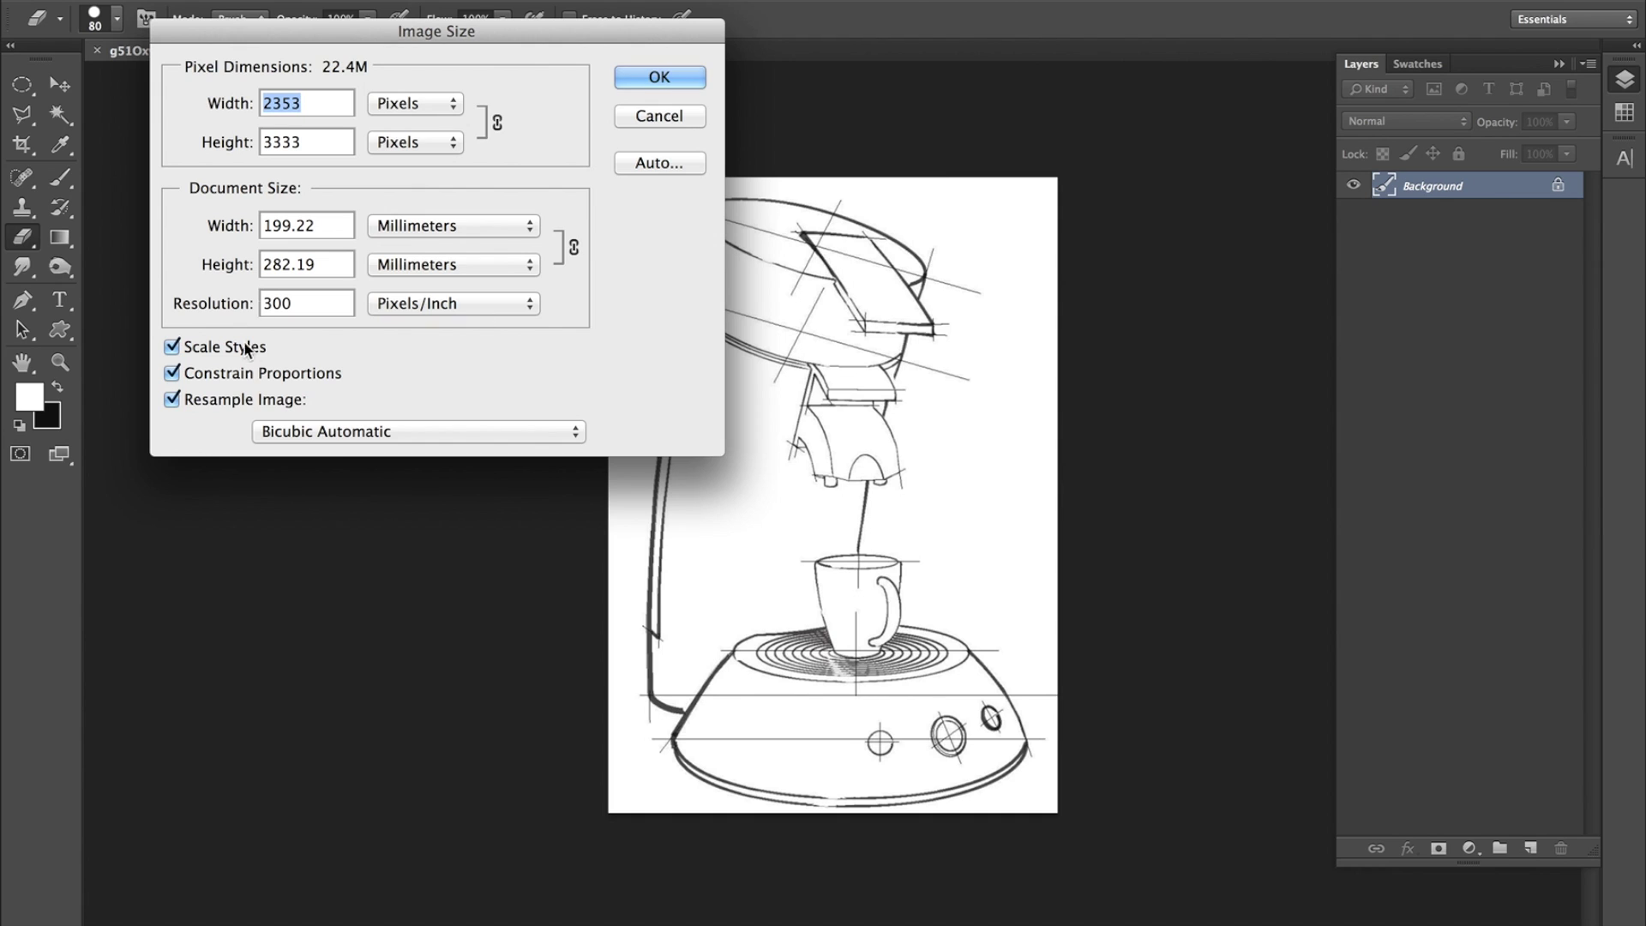
pyautogui.click(653, 121)
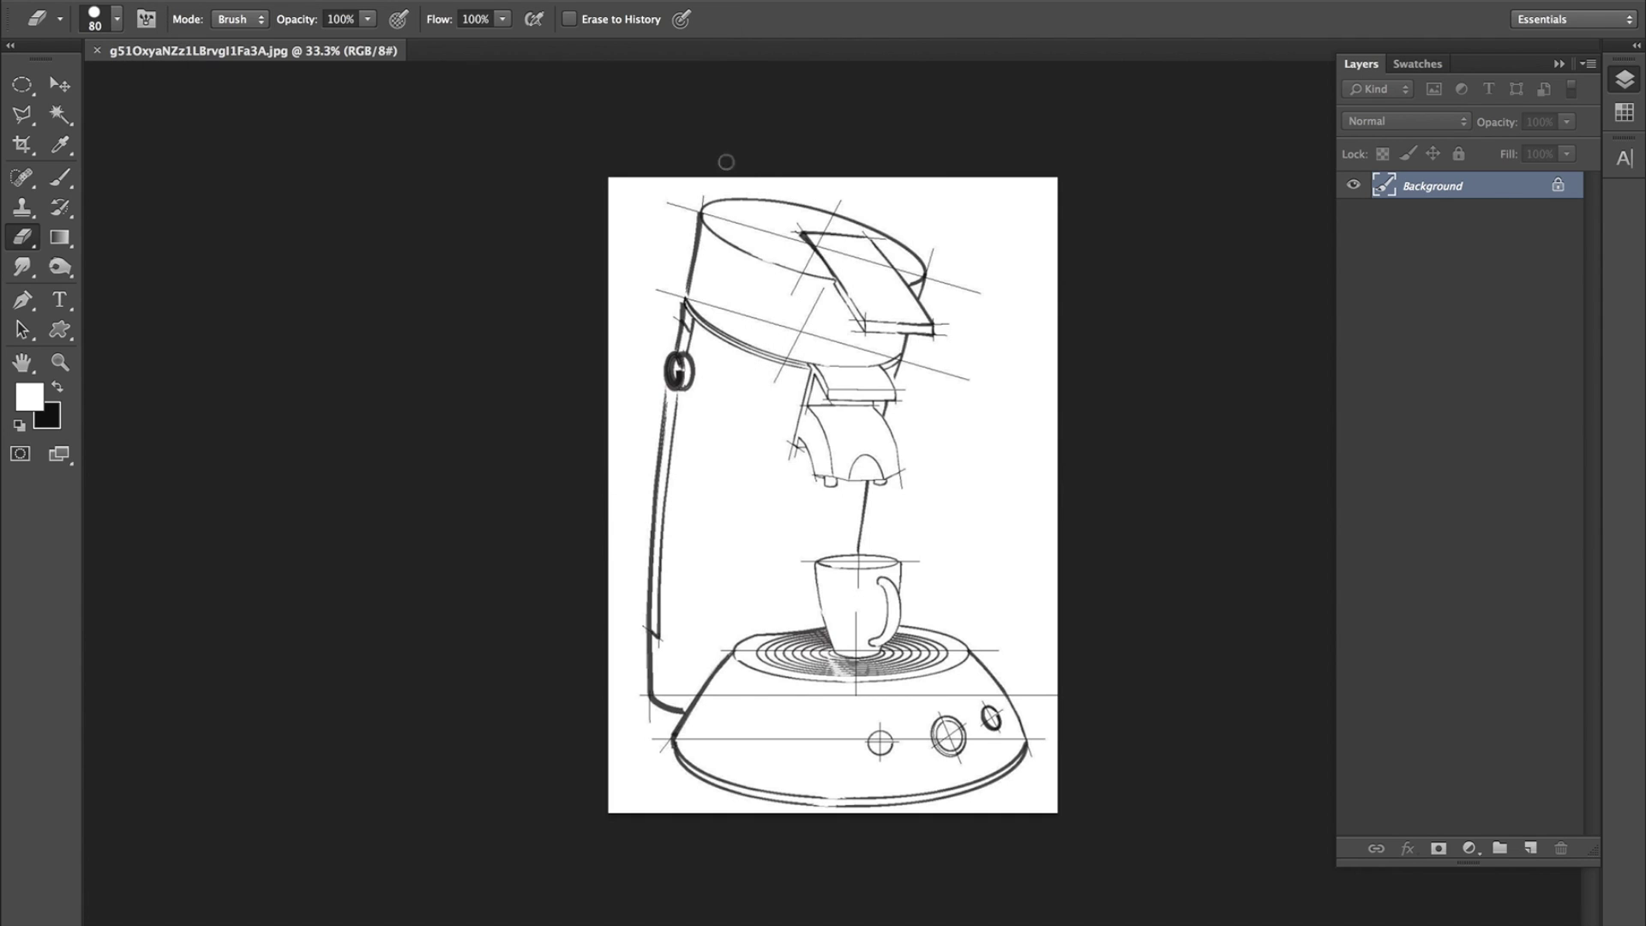
# Create a new document using the International Paper preset.
pyautogui.click(214, 0)
pyautogui.click(214, 0)
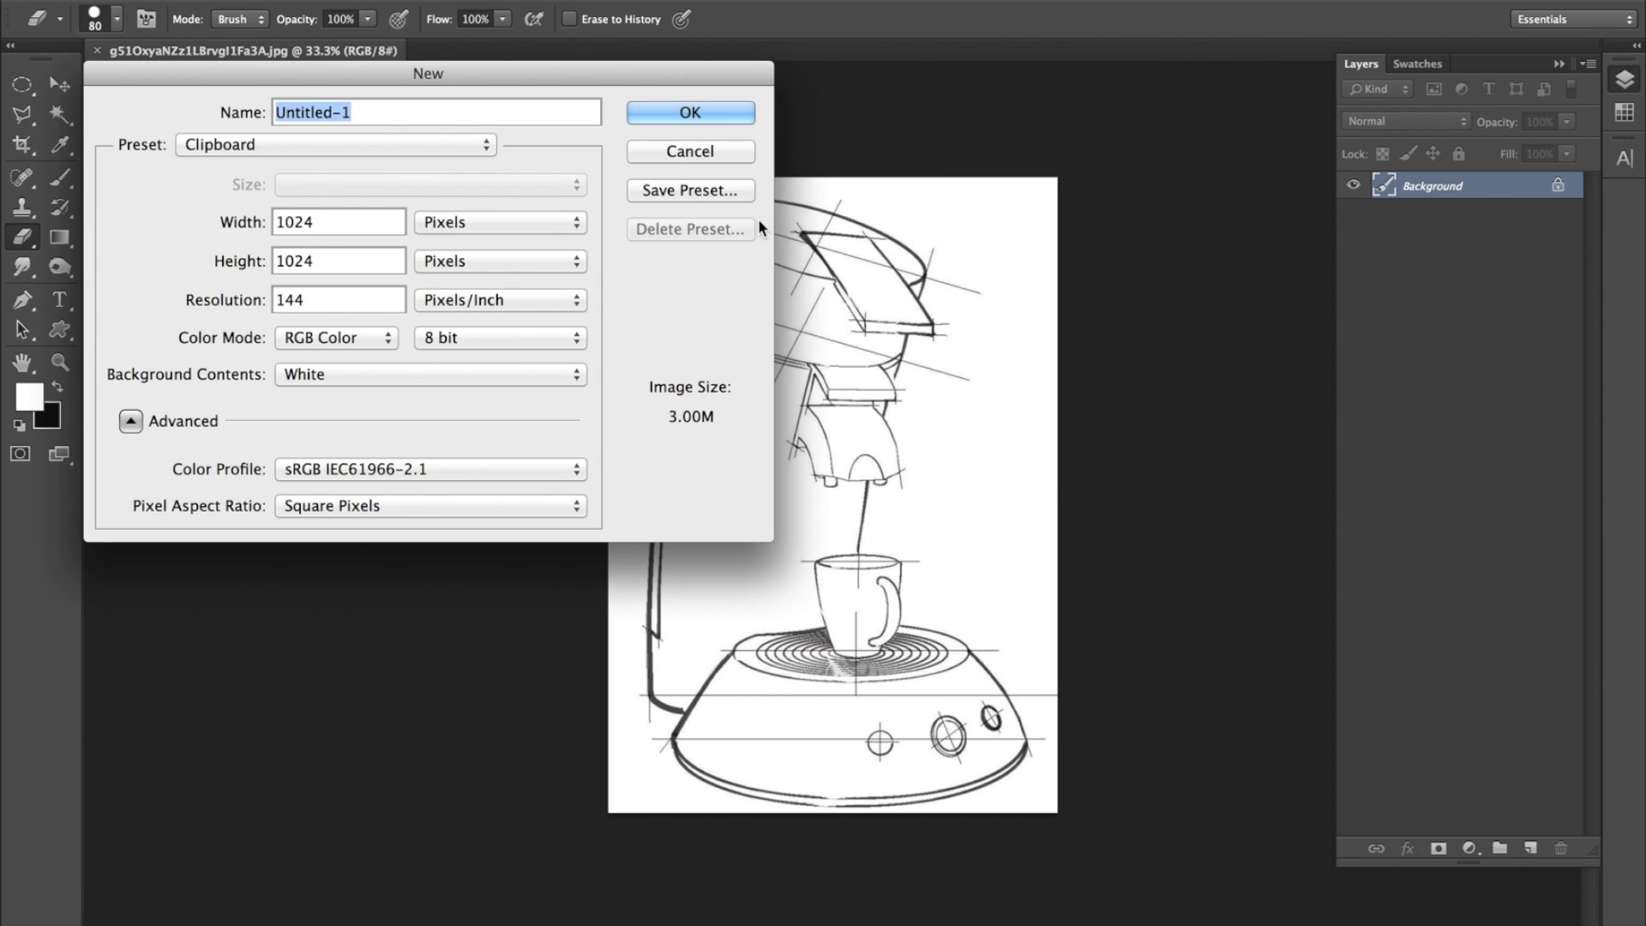
pyautogui.click(398, 152)
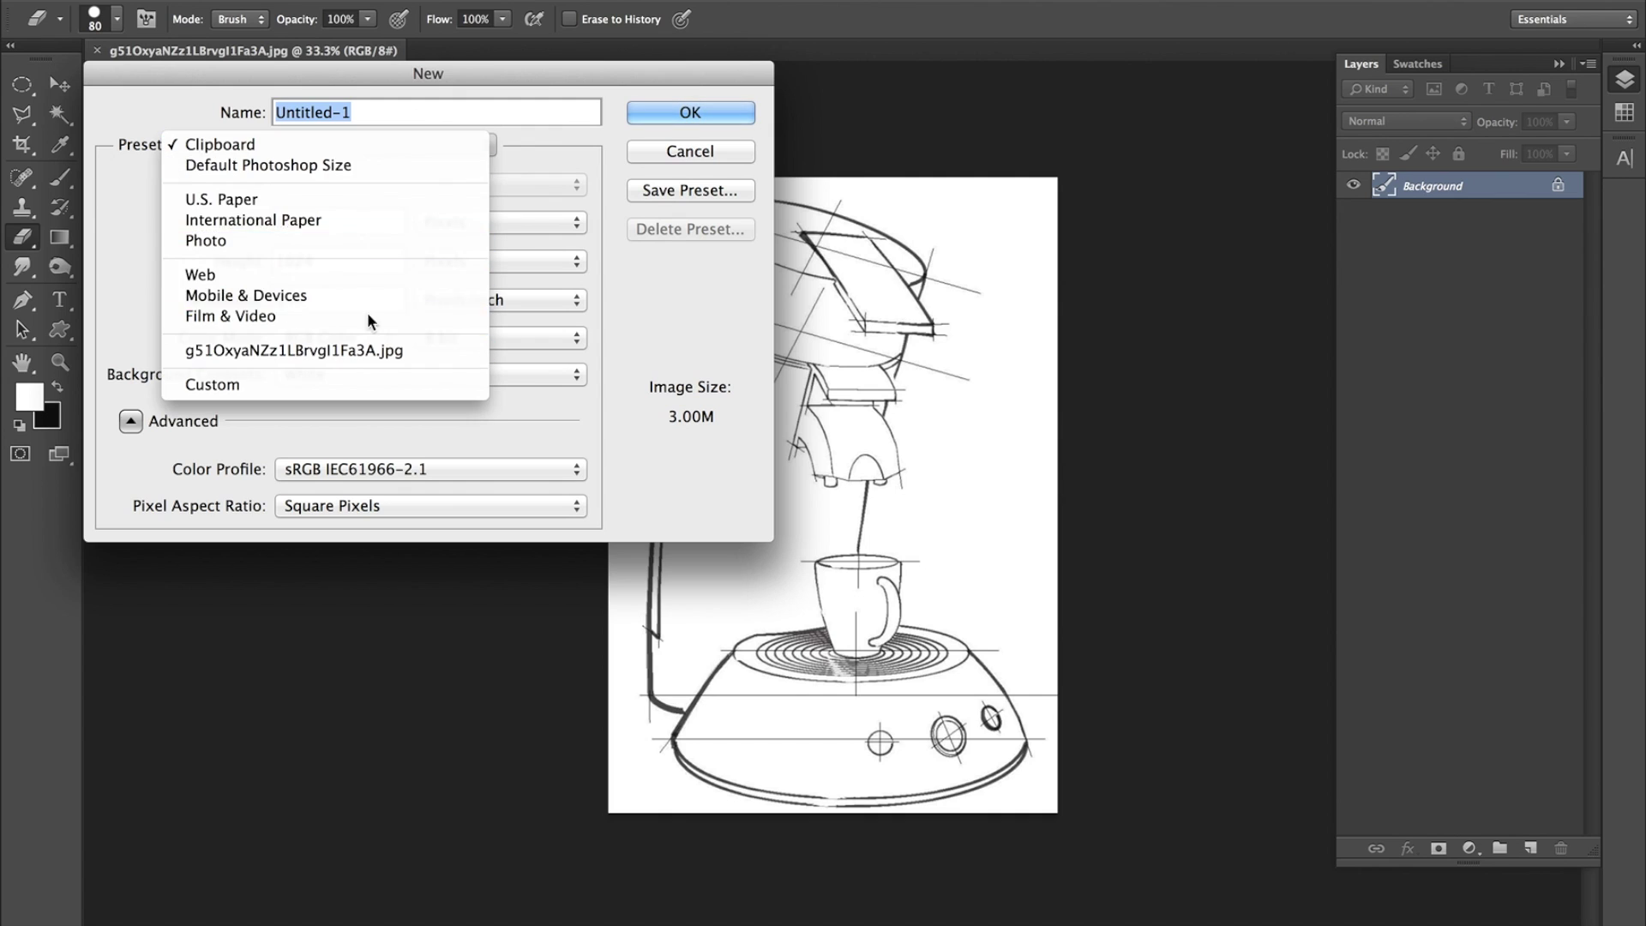
pyautogui.click(371, 216)
pyautogui.click(677, 119)
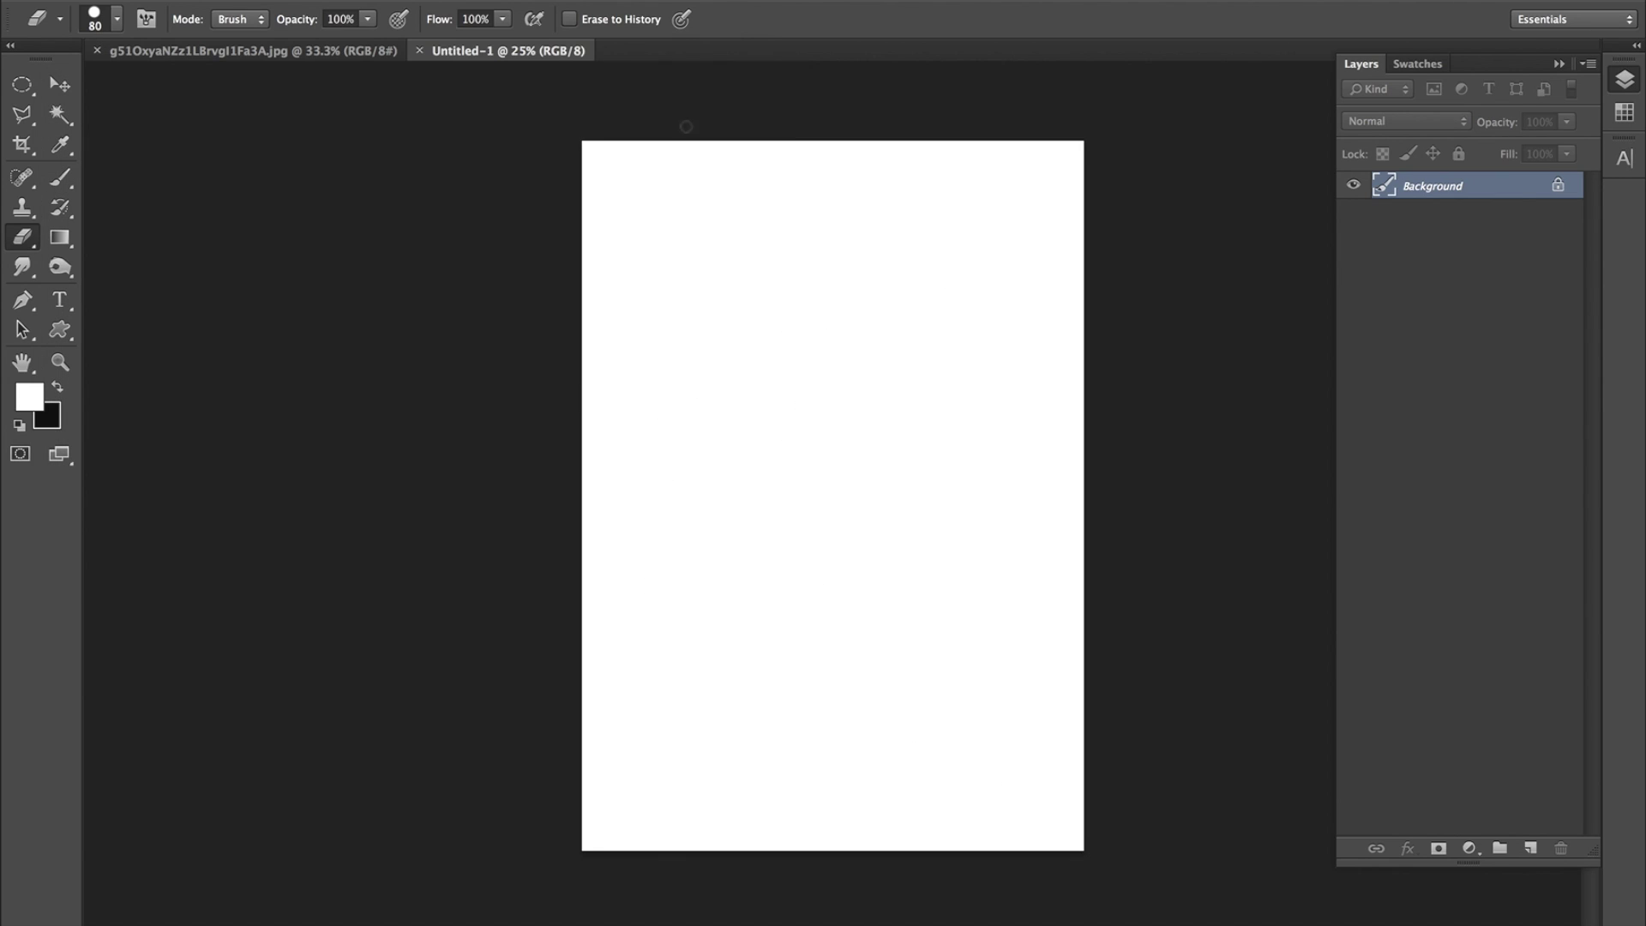
# Rotate the blank document's canvas 90° clockwise into landscape orientation.
pyautogui.click(274, 0)
pyautogui.moveTo(369, 206)
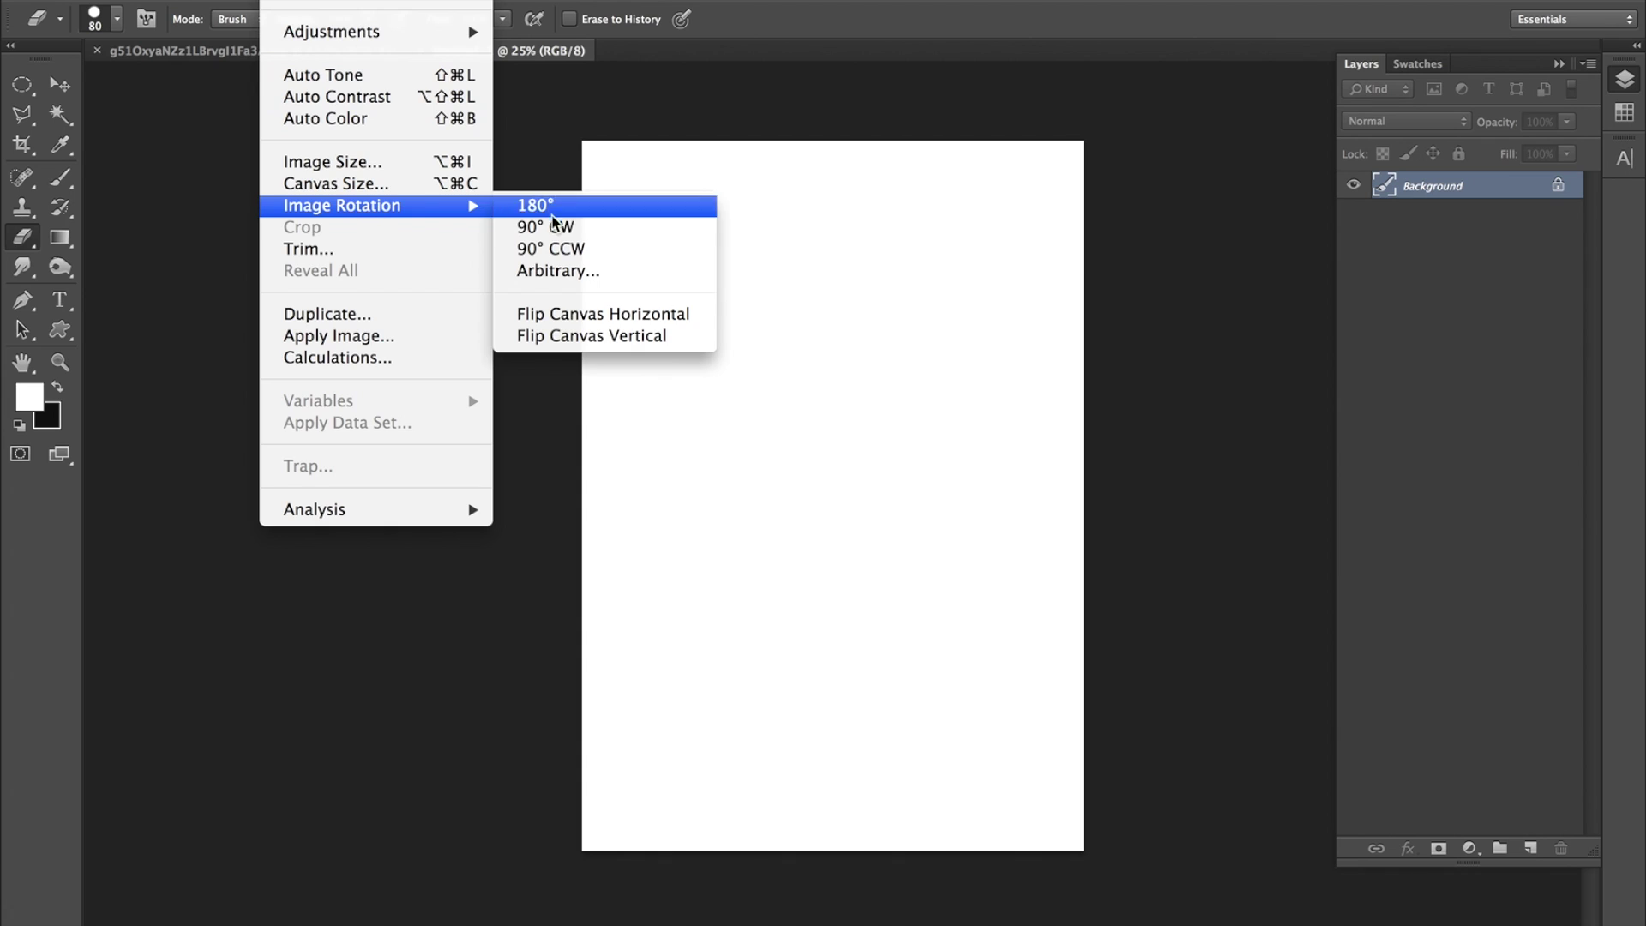
pyautogui.click(553, 225)
# Move the coffee machine sketch into the landscape document as a new layer, placed on the left half of the page.
pyautogui.click(295, 53)
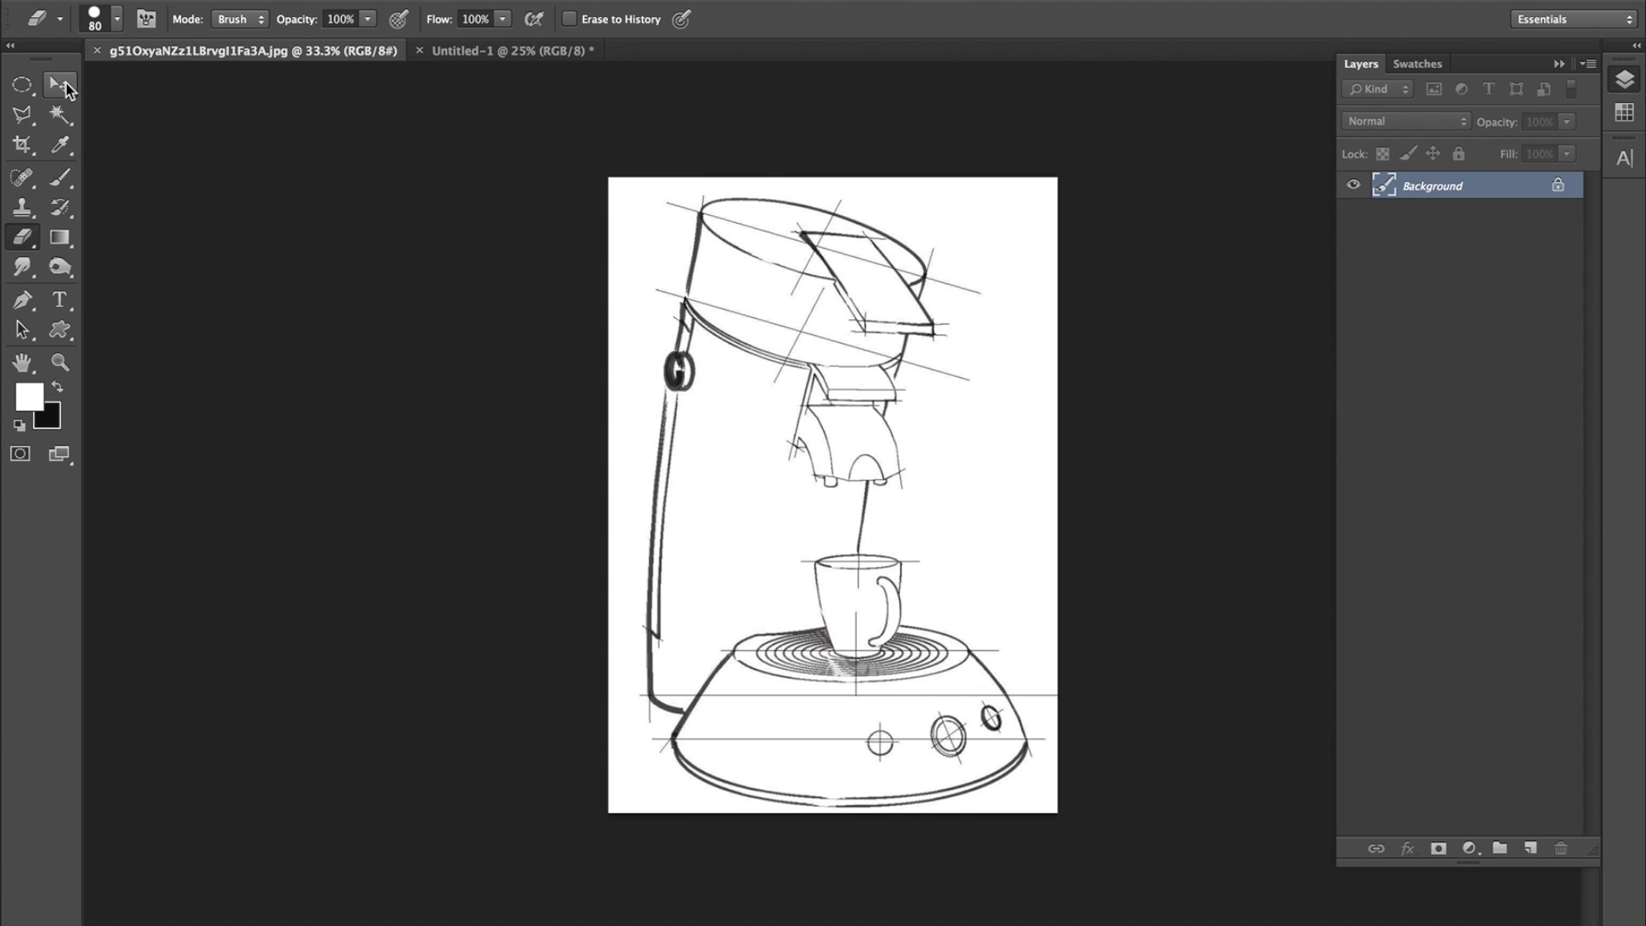
pyautogui.press('v')
pyautogui.hotkey('ctrl', 'Tab')
pyautogui.click(357, 53)
pyautogui.moveTo(716, 296)
pyautogui.mouseDown()
pyautogui.moveTo(492, 158)
pyautogui.moveTo(522, 55)
pyautogui.moveTo(746, 484)
pyautogui.moveTo(744, 510)
pyautogui.moveTo(651, 422)
pyautogui.mouseUp()
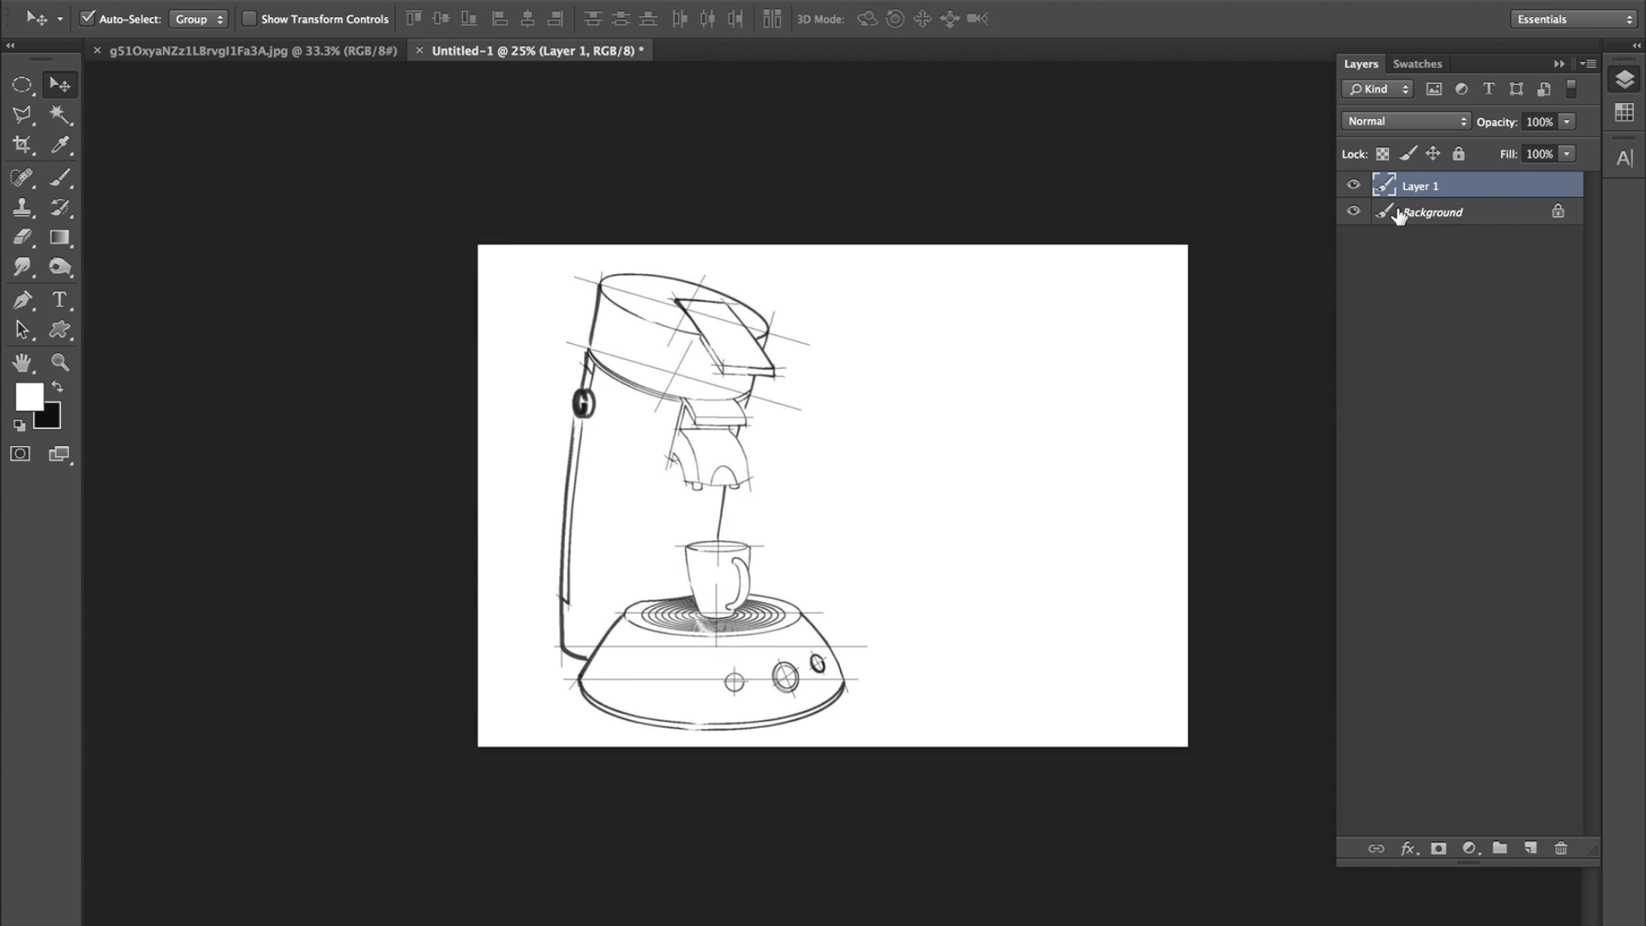
pyautogui.click(1354, 212)
pyautogui.click(1354, 212)
# In the original sketch file, convert the Background to a regular layer and add three empty layers above it.
pyautogui.click(336, 55)
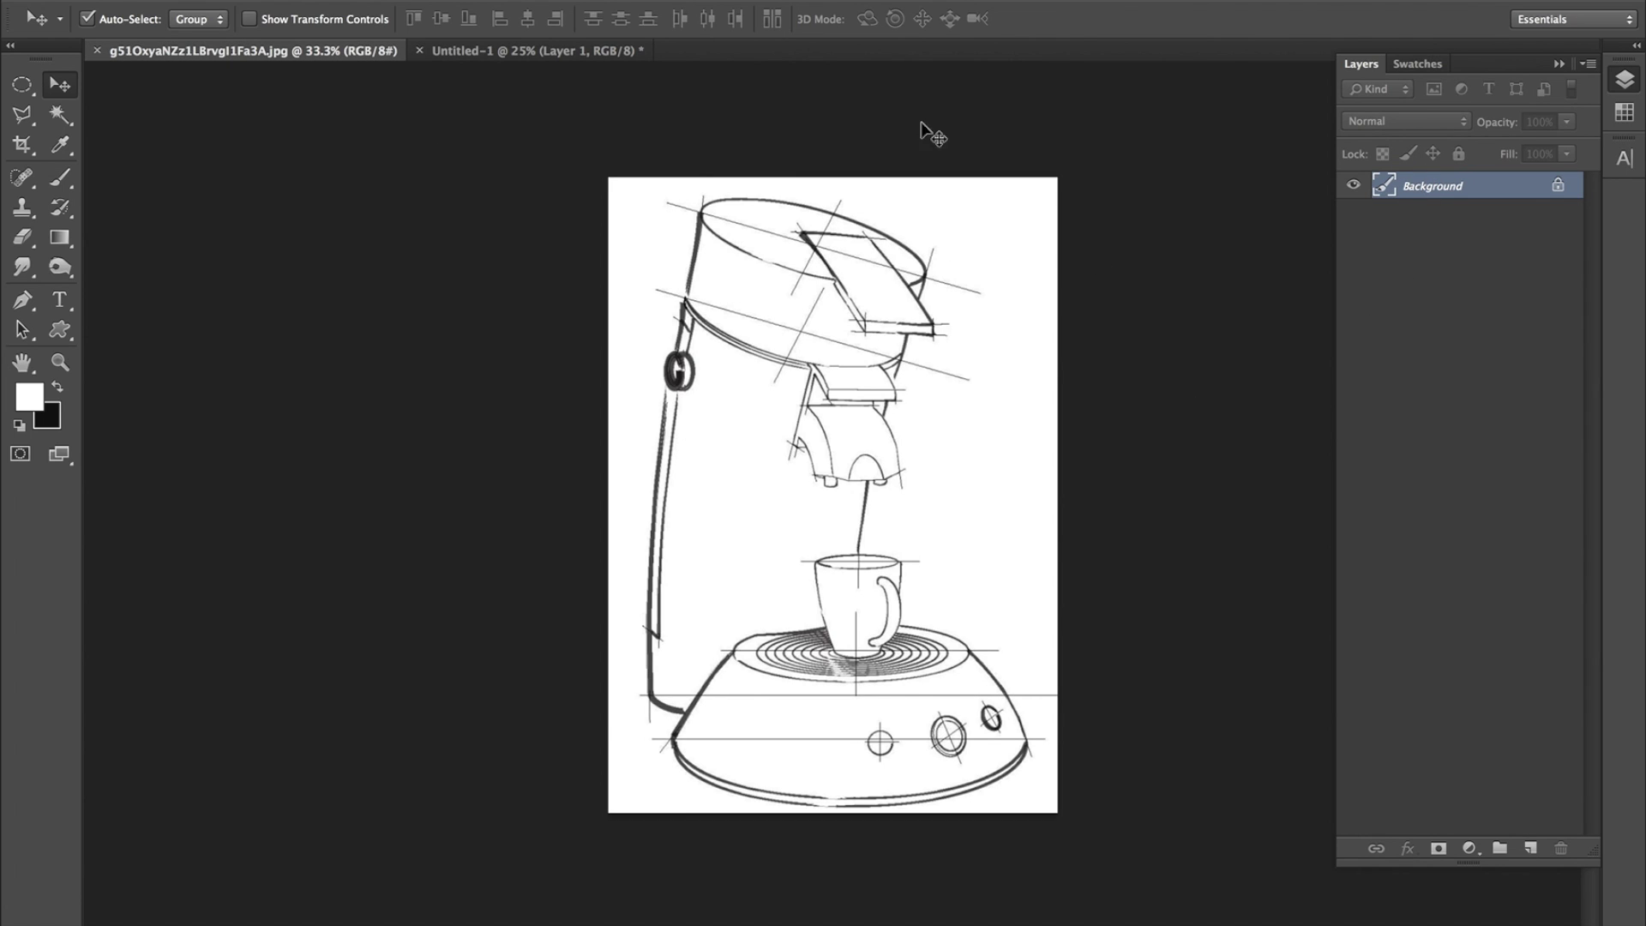
pyautogui.click(537, 50)
pyautogui.click(335, 52)
pyautogui.doubleClick(1435, 190)
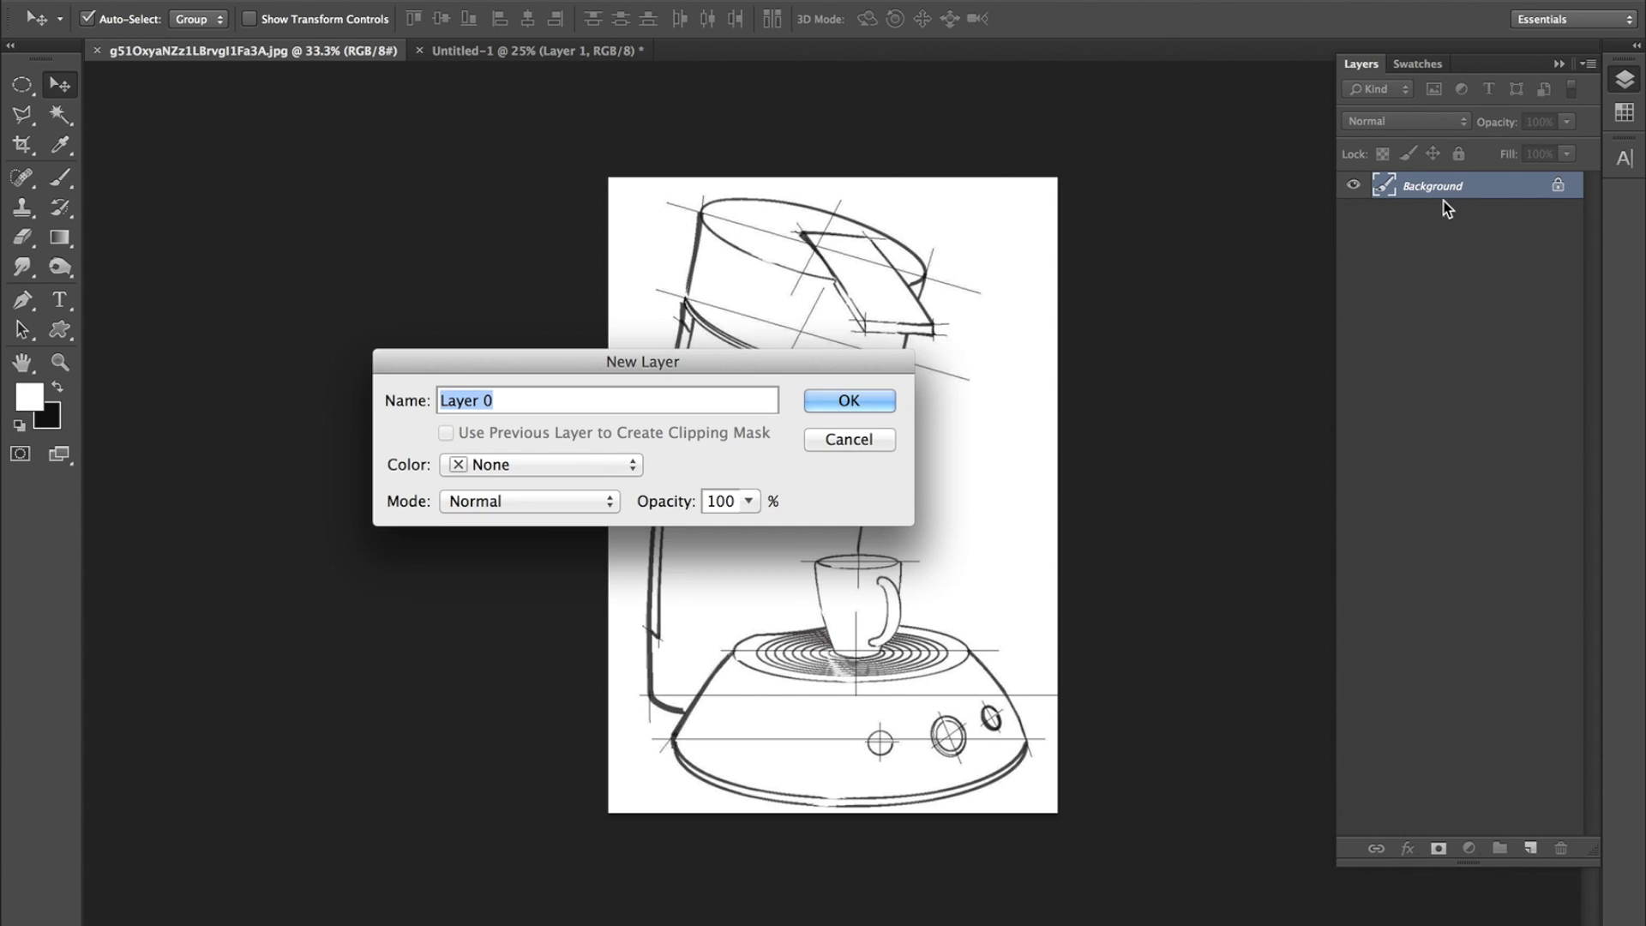
pyautogui.click(876, 407)
pyautogui.click(1534, 853)
pyautogui.click(1534, 853)
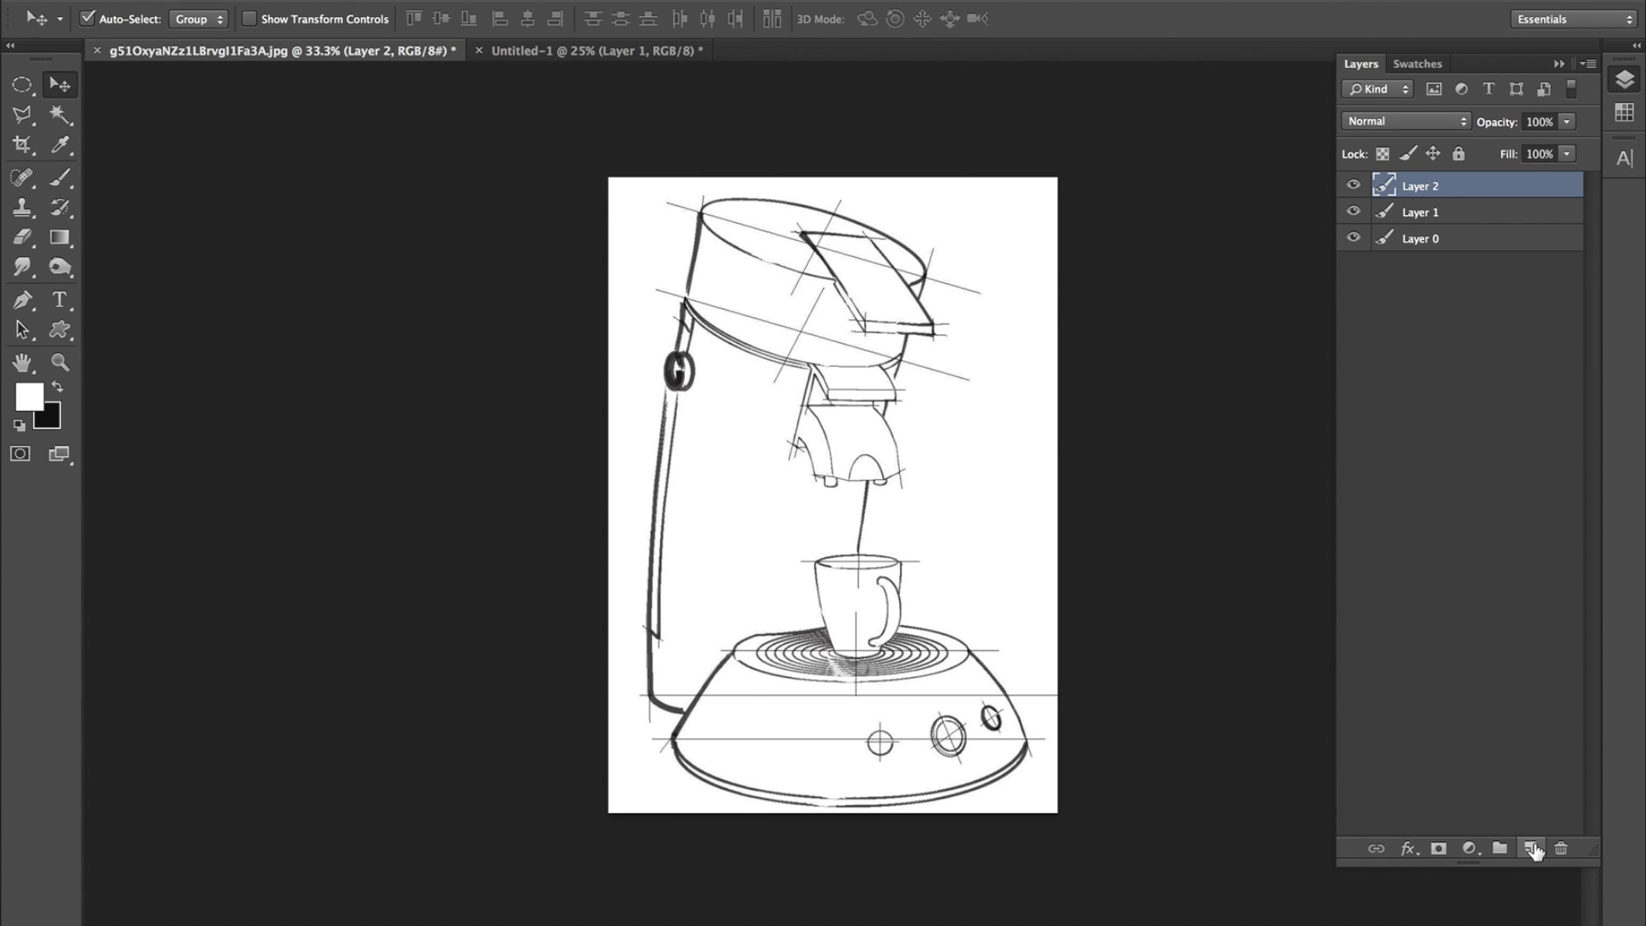
pyautogui.click(1533, 853)
# Move the sketch layer to the top of the layer stack and rename it OUTLINE.
pyautogui.moveTo(1452, 233); pyautogui.dragTo(1440, 178)
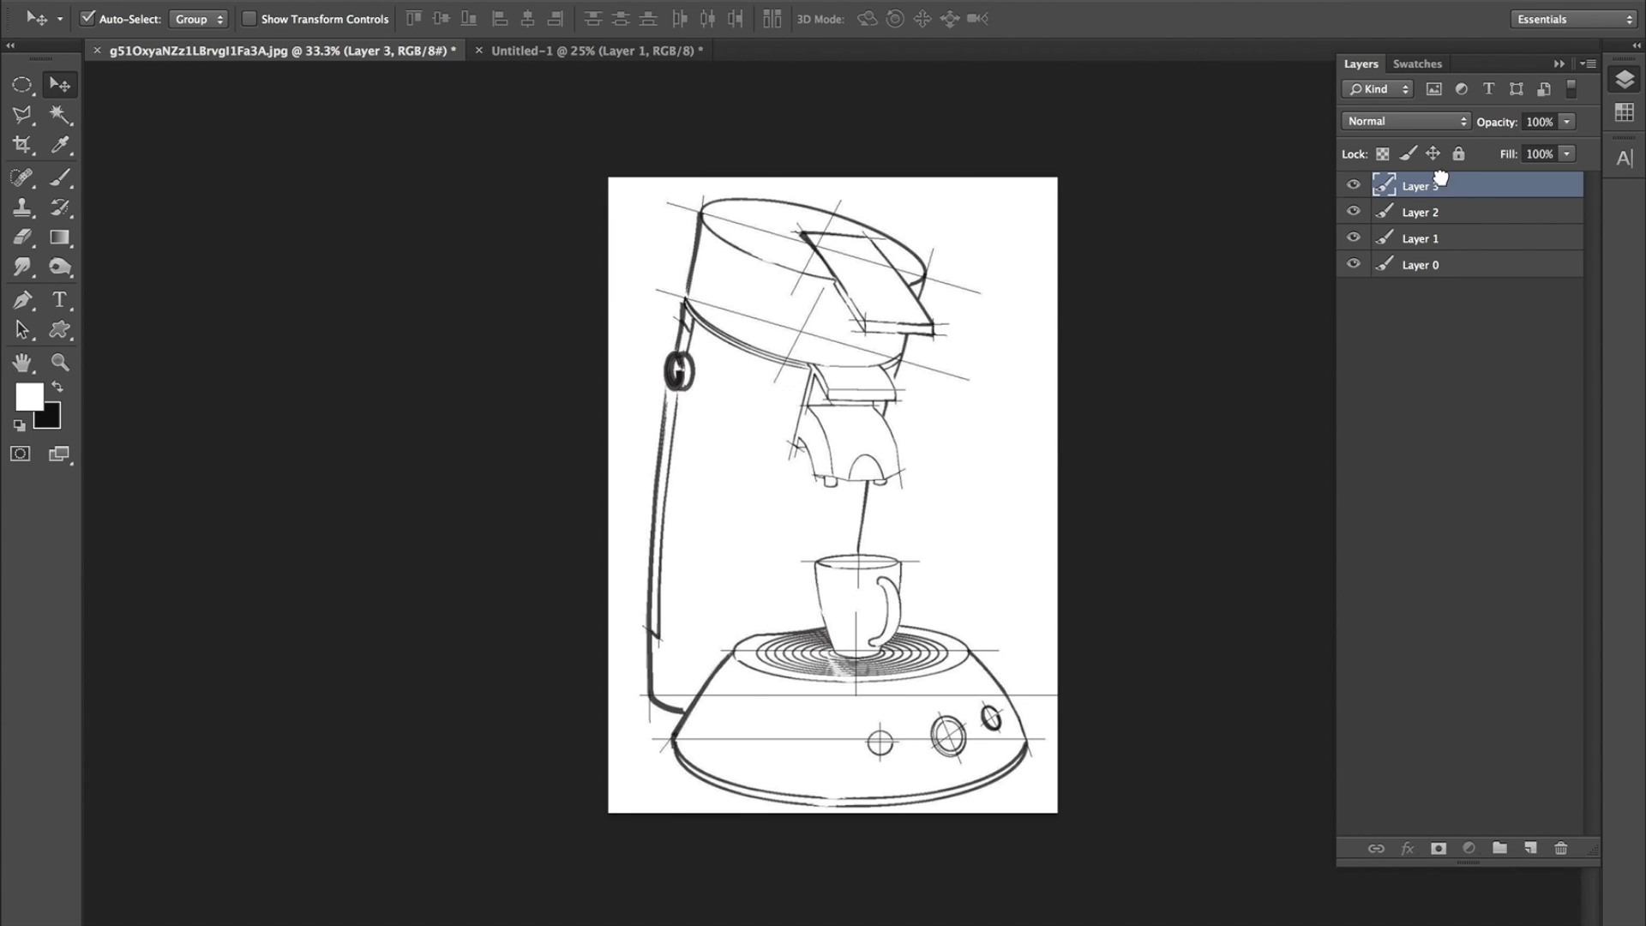
pyautogui.click(1354, 185)
pyautogui.click(1354, 185)
pyautogui.doubleClick(1419, 186)
pyautogui.write('OUTLINE')
pyautogui.press('Return')
# Close the original sketch file without saving its changes, keeping the landscape document open.
pyautogui.click(581, 50)
pyautogui.click(214, 51)
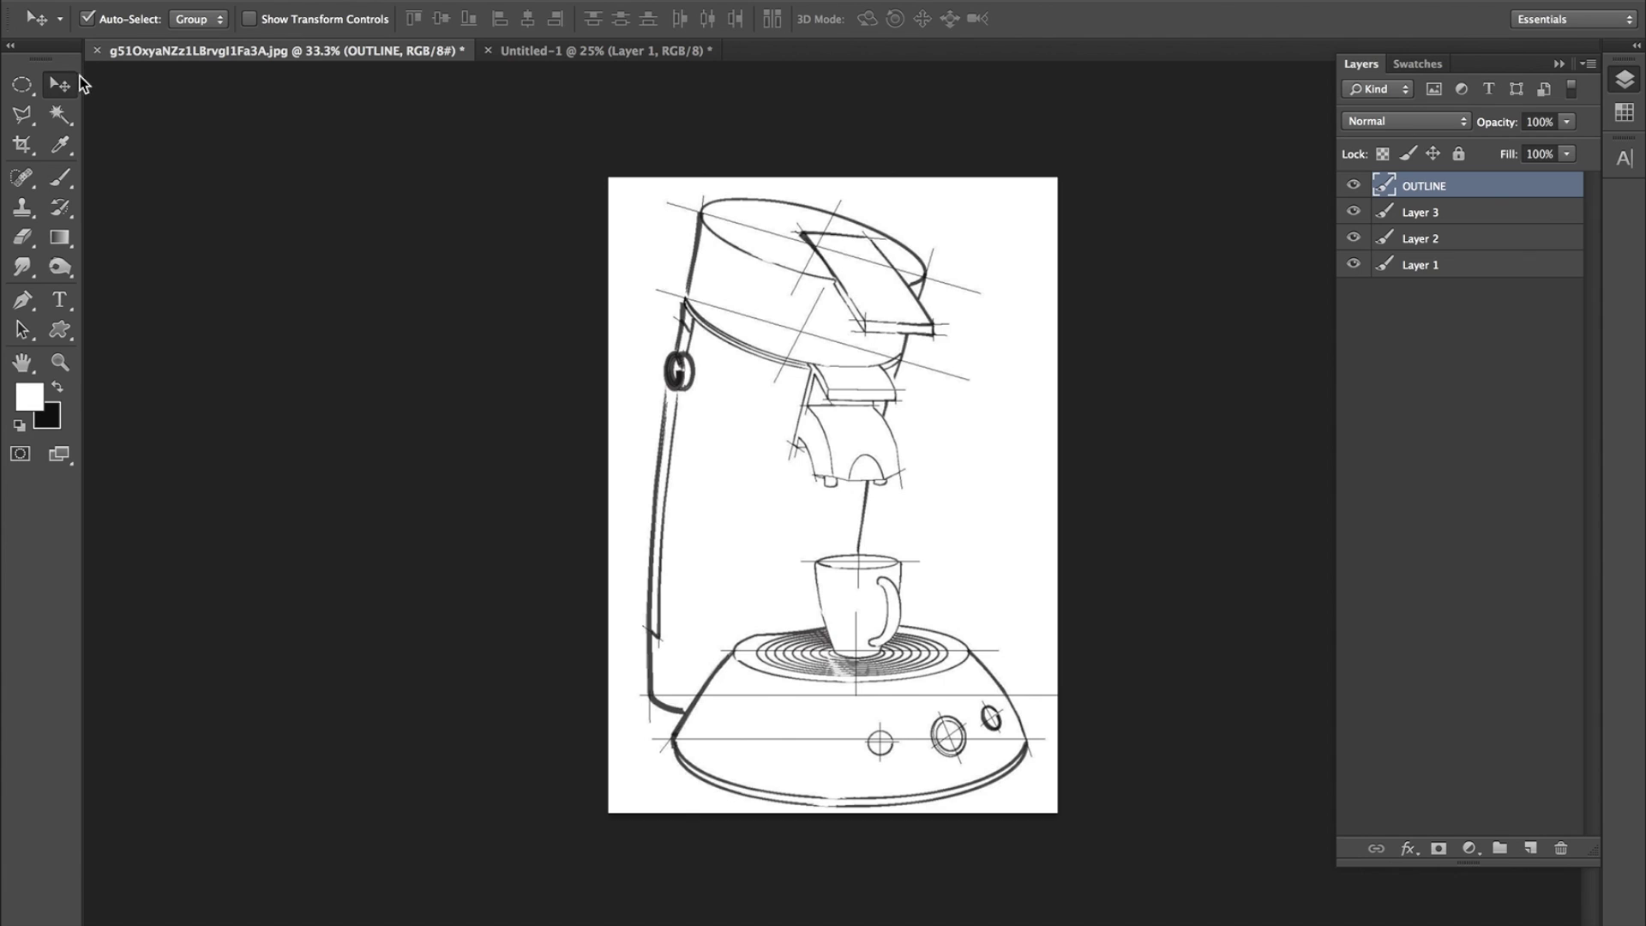
pyautogui.click(97, 51)
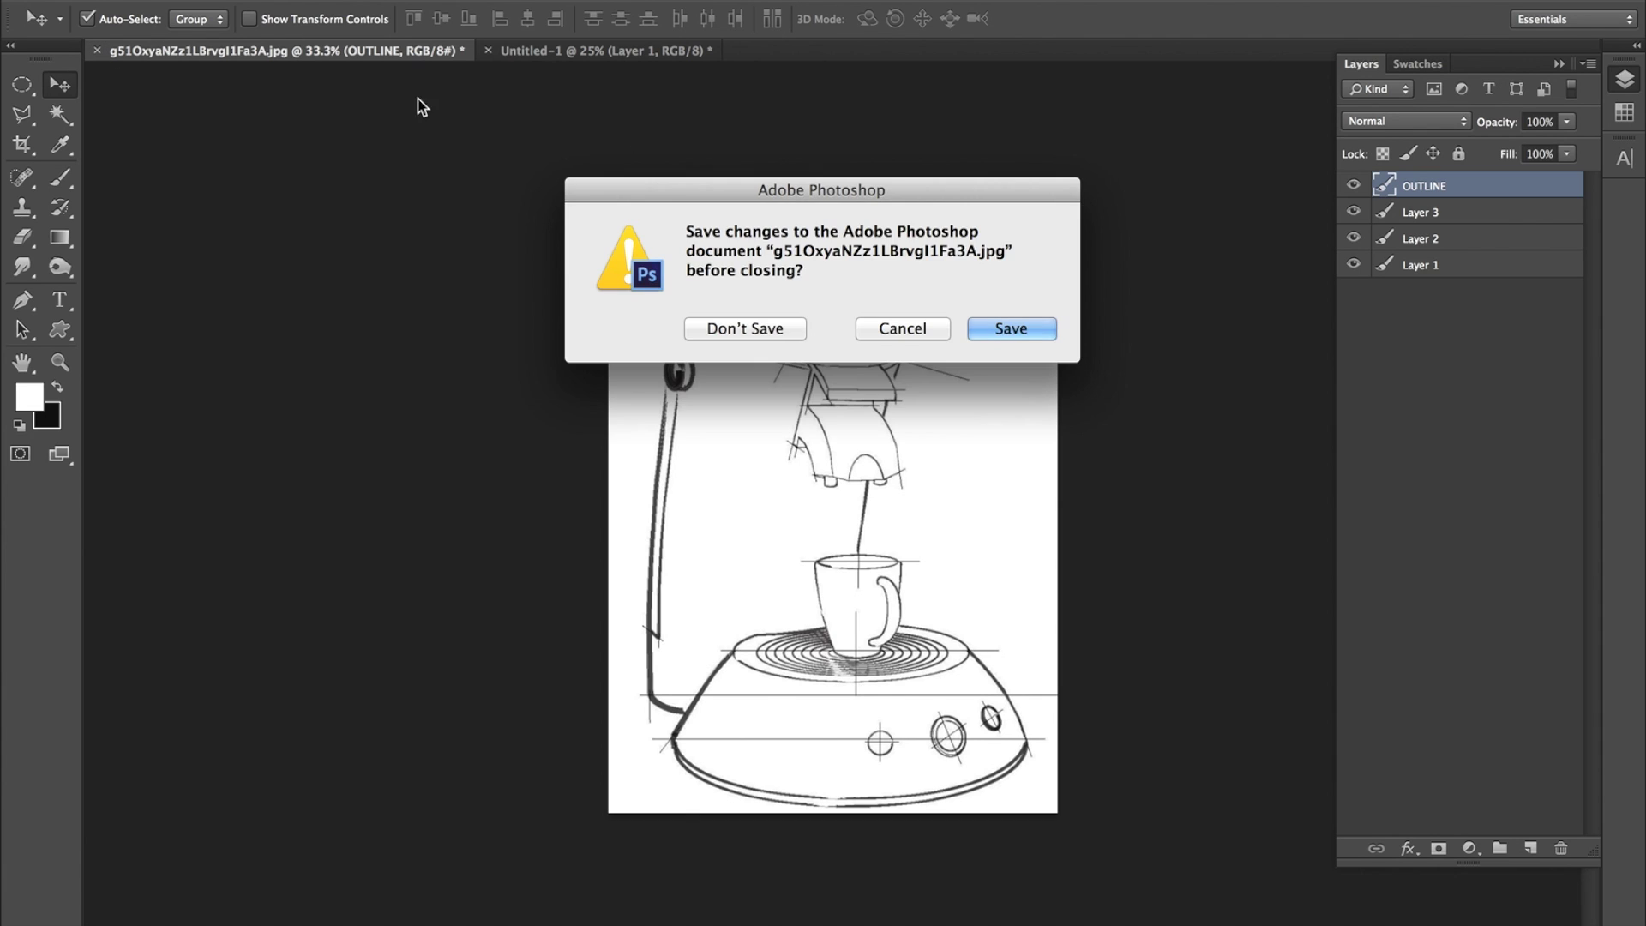
pyautogui.click(784, 329)
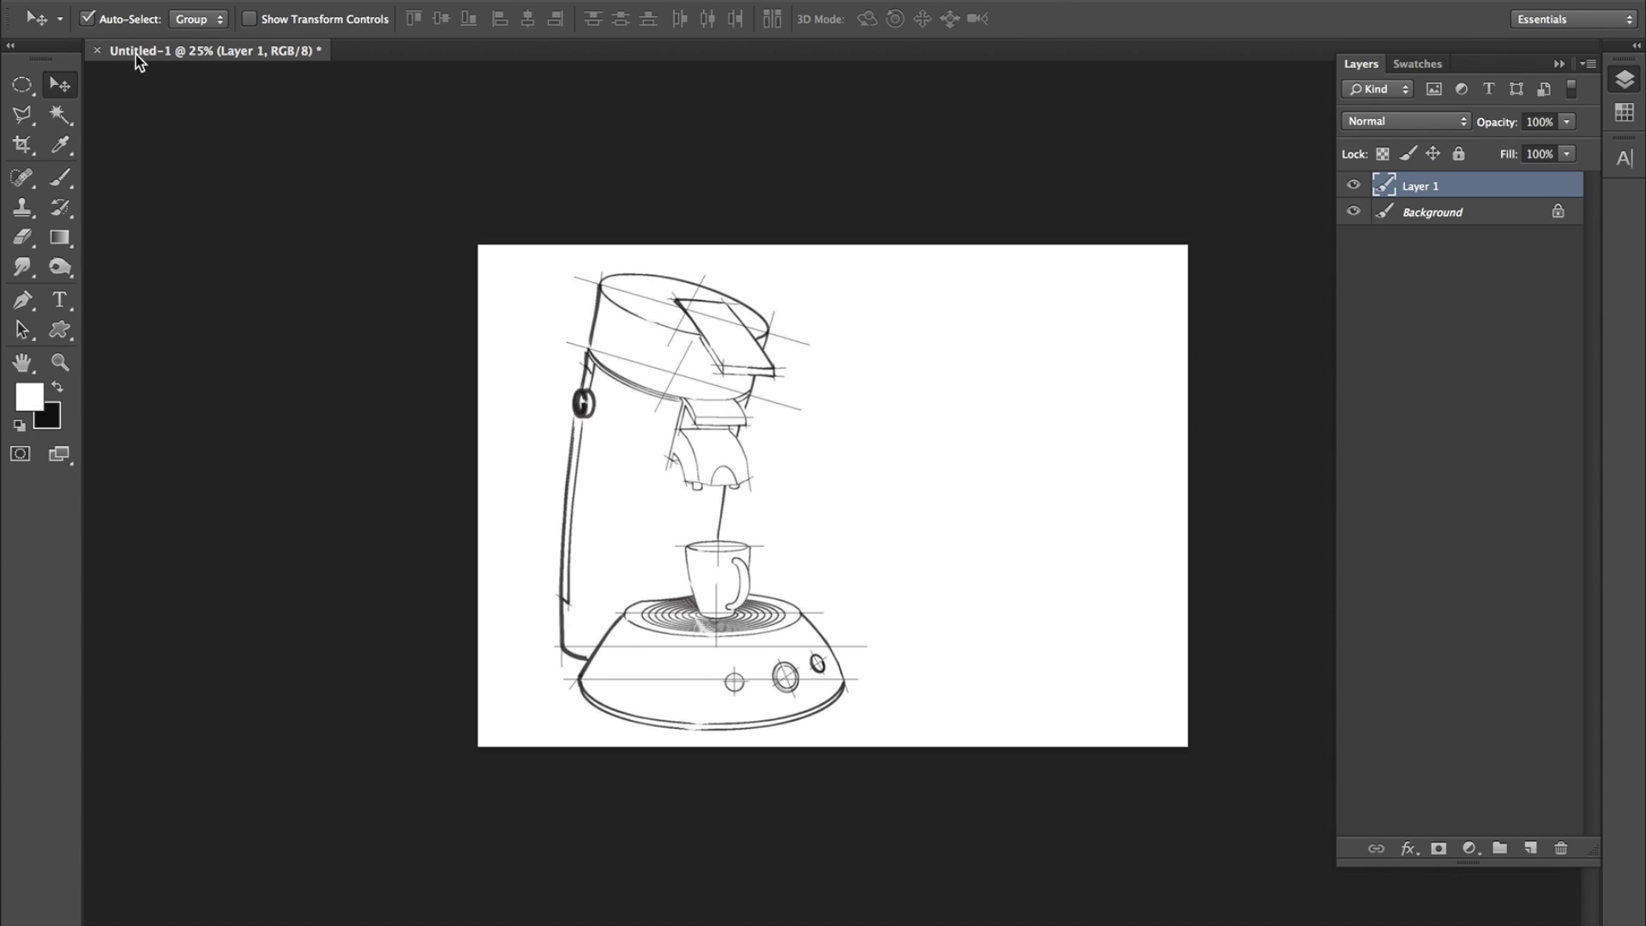
# Shift the sketch layer slightly up and left on the page, keeping its scale at 100% in Free Transform.
pyautogui.moveTo(702, 343)
pyautogui.mouseDown()
pyautogui.moveTo(766, 321)
pyautogui.moveTo(727, 356)
pyautogui.mouseUp()
pyautogui.moveTo(690, 470)
pyautogui.mouseDown()
pyautogui.moveTo(649, 430)
pyautogui.moveTo(660, 450)
pyautogui.mouseUp()
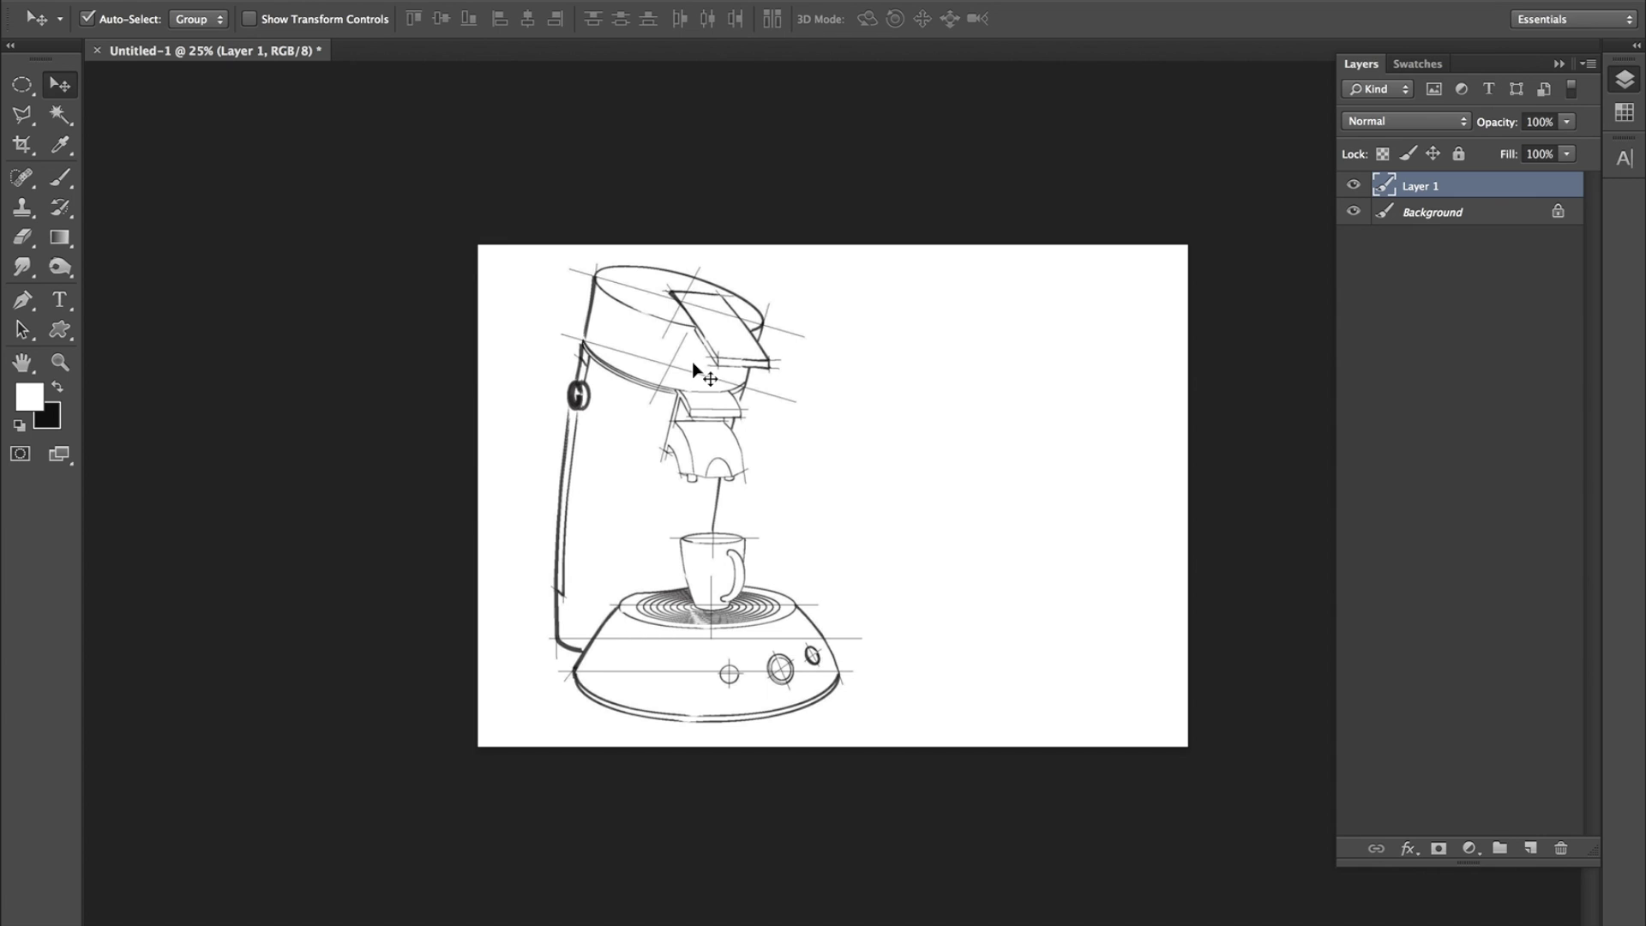
pyautogui.hotkey('ctrl', 't')
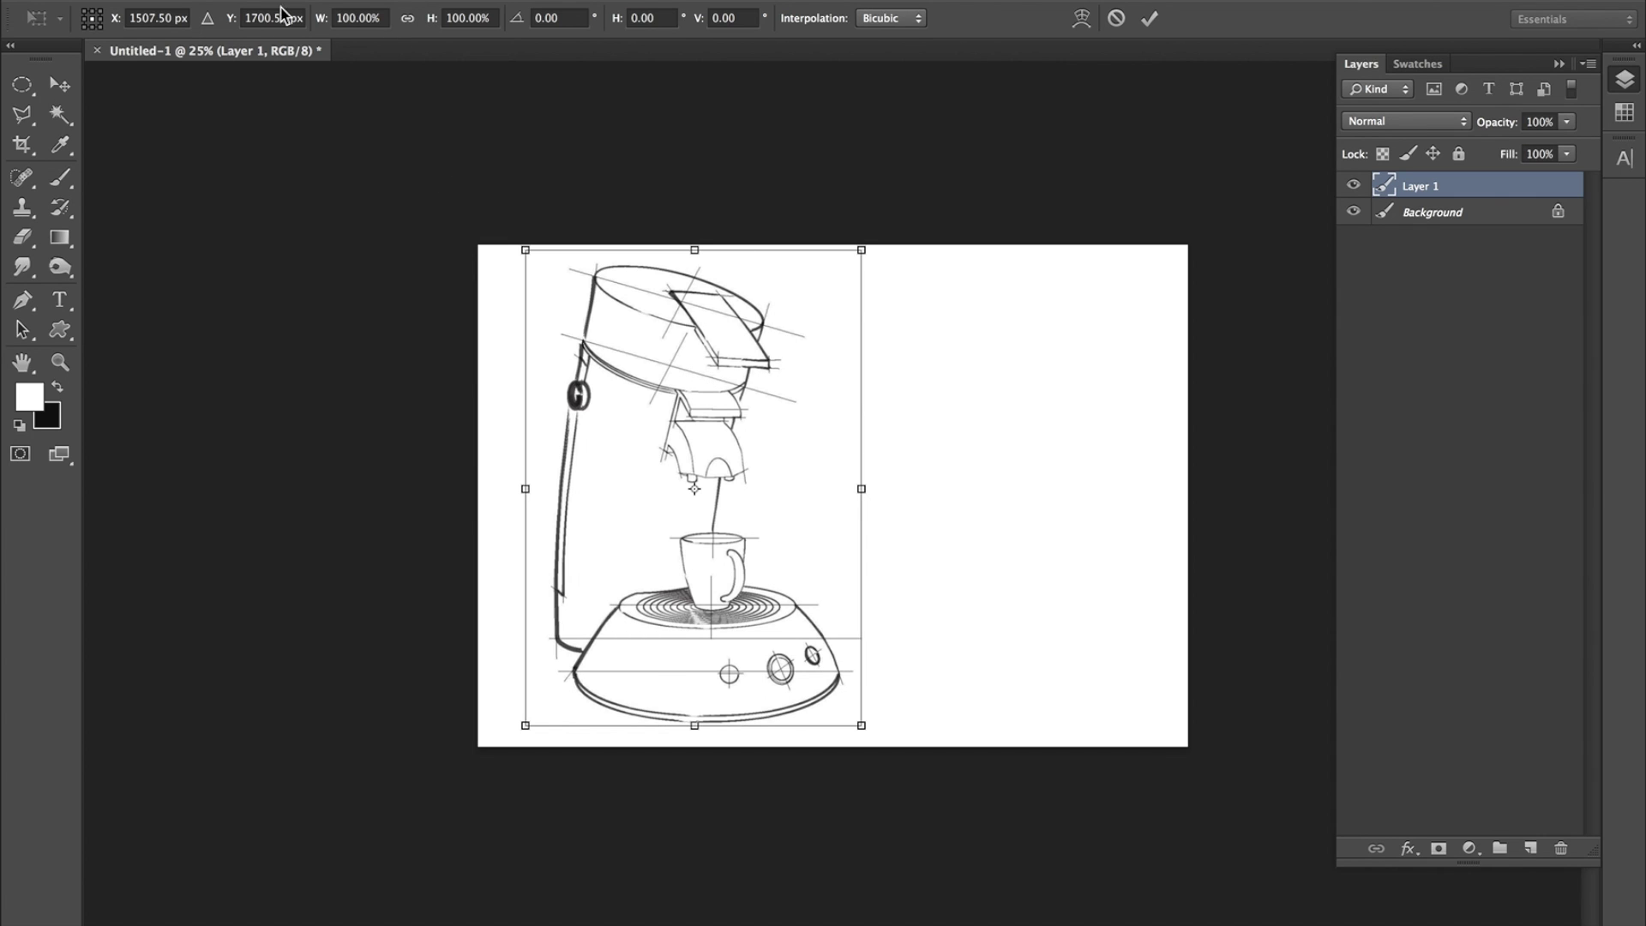
pyautogui.press('Return')
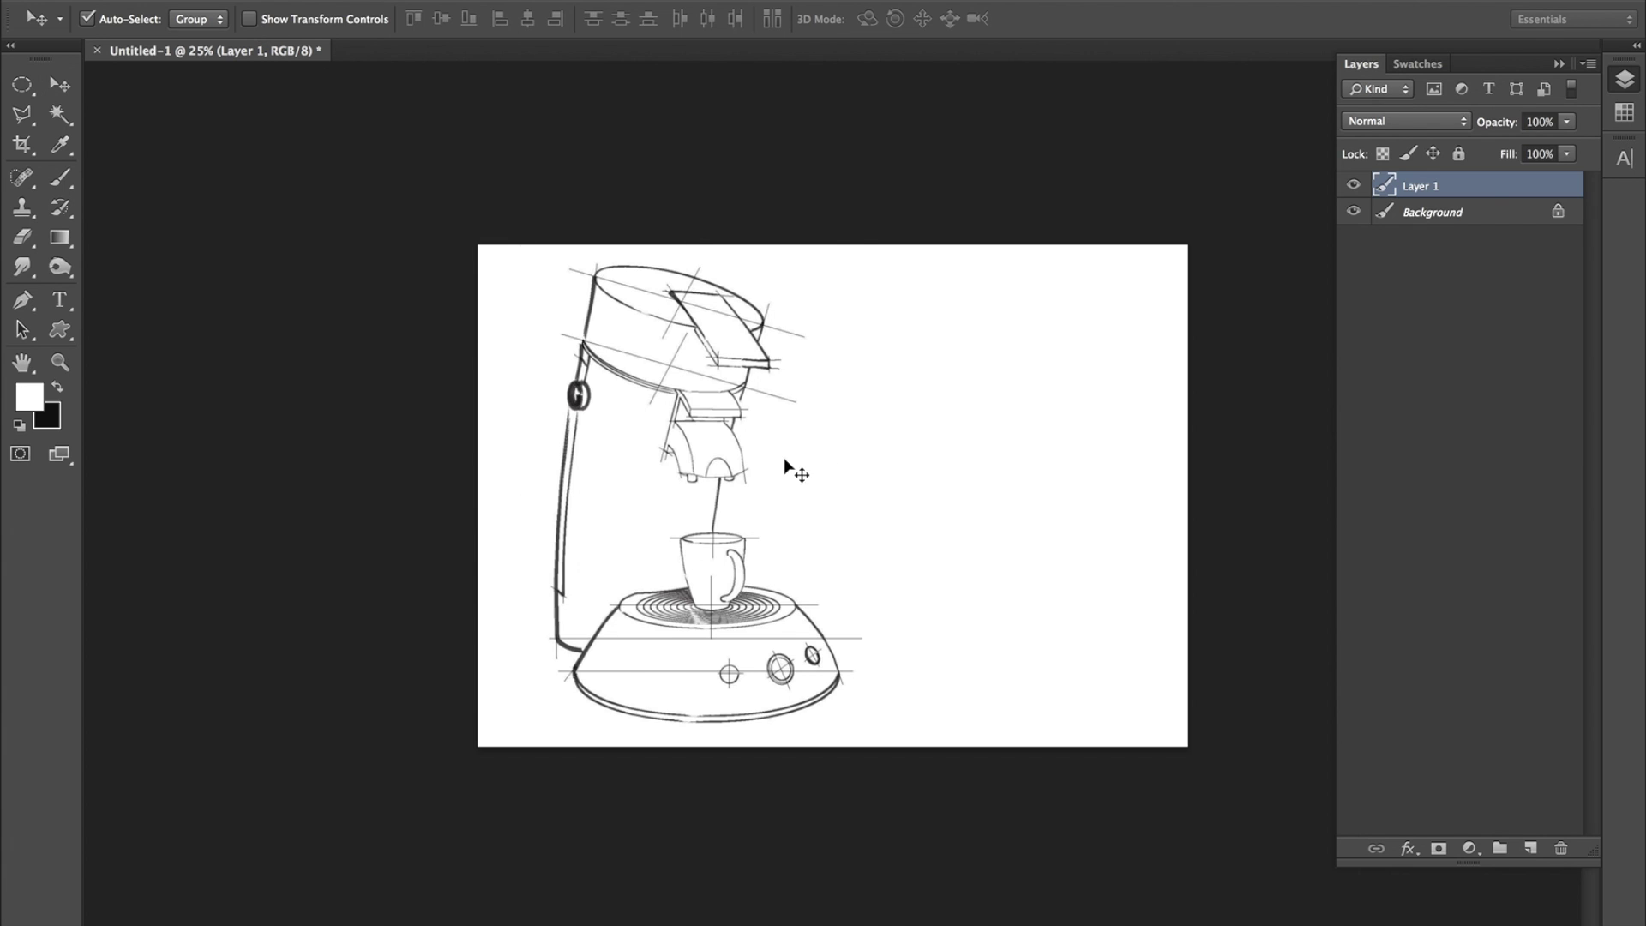
pyautogui.hotkey('ctrl', 't')
pyautogui.click(230, 1)
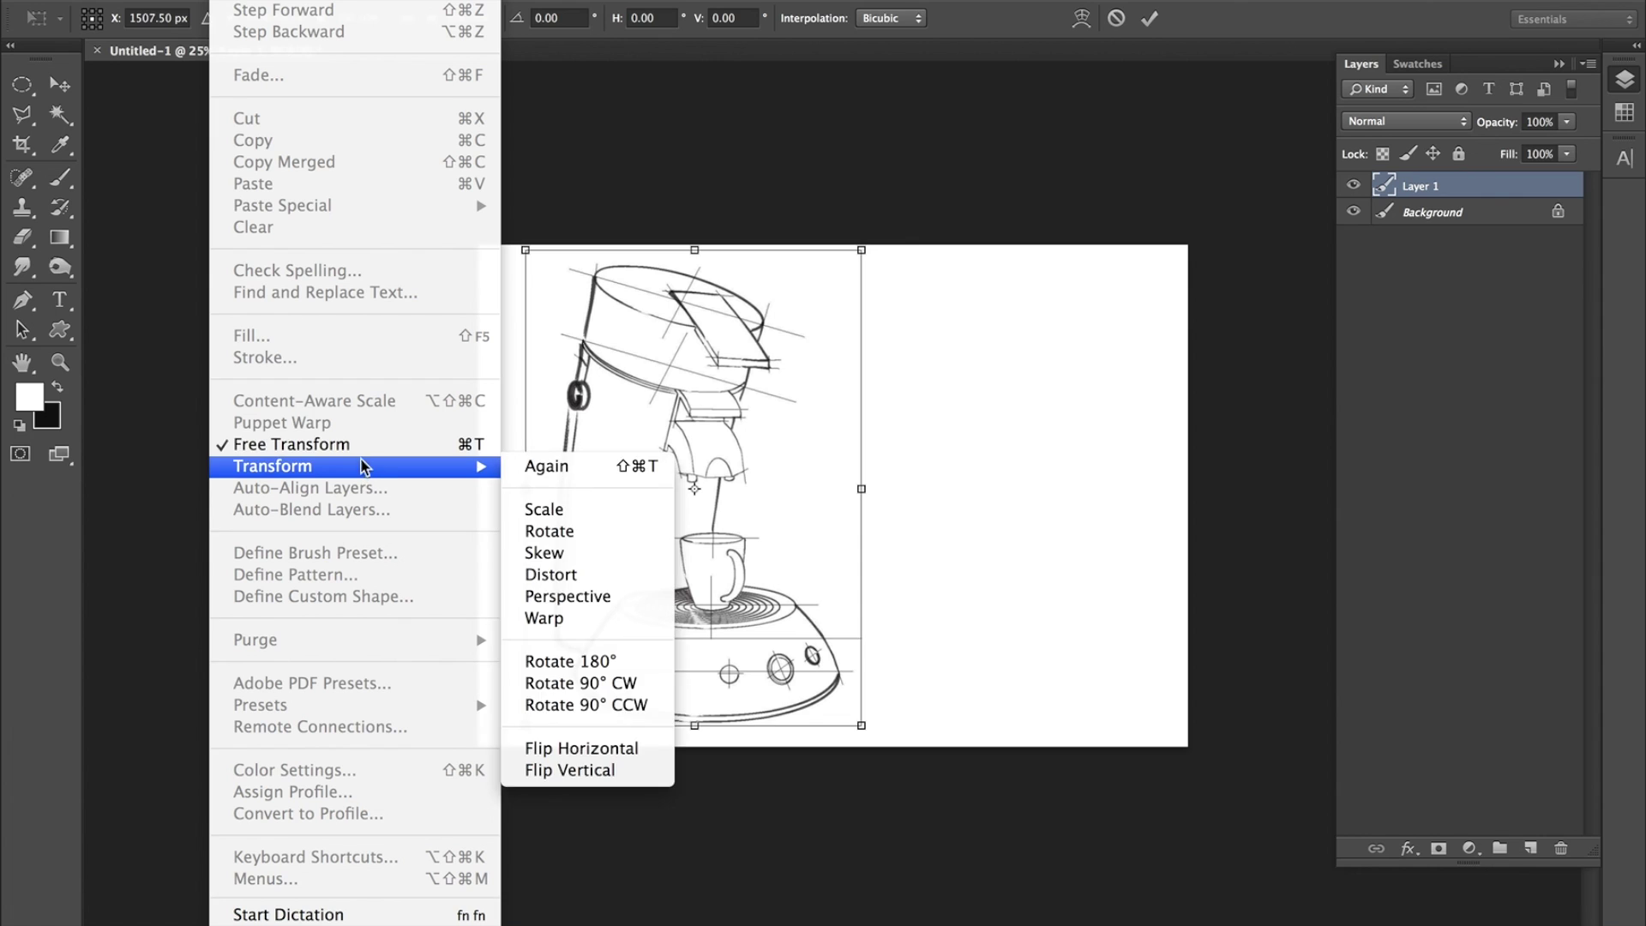
pyautogui.press('Escape')
pyautogui.press('Escape')
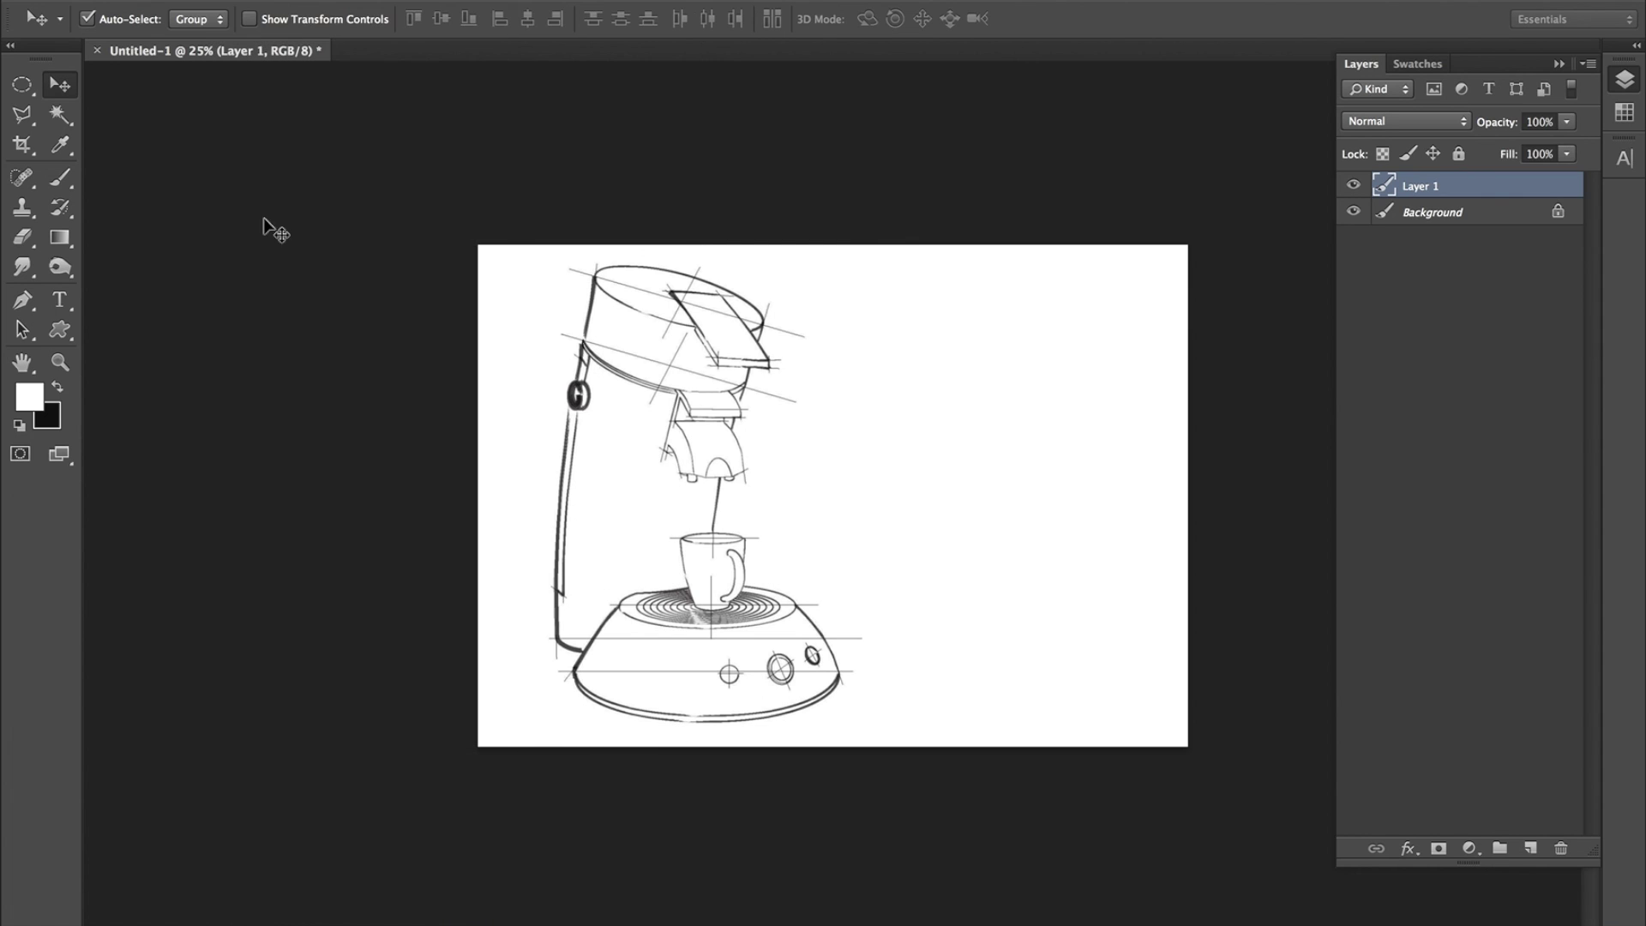
pyautogui.click(230, 1)
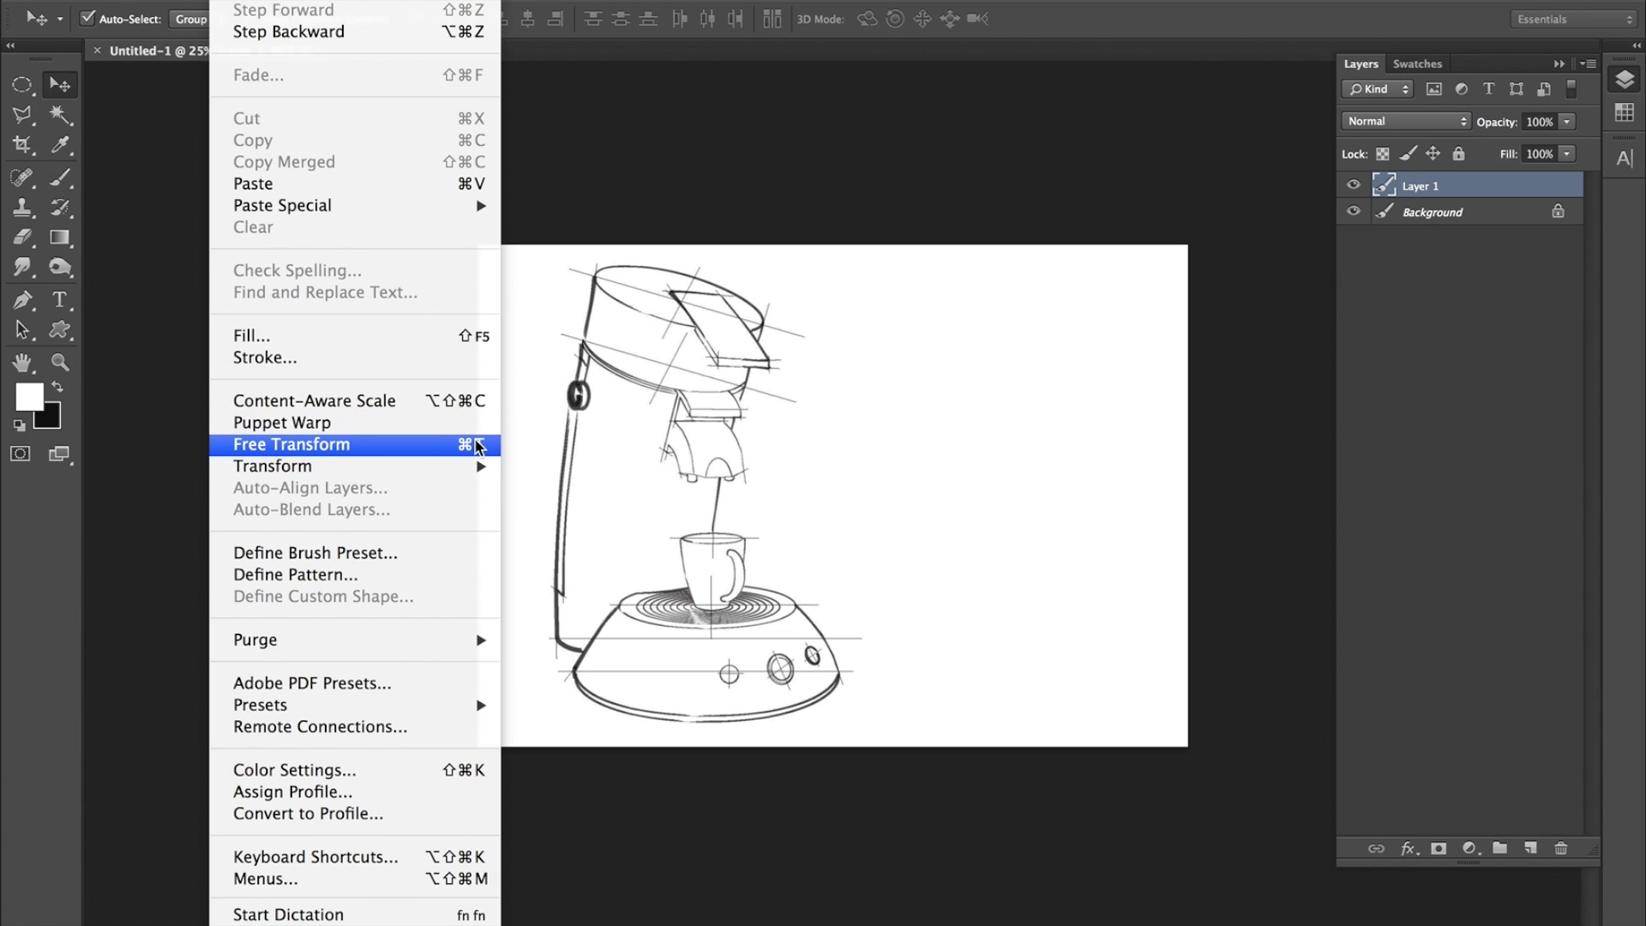
pyautogui.click(782, 192)
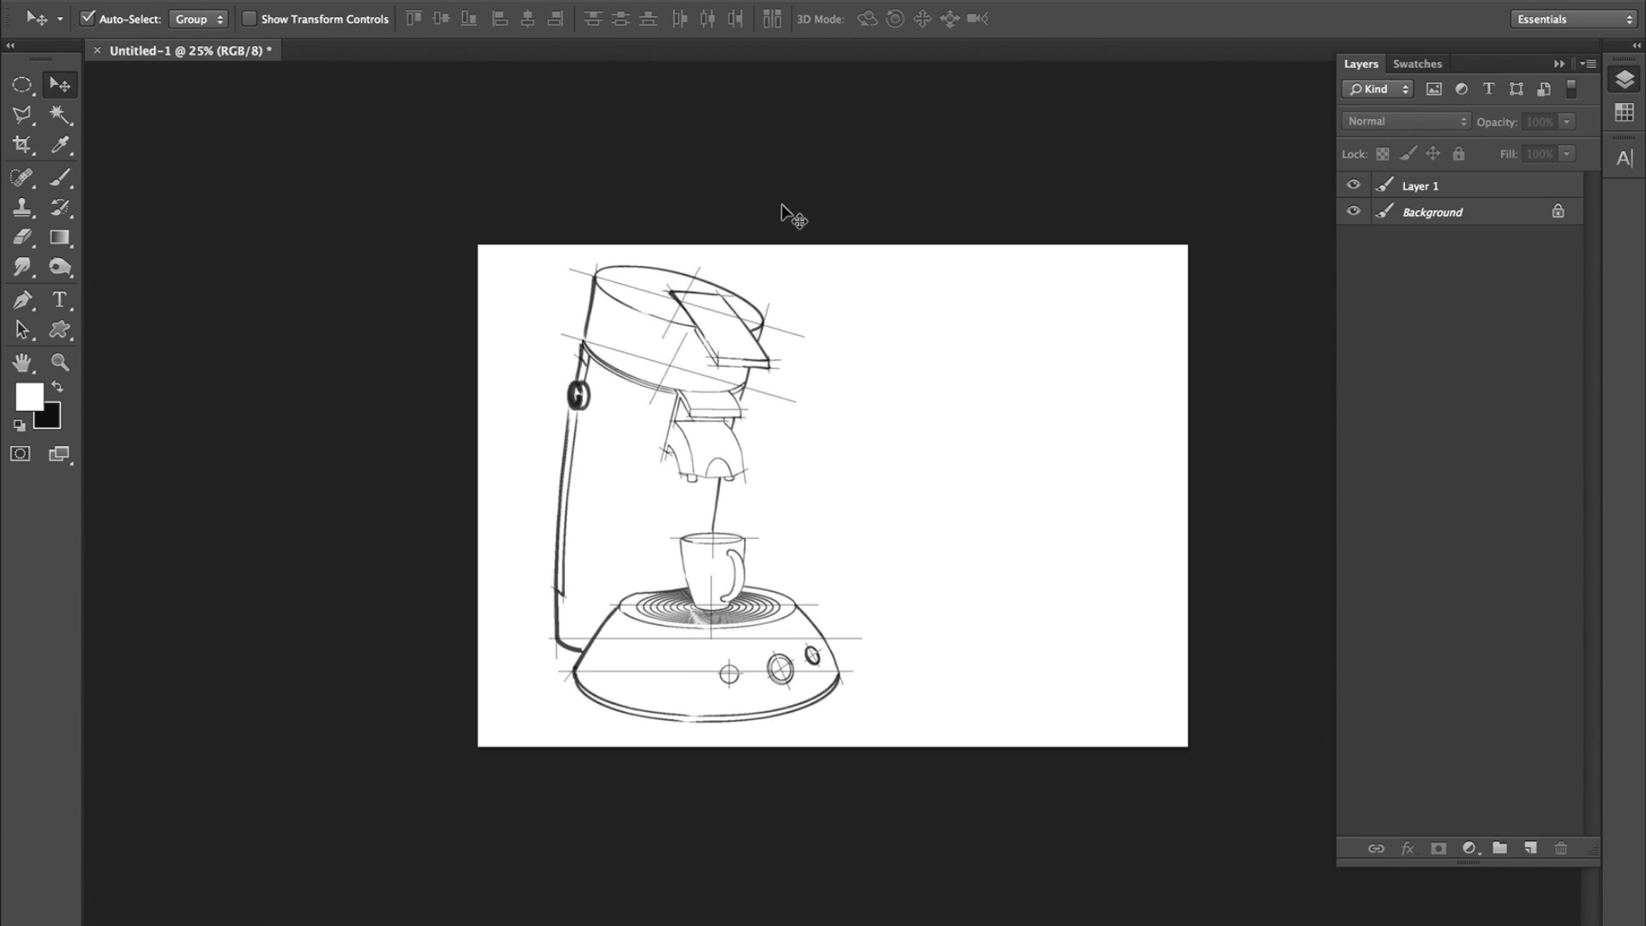
# Scale the coffee machine sketch down slightly with Free Transform and reposition it in the page's left half.
pyautogui.click(735, 367)
pyautogui.hotkey('ctrl', 't')
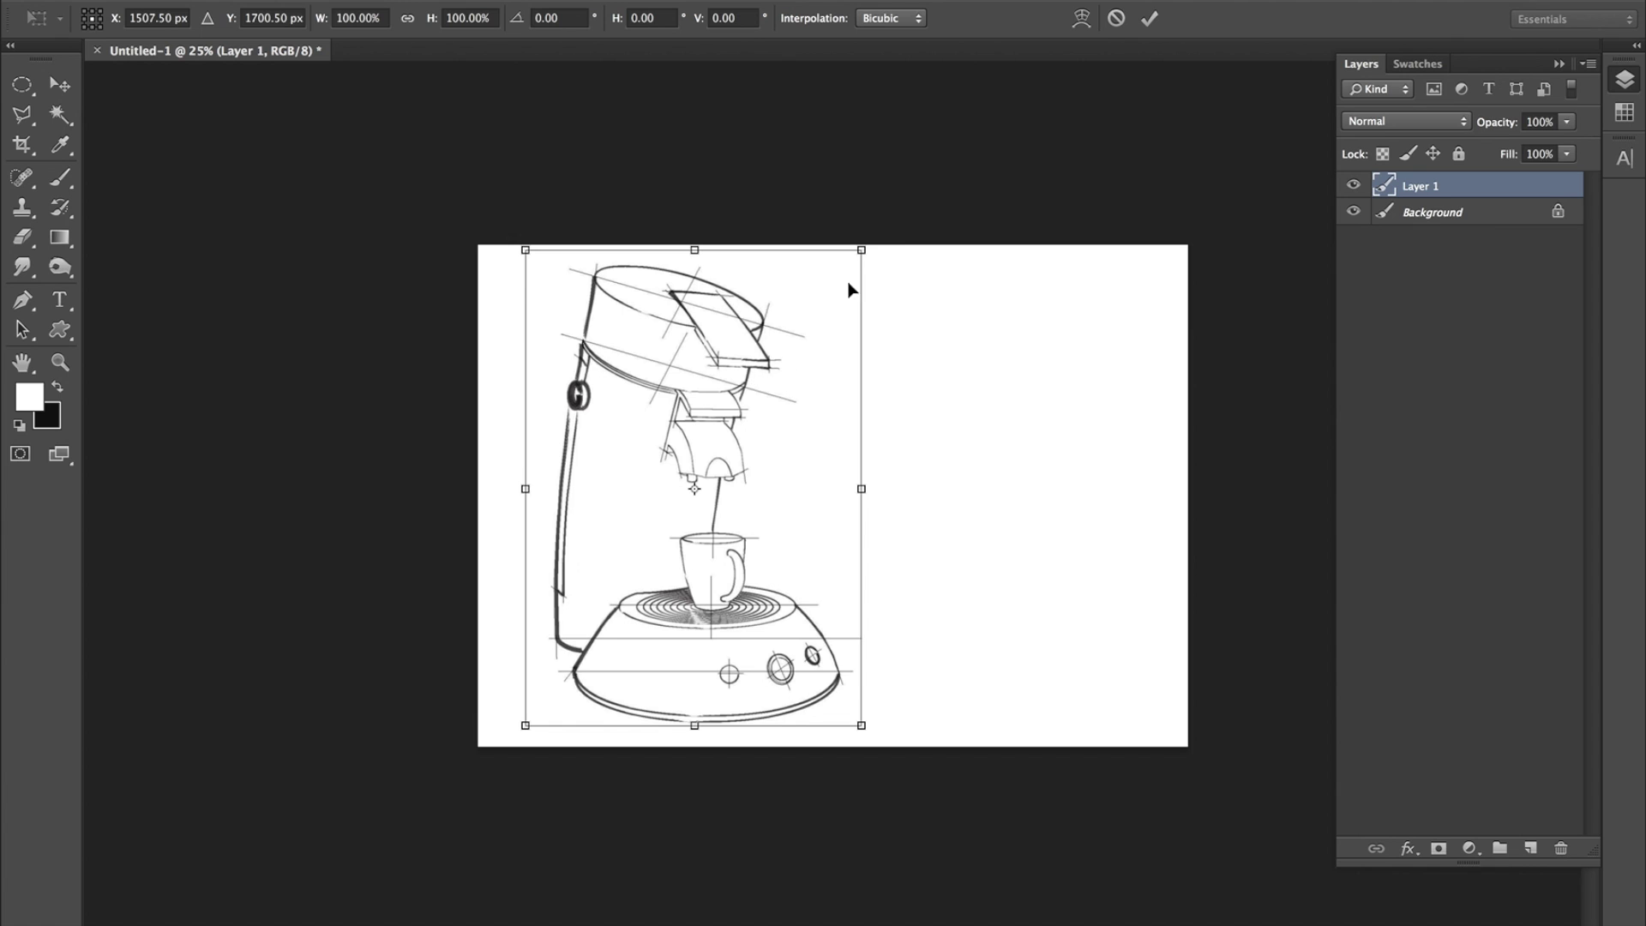
pyautogui.moveTo(847, 277); pyautogui.dragTo(821, 348)
pyautogui.moveTo(691, 449); pyautogui.dragTo(711, 424)
pyautogui.press('Return')
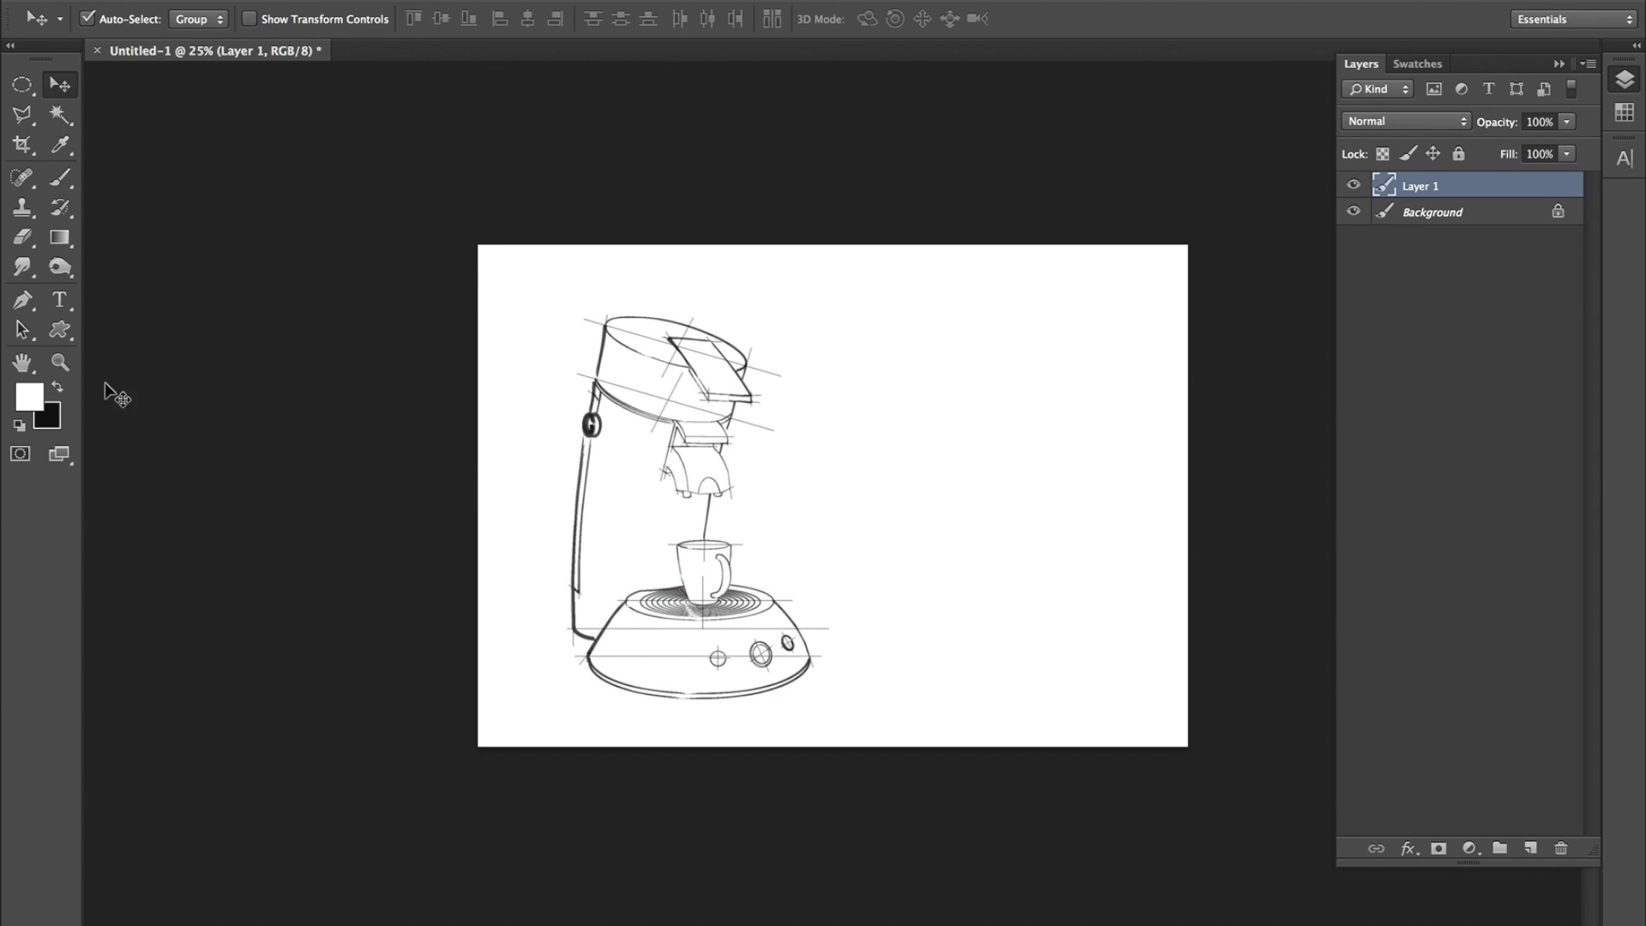
pyautogui.press('z')
pyautogui.moveTo(729, 512); pyautogui.dragTo(829, 590)
pyautogui.moveTo(470, 412)
pyautogui.mouseDown()
pyautogui.moveTo(551, 466)
pyautogui.moveTo(477, 448)
pyautogui.moveTo(496, 392)
pyautogui.moveTo(771, 570)
pyautogui.moveTo(672, 680)
pyautogui.moveTo(597, 285)
pyautogui.moveTo(686, 323)
pyautogui.moveTo(667, 315)
pyautogui.mouseUp()
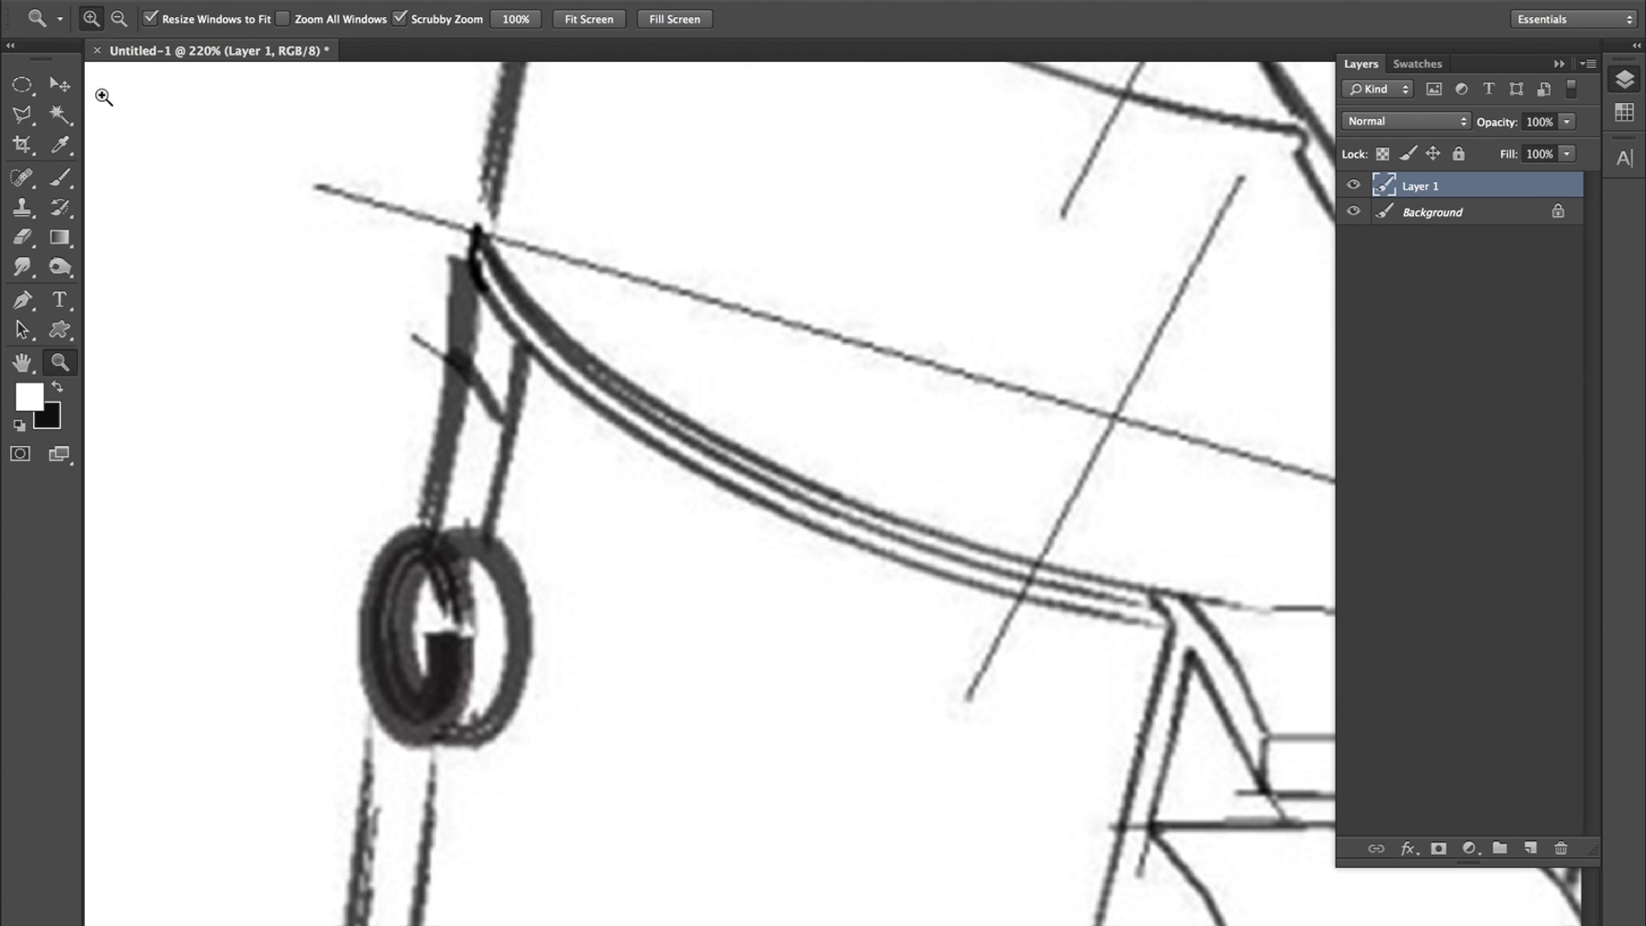
pyautogui.press('v')
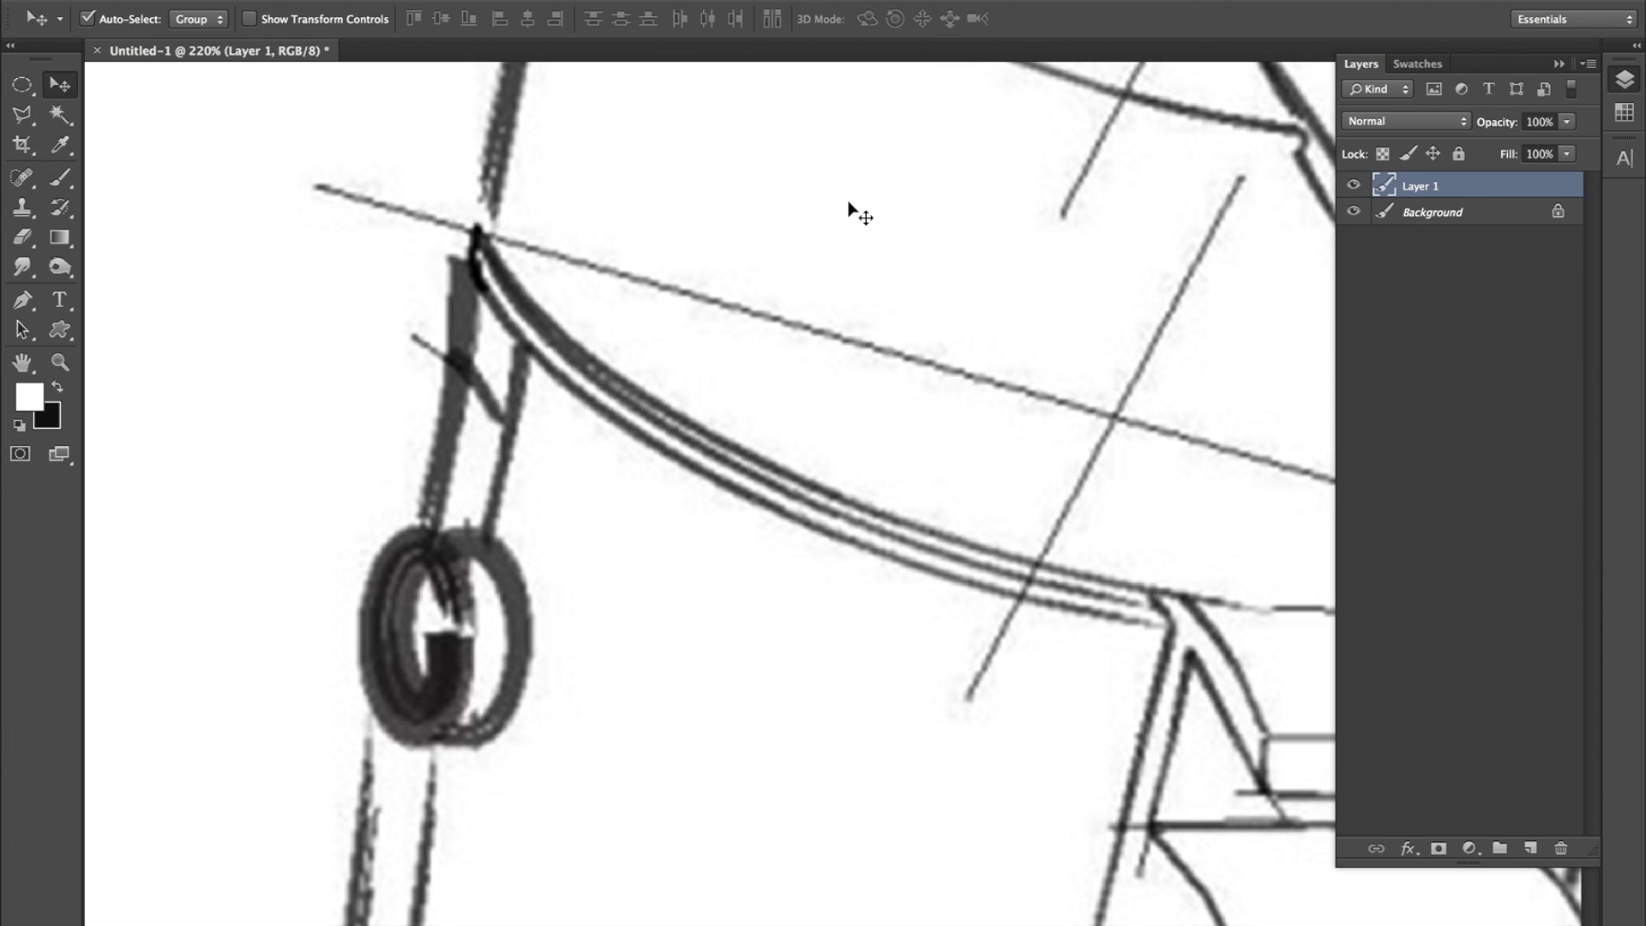
pyautogui.hotkey('ctrl', 'l')
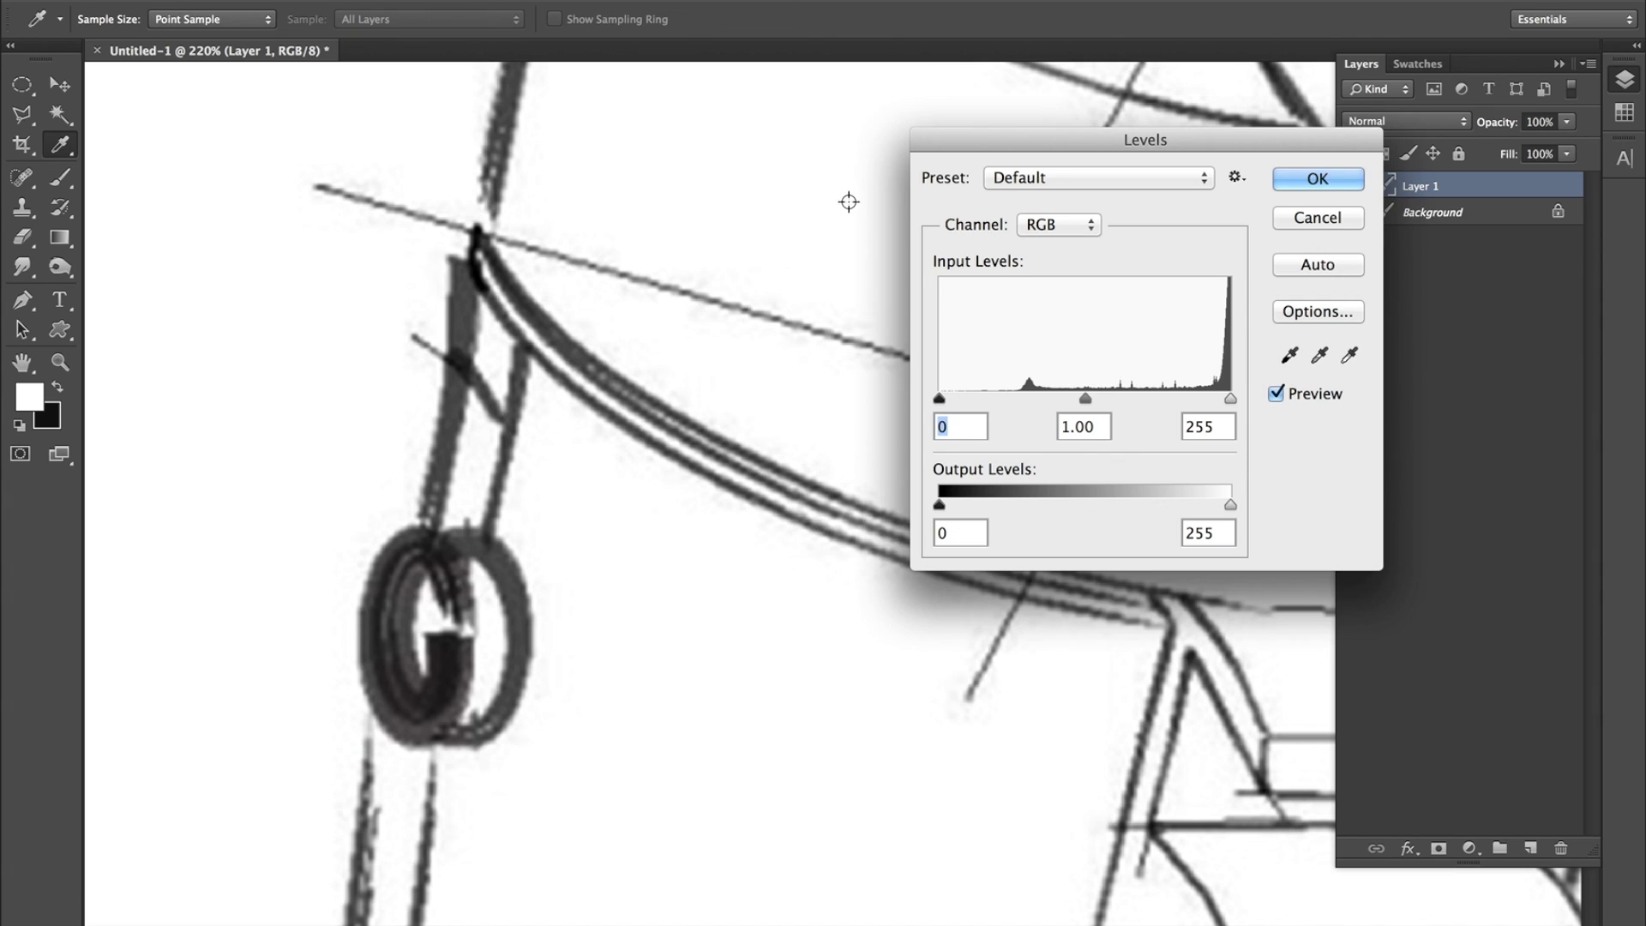
pyautogui.click(1289, 222)
# Darken the sketch's lines with a Levels adjustment, setting the black input to about 52 and the white input to 234.
pyautogui.click(287, 0)
pyautogui.moveTo(463, 31)
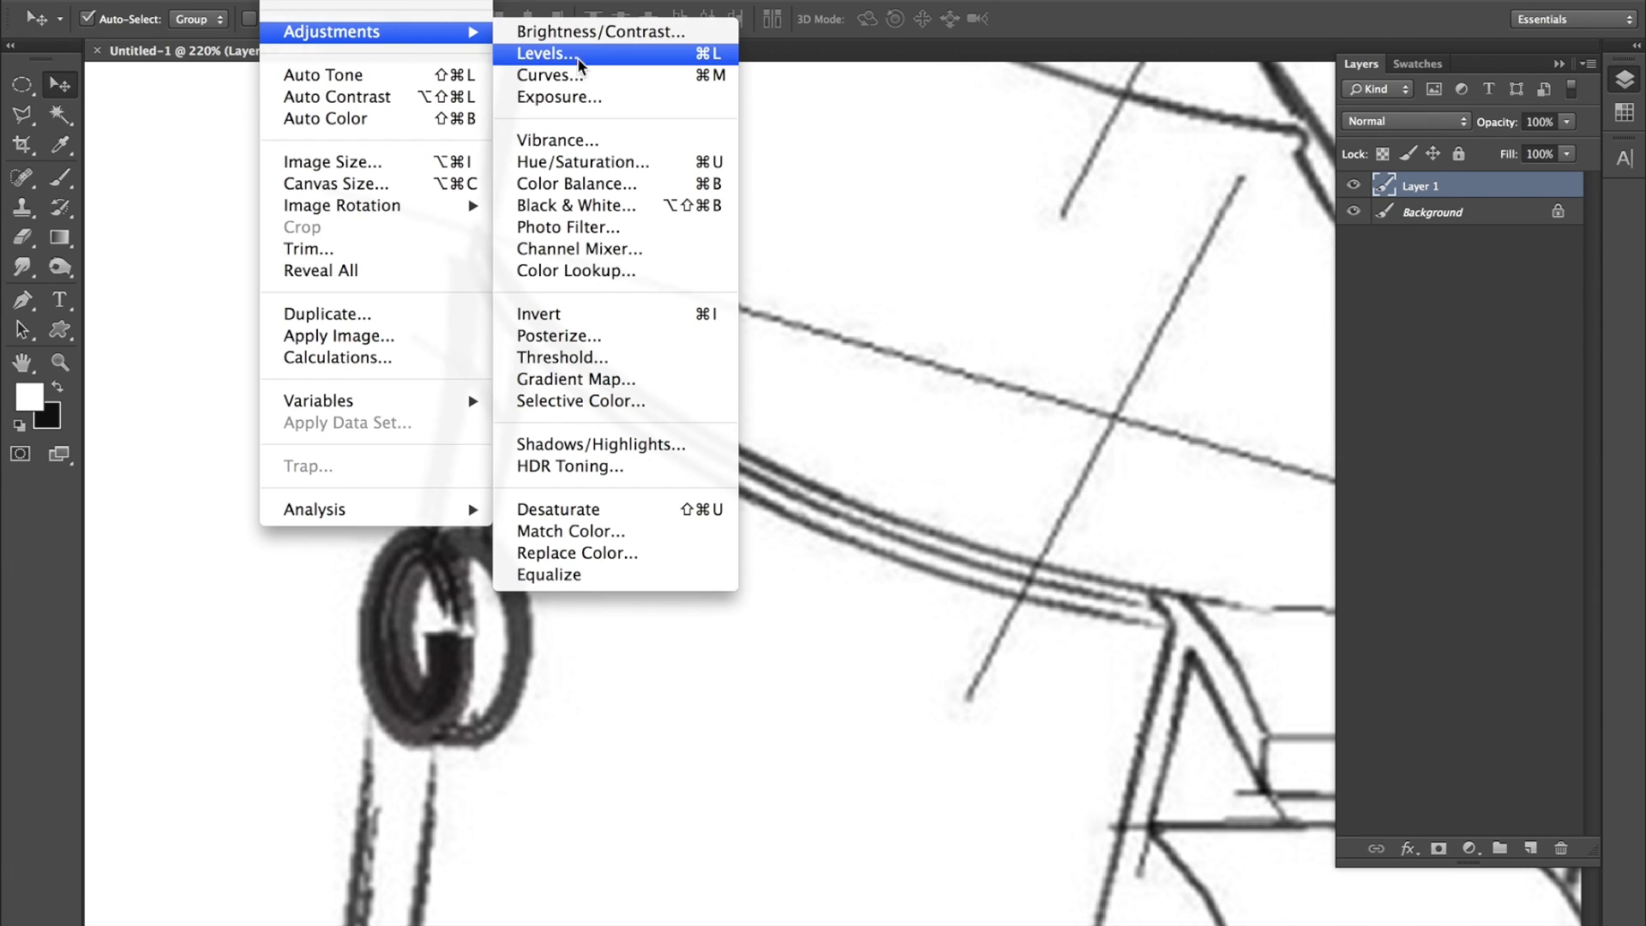
pyautogui.click(710, 54)
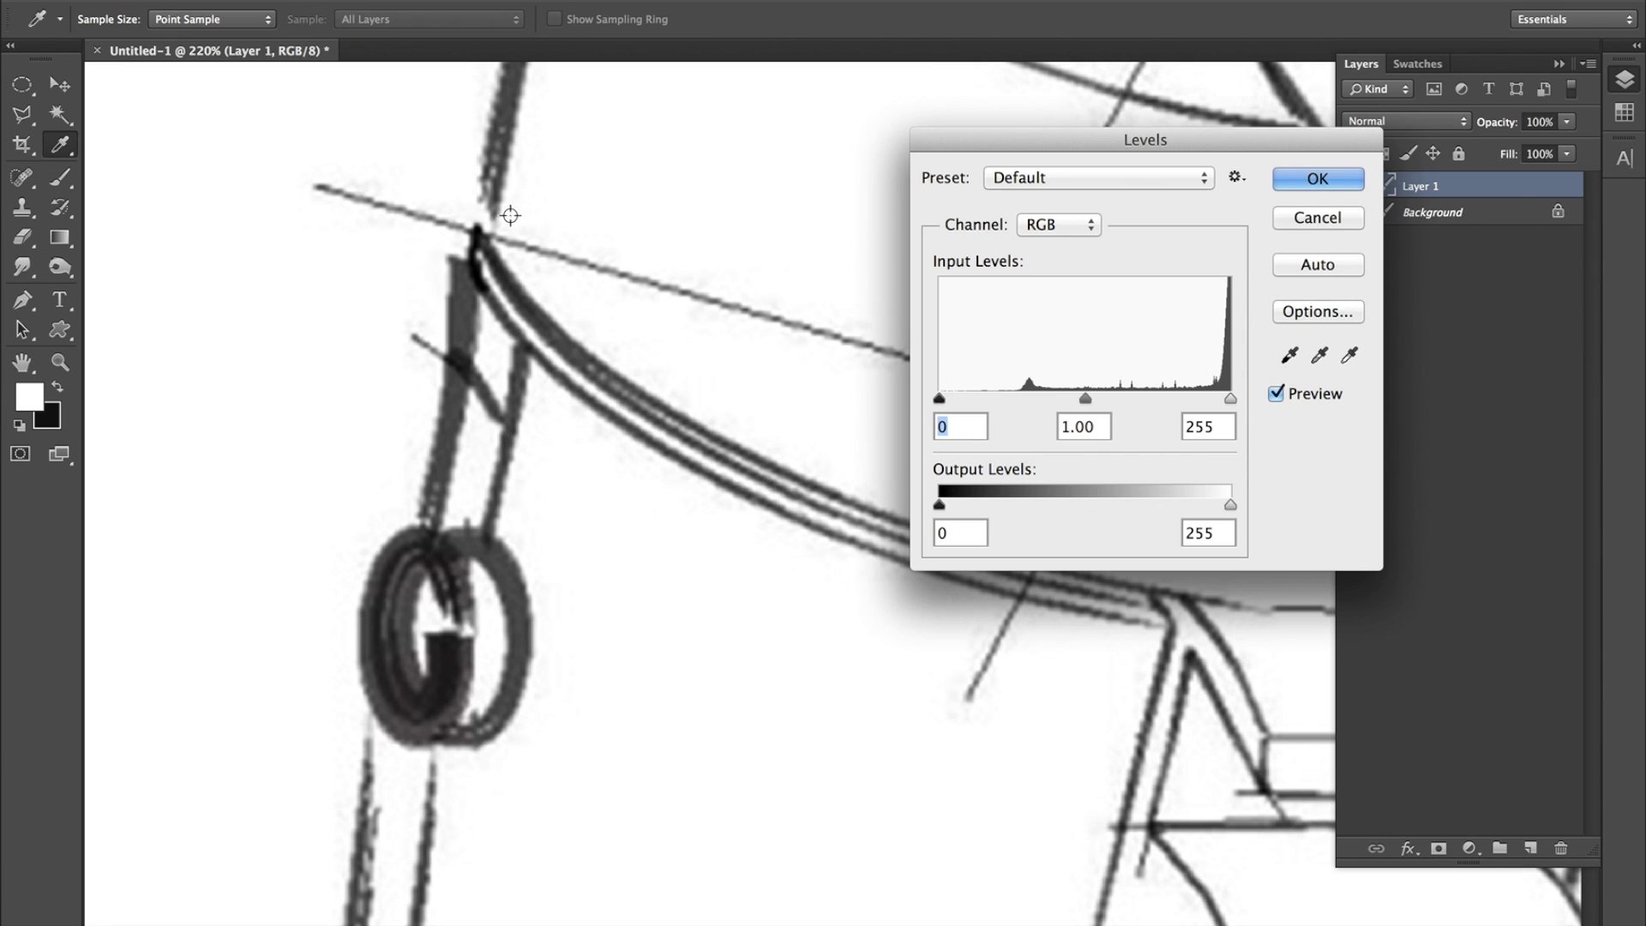
pyautogui.moveTo(1233, 402)
pyautogui.mouseDown()
pyautogui.moveTo(1179, 400)
pyautogui.moveTo(1206, 401)
pyautogui.mouseUp()
pyautogui.moveTo(940, 400); pyautogui.dragTo(999, 402)
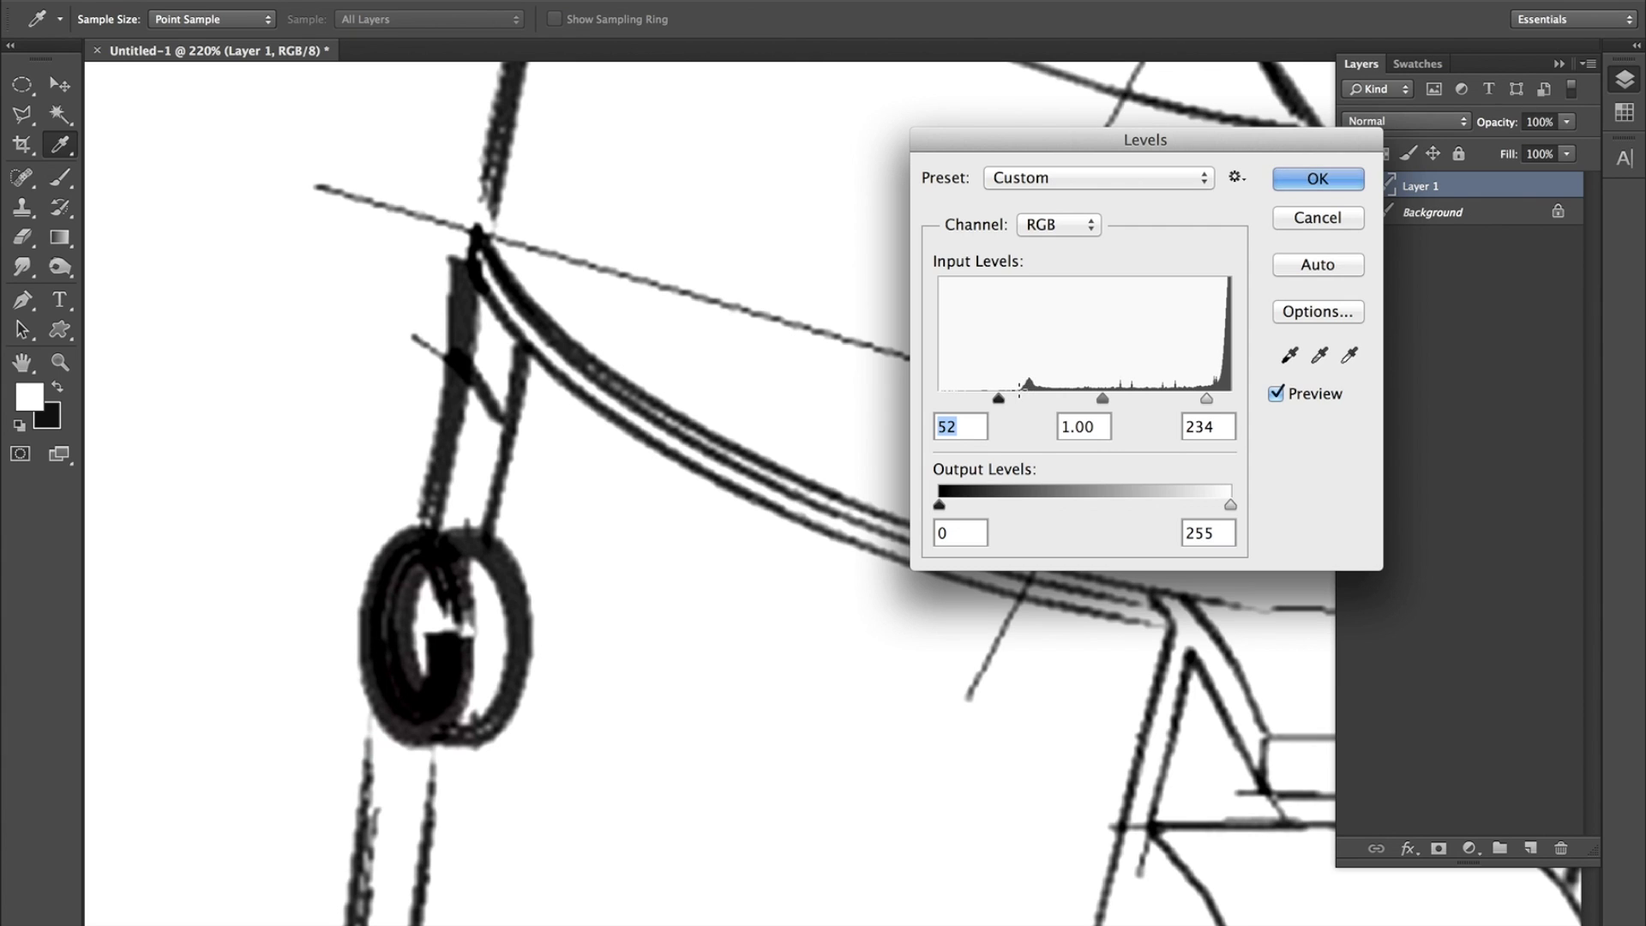
pyautogui.moveTo(1000, 399); pyautogui.dragTo(932, 391)
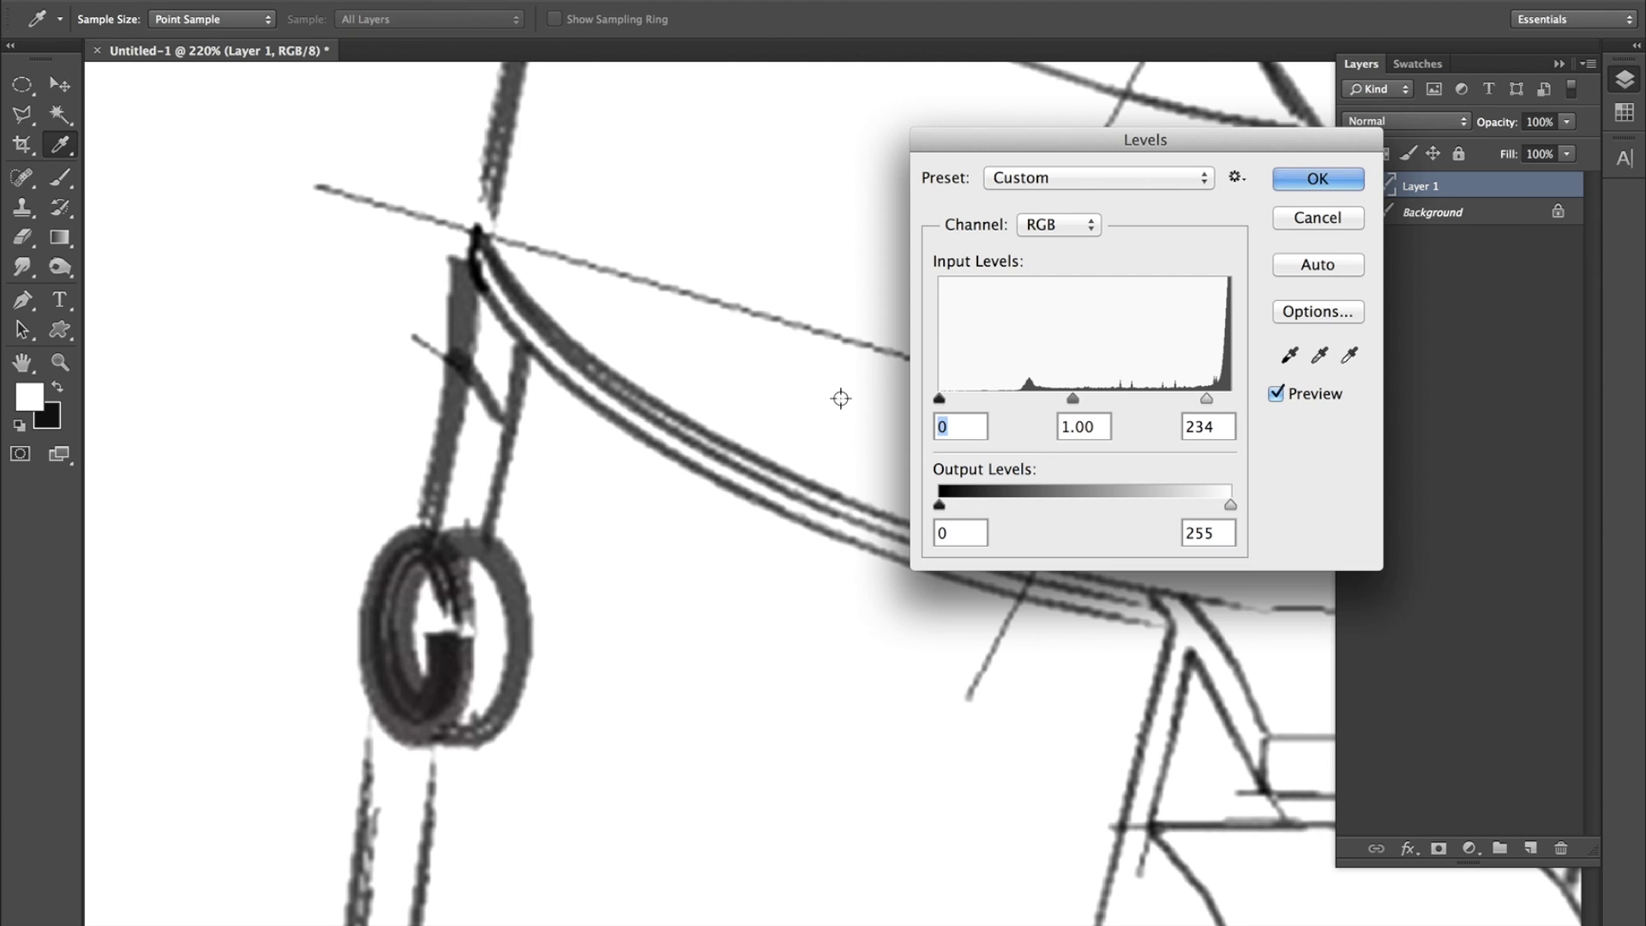
pyautogui.moveTo(941, 400); pyautogui.dragTo(998, 391)
pyautogui.click(1312, 182)
pyautogui.press('v')
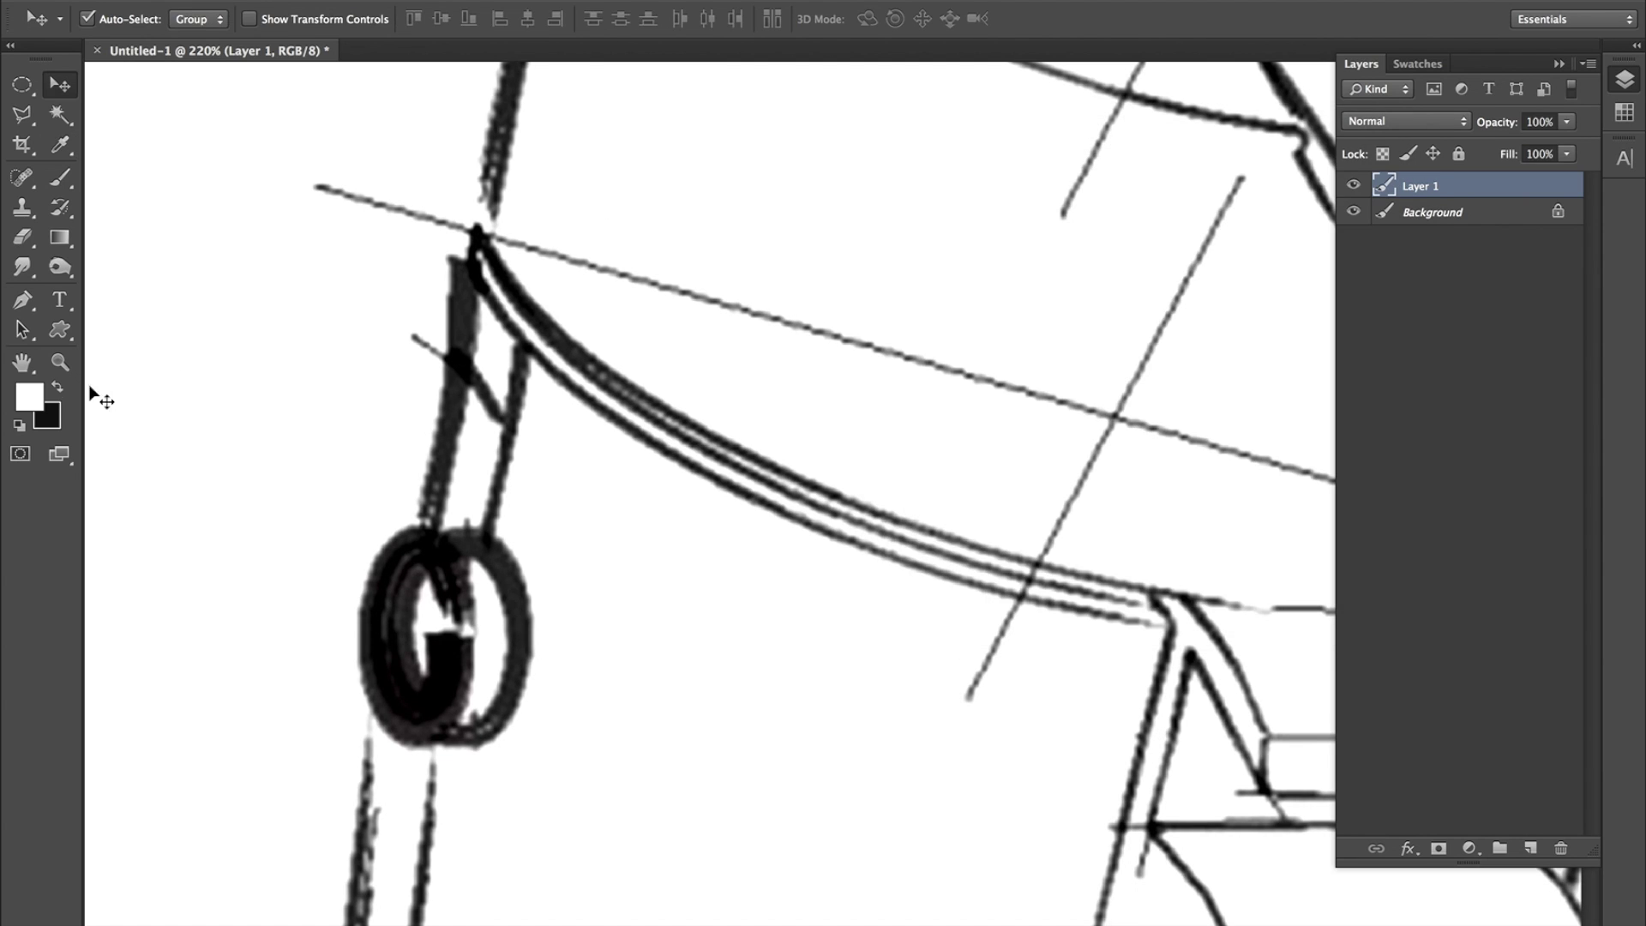
# Rename the sketch layer OUTLINE and set its blend mode to Multiply.
pyautogui.click(51, 366)
pyautogui.moveTo(911, 483)
pyautogui.mouseDown()
pyautogui.moveTo(808, 604)
pyautogui.moveTo(835, 630)
pyautogui.mouseUp()
pyautogui.moveTo(1087, 583); pyautogui.dragTo(801, 450)
pyautogui.moveTo(954, 319); pyautogui.dragTo(928, 416)
pyautogui.doubleClick(1449, 190)
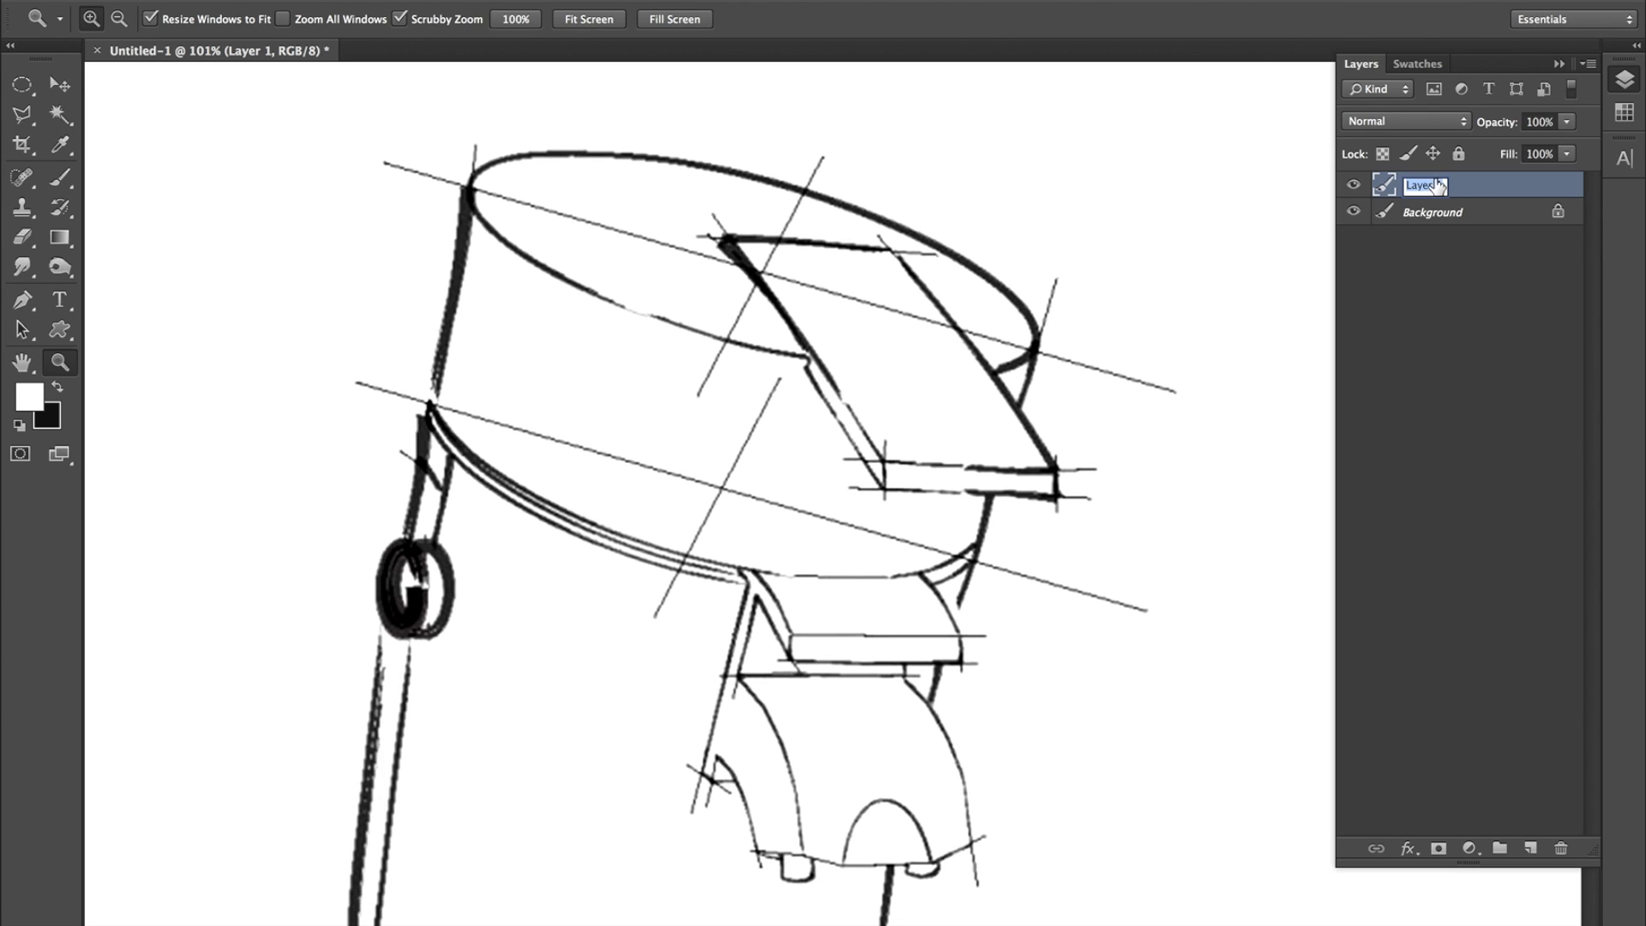
pyautogui.write('OY')
pyautogui.write('TLINE')
pyautogui.press('Return')
pyautogui.click(1392, 122)
pyautogui.click(1414, 96)
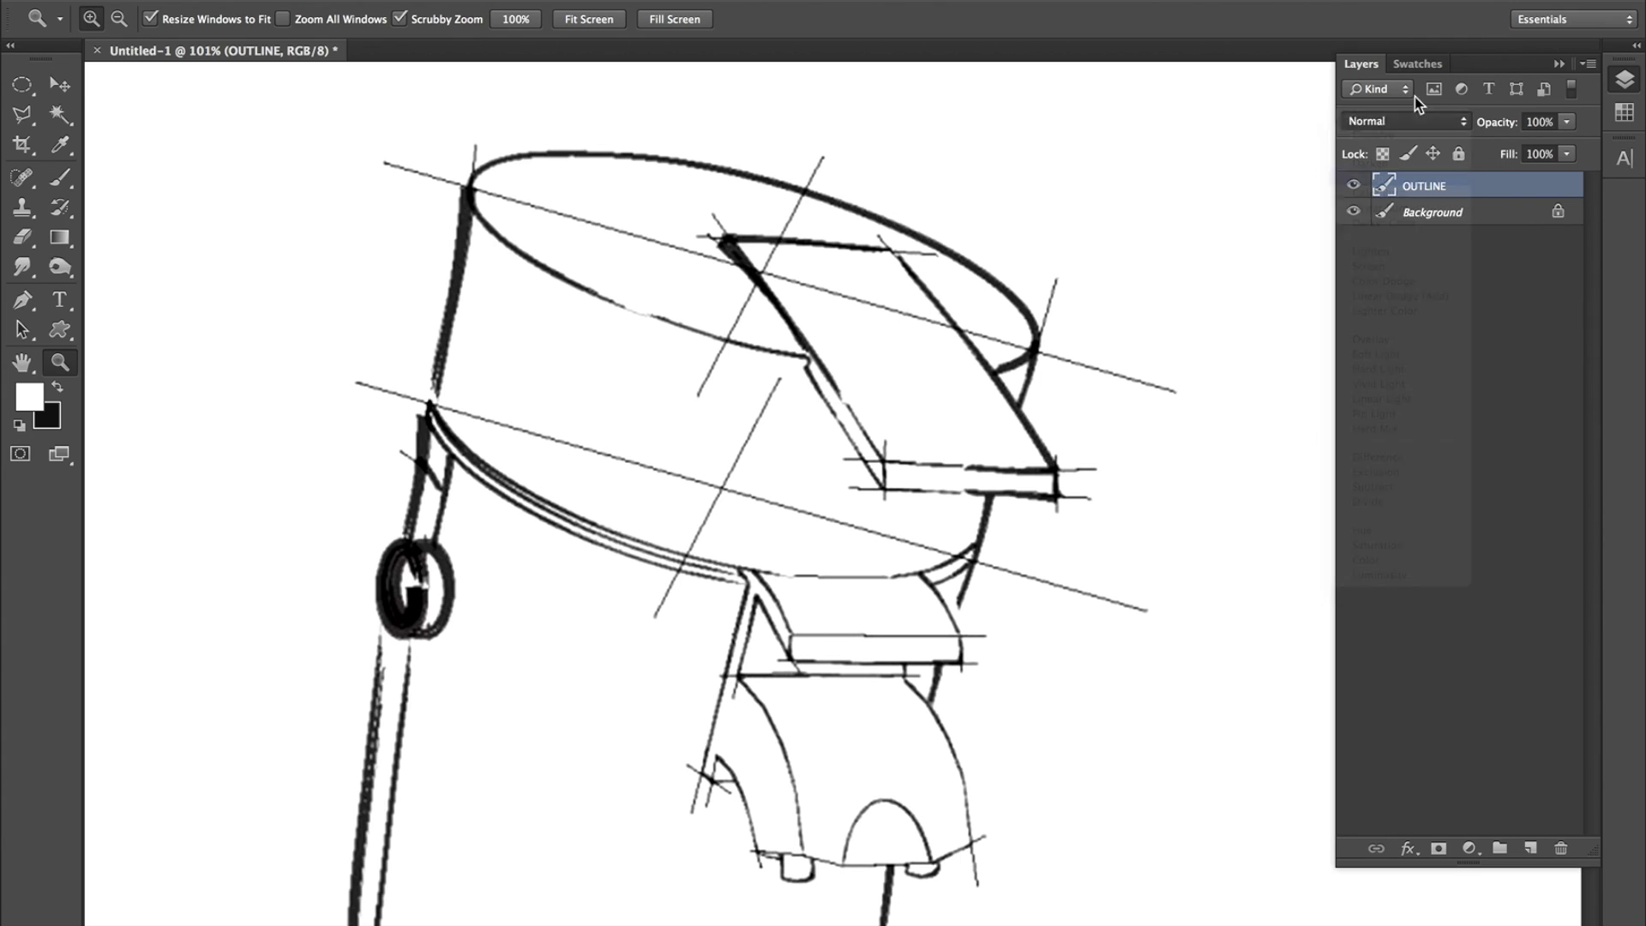
# Add five empty layers between the Background and the OUTLINE layer.
pyautogui.click(1498, 216)
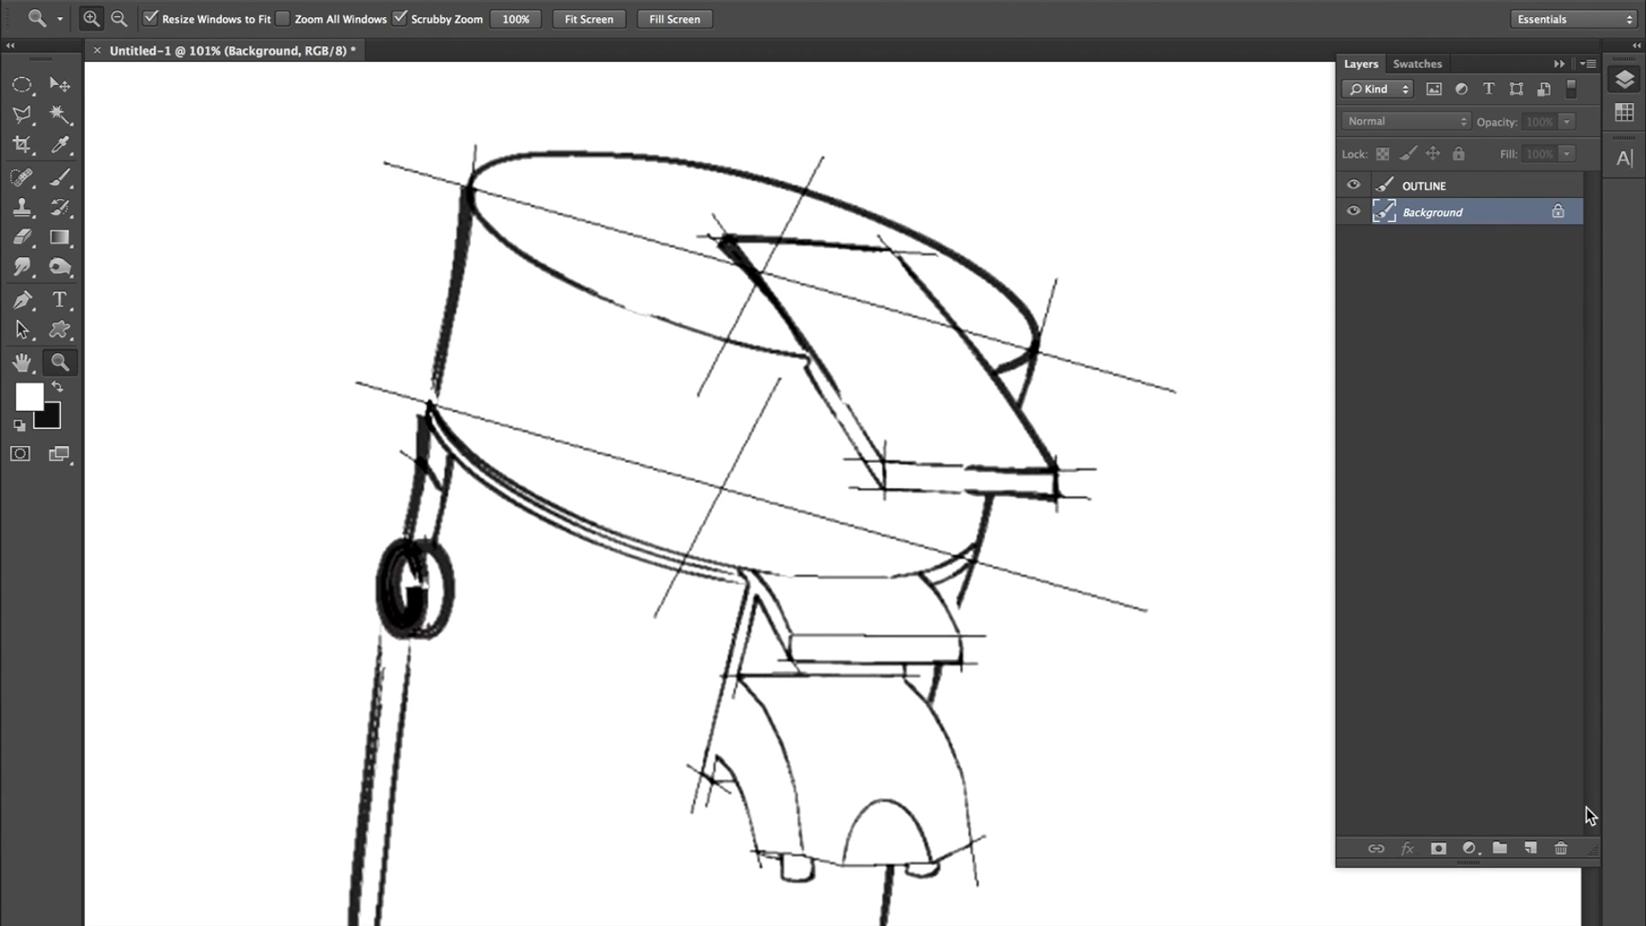
pyautogui.click(1531, 848)
pyautogui.click(1531, 848)
pyautogui.click(1530, 847)
pyautogui.click(1530, 847)
pyautogui.click(1530, 847)
# Pick a dark red foreground colour and paint loose 125 px brush strokes over the machine's head on Layer 5.
pyautogui.click(60, 177)
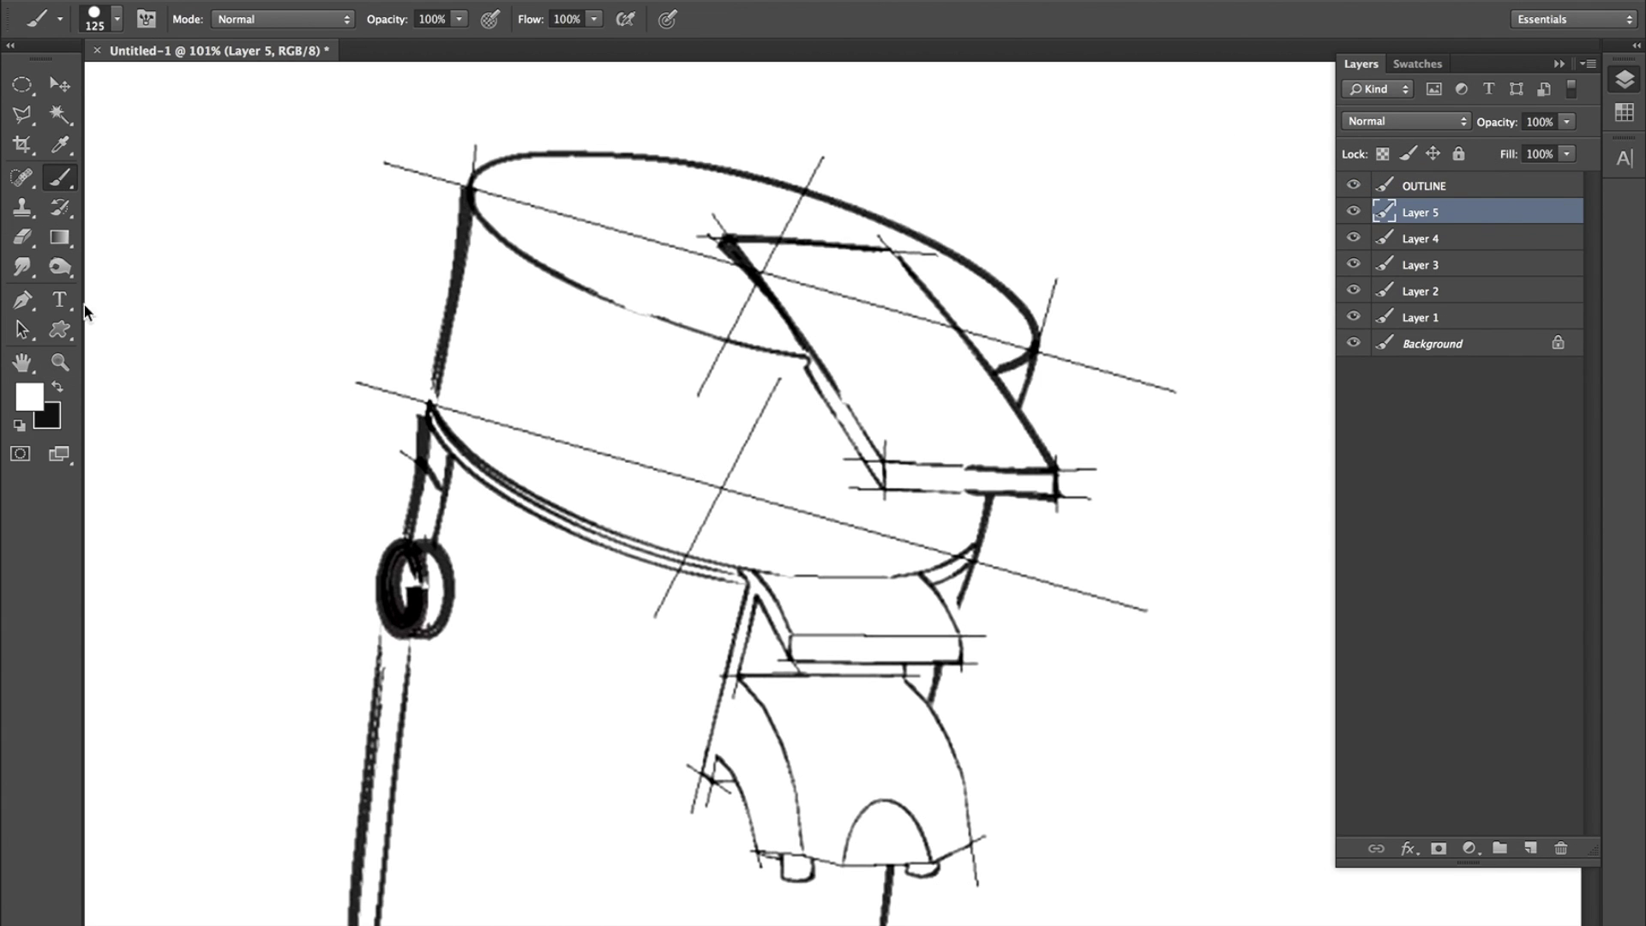
pyautogui.moveTo(420, 283)
pyautogui.mouseDown()
pyautogui.moveTo(403, 296)
pyautogui.moveTo(446, 429)
pyautogui.moveTo(515, 463)
pyautogui.mouseUp()
pyautogui.hotkey('ctrl', 'z')
pyautogui.click(30, 394)
pyautogui.click(415, 191)
pyautogui.click(856, 69)
pyautogui.moveTo(373, 336)
pyautogui.mouseDown()
pyautogui.moveTo(405, 304)
pyautogui.moveTo(540, 544)
pyautogui.moveTo(755, 601)
pyautogui.moveTo(967, 566)
pyautogui.moveTo(986, 407)
pyautogui.moveTo(787, 304)
pyautogui.mouseUp()
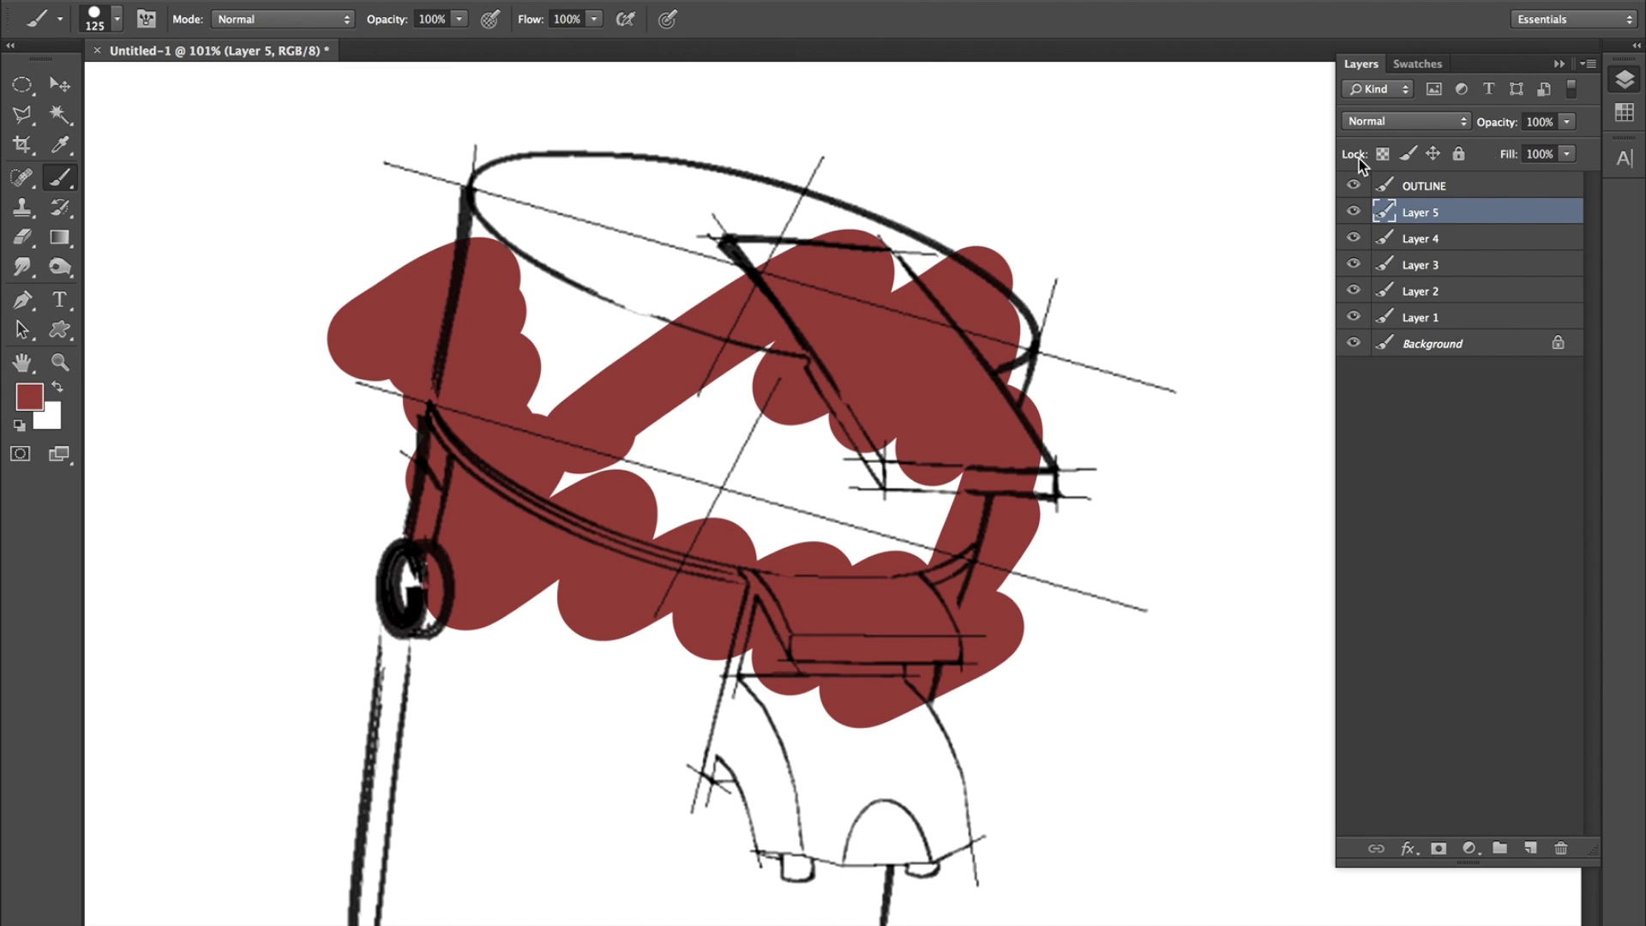
# Compare the OUTLINE layer's Normal and Multiply blend modes over the red strokes.
pyautogui.click(1469, 187)
pyautogui.click(1406, 120)
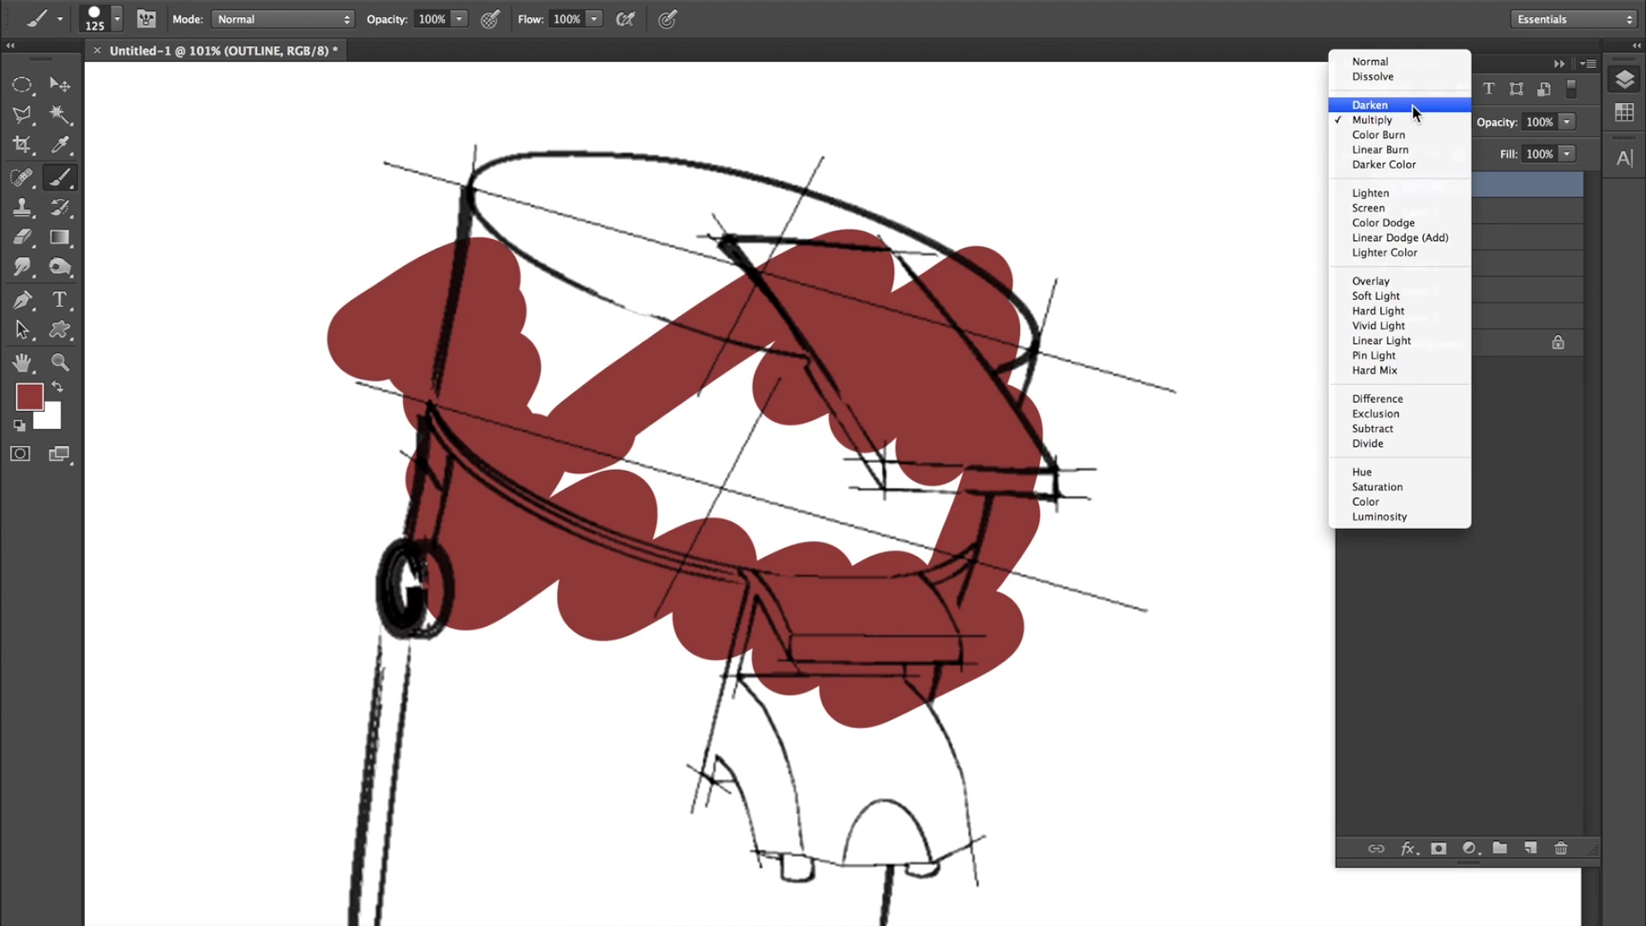
pyautogui.click(1414, 56)
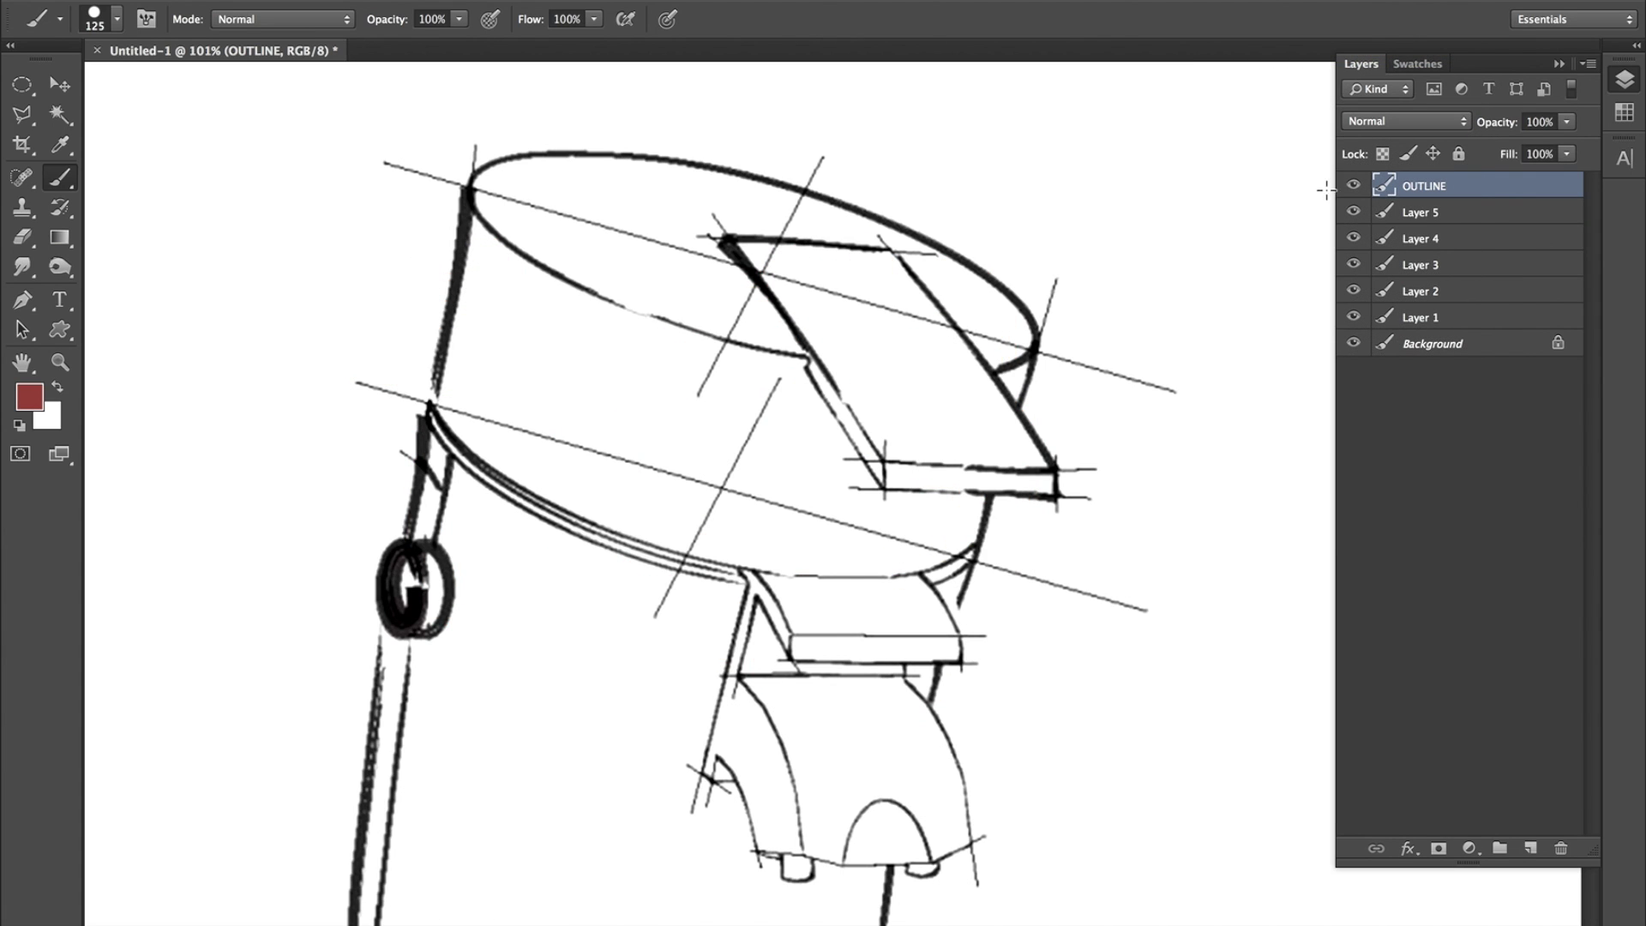
pyautogui.click(1410, 125)
pyautogui.click(1395, 172)
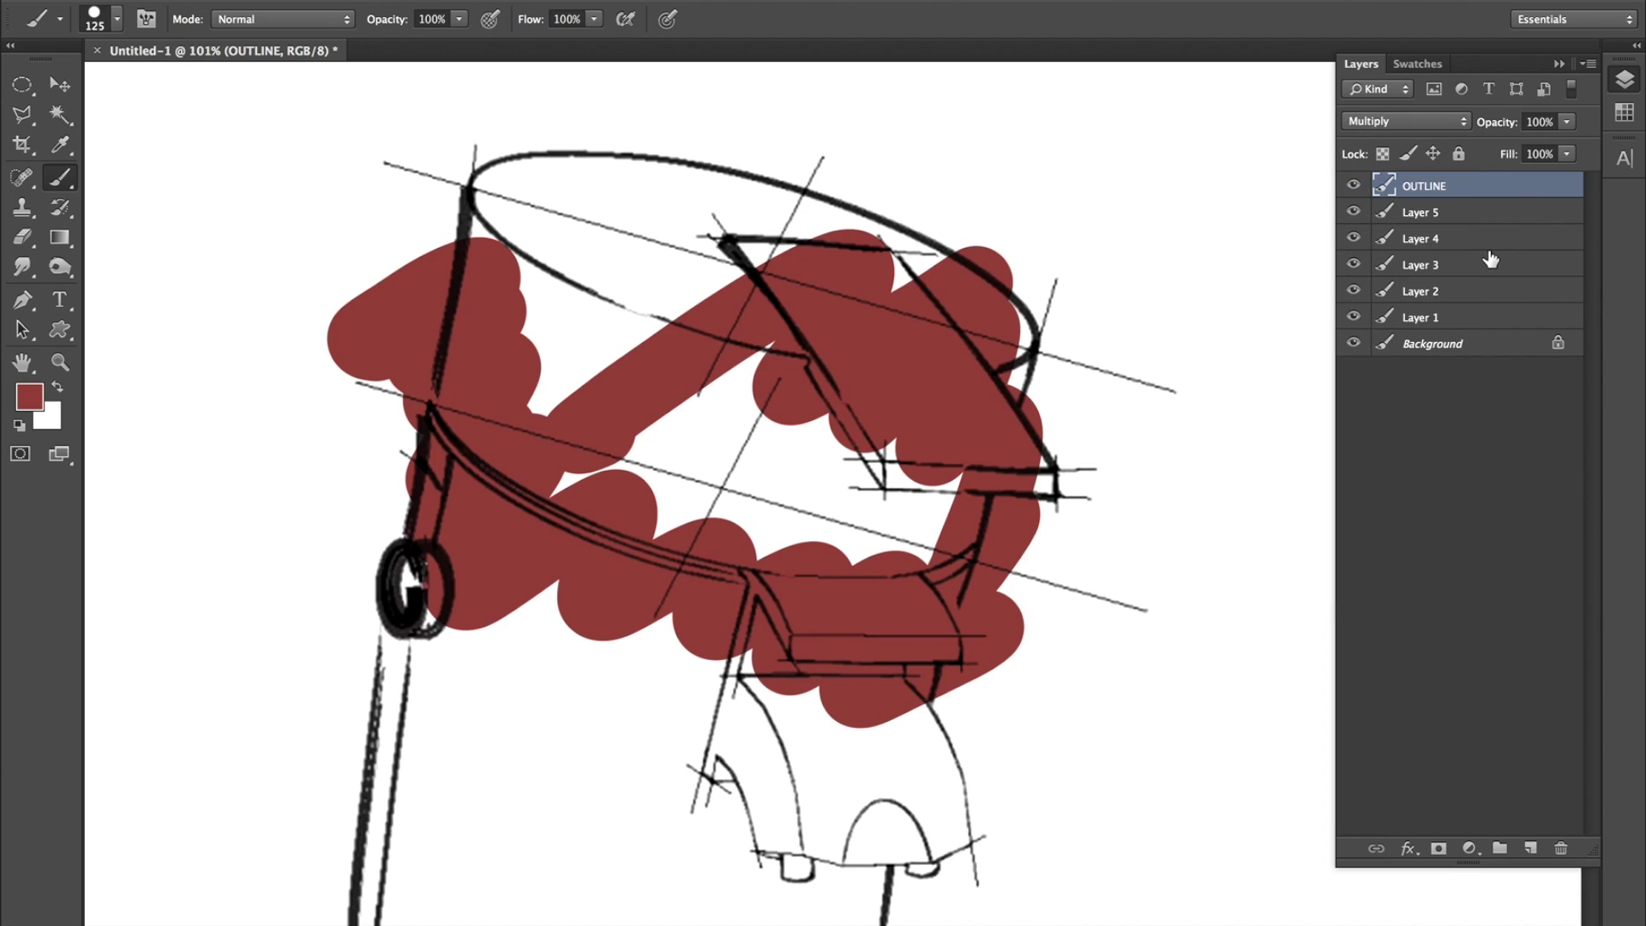
pyautogui.hotkey('ctrl', 'z')
pyautogui.click(1447, 213)
pyautogui.click(1460, 239)
pyautogui.click(1464, 266)
pyautogui.click(1464, 291)
pyautogui.click(1464, 324)
pyautogui.click(1457, 216)
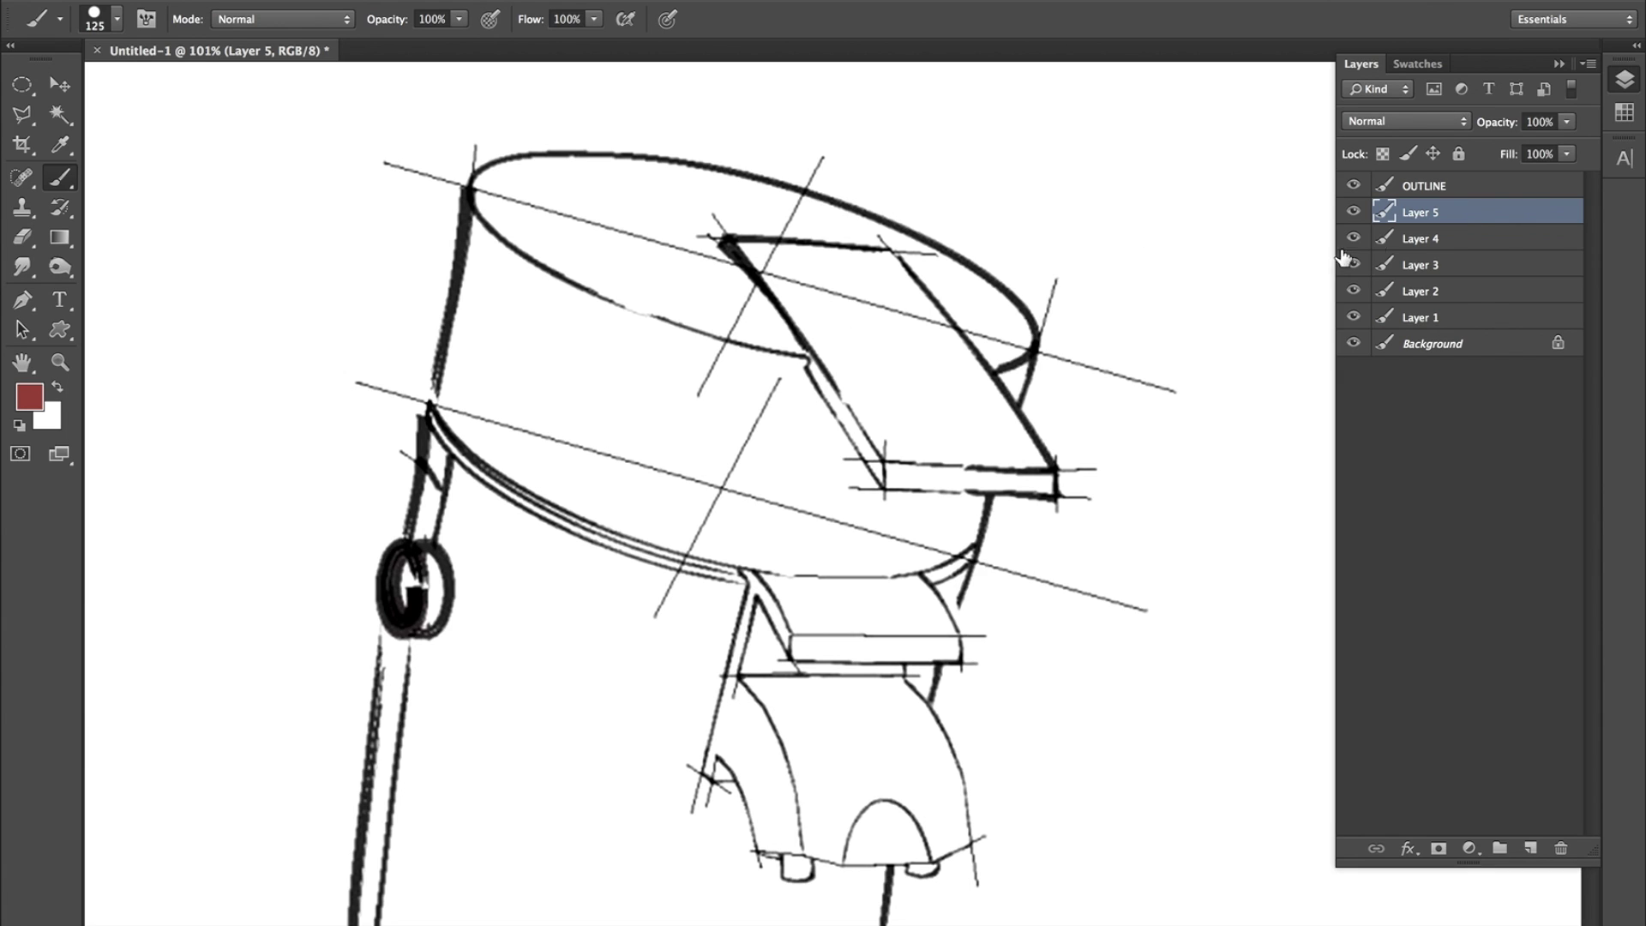
# Set the OUTLINE layer's blend mode to Multiply and lock the layer completely.
pyautogui.click(1474, 189)
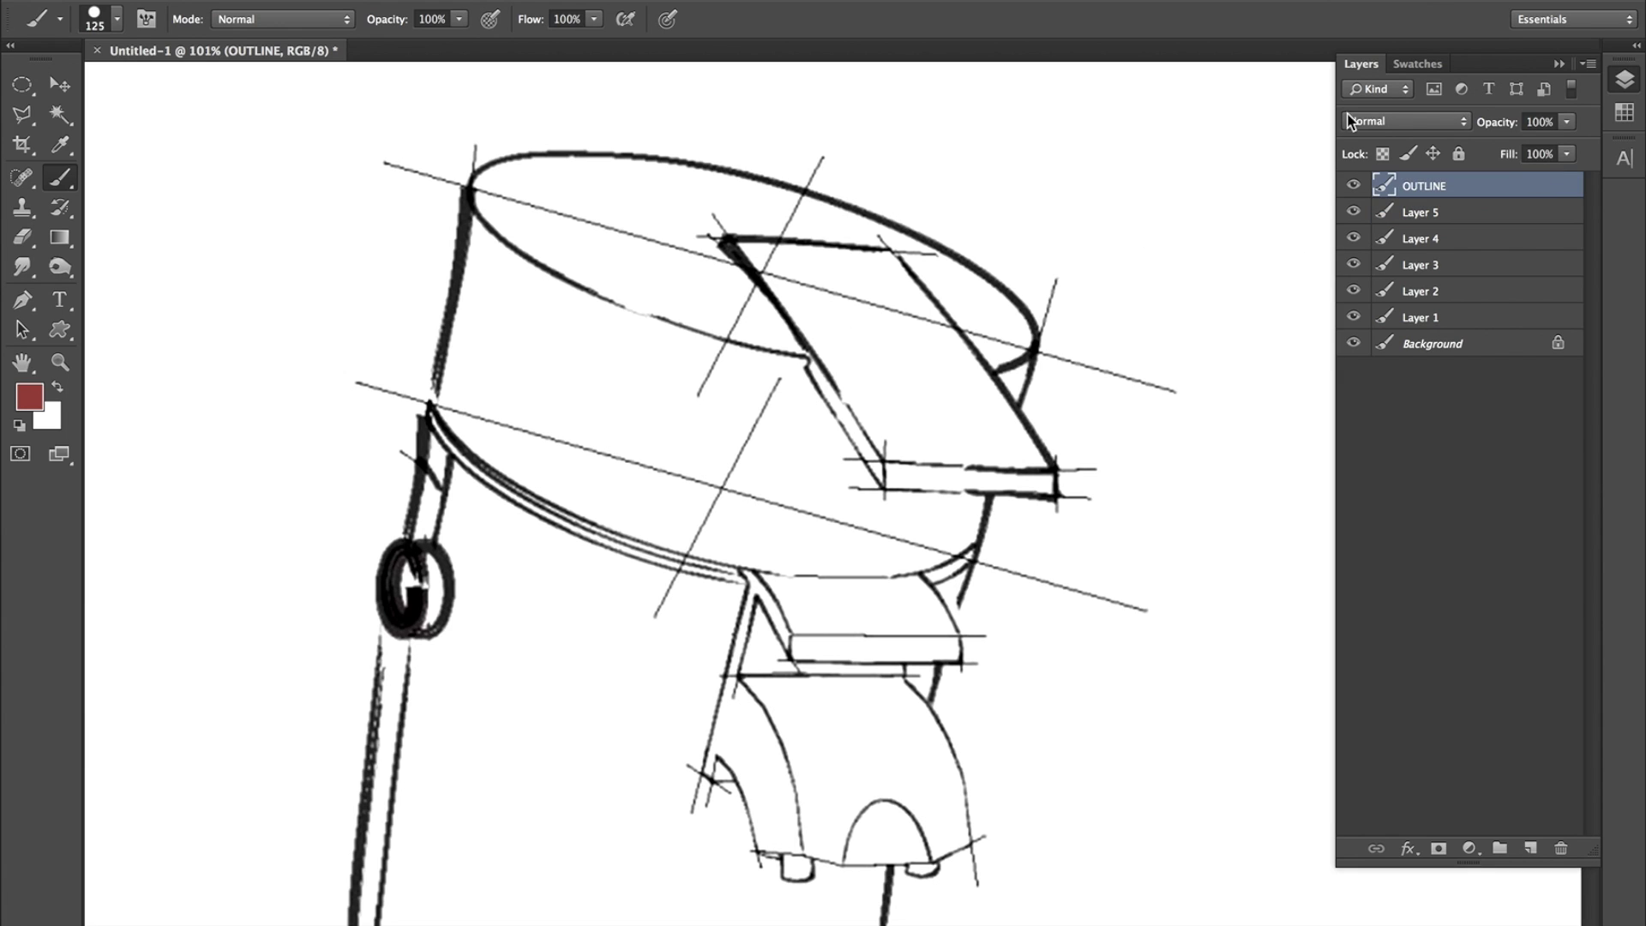
pyautogui.click(1406, 121)
pyautogui.click(1395, 179)
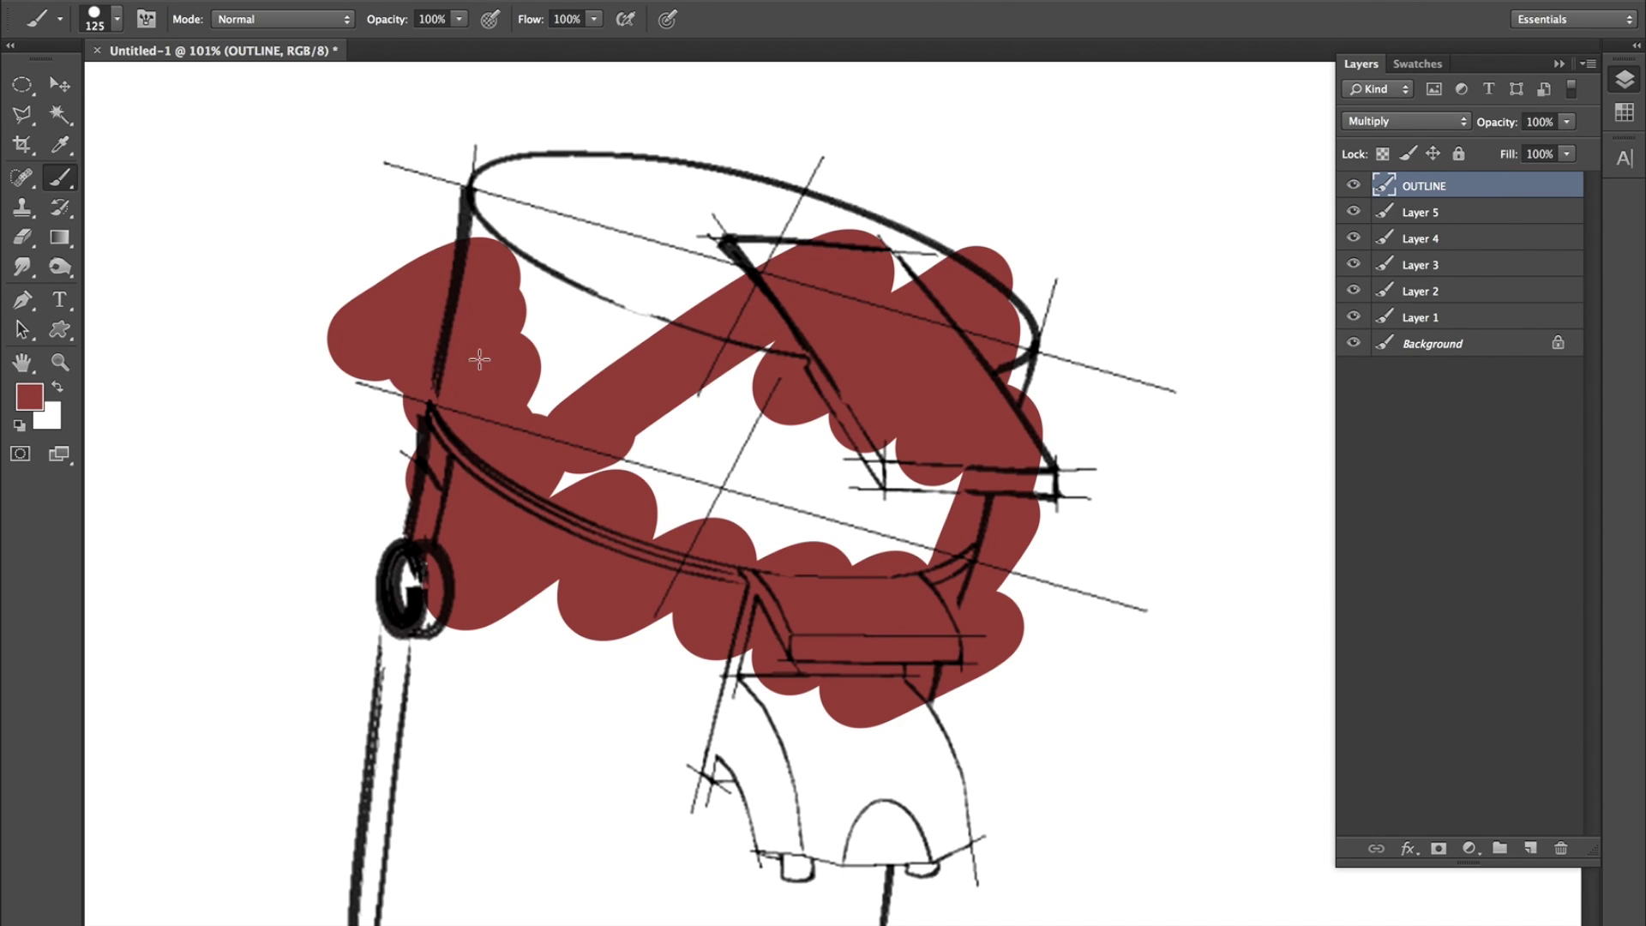
pyautogui.click(1458, 154)
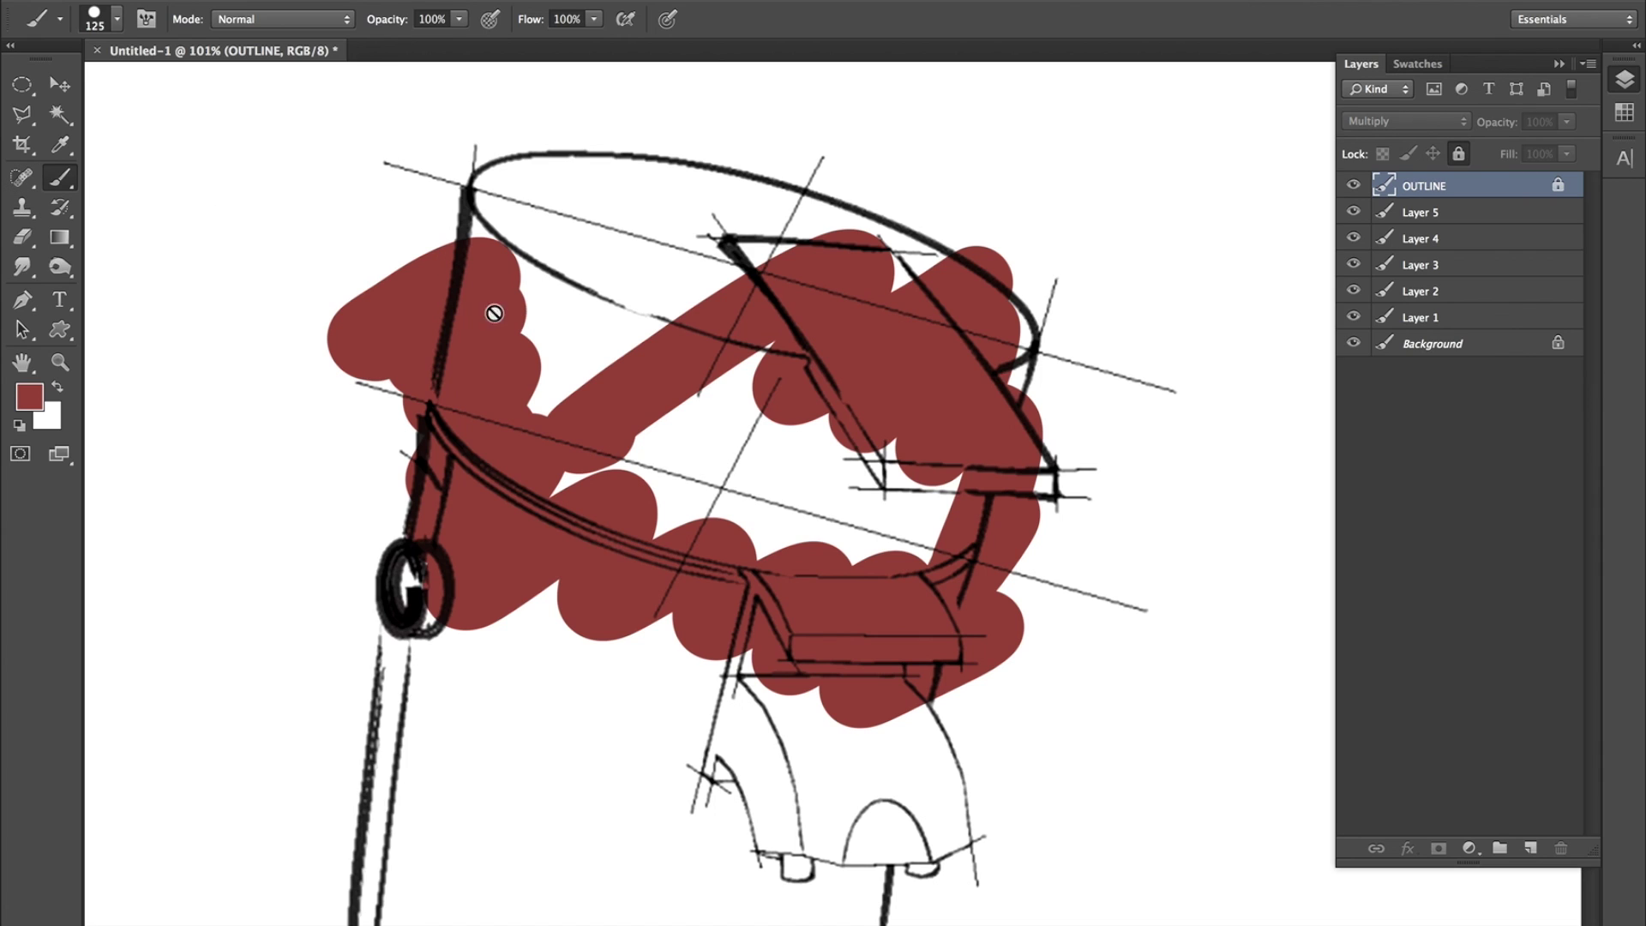
# Erase all the red strokes from Layer 5 using the Eraser enlarged to 400 px.
pyautogui.click(1513, 214)
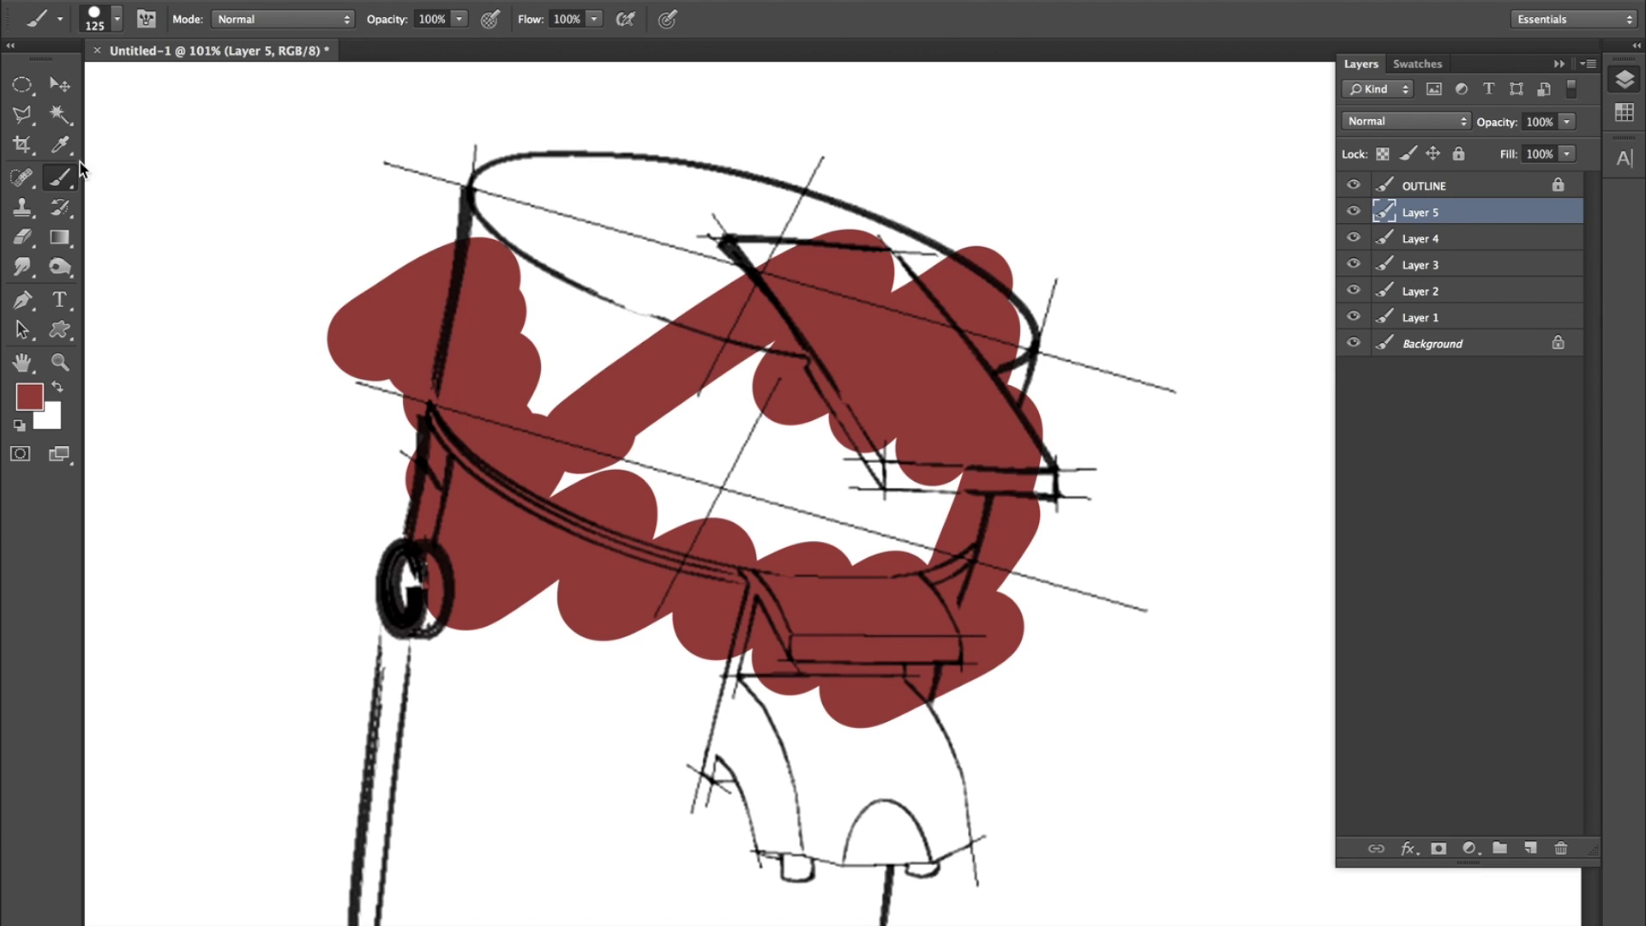
pyautogui.click(23, 237)
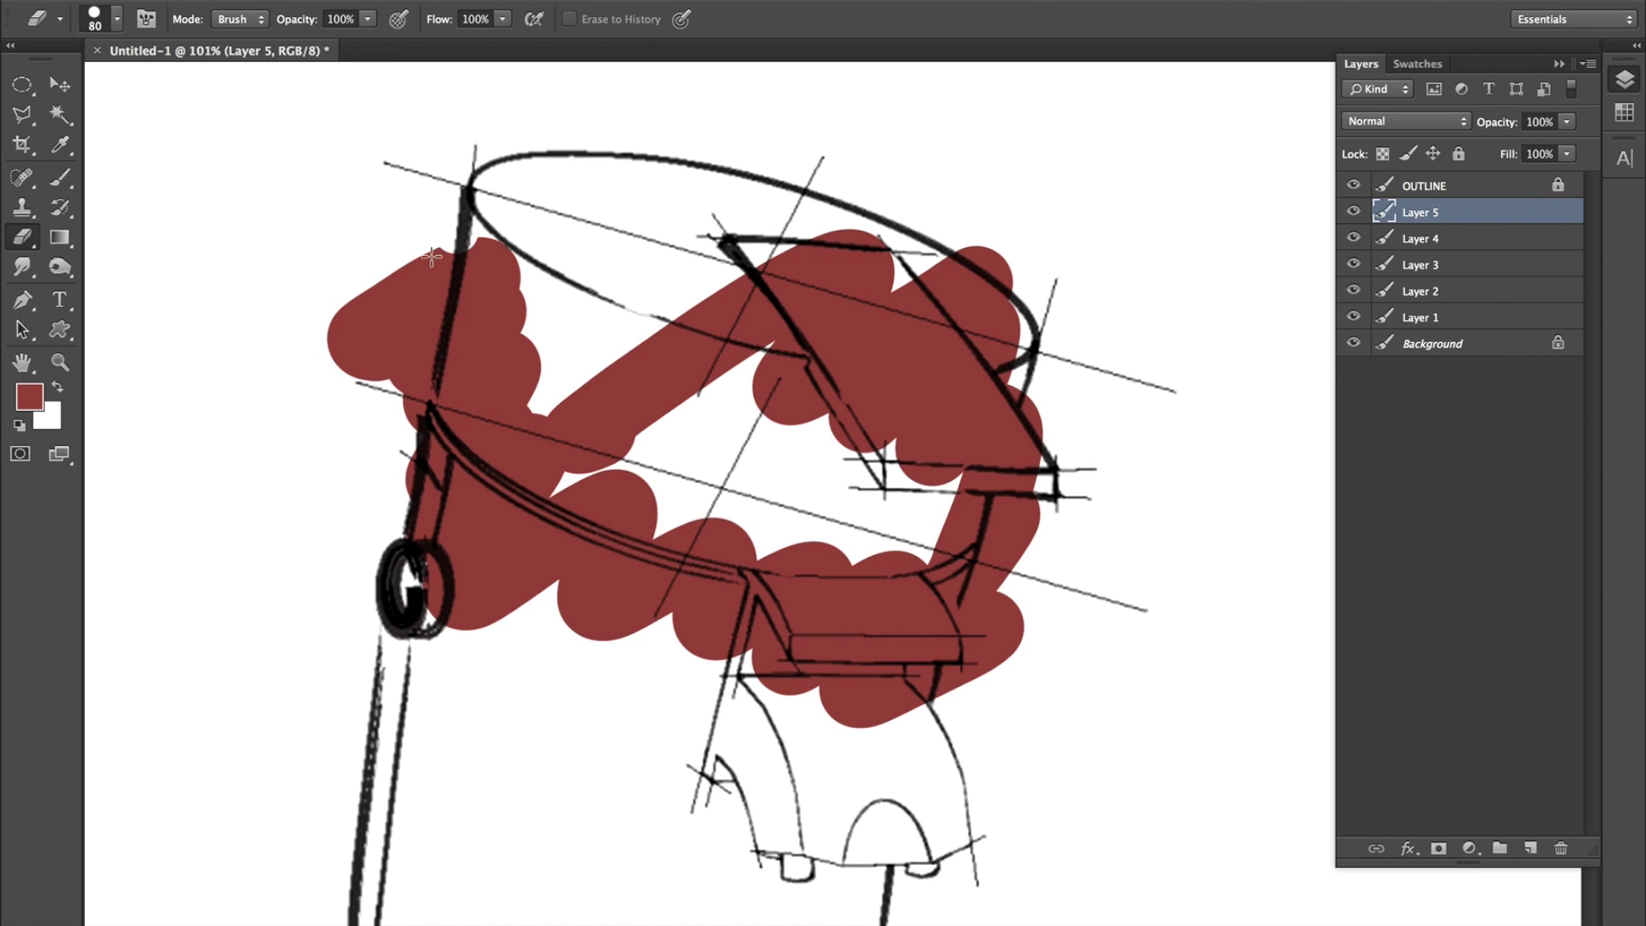
pyautogui.press(']')
pyautogui.press(']')
pyautogui.press(']')
pyautogui.press(']')
pyautogui.press(']')
pyautogui.press(']')
pyautogui.press(']')
pyautogui.press(']')
pyautogui.press(']')
pyautogui.press(']')
pyautogui.press(']')
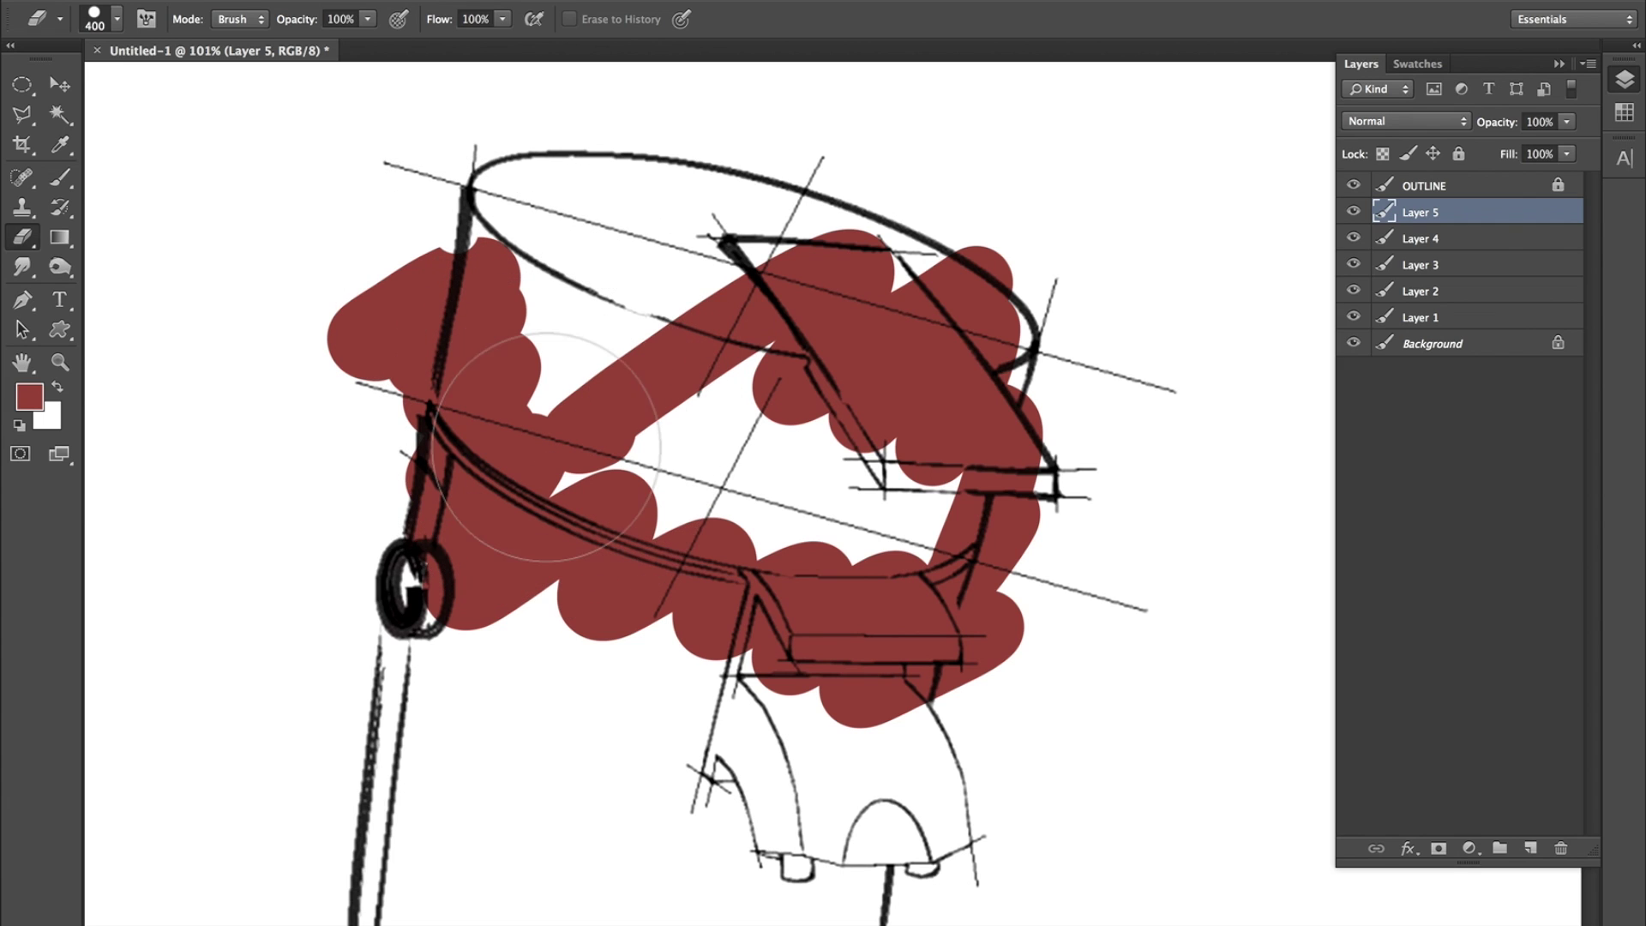
pyautogui.moveTo(423, 326)
pyautogui.mouseDown()
pyautogui.moveTo(468, 506)
pyautogui.moveTo(808, 349)
pyautogui.moveTo(826, 680)
pyautogui.moveTo(698, 532)
pyautogui.mouseUp()
# Try the 125 px brush at minimum hardness with marks on Layer 5, undoing each test mark.
pyautogui.click(60, 177)
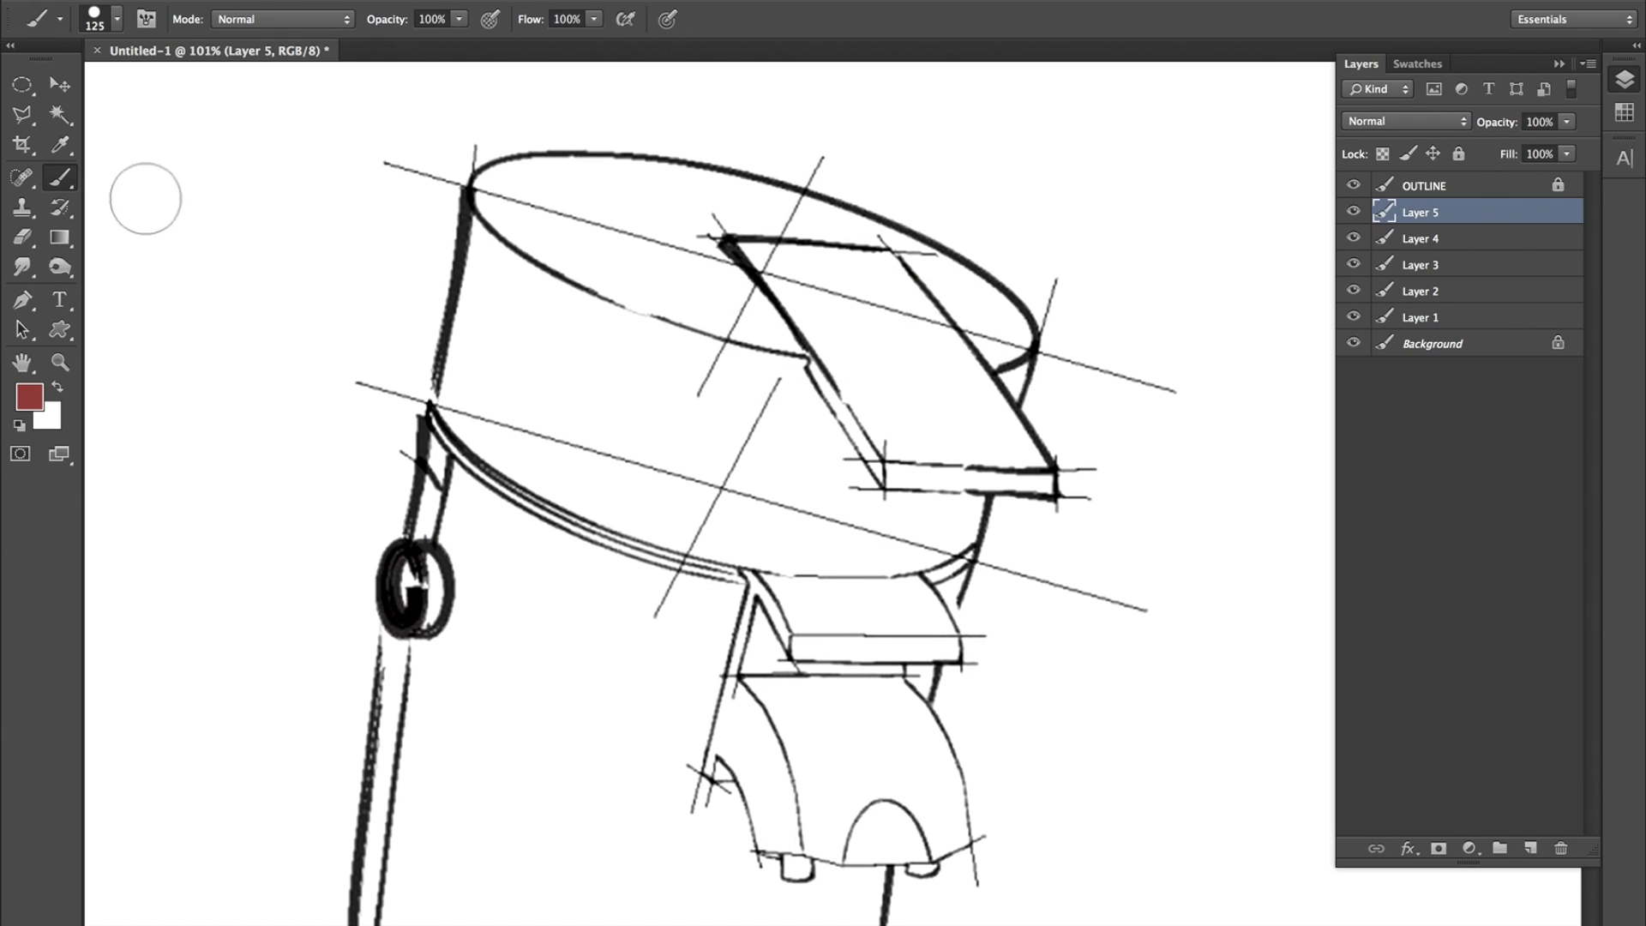
pyautogui.click(94, 19)
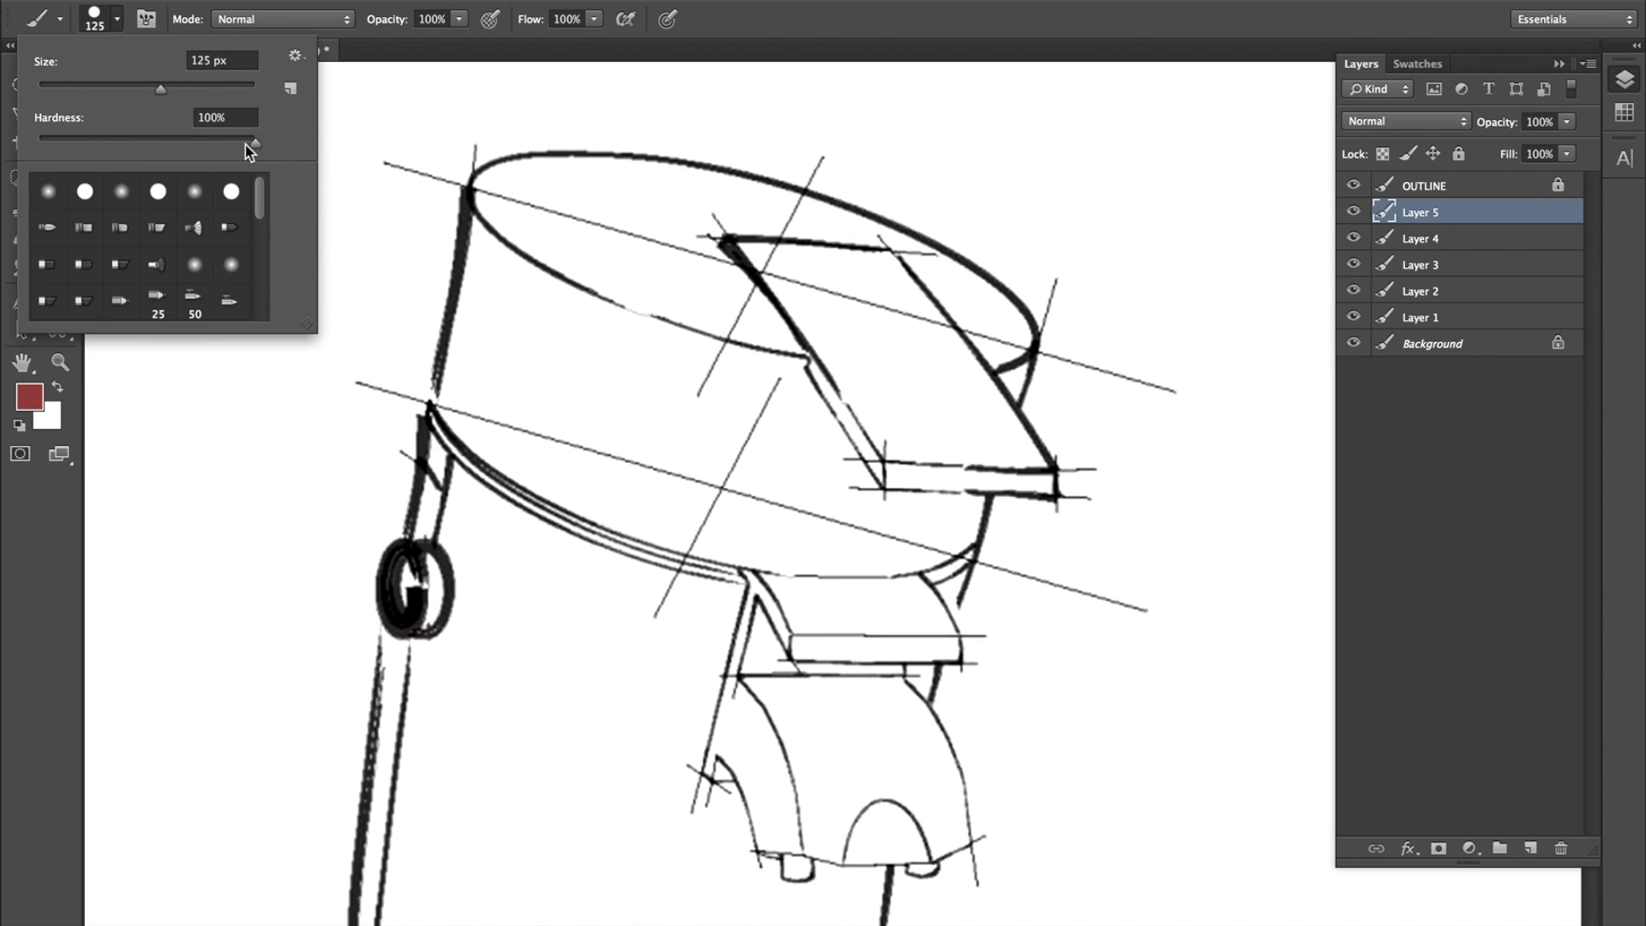
pyautogui.moveTo(255, 143); pyautogui.dragTo(42, 141)
pyautogui.moveTo(480, 360); pyautogui.dragTo(476, 366)
pyautogui.hotkey('ctrl', 'z')
pyautogui.click(95, 22)
pyautogui.click(544, 326)
pyautogui.hotkey('ctrl', 'z')
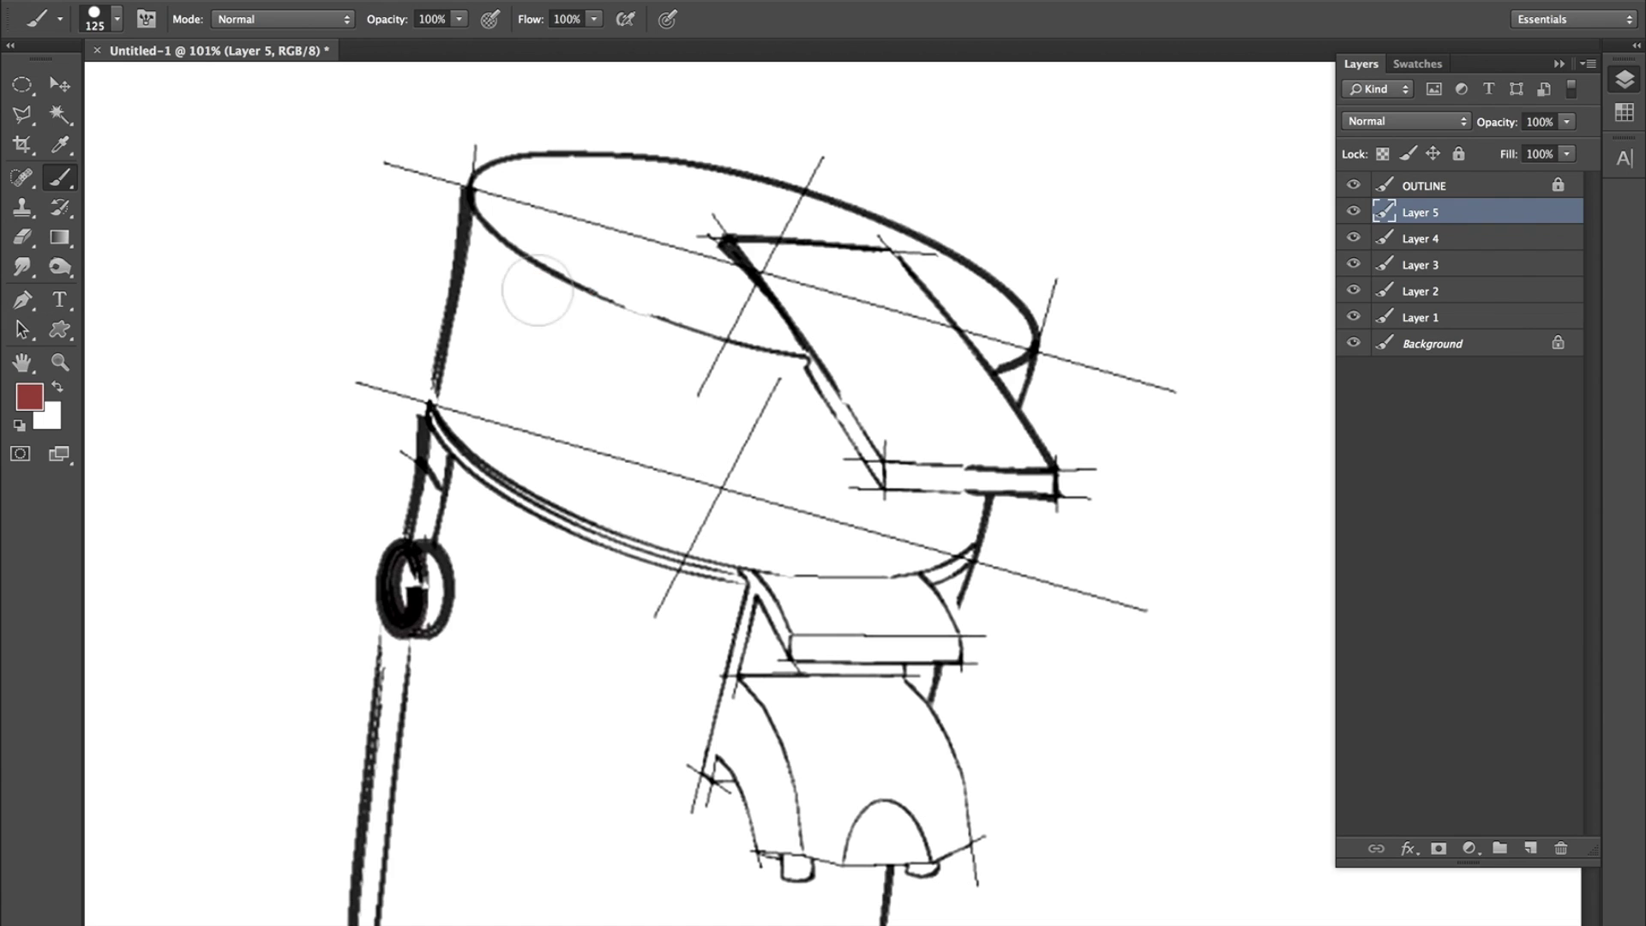
# Set the brush flow to 12%, test it with a red stroke beside the machine's head, and undo the stroke.
pyautogui.click(594, 19)
pyautogui.moveTo(598, 41); pyautogui.dragTo(503, 62)
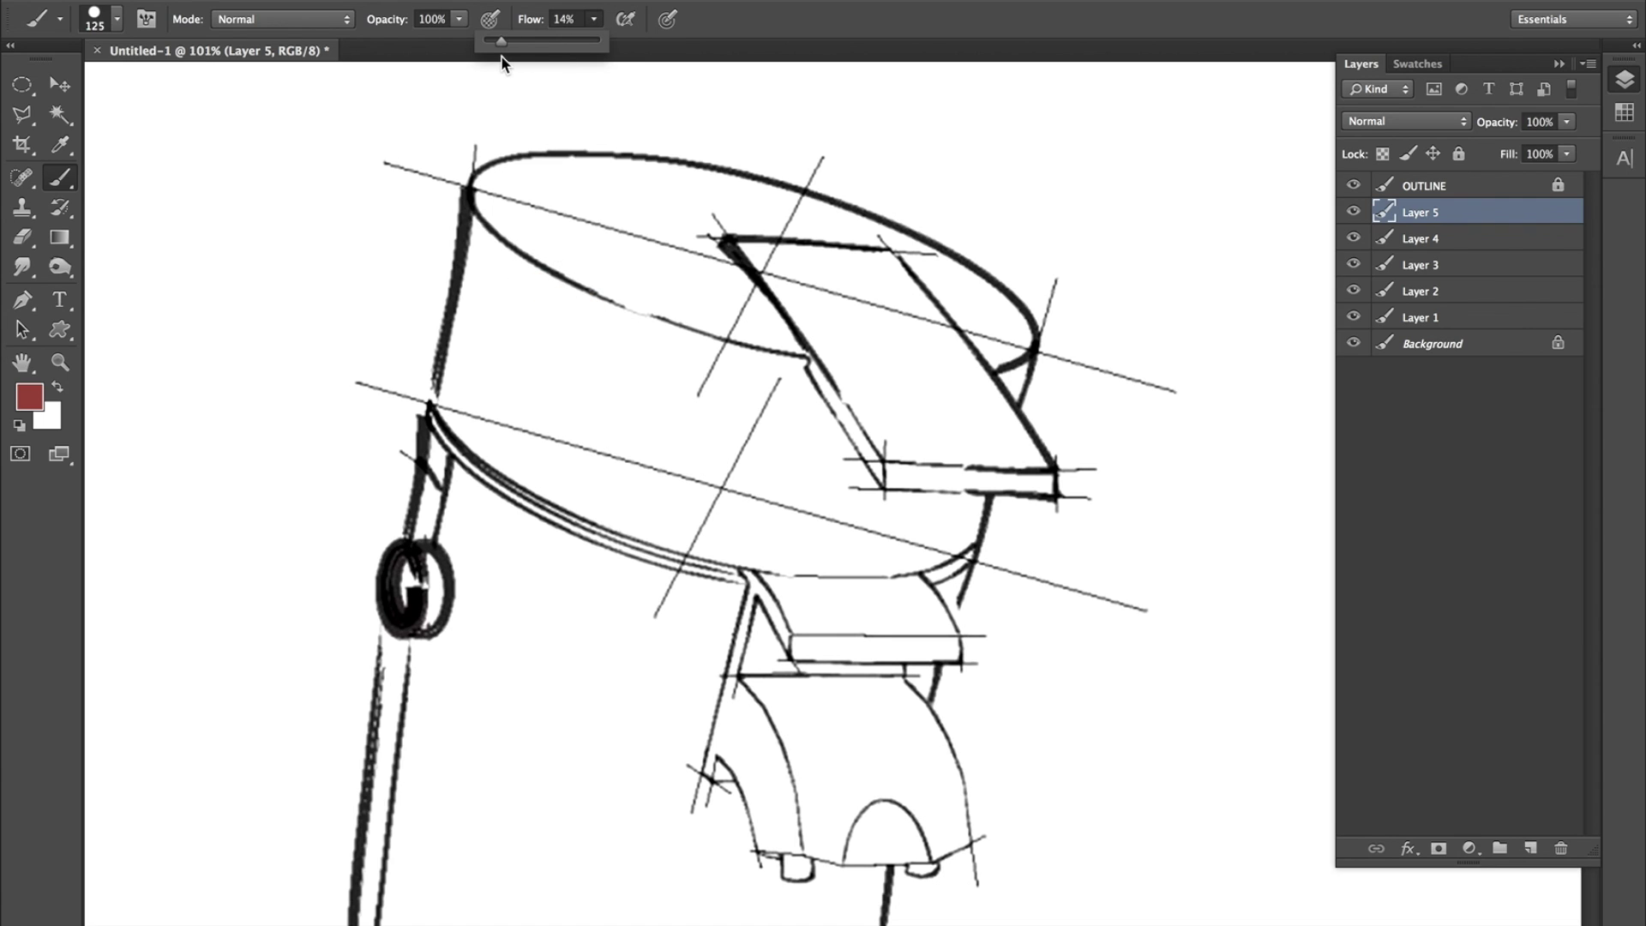
pyautogui.moveTo(360, 184)
pyautogui.mouseDown()
pyautogui.moveTo(393, 323)
pyautogui.moveTo(370, 327)
pyautogui.mouseUp()
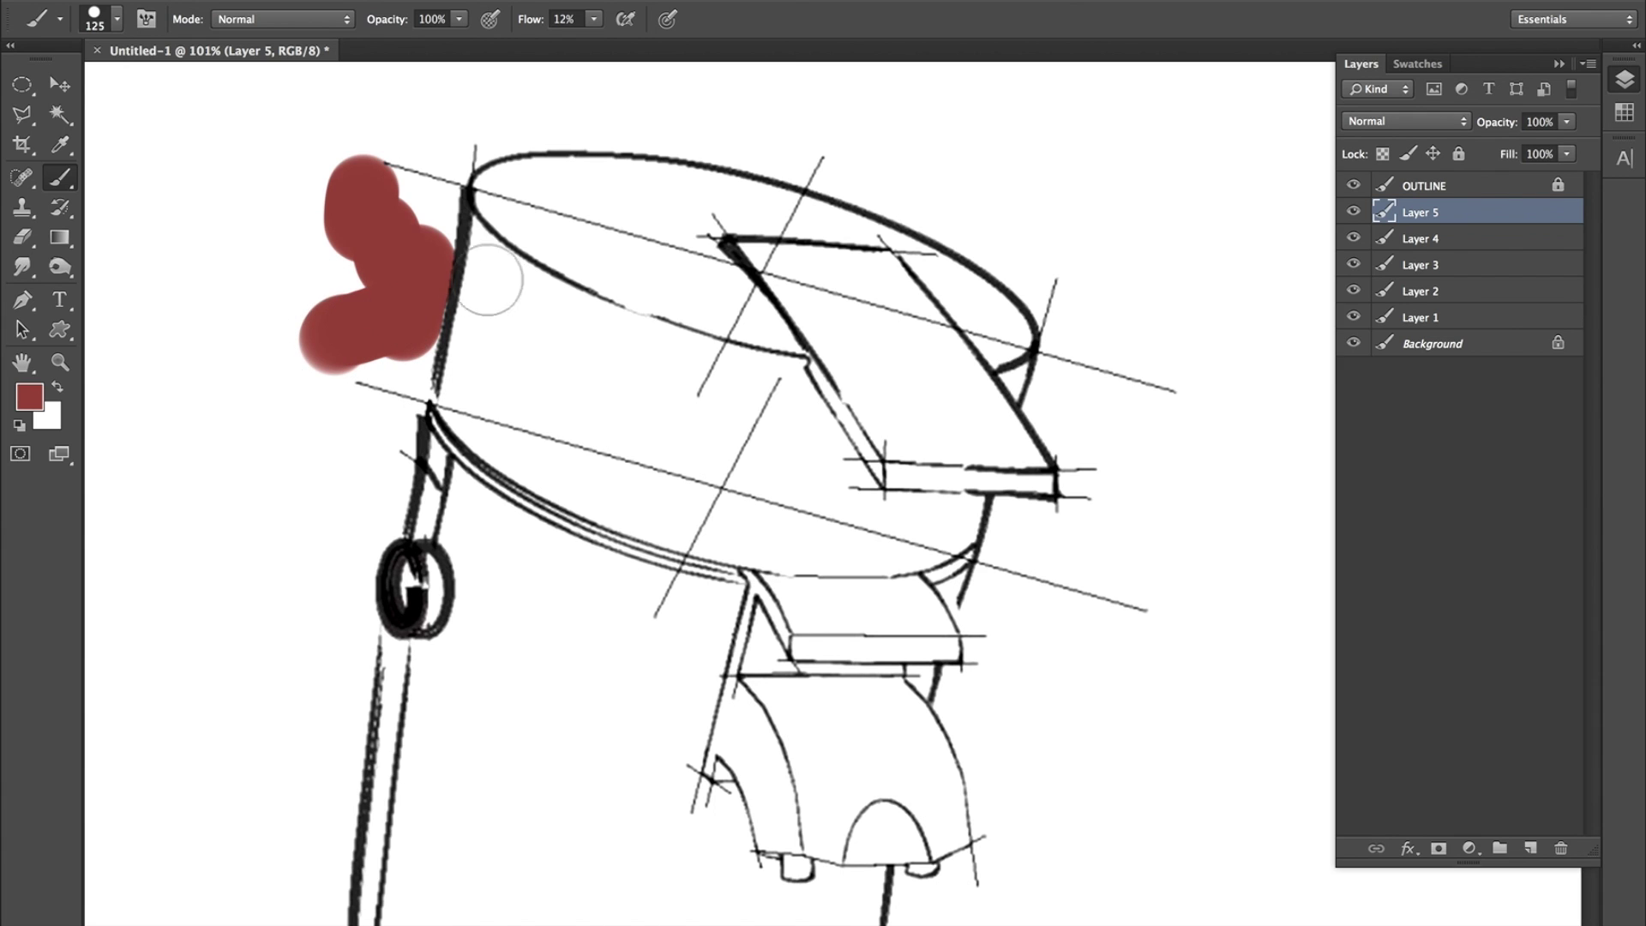
pyautogui.hotkey('ctrl', 'z')
# Try the brush at 17% opacity with overlapping red strokes beside the machine's head, and undo all the strokes.
pyautogui.click(458, 20)
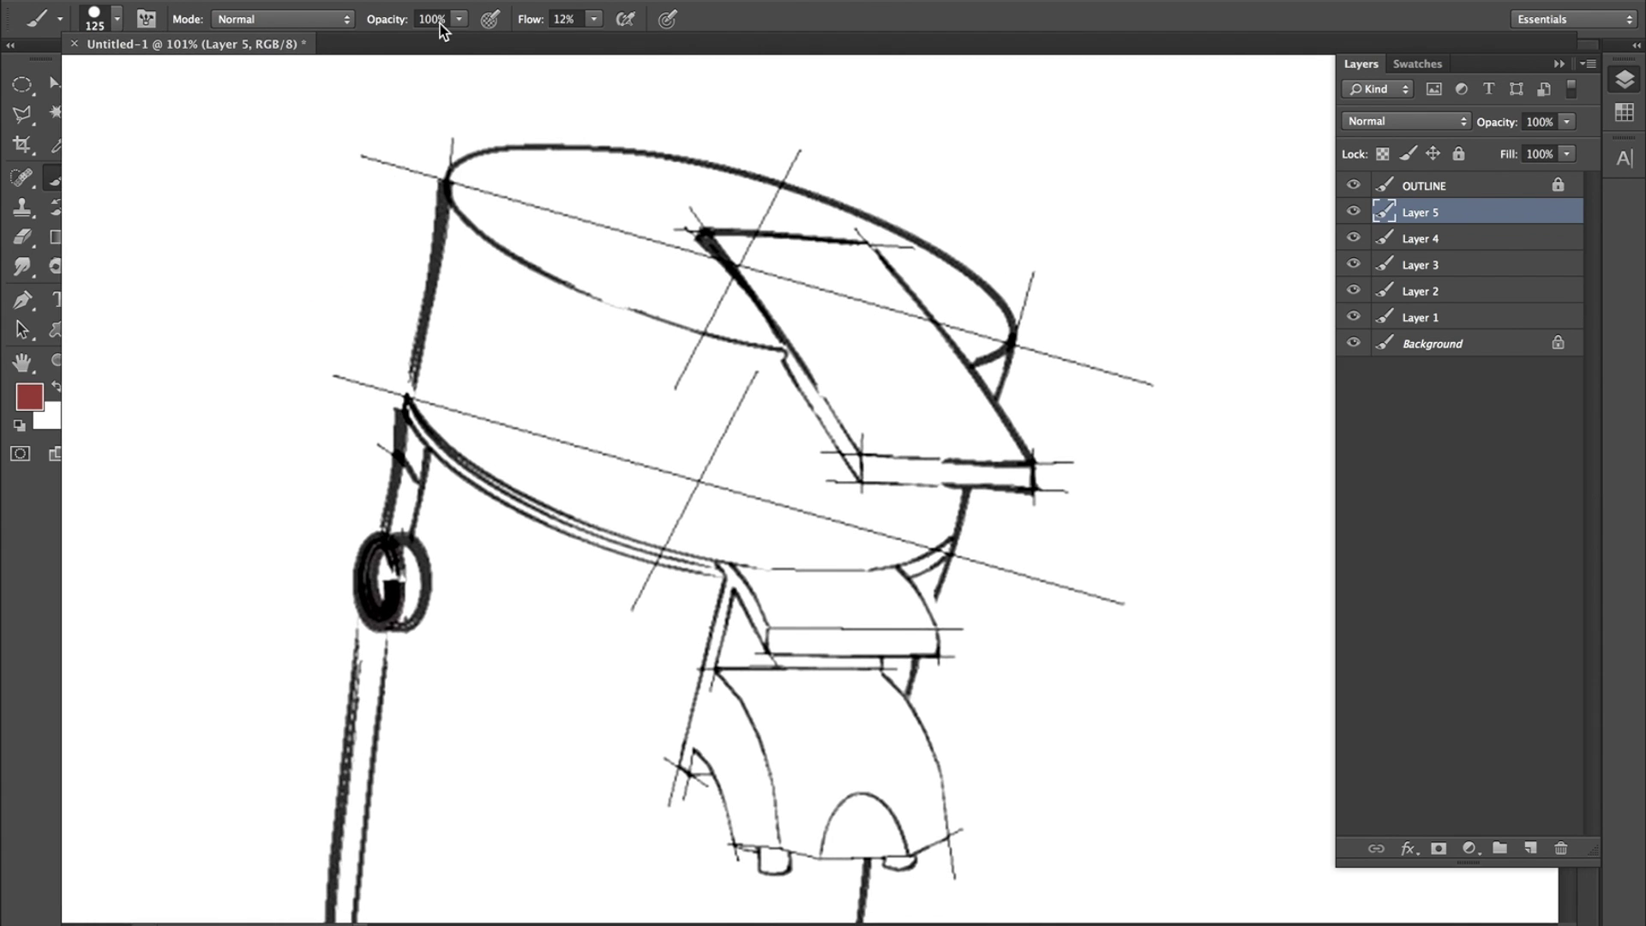
pyautogui.moveTo(383, 41); pyautogui.dragTo(367, 40)
pyautogui.moveTo(201, 266); pyautogui.dragTo(300, 365)
pyautogui.moveTo(254, 237)
pyautogui.mouseDown()
pyautogui.moveTo(335, 313)
pyautogui.moveTo(321, 258)
pyautogui.moveTo(357, 300)
pyautogui.moveTo(317, 296)
pyautogui.moveTo(353, 309)
pyautogui.mouseUp()
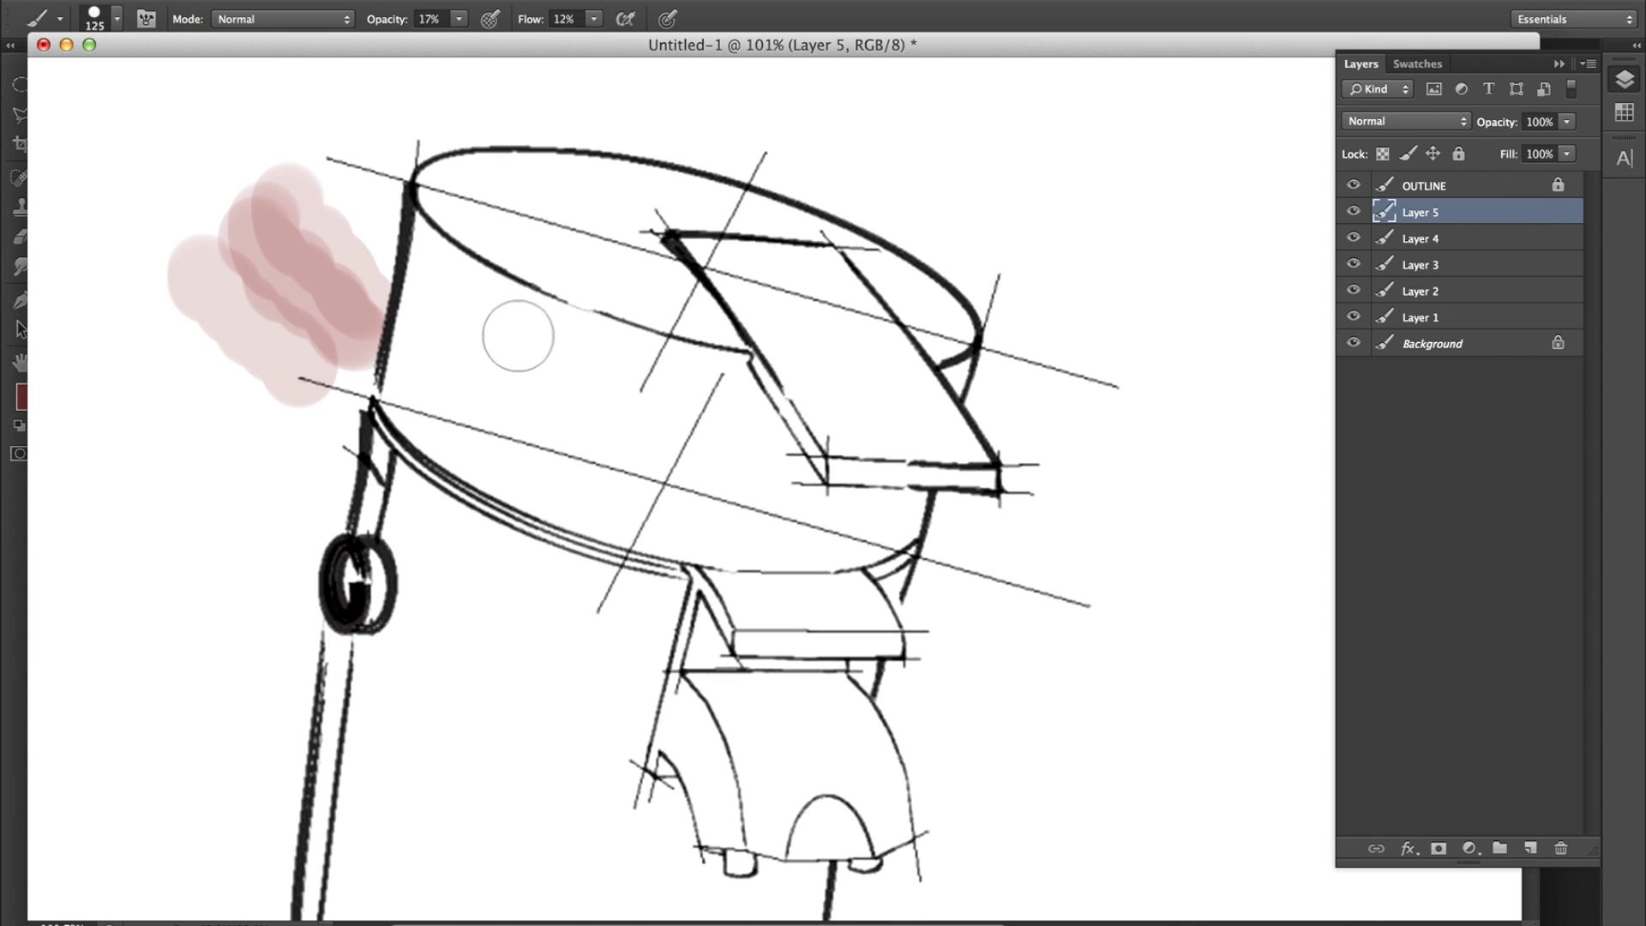
pyautogui.press('super+z')
pyautogui.press('alt')
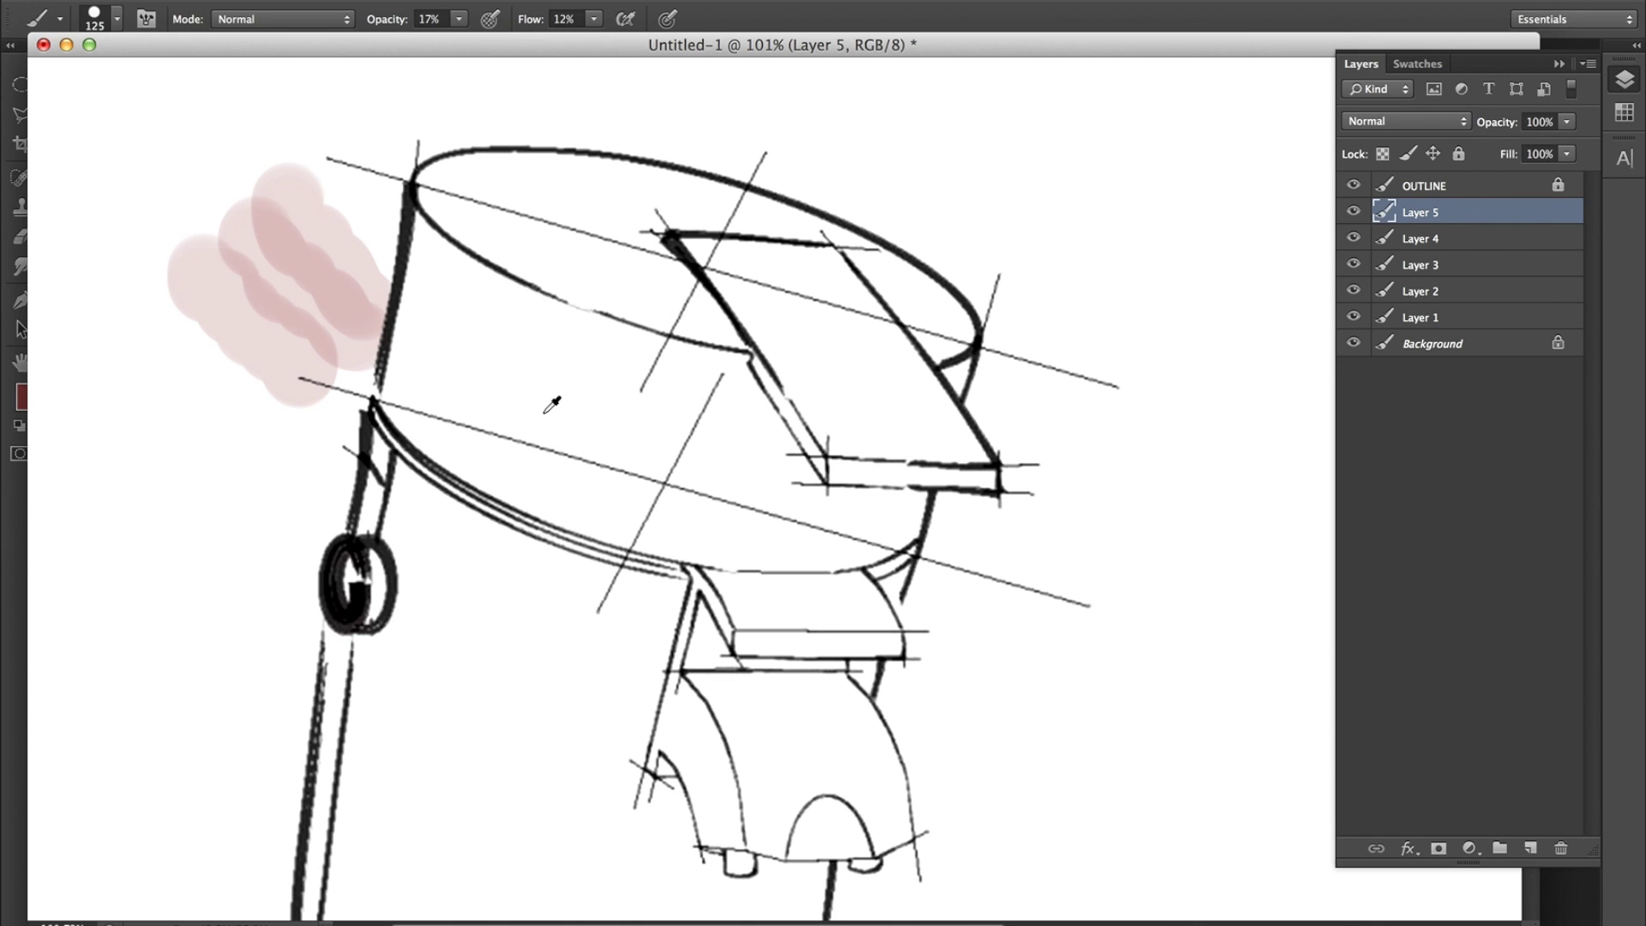
pyautogui.press('alt+super+z')
pyautogui.press('alt+super+z')
pyautogui.press('alt+super+z')
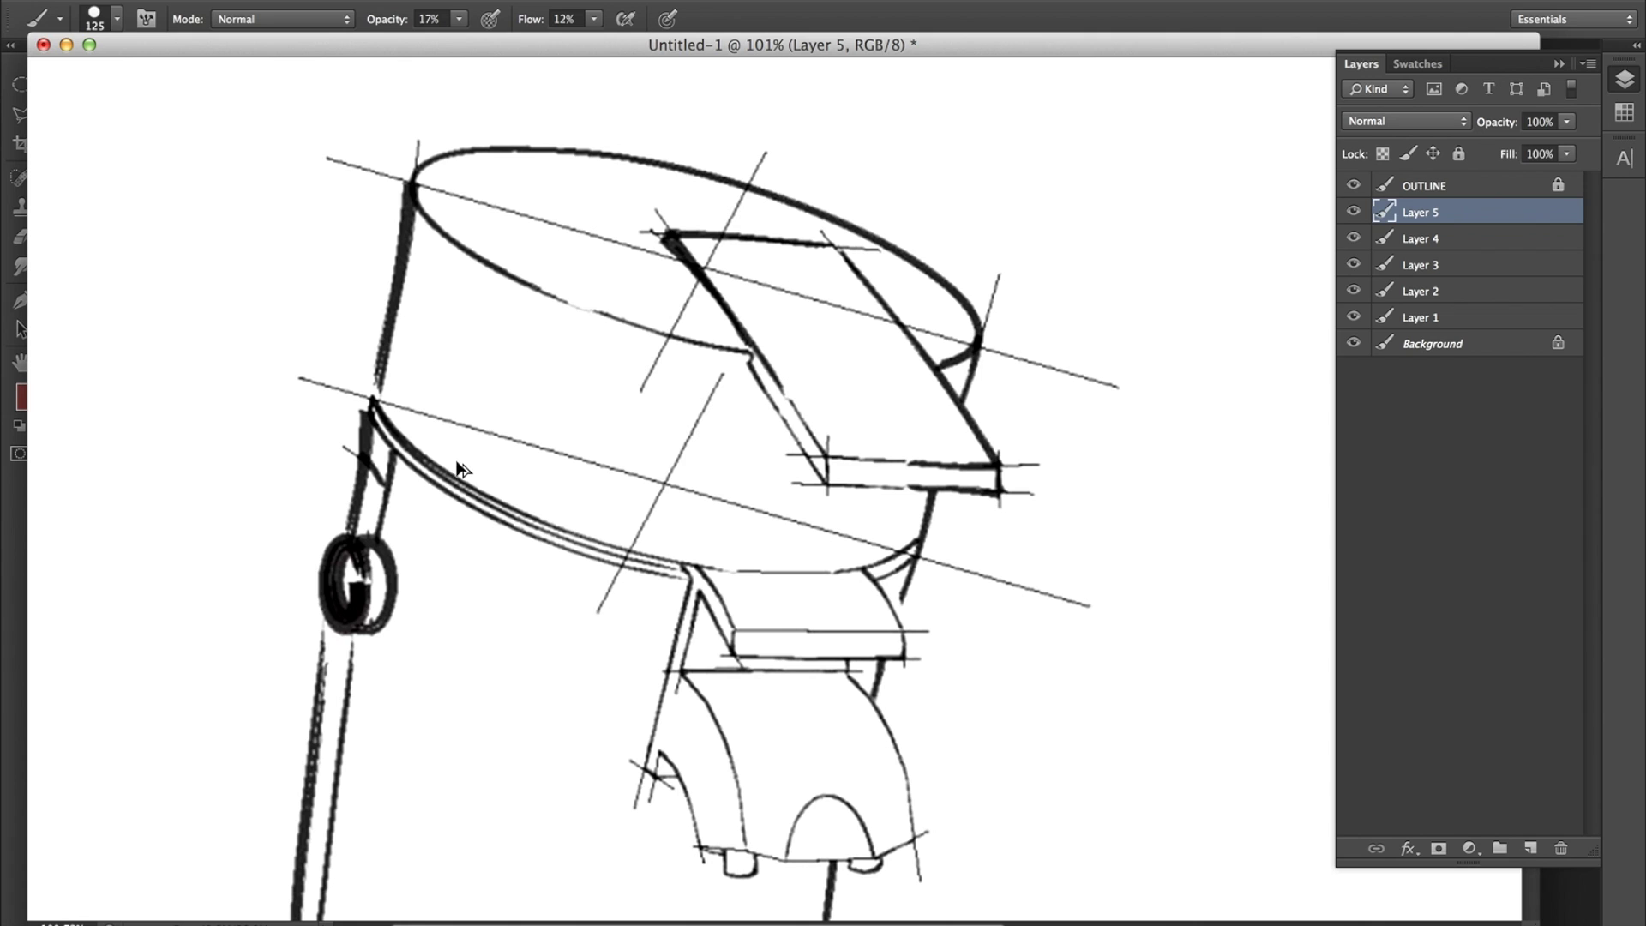
# Set the brush opacity to 13% and paint a short test stroke beside the machine's head on Layer 5.
pyautogui.click(461, 19)
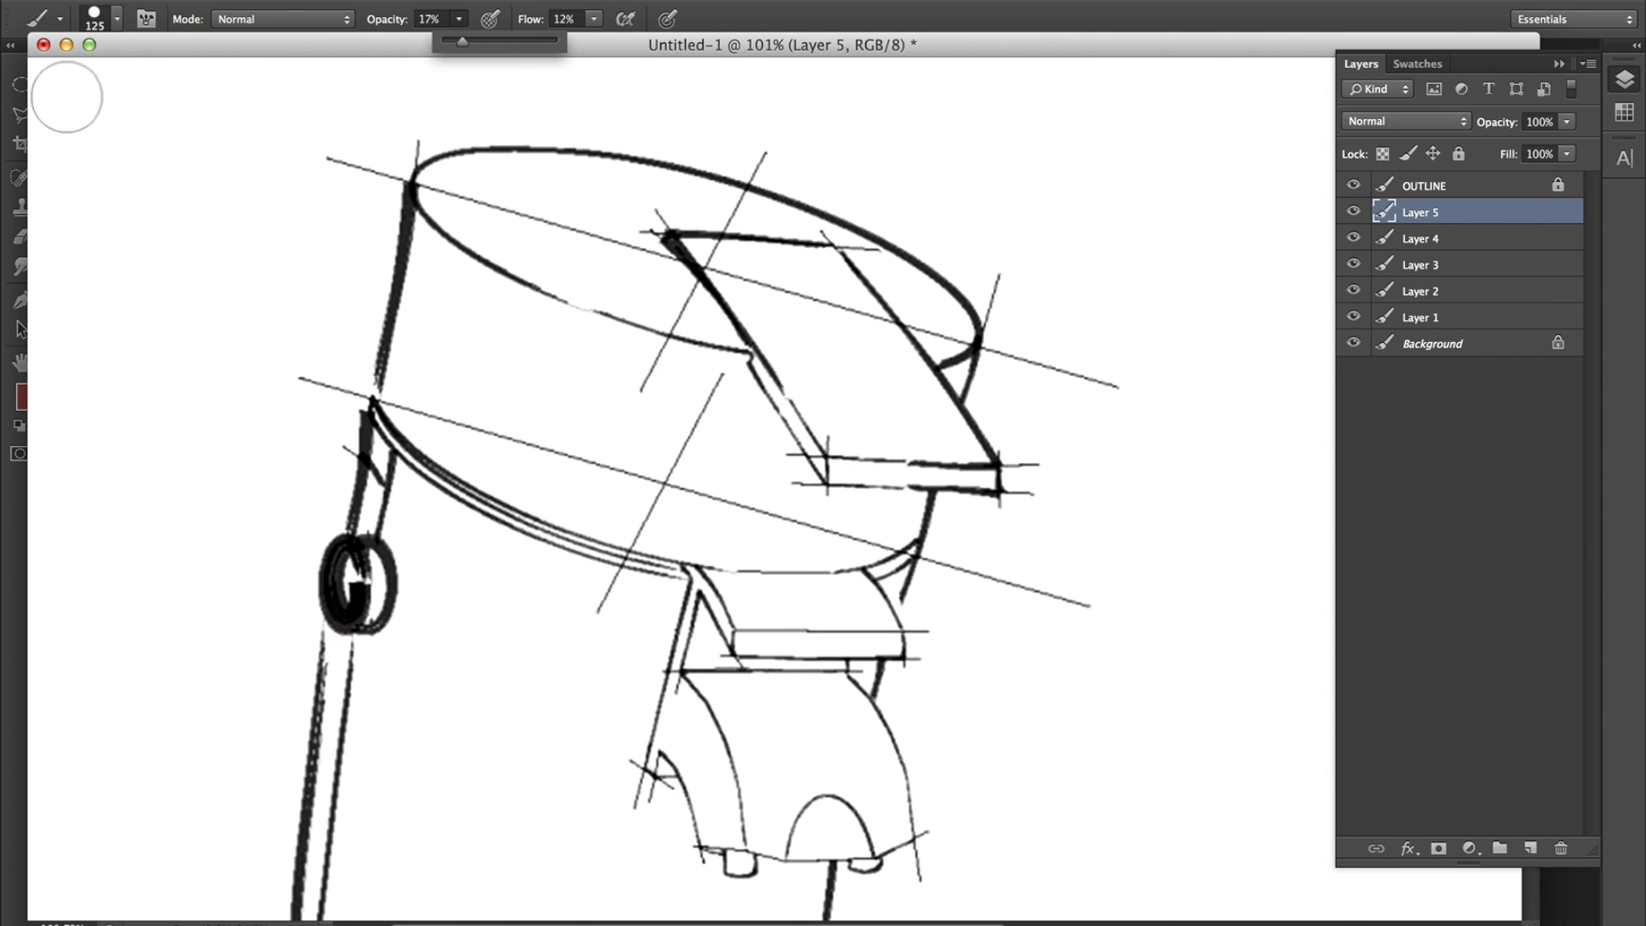
pyautogui.click(140, 86)
pyautogui.click(88, 45)
pyautogui.moveTo(177, 55); pyautogui.dragTo(176, 43)
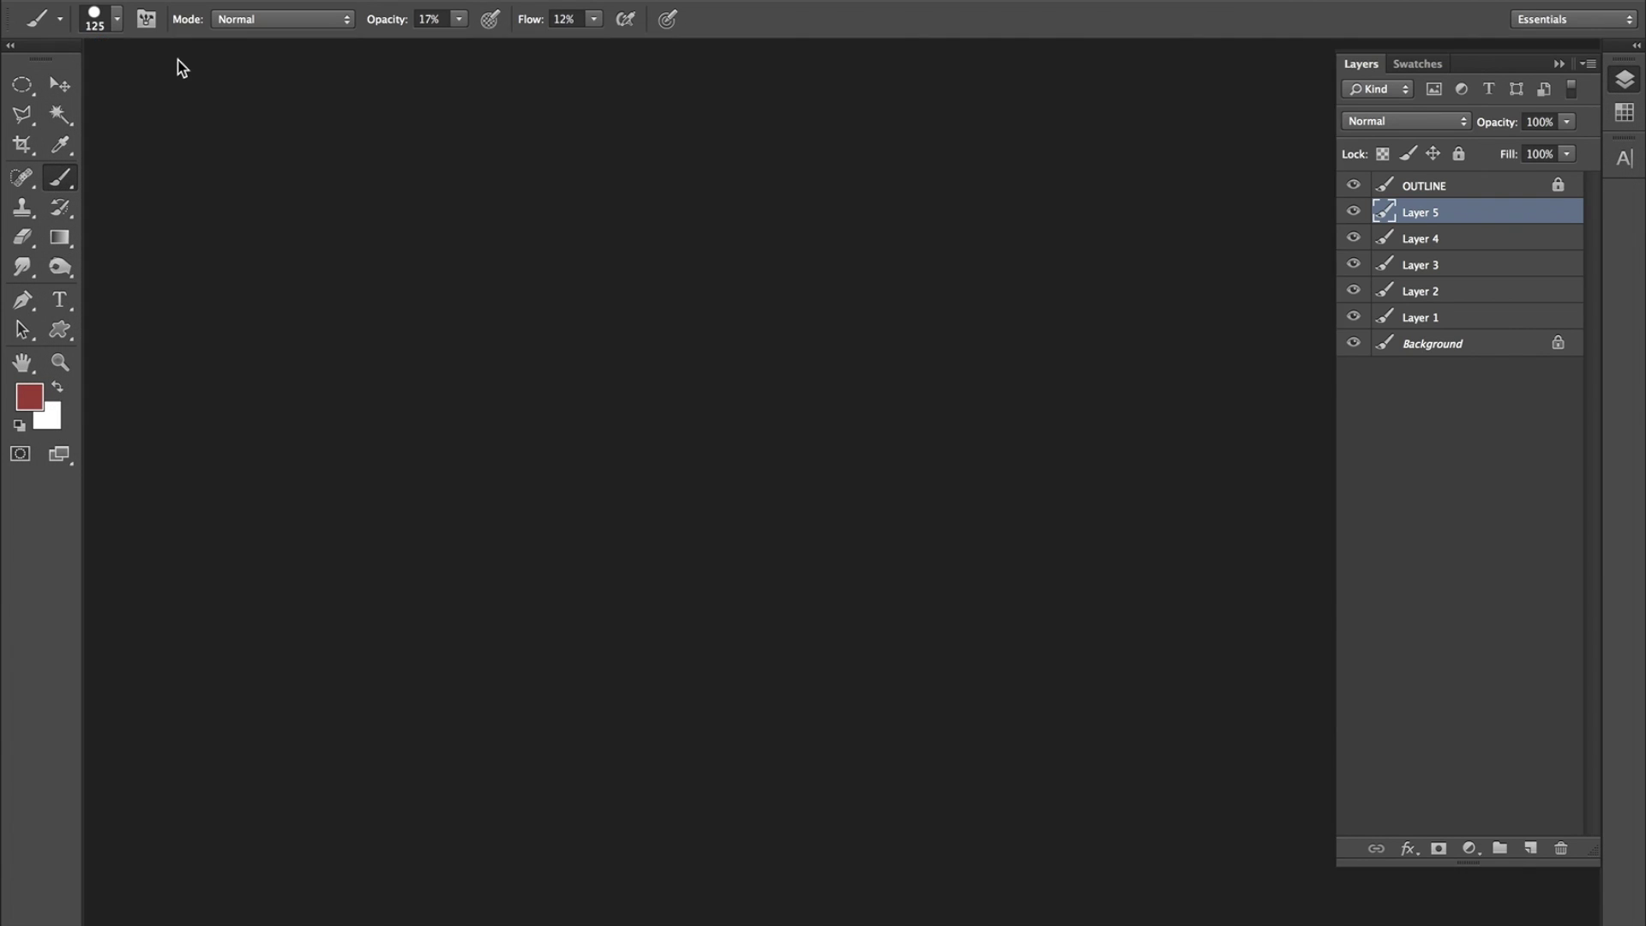
pyautogui.click(454, 14)
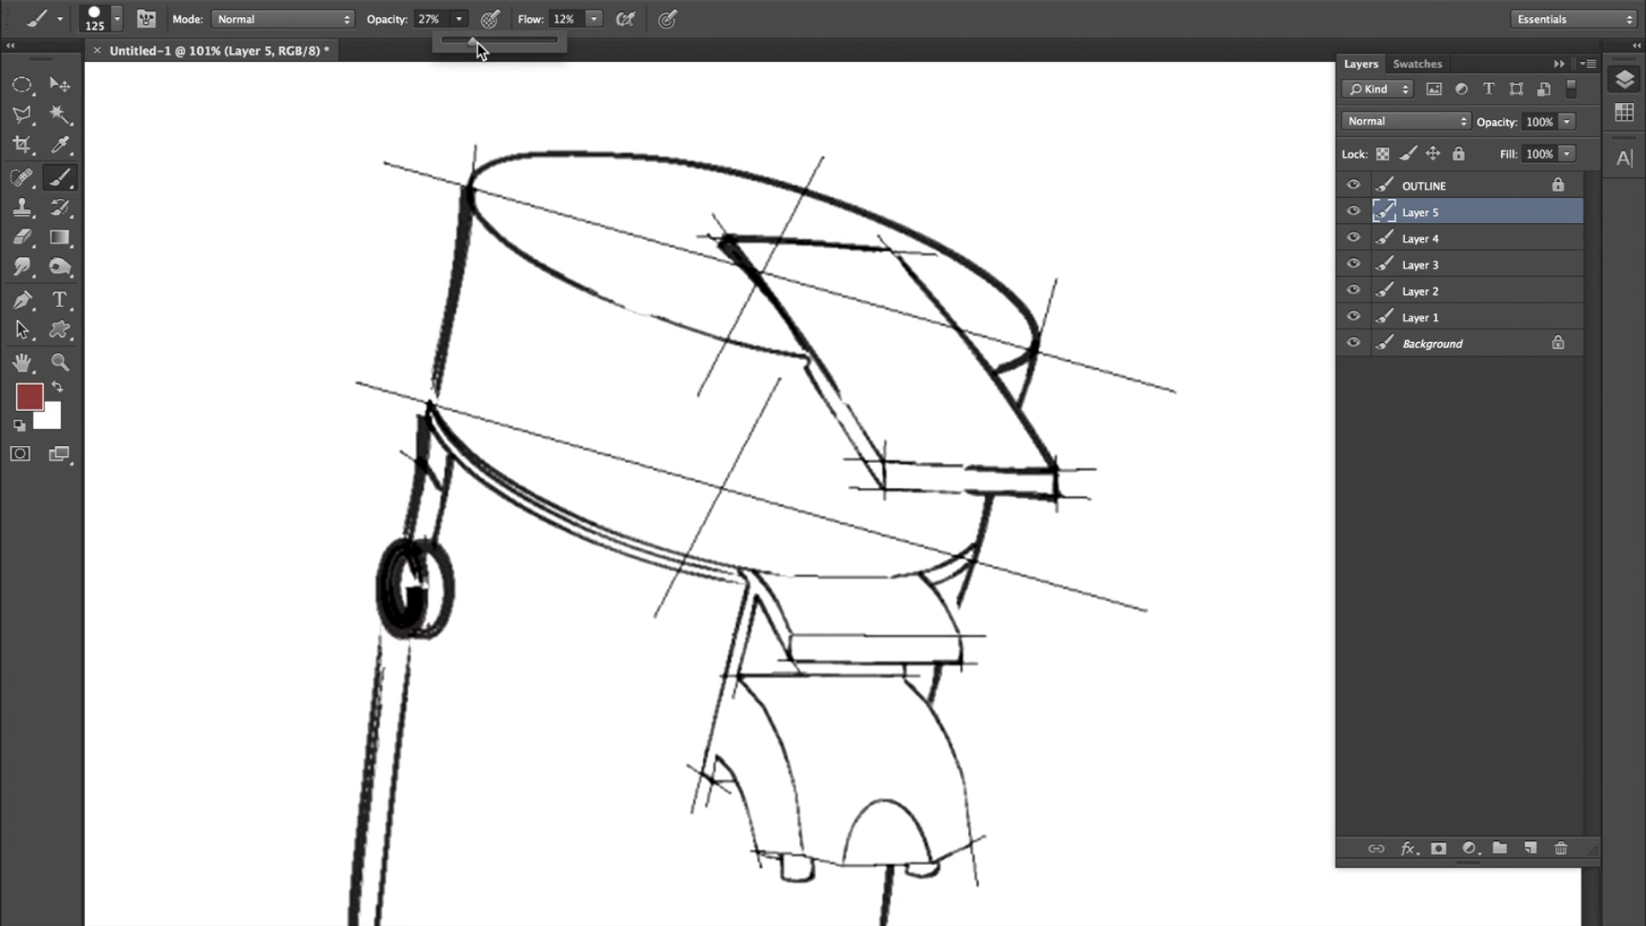
pyautogui.moveTo(456, 53); pyautogui.dragTo(459, 53)
pyautogui.moveTo(261, 175); pyautogui.dragTo(304, 279)
# Set the brush flow to 100%, paint a comparison stroke near the machine's head, and undo both test strokes.
pyautogui.click(599, 23)
pyautogui.moveTo(605, 43); pyautogui.dragTo(712, 47)
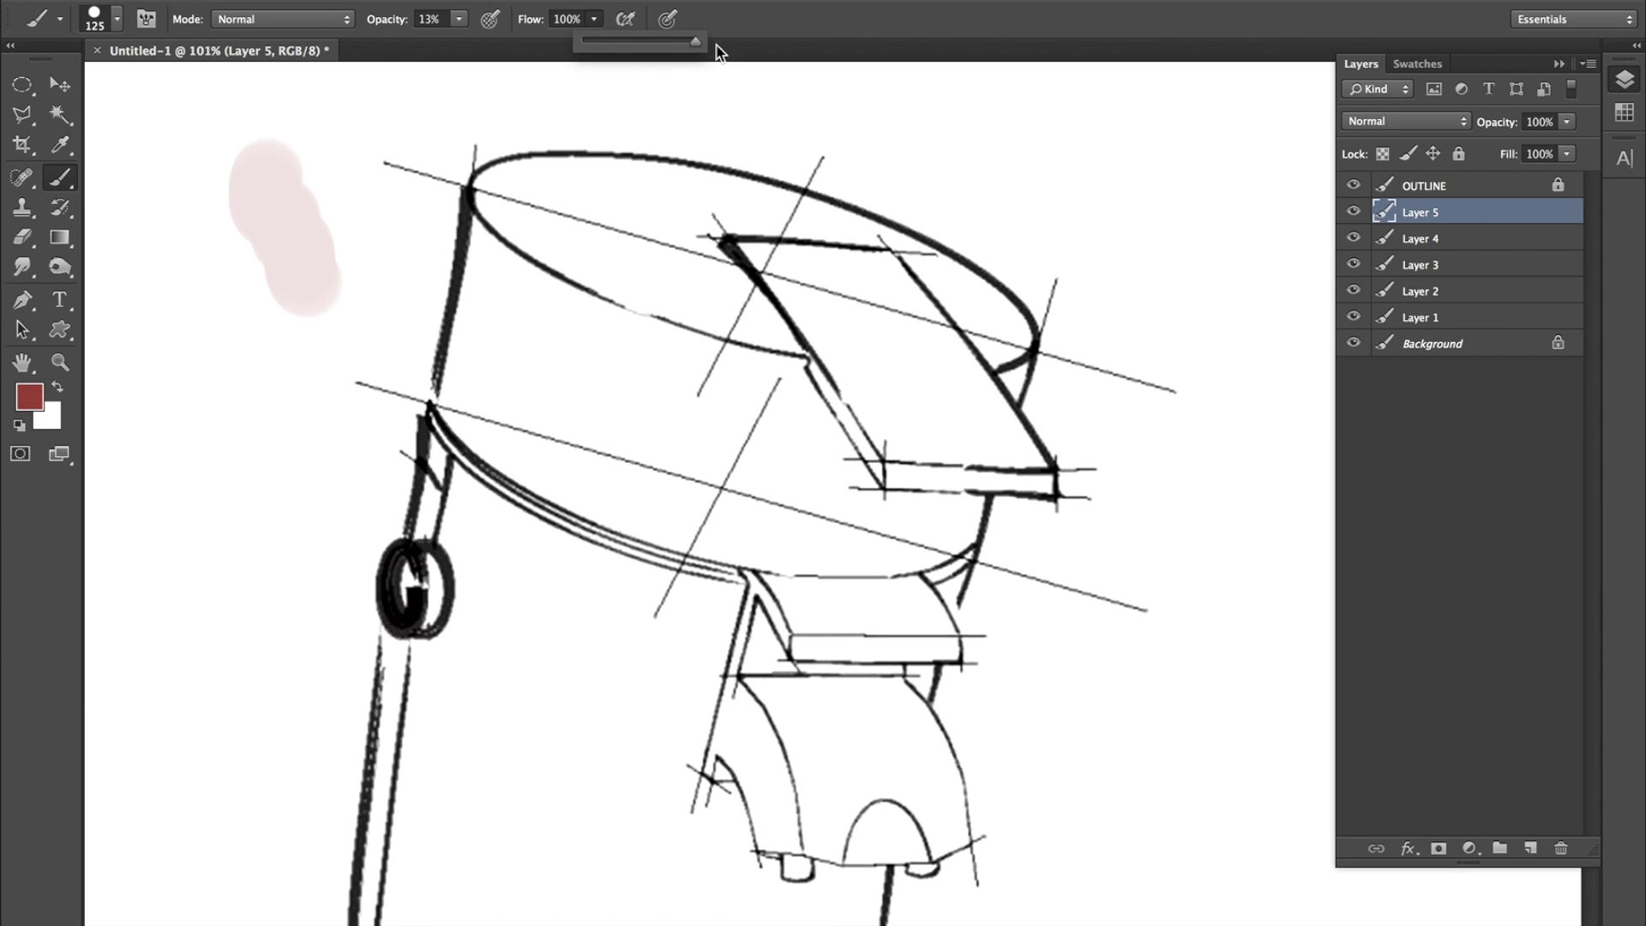
pyautogui.moveTo(356, 140); pyautogui.dragTo(420, 233)
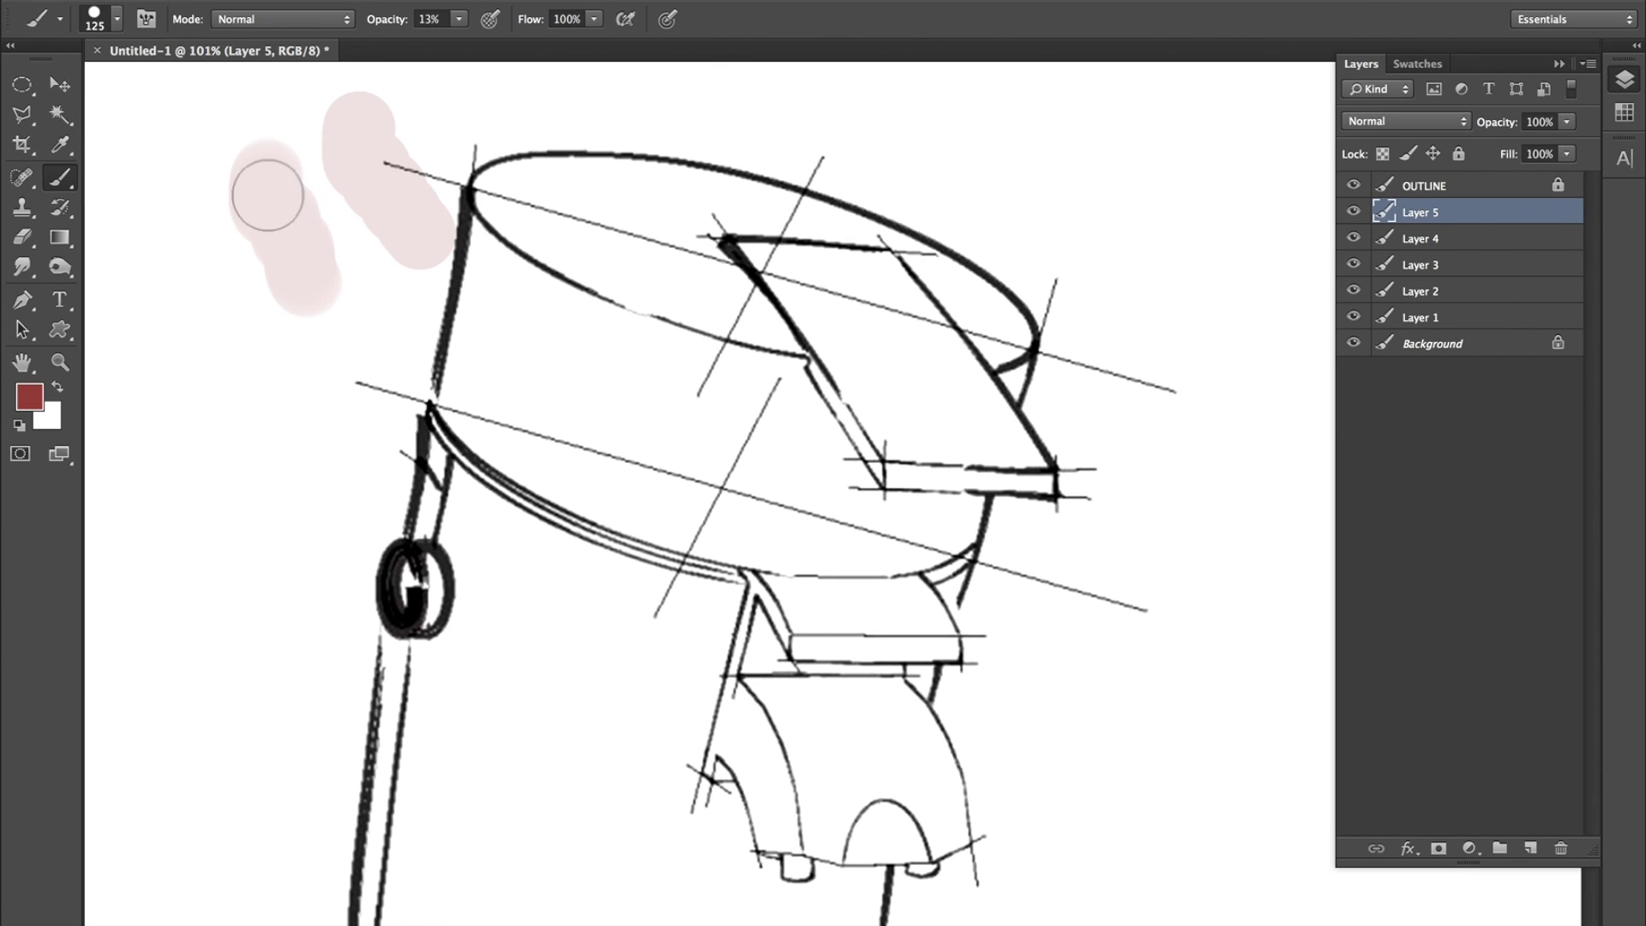
pyautogui.hotkey('ctrl', 'alt', 'z')
pyautogui.hotkey('ctrl', 'alt', 'z')
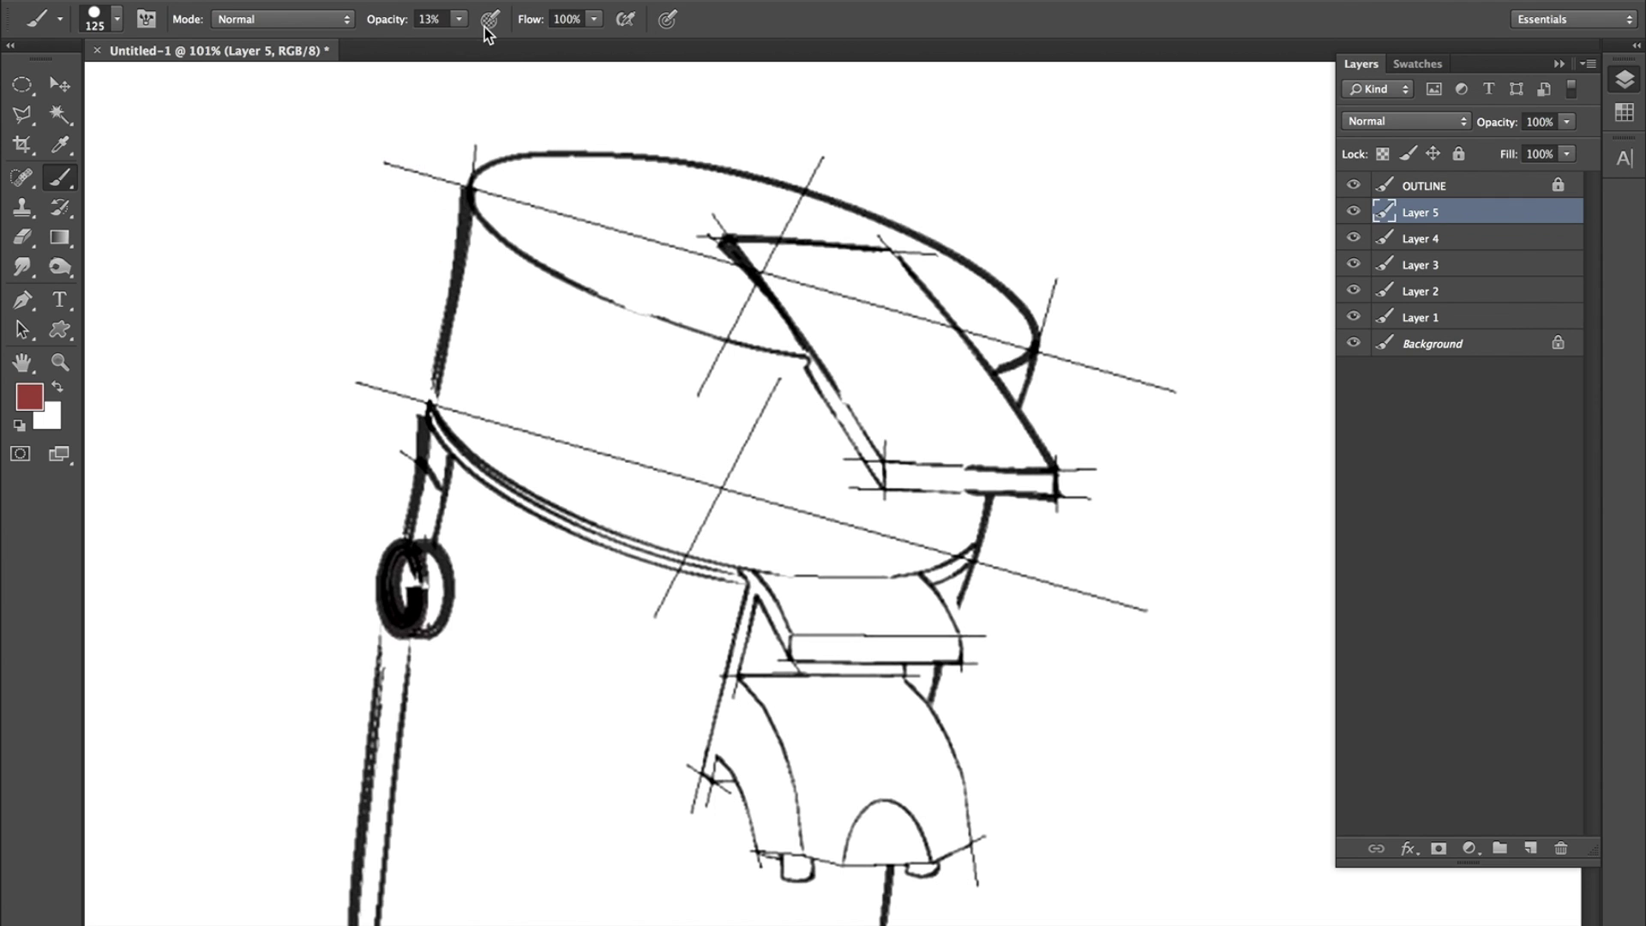
# Set the brush opacity to 100% and the brush tip spacing to 1%.
pyautogui.click(459, 19)
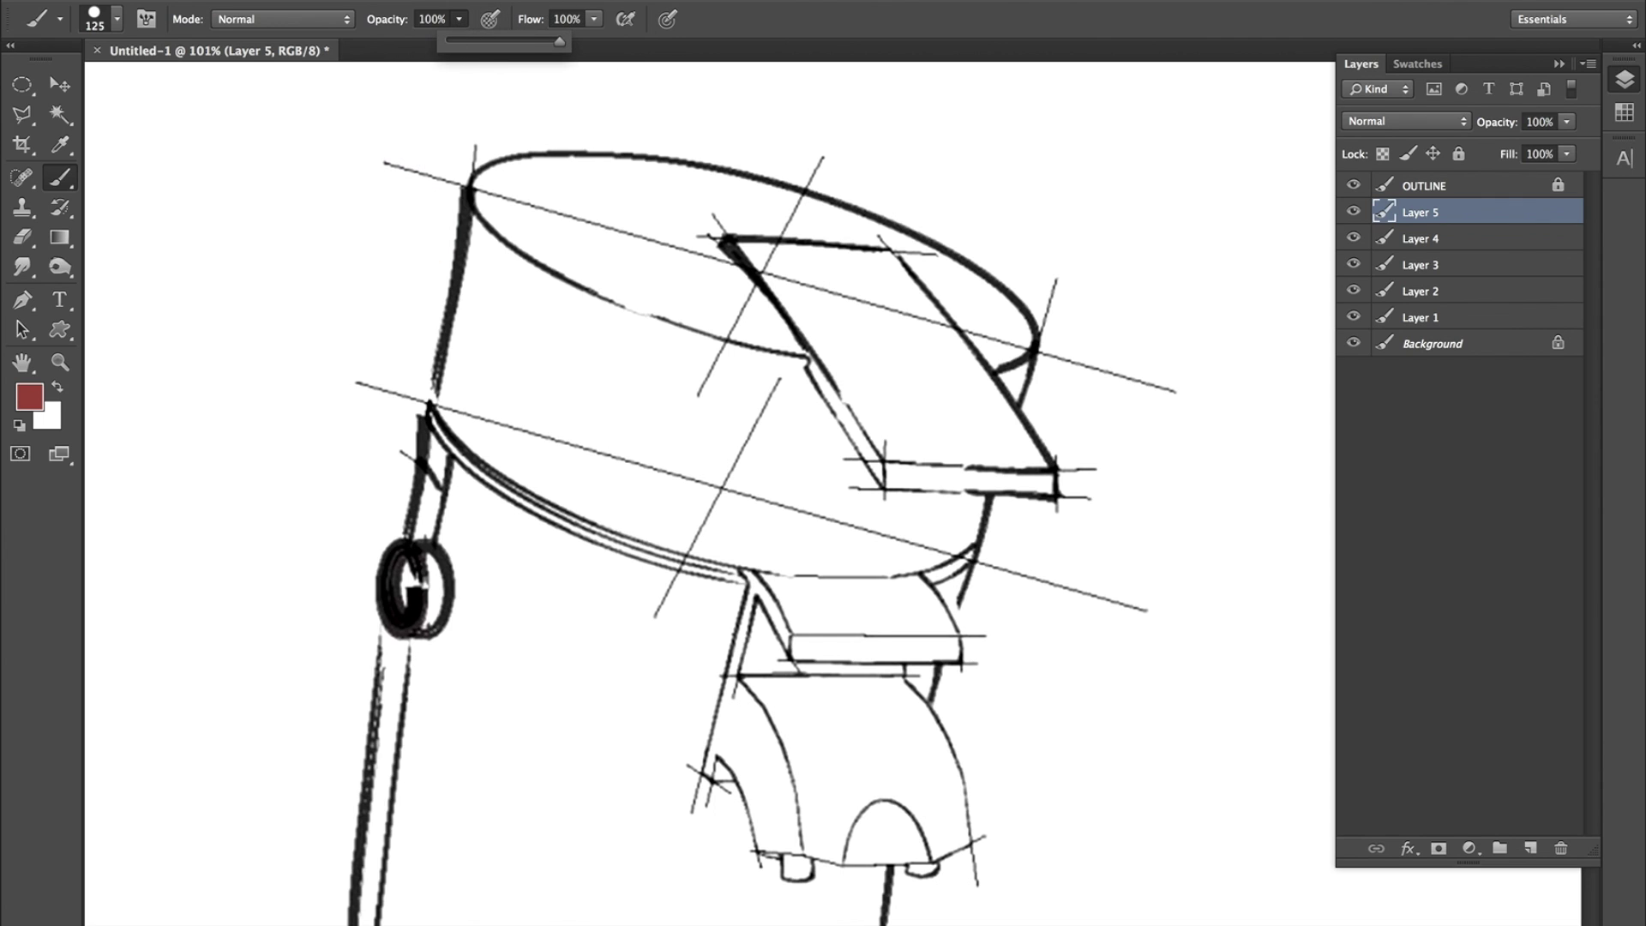
pyautogui.click(149, 26)
pyautogui.moveTo(528, 470)
pyautogui.mouseDown()
pyautogui.moveTo(547, 471)
pyautogui.moveTo(497, 477)
pyautogui.mouseUp()
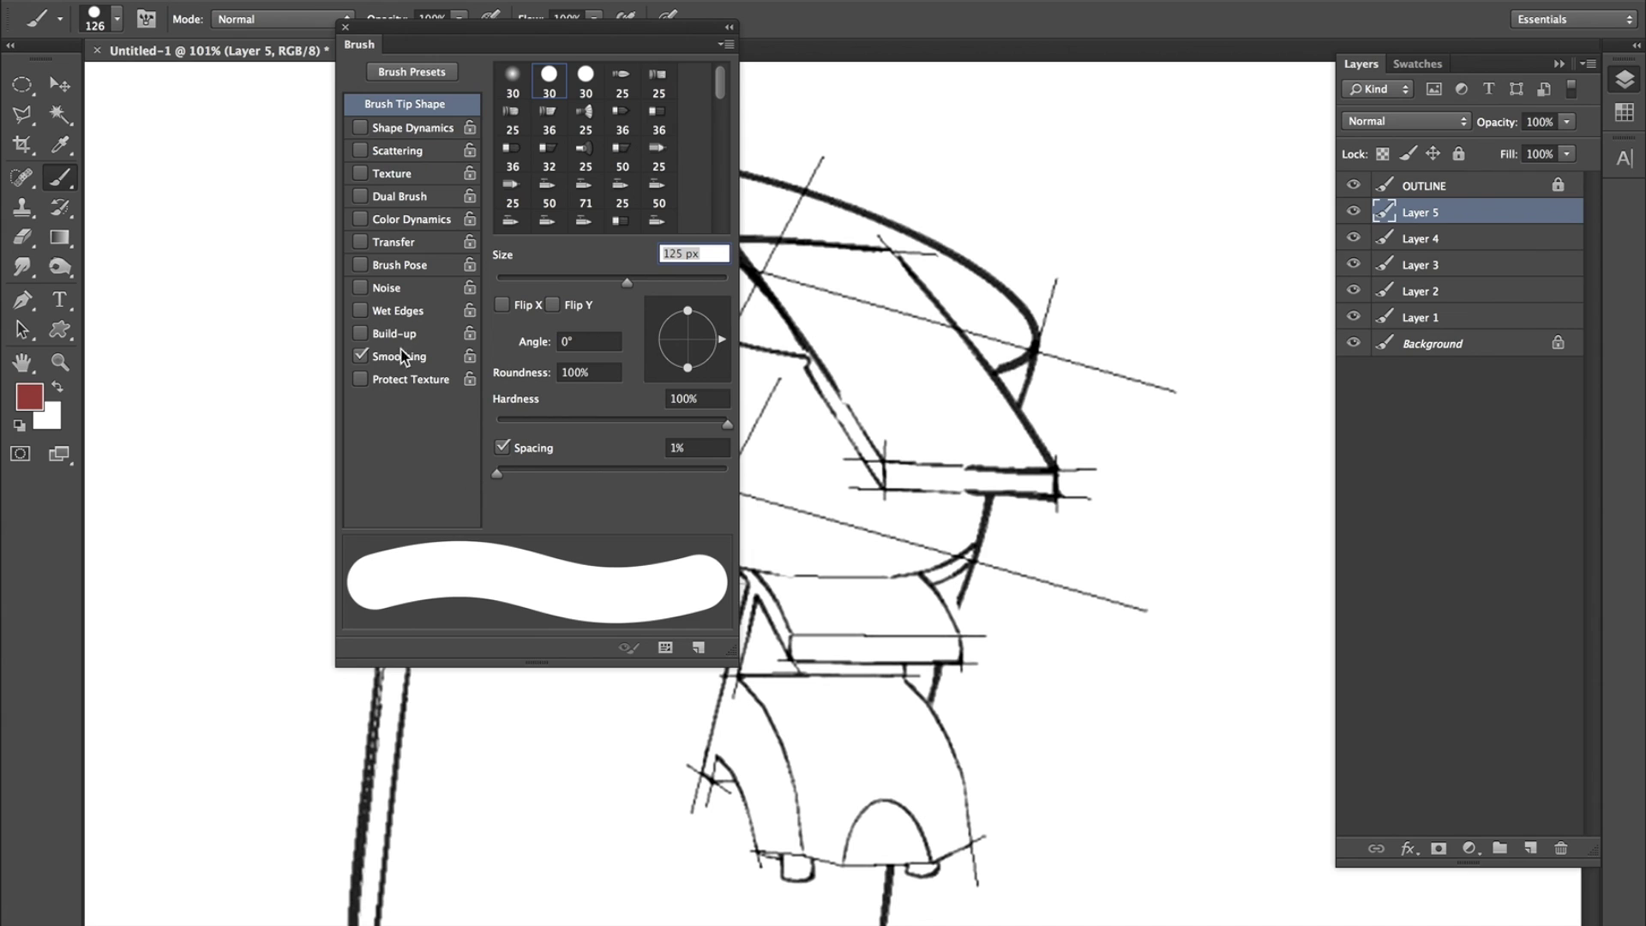
pyautogui.click(343, 29)
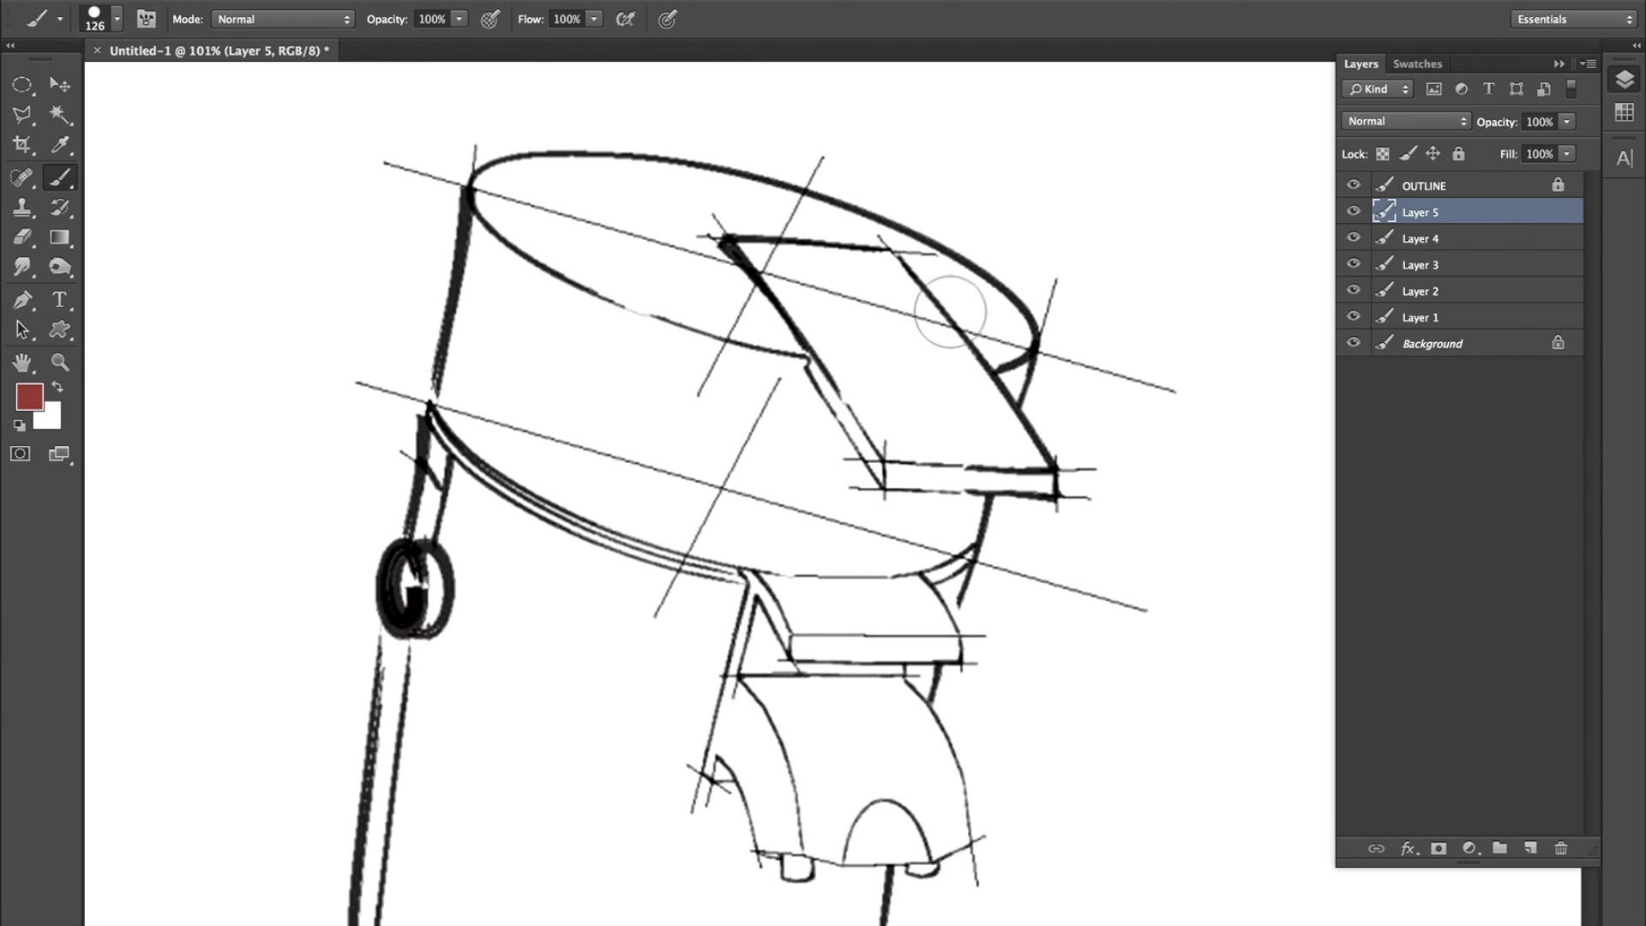
# Fill the whole lid handle with solid red on Layer 5, reducing the brush to 45 px for the edges.
pyautogui.moveTo(838, 306)
pyautogui.mouseDown()
pyautogui.moveTo(891, 368)
pyautogui.moveTo(855, 360)
pyautogui.moveTo(900, 458)
pyautogui.mouseUp()
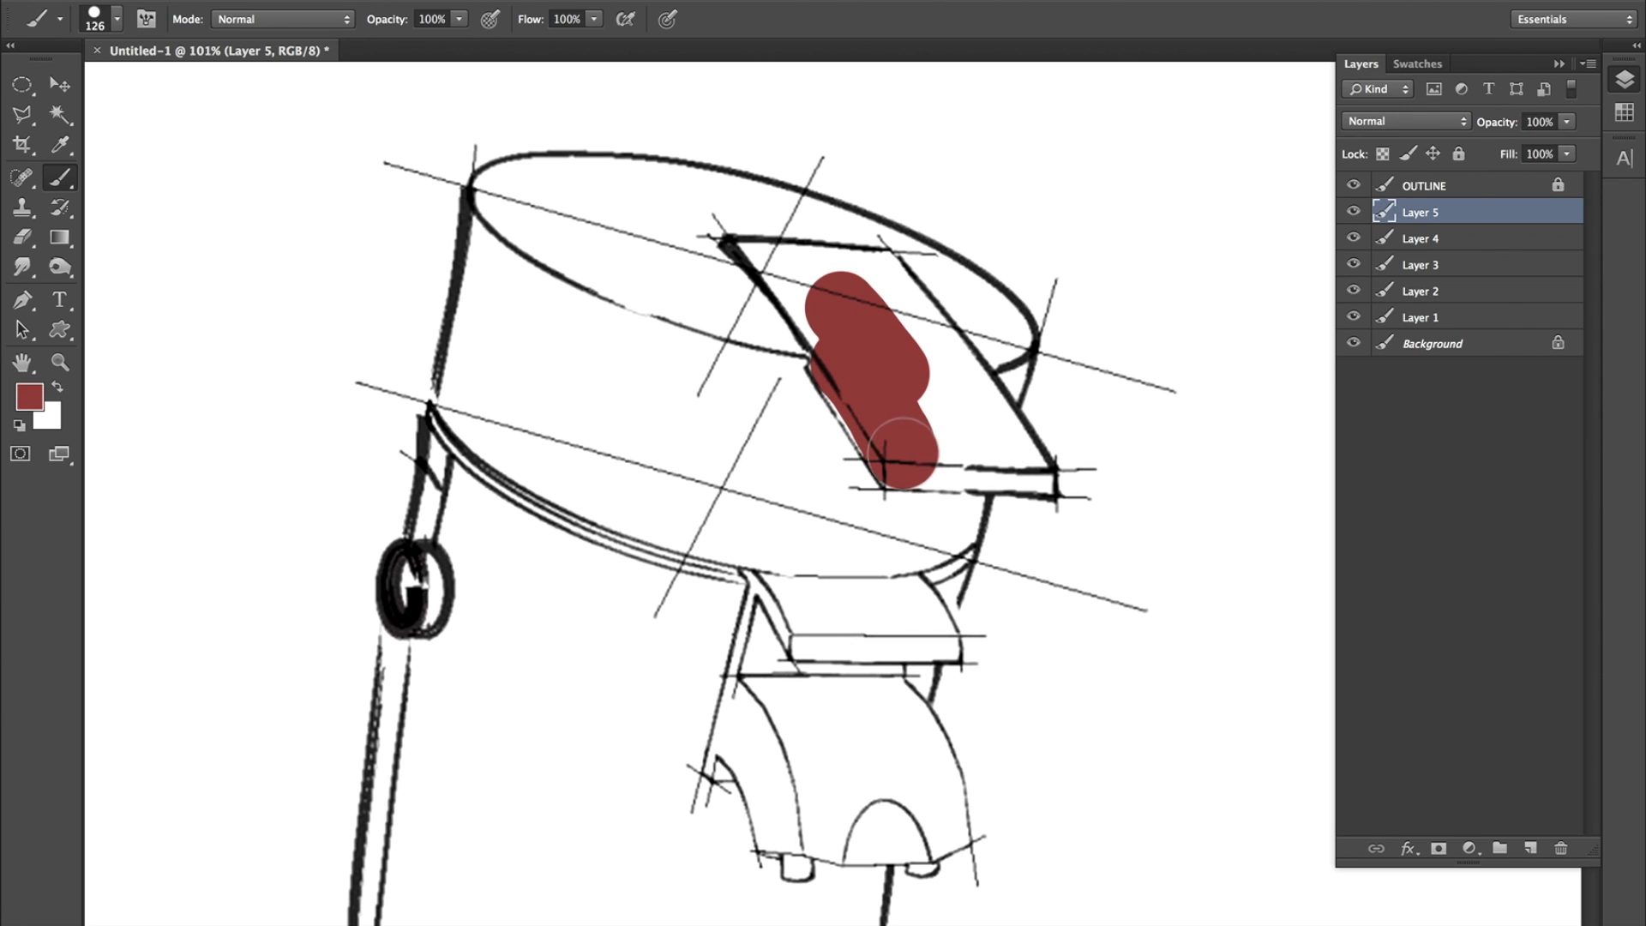
pyautogui.press('[')
pyautogui.press('[')
pyautogui.press('[')
pyautogui.press('[')
pyautogui.moveTo(1035, 478); pyautogui.dragTo(935, 474)
pyautogui.moveTo(889, 275)
pyautogui.mouseDown()
pyautogui.moveTo(1041, 459)
pyautogui.moveTo(887, 257)
pyautogui.mouseUp()
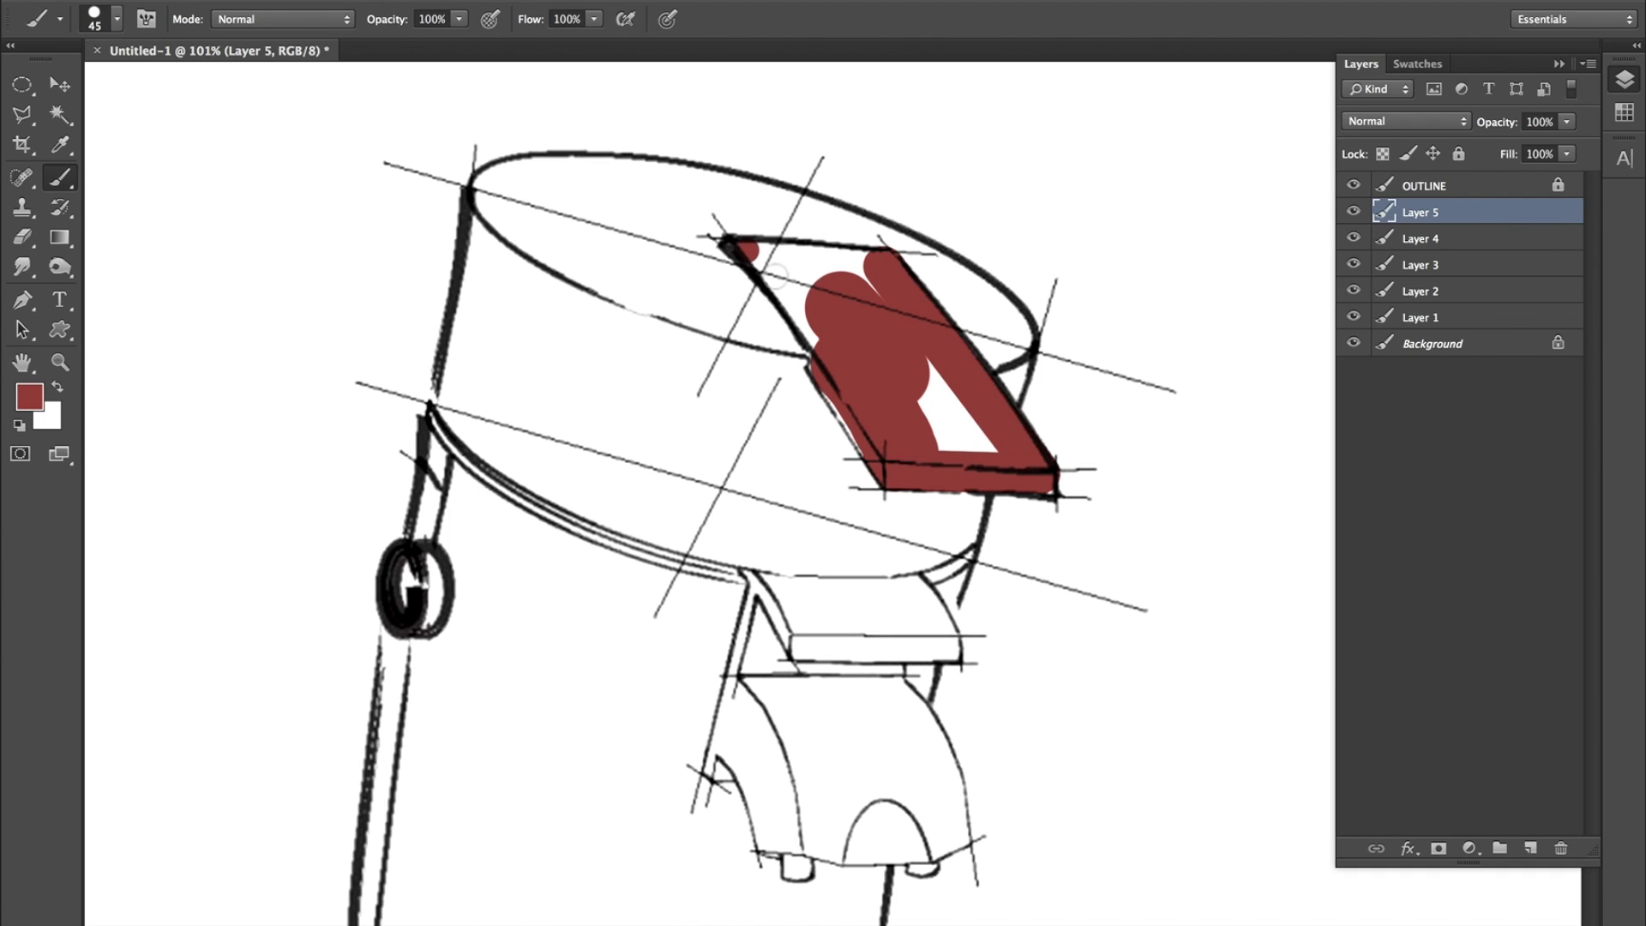
pyautogui.moveTo(868, 262); pyautogui.dragTo(797, 283)
pyautogui.moveTo(839, 358)
pyautogui.mouseDown()
pyautogui.moveTo(793, 287)
pyautogui.moveTo(802, 273)
pyautogui.moveTo(875, 296)
pyautogui.moveTo(960, 420)
pyautogui.moveTo(922, 423)
pyautogui.mouseUp()
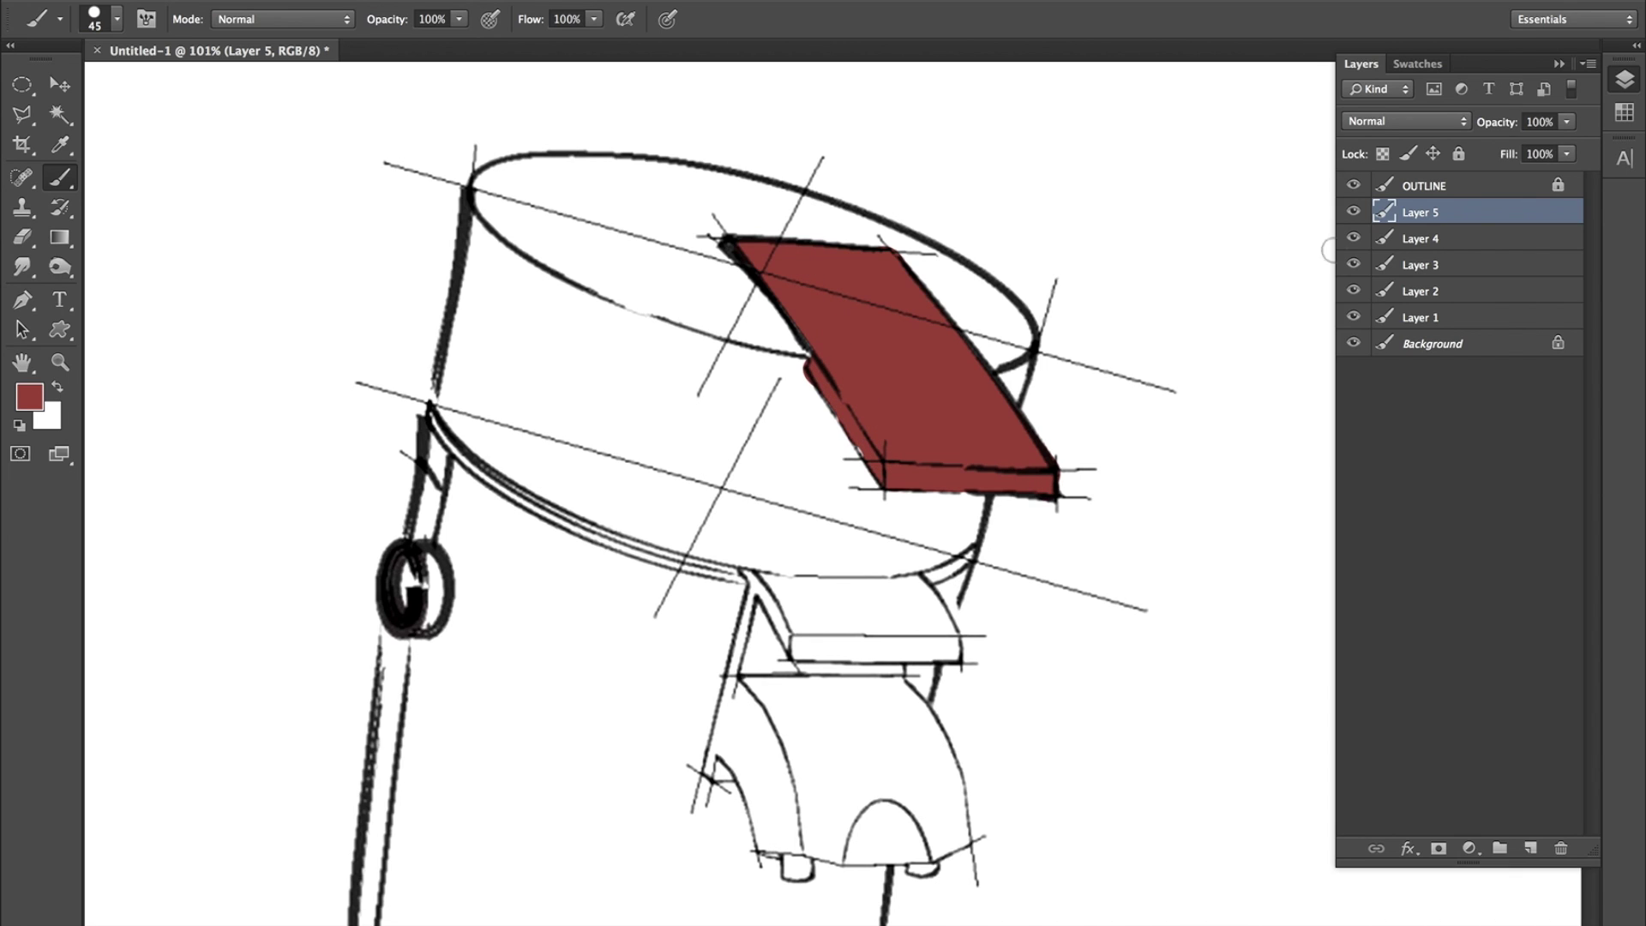
# Lock Layer 5's transparent pixels, set the foreground colour to 6d2d2d, and paint dark zigzag strokes across the lid handle.
pyautogui.click(1382, 155)
pyautogui.click(30, 396)
pyautogui.click(415, 249)
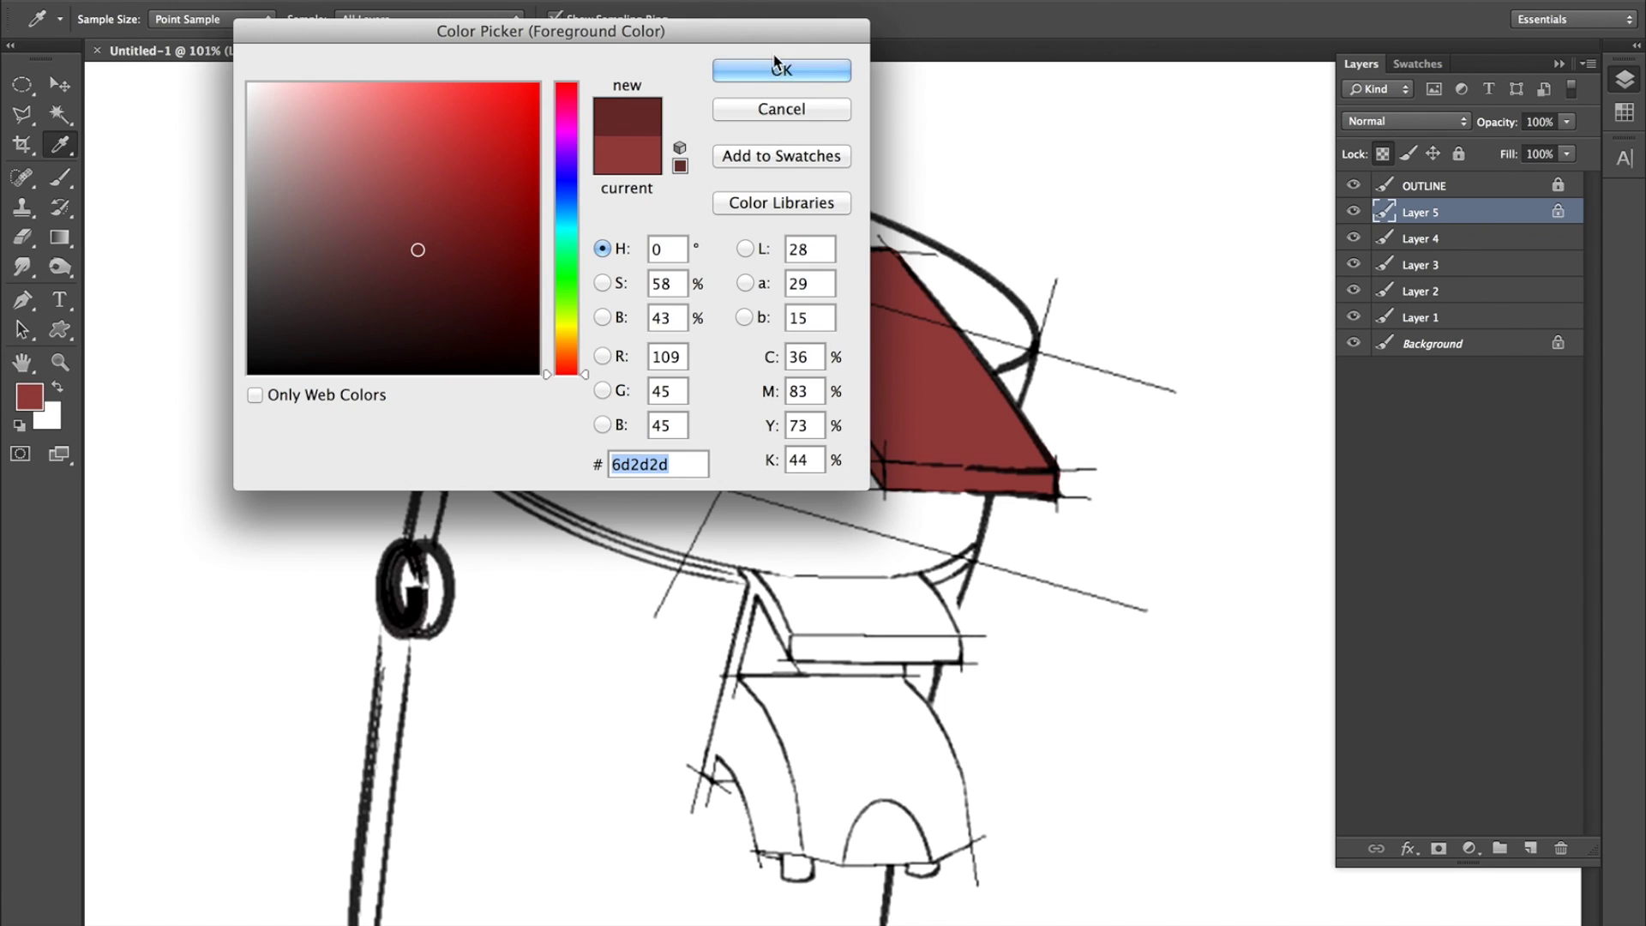
pyautogui.click(834, 69)
pyautogui.moveTo(729, 337)
pyautogui.mouseDown()
pyautogui.moveTo(858, 292)
pyautogui.moveTo(986, 411)
pyautogui.mouseUp()
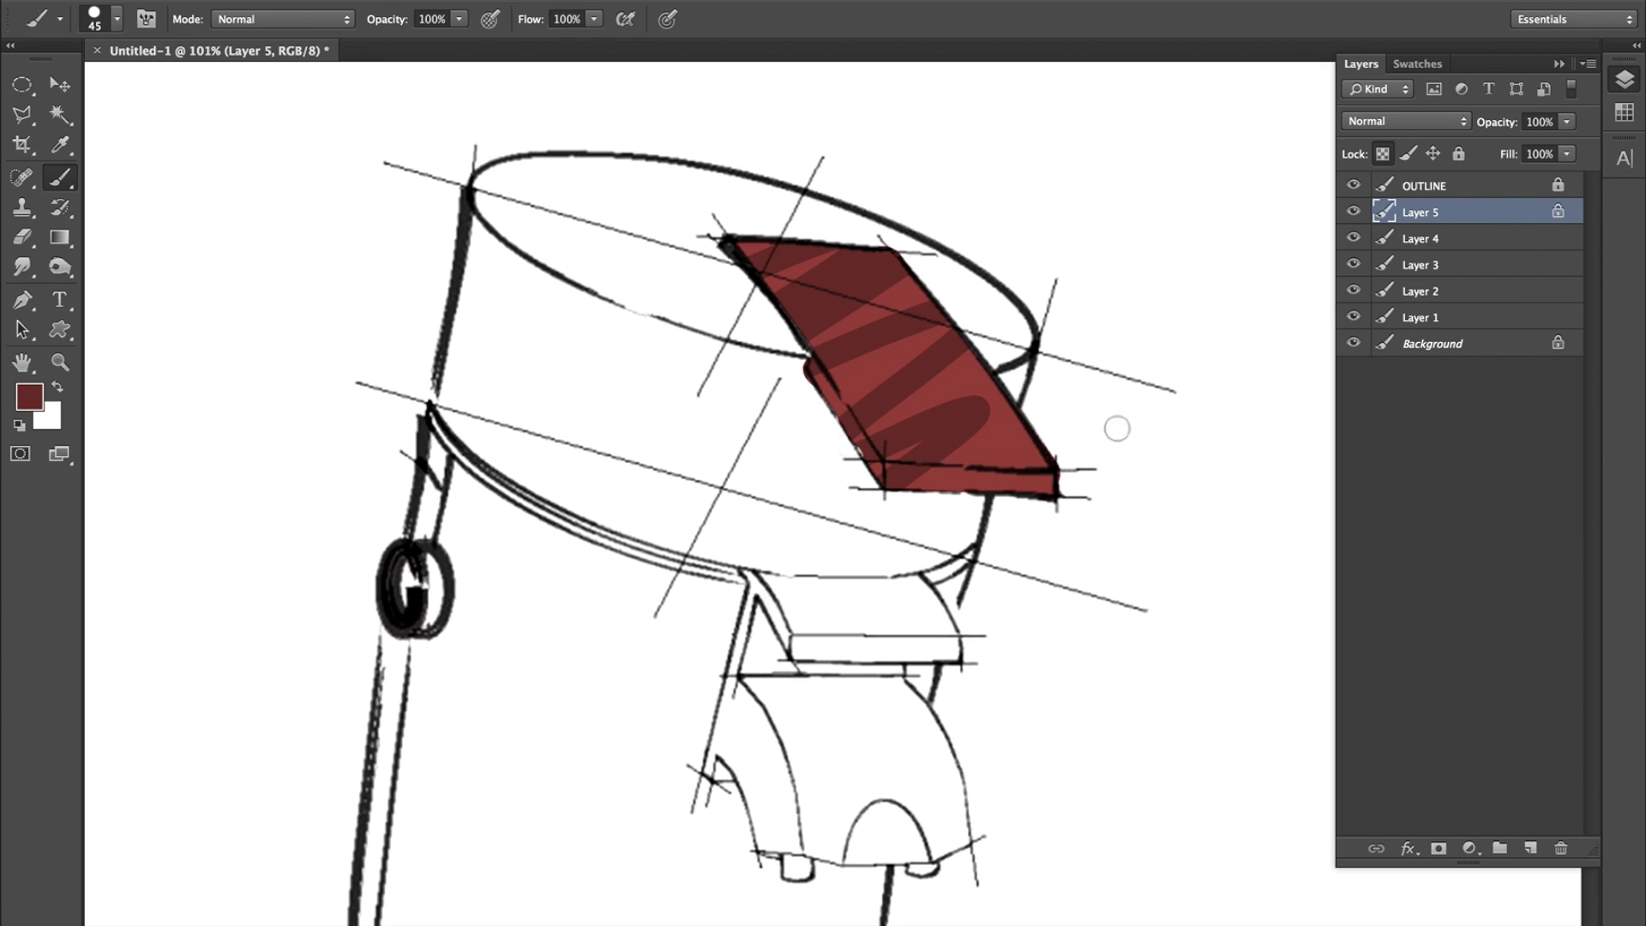
# Hide the OUTLINE and Background layers and paint more dark strokes over the red handle shape.
pyautogui.click(1353, 185)
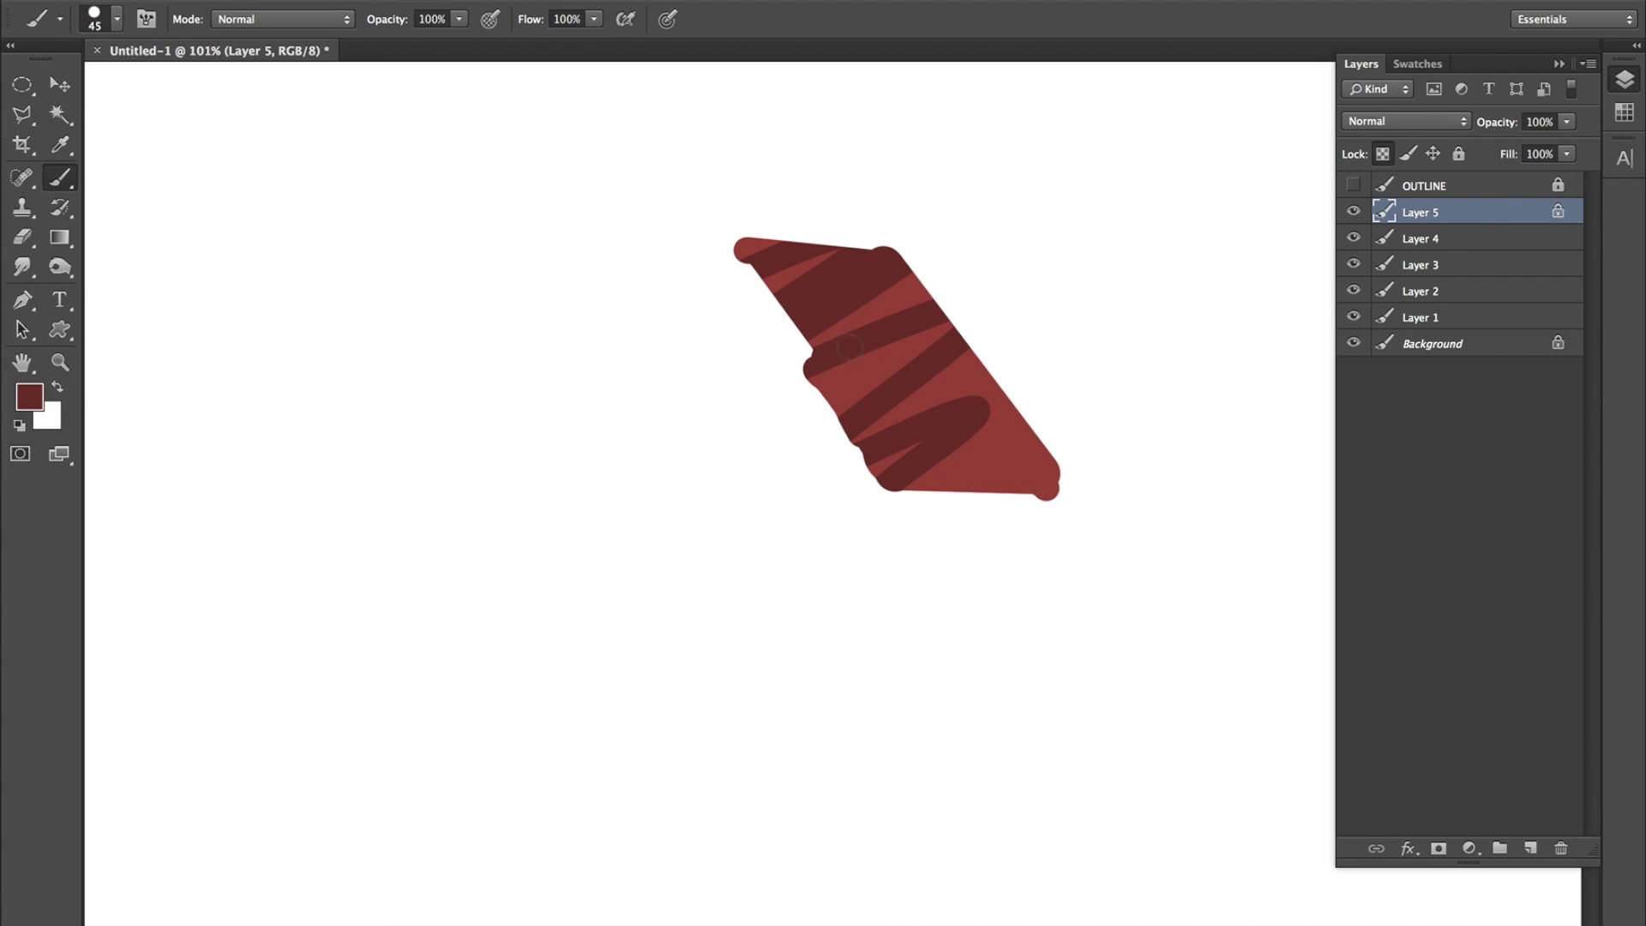
pyautogui.click(1354, 343)
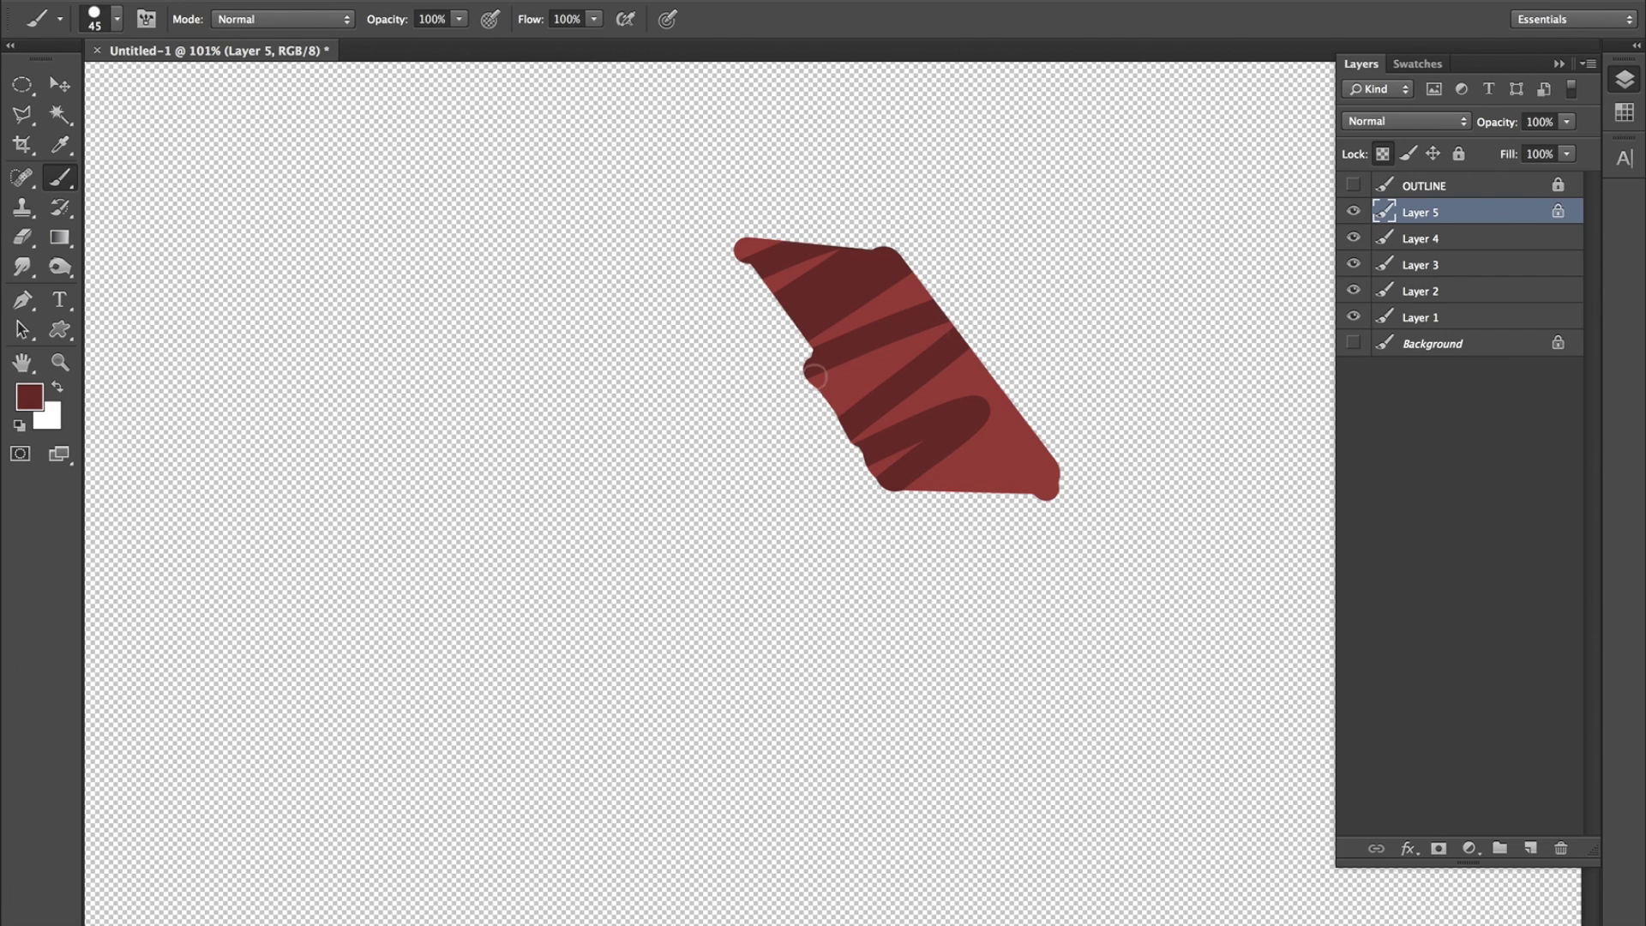
pyautogui.moveTo(791, 415)
pyautogui.mouseDown()
pyautogui.moveTo(1072, 323)
pyautogui.moveTo(1098, 415)
pyautogui.moveTo(917, 433)
pyautogui.mouseUp()
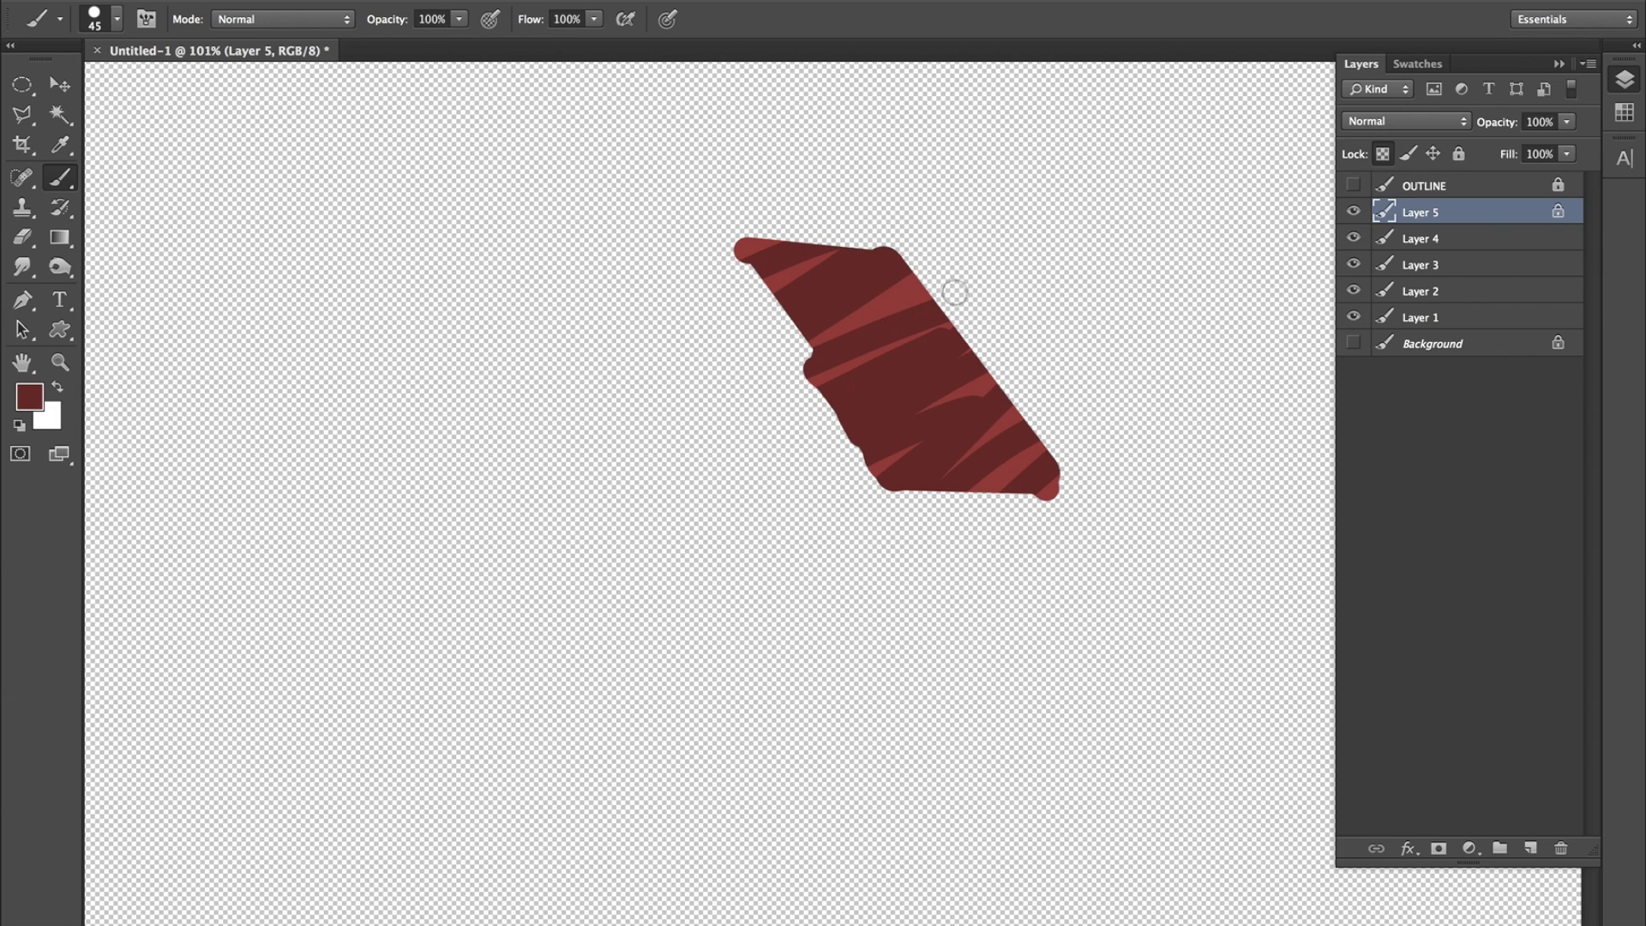
# Try the 600 px Eraser on the handle's upper end with Layer 5's transparent pixels locked and with them unlocked.
pyautogui.click(26, 238)
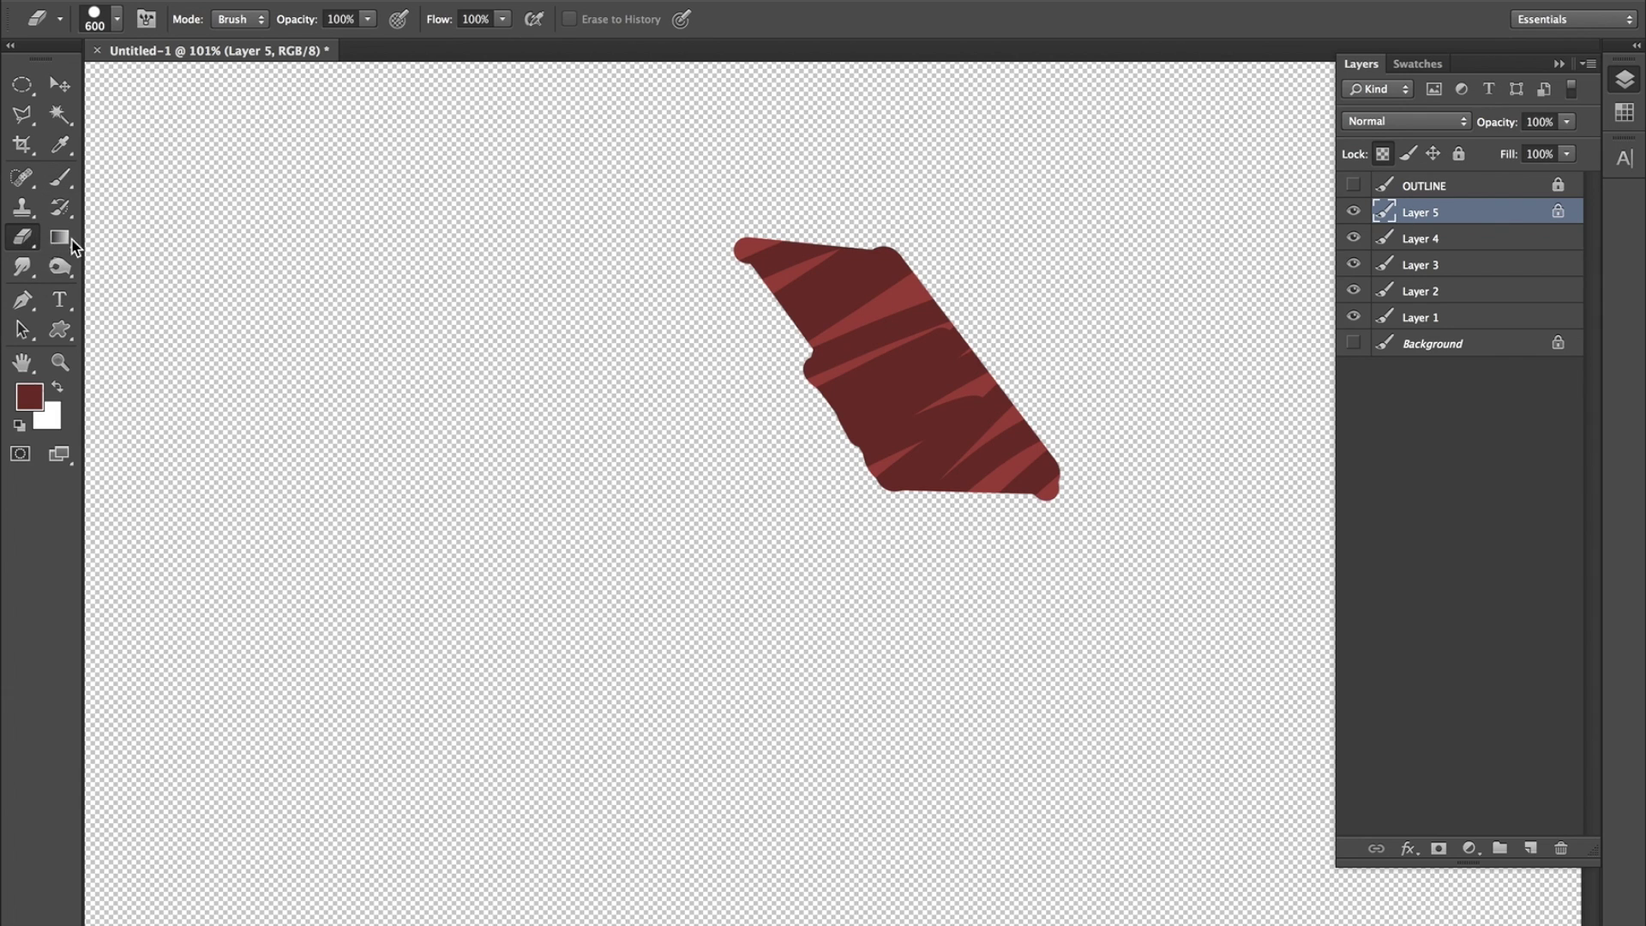
pyautogui.click(1382, 154)
pyautogui.click(686, 239)
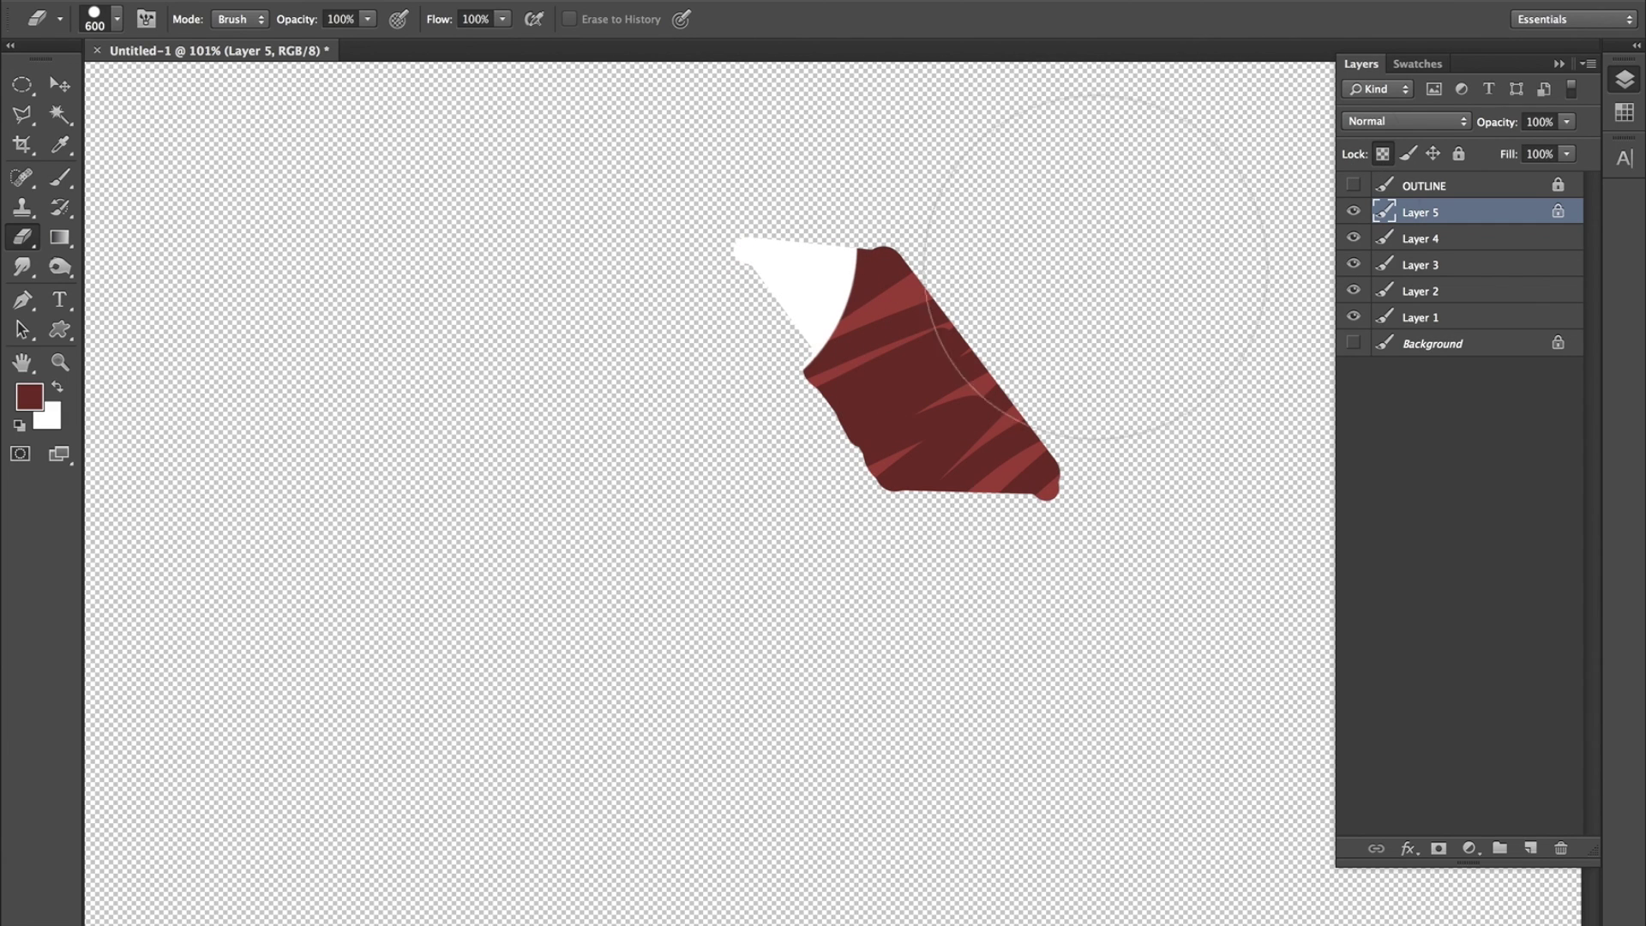
pyautogui.click(1383, 155)
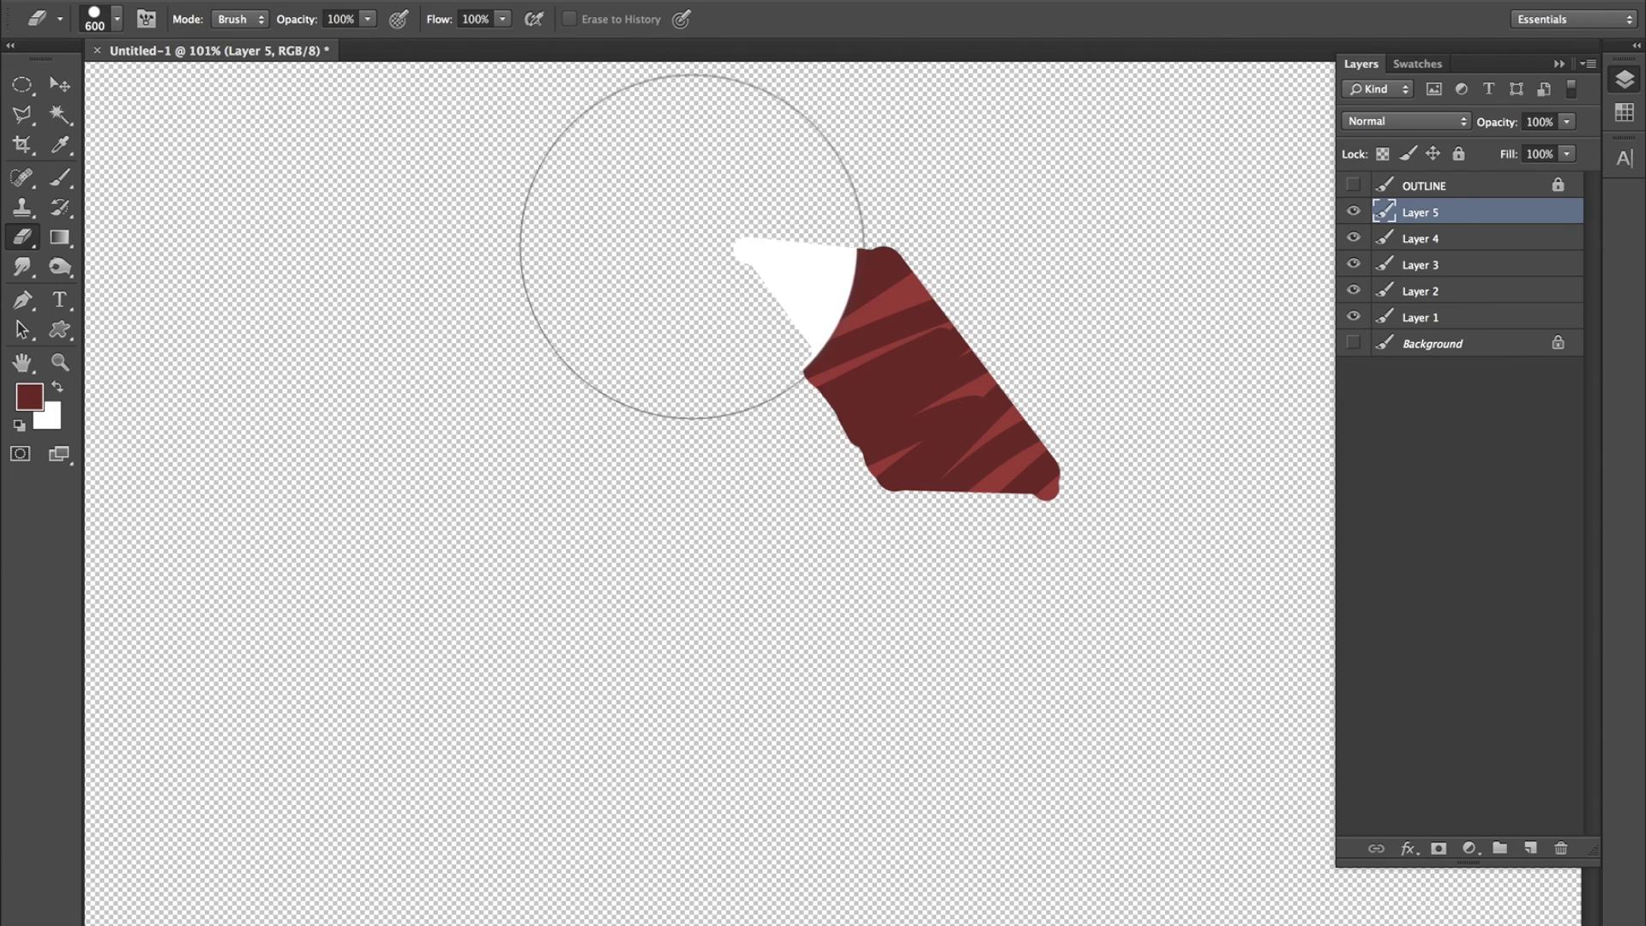
pyautogui.click(691, 233)
# Undo the erasing and the last dark strokes on Layer 5, and show the OUTLINE and Background layers again.
pyautogui.hotkey('ctrl', 'alt', 'z')
pyautogui.hotkey('ctrl', 'alt', 'z')
pyautogui.hotkey('ctrl', 'alt', 'z')
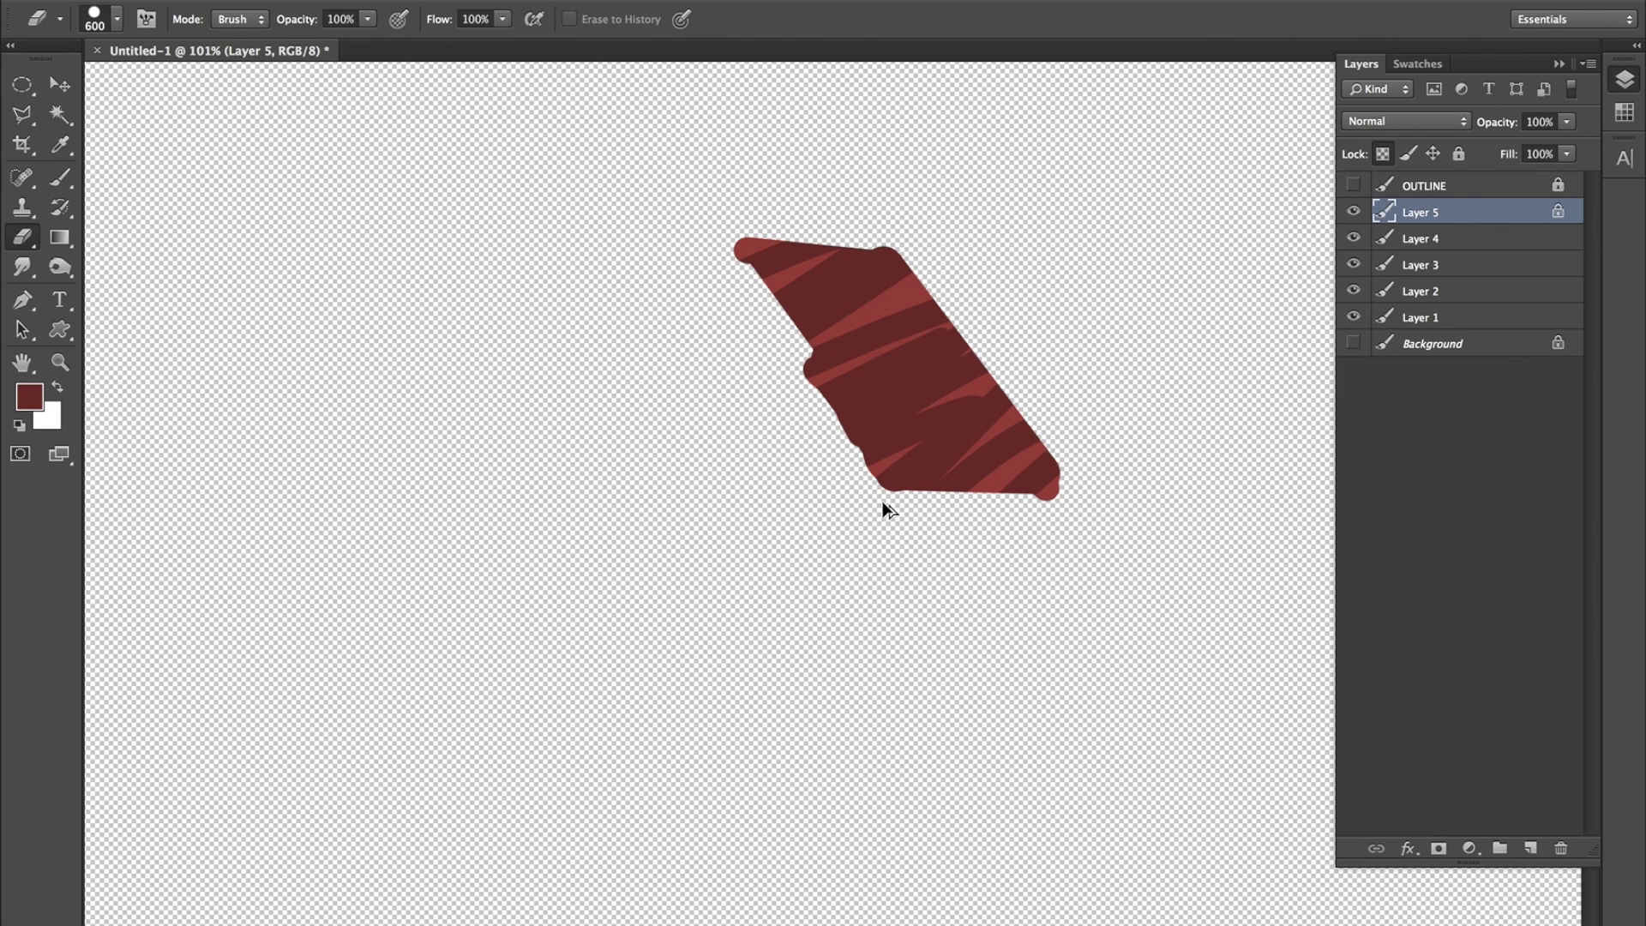
pyautogui.click(1352, 185)
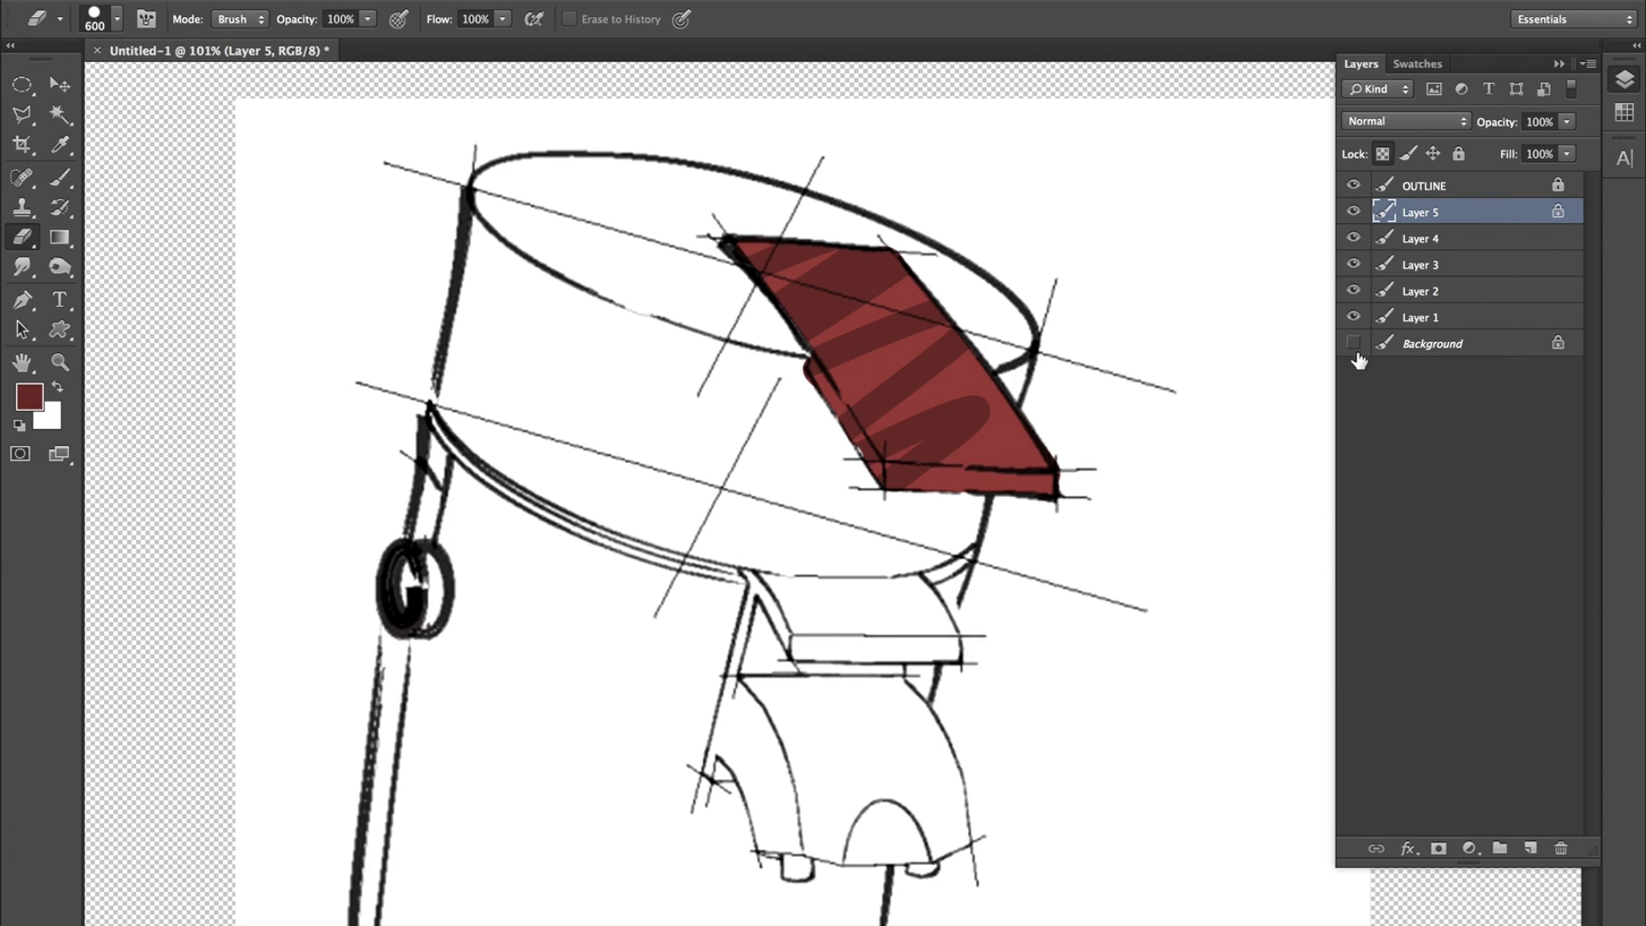
pyautogui.click(1353, 343)
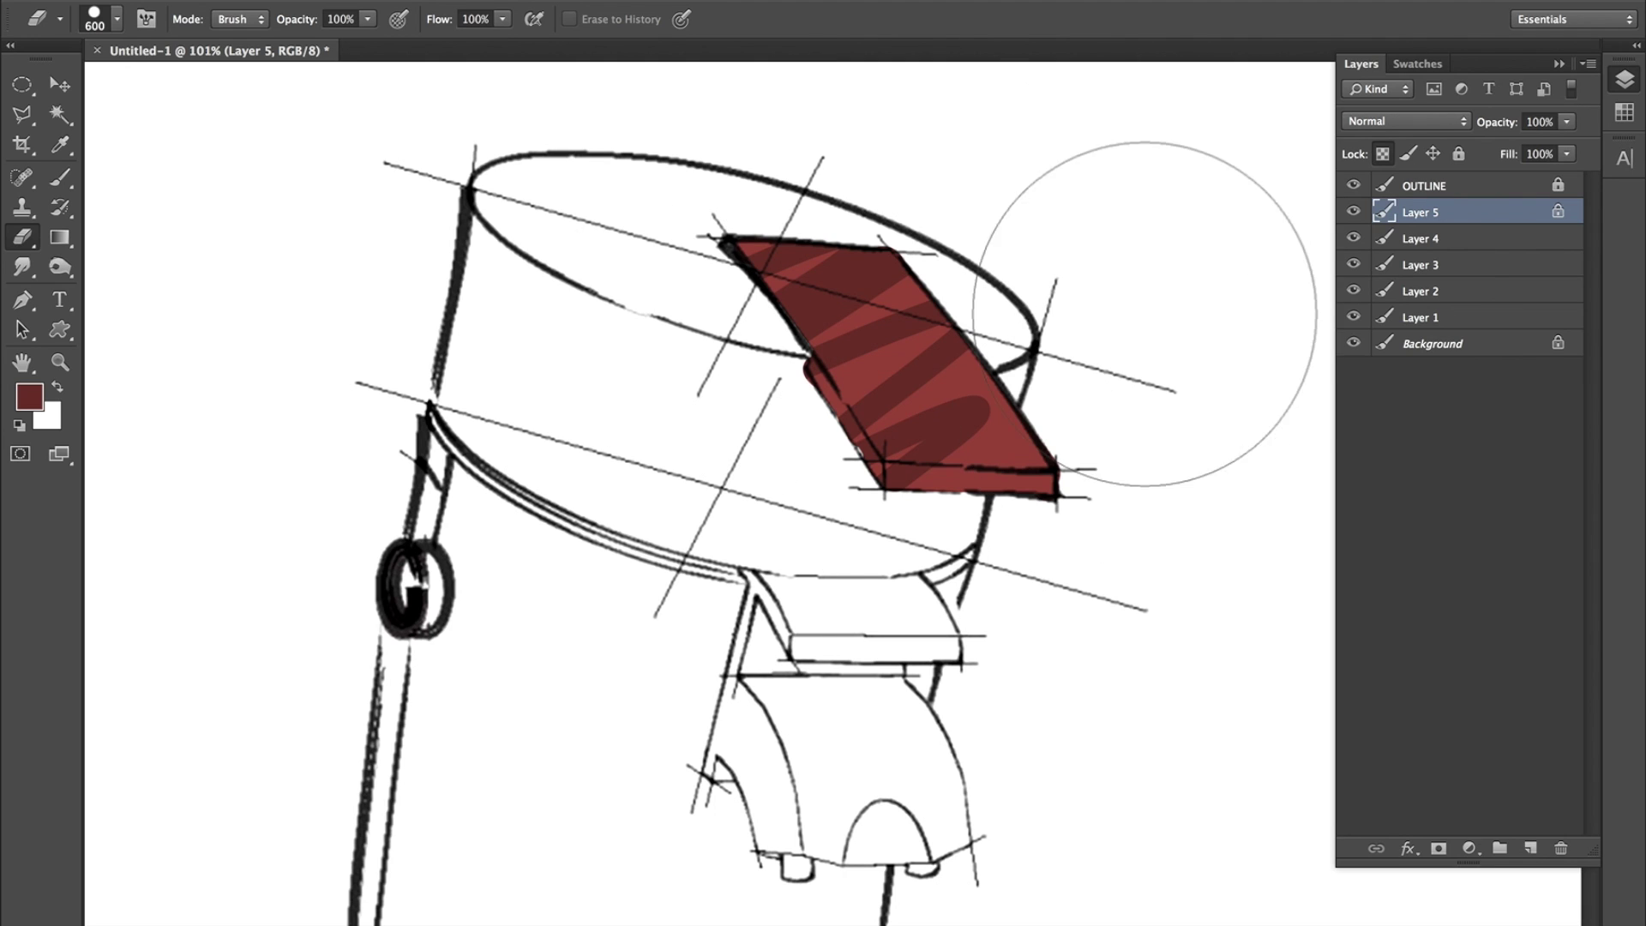
pyautogui.click(1462, 191)
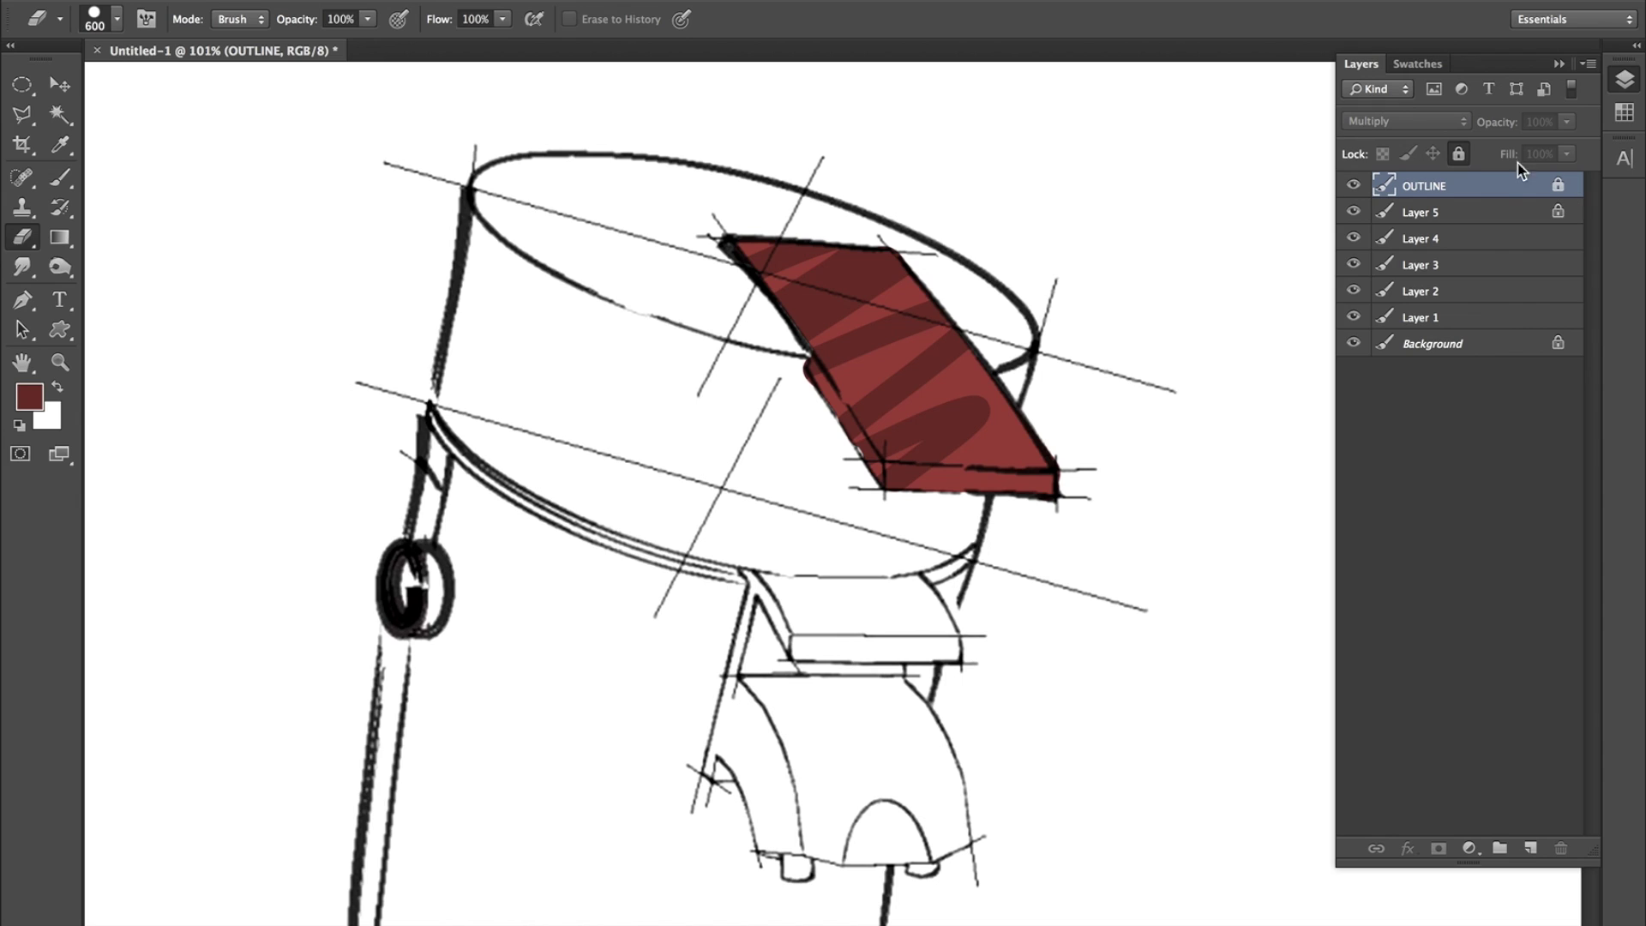
pyautogui.click(1504, 215)
pyautogui.click(1504, 240)
pyautogui.click(1500, 265)
pyautogui.click(1491, 291)
pyautogui.click(1484, 317)
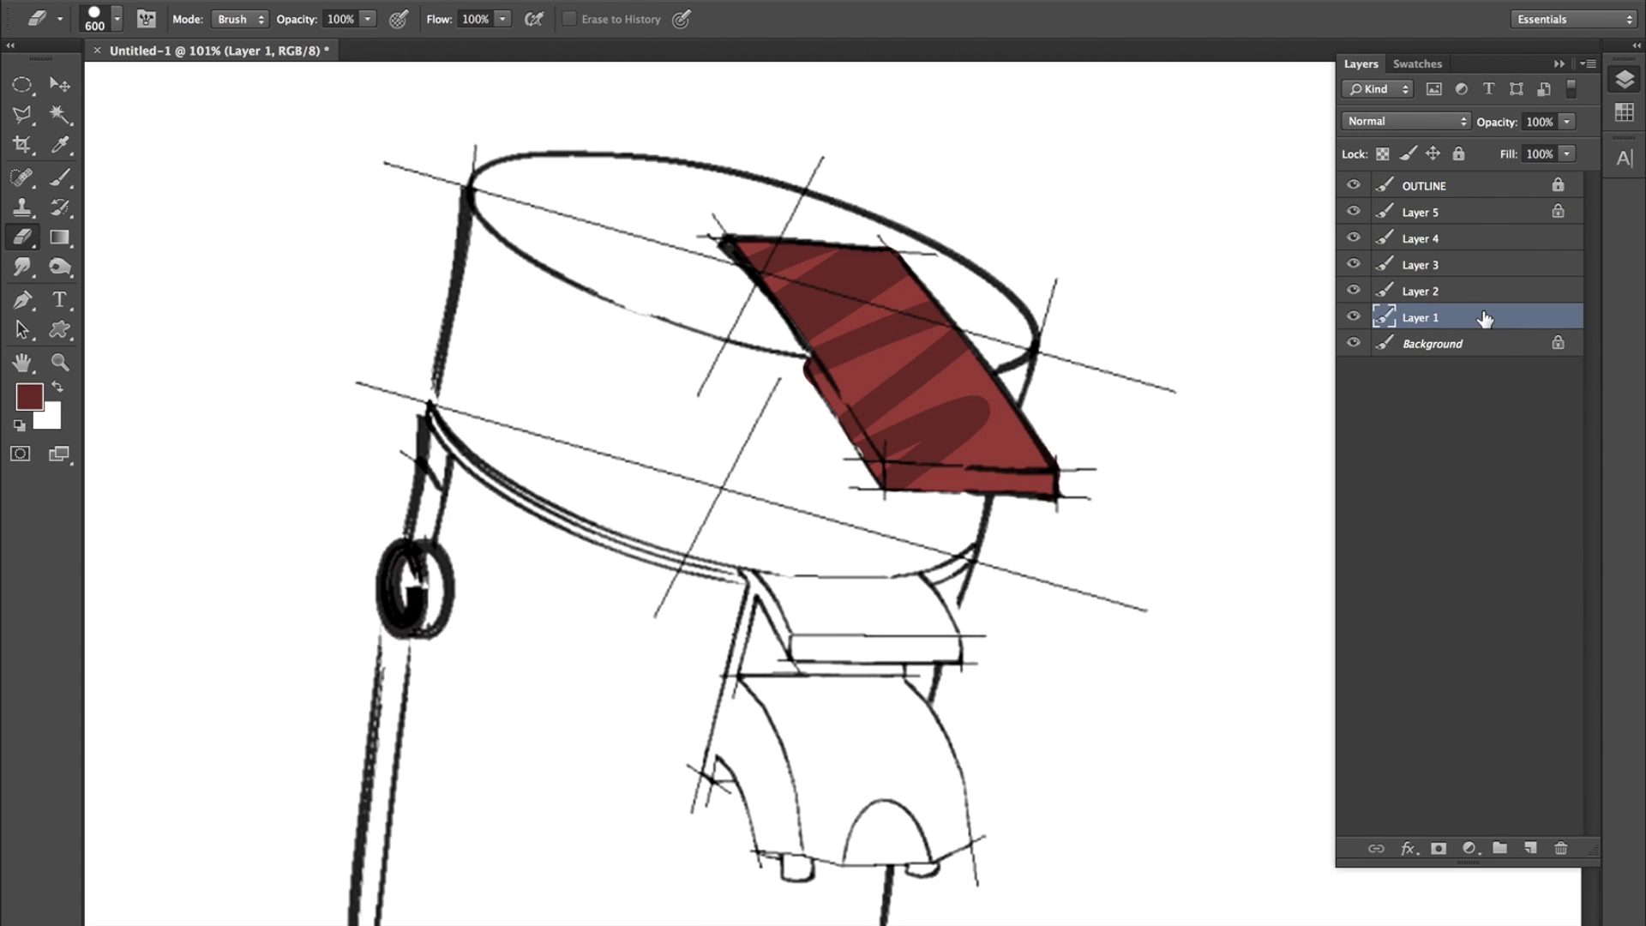
pyautogui.click(1425, 210)
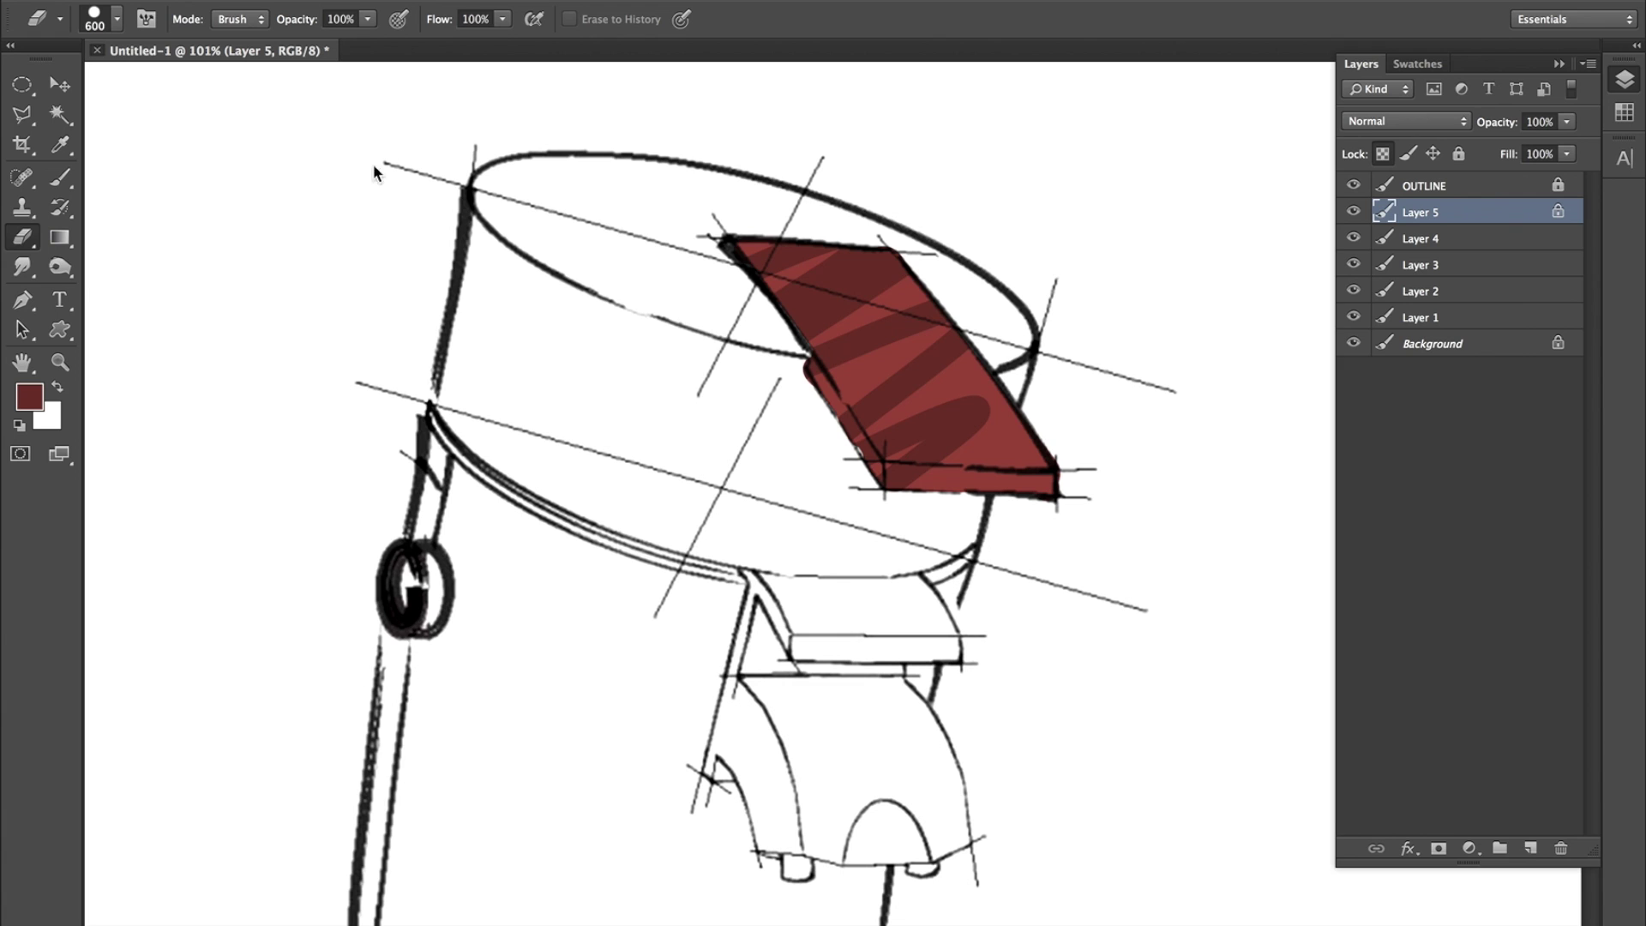
# Close the Untitled-1 document without saving its changes and return to the desktop.
pyautogui.press('super+w')
pyautogui.click(768, 320)
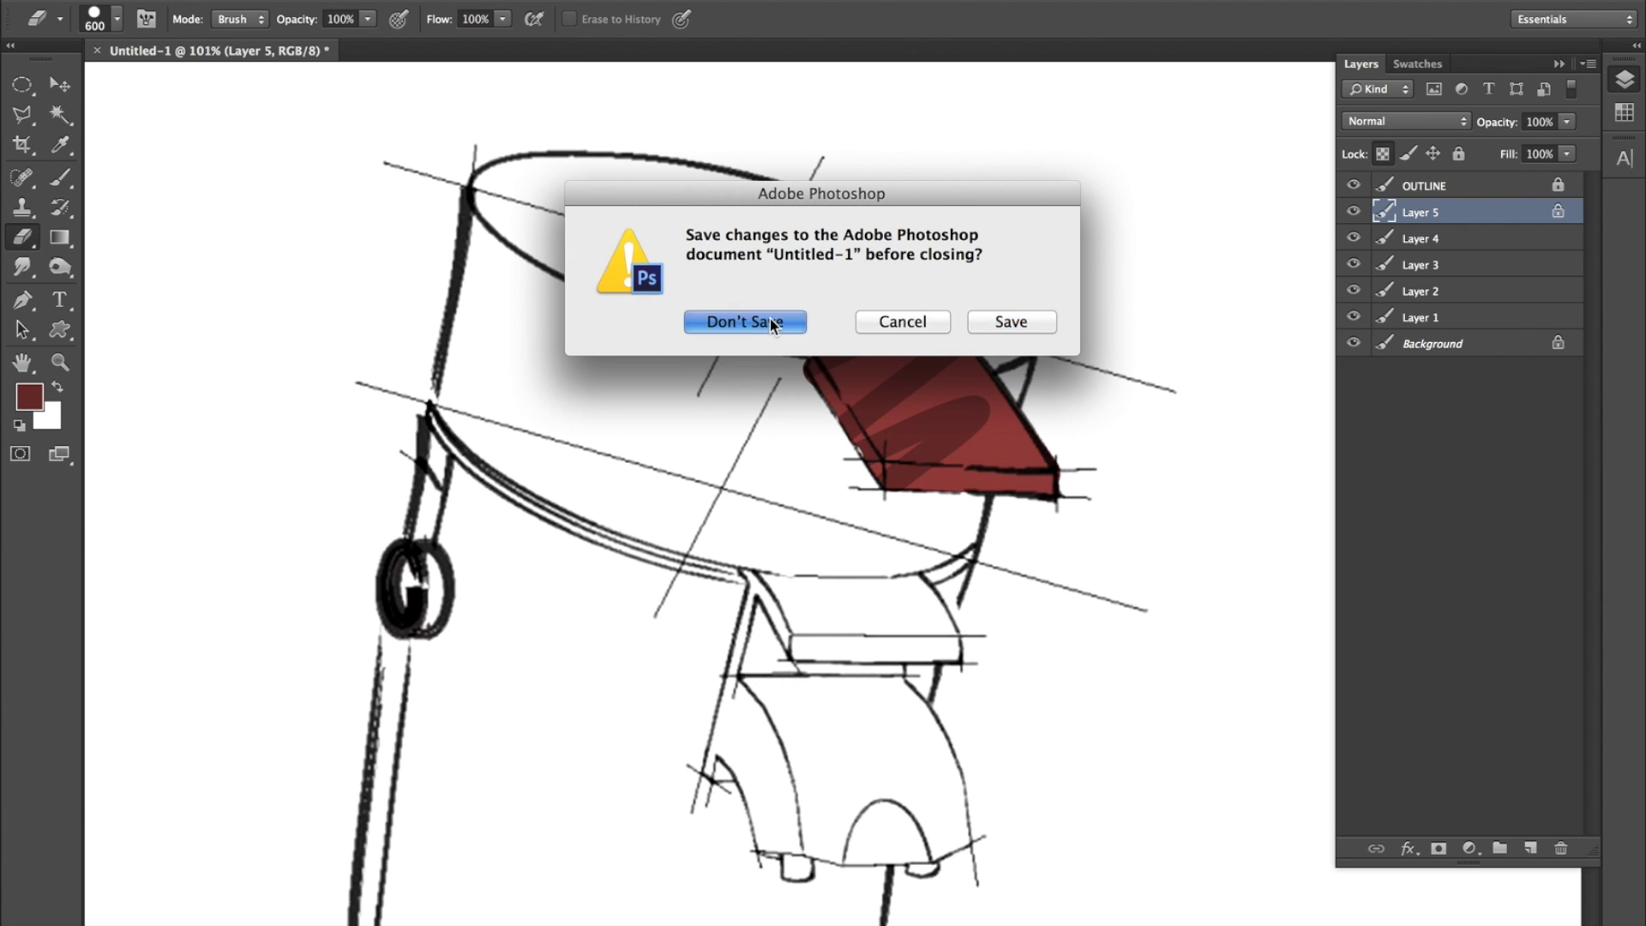
pyautogui.press('super+q')
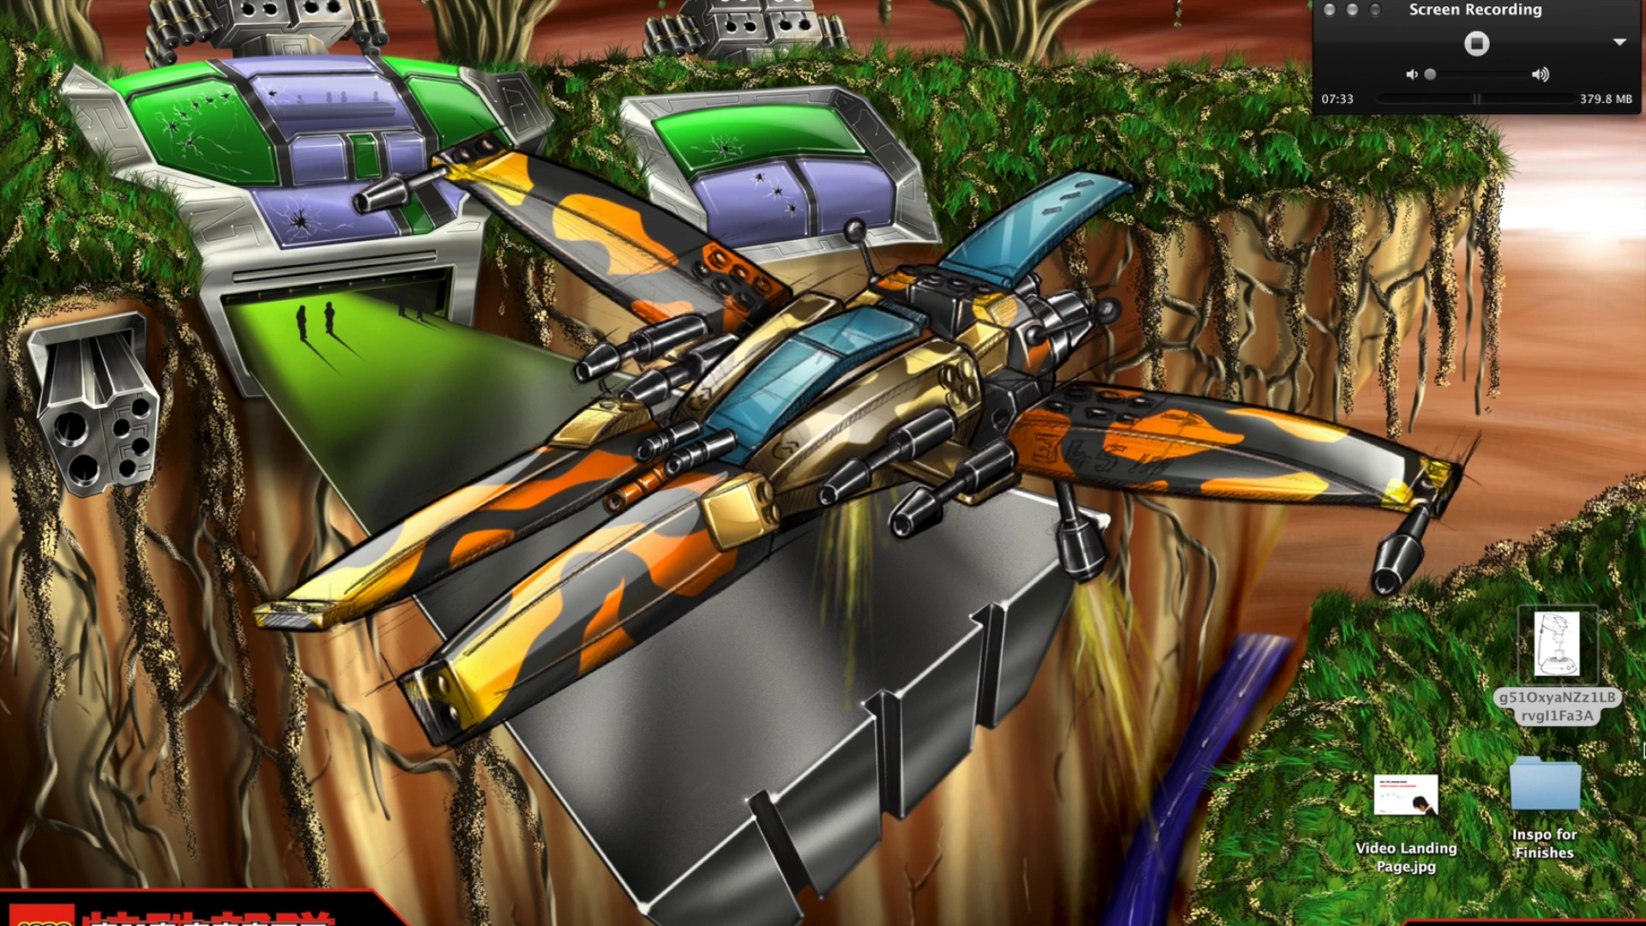
# Open Kettle.psd from the desktop folder Inspo for Finishes in Photoshop and activate the Zoom tool.
pyautogui.doubleClick(1541, 790)
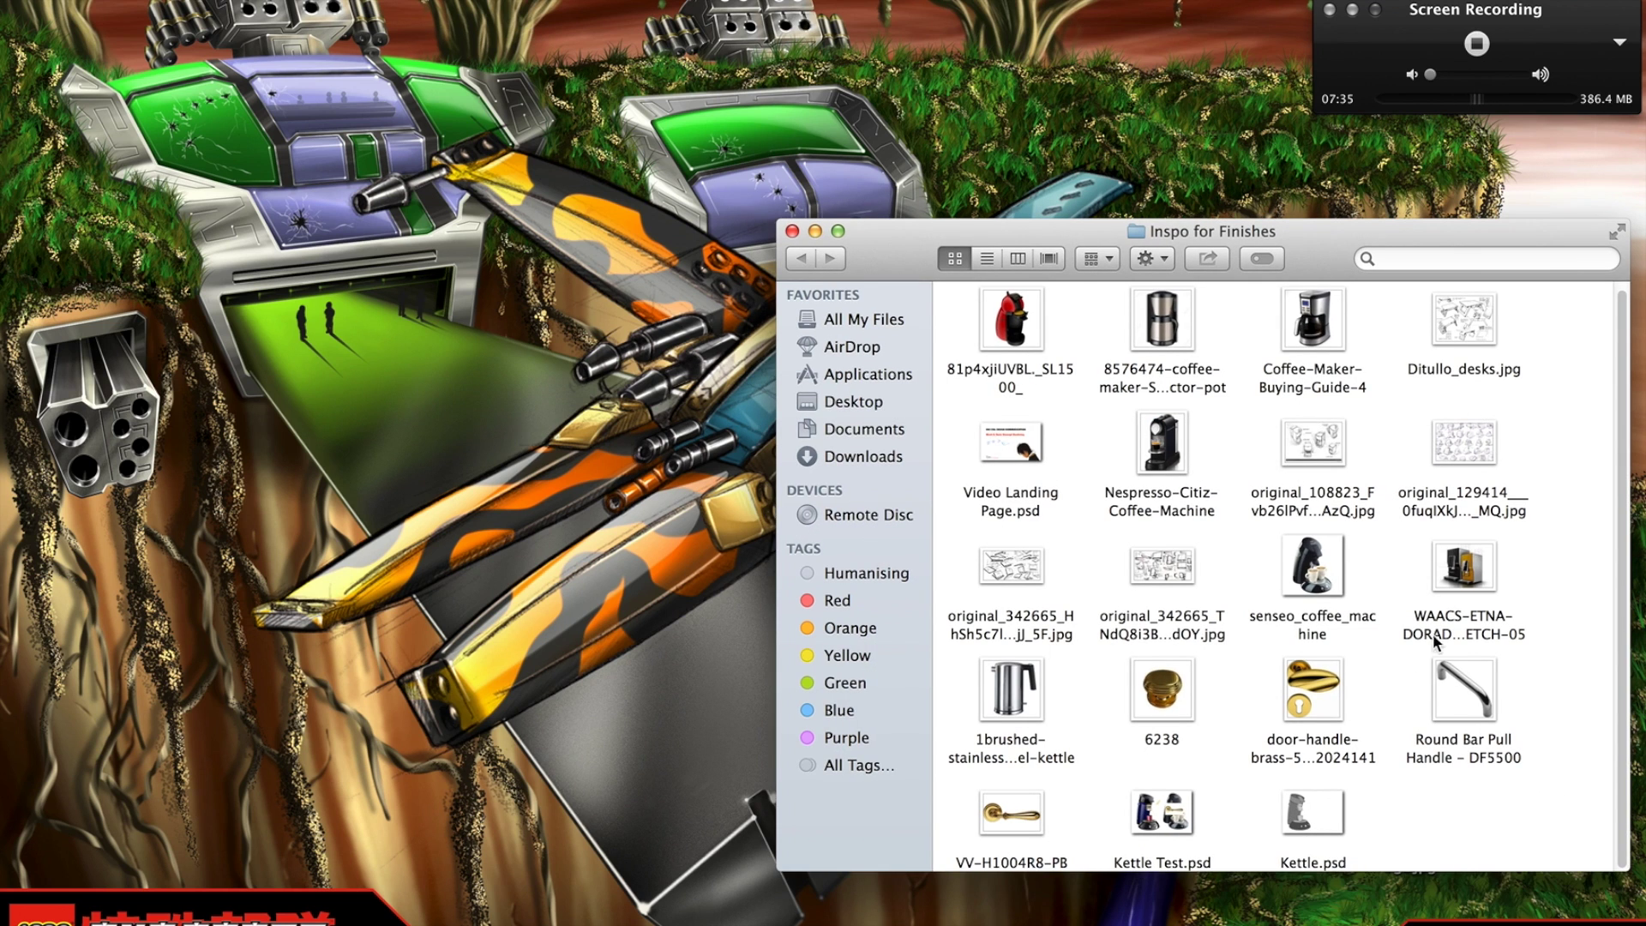
pyautogui.doubleClick(1304, 821)
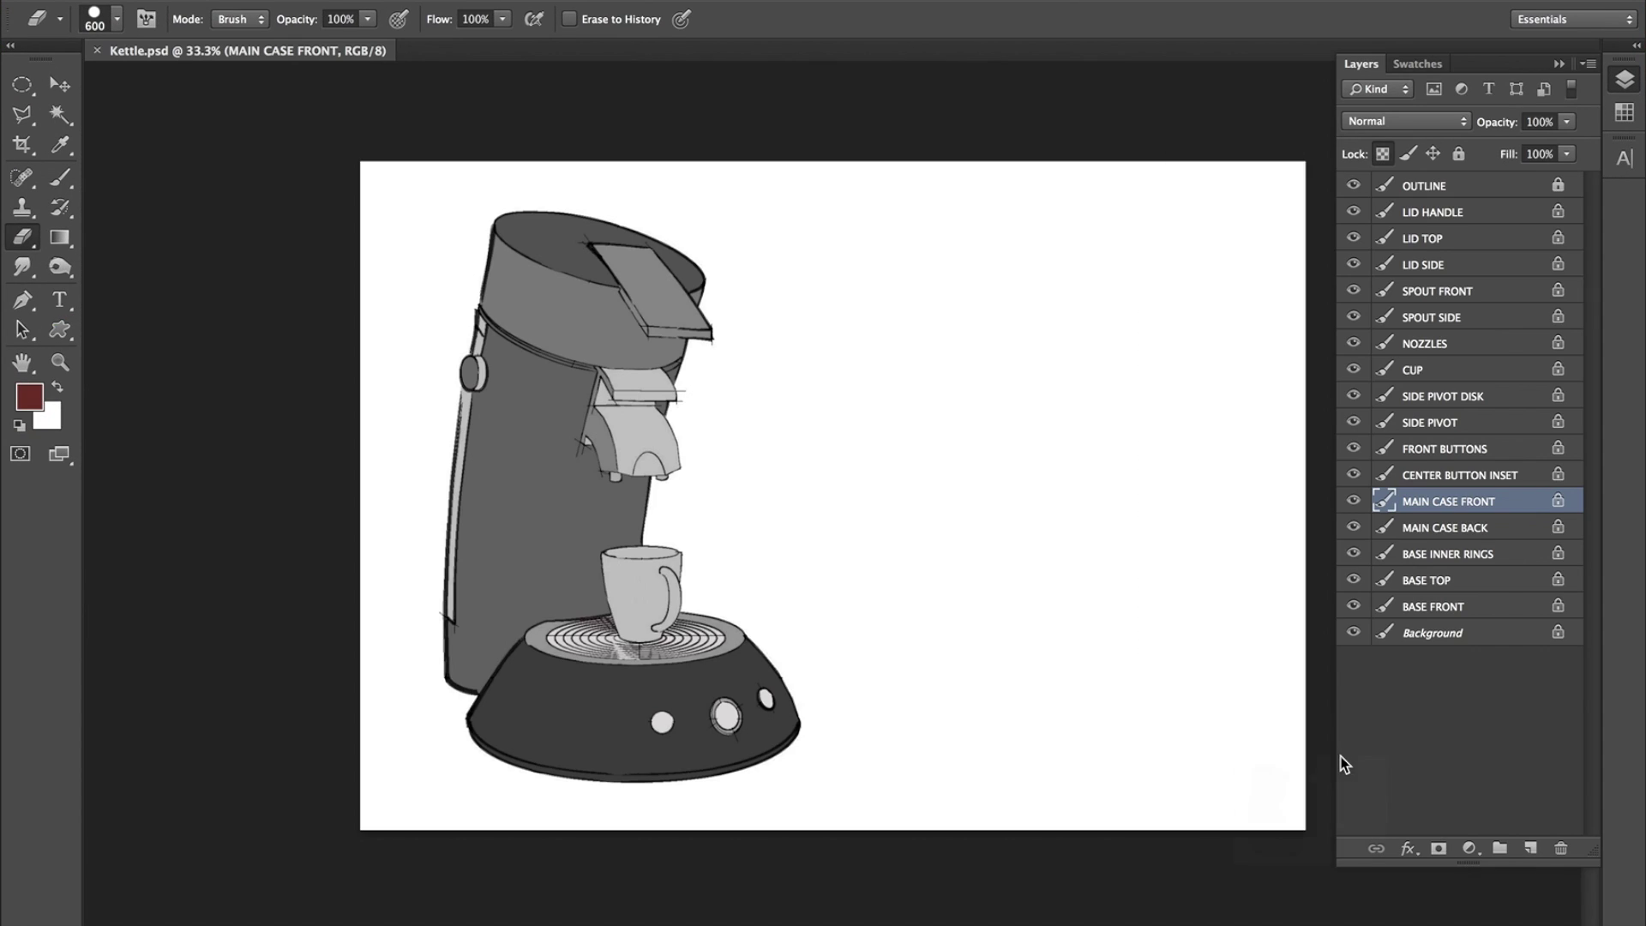
pyautogui.click(60, 362)
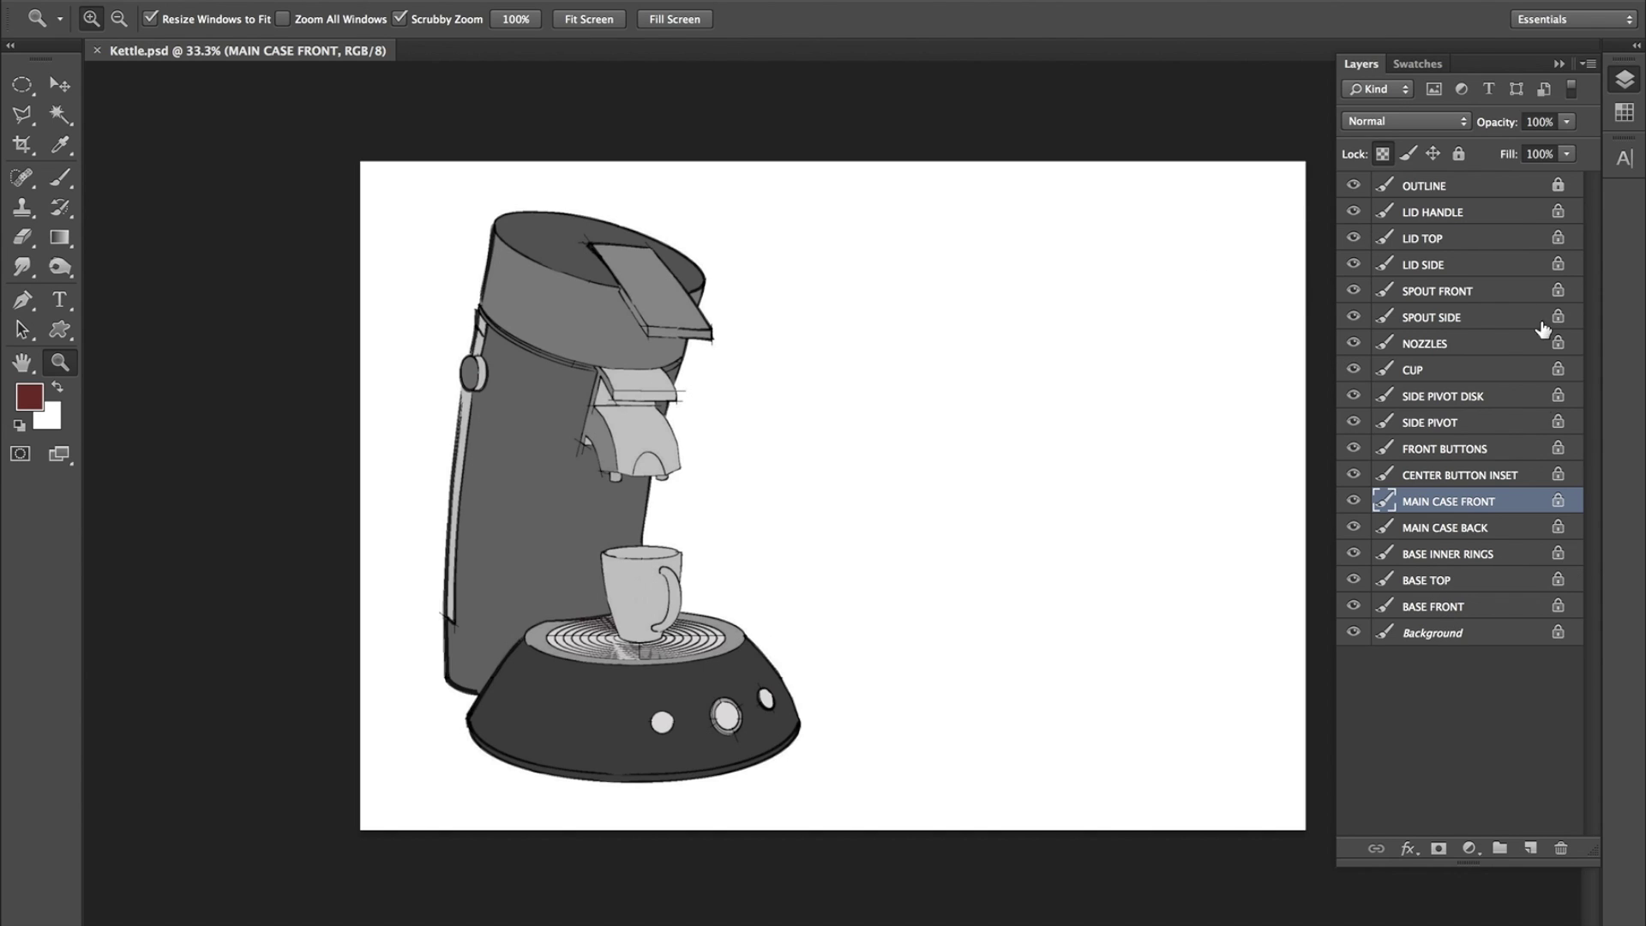
# Compare the lock settings of the LID HANDLE and OUTLINE layers.
pyautogui.click(1526, 218)
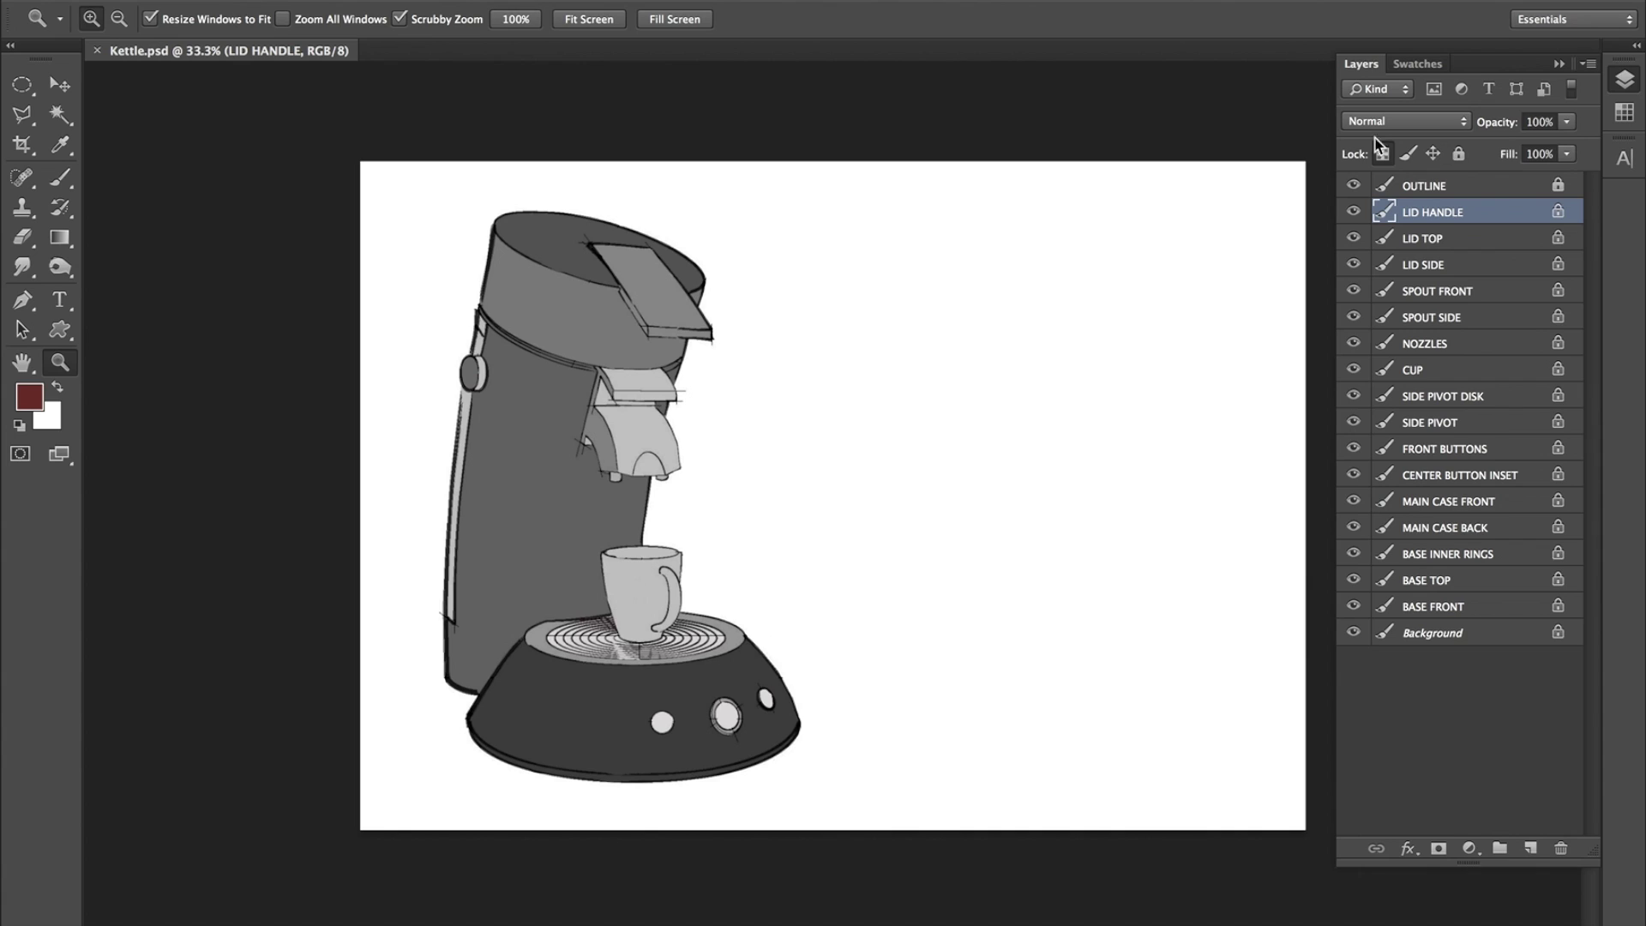
pyautogui.click(1449, 185)
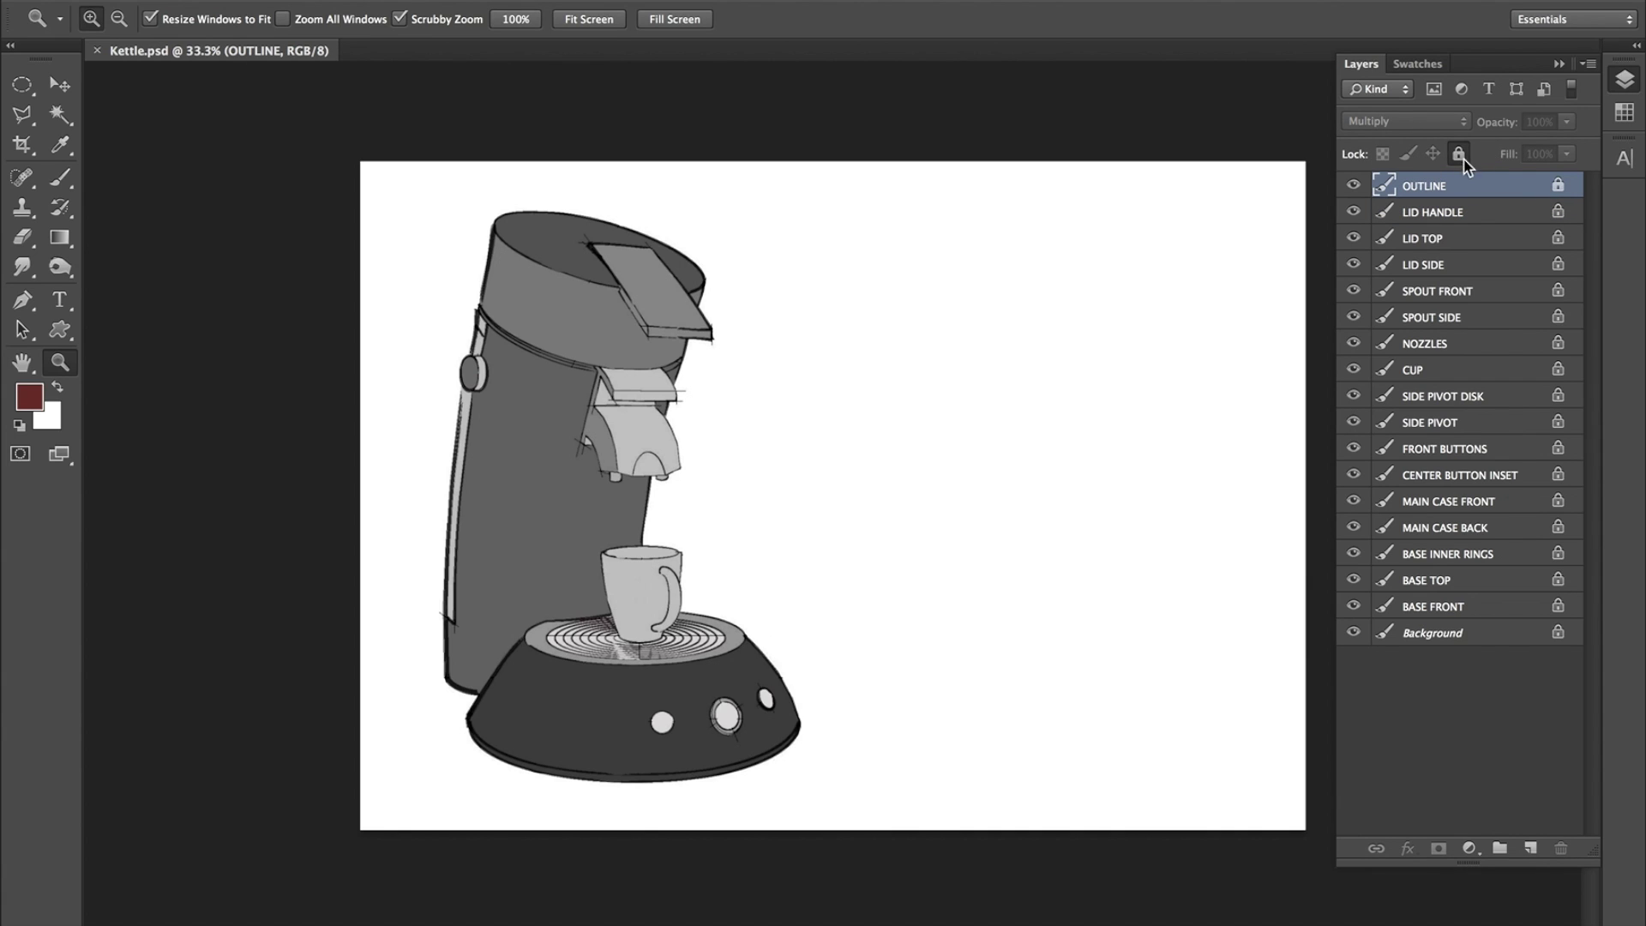
pyautogui.click(1405, 203)
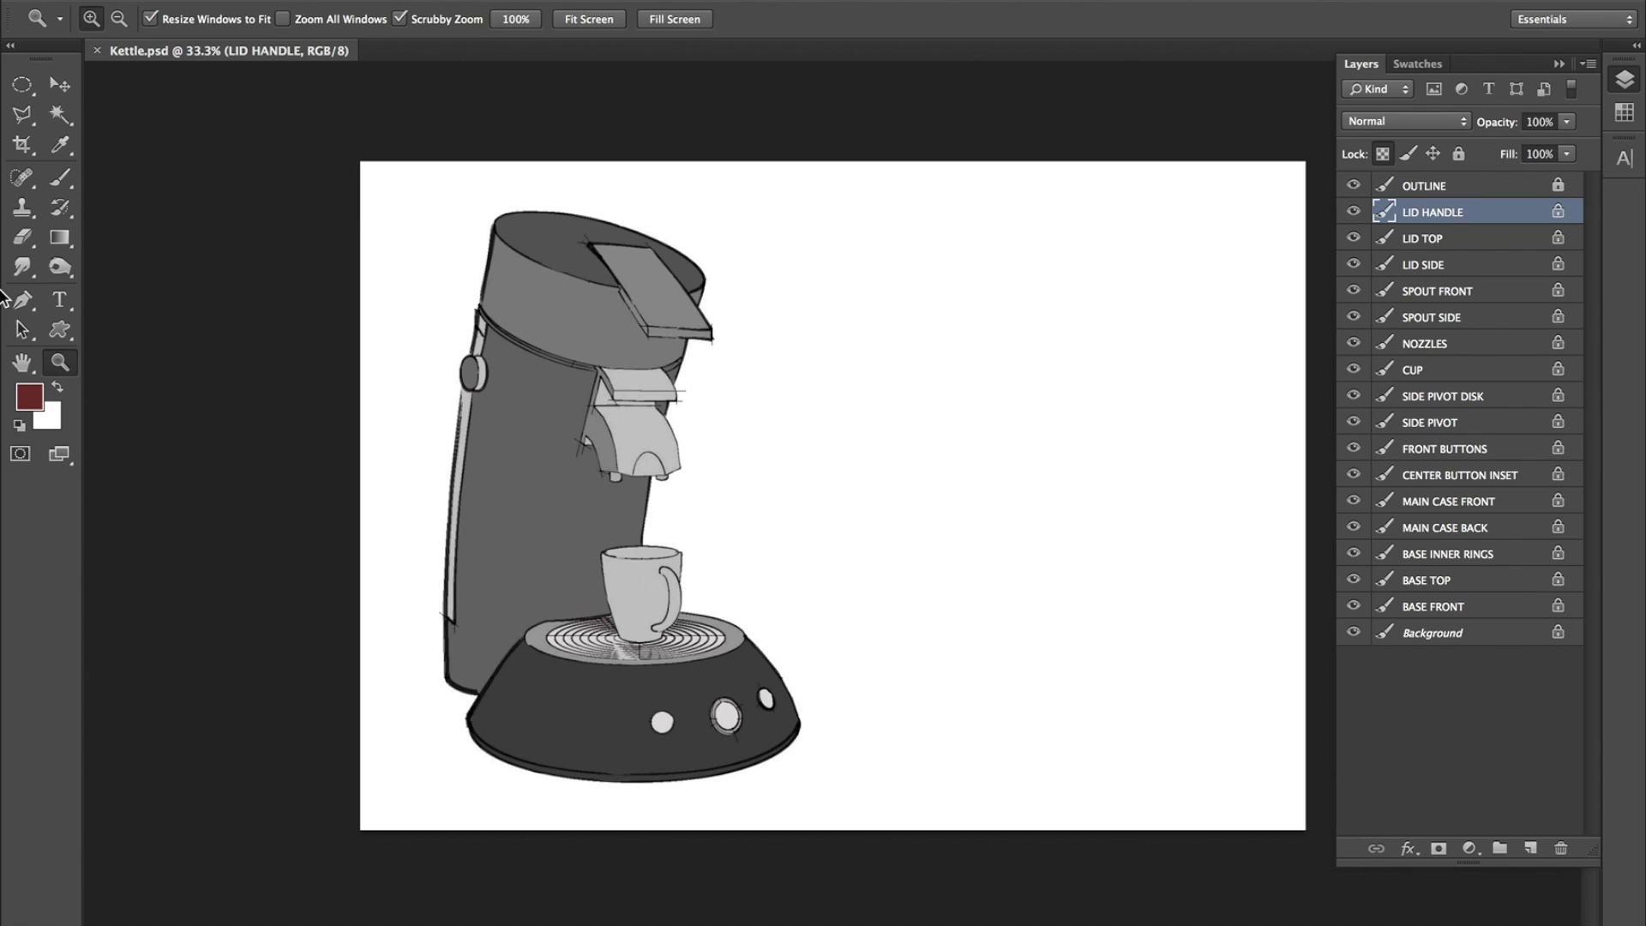
# Pick several machine parts with the auto-selecting Move tool, ending with the MAIN CASE FRONT layer active.
pyautogui.click(673, 515)
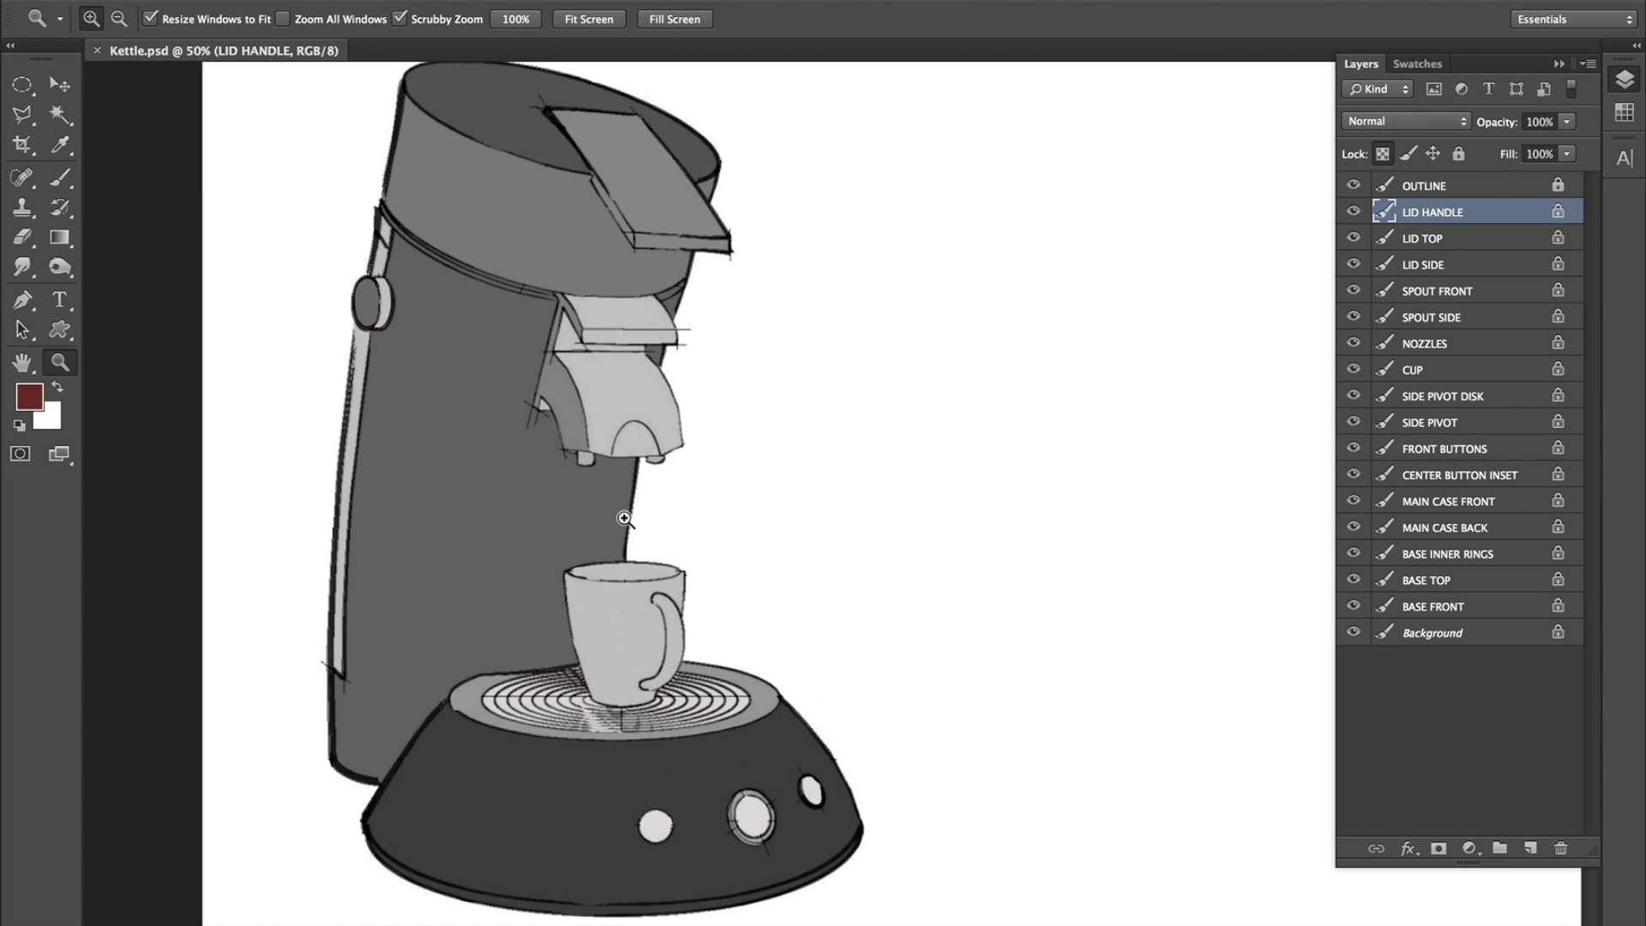
pyautogui.click(60, 84)
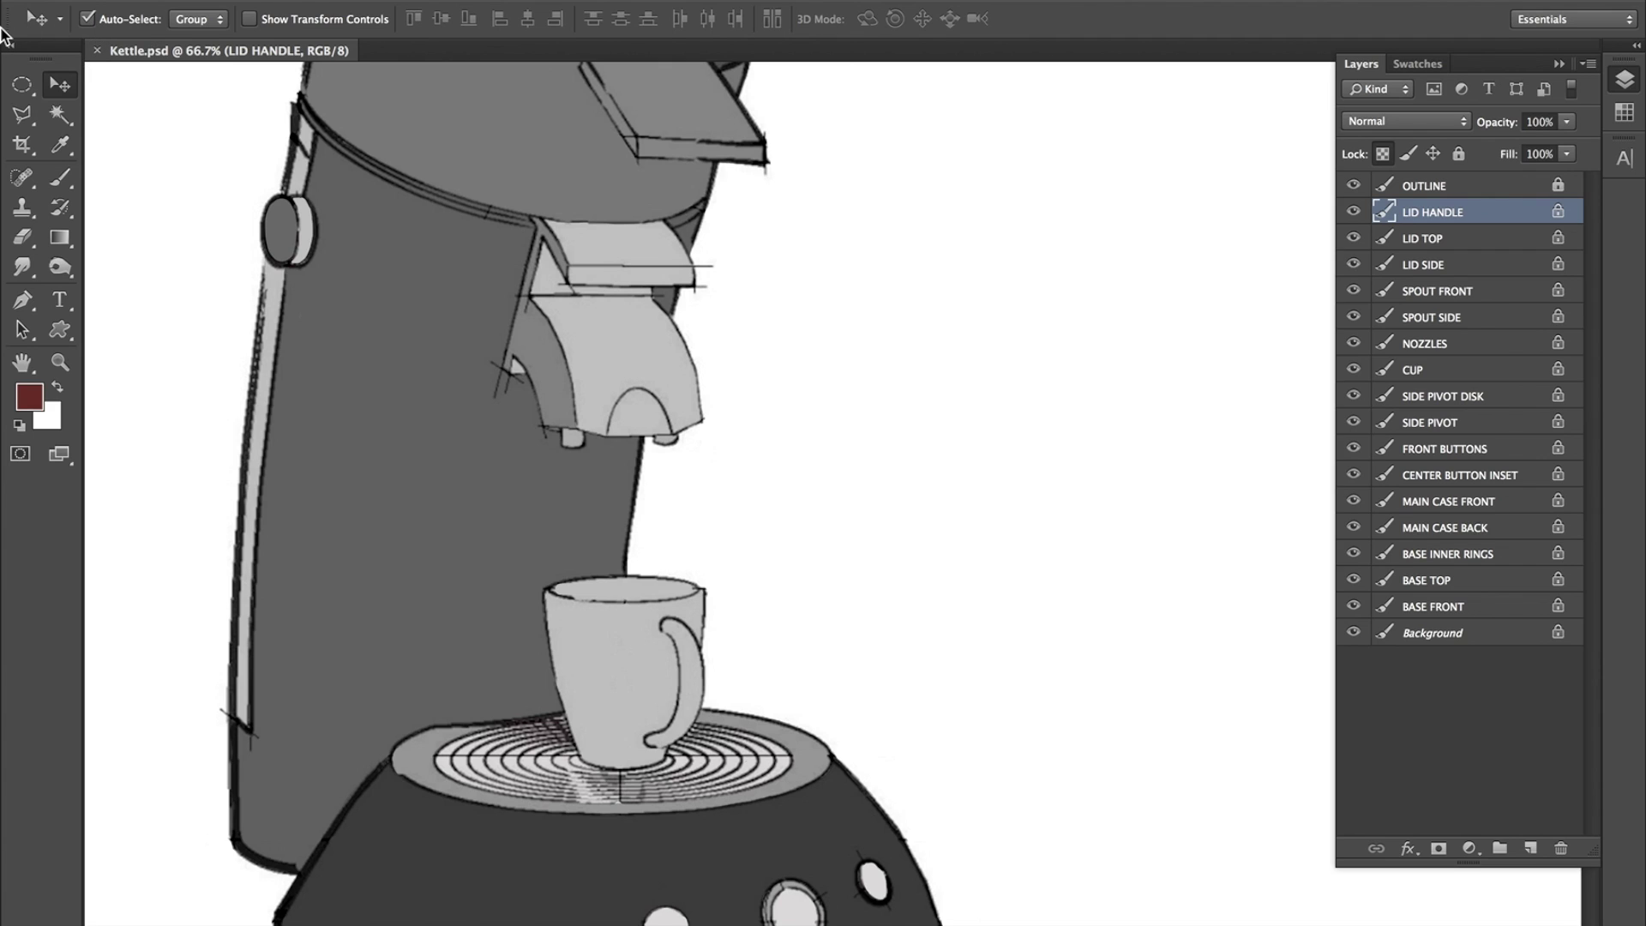
pyautogui.click(434, 414)
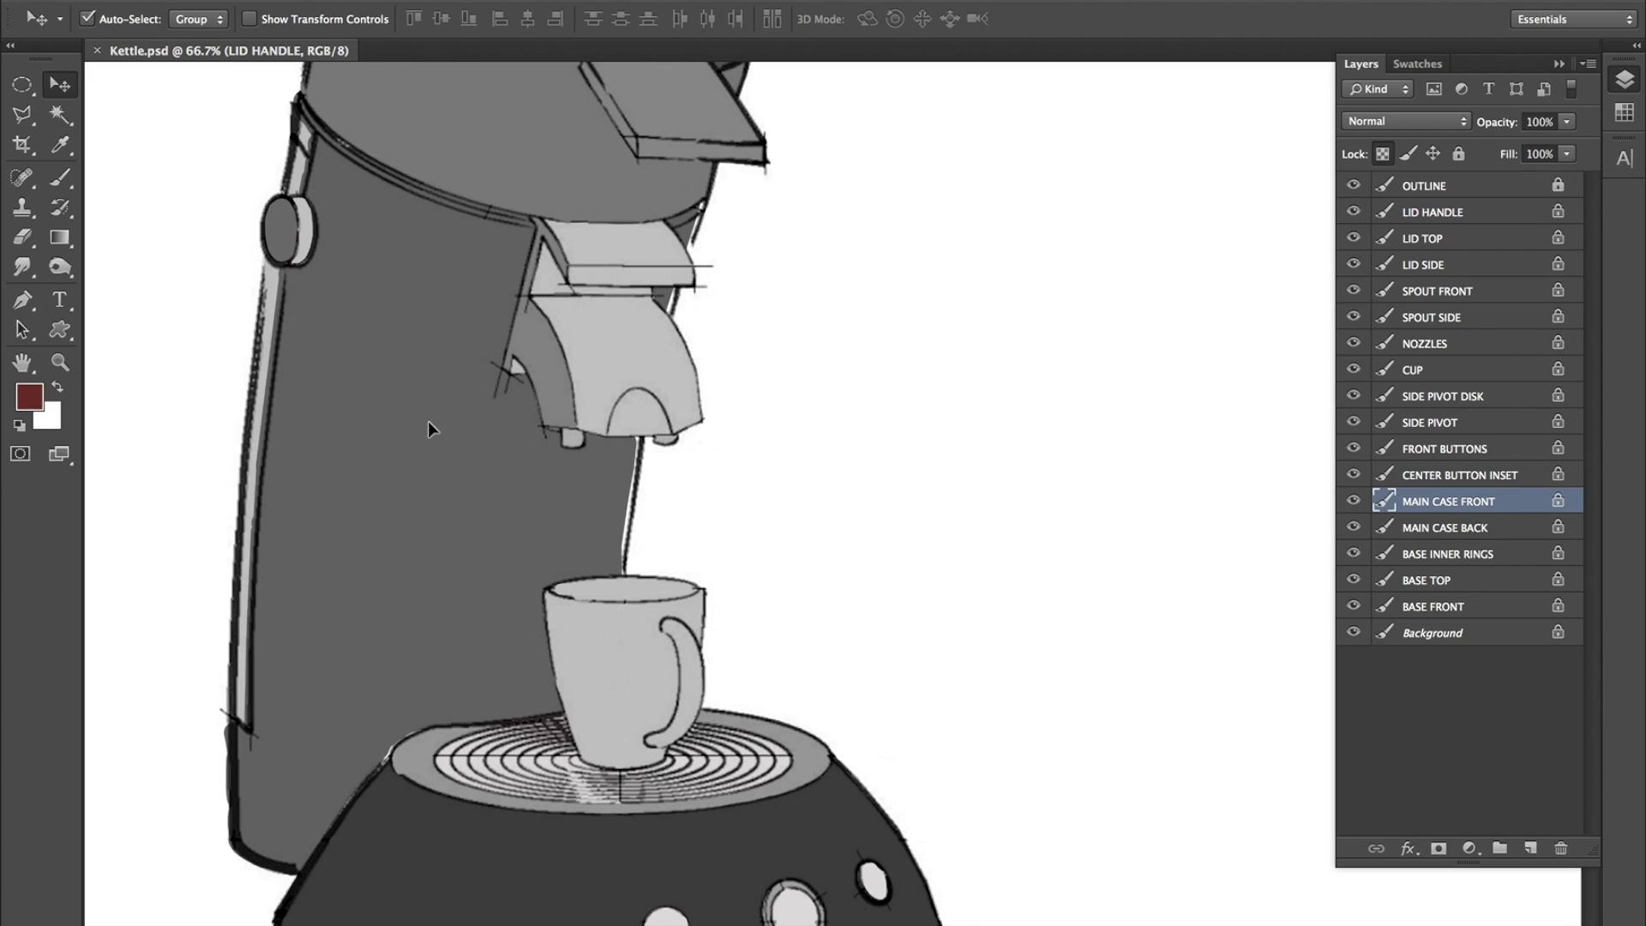
pyautogui.click(564, 137)
pyautogui.click(589, 338)
pyautogui.click(589, 338)
pyautogui.click(615, 606)
pyautogui.click(514, 539)
pyautogui.click(514, 188)
pyautogui.click(441, 360)
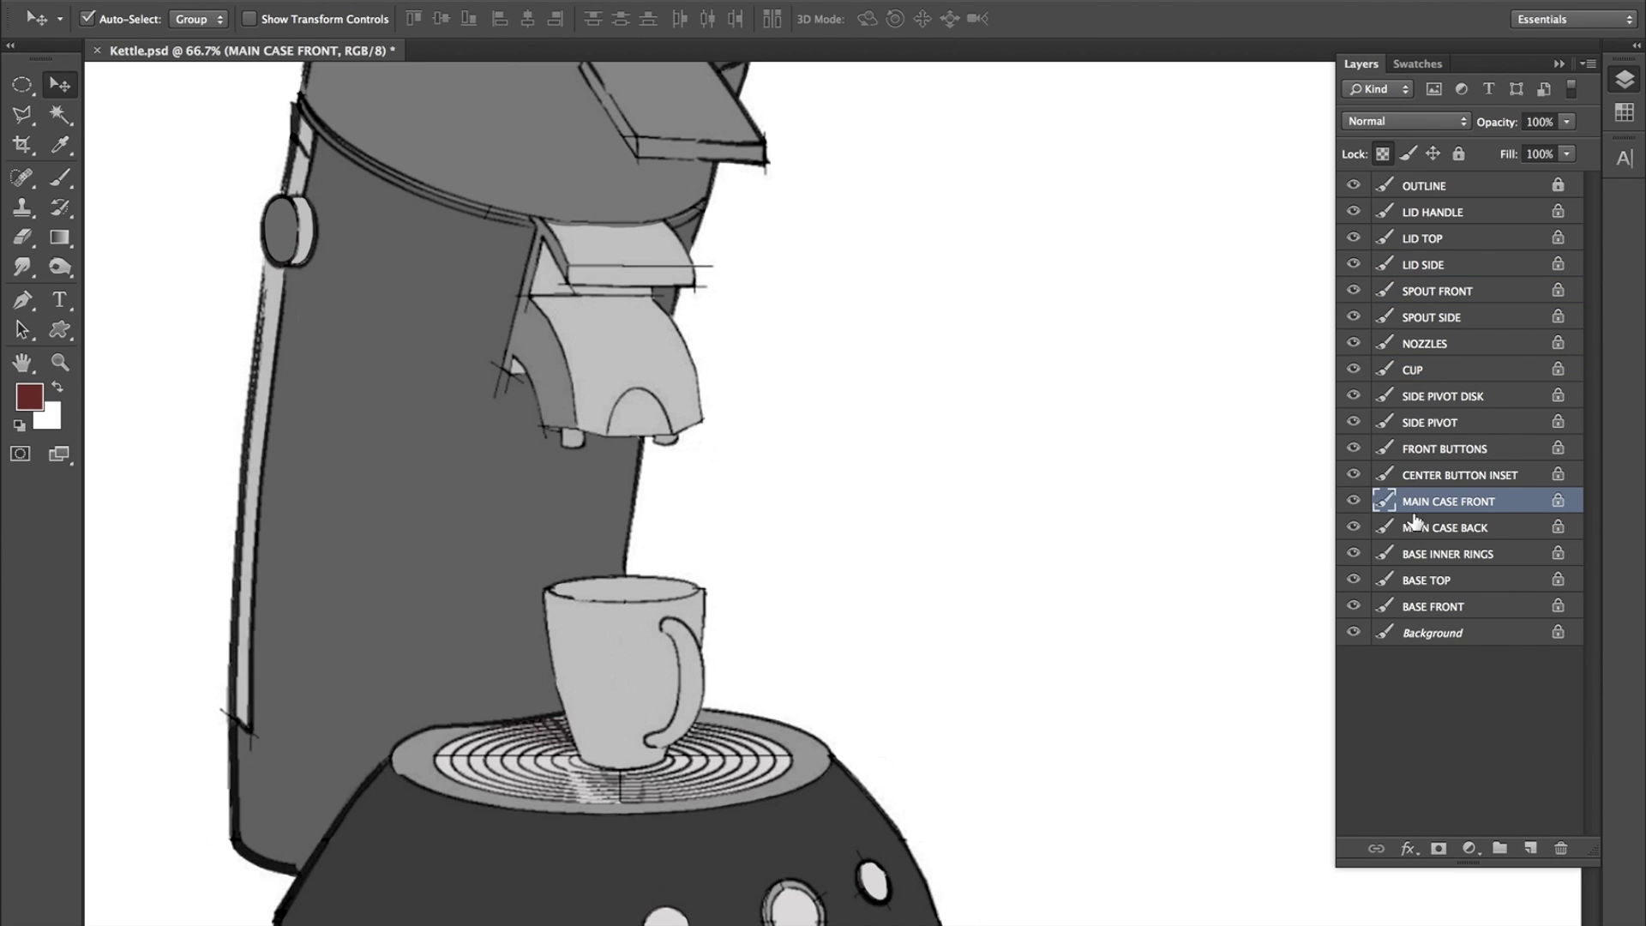
# Set the foreground colour to the dark navy blue 0a104b.
pyautogui.click(30, 396)
pyautogui.moveTo(317, 297); pyautogui.dragTo(251, 324)
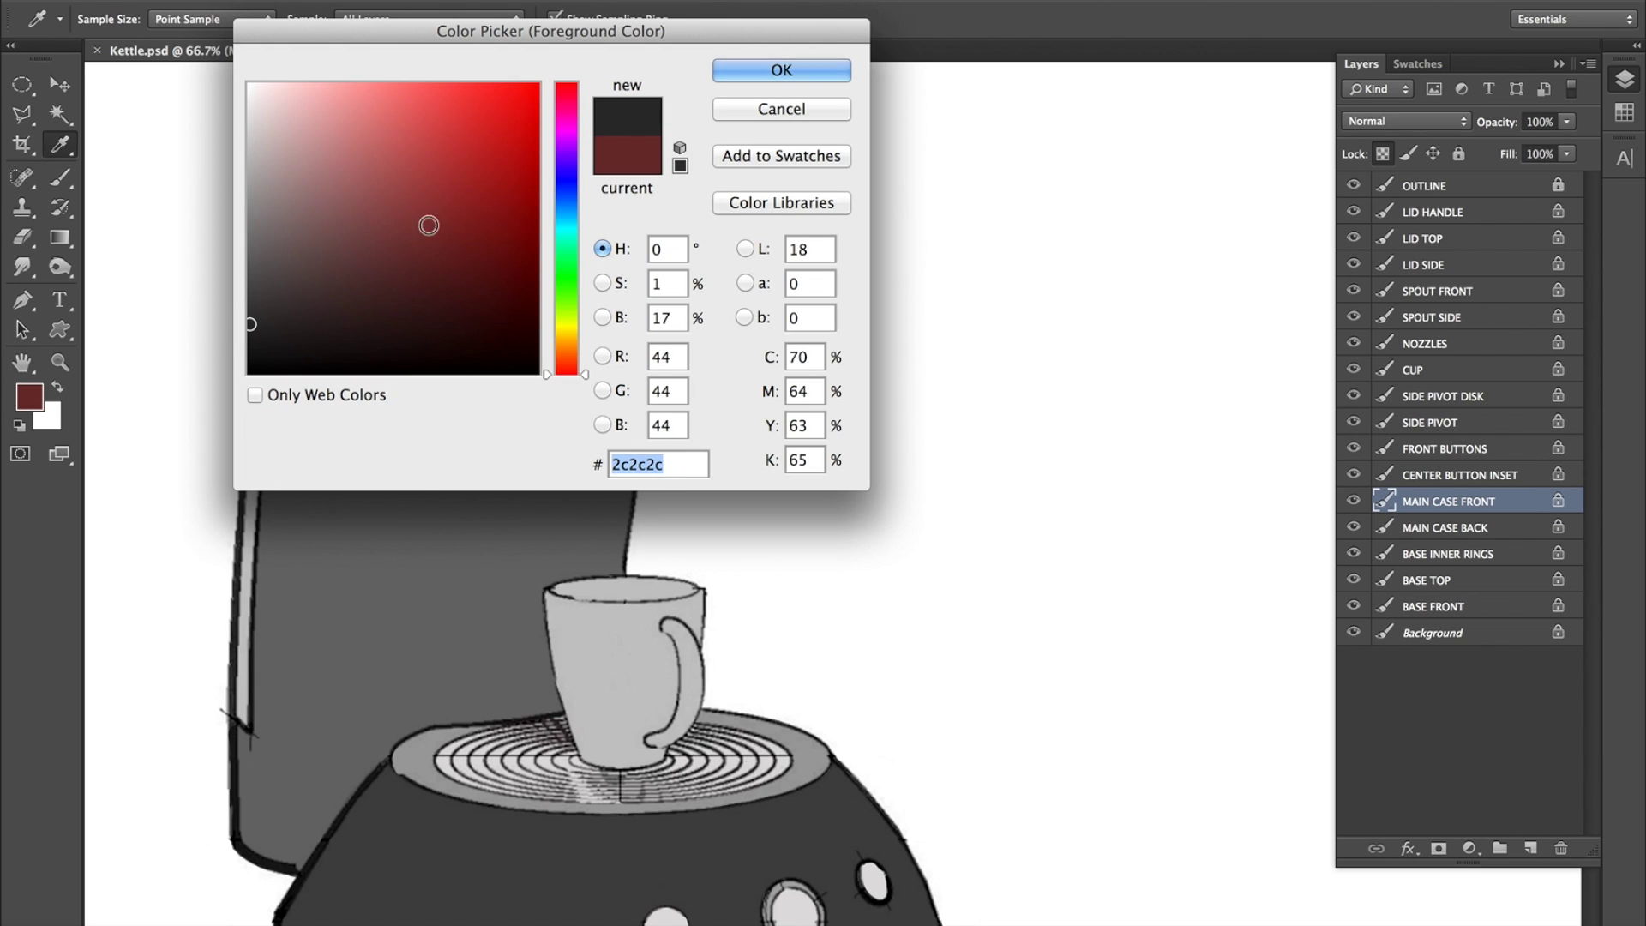
pyautogui.moveTo(567, 178); pyautogui.dragTo(542, 177)
pyautogui.moveTo(481, 279)
pyautogui.mouseDown()
pyautogui.moveTo(507, 272)
pyautogui.moveTo(499, 294)
pyautogui.mouseUp()
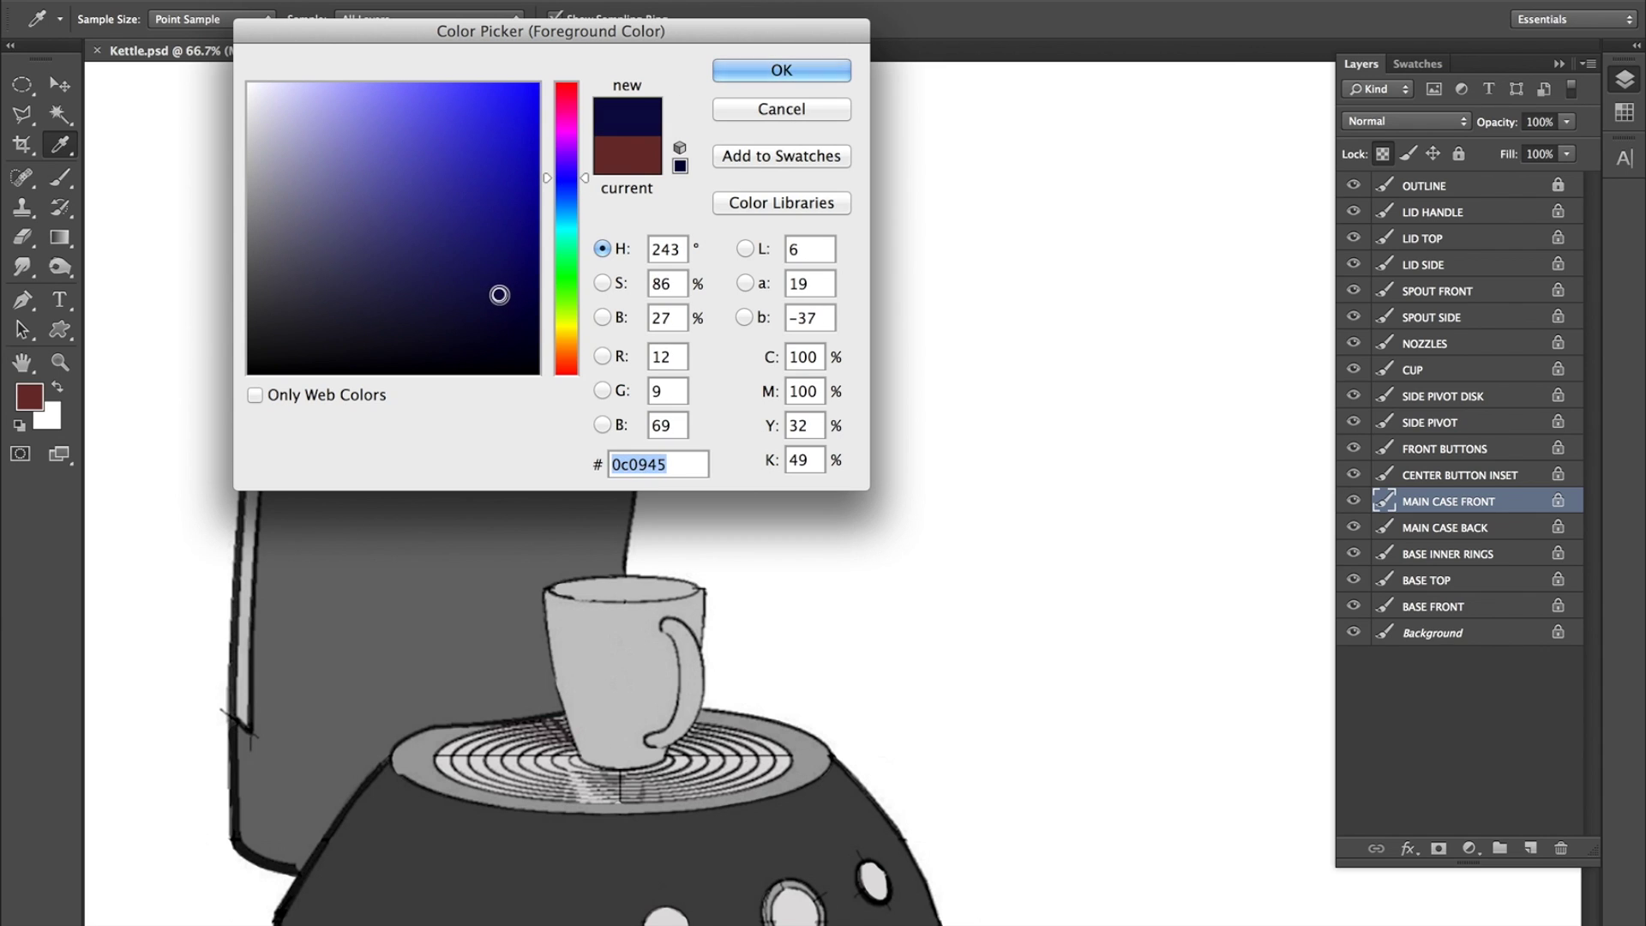
pyautogui.click(585, 185)
pyautogui.click(584, 183)
pyautogui.moveTo(493, 276); pyautogui.dragTo(502, 290)
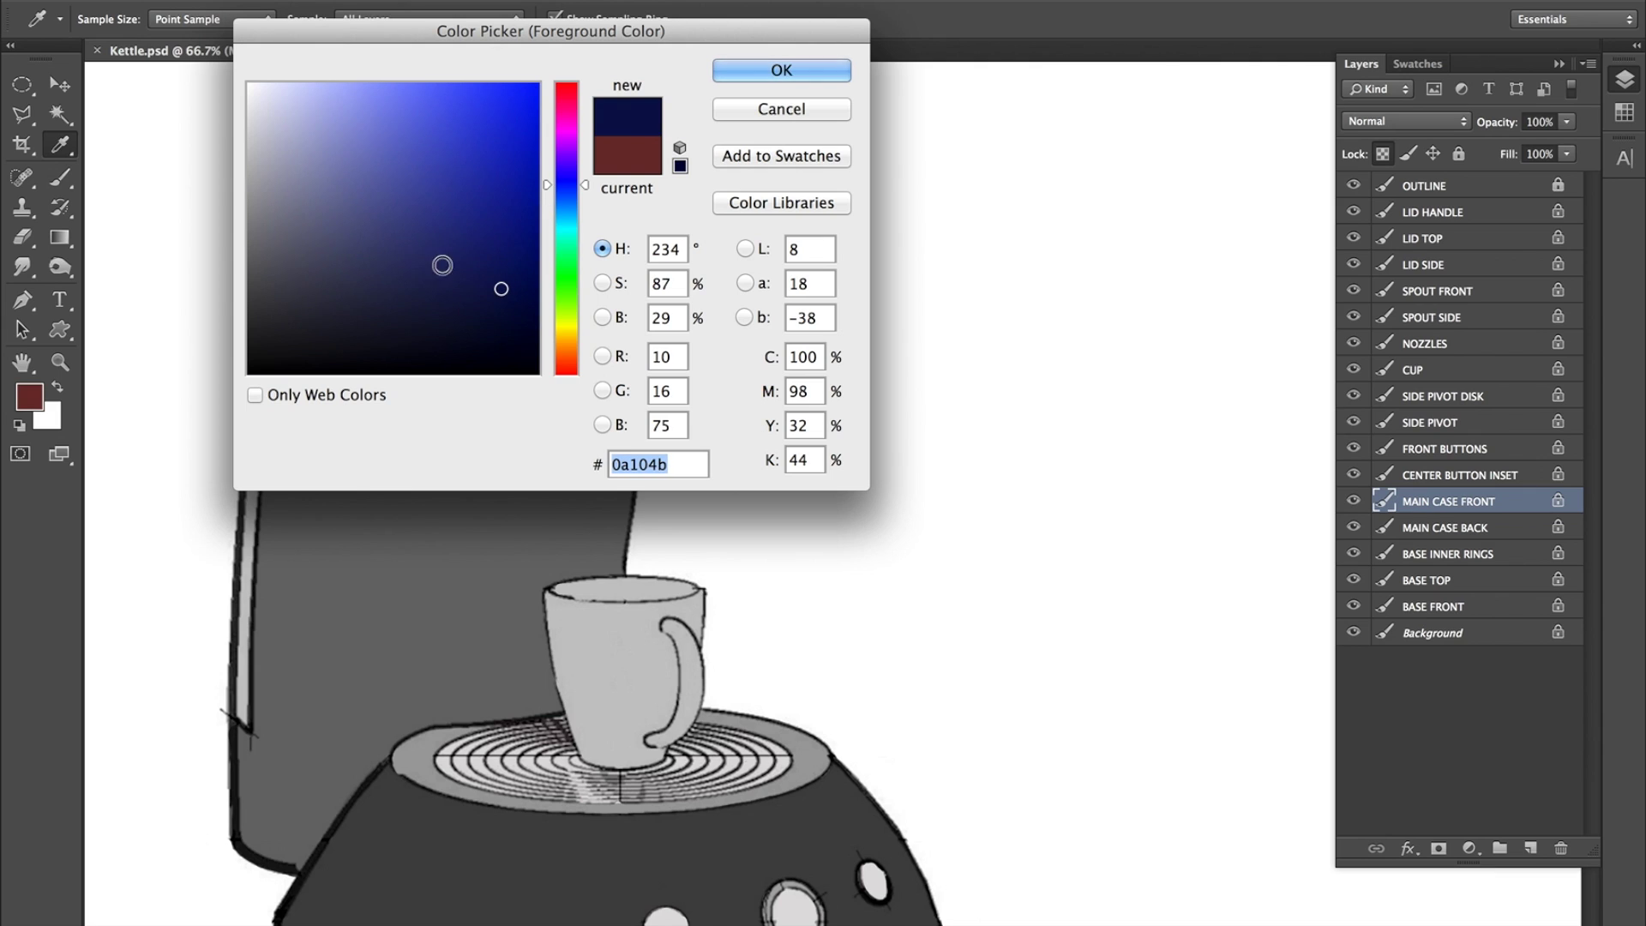
pyautogui.click(759, 69)
pyautogui.press('v')
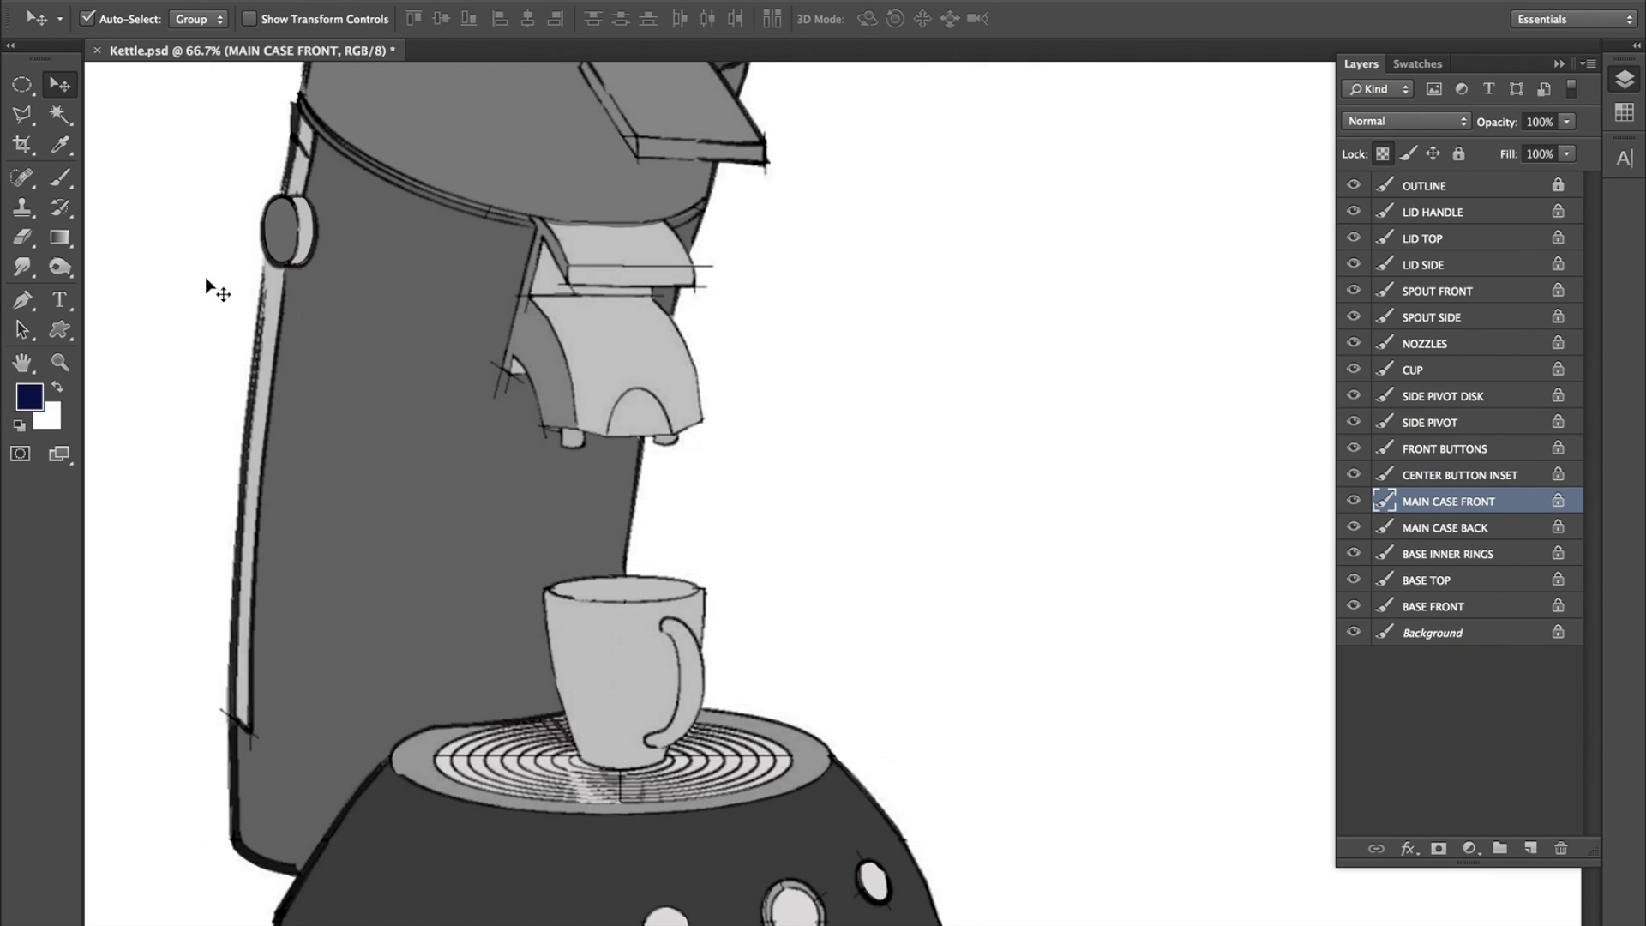
# Paint the whole front of the main case navy on MAIN CASE FRONT with a 600 px Brush.
pyautogui.click(60, 178)
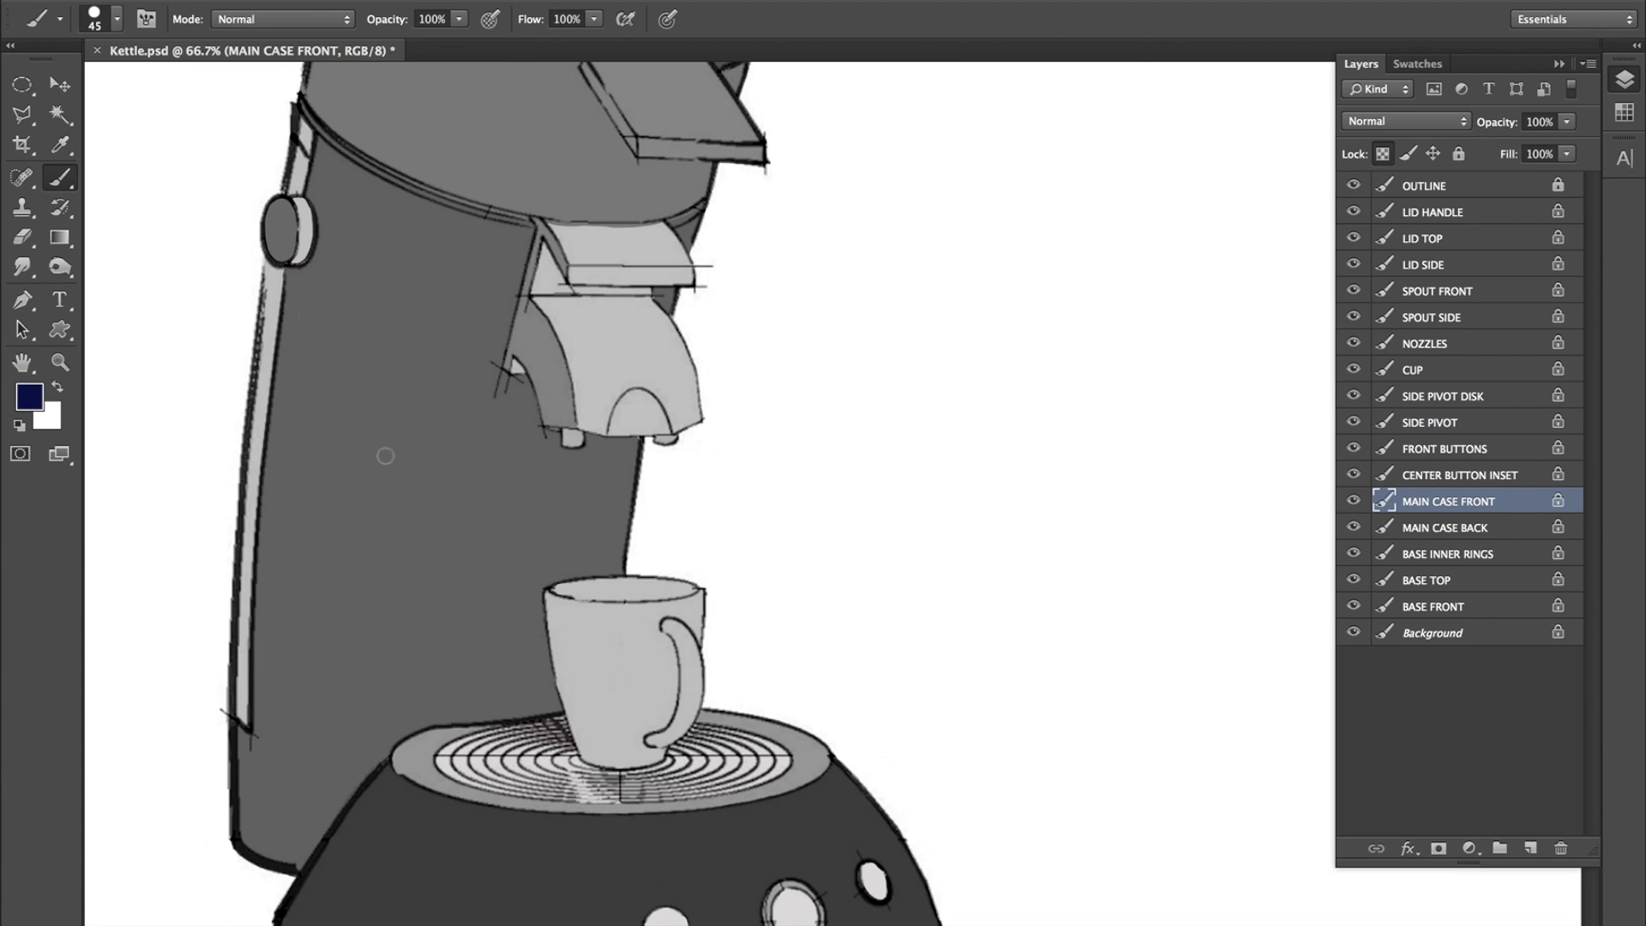
pyautogui.press(']')
pyautogui.press(']')
pyautogui.press(']')
pyautogui.press(']')
pyautogui.press(']')
pyautogui.press(']')
pyautogui.press(']')
pyautogui.press(']')
pyautogui.press(']')
pyautogui.moveTo(380, 264)
pyautogui.mouseDown()
pyautogui.moveTo(286, 214)
pyautogui.moveTo(790, 301)
pyautogui.moveTo(301, 404)
pyautogui.moveTo(460, 661)
pyautogui.moveTo(588, 664)
pyautogui.mouseUp()
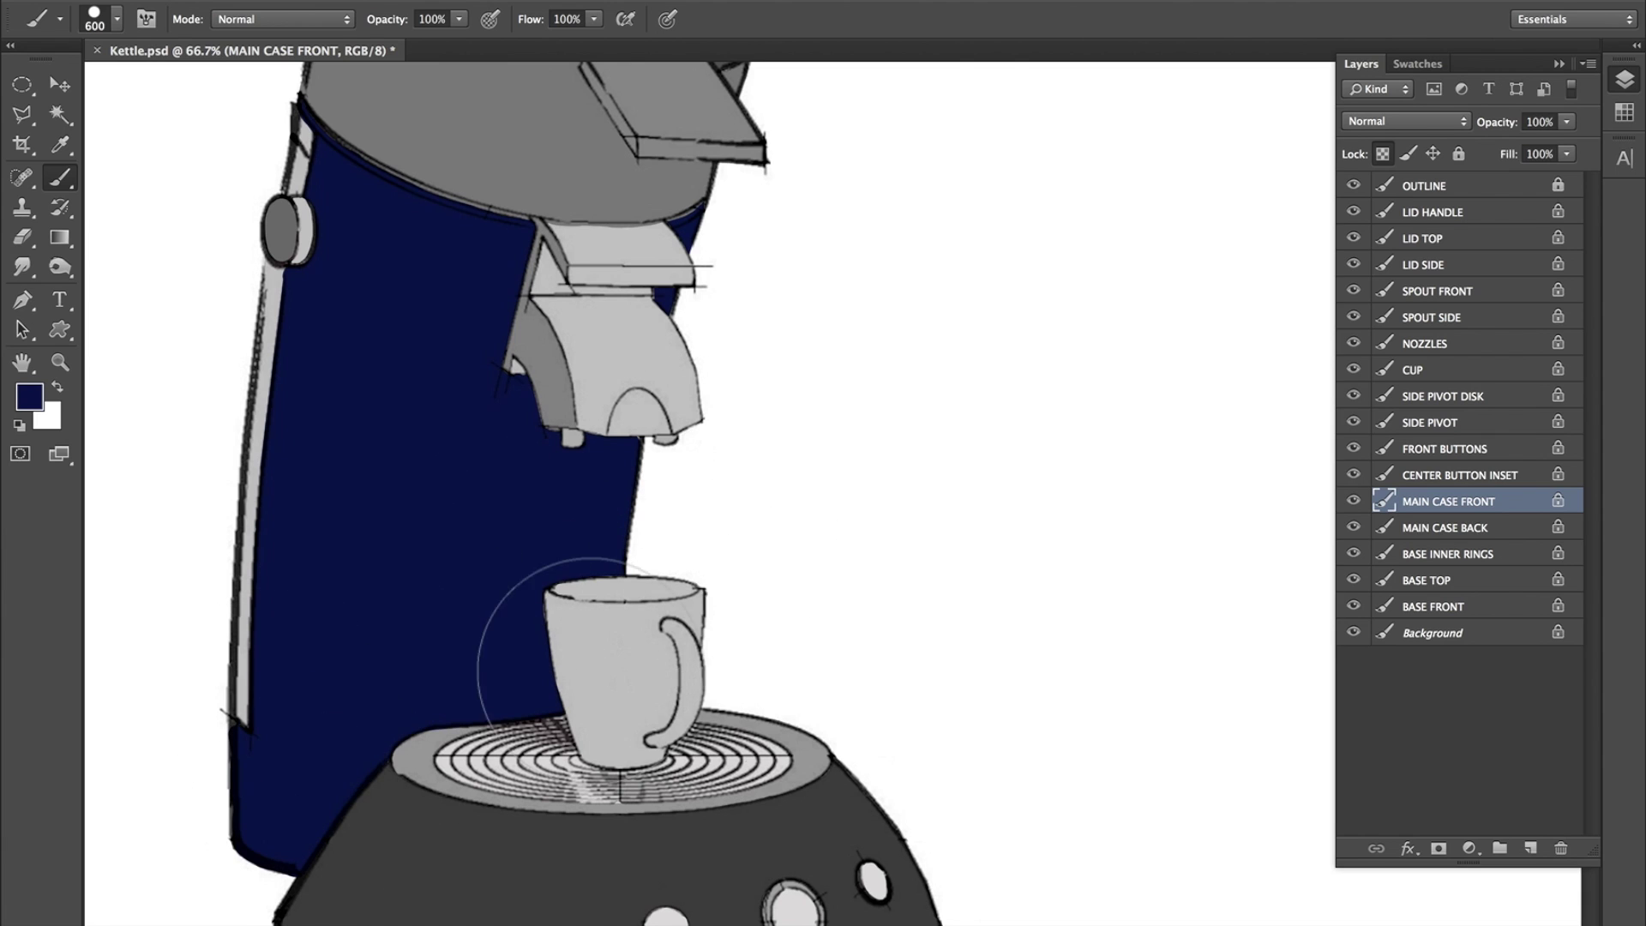
# Select the LID SIDE layer from the canvas and paint the side of the lid navy with the Brush.
pyautogui.moveTo(929, 336); pyautogui.dragTo(1029, 595)
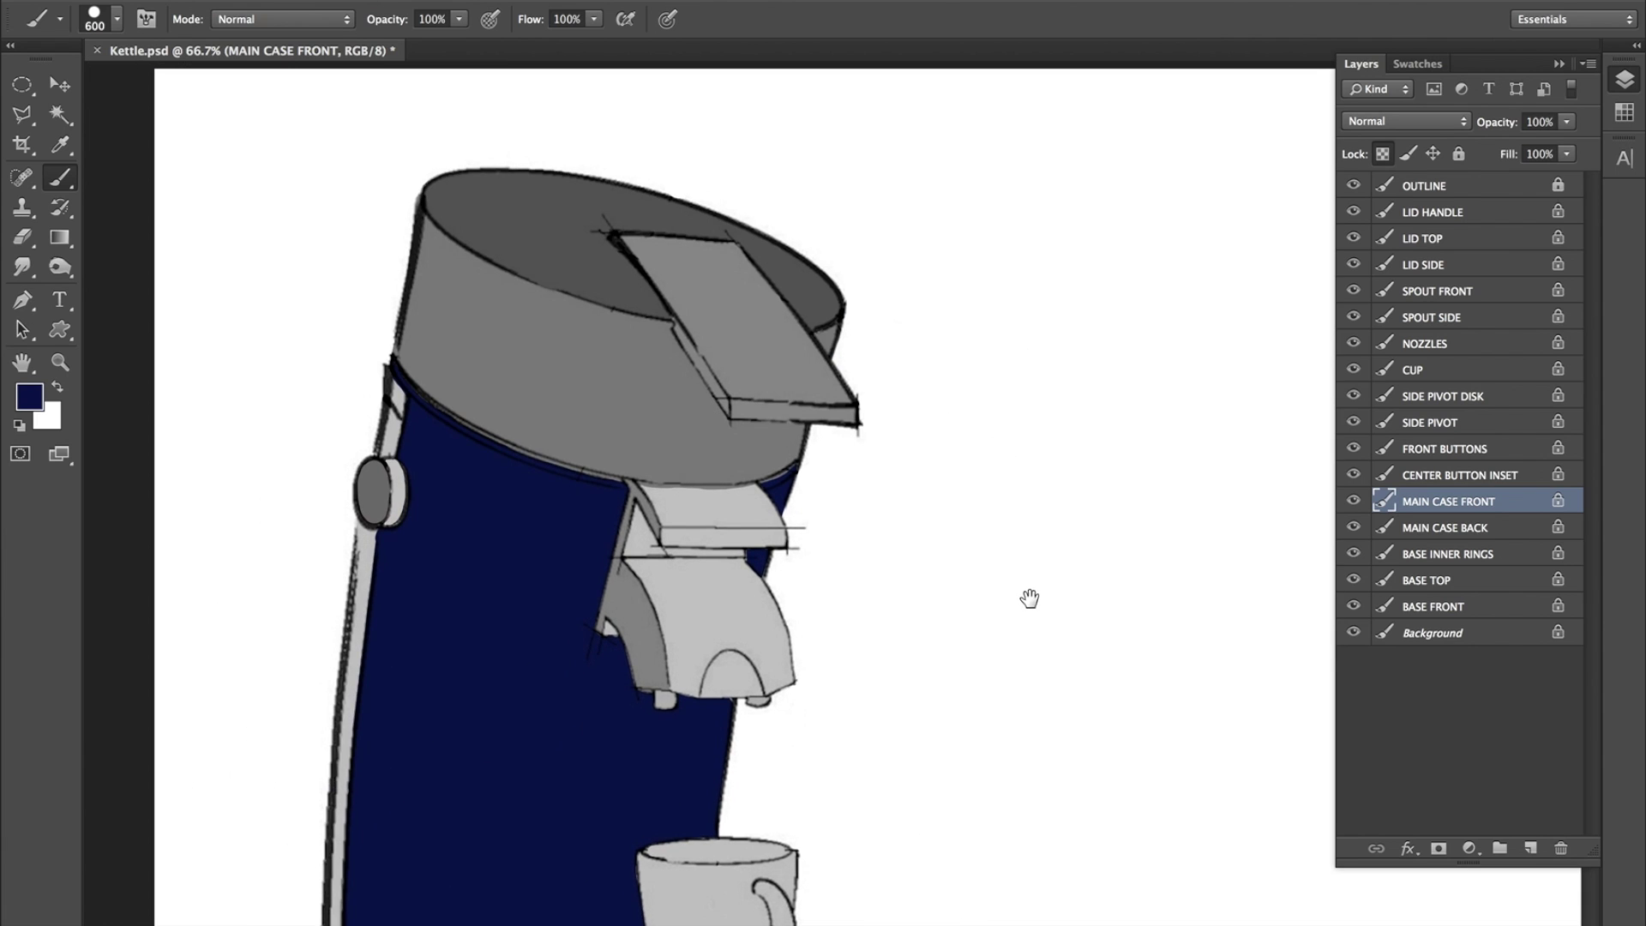
pyautogui.press('v')
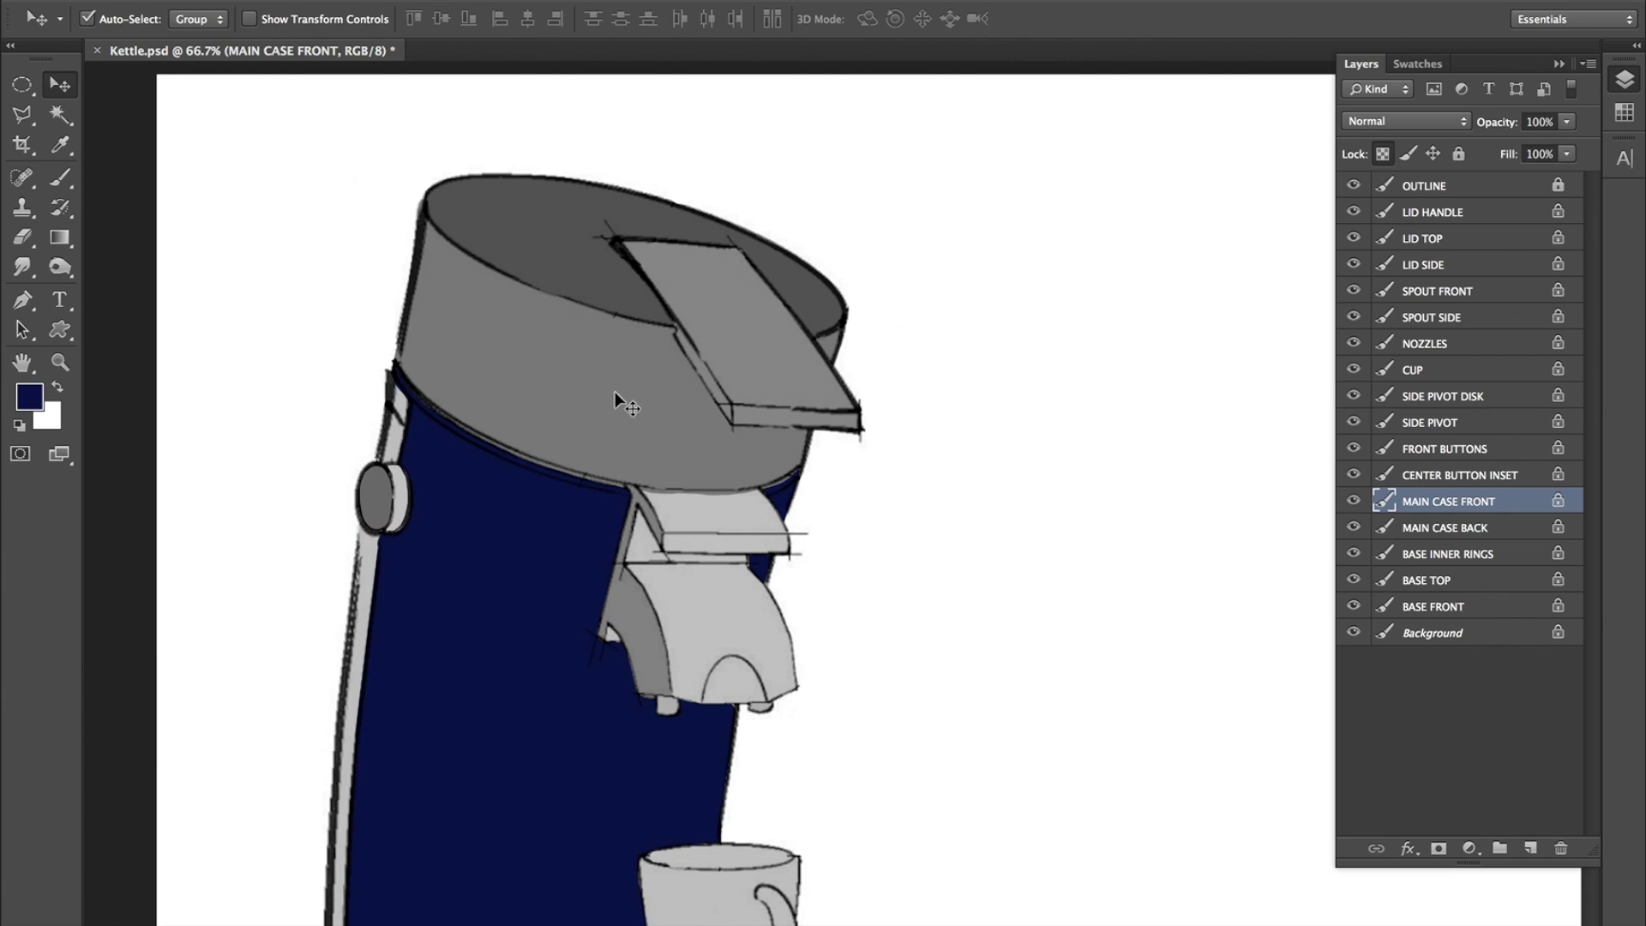
pyautogui.click(555, 366)
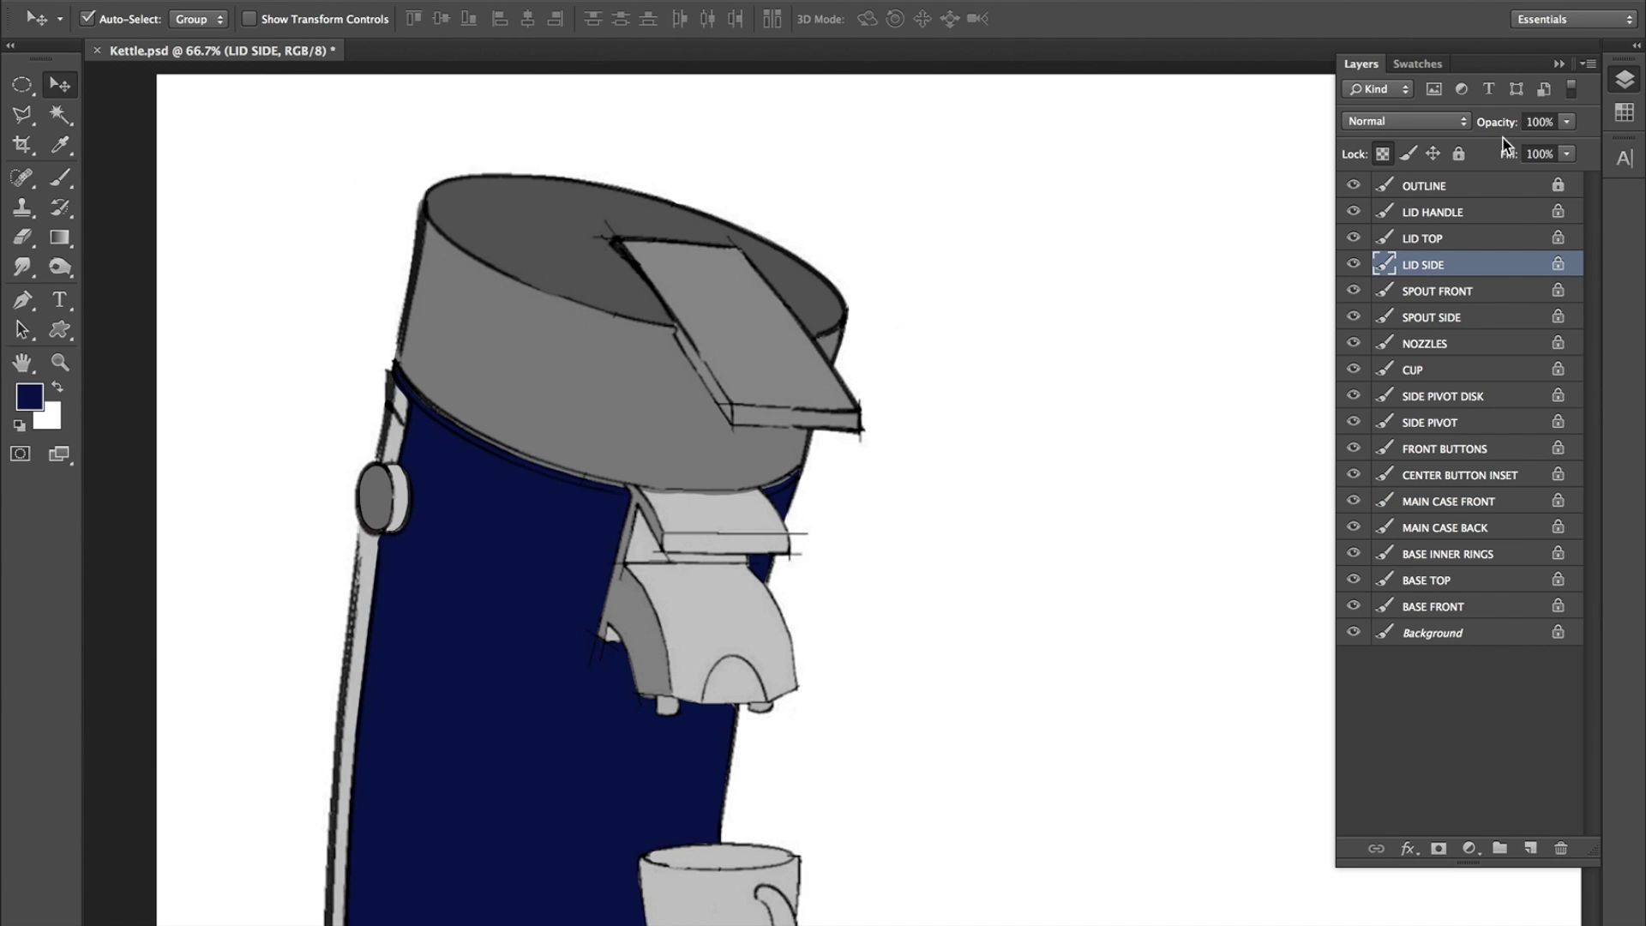
pyautogui.press('b')
pyautogui.moveTo(385, 283)
pyautogui.mouseDown()
pyautogui.moveTo(459, 265)
pyautogui.moveTo(672, 470)
pyautogui.moveTo(854, 346)
pyautogui.mouseUp()
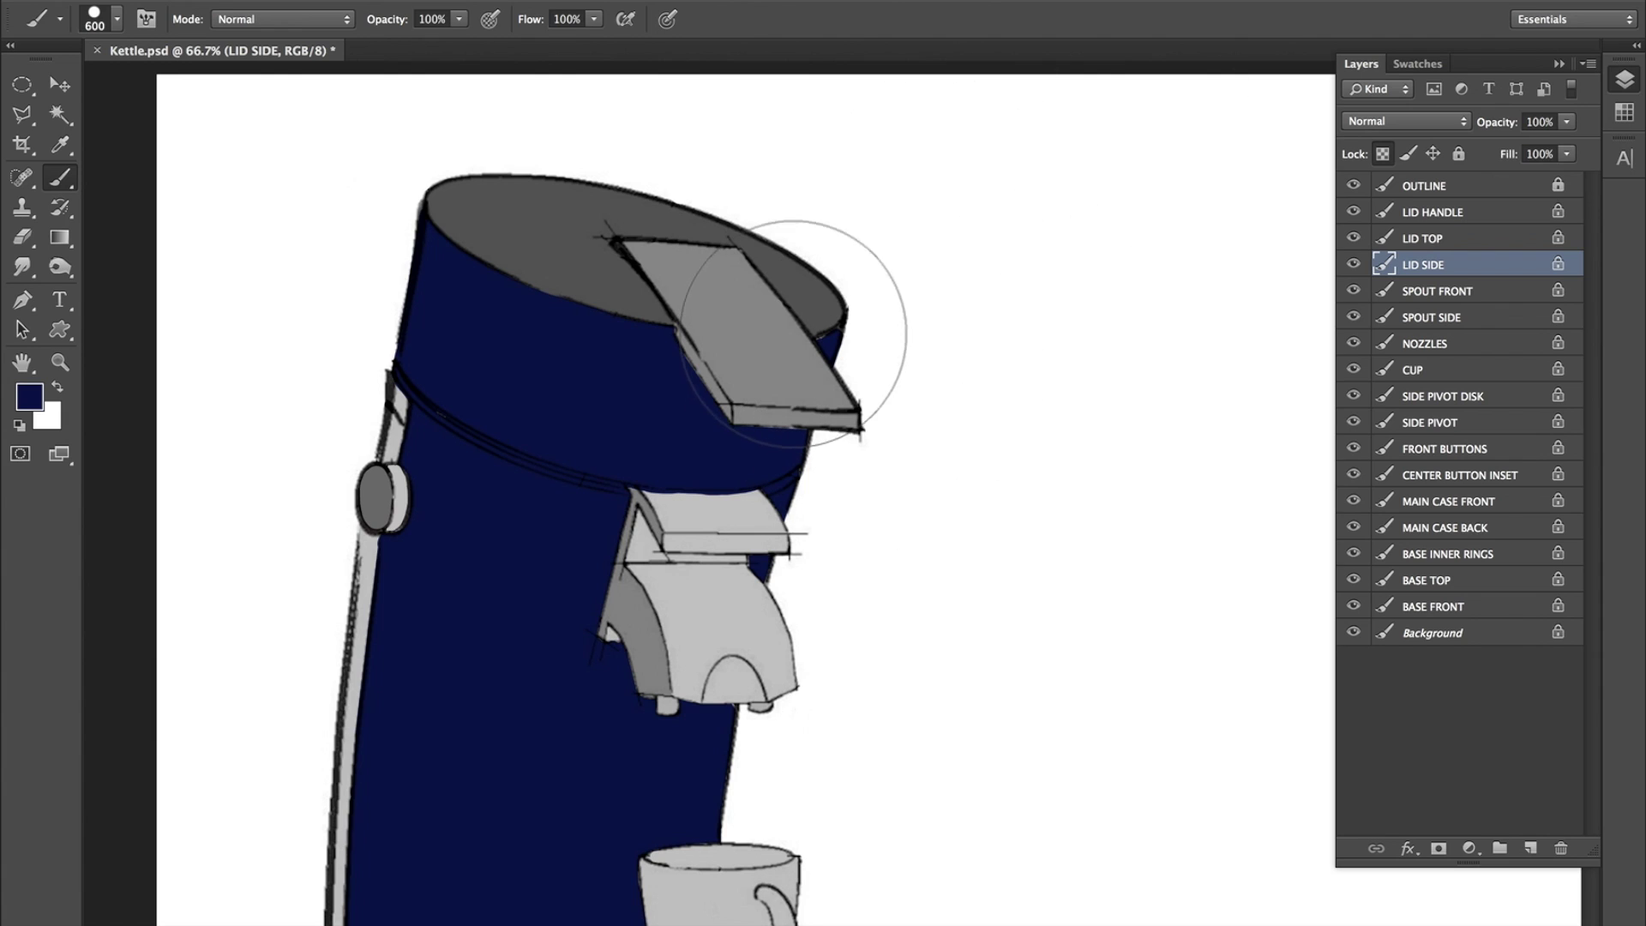
# Select the LID TOP layer from the canvas and paint the lid's top surface navy with the Brush.
pyautogui.press('v')
pyautogui.click(540, 234)
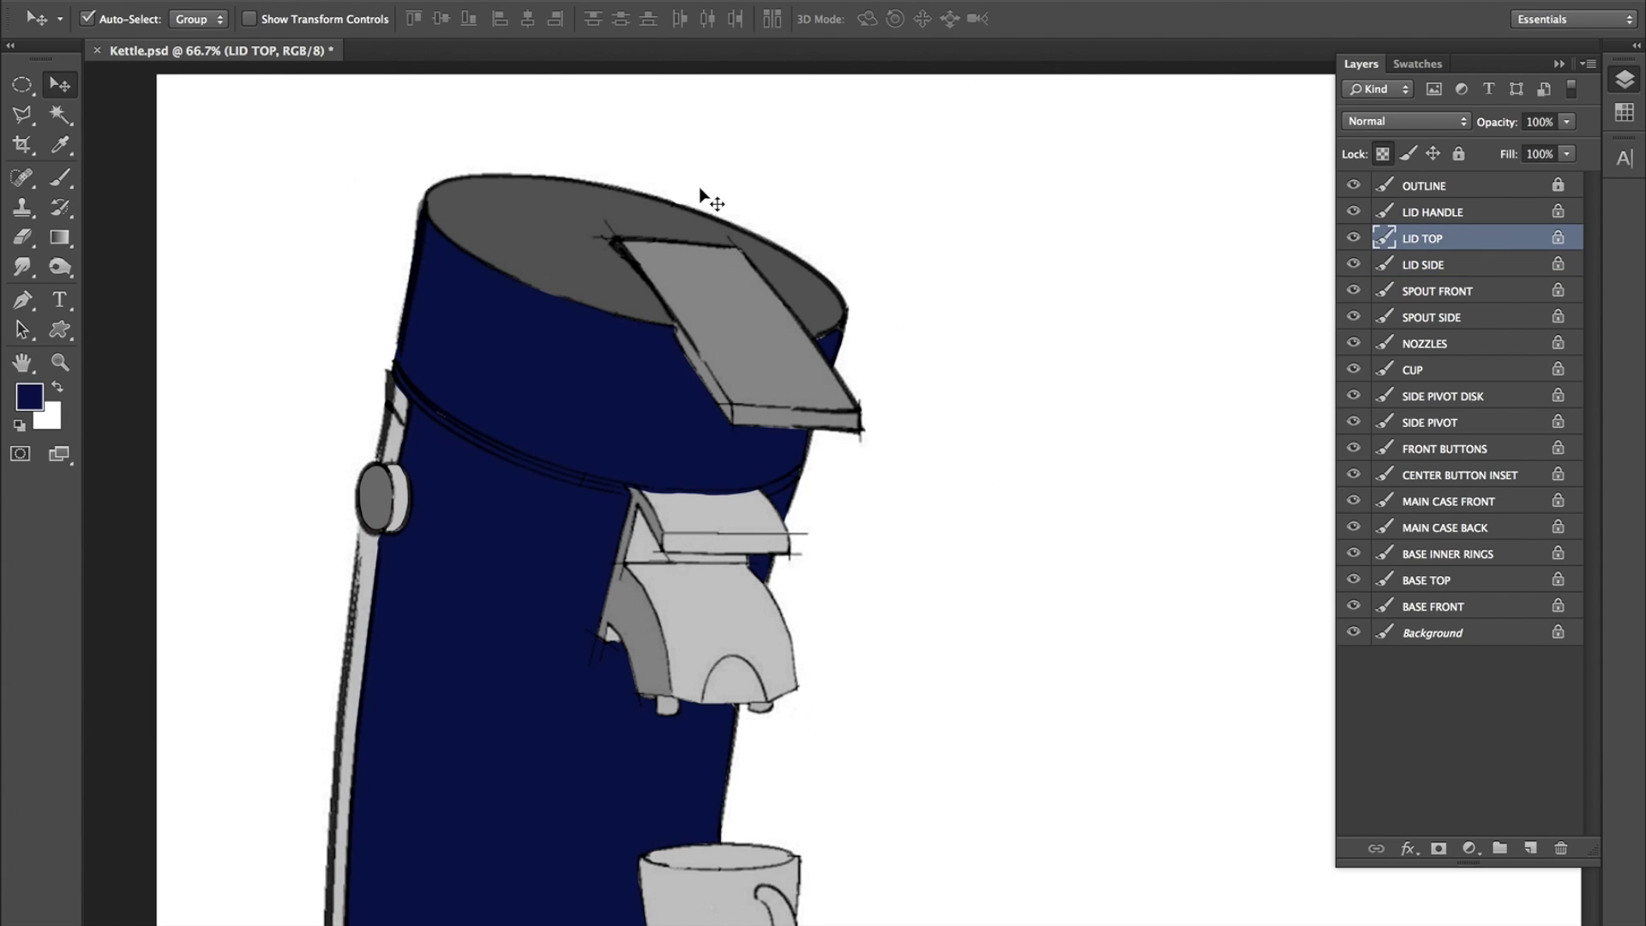
pyautogui.press('b')
pyautogui.moveTo(551, 183); pyautogui.dragTo(845, 257)
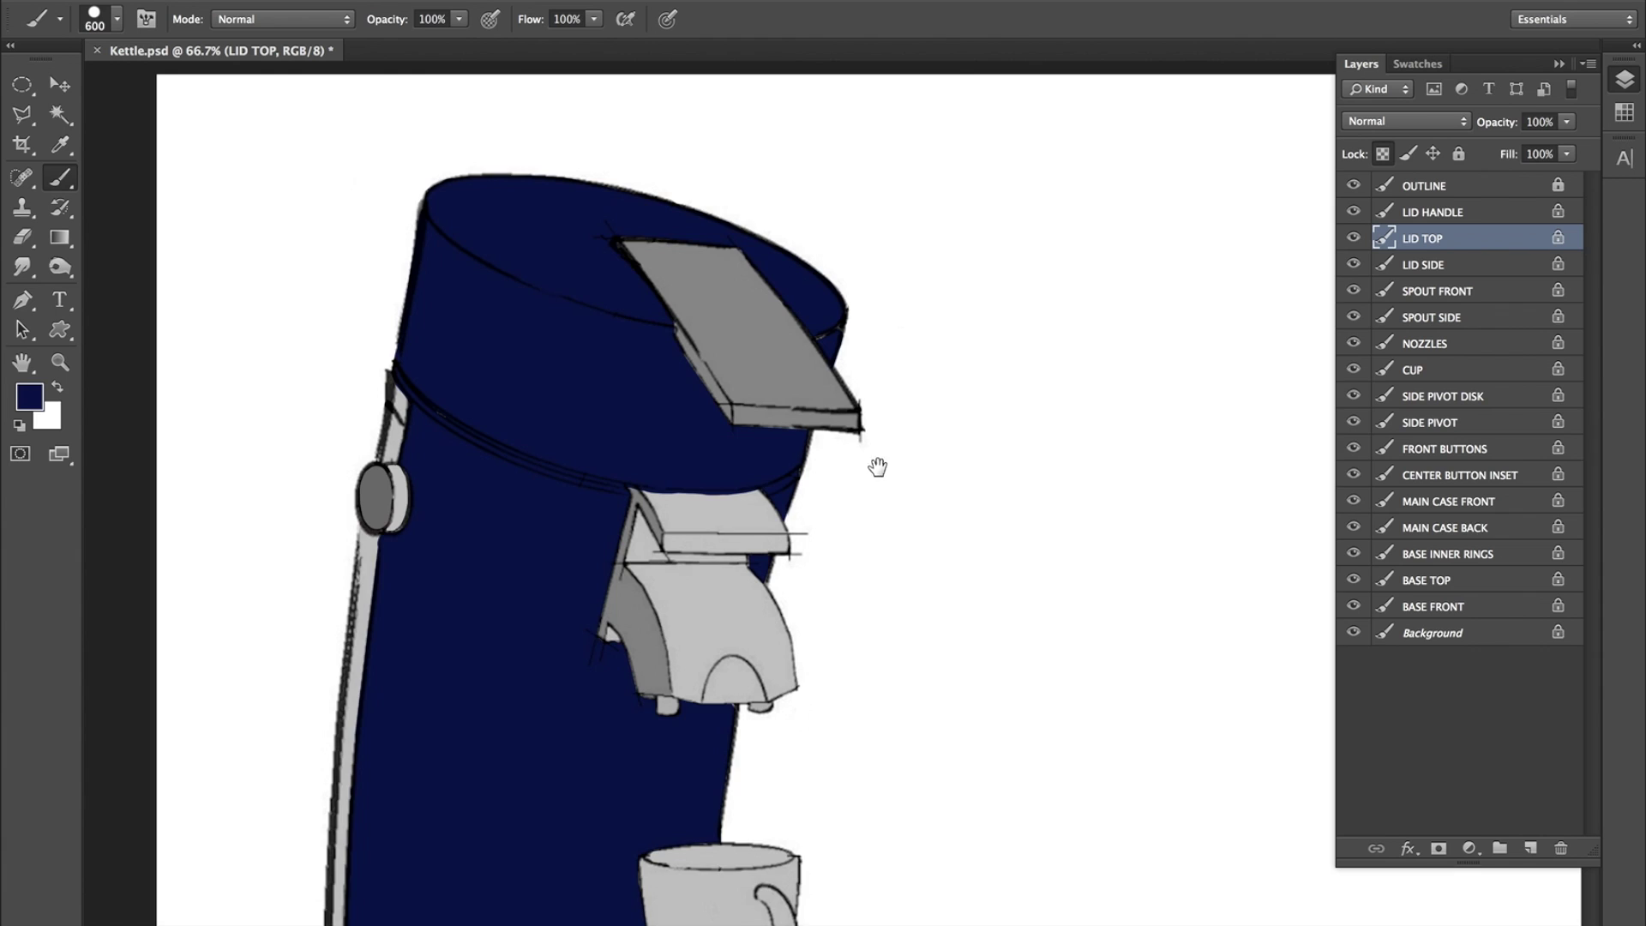
# Make MAIN CASE FRONT the active layer and load its painted shape as a selection.
pyautogui.scroll(-5, 1106, 287)
pyautogui.hscroll(-3, 1105, 287)
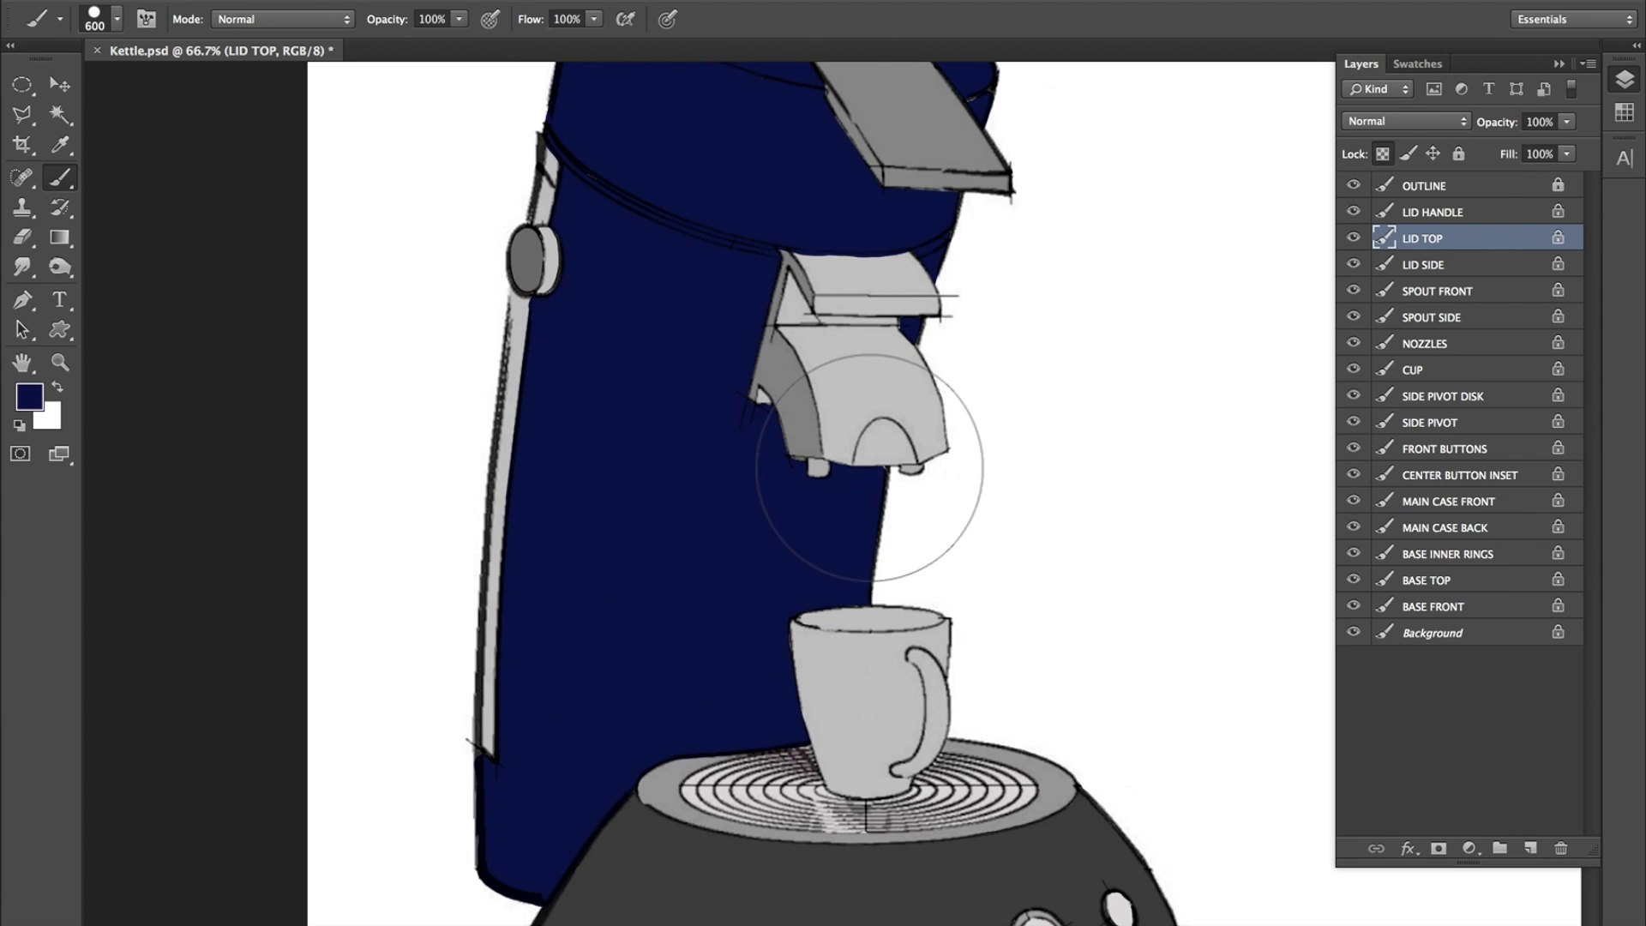
pyautogui.press('v')
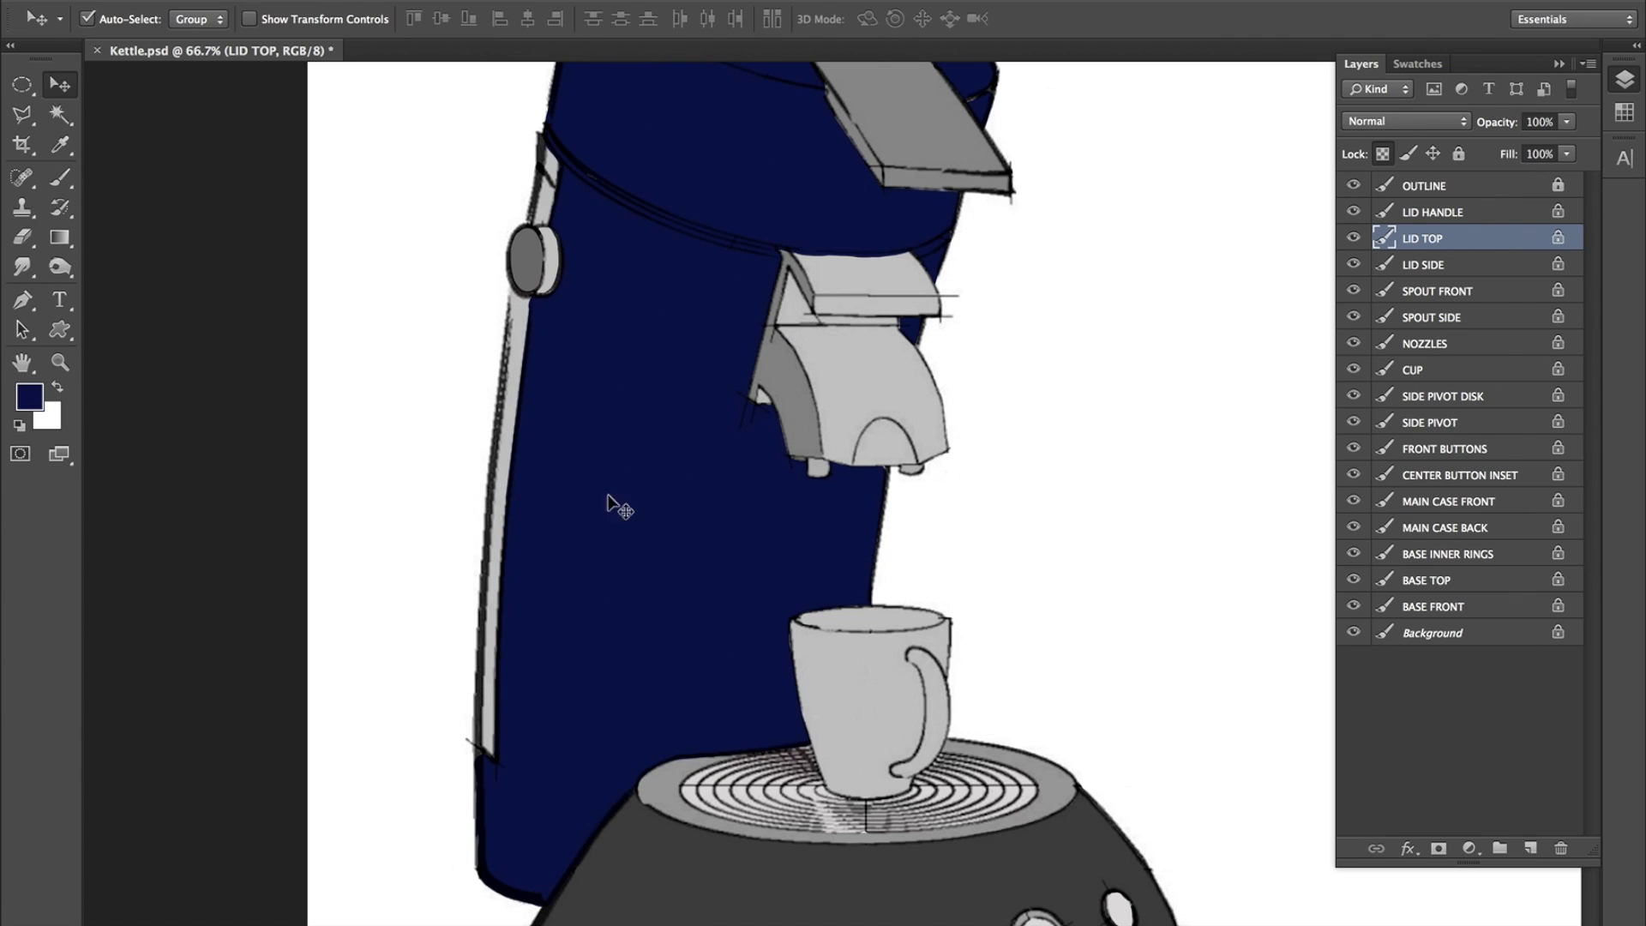
pyautogui.click(619, 487)
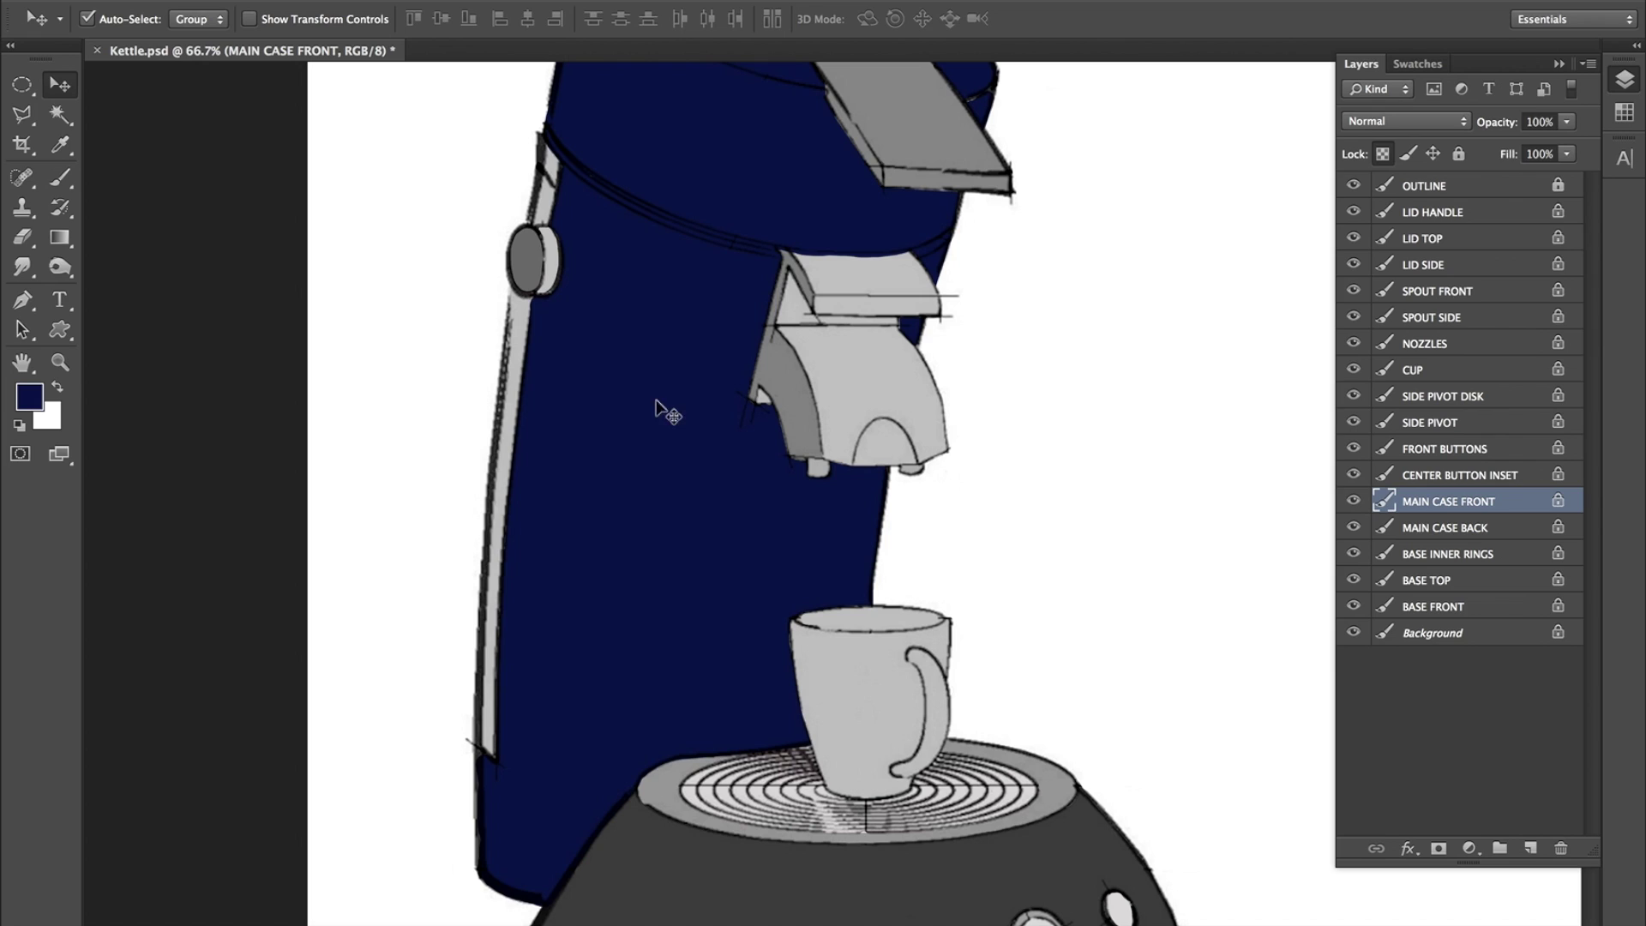
pyautogui.keyDown('ctrl'); pyautogui.click(1385, 504); pyautogui.keyUp('ctrl')
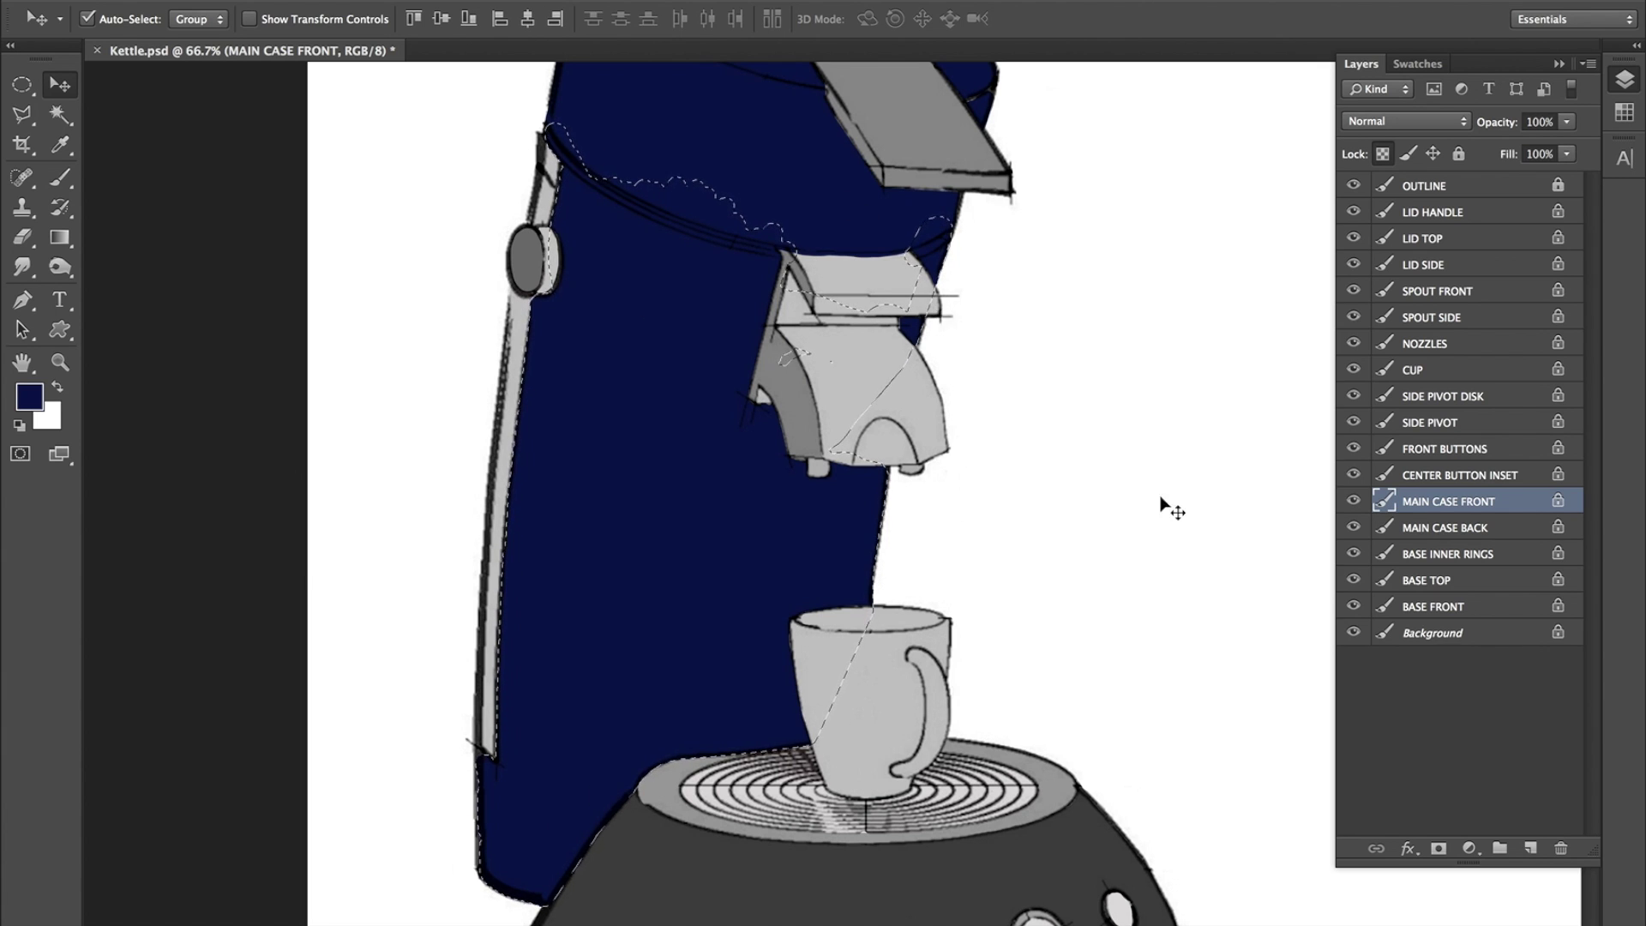
# Add a layer named CASE HIGHLIGHT above MAIN CASE FRONT, then hide and show MAIN CASE FRONT to check the layers.
pyautogui.click(1530, 847)
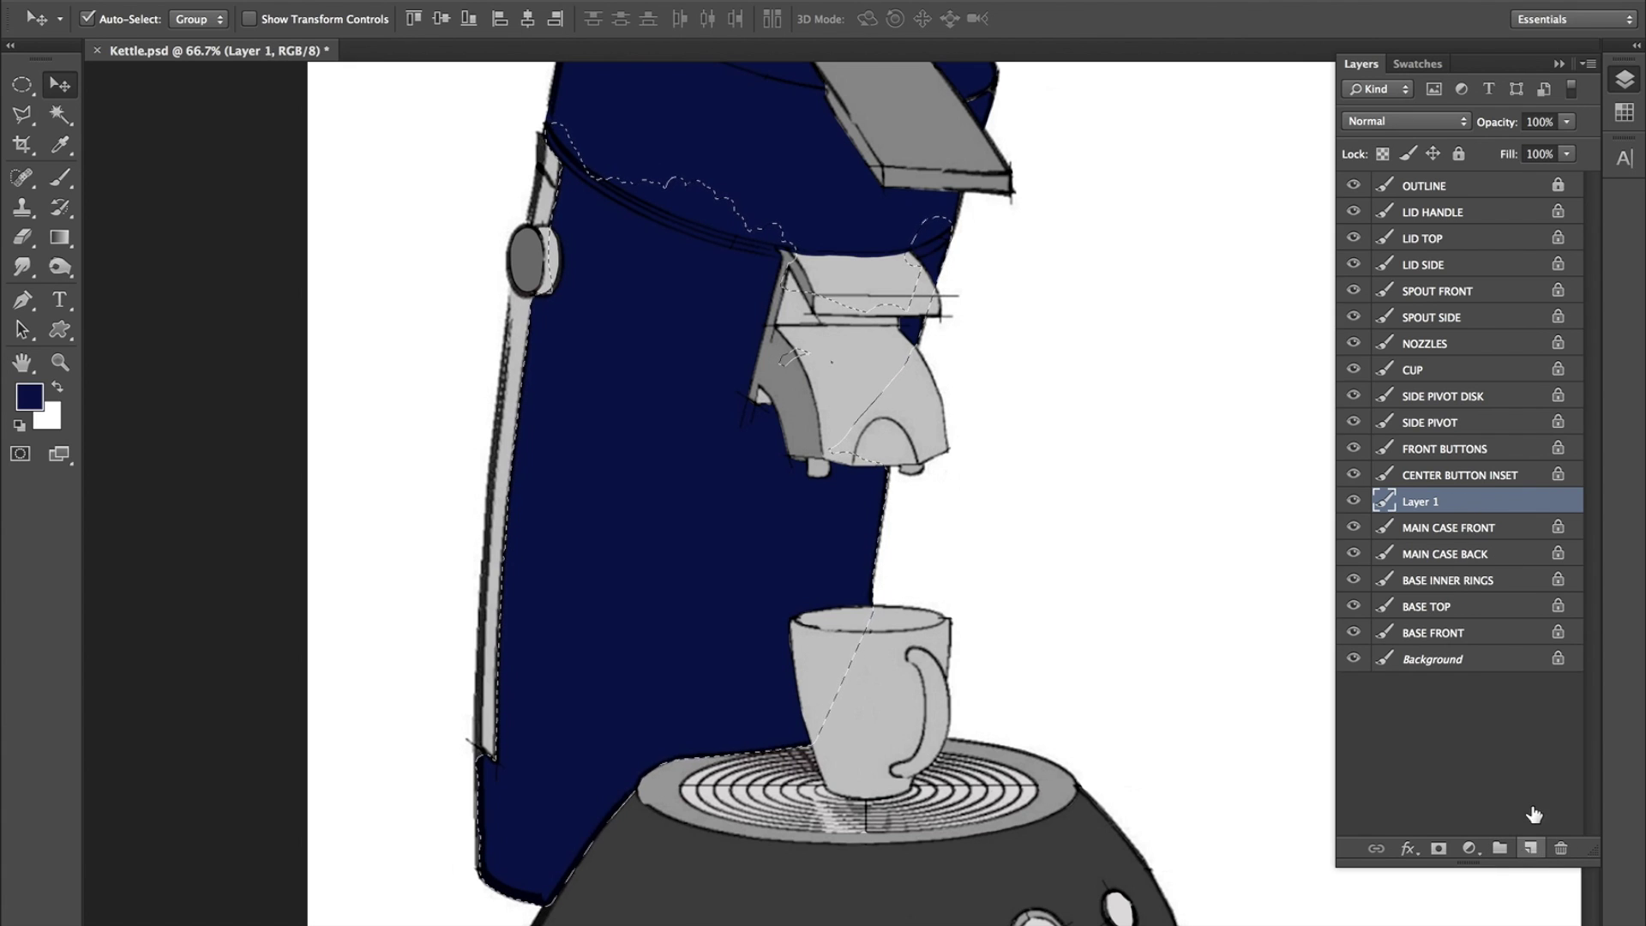
pyautogui.doubleClick(1420, 502)
pyautogui.write('CAS')
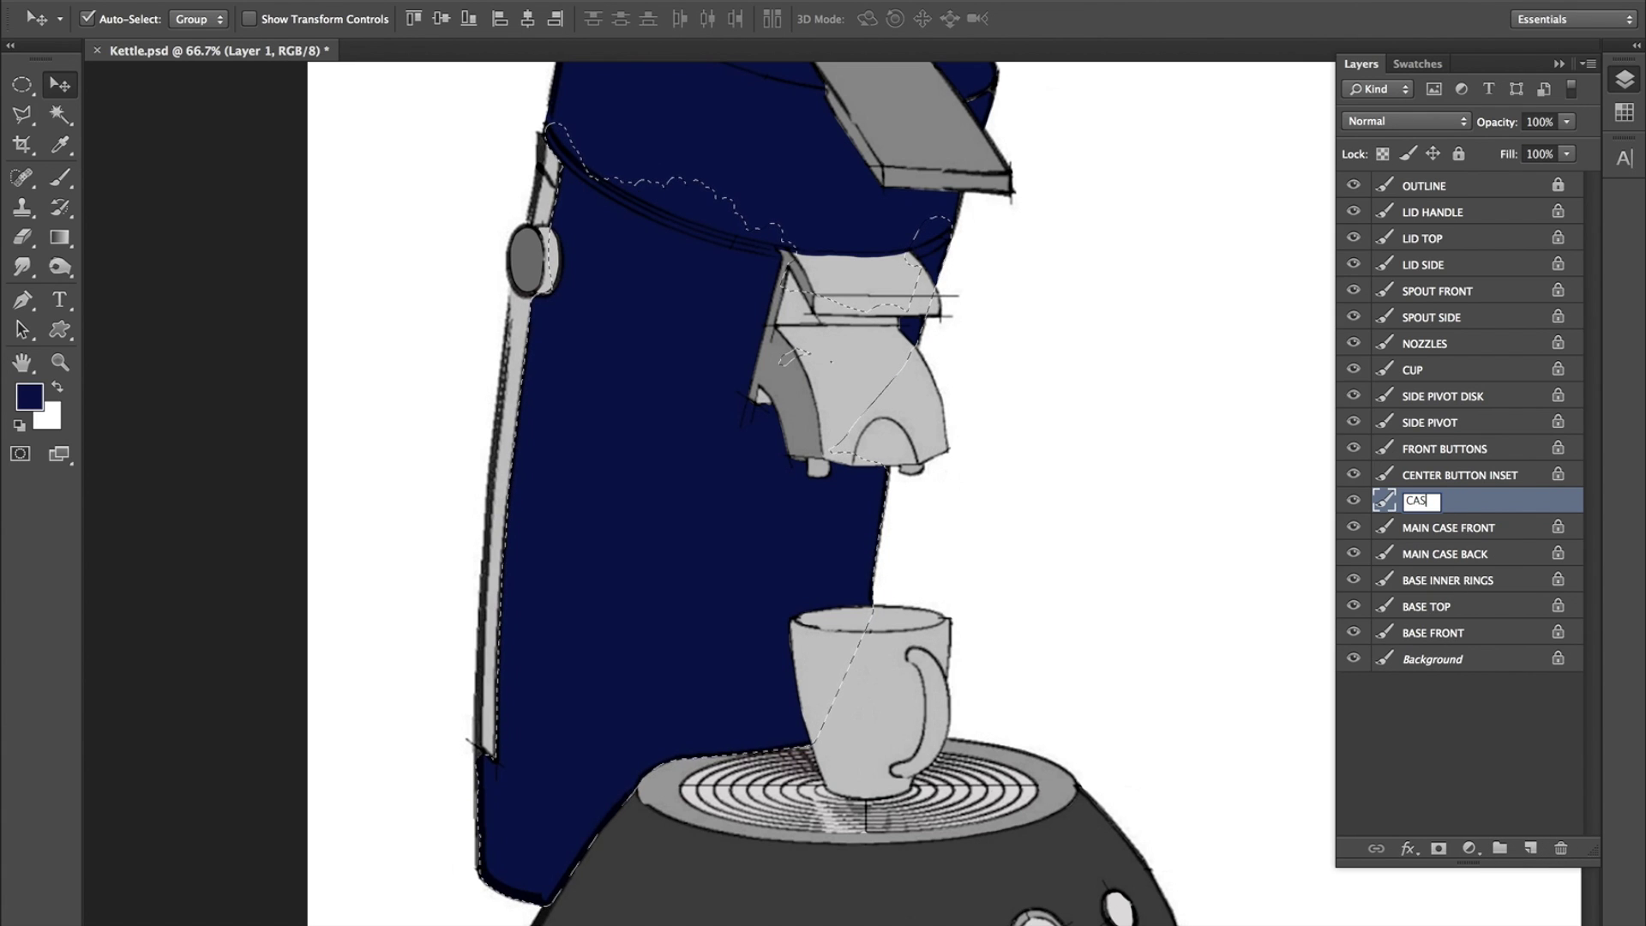
pyautogui.write('E HIGHLIGHT')
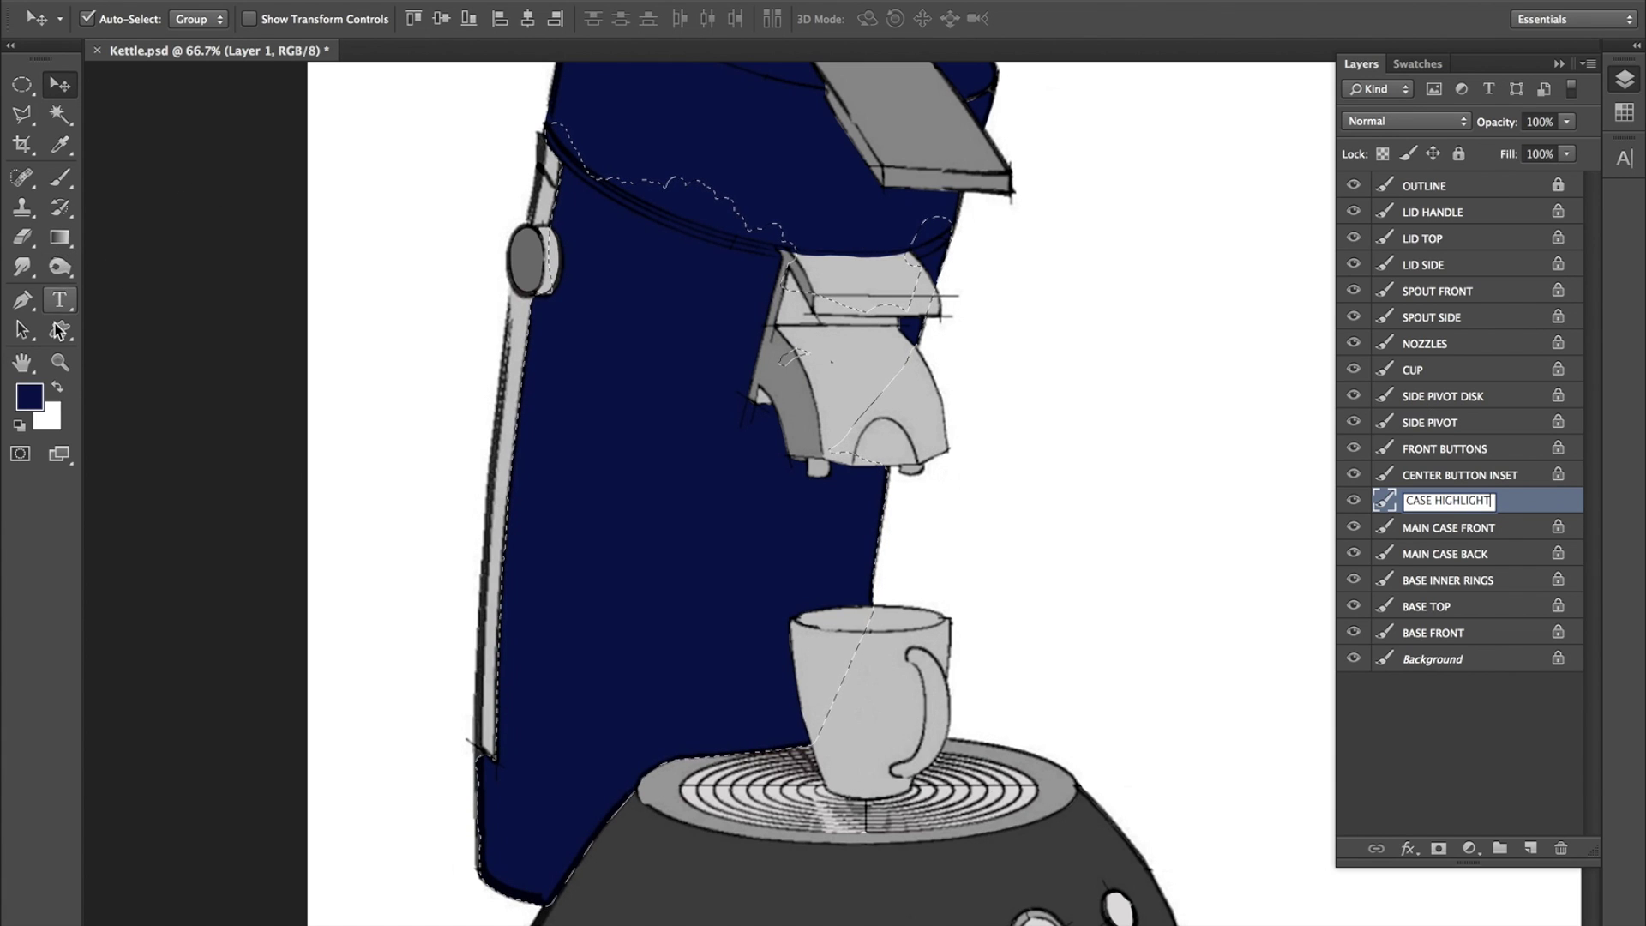
pyautogui.press('Return')
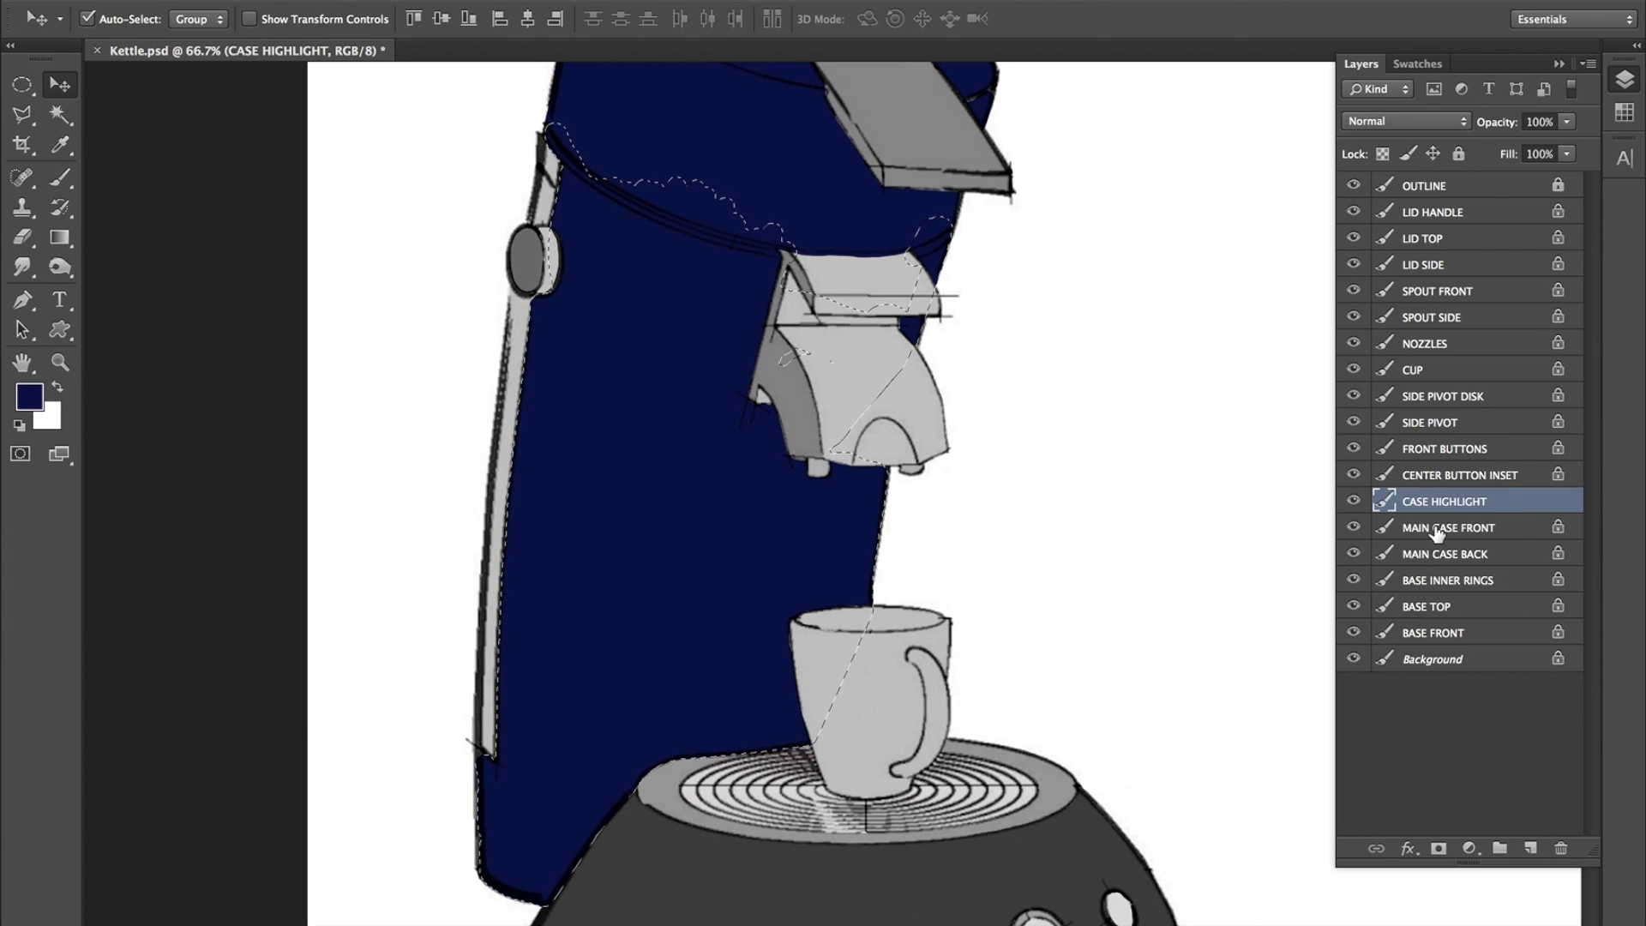
pyautogui.click(1352, 527)
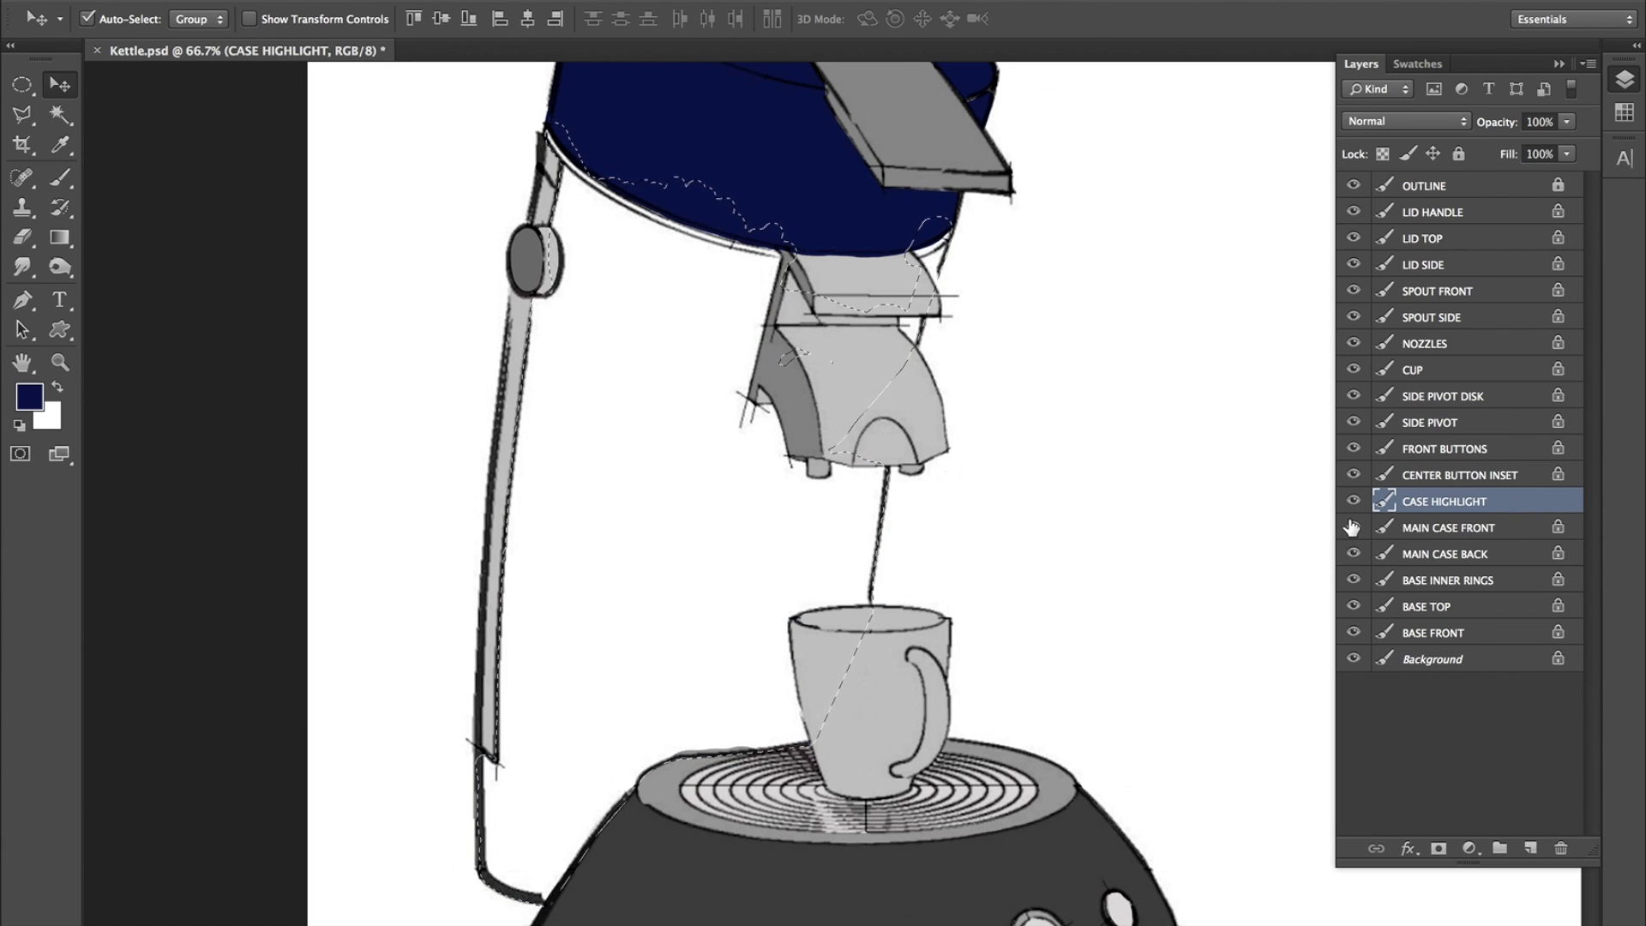
pyautogui.click(1352, 526)
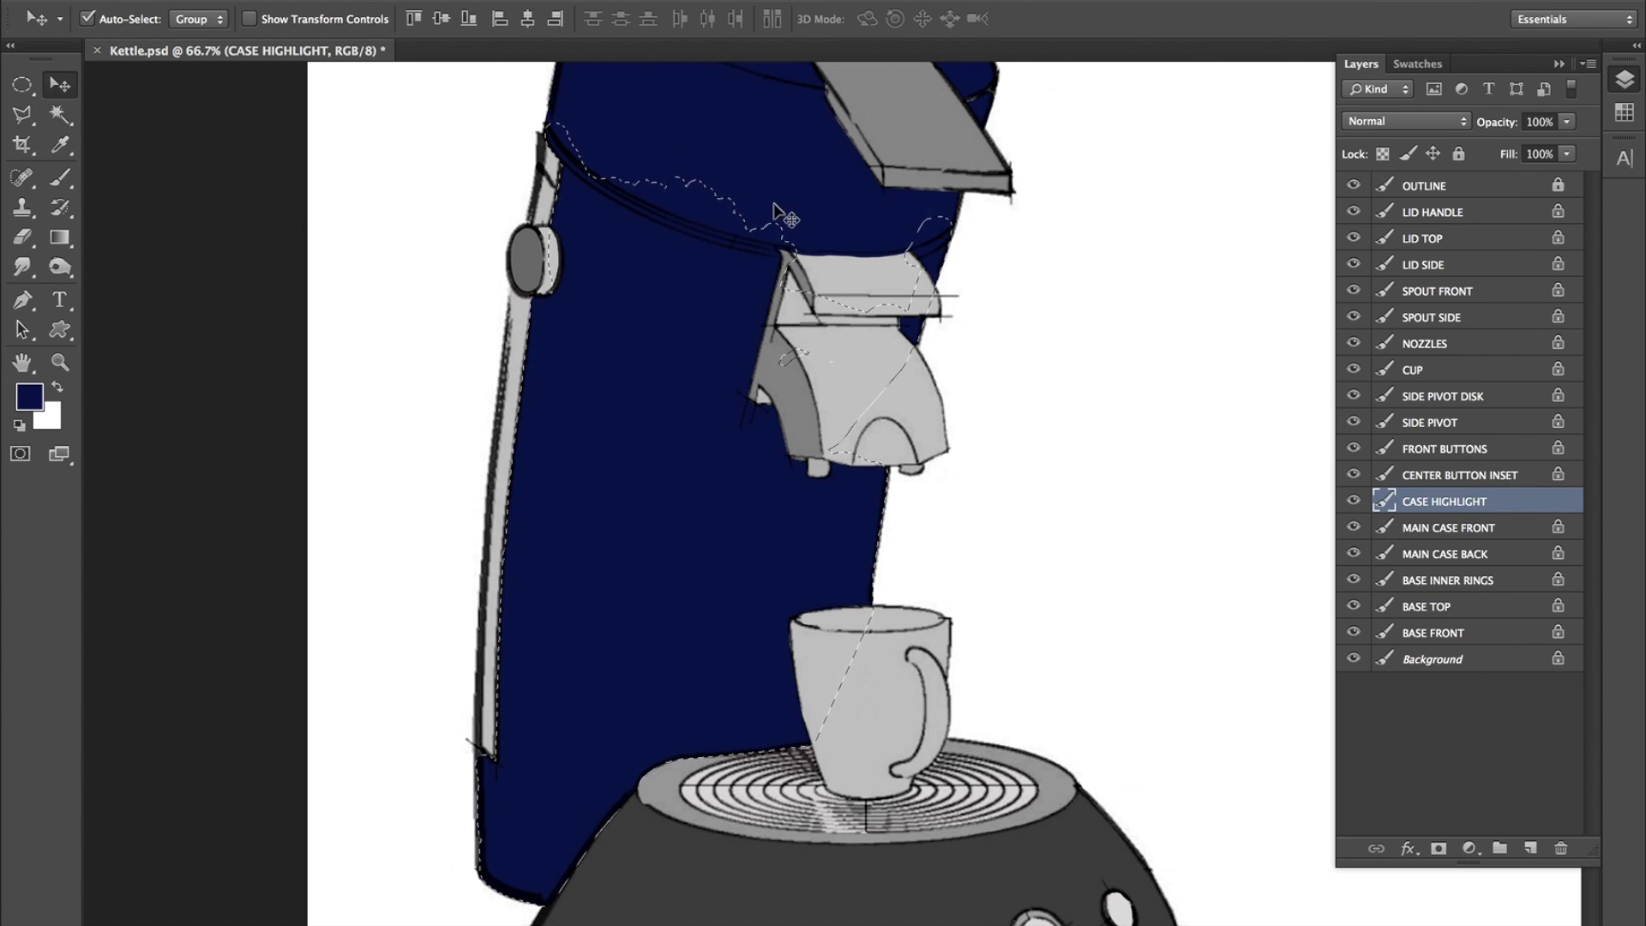
# Set up the Gradient tool with white as the foreground colour and the Foreground to Transparent preset.
pyautogui.click(59, 238)
pyautogui.click(58, 388)
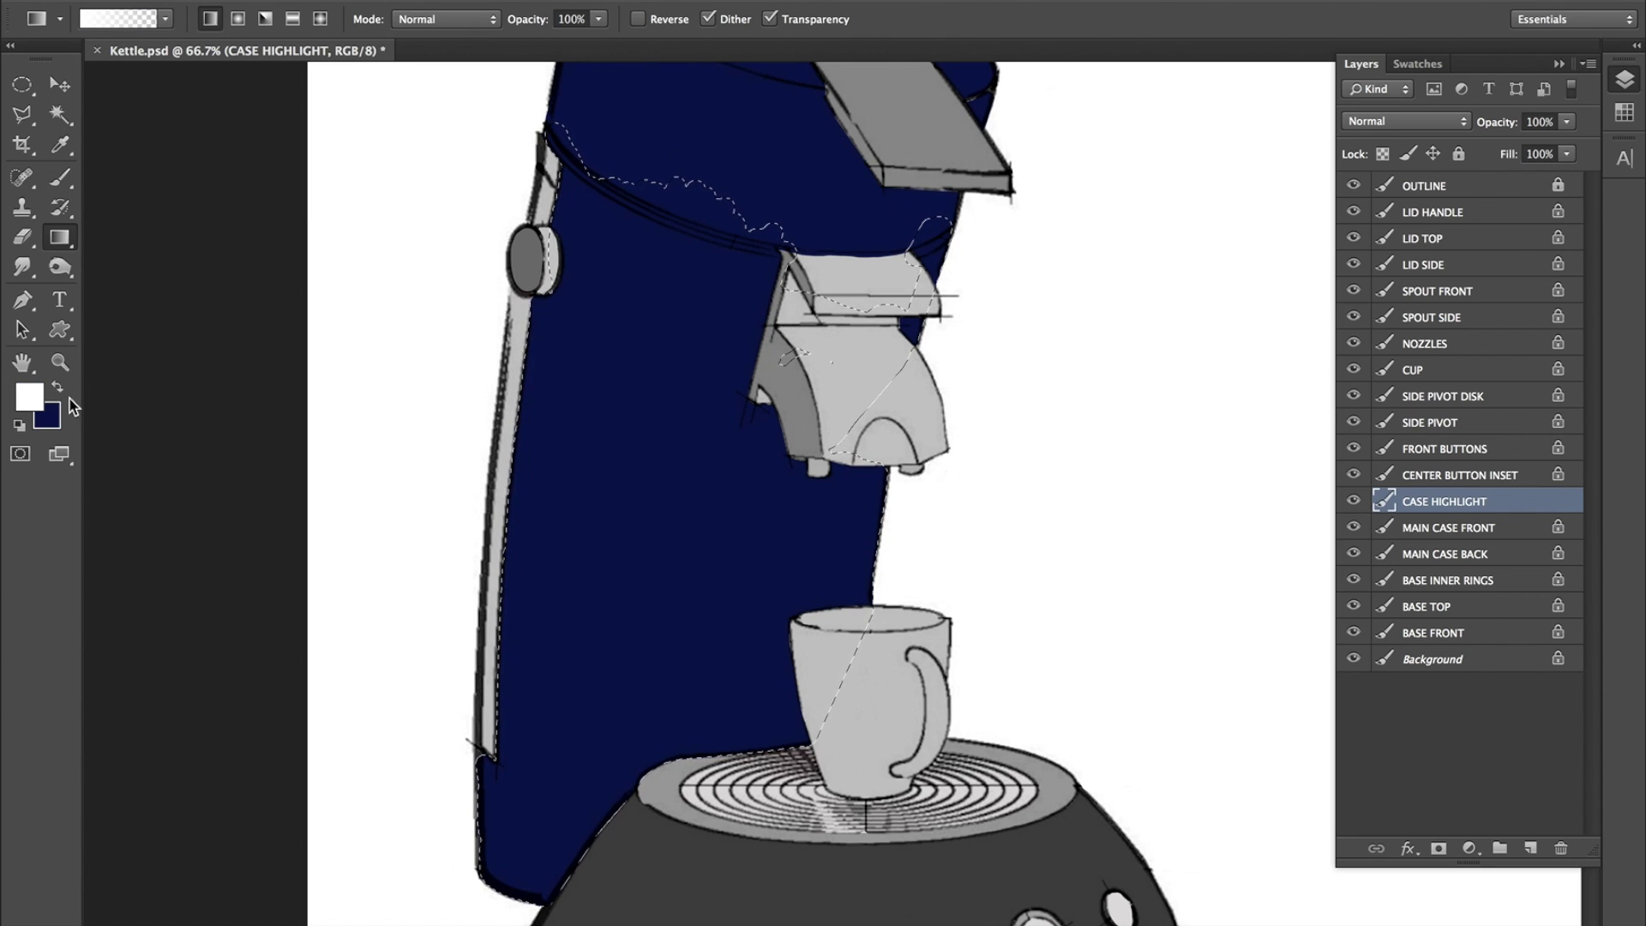
pyautogui.click(127, 19)
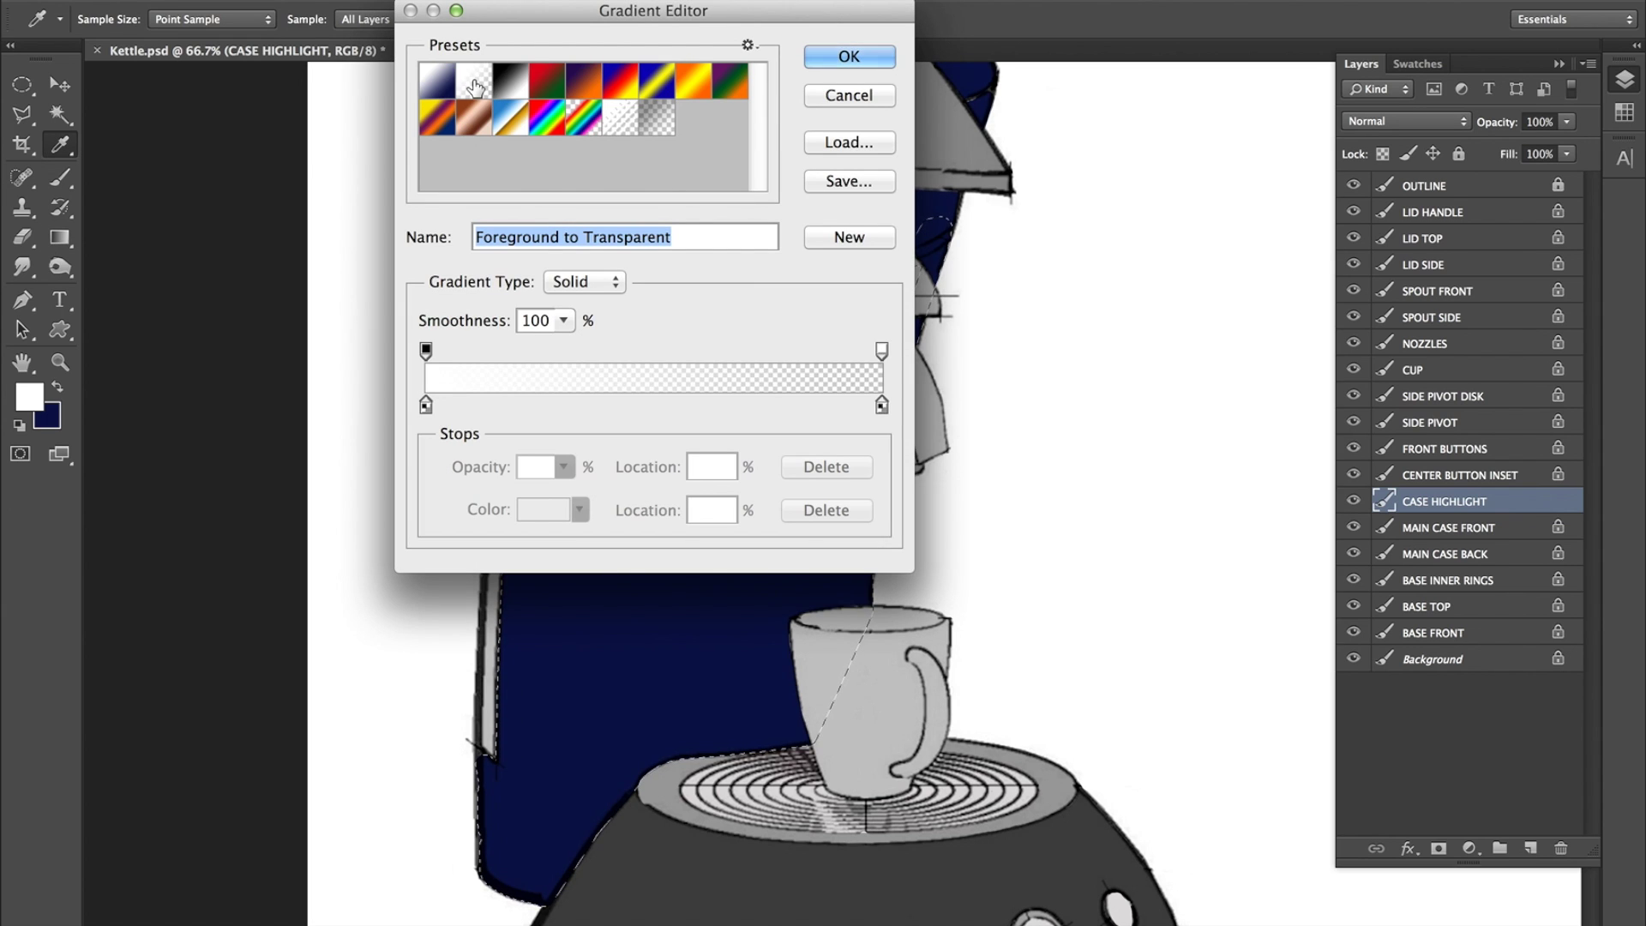
pyautogui.click(861, 55)
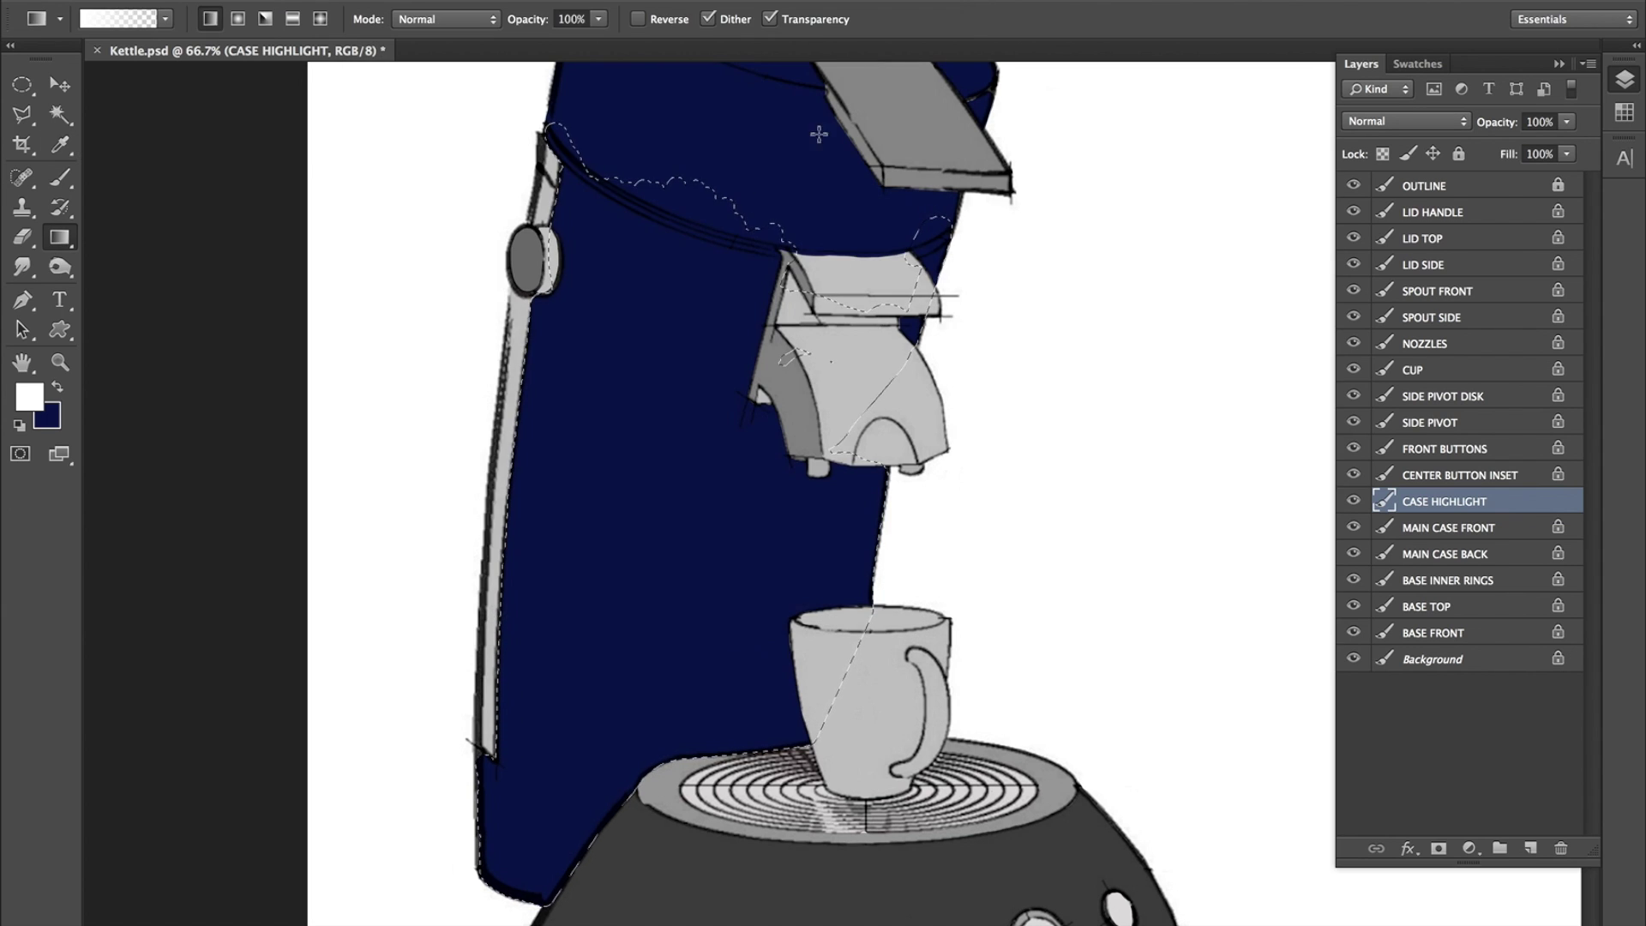
# Apply a soft white-to-transparent linear gradient on CASE HIGHLIGHT, running from the case's side strip across toward the spout and cup.
pyautogui.moveTo(841, 543)
pyautogui.mouseDown()
pyautogui.moveTo(959, 569)
pyautogui.moveTo(856, 549)
pyautogui.mouseUp()
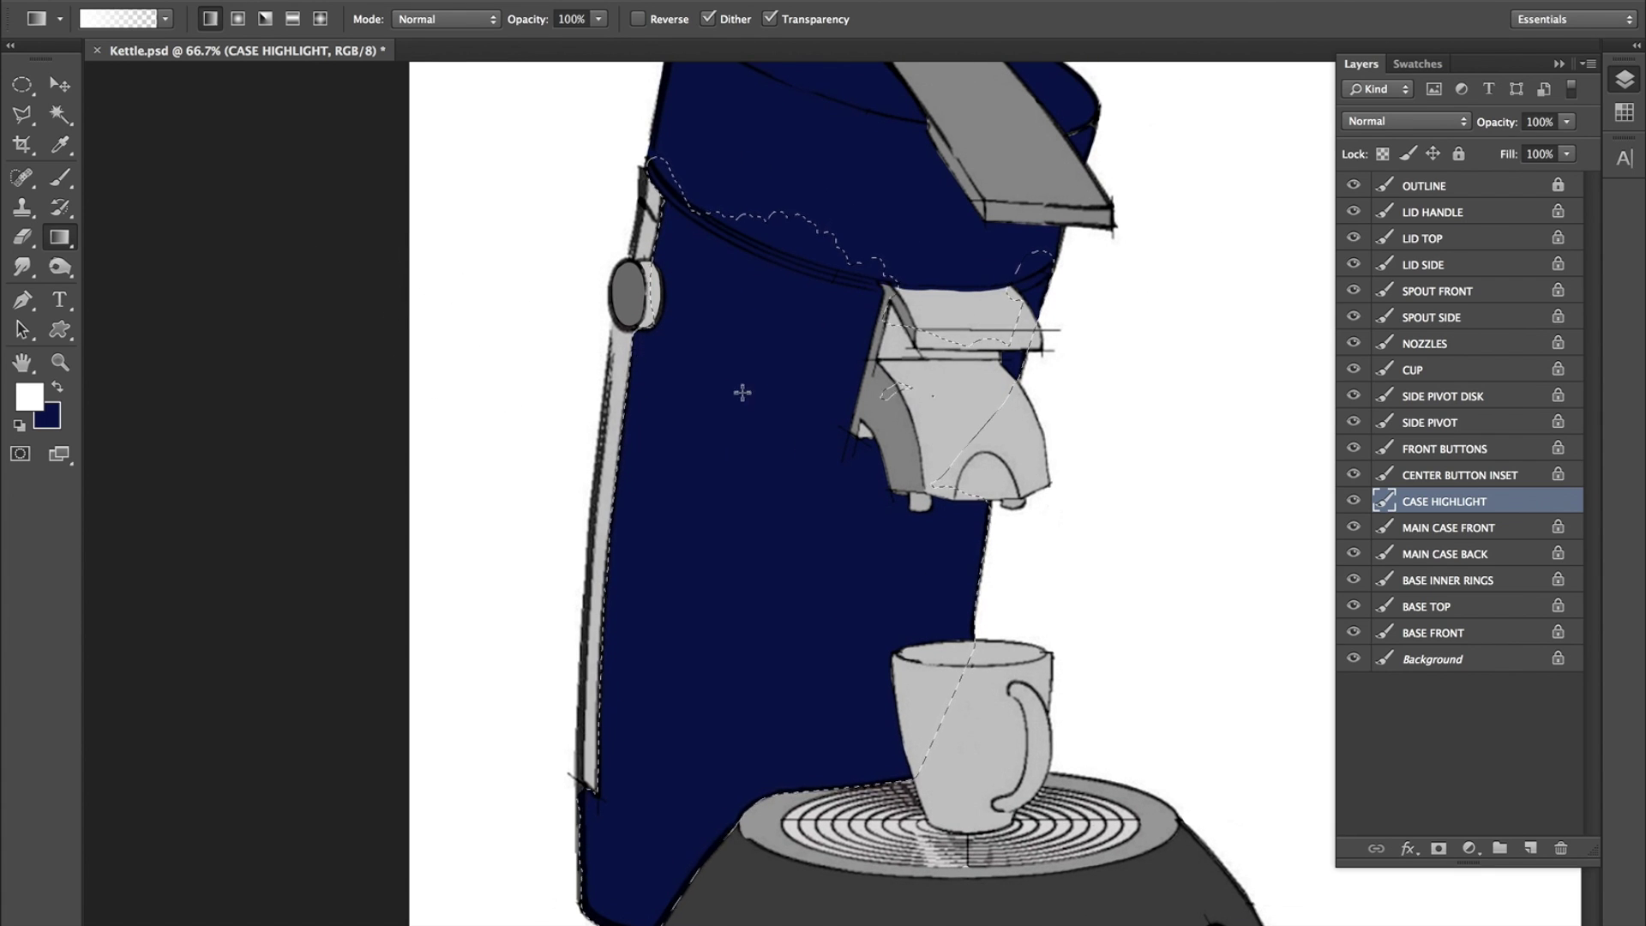
pyautogui.moveTo(668, 422); pyautogui.dragTo(716, 461)
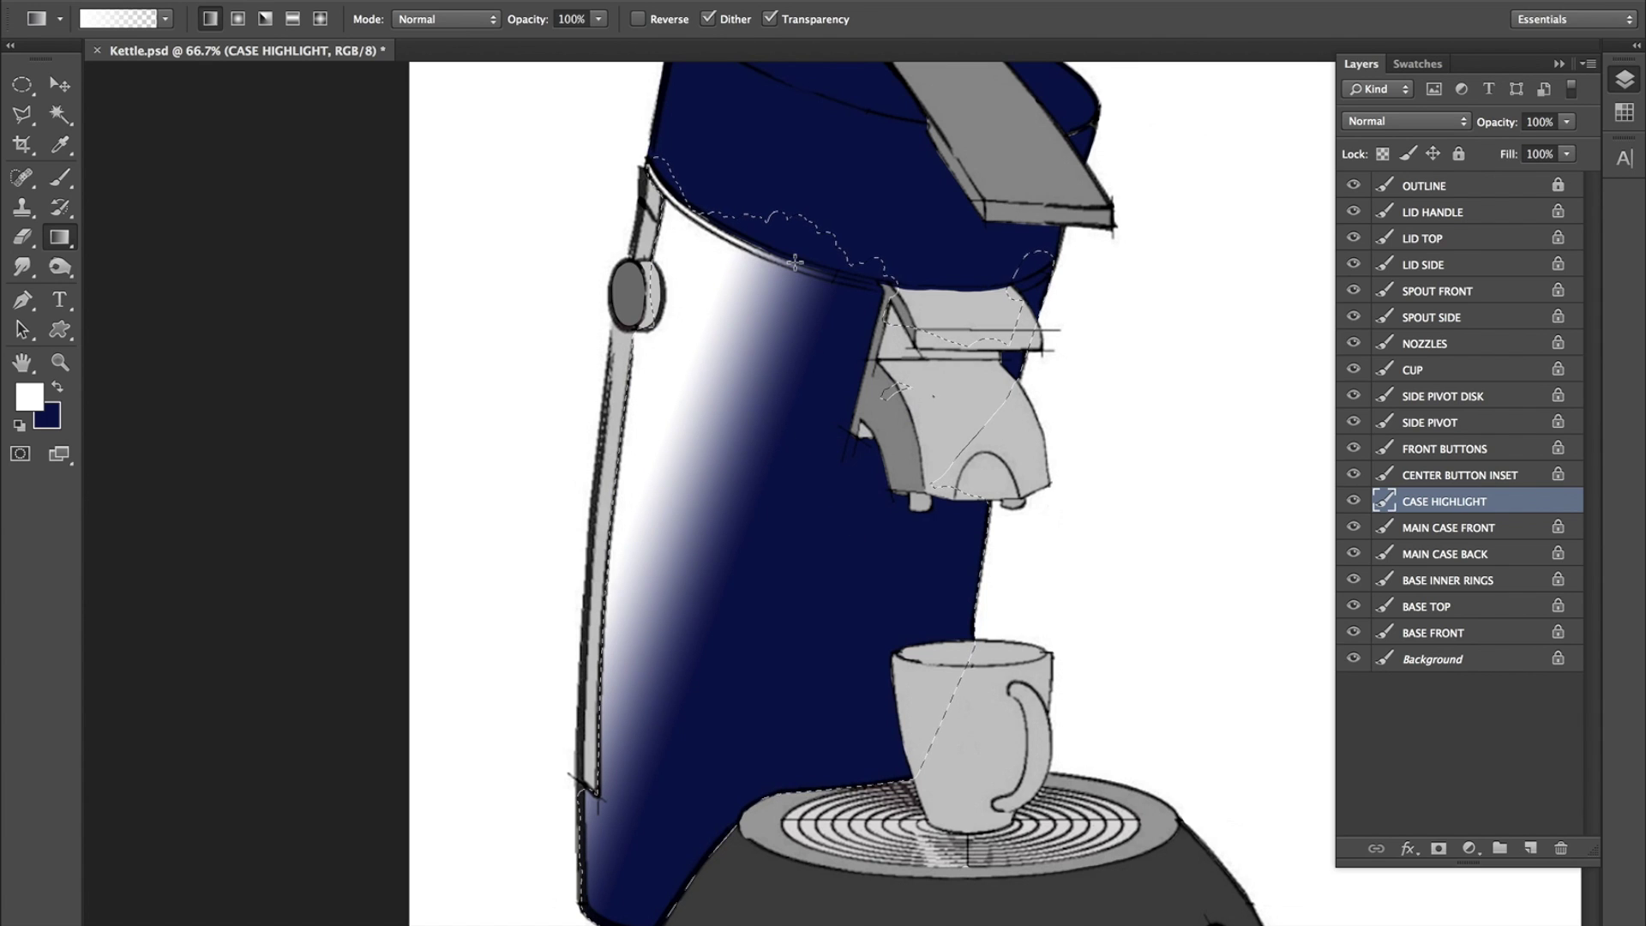
pyautogui.moveTo(692, 433); pyautogui.dragTo(966, 512)
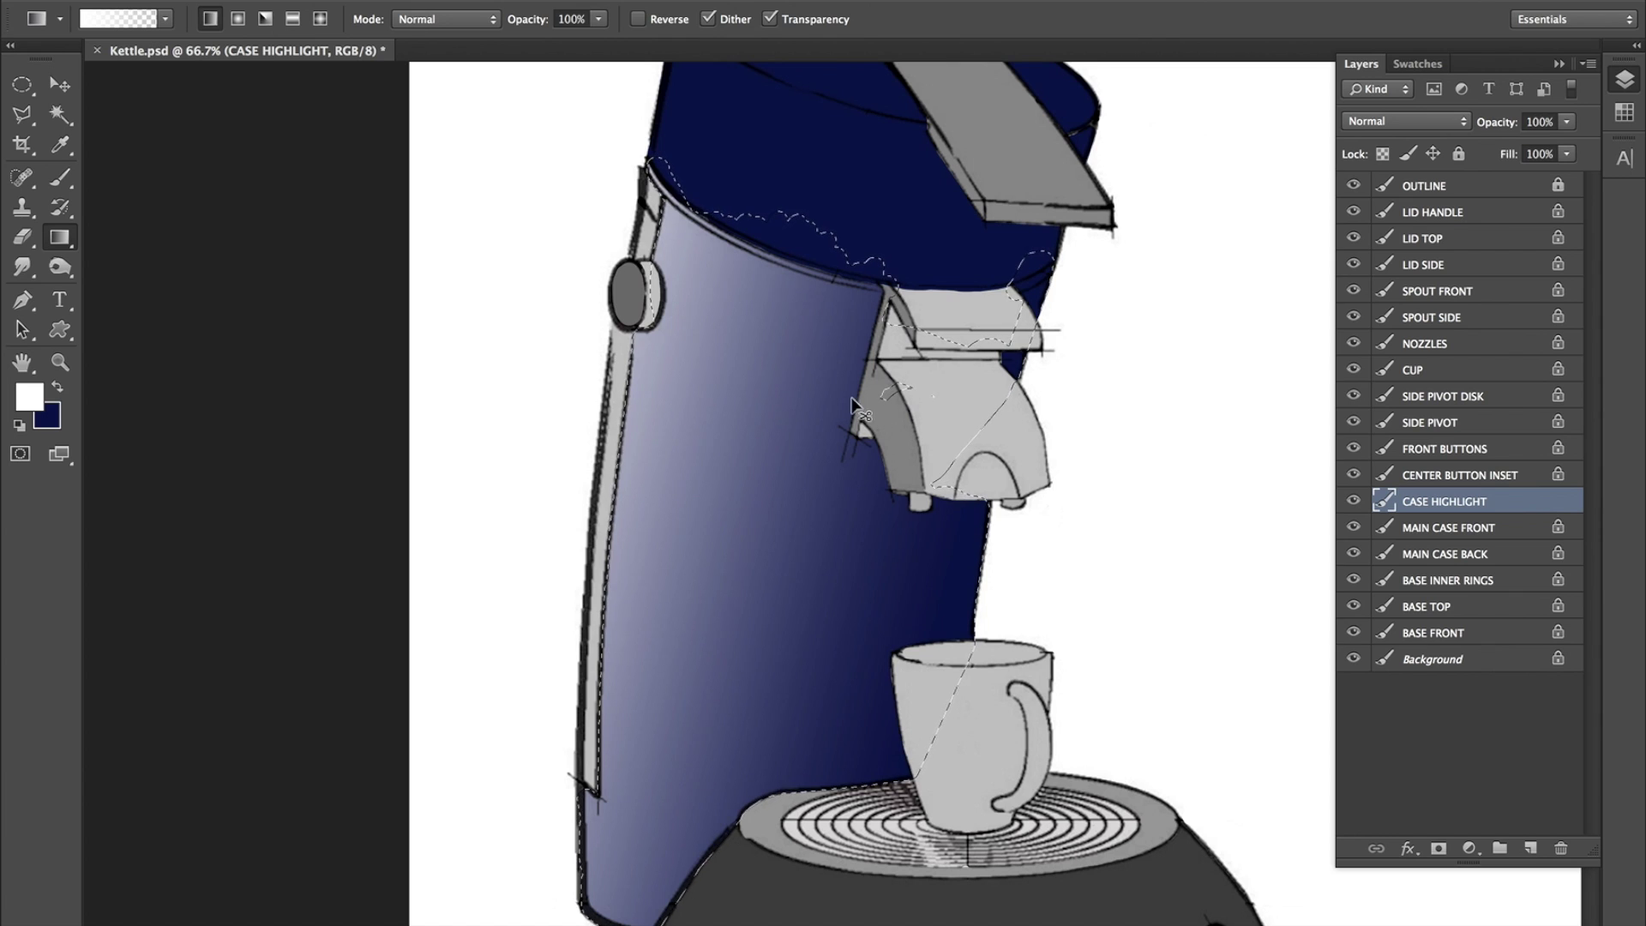
# Undo and redraw the white fade from the case's side strip on CASE HIGHLIGHT, then add a faint fade inward from the opposite edge.
pyautogui.hotkey('ctrl', 'z')
pyautogui.moveTo(435, 278); pyautogui.dragTo(907, 427)
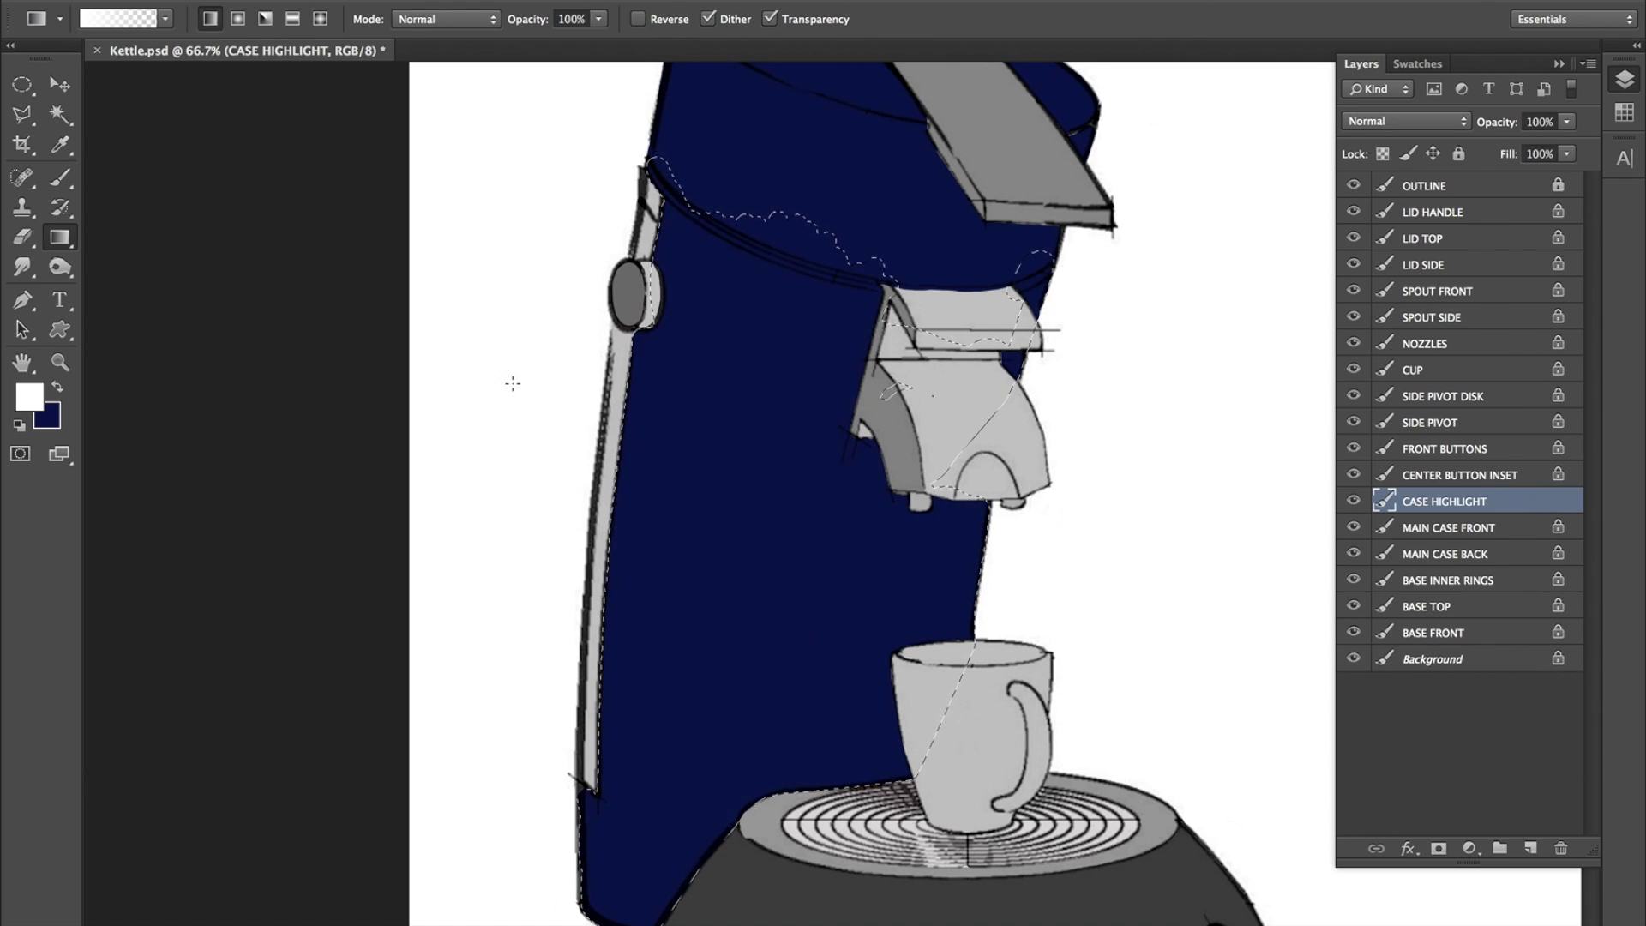
pyautogui.moveTo(777, 451); pyautogui.dragTo(914, 490)
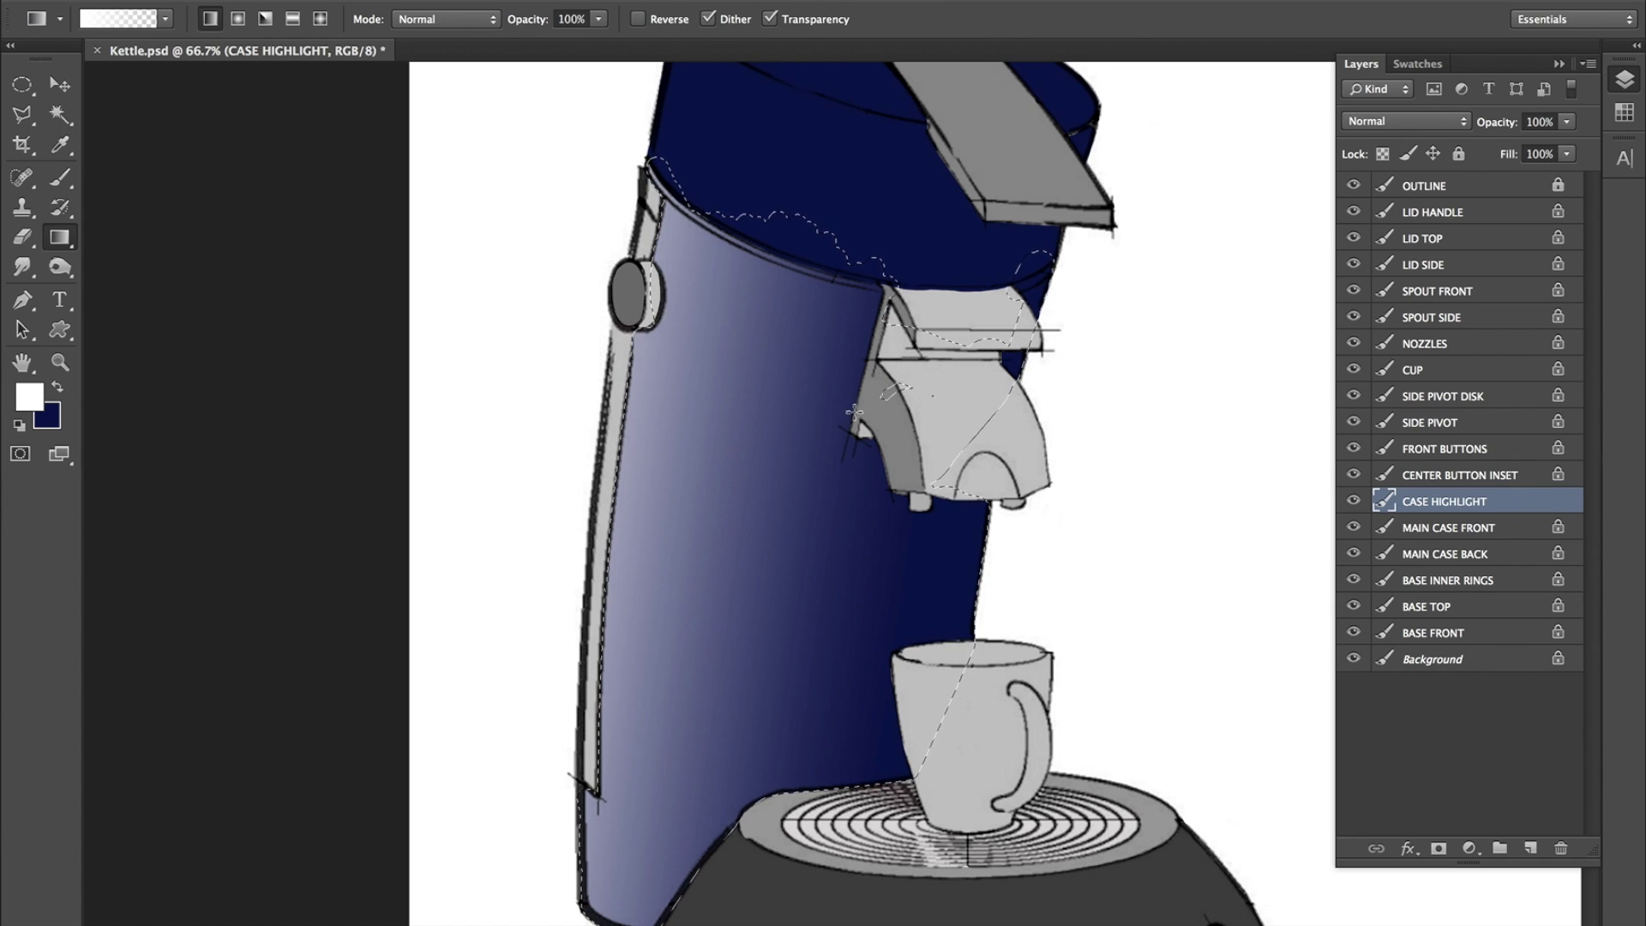
pyautogui.moveTo(980, 507)
pyautogui.mouseDown()
pyautogui.moveTo(945, 537)
pyautogui.moveTo(963, 537)
pyautogui.moveTo(977, 497)
pyautogui.moveTo(926, 512)
pyautogui.moveTo(963, 502)
pyautogui.mouseUp()
pyautogui.moveTo(1114, 540)
pyautogui.mouseDown()
pyautogui.moveTo(930, 533)
pyautogui.moveTo(919, 525)
pyautogui.moveTo(976, 511)
pyautogui.moveTo(904, 517)
pyautogui.moveTo(921, 514)
pyautogui.mouseUp()
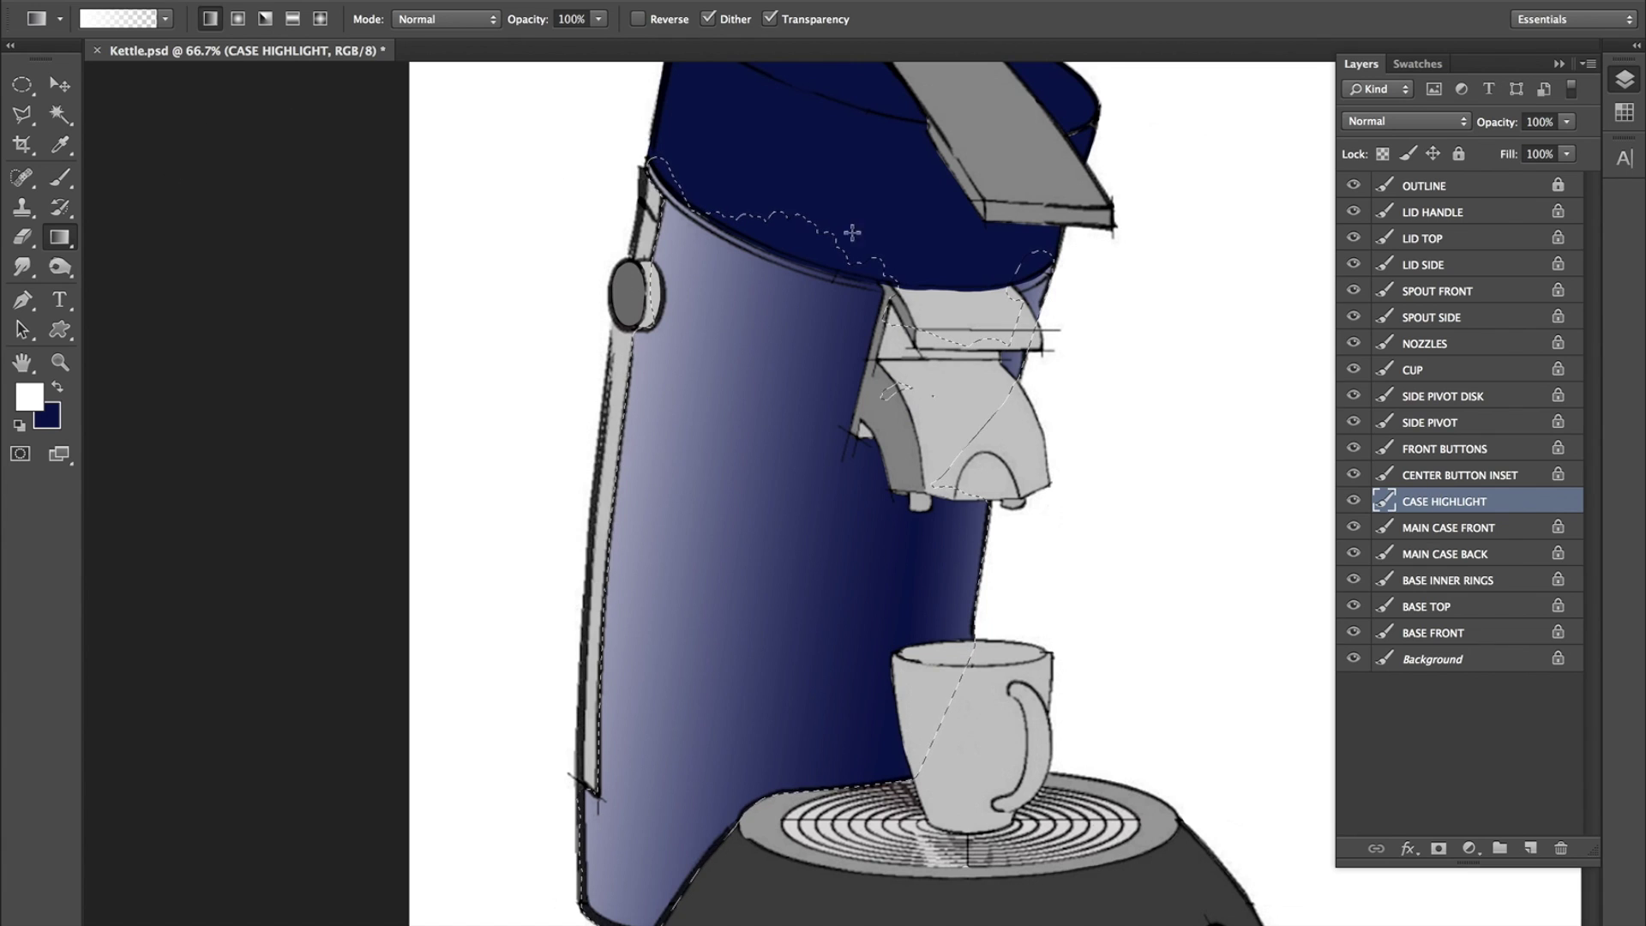
# Load the LID SIDE layer's painted shape as a selection and add a layer named LID HIGHLIGHT above it.
pyautogui.press('v')
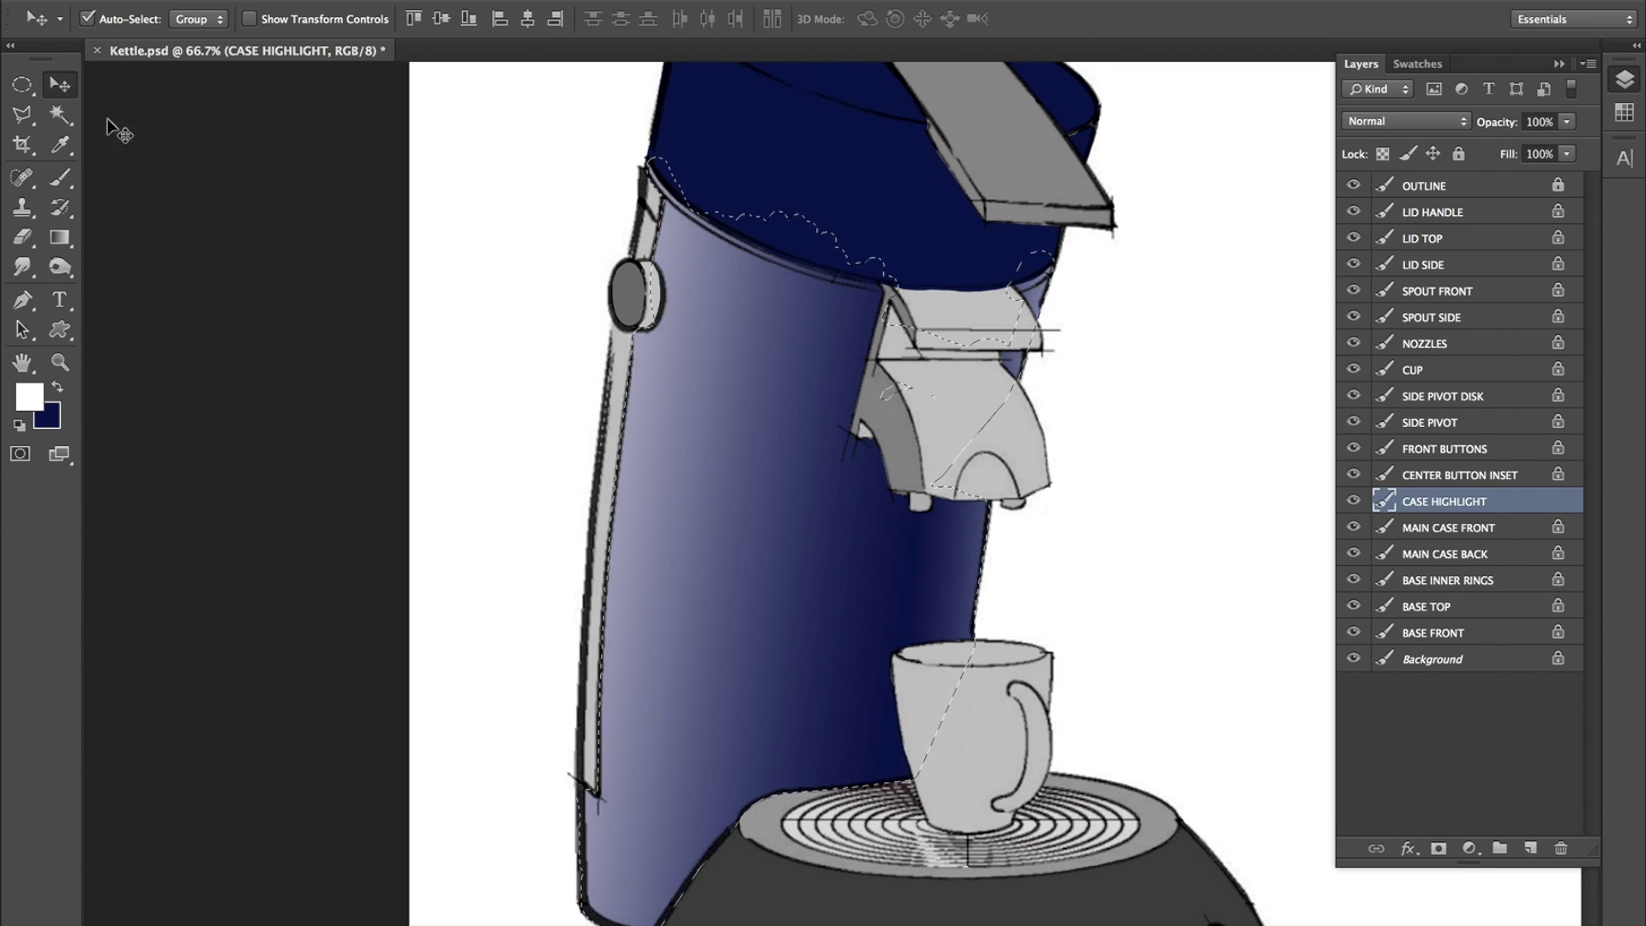
pyautogui.click(815, 173)
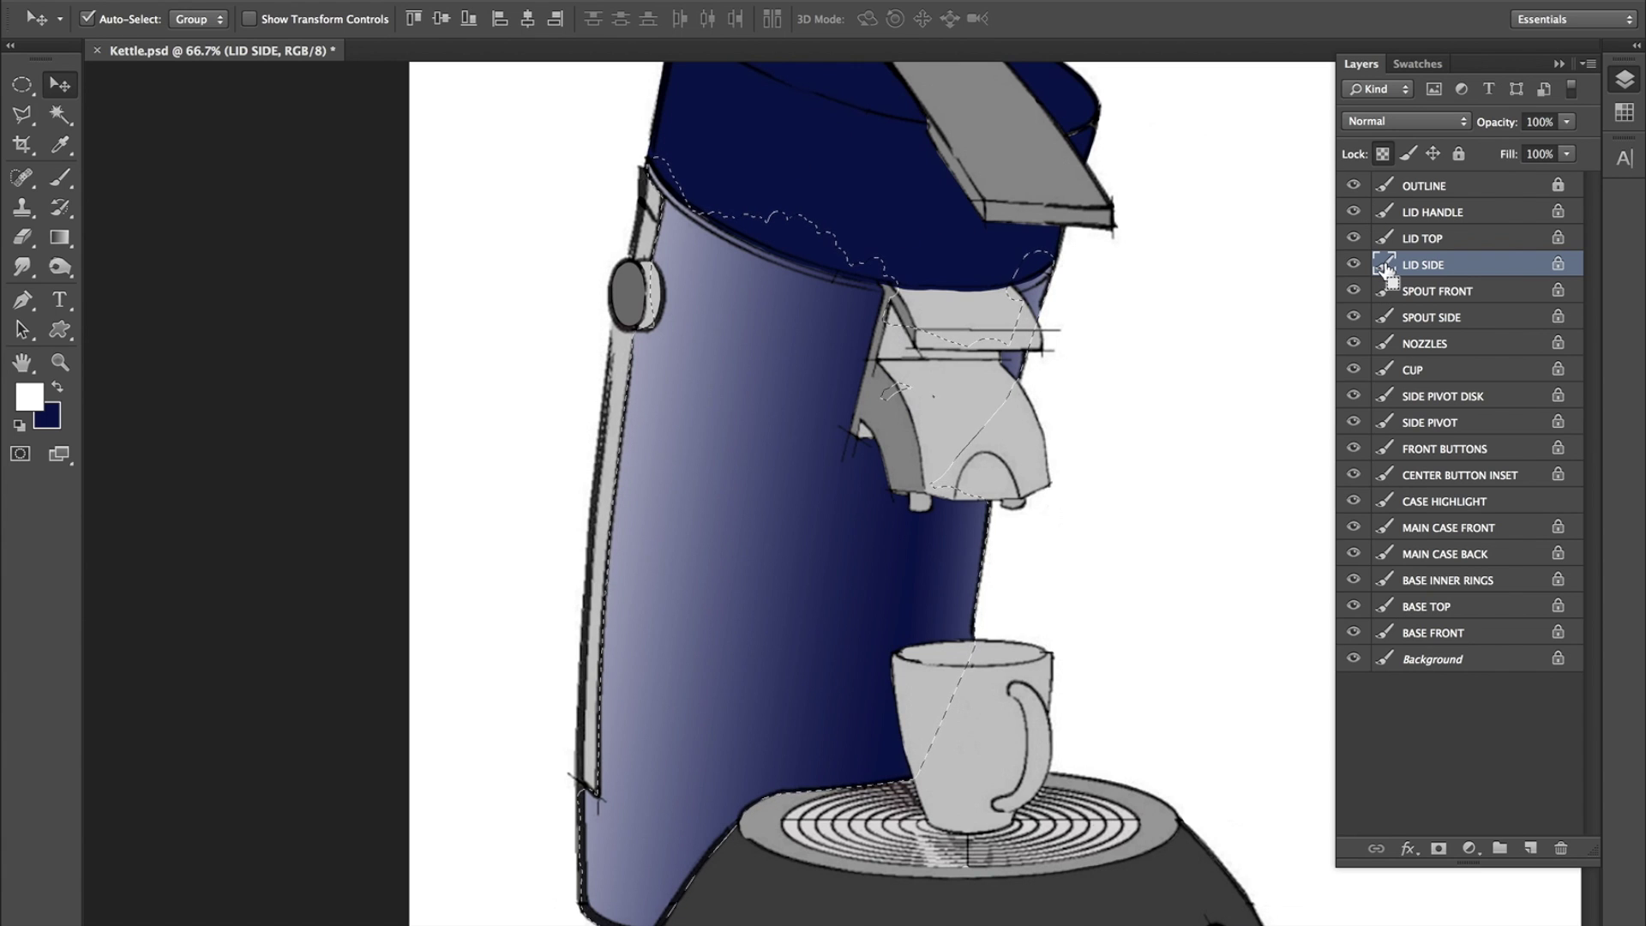
pyautogui.moveTo(1149, 408); pyautogui.dragTo(1136, 549)
pyautogui.moveTo(1137, 474); pyautogui.dragTo(1118, 564)
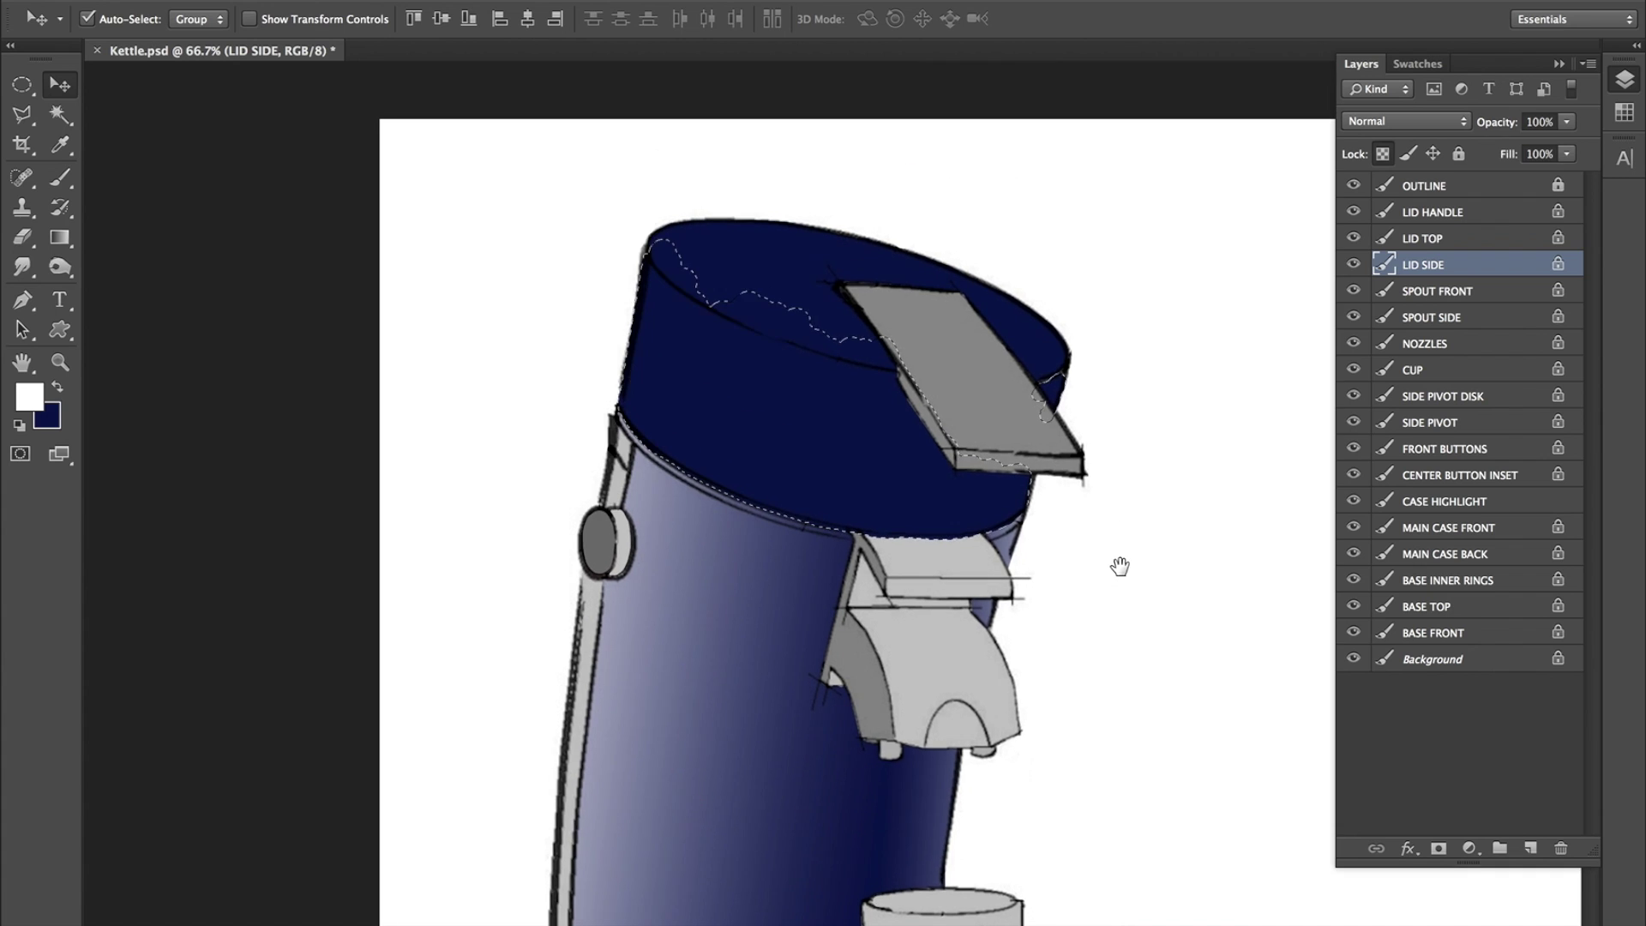
pyautogui.click(1531, 841)
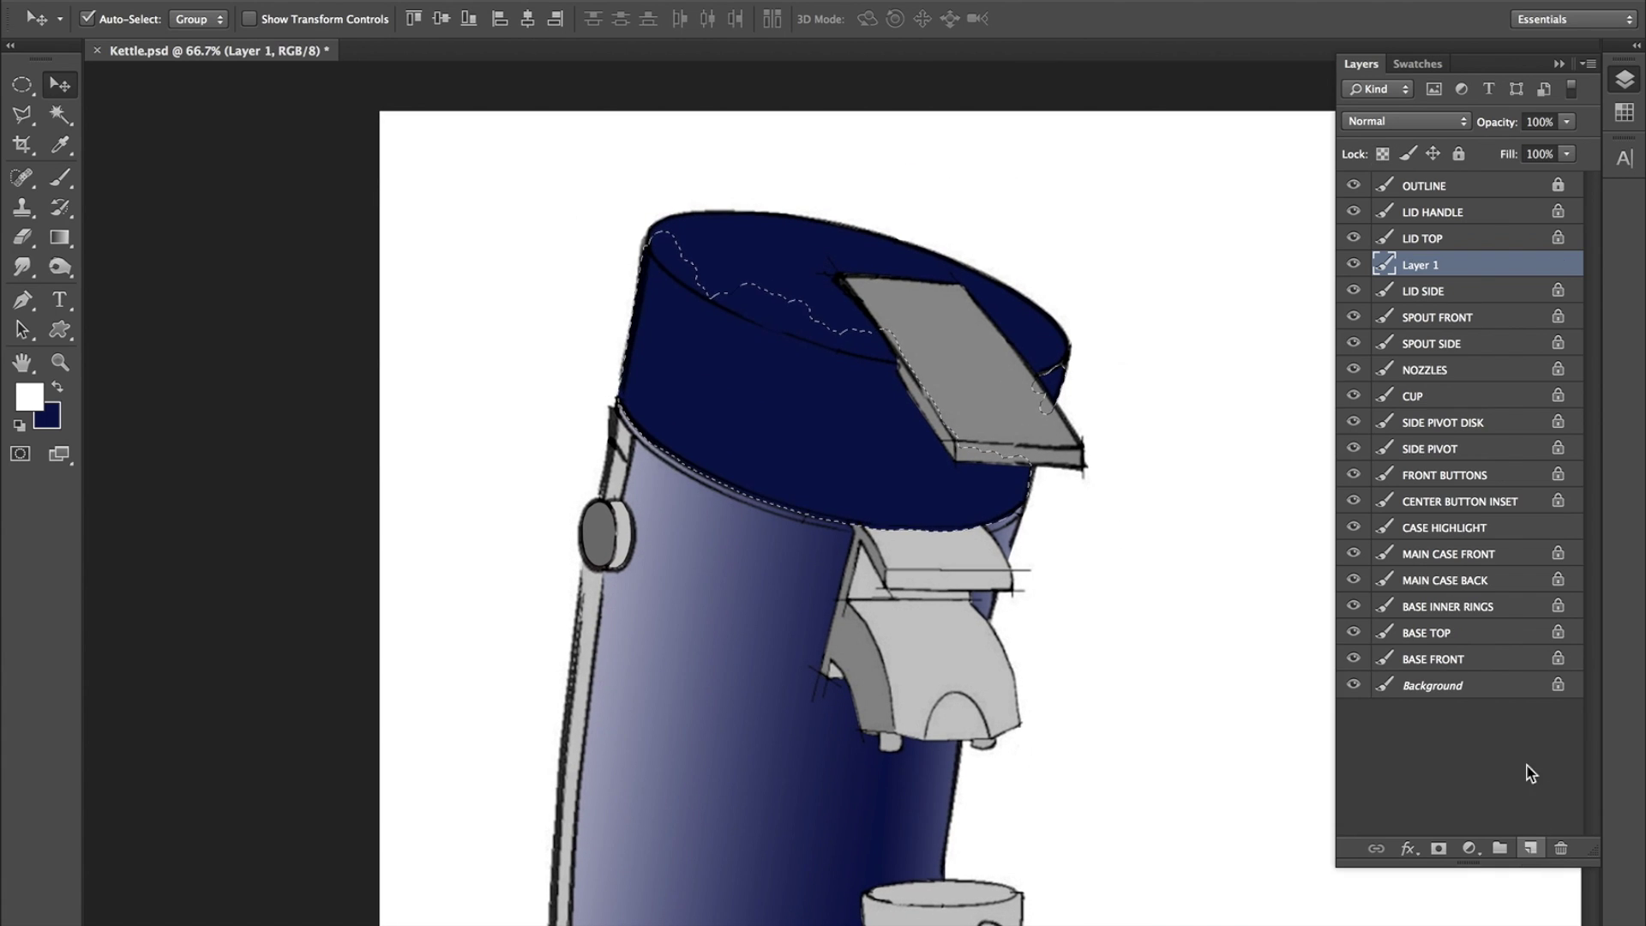
pyautogui.doubleClick(1422, 265)
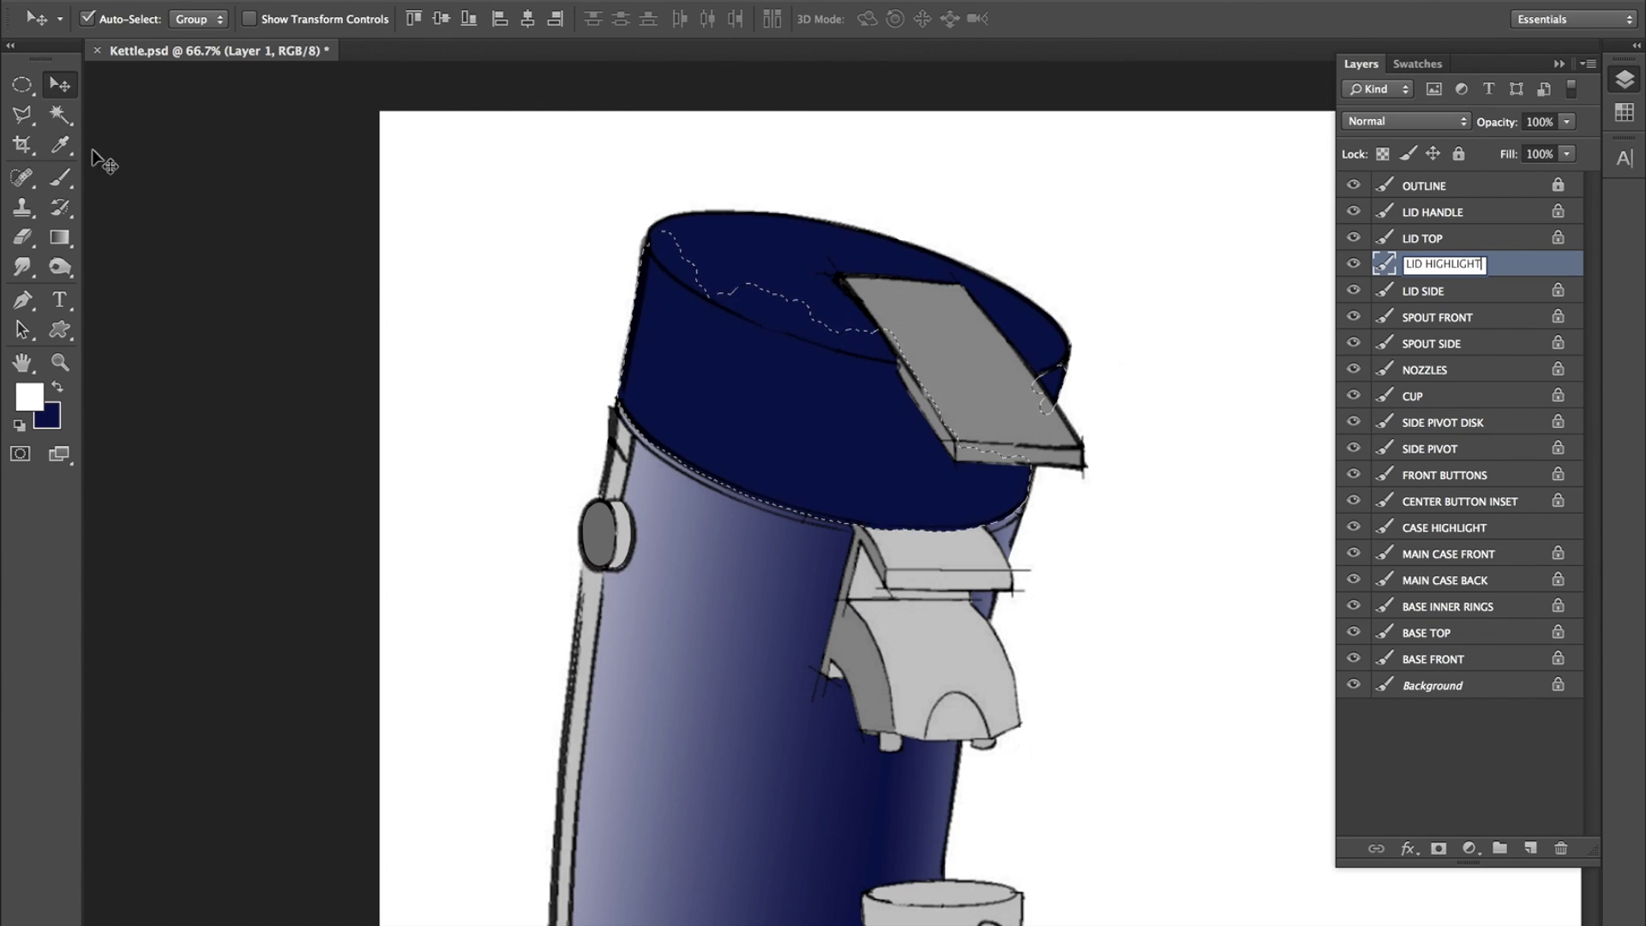
pyautogui.press('Return')
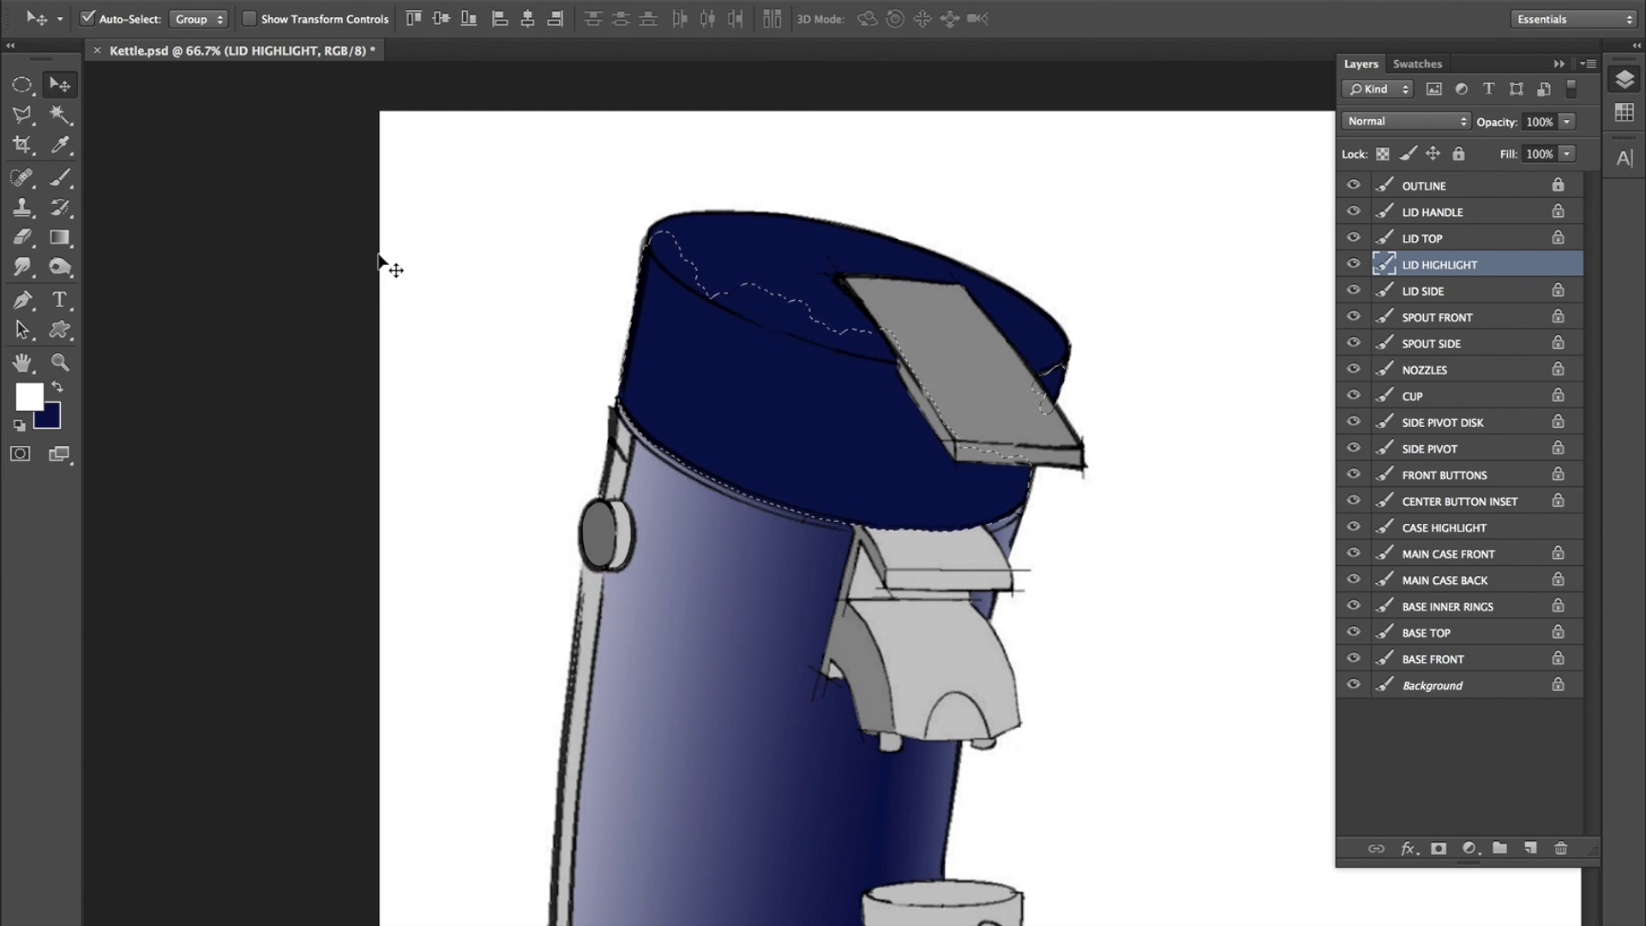
# Apply white-to-transparent linear gradients on LID HIGHLIGHT, fading inward from both outer edges of the lid's side.
pyautogui.click(59, 238)
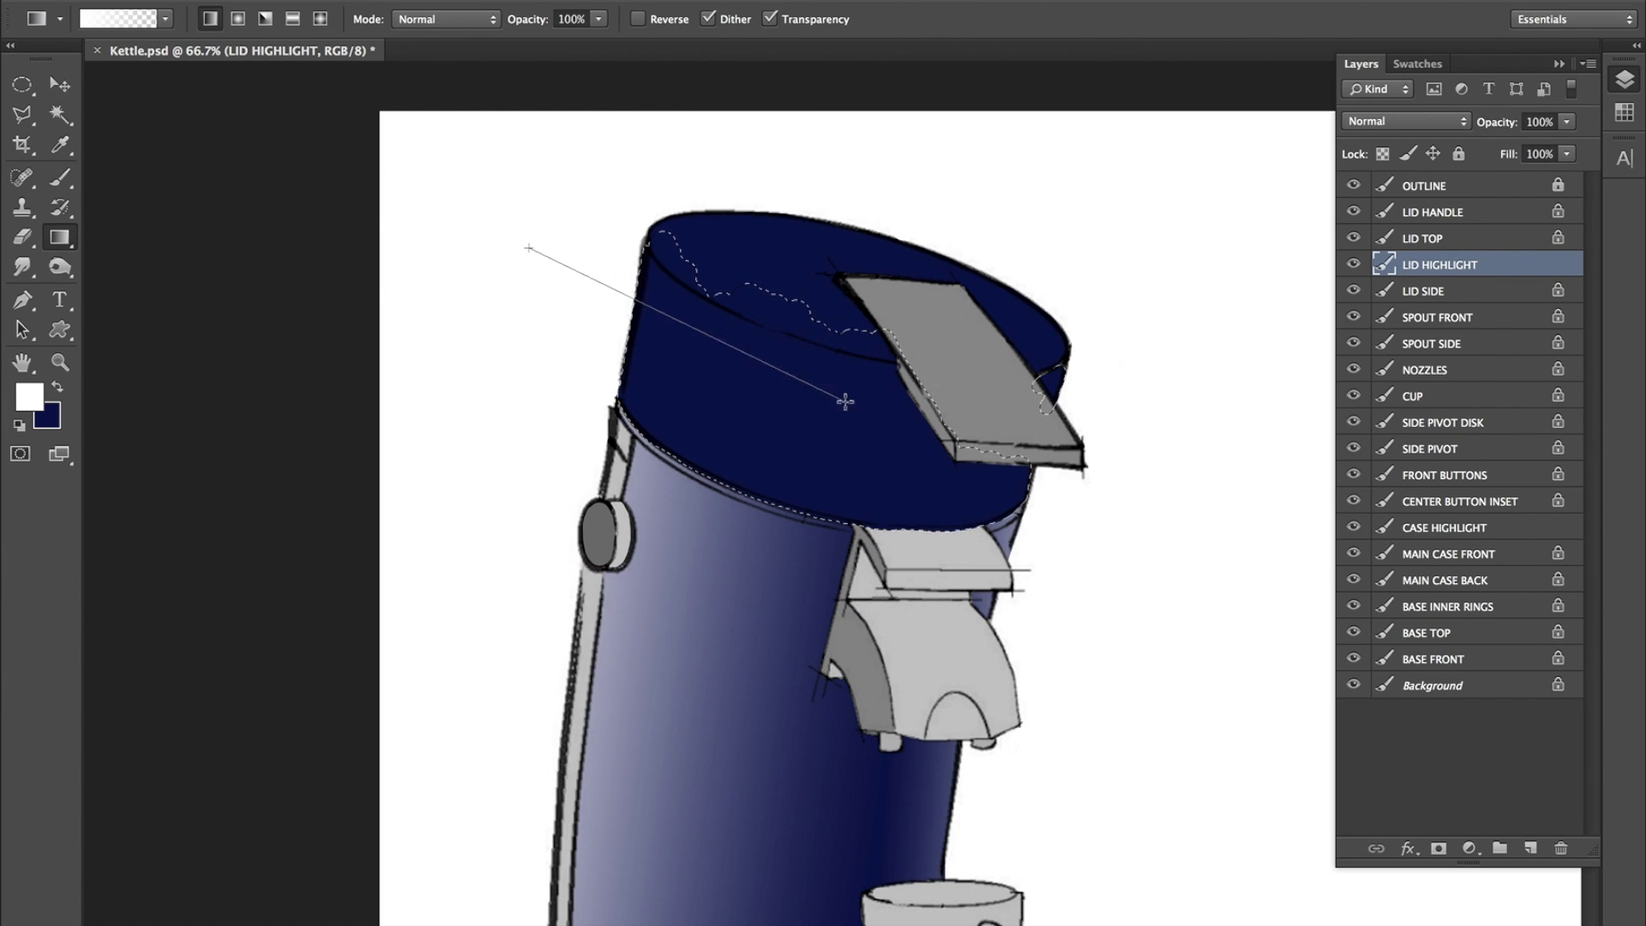
pyautogui.moveTo(834, 417); pyautogui.dragTo(920, 428)
pyautogui.hotkey('ctrl', 'z')
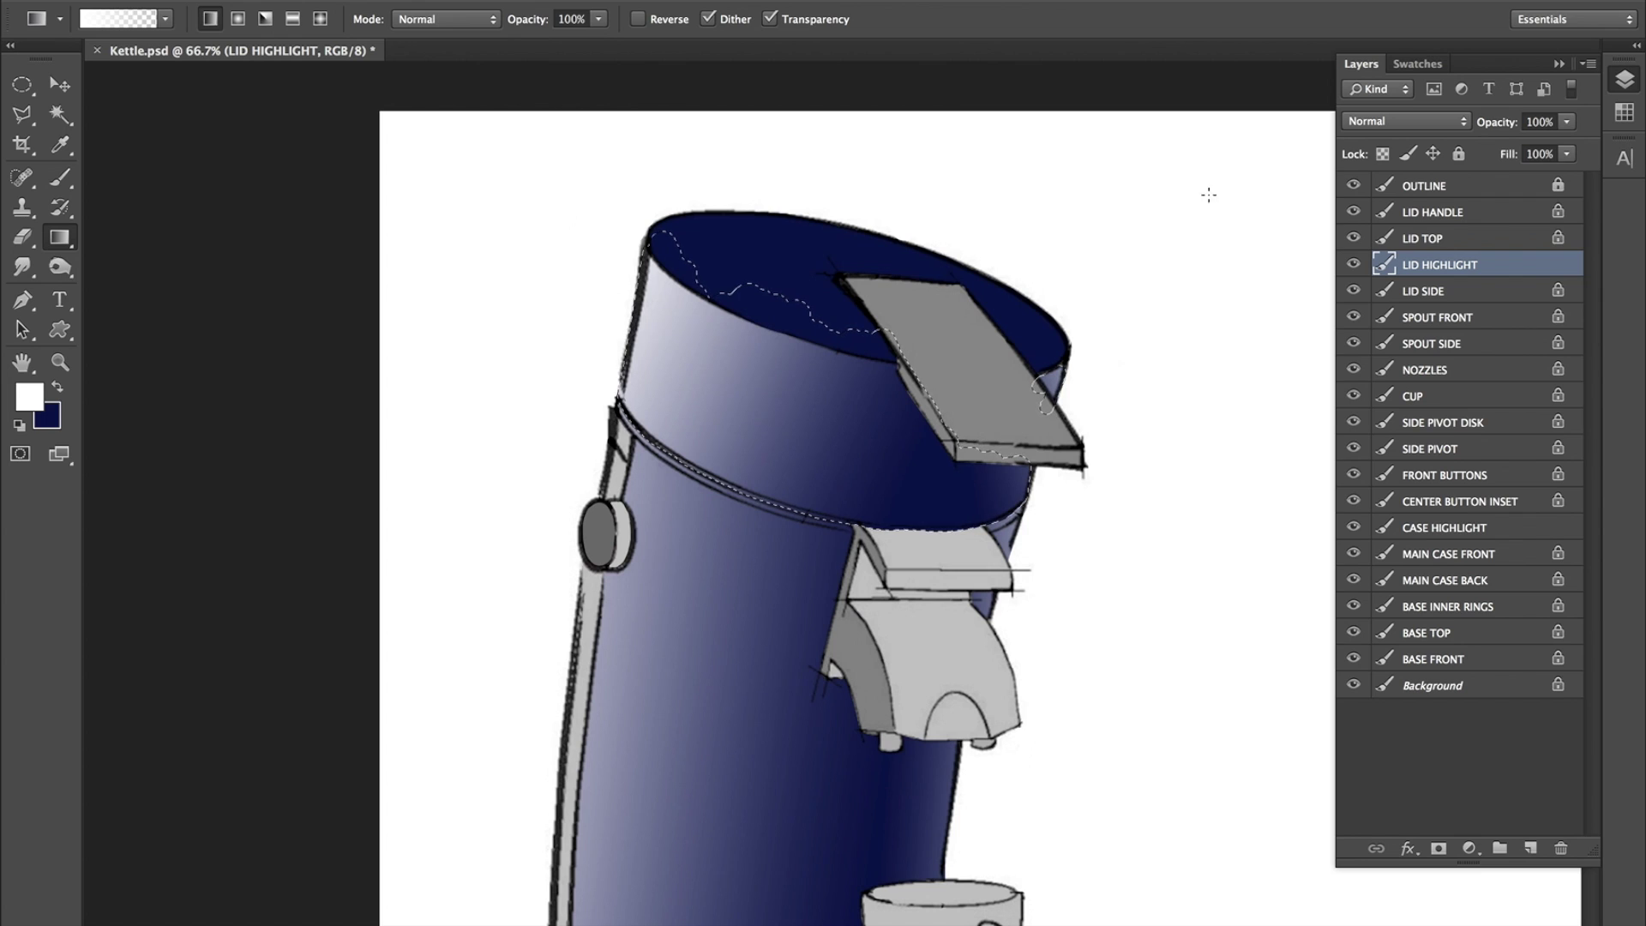
# Load the LID TOP layer's painted shape as a selection and add a layer named LID TOP HIGHLIGHT above it.
pyautogui.click(72, 85)
pyautogui.click(813, 258)
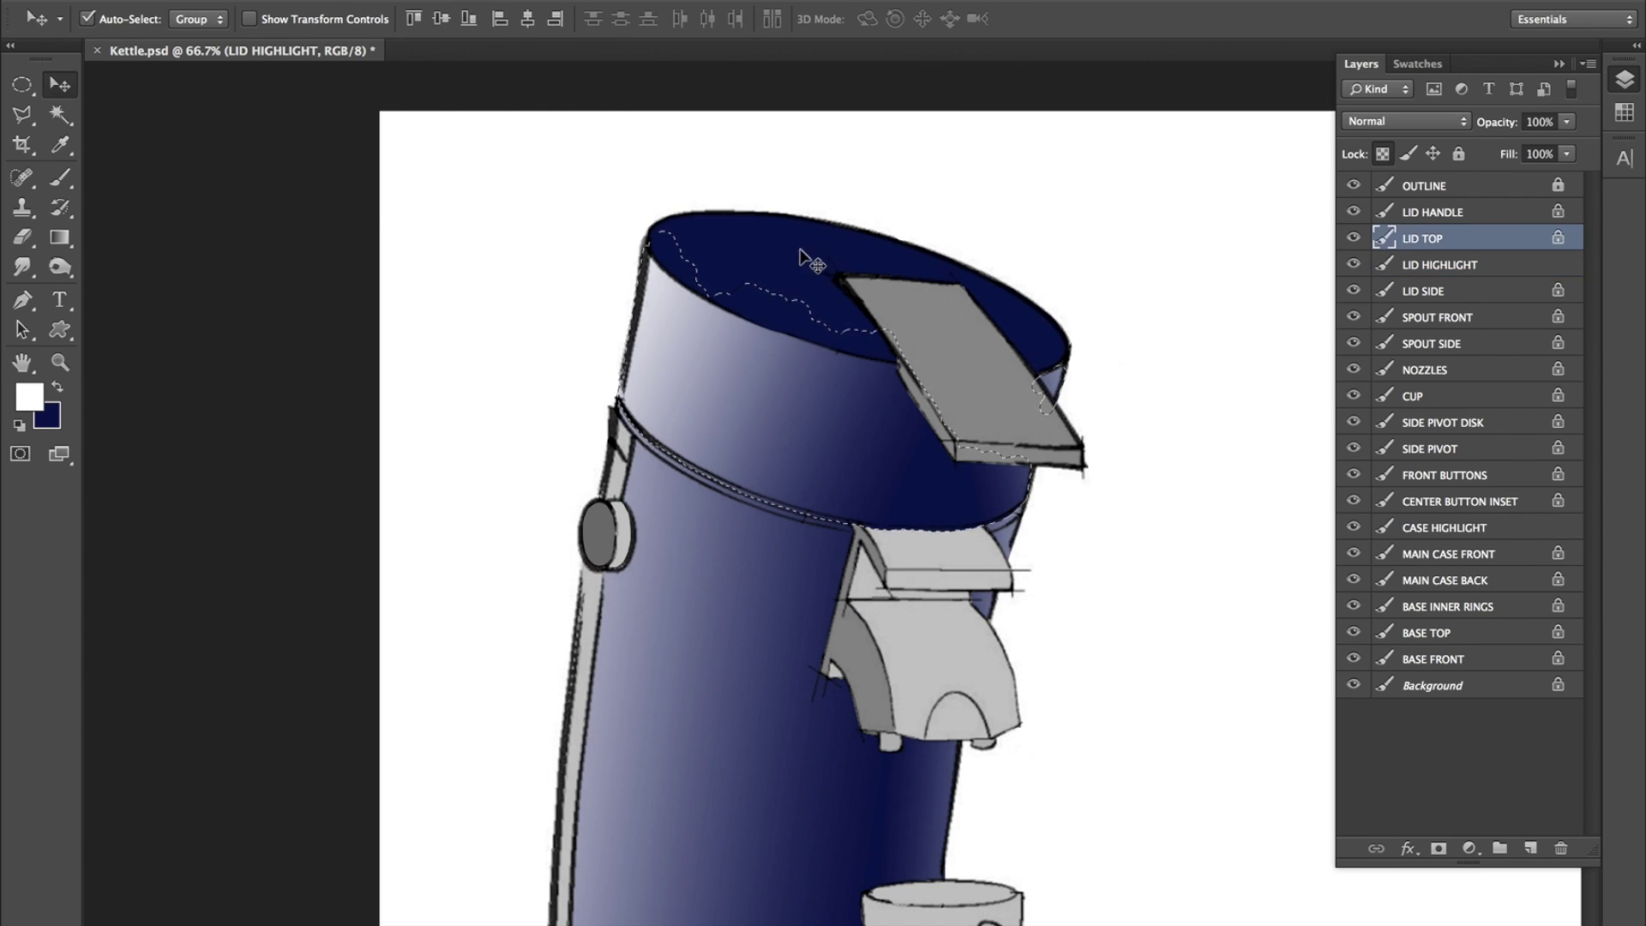
pyautogui.keyDown('ctrl'); pyautogui.click(1383, 237); pyautogui.keyUp('ctrl')
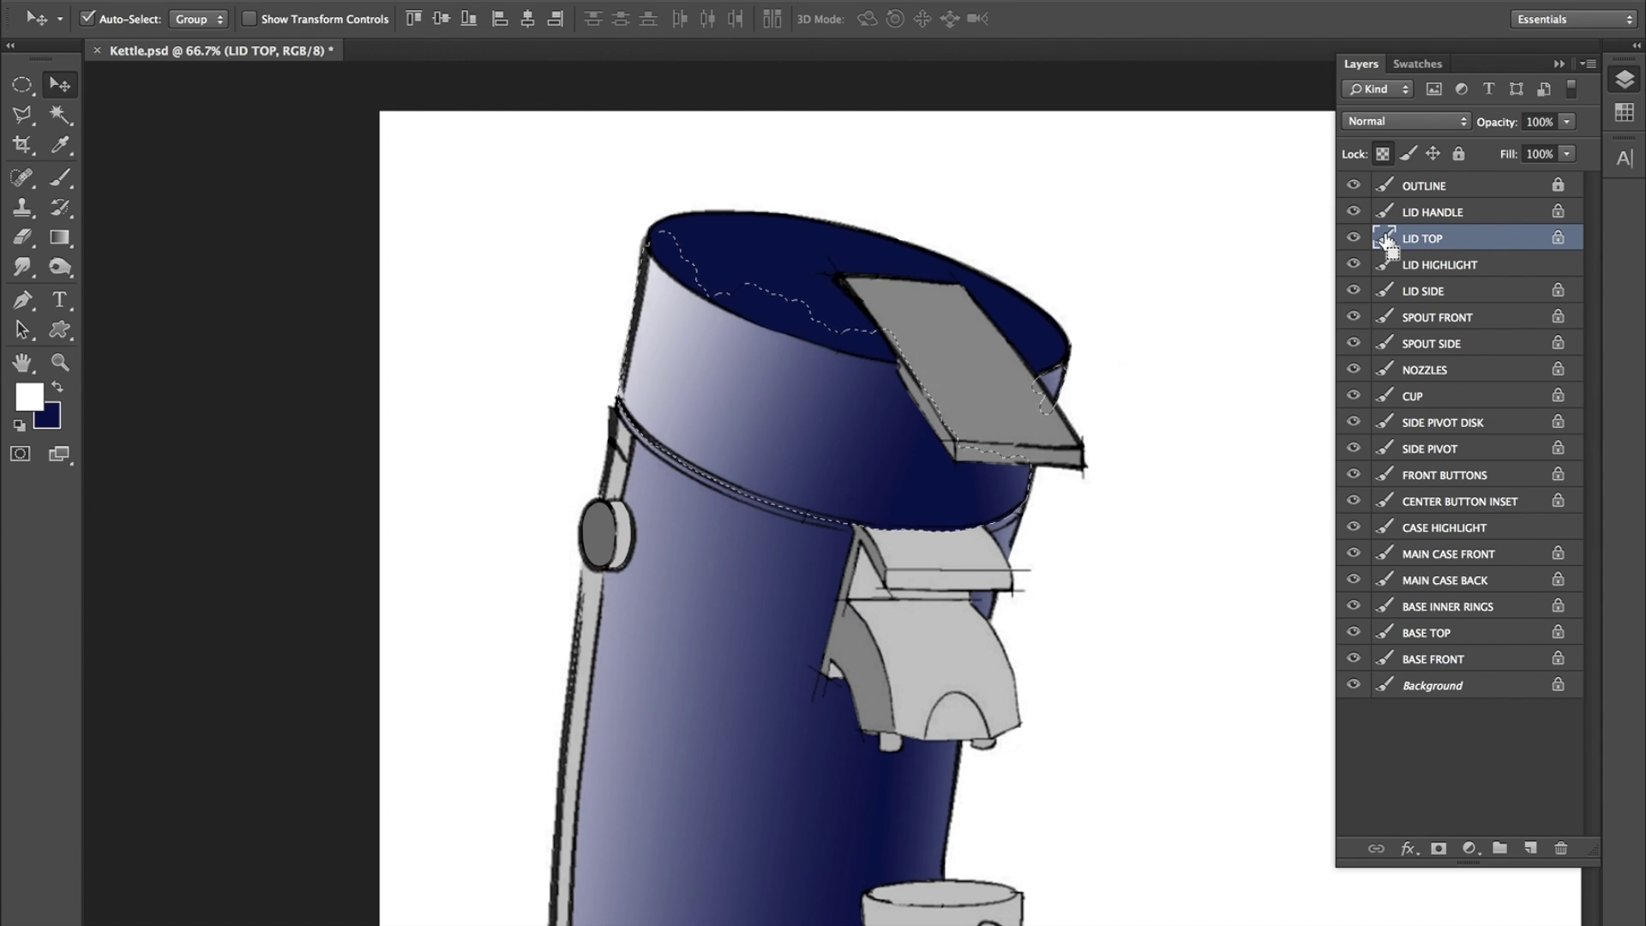
pyautogui.click(1530, 848)
pyautogui.doubleClick(1421, 236)
pyautogui.write('LID TOP HIGHLIGHT')
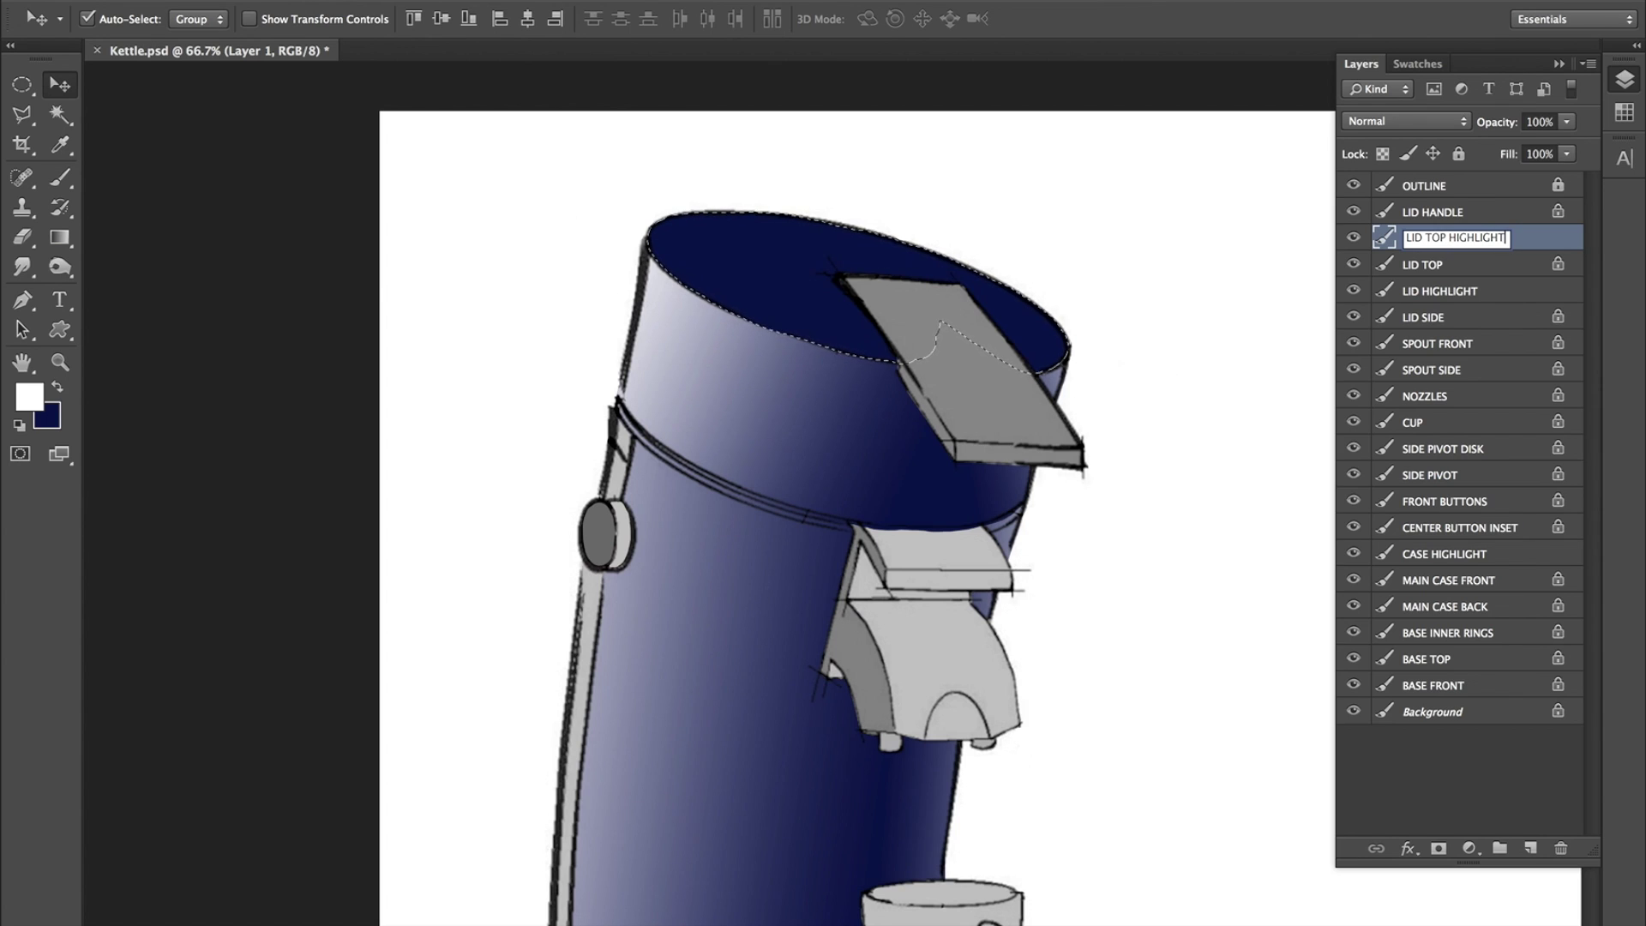
pyautogui.press('Return')
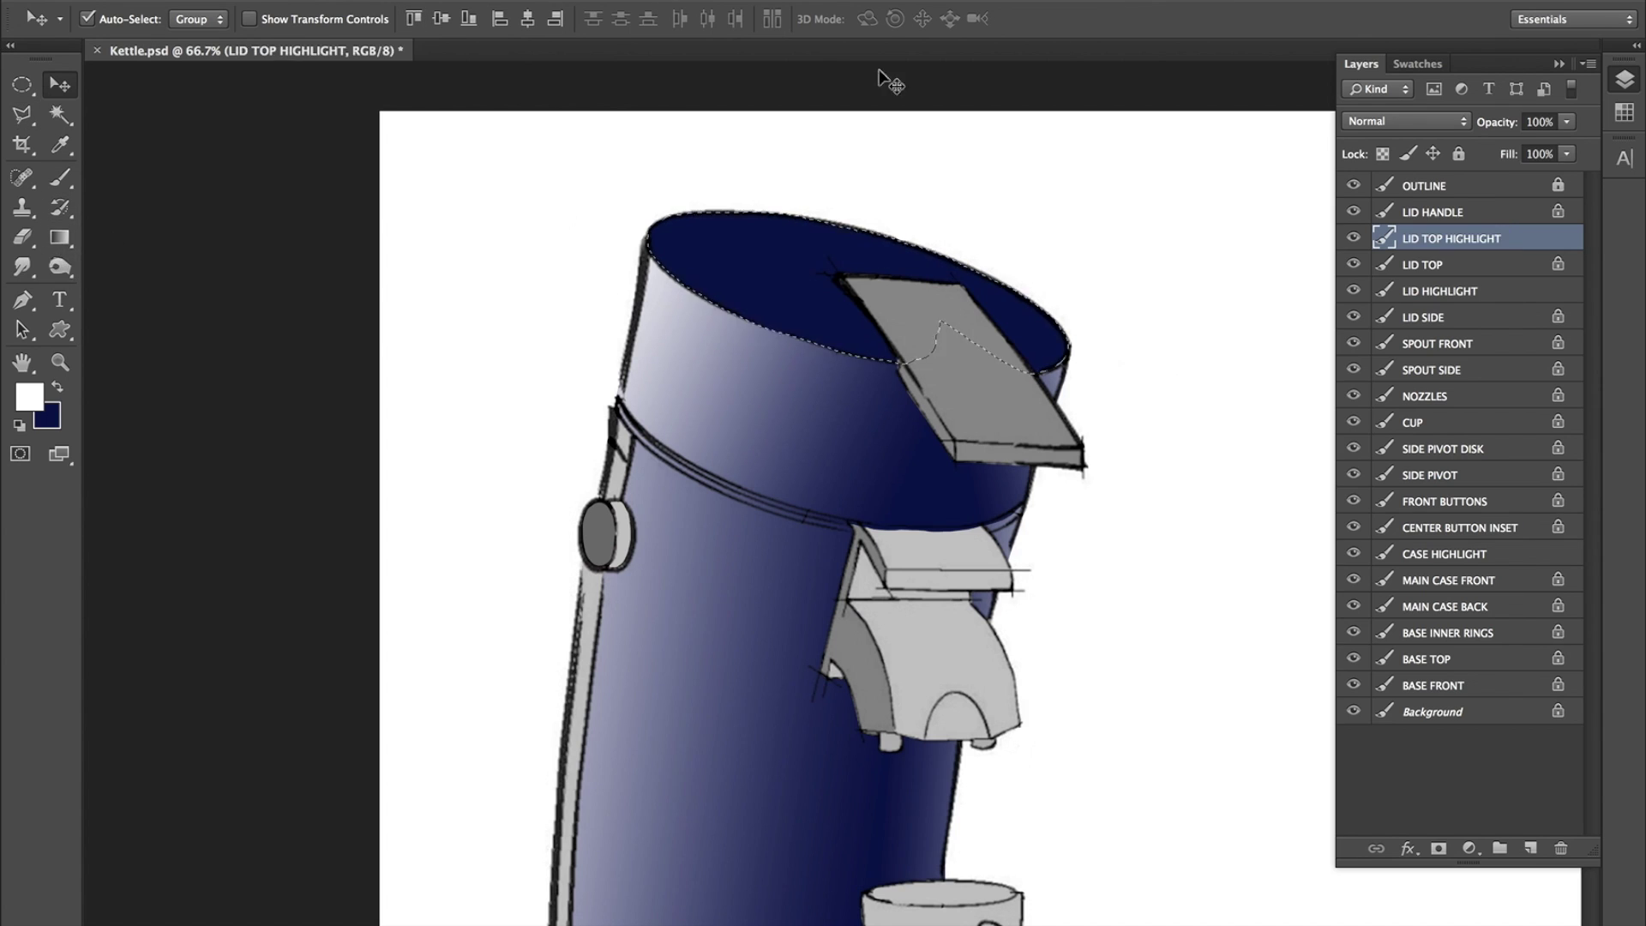
# Apply white-to-transparent linear gradients on LID TOP HIGHLIGHT, fading inward from both ends of the lid's top ellipse.
pyautogui.moveTo(1186, 398); pyautogui.dragTo(1057, 543)
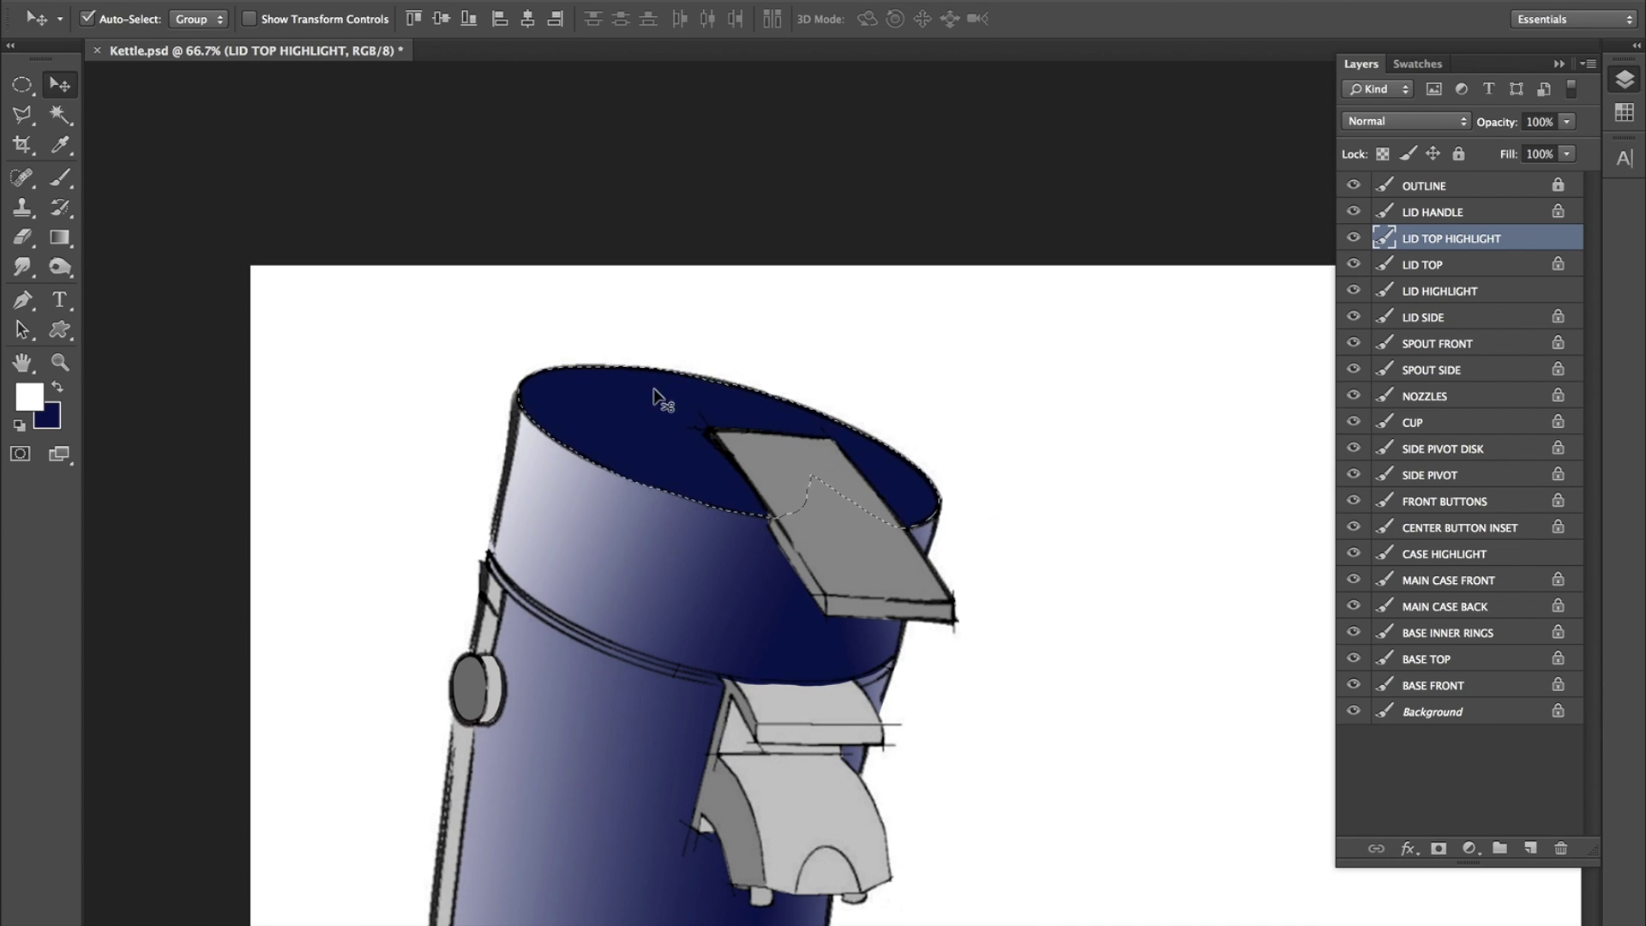
pyautogui.click(59, 238)
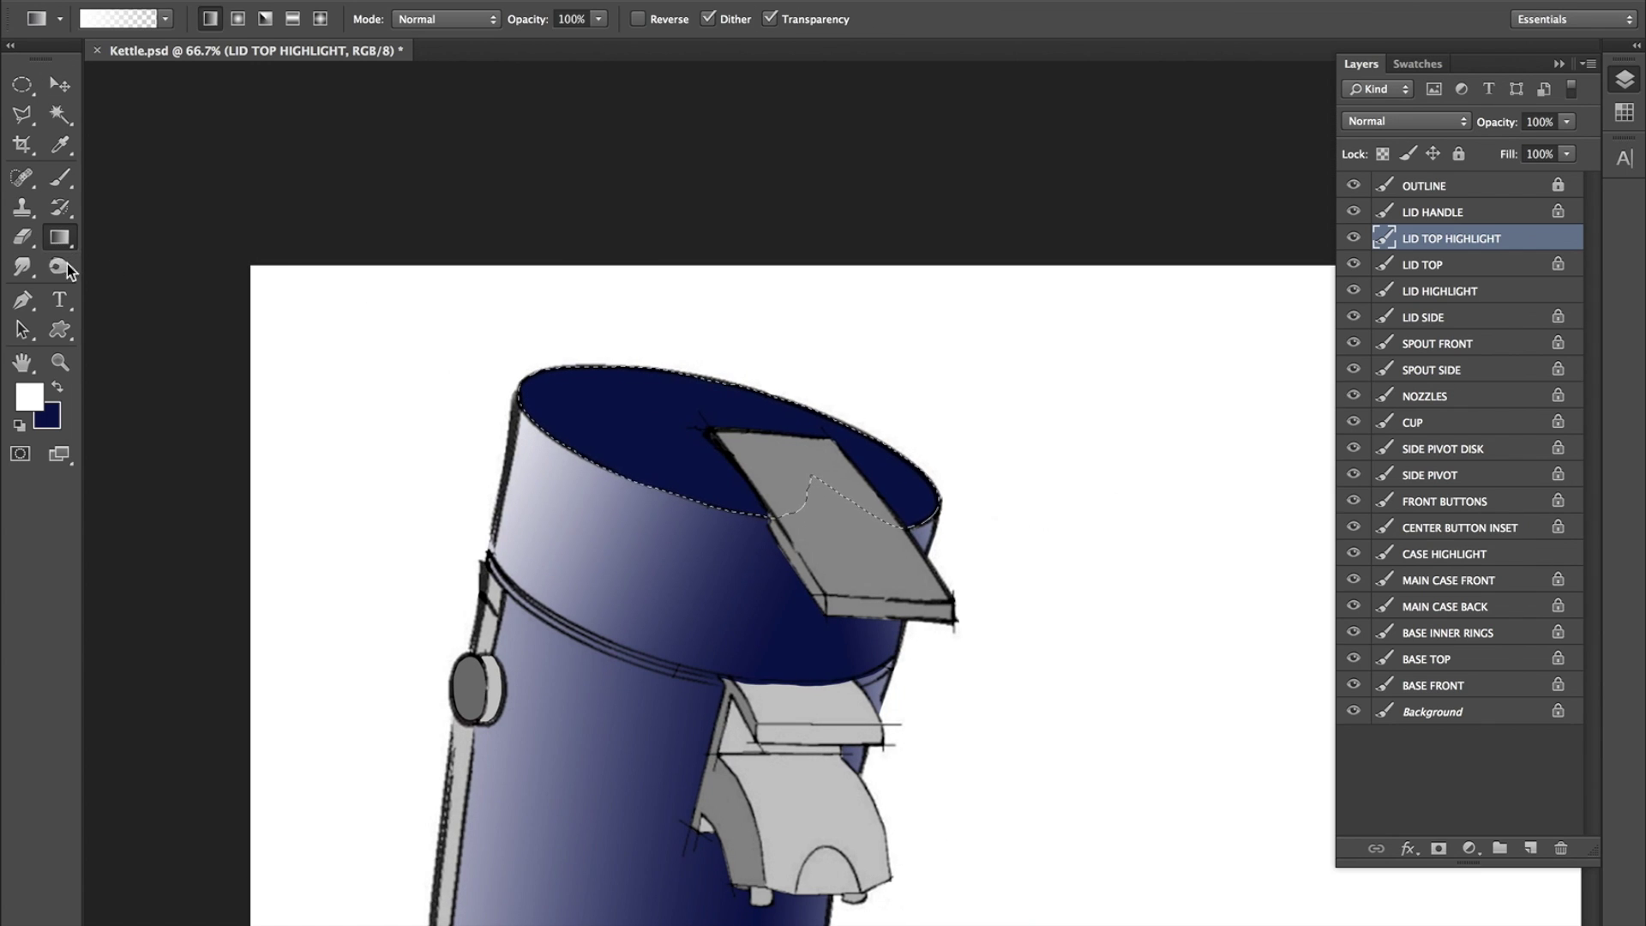
pyautogui.moveTo(1070, 476); pyautogui.dragTo(678, 441)
pyautogui.moveTo(441, 300); pyautogui.dragTo(617, 420)
pyautogui.hotkey('ctrl', 'z')
pyautogui.moveTo(512, 285); pyautogui.dragTo(658, 418)
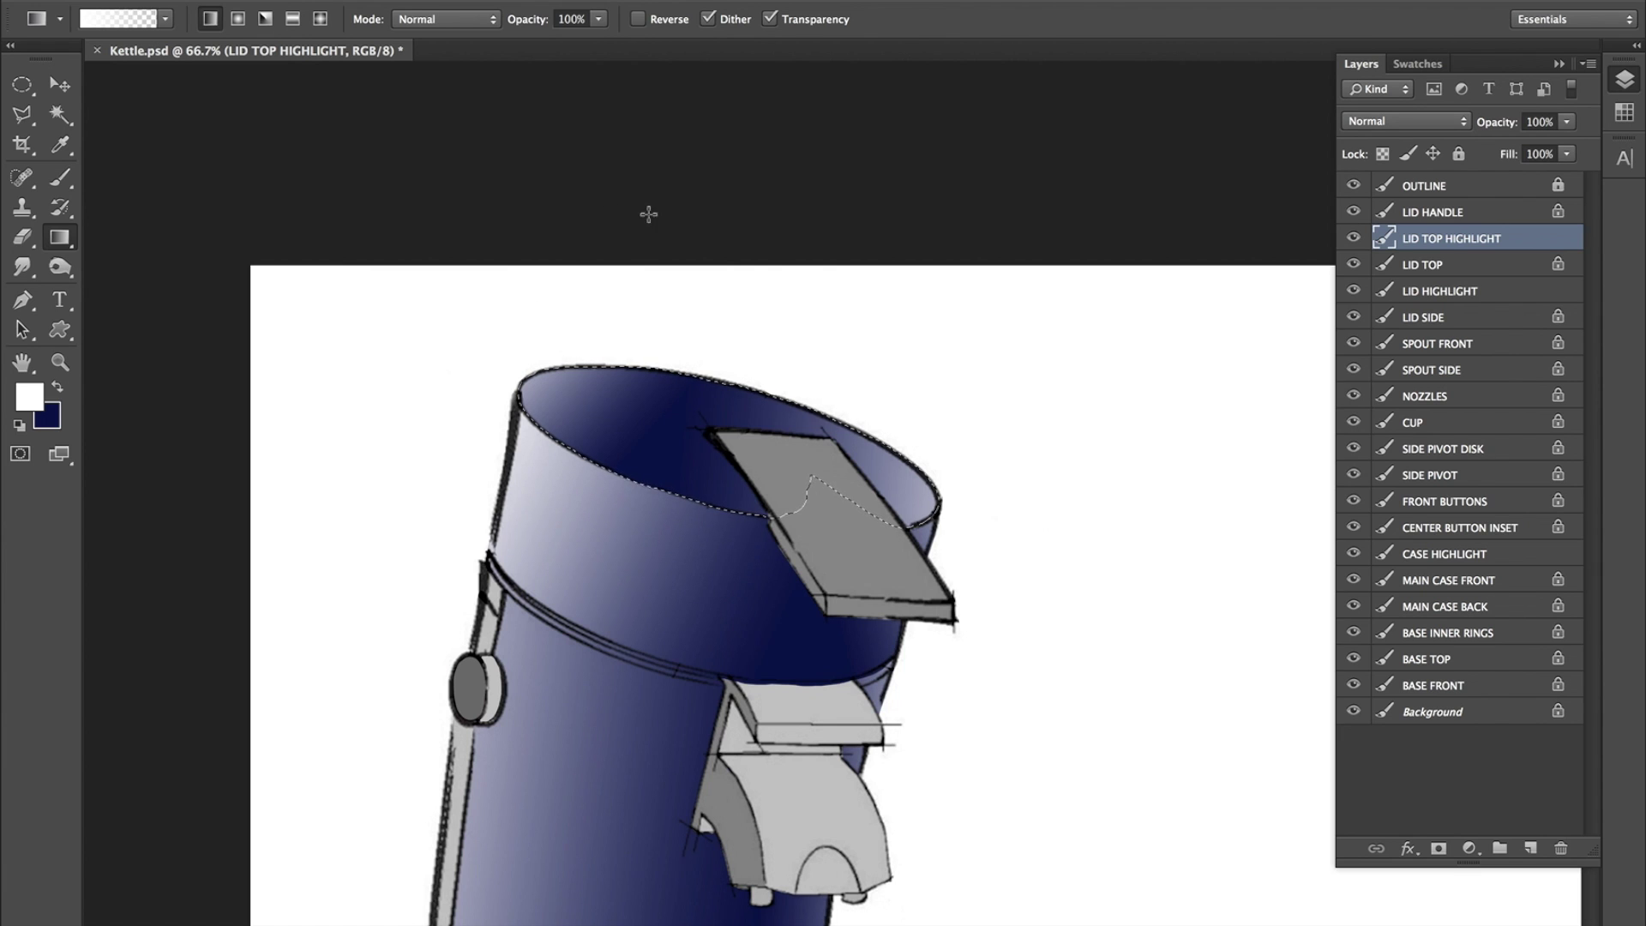
# Save Kettle.psd and clear the selection around the lid's top.
pyautogui.moveTo(955, 709); pyautogui.dragTo(1103, 378)
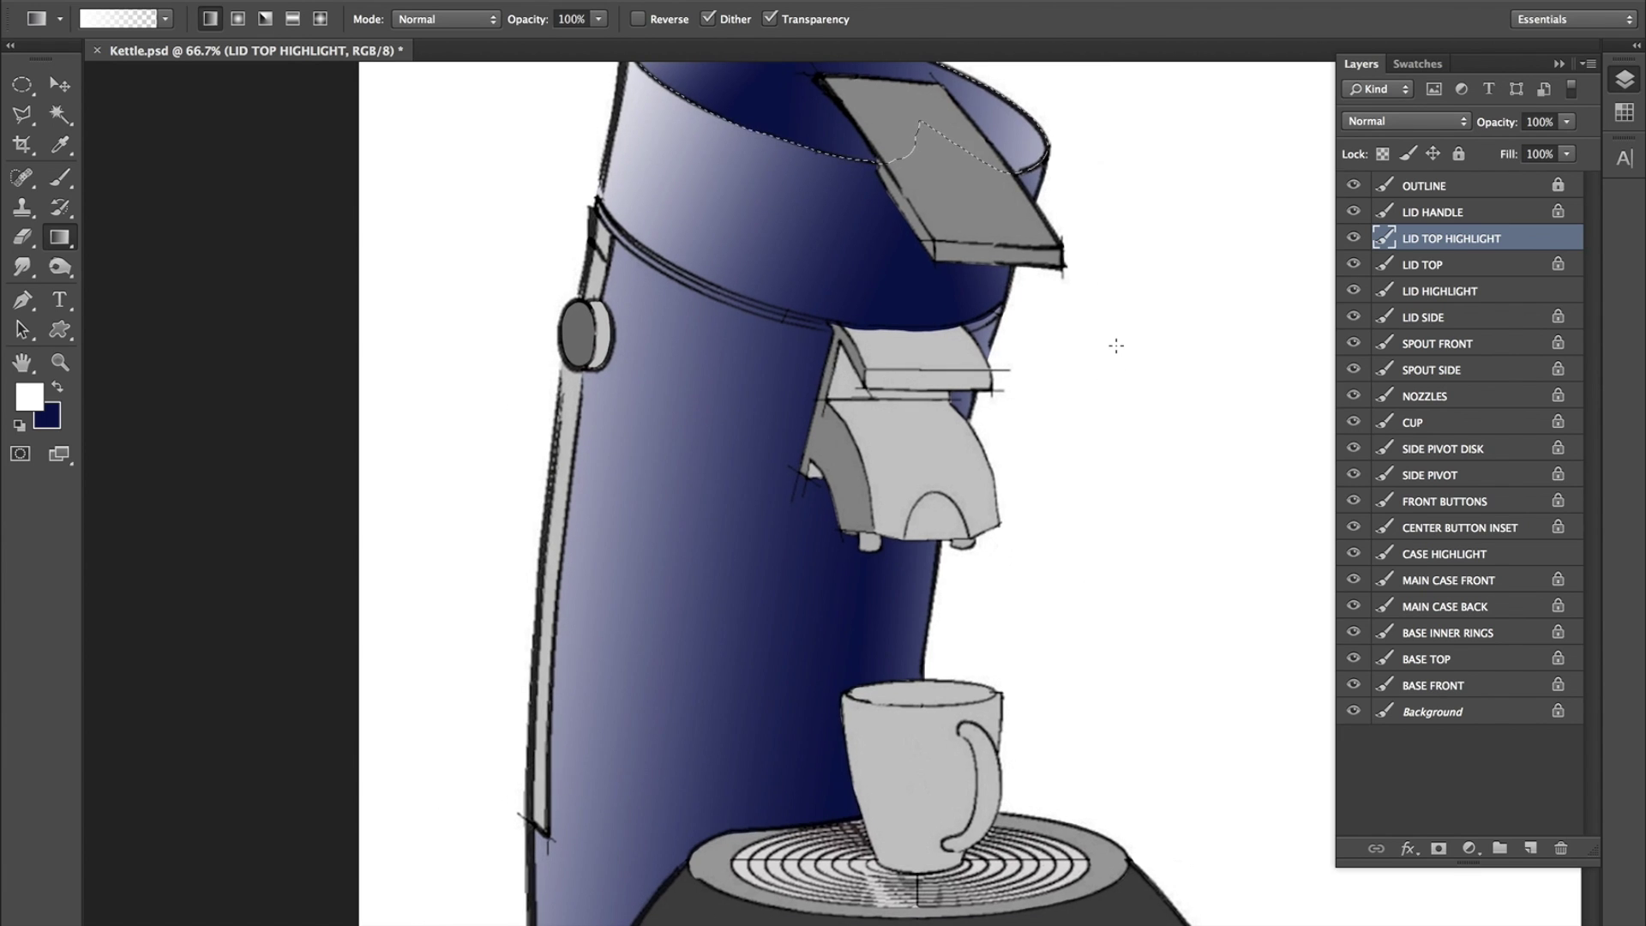
pyautogui.scroll(-3, 1116, 346)
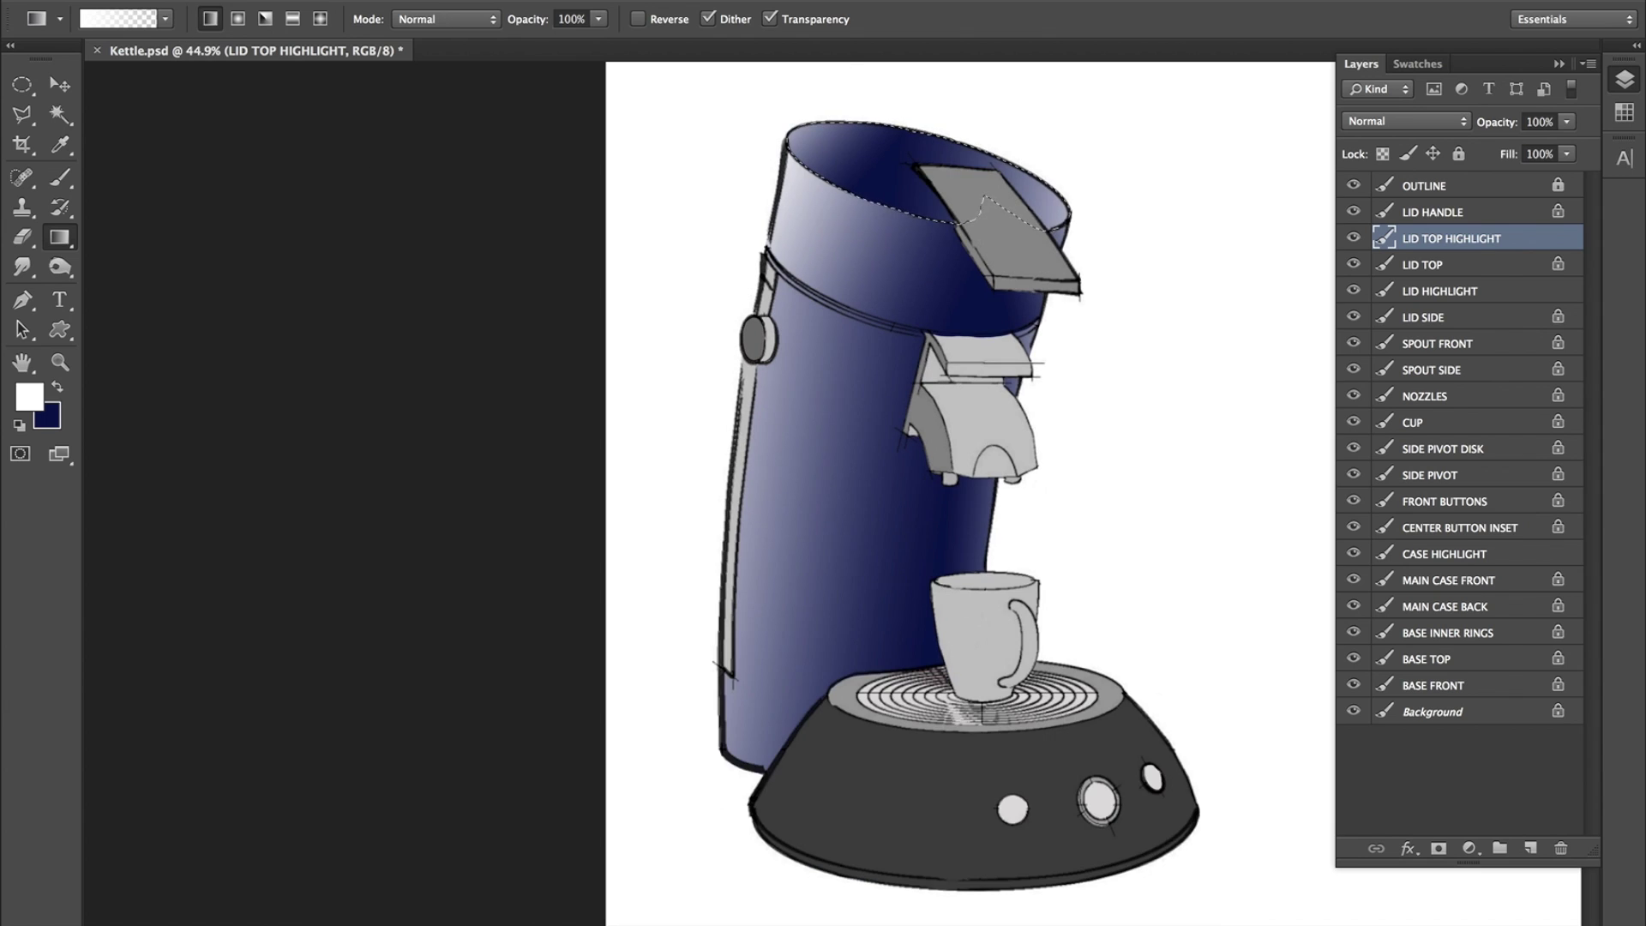
pyautogui.click(190, 0)
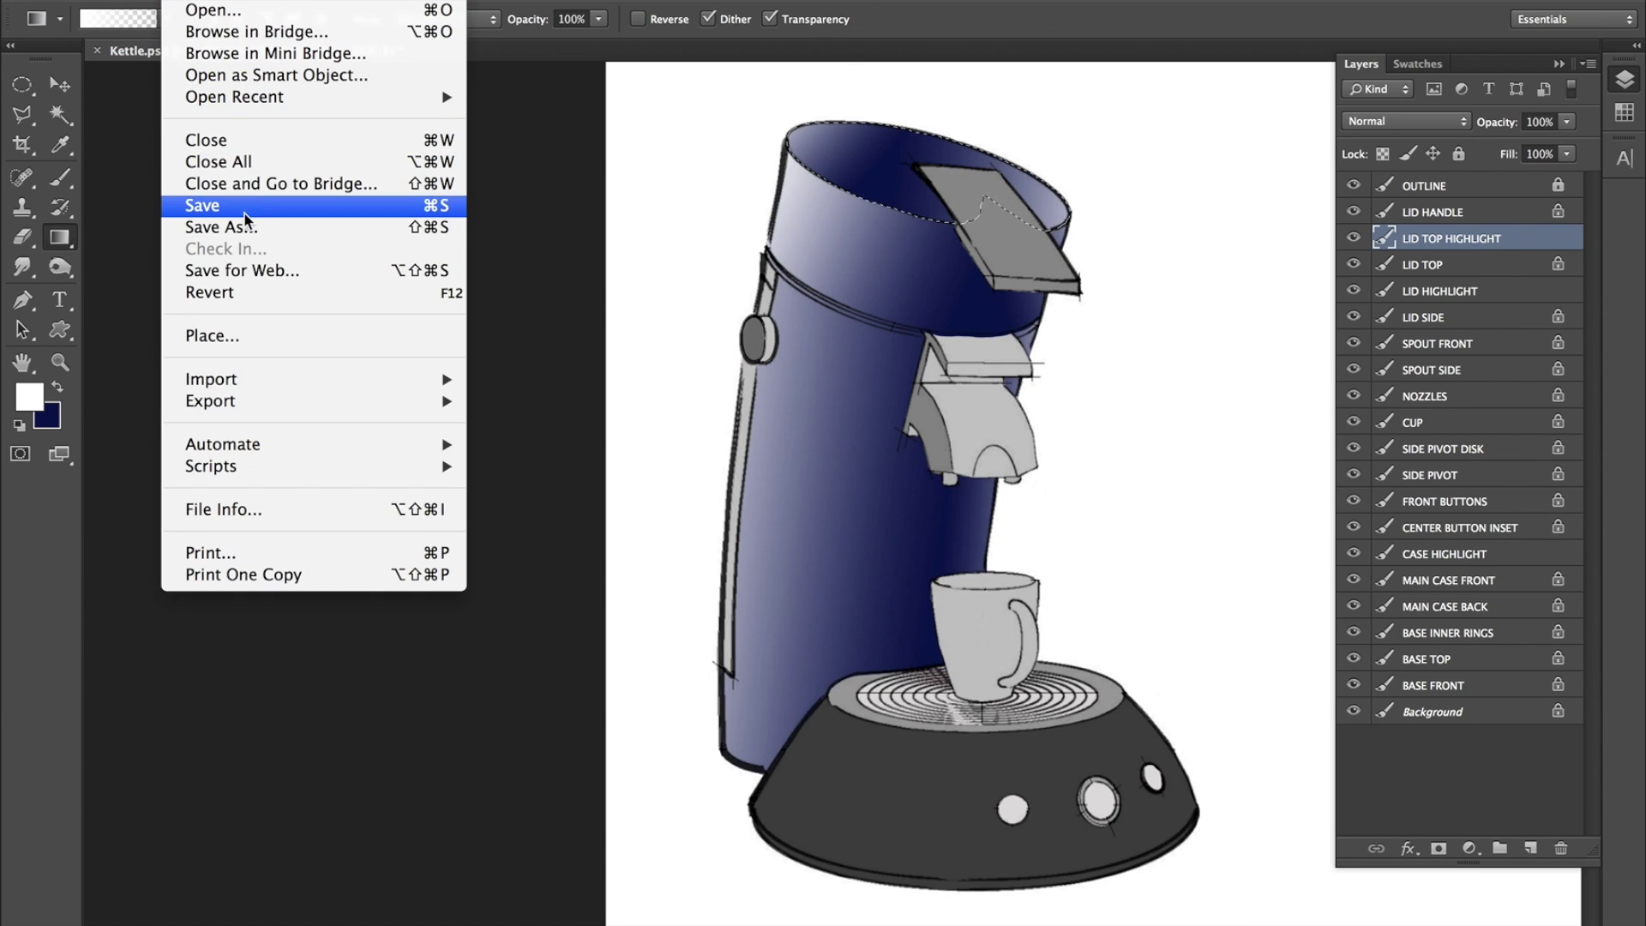
pyautogui.click(241, 206)
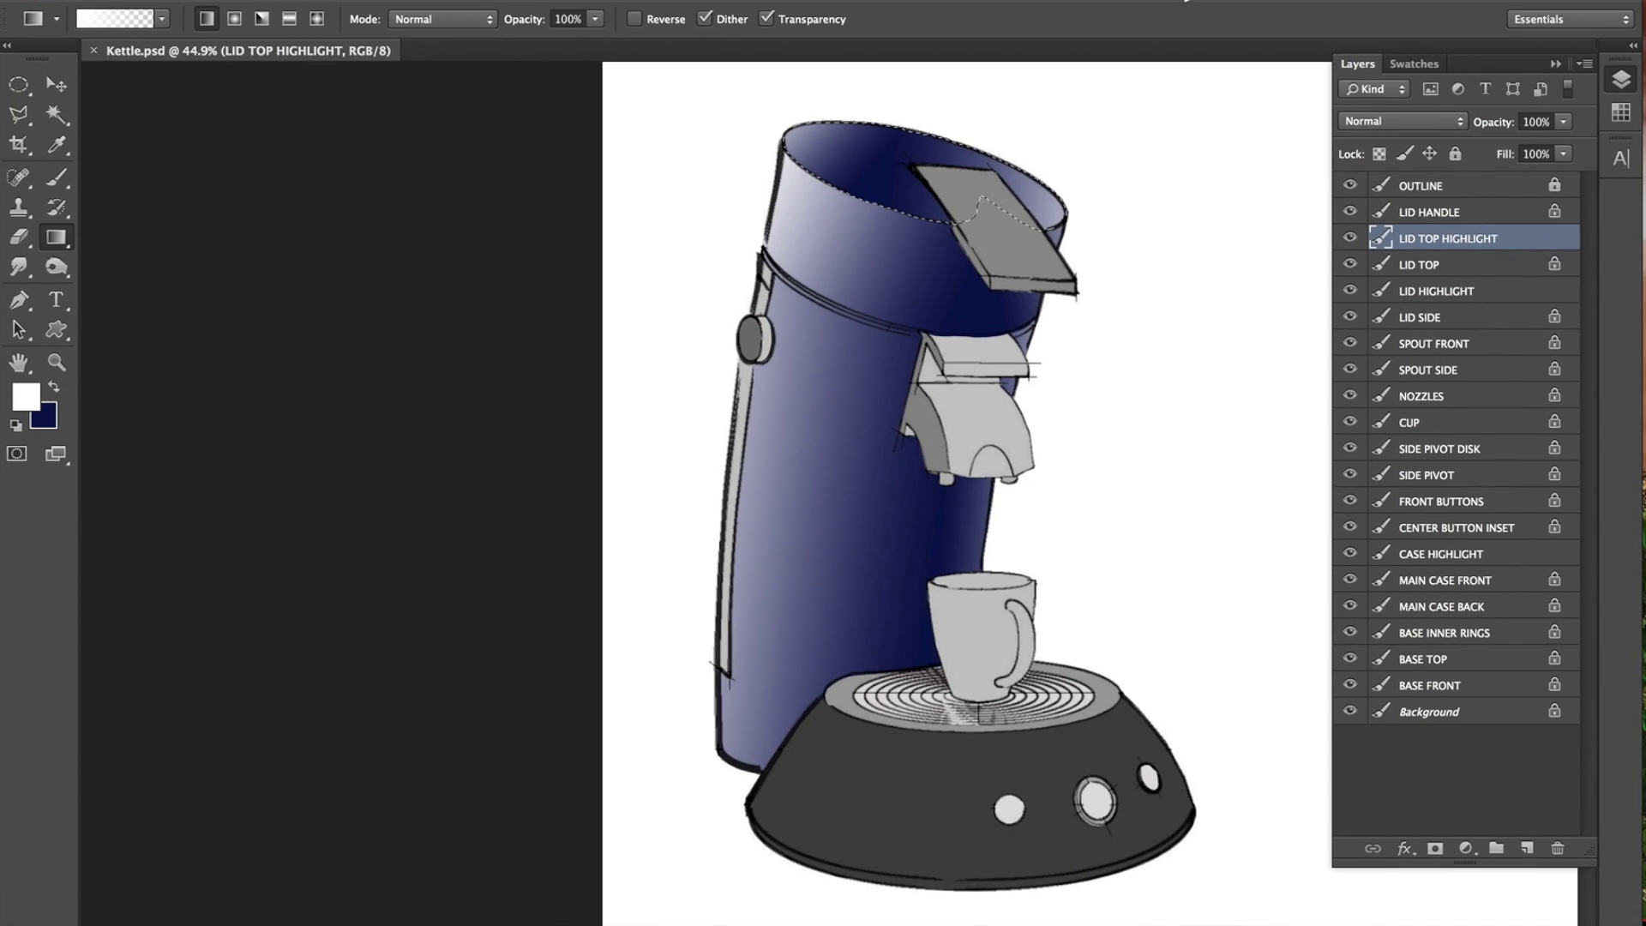
pyautogui.press('v')
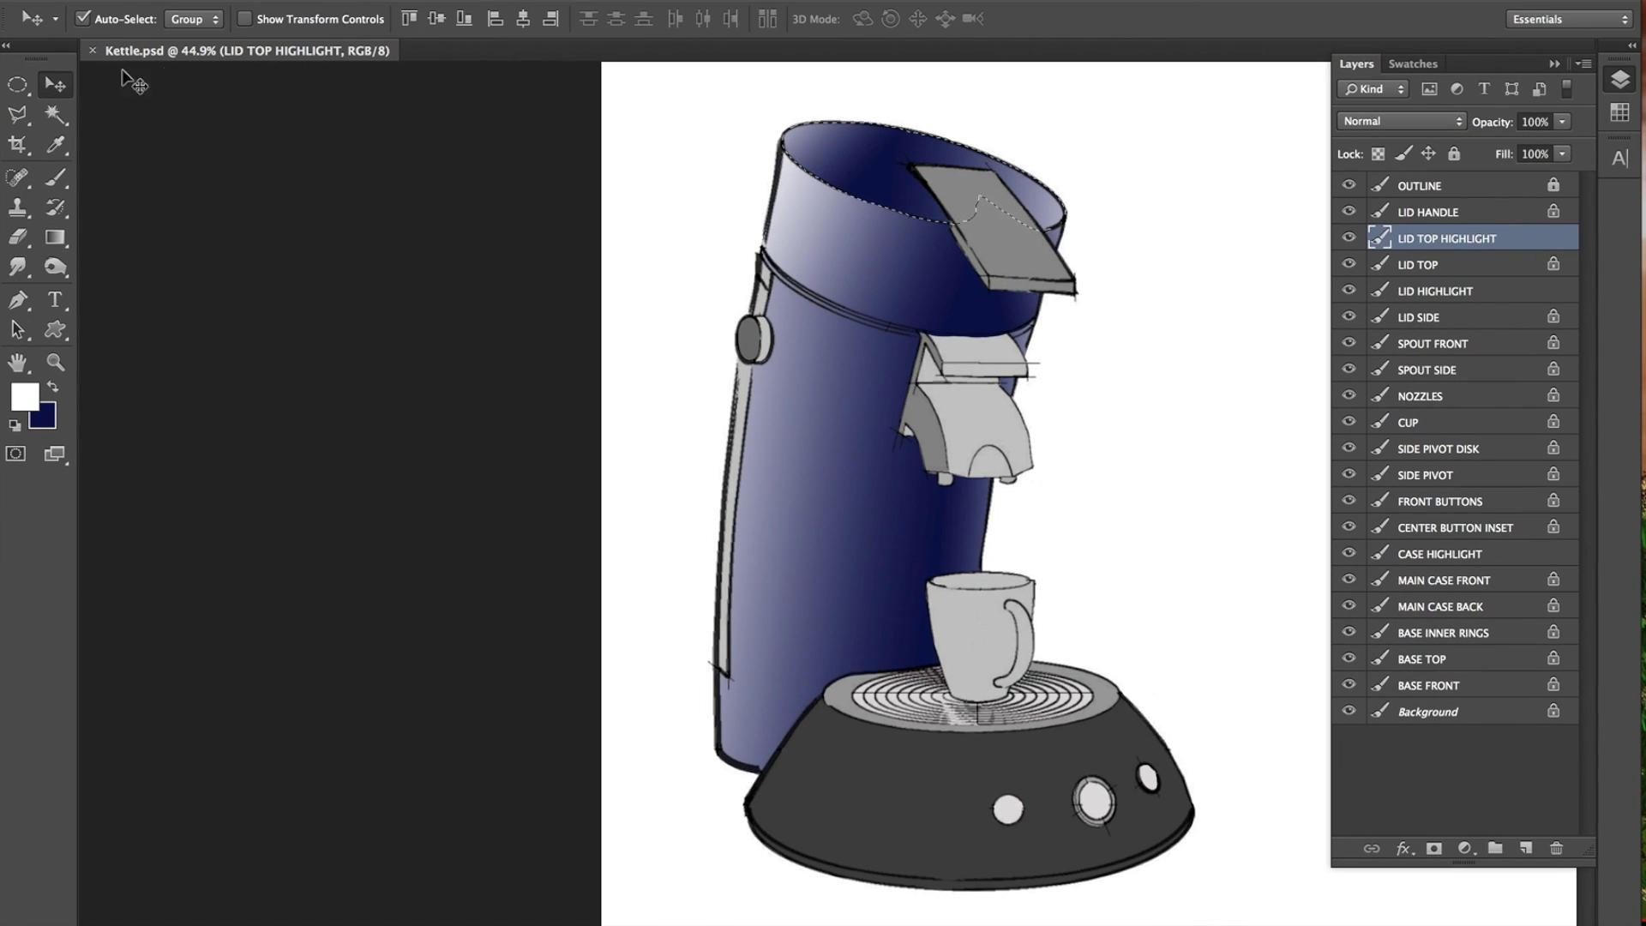
pyautogui.hotkey('ctrl', 'd')
pyautogui.click(467, 0)
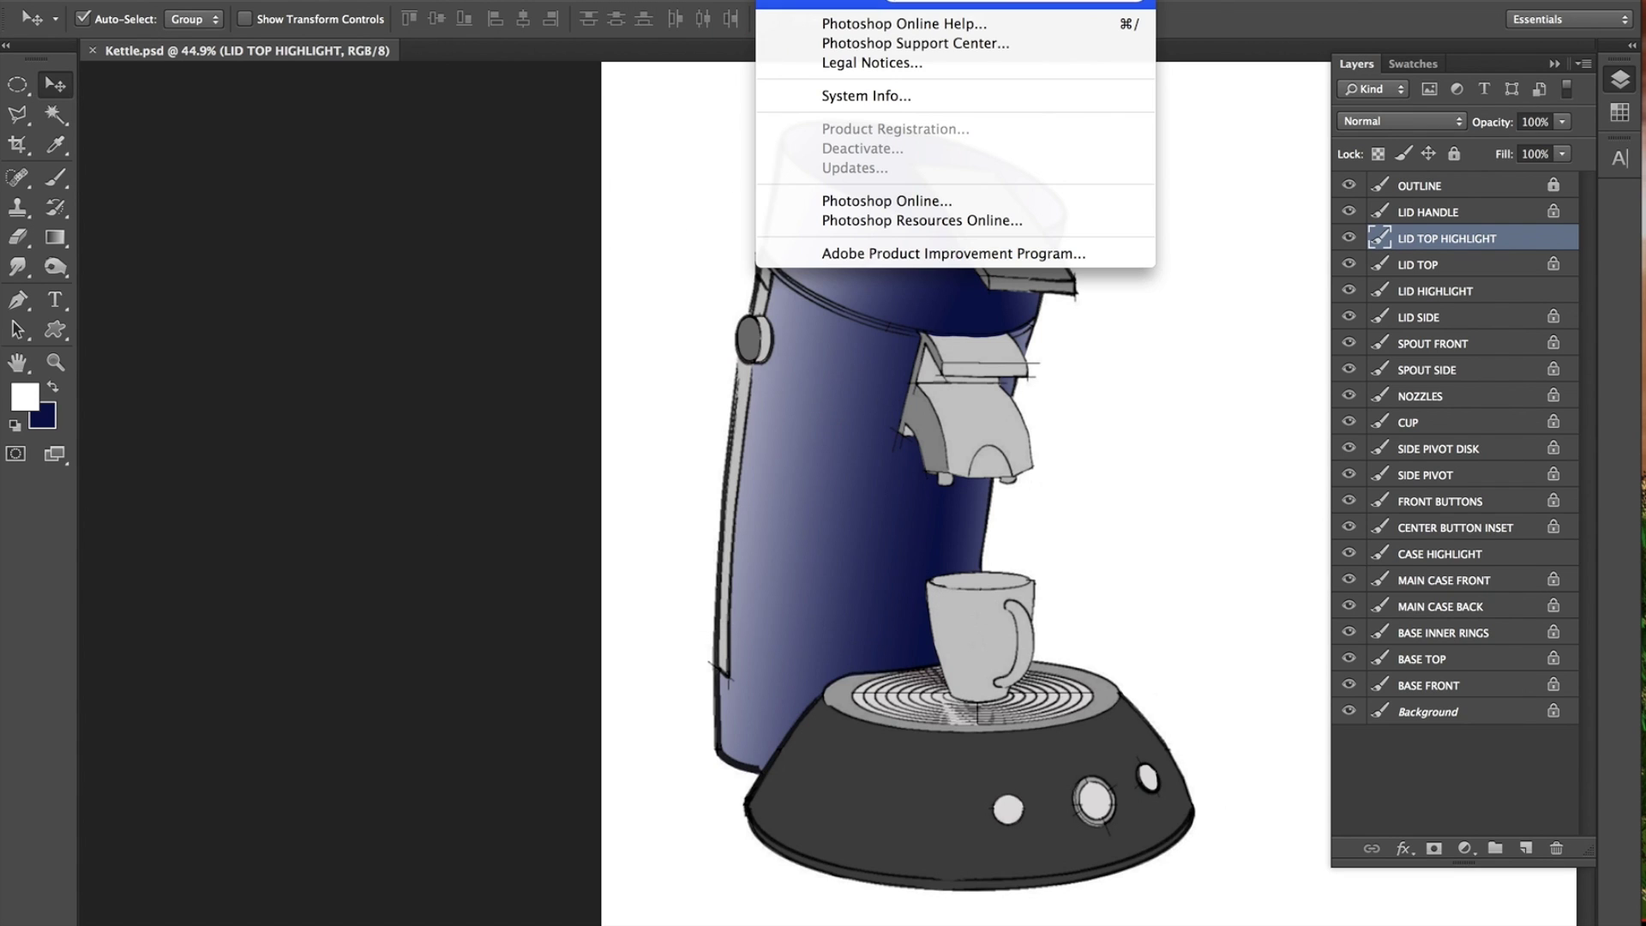
pyautogui.click(1266, 3)
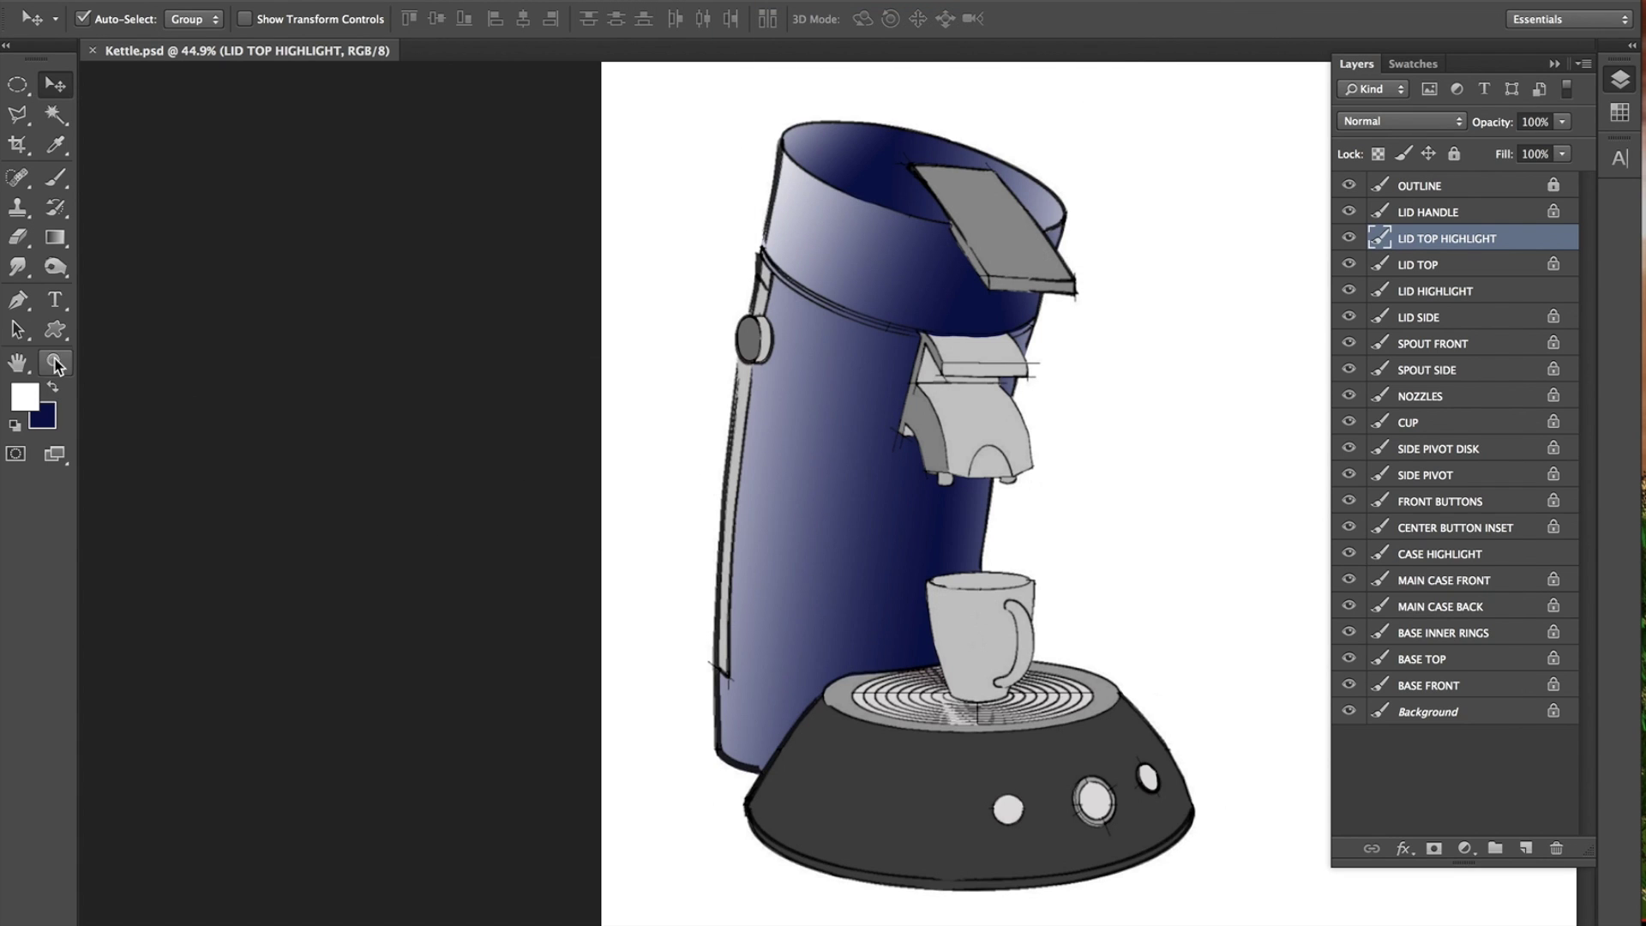
# Set up the Eraser with a hard round brush of size 400.
pyautogui.click(55, 363)
pyautogui.click(986, 553)
pyautogui.moveTo(754, 501); pyautogui.dragTo(558, 471)
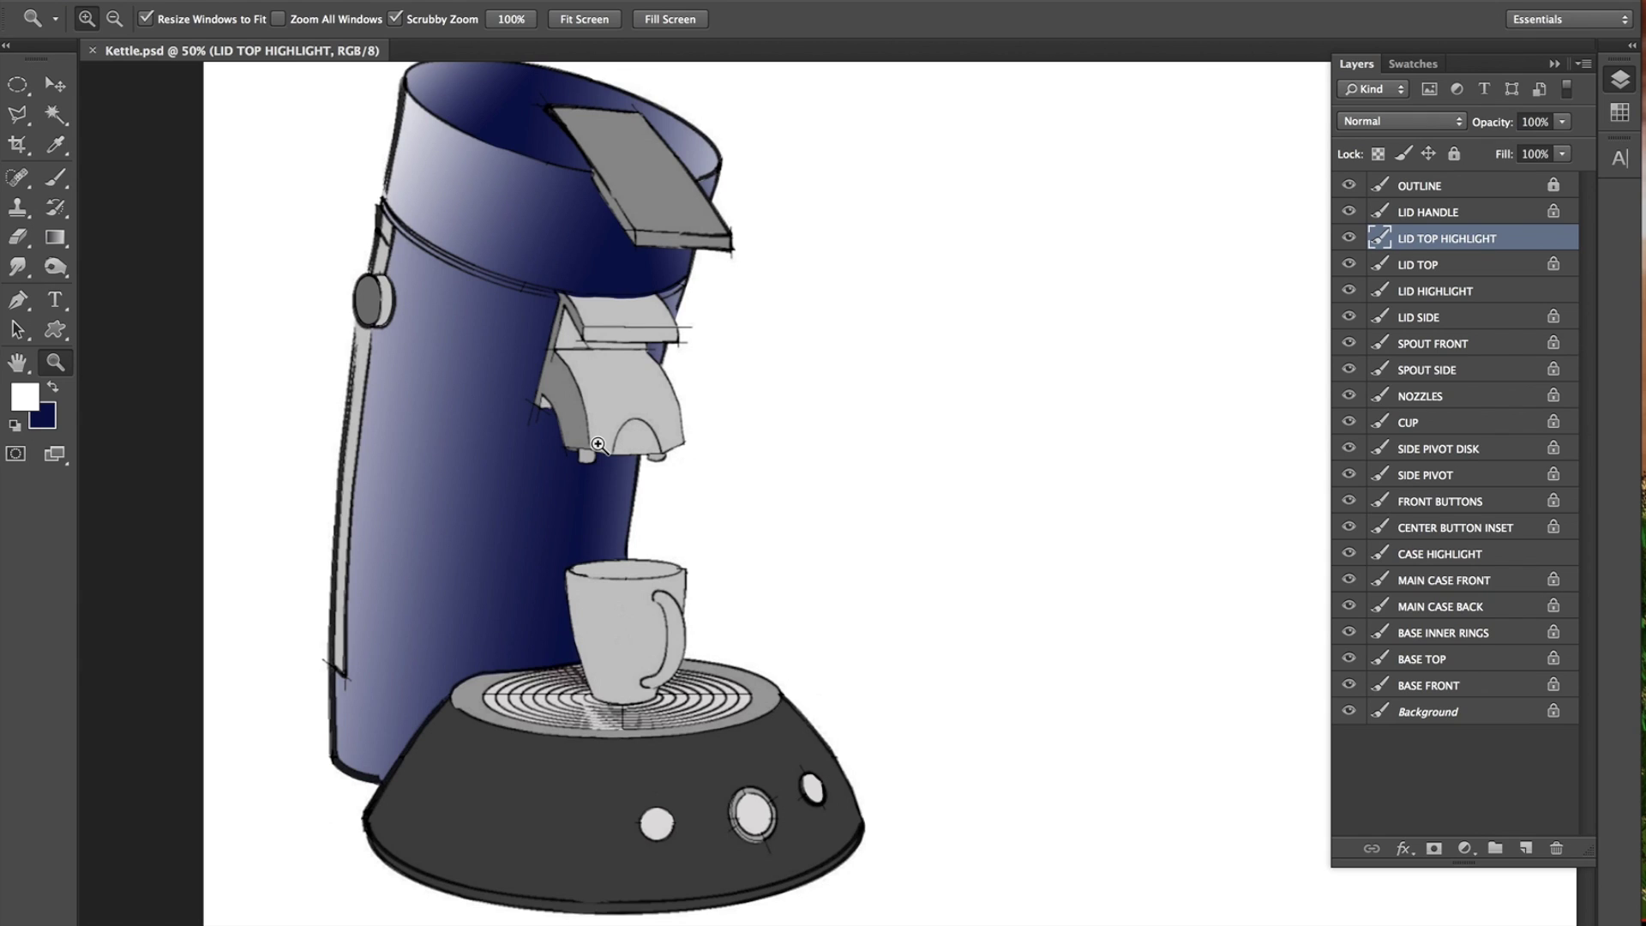
pyautogui.click(22, 240)
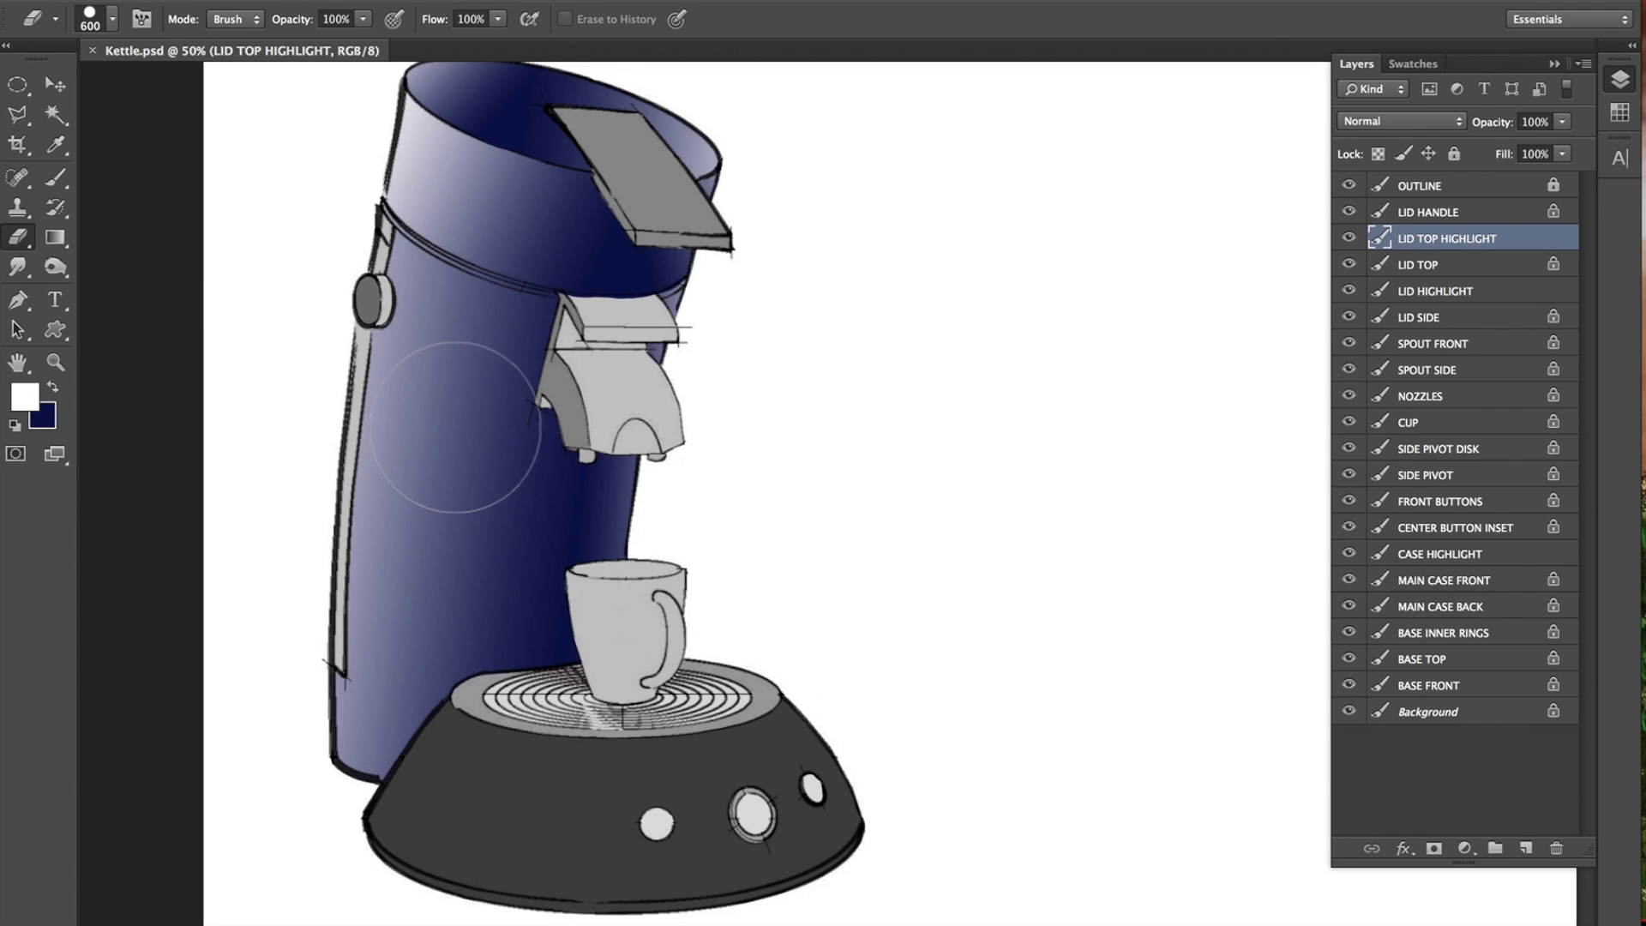
pyautogui.press('[')
pyautogui.press('[')
pyautogui.press('[')
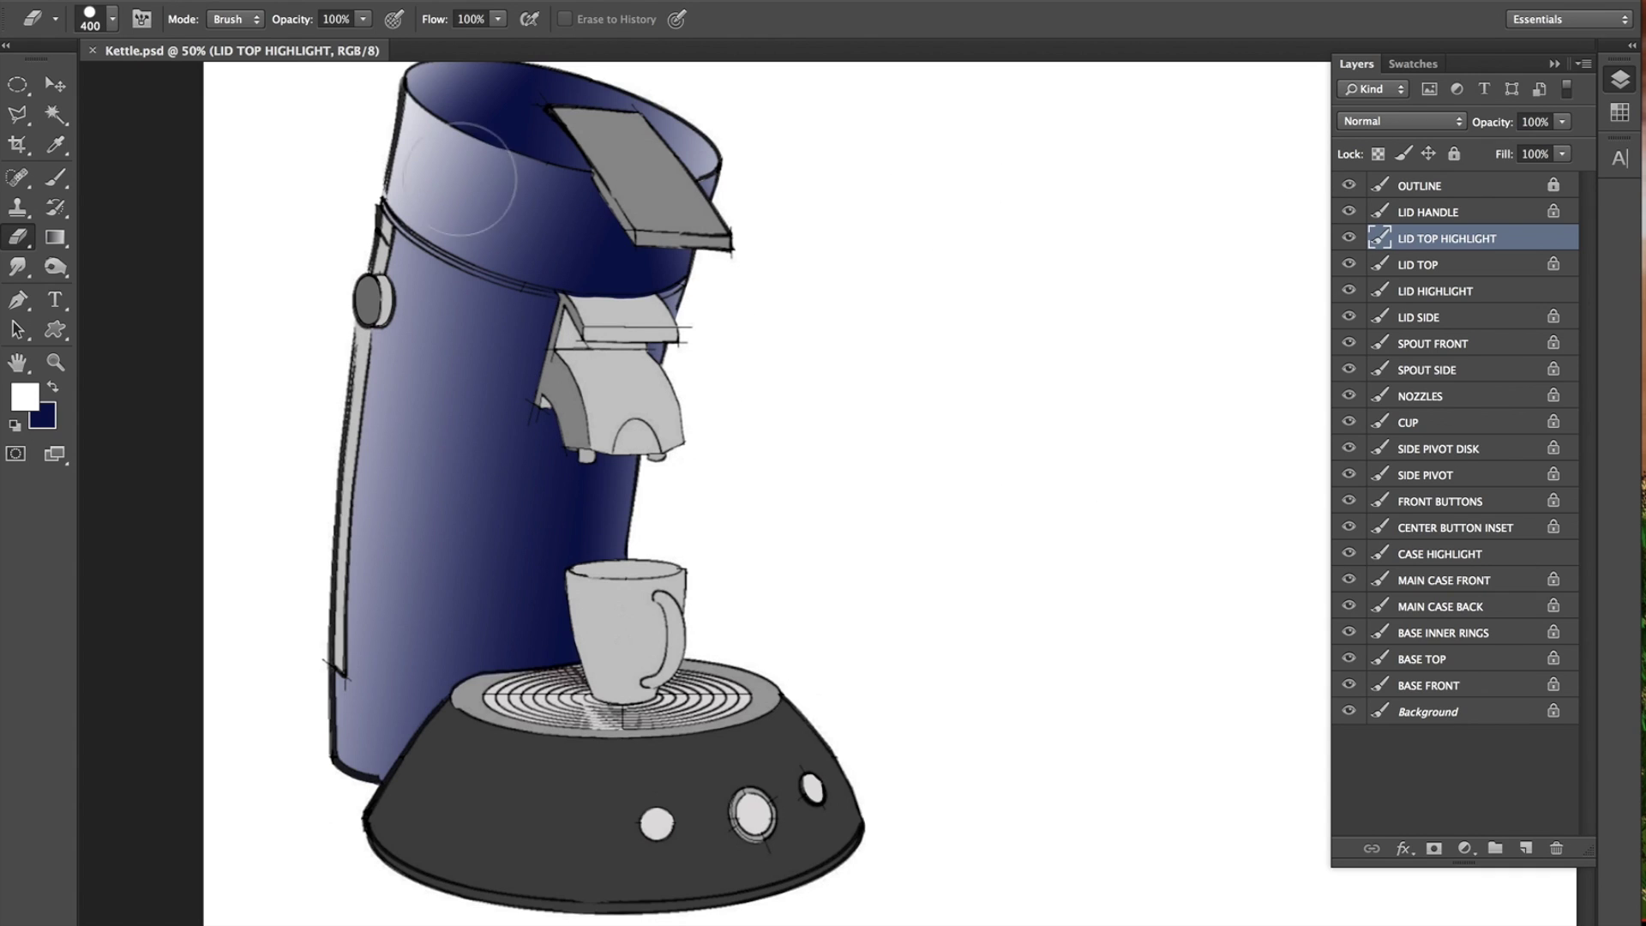
# Make CASE HIGHLIGHT the active layer, hide and show it to check its gradient, and return to the Eraser.
pyautogui.click(55, 84)
pyautogui.click(399, 341)
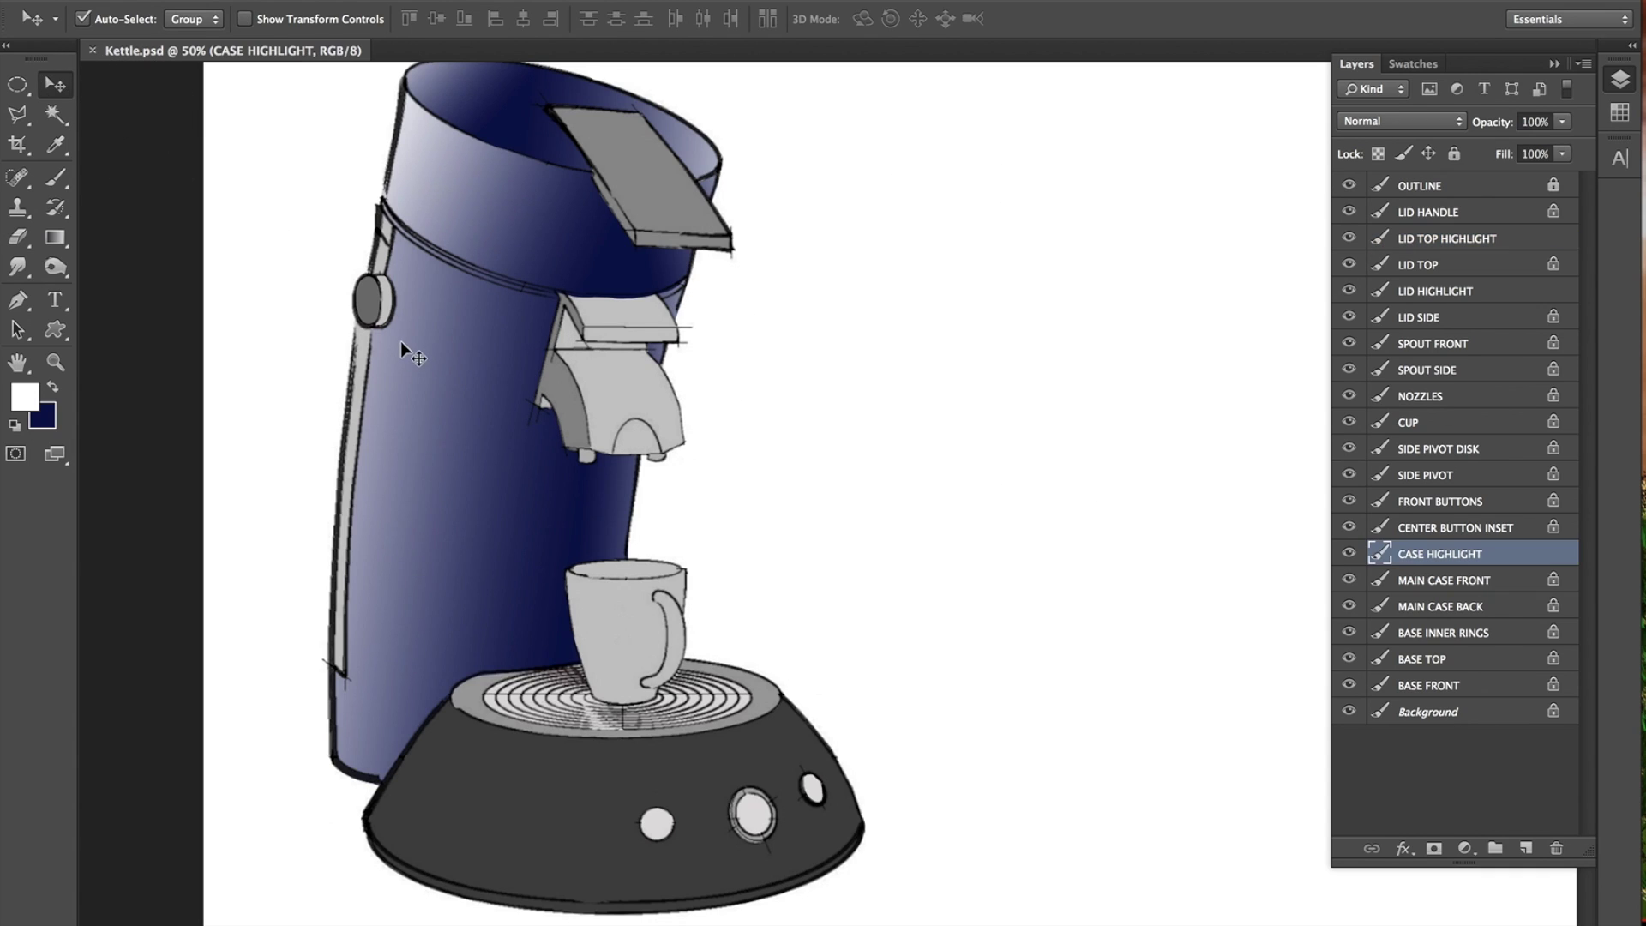
pyautogui.click(1350, 553)
pyautogui.click(1350, 553)
pyautogui.click(14, 233)
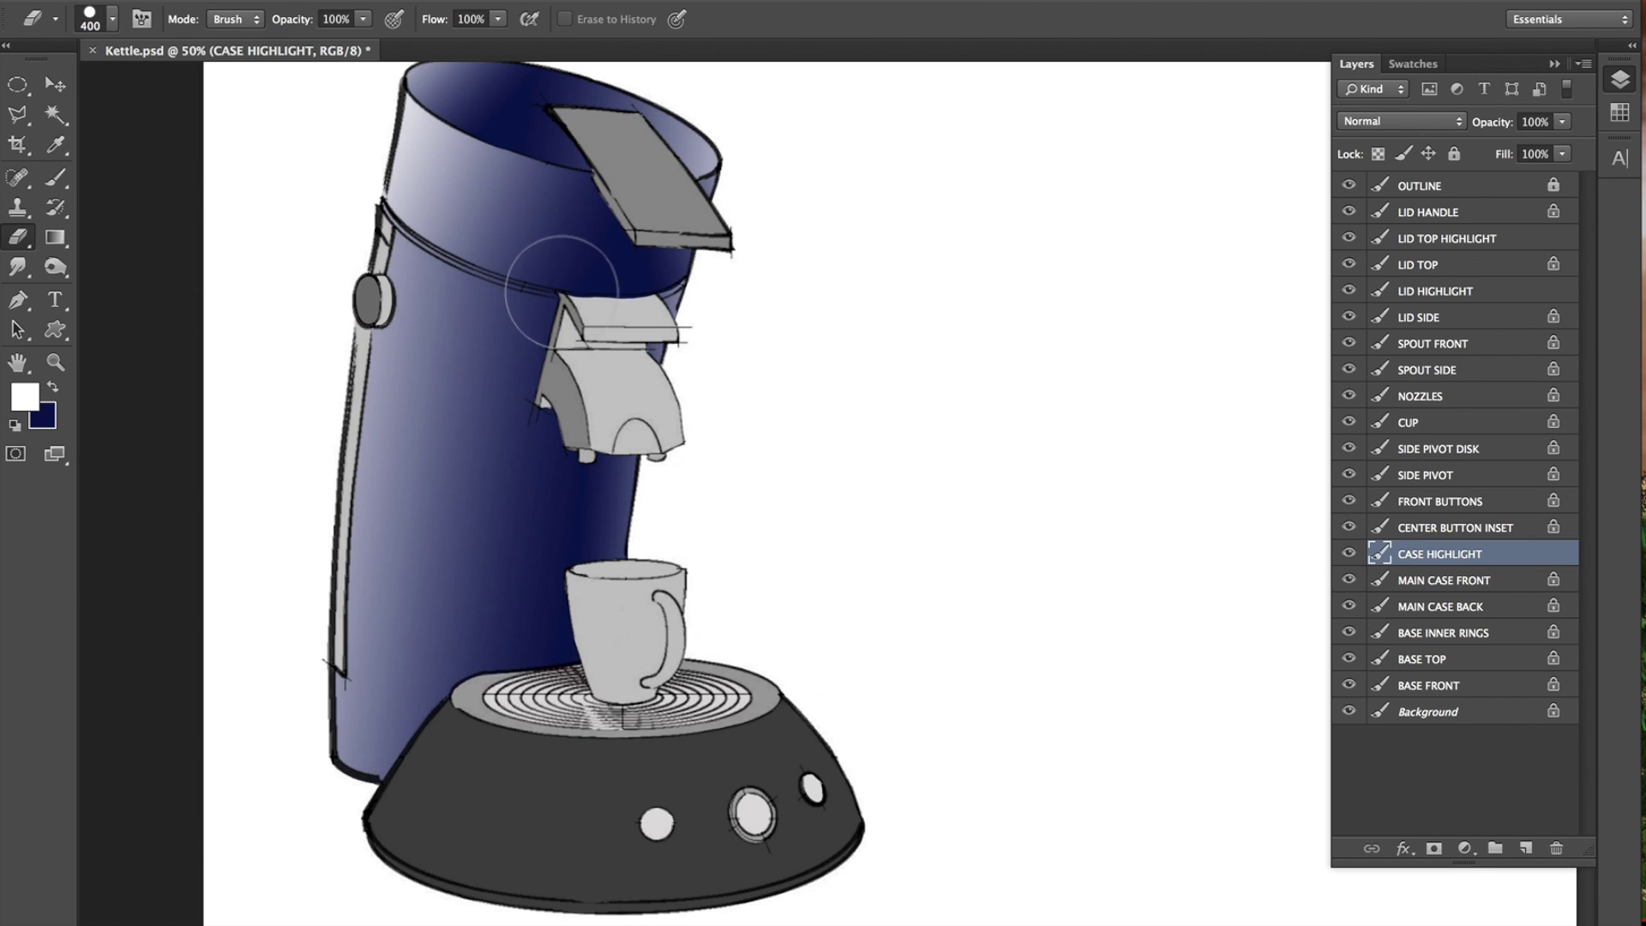
# Try curved erasing strokes down the inner side of CASE HIGHLIGHT, undoing each one.
pyautogui.moveTo(576, 277); pyautogui.dragTo(478, 838)
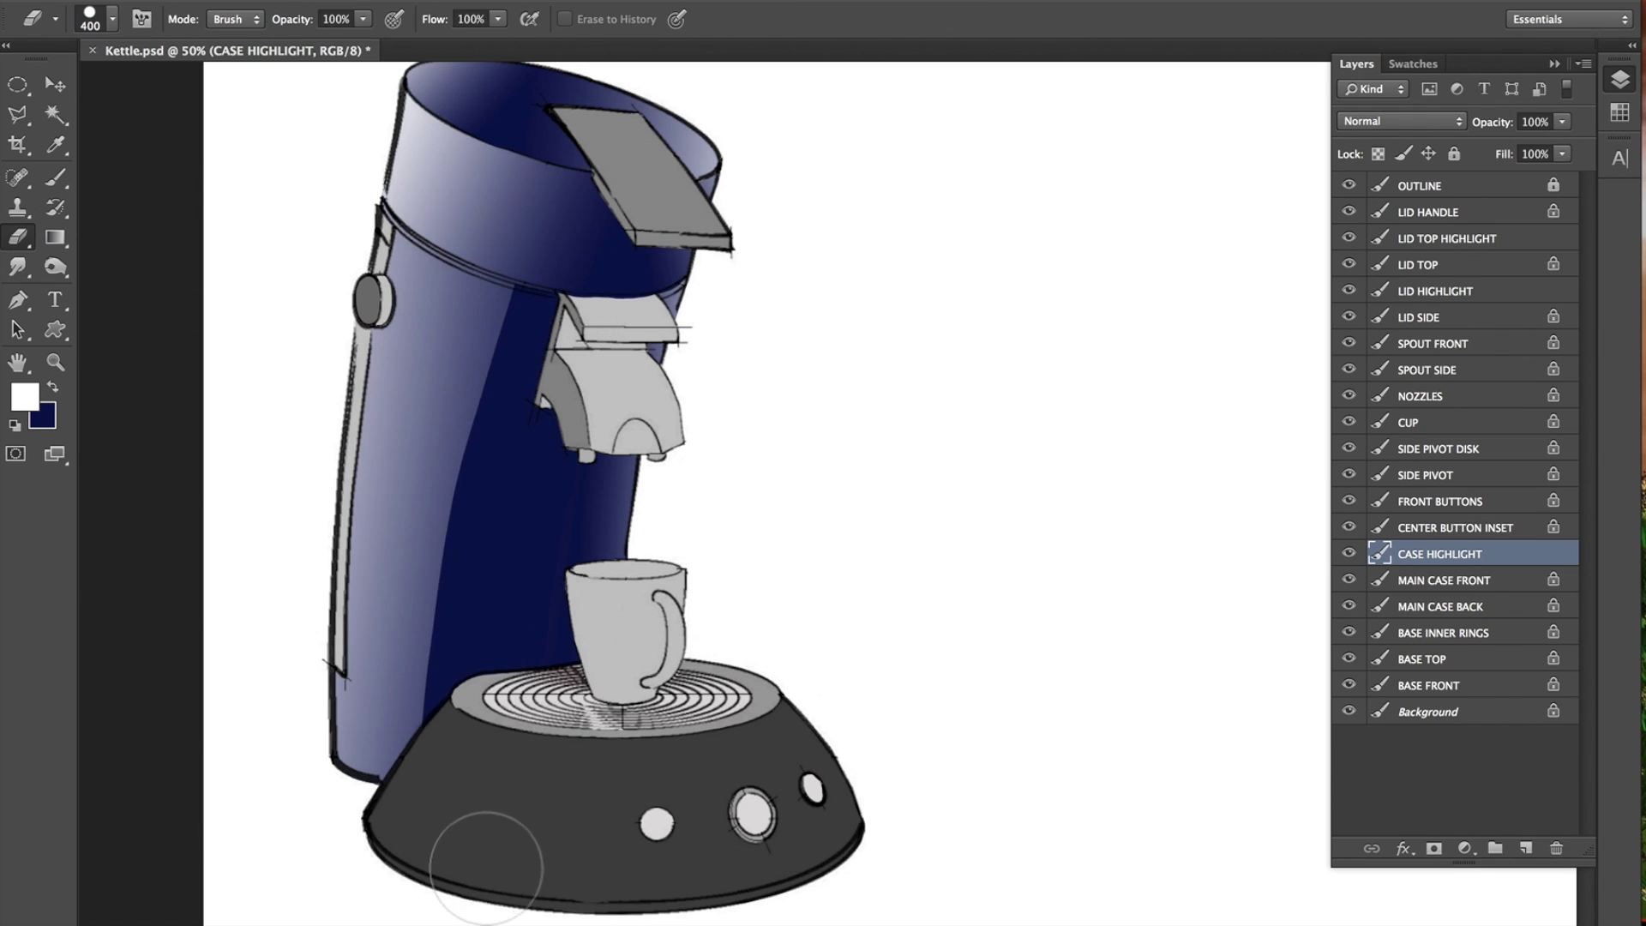
pyautogui.press('super+z')
pyautogui.moveTo(556, 287); pyautogui.dragTo(518, 848)
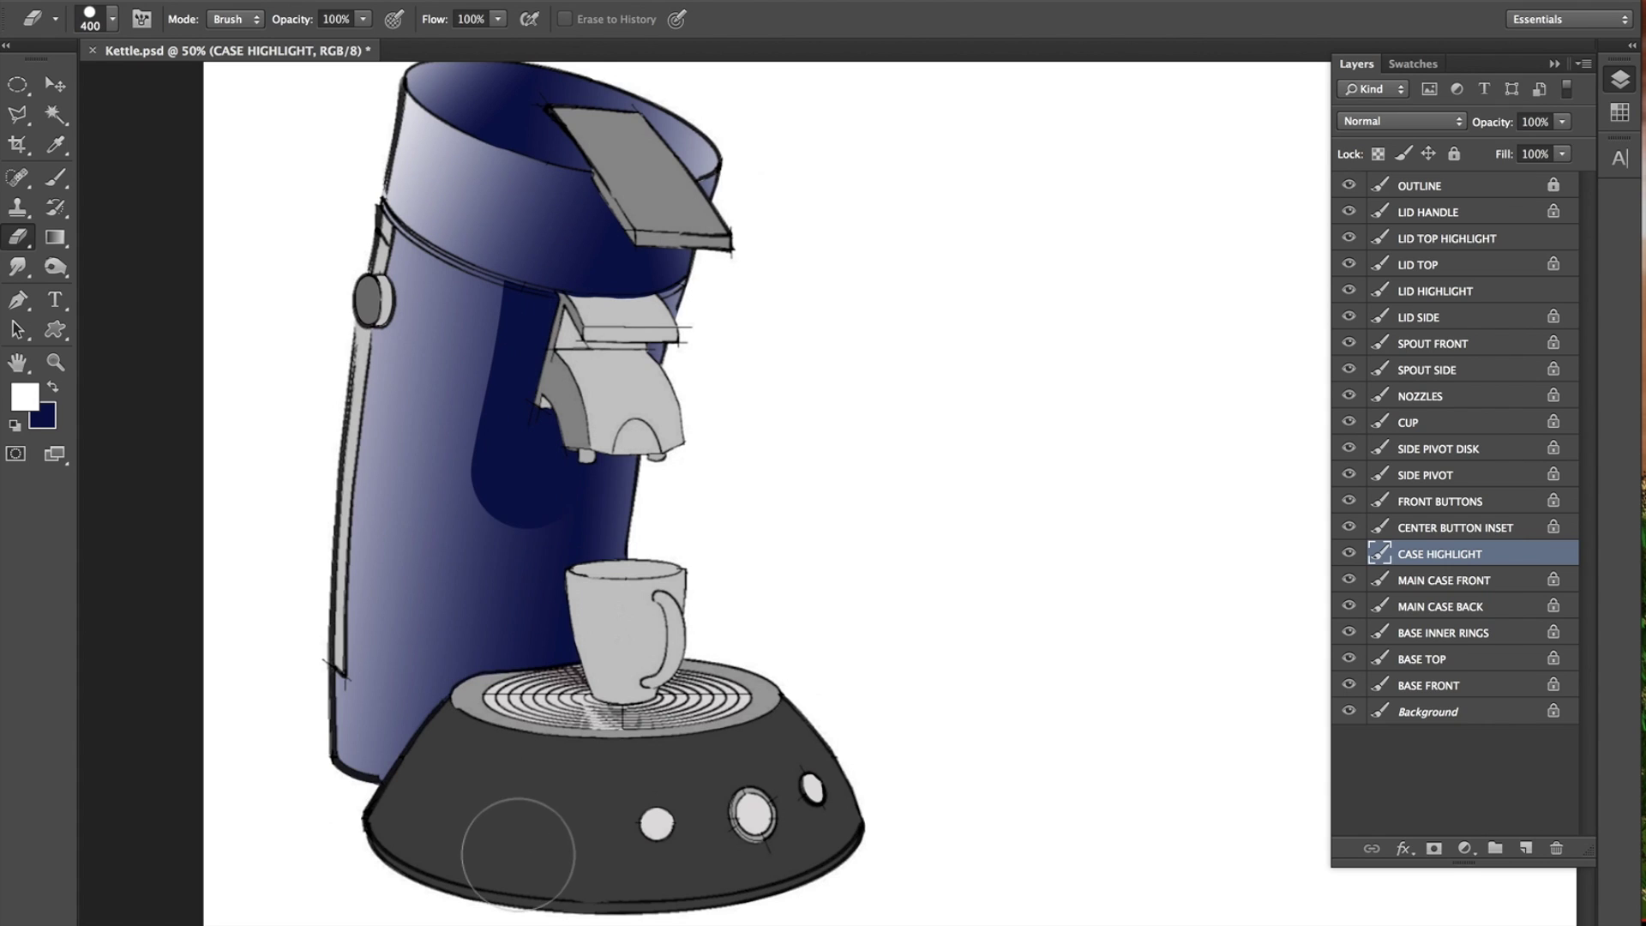
pyautogui.press('super+z')
pyautogui.moveTo(557, 249)
pyautogui.mouseDown()
pyautogui.moveTo(485, 599)
pyautogui.moveTo(490, 879)
pyautogui.mouseUp()
pyautogui.press('super+z')
pyautogui.moveTo(533, 250)
pyautogui.mouseDown()
pyautogui.moveTo(526, 698)
pyautogui.moveTo(485, 808)
pyautogui.mouseUp()
pyautogui.press('super+z')
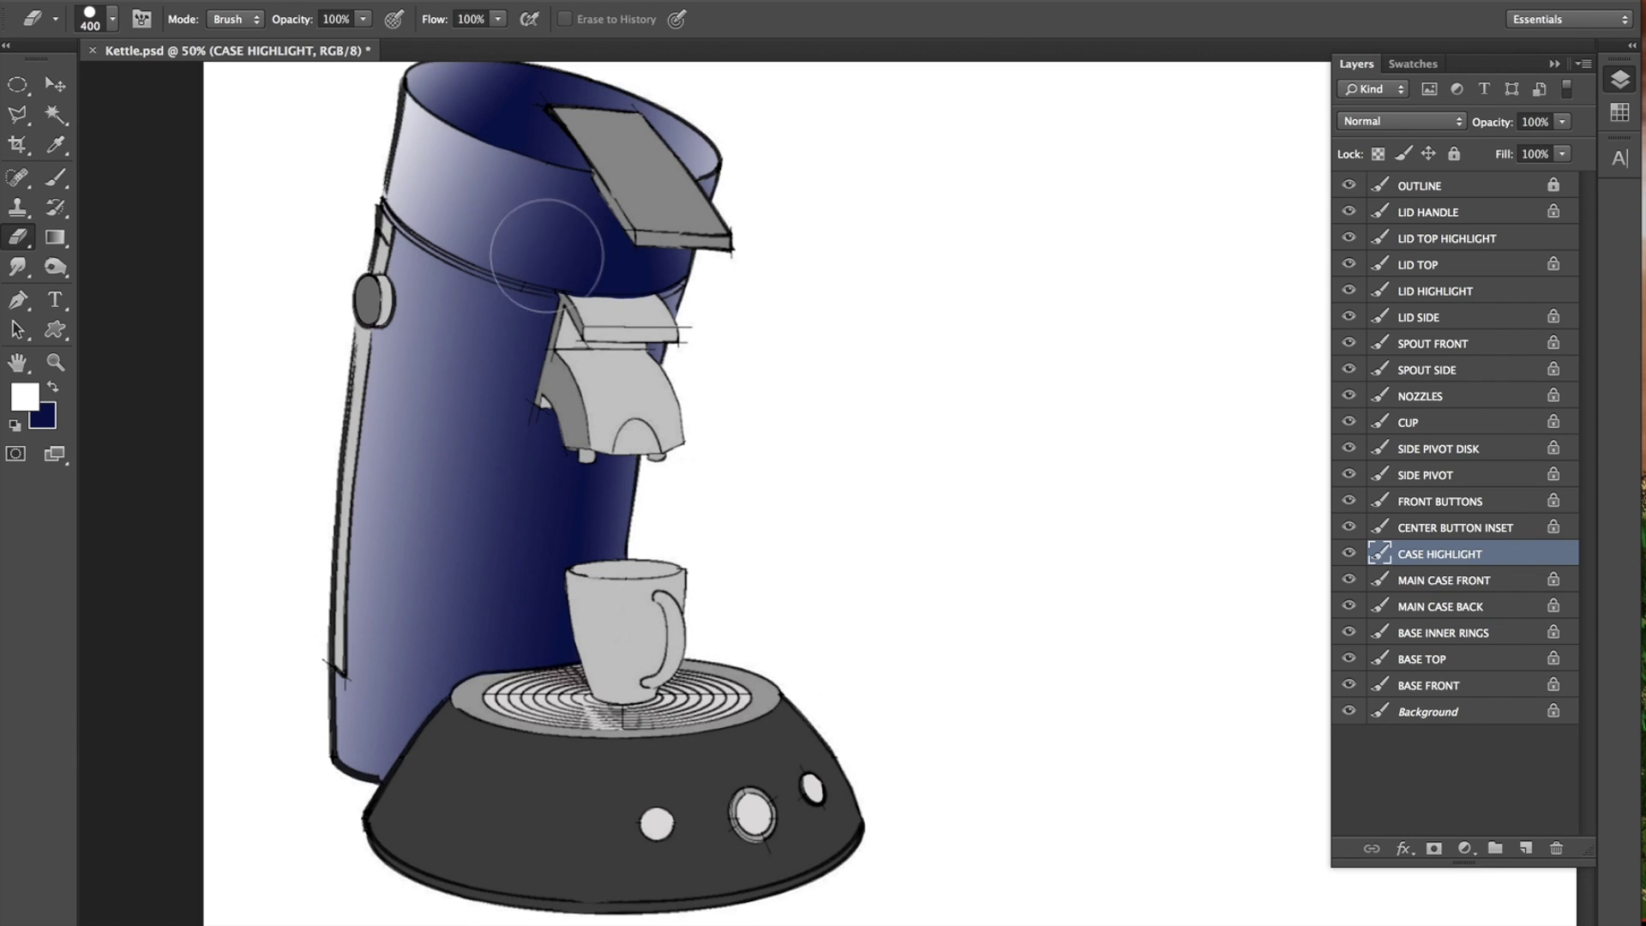
pyautogui.moveTo(551, 202); pyautogui.dragTo(491, 870)
pyautogui.press('super+z')
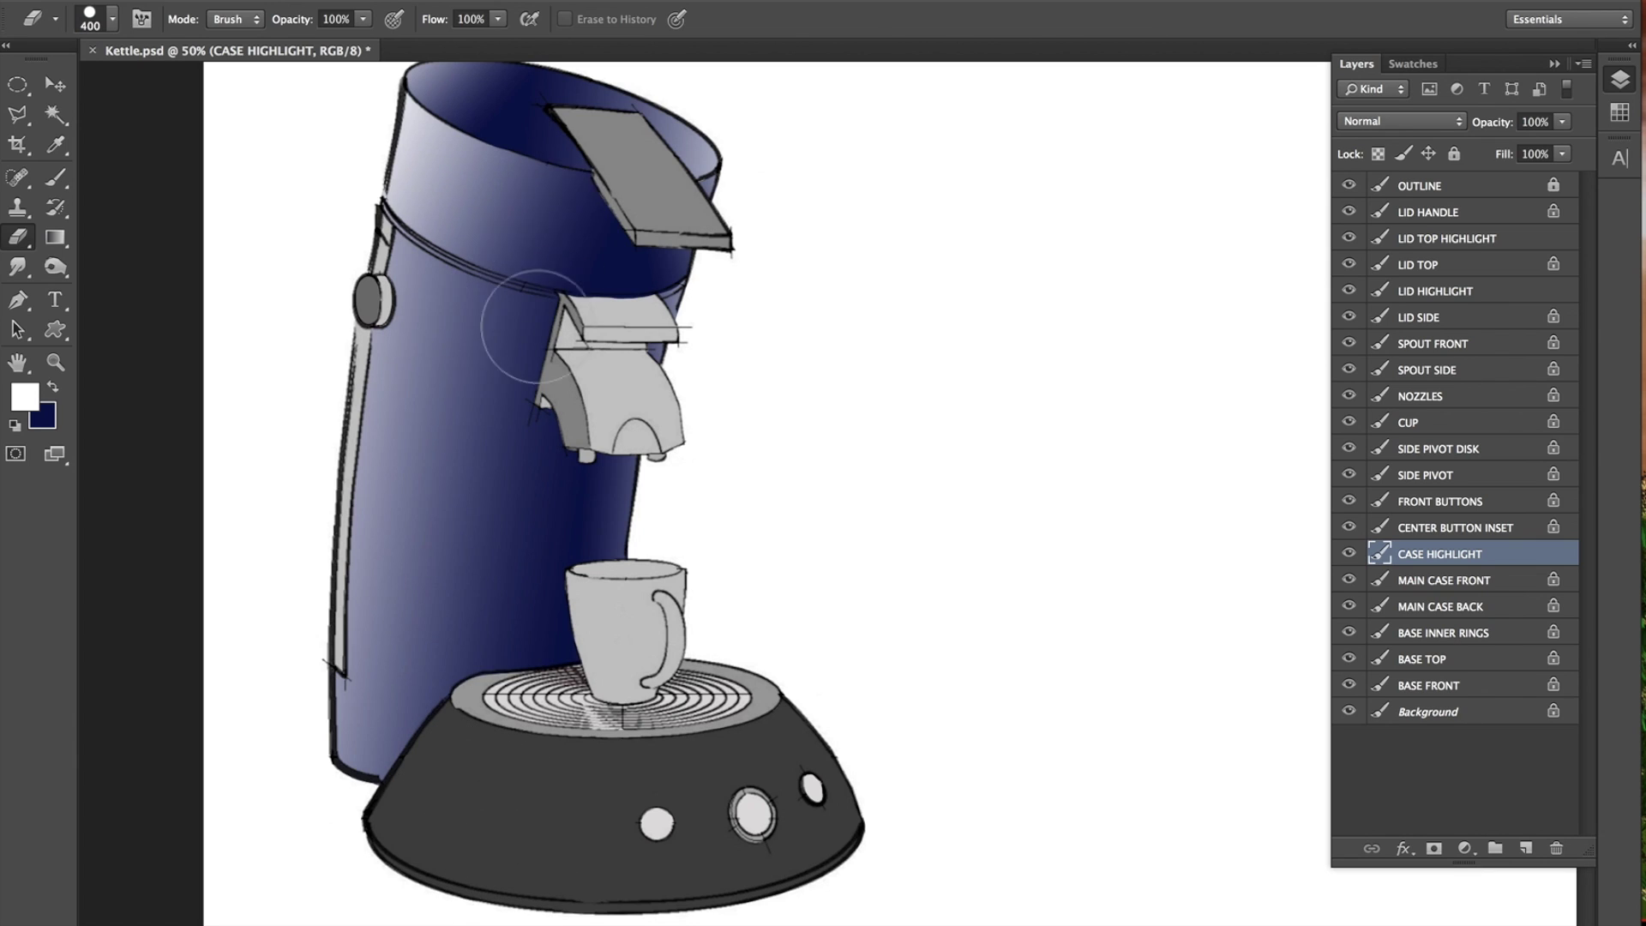
pyautogui.moveTo(478, 294); pyautogui.dragTo(505, 848)
pyautogui.press('super+z')
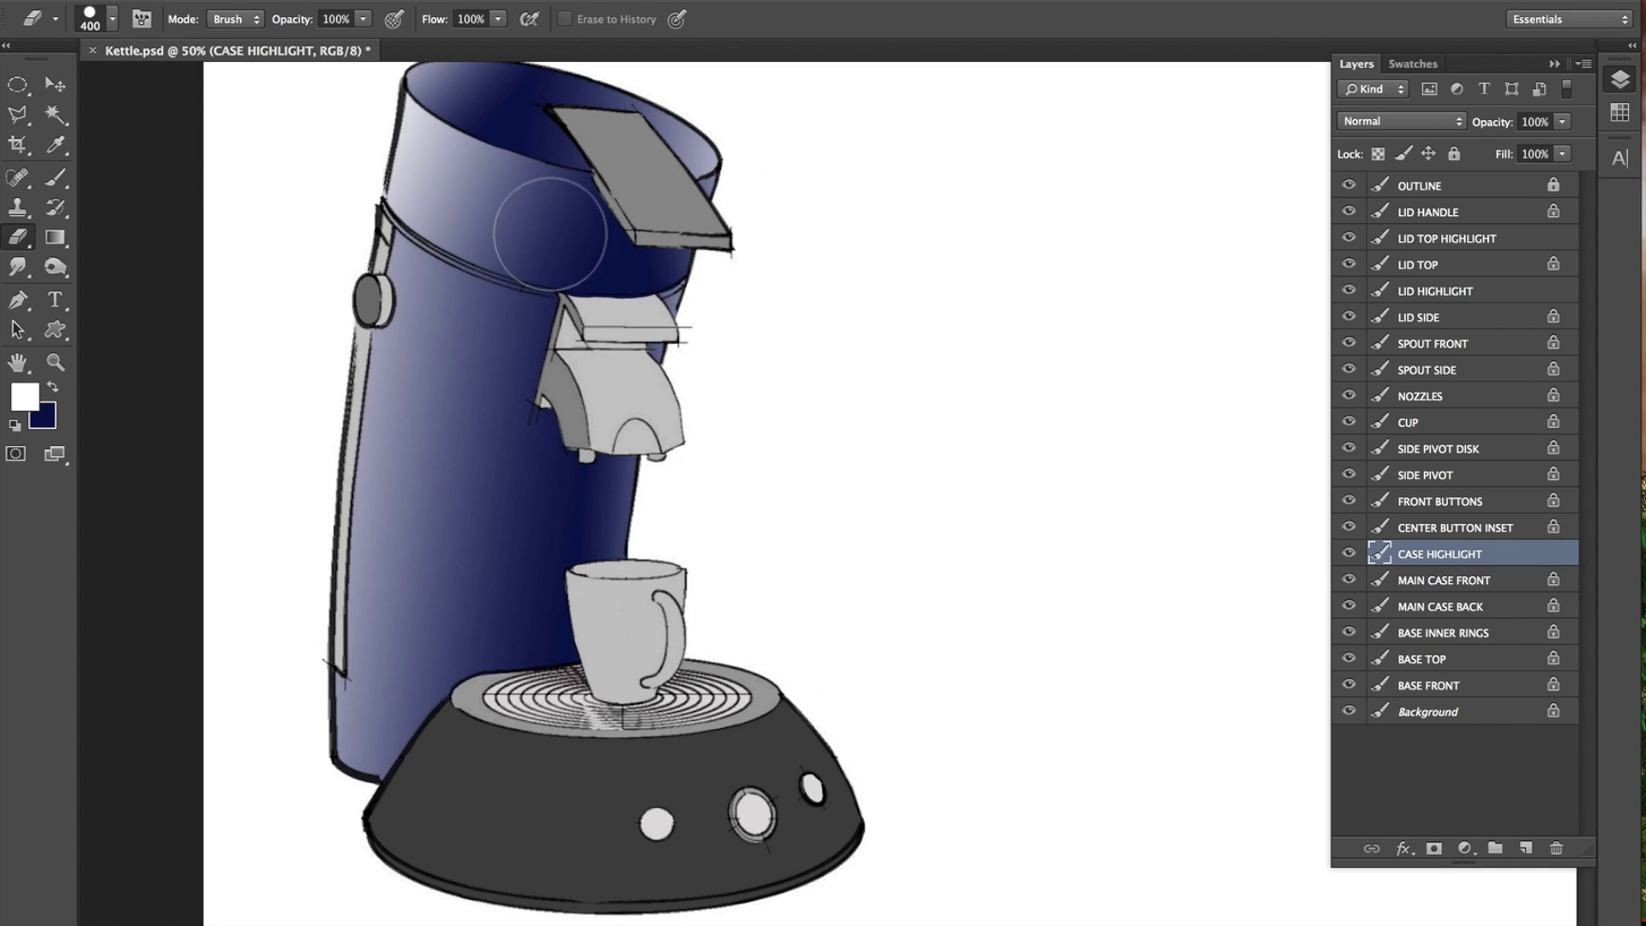
# Erase the inner part of CASE HIGHLIGHT along a smooth curve from the lid seam to the base, redoing the stroke once.
pyautogui.moveTo(546, 214)
pyautogui.mouseDown()
pyautogui.moveTo(498, 651)
pyautogui.moveTo(477, 844)
pyautogui.mouseUp()
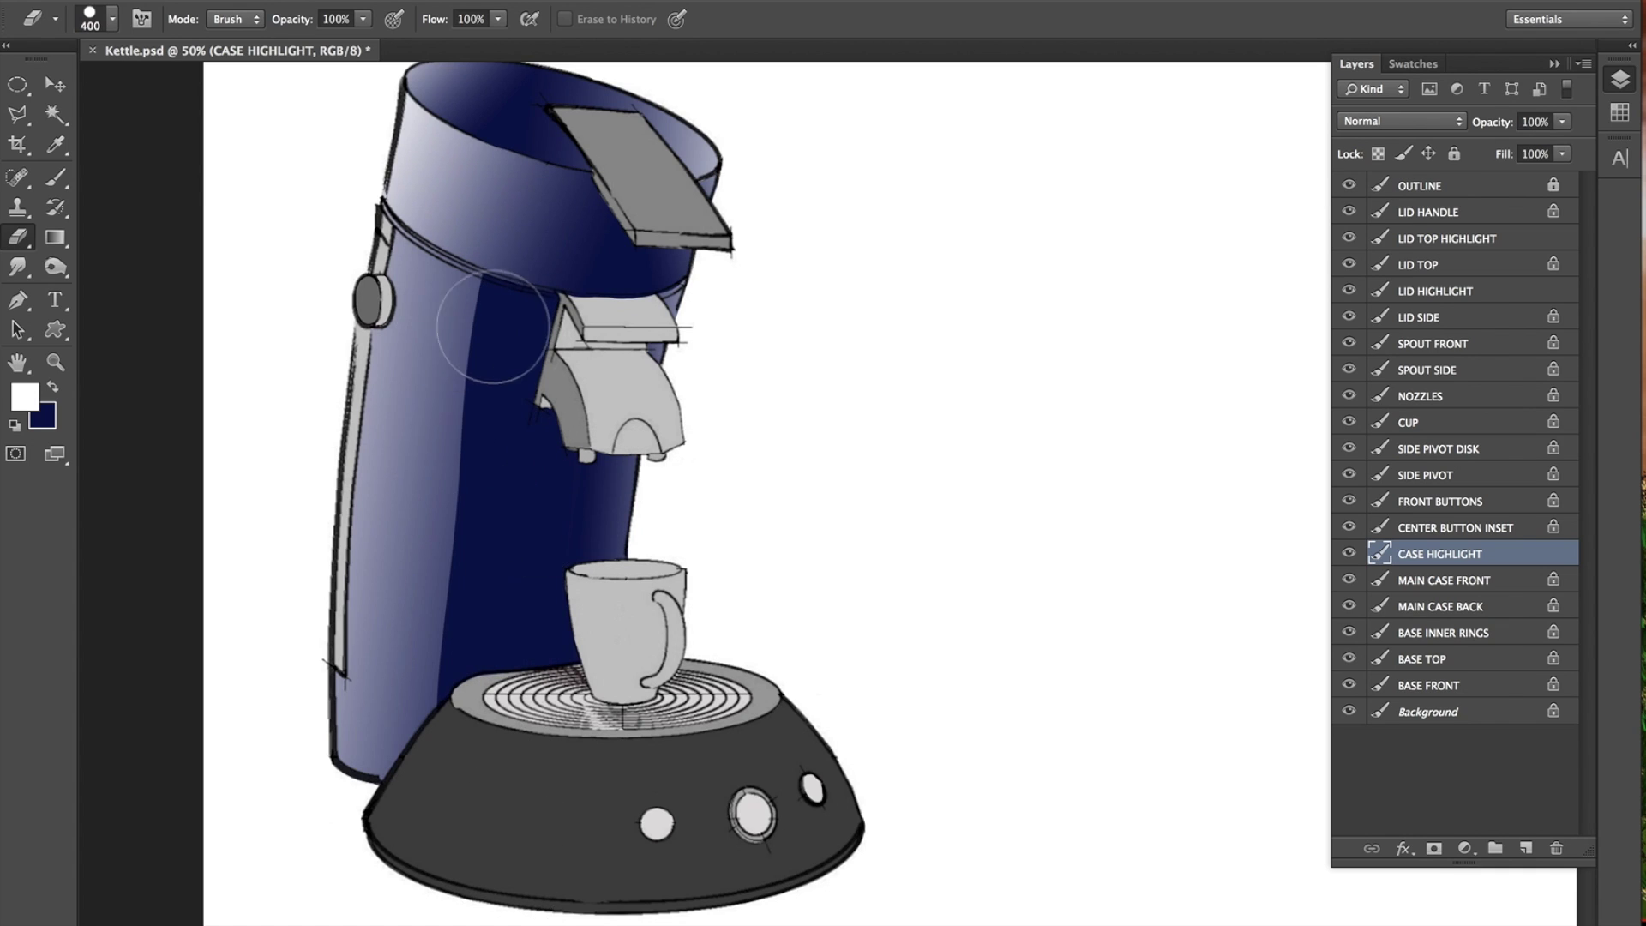
pyautogui.press('z')
pyautogui.click(55, 177)
pyautogui.click(17, 236)
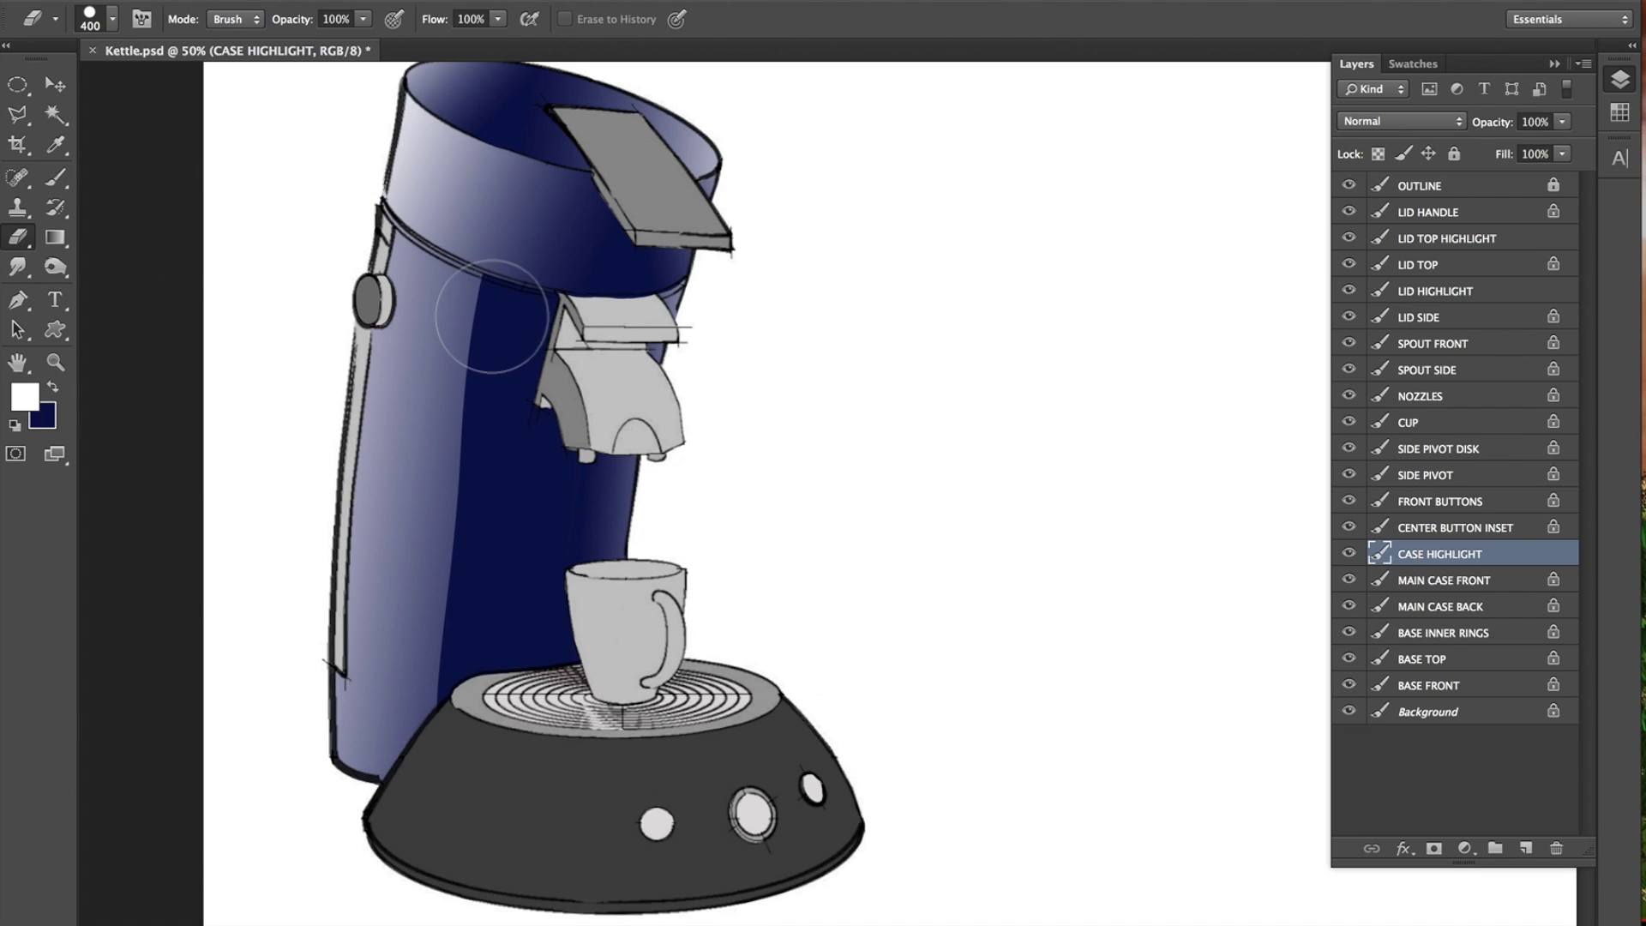
pyautogui.press('super+z')
pyautogui.moveTo(552, 205)
pyautogui.mouseDown()
pyautogui.moveTo(500, 591)
pyautogui.moveTo(521, 855)
pyautogui.mouseUp()
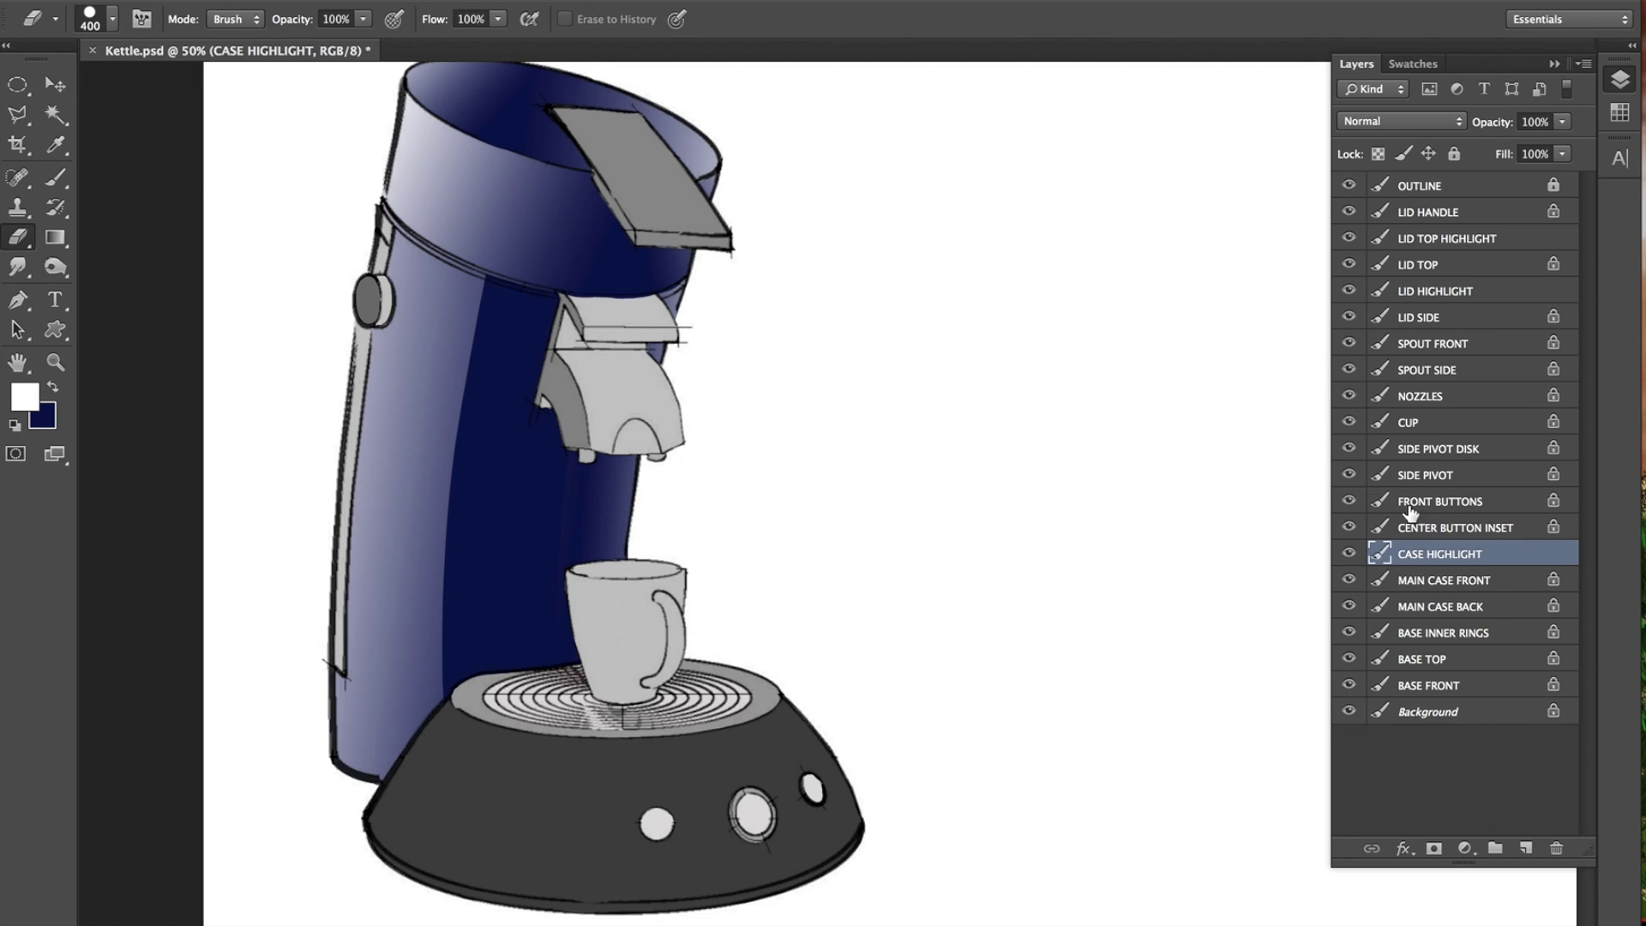
# Erase the inner part of LID HIGHLIGHT in line with the case's reflection edge, and save Kettle.psd.
pyautogui.click(55, 84)
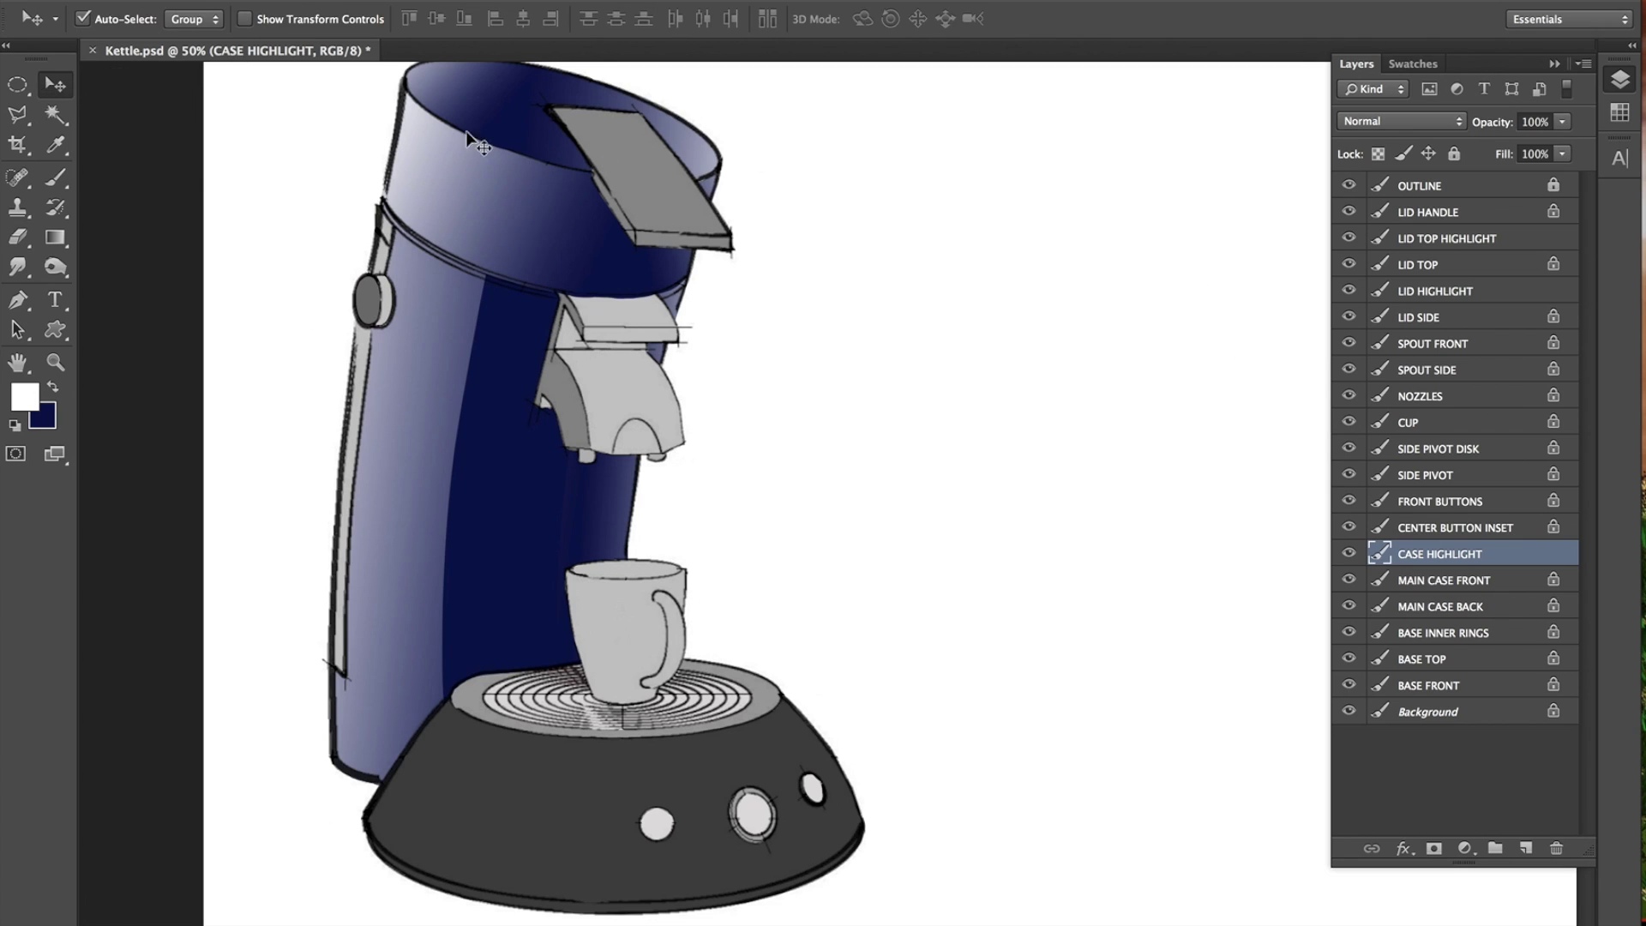
pyautogui.click(478, 202)
pyautogui.click(18, 237)
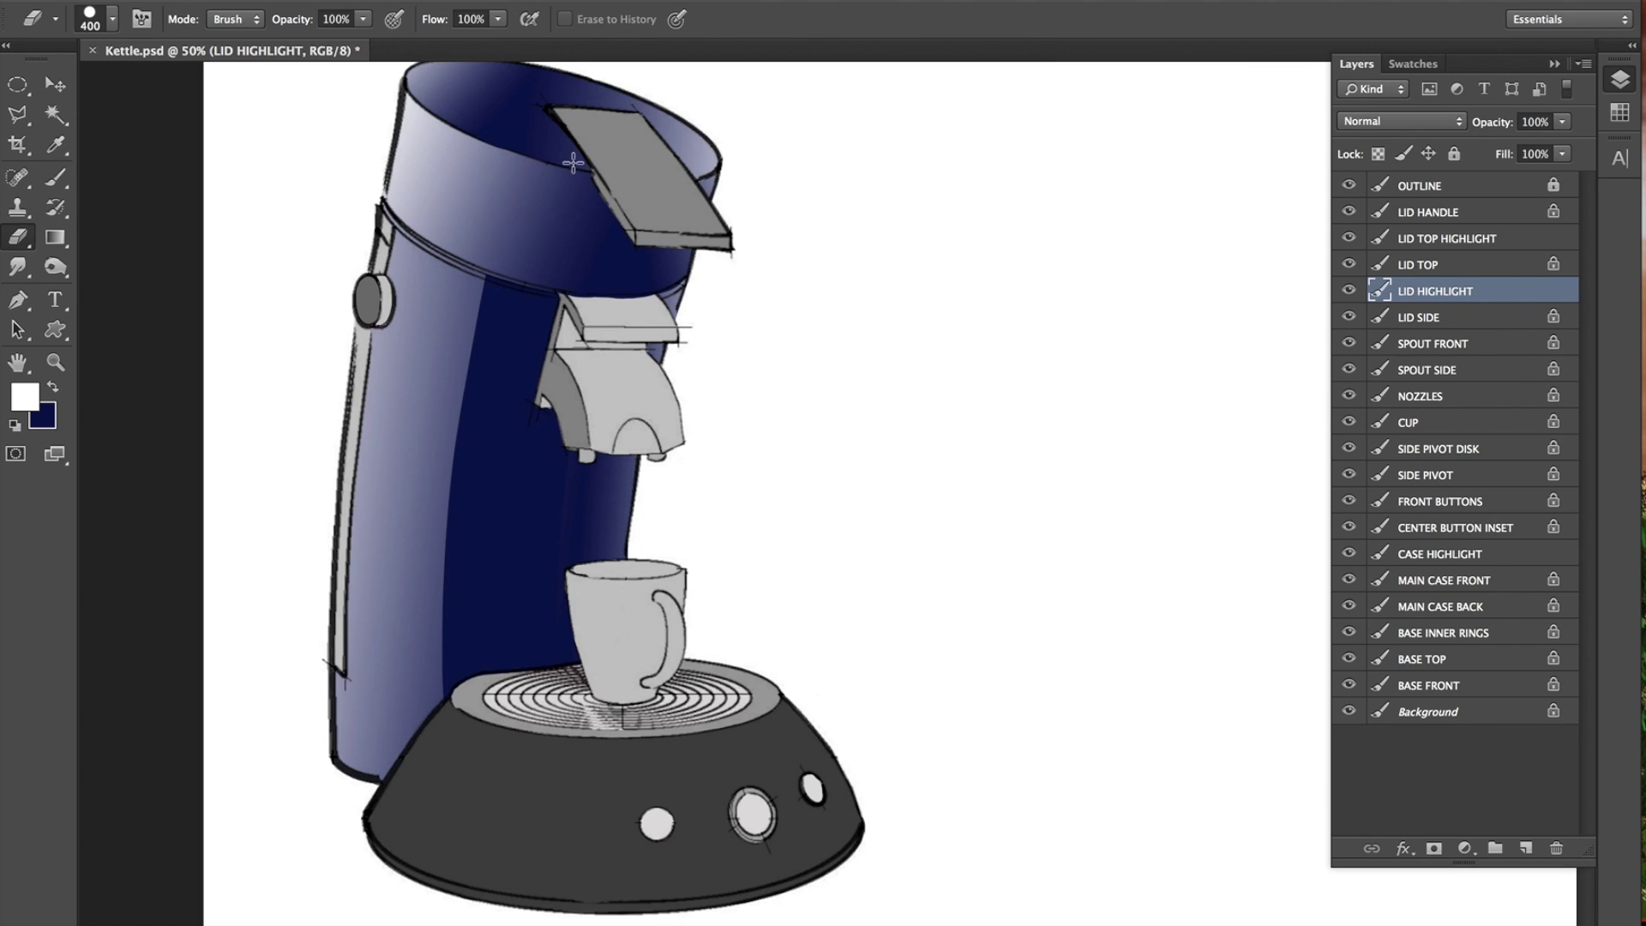
pyautogui.moveTo(593, 124); pyautogui.dragTo(528, 283)
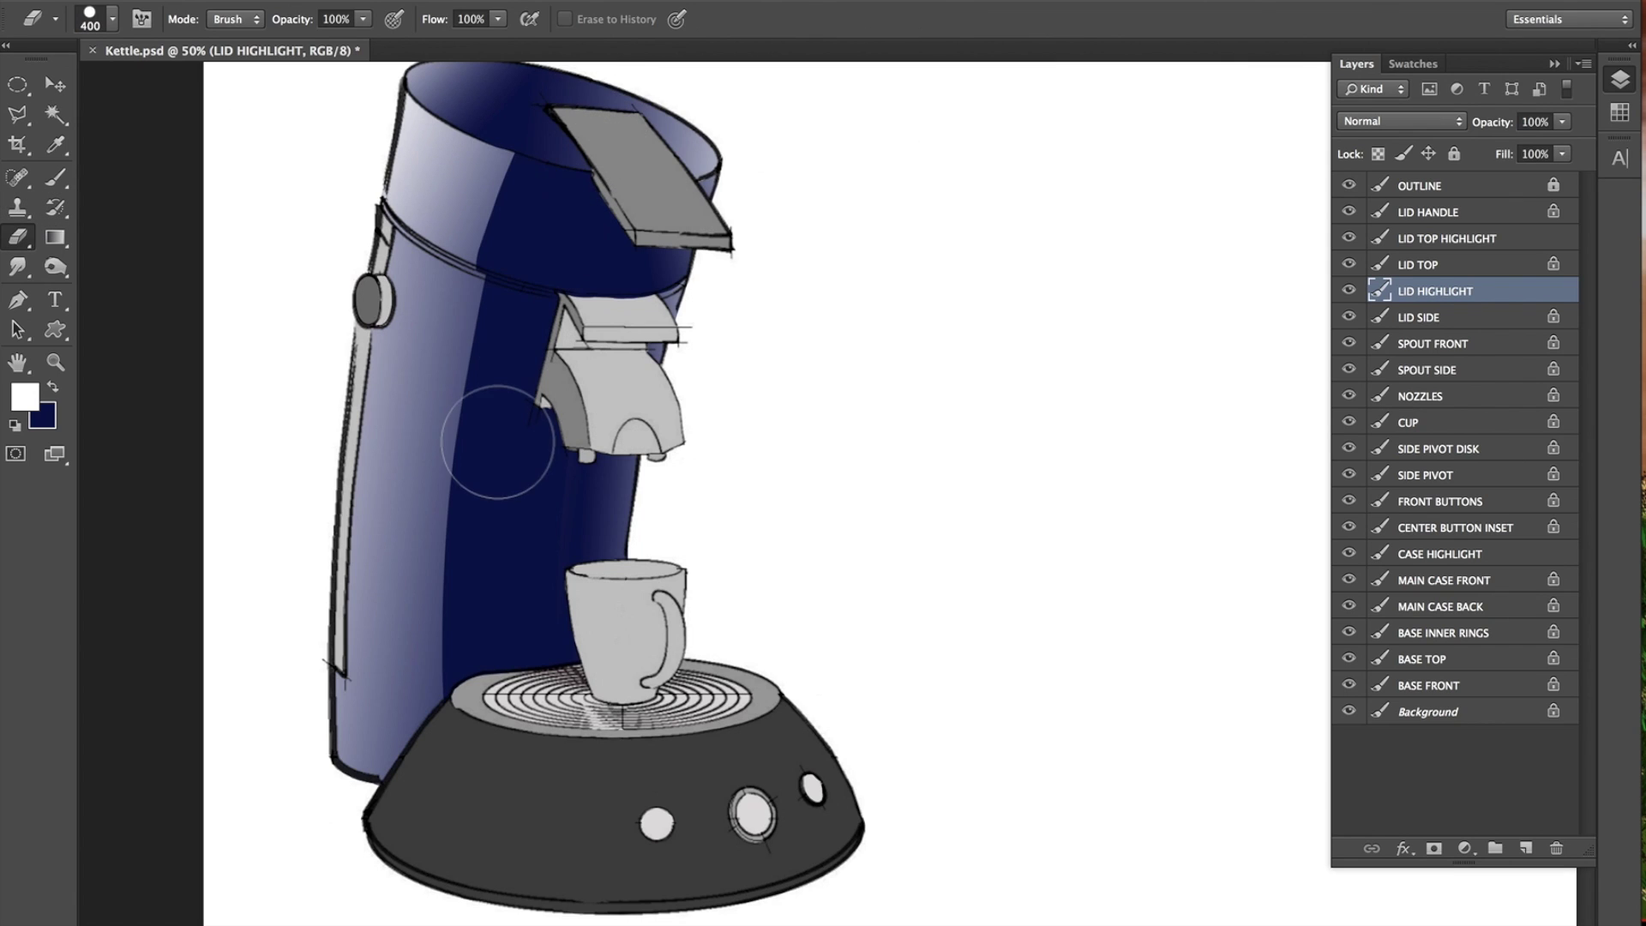
pyautogui.hotkey('ctrl', 's')
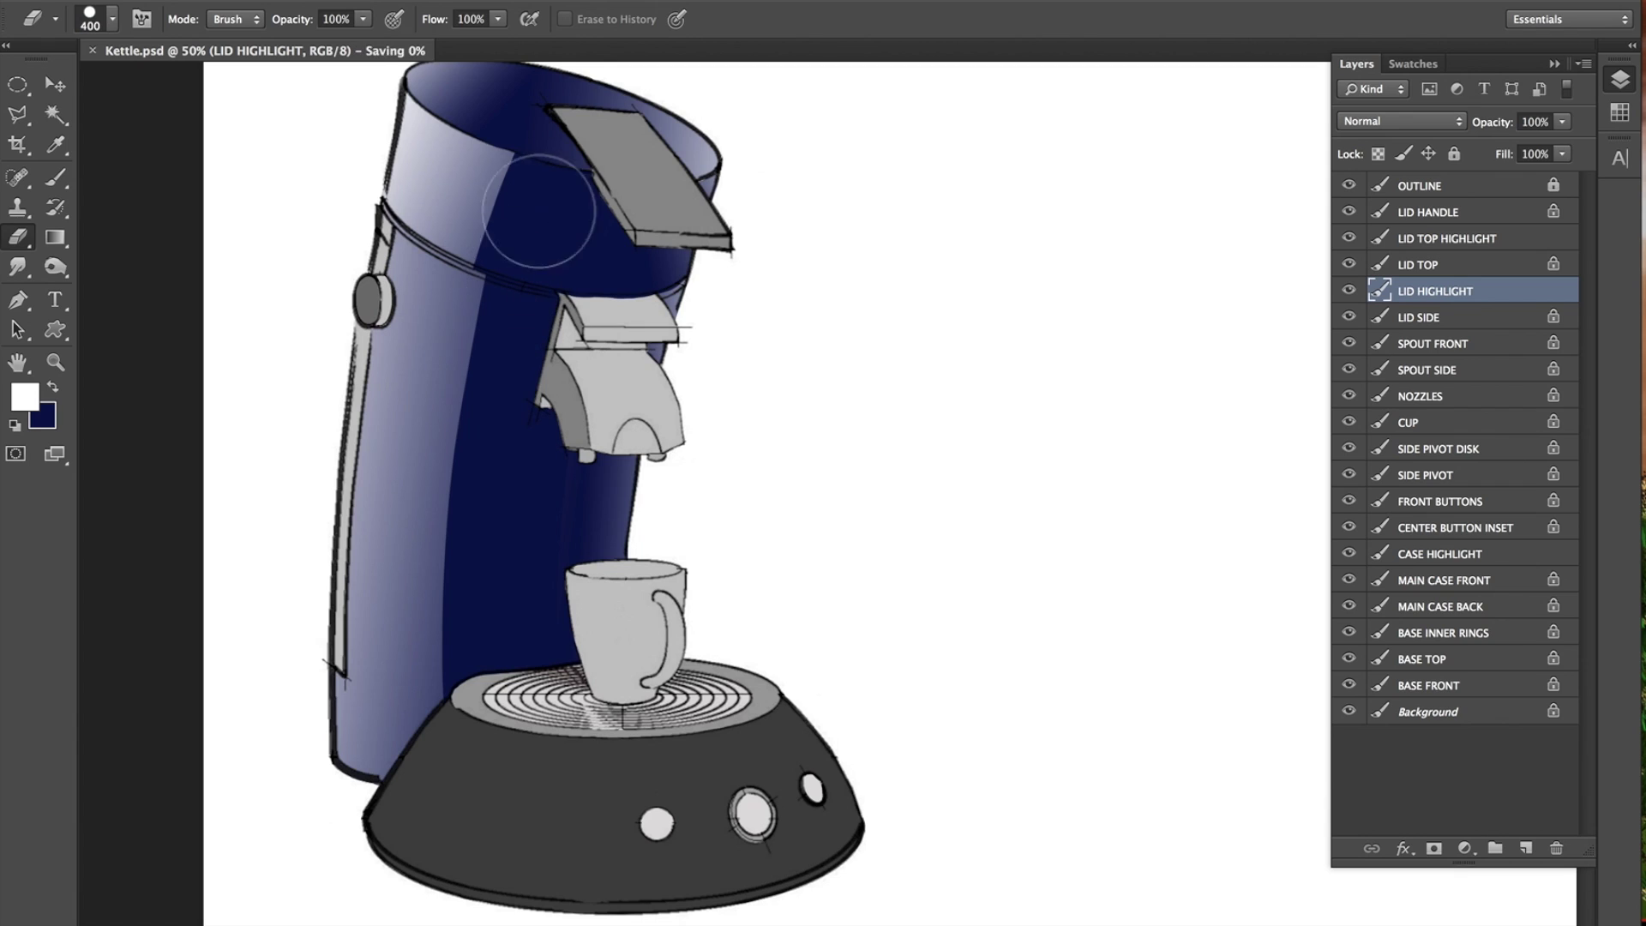
# Step back through the history to undo the erasing on LID HIGHLIGHT.
pyautogui.moveTo(560, 170)
pyautogui.mouseDown()
pyautogui.moveTo(551, 243)
pyautogui.moveTo(588, 191)
pyautogui.moveTo(546, 197)
pyautogui.mouseUp()
pyautogui.click(57, 85)
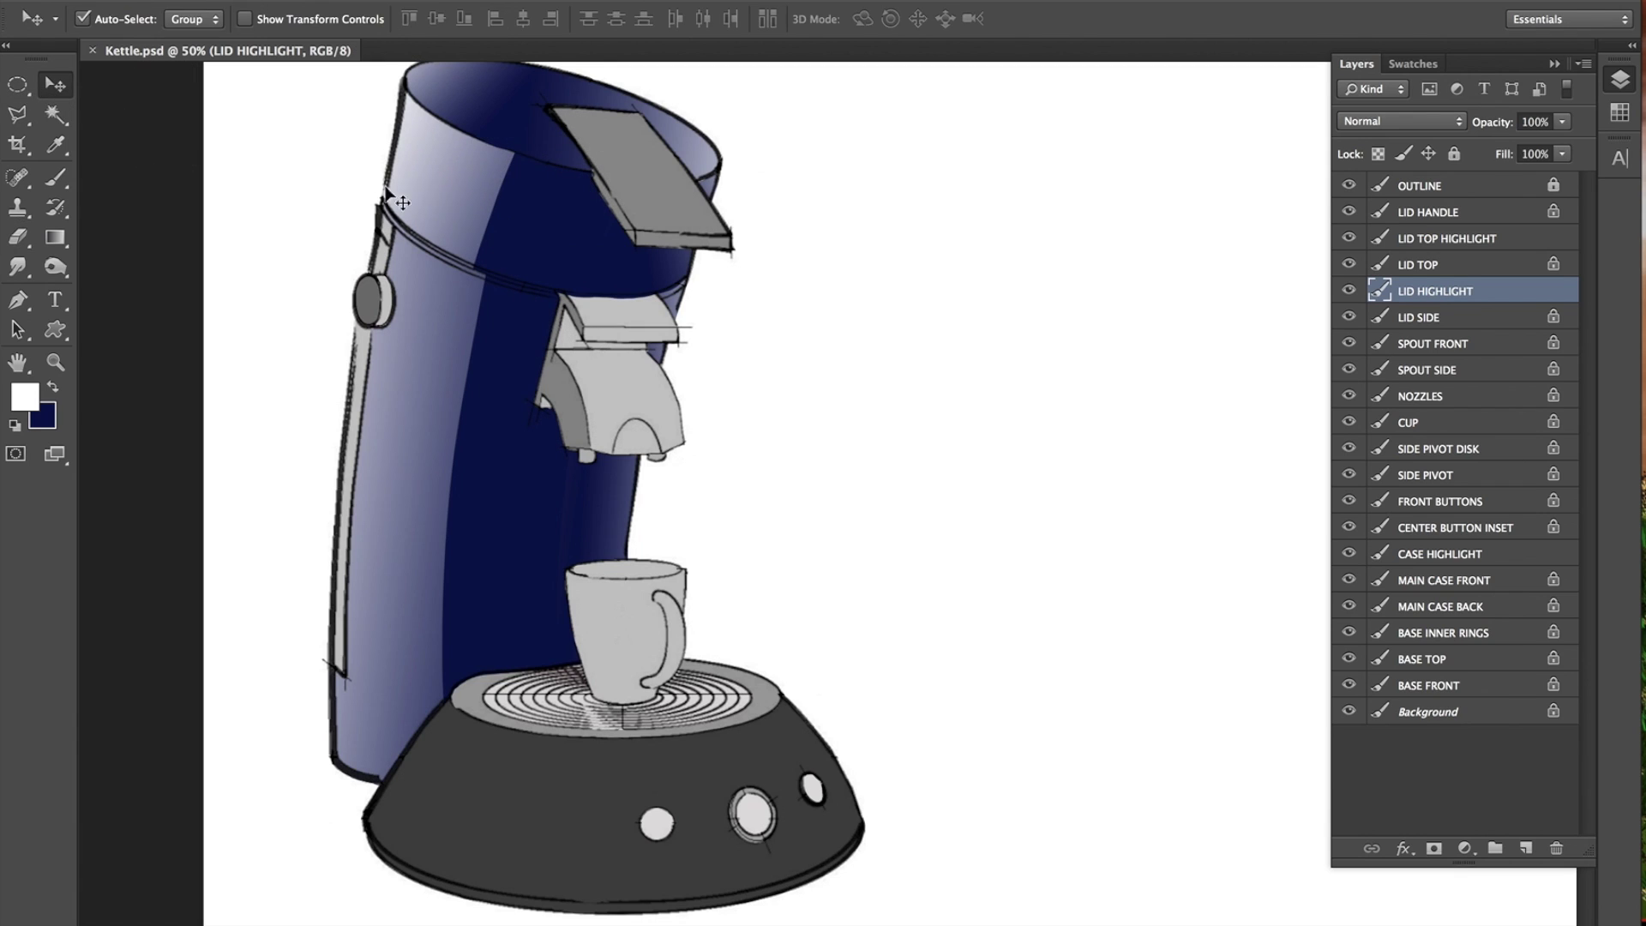
pyautogui.click(236, 0)
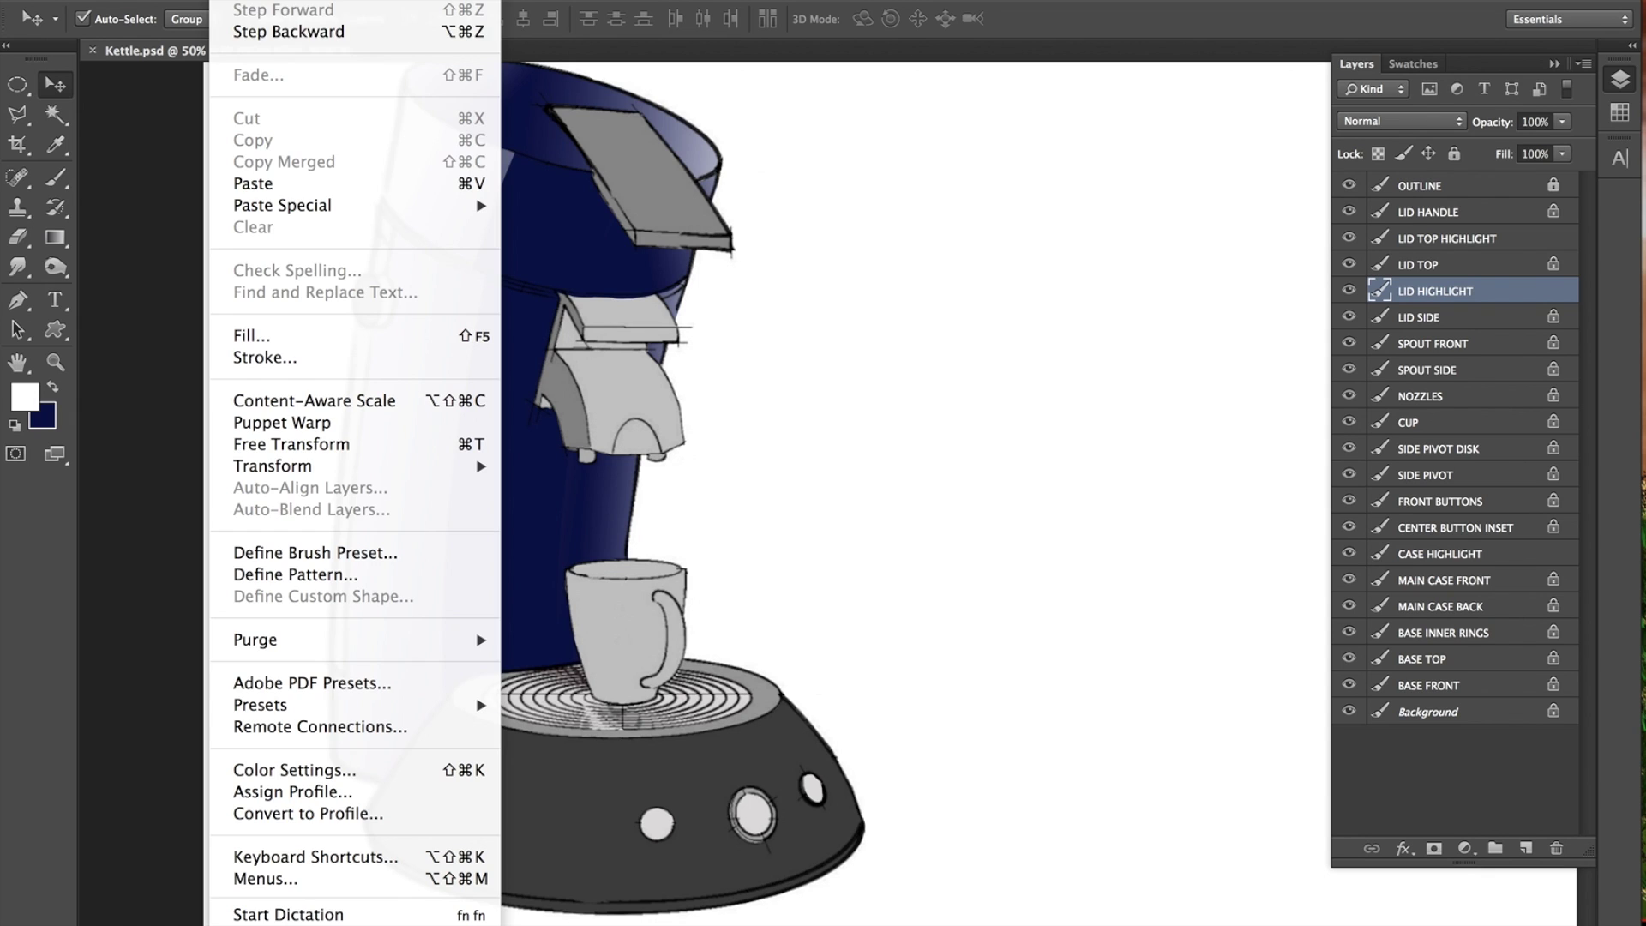
pyautogui.click(247, 31)
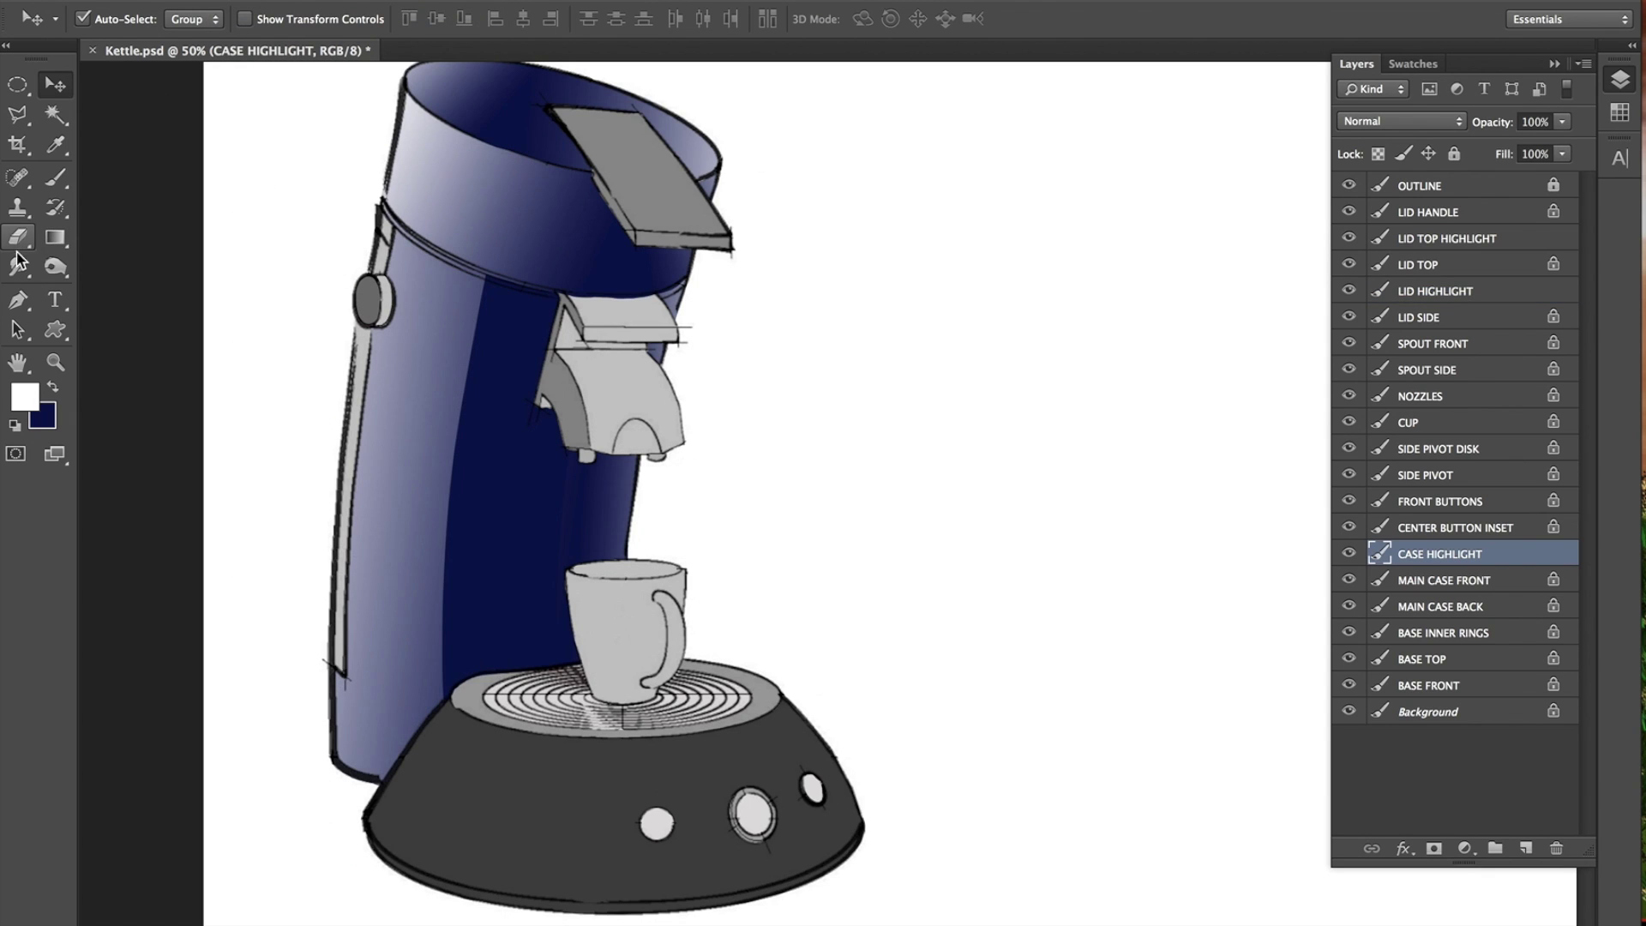
# Erase the inner part of LID HIGHLIGHT with a curved edge that continues the case's reflection.
pyautogui.click(18, 237)
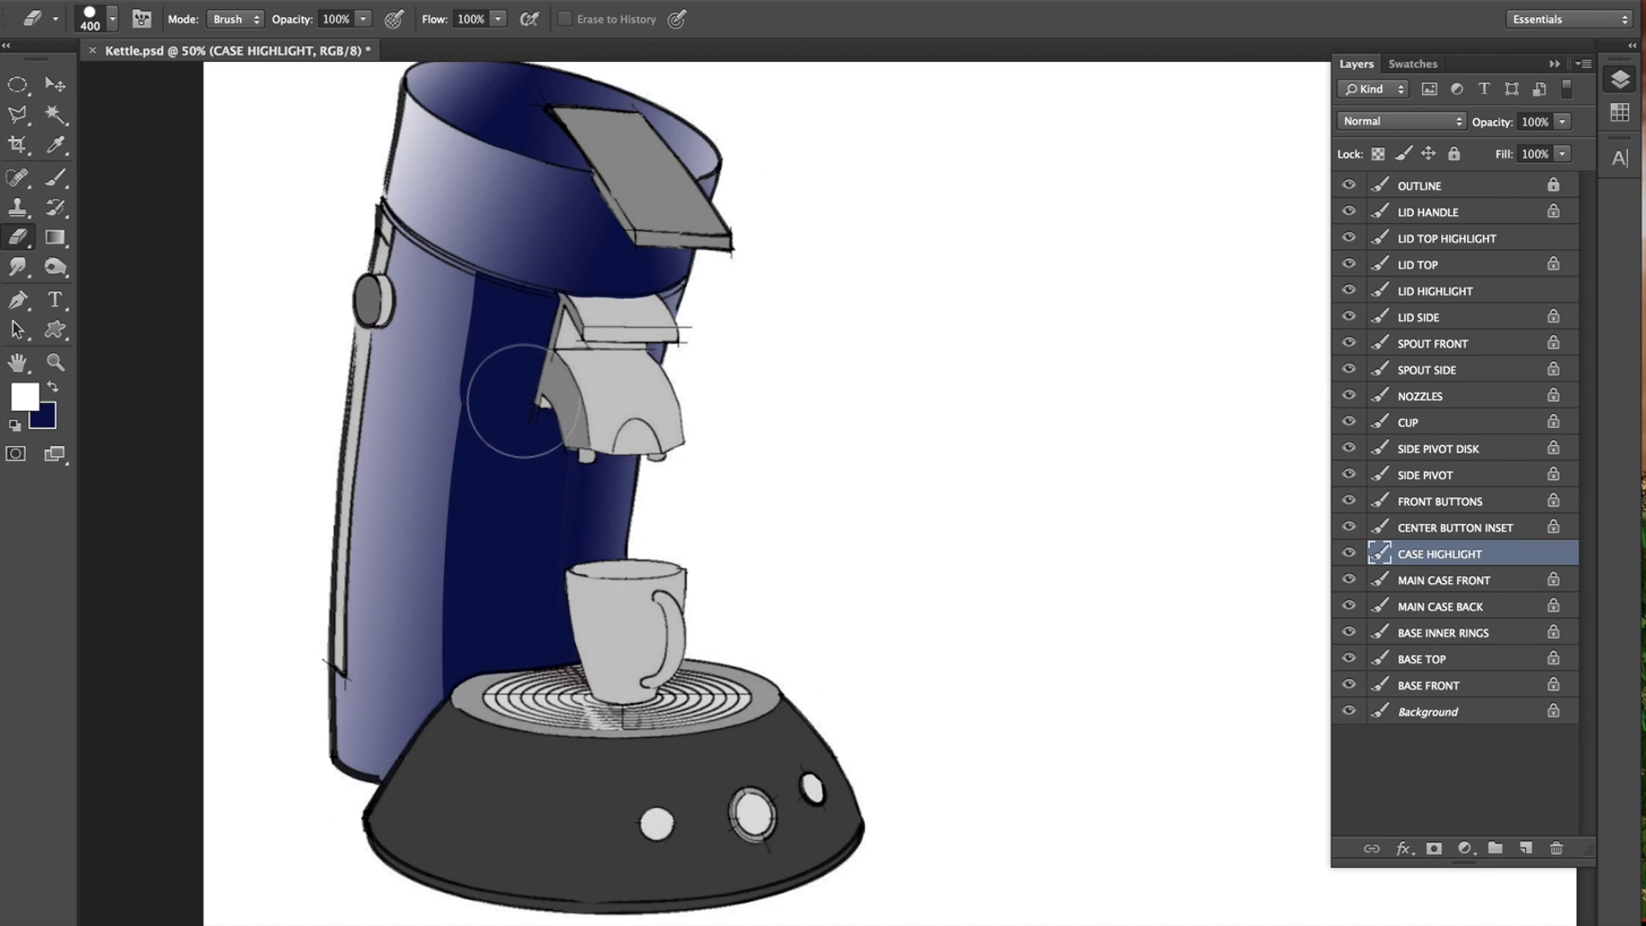
pyautogui.click(1475, 242)
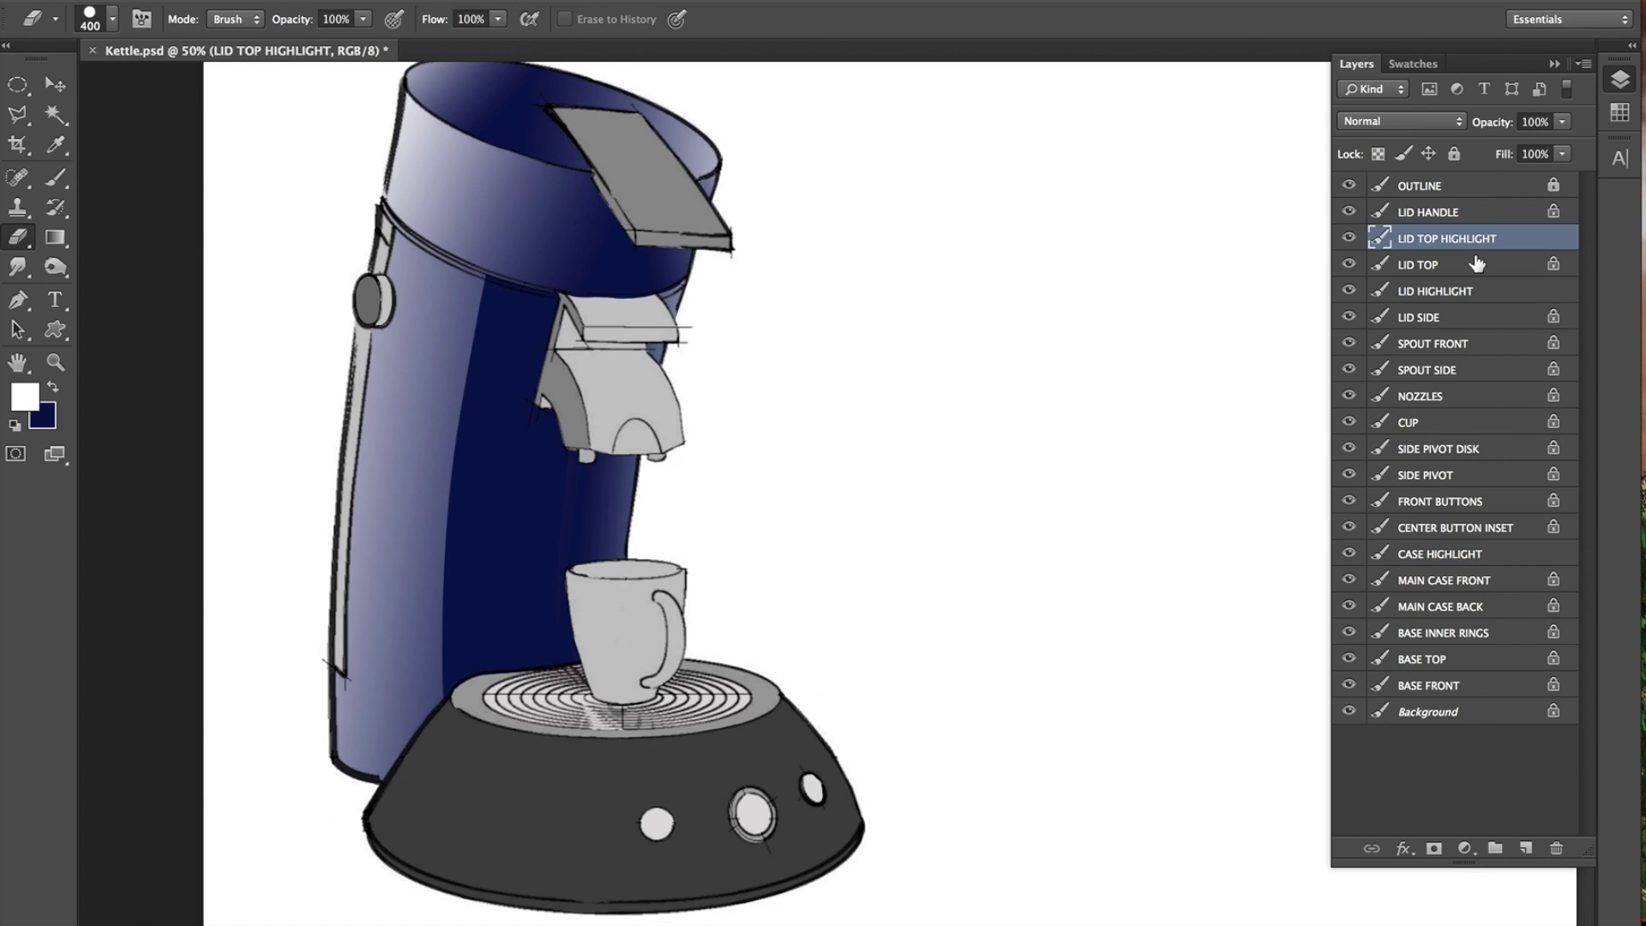
pyautogui.click(1474, 293)
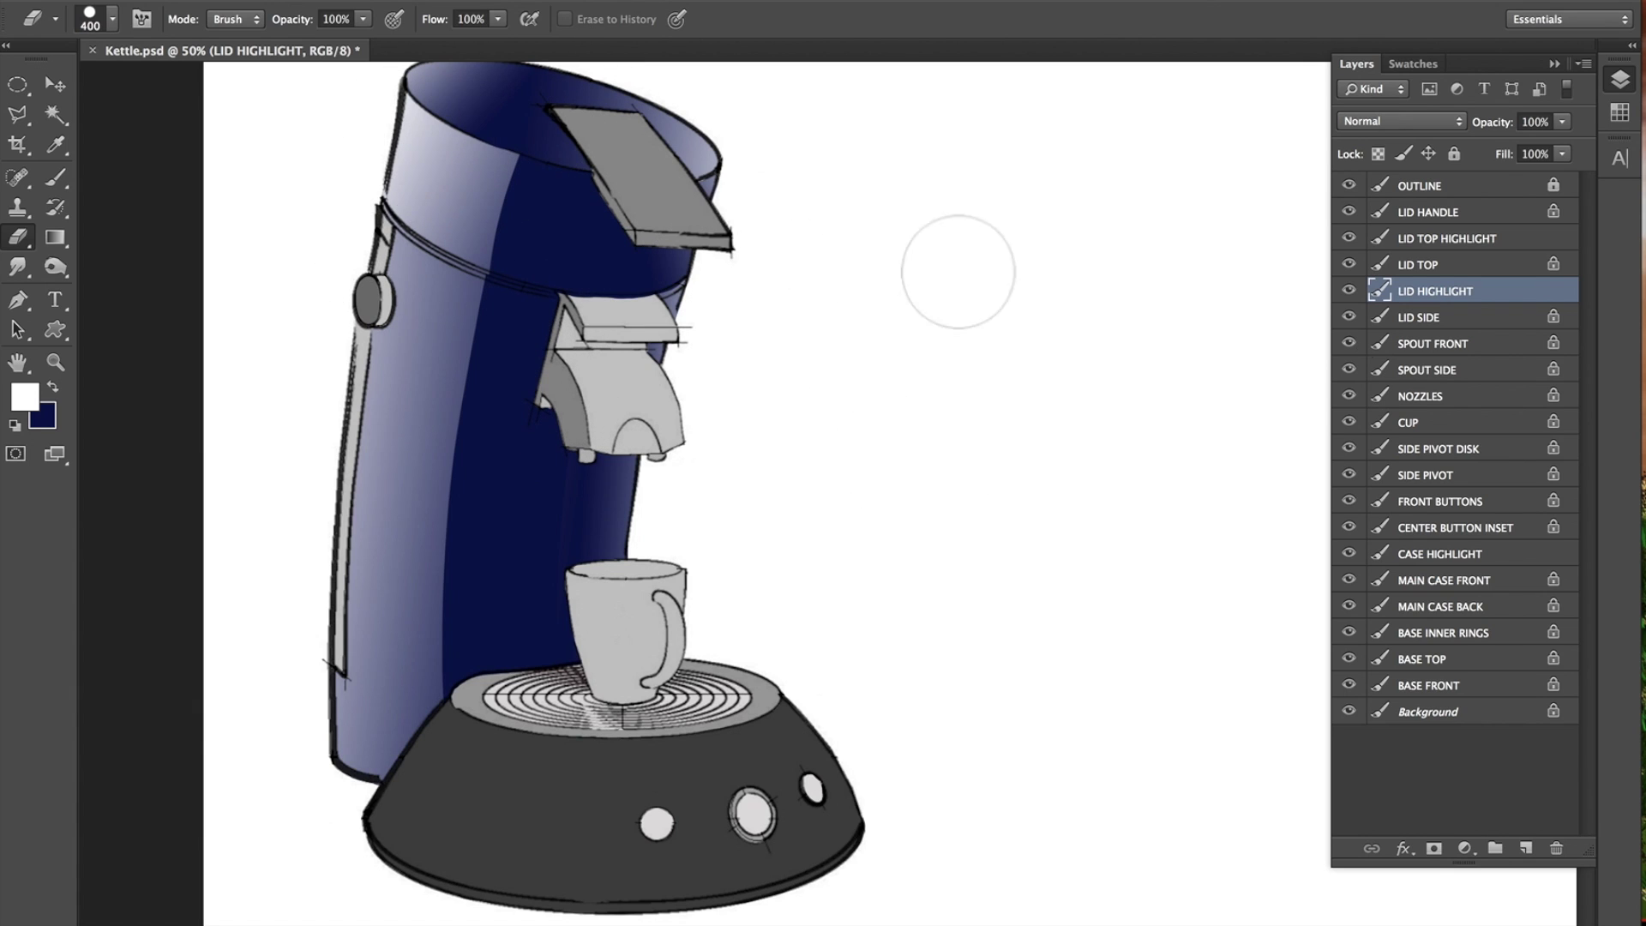
# Erase the outer side of CASE HIGHLIGHT beside the side pivot, leaving a curved reflection strip down the case.
pyautogui.doubleClick(1433, 556)
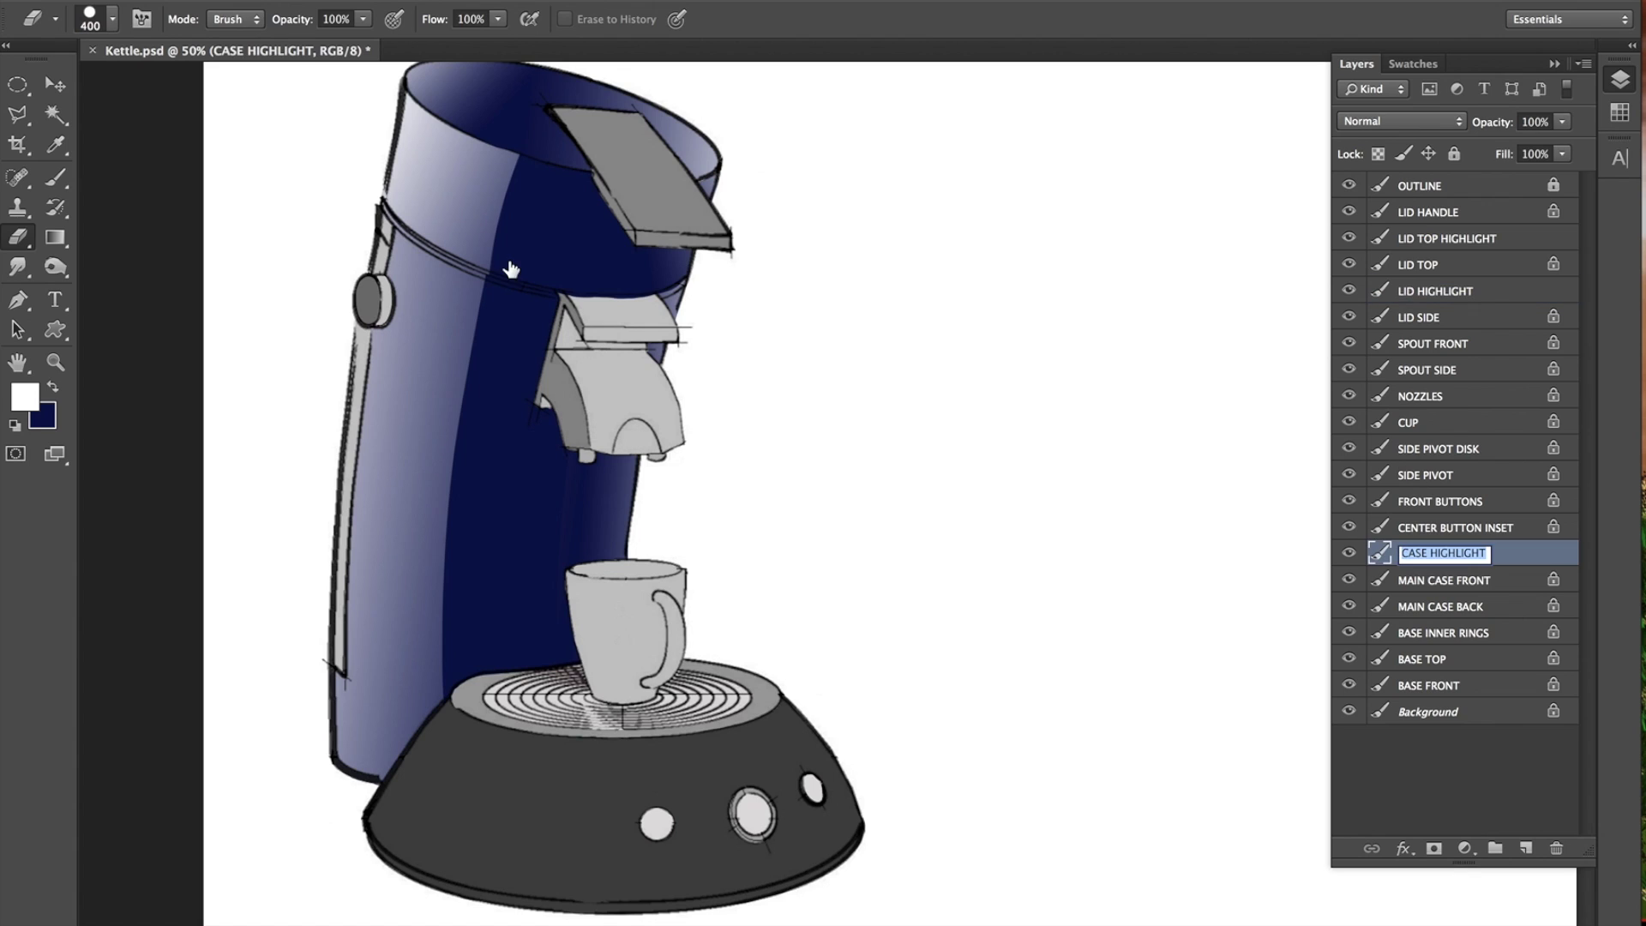
pyautogui.press('Return')
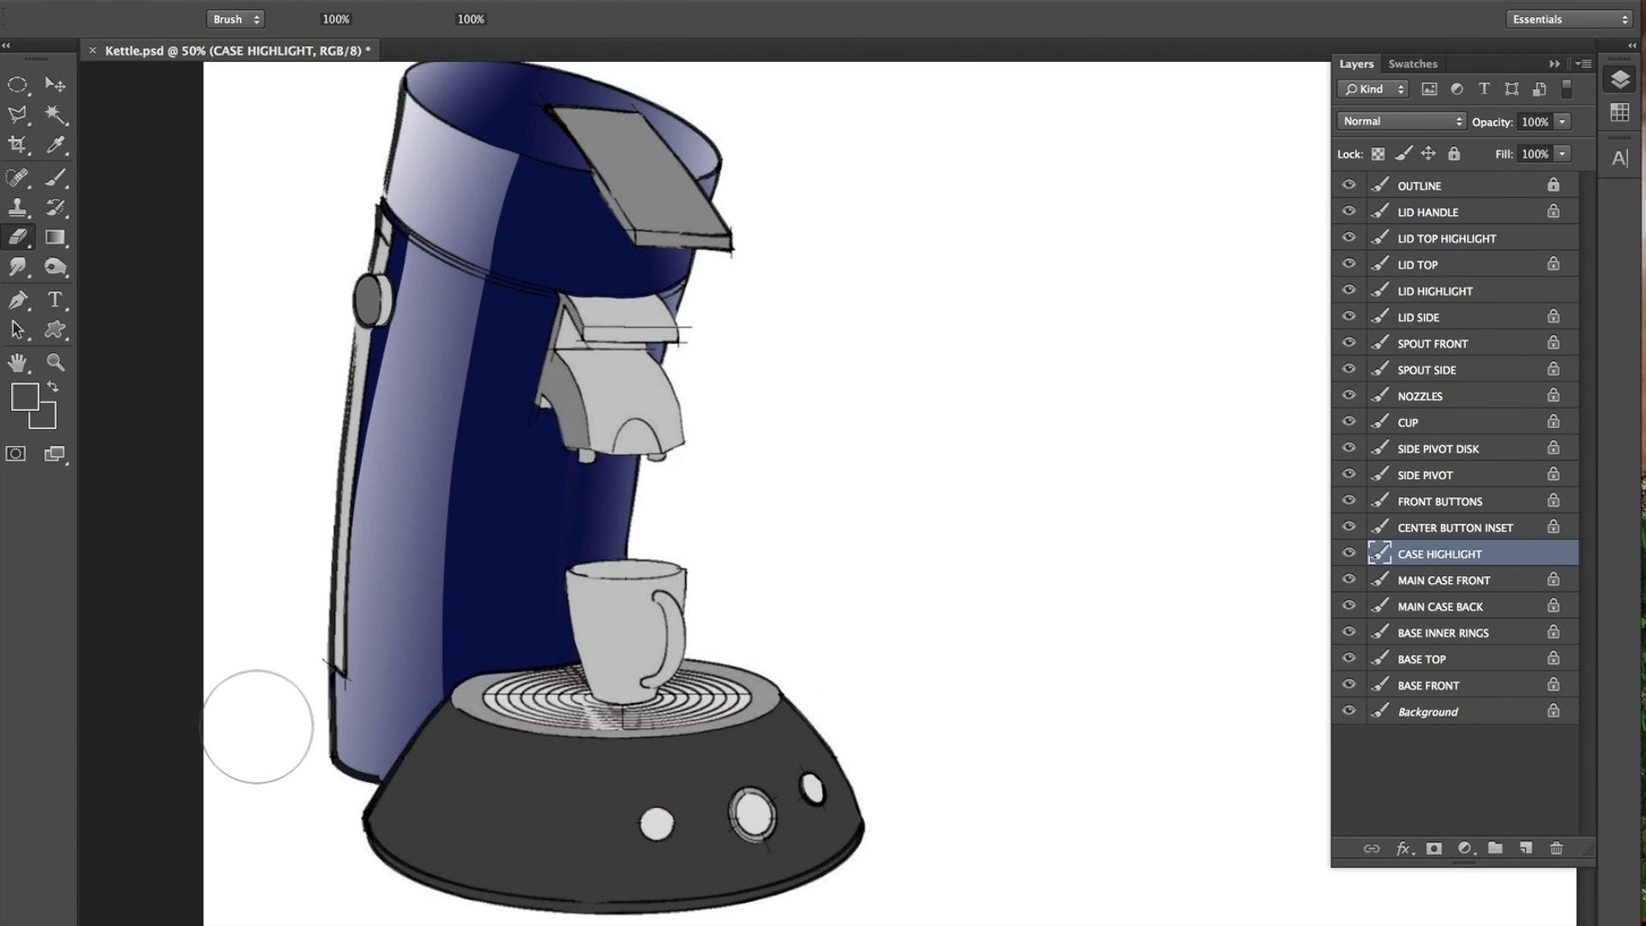
pyautogui.moveTo(378, 257); pyautogui.dragTo(294, 772)
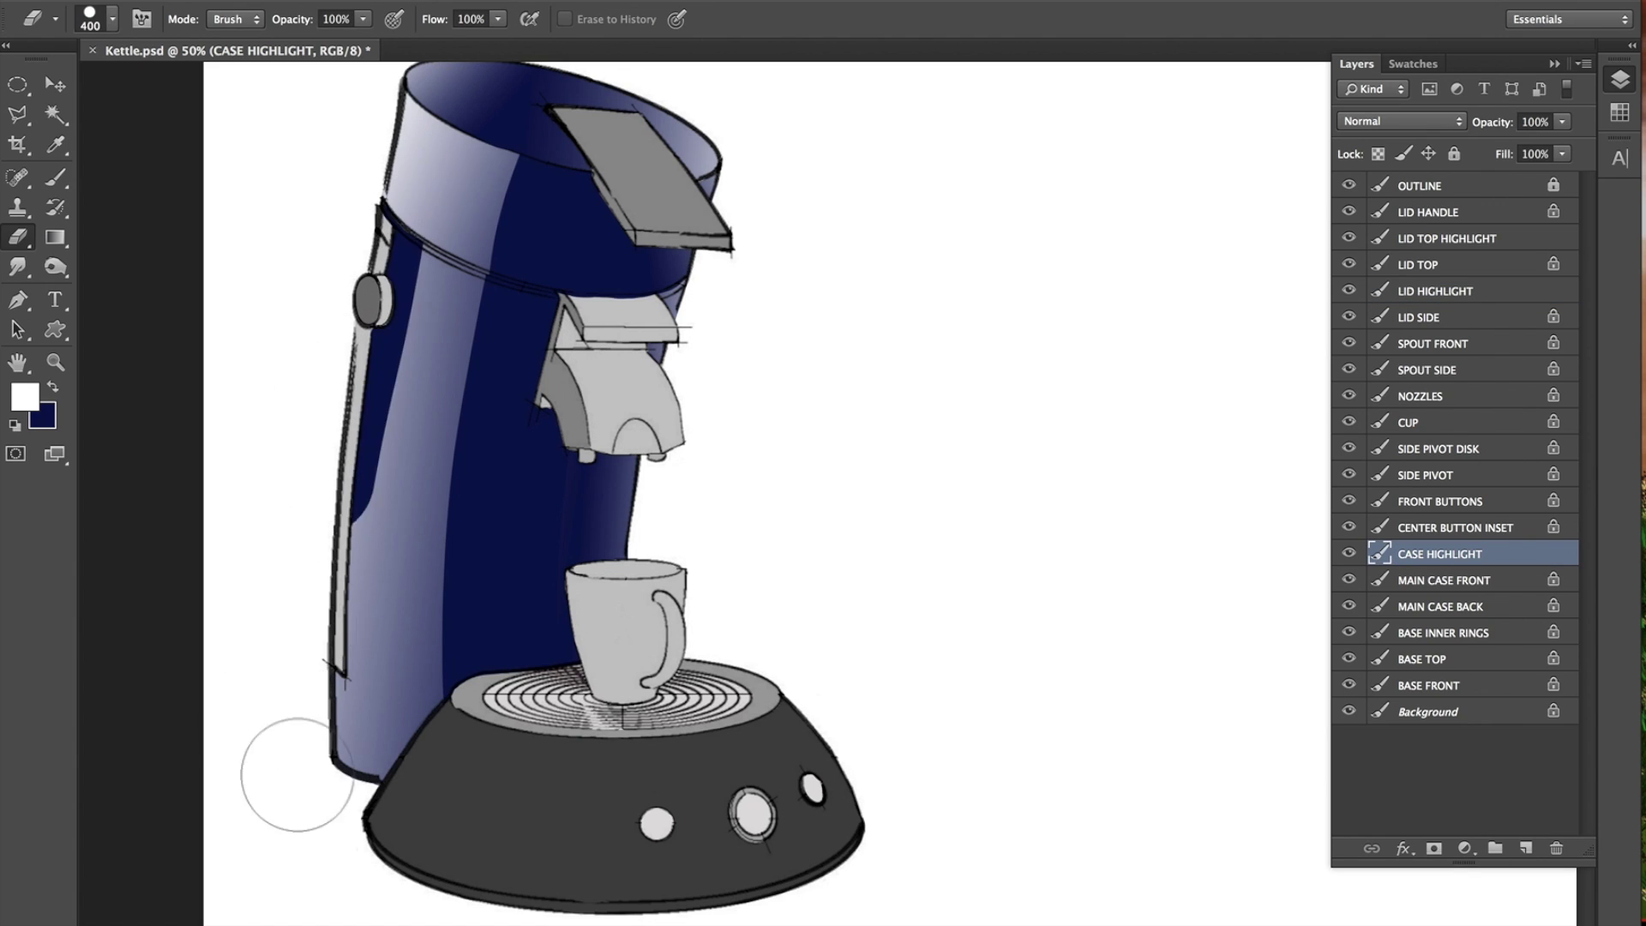
pyautogui.moveTo(323, 220); pyautogui.dragTo(294, 735)
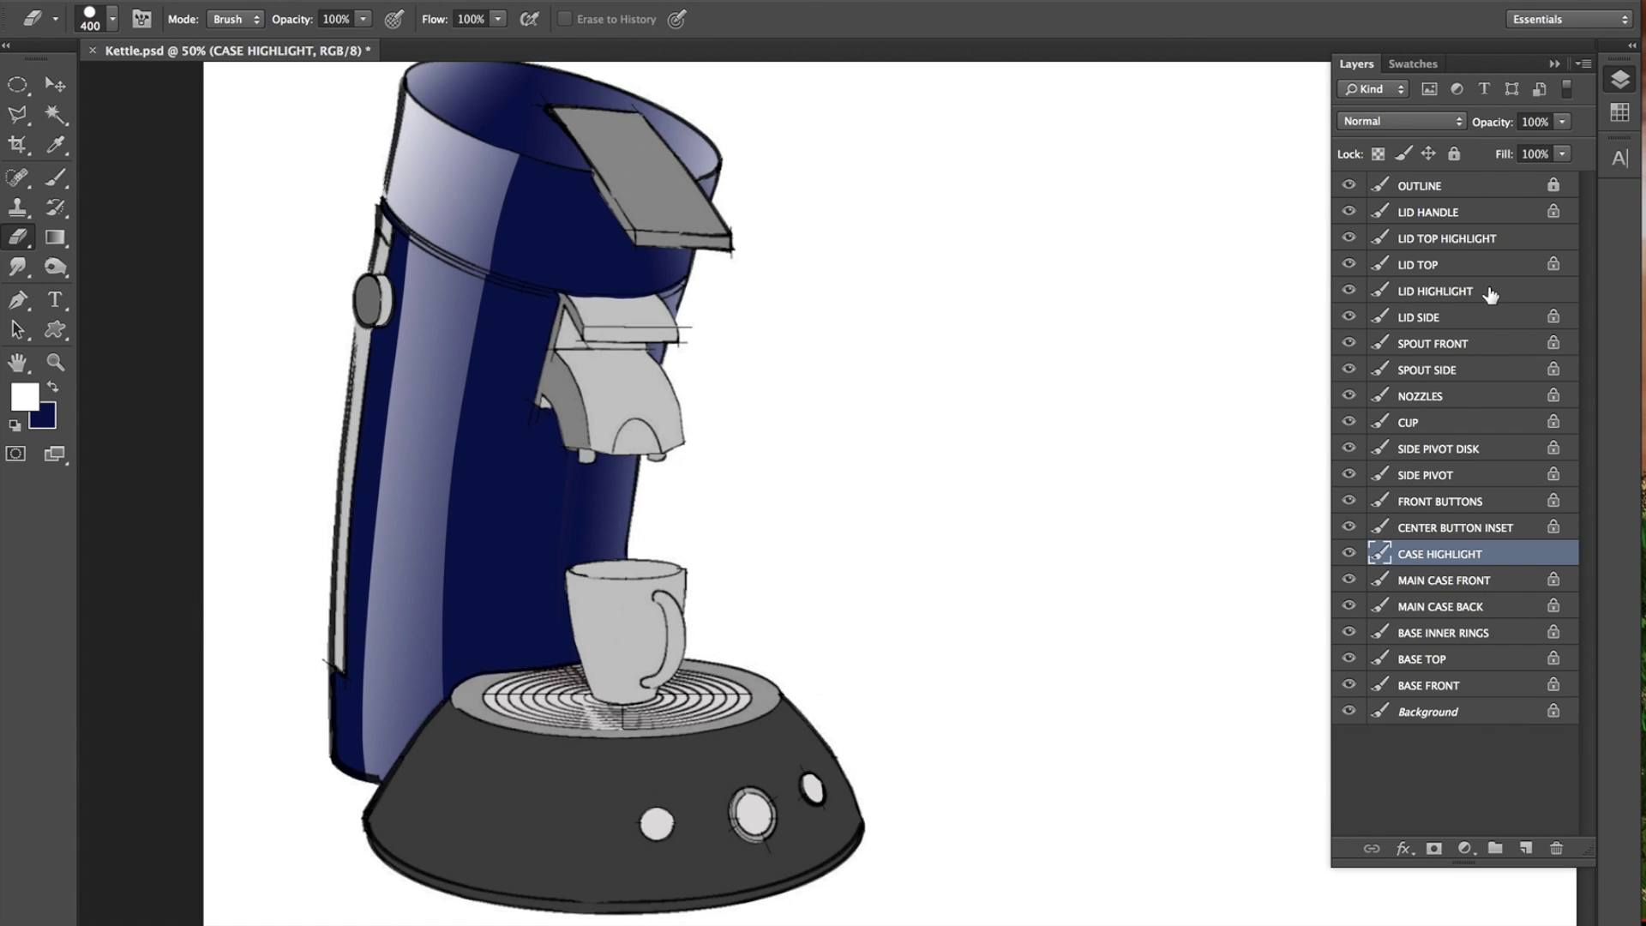
# Check LID HIGHLIGHT by toggling its visibility, then erase its outer side to line up with the case's strip.
pyautogui.click(1347, 292)
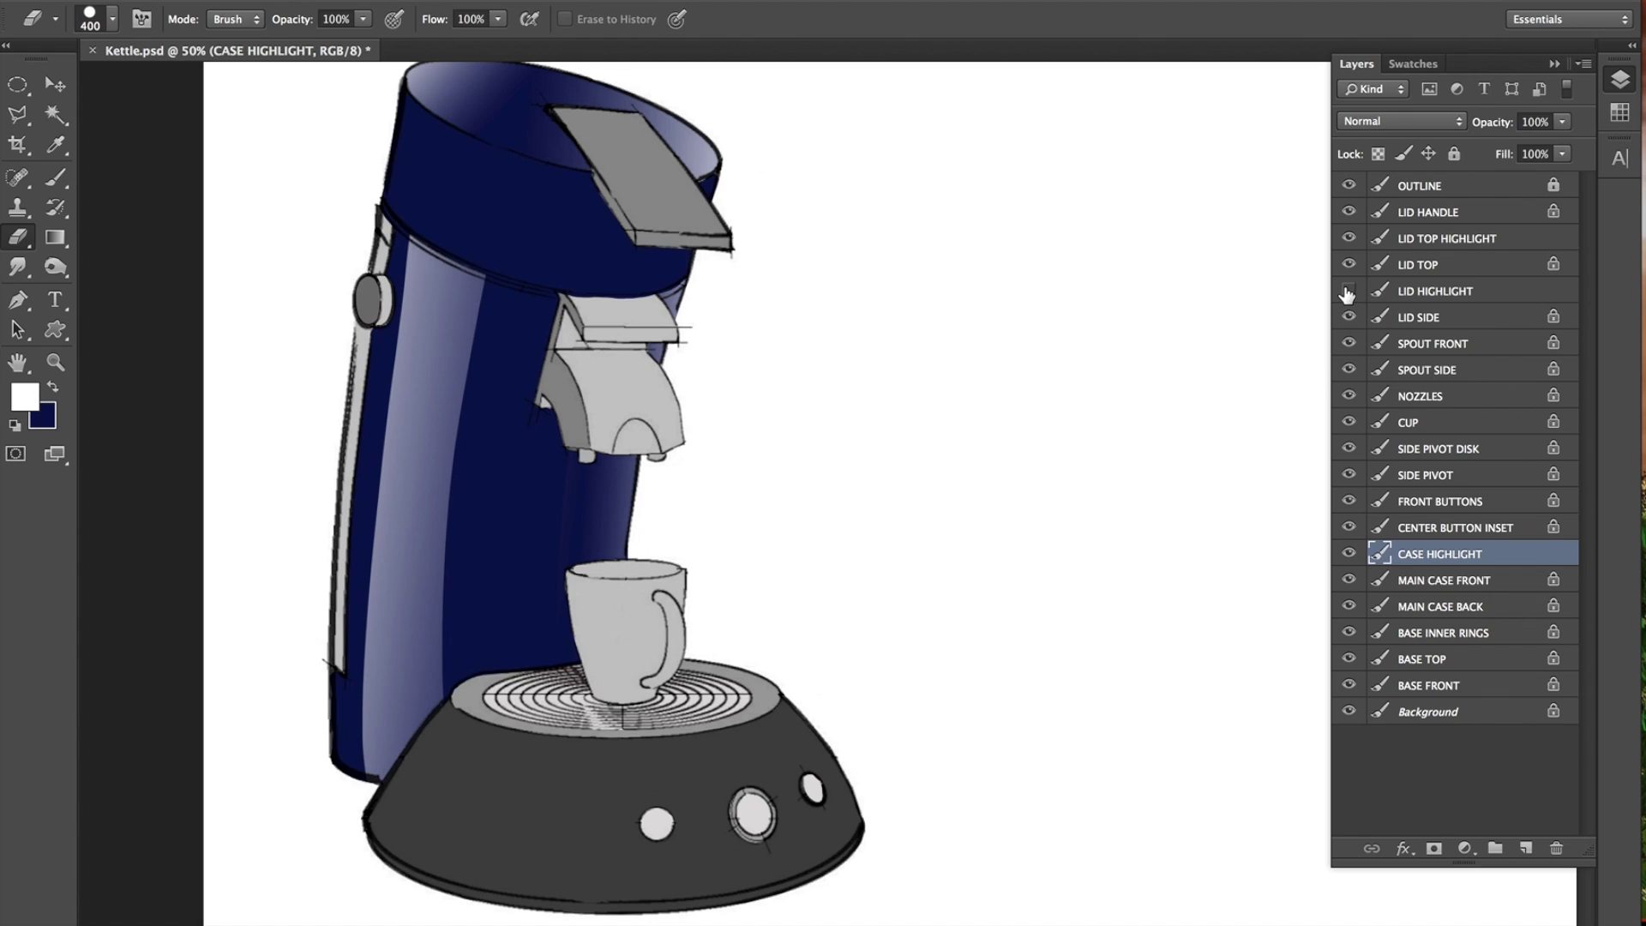
pyautogui.click(1486, 292)
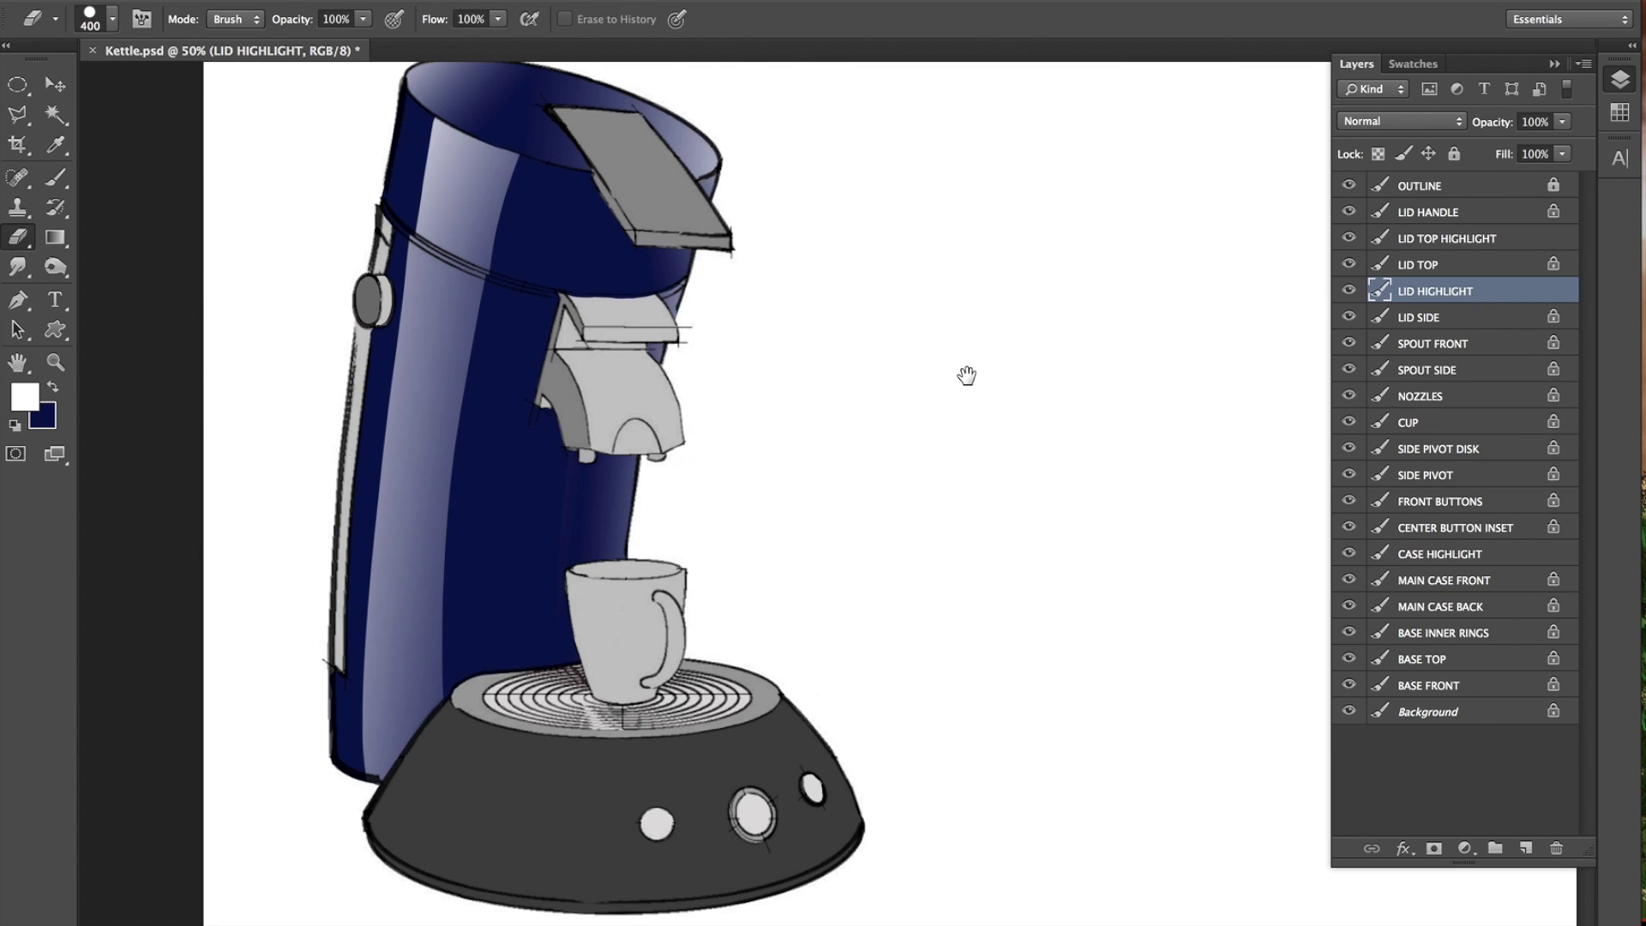
# Erase part of LID TOP HIGHLIGHT at the end of the lid's top ellipse beside the lid handle.
pyautogui.scroll(5, 962, 378)
pyautogui.click(1541, 241)
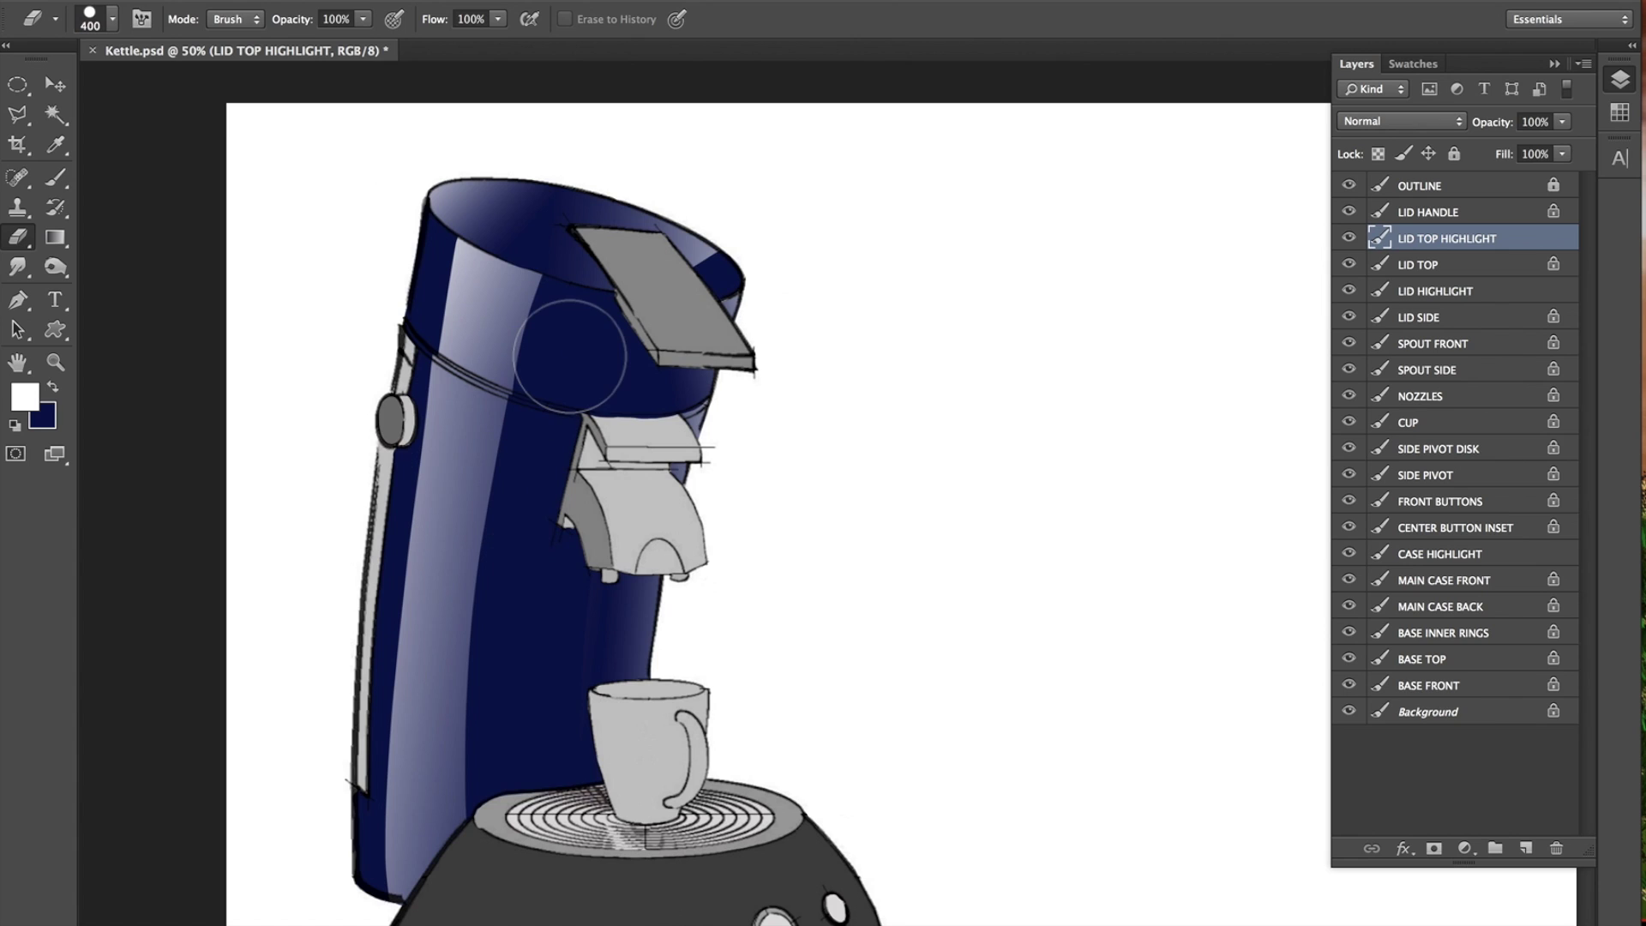
pyautogui.moveTo(746, 248); pyautogui.dragTo(660, 291)
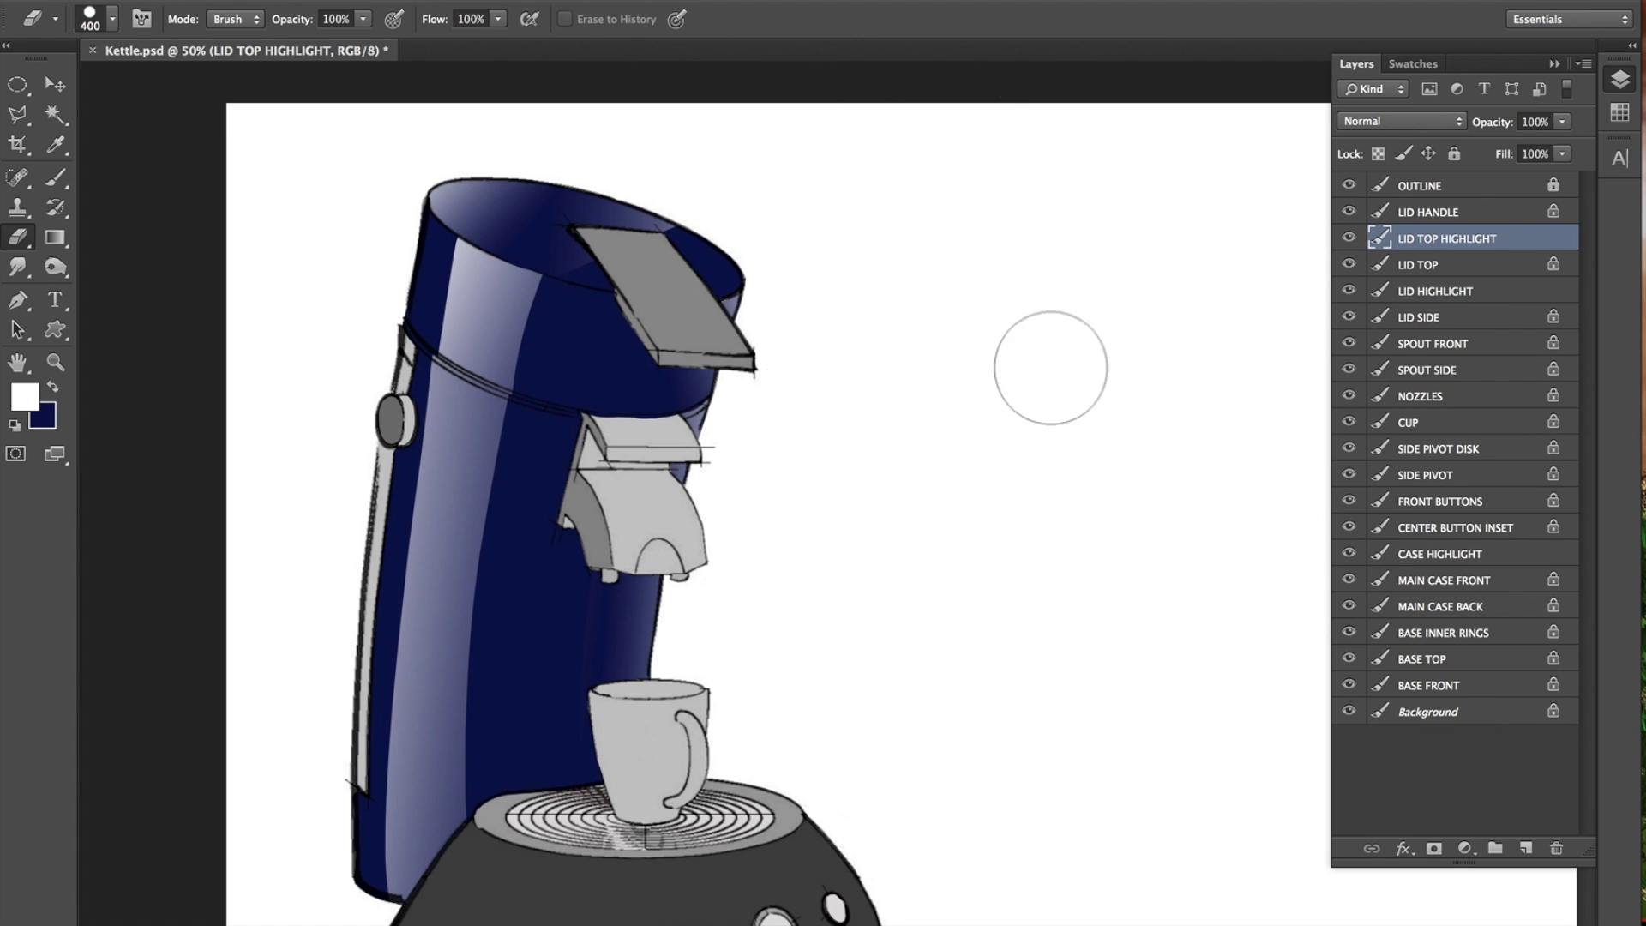
pyautogui.moveTo(1024, 393)
pyautogui.mouseDown()
pyautogui.moveTo(1024, 371)
pyautogui.moveTo(986, 359)
pyautogui.mouseUp()
# Smudge the lower end of CASE HIGHLIGHT outward along the case's bottom edge with a 35 px brush.
pyautogui.click(55, 177)
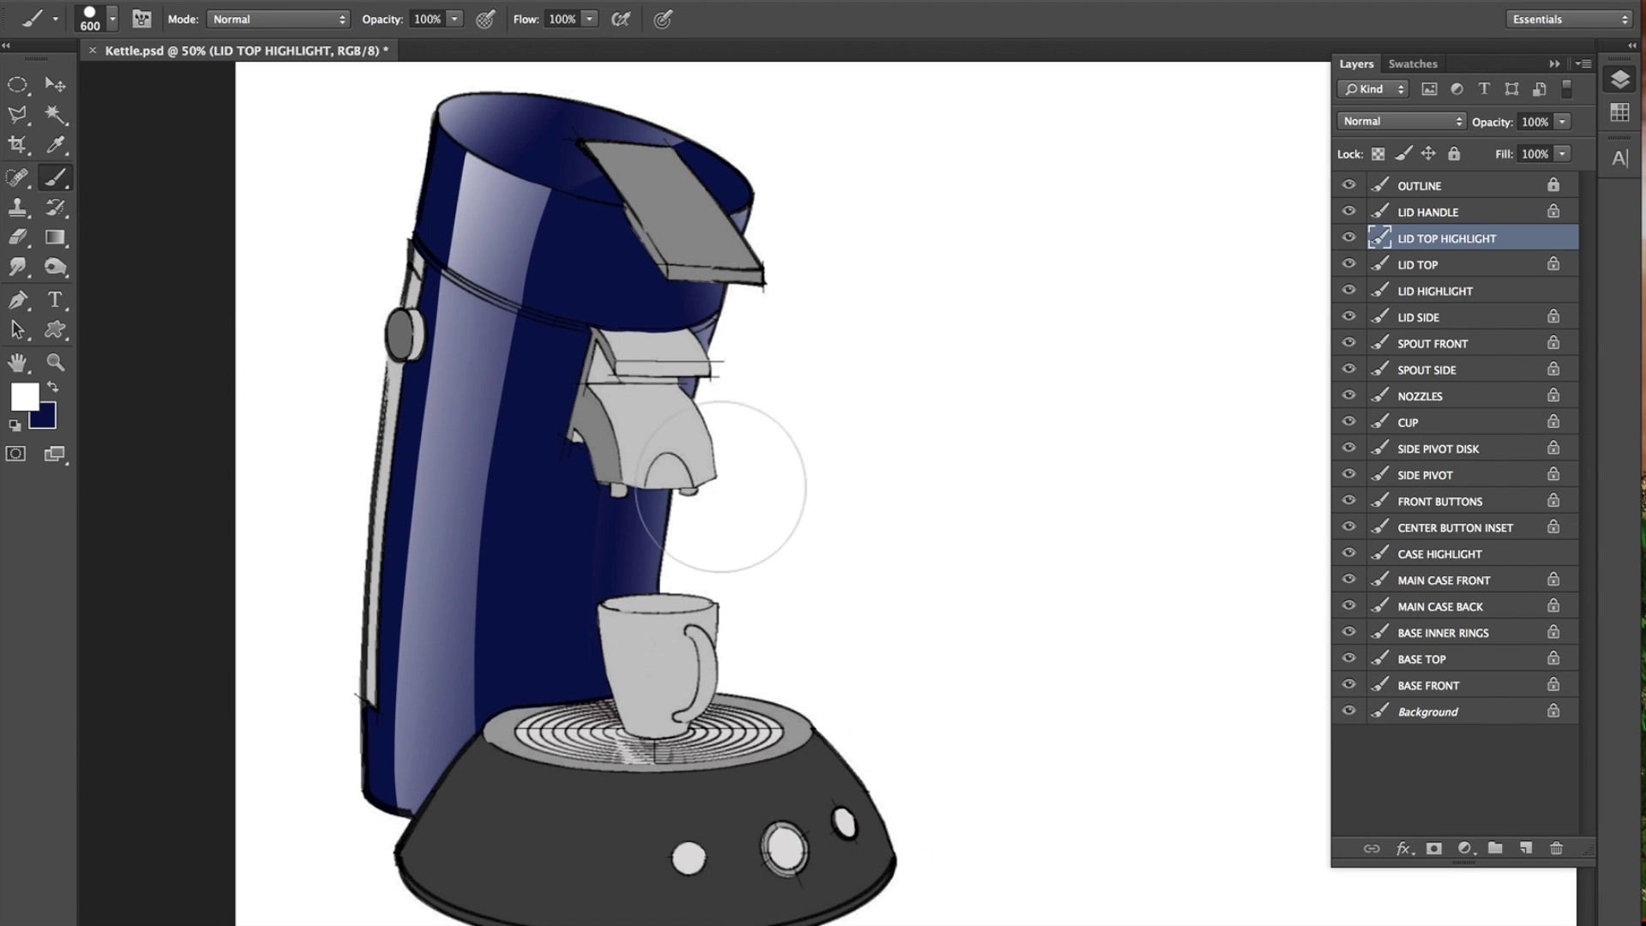
pyautogui.click(1457, 554)
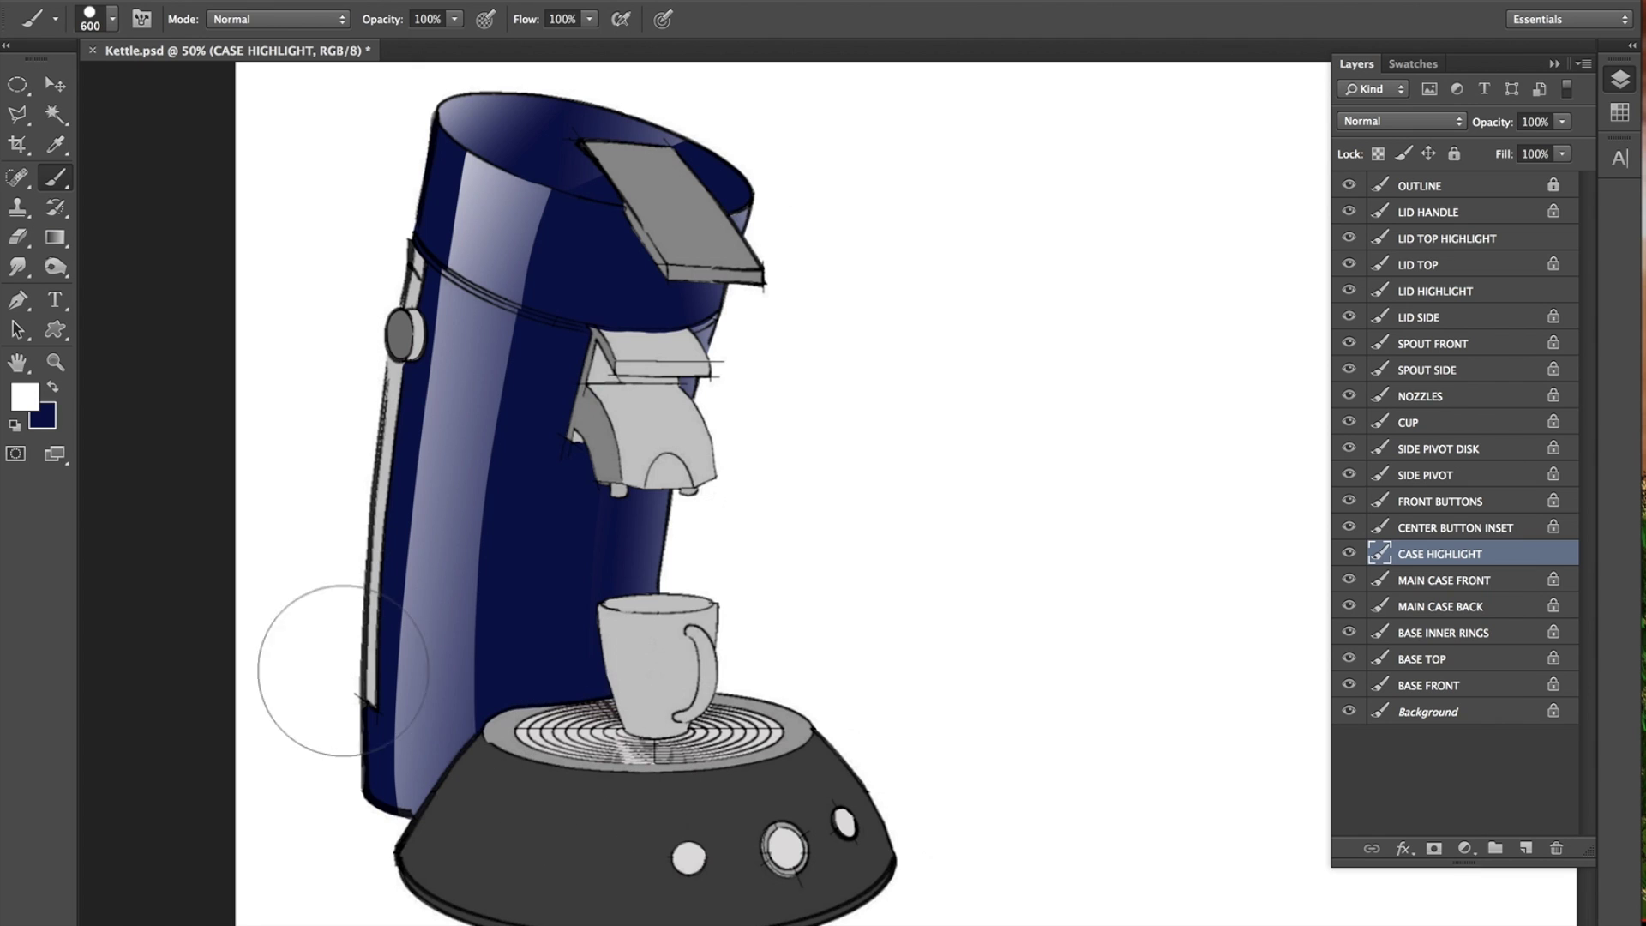
pyautogui.click(55, 362)
pyautogui.keyDown('alt'); pyautogui.click(437, 775); pyautogui.keyUp('alt')
pyautogui.moveTo(435, 791); pyautogui.dragTo(709, 511)
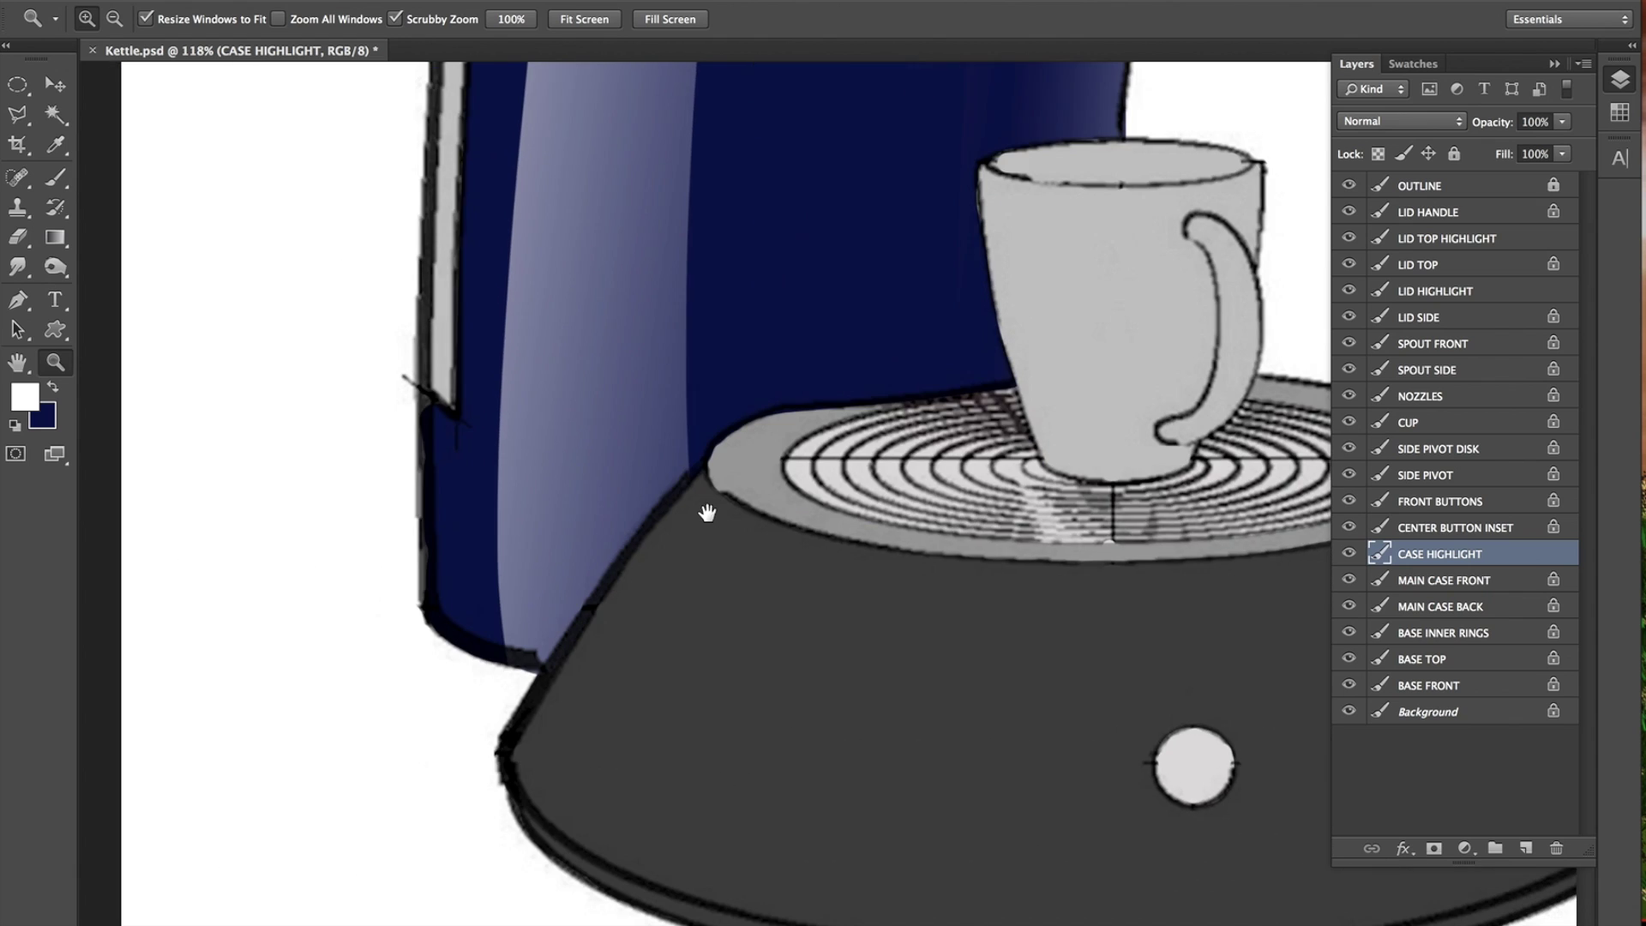
pyautogui.click(35, 268)
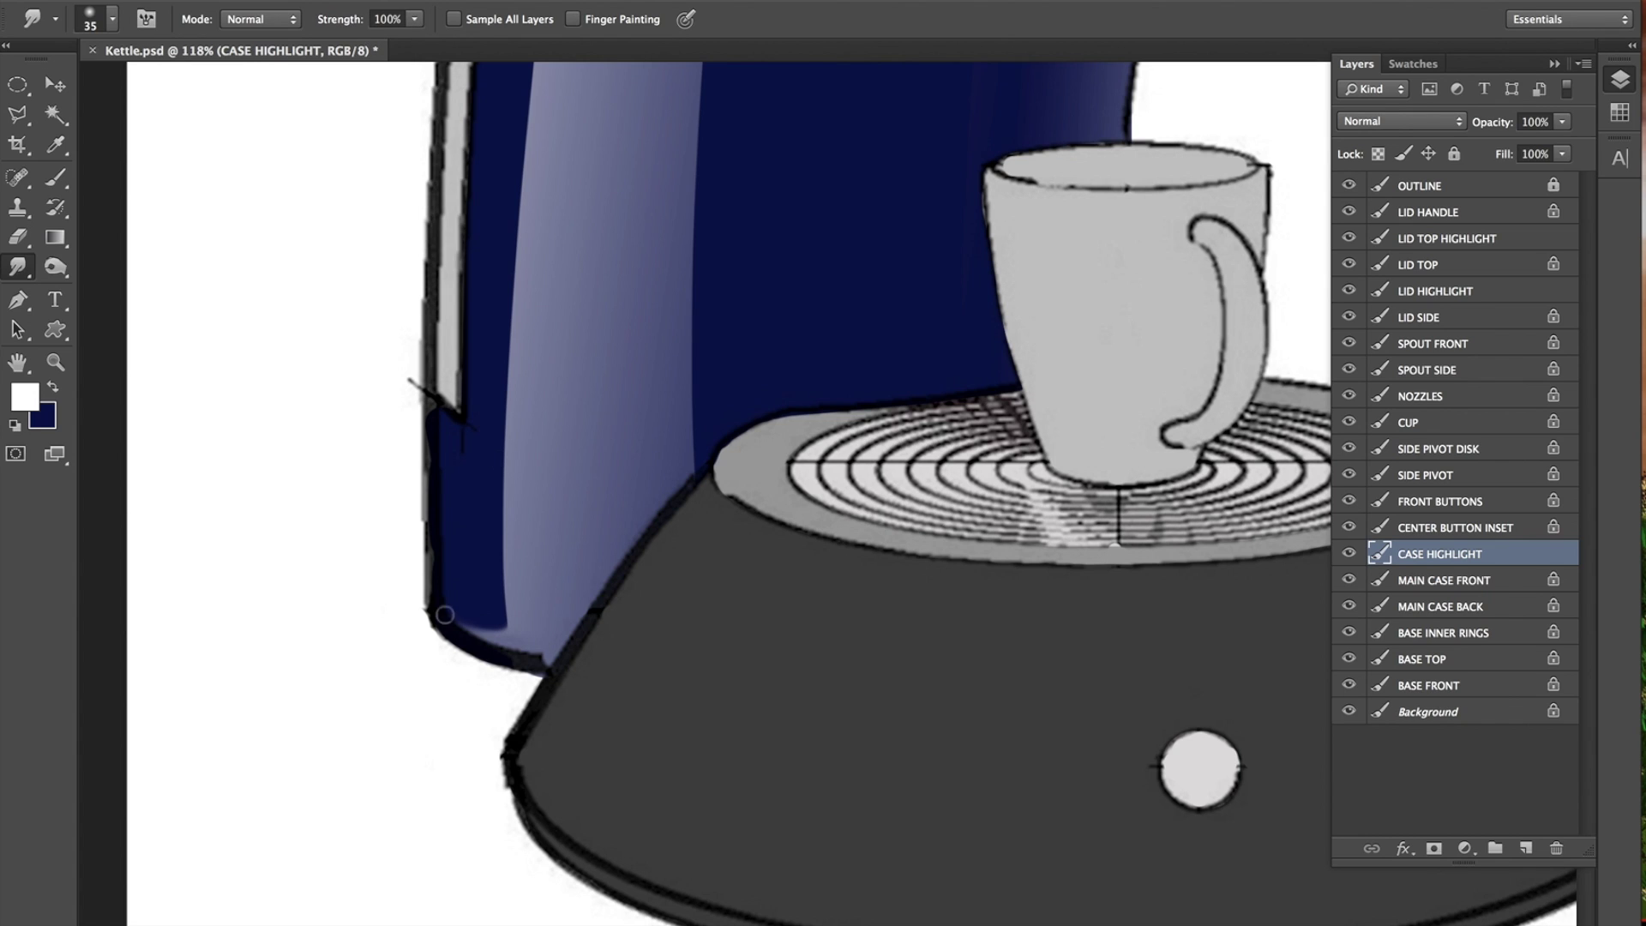
# Increase the Smudge brush's hardness and smudge CASE HIGHLIGHT further into the case's bottom outer corner.
pyautogui.click(67, 137)
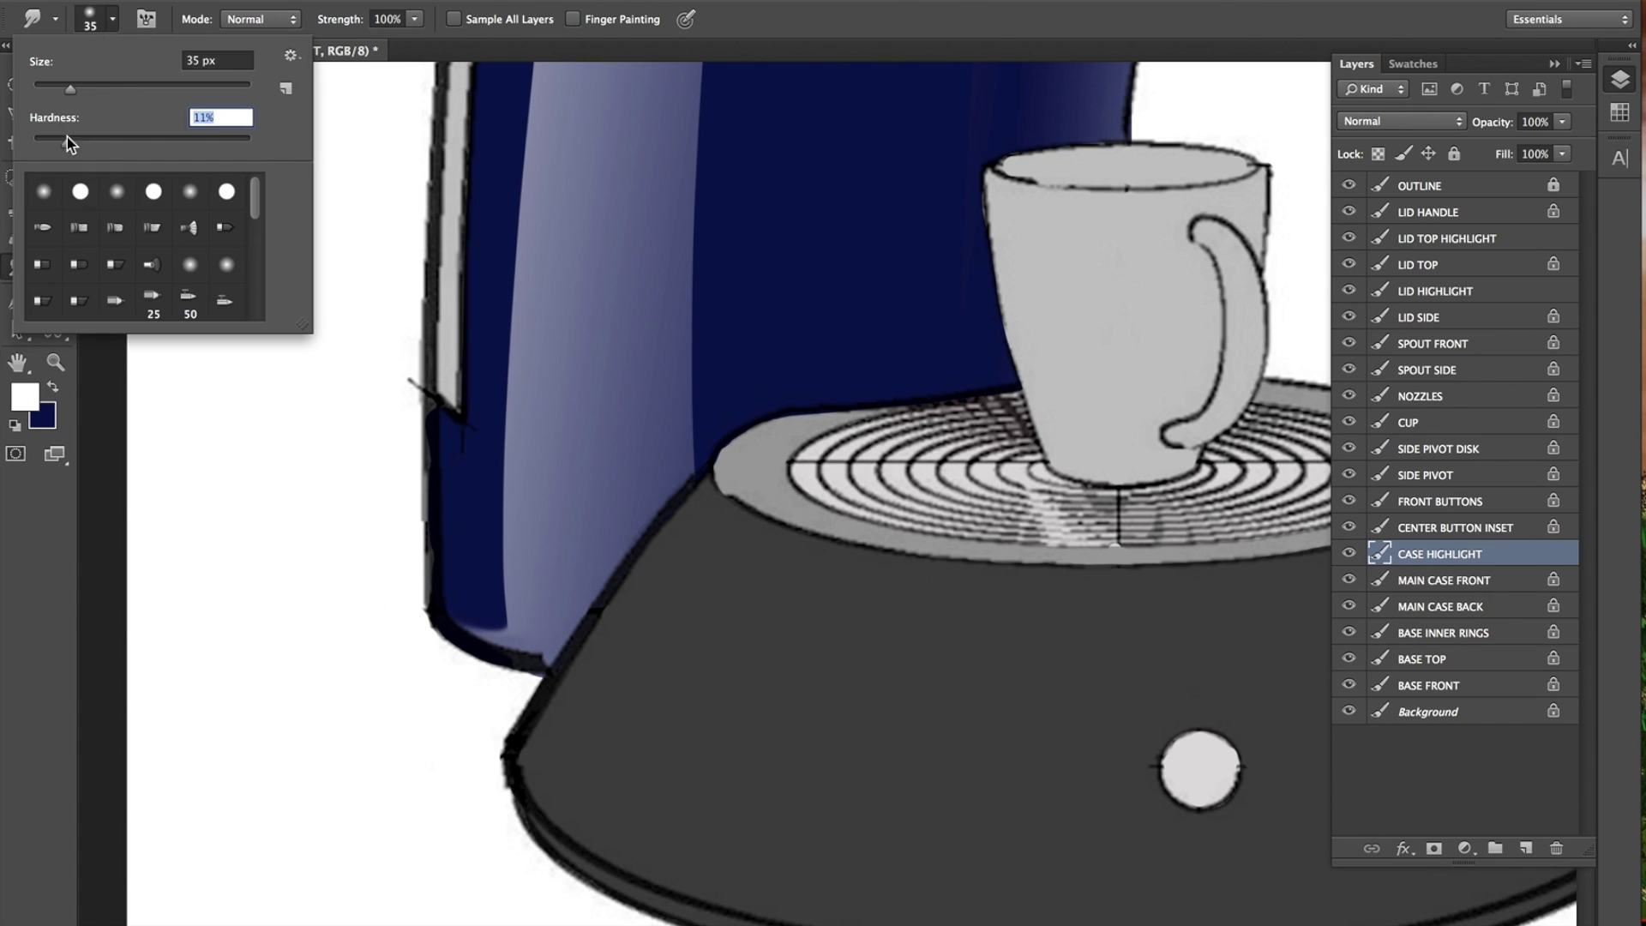
pyautogui.moveTo(90, 146)
pyautogui.mouseDown()
pyautogui.moveTo(129, 124)
pyautogui.moveTo(121, 147)
pyautogui.mouseUp()
pyautogui.click(886, 14)
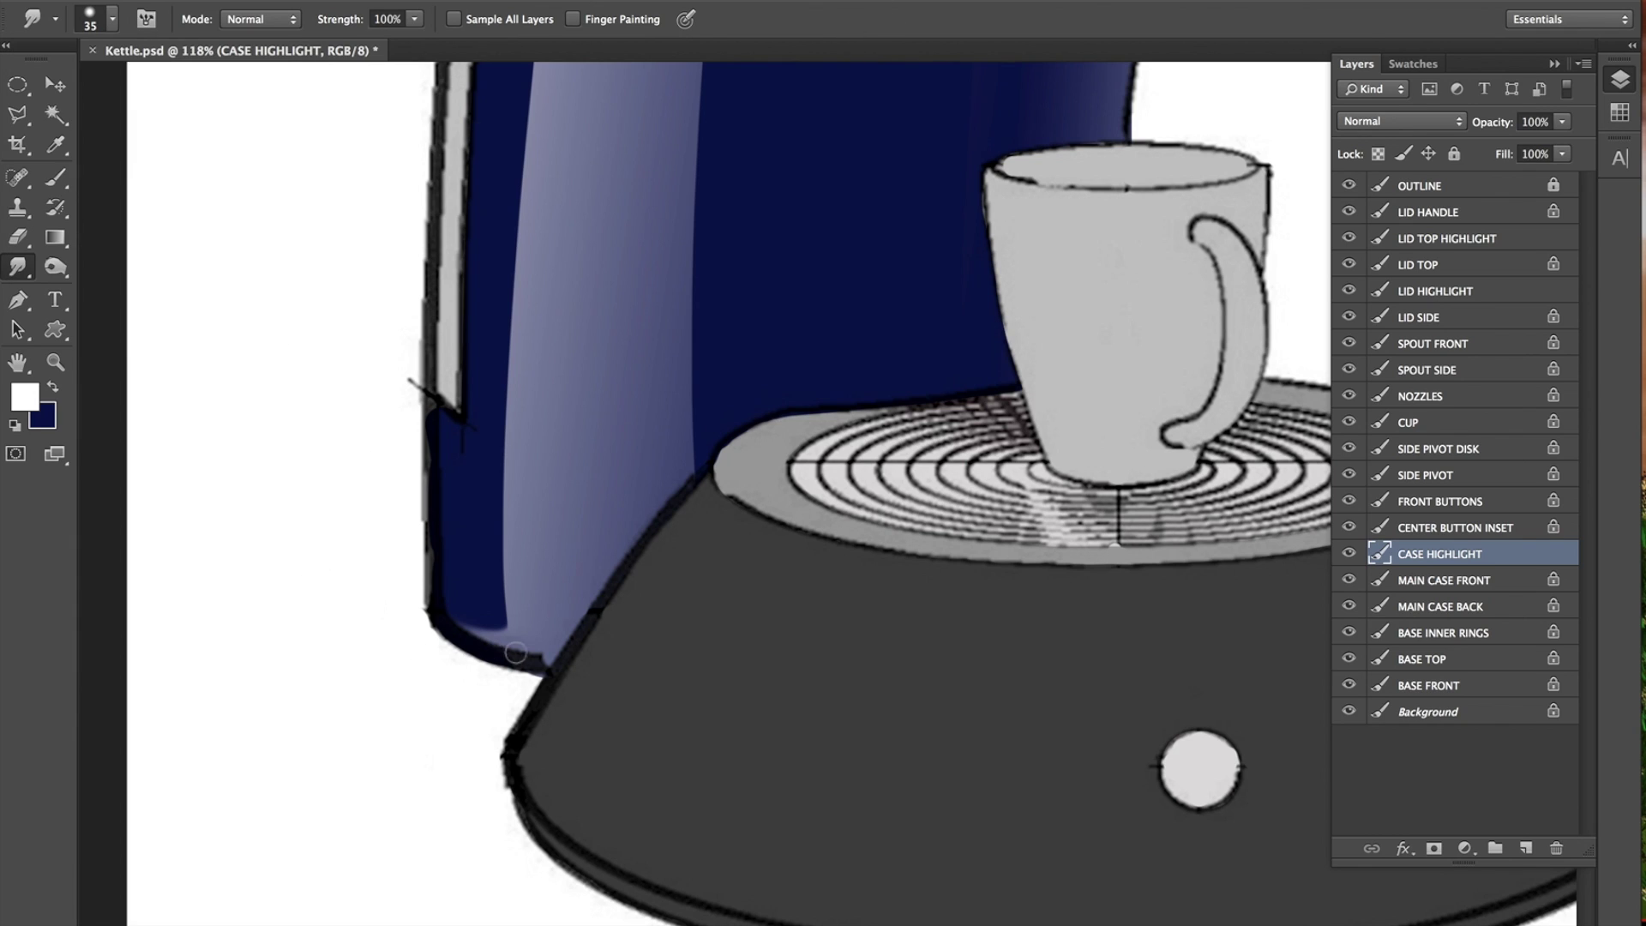
pyautogui.moveTo(433, 623)
pyautogui.mouseDown()
pyautogui.moveTo(486, 643)
pyautogui.moveTo(447, 623)
pyautogui.moveTo(496, 590)
pyautogui.mouseUp()
# Smudge the upper end of CASE HIGHLIGHT along the lid seam toward the spout, curving the reflection's top corner.
pyautogui.moveTo(677, 477)
pyautogui.mouseDown()
pyautogui.moveTo(760, 402)
pyautogui.moveTo(732, 413)
pyautogui.moveTo(666, 484)
pyautogui.moveTo(794, 409)
pyautogui.mouseUp()
pyautogui.scroll(10, 762, 307)
pyautogui.moveTo(762, 307); pyautogui.dragTo(646, 691)
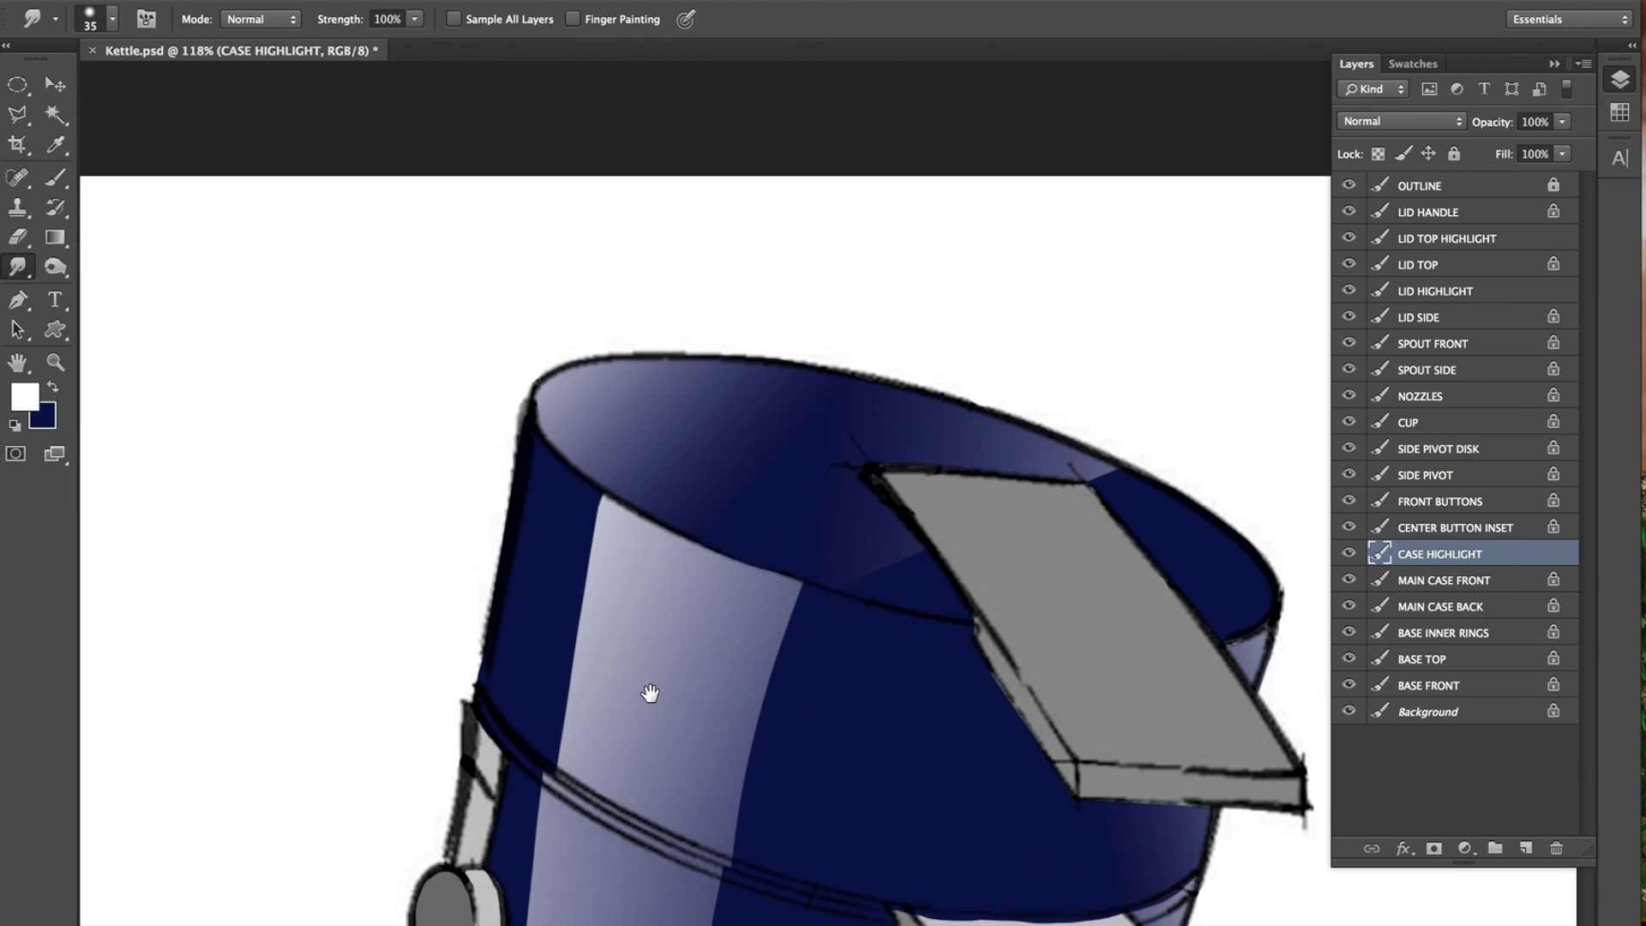
pyautogui.moveTo(640, 533); pyautogui.dragTo(685, 377)
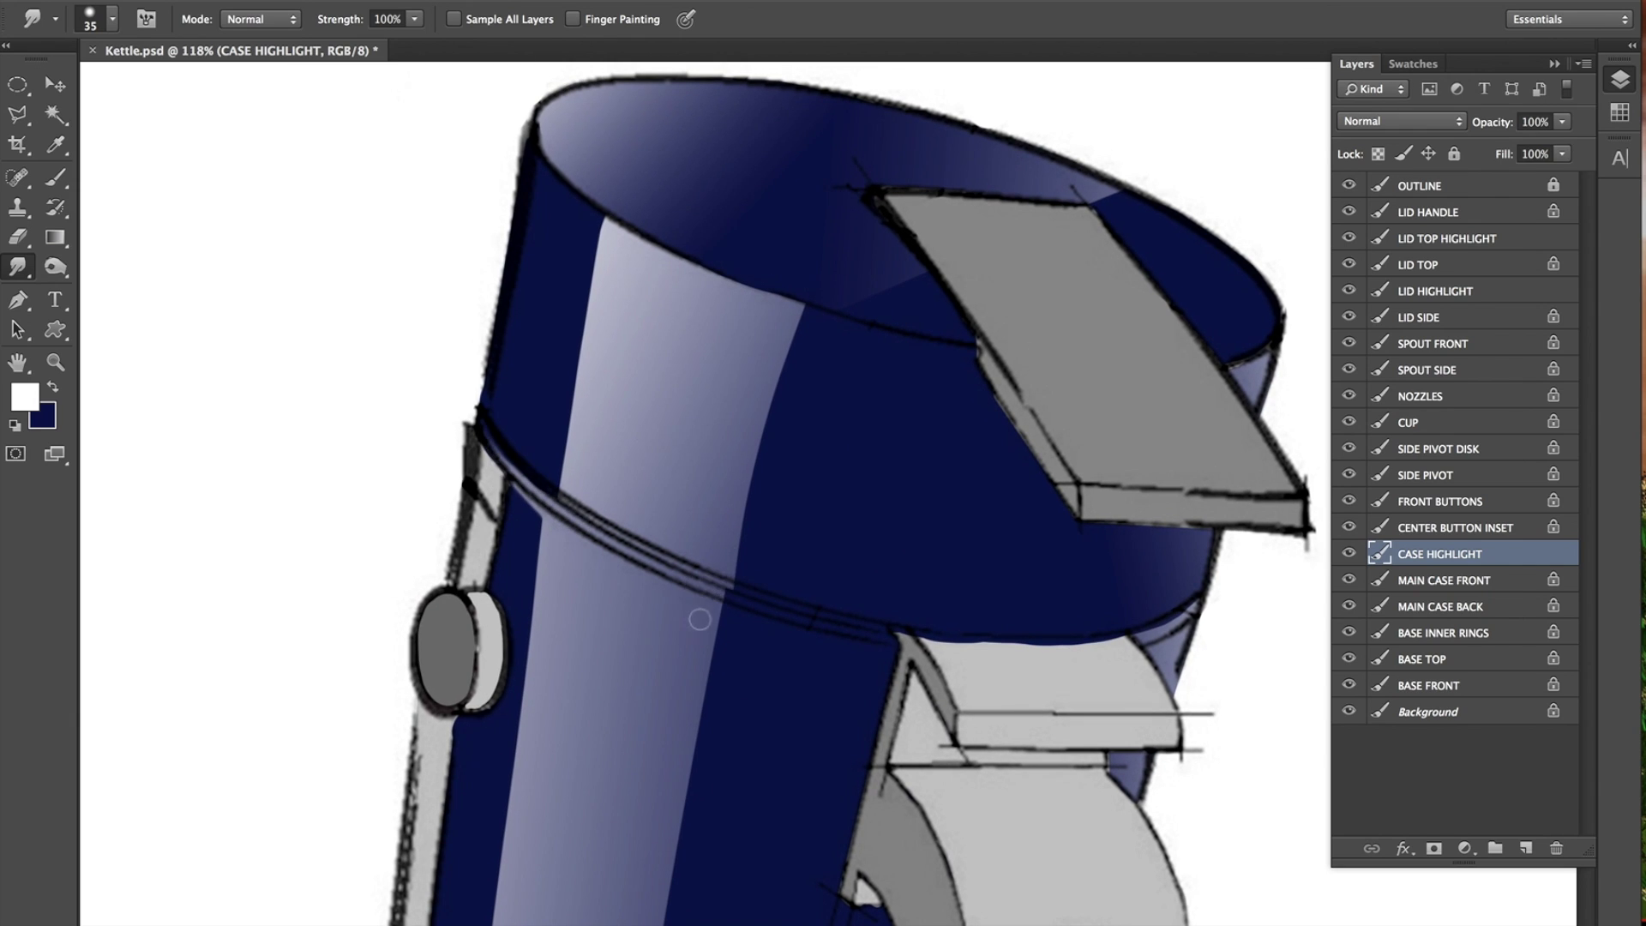
pyautogui.moveTo(718, 603)
pyautogui.mouseDown()
pyautogui.moveTo(840, 623)
pyautogui.moveTo(702, 627)
pyautogui.moveTo(706, 612)
pyautogui.moveTo(770, 605)
pyautogui.moveTo(858, 634)
pyautogui.moveTo(687, 625)
pyautogui.moveTo(745, 614)
pyautogui.moveTo(878, 639)
pyautogui.moveTo(707, 627)
pyautogui.moveTo(703, 650)
pyautogui.moveTo(723, 623)
pyautogui.moveTo(828, 635)
pyautogui.moveTo(712, 645)
pyautogui.moveTo(700, 629)
pyautogui.moveTo(751, 615)
pyautogui.moveTo(791, 619)
pyautogui.moveTo(703, 652)
pyautogui.moveTo(708, 628)
pyautogui.moveTo(797, 623)
pyautogui.moveTo(710, 647)
pyautogui.moveTo(720, 625)
pyautogui.moveTo(761, 619)
pyautogui.moveTo(857, 632)
pyautogui.mouseUp()
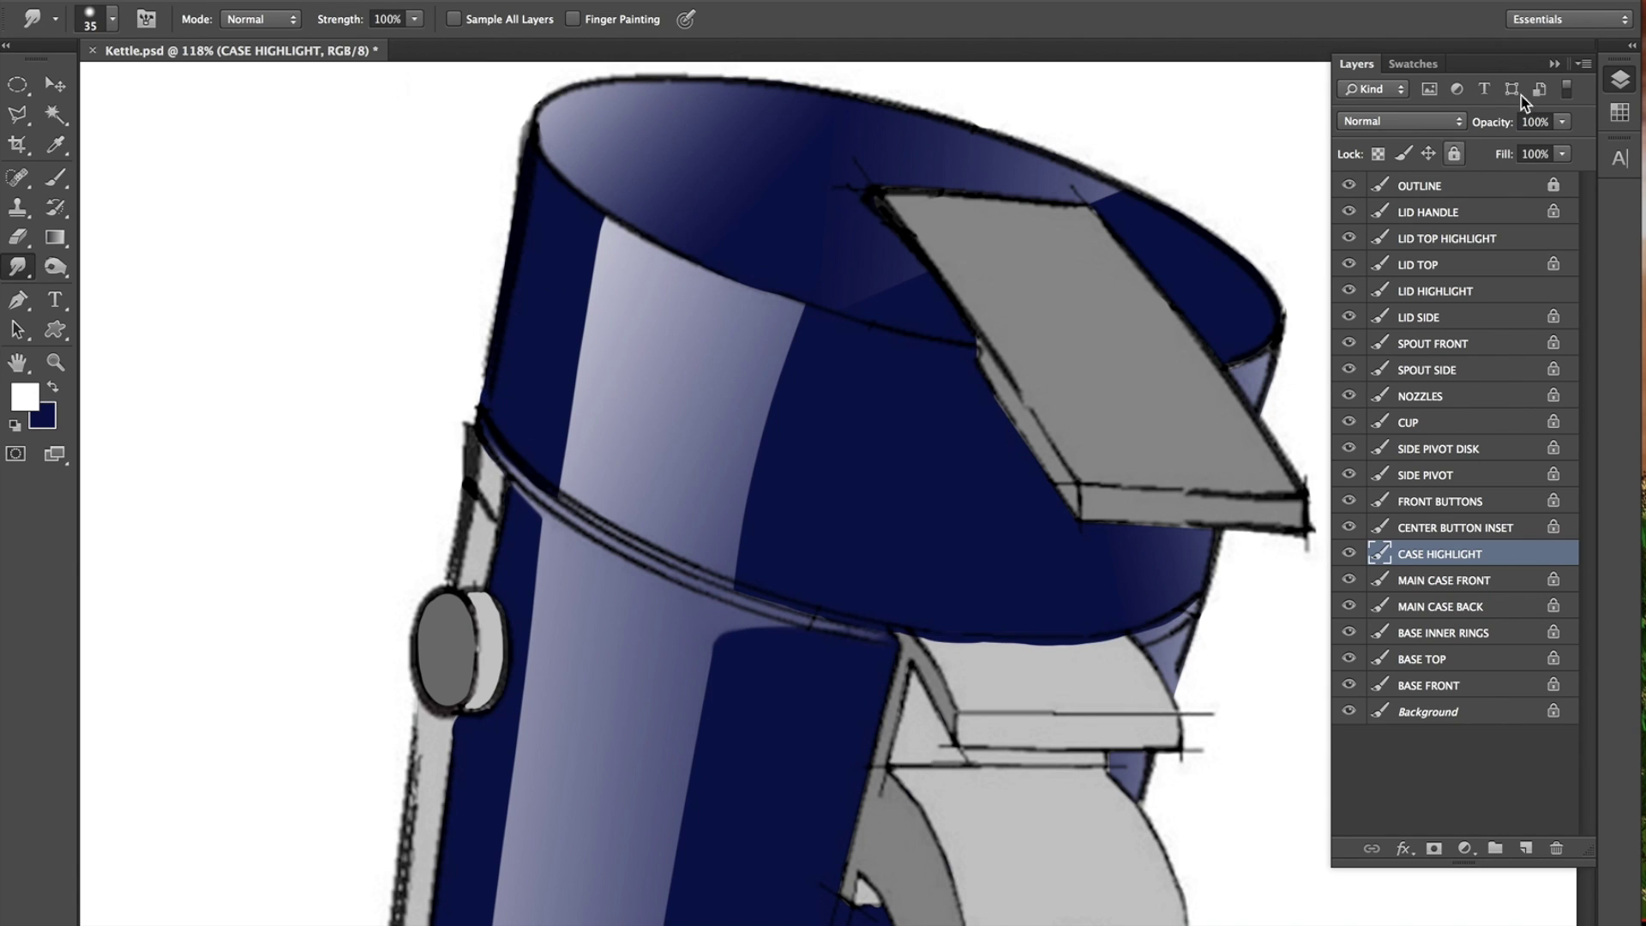
# Smudge the lower corners of LID HIGHLIGHT outward along the lid seam on both sides with a 35 px brush.
pyautogui.click(1477, 294)
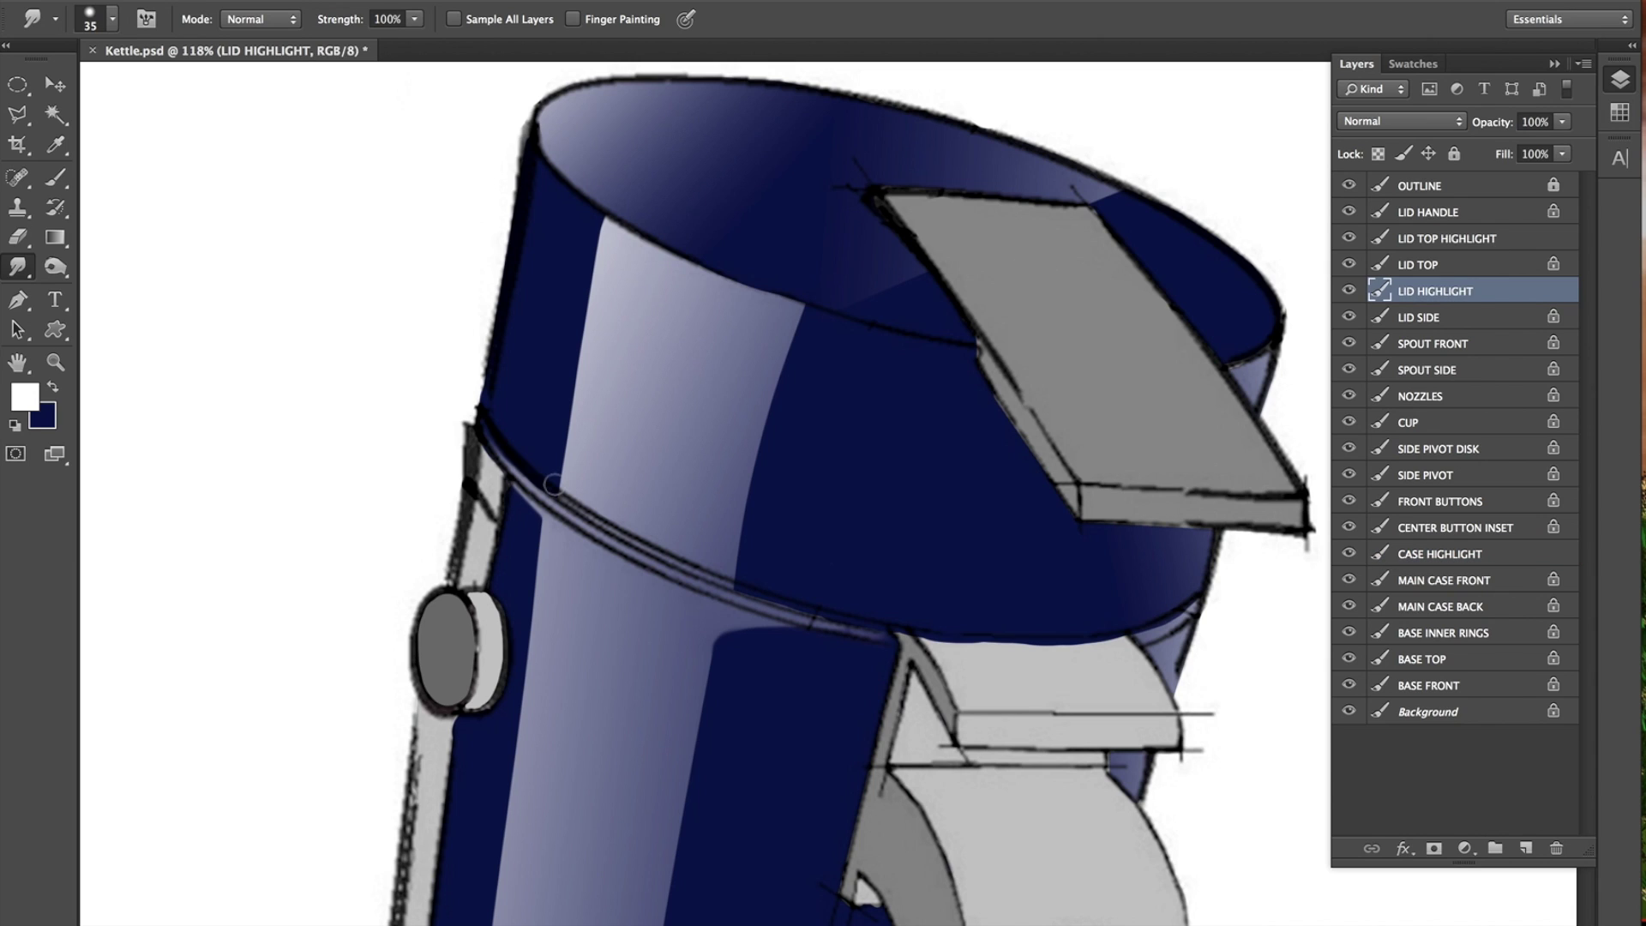
pyautogui.moveTo(541, 474); pyautogui.dragTo(486, 413)
pyautogui.moveTo(547, 466); pyautogui.dragTo(487, 416)
pyautogui.moveTo(577, 485); pyautogui.dragTo(482, 414)
pyautogui.moveTo(725, 550); pyautogui.dragTo(872, 619)
# Smudge the upper corners of LID HIGHLIGHT outward along the lid's top rim, curving both sides of the reflection.
pyautogui.moveTo(618, 240); pyautogui.dragTo(531, 151)
pyautogui.moveTo(621, 244); pyautogui.dragTo(535, 159)
pyautogui.moveTo(630, 247); pyautogui.dragTo(534, 169)
pyautogui.moveTo(778, 316); pyautogui.dragTo(953, 346)
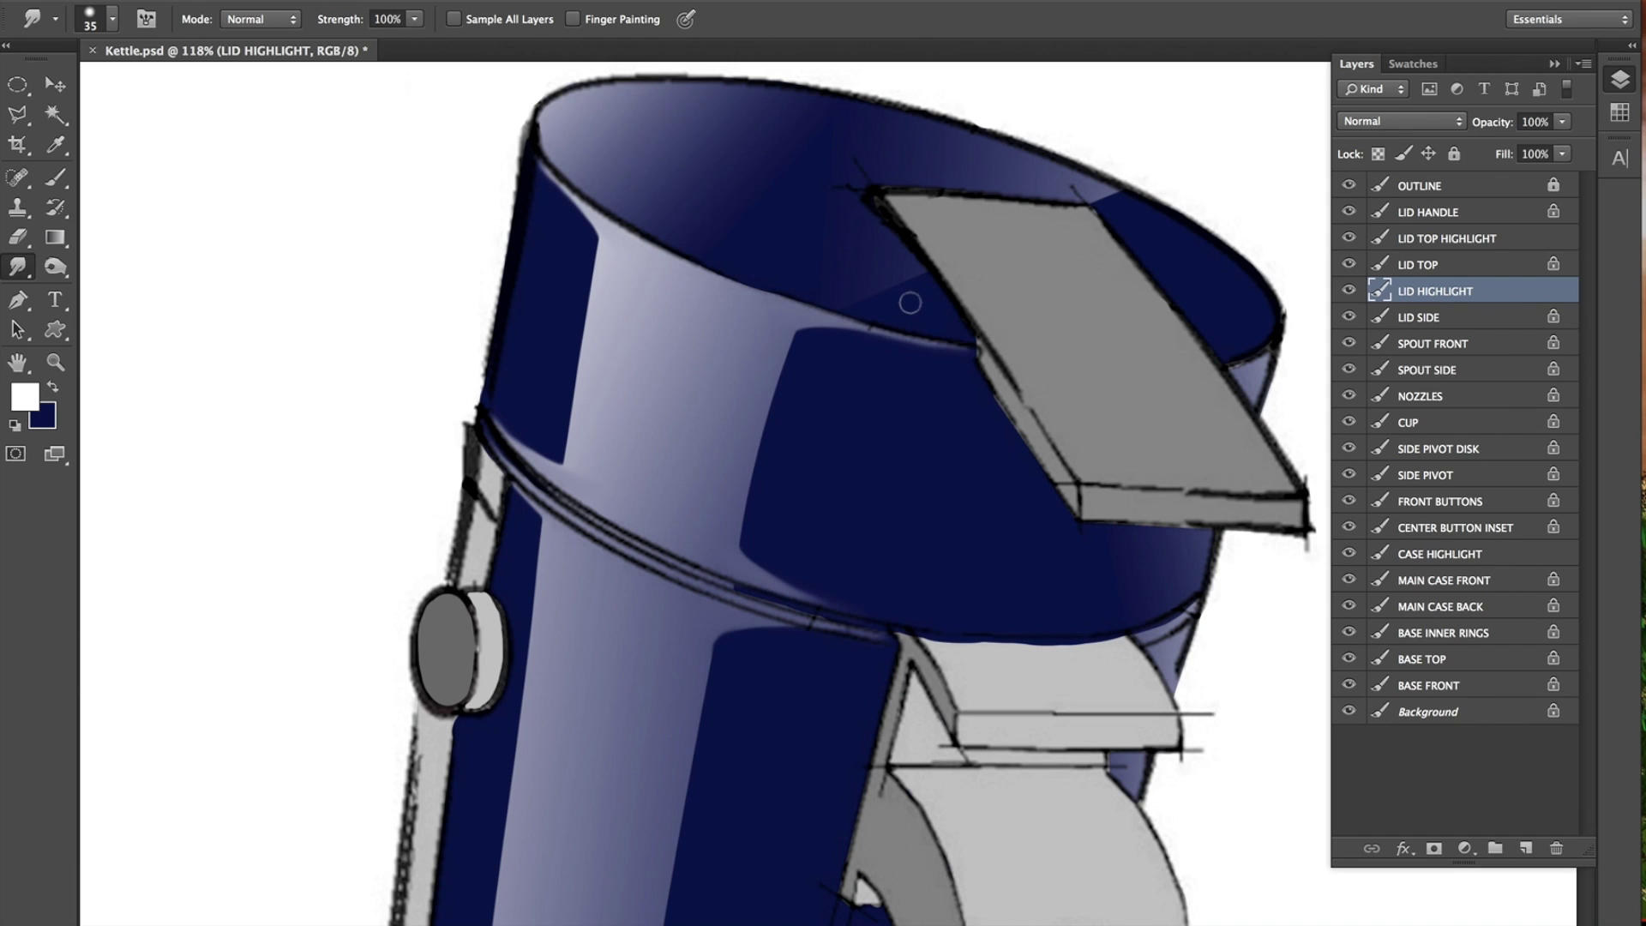
# Smudge the upper outer corner of CASE HIGHLIGHT along the lid seam toward the side pivot.
pyautogui.moveTo(1149, 599)
pyautogui.mouseDown()
pyautogui.moveTo(1095, 503)
pyautogui.moveTo(1111, 510)
pyautogui.mouseUp()
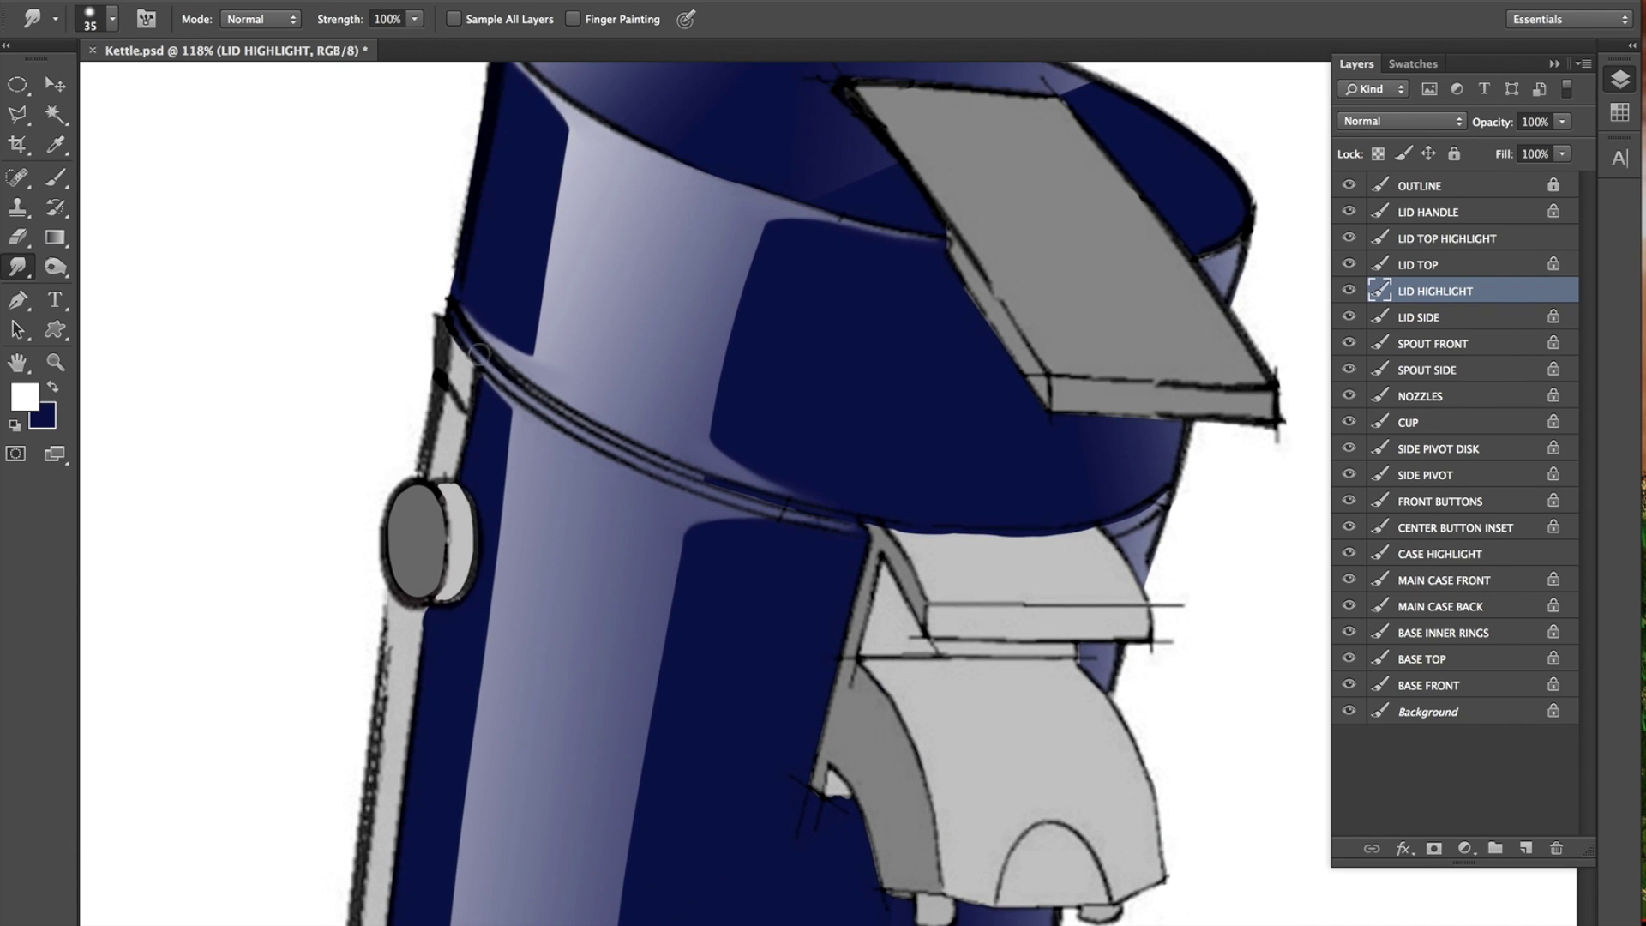
pyautogui.click(1487, 555)
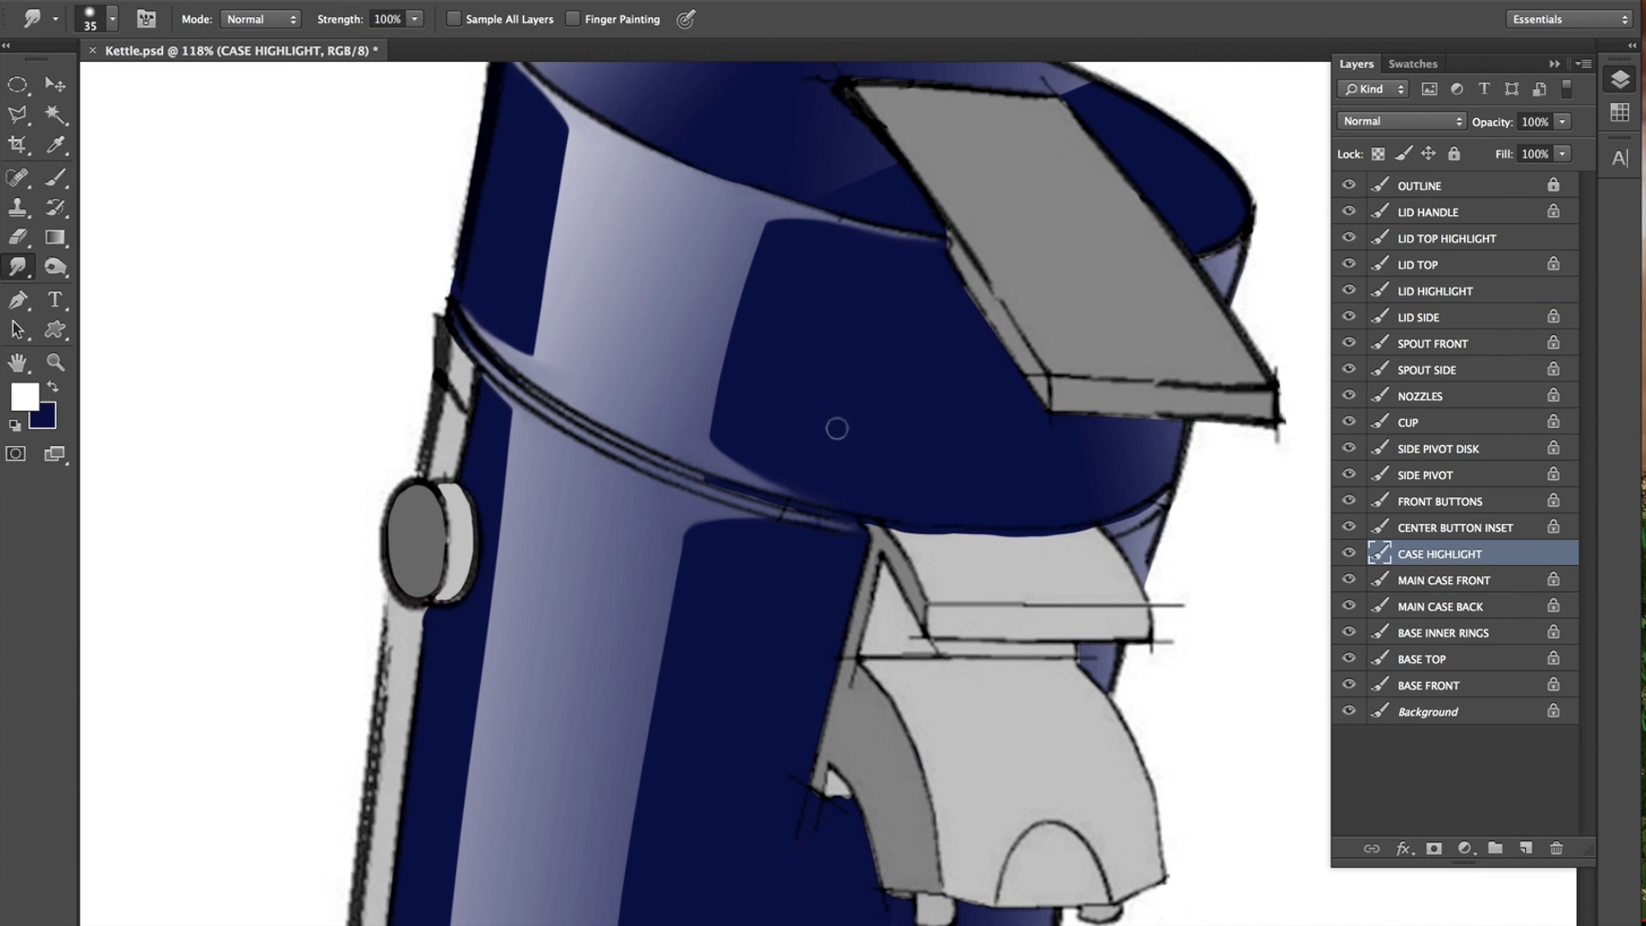
pyautogui.moveTo(511, 416); pyautogui.dragTo(491, 388)
pyautogui.click(56, 86)
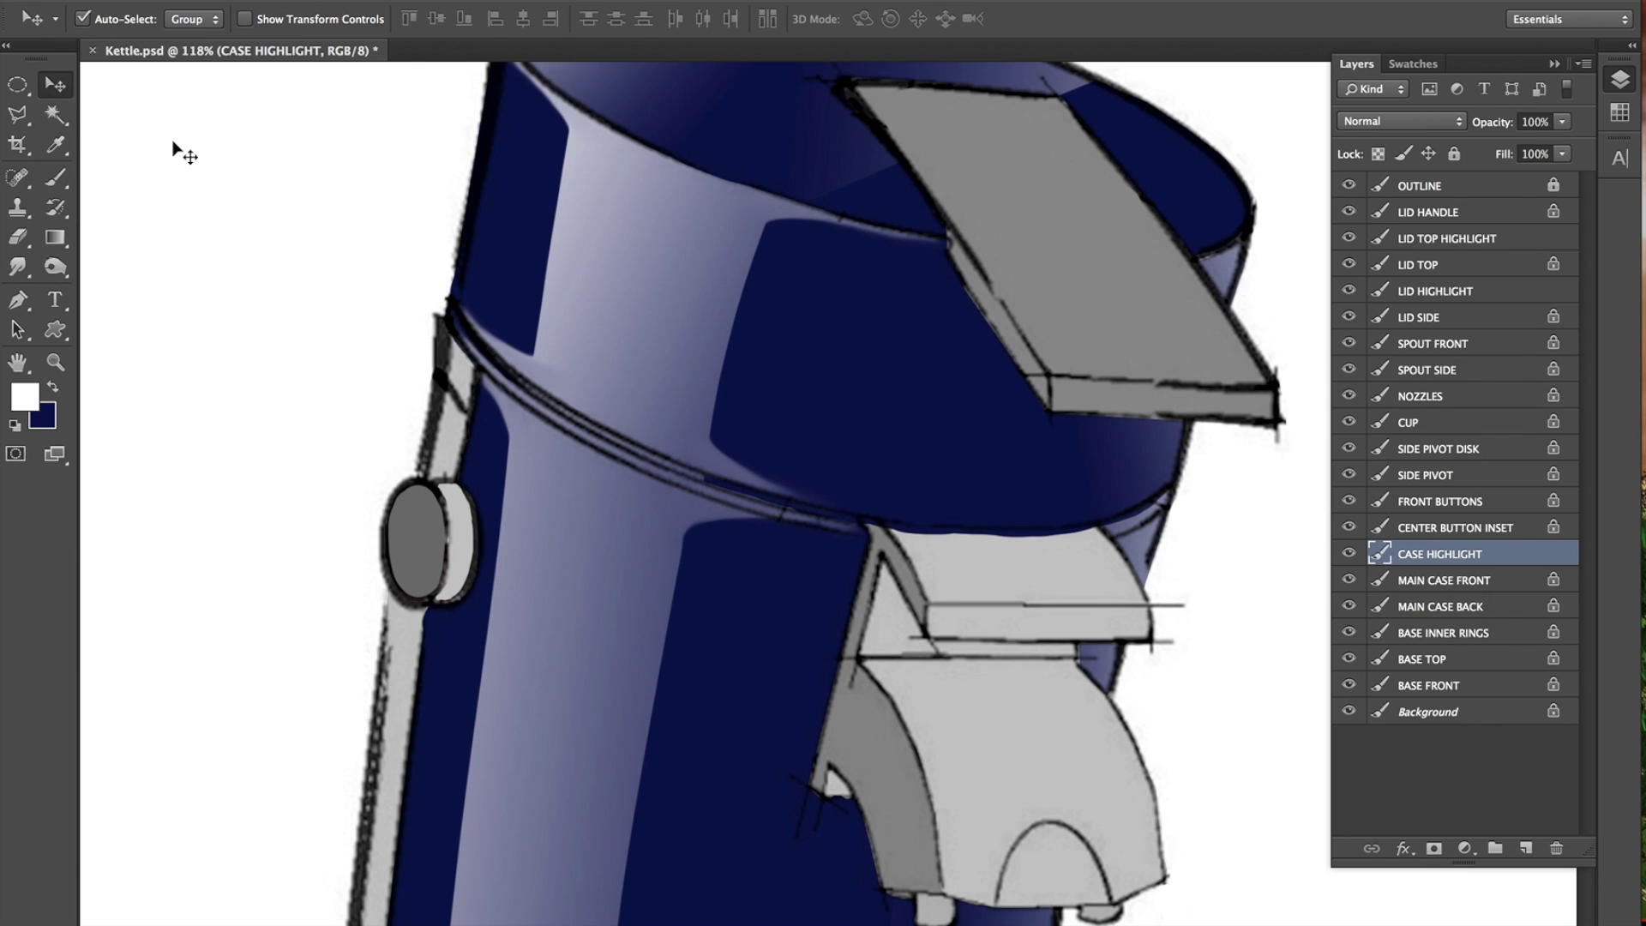
pyautogui.scroll(-2, 177, 147)
pyautogui.scroll(-3, 598, 549)
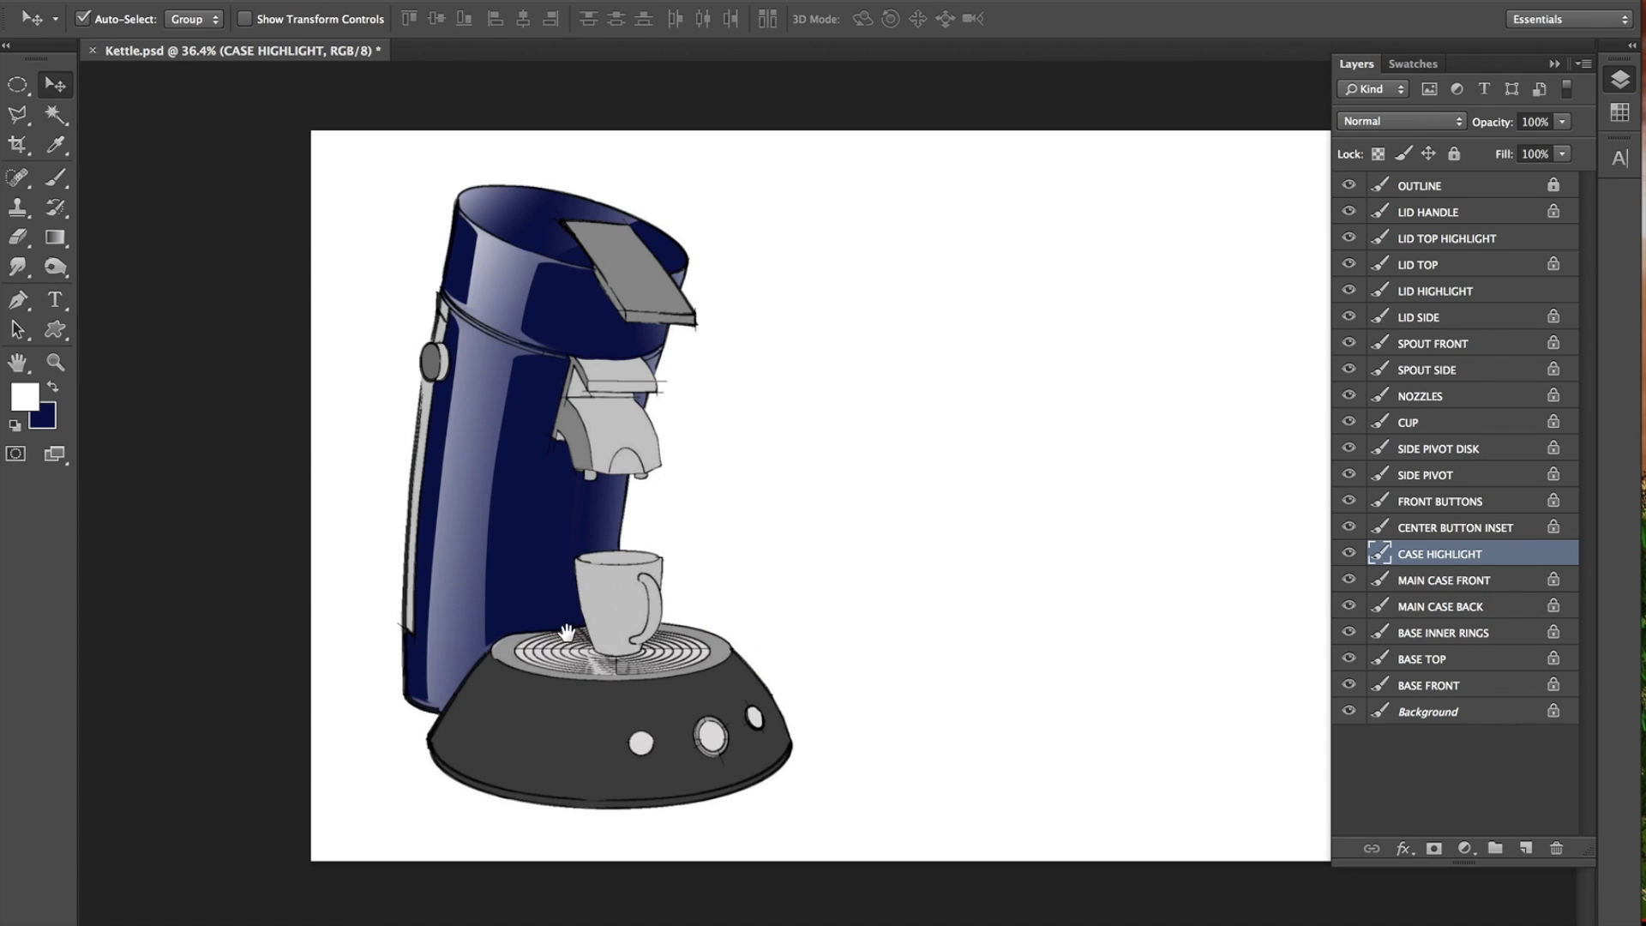
# Erase the rear outer part of LID TOP HIGHLIGHT with a 400 px eraser and smudge its ends along the lid rim at 35 px.
pyautogui.click(1462, 238)
pyautogui.click(18, 237)
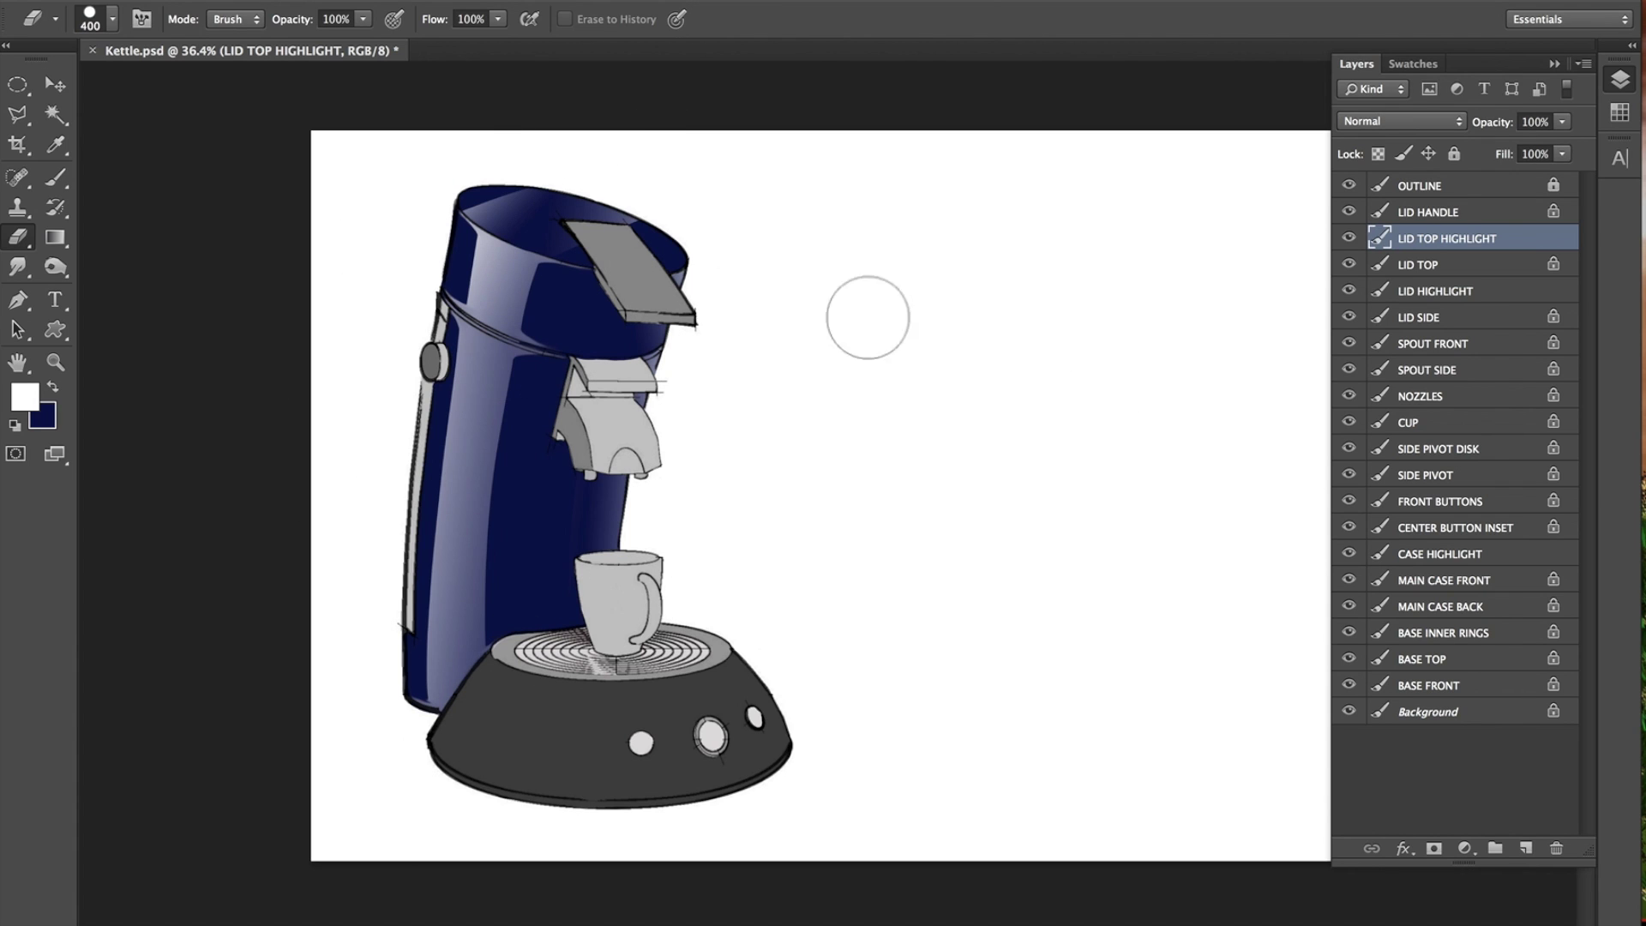
pyautogui.scroll(2, 442, 429)
pyautogui.scroll(1, 813, 241)
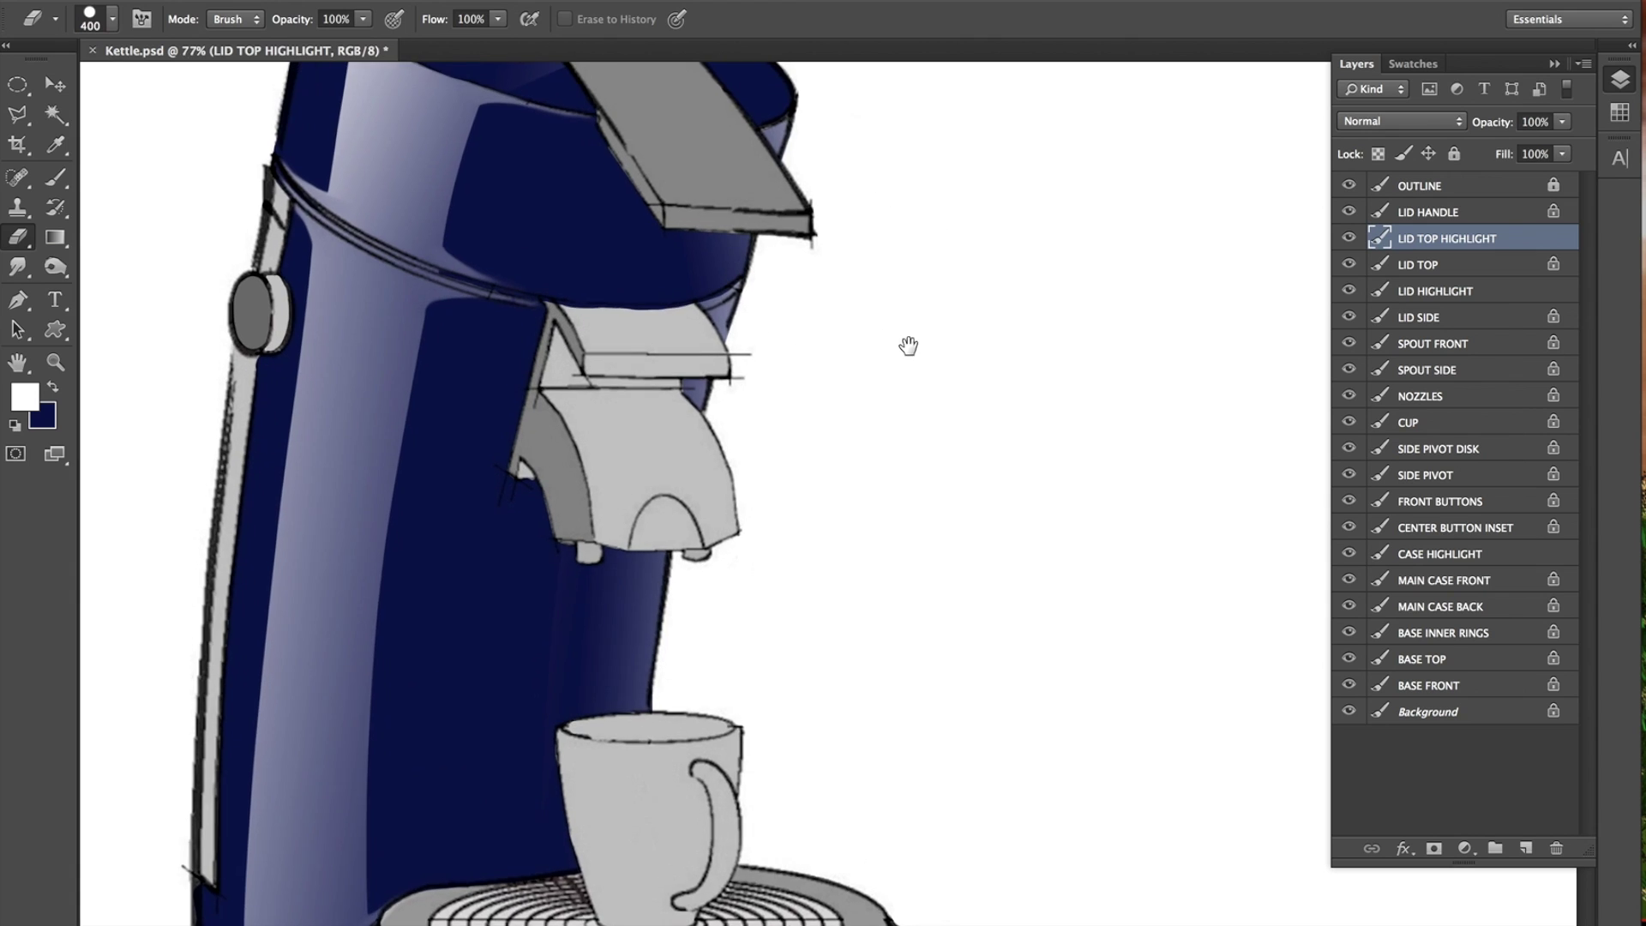
pyautogui.moveTo(907, 345); pyautogui.dragTo(1087, 661)
pyautogui.click(17, 267)
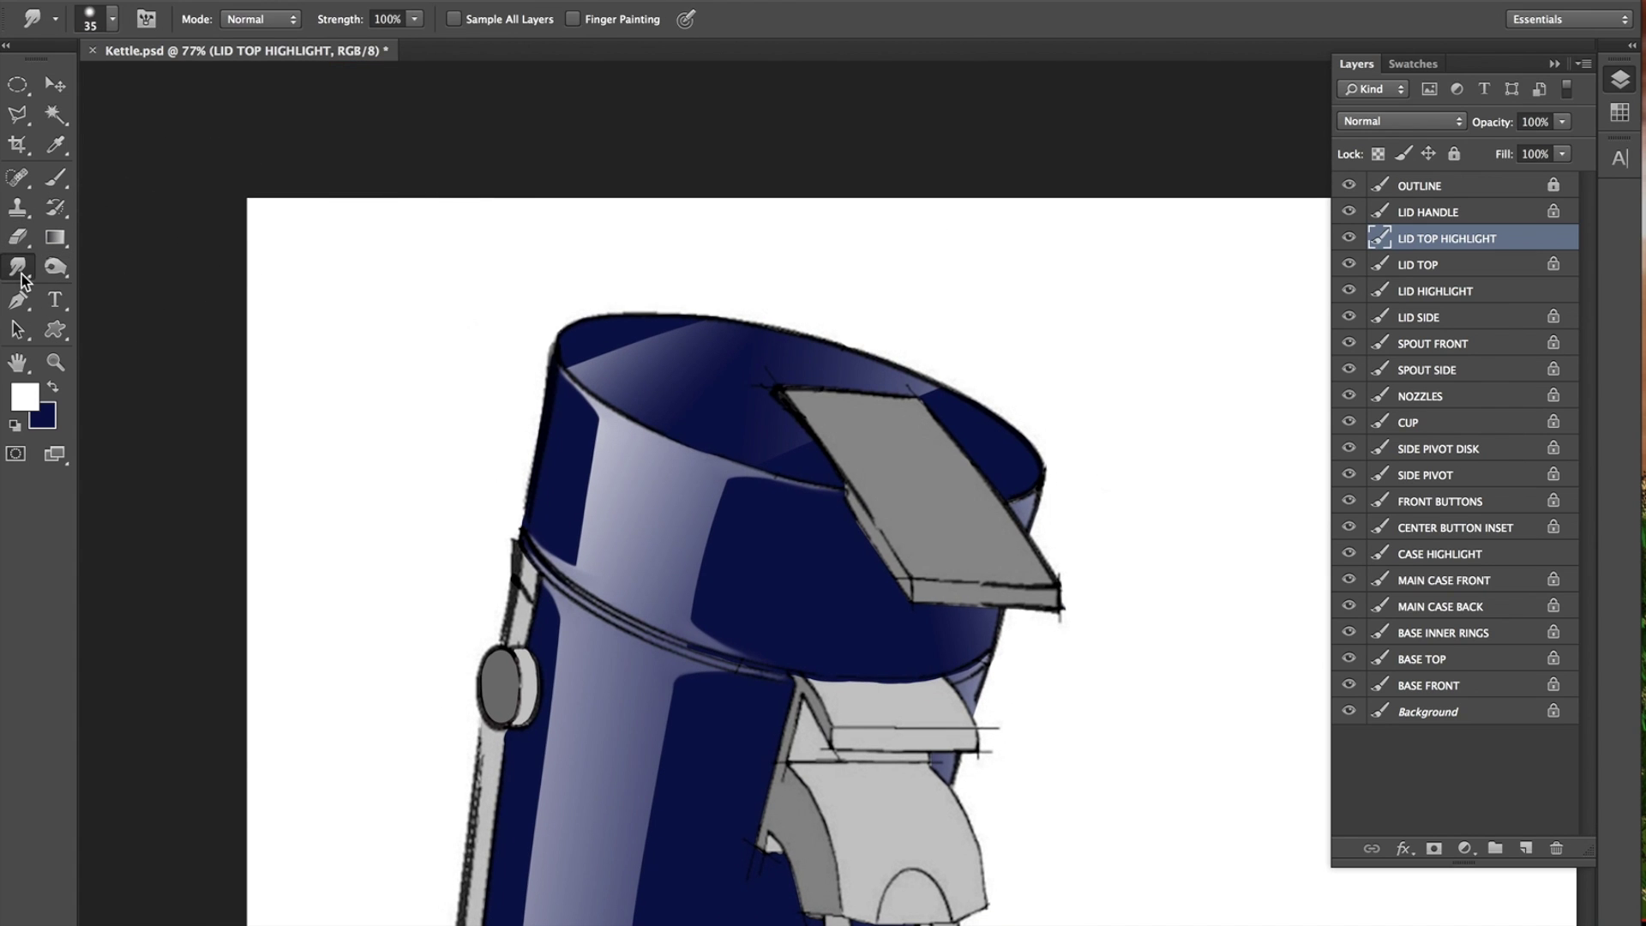
pyautogui.moveTo(559, 351); pyautogui.dragTo(576, 365)
pyautogui.moveTo(979, 410)
pyautogui.mouseDown()
pyautogui.moveTo(1020, 433)
pyautogui.moveTo(905, 377)
pyautogui.moveTo(1010, 434)
pyautogui.mouseUp()
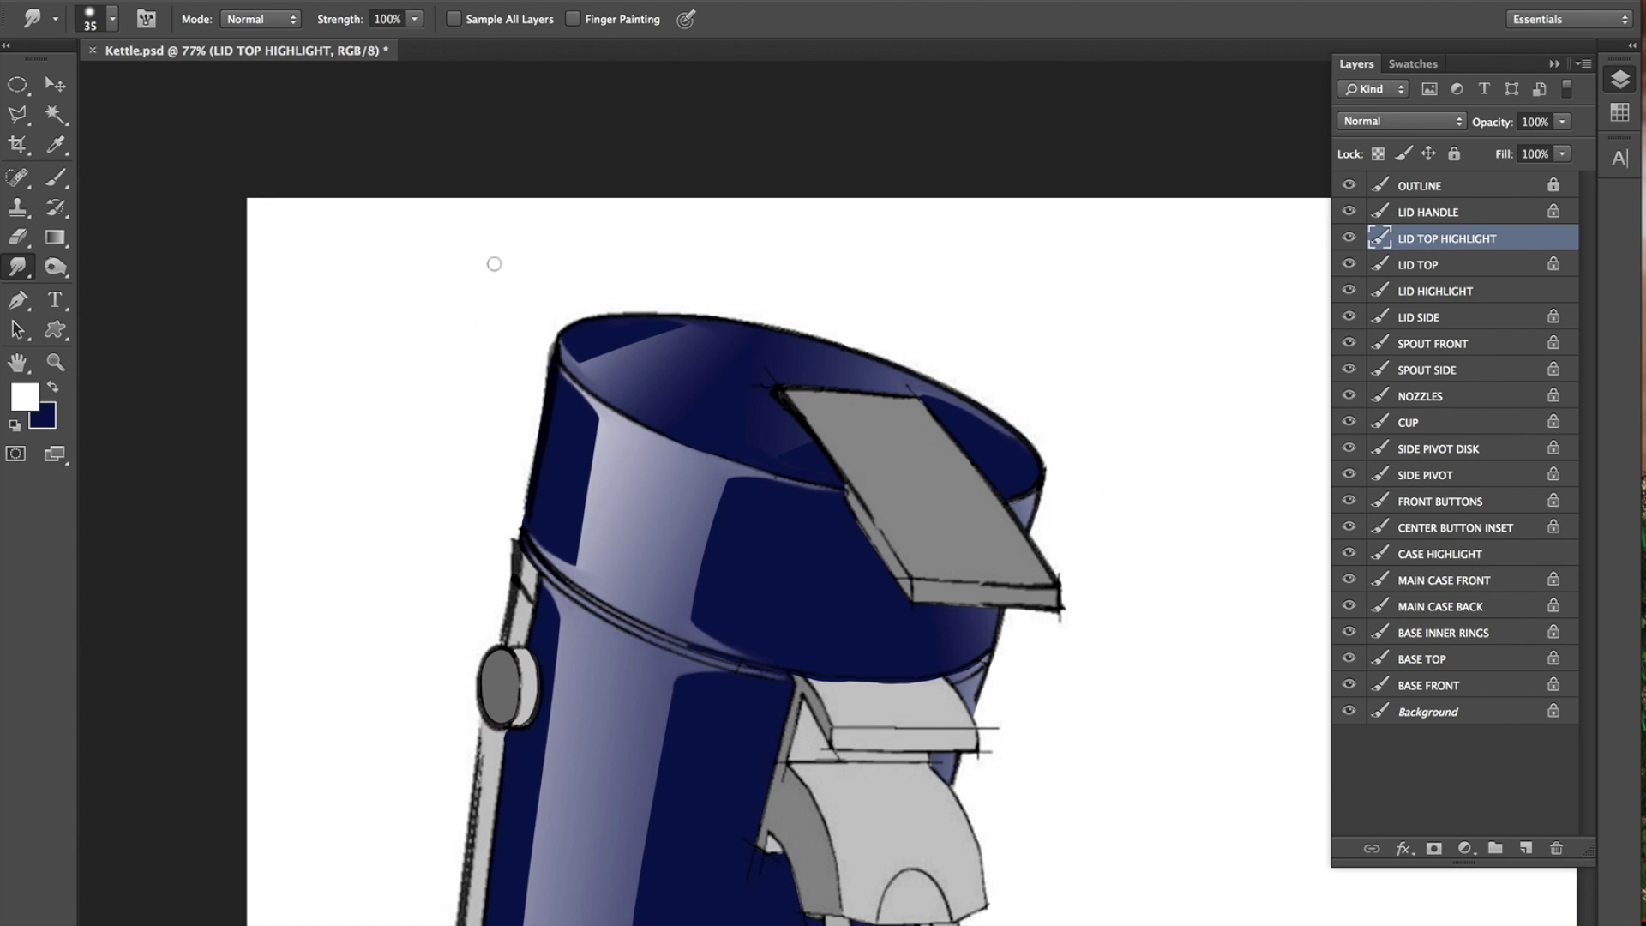
pyautogui.scroll(-10, 494, 263)
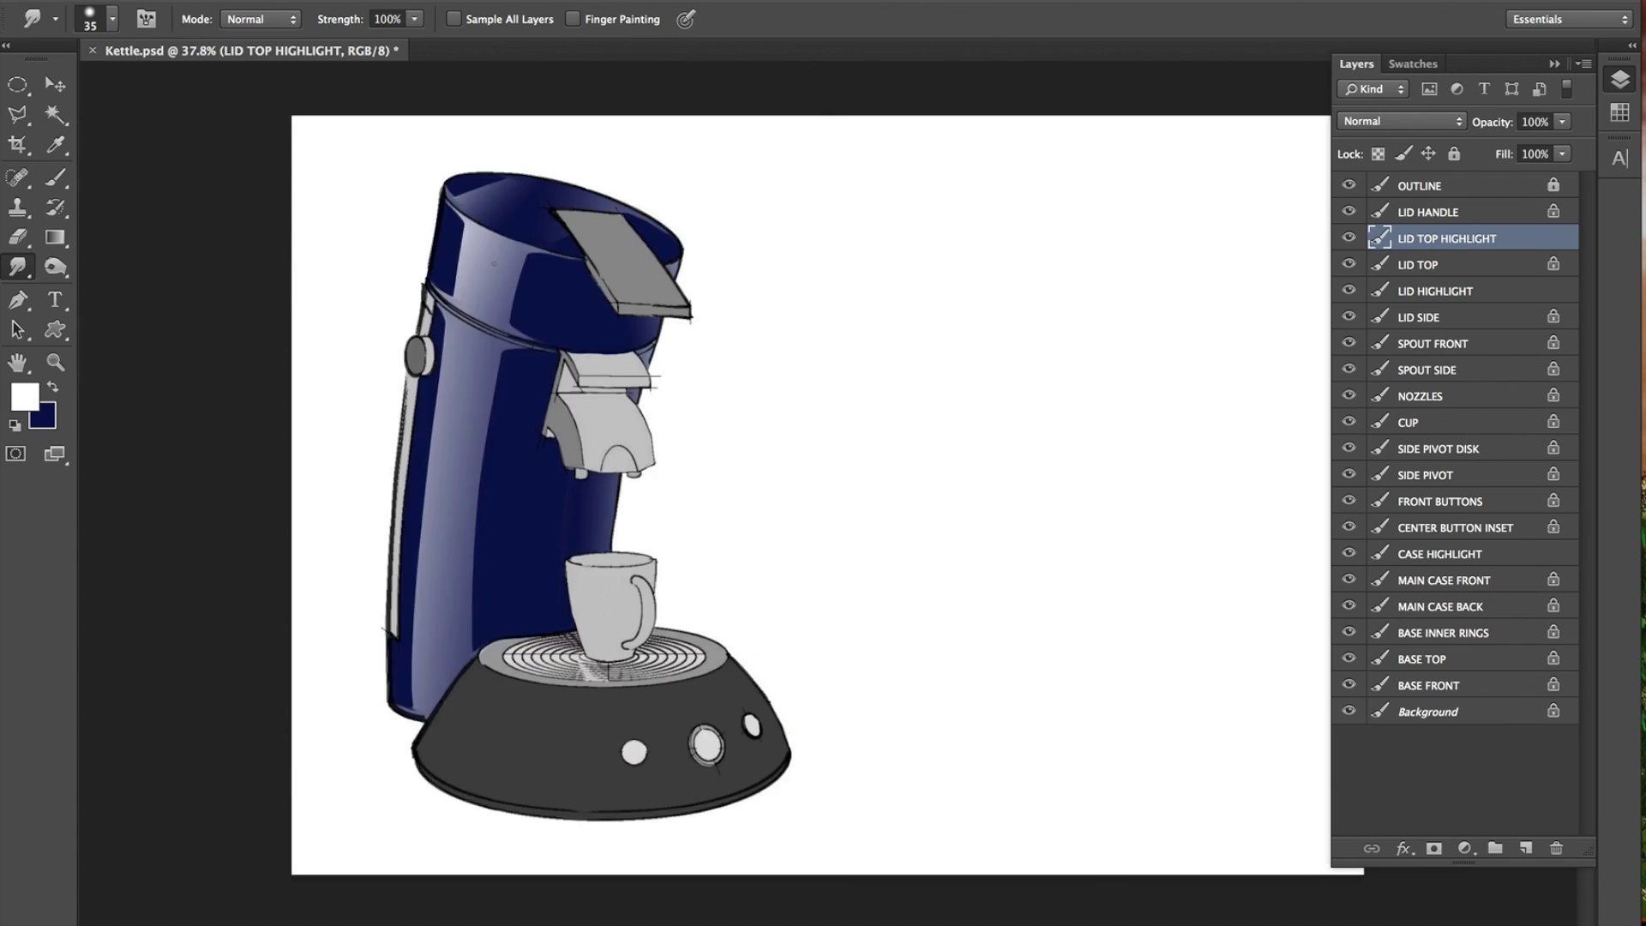
pyautogui.scroll(4, 579, 497)
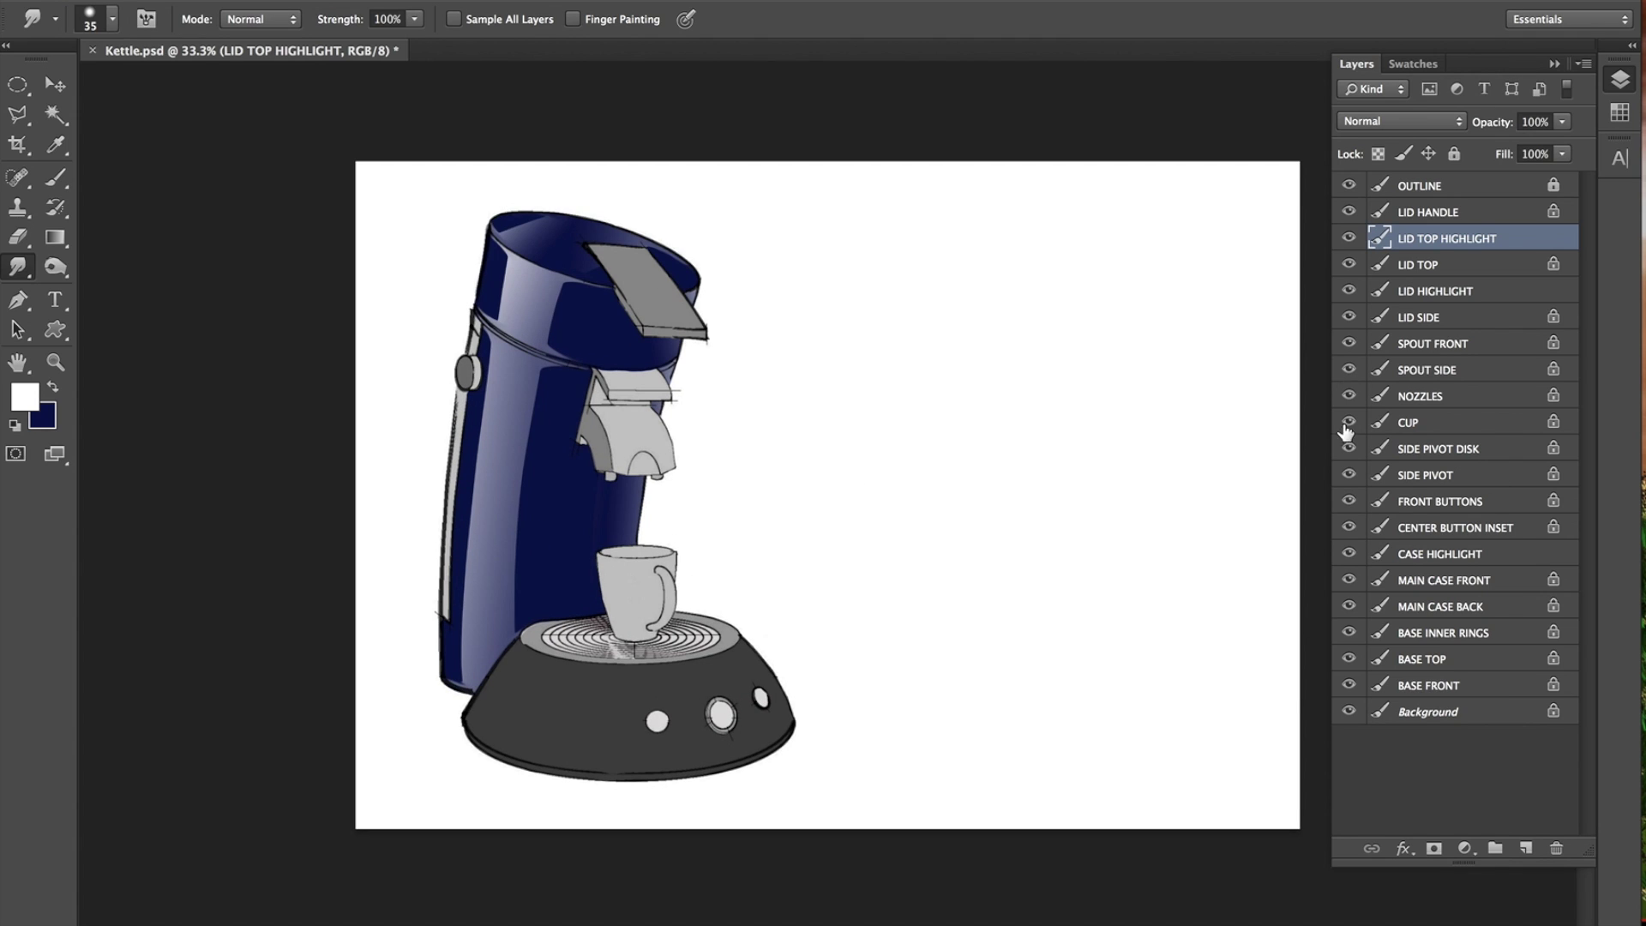
# Load the outline of MAIN CASE FRONT as a selection and add a new layer directly above it.
pyautogui.click(1425, 606)
pyautogui.click(1410, 556)
pyautogui.click(1380, 581)
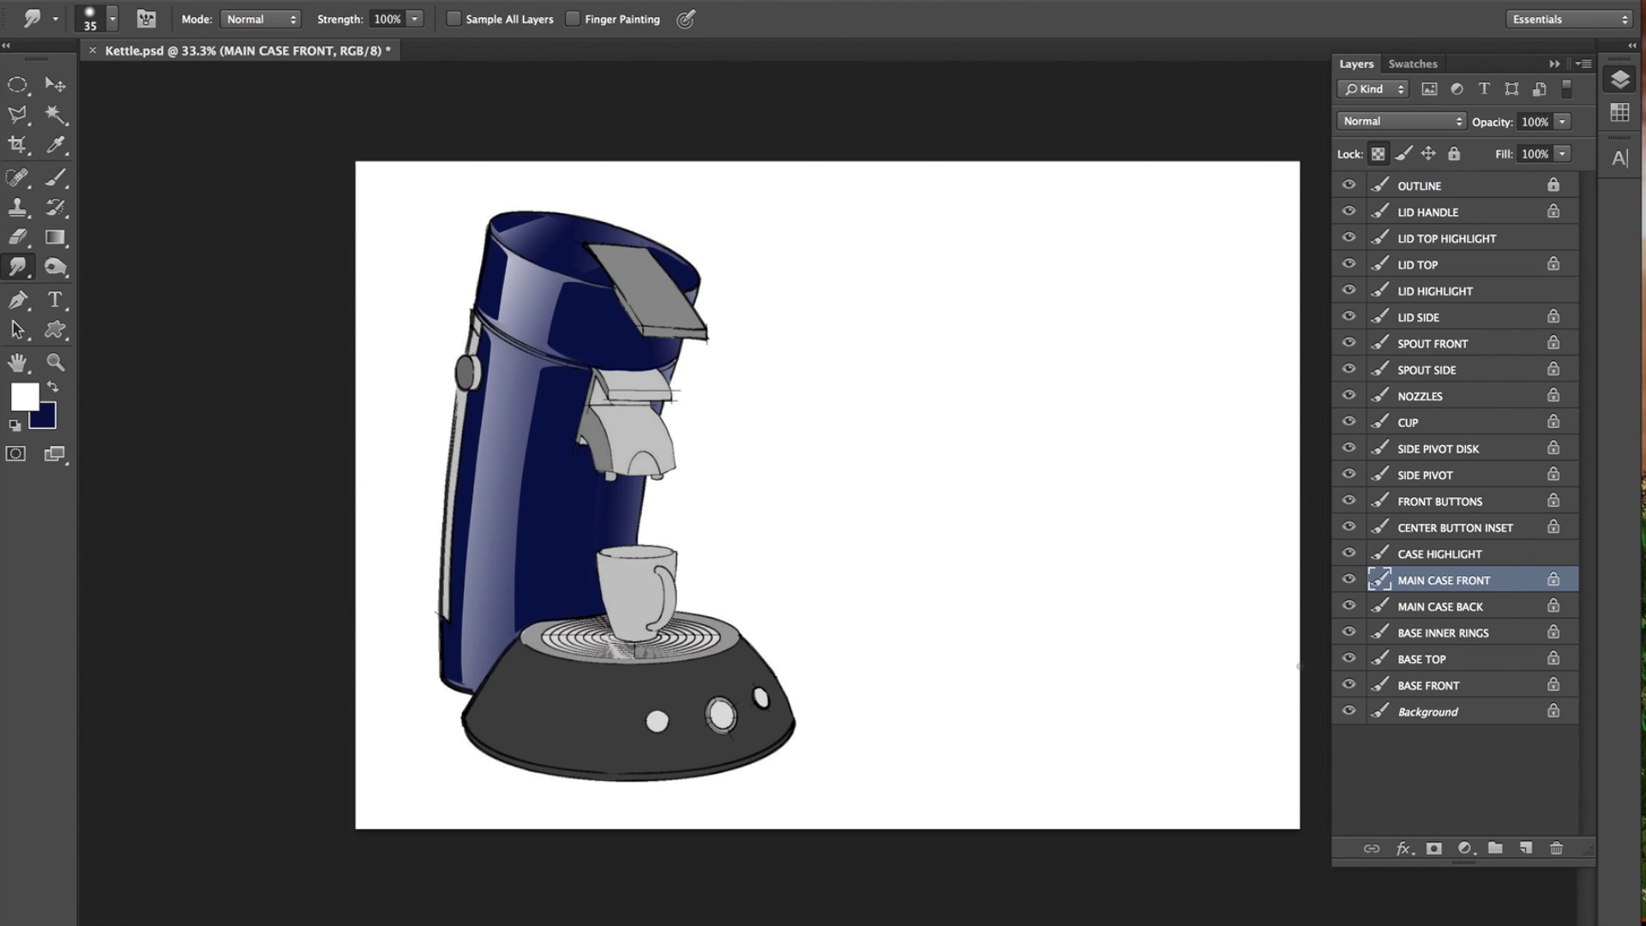
pyautogui.keyDown('ctrl'); pyautogui.click(1378, 583); pyautogui.keyUp('ctrl')
pyautogui.click(1526, 848)
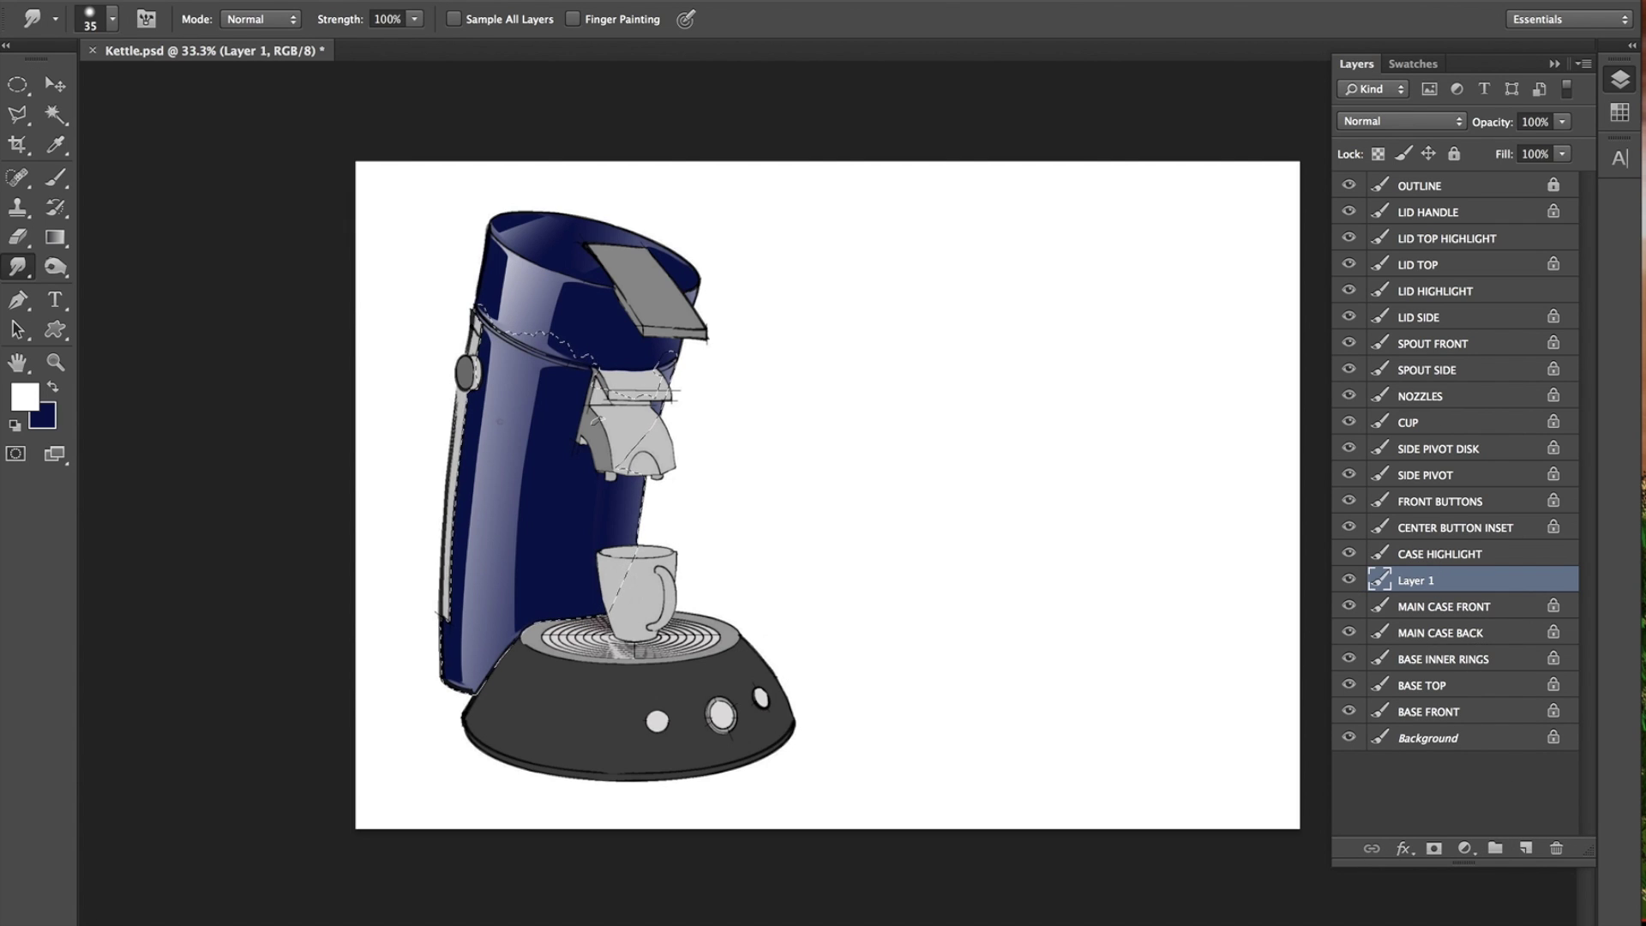
# Shade the lower case with upward black-to-transparent linear gradients at 50% opacity on Layer 1, and deselect.
pyautogui.click(54, 238)
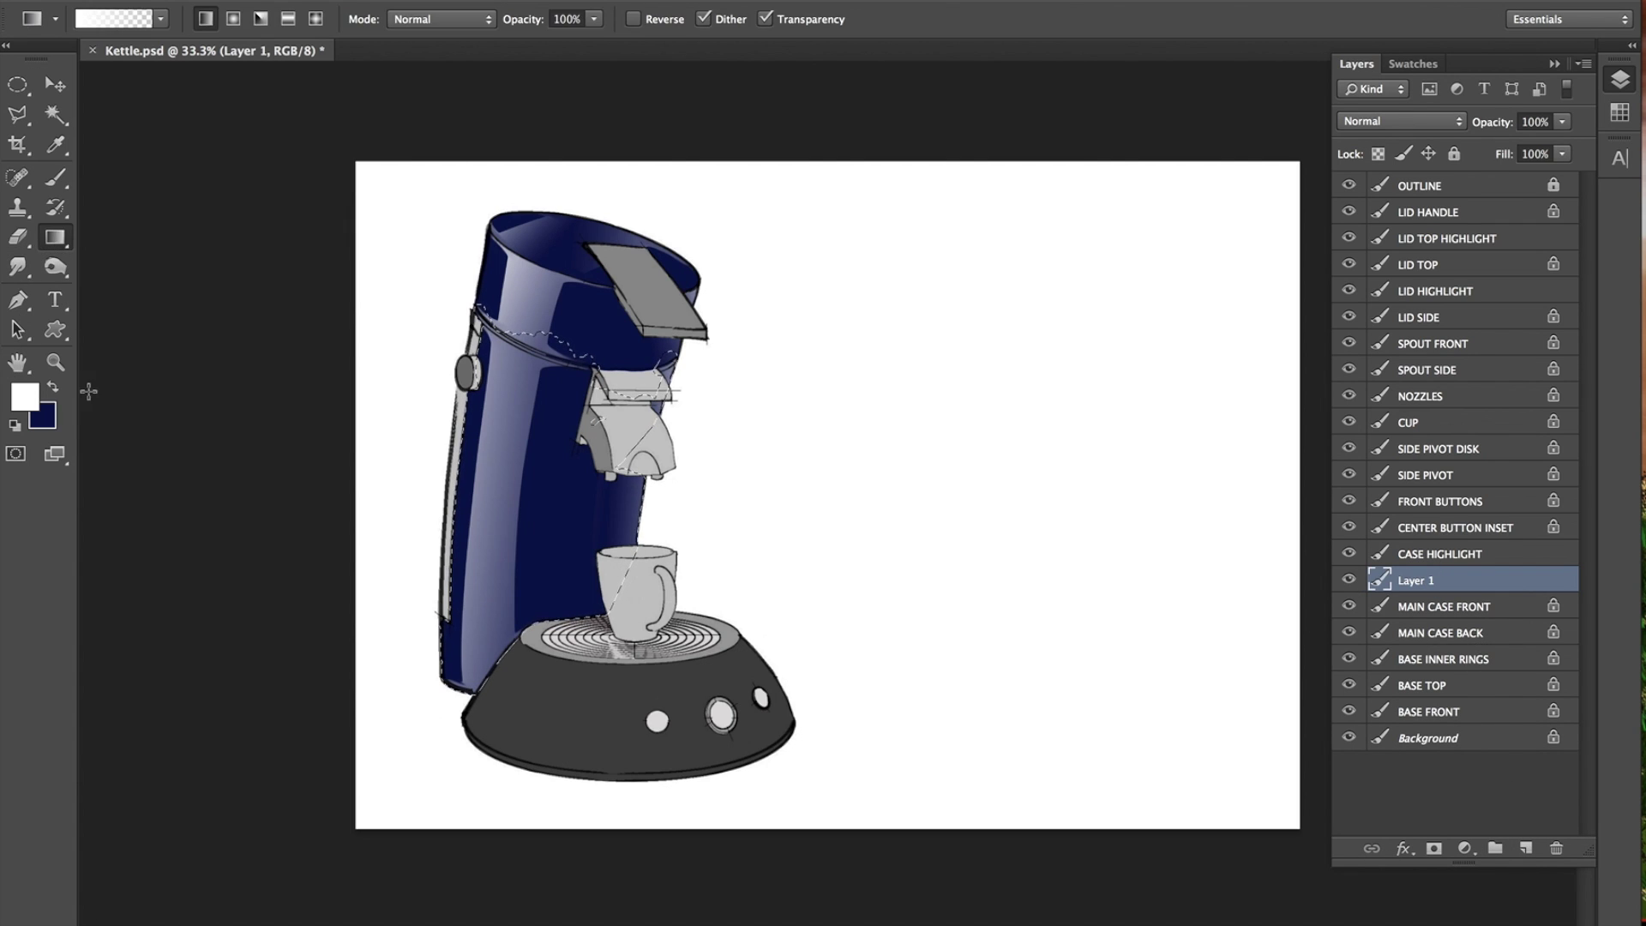
pyautogui.press('d')
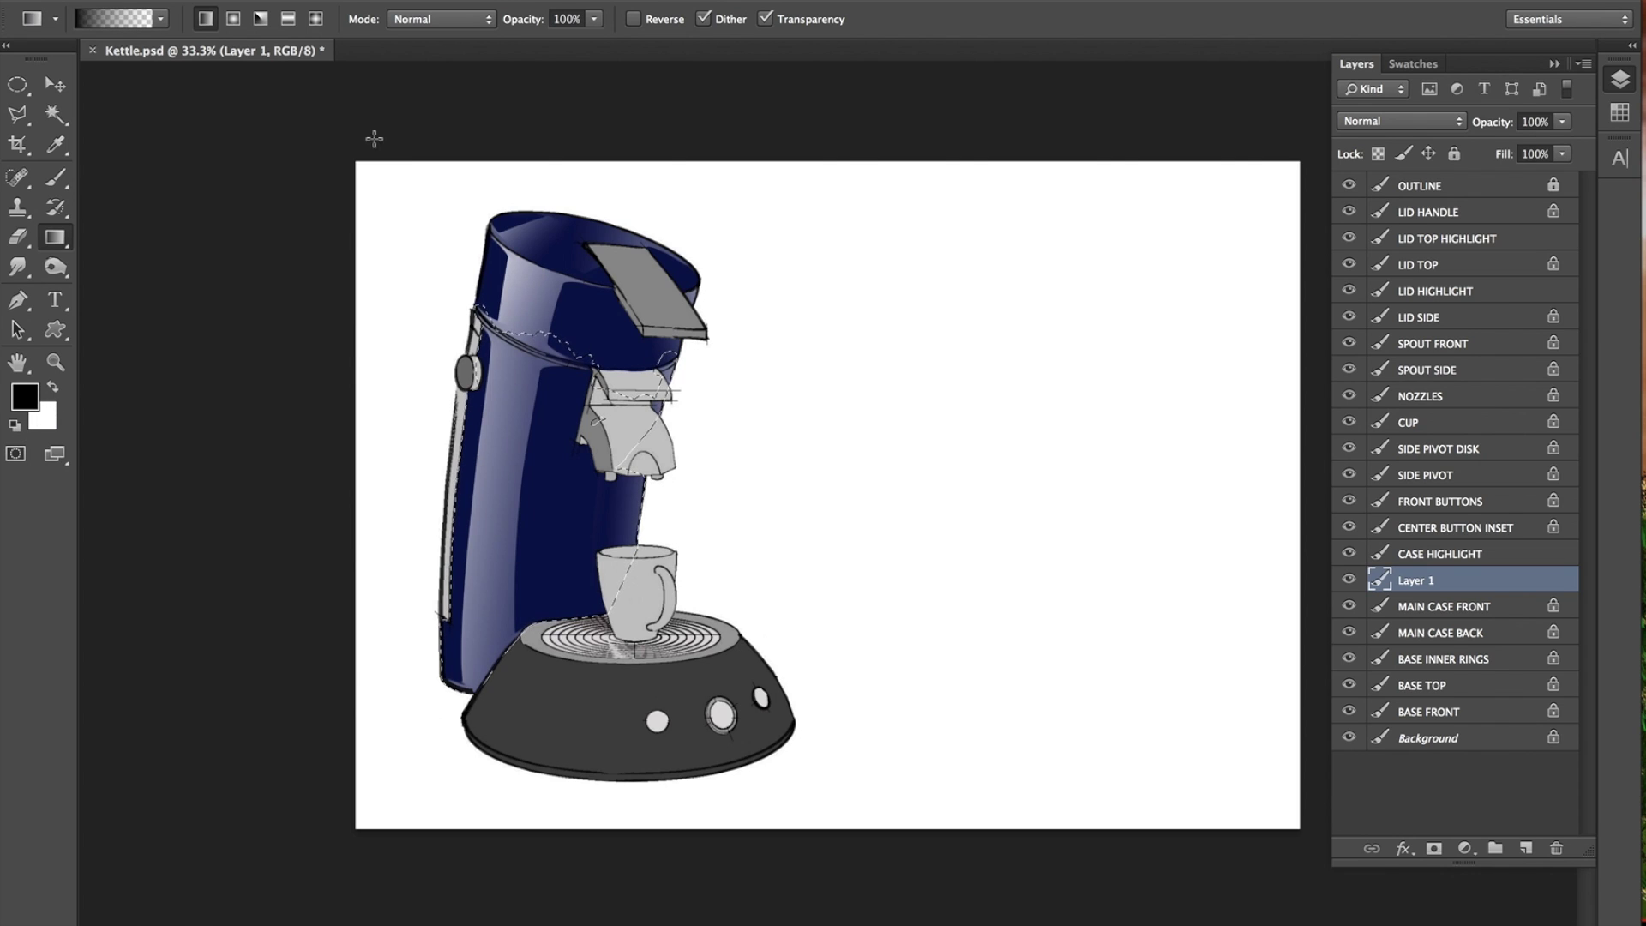
pyautogui.click(593, 19)
pyautogui.moveTo(598, 41); pyautogui.dragTo(540, 43)
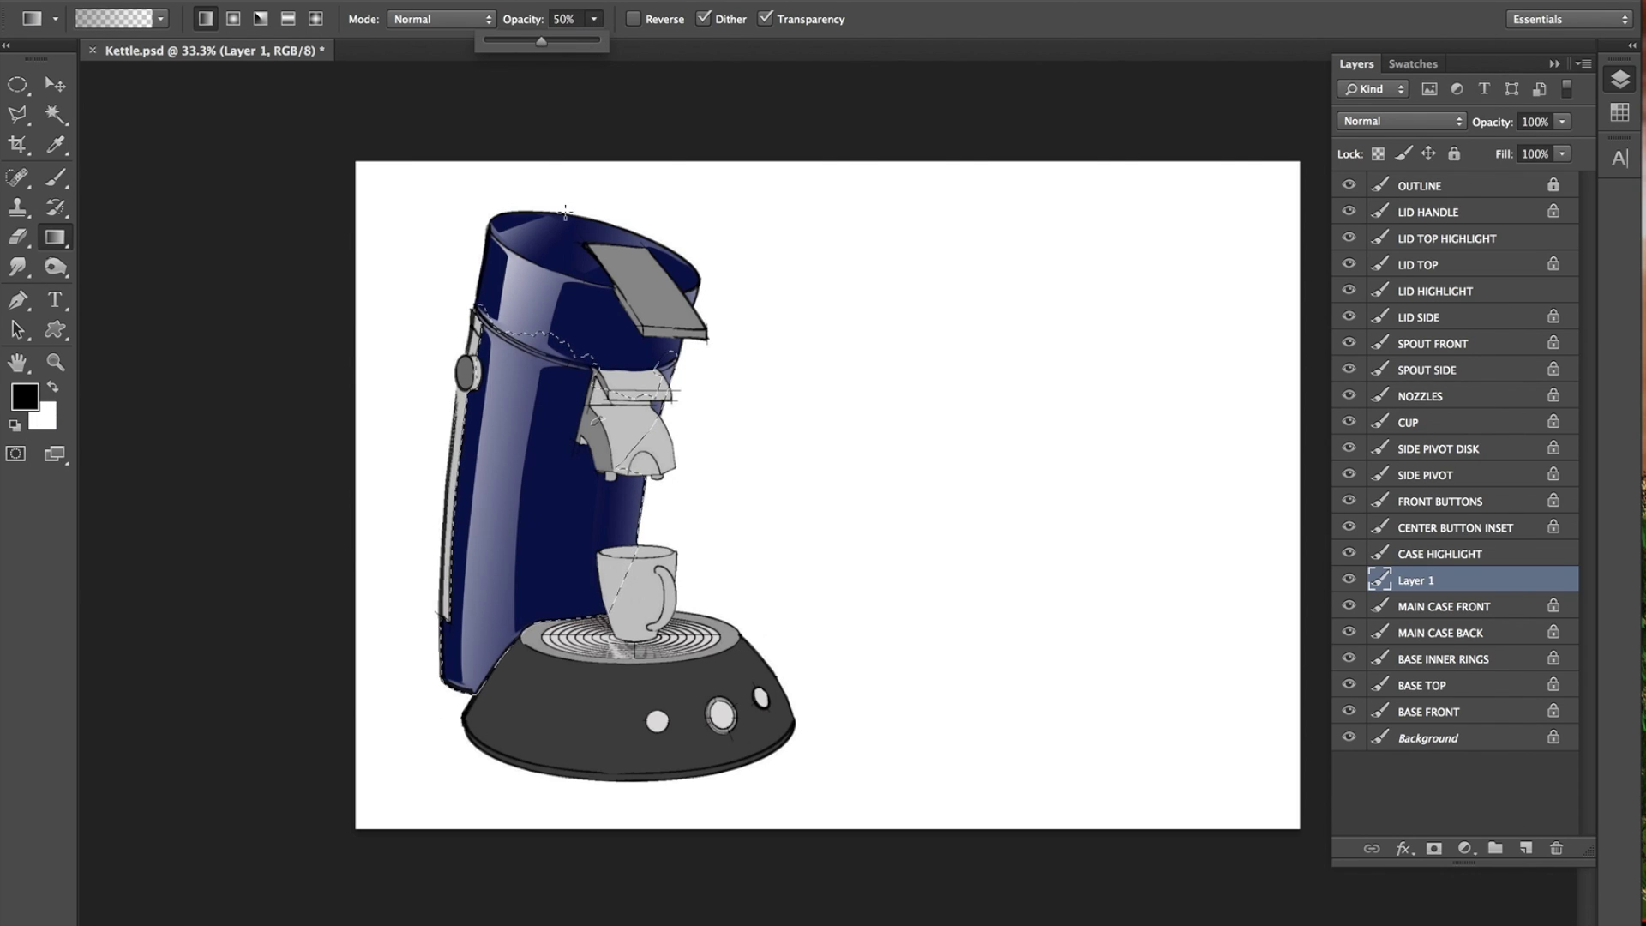
pyautogui.click(542, 751)
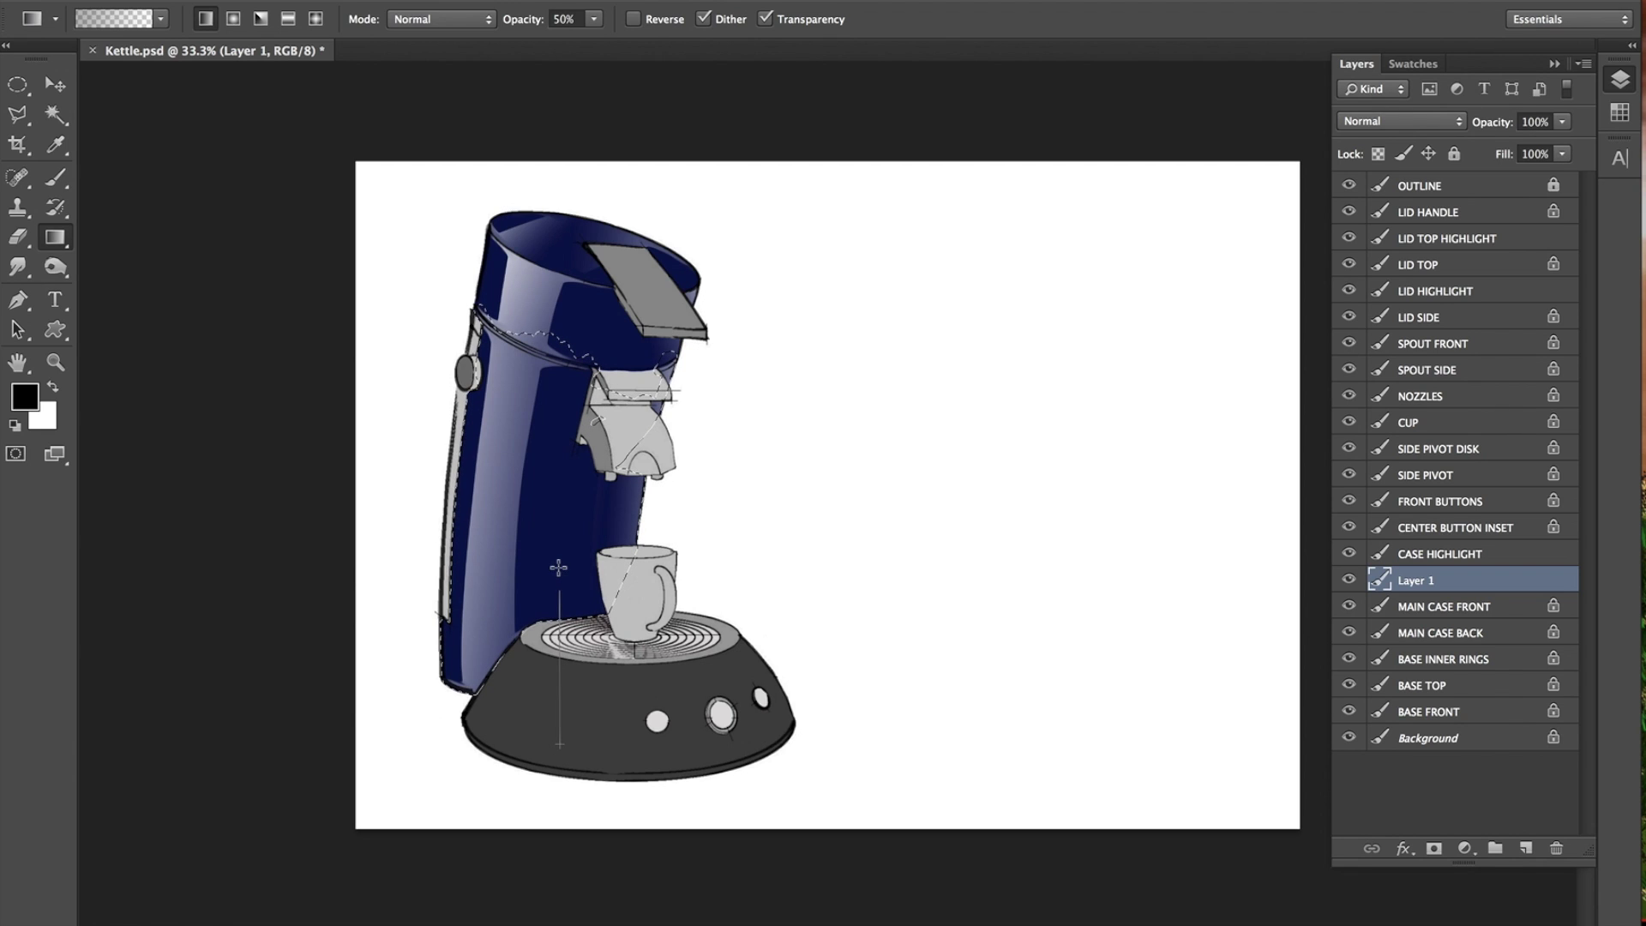
pyautogui.moveTo(554, 548); pyautogui.dragTo(574, 396)
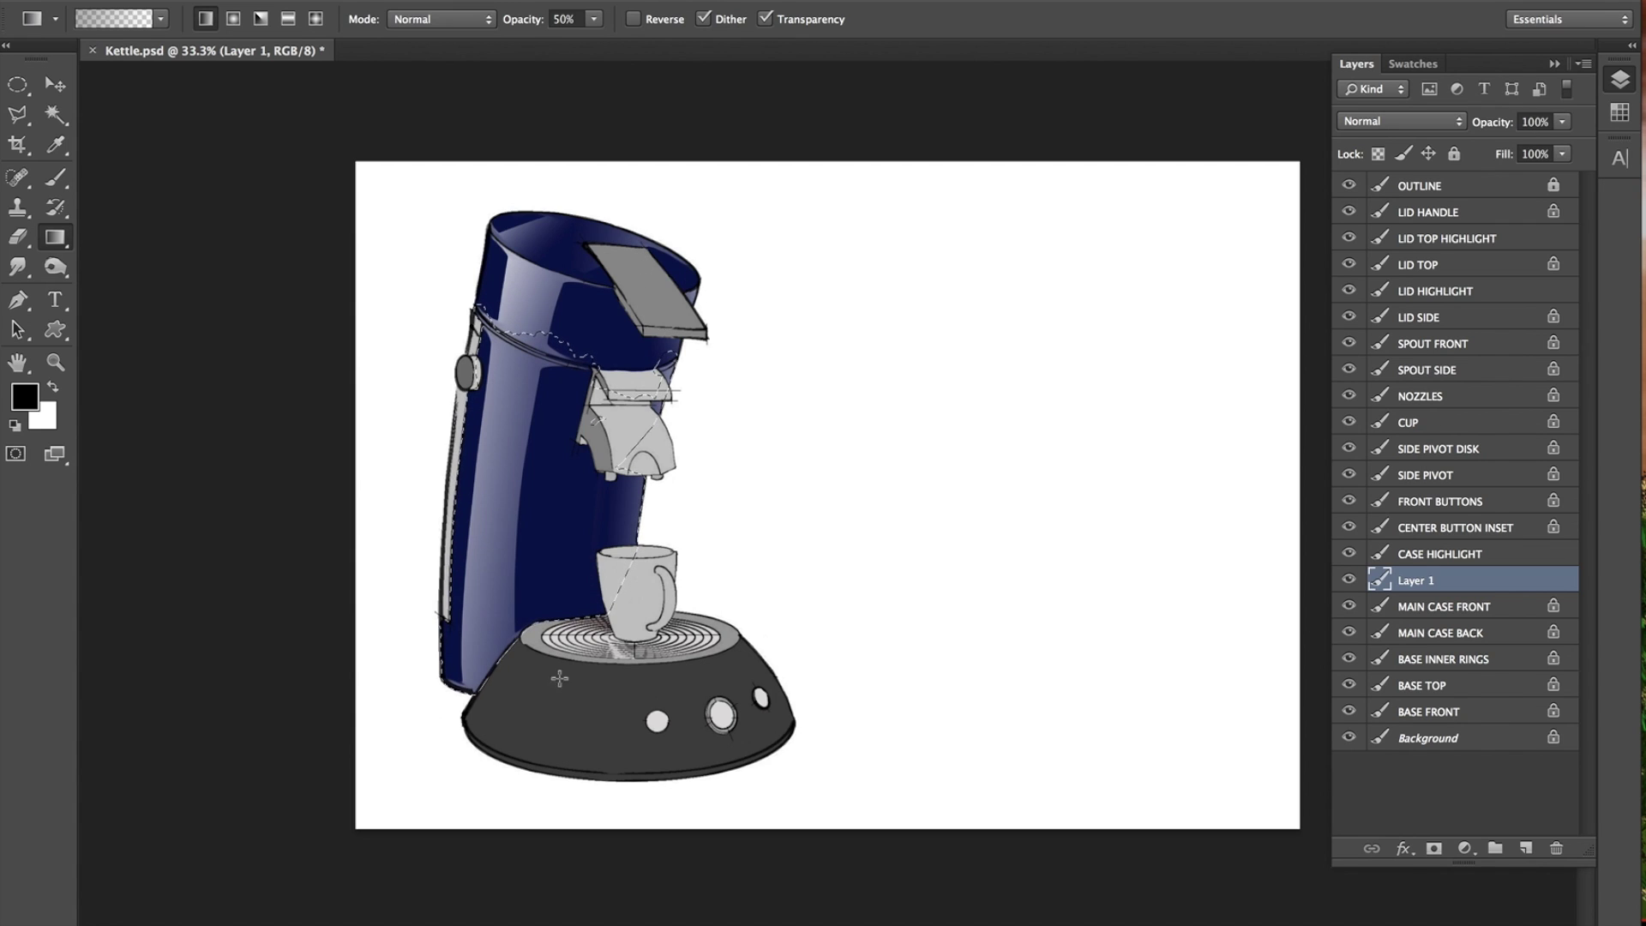
pyautogui.moveTo(561, 618); pyautogui.dragTo(547, 439)
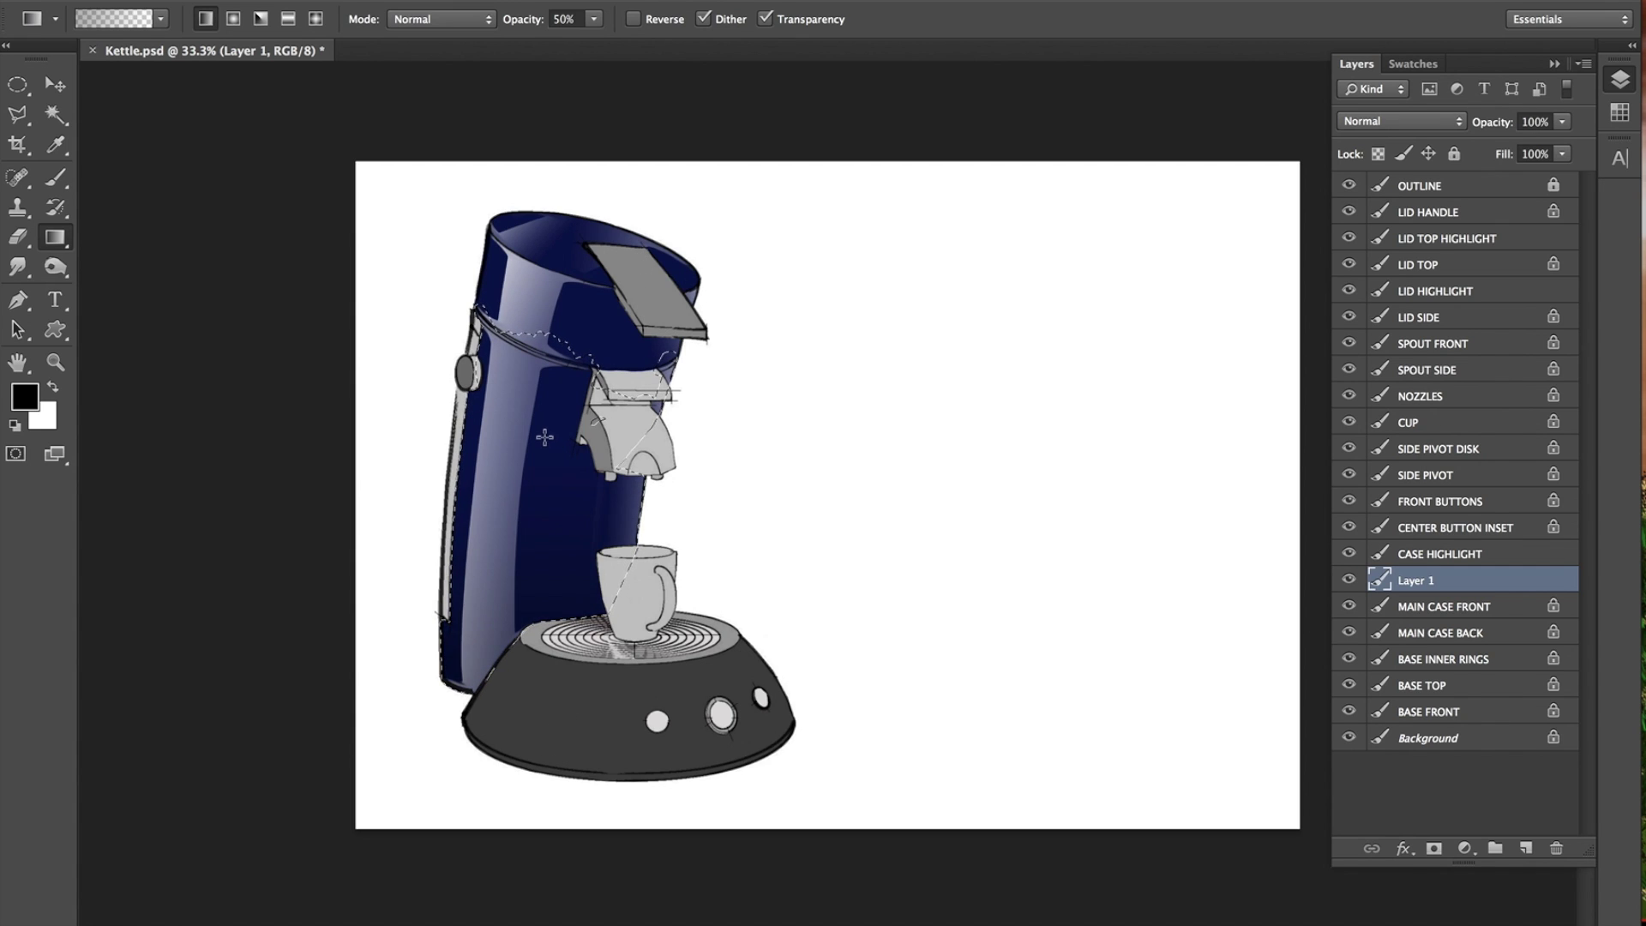
pyautogui.moveTo(590, 747); pyautogui.dragTo(544, 509)
pyautogui.hotkey('ctrl', 'd')
# Add a new layer above Layer 1 and outline a narrow slanted strip over the case highlight with the Polygonal Lasso.
pyautogui.click(22, 120)
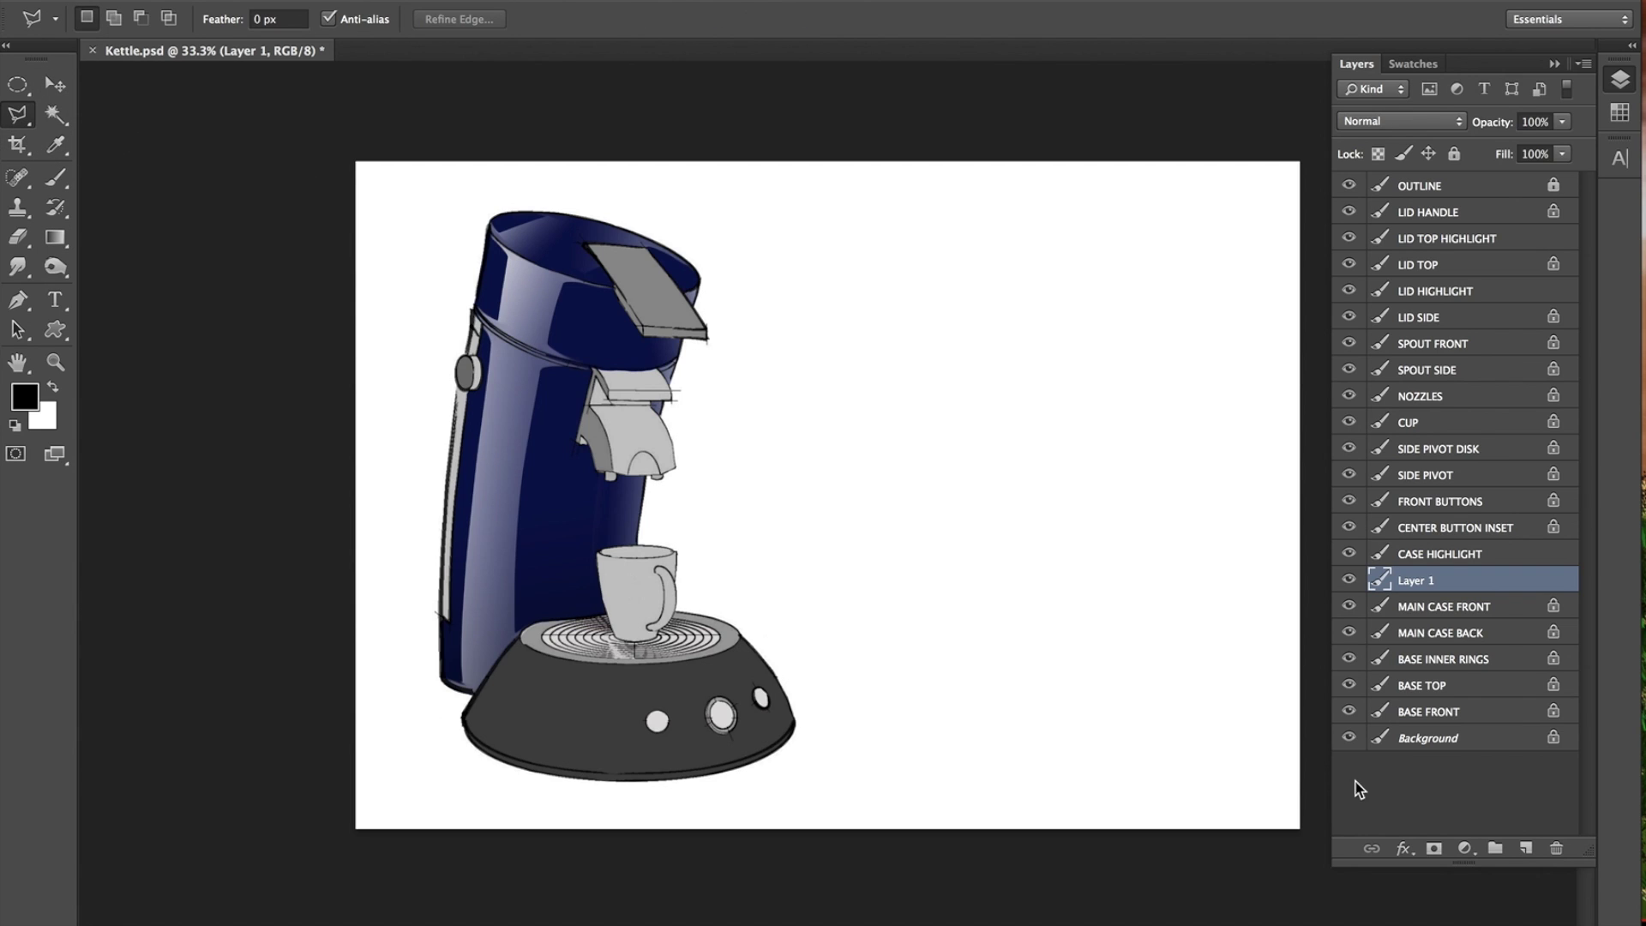
pyautogui.click(1530, 850)
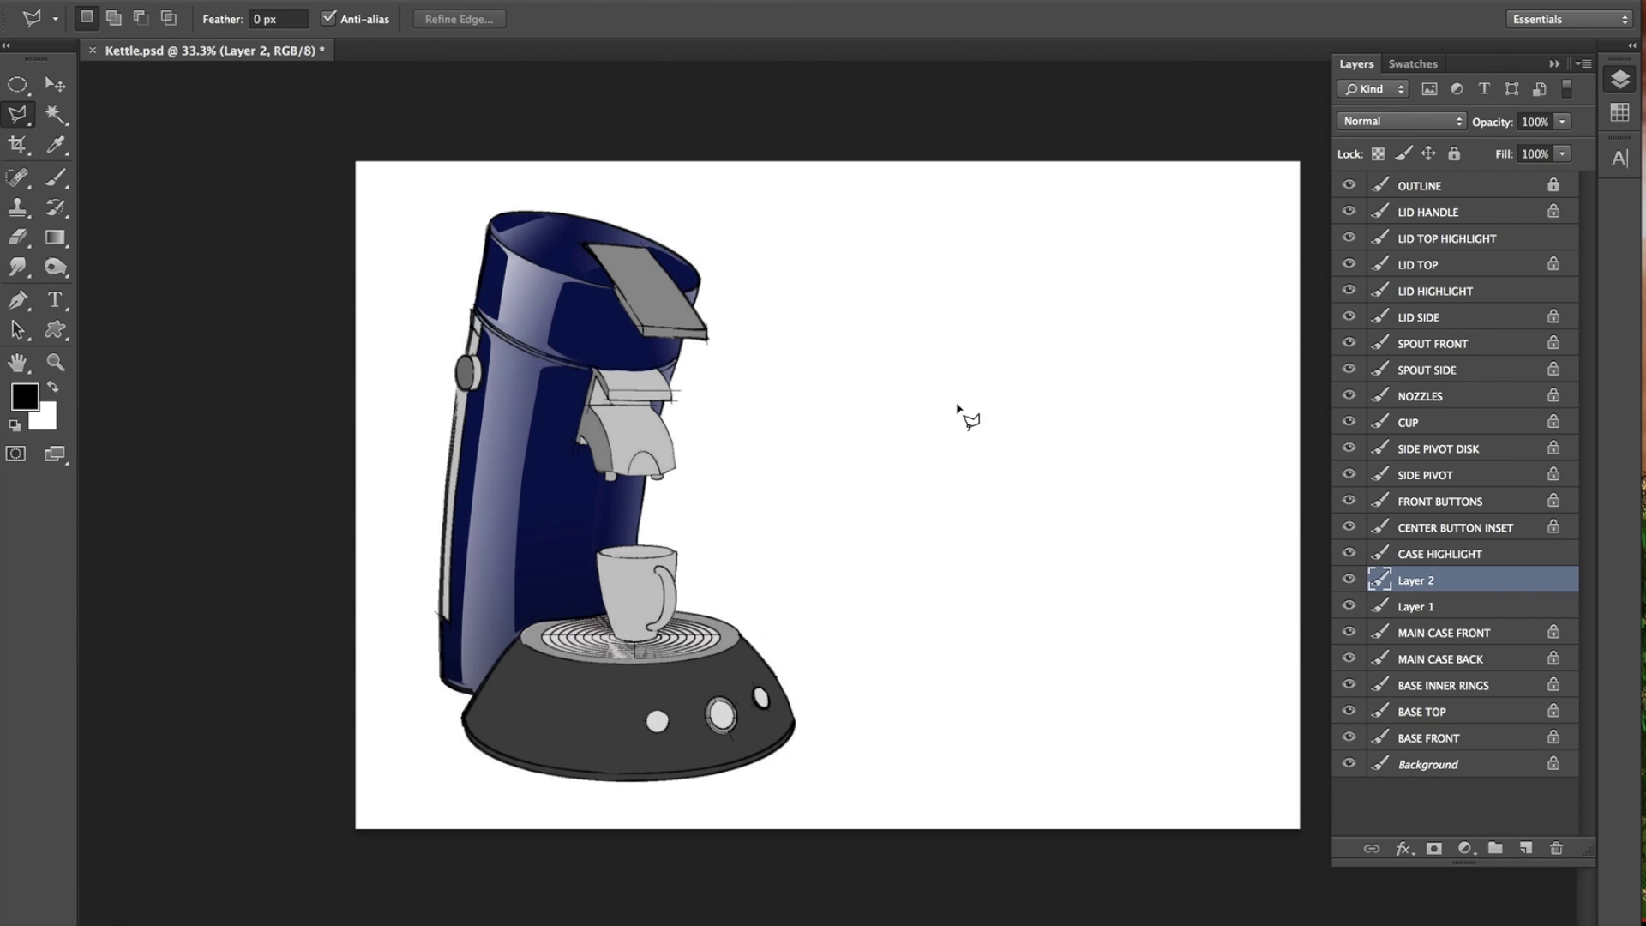
pyautogui.click(522, 364)
pyautogui.click(477, 564)
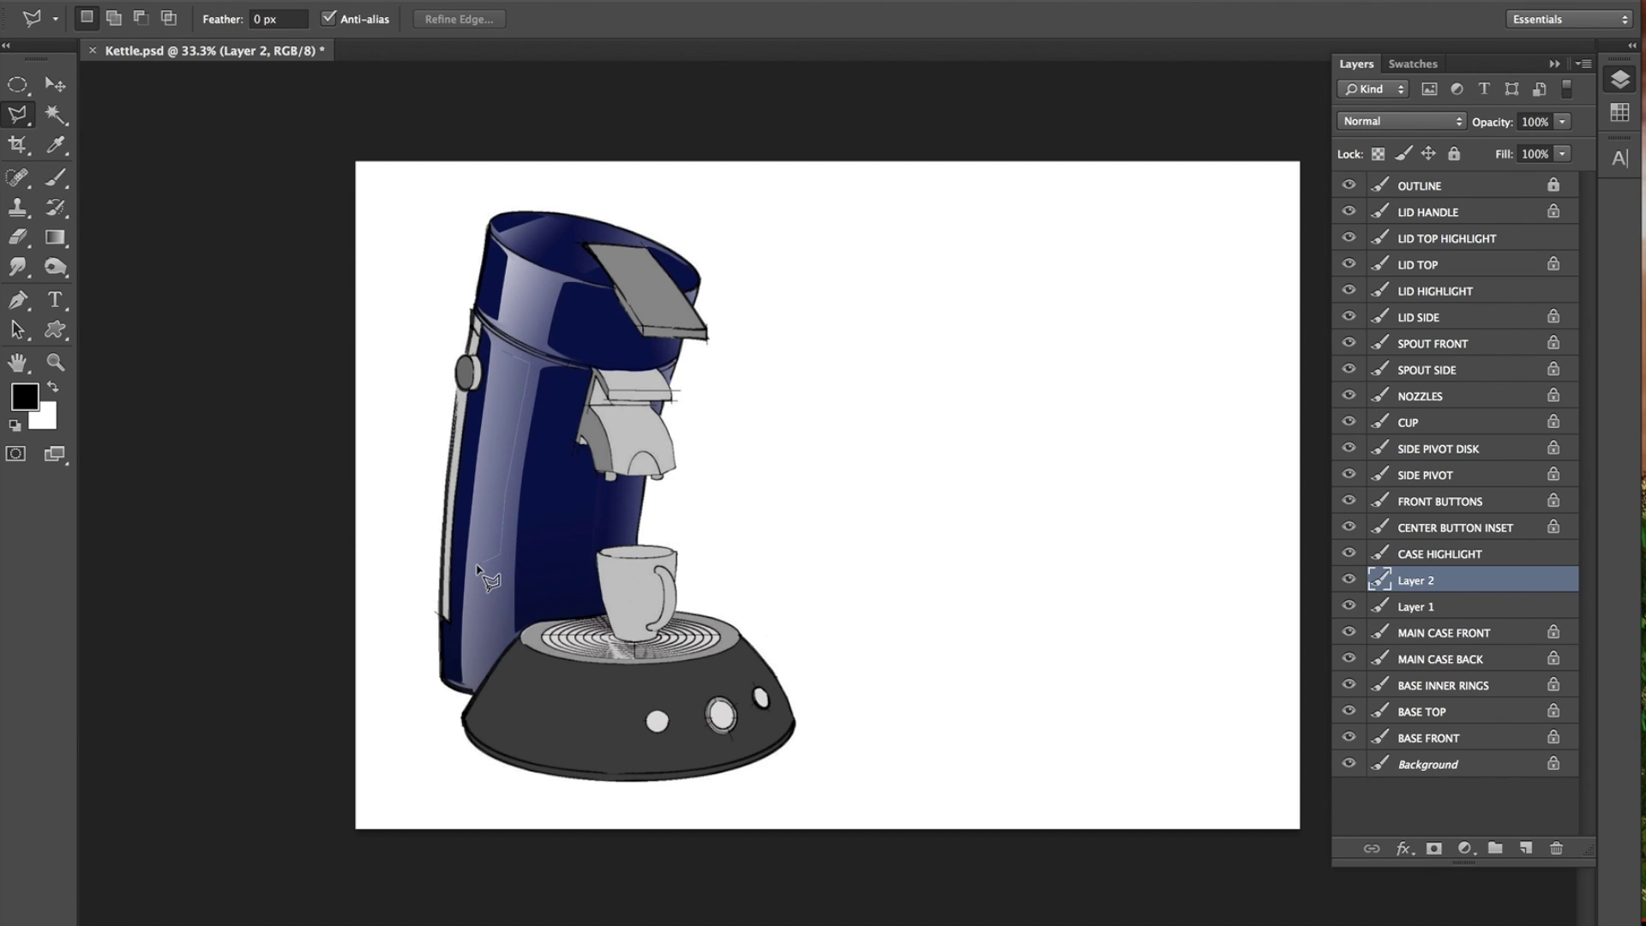
pyautogui.click(504, 358)
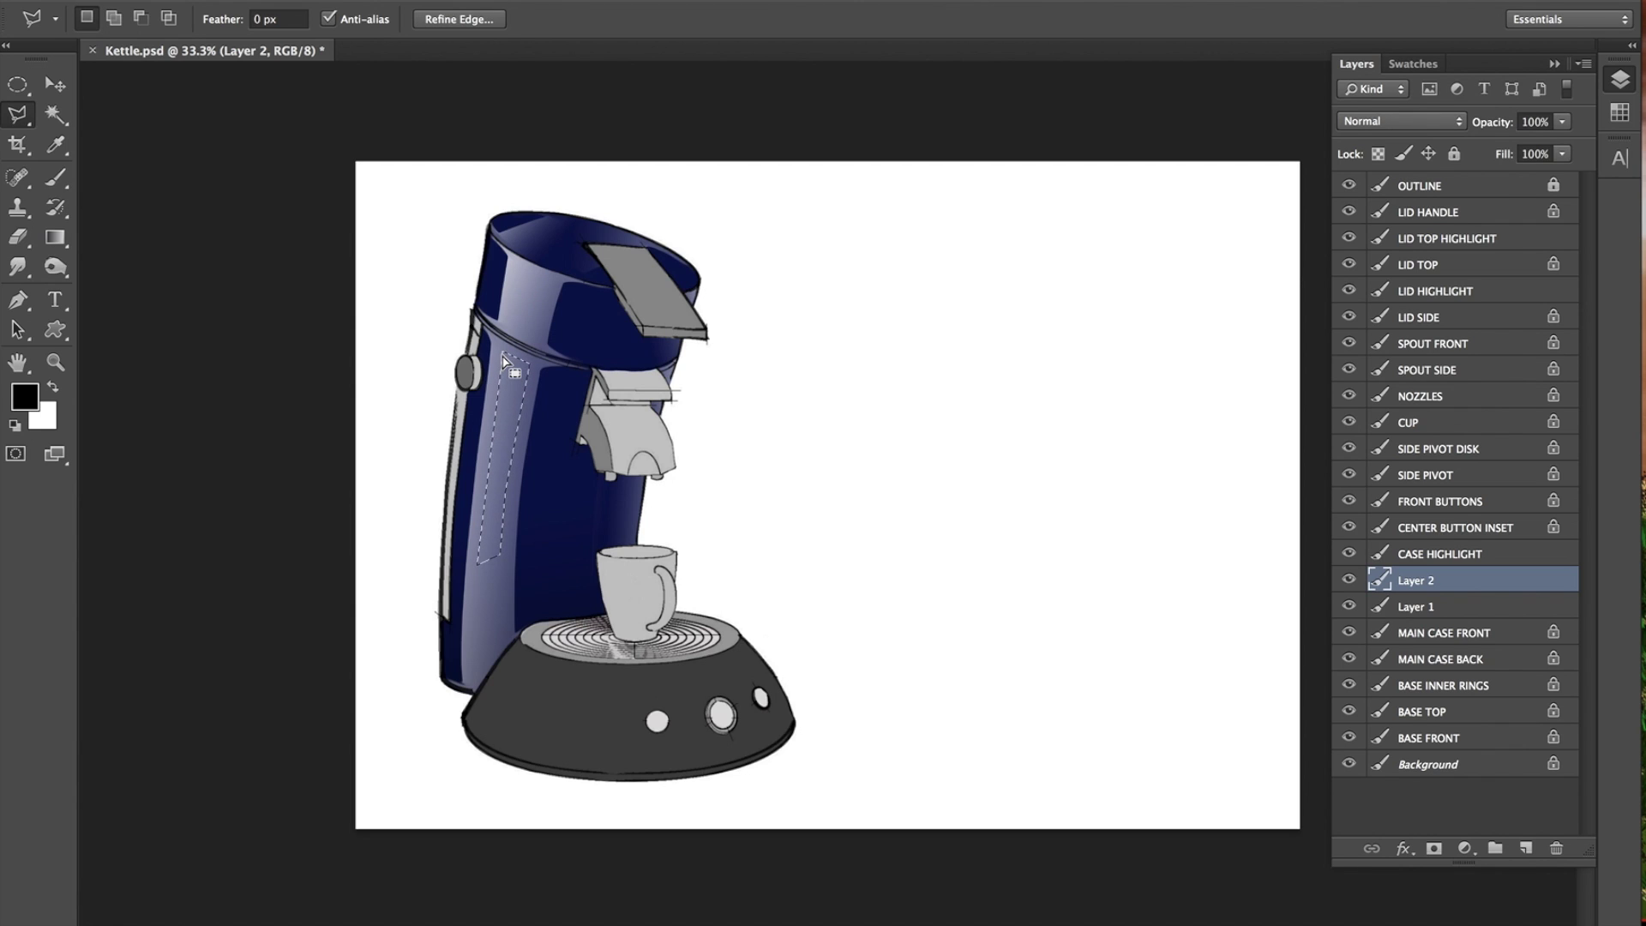
# Fill the strip selection with a downward white-to-transparent gradient at 100% opacity and deselect.
pyautogui.click(57, 239)
pyautogui.click(54, 386)
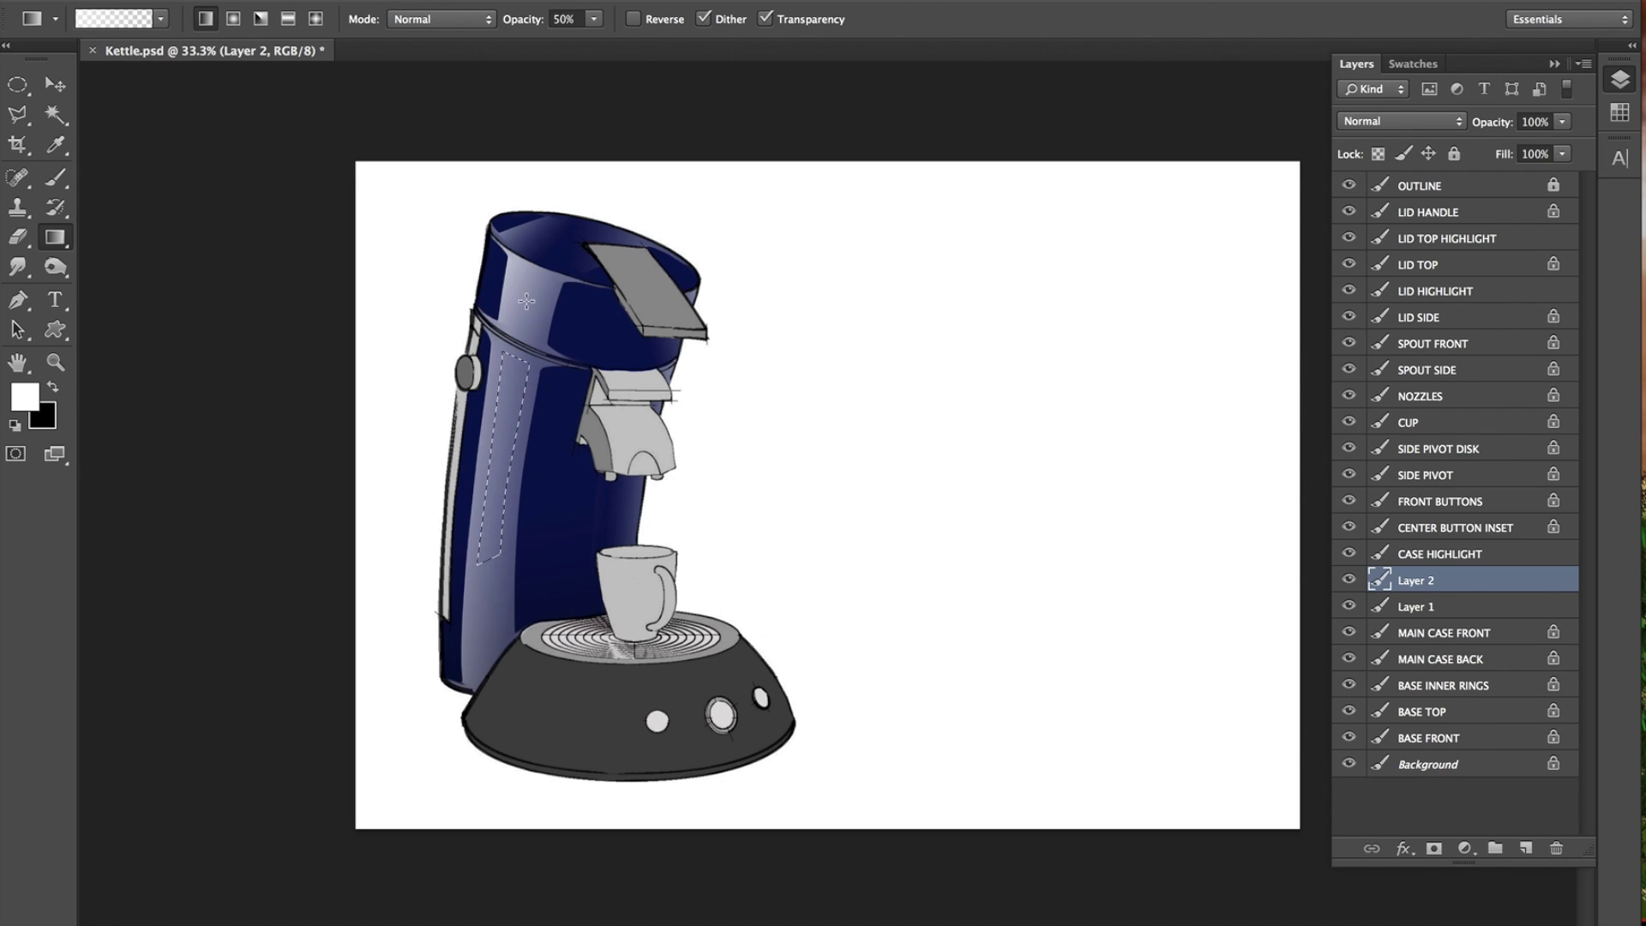
pyautogui.moveTo(510, 464); pyautogui.dragTo(514, 495)
pyautogui.moveTo(509, 498); pyautogui.dragTo(504, 492)
pyautogui.moveTo(594, 19); pyautogui.dragTo(661, 40)
pyautogui.press('5')
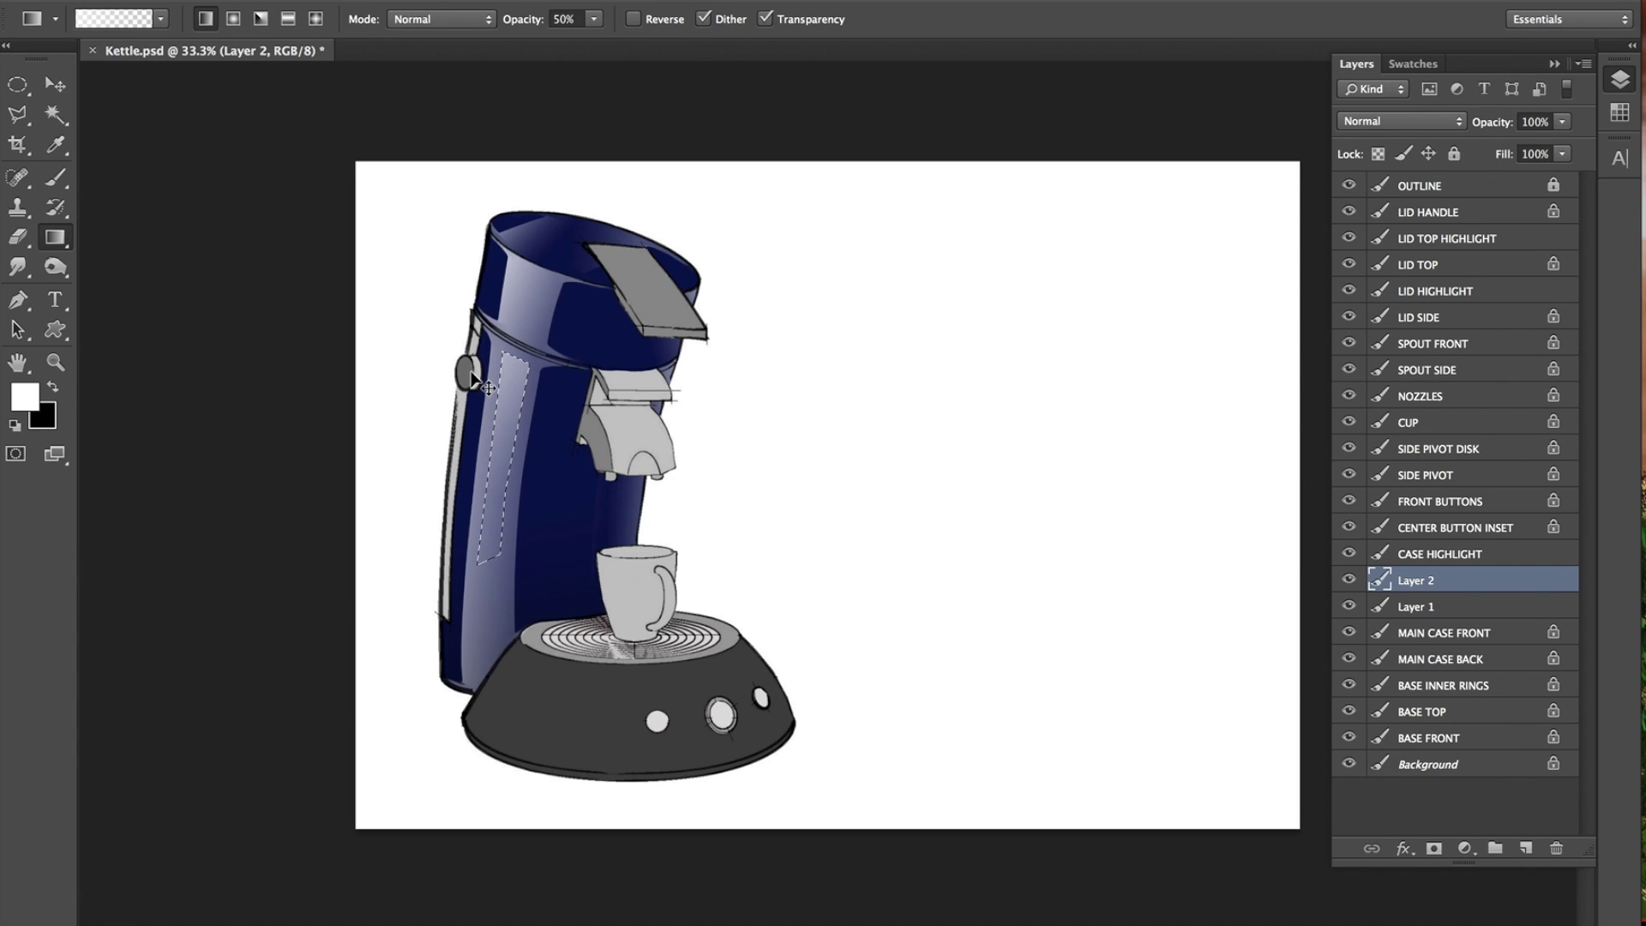
pyautogui.click(593, 24)
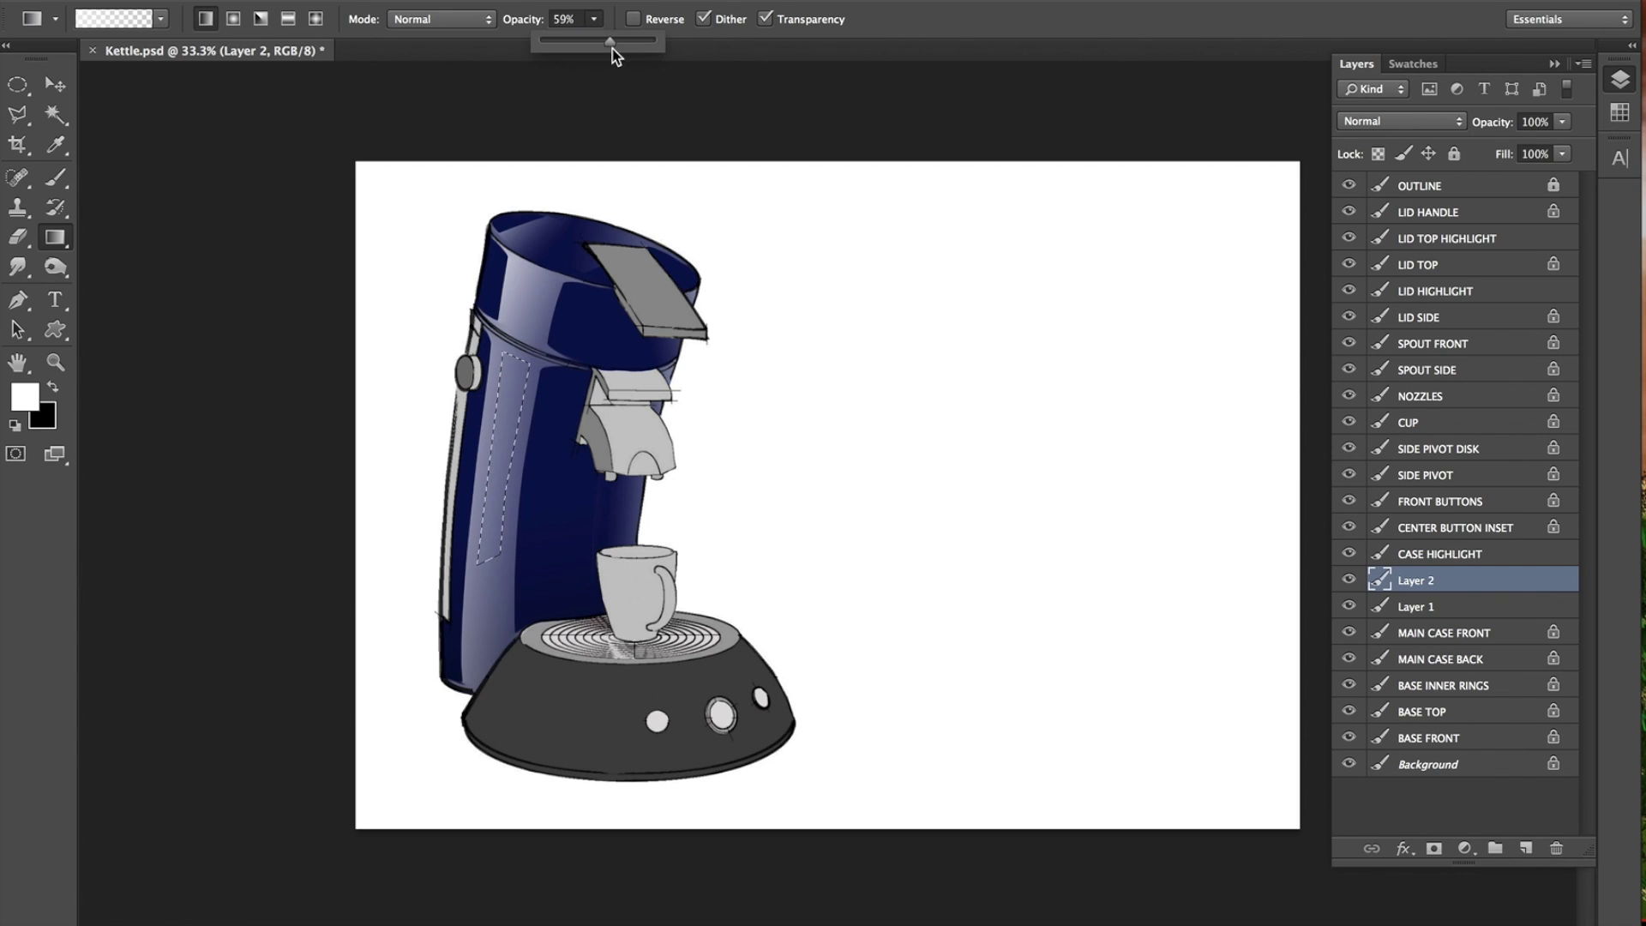
pyautogui.press('0')
pyautogui.moveTo(512, 353); pyautogui.dragTo(515, 508)
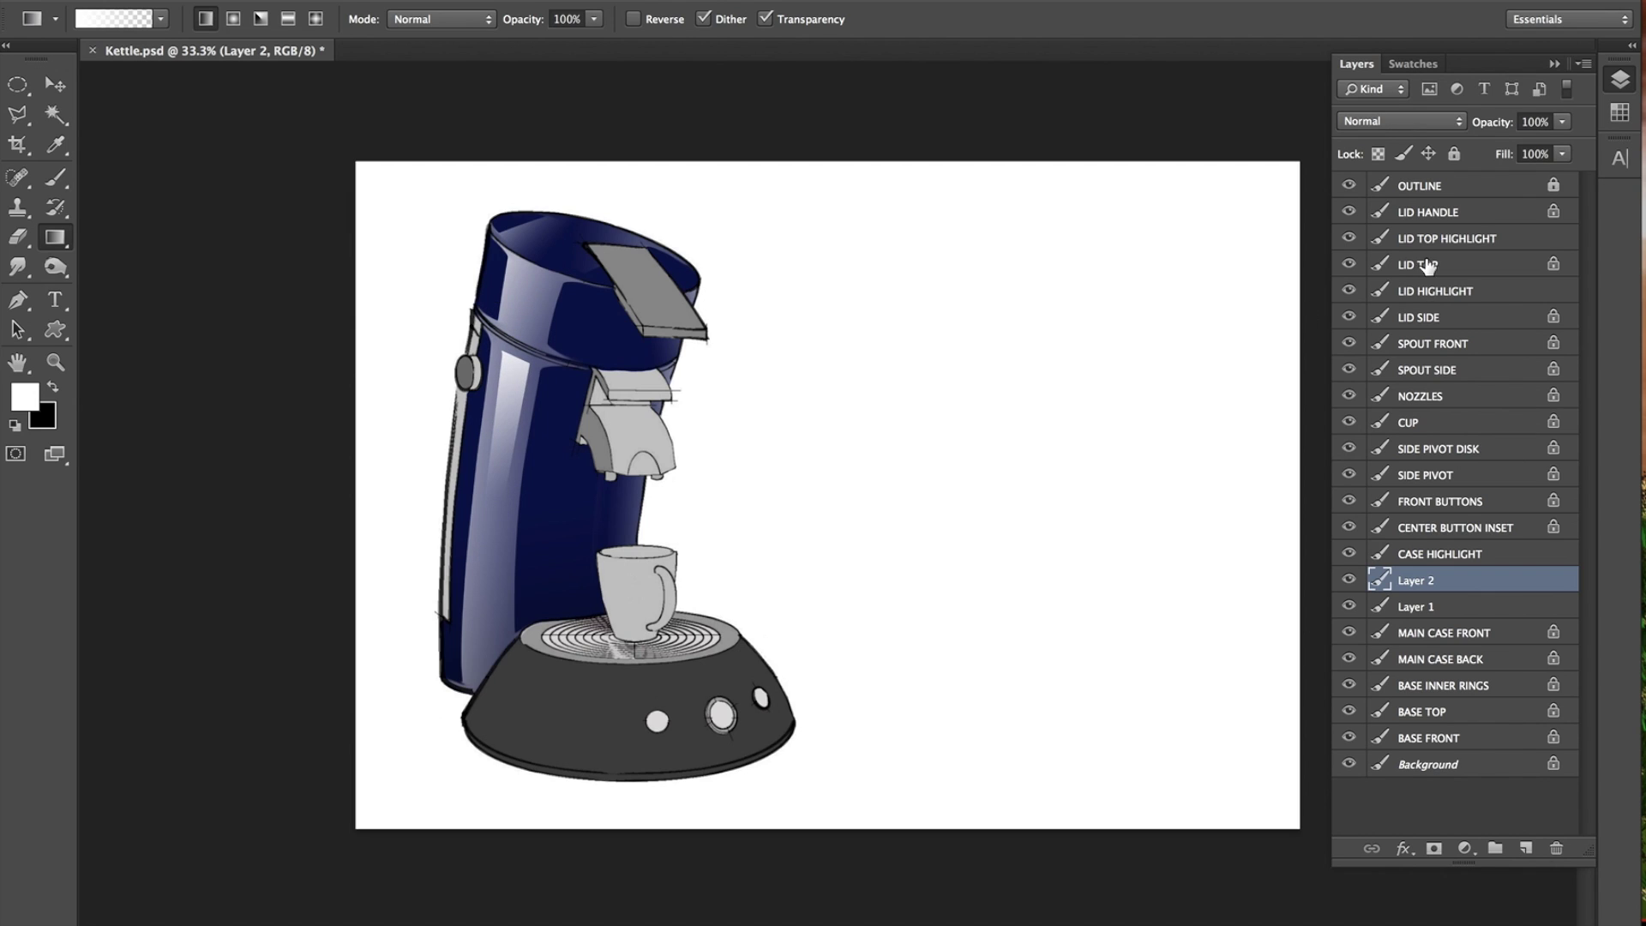
# Lower Layer 2's opacity to 54% and soften the strip highlight with a soft 400 px eraser.
pyautogui.click(1562, 122)
pyautogui.moveTo(1556, 149); pyautogui.dragTo(1513, 159)
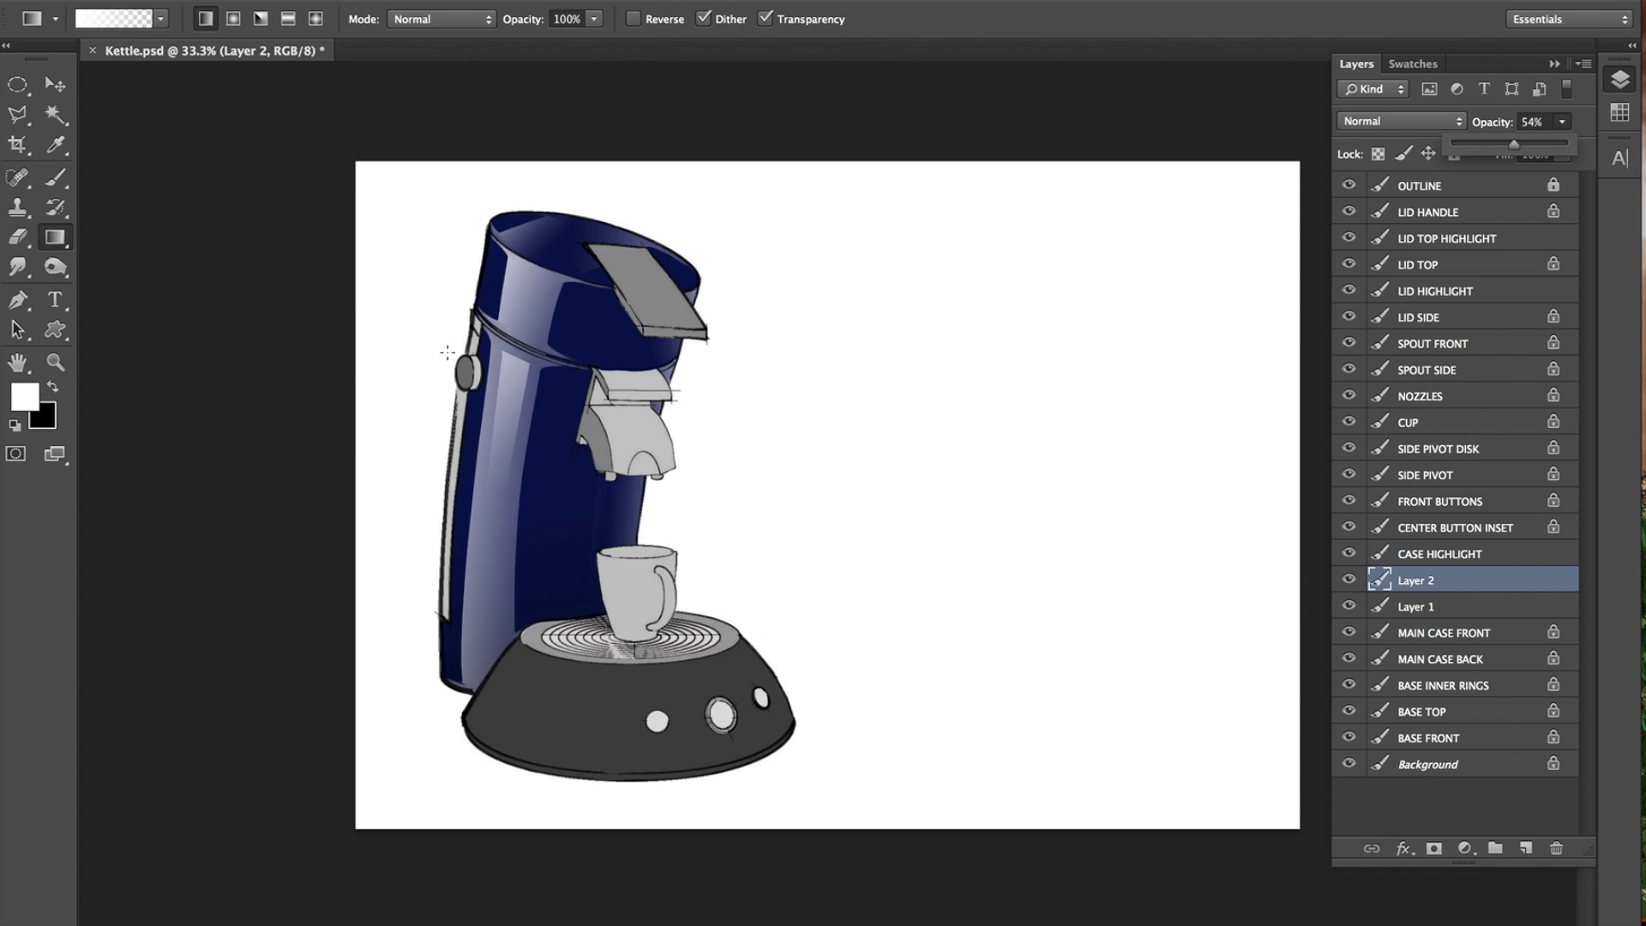
pyautogui.click(18, 237)
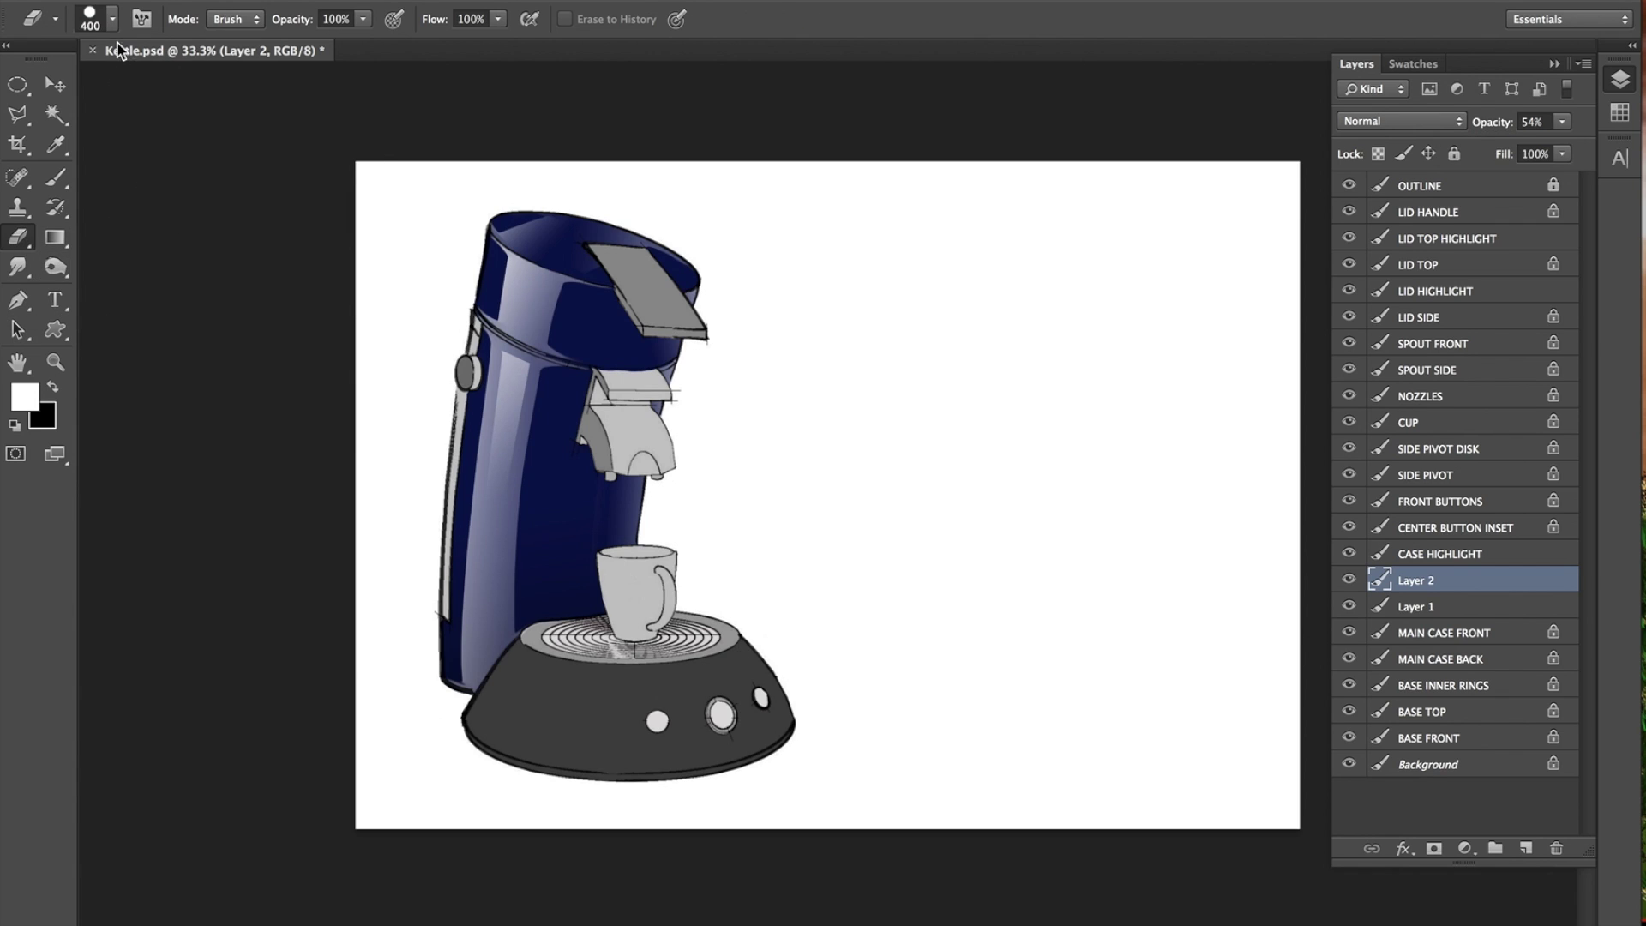
pyautogui.click(112, 19)
pyautogui.click(620, 347)
pyautogui.moveTo(564, 393); pyautogui.dragTo(539, 453)
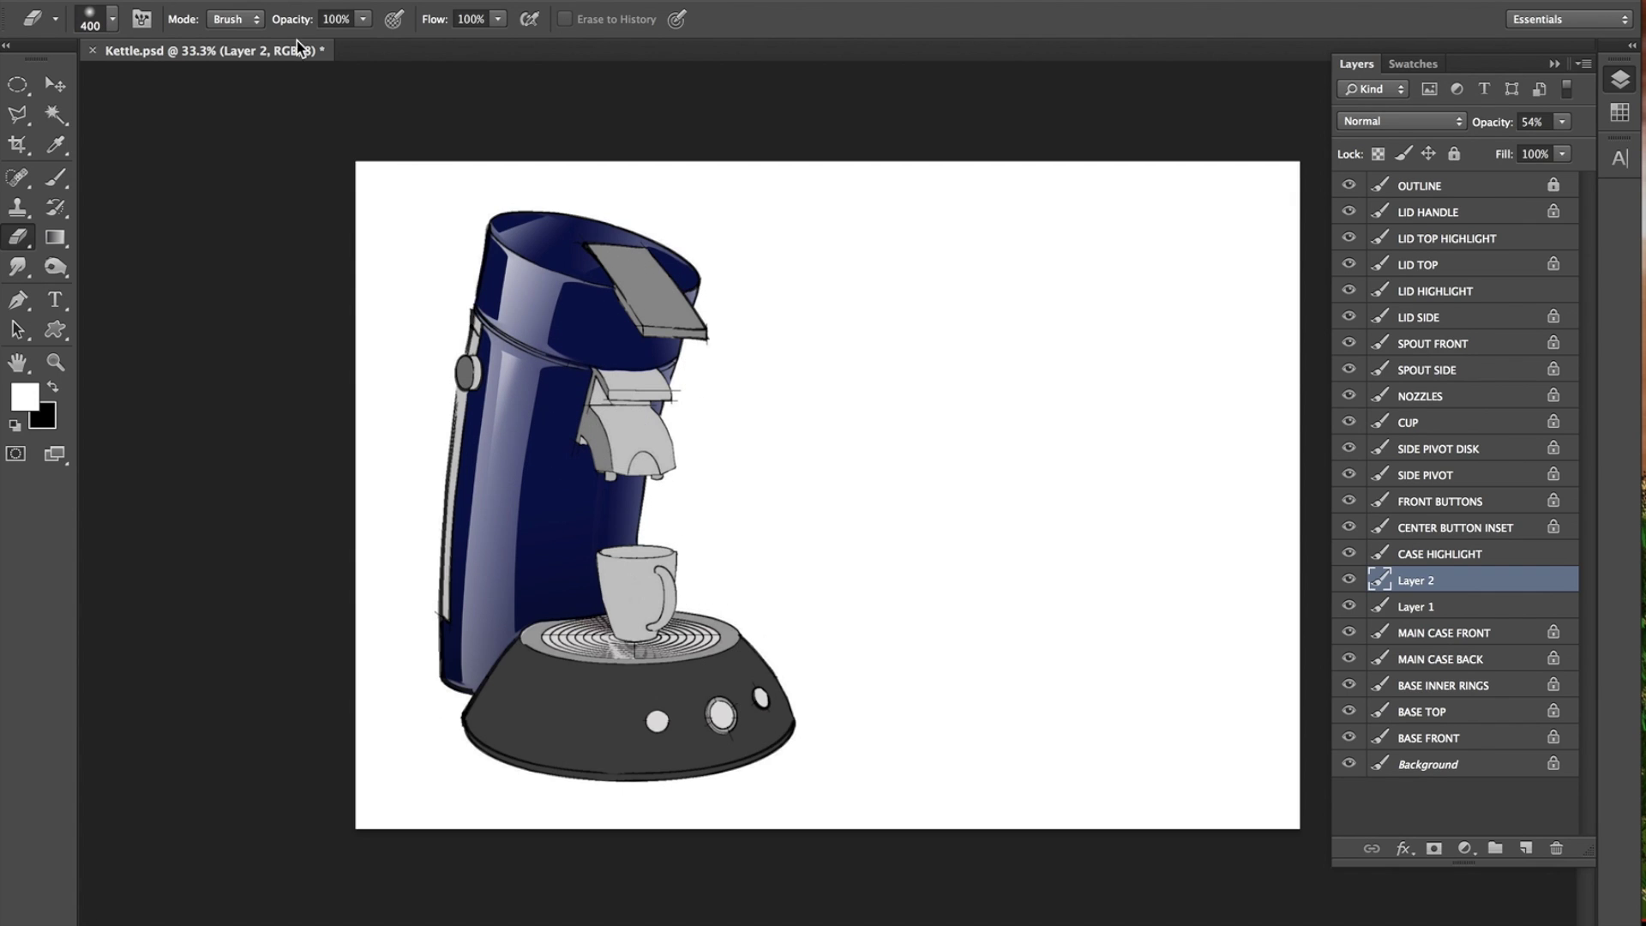
# Move the strip highlight from the case up onto the lid side and place Layer 2 directly below OUTLINE.
pyautogui.click(56, 85)
pyautogui.moveTo(496, 385); pyautogui.dragTo(518, 341)
pyautogui.click(1407, 581)
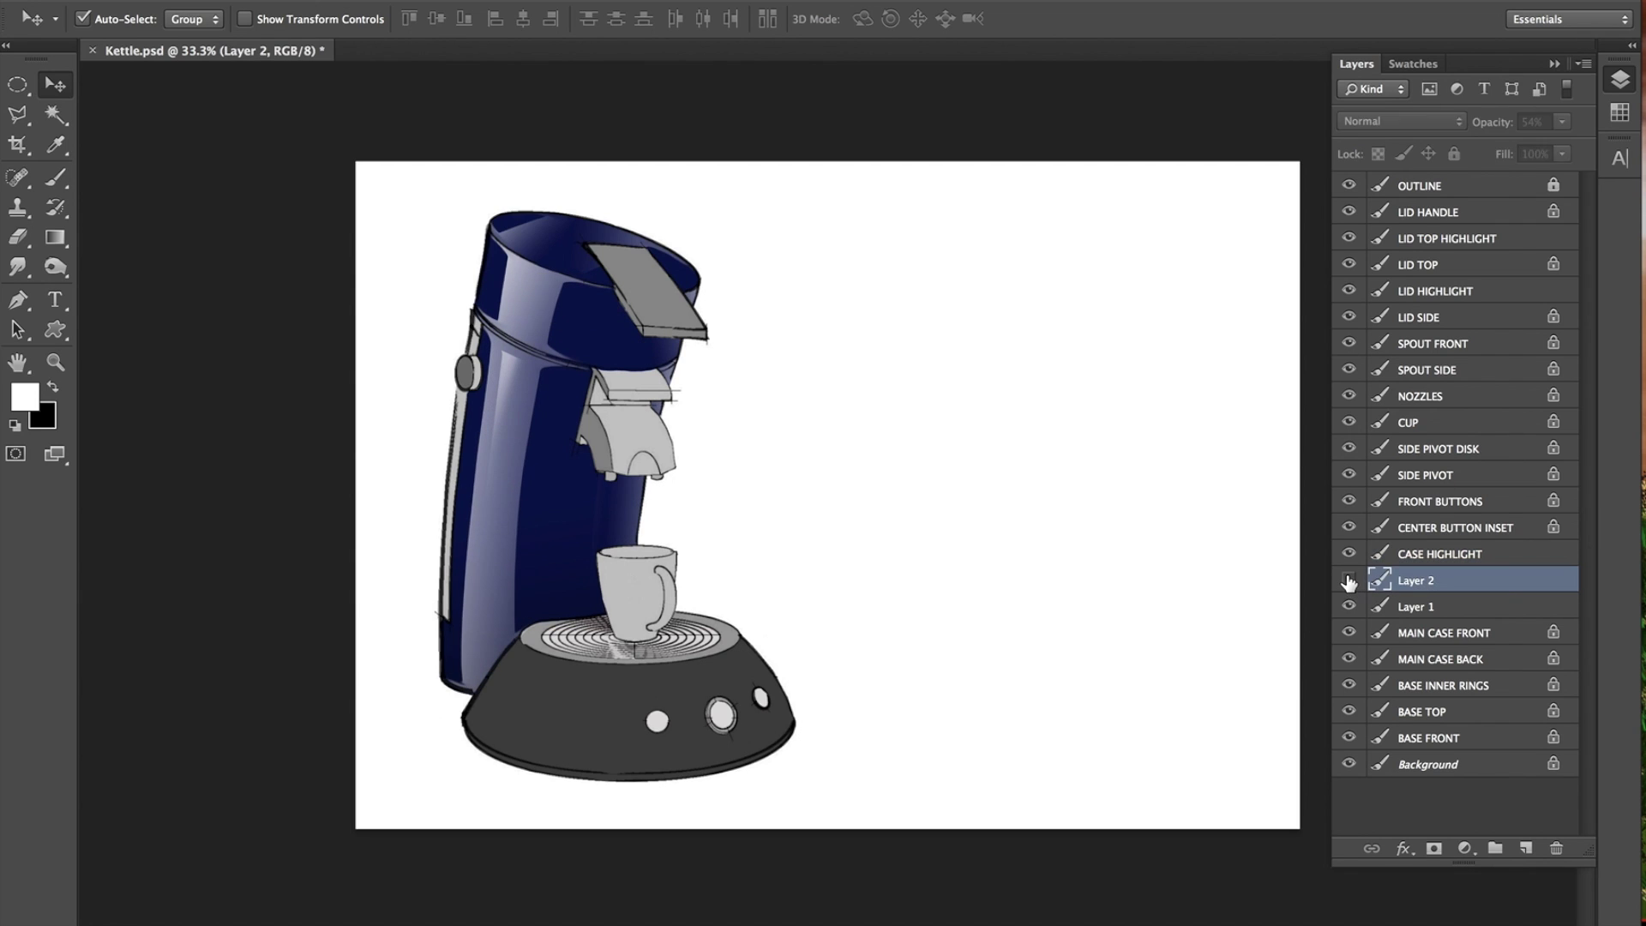
pyautogui.click(1349, 579)
pyautogui.click(1348, 580)
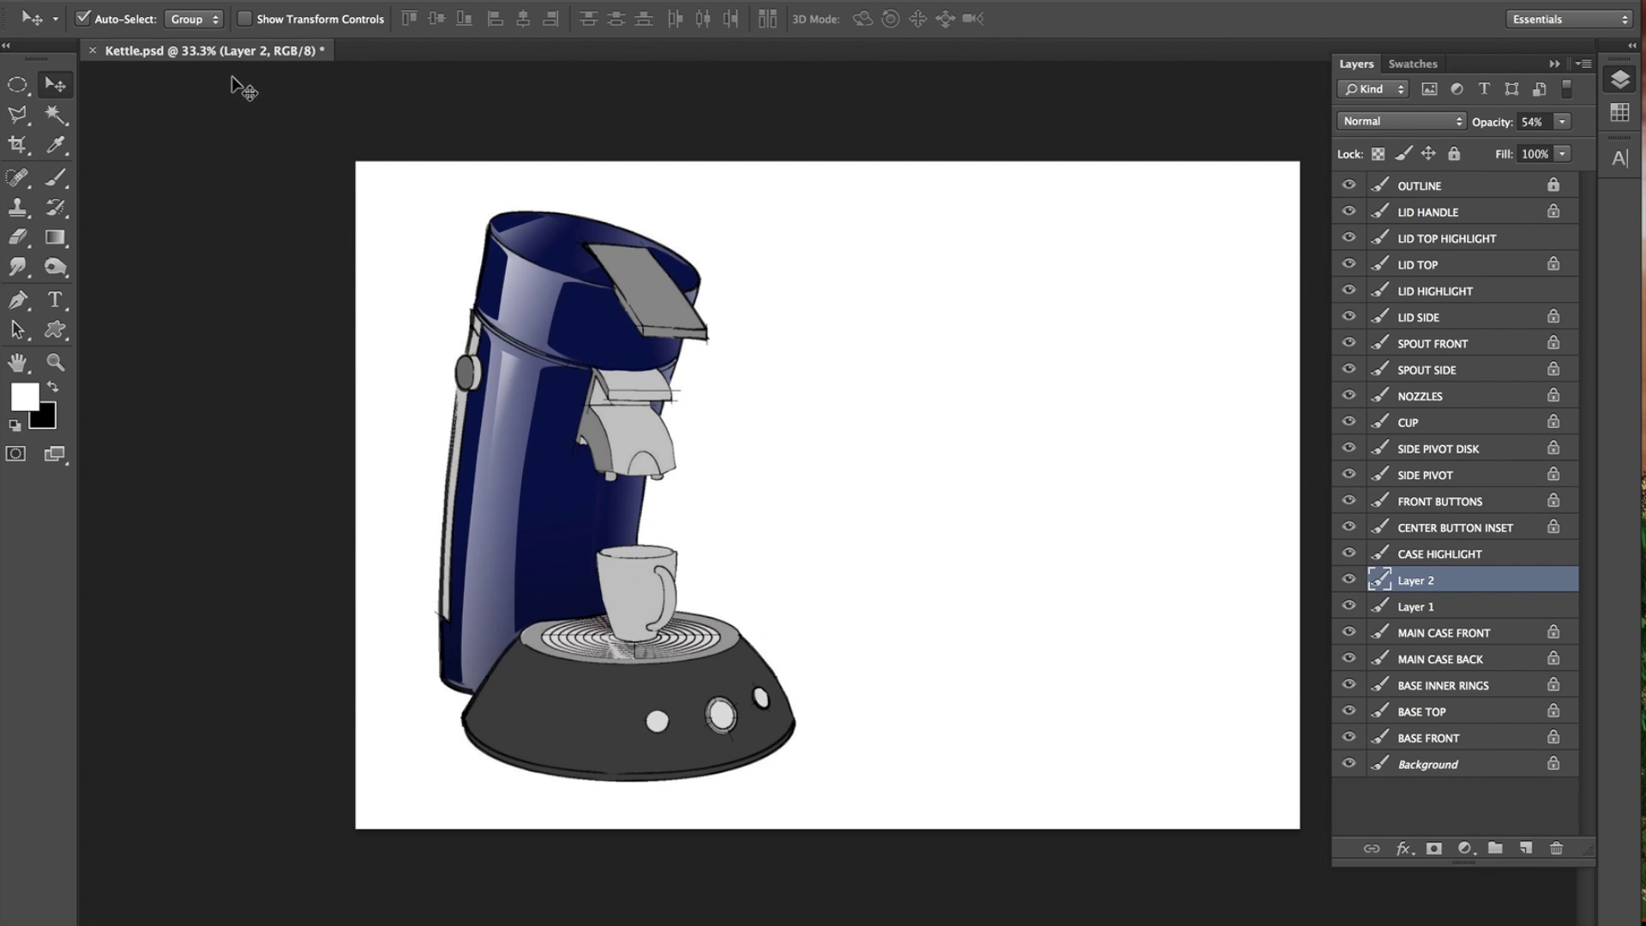
pyautogui.moveTo(511, 381); pyautogui.dragTo(513, 302)
pyautogui.moveTo(1436, 580); pyautogui.dragTo(1440, 203)
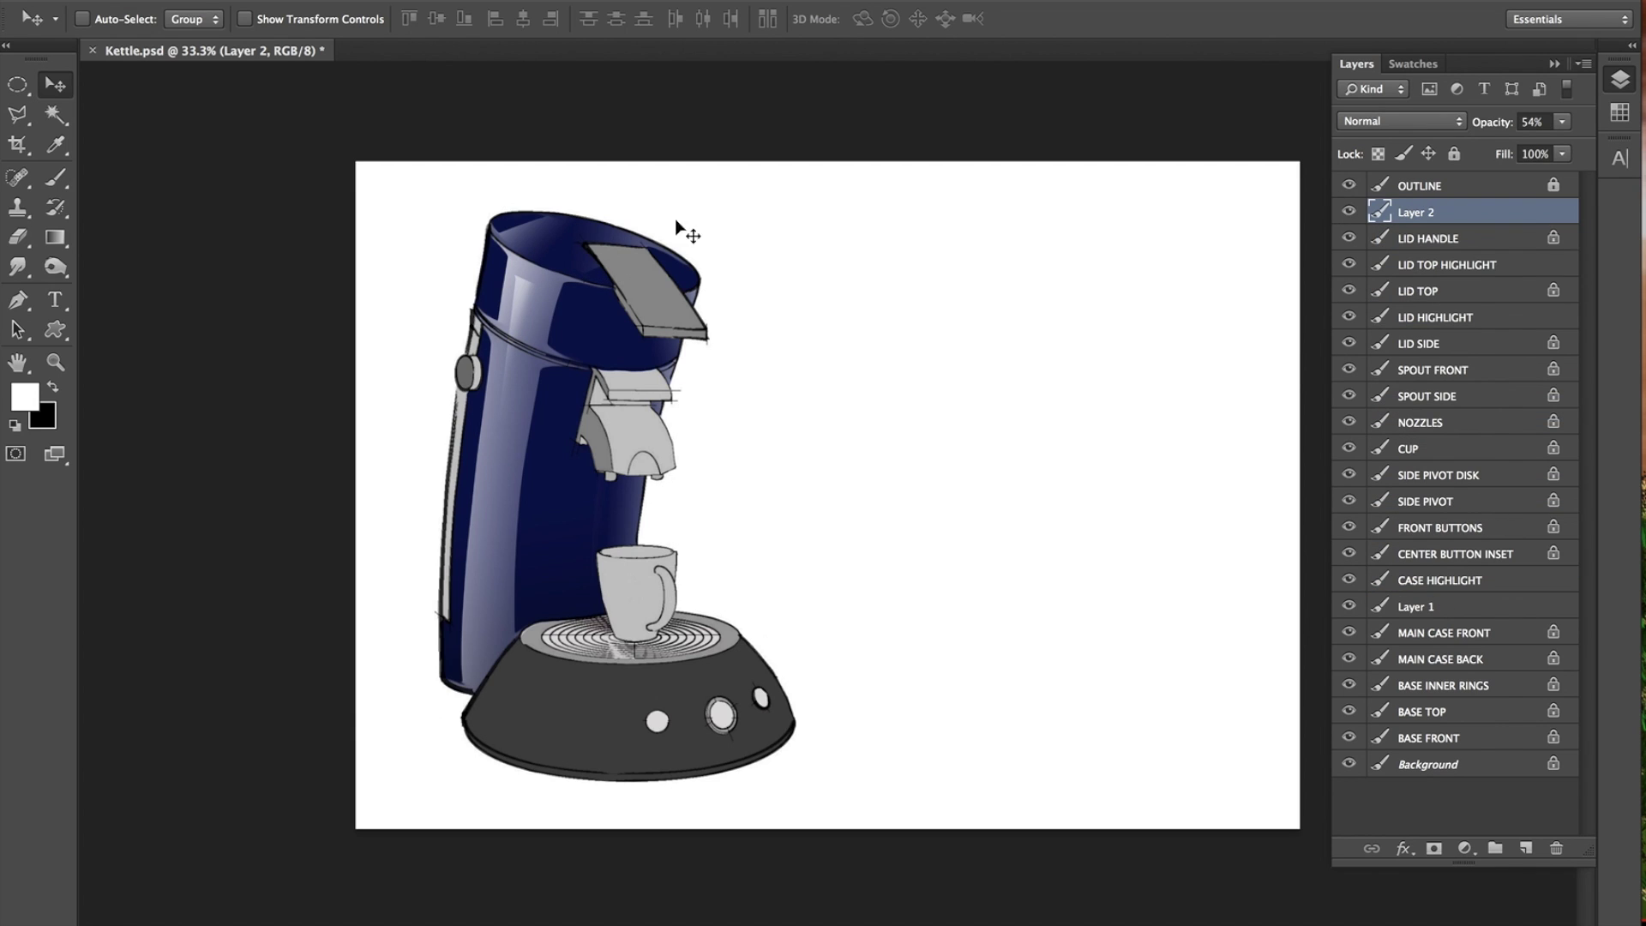
pyautogui.moveTo(519, 295); pyautogui.dragTo(512, 283)
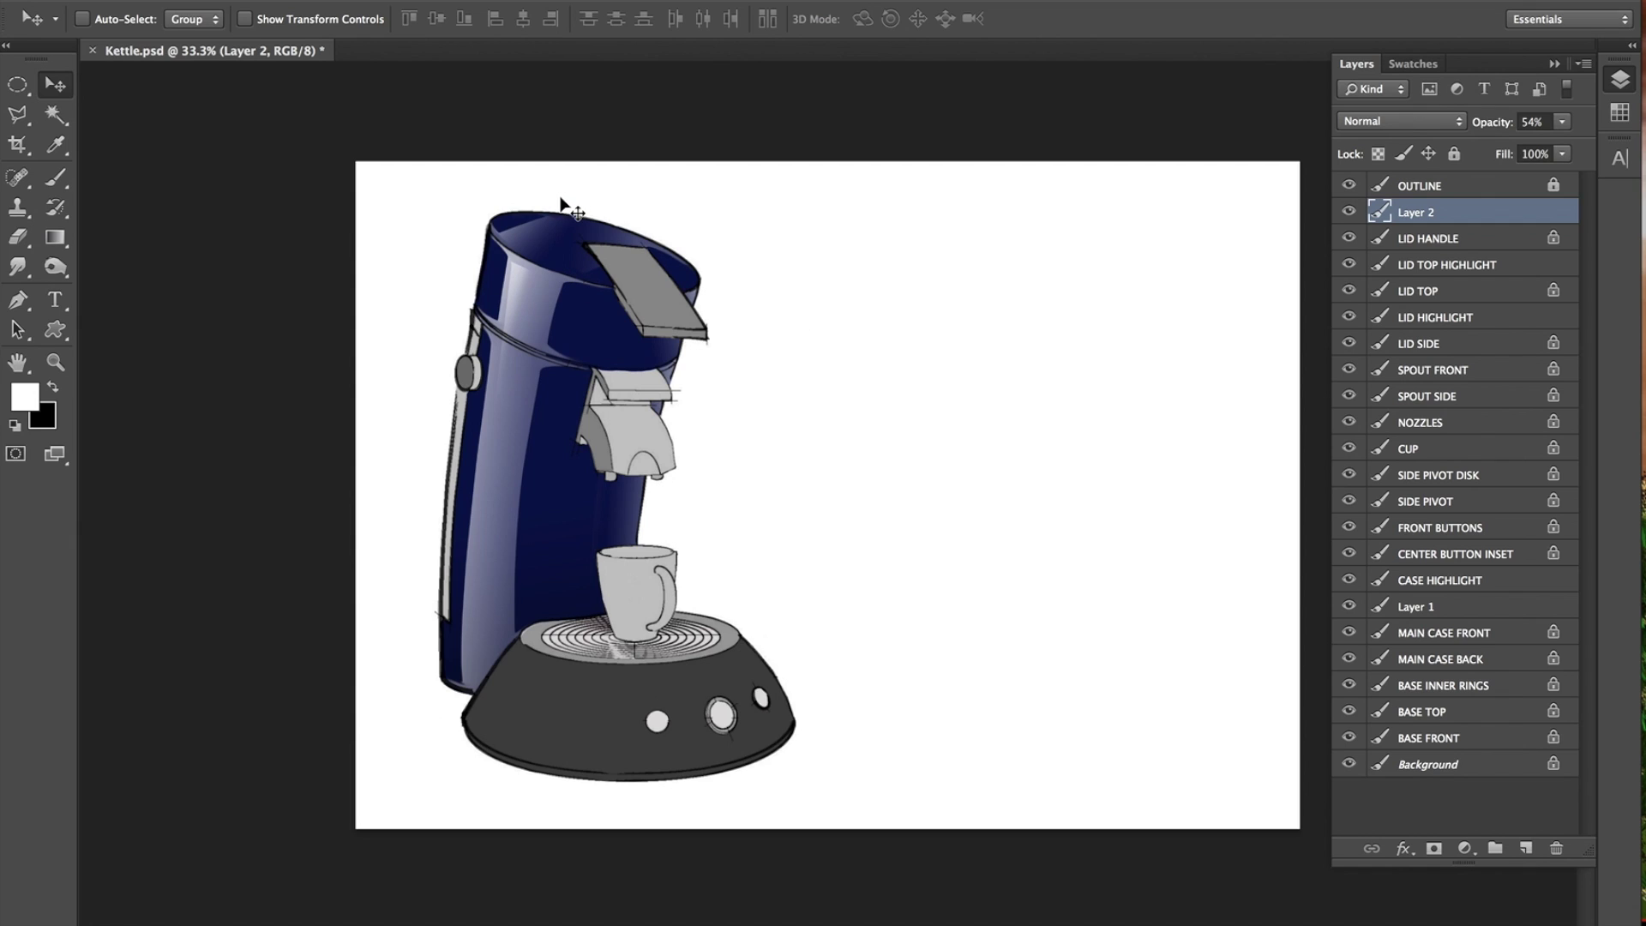
# Stretch the strip highlight to 153.78% height, rotate it 3.98° to follow the case, and set Layer 2's opacity to 67%.
pyautogui.hotkey('ctrl', 't')
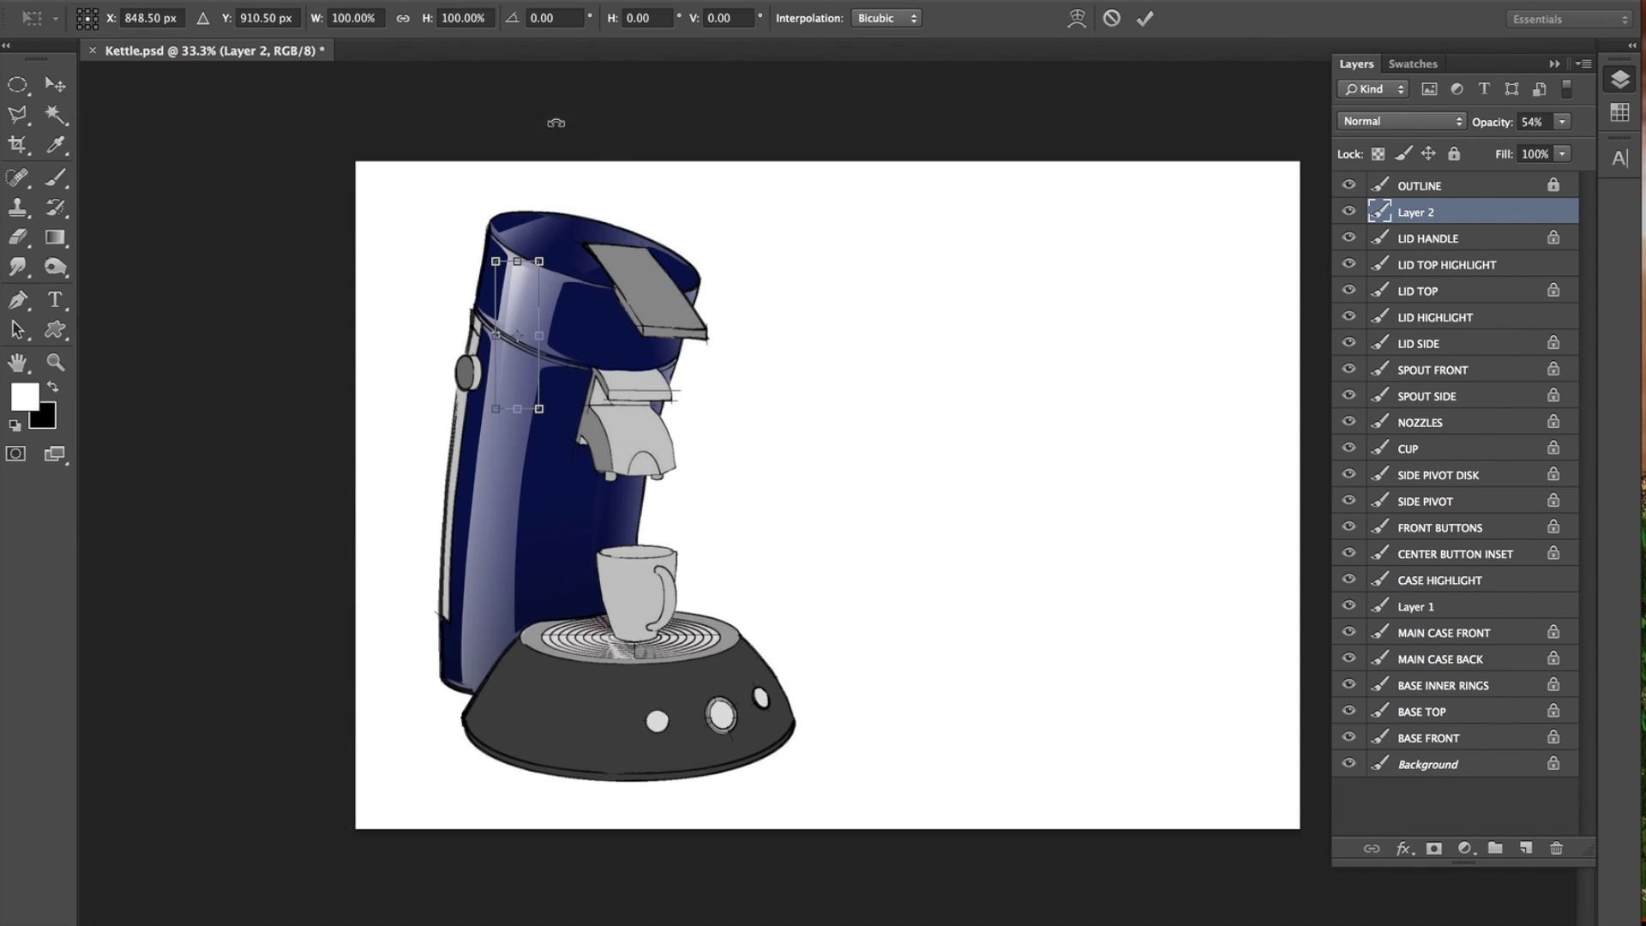
pyautogui.moveTo(517, 409); pyautogui.dragTo(478, 490)
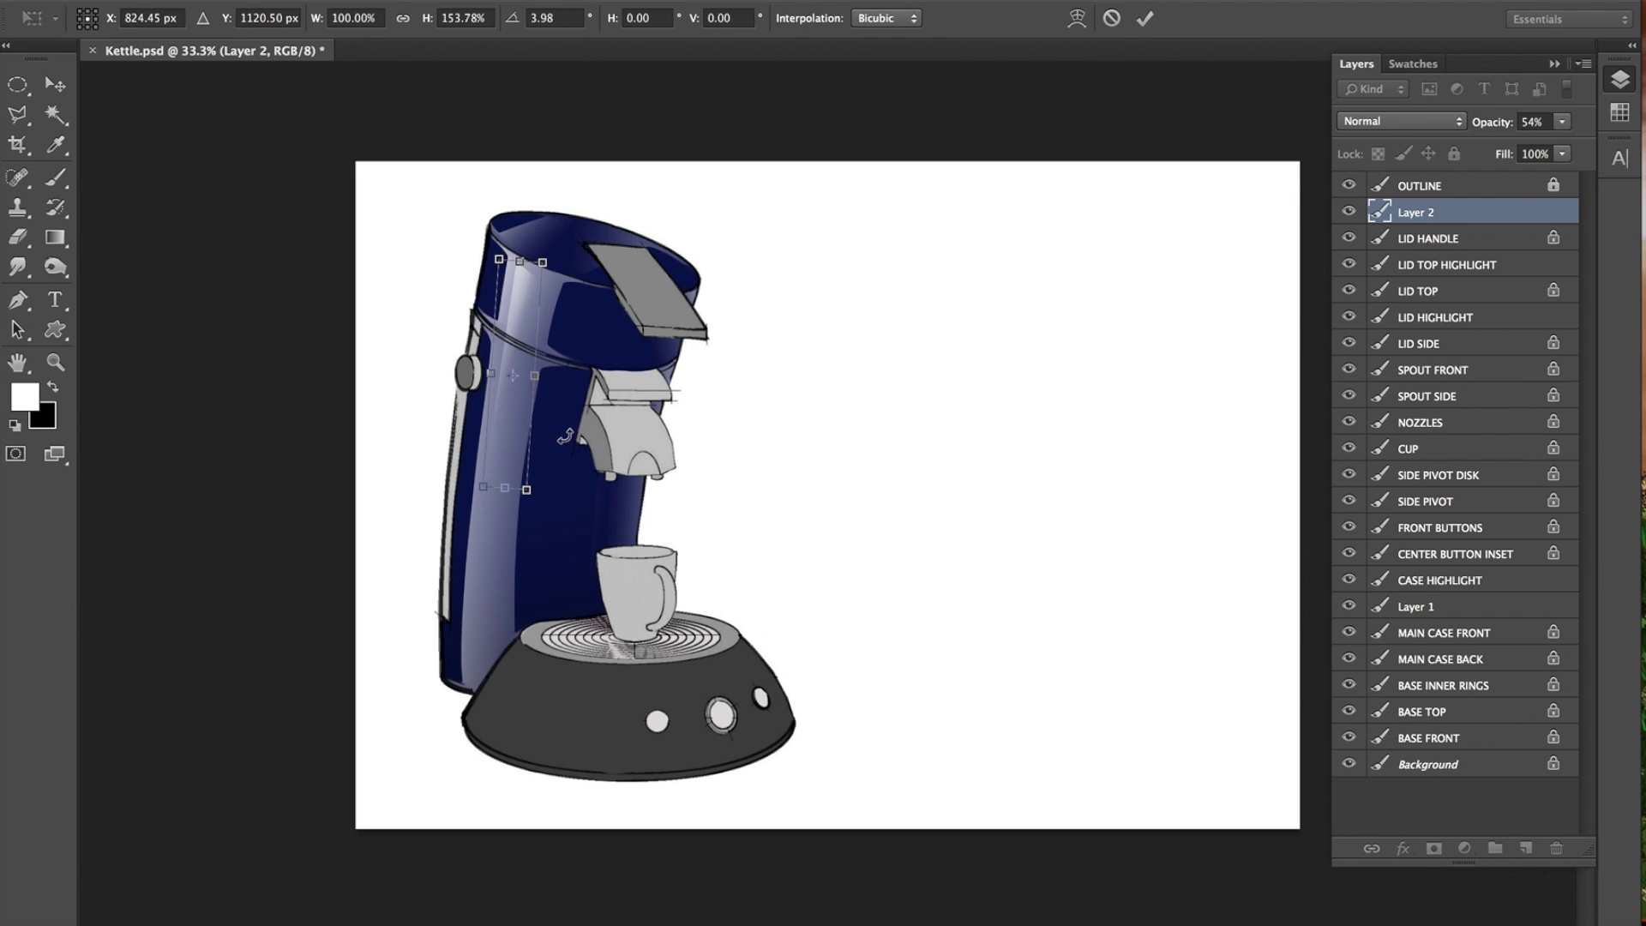
pyautogui.press('Return')
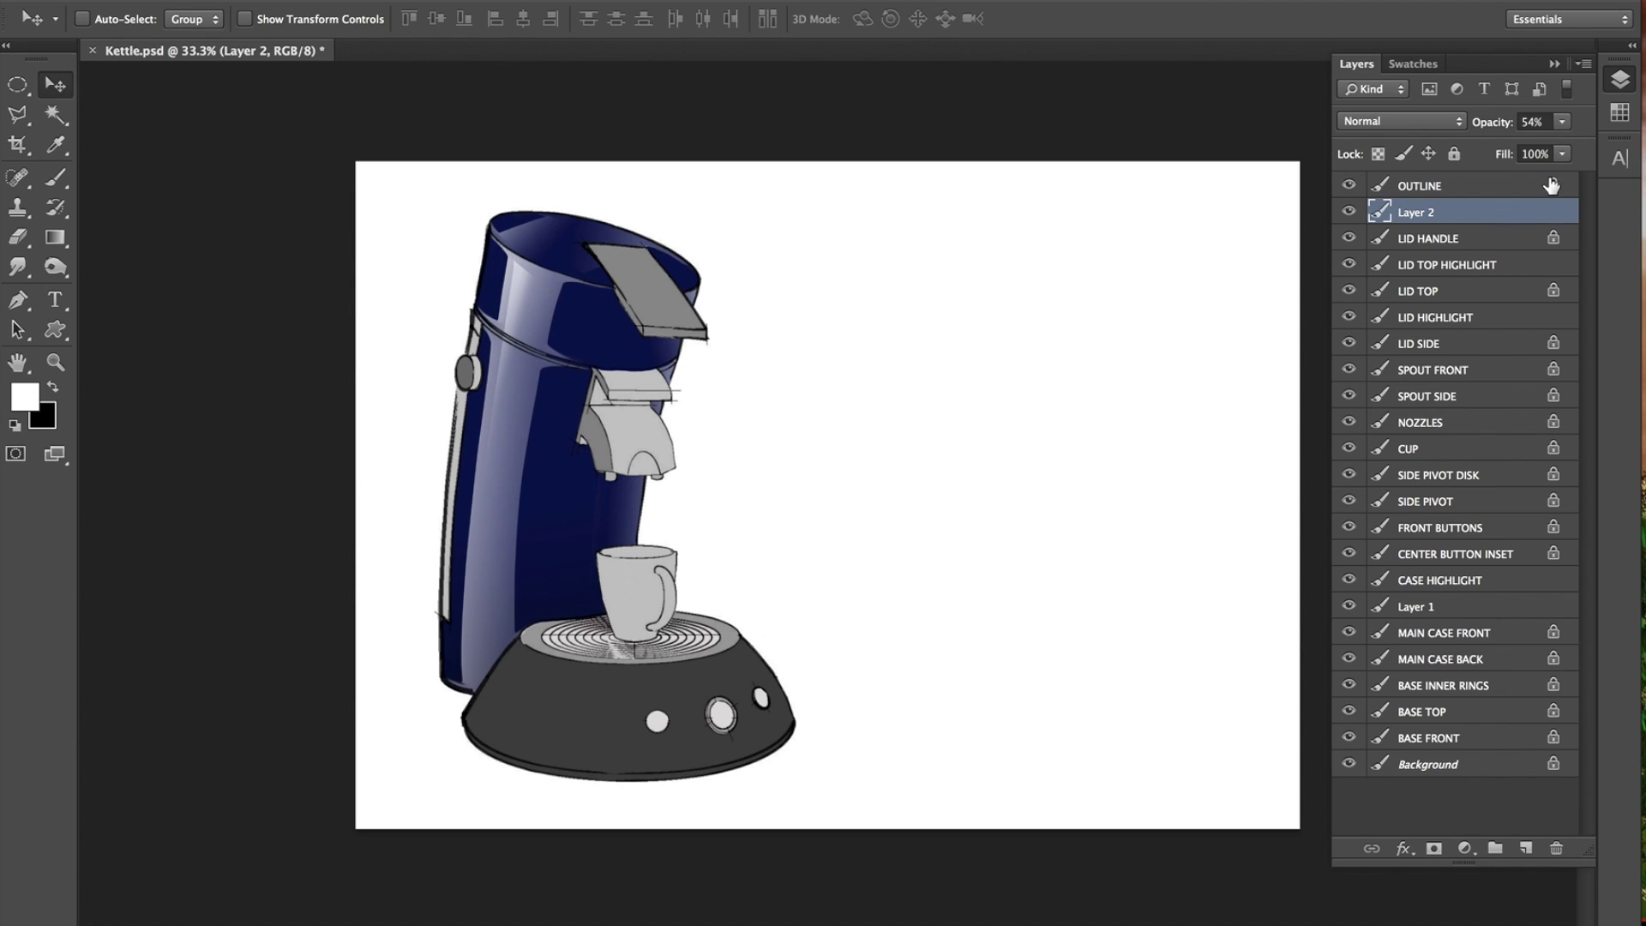
pyautogui.click(1562, 122)
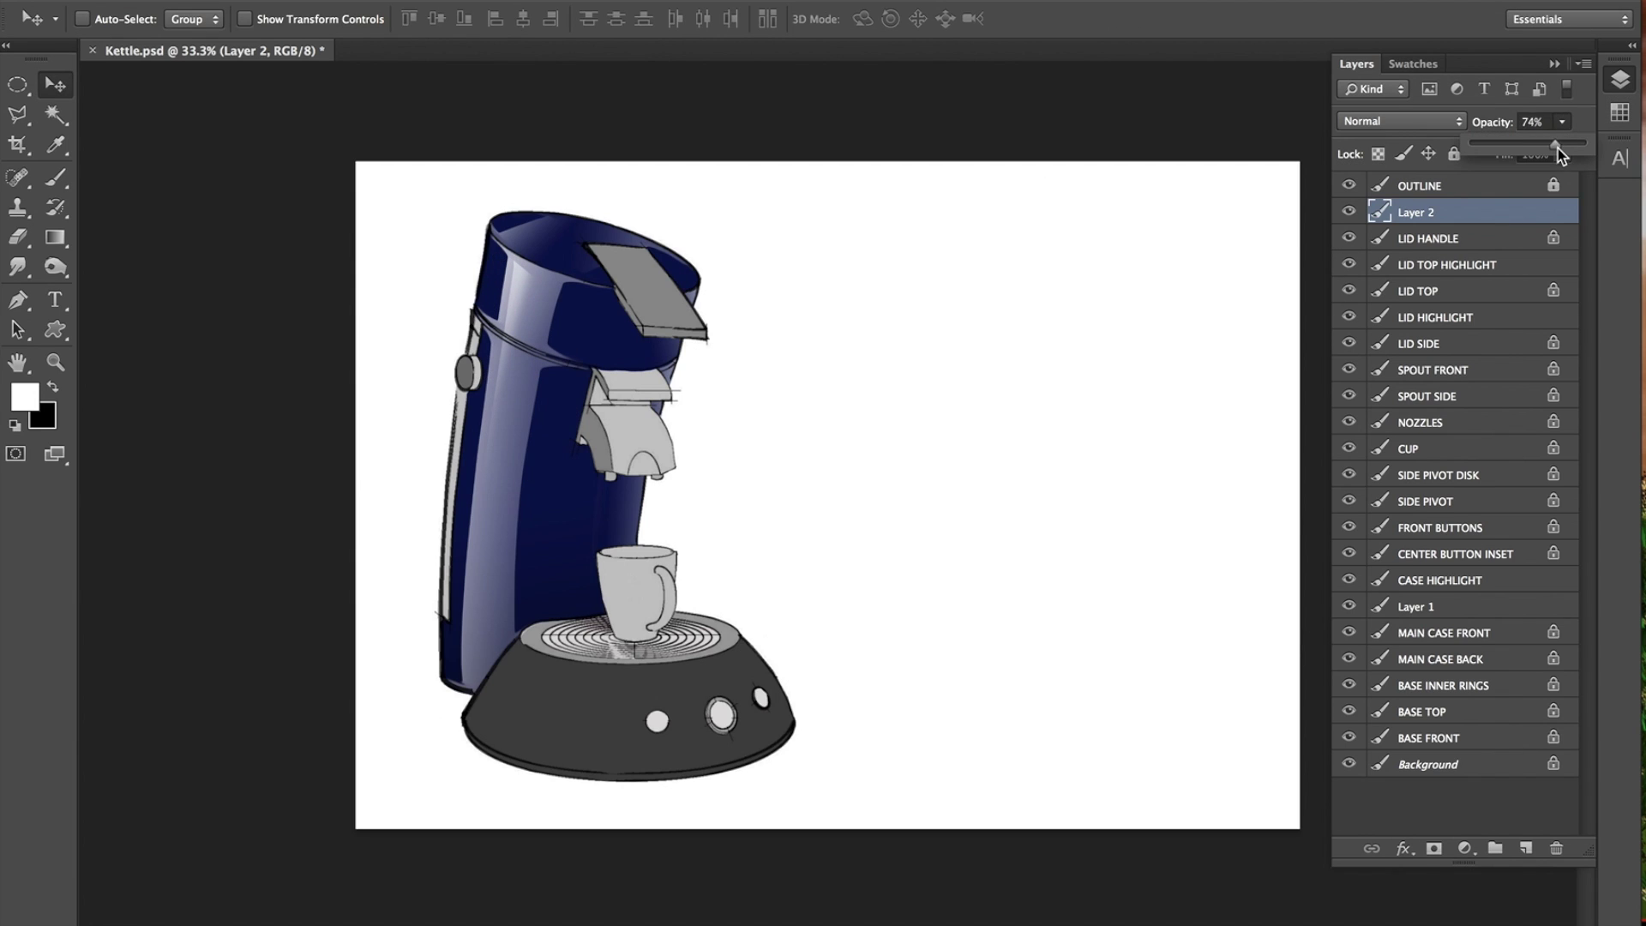
pyautogui.moveTo(1557, 149); pyautogui.dragTo(1548, 156)
# Save Kettle.psd.
pyautogui.click(54, 361)
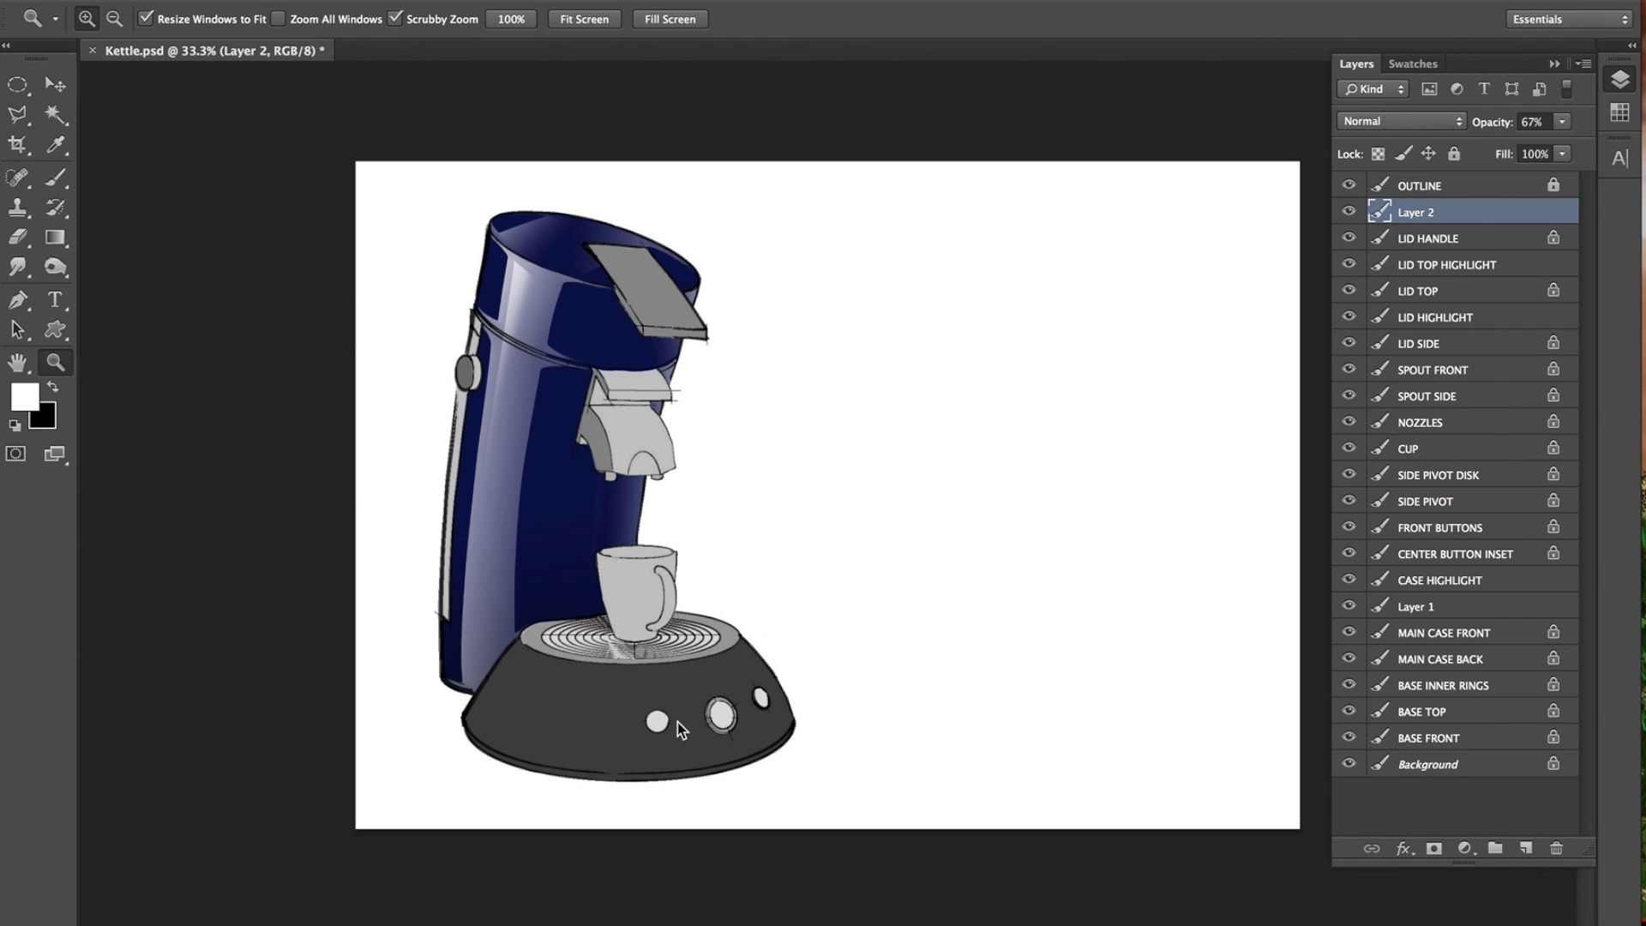
pyautogui.click(184, 0)
pyautogui.click(228, 225)
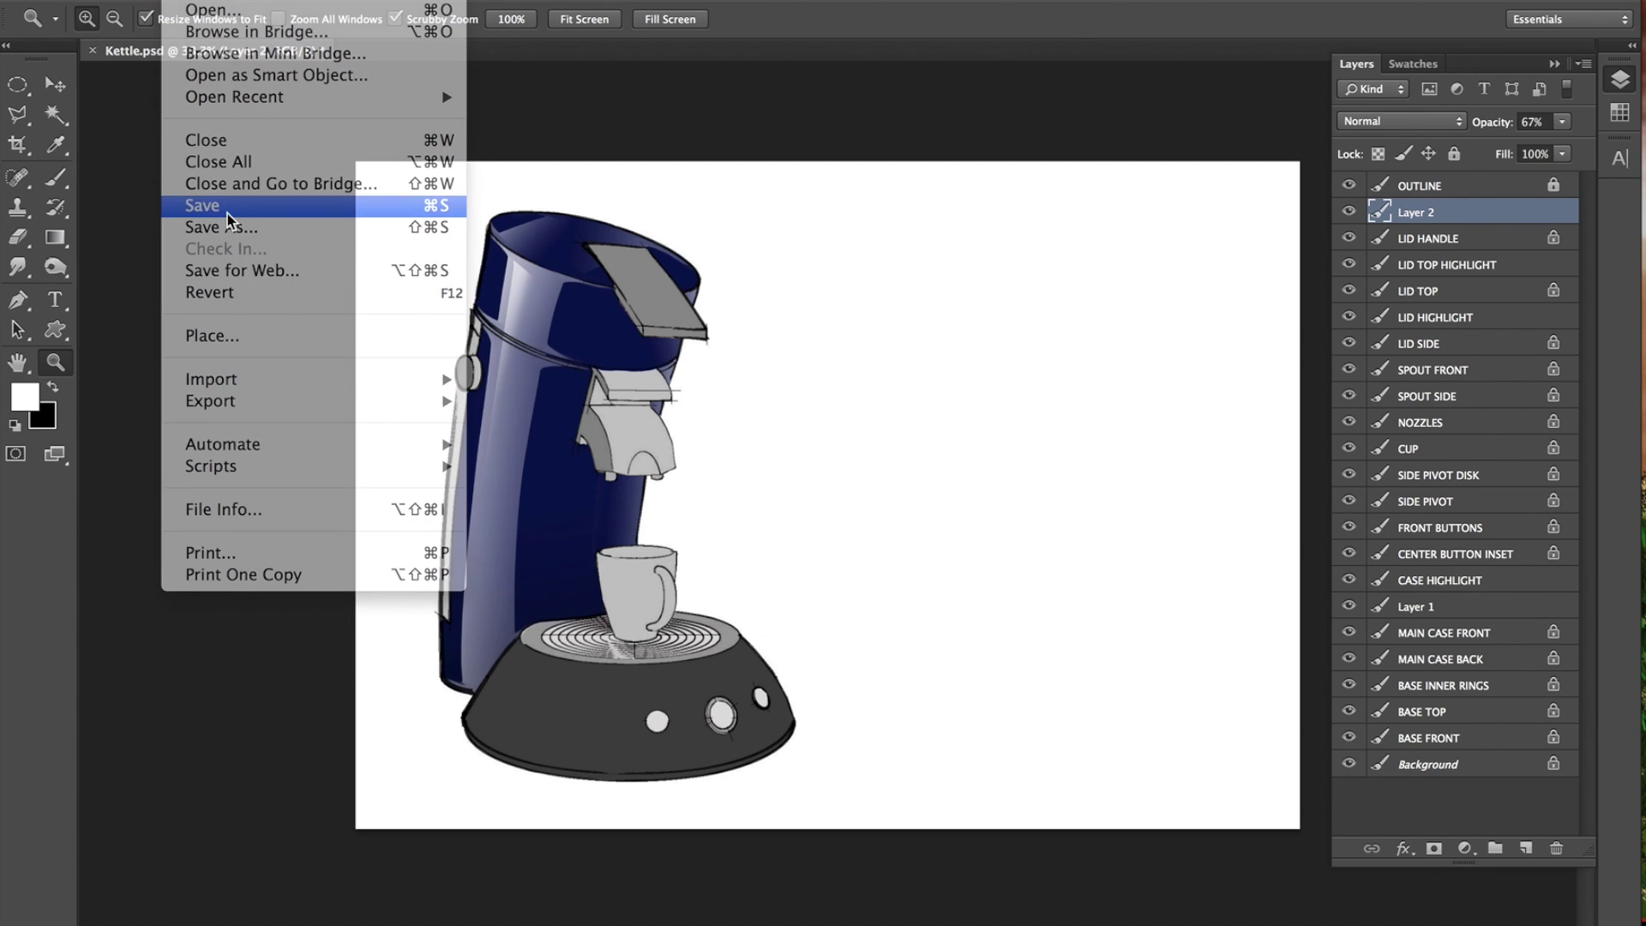
# Paint the entire front of the base solid black on the BASE FRONT layer with a 600 px brush.
pyautogui.click(684, 711)
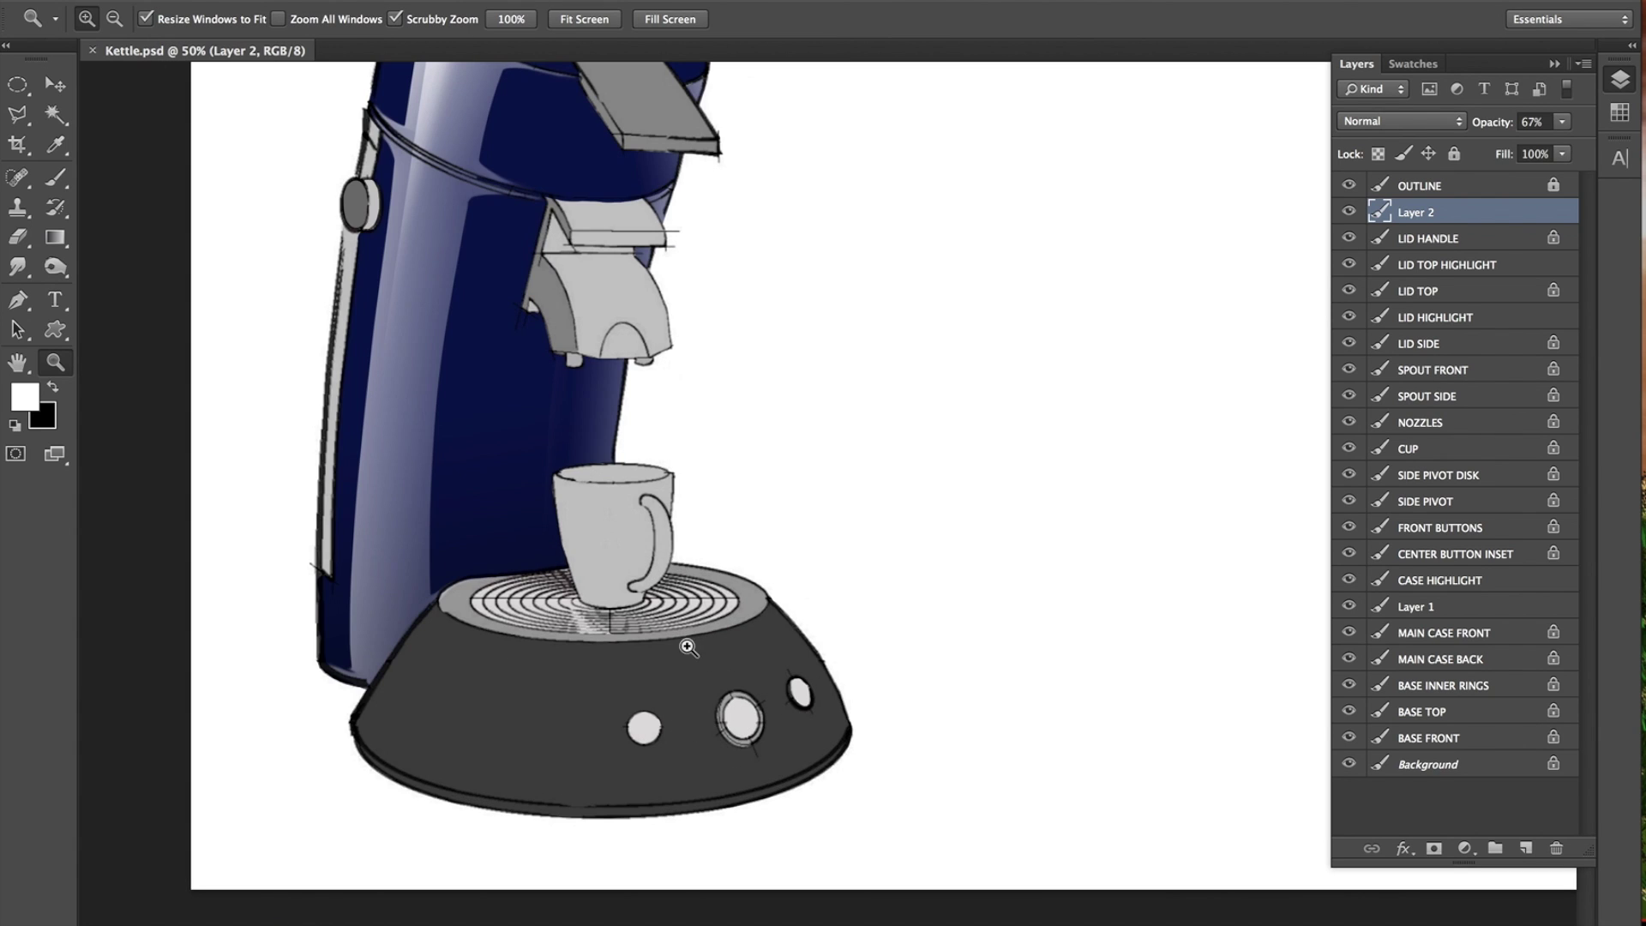
pyautogui.click(55, 89)
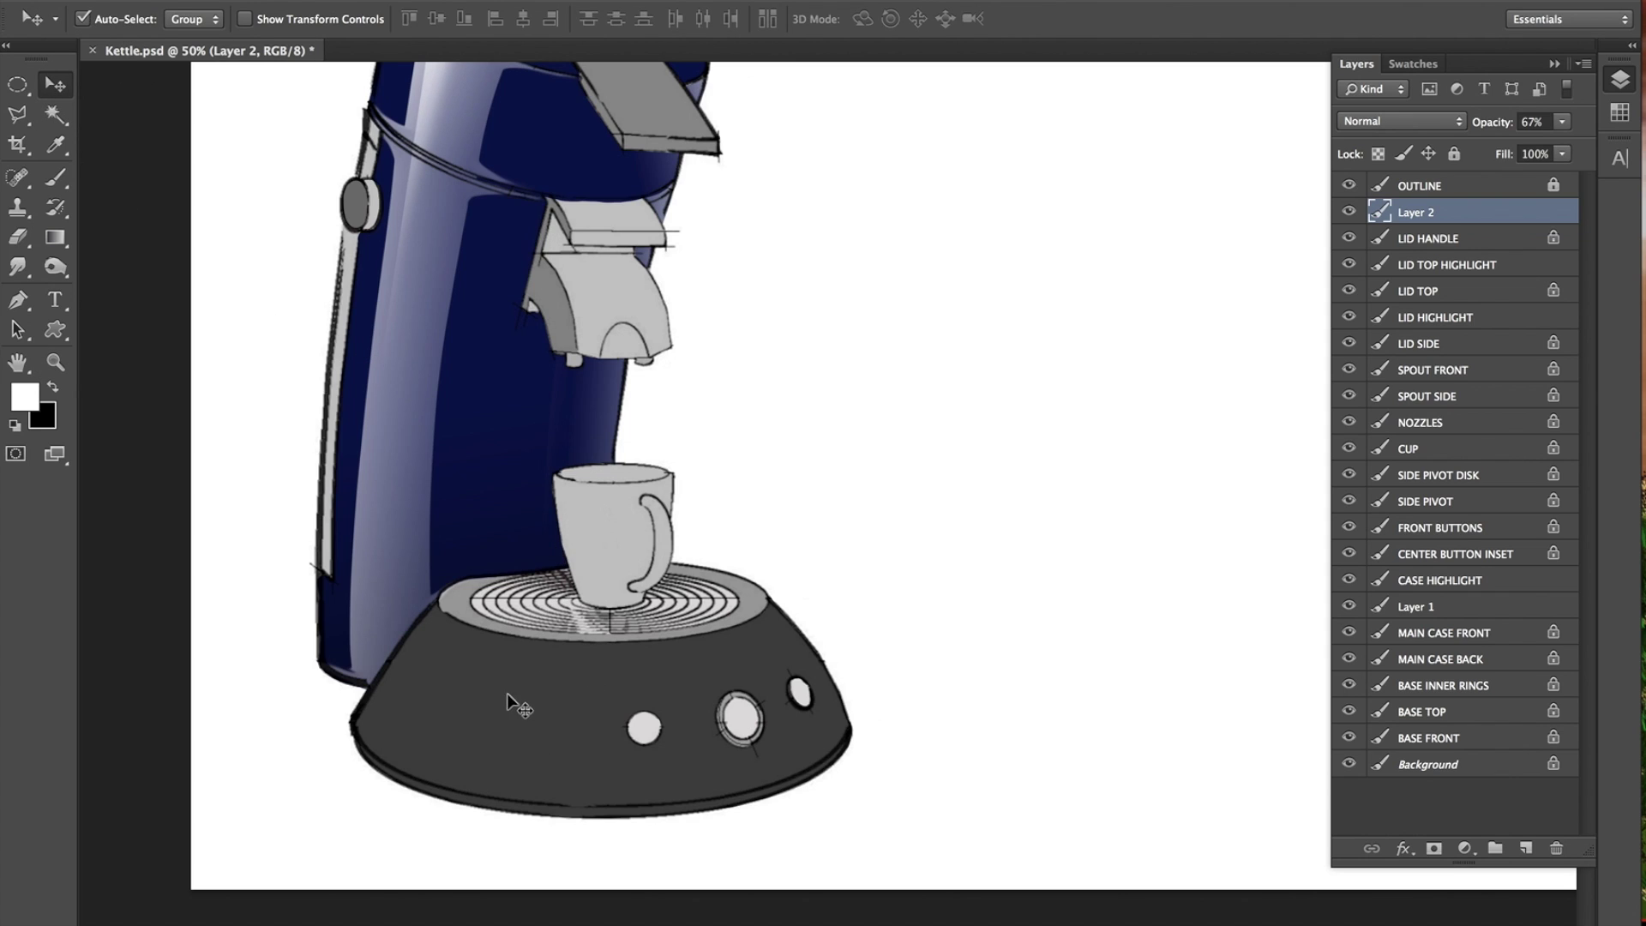
pyautogui.click(524, 641)
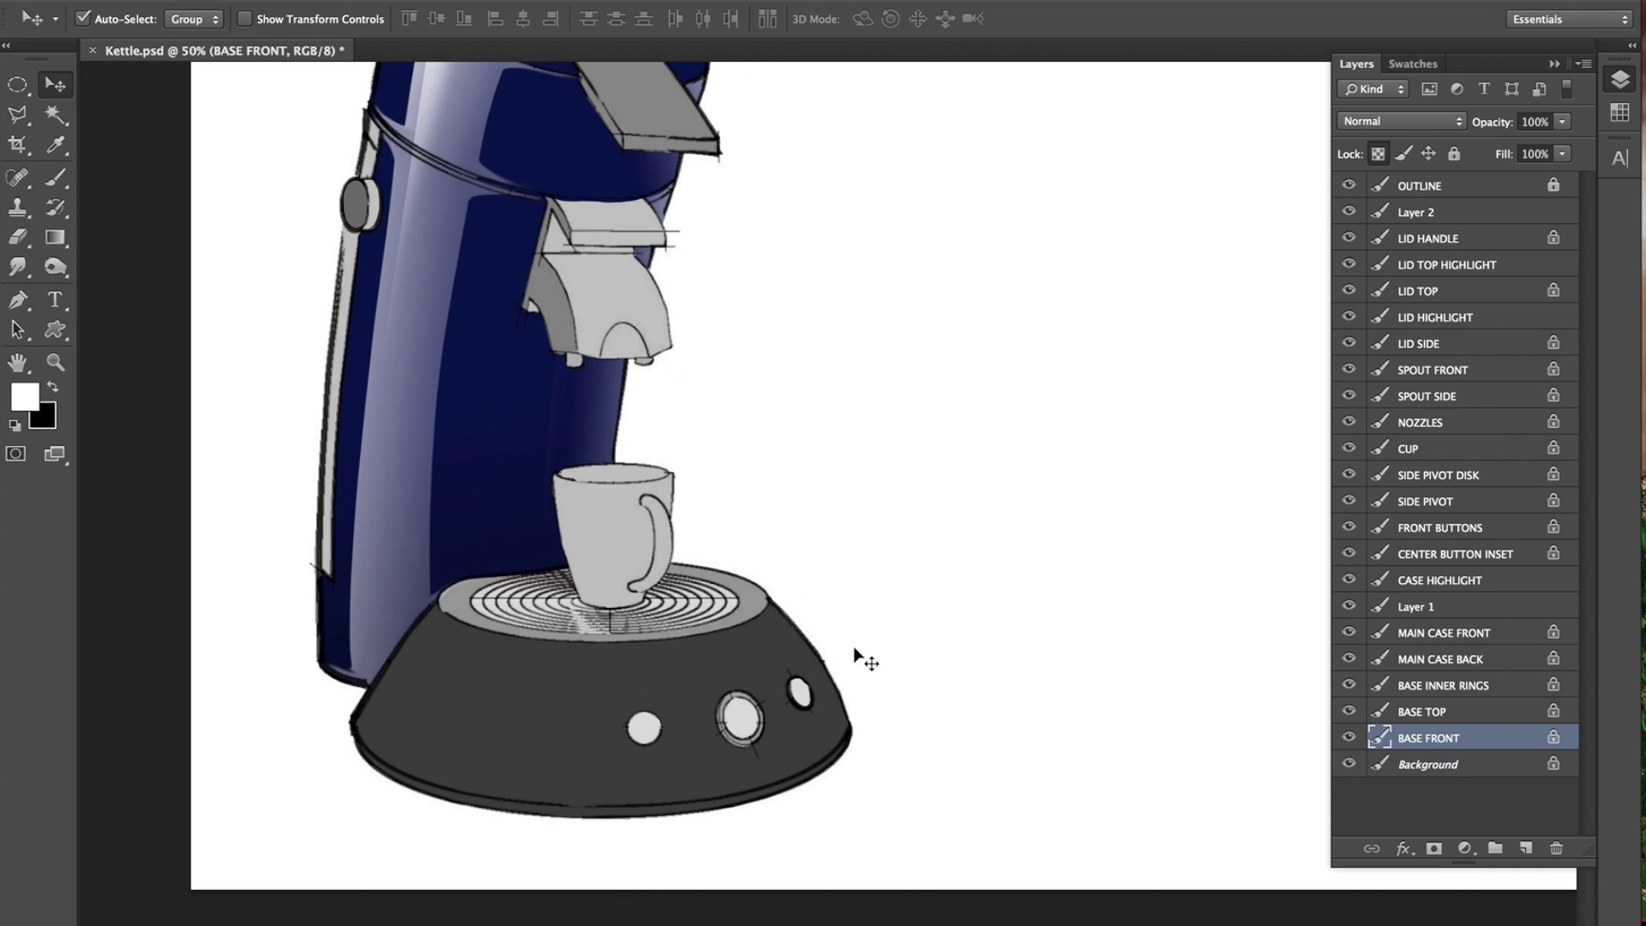
pyautogui.click(52, 386)
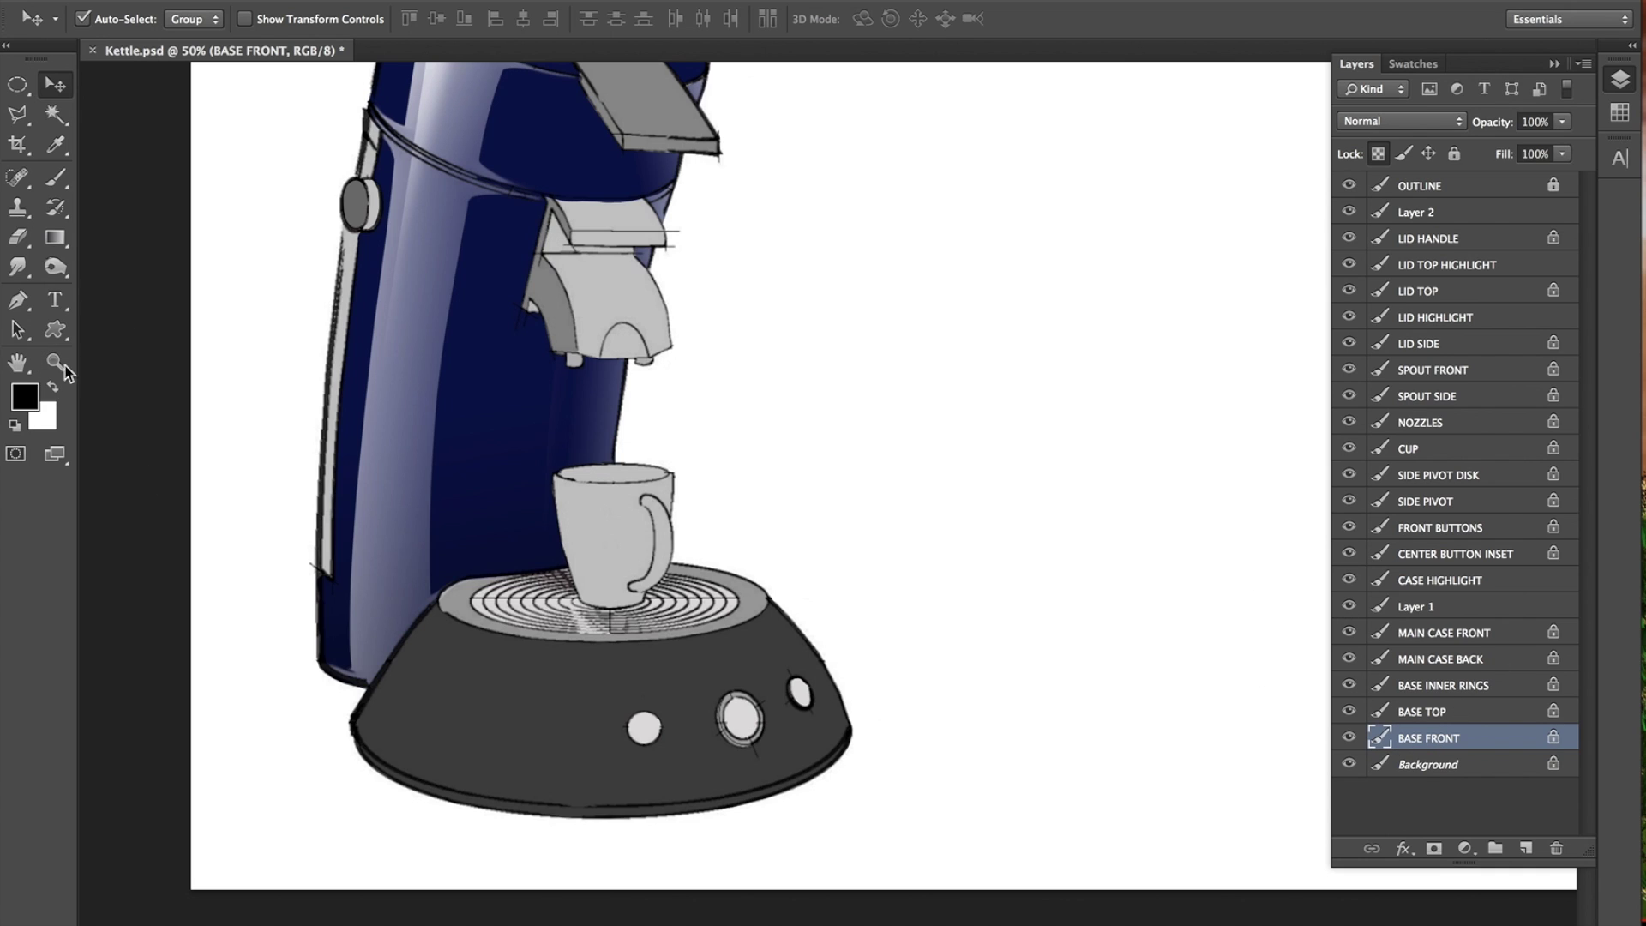
pyautogui.click(55, 178)
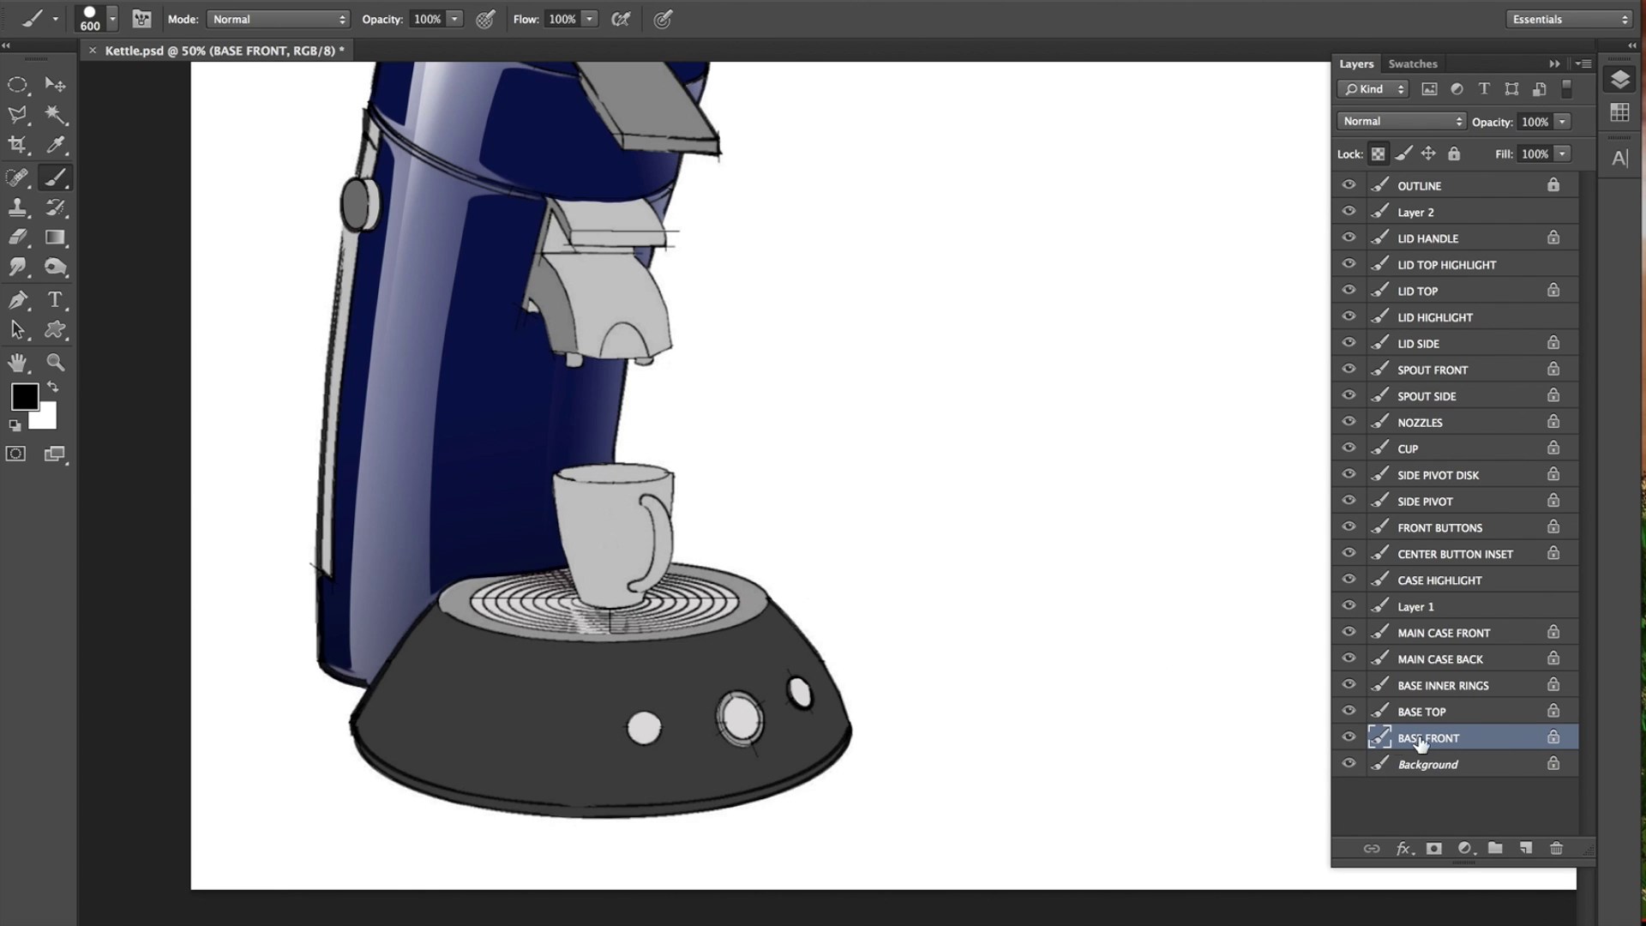
pyautogui.click(1374, 497)
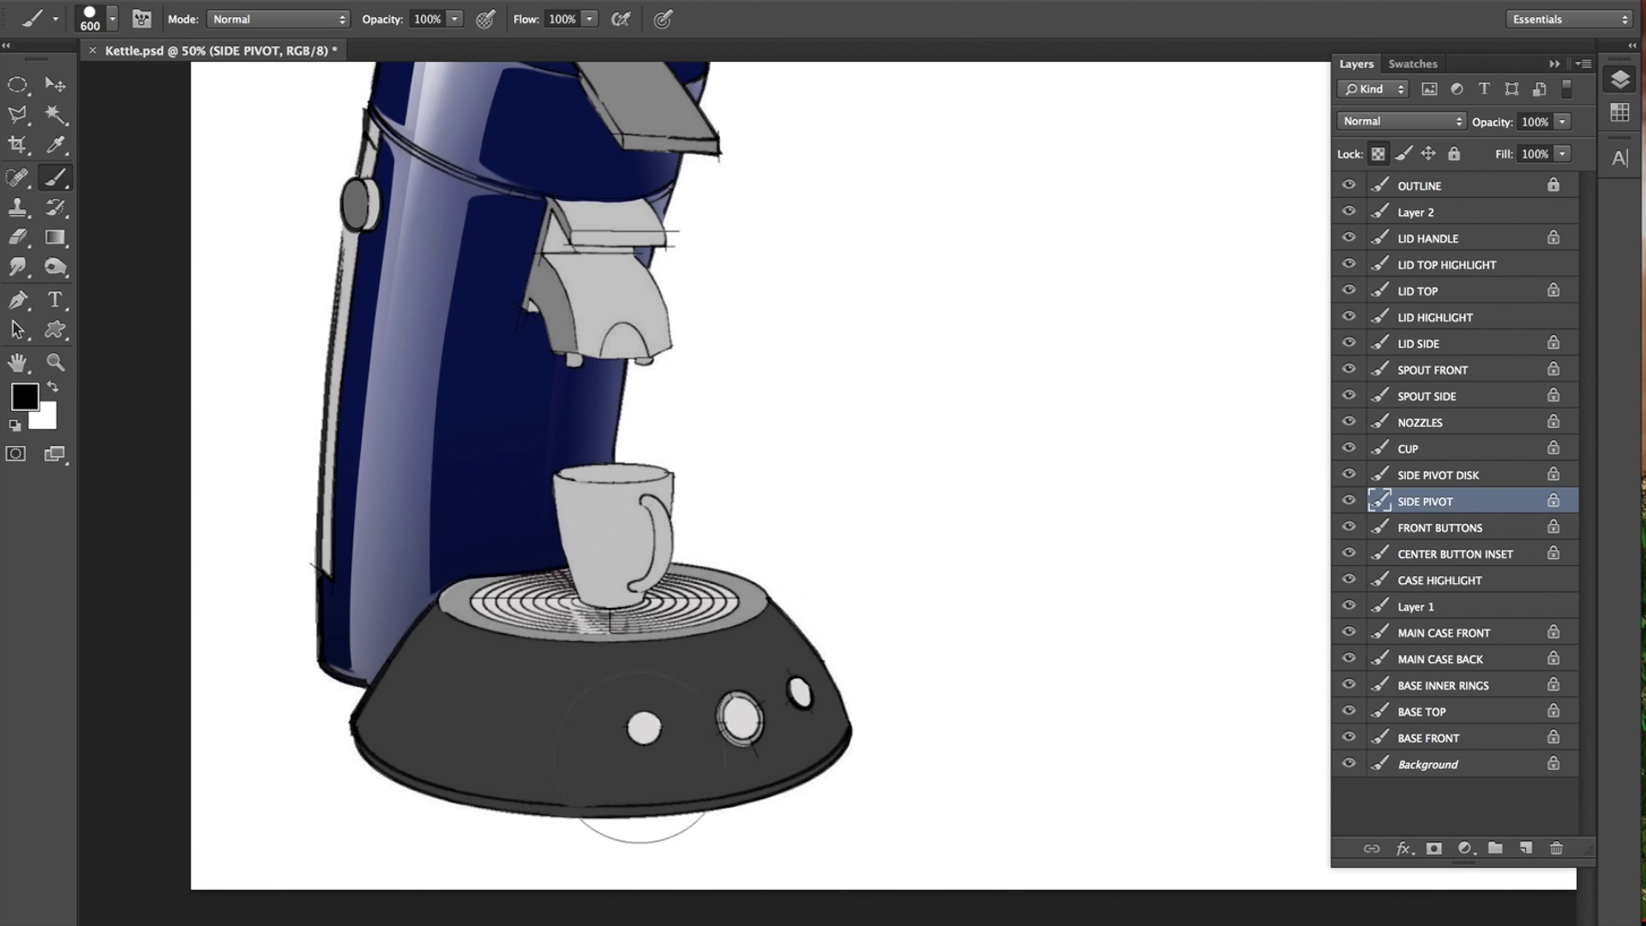
pyautogui.click(55, 84)
pyautogui.click(564, 713)
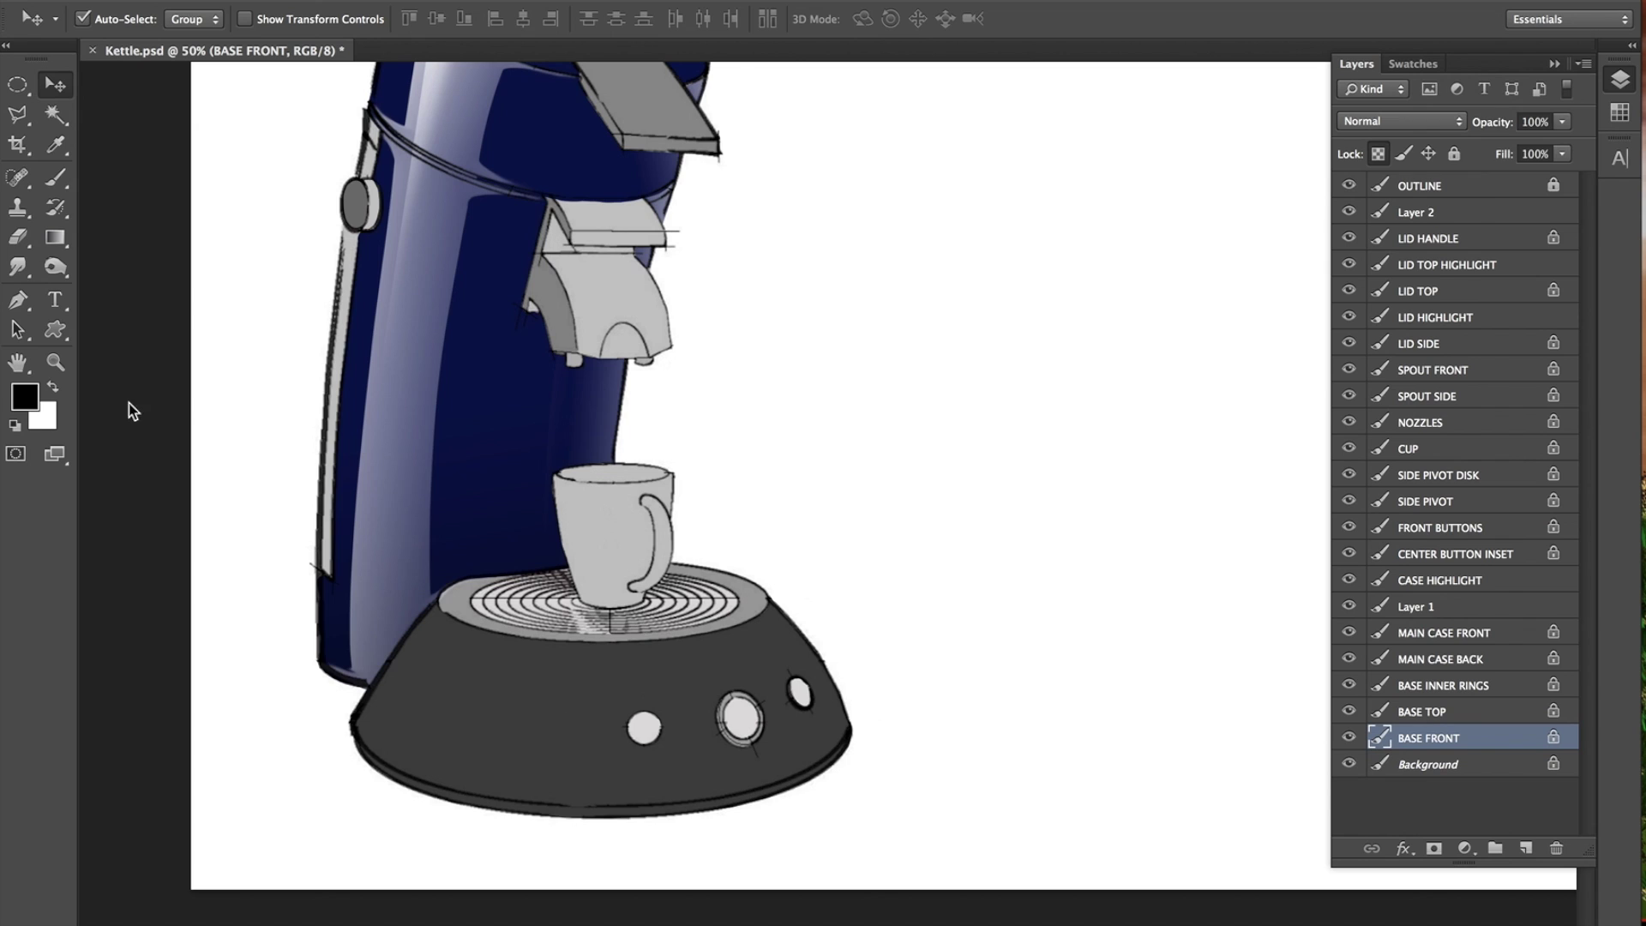
pyautogui.click(54, 178)
pyautogui.moveTo(624, 728); pyautogui.dragTo(827, 656)
pyautogui.moveTo(479, 700)
pyautogui.mouseDown()
pyautogui.moveTo(349, 789)
pyautogui.moveTo(514, 698)
pyautogui.moveTo(441, 680)
pyautogui.mouseUp()
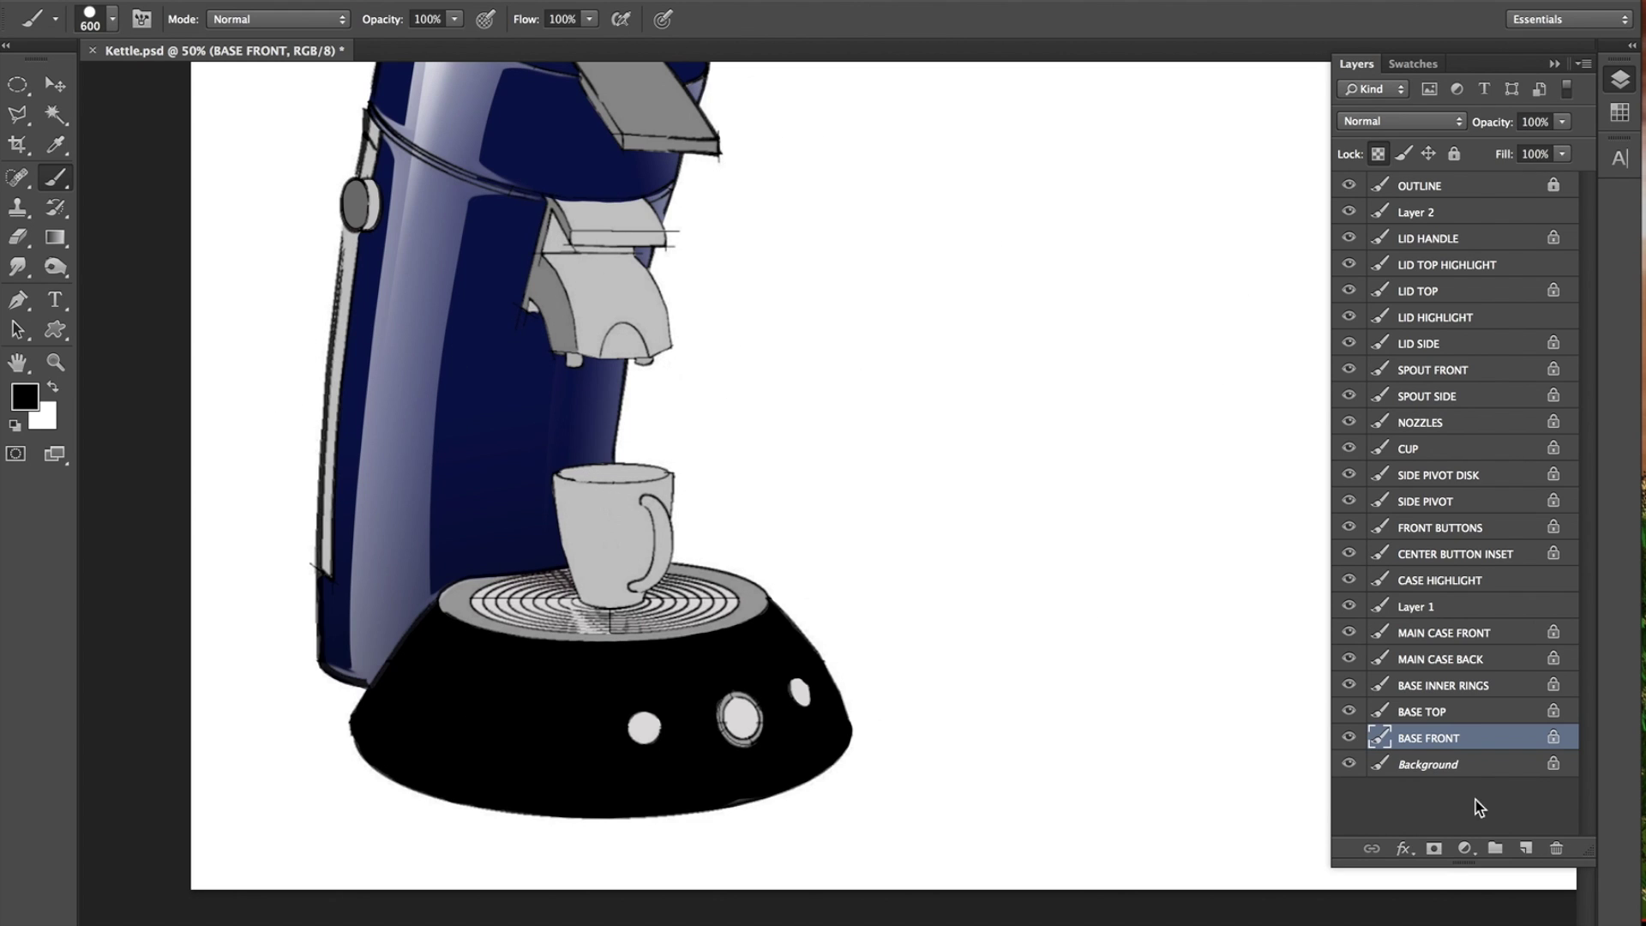
# Load the BASE FRONT shape as a selection and add a layer named BASE HIGHLIGHT directly above it.
pyautogui.keyDown('ctrl'); pyautogui.click(1380, 741); pyautogui.keyUp('ctrl')
pyautogui.click(1525, 848)
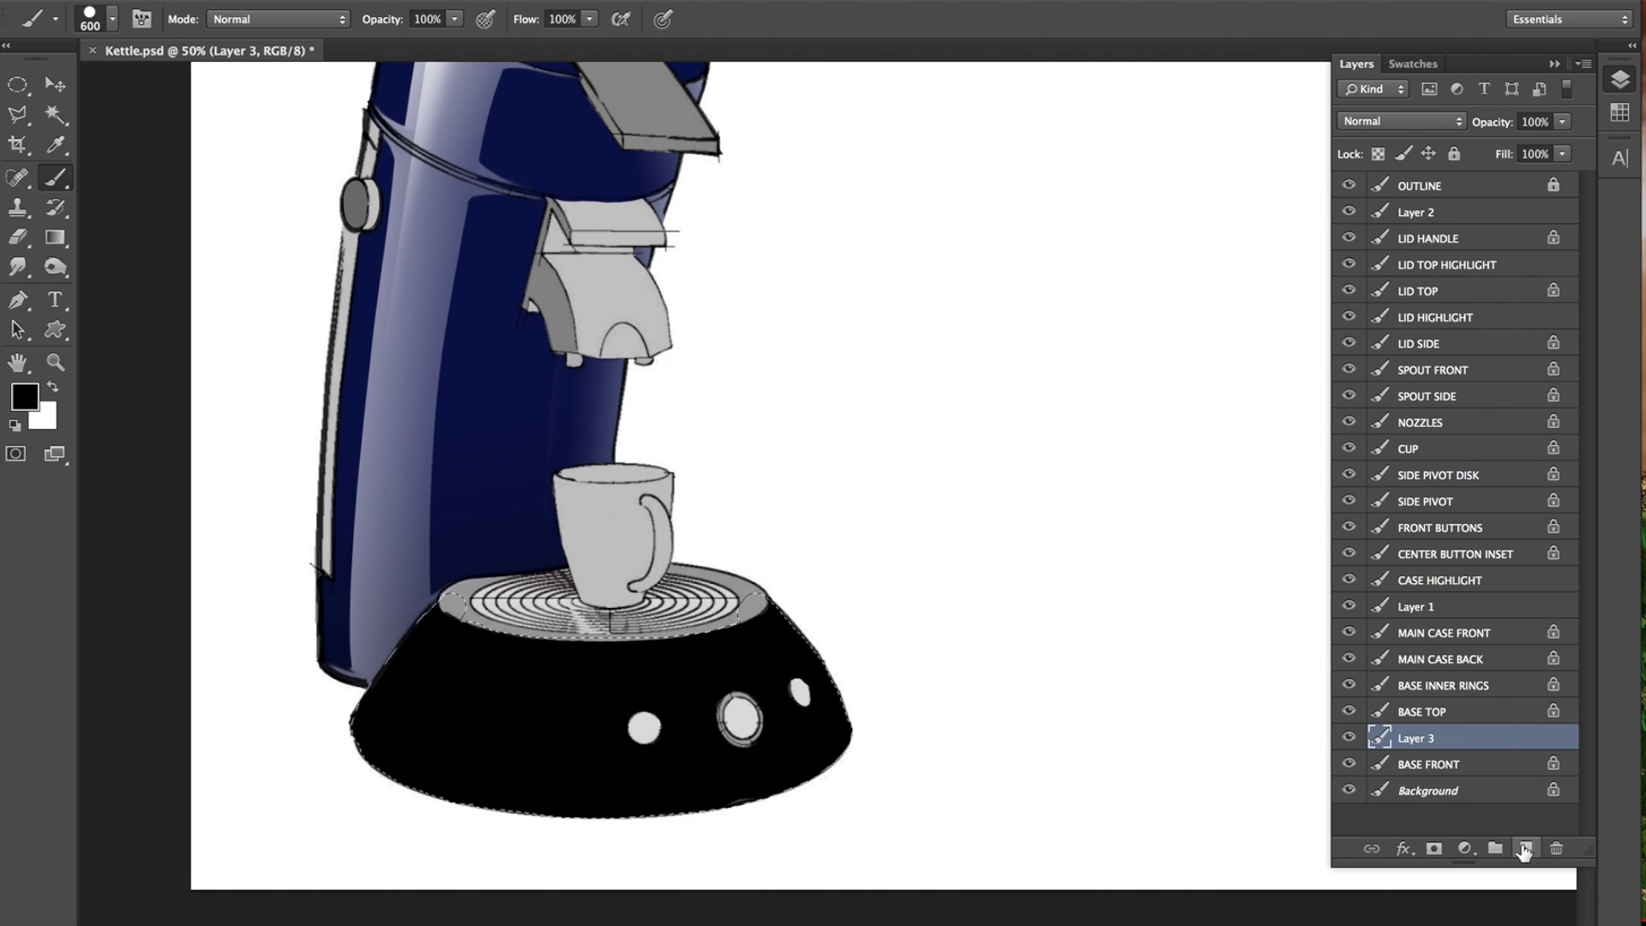
pyautogui.doubleClick(1413, 738)
pyautogui.write('BASE HIGHLIGHT')
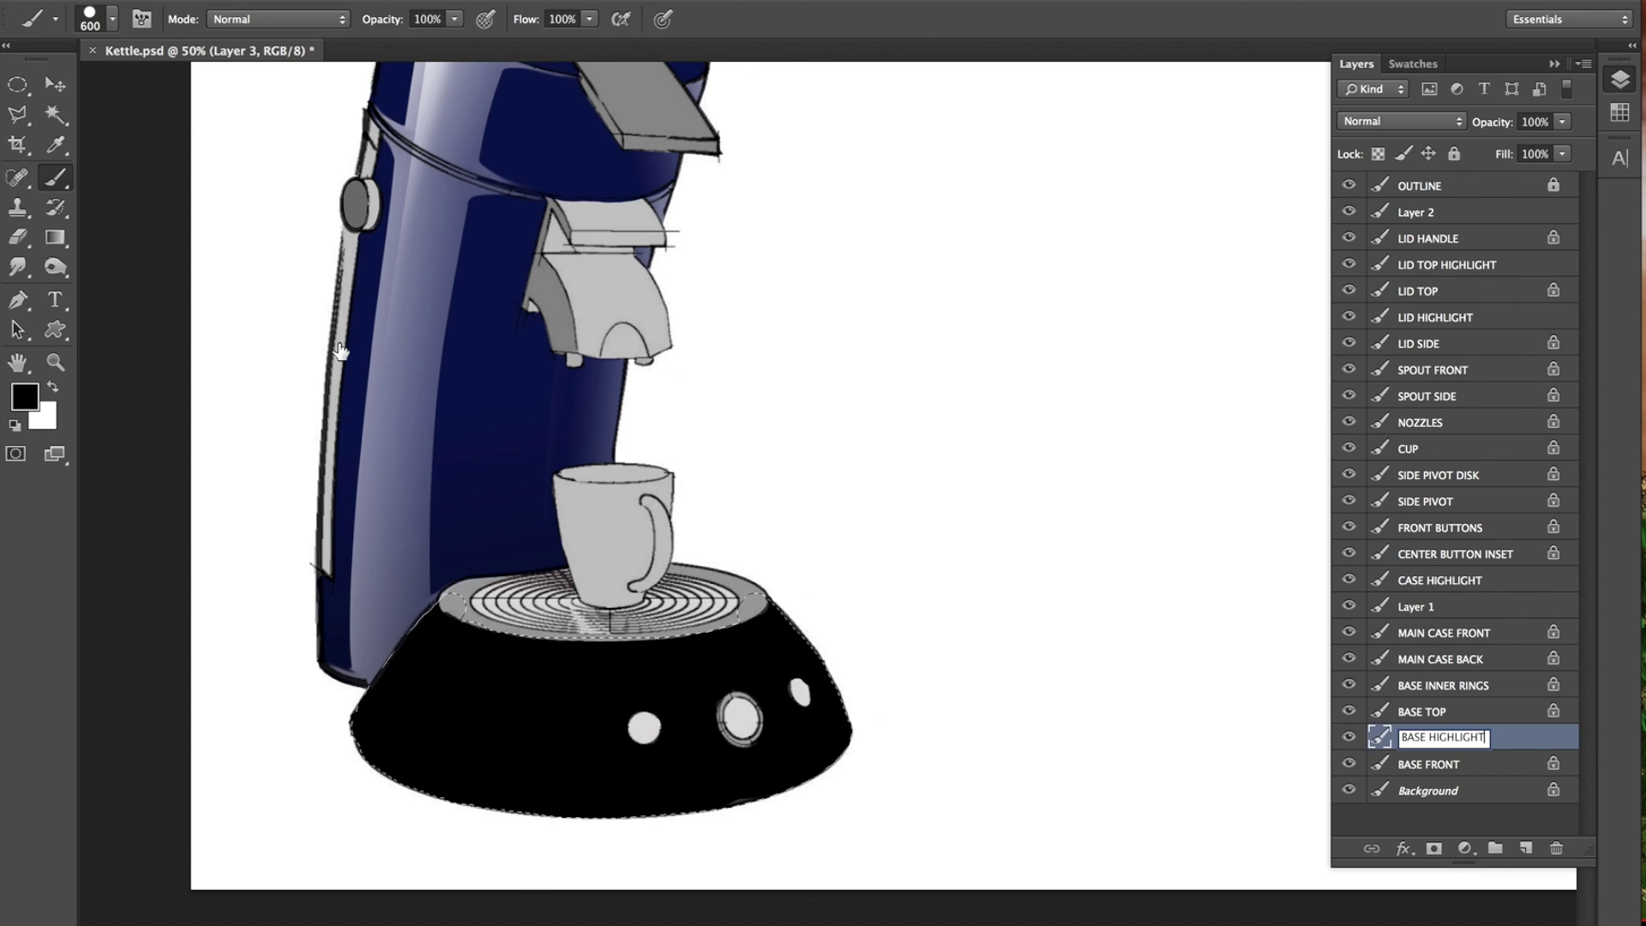
pyautogui.press('Return')
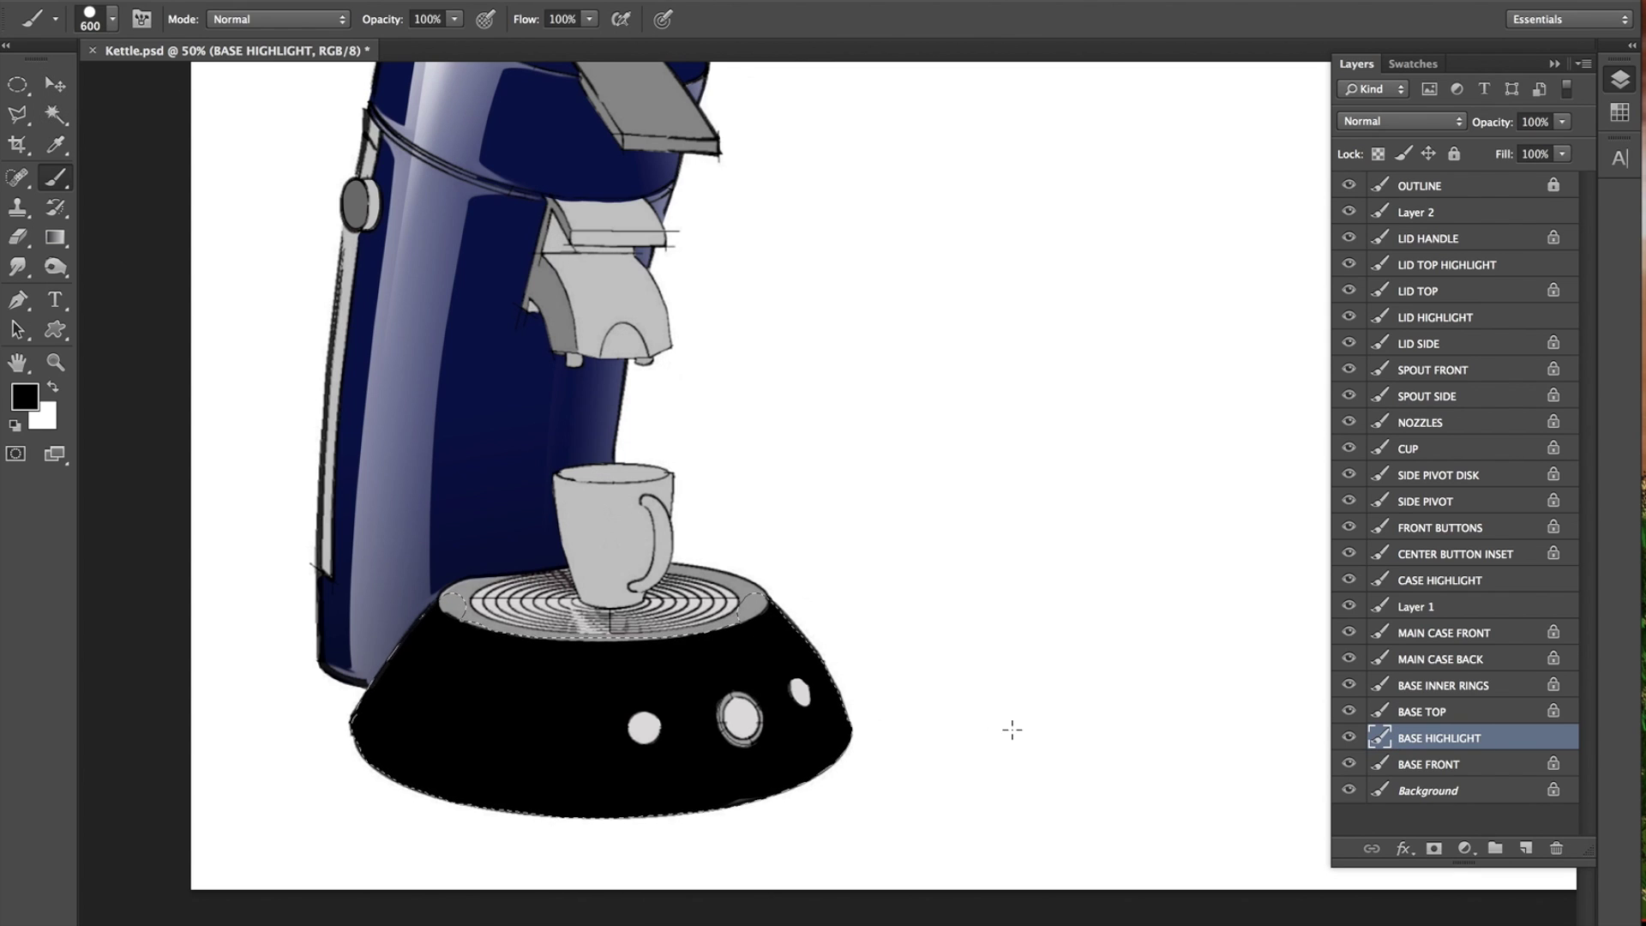
# Fill the base selection with white-to-transparent gradients fading inward from both sides on BASE HIGHLIGHT, and deselect.
pyautogui.click(54, 242)
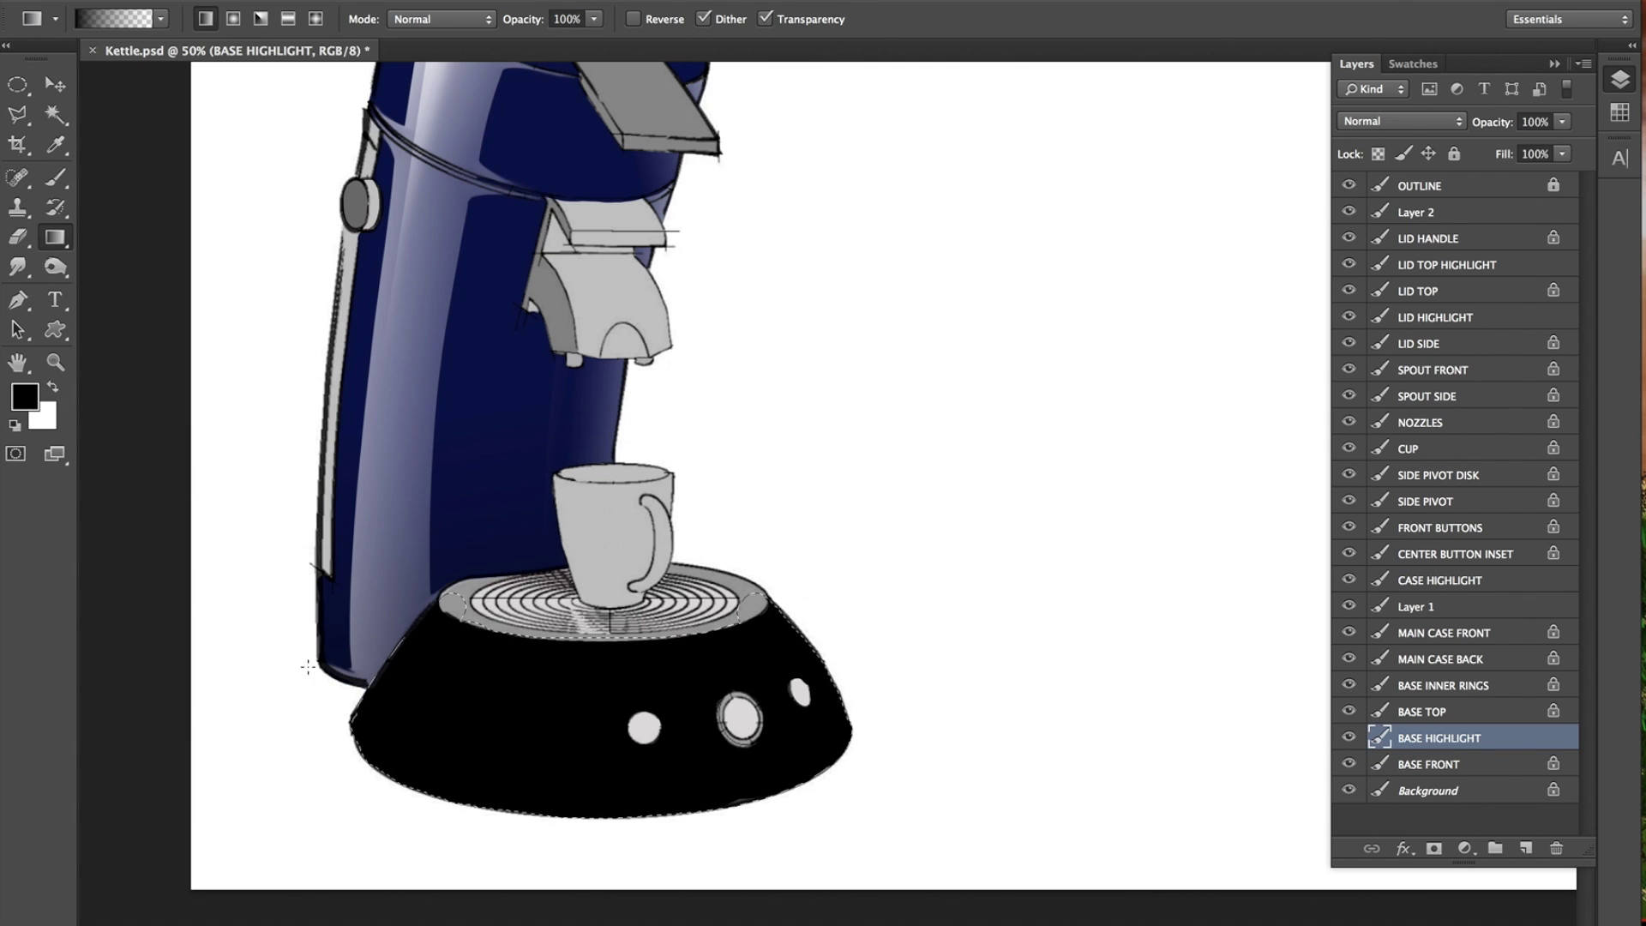
pyautogui.click(54, 387)
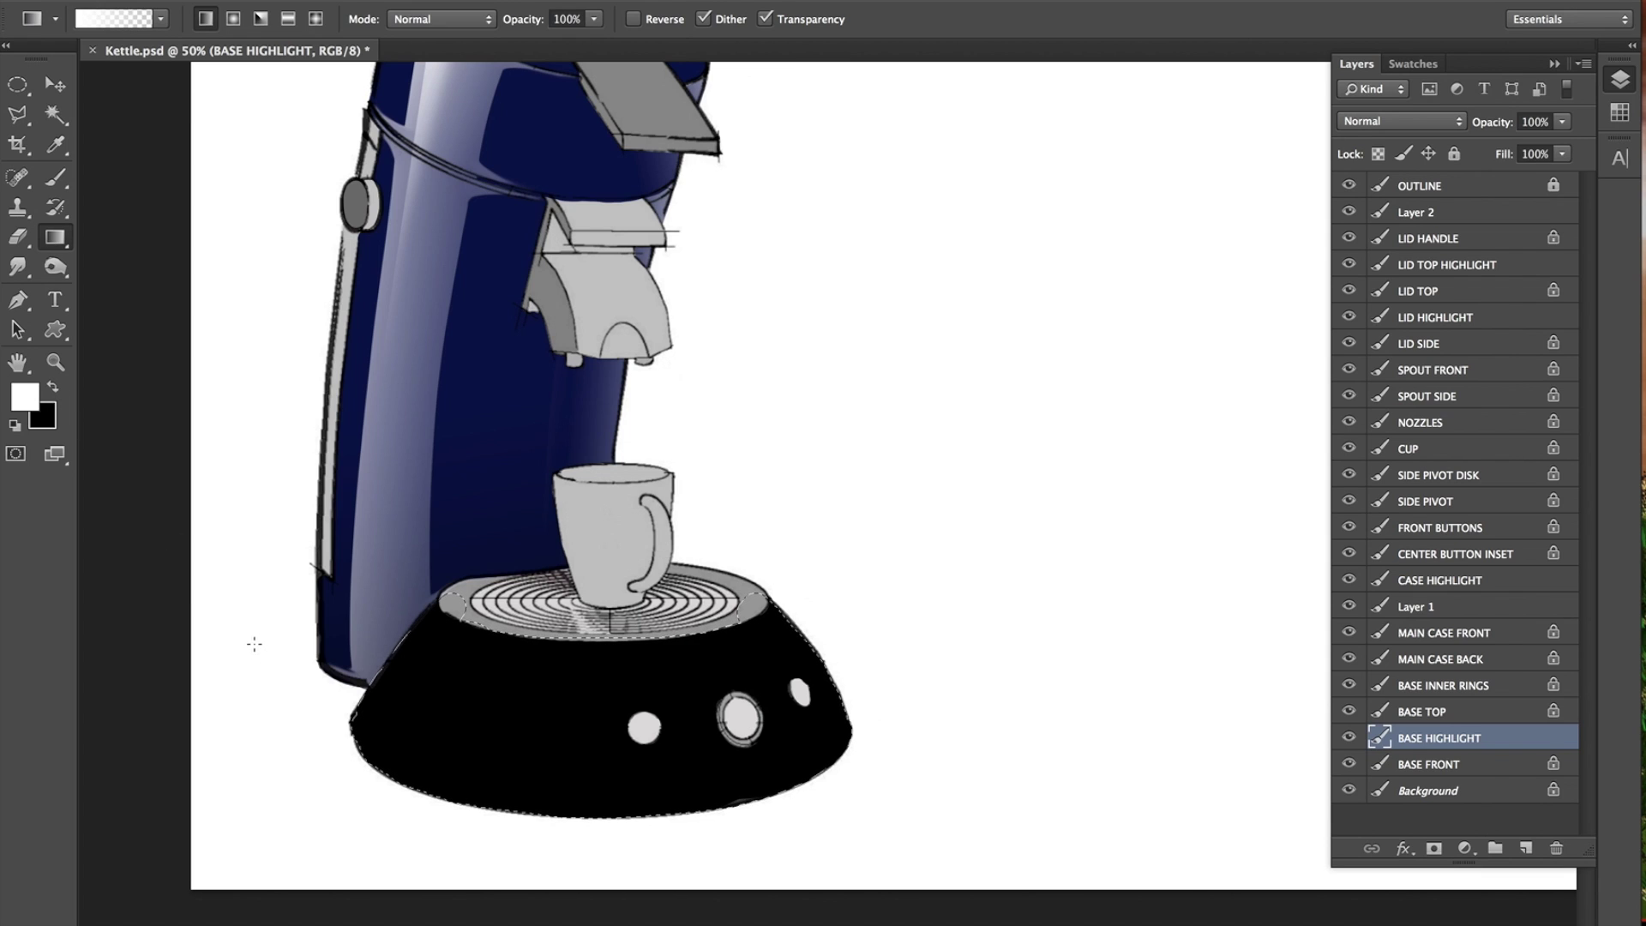
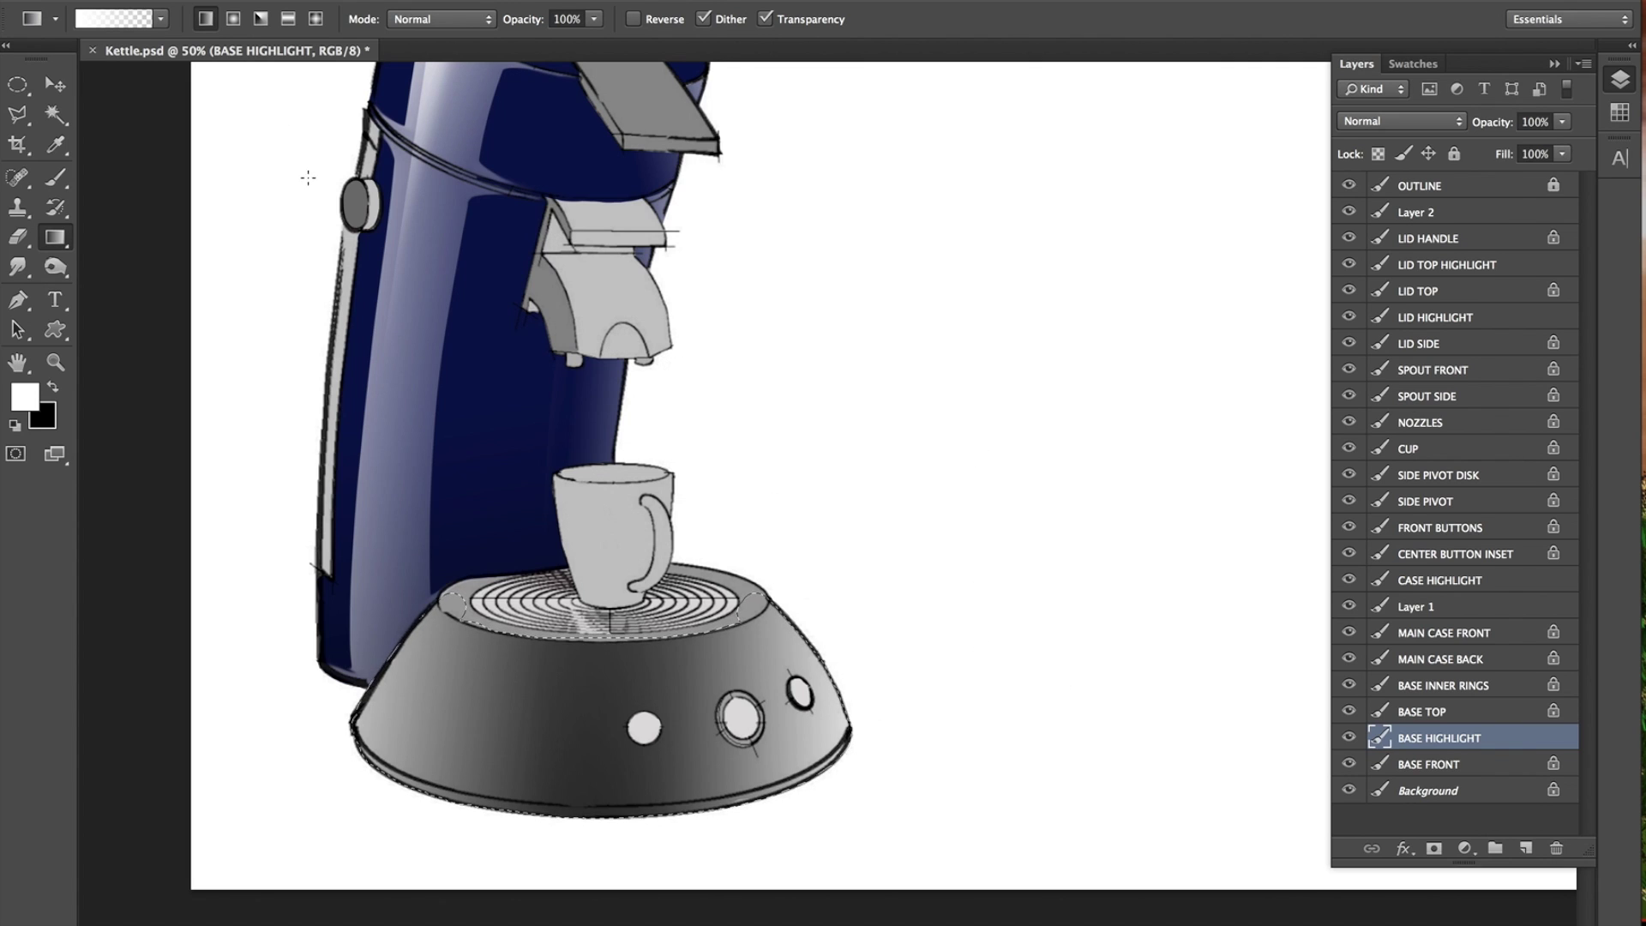
pyautogui.hotkey('ctrl', 'd')
pyautogui.moveTo(747, 489); pyautogui.dragTo(838, 498)
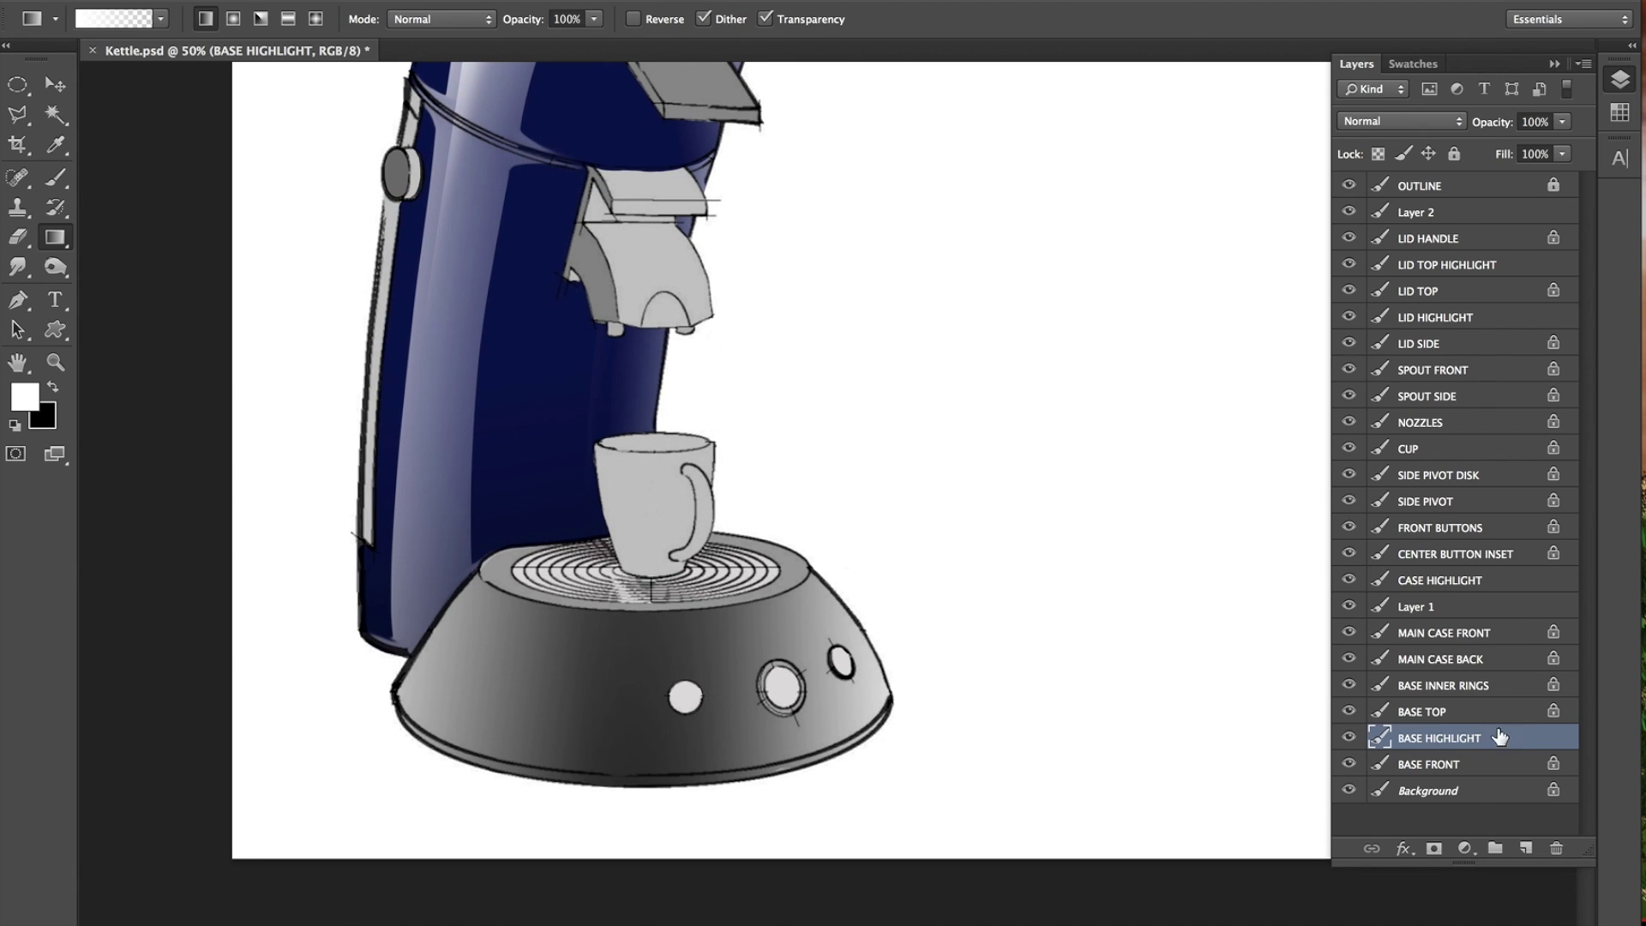
# Switch to the Eraser at 400 px and raise its hardness for crisp edges.
pyautogui.click(17, 240)
pyautogui.click(112, 19)
pyautogui.moveTo(108, 143); pyautogui.dragTo(271, 155)
pyautogui.click(954, 53)
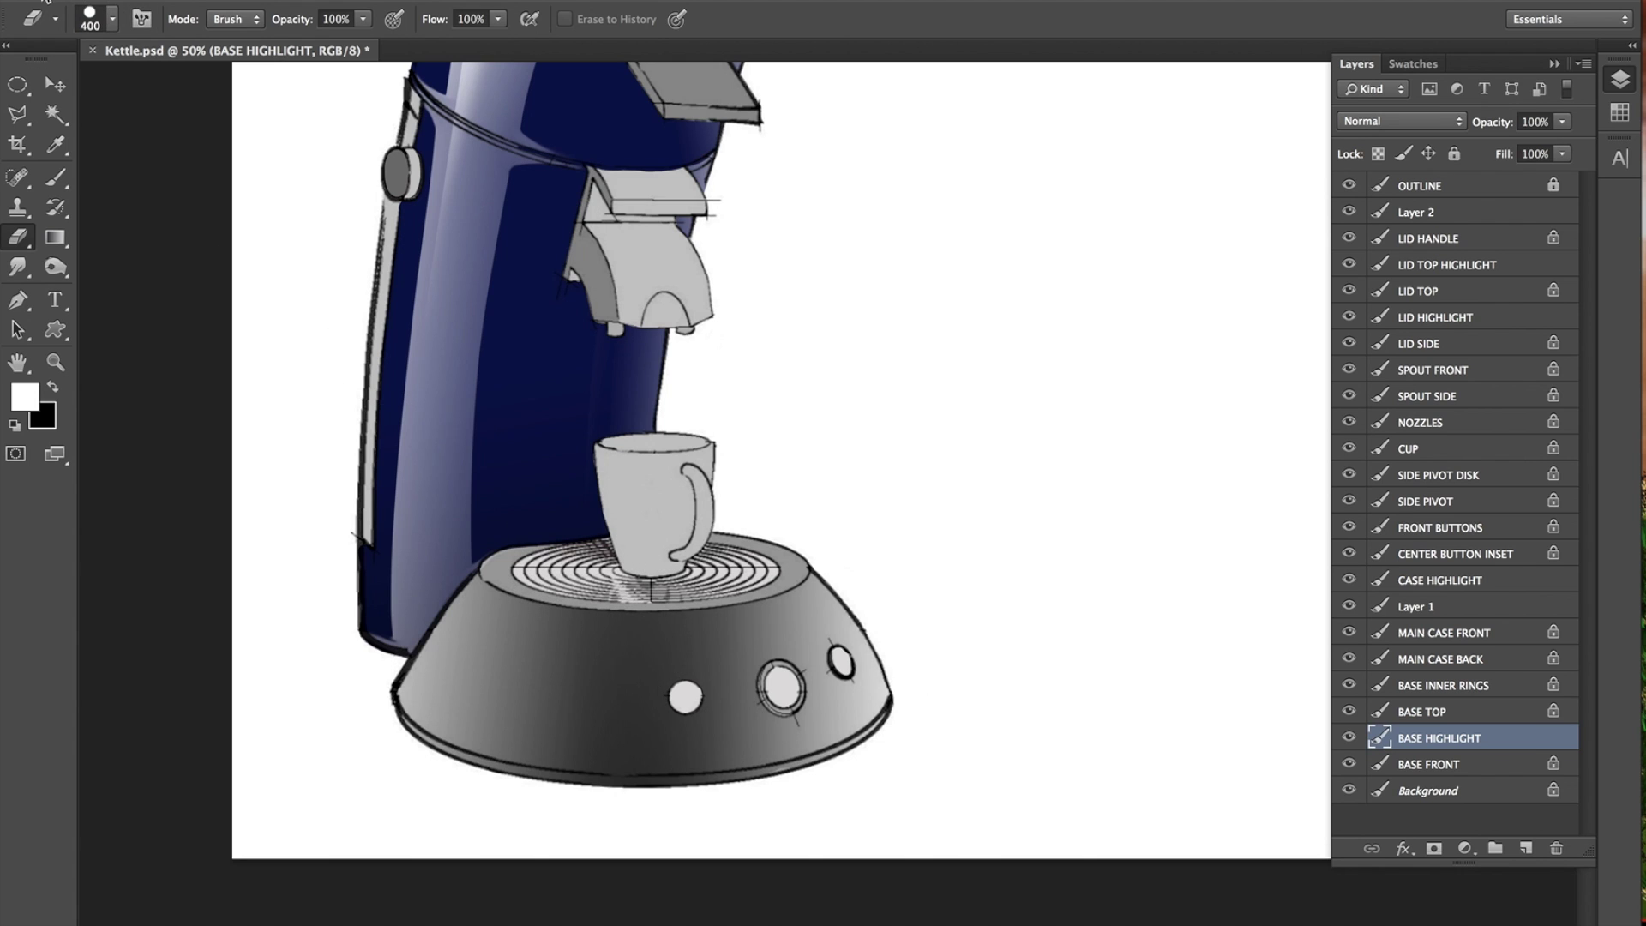
# Open Kettle Test.psd from the Inspo for Finishes folder, examine the reflections on its base, and close it.
pyautogui.click(44, 2)
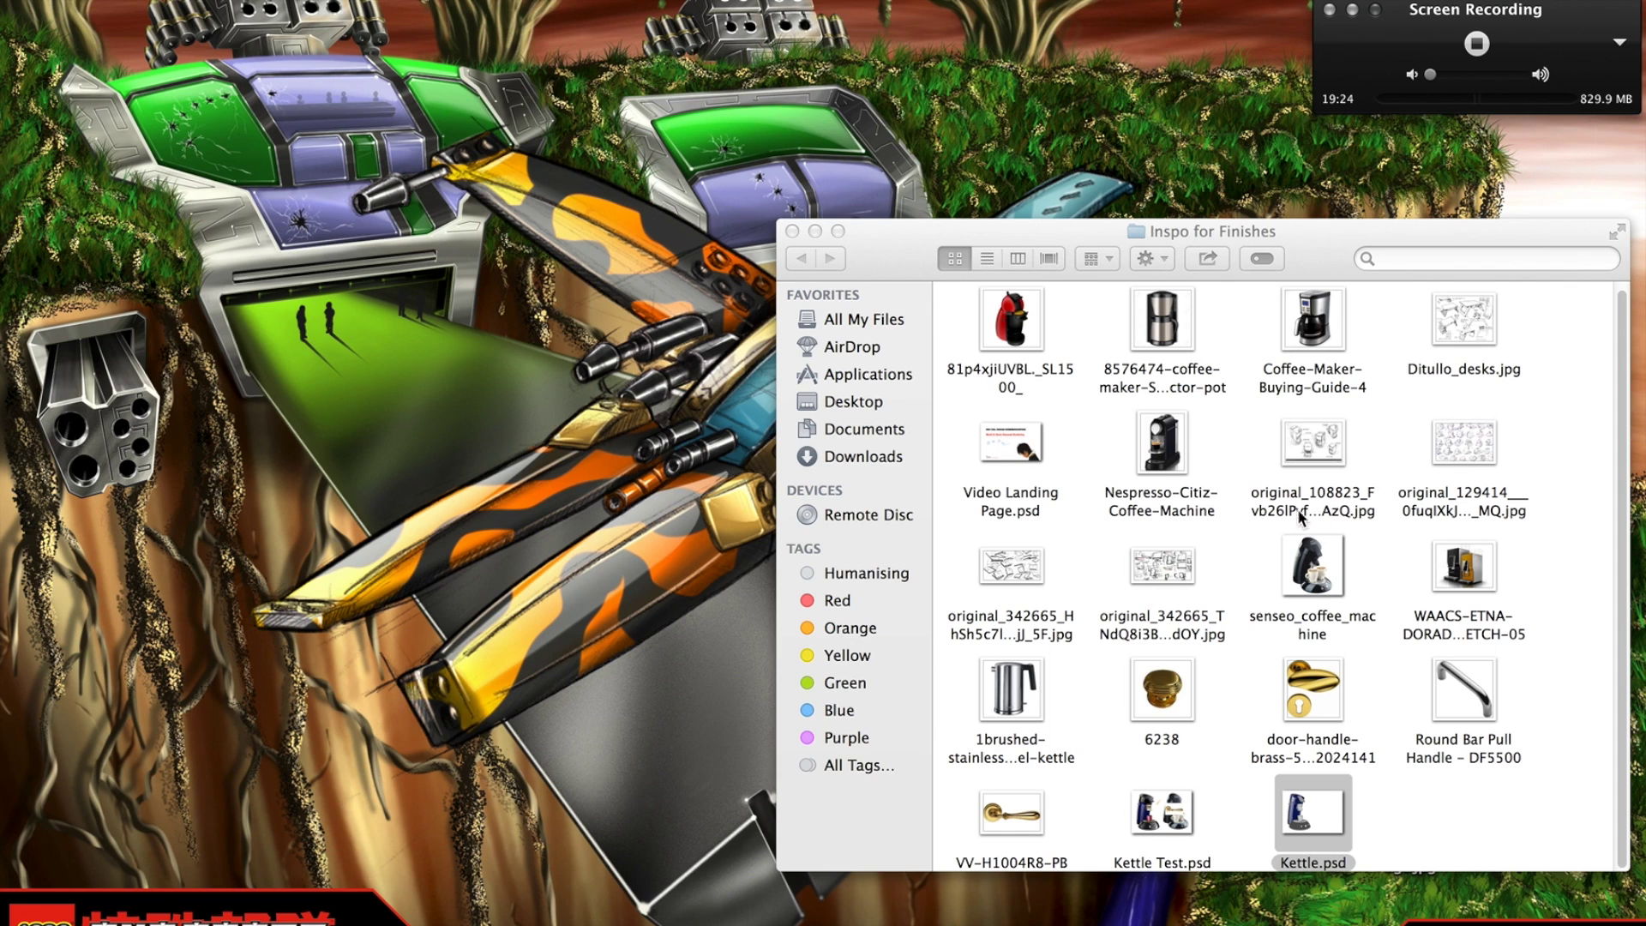
pyautogui.doubleClick(1162, 824)
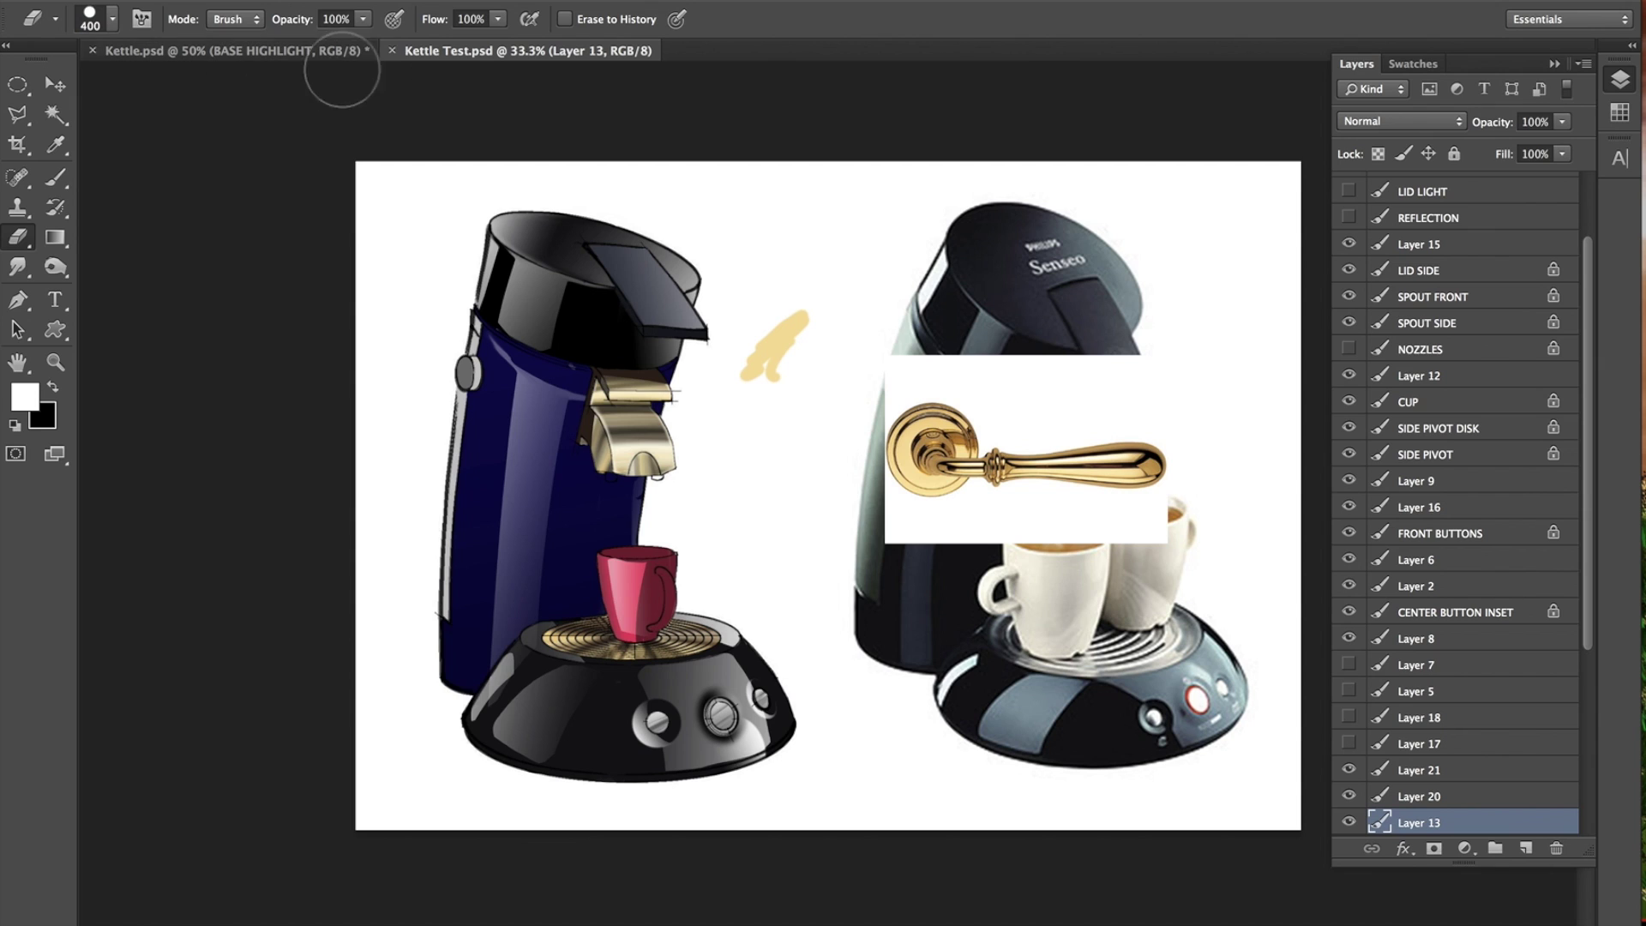
pyautogui.click(393, 50)
# Erase curved bands through the middle and along both side edges of the base highlight with a 200 px eraser.
pyautogui.press('[')
pyautogui.press('[')
pyautogui.press('[')
pyautogui.press('[')
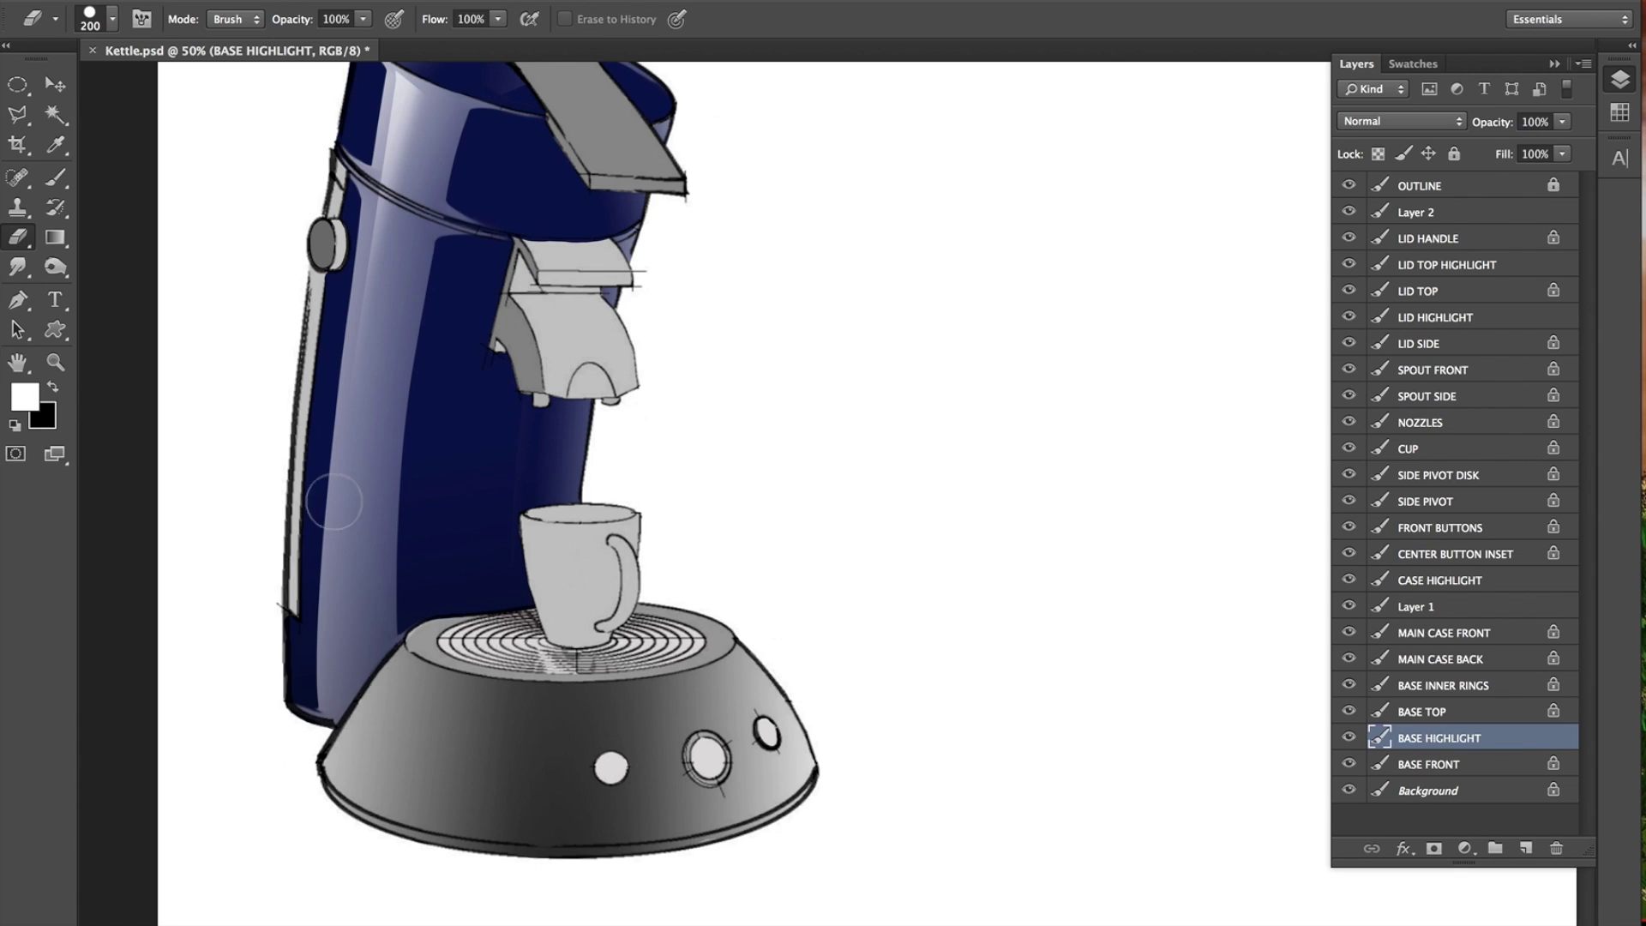
pyautogui.moveTo(551, 641); pyautogui.dragTo(600, 896)
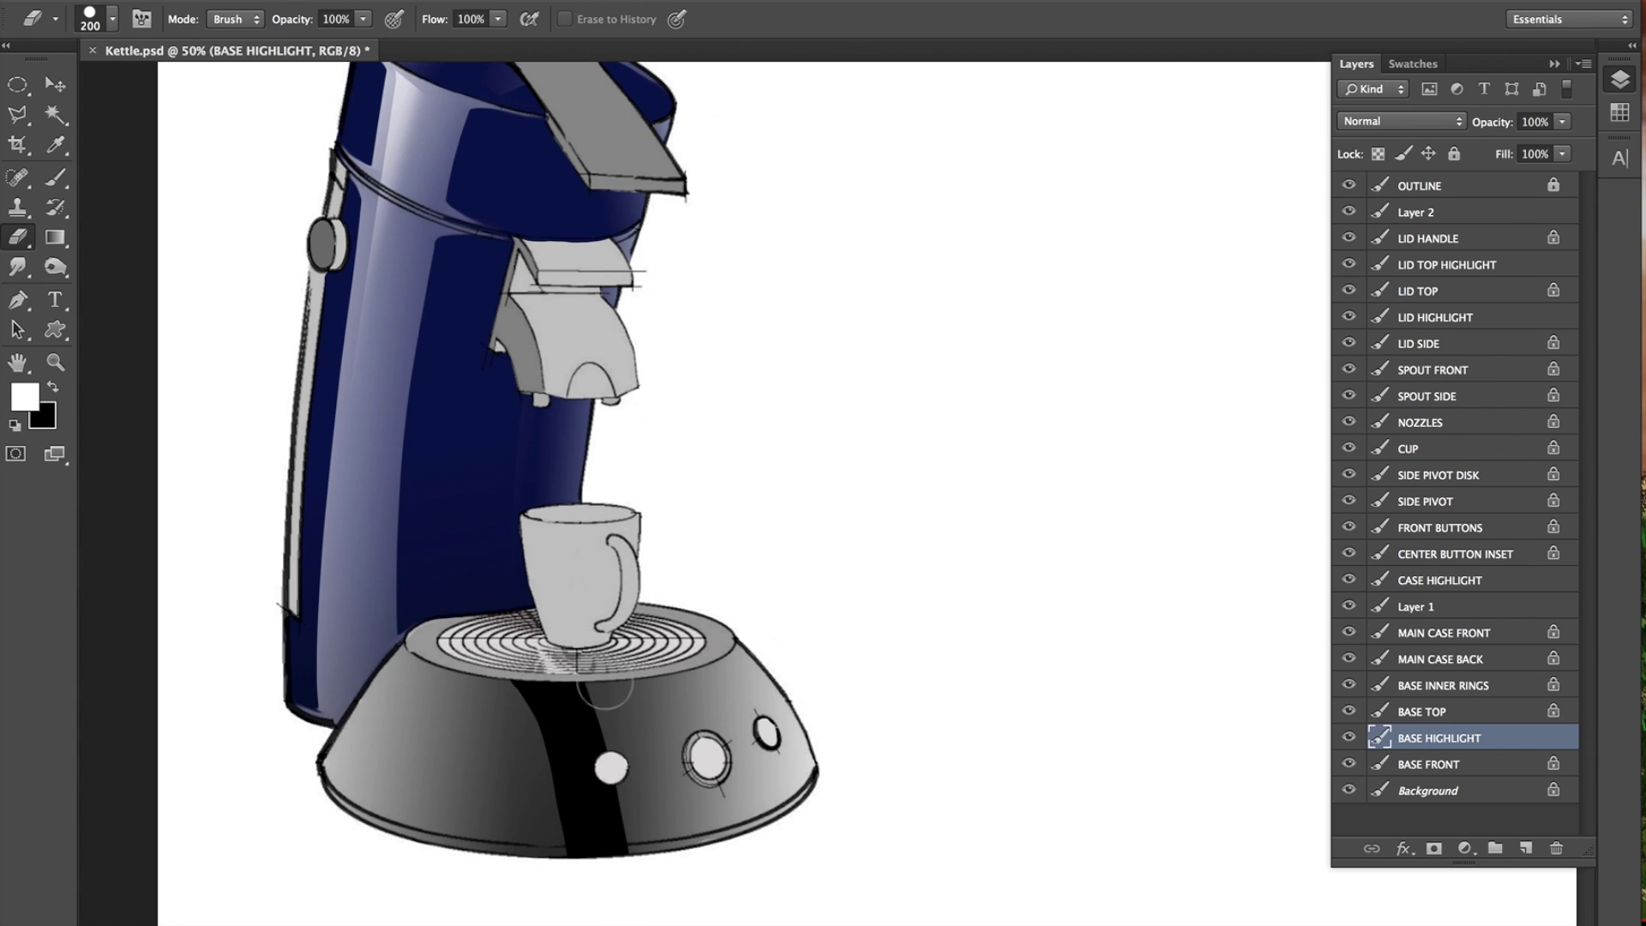
pyautogui.hotkey('ctrl', 'z')
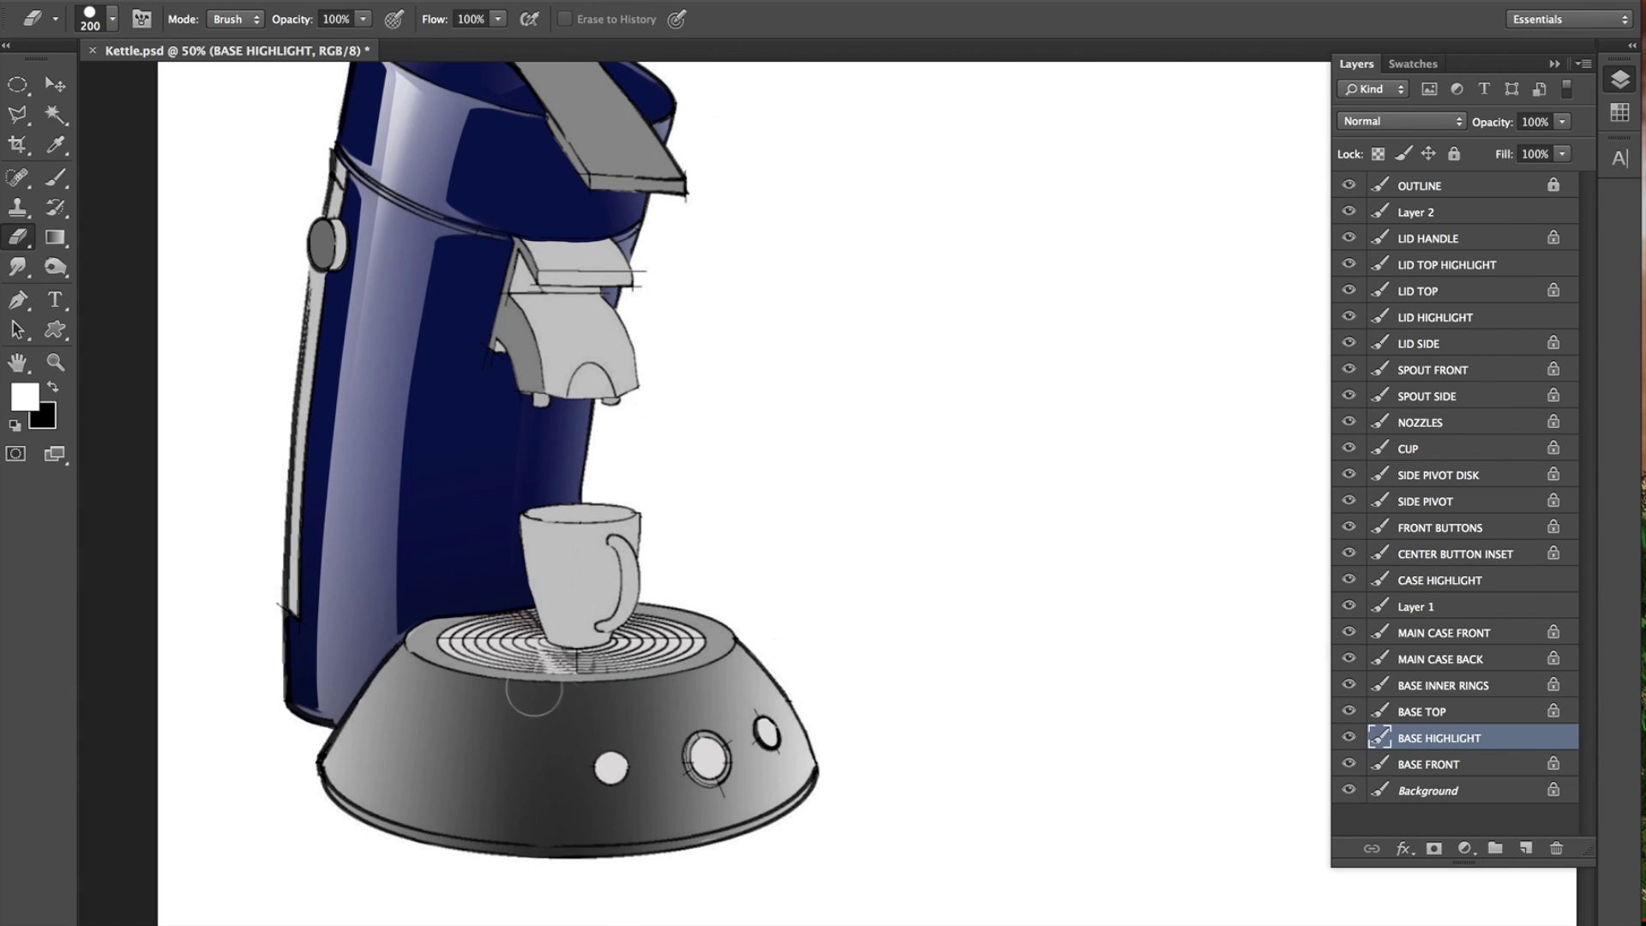
pyautogui.moveTo(539, 690); pyautogui.dragTo(614, 886)
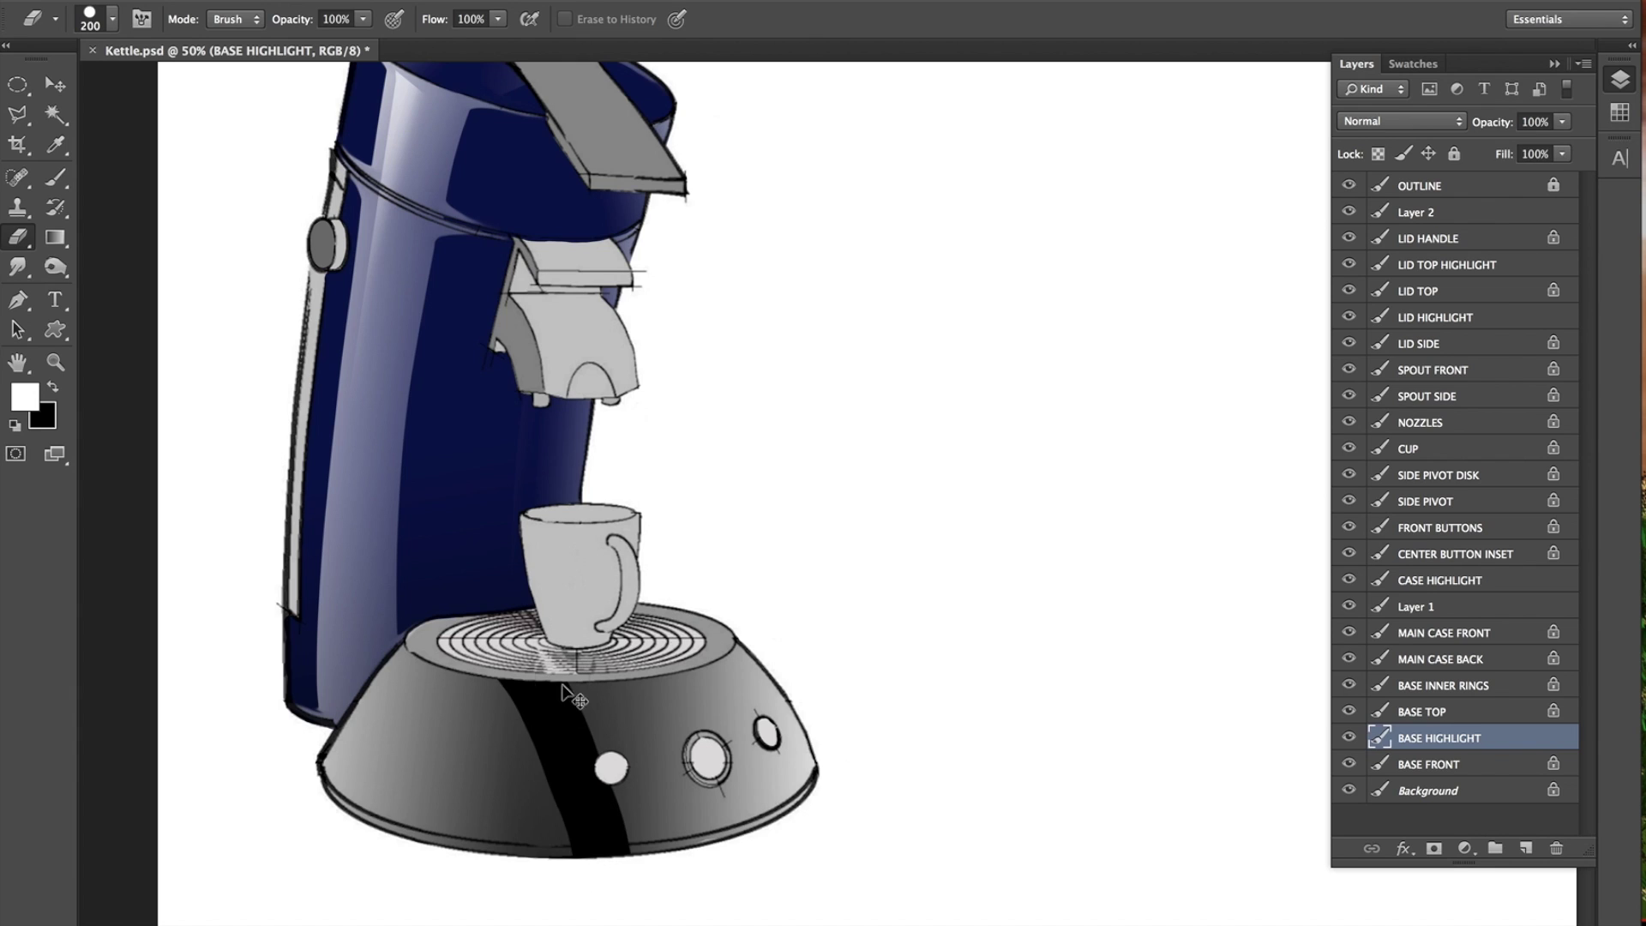
pyautogui.hotkey('ctrl', 'z')
pyautogui.moveTo(559, 684); pyautogui.dragTo(606, 873)
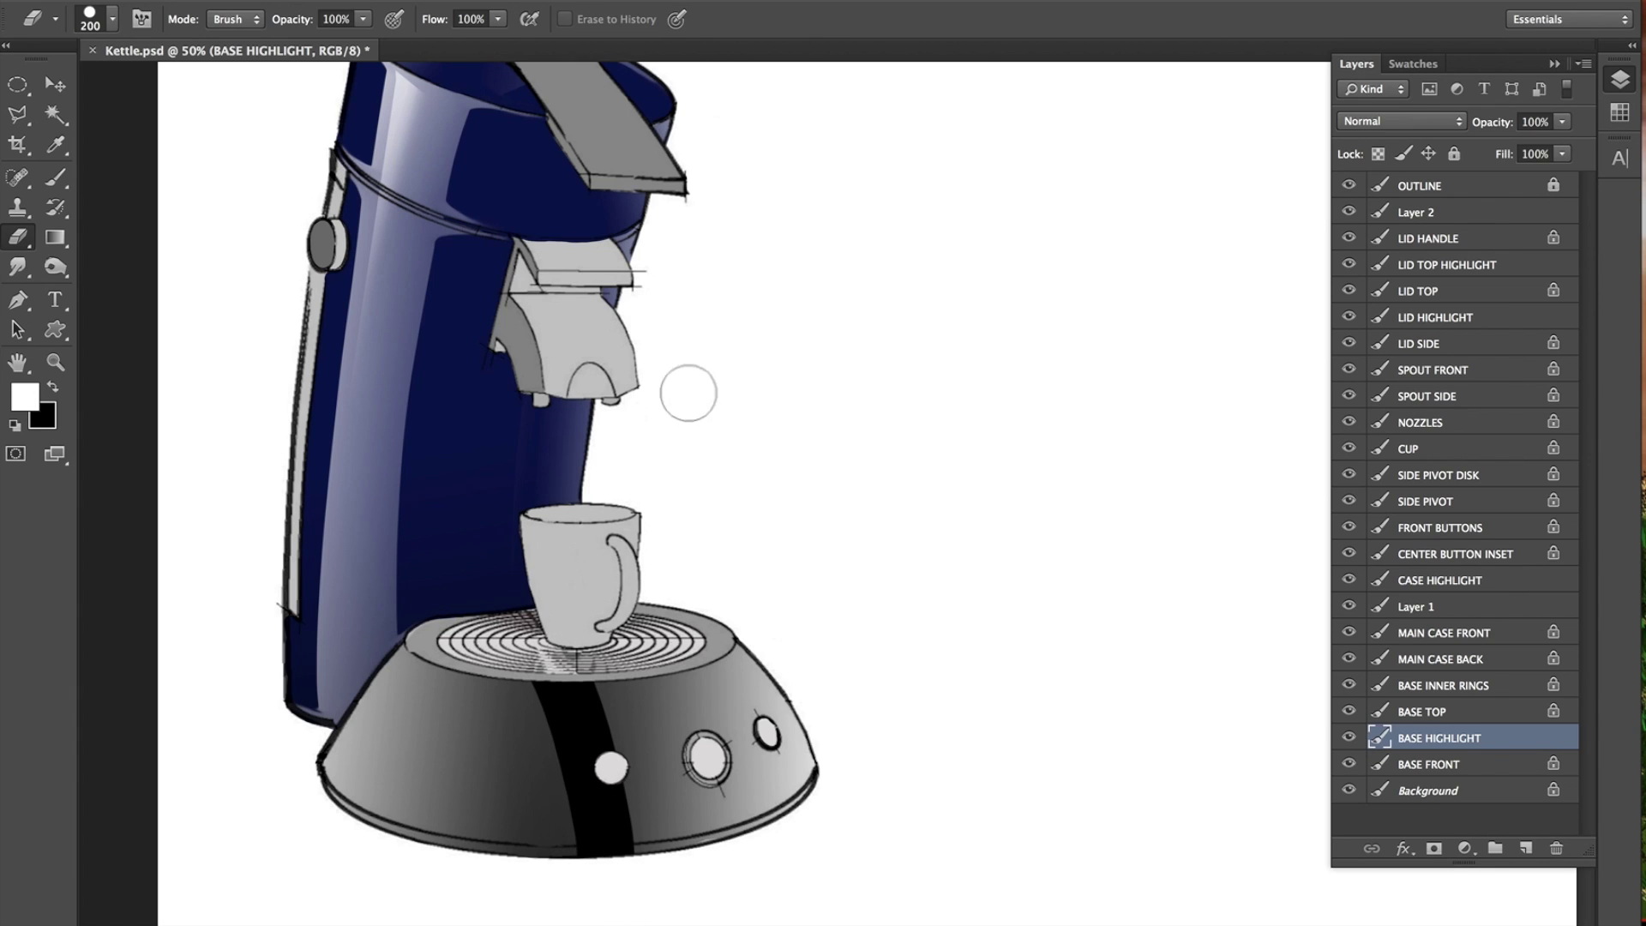
pyautogui.moveTo(729, 647); pyautogui.dragTo(815, 767)
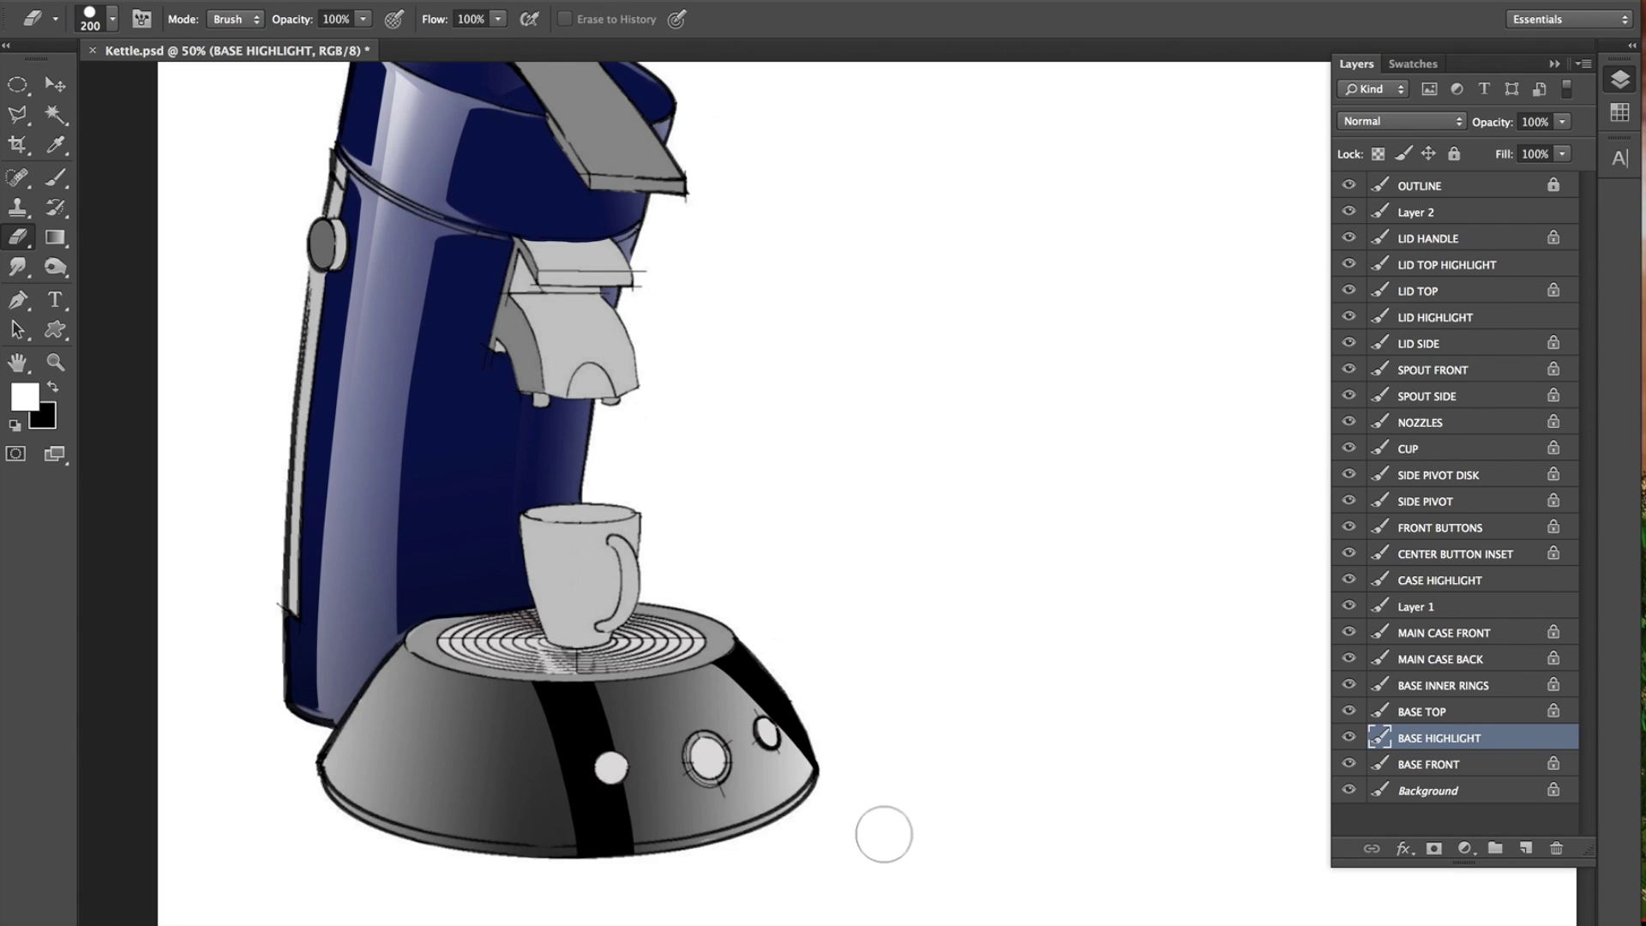
pyautogui.moveTo(454, 615)
pyautogui.mouseDown()
pyautogui.moveTo(367, 699)
pyautogui.moveTo(257, 864)
pyautogui.mouseUp()
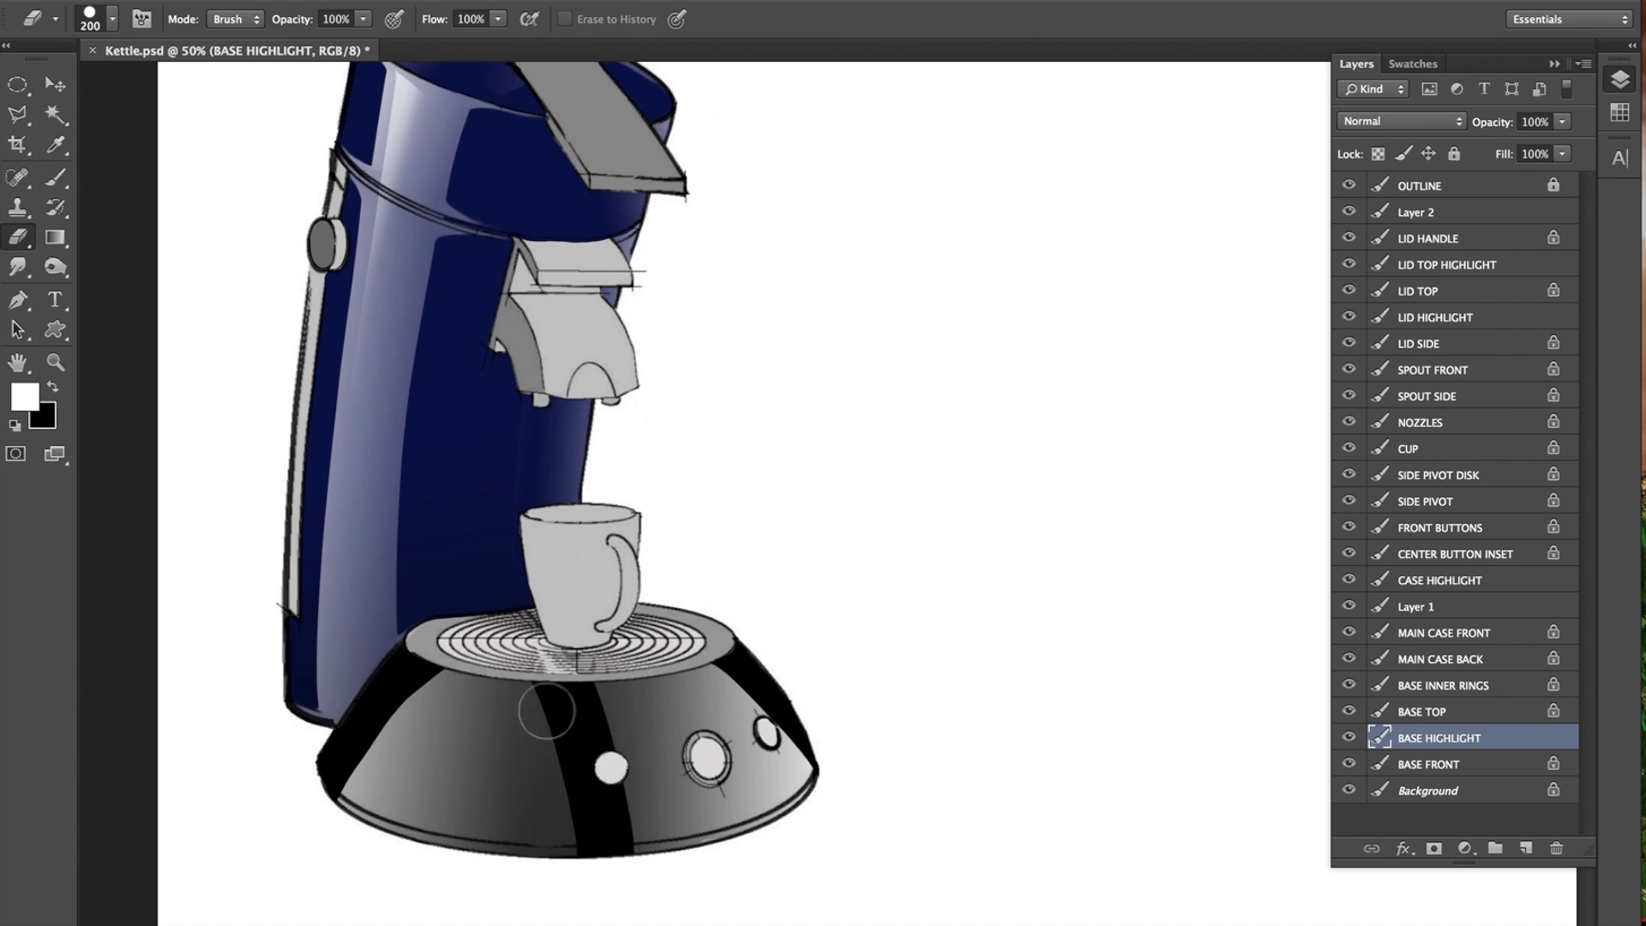
# Widen the base's central dark band toward the left with a curved edge and trim the left highlight using a 90 px eraser.
pyautogui.press('[')
pyautogui.press('[')
pyautogui.press('[')
pyautogui.press('[')
pyautogui.press('[')
pyautogui.moveTo(545, 672)
pyautogui.mouseDown()
pyautogui.moveTo(521, 721)
pyautogui.moveTo(500, 911)
pyautogui.mouseUp()
pyautogui.hotkey('ctrl', 'z')
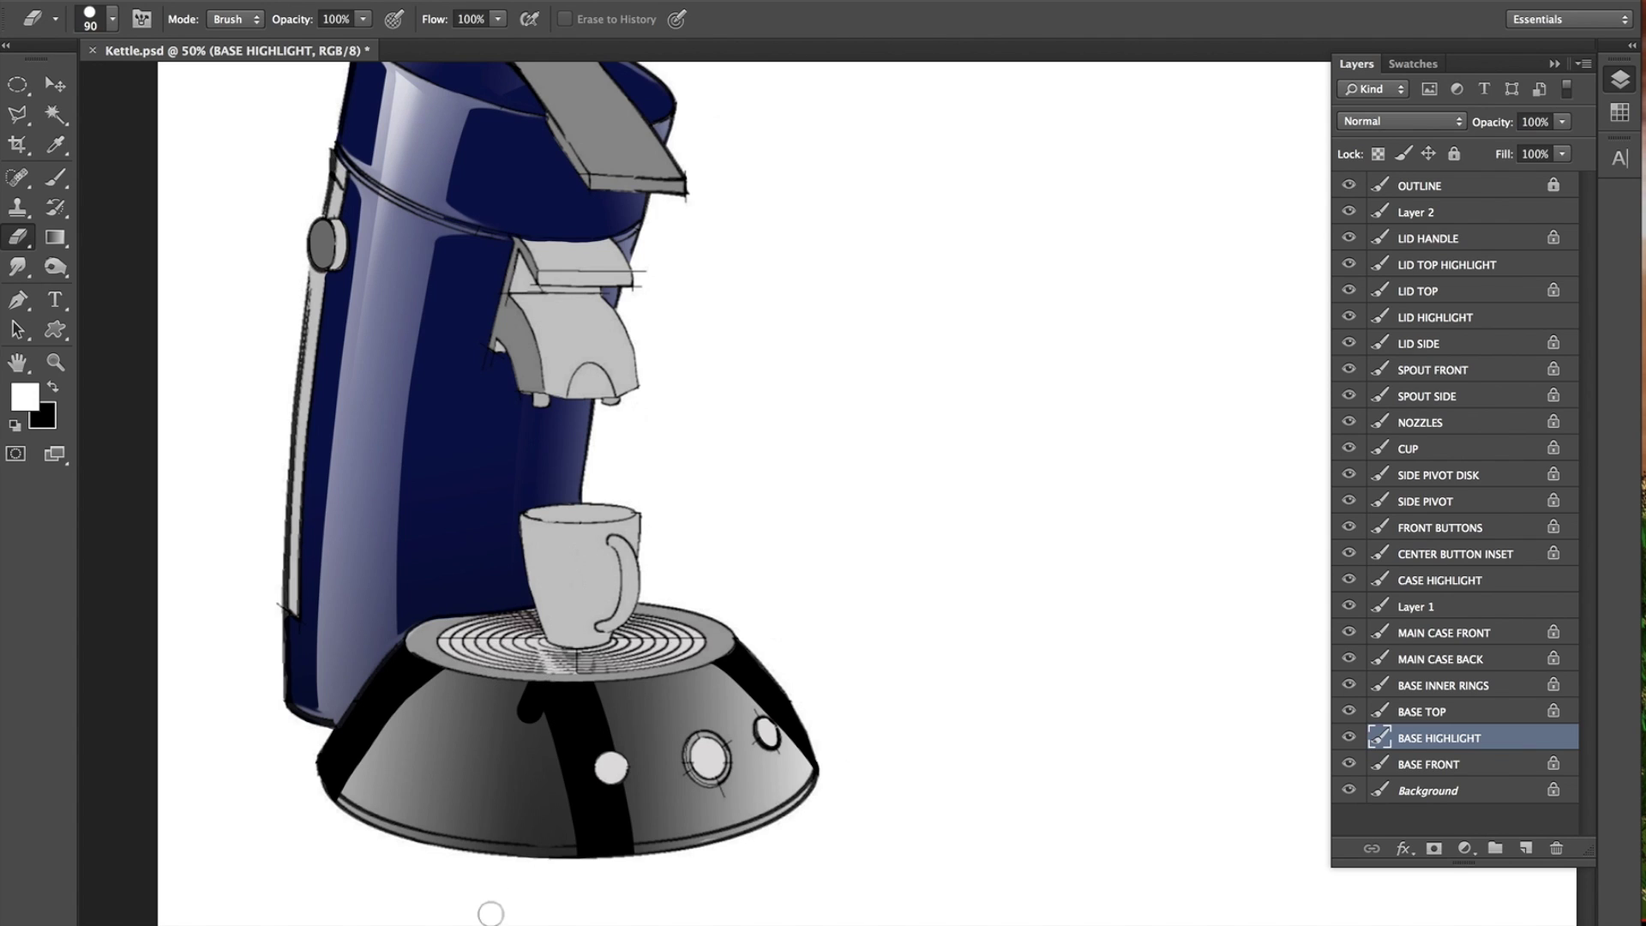
pyautogui.hotkey('ctrl', 'z')
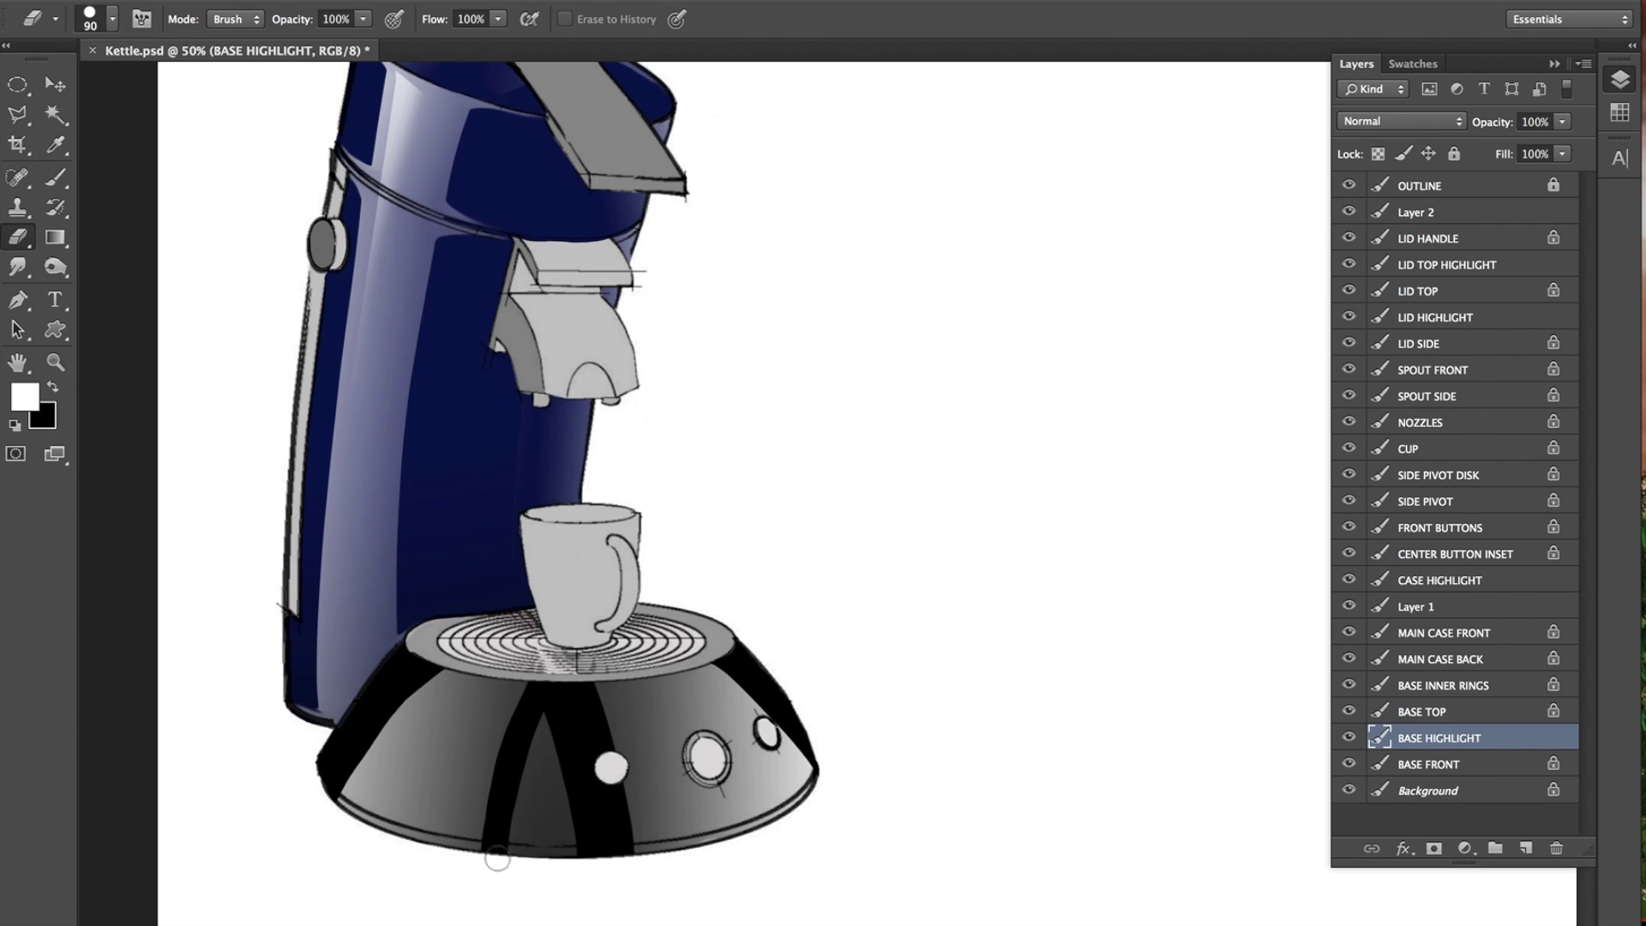
pyautogui.moveTo(545, 726)
pyautogui.mouseDown()
pyautogui.moveTo(554, 886)
pyautogui.moveTo(564, 838)
pyautogui.moveTo(587, 844)
pyautogui.moveTo(532, 811)
pyautogui.moveTo(534, 755)
pyautogui.moveTo(509, 824)
pyautogui.mouseUp()
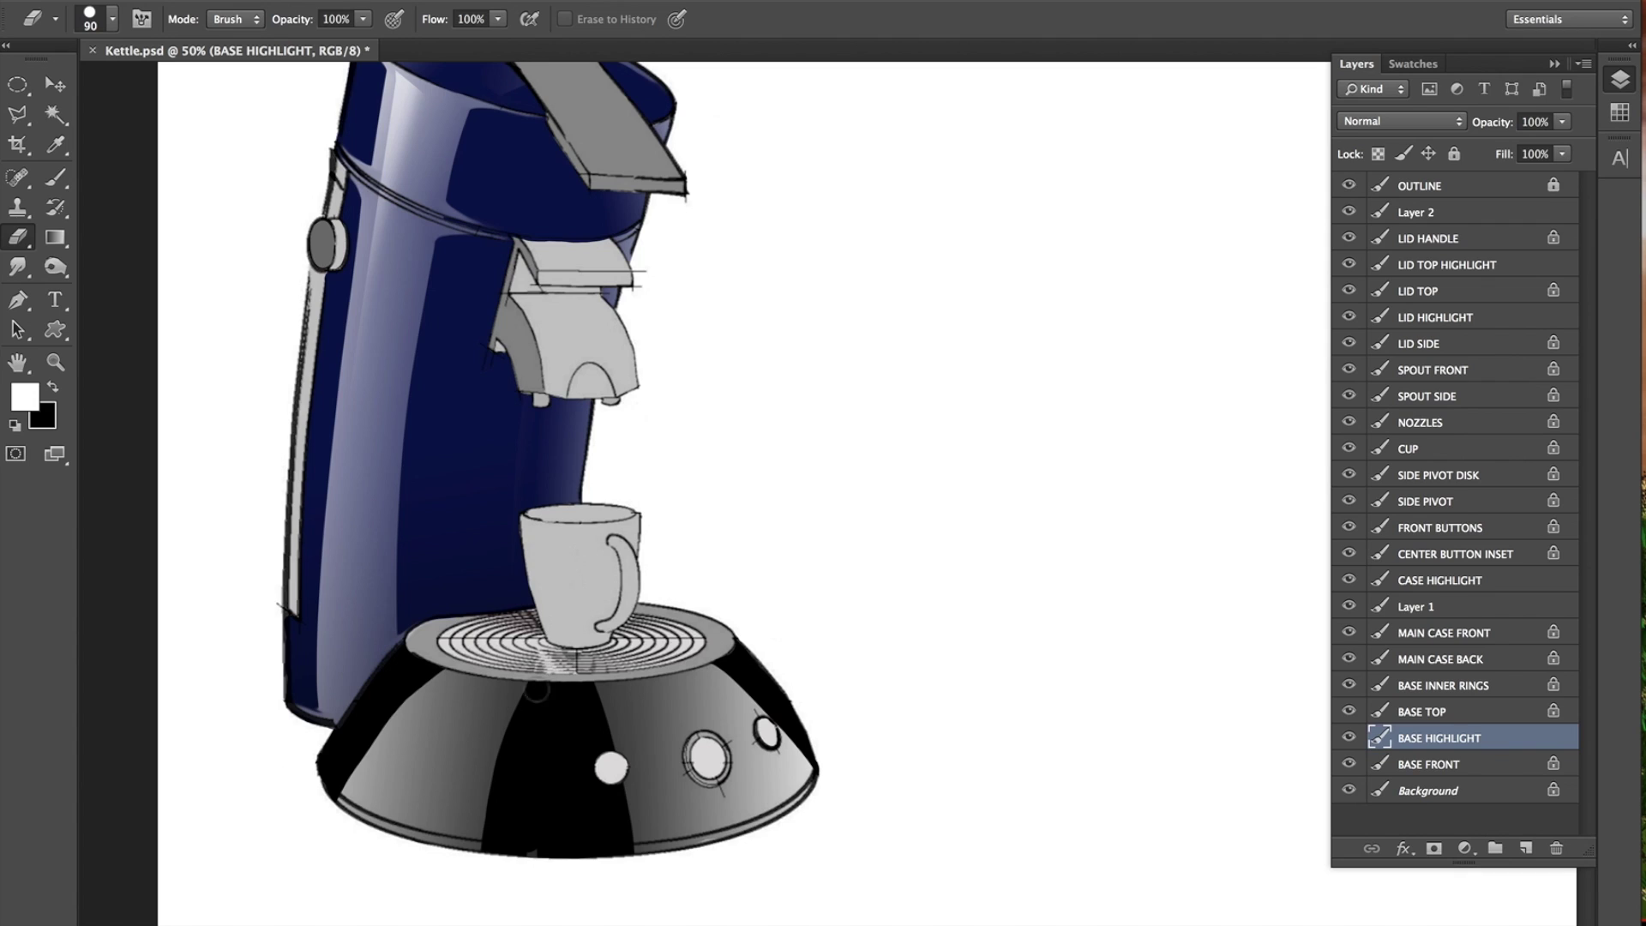
pyautogui.moveTo(485, 871); pyautogui.dragTo(457, 674)
pyautogui.moveTo(346, 790); pyautogui.dragTo(453, 672)
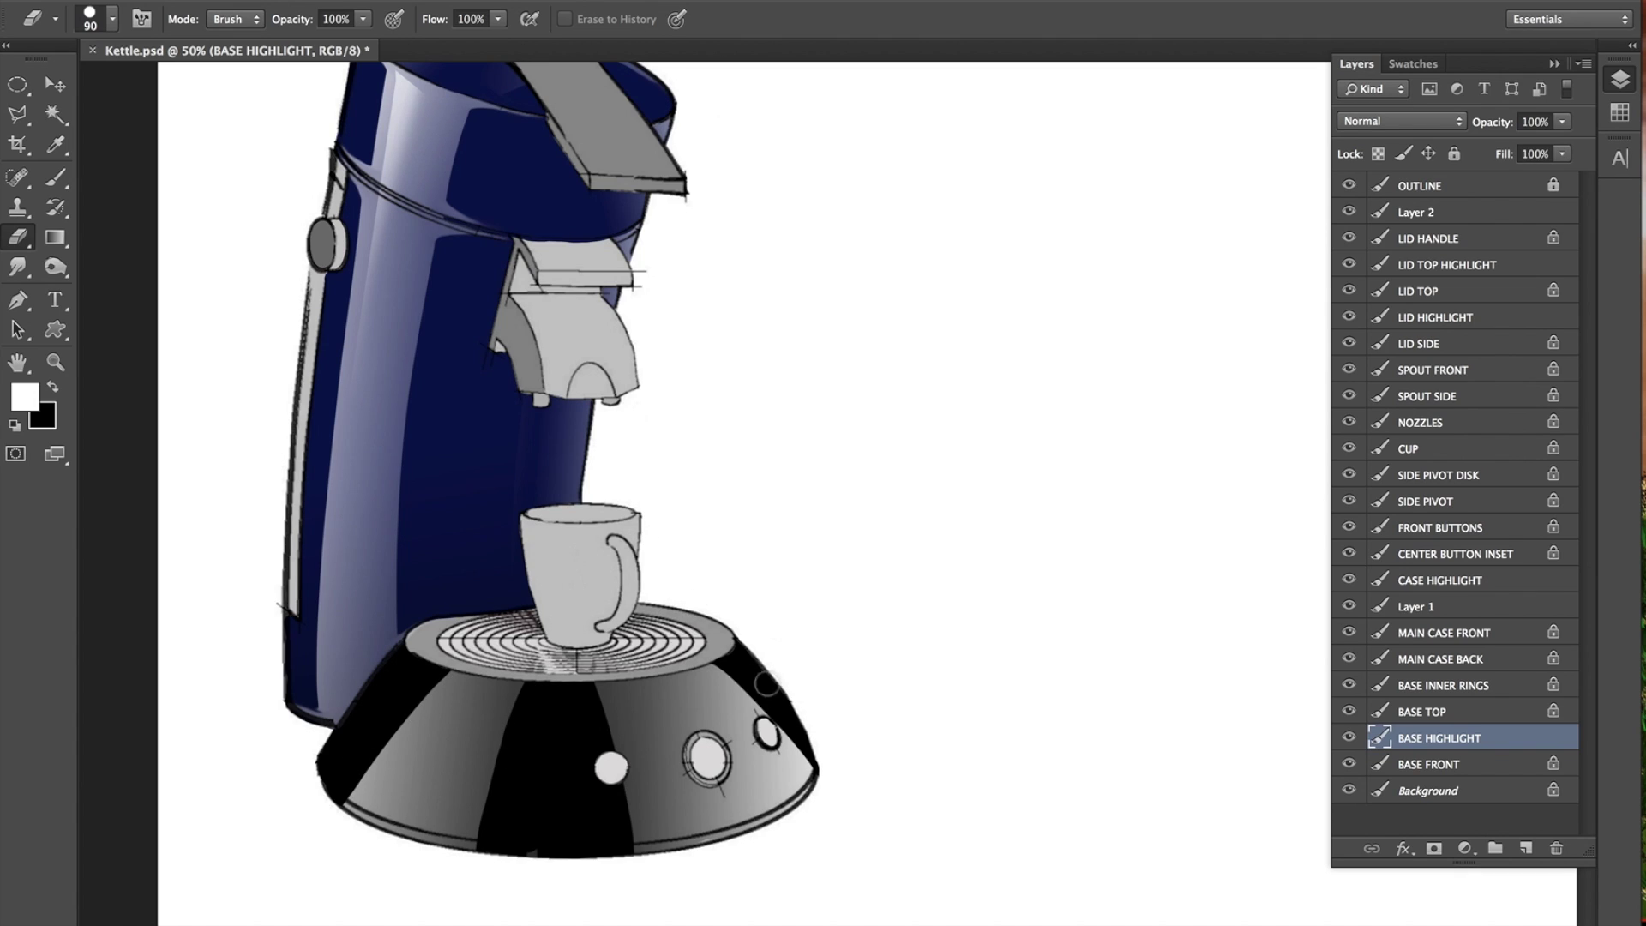
# Erase the base highlight along the right side's lower rim with the 90 px eraser, following the rim's curve.
pyautogui.moveTo(798, 711); pyautogui.dragTo(803, 852)
pyautogui.scroll(5, 683, 589)
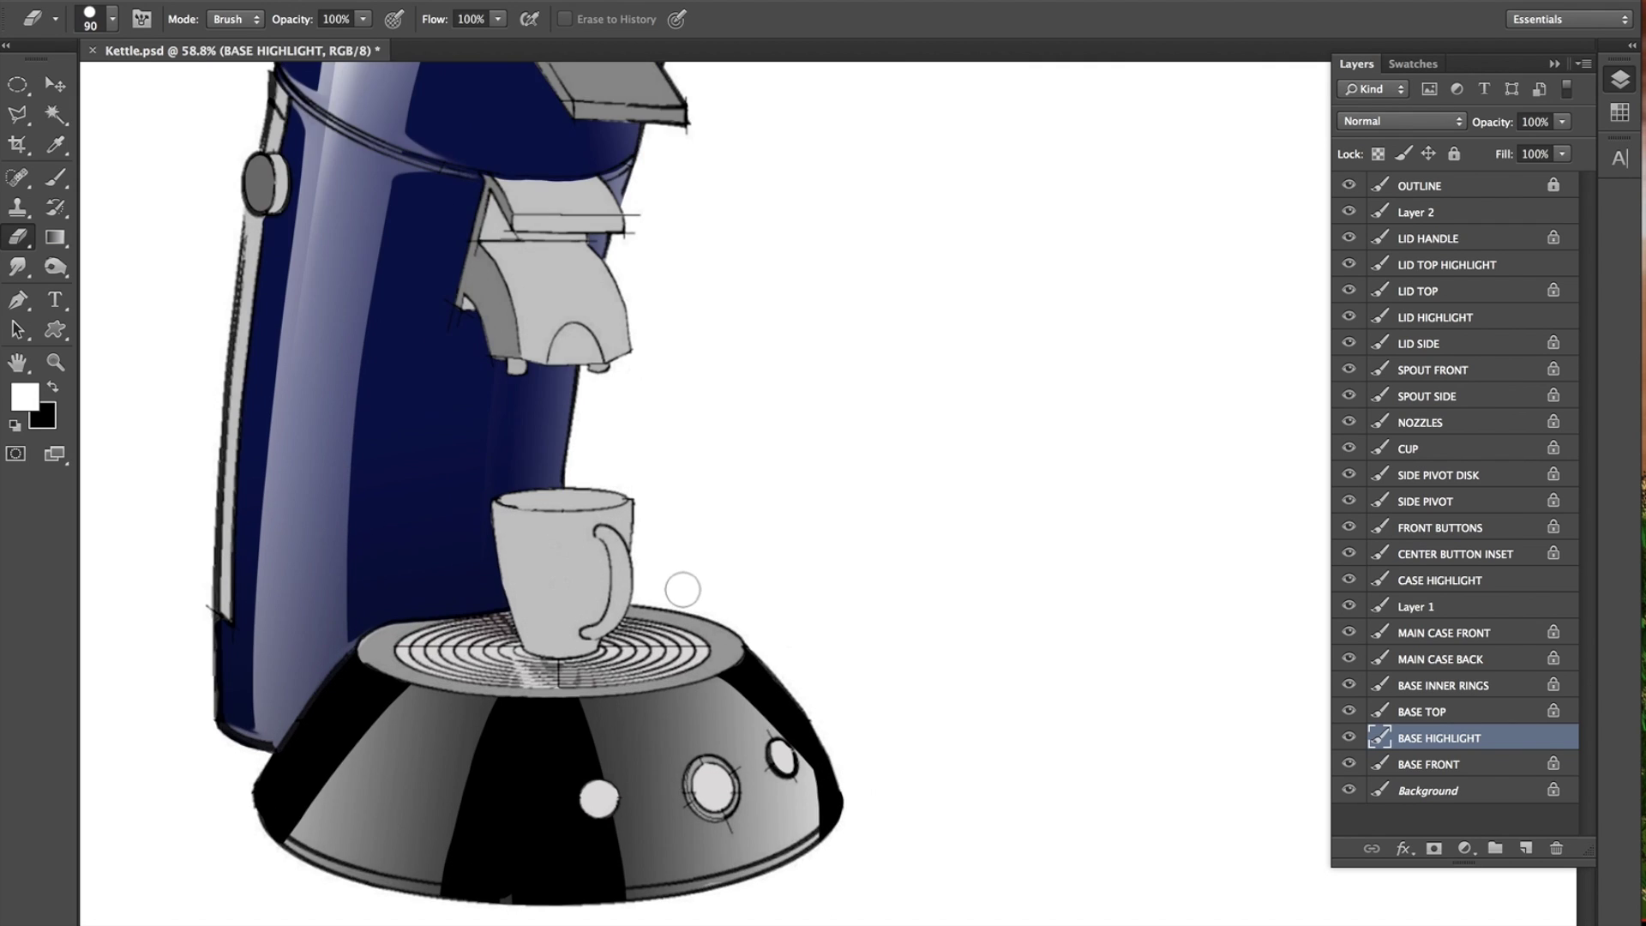
pyautogui.moveTo(730, 677); pyautogui.dragTo(914, 294)
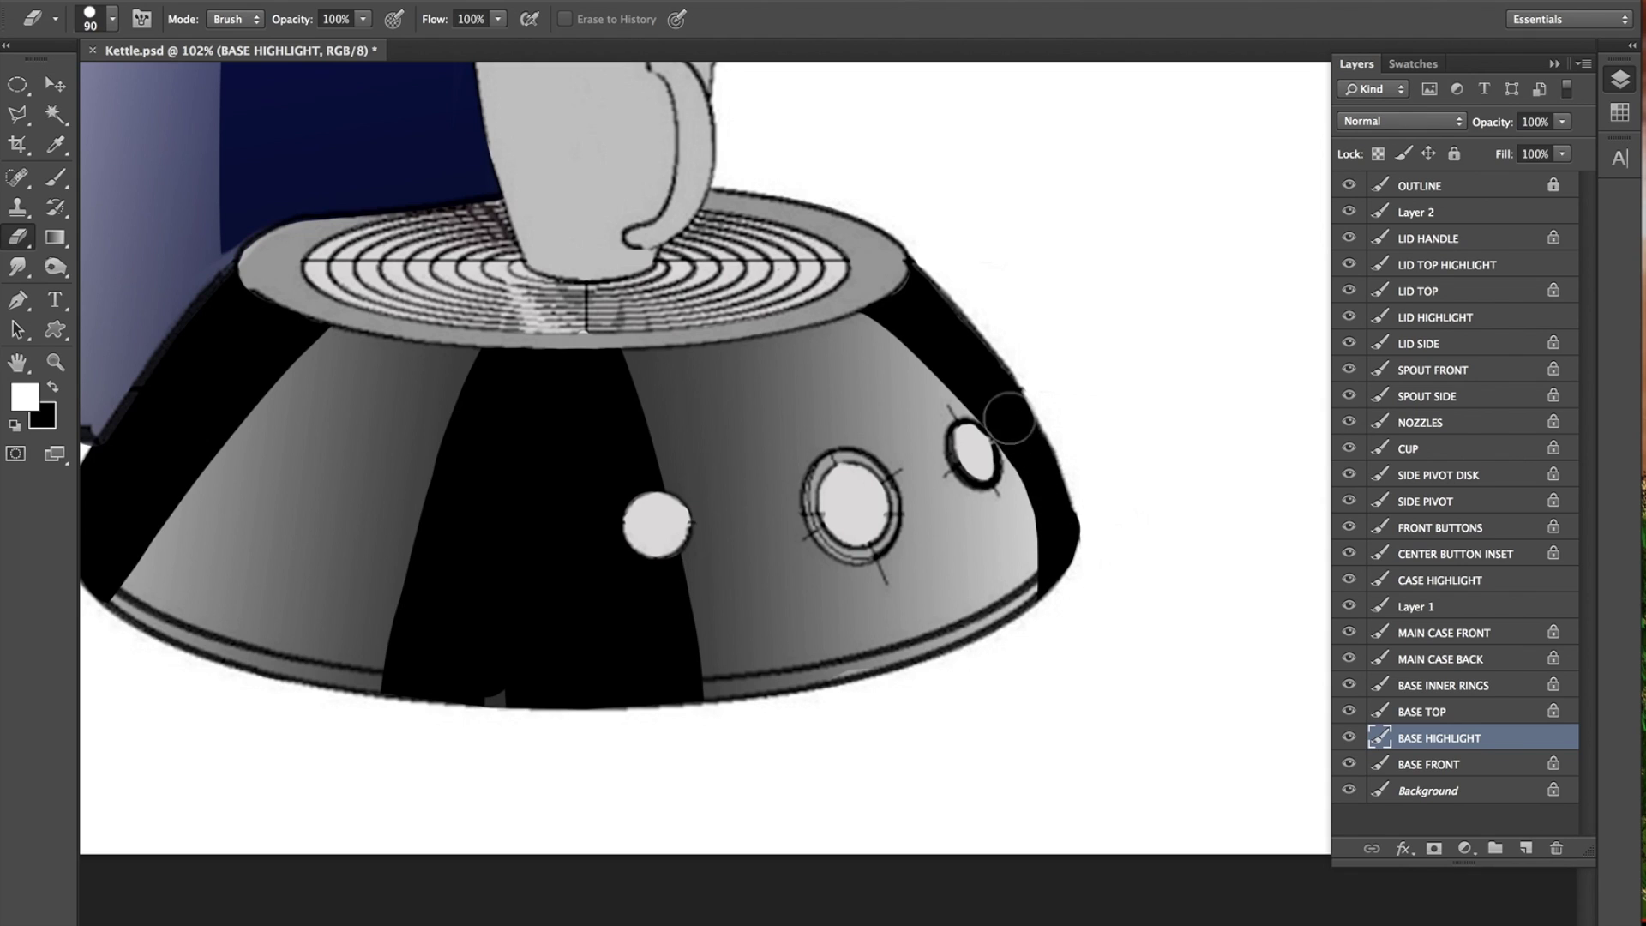
pyautogui.moveTo(1076, 580); pyautogui.dragTo(852, 727)
pyautogui.moveTo(612, 700)
pyautogui.mouseDown()
pyautogui.moveTo(842, 689)
pyautogui.moveTo(1016, 640)
pyautogui.moveTo(1097, 591)
pyautogui.mouseUp()
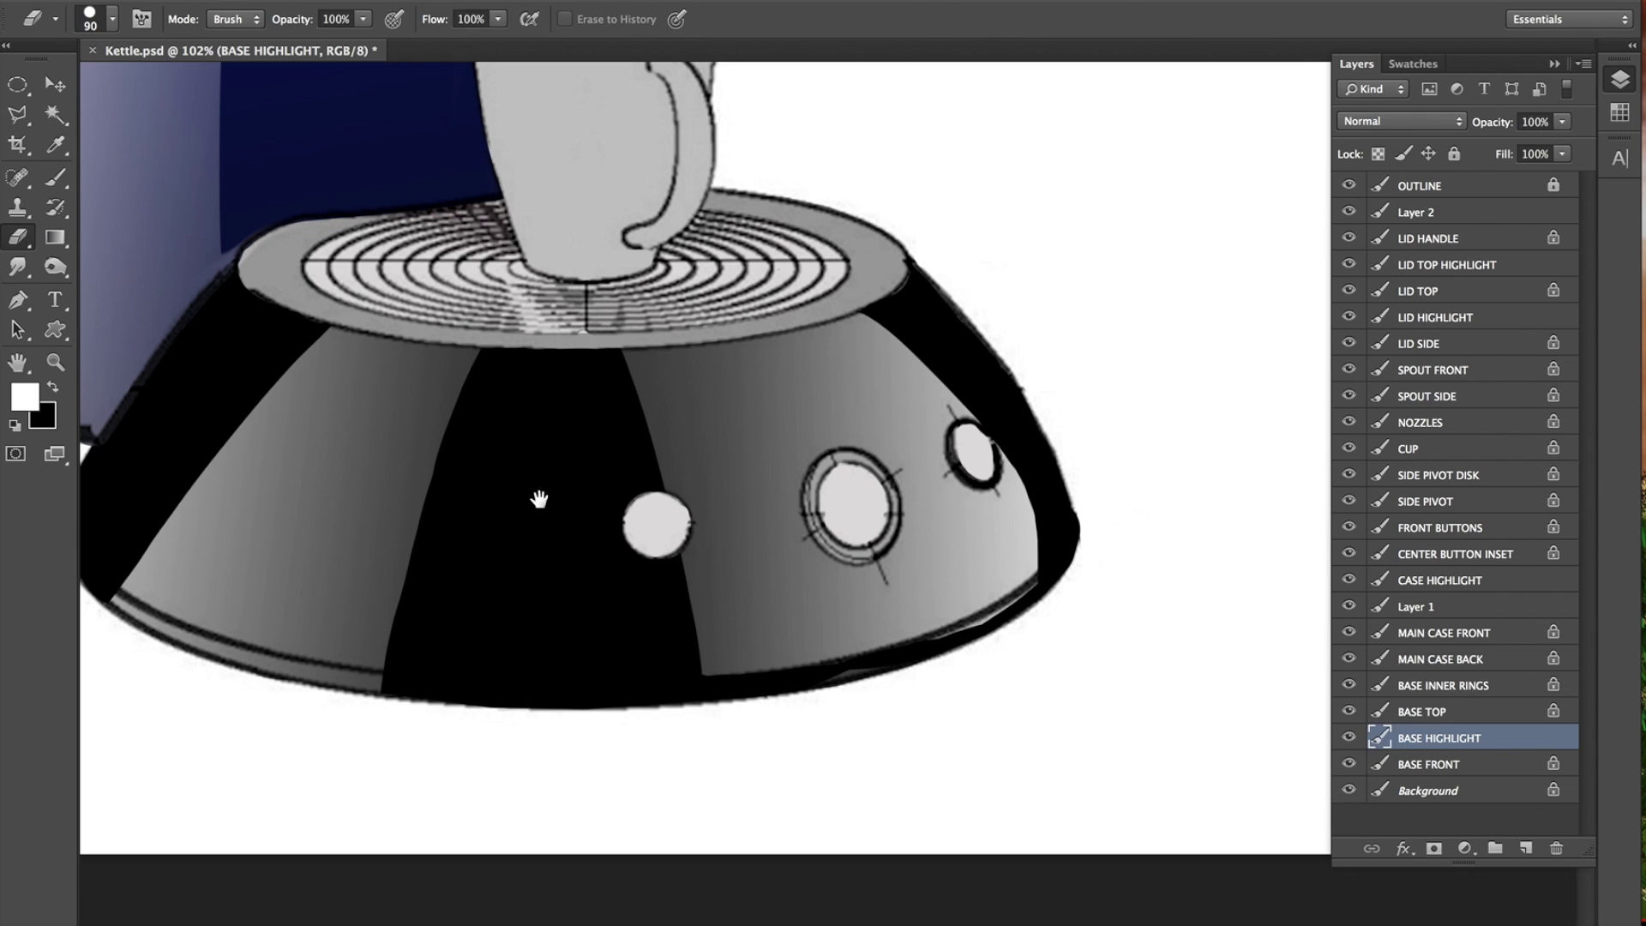
# Trim the left base highlight's lower edge into a smooth curve above the rim and round the highlights' upper inner corners.
pyautogui.hscroll(-5, 735, 481)
pyautogui.moveTo(224, 515)
pyautogui.mouseDown()
pyautogui.moveTo(244, 581)
pyautogui.moveTo(356, 669)
pyautogui.moveTo(589, 702)
pyautogui.moveTo(237, 485)
pyautogui.moveTo(269, 609)
pyautogui.moveTo(238, 550)
pyautogui.moveTo(256, 436)
pyautogui.moveTo(232, 567)
pyautogui.moveTo(318, 612)
pyautogui.moveTo(562, 680)
pyautogui.mouseUp()
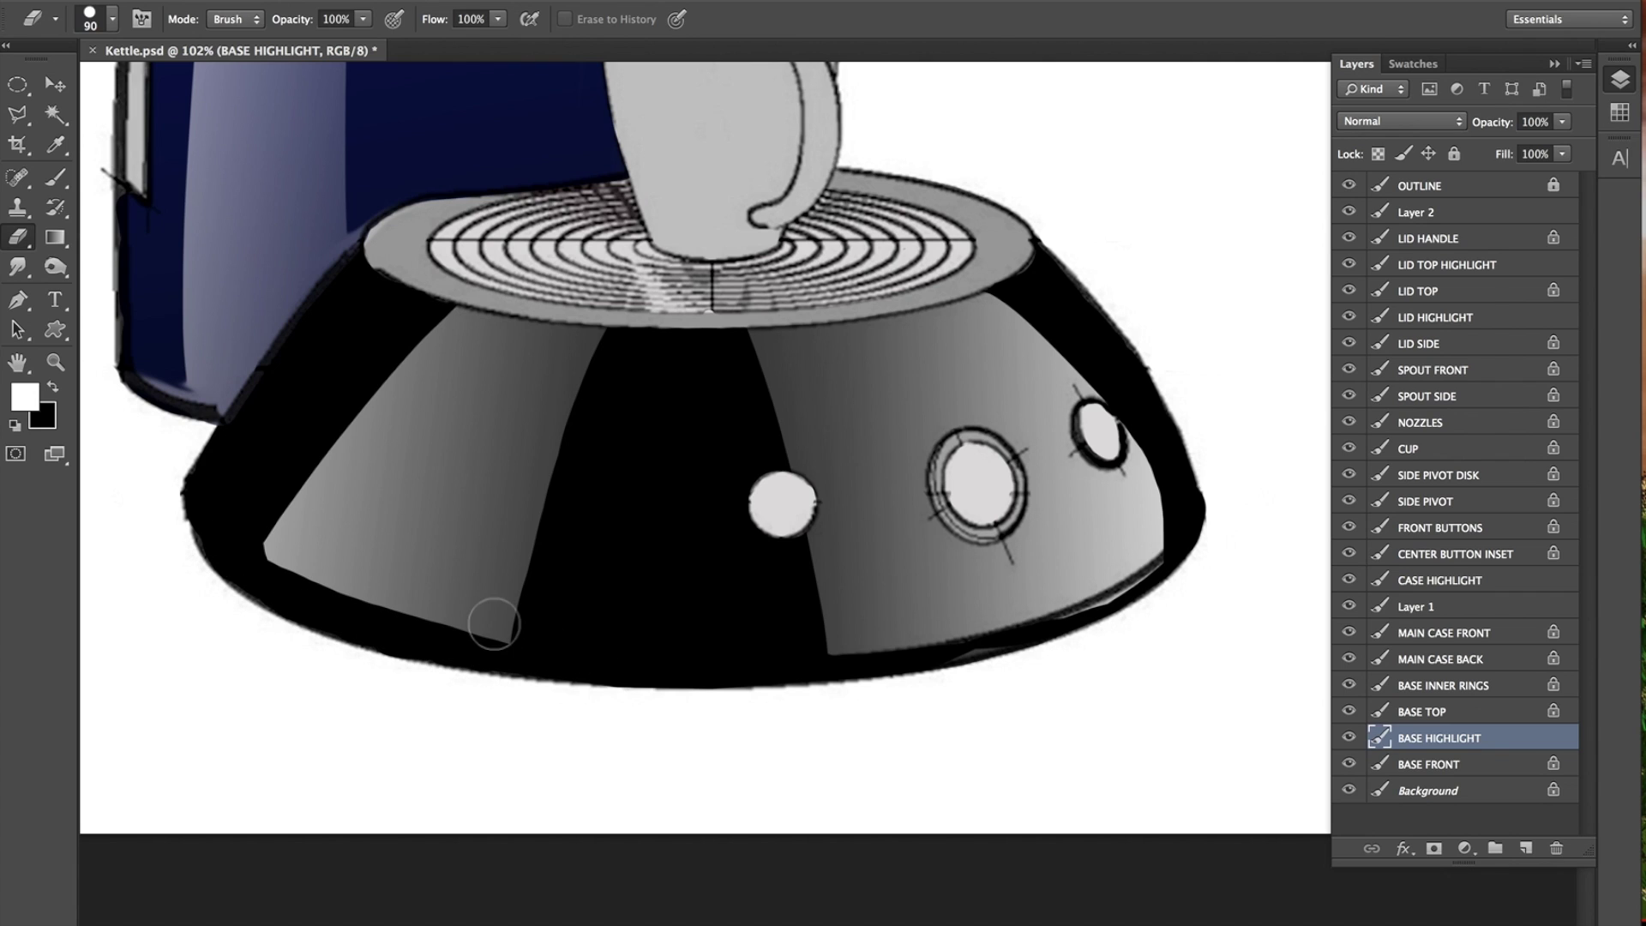
pyautogui.hotkey('ctrl', 'z')
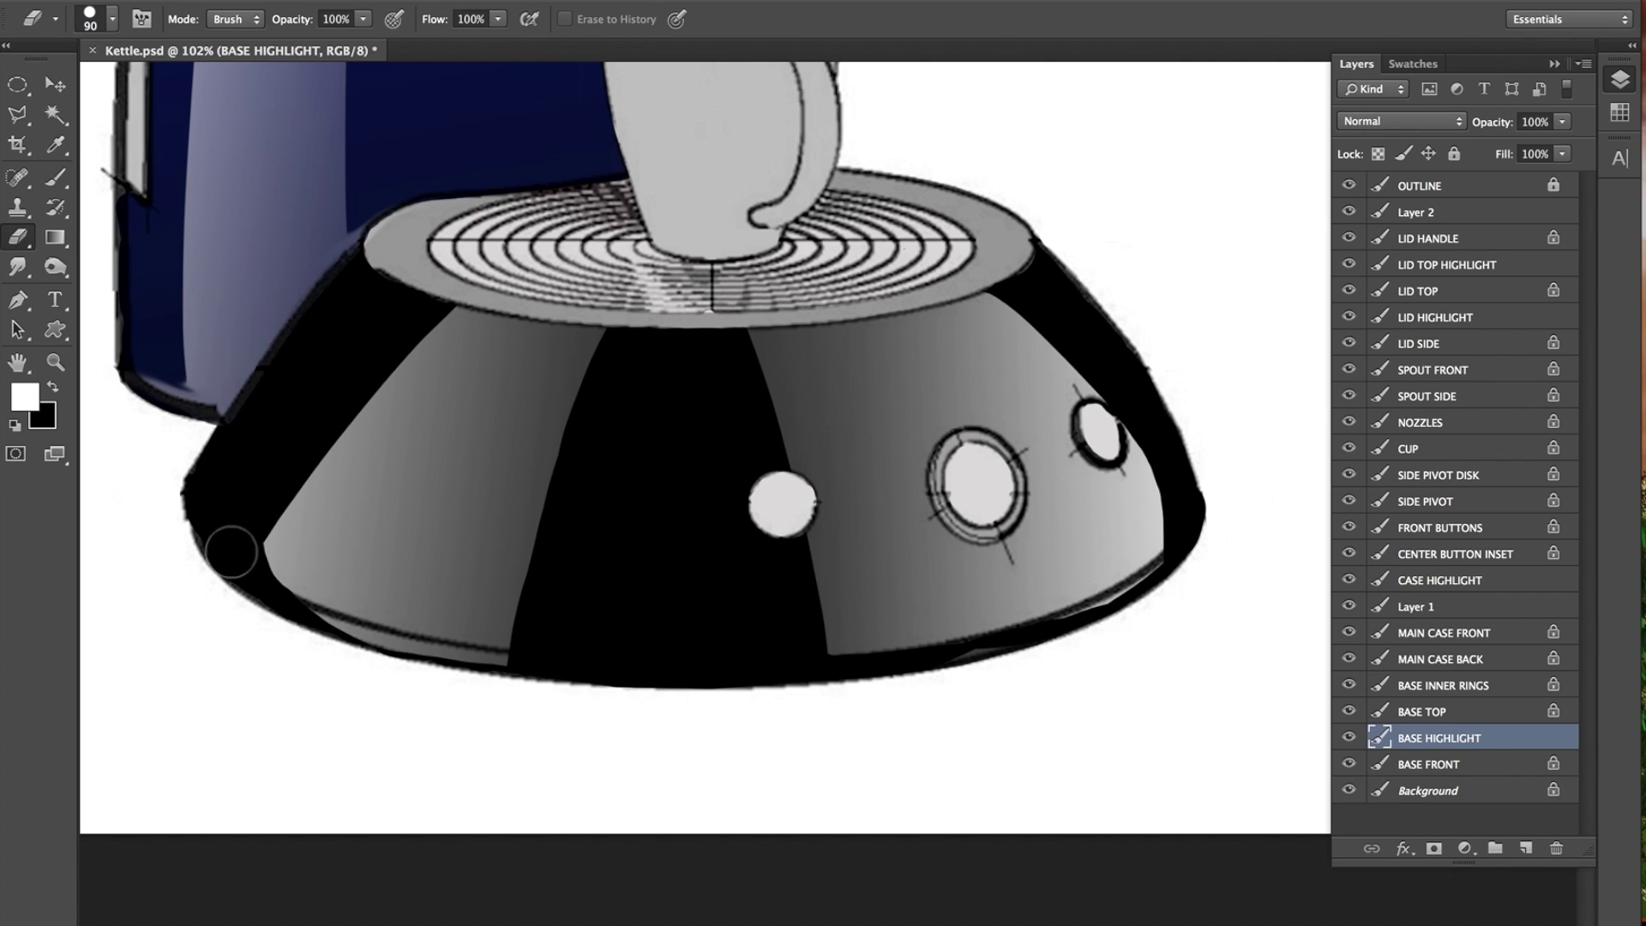
pyautogui.moveTo(267, 567)
pyautogui.mouseDown()
pyautogui.moveTo(228, 540)
pyautogui.moveTo(243, 599)
pyautogui.moveTo(235, 540)
pyautogui.moveTo(257, 600)
pyautogui.moveTo(498, 675)
pyautogui.moveTo(459, 648)
pyautogui.mouseUp()
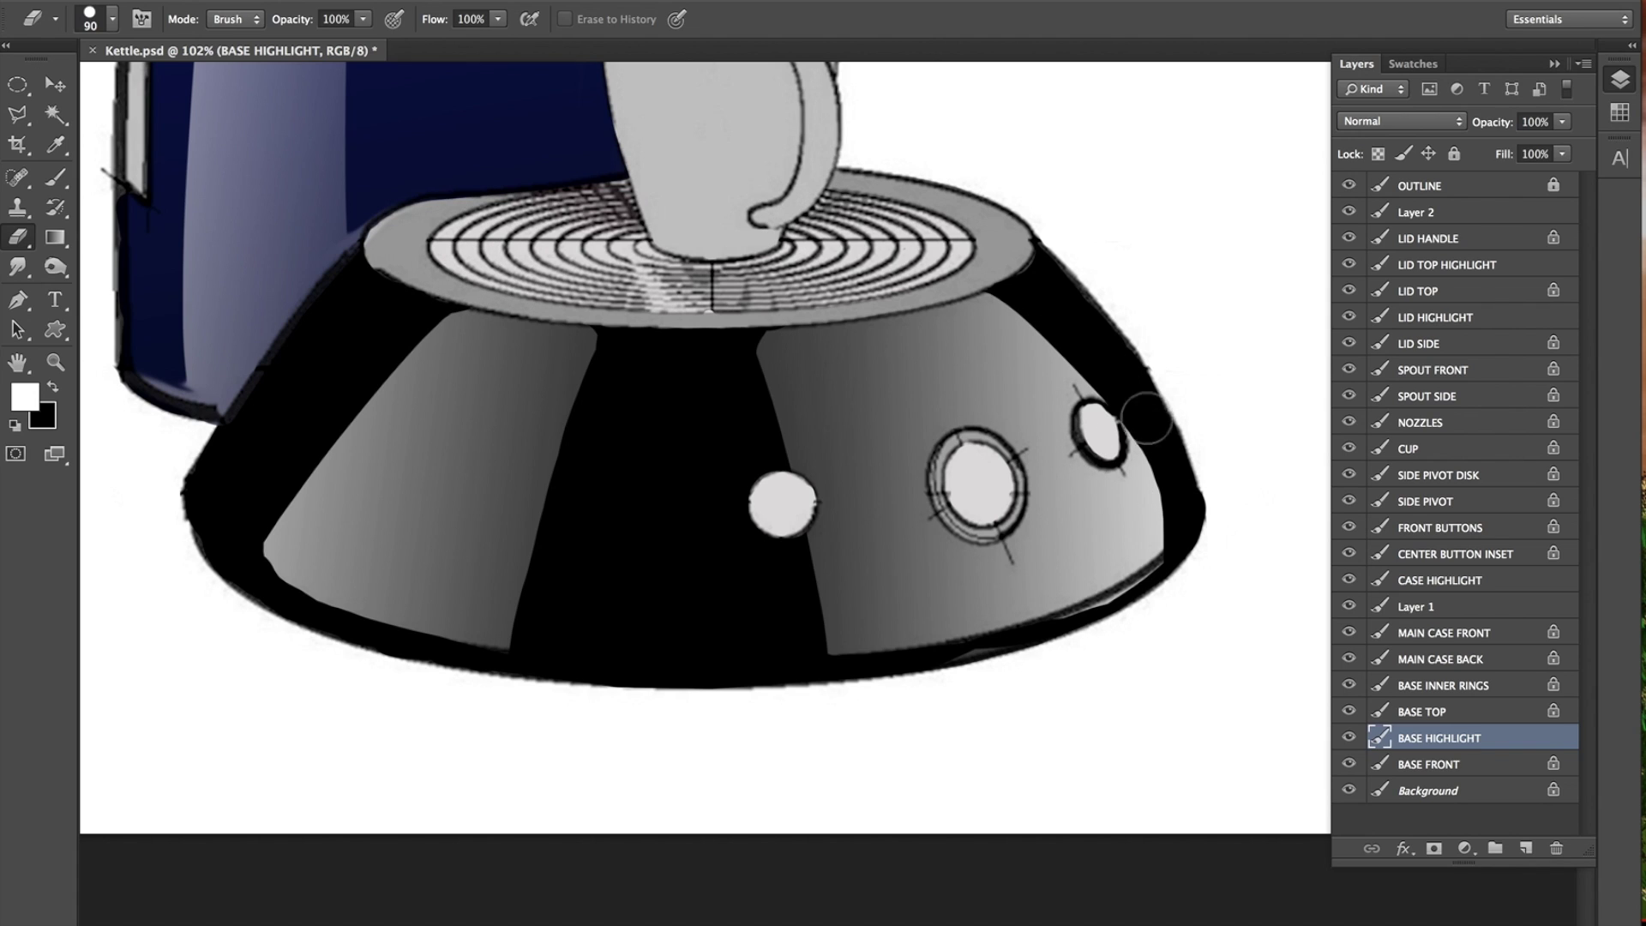
# Trim the right base highlight's outer edge inward with a curve and round both highlights' lower inner corners.
pyautogui.click(1171, 482)
pyautogui.moveTo(1171, 483)
pyautogui.mouseDown()
pyautogui.moveTo(1168, 571)
pyautogui.moveTo(1091, 665)
pyautogui.mouseUp()
pyautogui.moveTo(1118, 403)
pyautogui.mouseDown()
pyautogui.moveTo(1161, 503)
pyautogui.moveTo(1129, 585)
pyautogui.moveTo(1029, 672)
pyautogui.mouseUp()
pyautogui.moveTo(1148, 581); pyautogui.dragTo(962, 686)
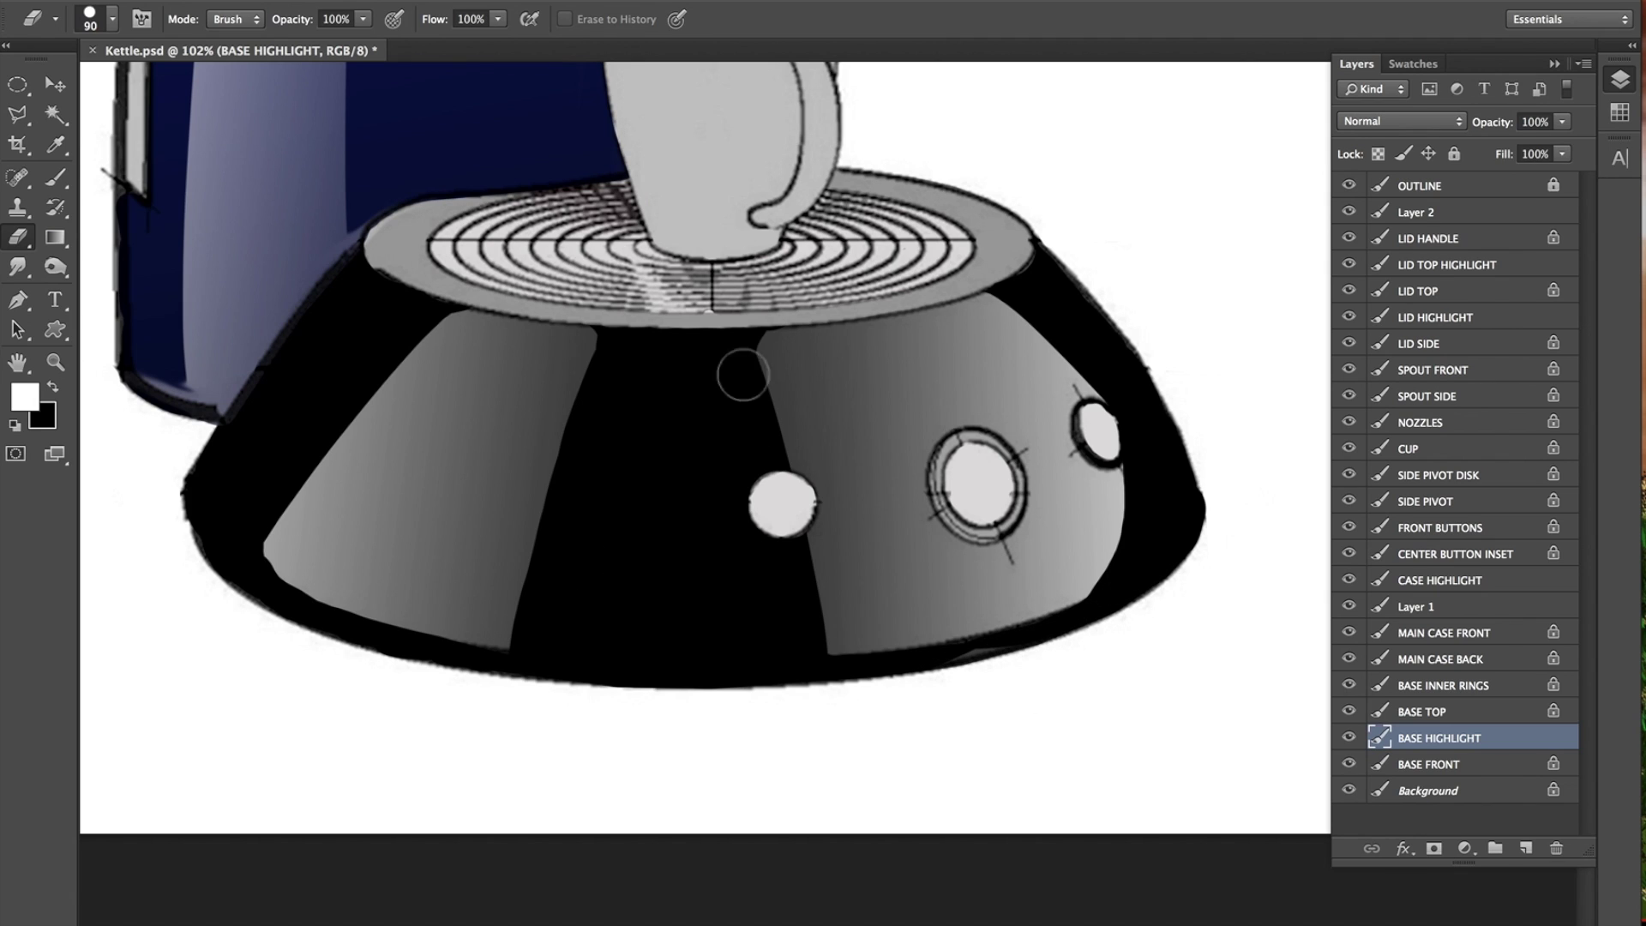
pyautogui.moveTo(831, 681); pyautogui.dragTo(798, 654)
pyautogui.moveTo(552, 625)
pyautogui.mouseDown()
pyautogui.moveTo(530, 660)
pyautogui.moveTo(465, 672)
pyautogui.moveTo(523, 651)
pyautogui.moveTo(558, 569)
pyautogui.mouseUp()
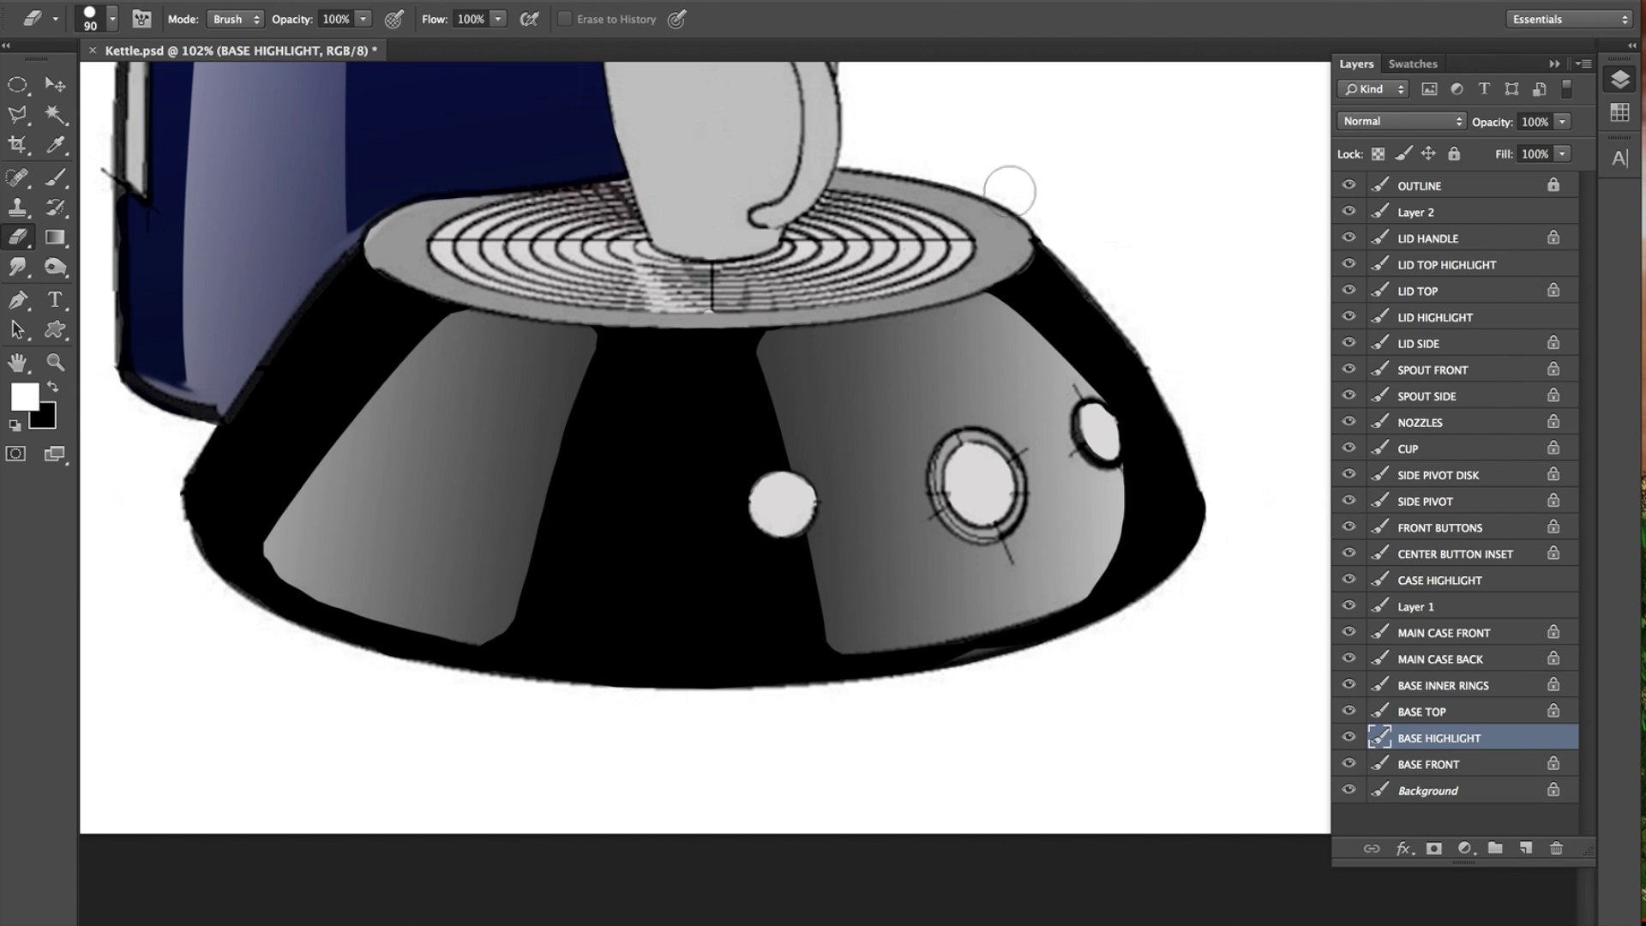
# Add a new layer directly above BASE HIGHLIGHT for the surround of the base's left button.
pyautogui.moveTo(670, 660); pyautogui.dragTo(698, 658)
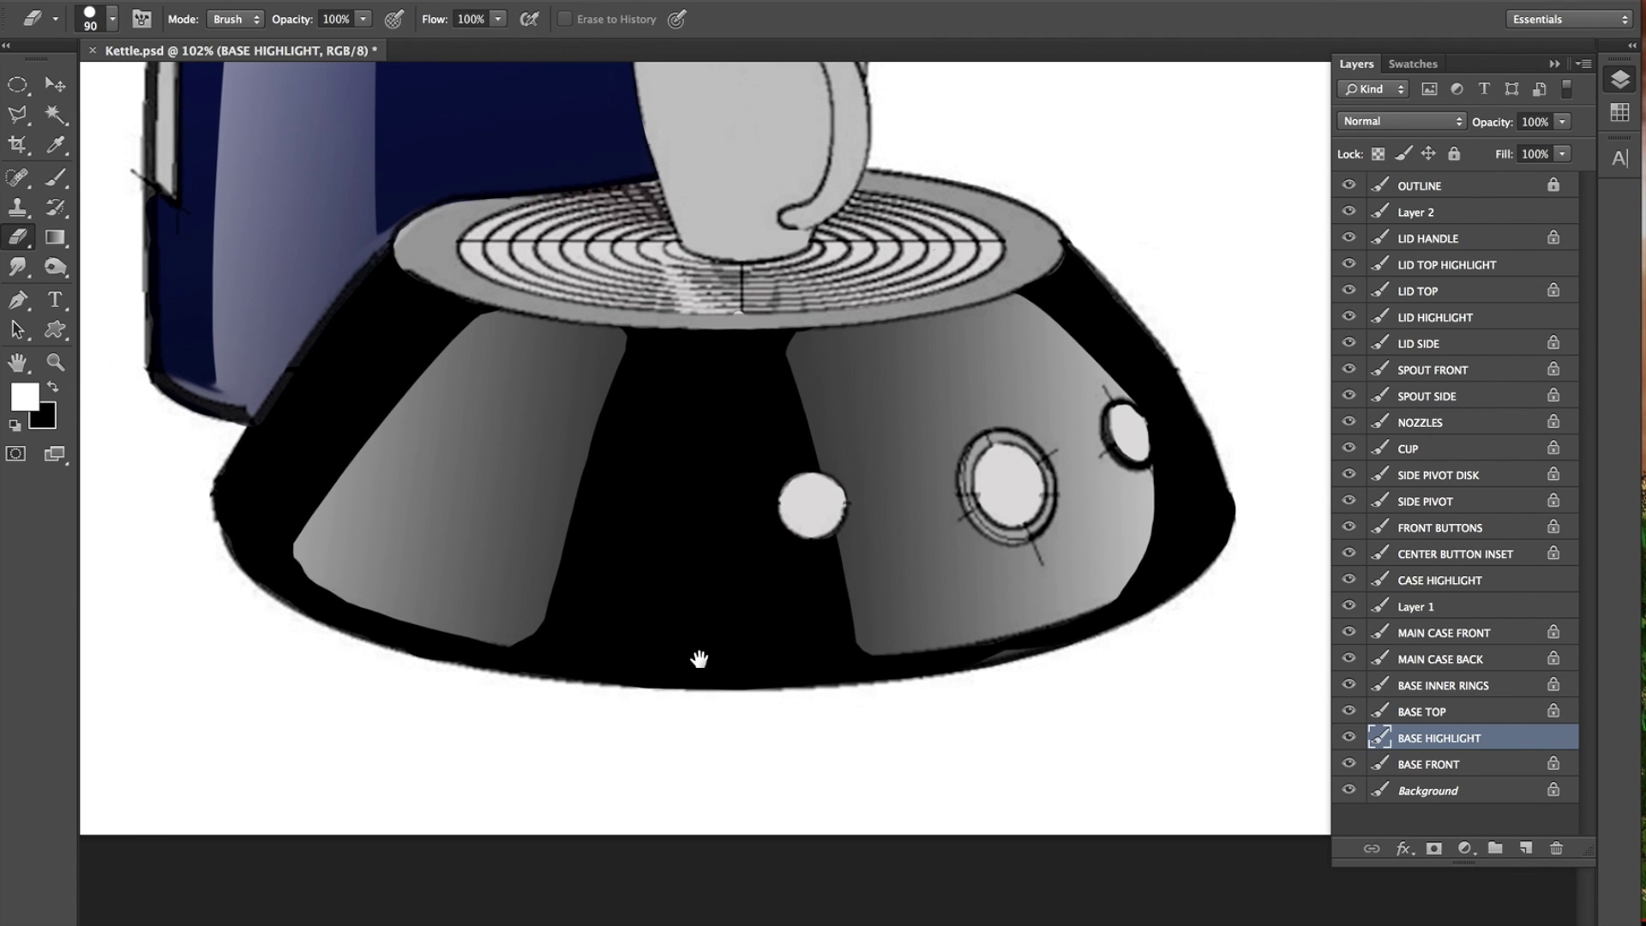
pyautogui.scroll(5, 698, 659)
pyautogui.scroll(-3, 695, 588)
pyautogui.scroll(-5, 666, 452)
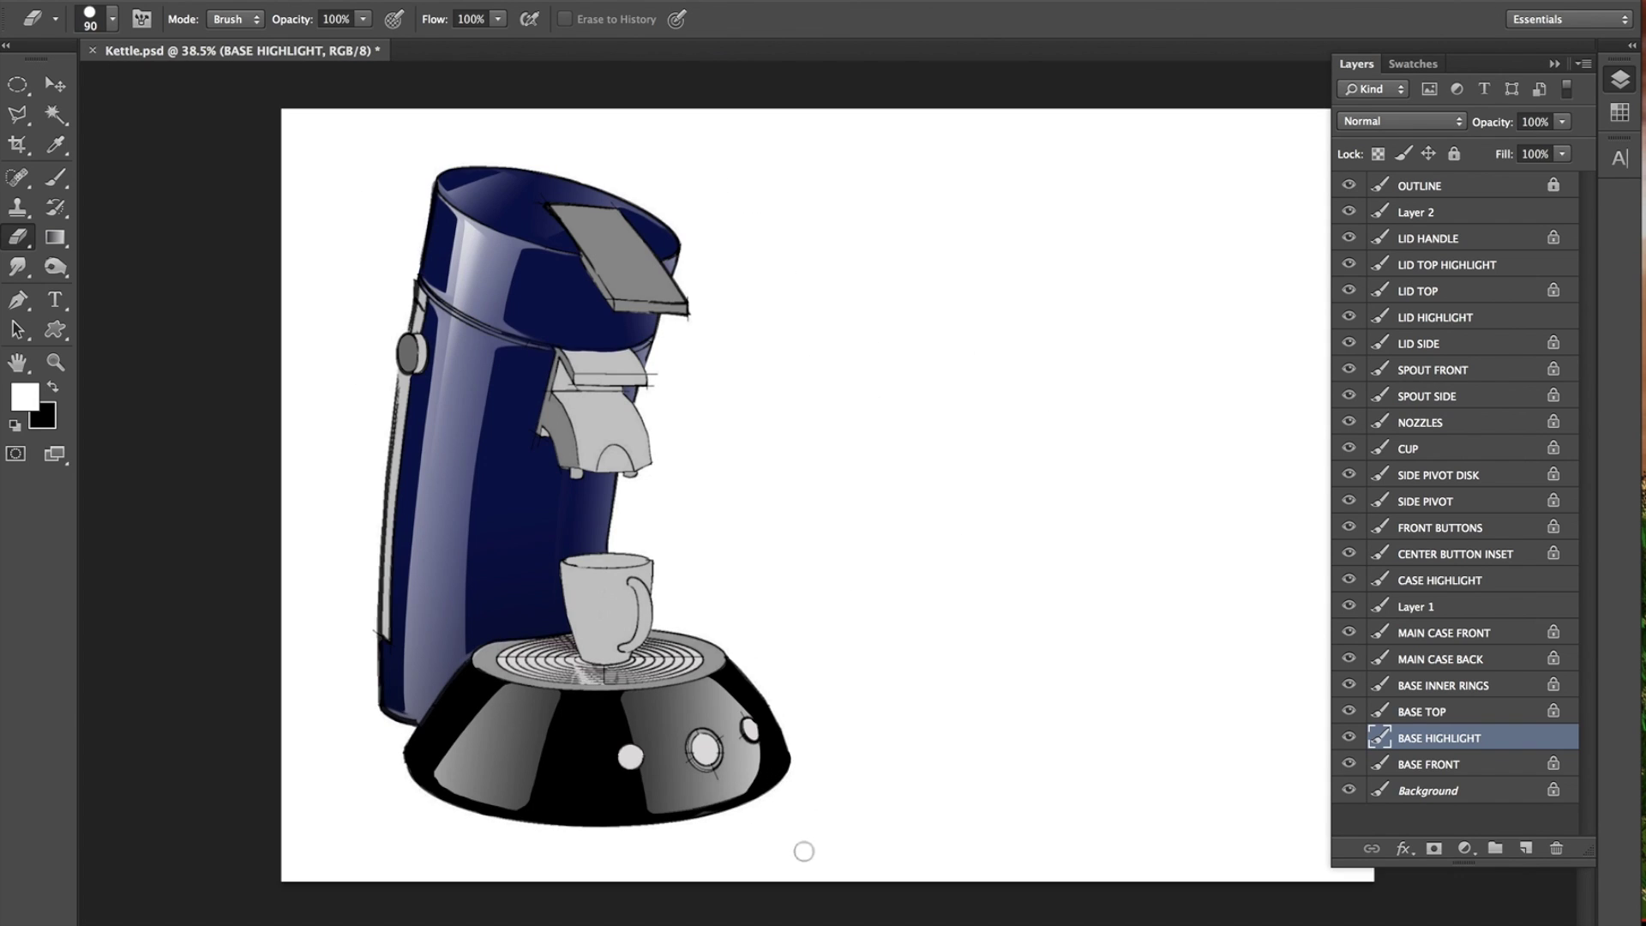
pyautogui.scroll(2, 739, 686)
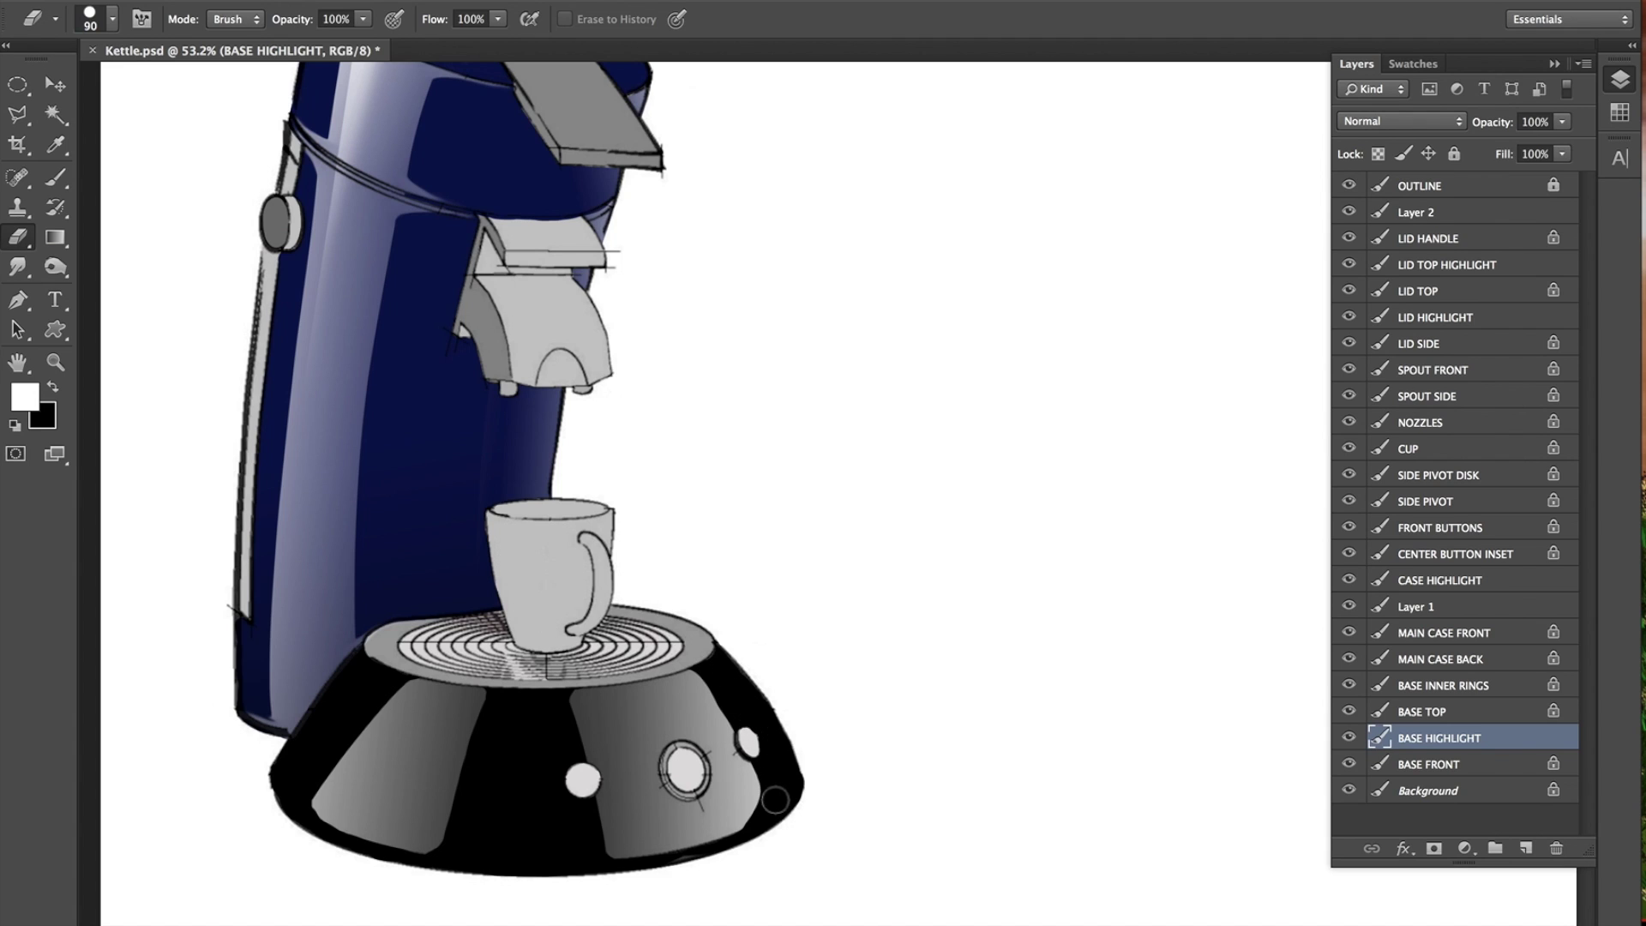
pyautogui.moveTo(801, 579)
pyautogui.mouseDown()
pyautogui.moveTo(892, 551)
pyautogui.moveTo(889, 574)
pyautogui.mouseUp()
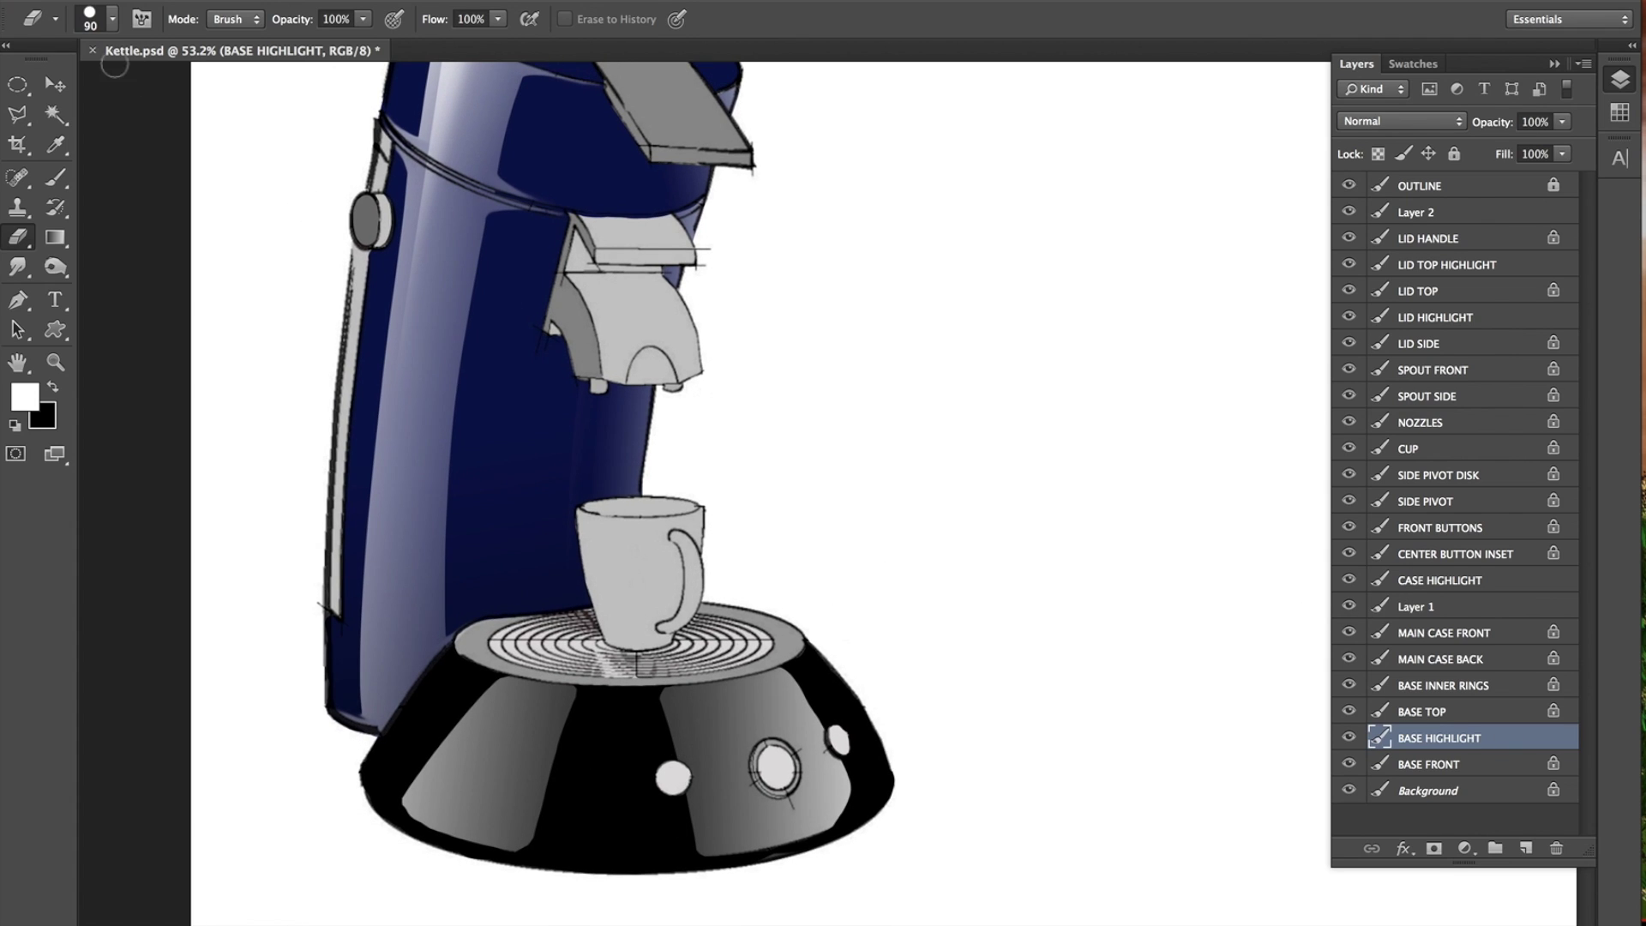
pyautogui.click(1528, 849)
pyautogui.click(55, 362)
pyautogui.click(679, 787)
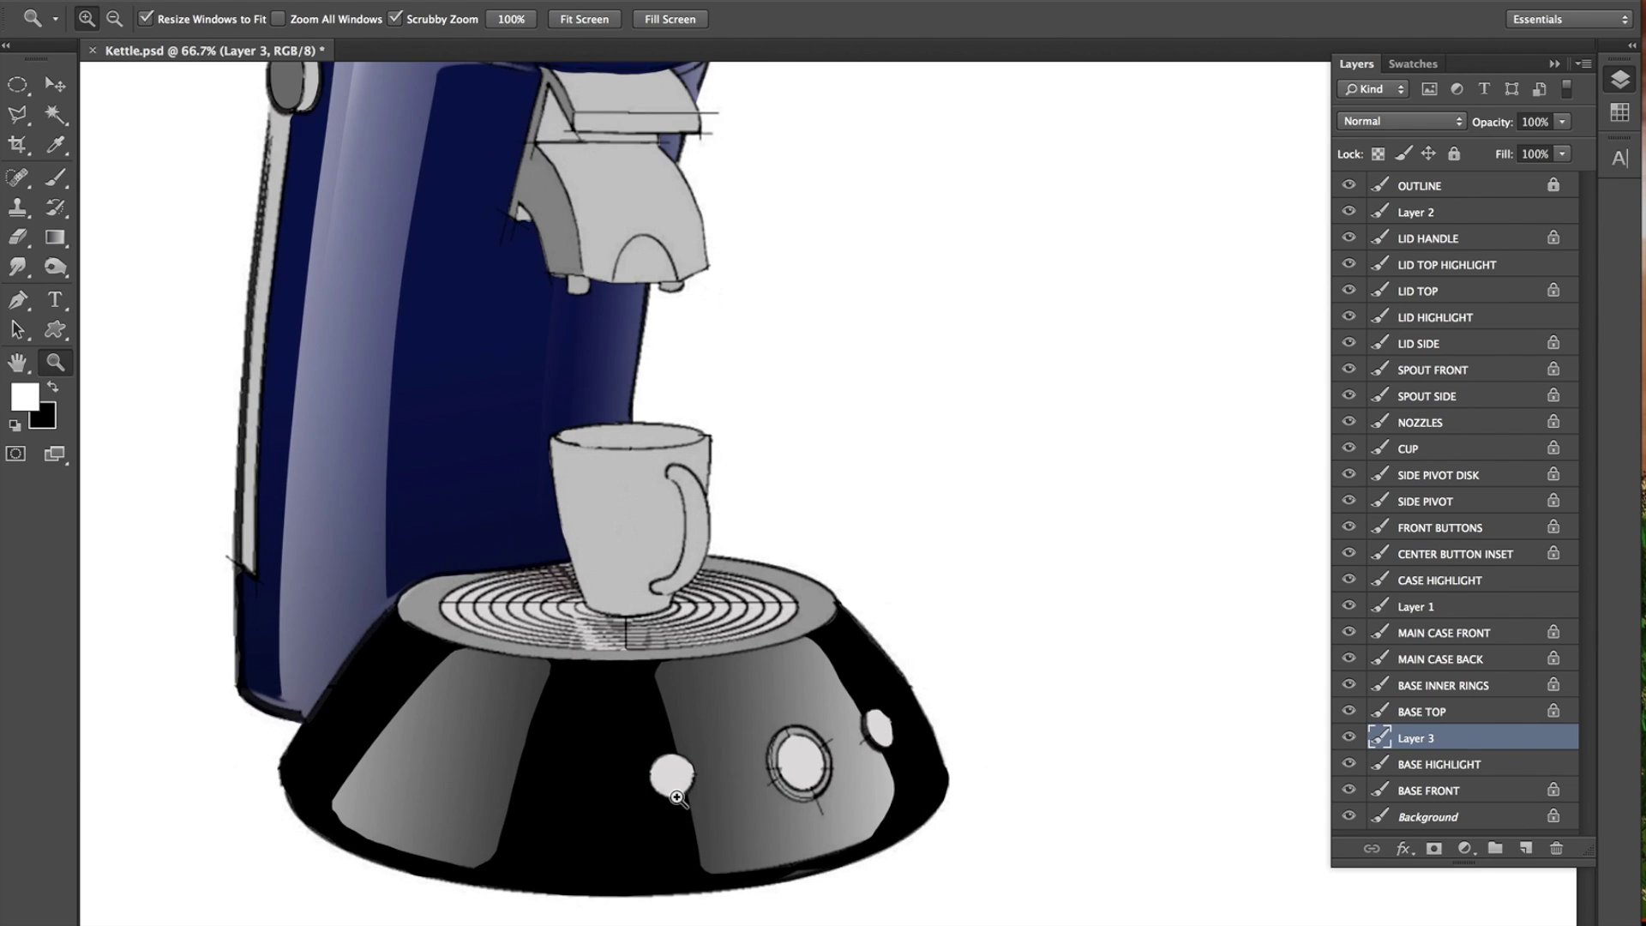
pyautogui.click(679, 794)
pyautogui.moveTo(643, 760); pyautogui.dragTo(664, 644)
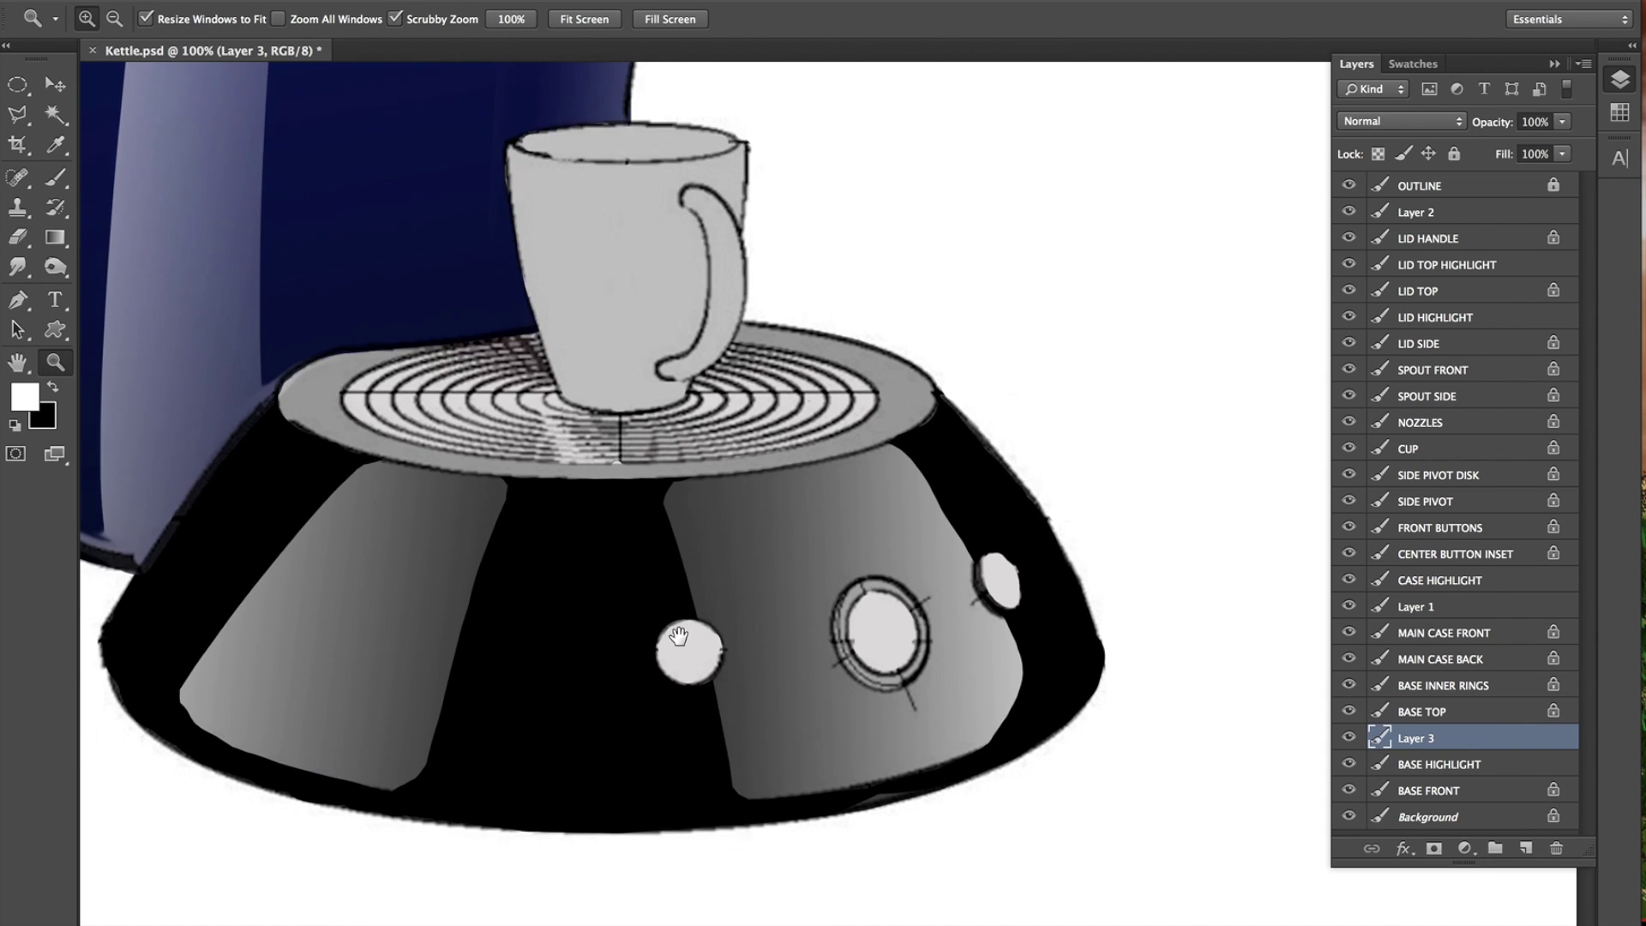
# Draw a circular selection centred around the base's left button and feather it by 3 pixels.
pyautogui.click(17, 84)
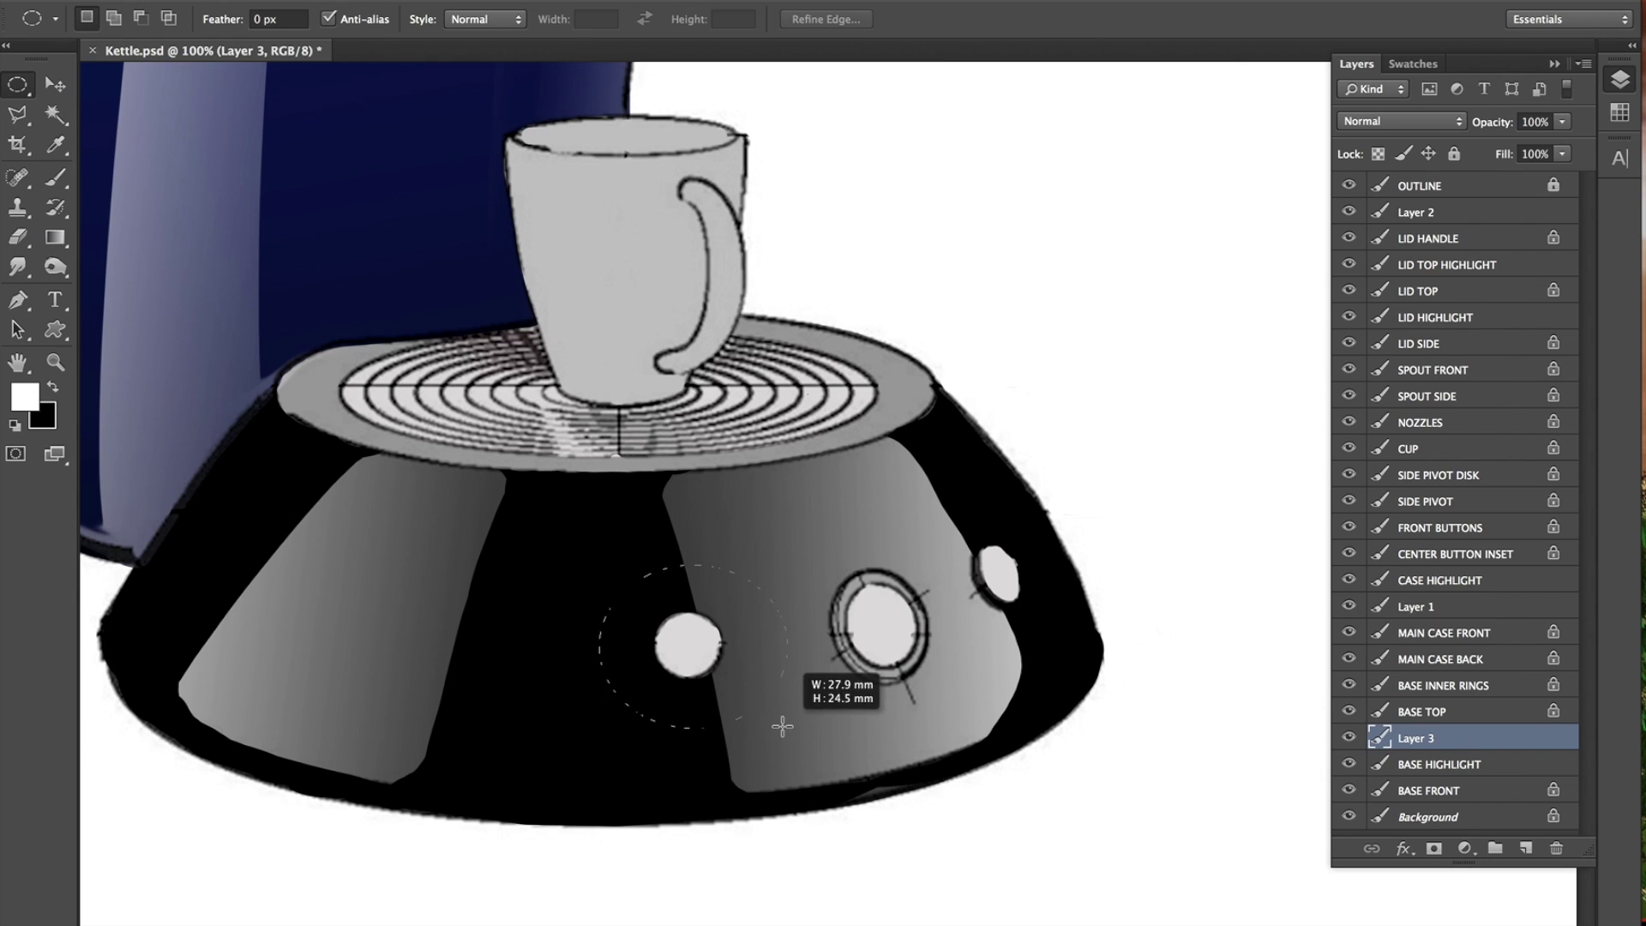
pyautogui.moveTo(774, 730); pyautogui.dragTo(828, 747)
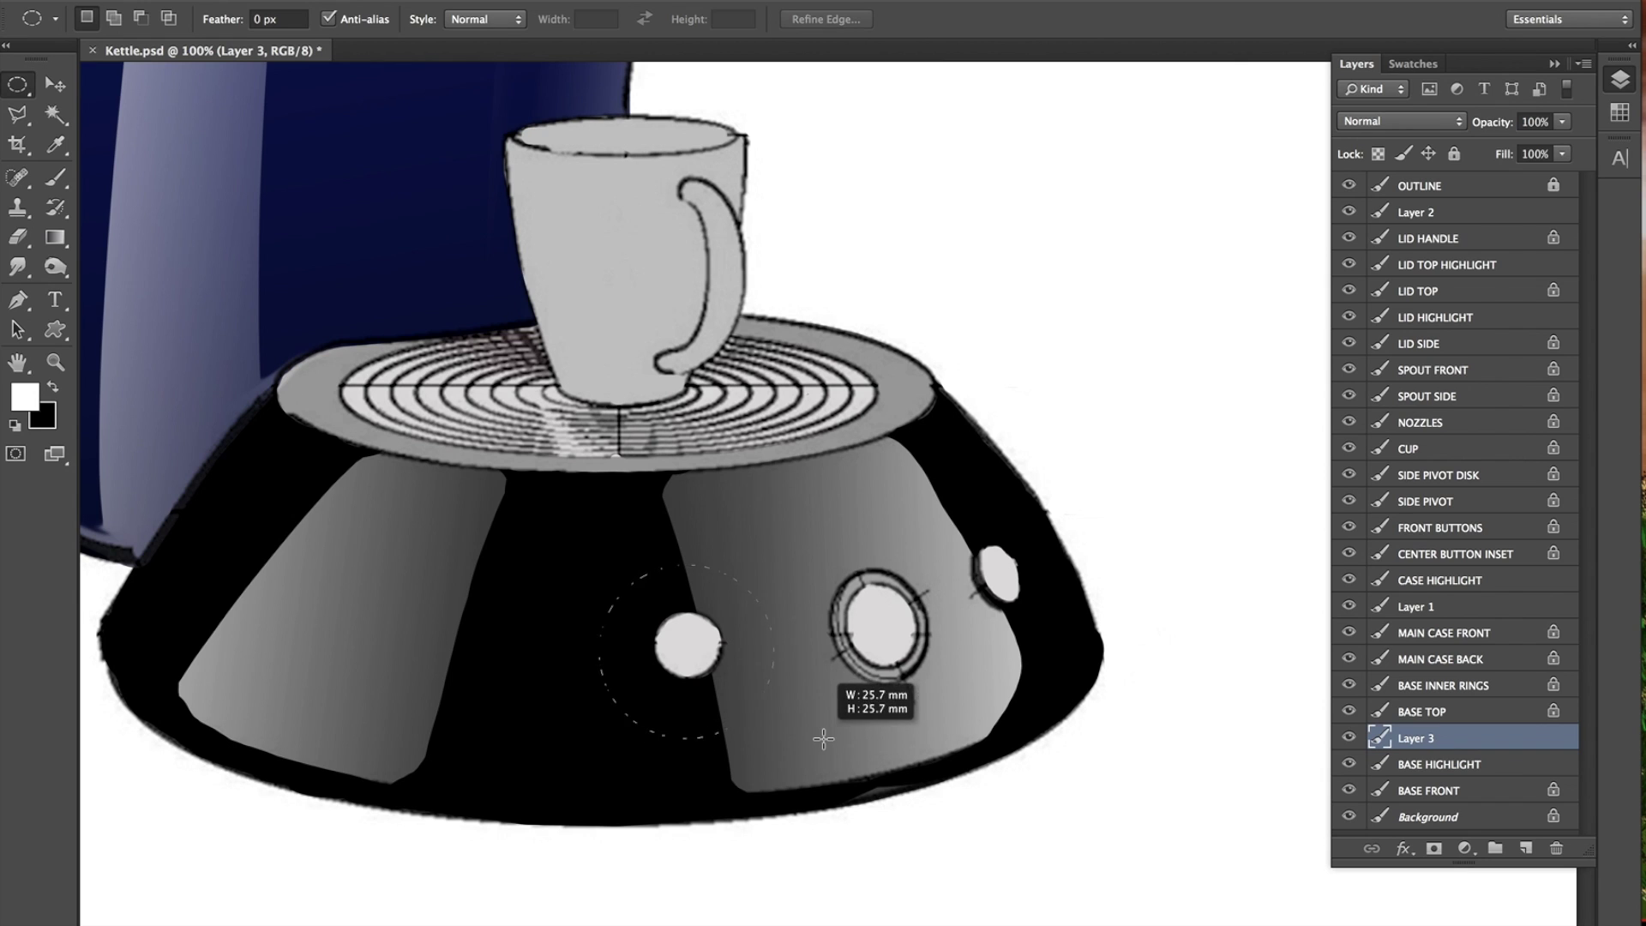
pyautogui.moveTo(813, 735)
pyautogui.mouseDown()
pyautogui.moveTo(780, 690)
pyautogui.moveTo(851, 757)
pyautogui.moveTo(803, 728)
pyautogui.mouseUp()
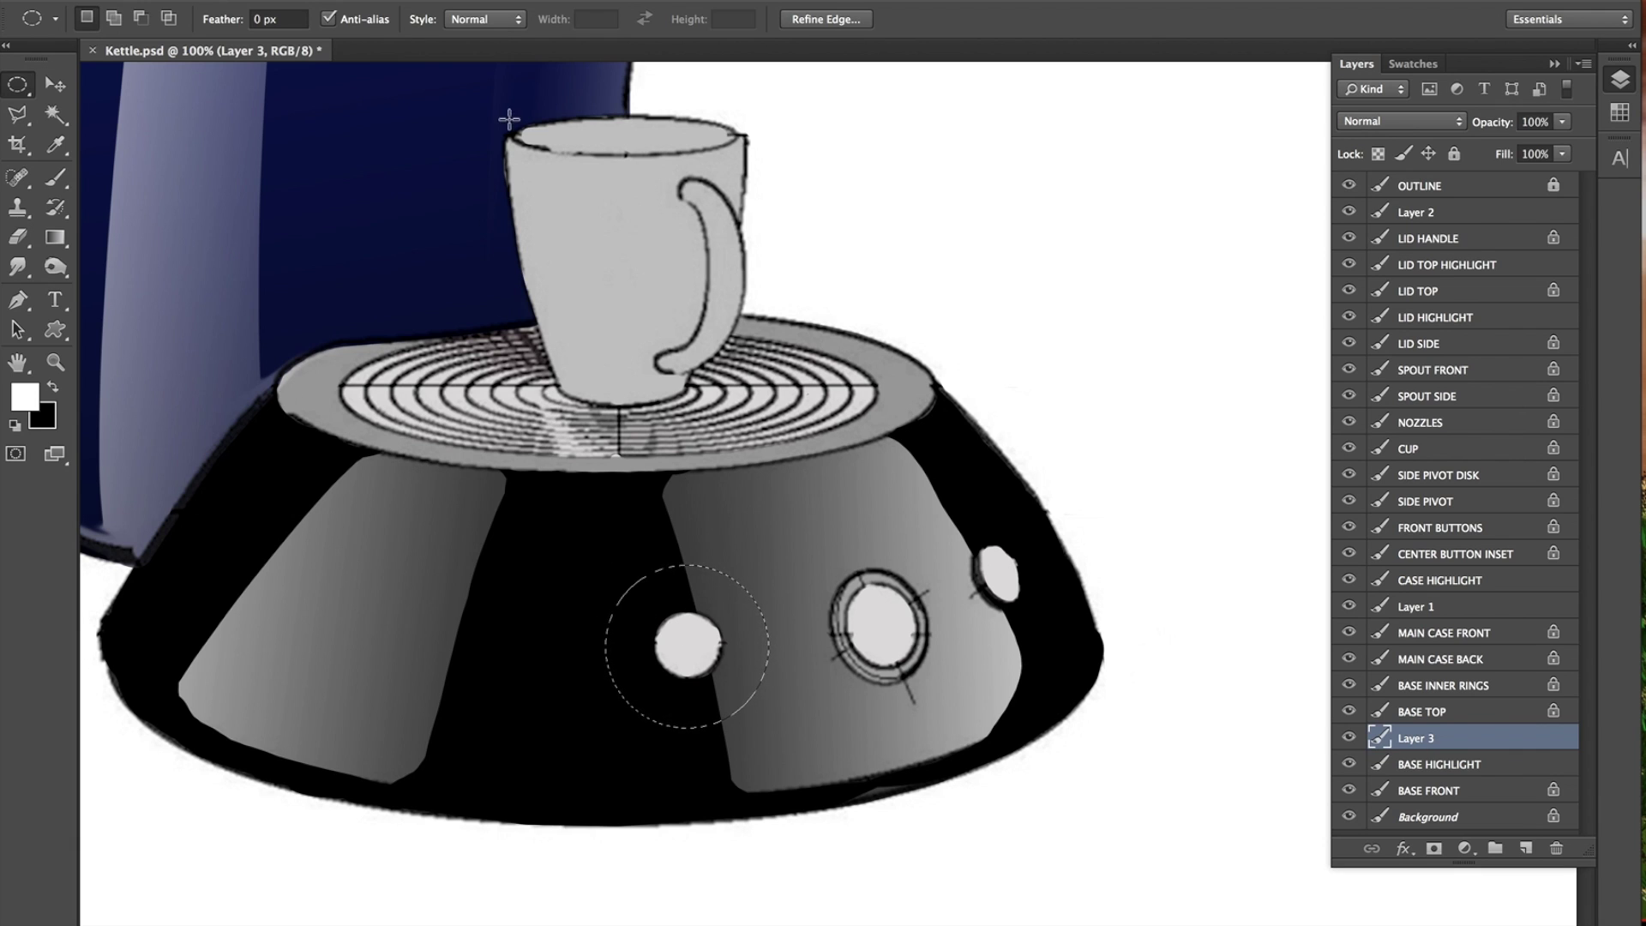
pyautogui.click(489, 6)
pyautogui.moveTo(565, 262)
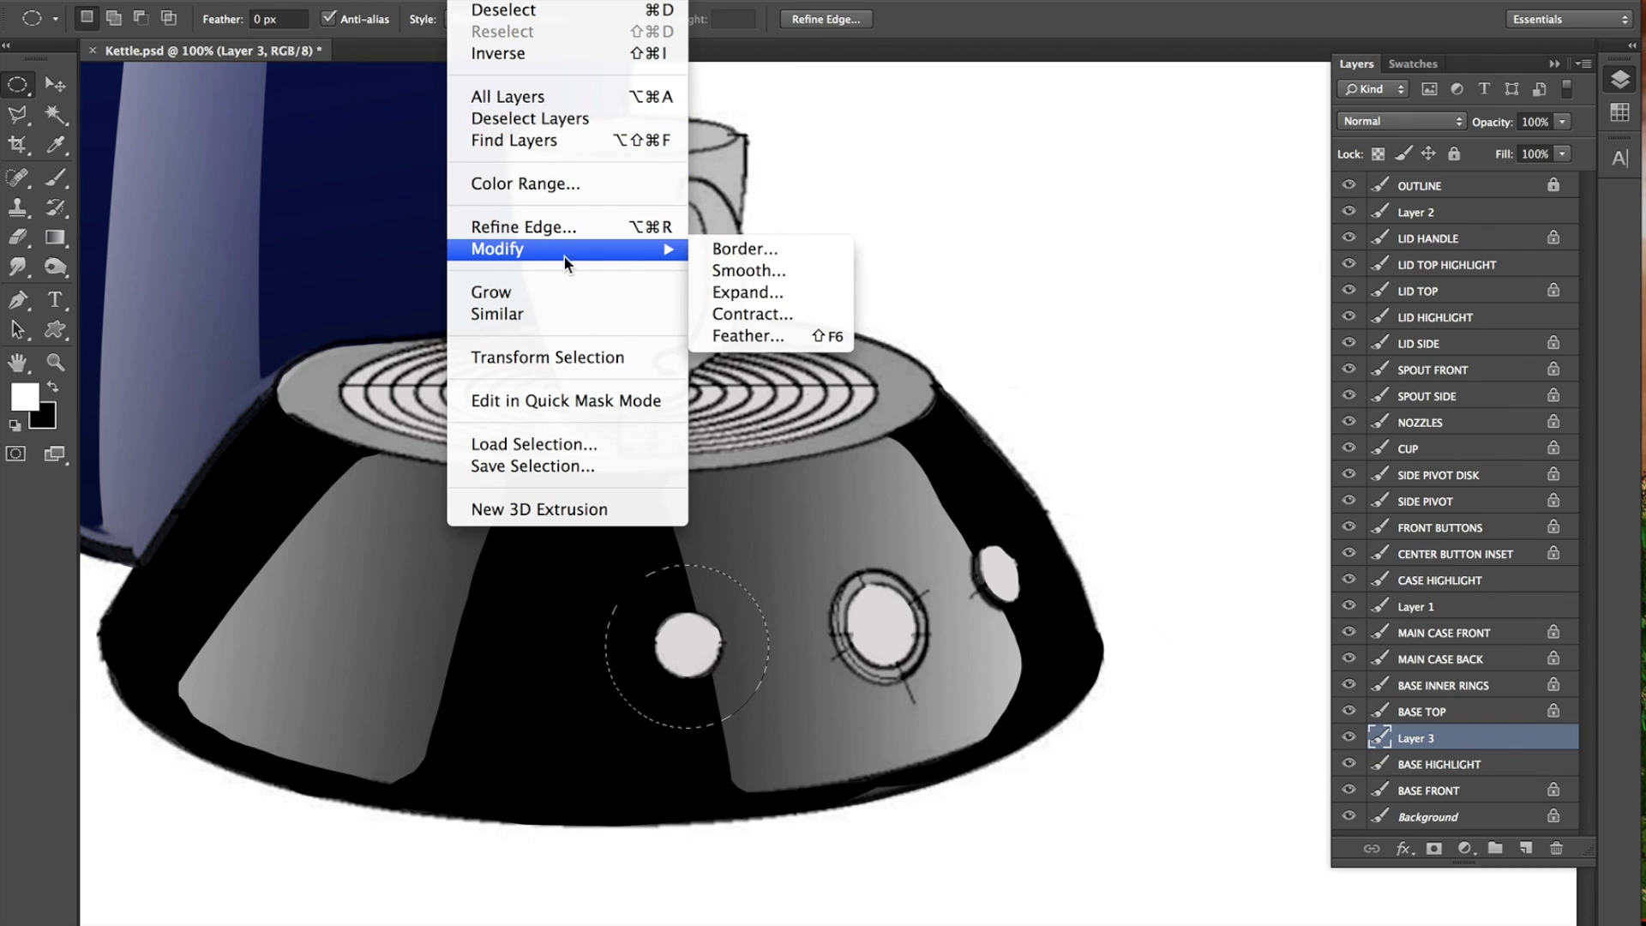
pyautogui.click(748, 335)
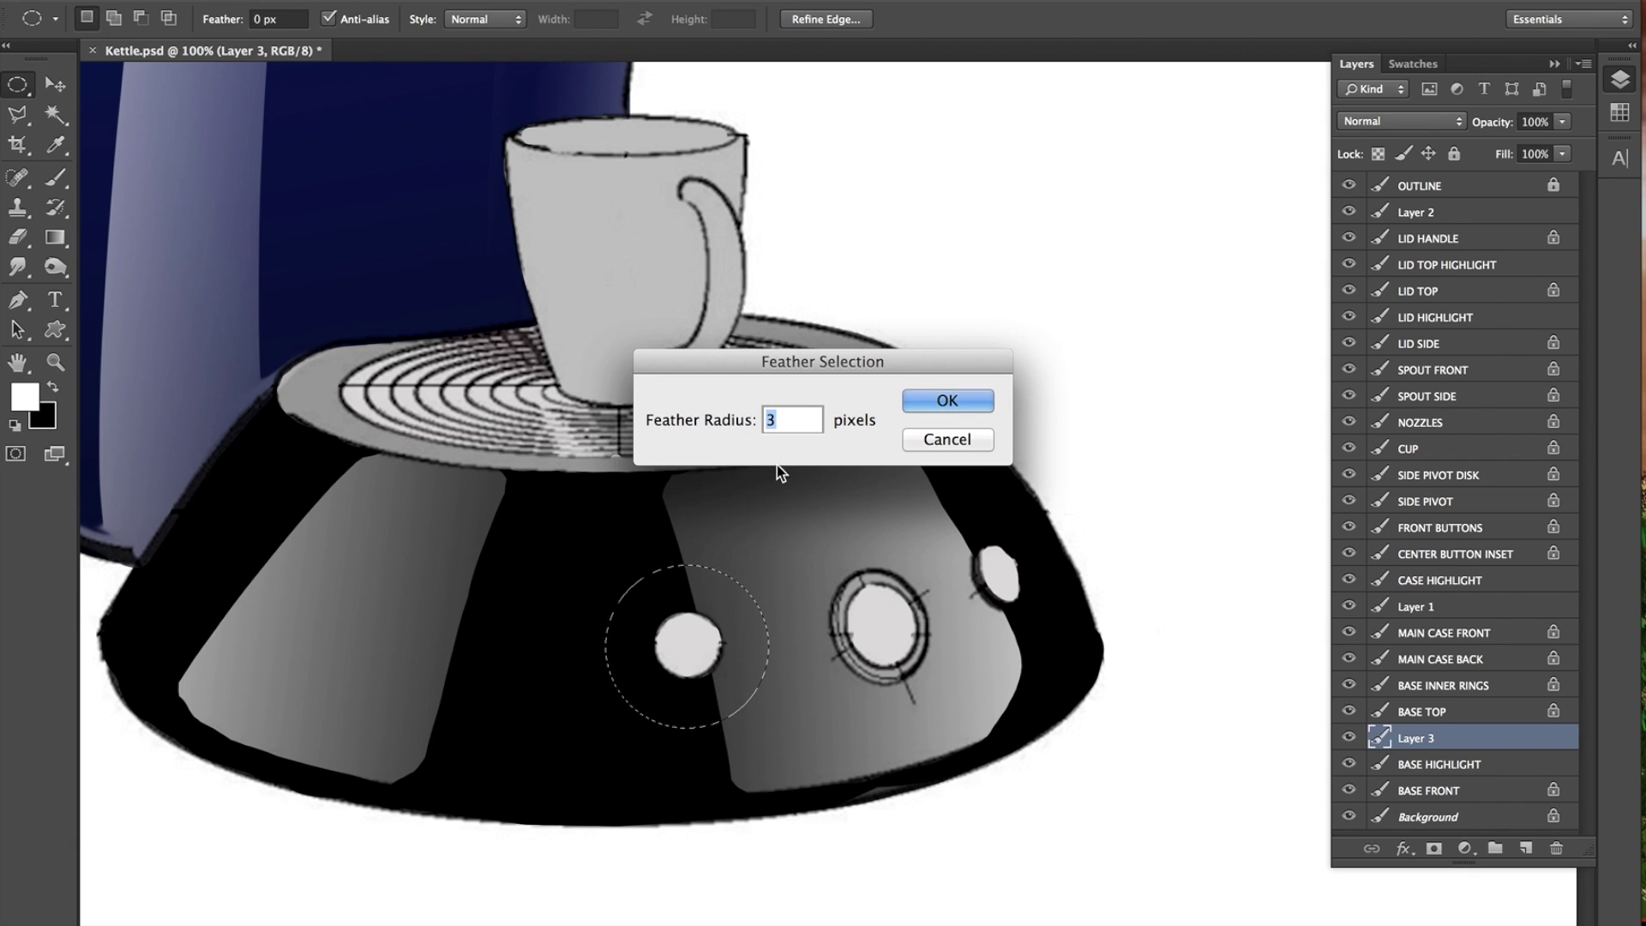
pyautogui.click(969, 401)
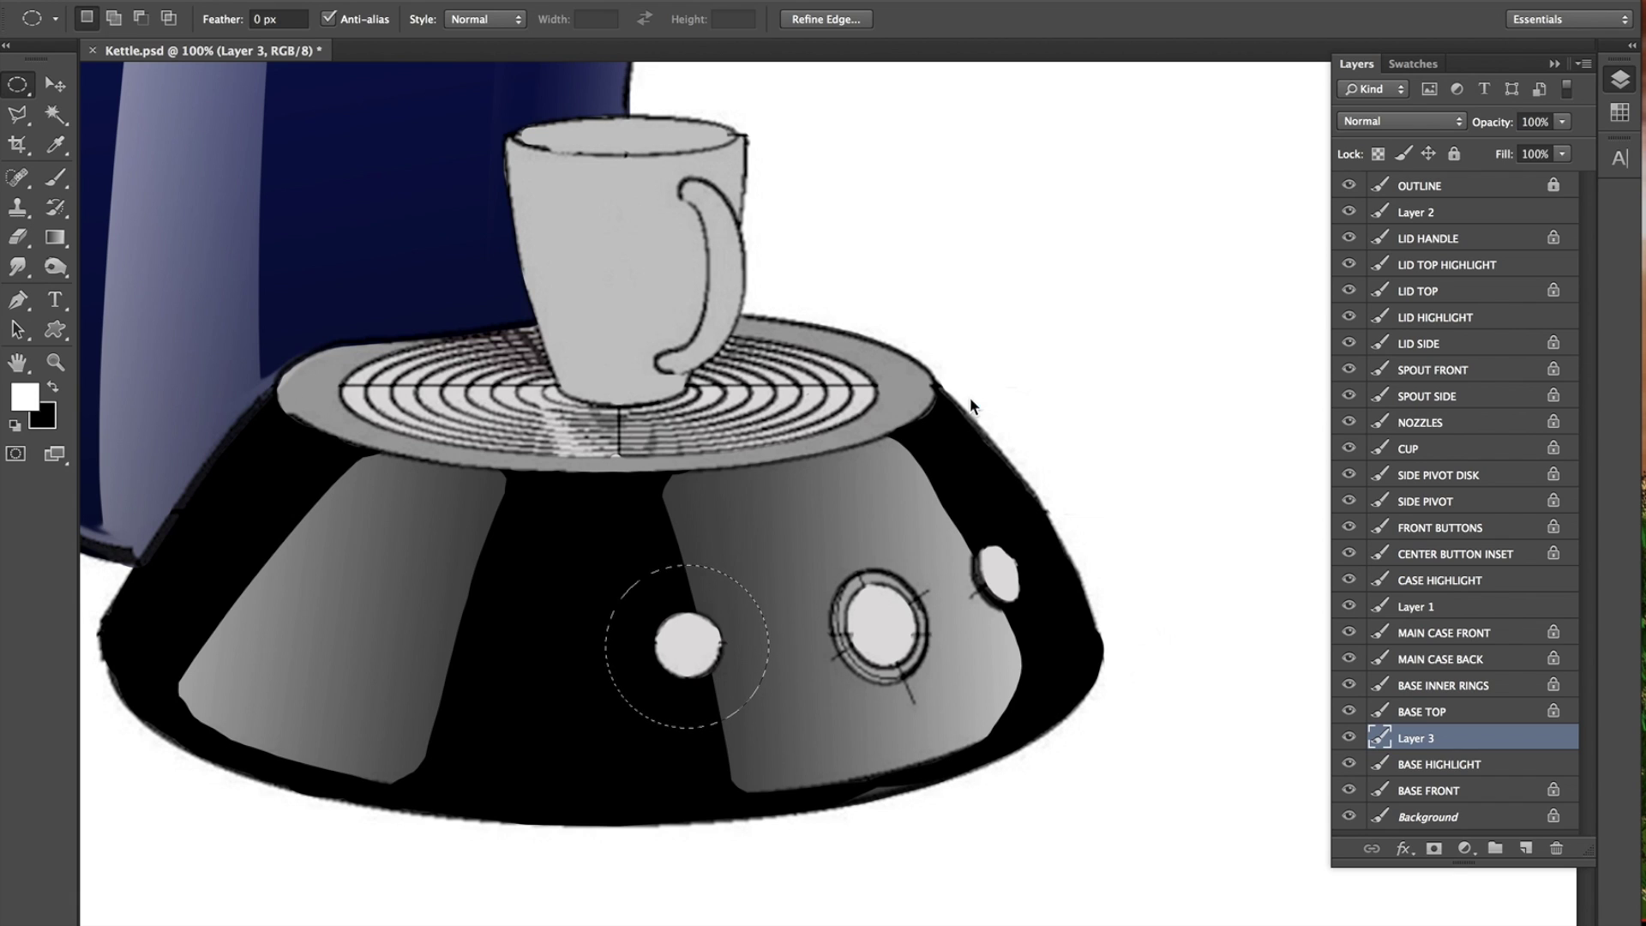
# Paint the circular selection black with a 250 px brush and expand the selection by 3 pixels.
pyautogui.click(55, 388)
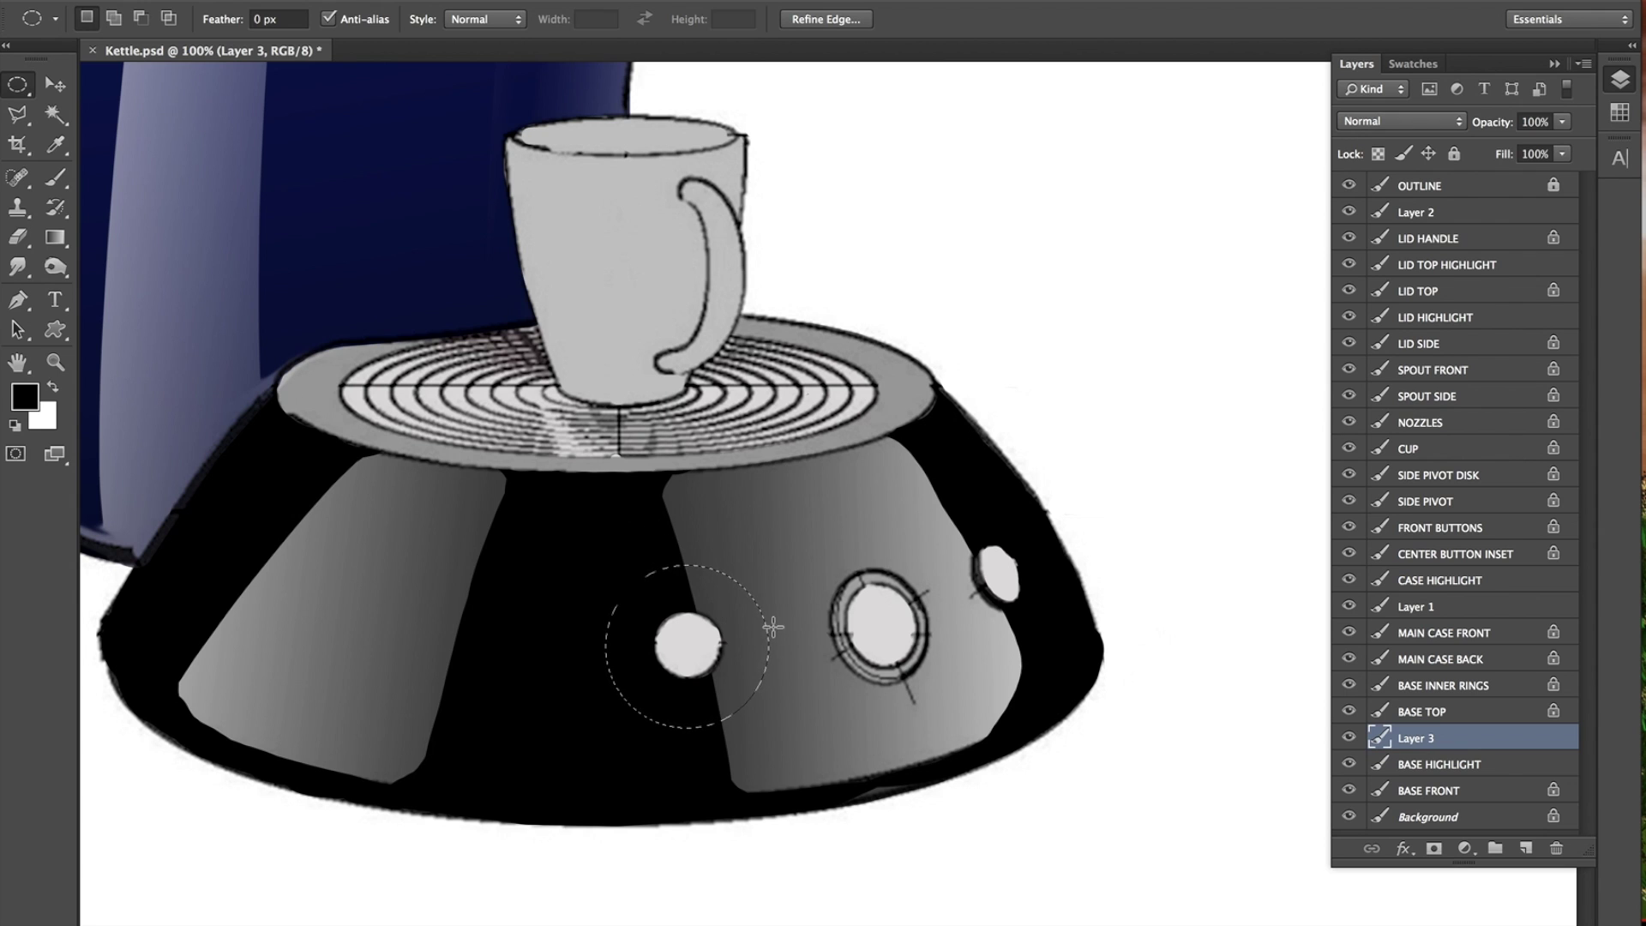
pyautogui.click(54, 180)
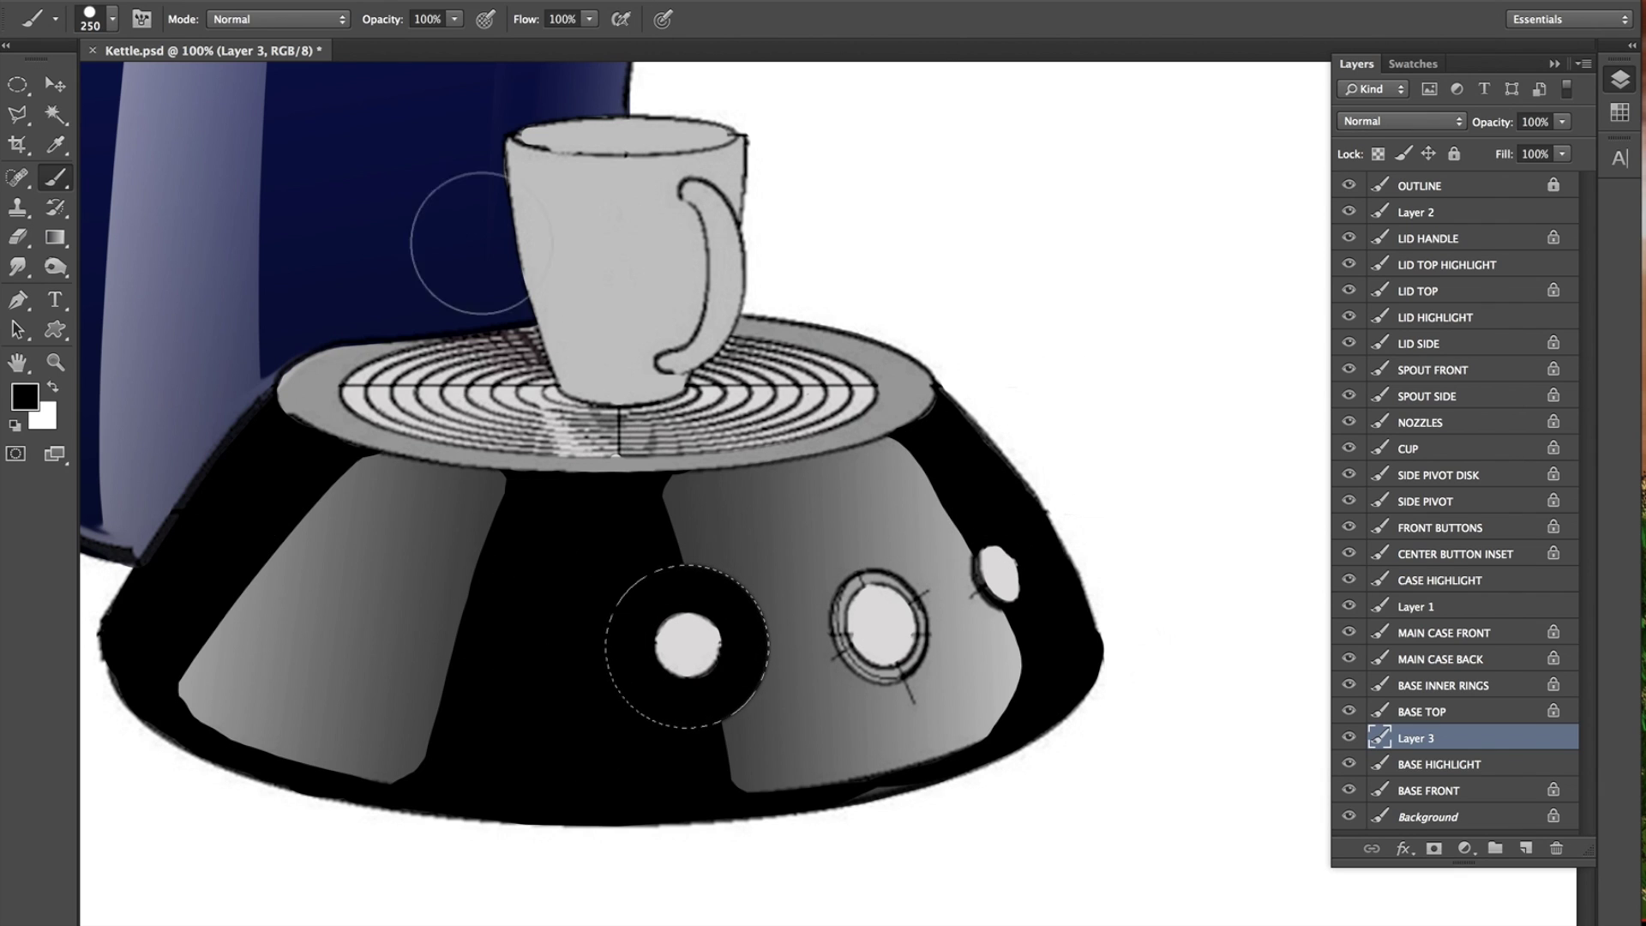
pyautogui.click(446, 7)
pyautogui.moveTo(650, 250)
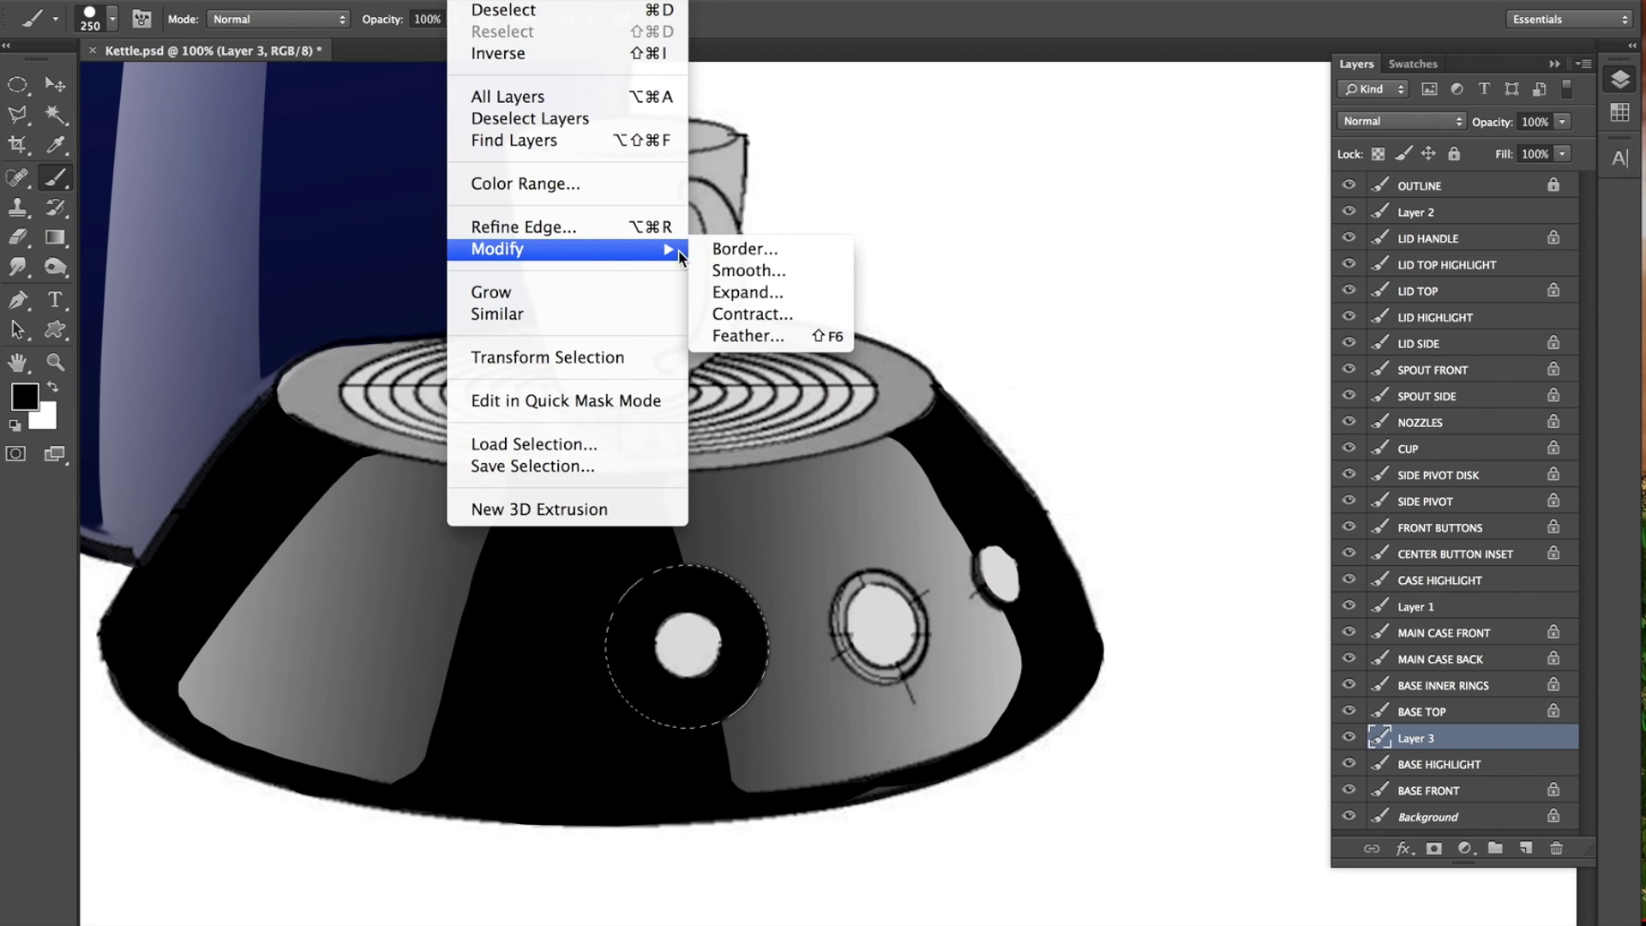
pyautogui.click(764, 290)
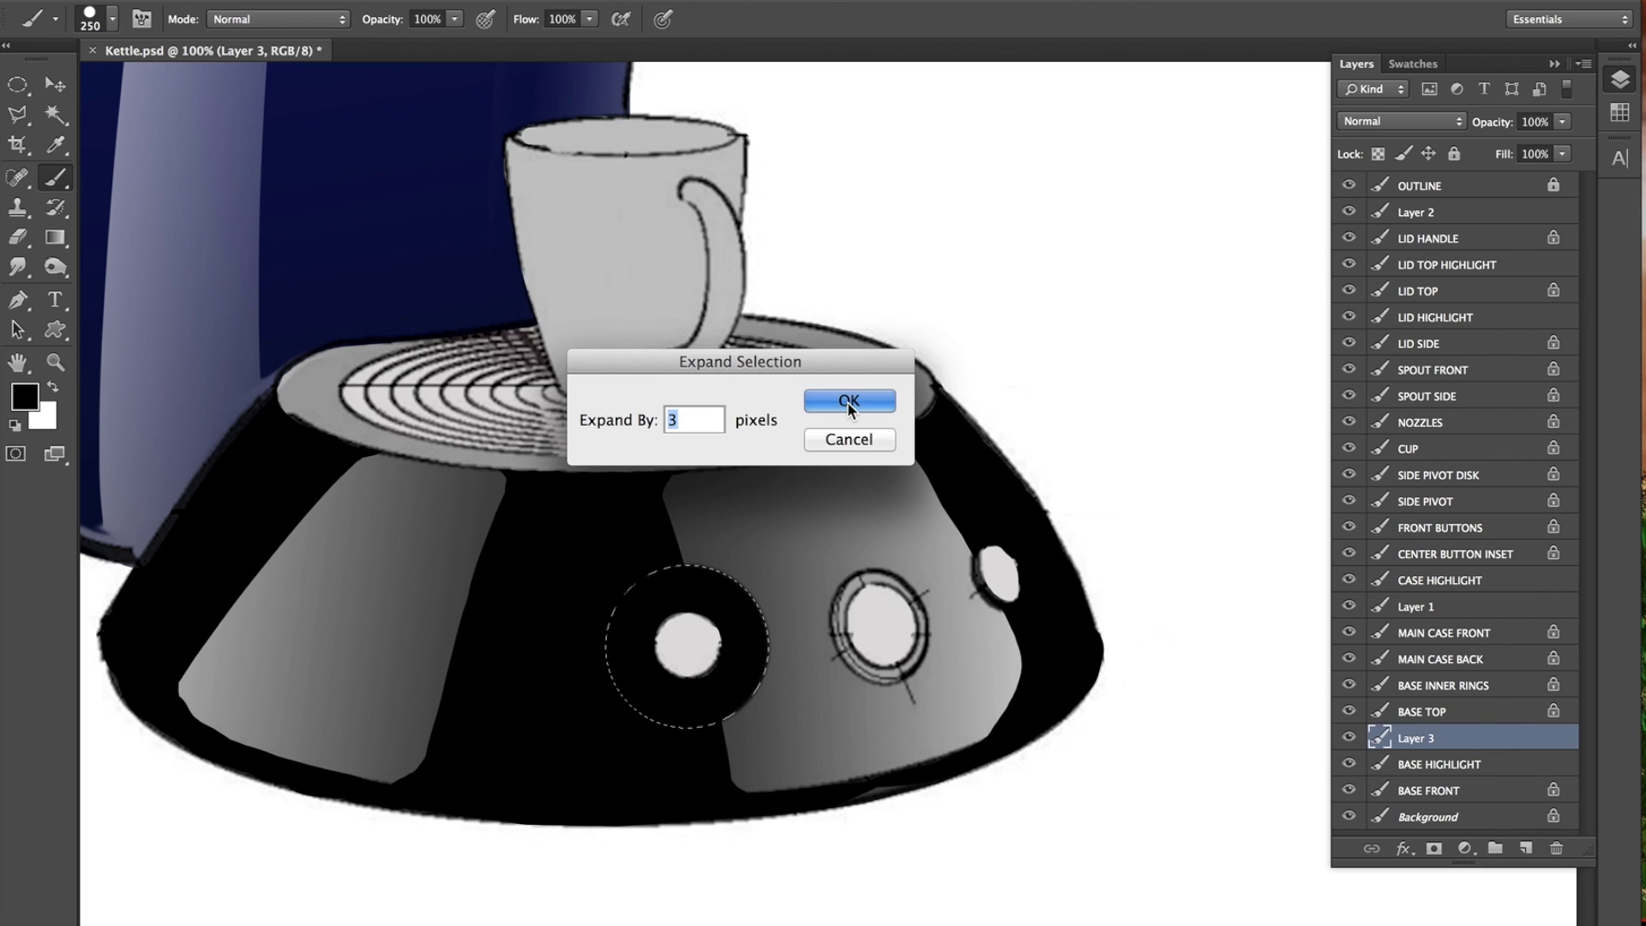
pyautogui.click(849, 403)
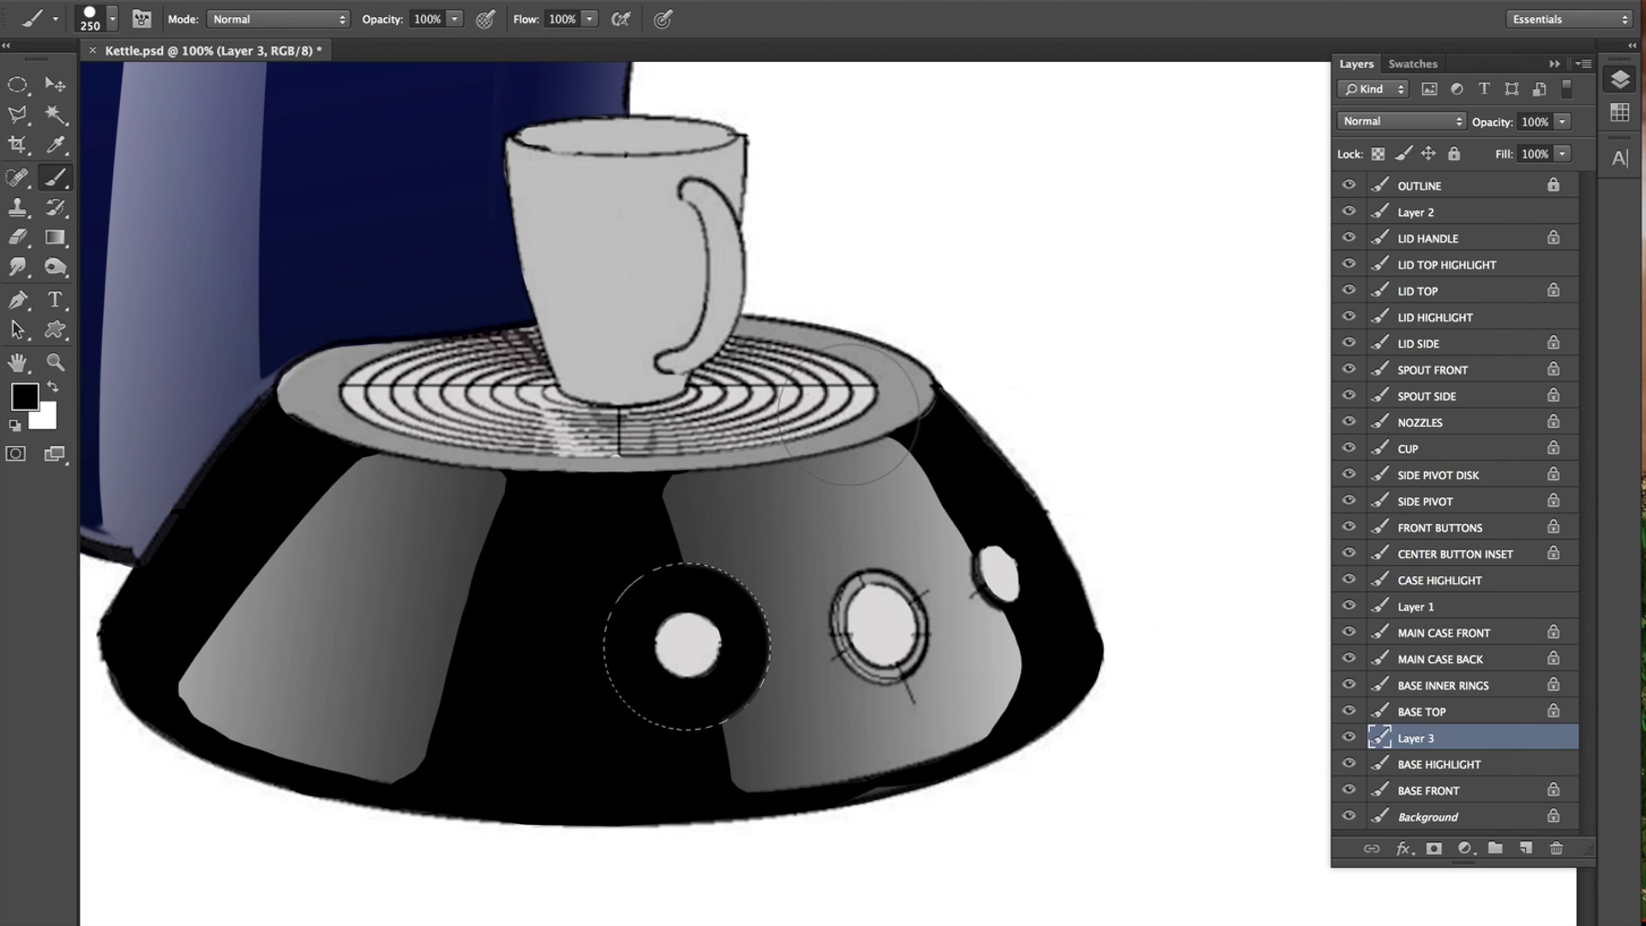
# On another new layer, fill the circle with a linear white-to-transparent gradient fading from its lower left toward the upper right.
pyautogui.click(54, 237)
pyautogui.click(52, 391)
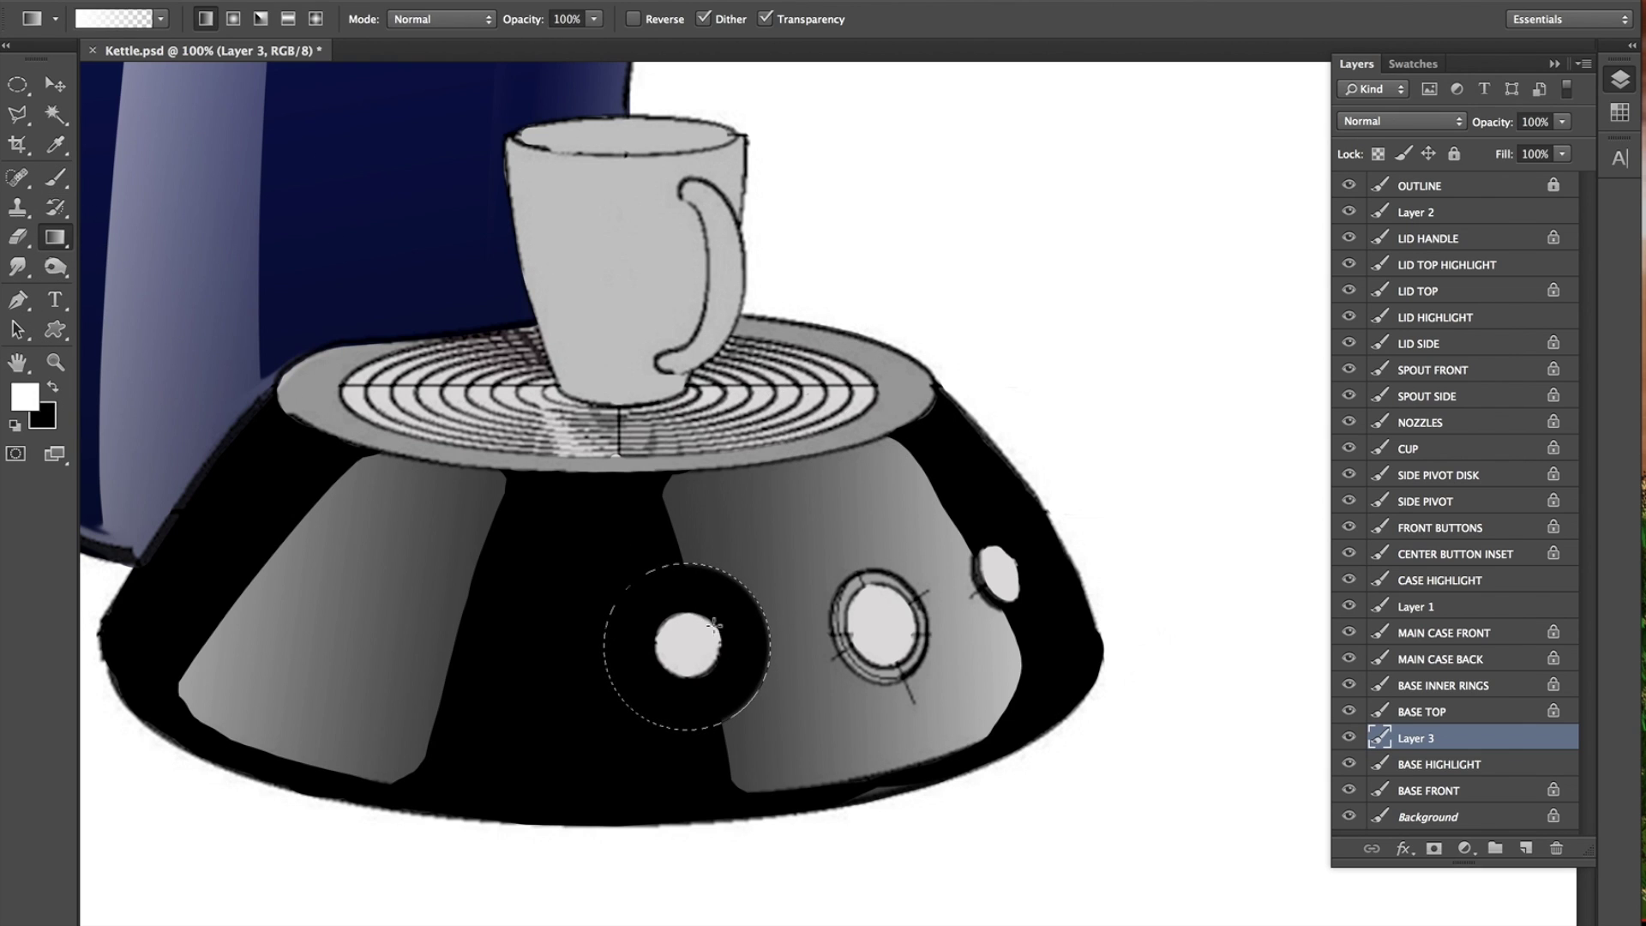
pyautogui.click(1526, 851)
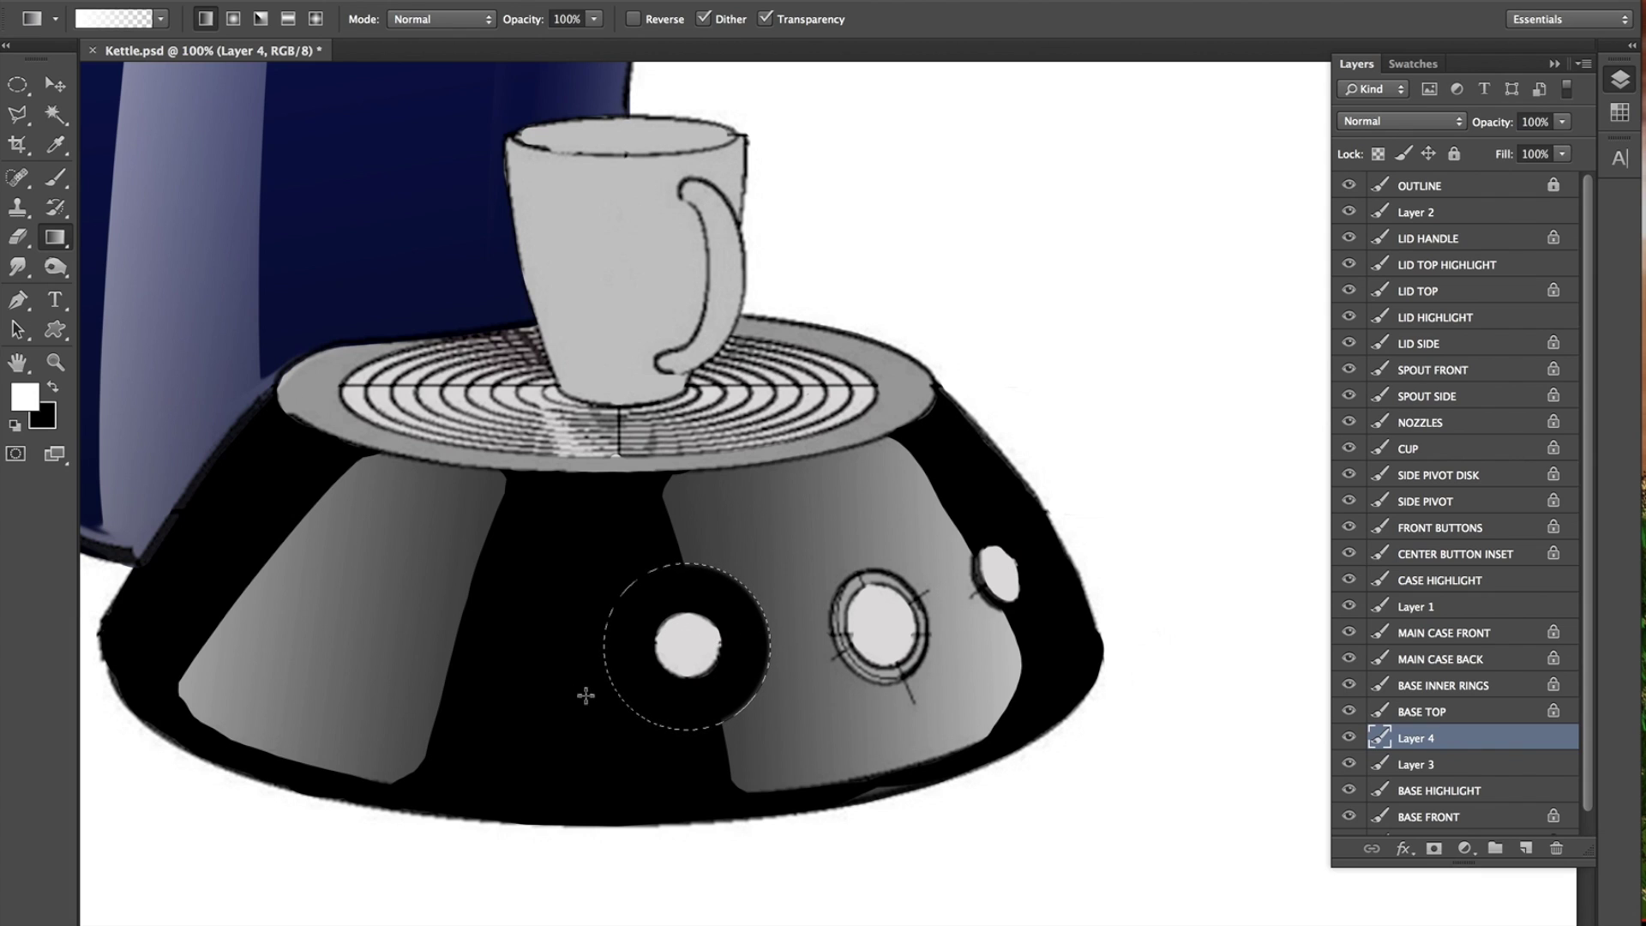
pyautogui.moveTo(586, 696); pyautogui.dragTo(775, 587)
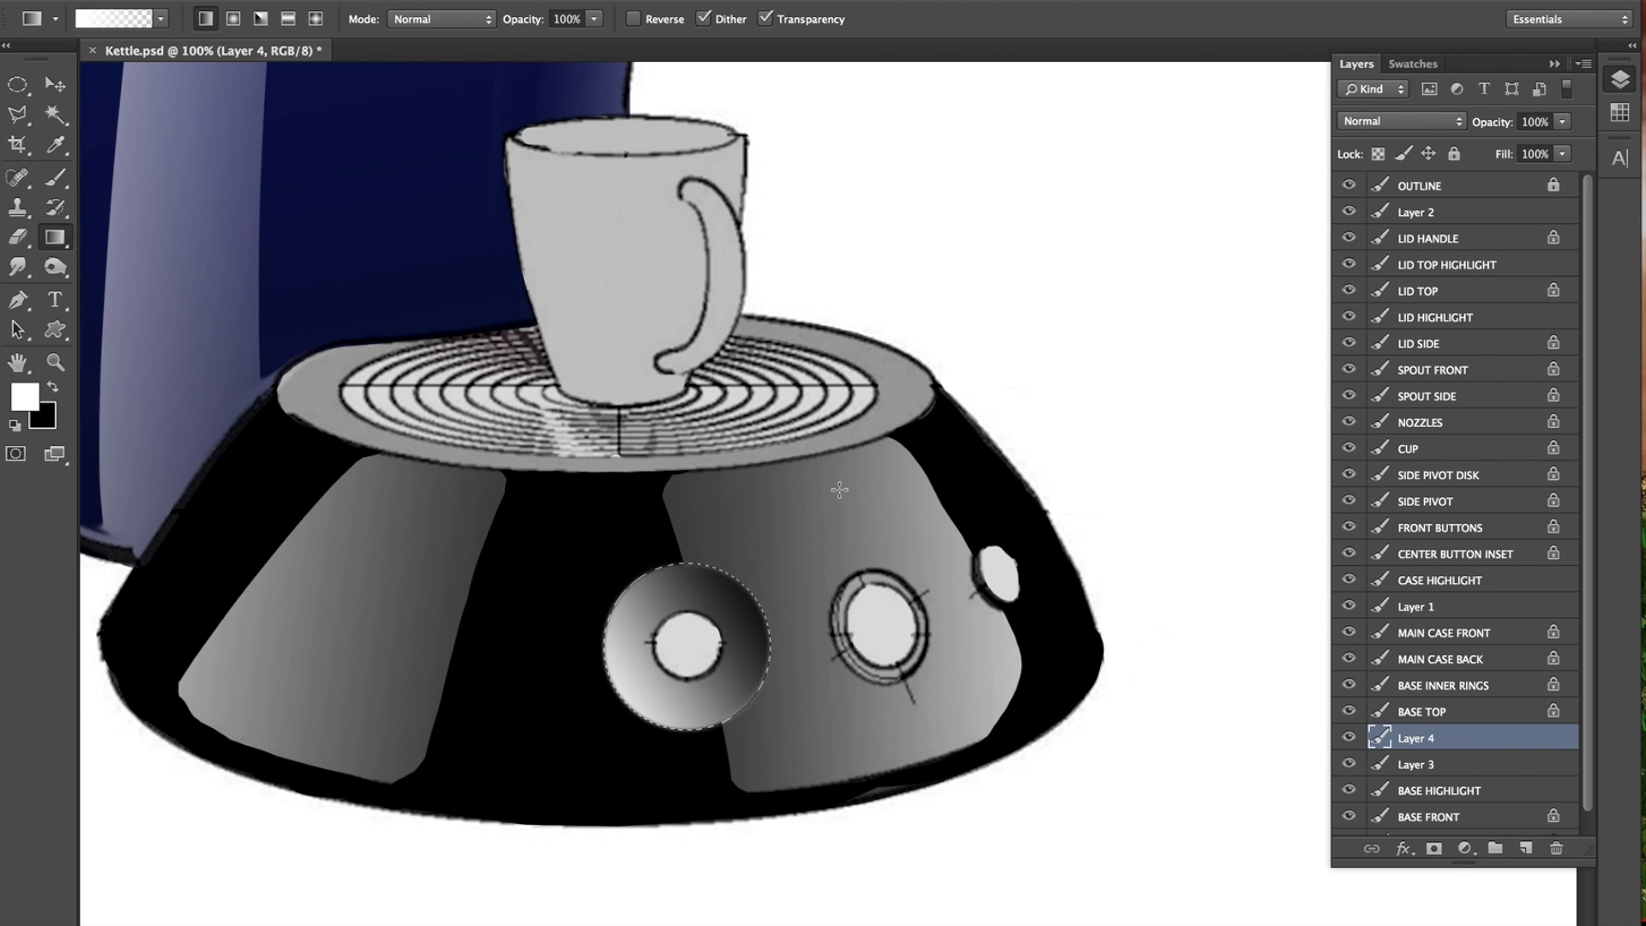
pyautogui.hotkey('ctrl', 'z')
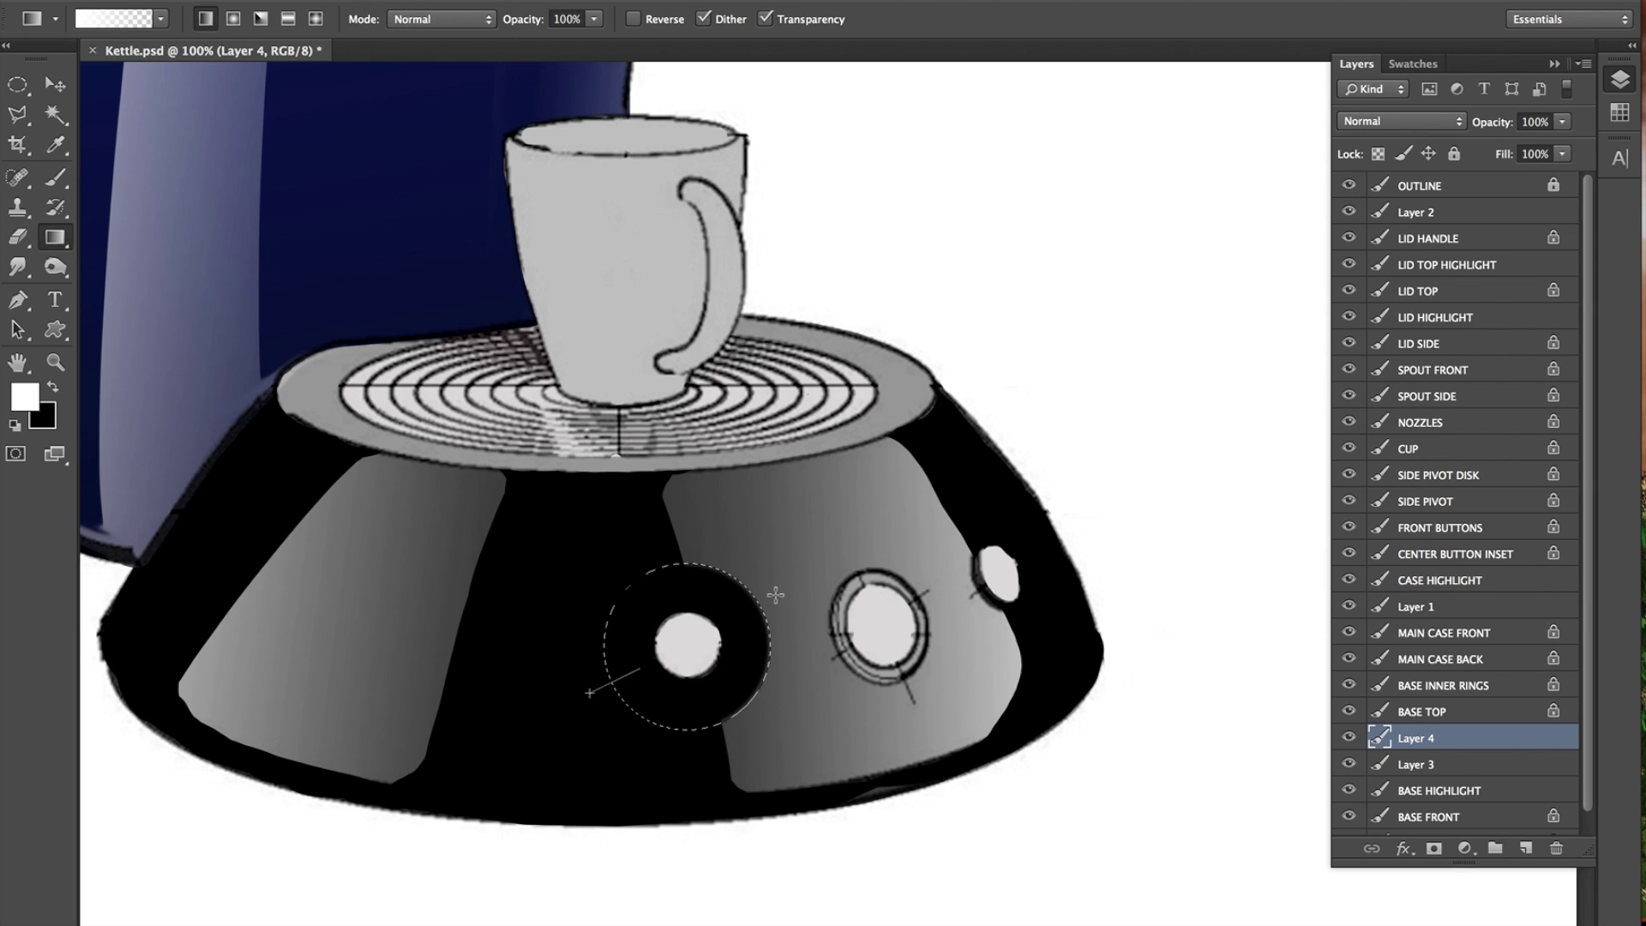
pyautogui.moveTo(792, 592); pyautogui.dragTo(791, 605)
pyautogui.hotkey('ctrl', 'z')
pyautogui.moveTo(780, 603); pyautogui.dragTo(797, 581)
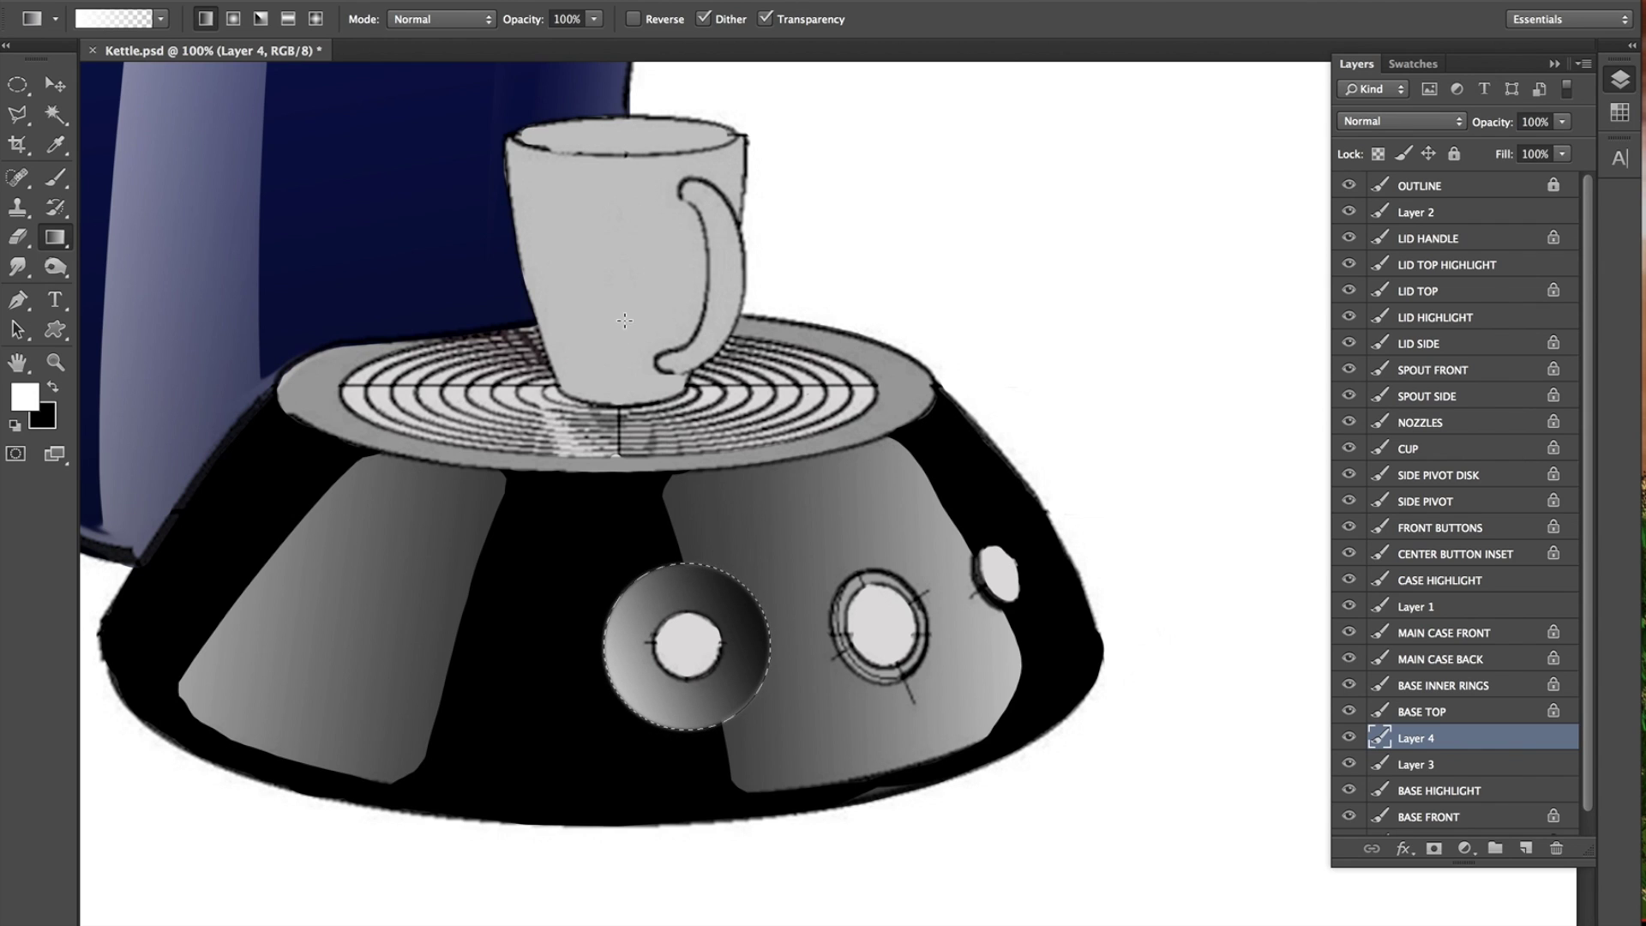
# Erase the upper right part of the left button's ring gradient with a curved edge using a 60 px eraser.
pyautogui.click(18, 237)
pyautogui.moveTo(709, 587)
pyautogui.mouseDown()
pyautogui.moveTo(737, 592)
pyautogui.moveTo(729, 626)
pyautogui.moveTo(710, 567)
pyautogui.mouseUp()
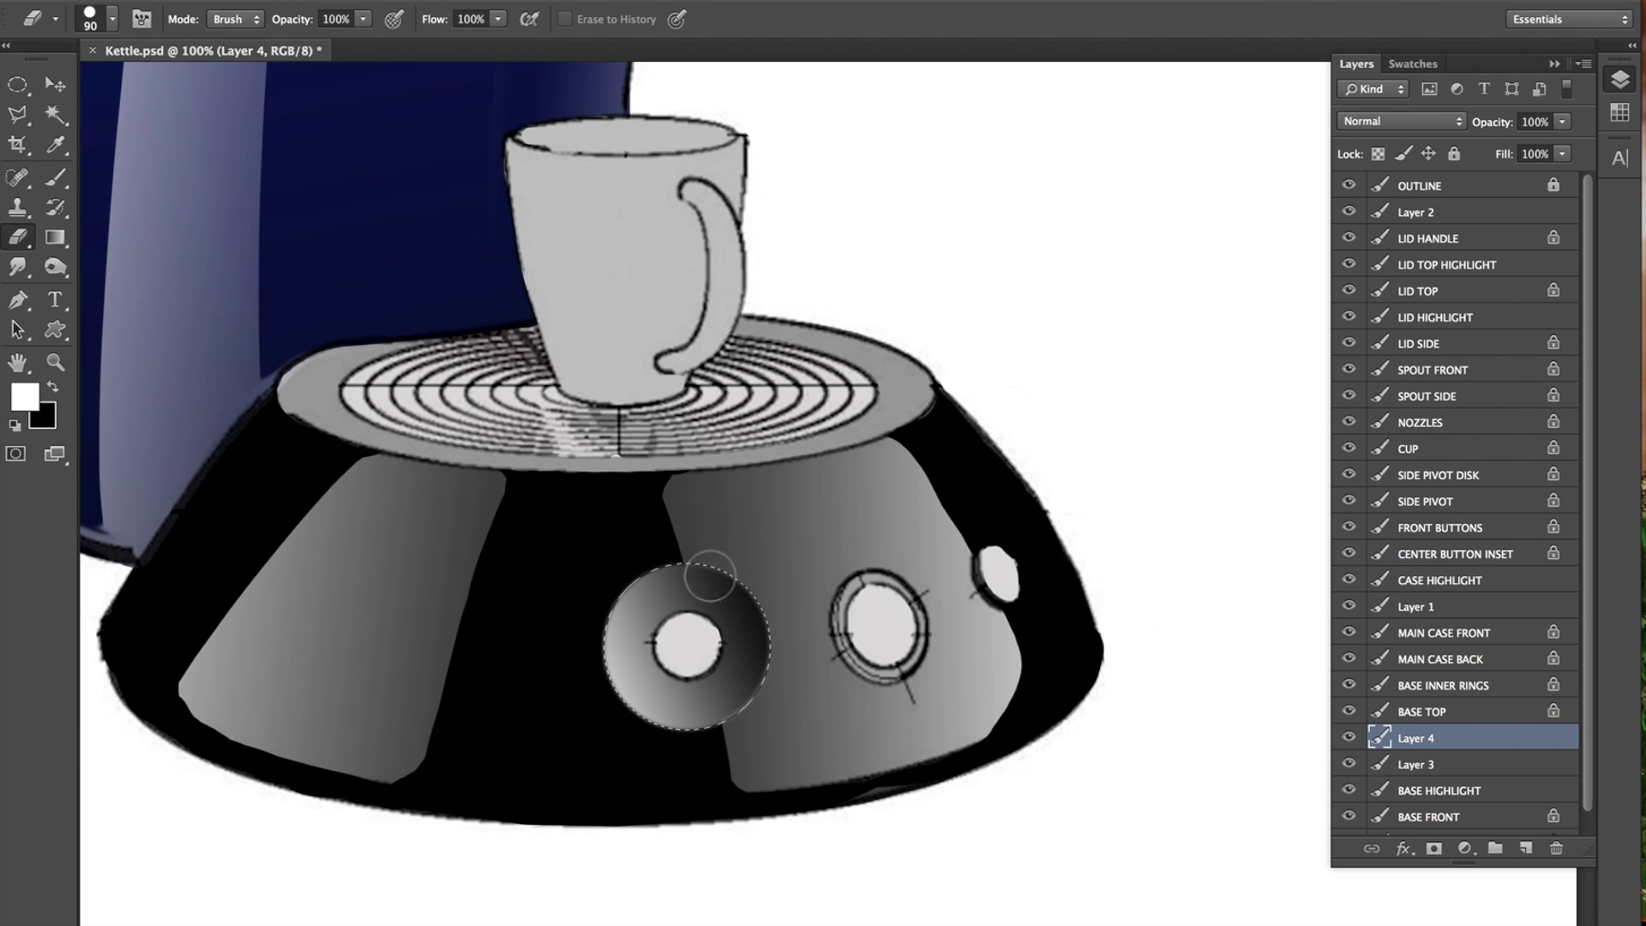
pyautogui.scroll(1, 665, 760)
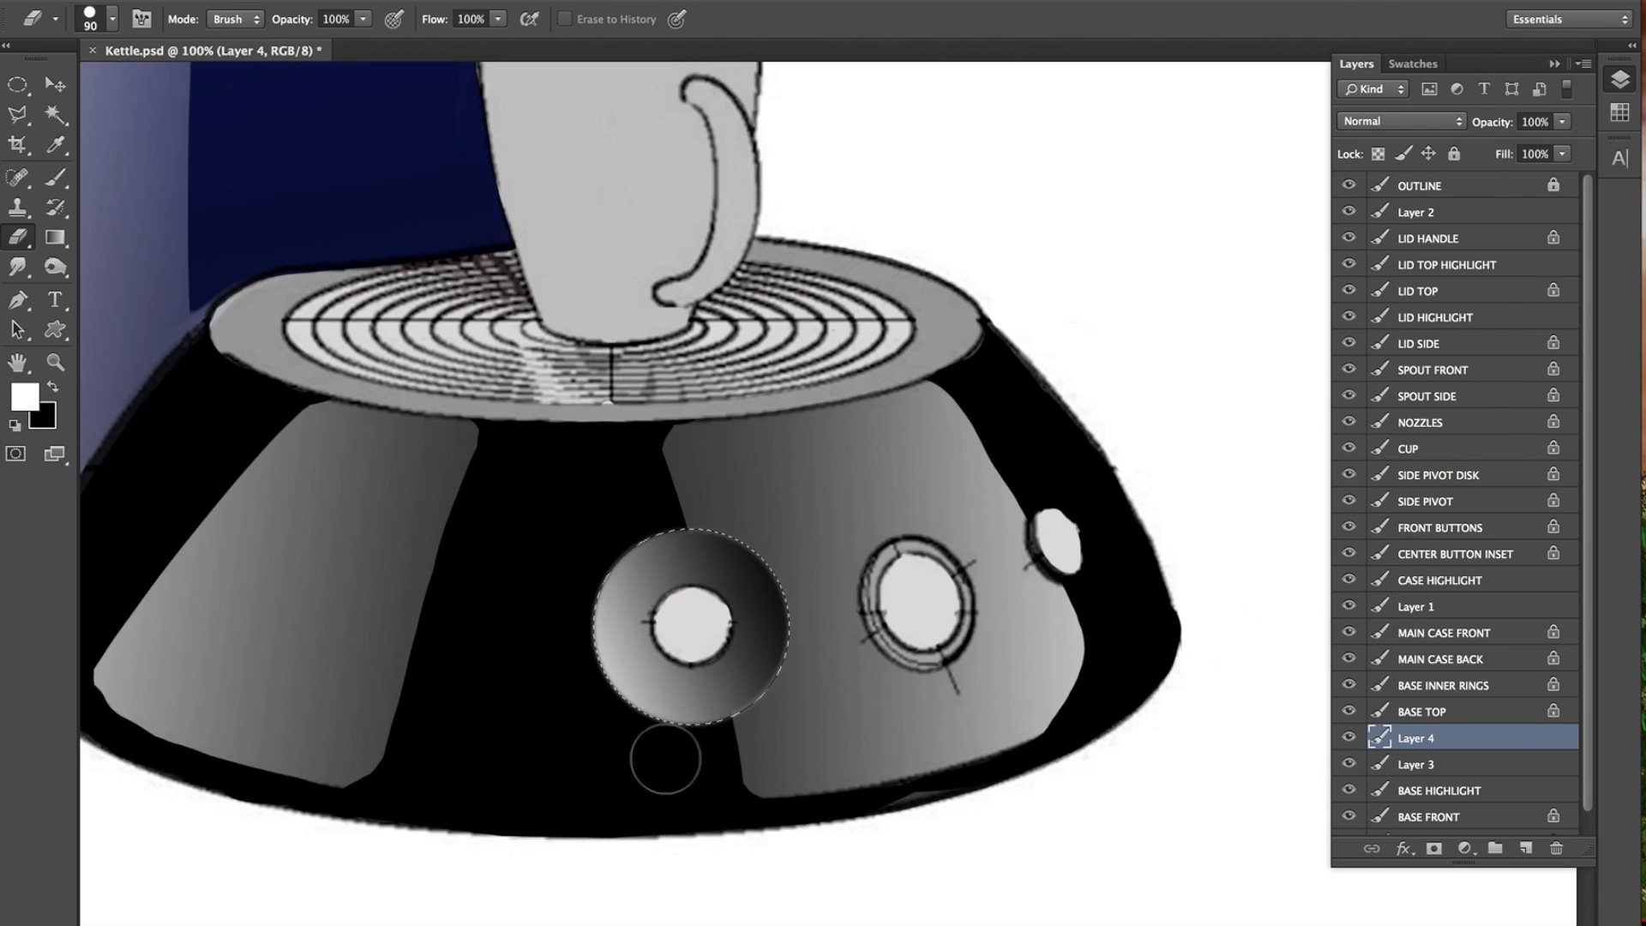
pyautogui.scroll(3, 665, 760)
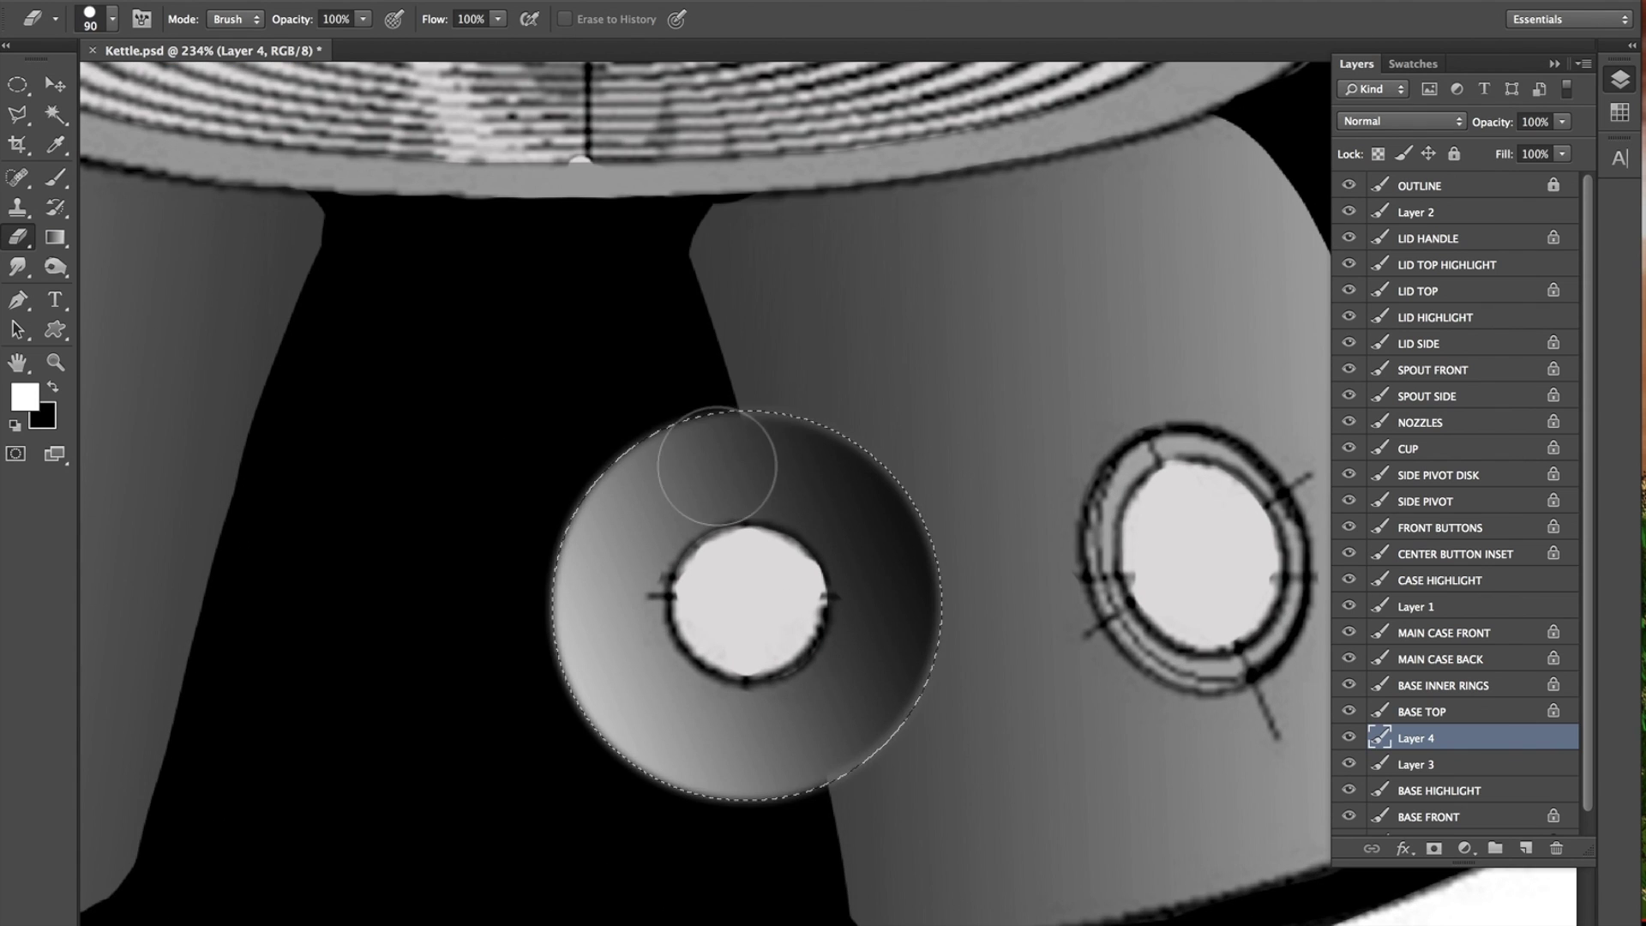
pyautogui.press('[')
pyautogui.press('[')
pyautogui.press('[')
pyautogui.moveTo(781, 397)
pyautogui.mouseDown()
pyautogui.moveTo(731, 569)
pyautogui.moveTo(810, 479)
pyautogui.moveTo(848, 513)
pyautogui.moveTo(853, 546)
pyautogui.mouseUp()
pyautogui.moveTo(726, 623)
pyautogui.mouseDown()
pyautogui.moveTo(750, 686)
pyautogui.moveTo(889, 791)
pyautogui.moveTo(775, 684)
pyautogui.moveTo(848, 680)
pyautogui.moveTo(862, 602)
pyautogui.moveTo(916, 703)
pyautogui.mouseUp()
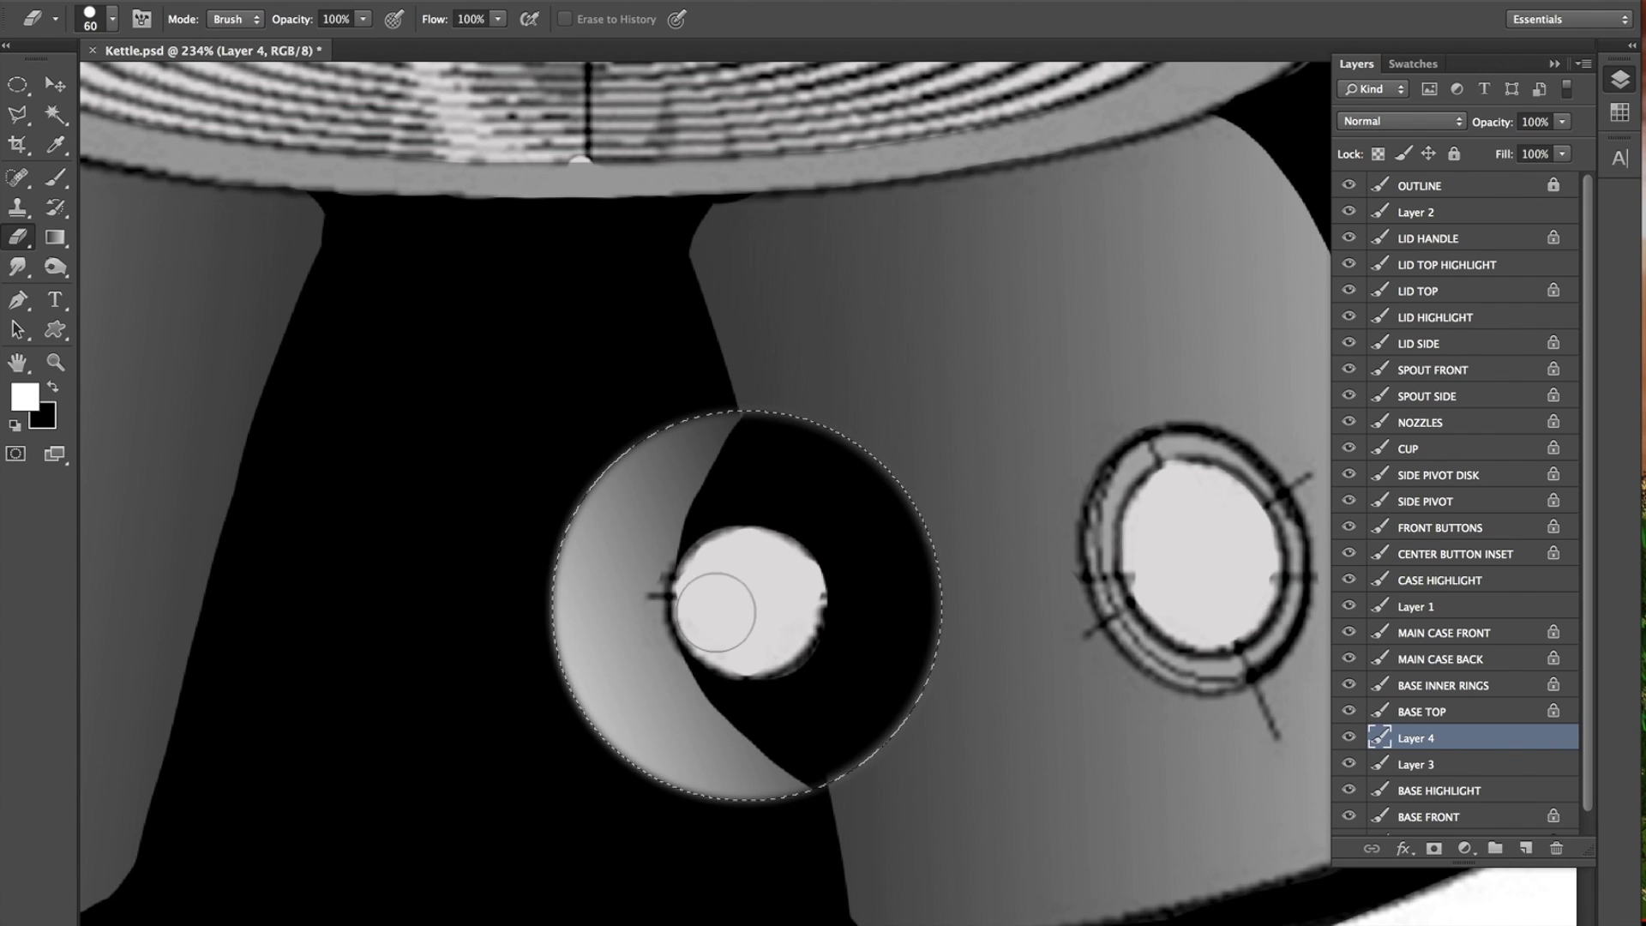
pyautogui.moveTo(769, 457); pyautogui.dragTo(662, 535)
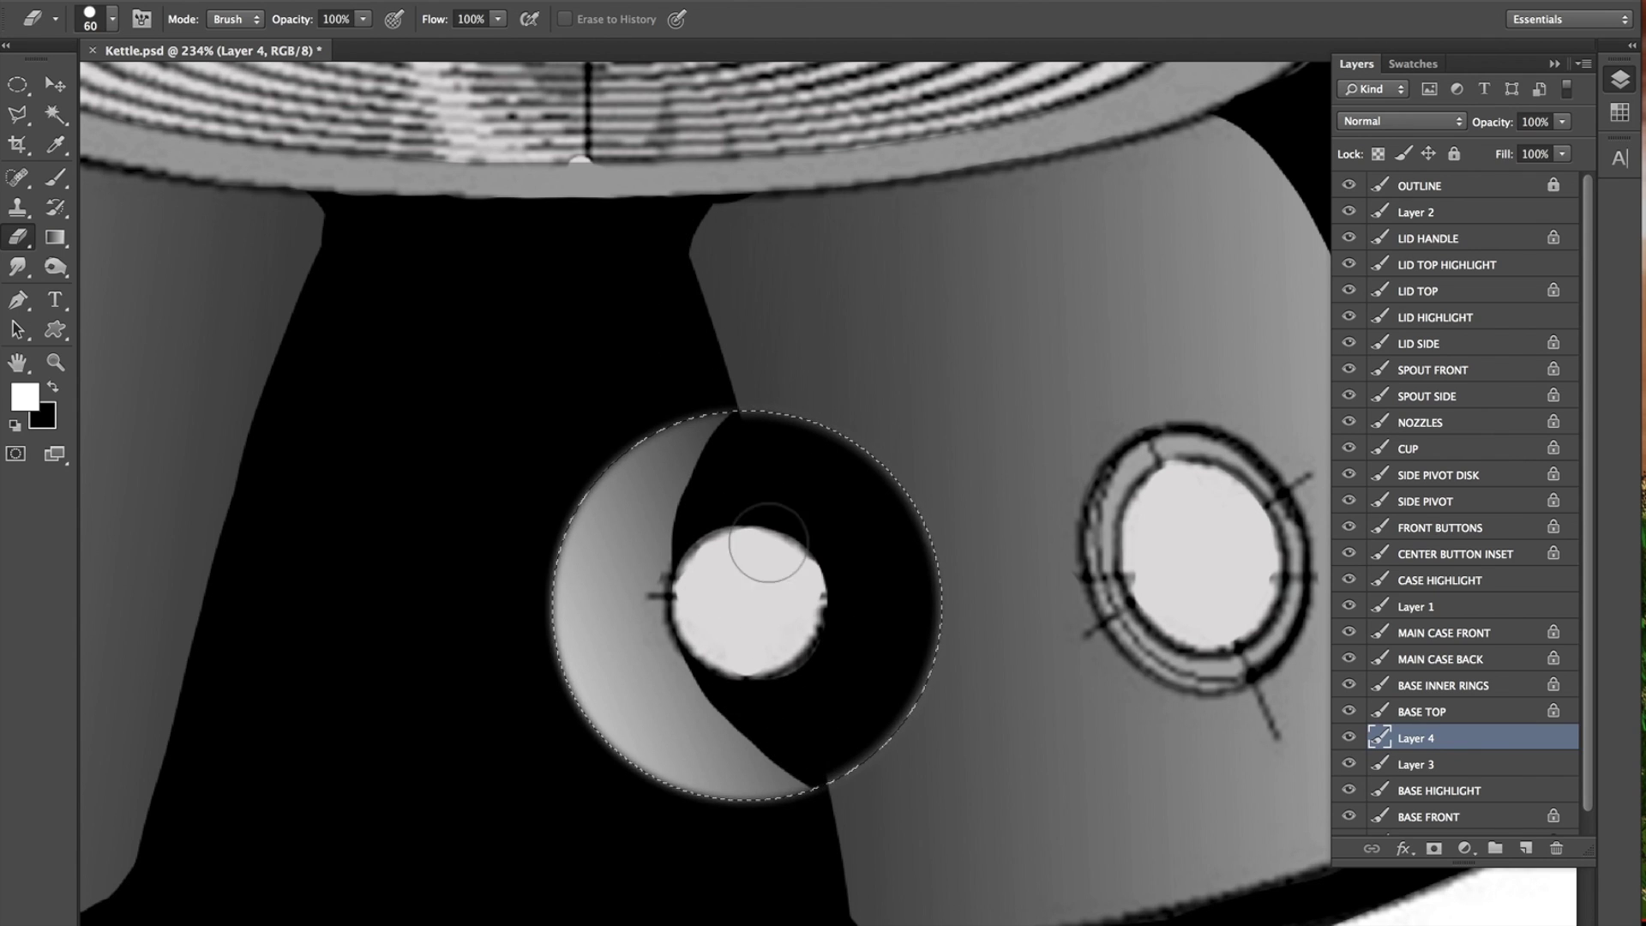
pyautogui.press('Delete')
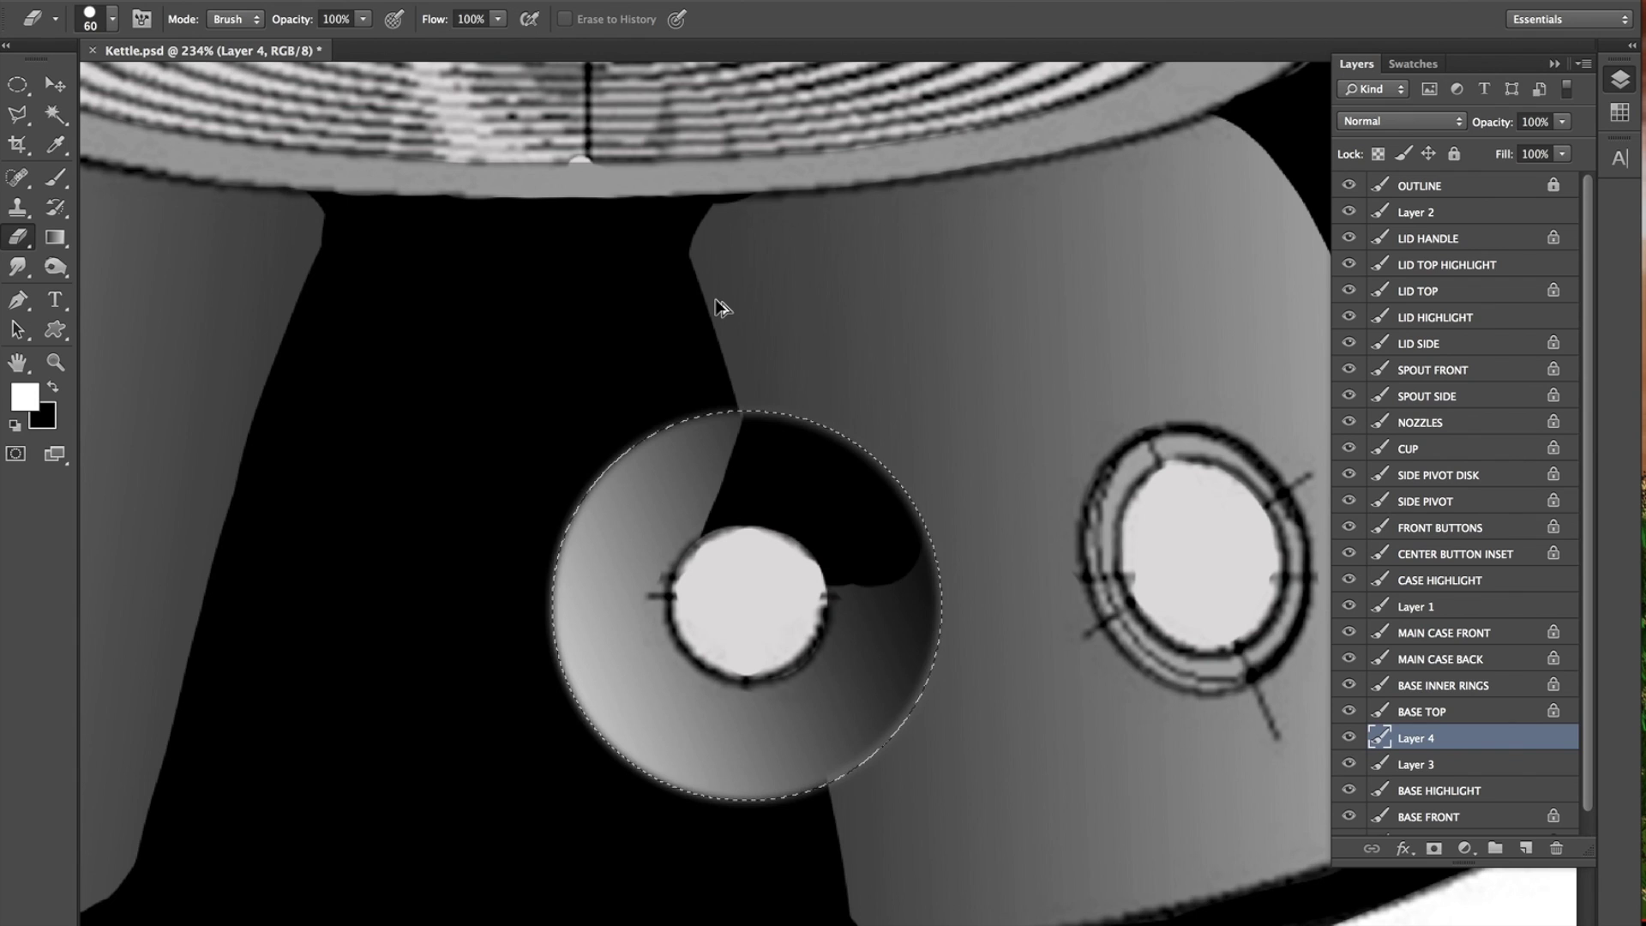
# Try to erase the inner side of the gradient highlight around the left front button on Layer 4 with a 60 px eraser, and deselect.
pyautogui.moveTo(770, 427)
pyautogui.mouseDown()
pyautogui.moveTo(739, 613)
pyautogui.moveTo(793, 716)
pyautogui.mouseUp()
pyautogui.moveTo(854, 763)
pyautogui.mouseDown()
pyautogui.moveTo(782, 532)
pyautogui.moveTo(802, 432)
pyautogui.moveTo(735, 521)
pyautogui.moveTo(735, 620)
pyautogui.mouseUp()
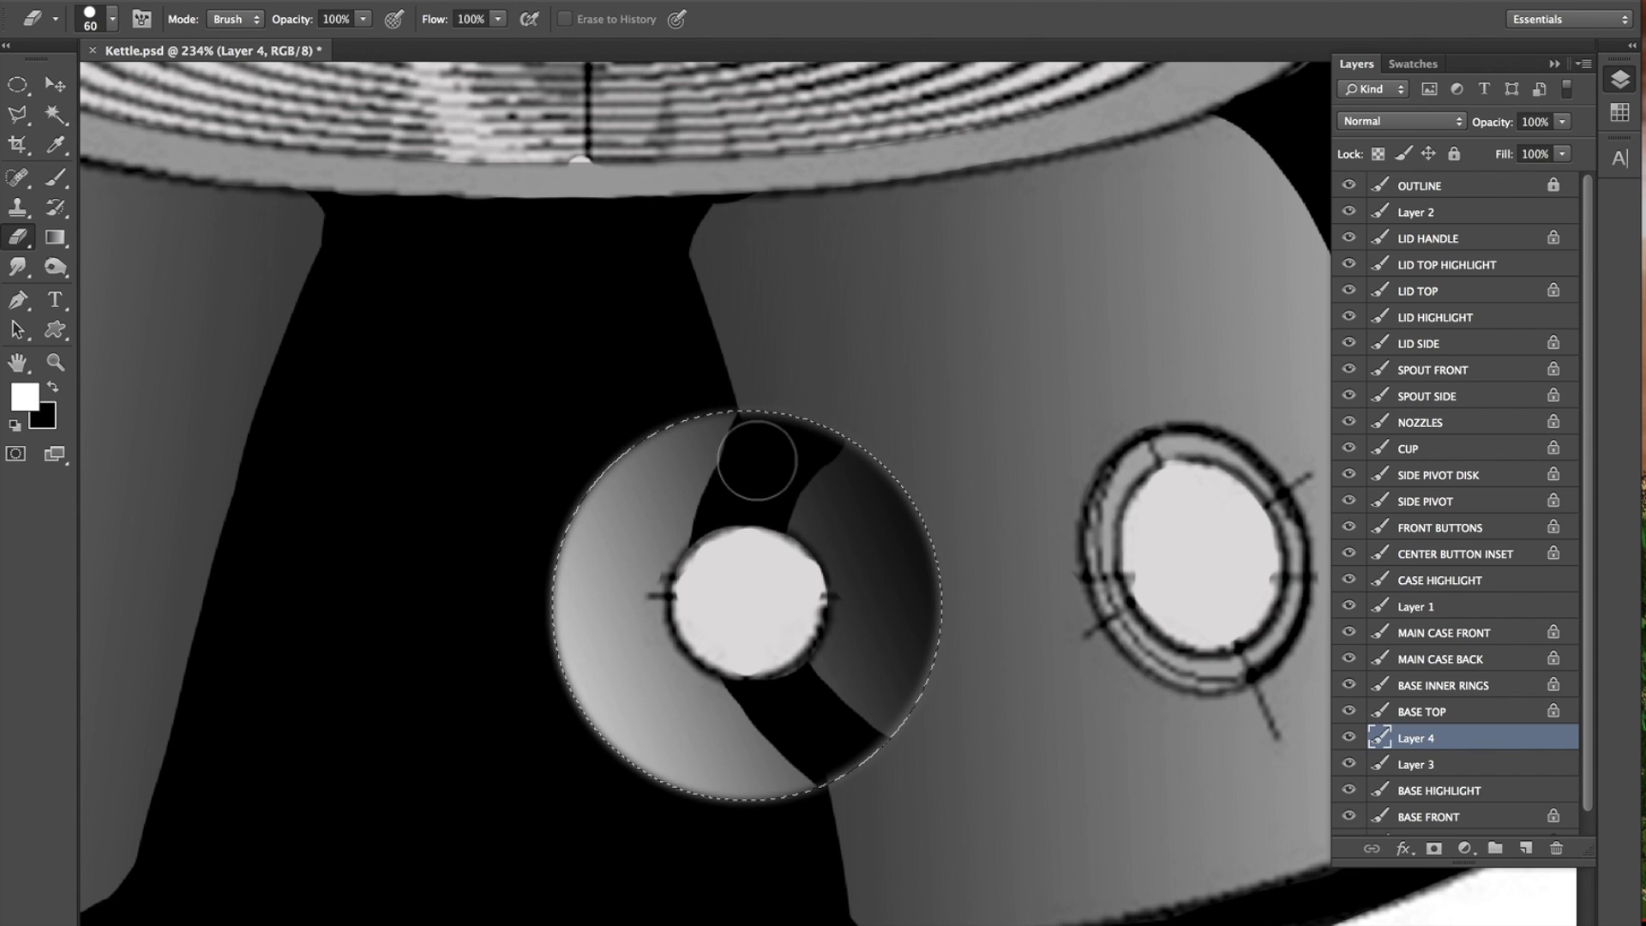
pyautogui.moveTo(848, 480)
pyautogui.mouseDown()
pyautogui.moveTo(856, 564)
pyautogui.moveTo(880, 540)
pyautogui.moveTo(815, 647)
pyautogui.moveTo(755, 578)
pyautogui.mouseUp()
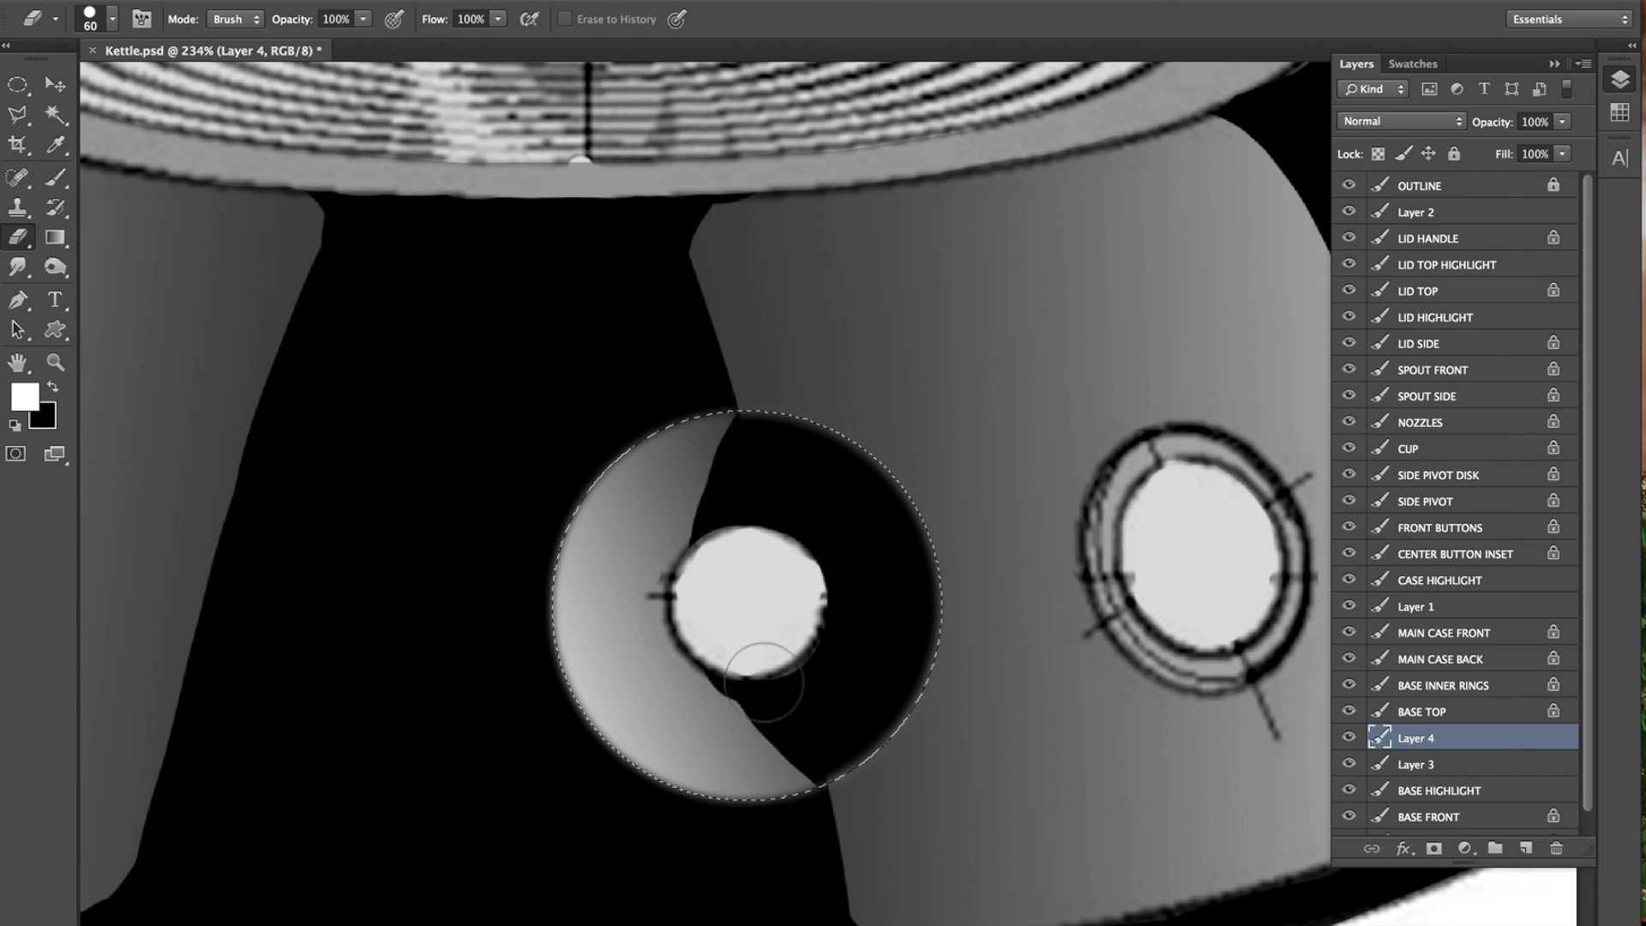
pyautogui.hotkey('ctrl', 'd')
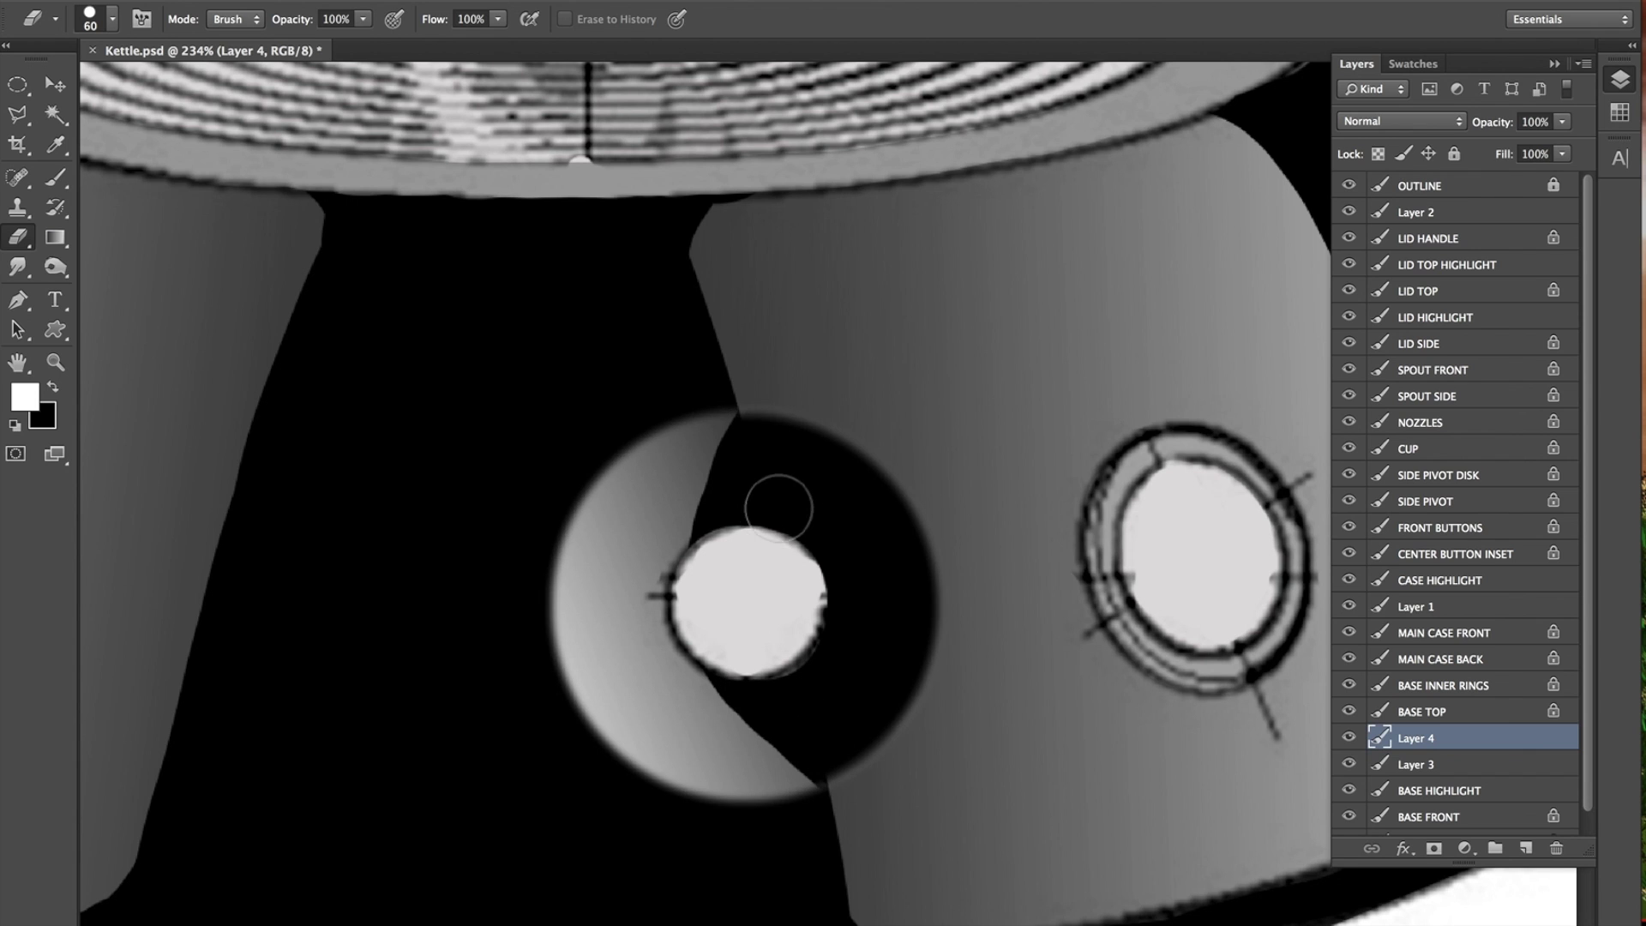
pyautogui.hotkey('ctrl', '0')
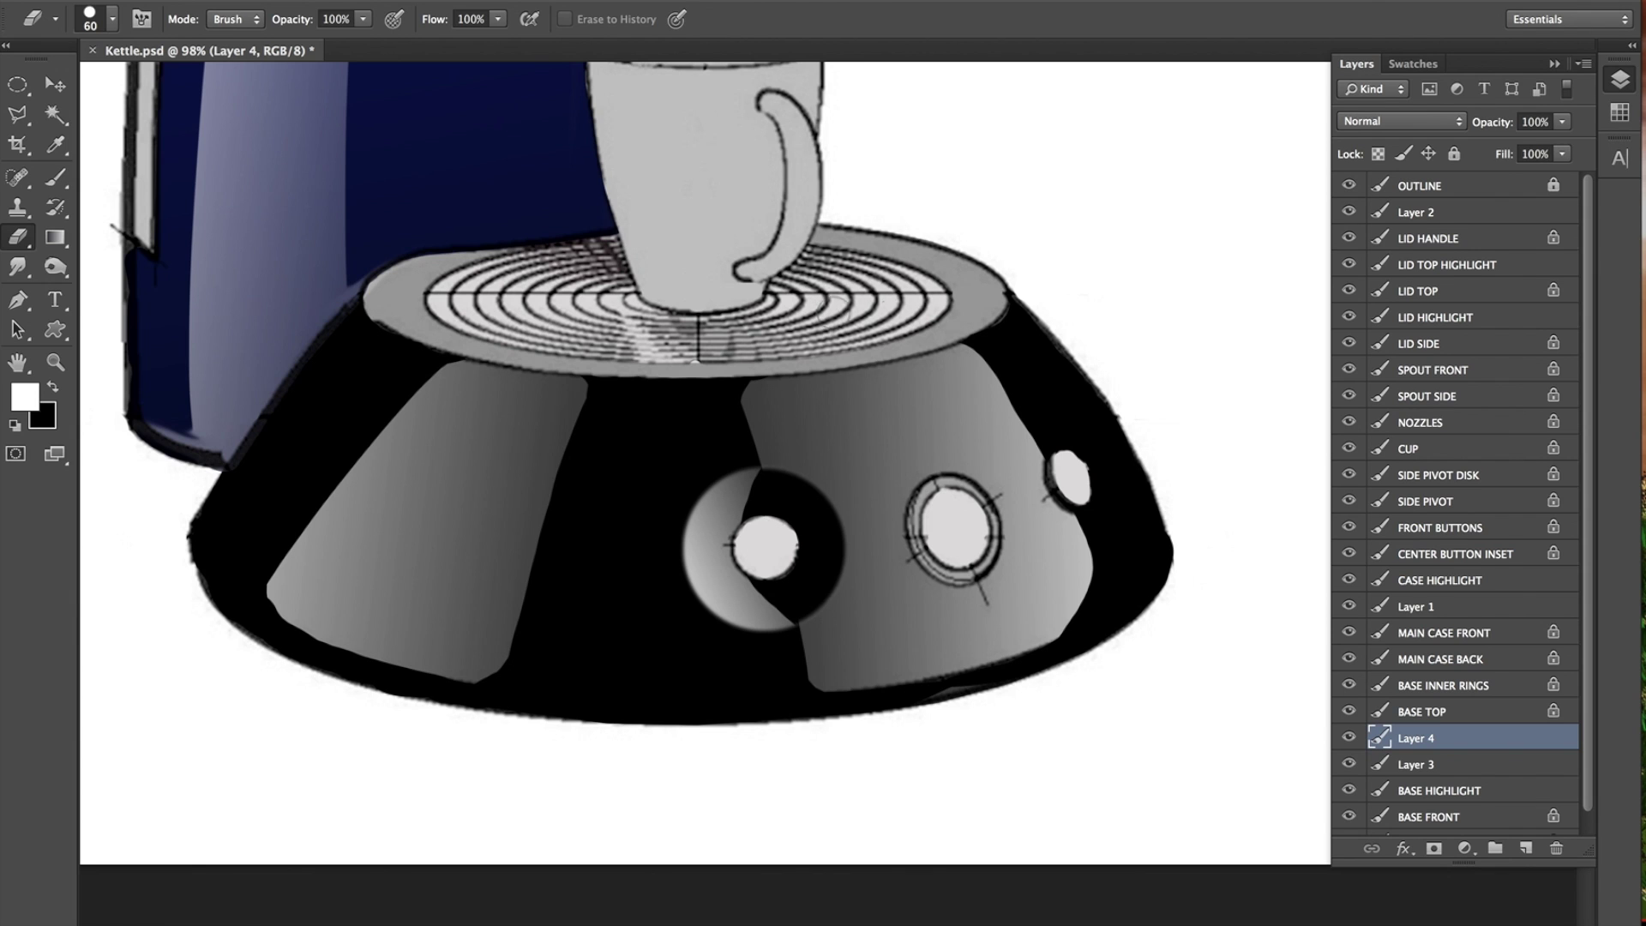
# Erase the right half of Layer 4's gradient ring around the left front button in a smooth curve with a 250 px eraser, and deselect.
pyautogui.scroll(3, 827, 307)
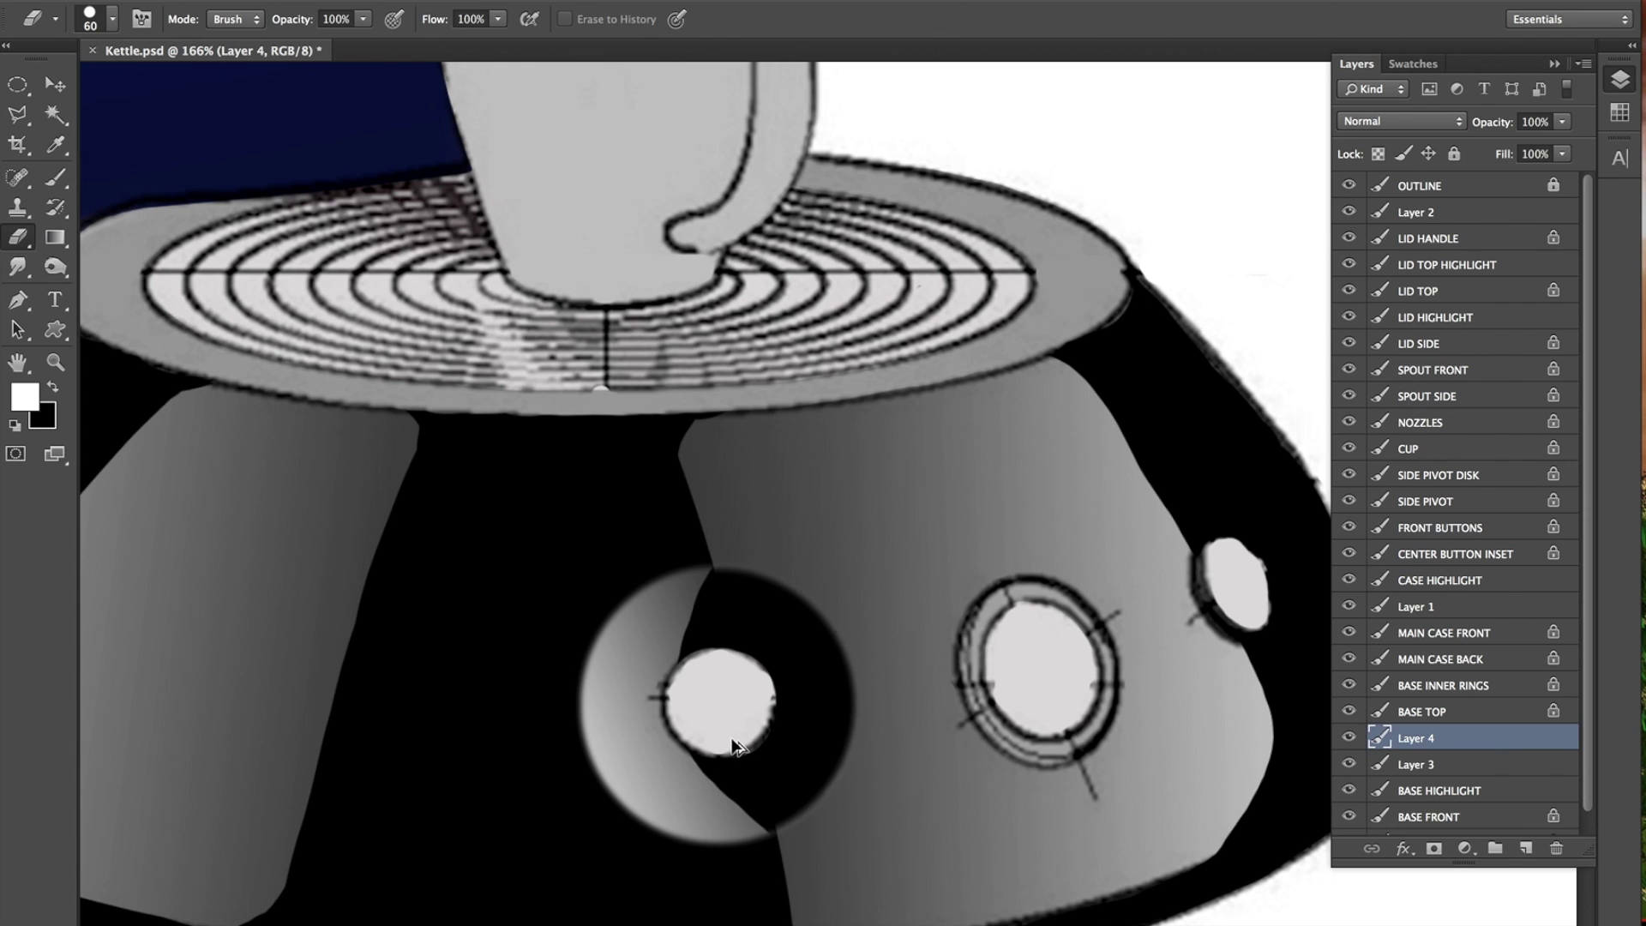
pyautogui.moveTo(731, 754); pyautogui.dragTo(728, 754)
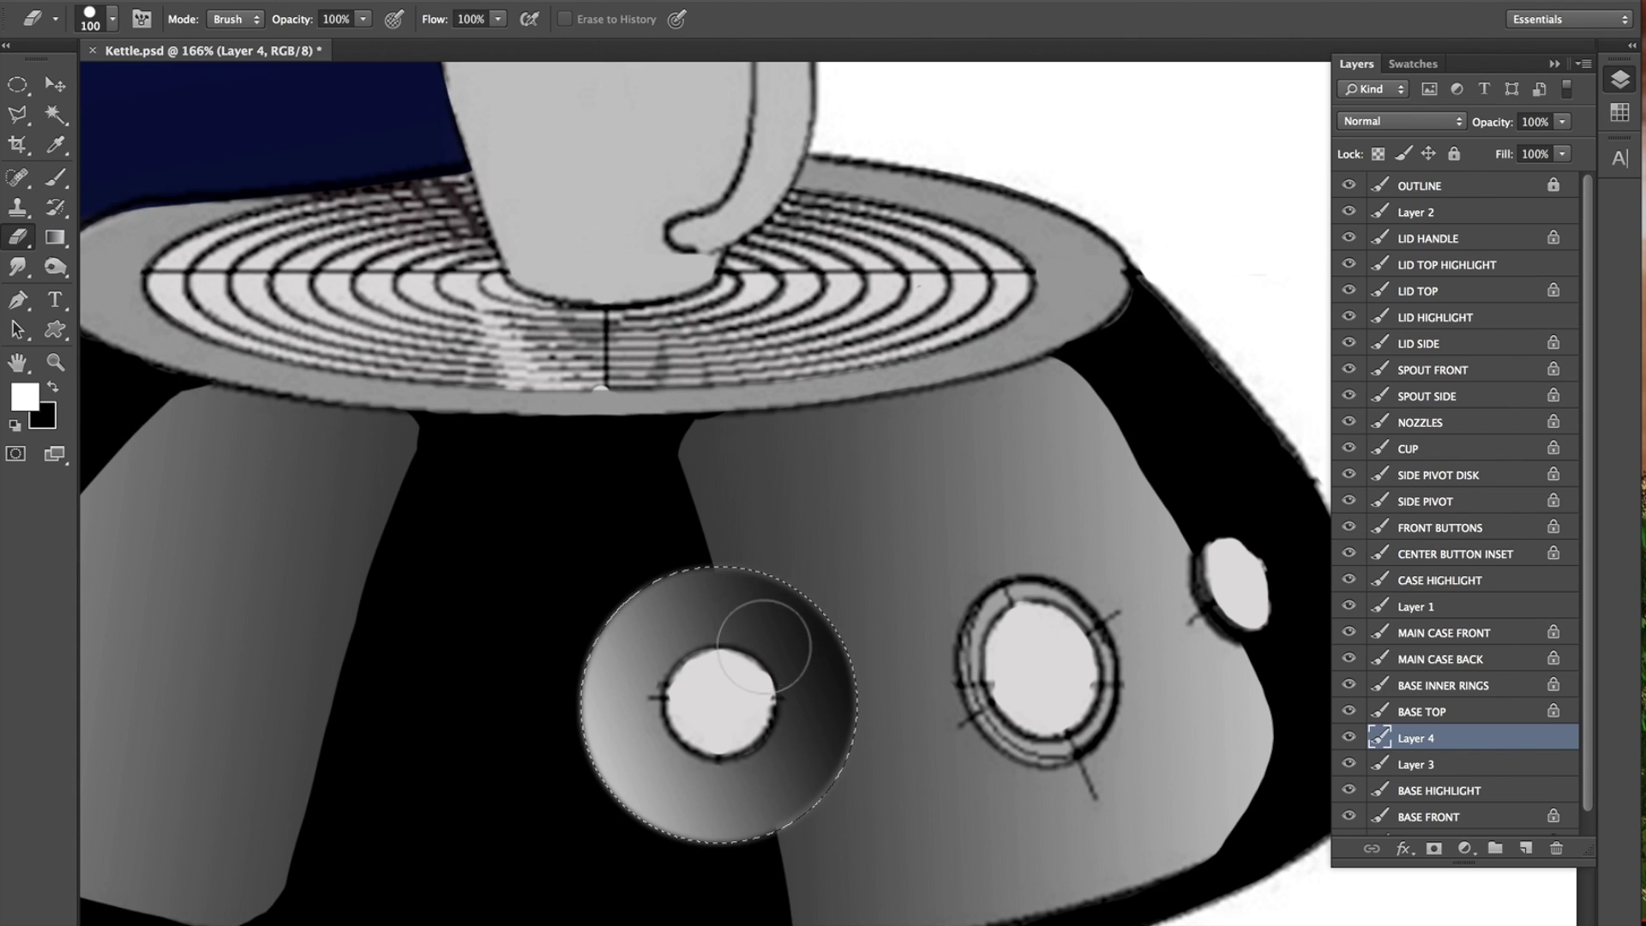
pyautogui.moveTo(801, 671)
pyautogui.mouseDown()
pyautogui.moveTo(806, 656)
pyautogui.moveTo(811, 710)
pyautogui.mouseUp()
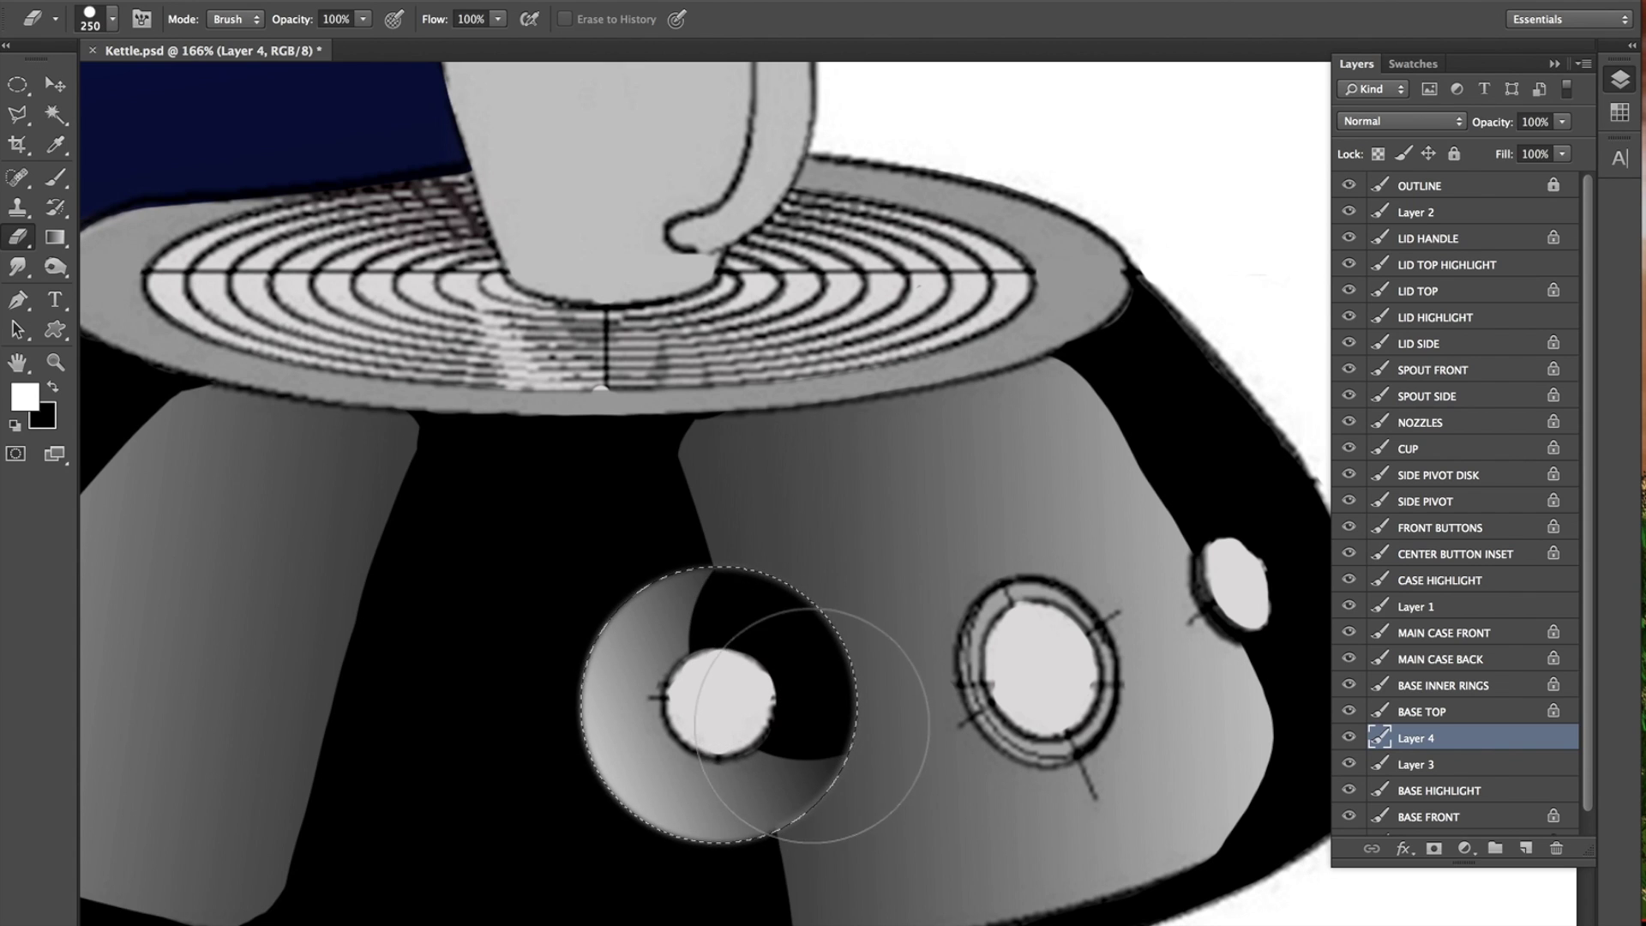
pyautogui.press('[')
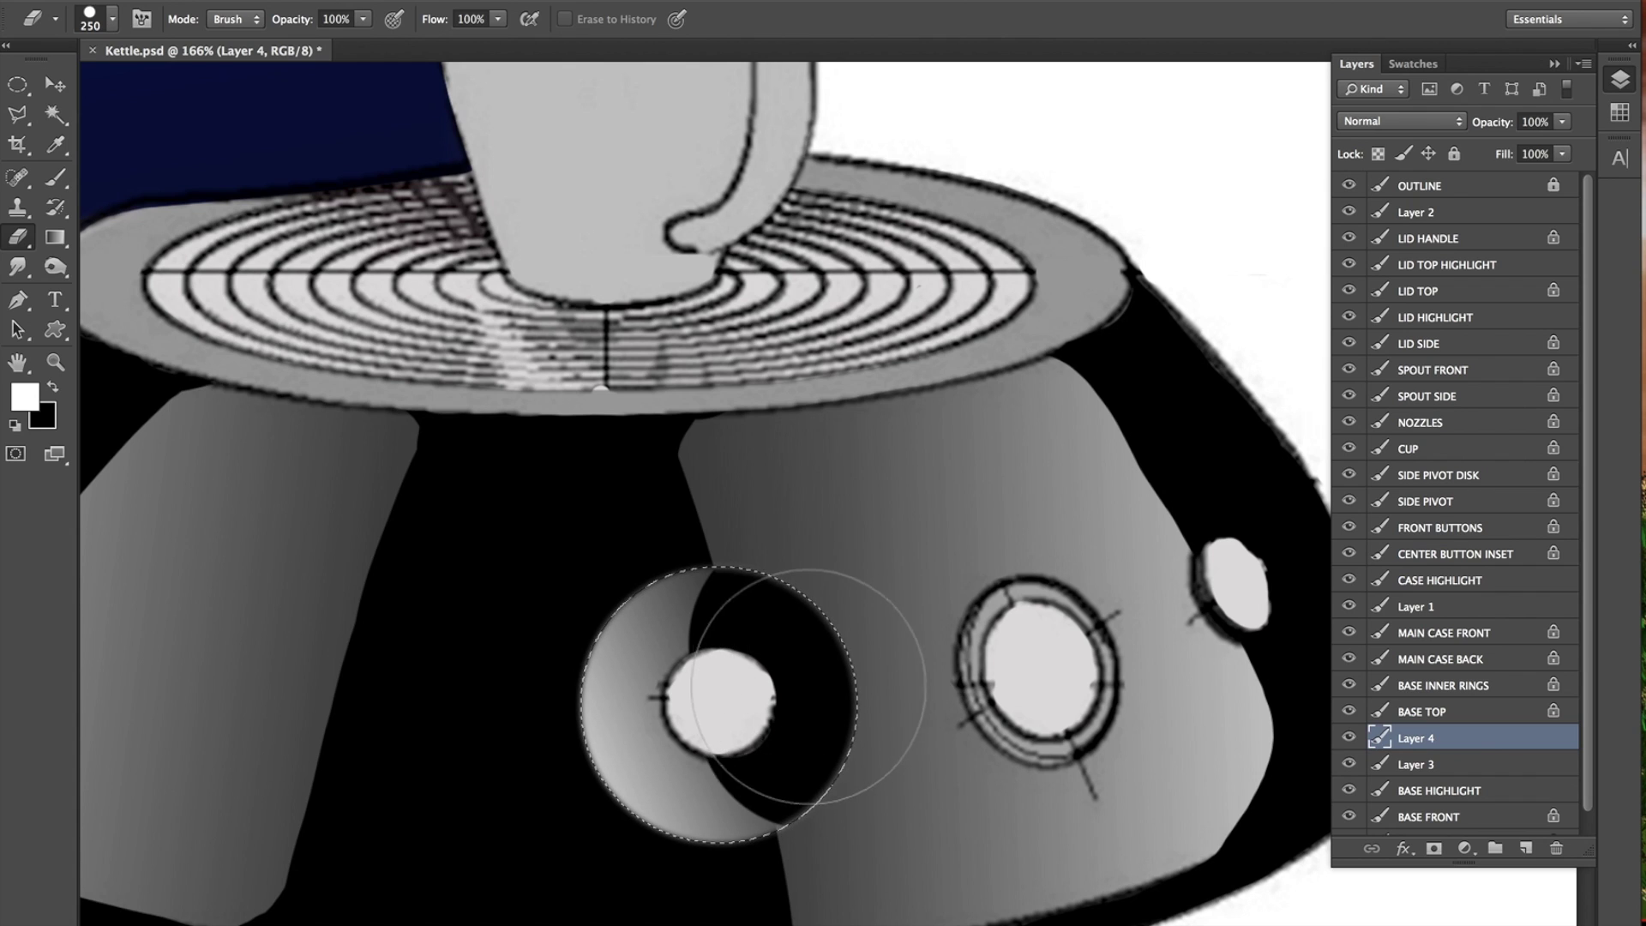
pyautogui.press('[')
pyautogui.press('[')
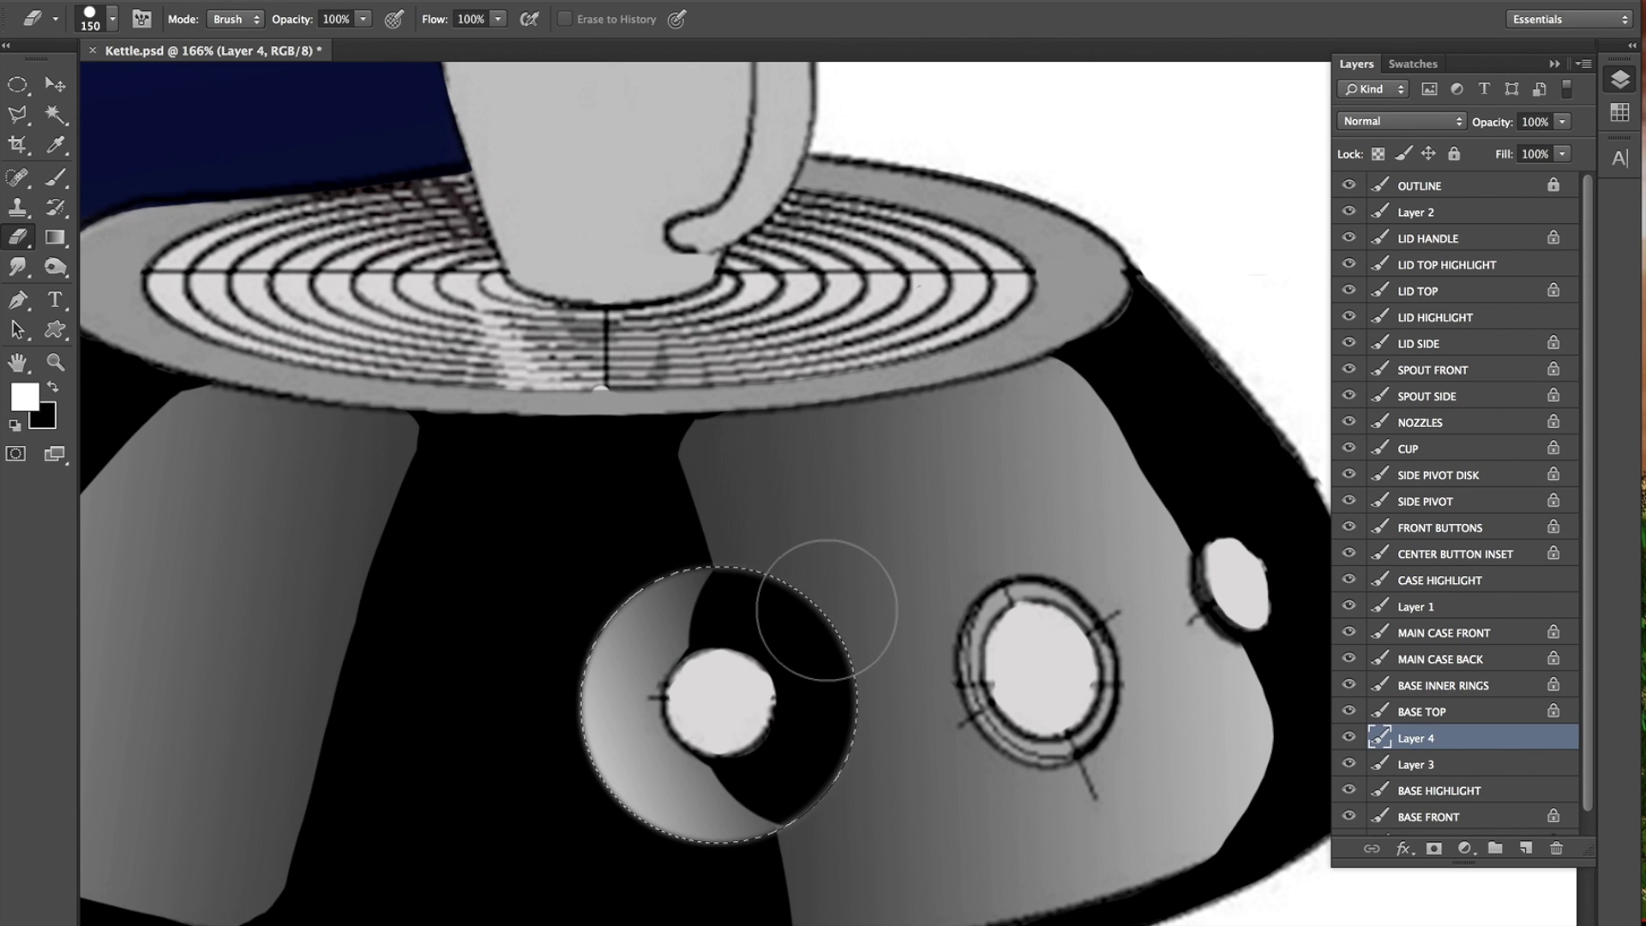
pyautogui.scroll(-5, 826, 610)
pyautogui.hotkey('ctrl', 'd')
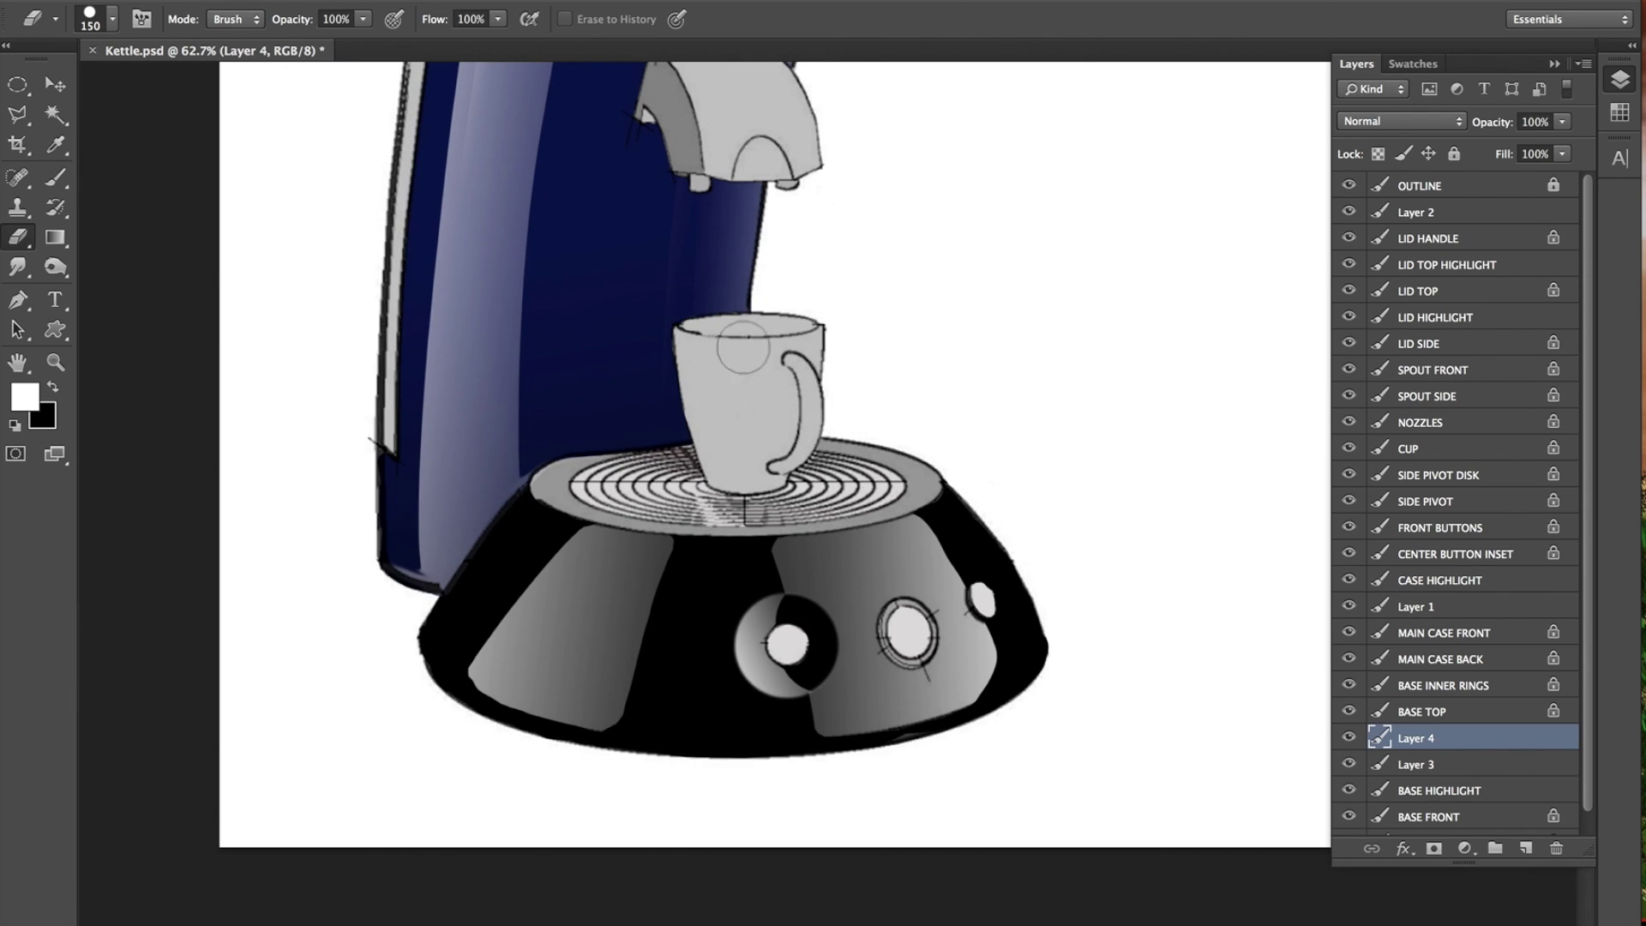
# Draw an elliptical selection around the rightmost front button on the kettle base.
pyautogui.scroll(2, 710, 573)
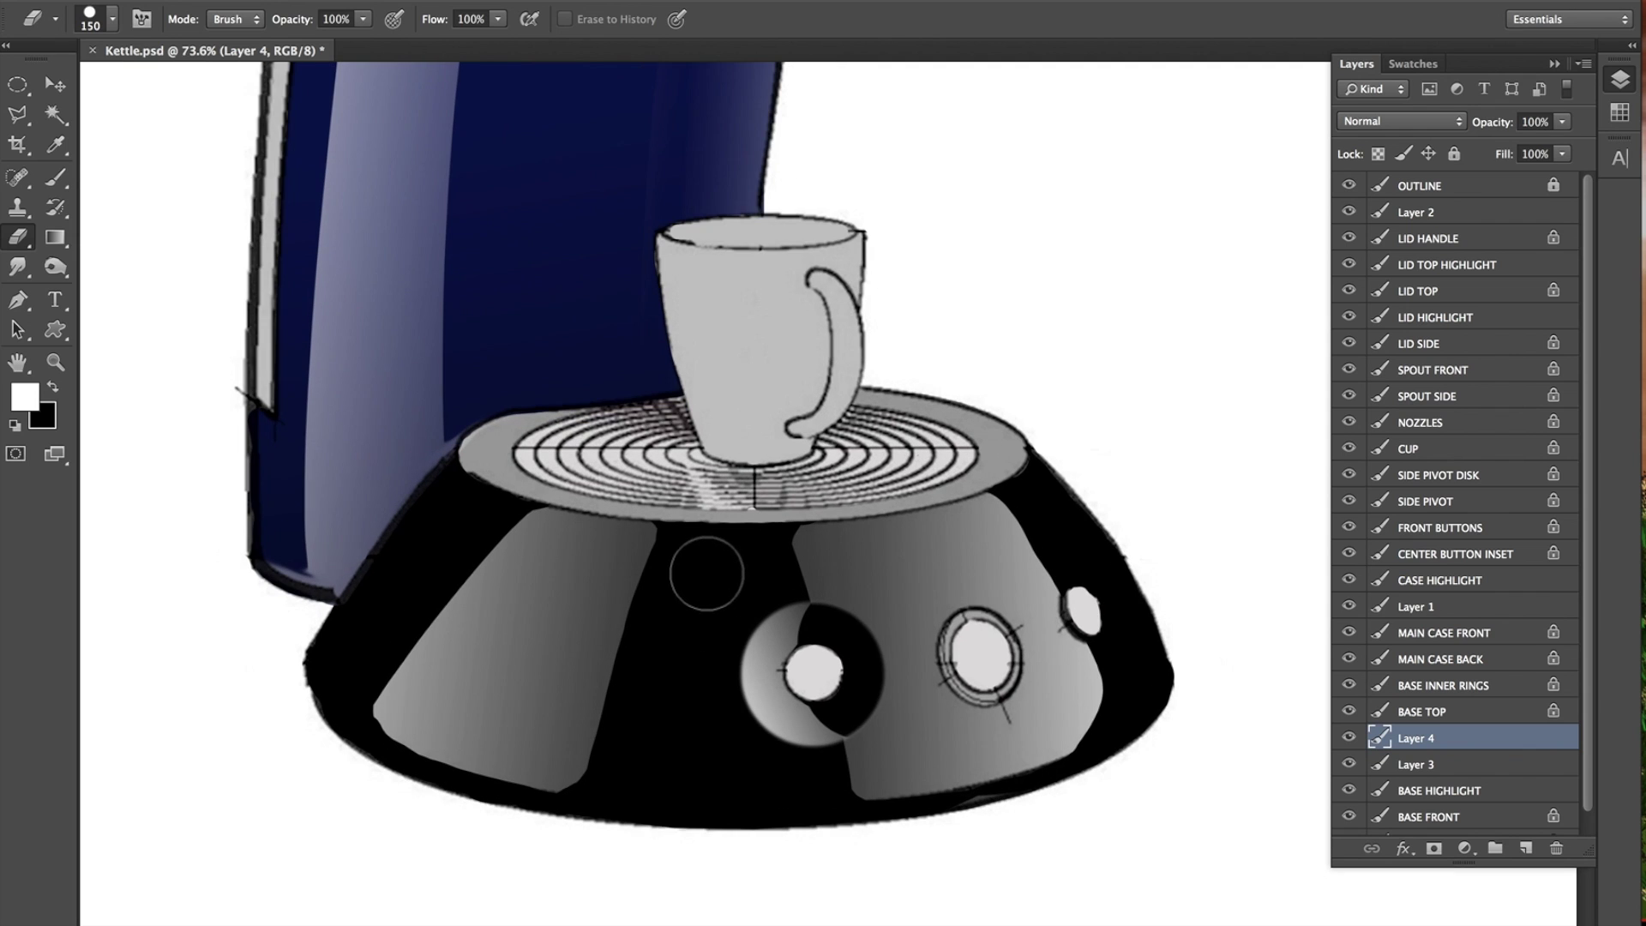
pyautogui.moveTo(892, 708)
pyautogui.mouseDown()
pyautogui.moveTo(726, 660)
pyautogui.moveTo(728, 673)
pyautogui.mouseUp()
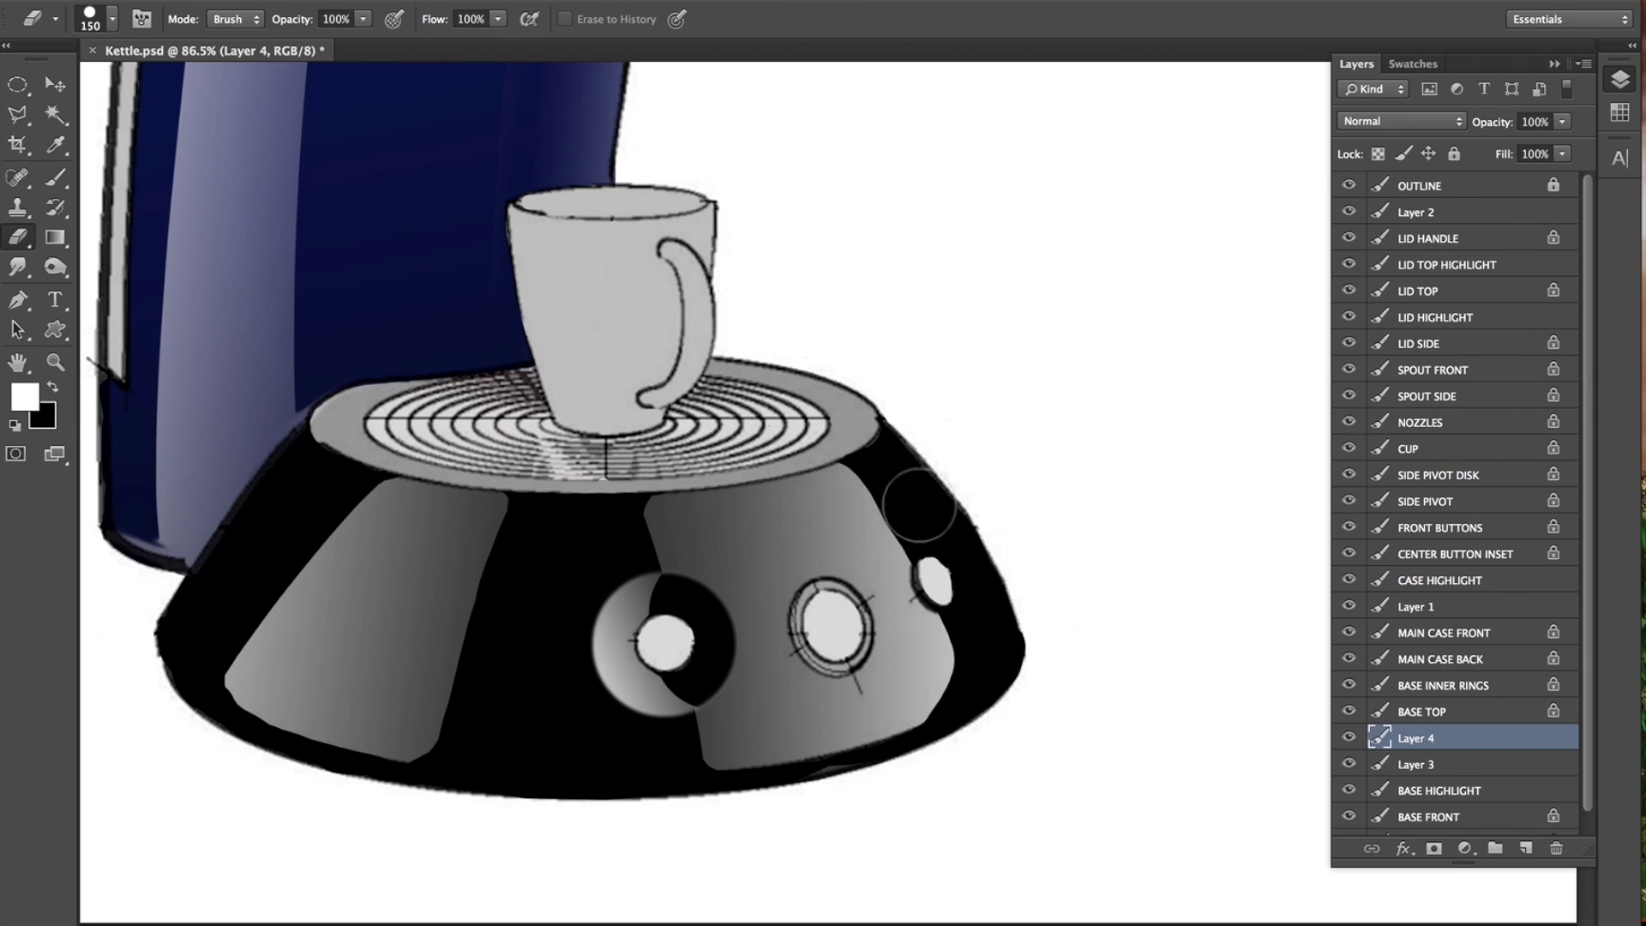
pyautogui.click(18, 84)
pyautogui.moveTo(875, 518); pyautogui.dragTo(991, 653)
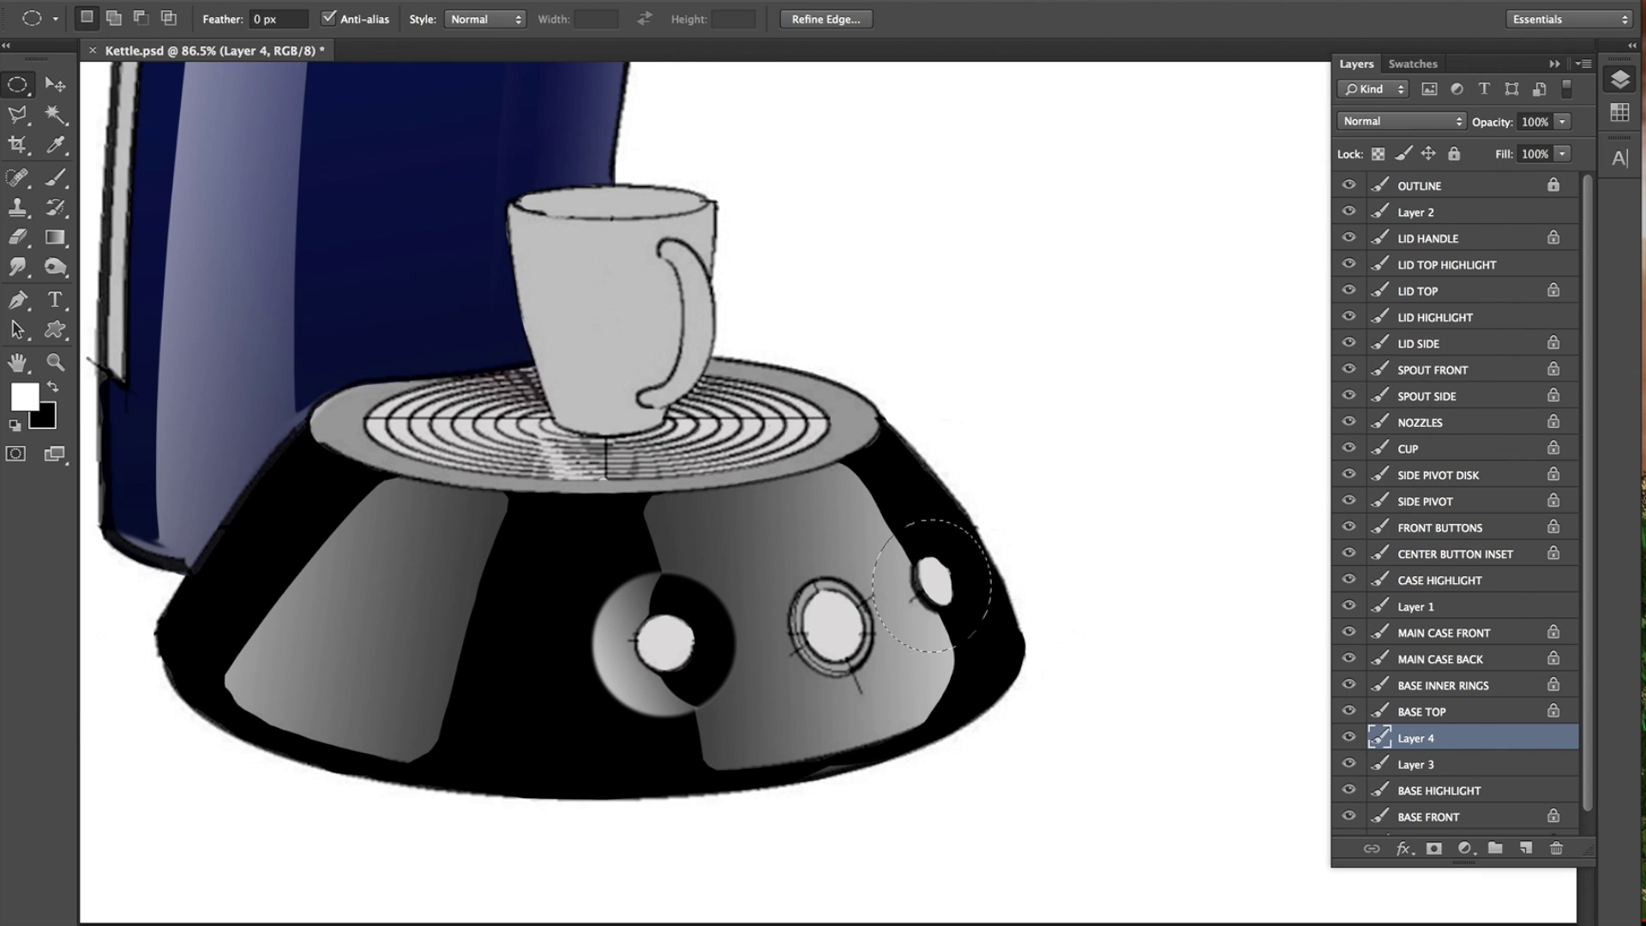
# Transform the elliptical selection to 75.32% width, 93.07% height and -32.63° rotation around the rightmost button, and apply it.
pyautogui.click(472, 0)
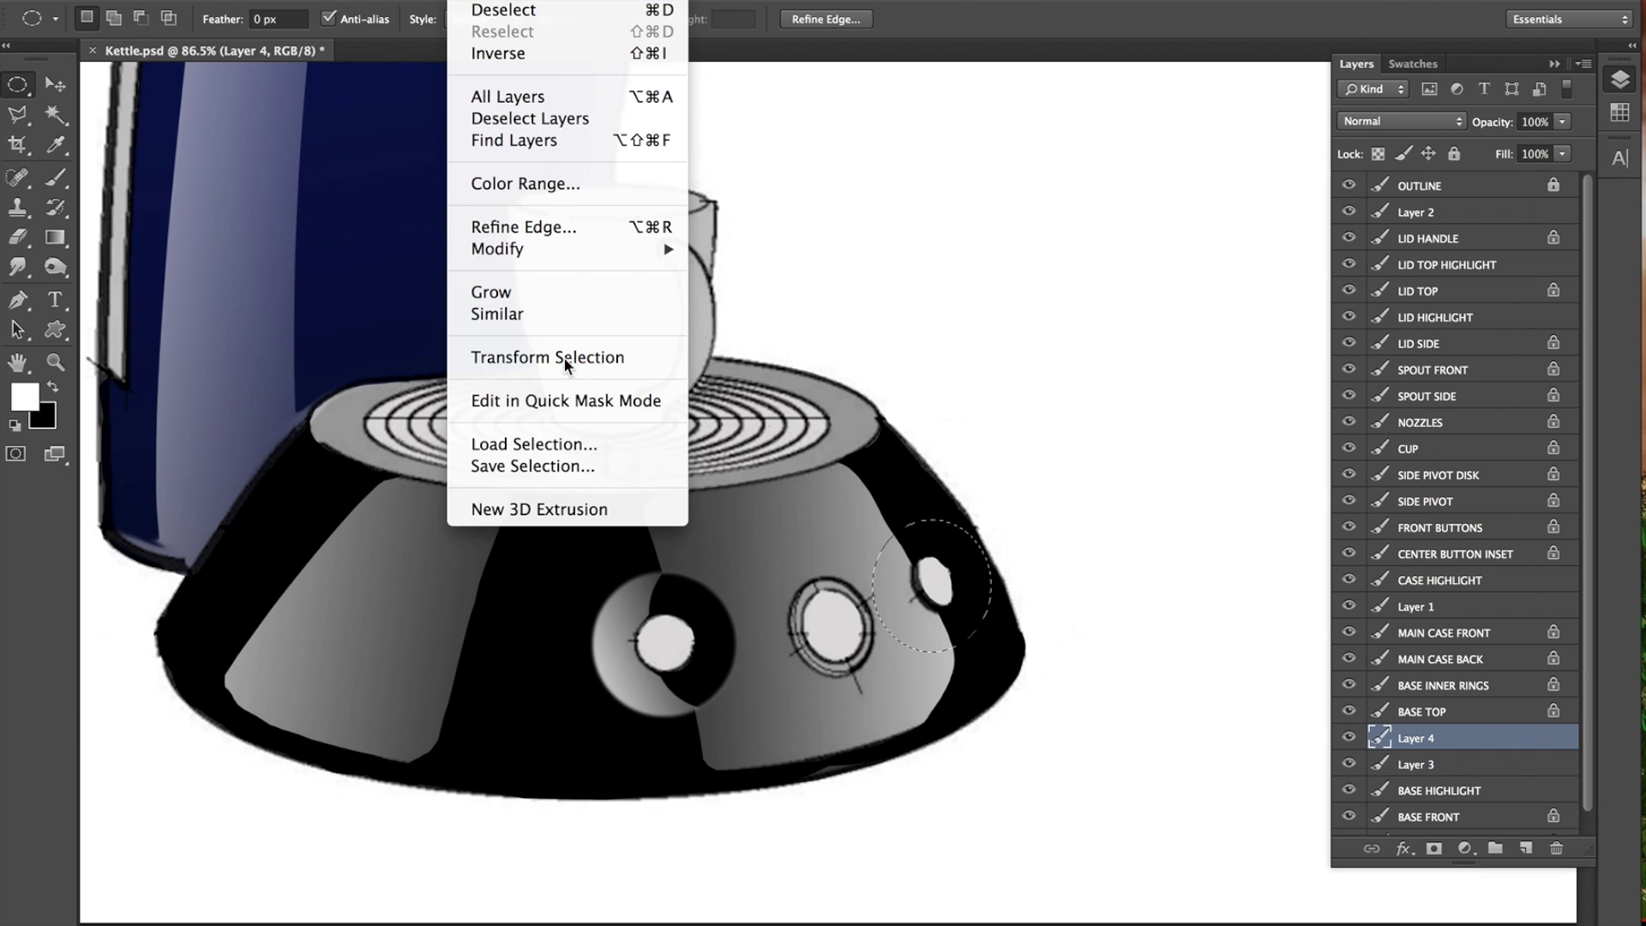
pyautogui.click(563, 356)
pyautogui.moveTo(1015, 503); pyautogui.dragTo(962, 452)
pyautogui.moveTo(970, 563); pyautogui.dragTo(901, 602)
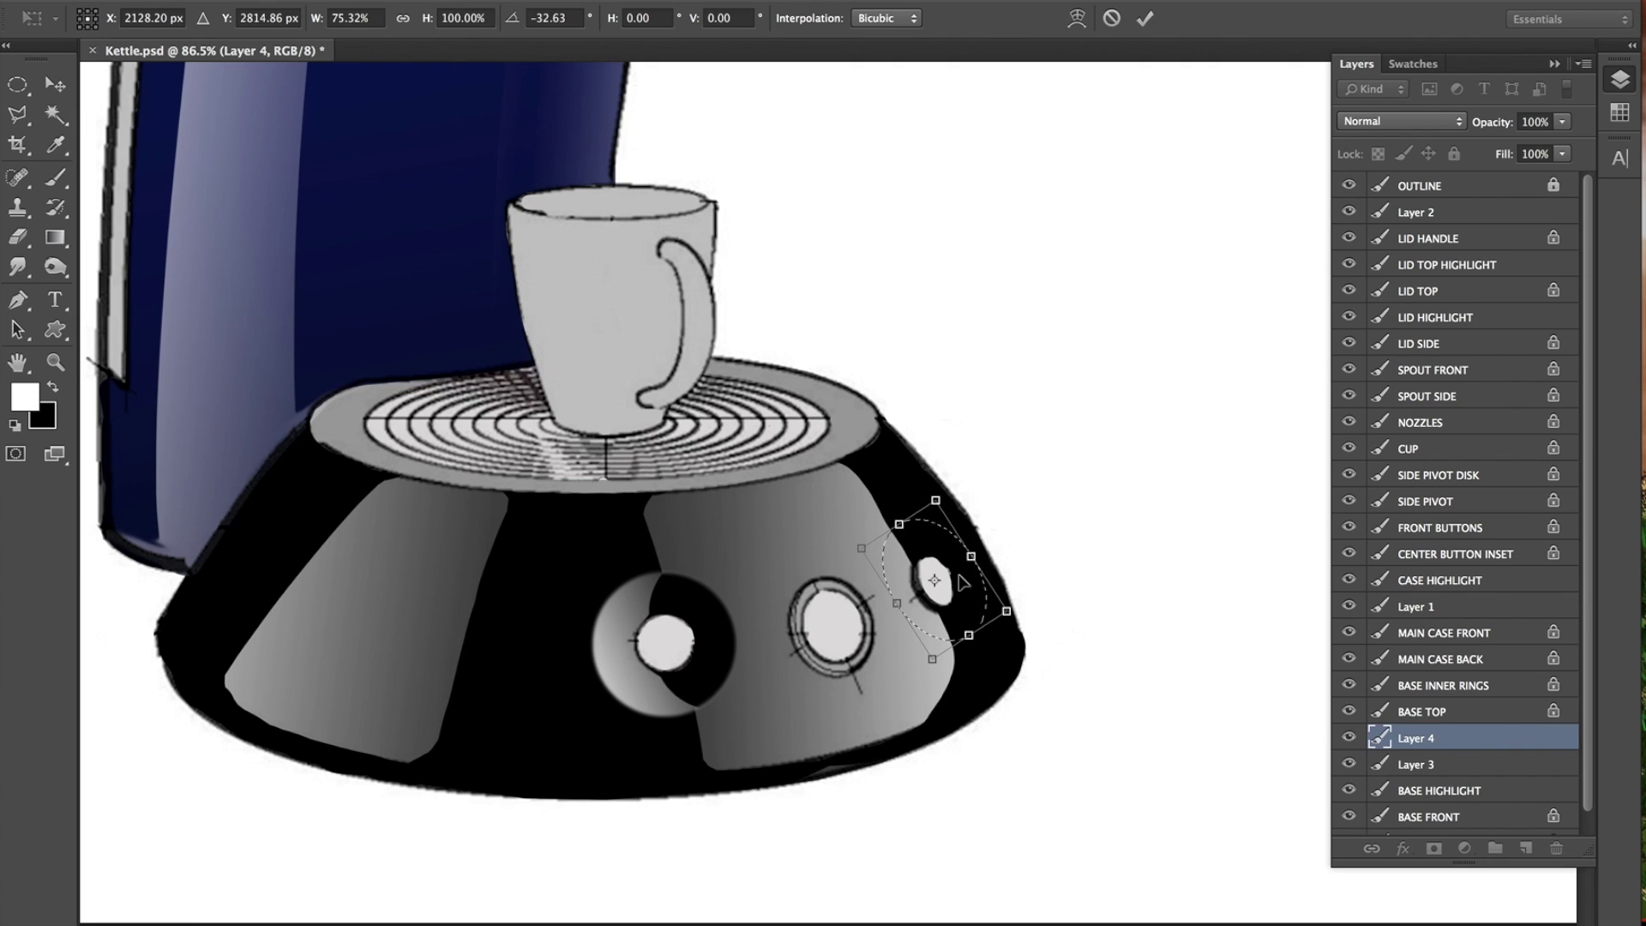
pyautogui.click(943, 589)
pyautogui.moveTo(949, 607); pyautogui.dragTo(946, 610)
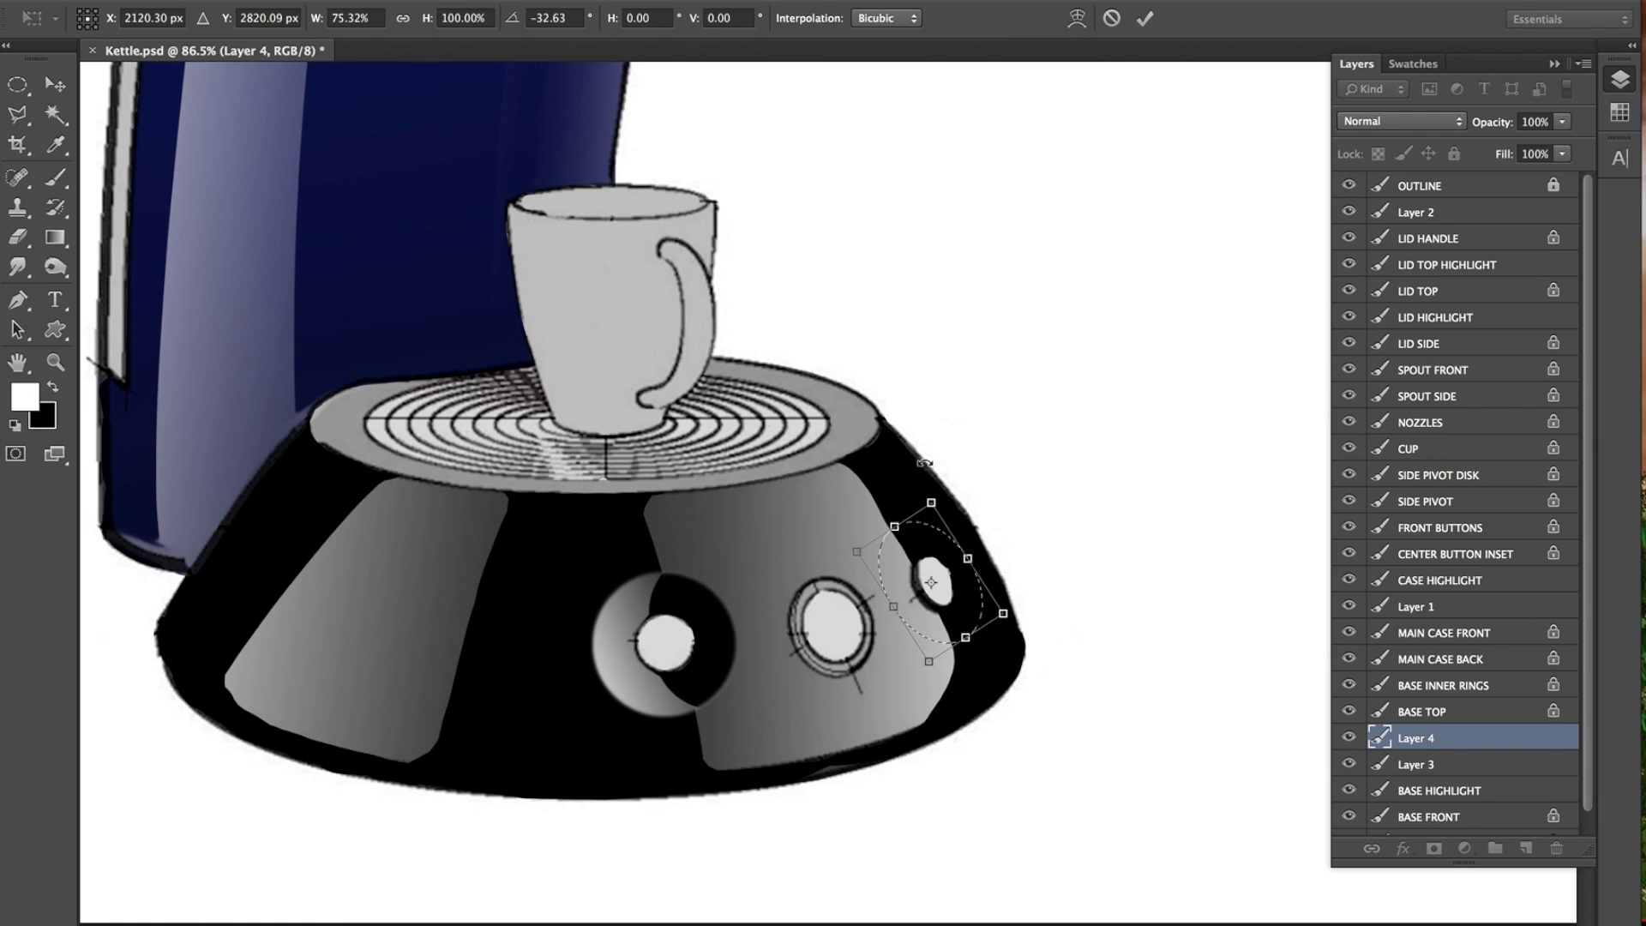
pyautogui.moveTo(893, 526); pyautogui.dragTo(904, 532)
pyautogui.moveTo(958, 615); pyautogui.dragTo(955, 606)
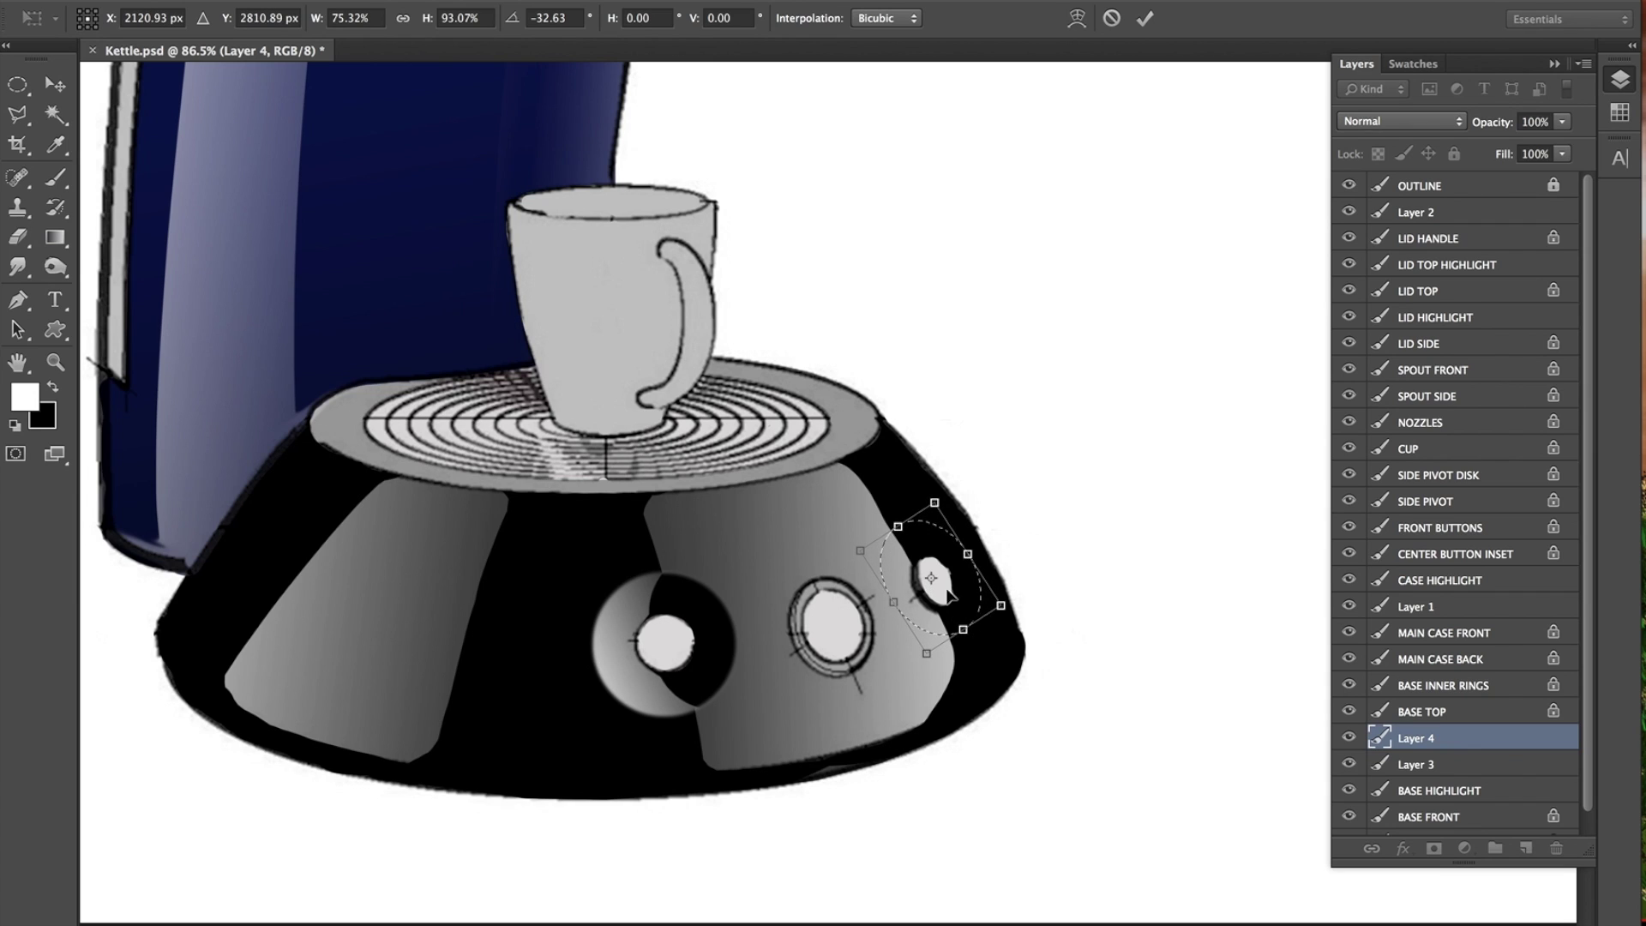
pyautogui.moveTo(961, 600); pyautogui.dragTo(960, 603)
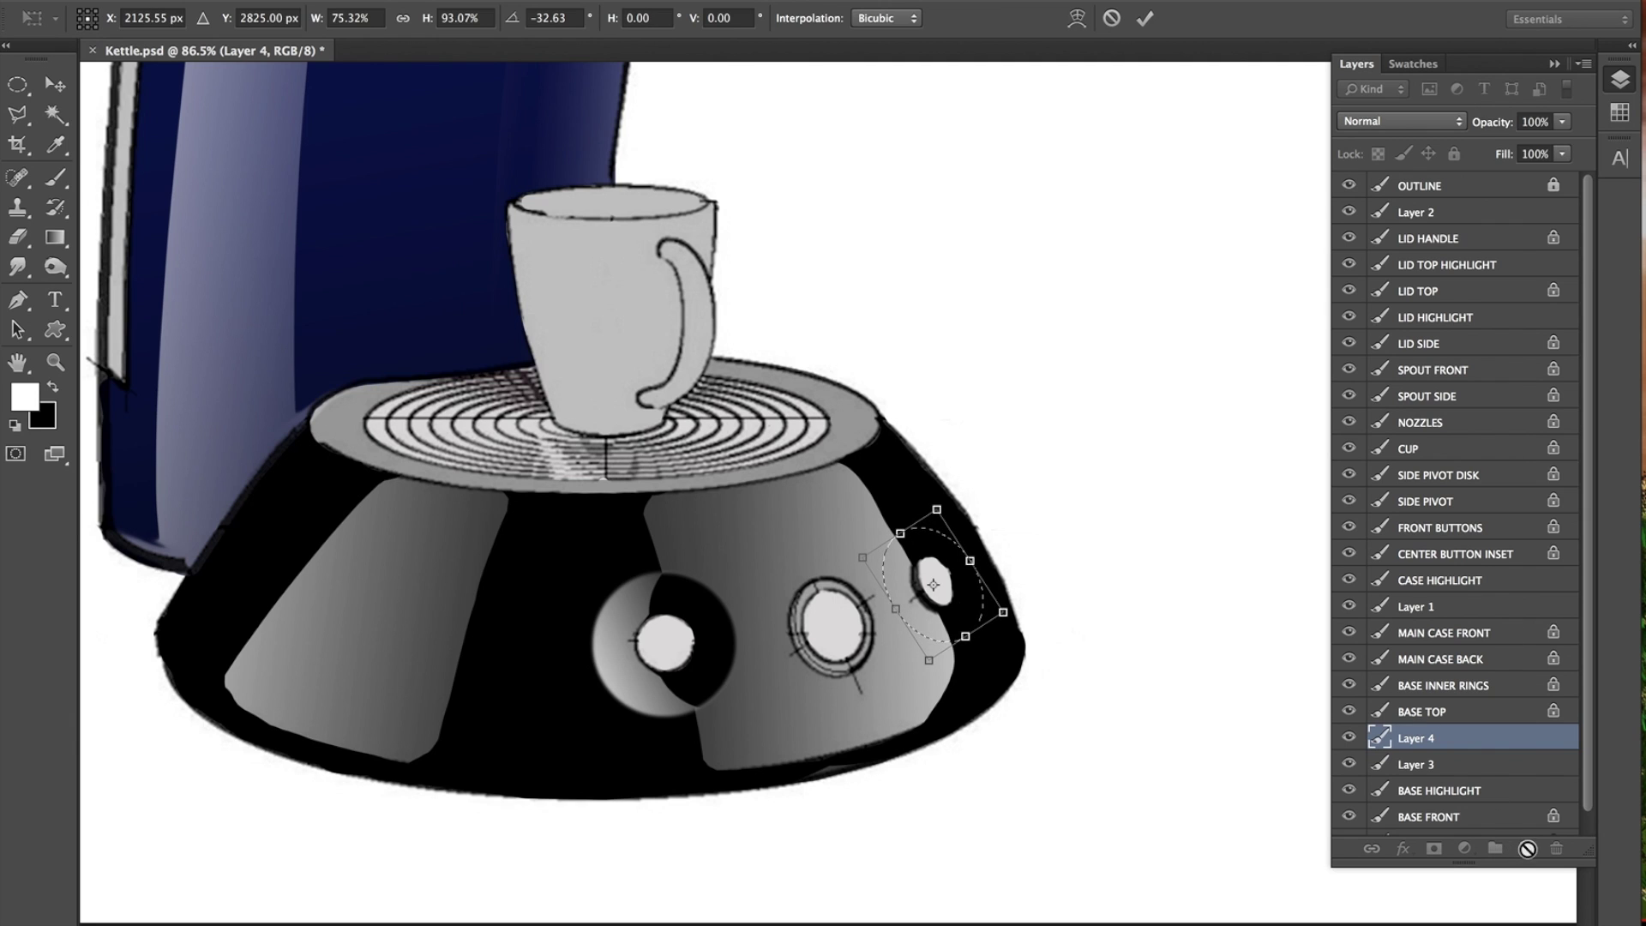
pyautogui.click(55, 84)
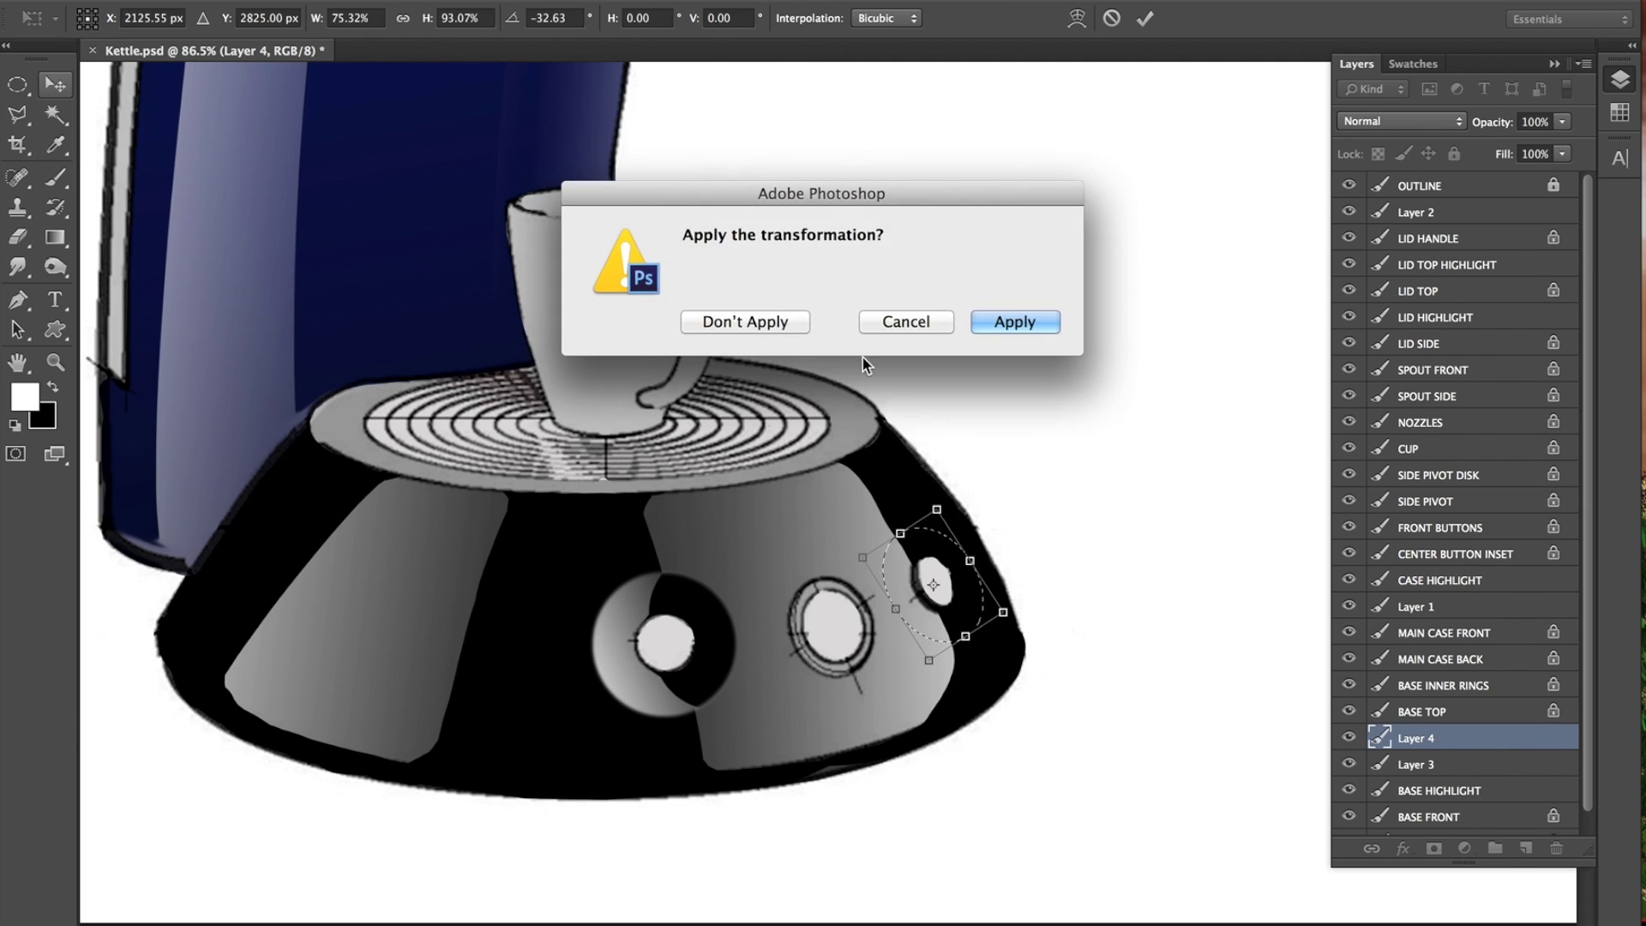
pyautogui.click(986, 321)
# Feather the selection around the rightmost button and paint it solid black on a new layer.
pyautogui.click(1526, 848)
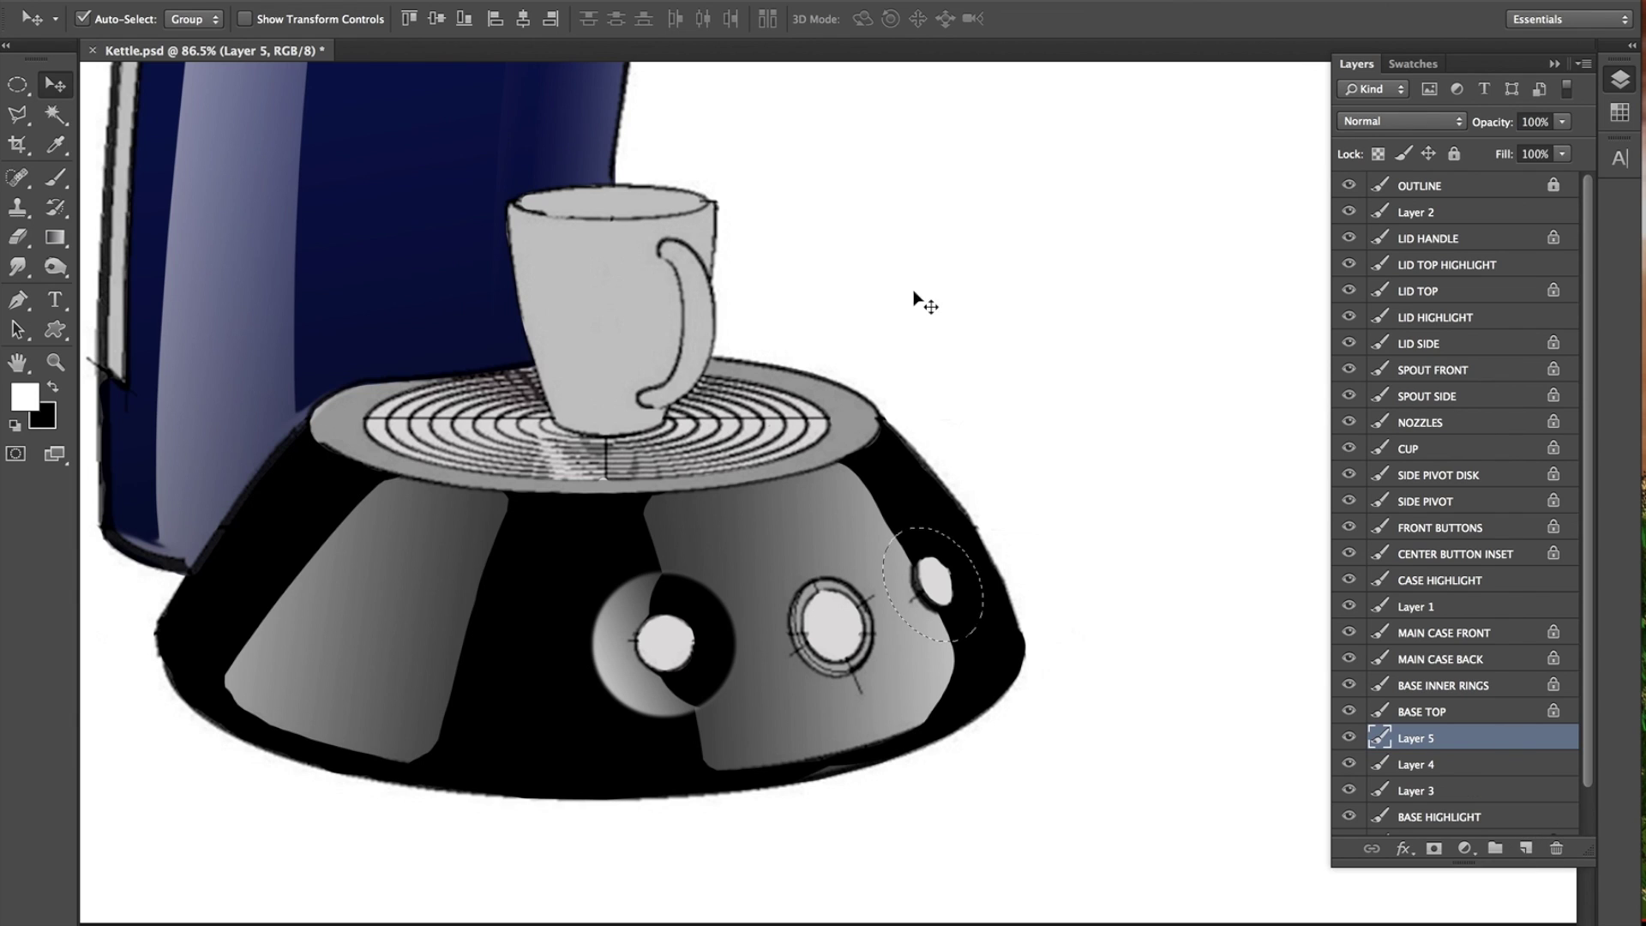
pyautogui.click(55, 177)
pyautogui.click(52, 387)
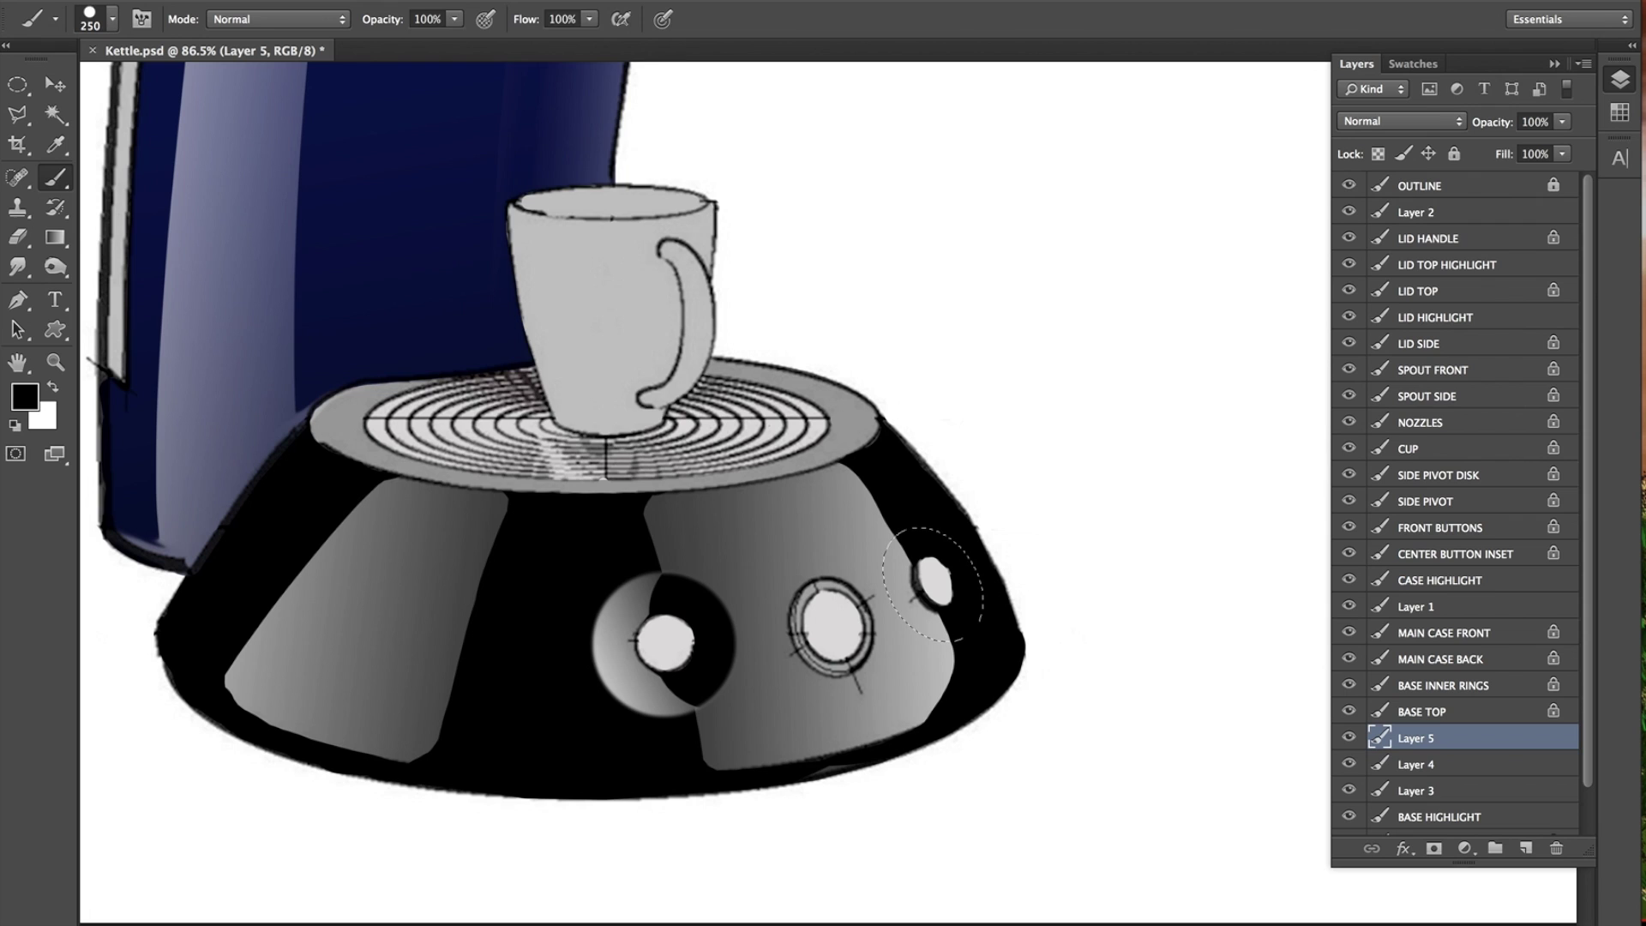
pyautogui.click(463, 2)
pyautogui.moveTo(617, 254)
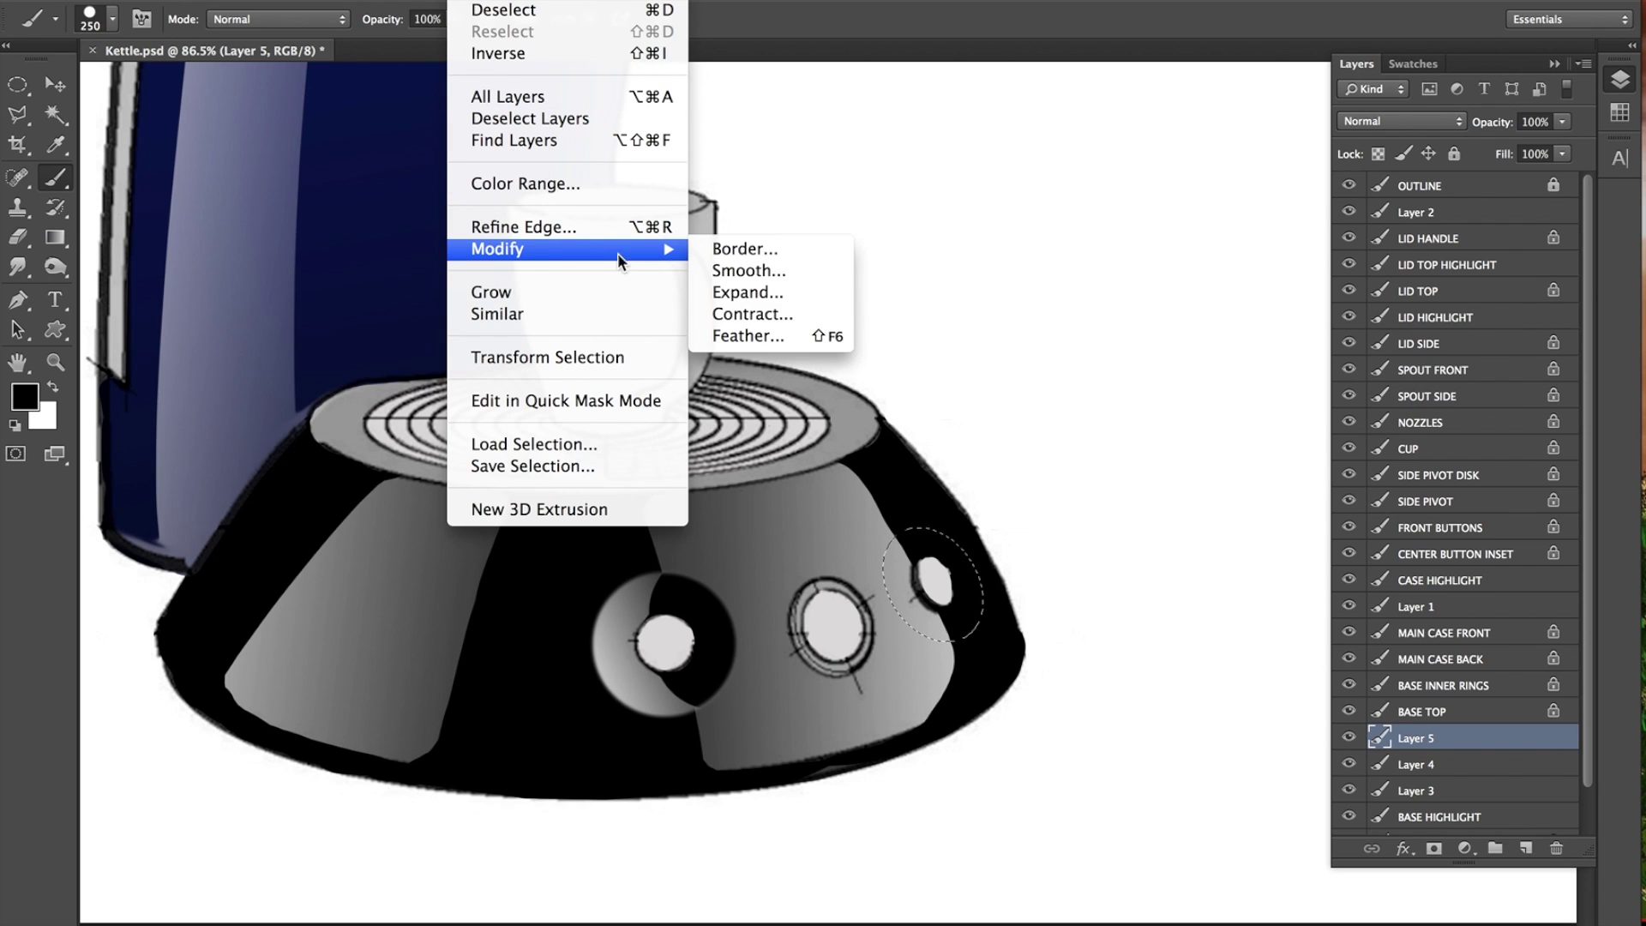
pyautogui.click(763, 334)
pyautogui.click(936, 404)
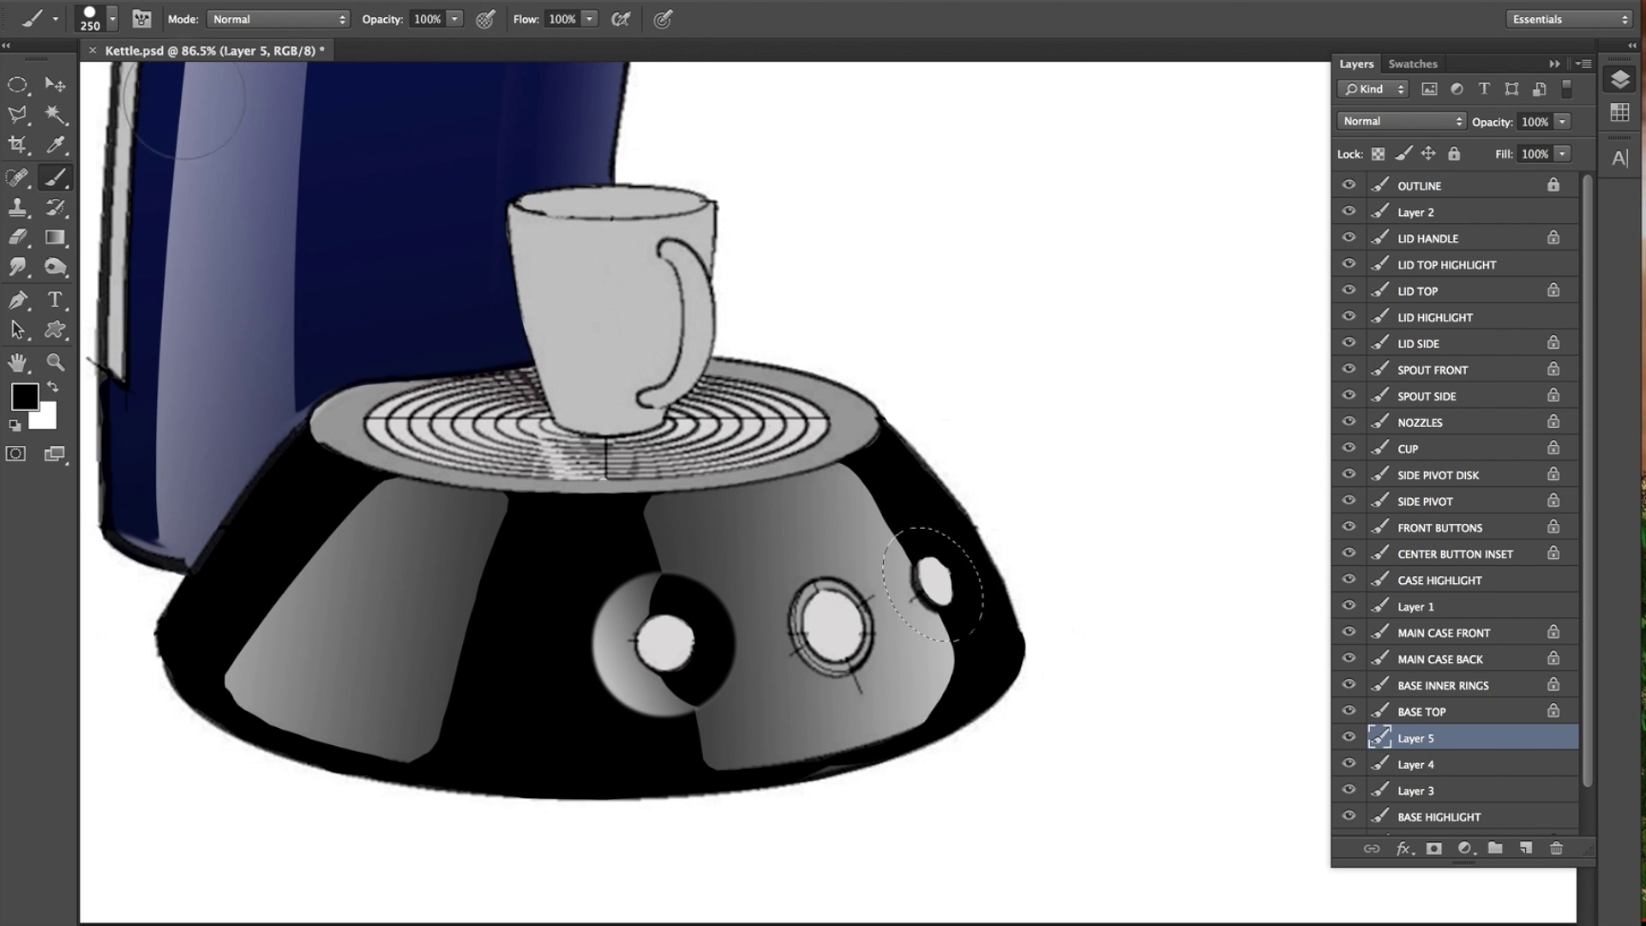
pyautogui.moveTo(1041, 601)
pyautogui.mouseDown()
pyautogui.moveTo(964, 572)
pyautogui.moveTo(932, 600)
pyautogui.mouseUp()
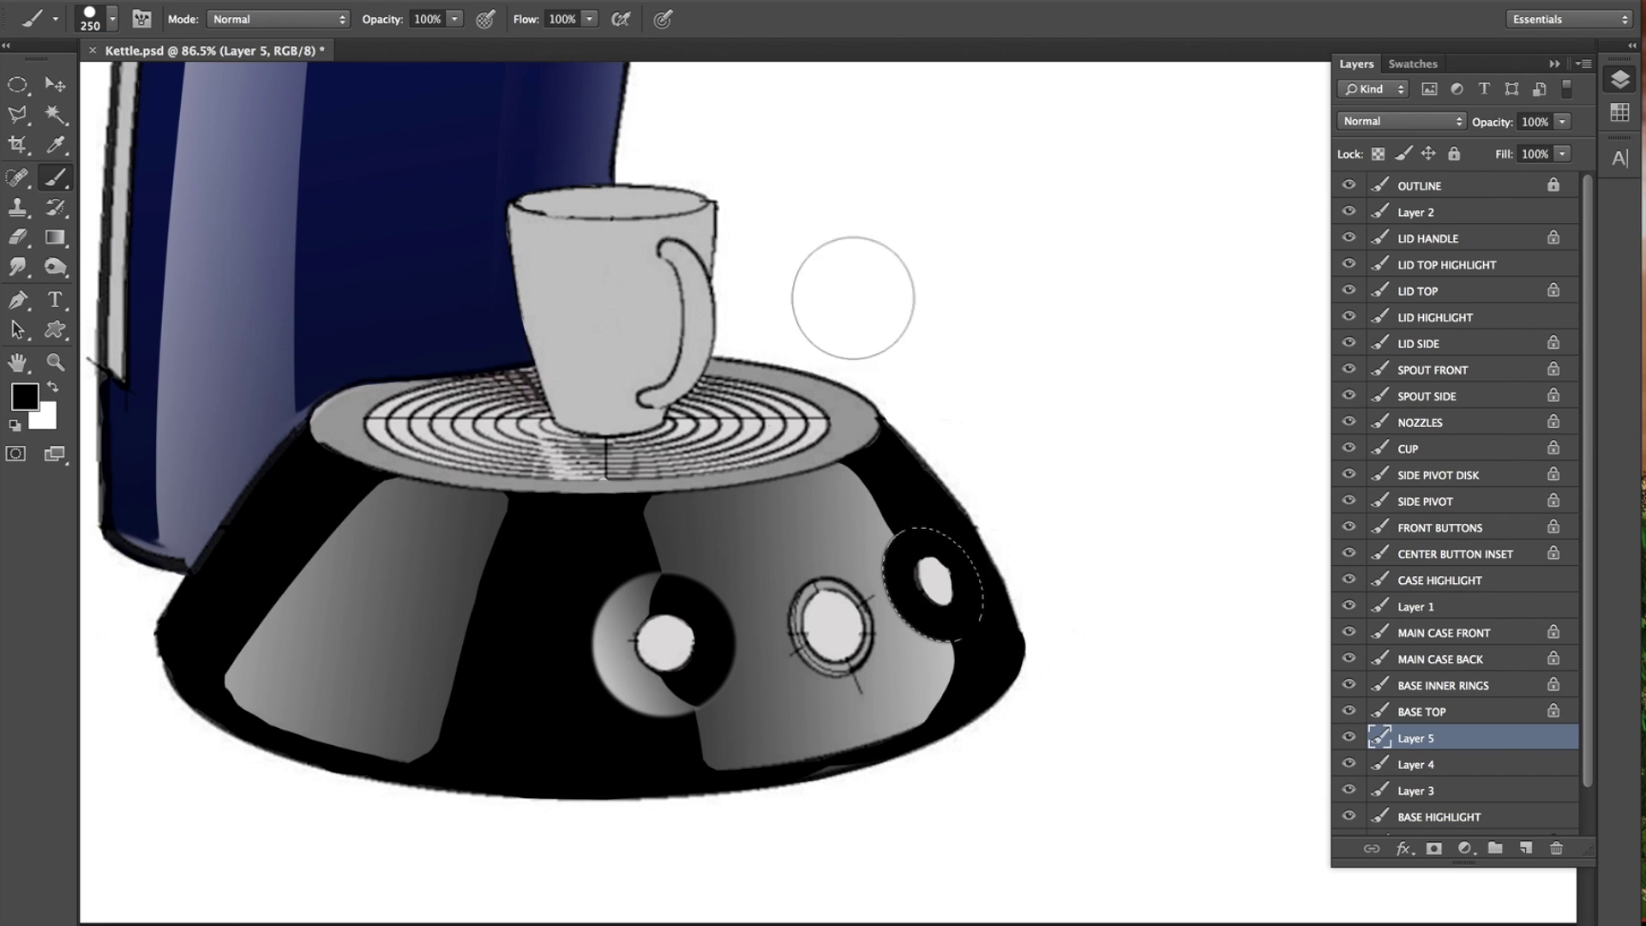
# Expand the selection by 3 pixels and add a white-to-transparent gradient inside it on a new layer.
pyautogui.click(463, 2)
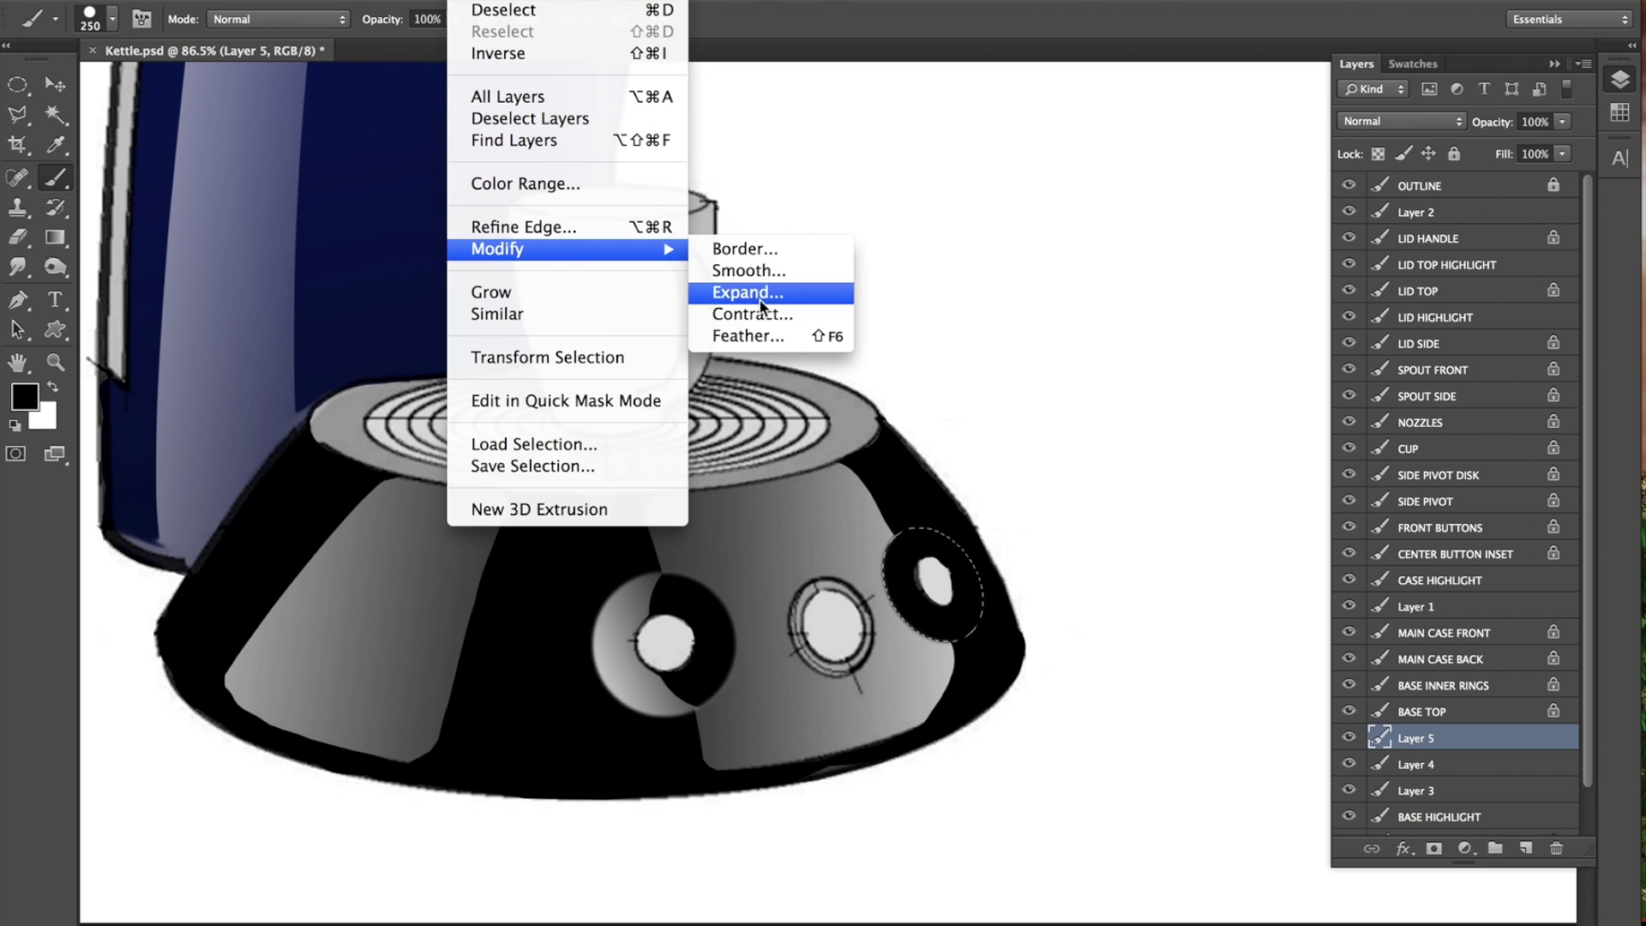
pyautogui.moveTo(666, 252)
pyautogui.click(743, 293)
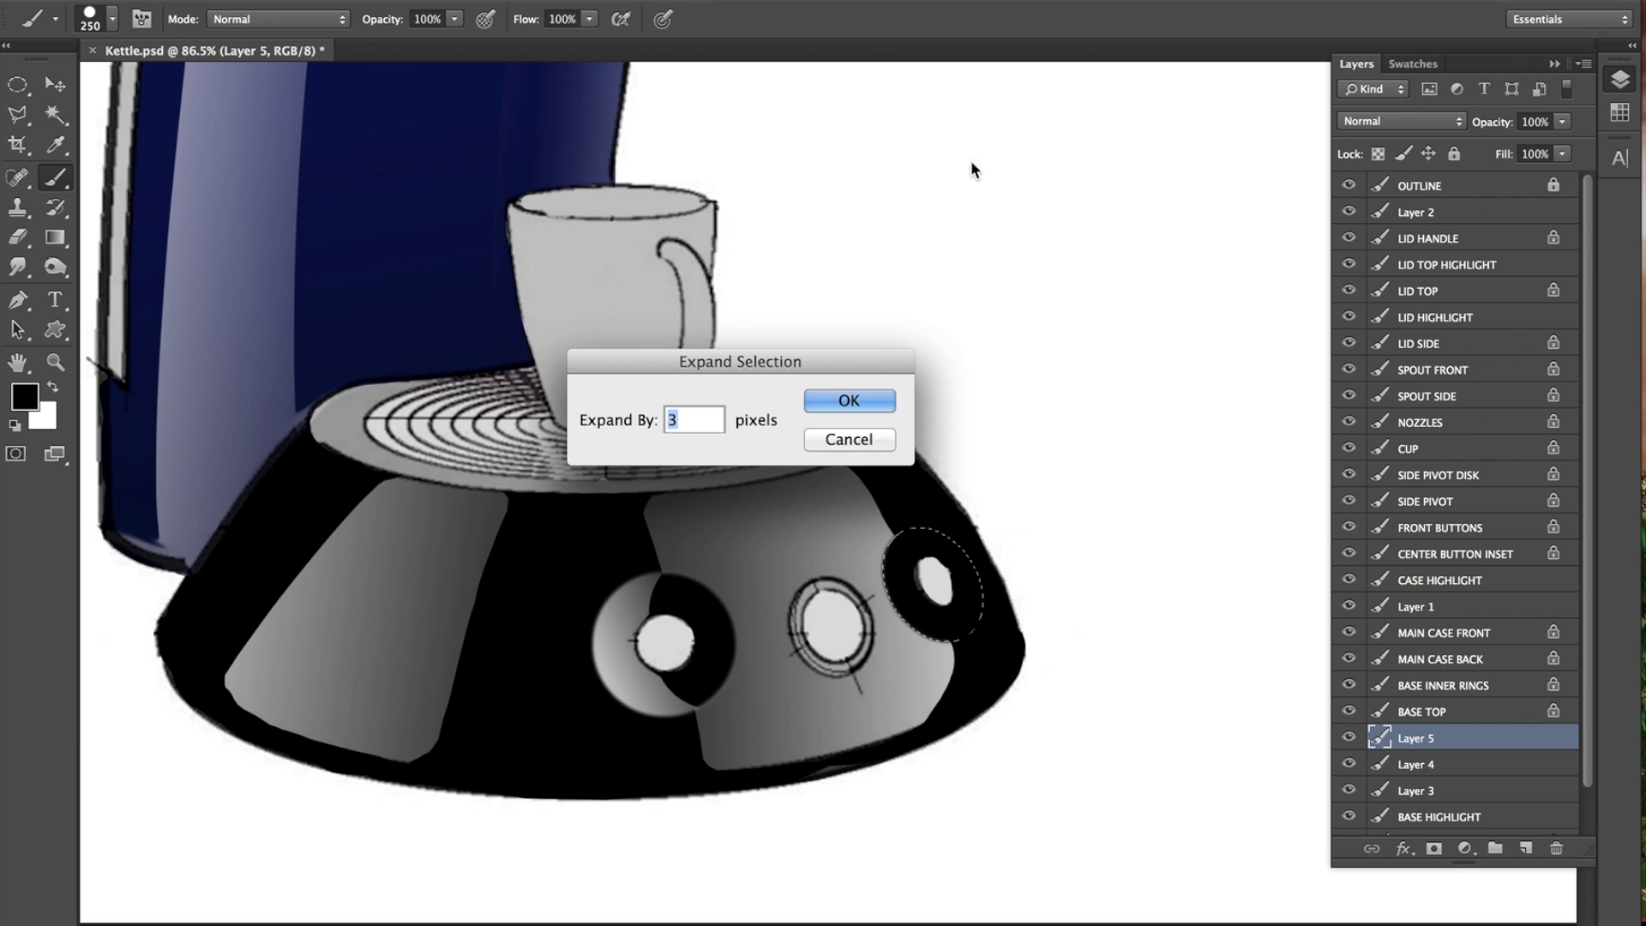
pyautogui.click(861, 397)
pyautogui.click(1526, 849)
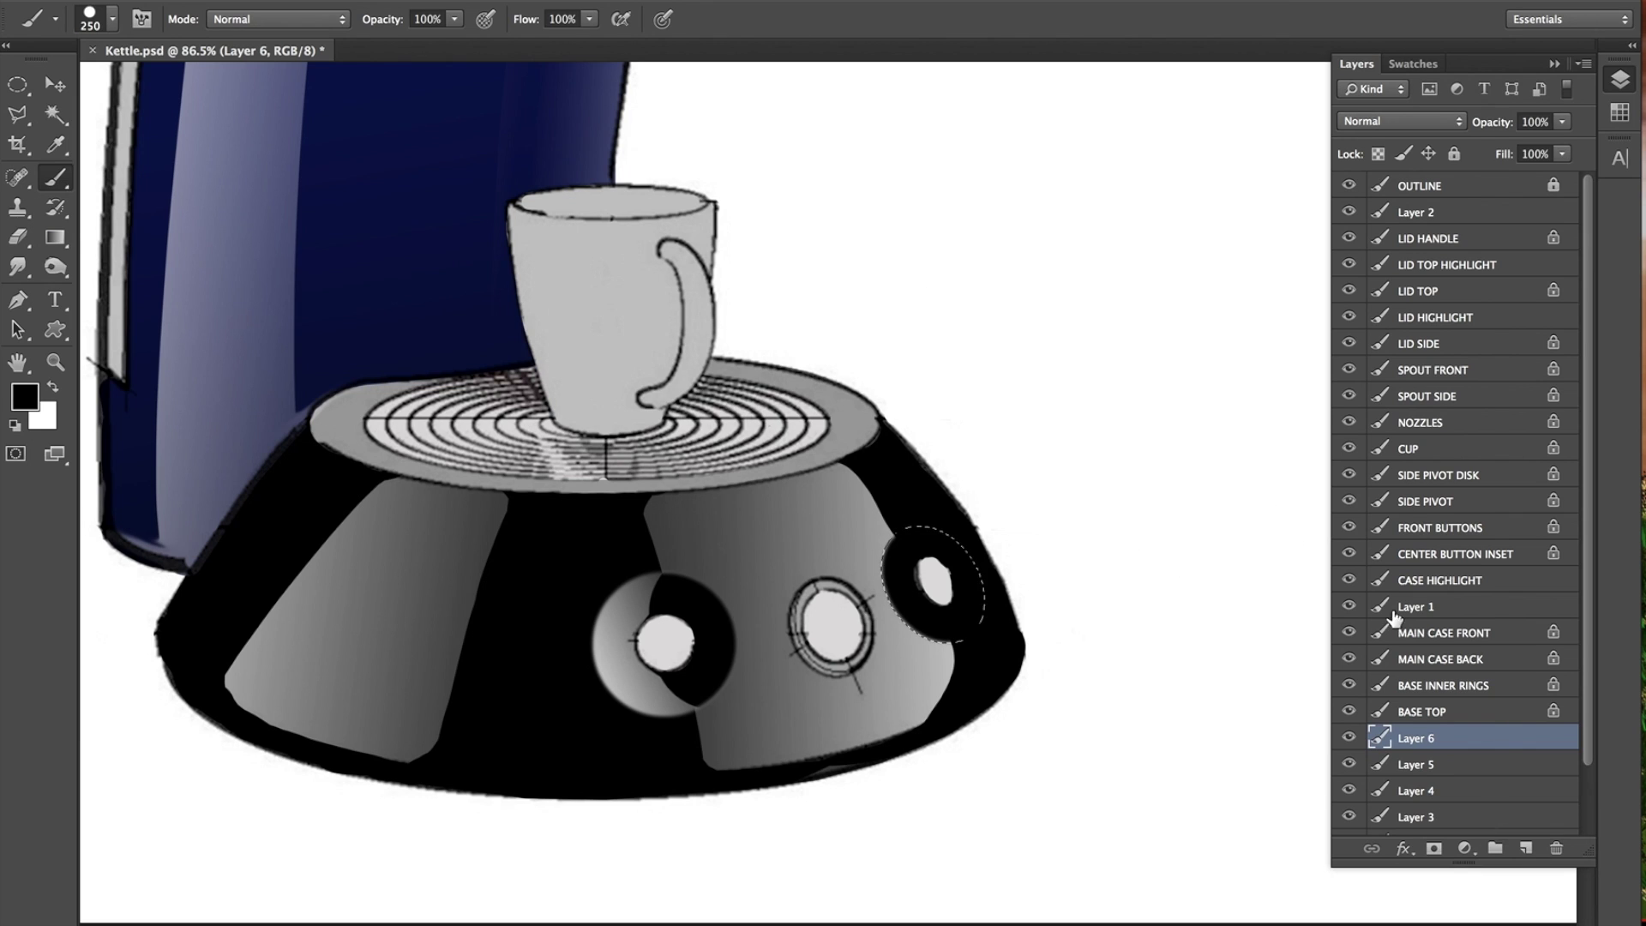
pyautogui.click(55, 237)
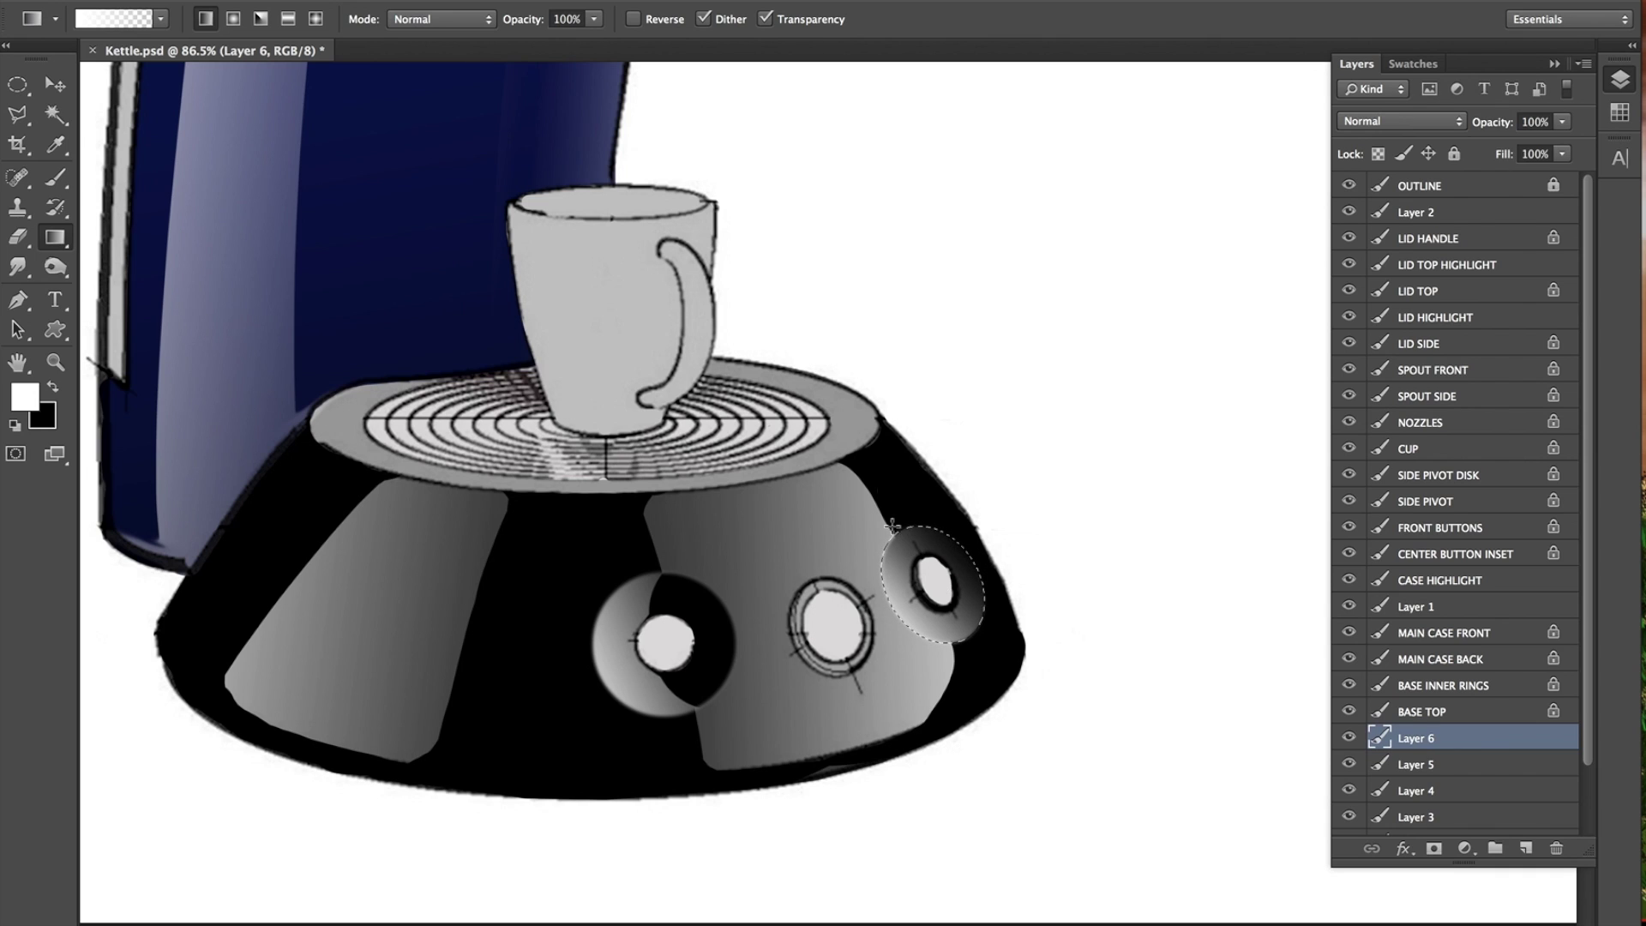
# Erase the right part of the gradient around the rightmost button with a 175 px eraser, and deselect.
pyautogui.press('e')
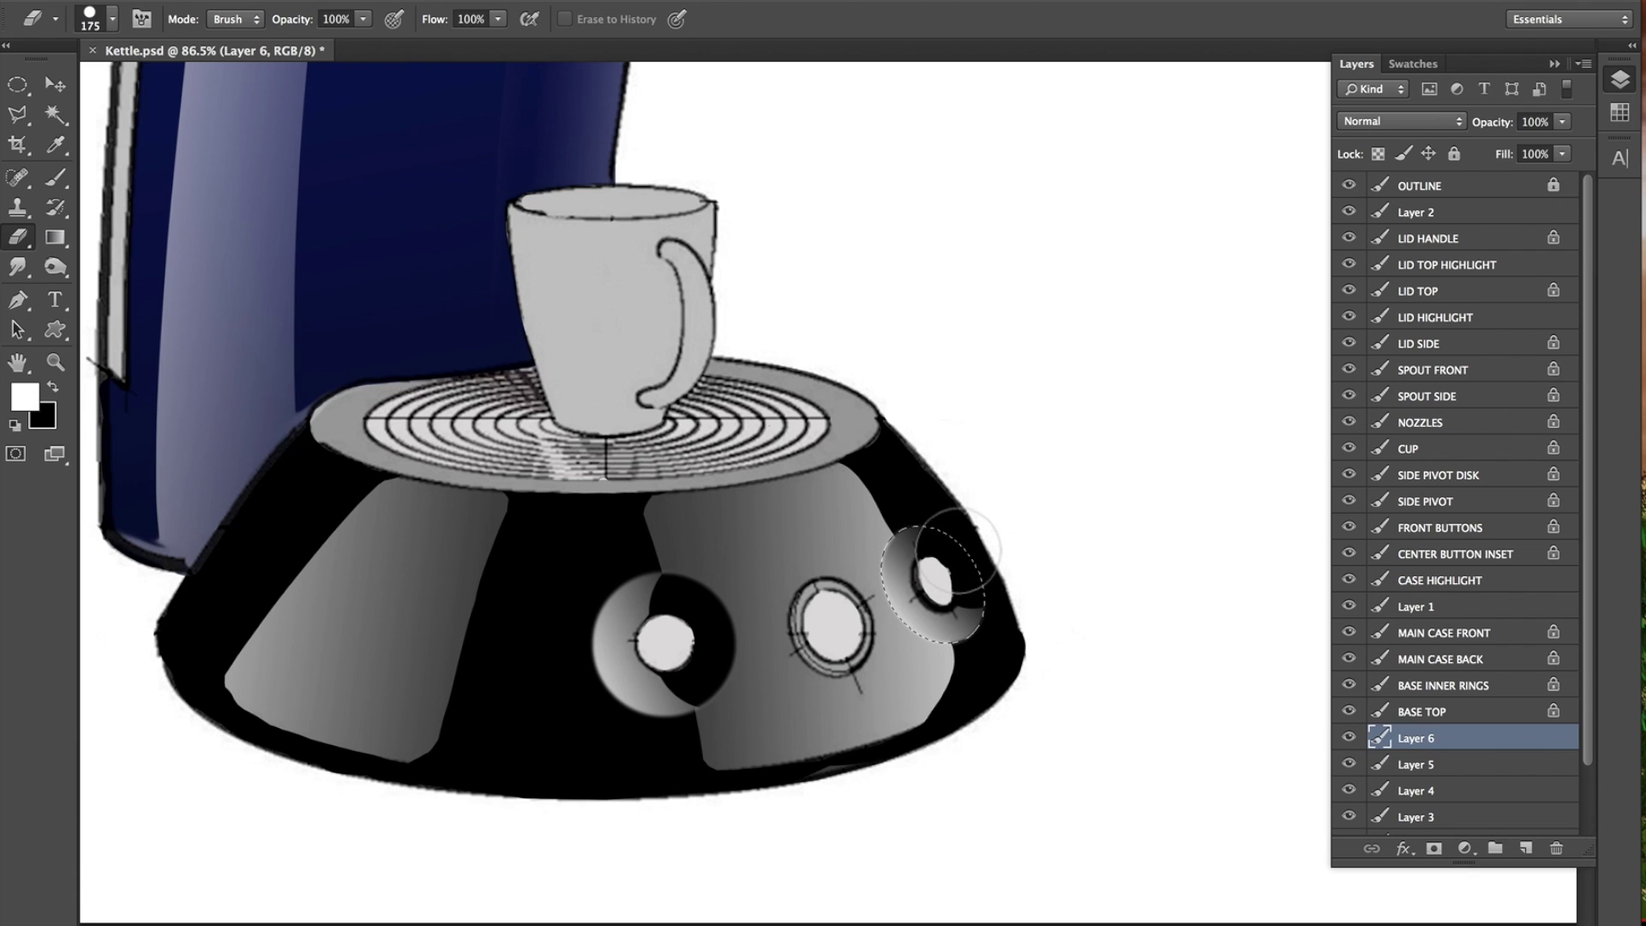
pyautogui.moveTo(957, 548)
pyautogui.mouseDown()
pyautogui.moveTo(983, 591)
pyautogui.moveTo(967, 549)
pyautogui.mouseUp()
pyautogui.hotkey('ctrl', 'd')
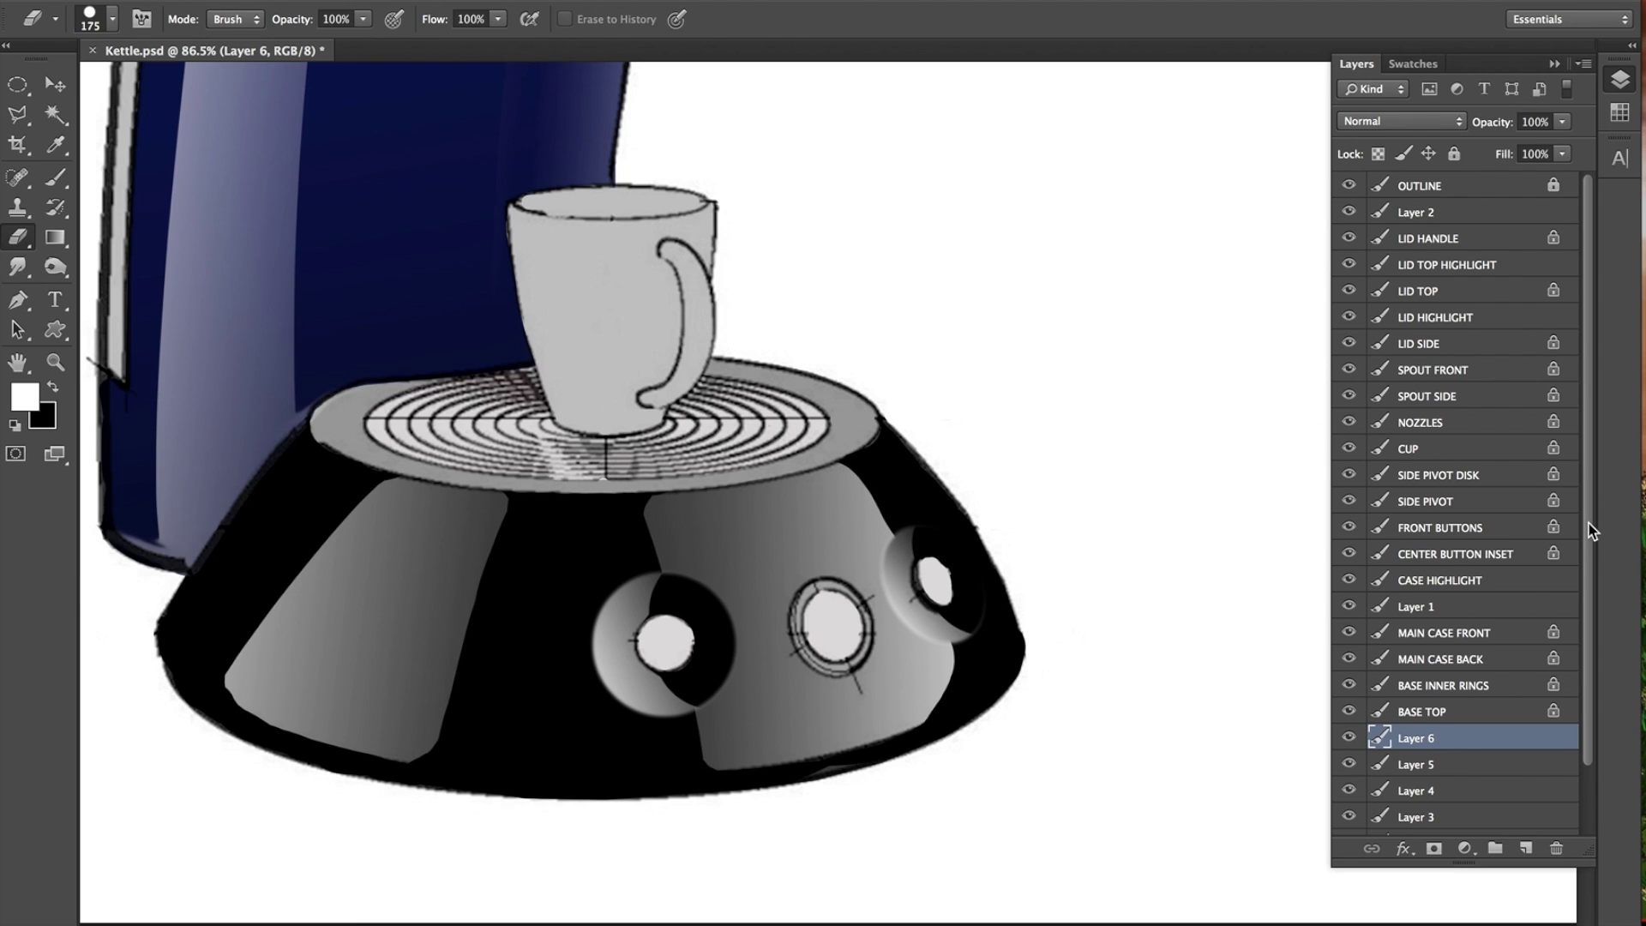
# Hide and reshow the BASE HIGHLIGHT and BASE FRONT layers to check what each contains, keeping BASE FRONT active.
pyautogui.scroll(-3, 1588, 525)
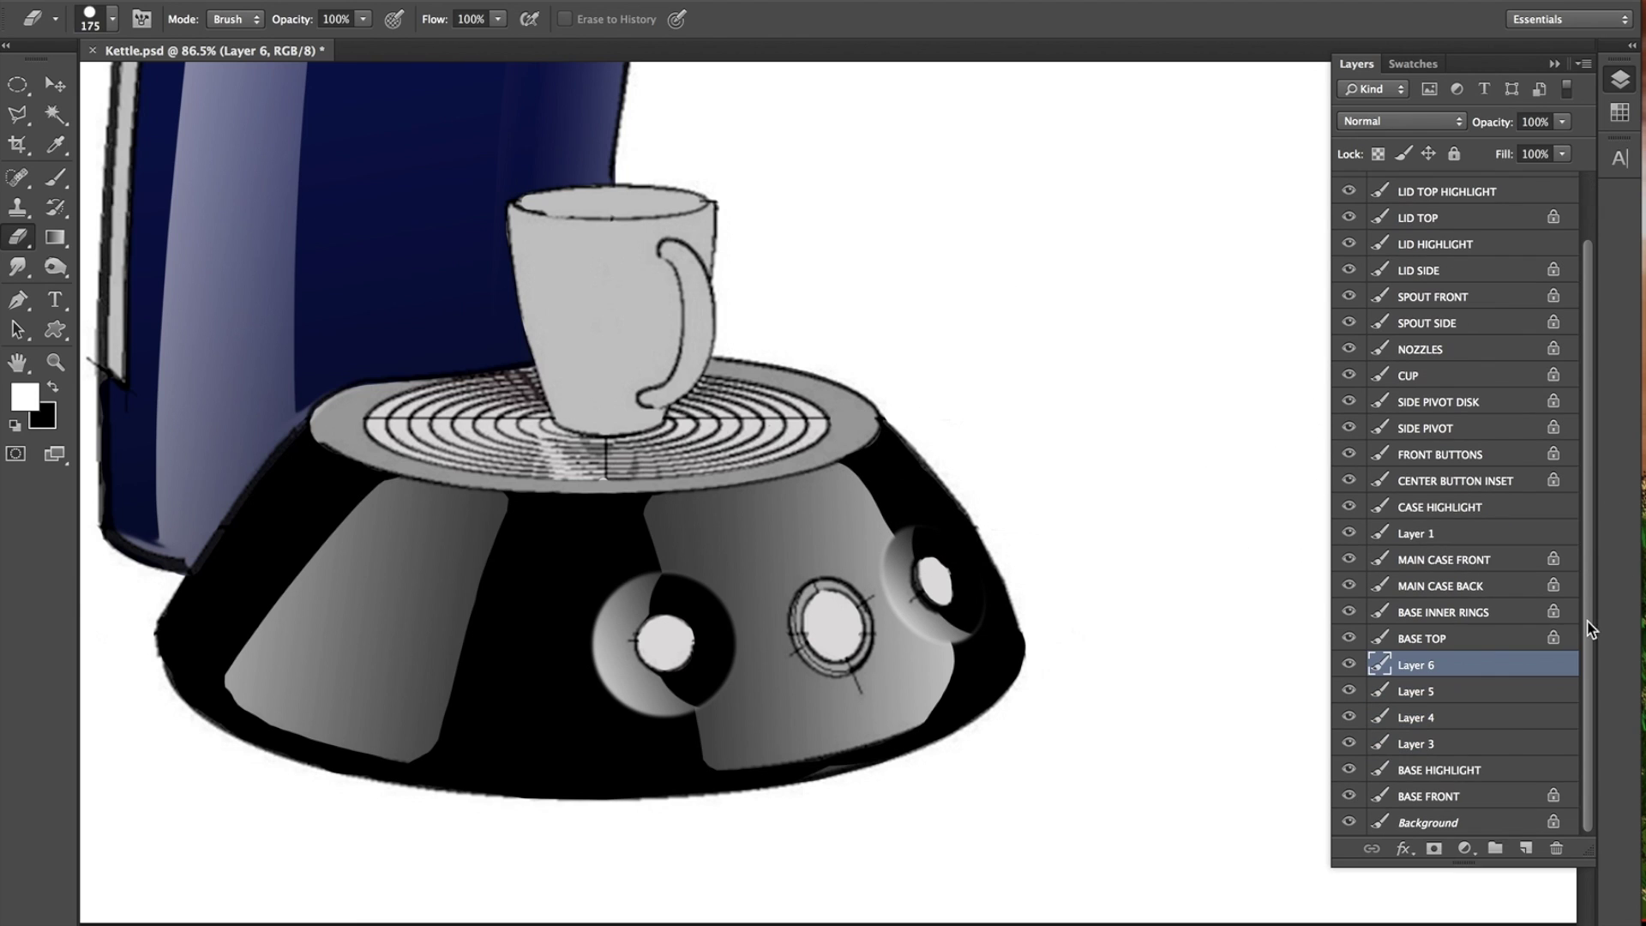
pyautogui.click(1471, 795)
pyautogui.click(1474, 772)
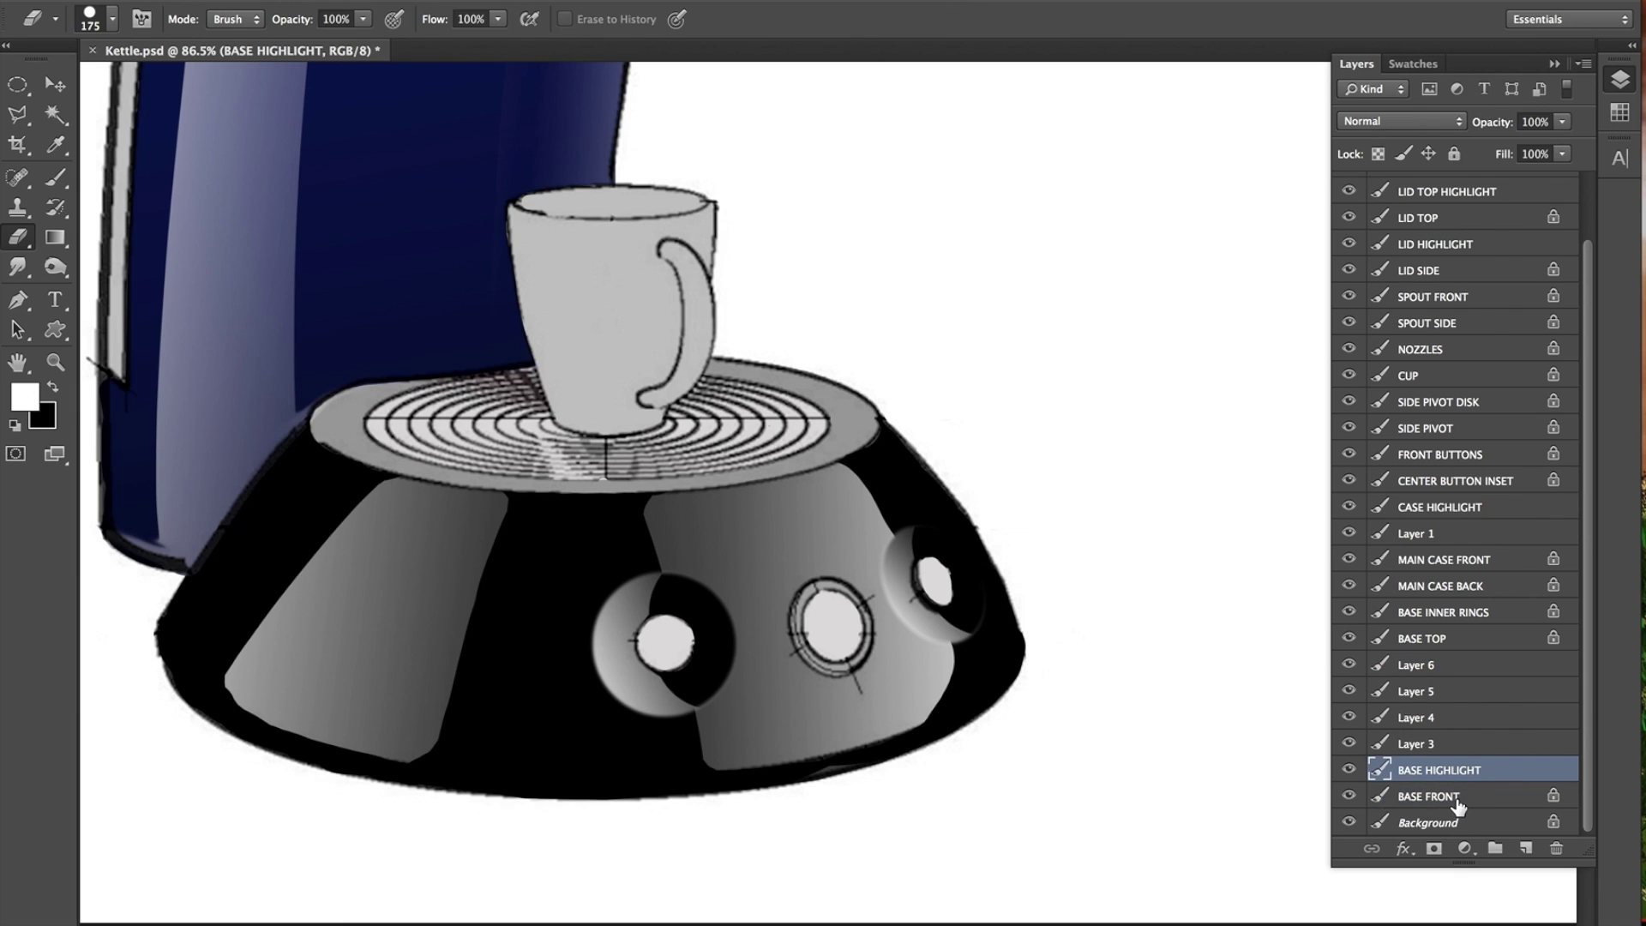
pyautogui.click(1350, 771)
pyautogui.click(1350, 775)
pyautogui.click(1412, 806)
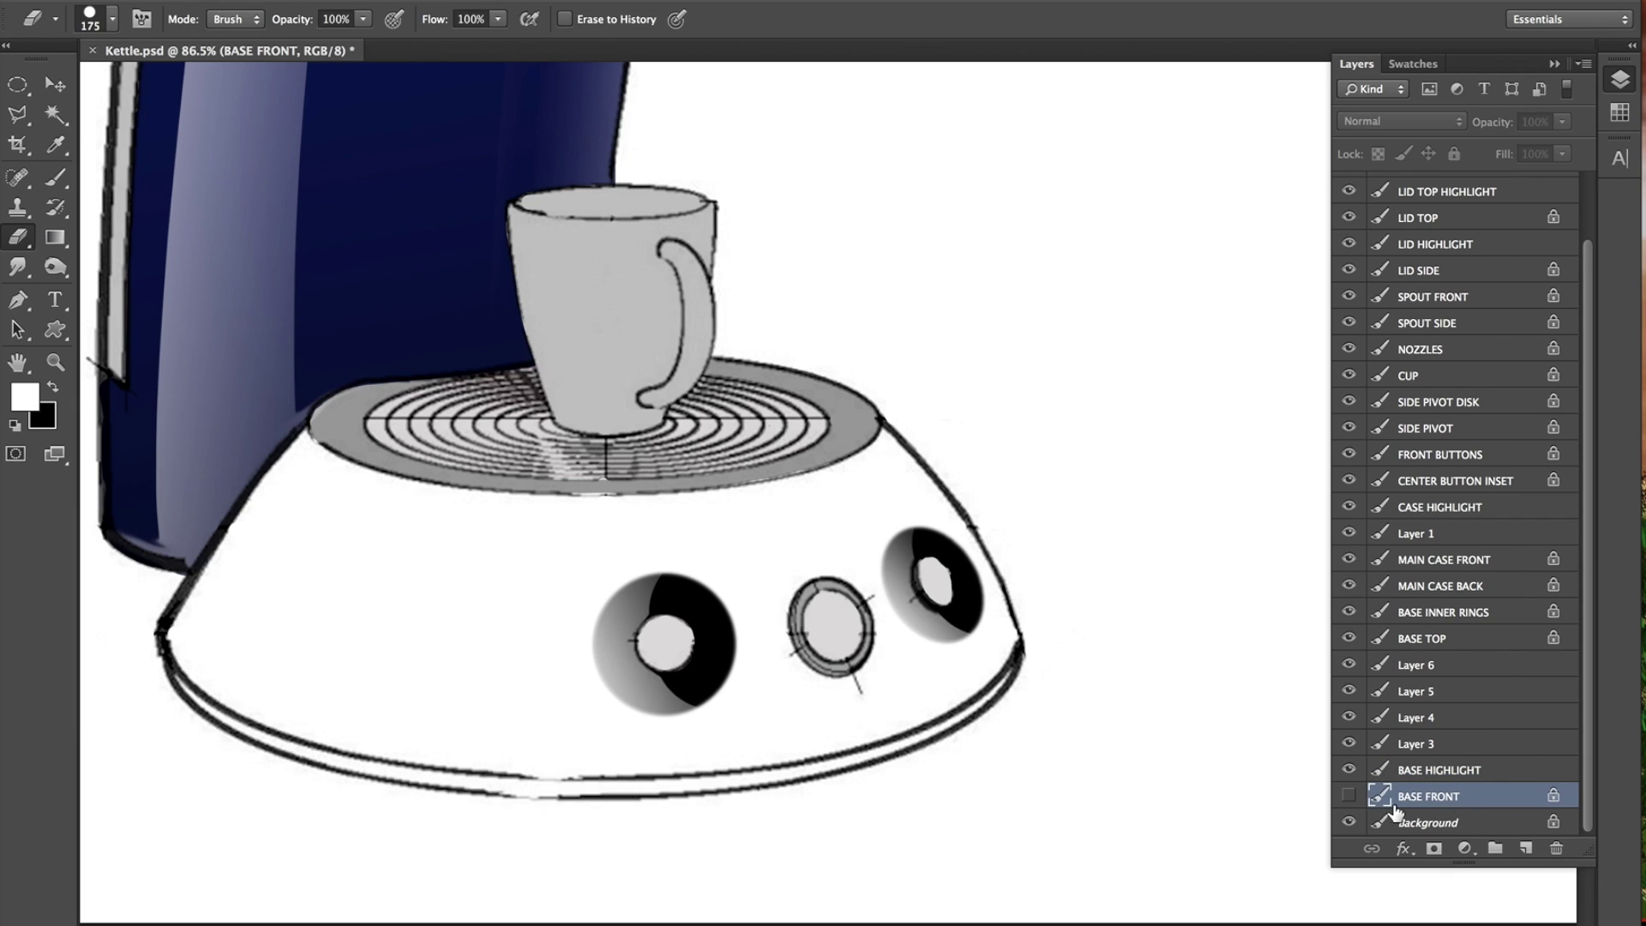
pyautogui.click(1349, 797)
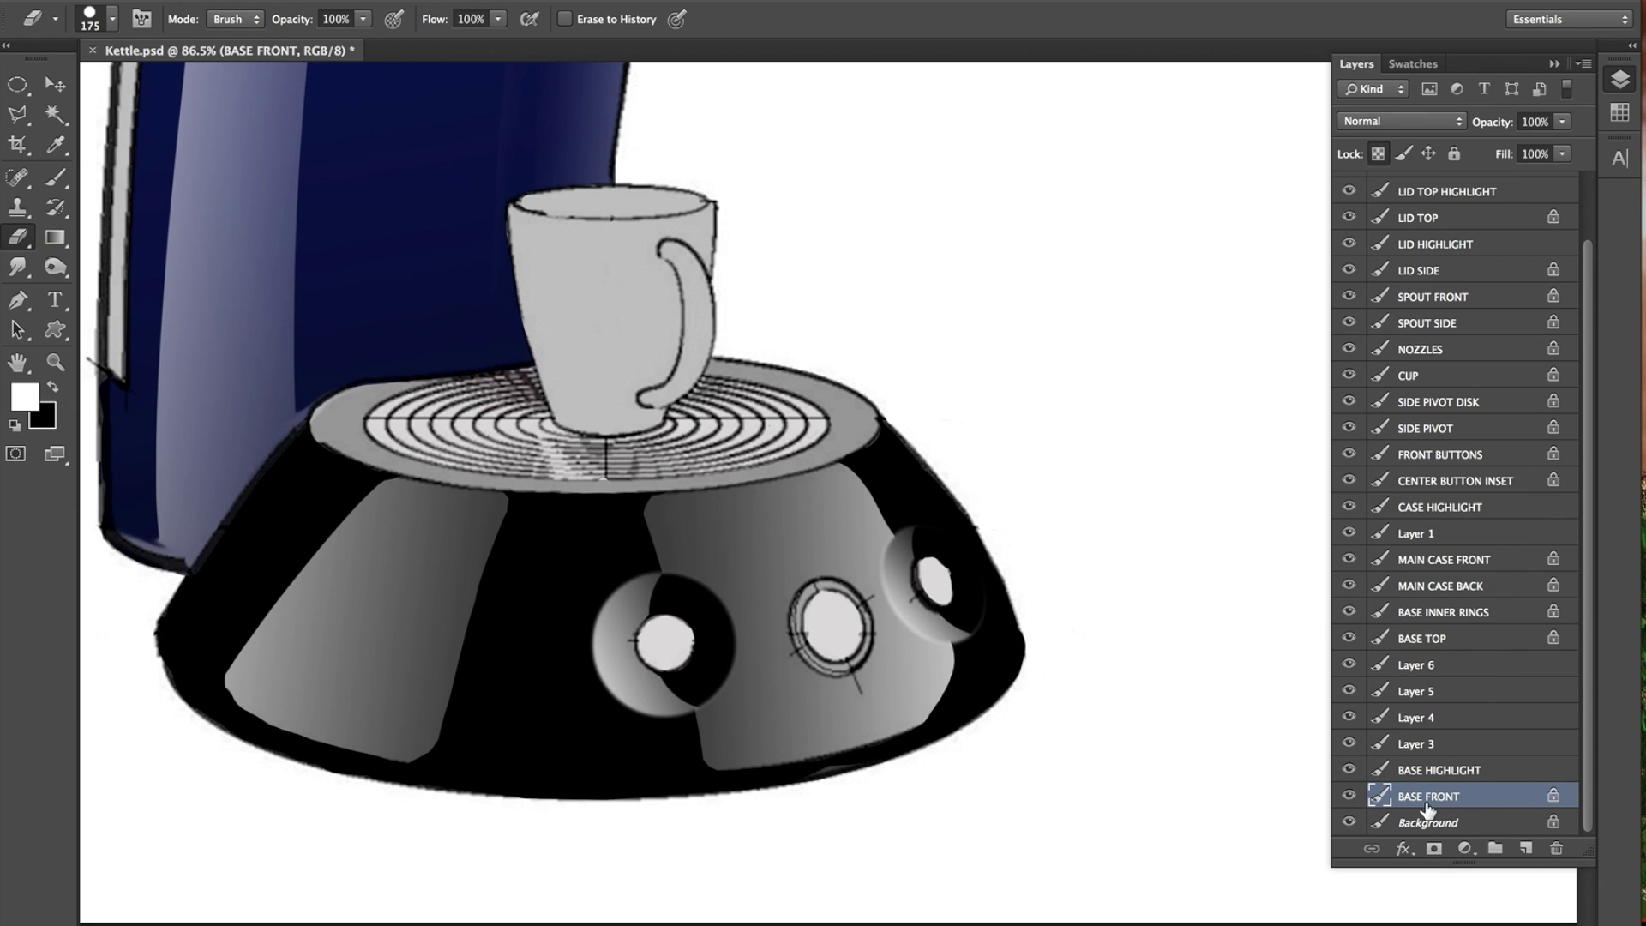
# Load the BASE FRONT outline as a selection, add white-to-transparent gradients along the base's right edge, and deselect.
pyautogui.keyDown('ctrl'); pyautogui.click(1378, 796); pyautogui.keyUp('ctrl')
pyautogui.click(58, 237)
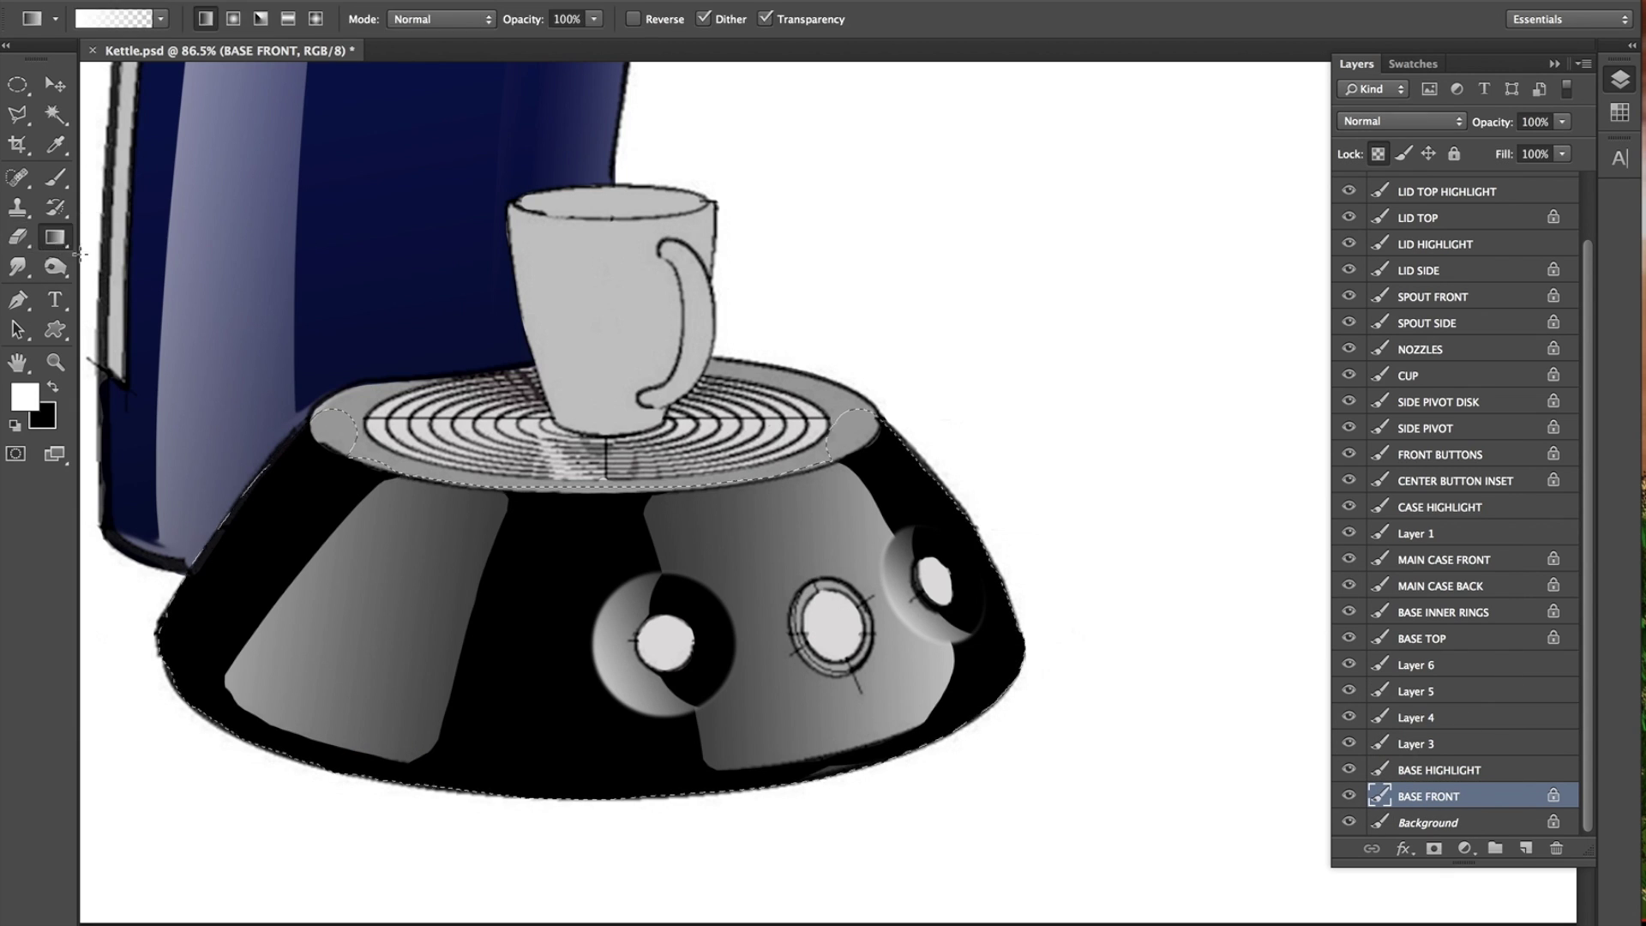
pyautogui.moveTo(1106, 487); pyautogui.dragTo(958, 569)
pyautogui.moveTo(1049, 475); pyautogui.dragTo(925, 548)
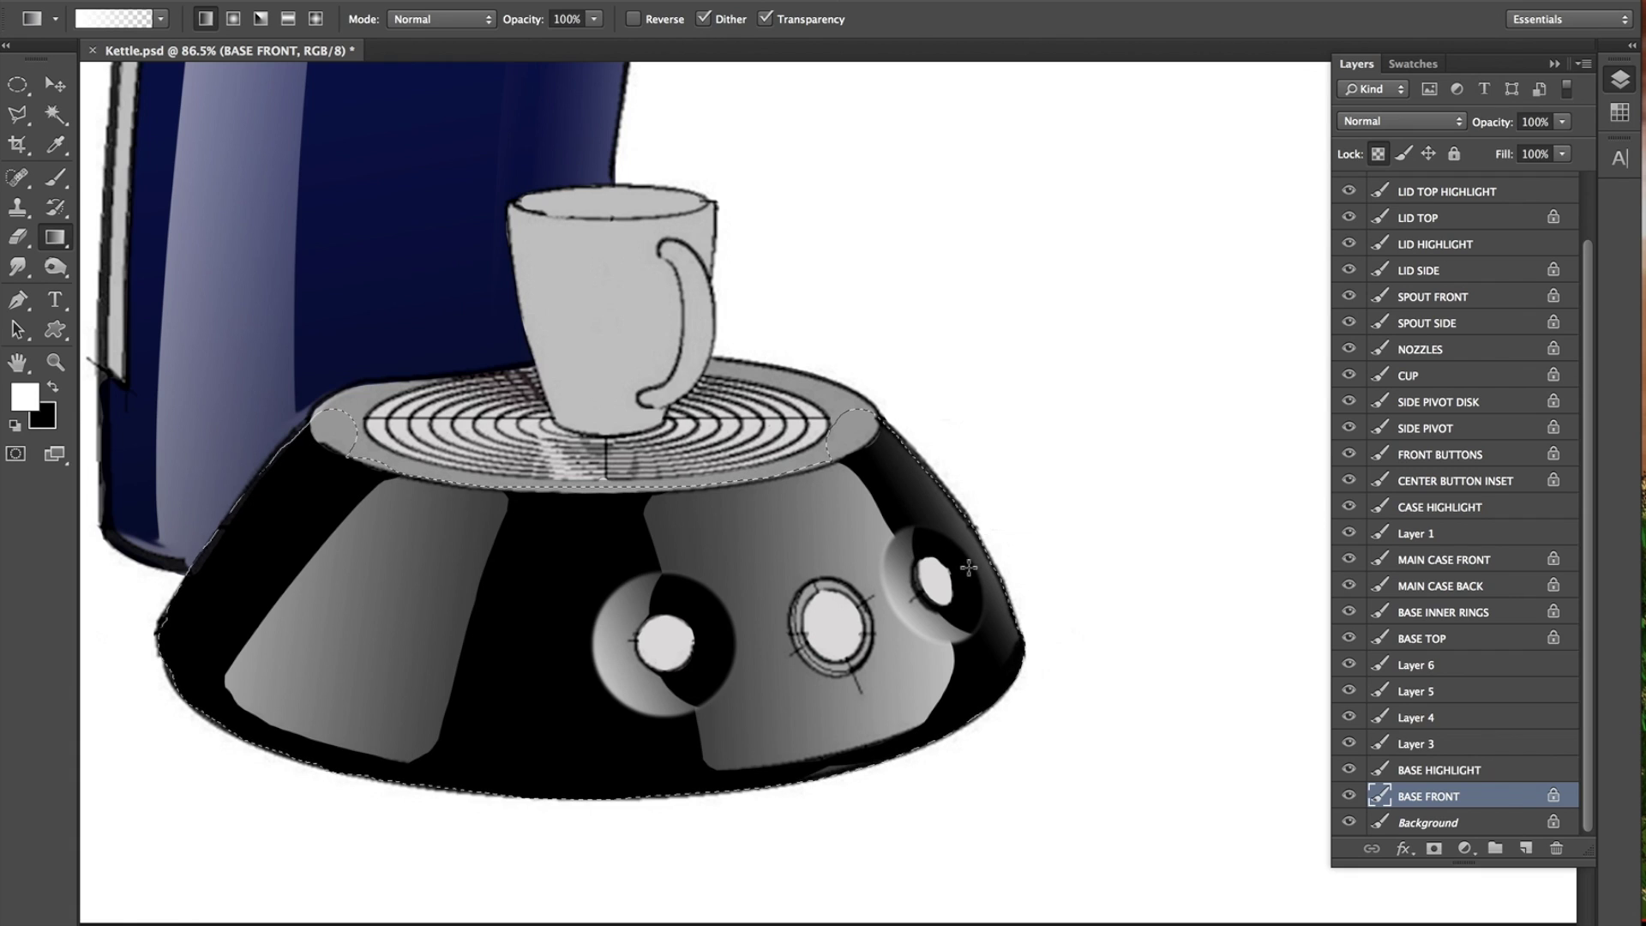
pyautogui.moveTo(931, 578); pyautogui.dragTo(933, 577)
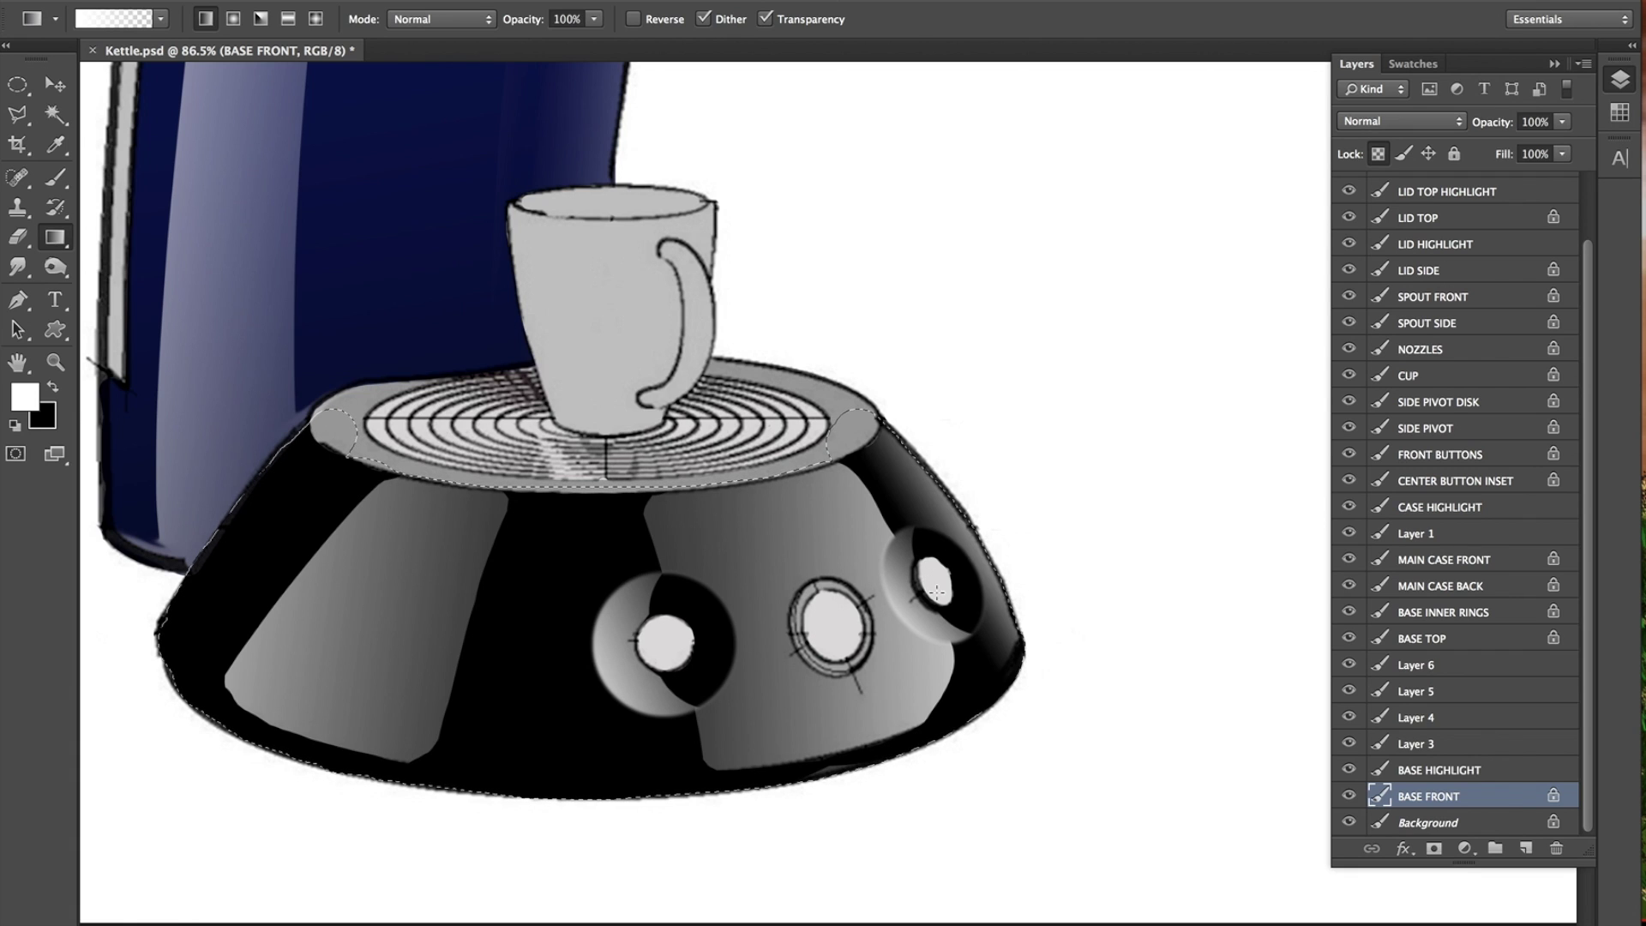
pyautogui.hotkey('ctrl', 'd')
# Add a new layer above BASE FRONT and draw an elliptical selection around the middle front button.
pyautogui.click(17, 84)
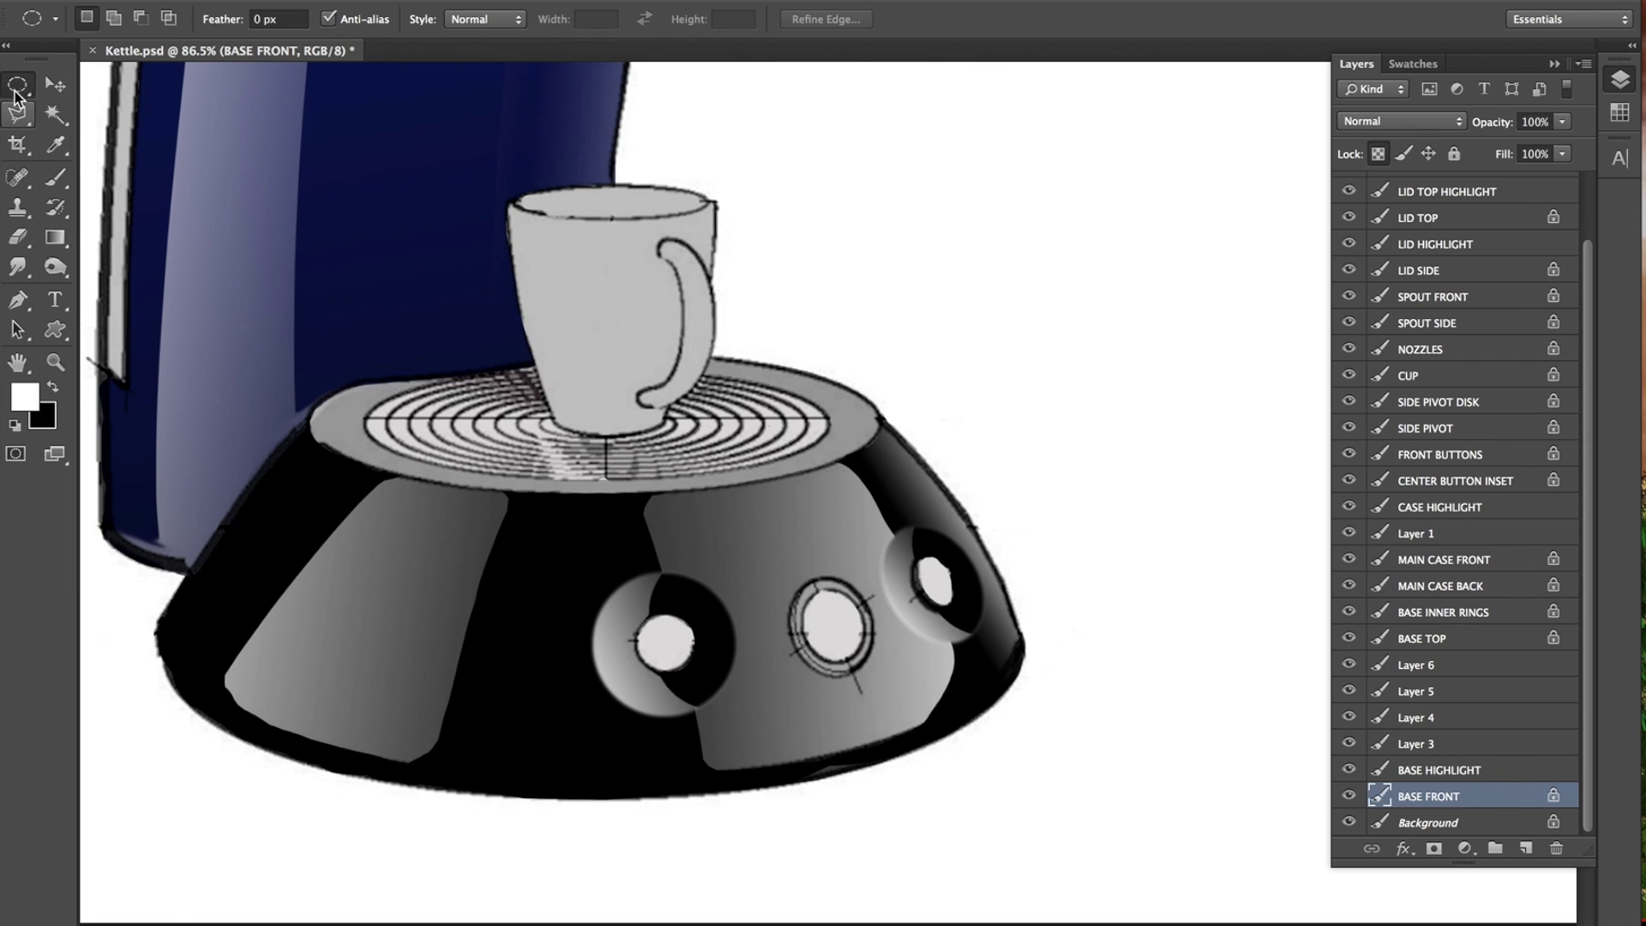
pyautogui.click(1524, 848)
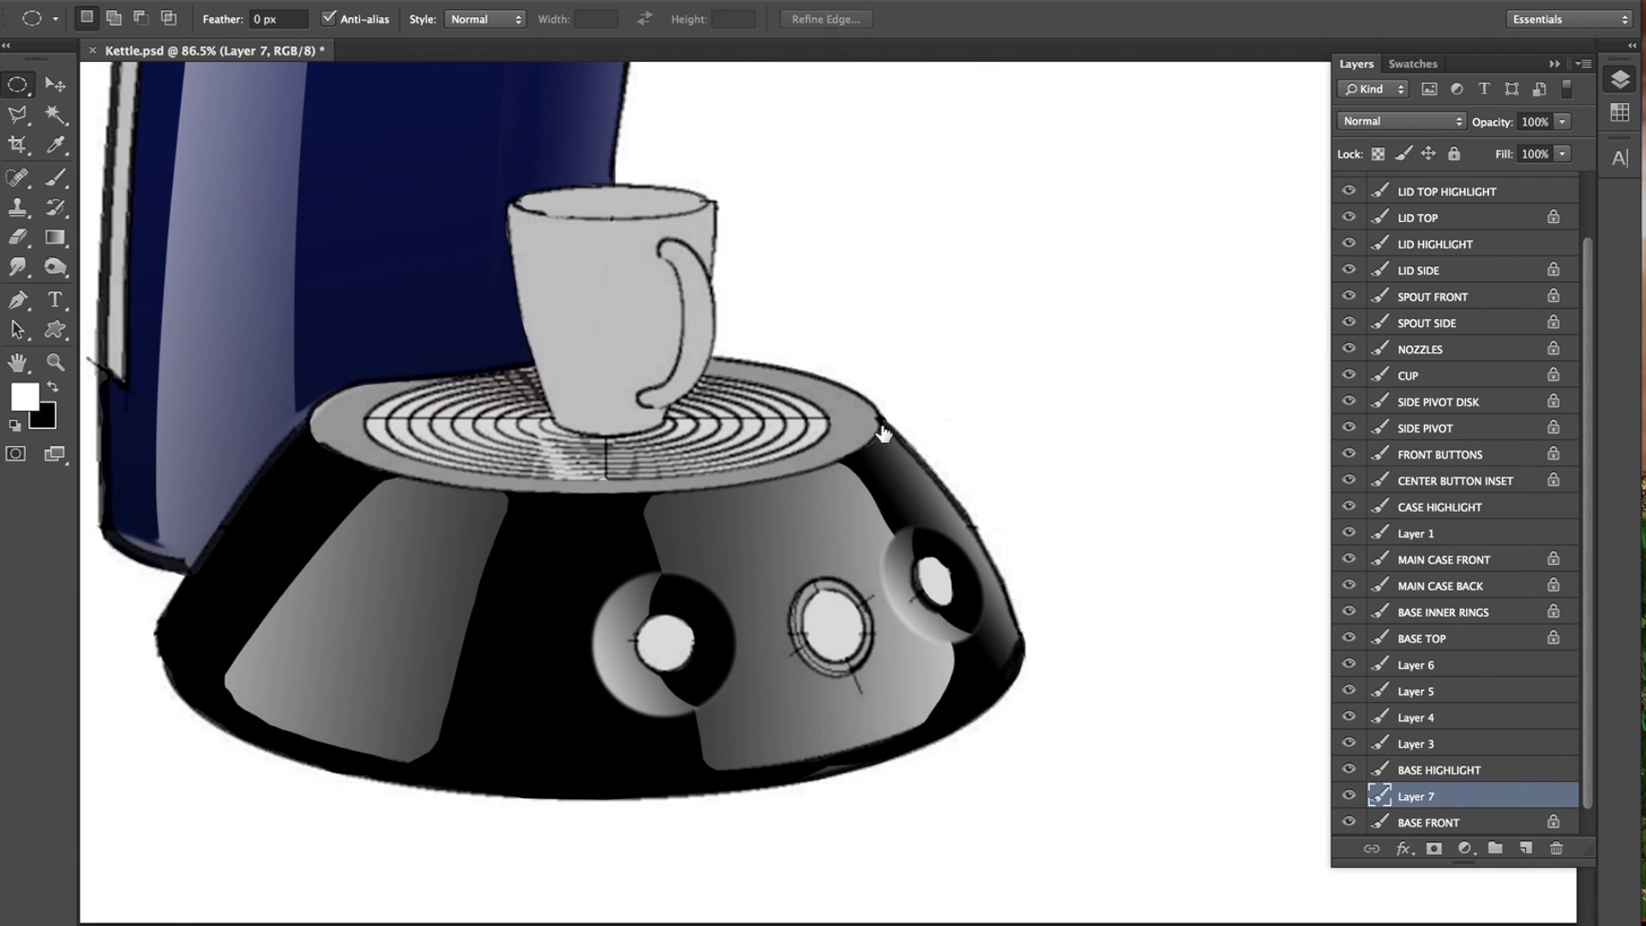
pyautogui.moveTo(829, 631); pyautogui.dragTo(883, 703)
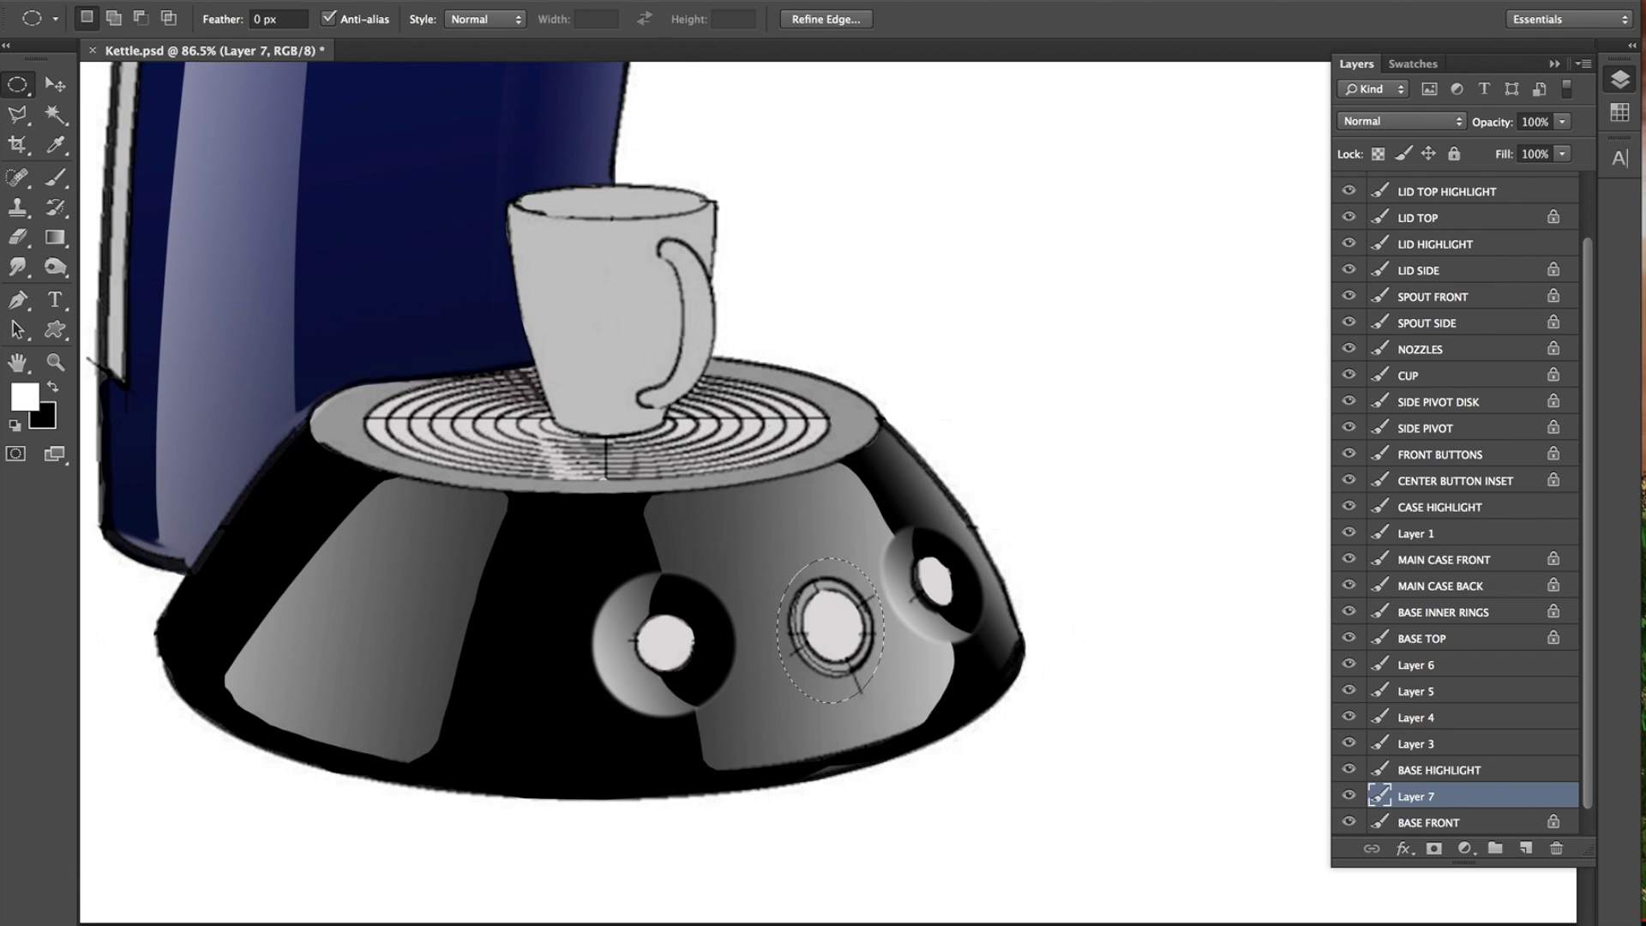
# Transform the selection around the middle button to 107.80% width and a rotation of -19.88 degrees, centred on the button.
pyautogui.click(458, 2)
pyautogui.click(497, 355)
pyautogui.moveTo(845, 521); pyautogui.dragTo(786, 519)
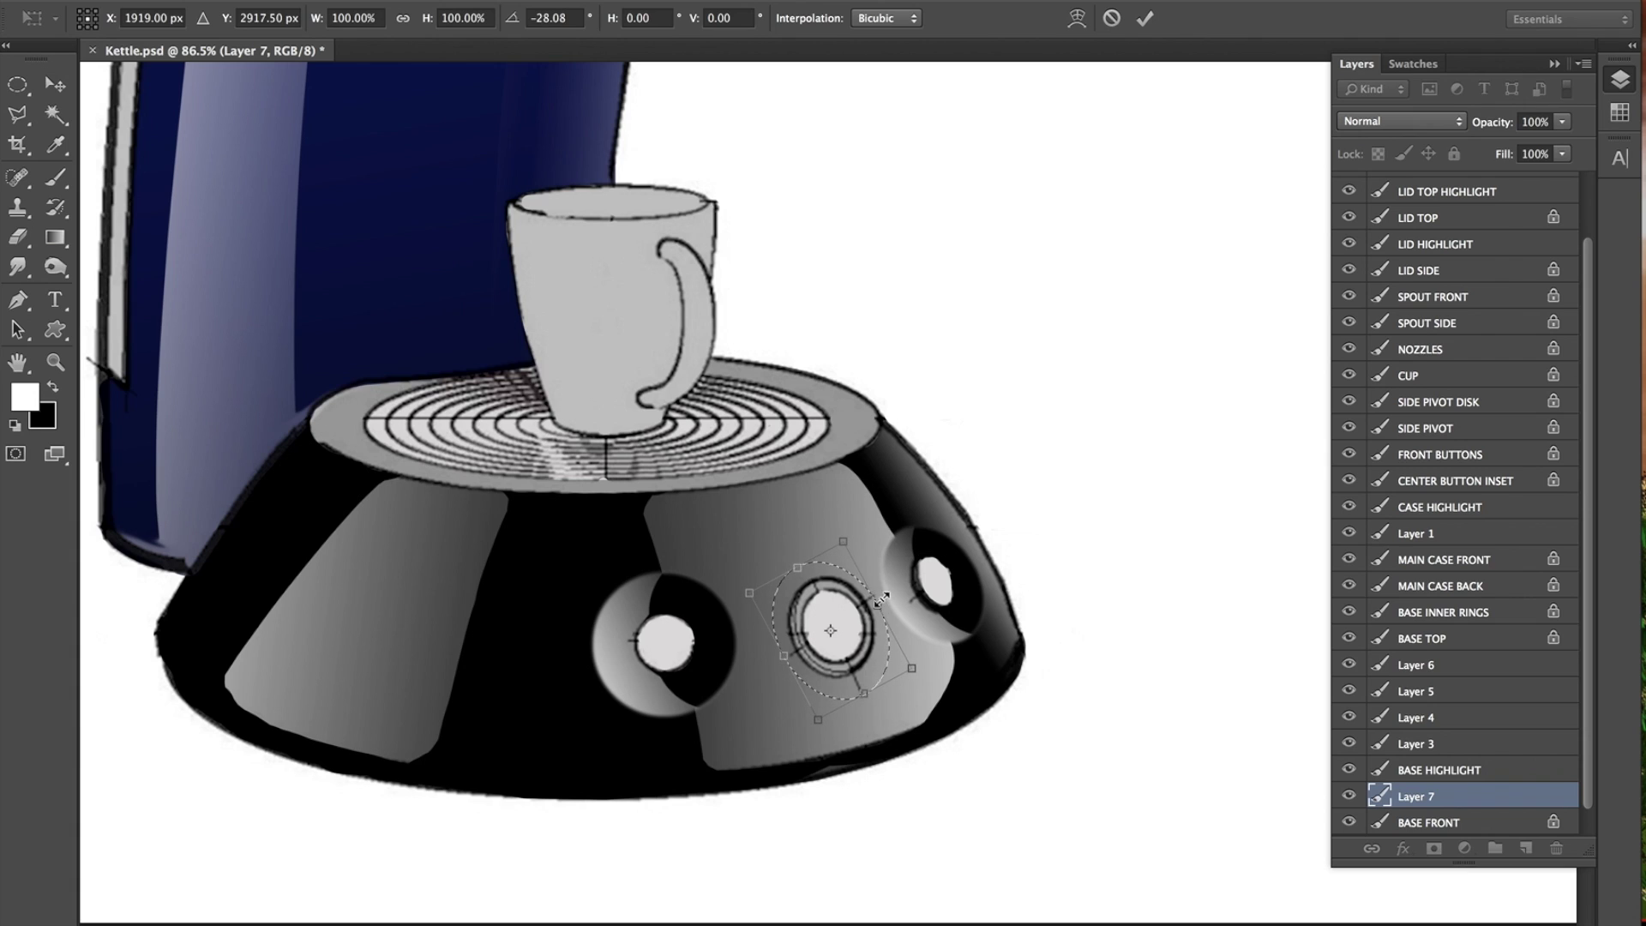
pyautogui.moveTo(880, 600); pyautogui.dragTo(822, 620)
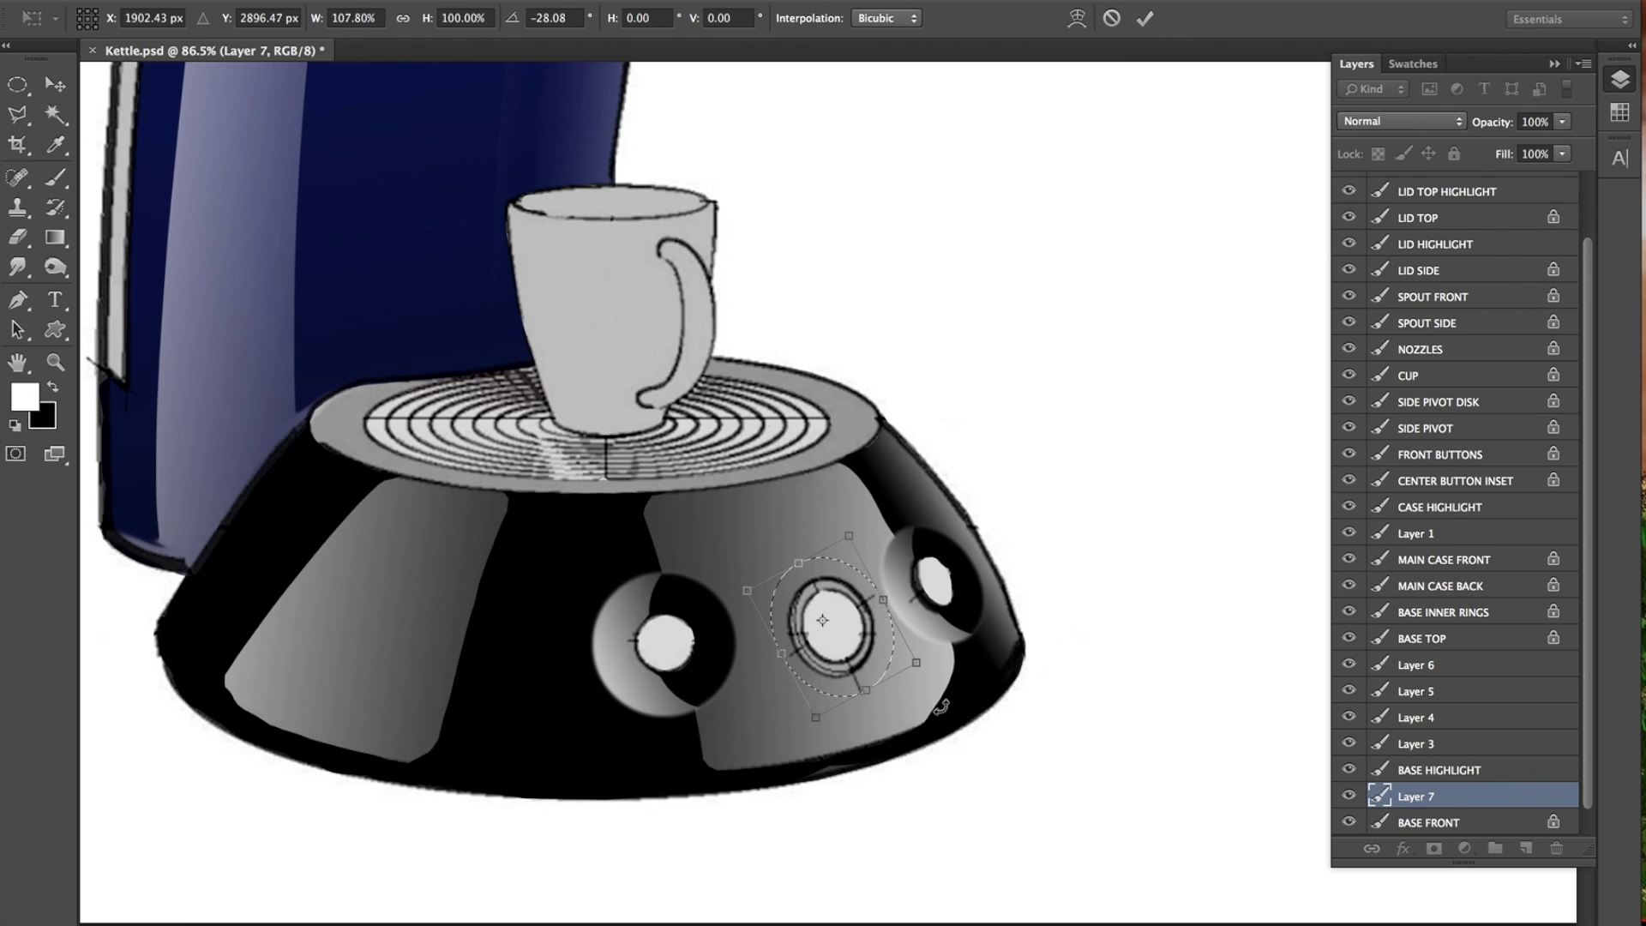
pyautogui.moveTo(891, 717)
pyautogui.mouseDown()
pyautogui.moveTo(879, 699)
pyautogui.moveTo(892, 725)
pyautogui.mouseUp()
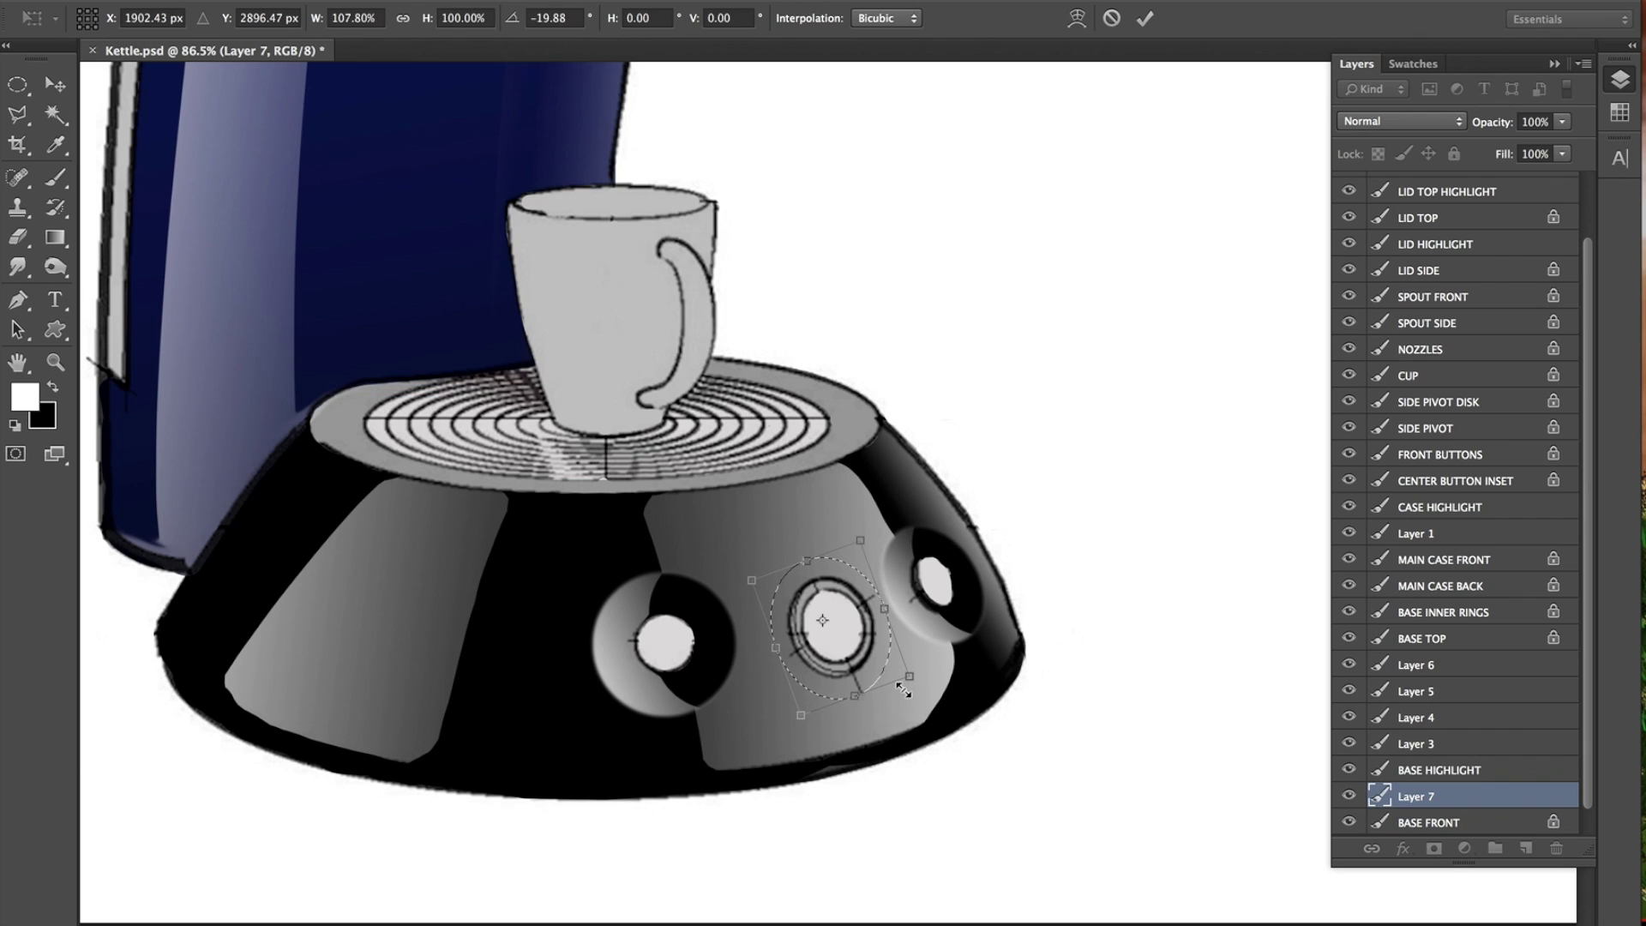
pyautogui.press('Return')
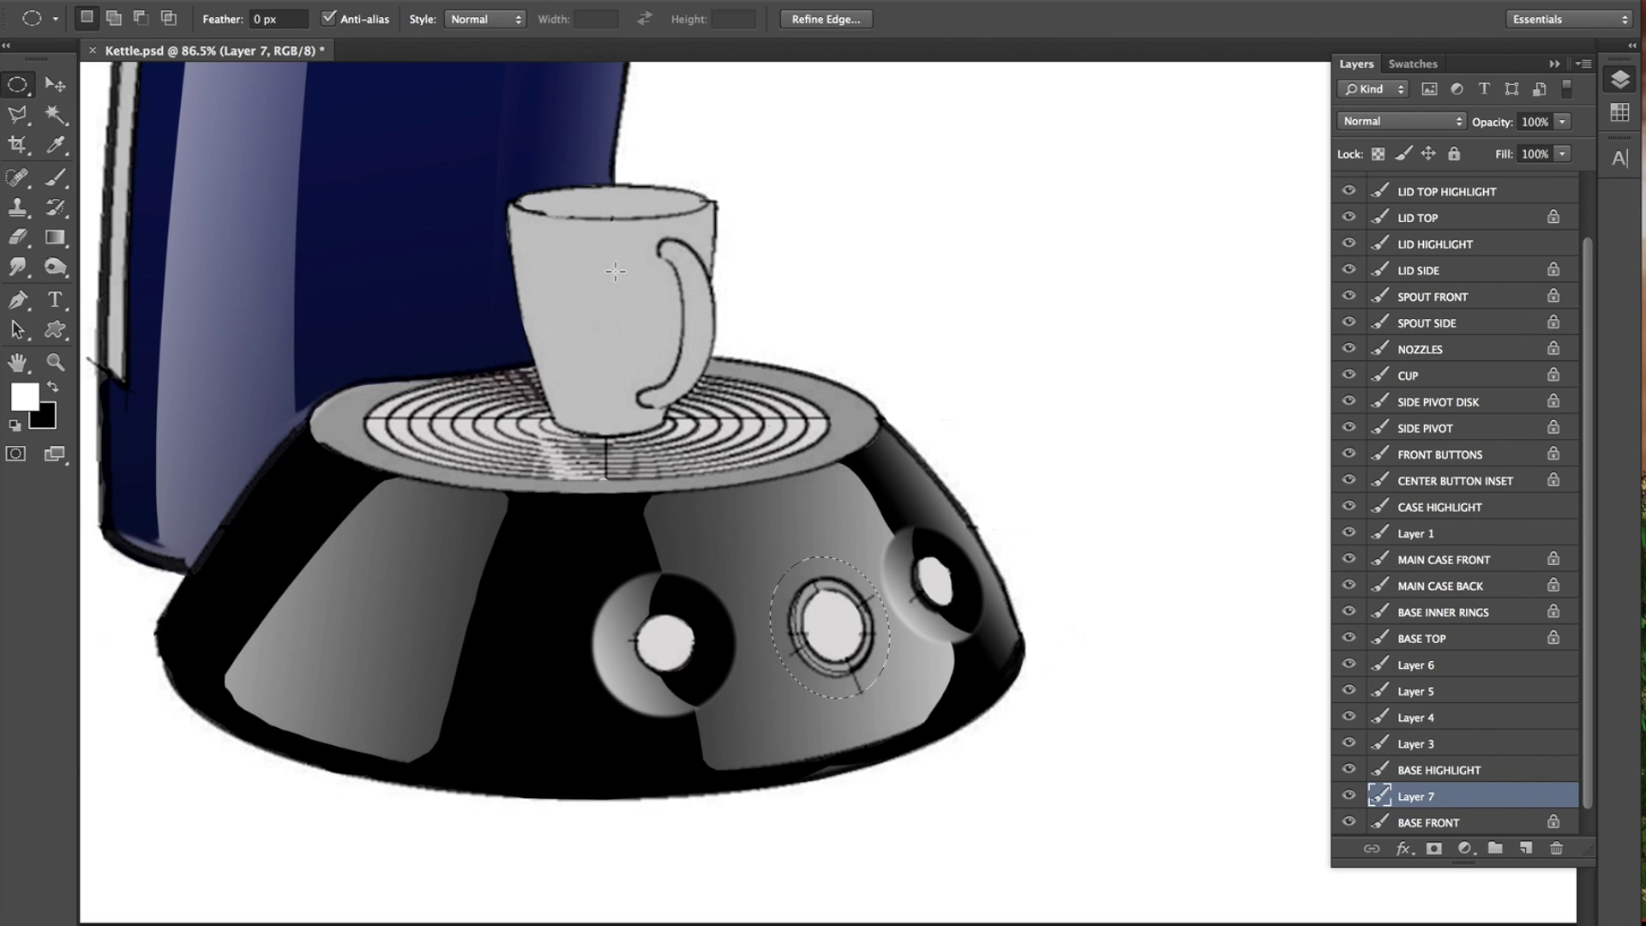
# Feather the elliptical selection around the middle button by 8 pixels.
pyautogui.click(467, 2)
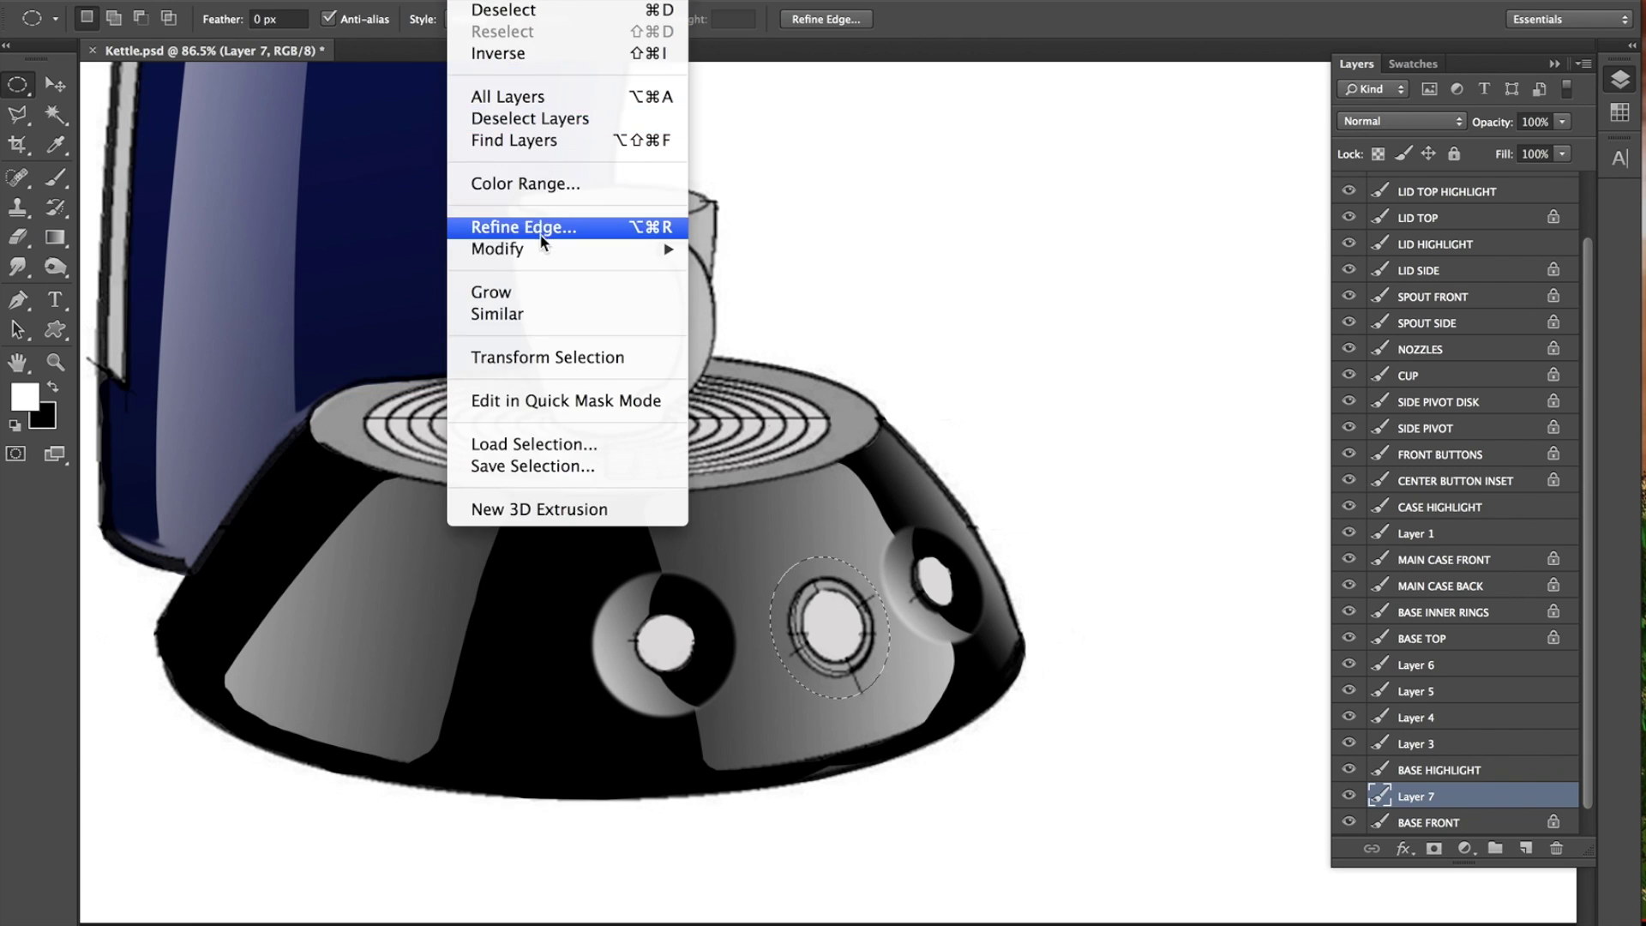
pyautogui.moveTo(665, 249)
pyautogui.click(747, 336)
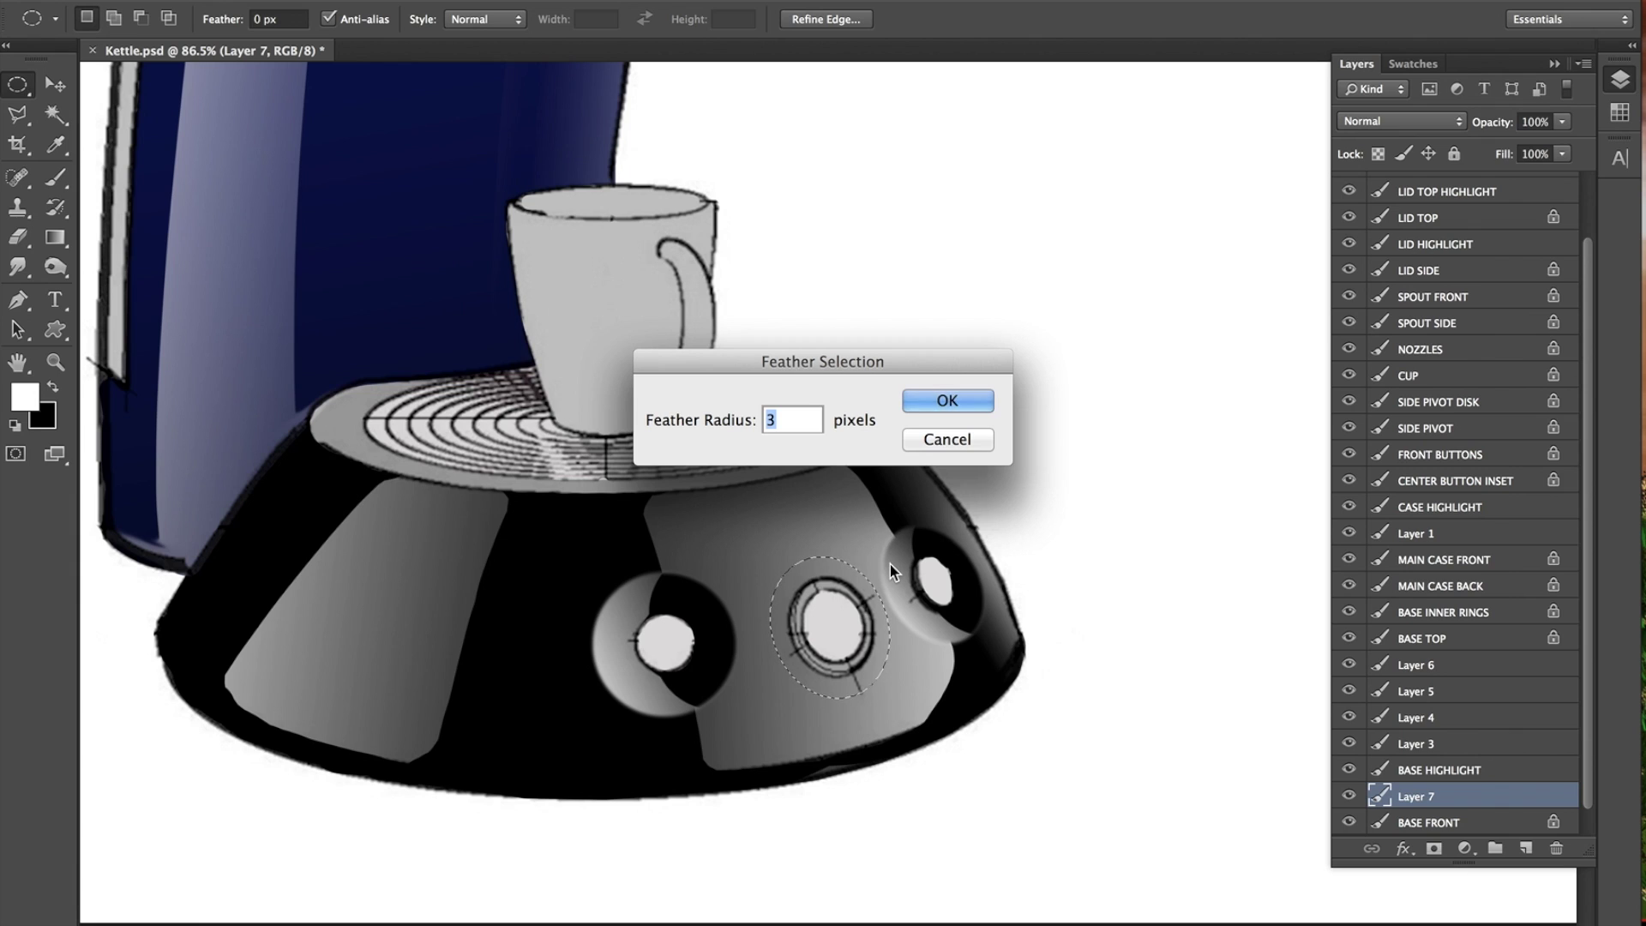
pyautogui.write('8')
pyautogui.click(949, 400)
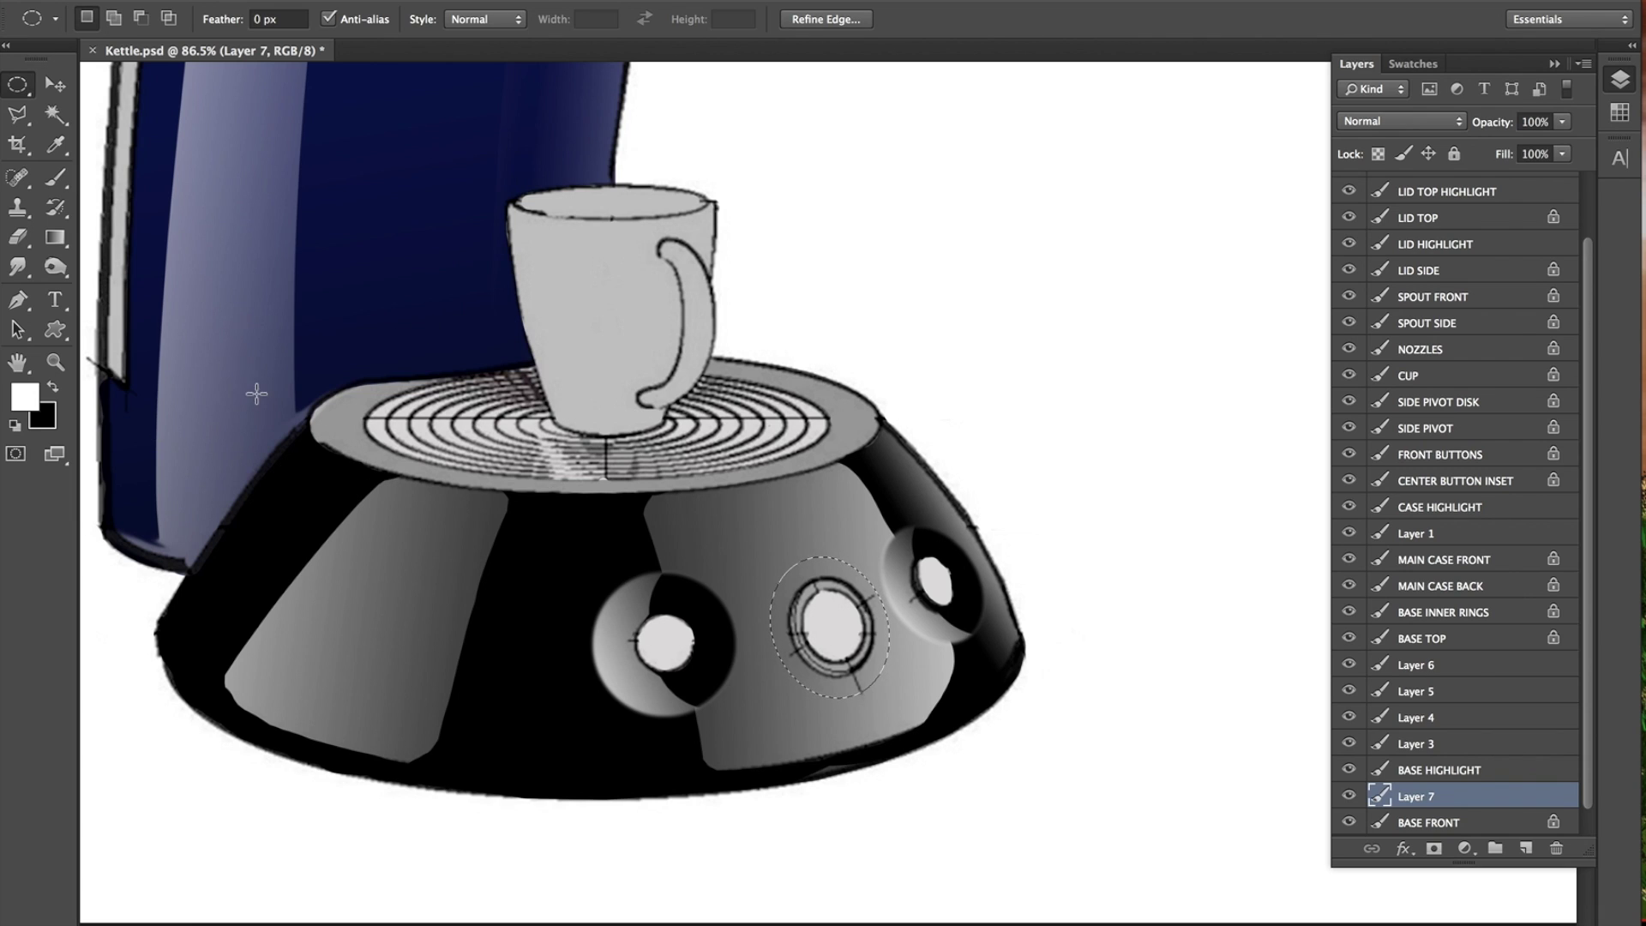
# Add another new layer, draw a white-to-transparent gradient inside the feathered selection from its upper right, and deselect.
pyautogui.click(1527, 849)
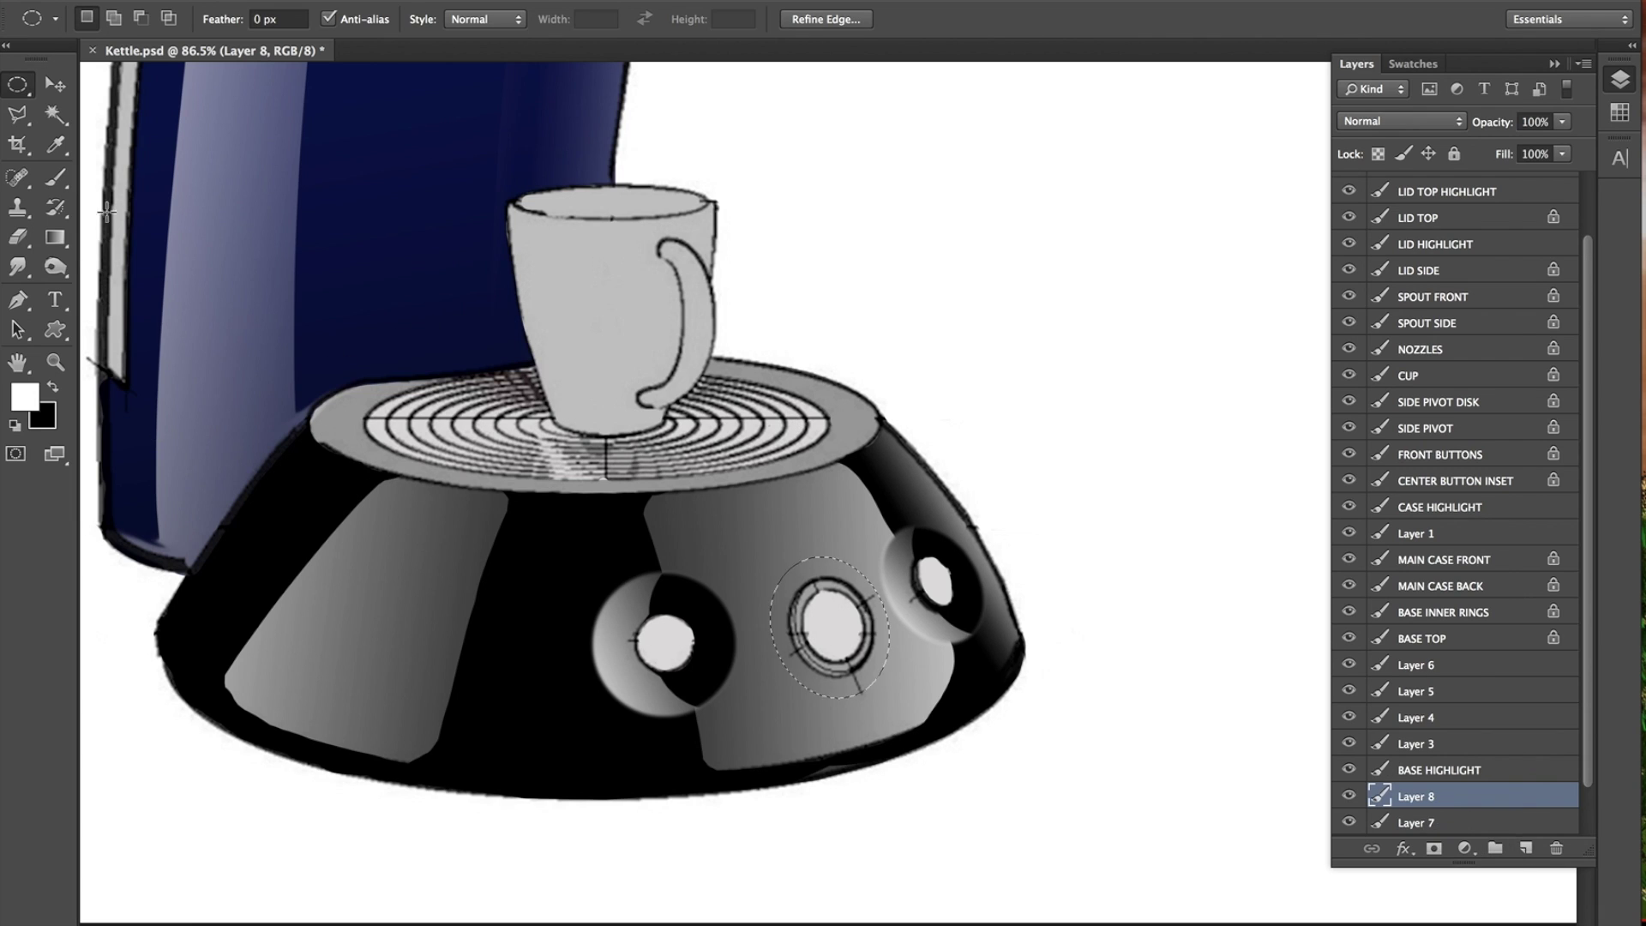
pyautogui.click(57, 238)
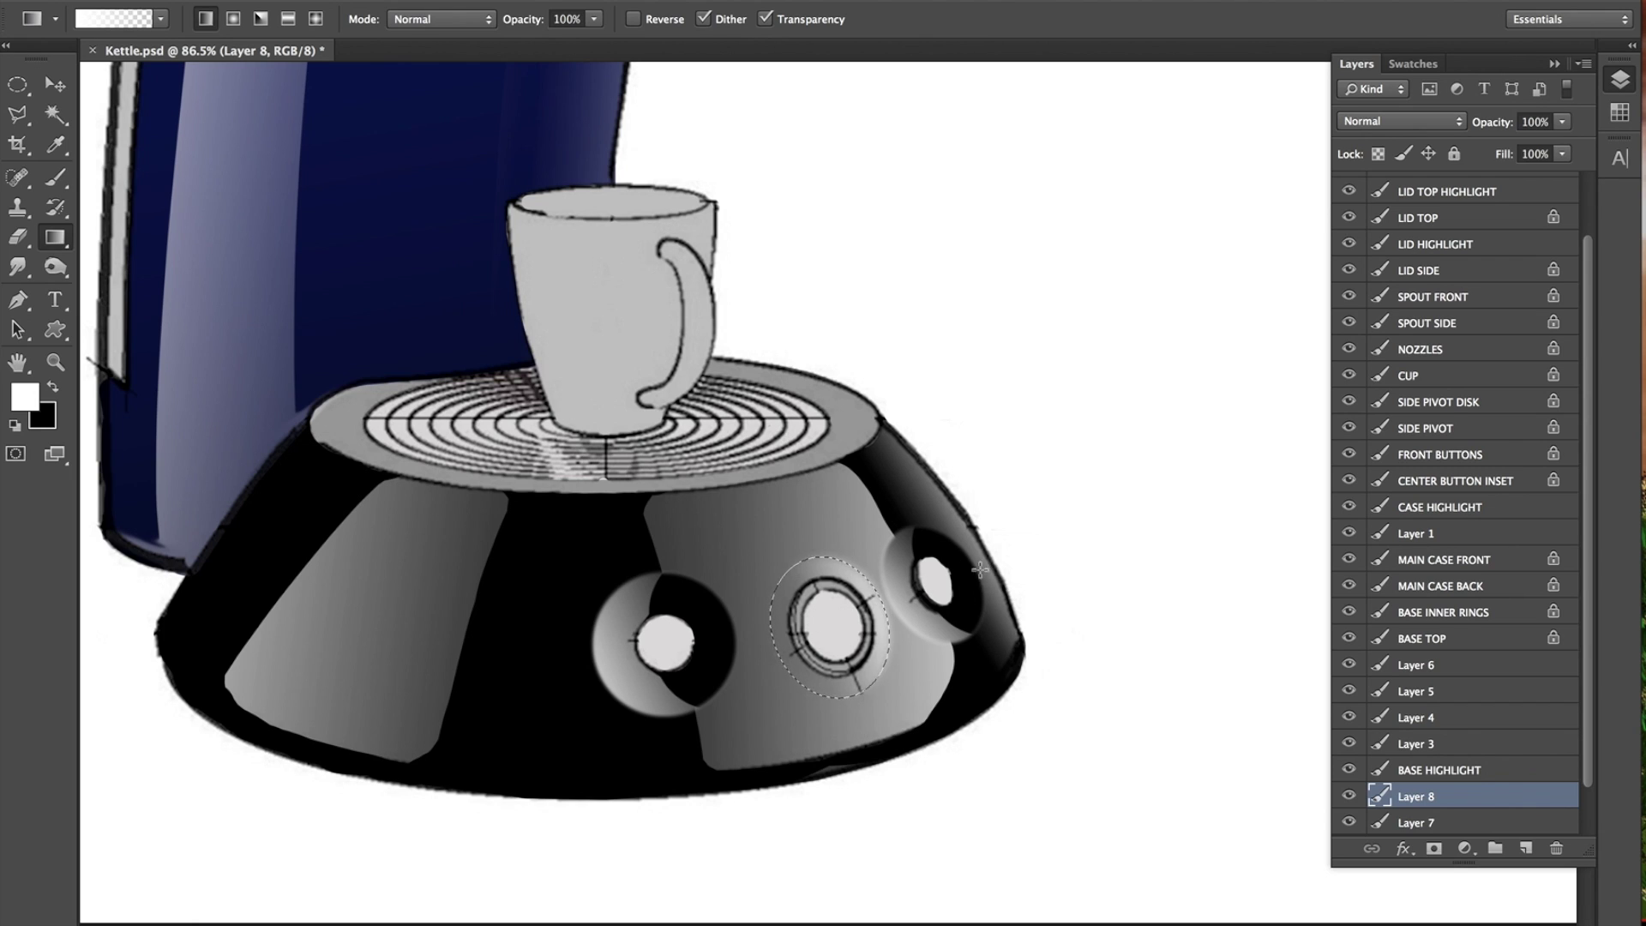
pyautogui.moveTo(983, 571); pyautogui.dragTo(825, 630)
pyautogui.hotkey('ctrl', 'd')
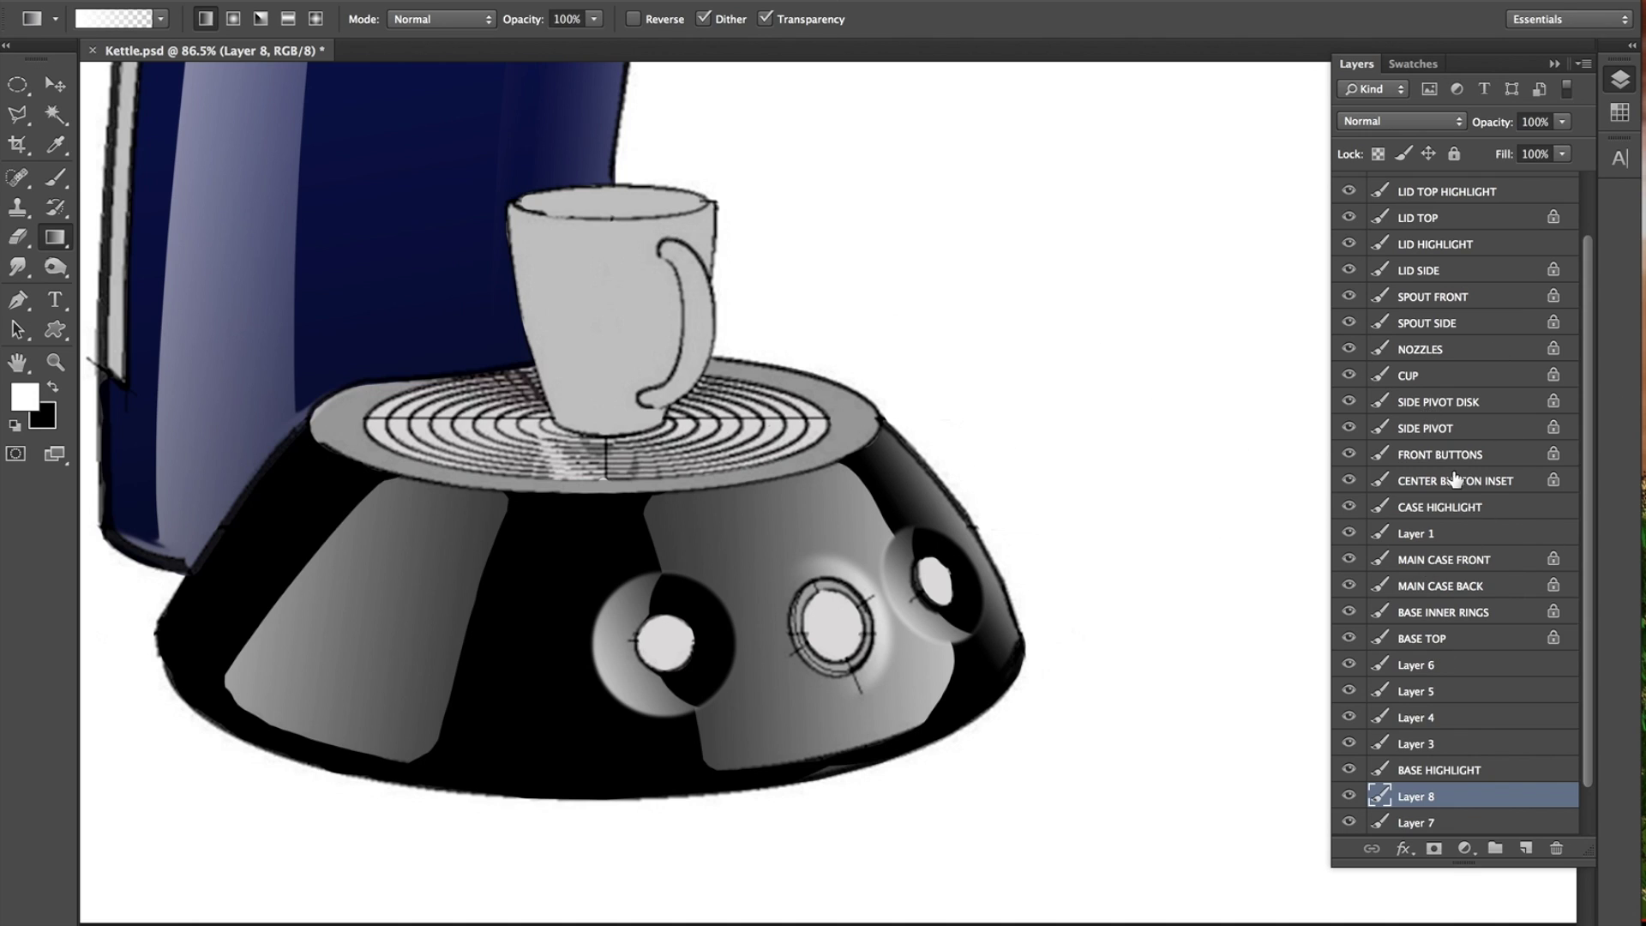
# Hide and reshow CENTER BUTTON INSET and FRONT BUTTONS to check their contents, and make FRONT BUTTONS the active layer.
pyautogui.click(1350, 480)
pyautogui.click(1350, 480)
pyautogui.click(1350, 455)
pyautogui.click(1350, 454)
pyautogui.click(1420, 456)
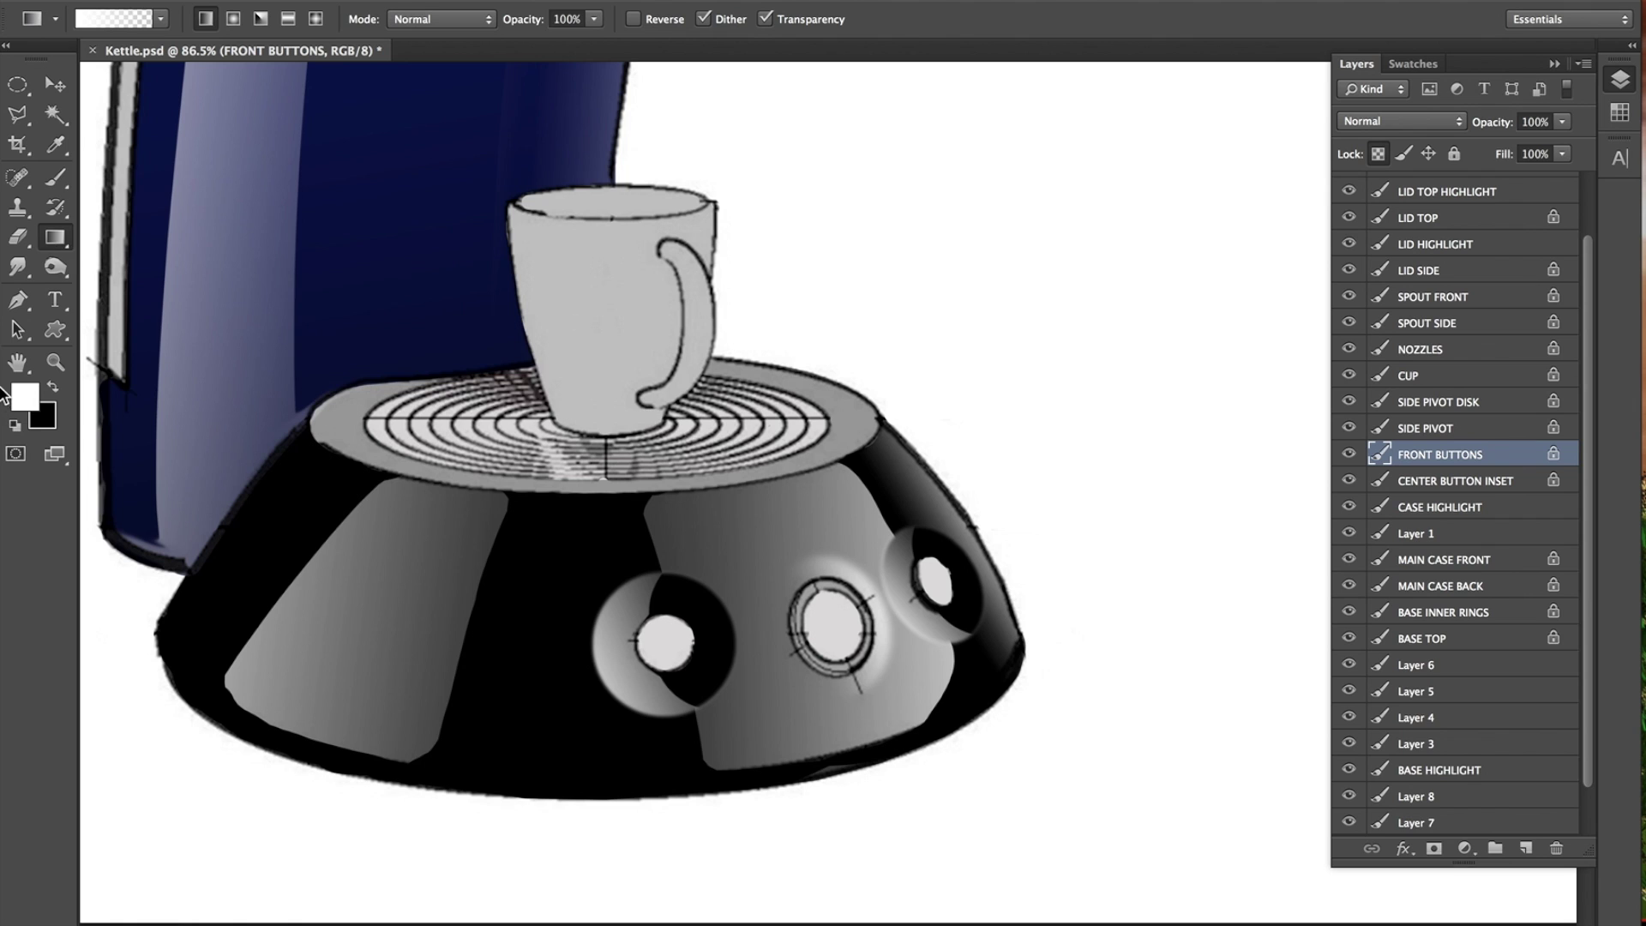
# Choose a neutral dark grey foreground colour and paint all three front buttons with the brush.
pyautogui.click(29, 407)
pyautogui.click(360, 265)
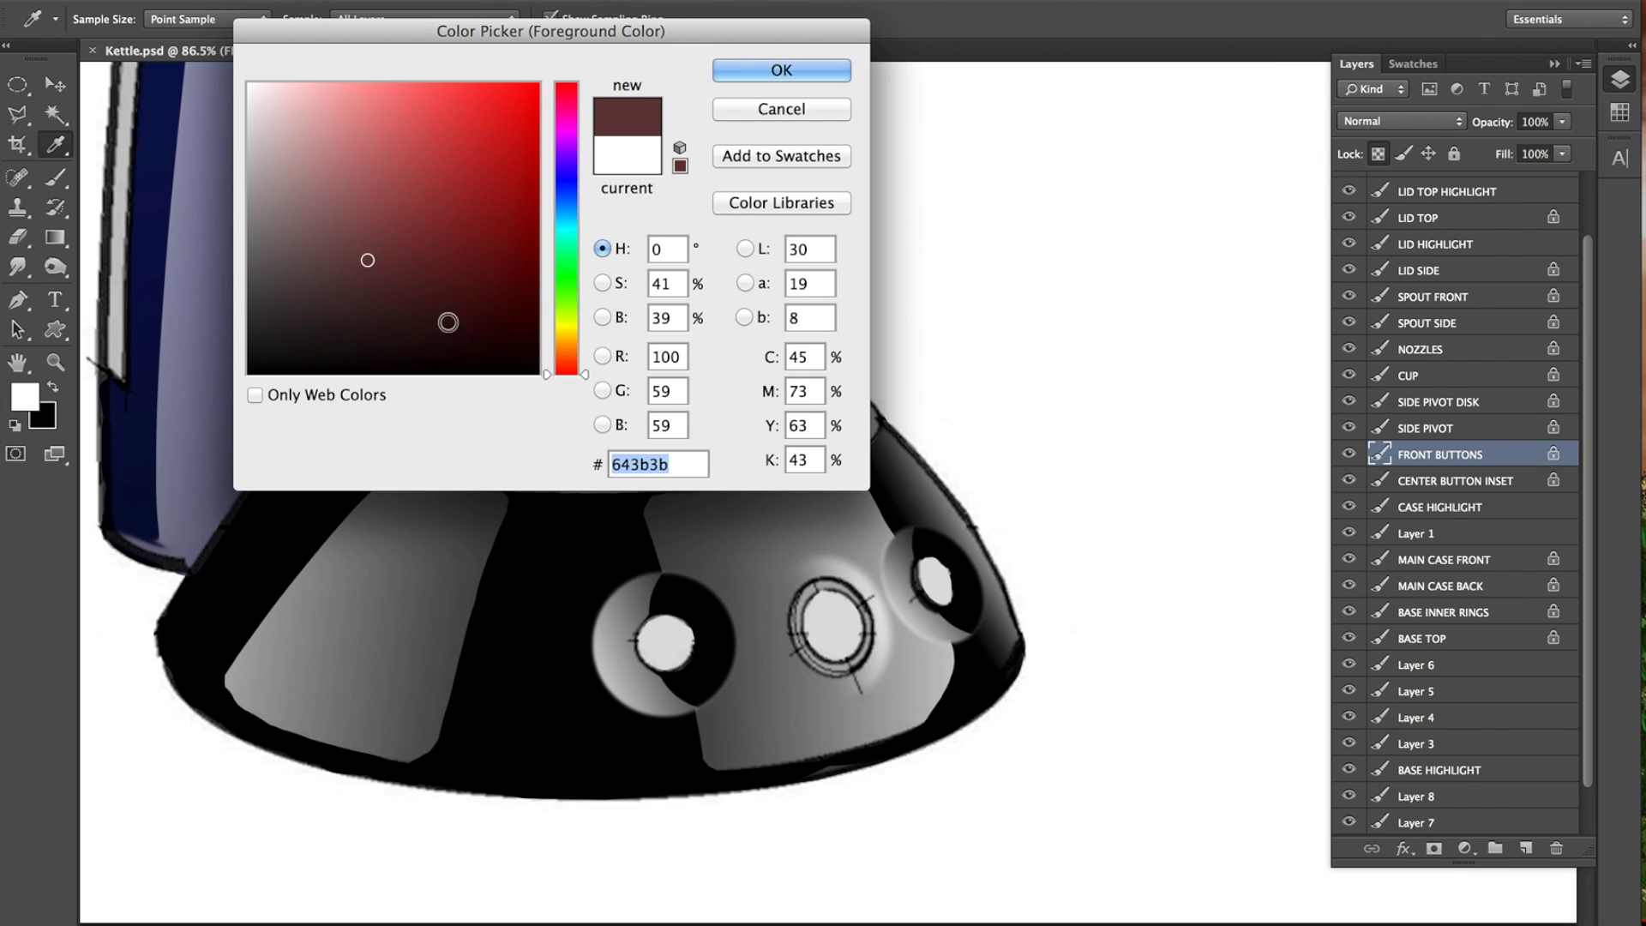
pyautogui.click(247, 275)
pyautogui.click(755, 70)
pyautogui.press('b')
pyautogui.click(664, 641)
pyautogui.moveTo(815, 618)
pyautogui.mouseDown()
pyautogui.moveTo(848, 638)
pyautogui.moveTo(932, 582)
pyautogui.mouseUp()
# Reset the foreground to white and apply a white-to-transparent gradient over the front buttons, retrying its direction and length.
pyautogui.click(14, 425)
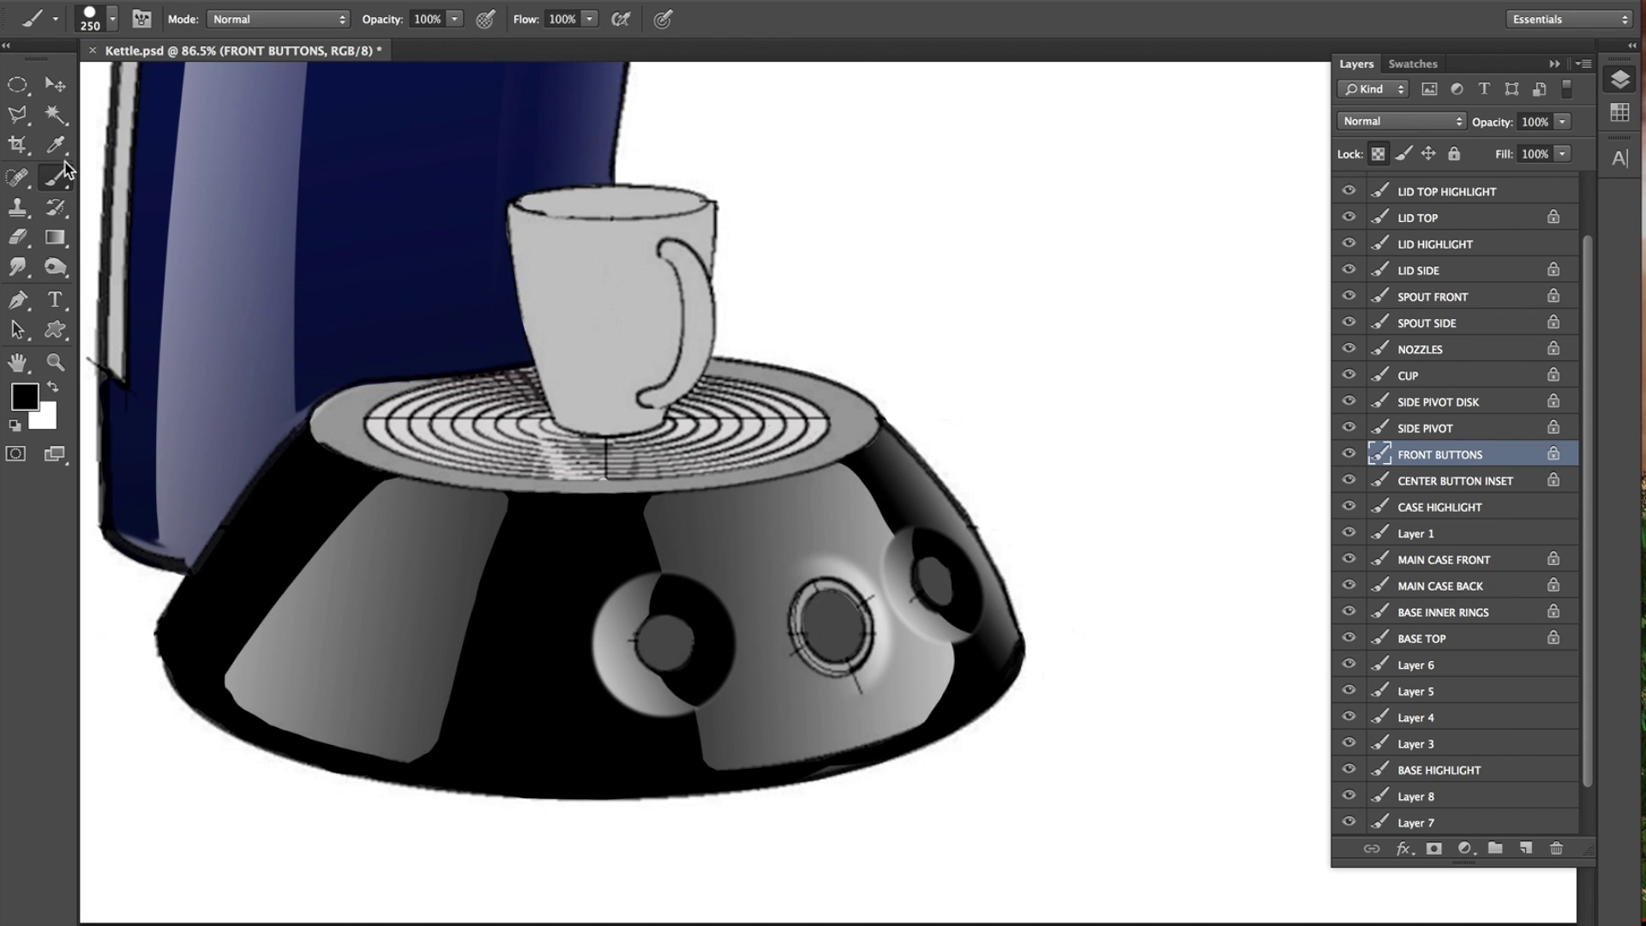
pyautogui.click(53, 388)
pyautogui.click(55, 237)
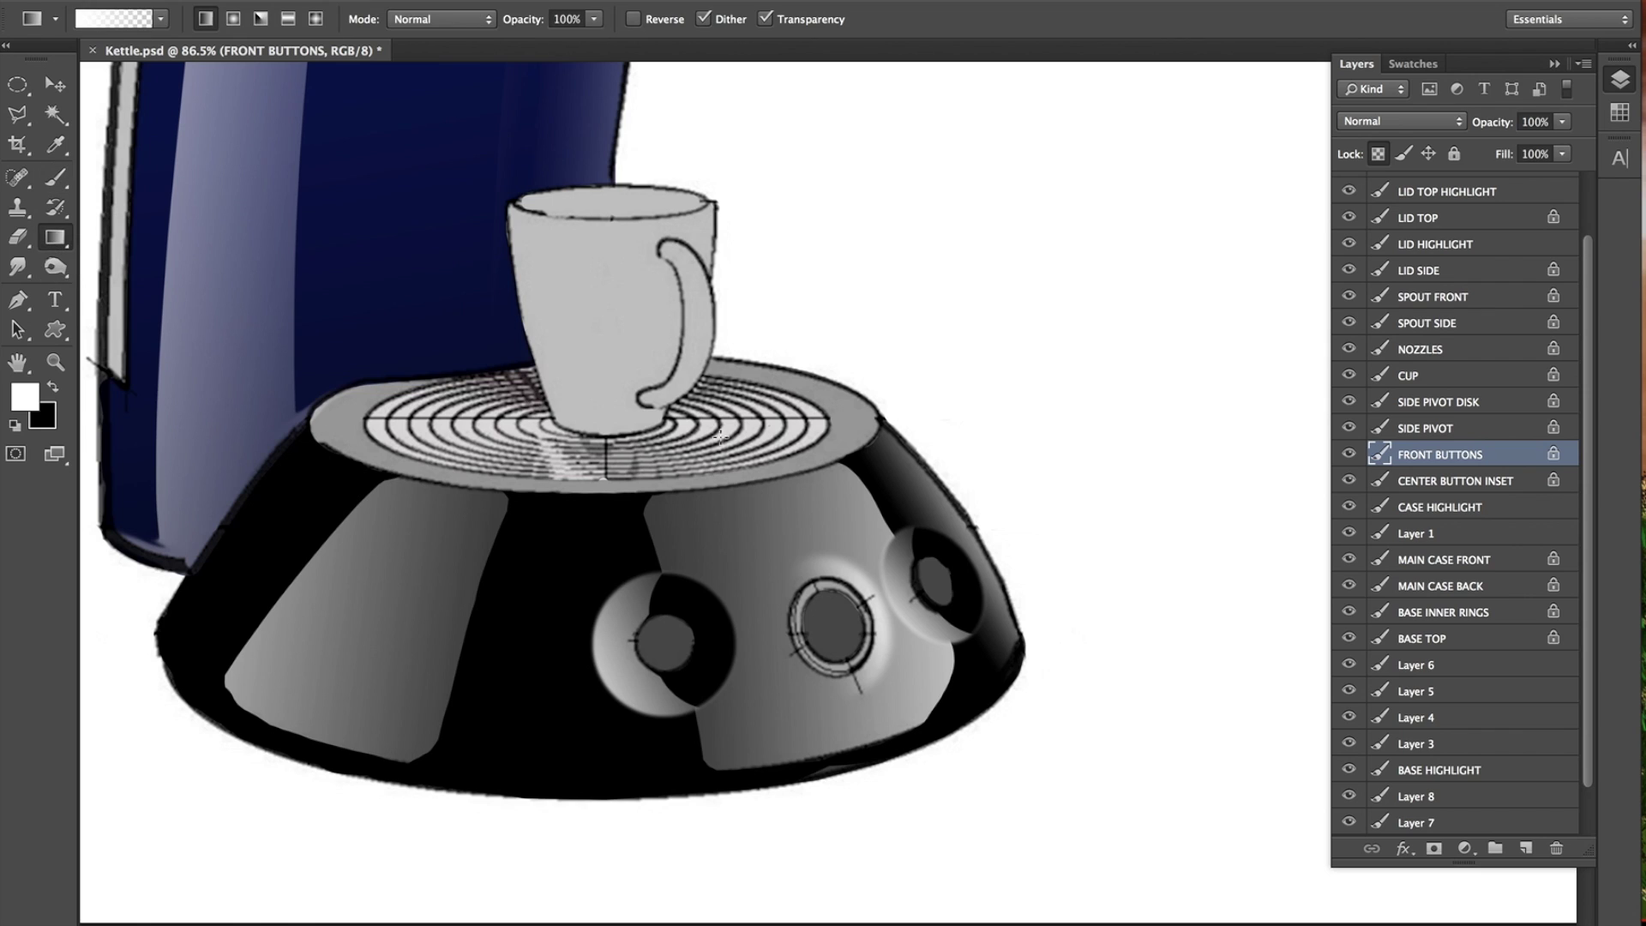
pyautogui.moveTo(842, 651)
pyautogui.mouseDown()
pyautogui.moveTo(859, 676)
pyautogui.moveTo(826, 660)
pyautogui.mouseUp()
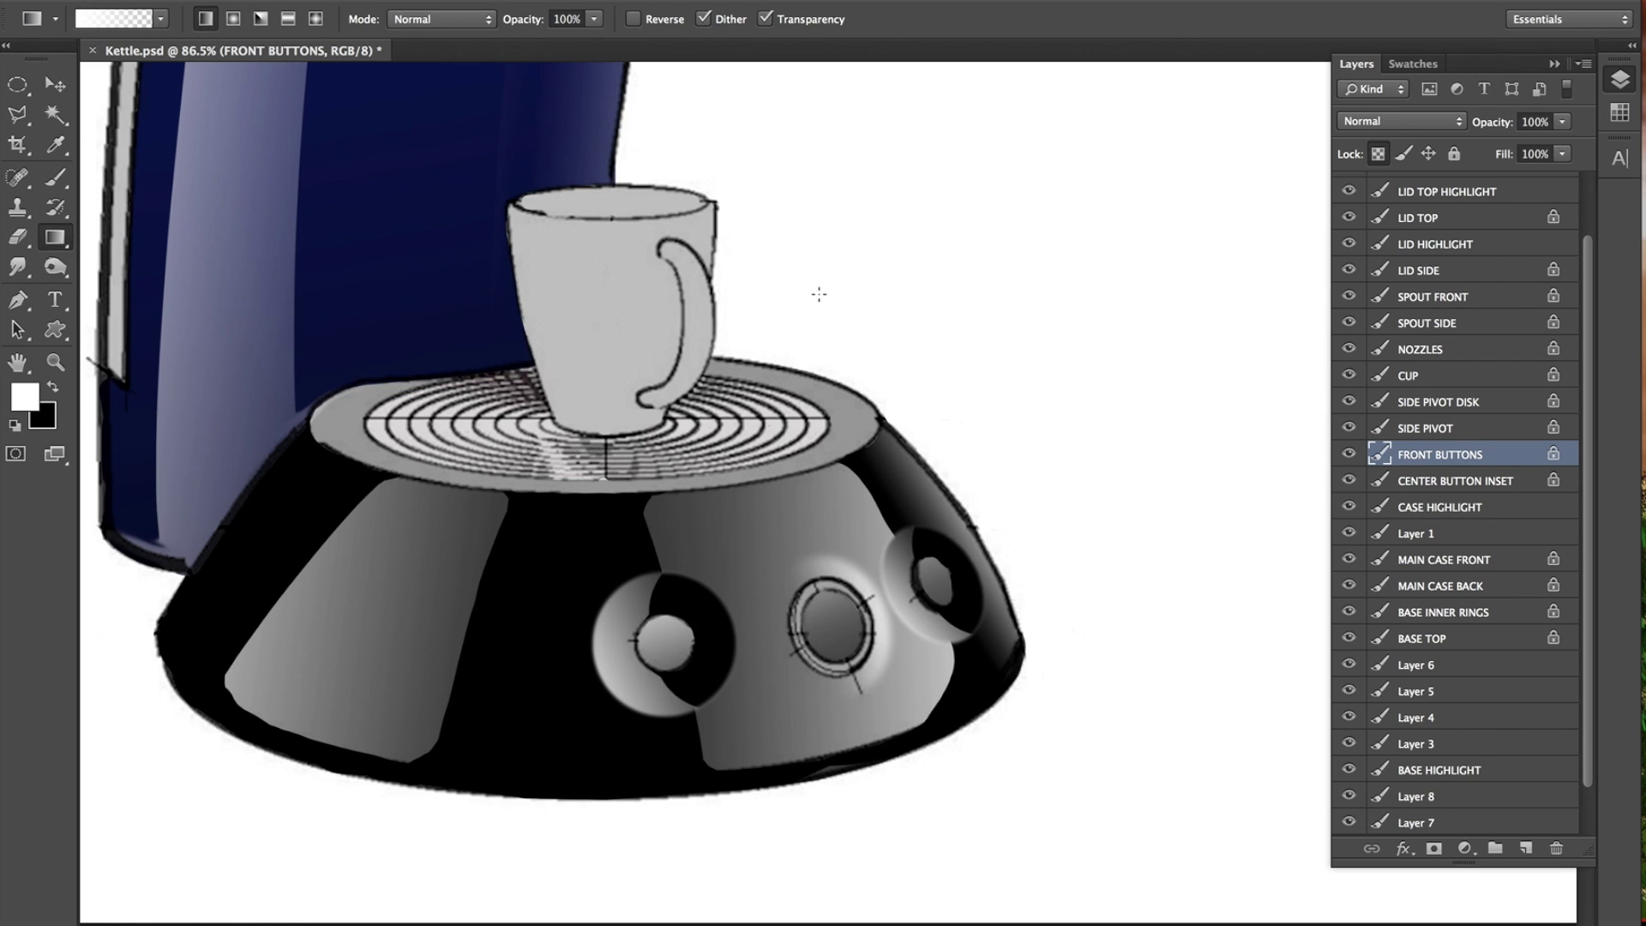
pyautogui.press('super+z')
pyautogui.moveTo(822, 590); pyautogui.dragTo(791, 485)
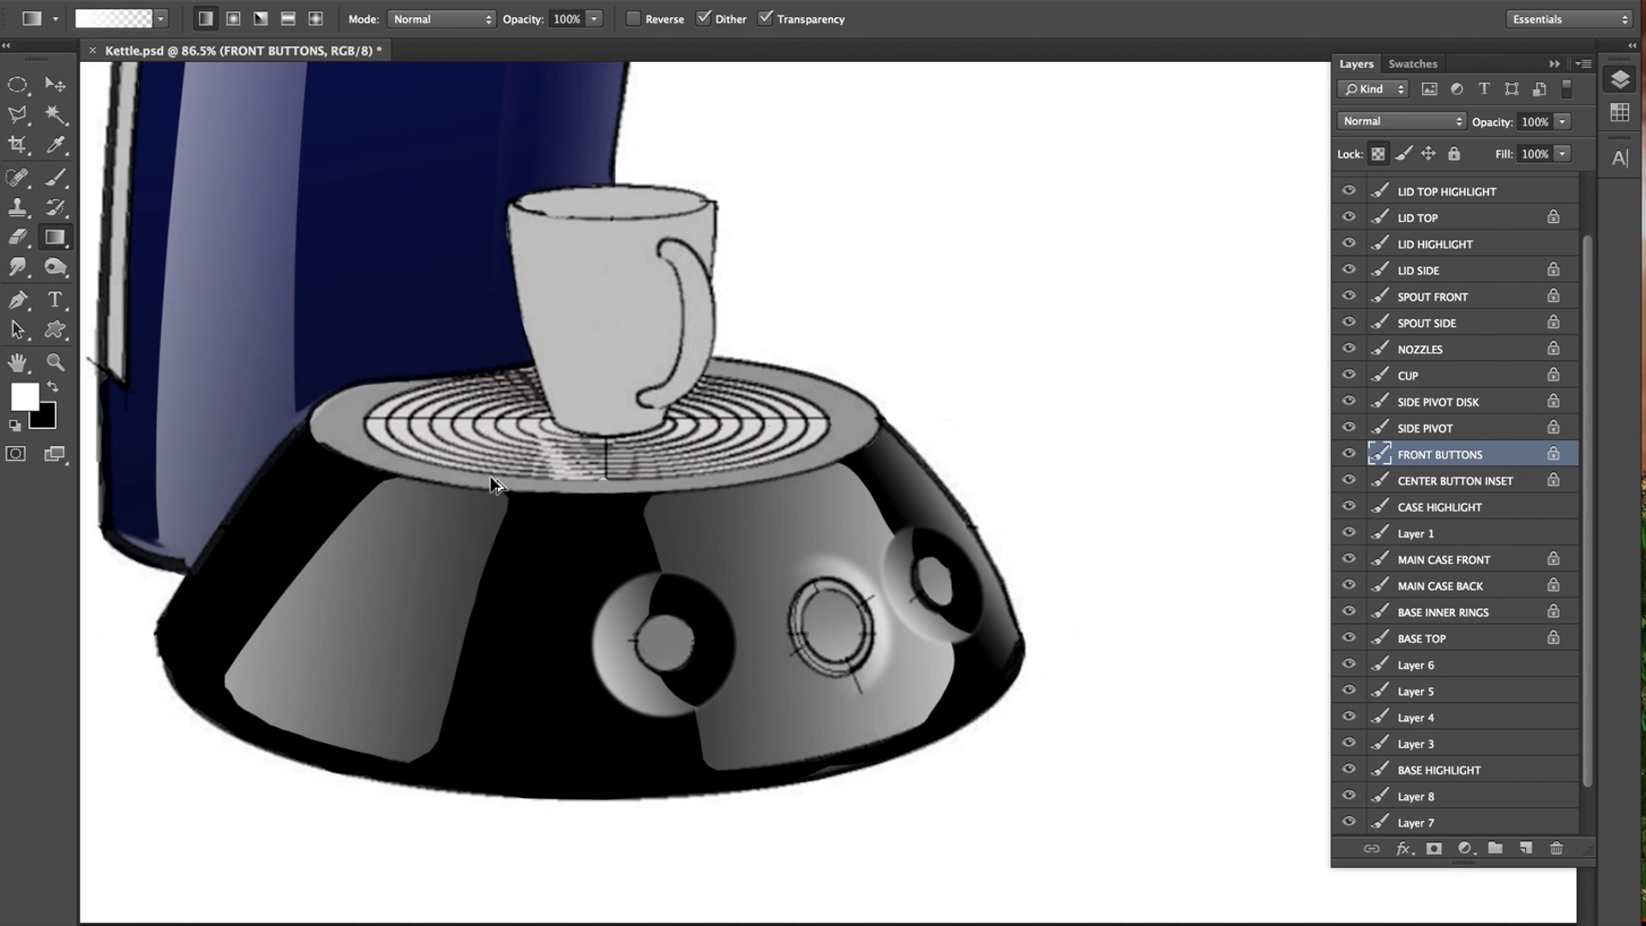
pyautogui.press('super+z')
pyautogui.moveTo(830, 607); pyautogui.dragTo(774, 501)
pyautogui.press('super+z')
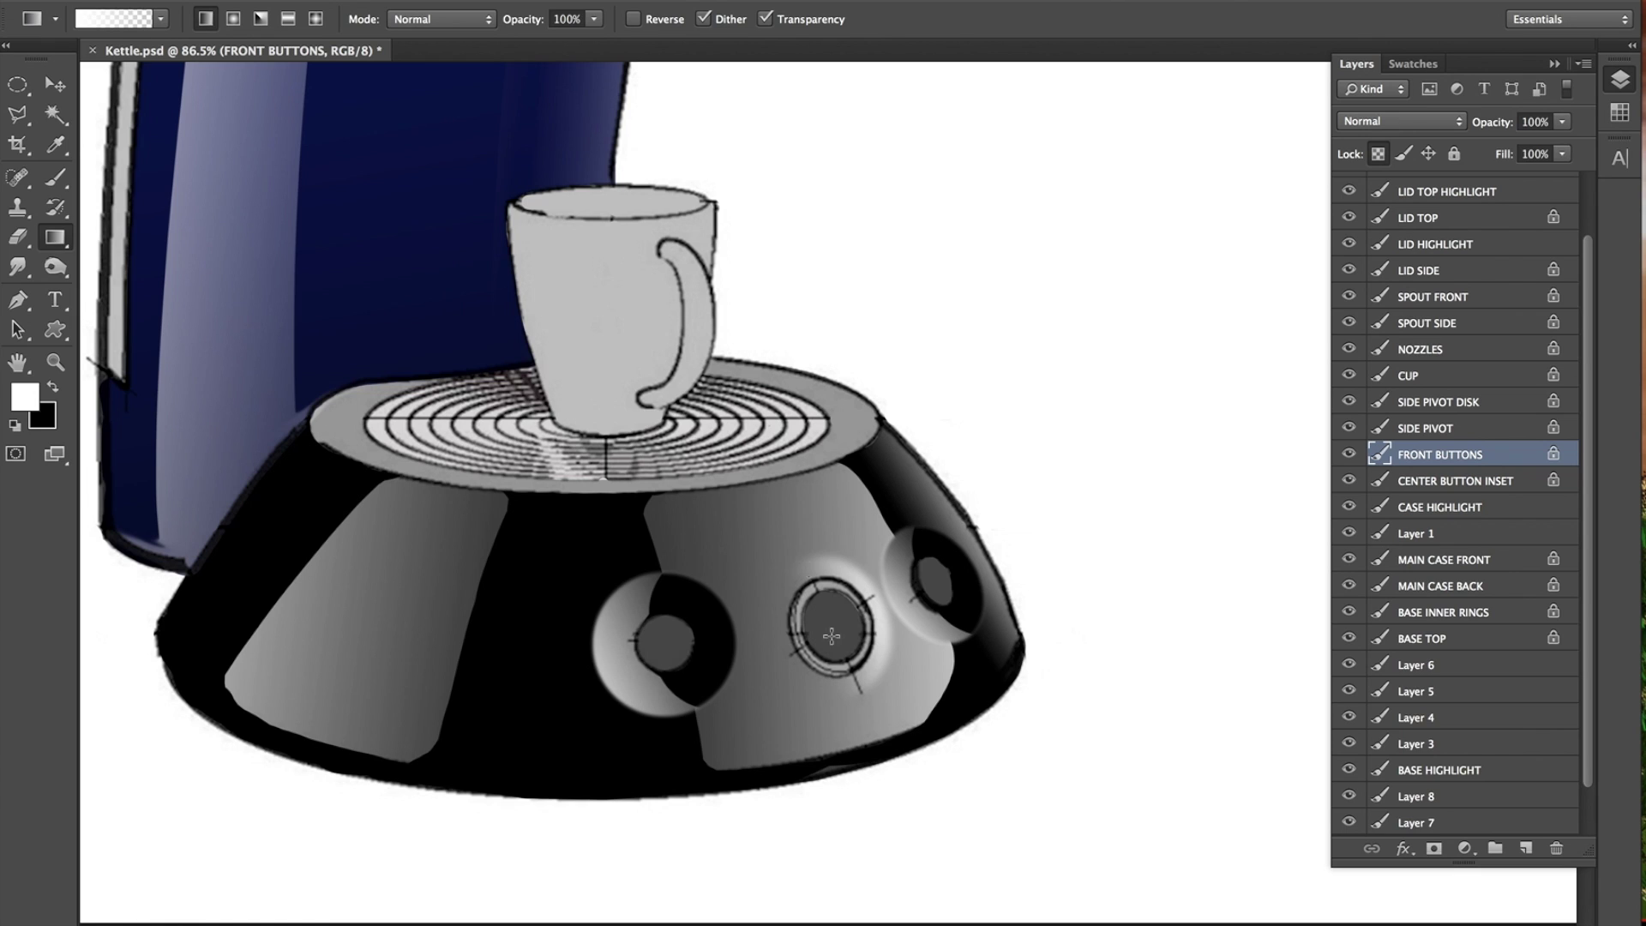
pyautogui.press('super+z')
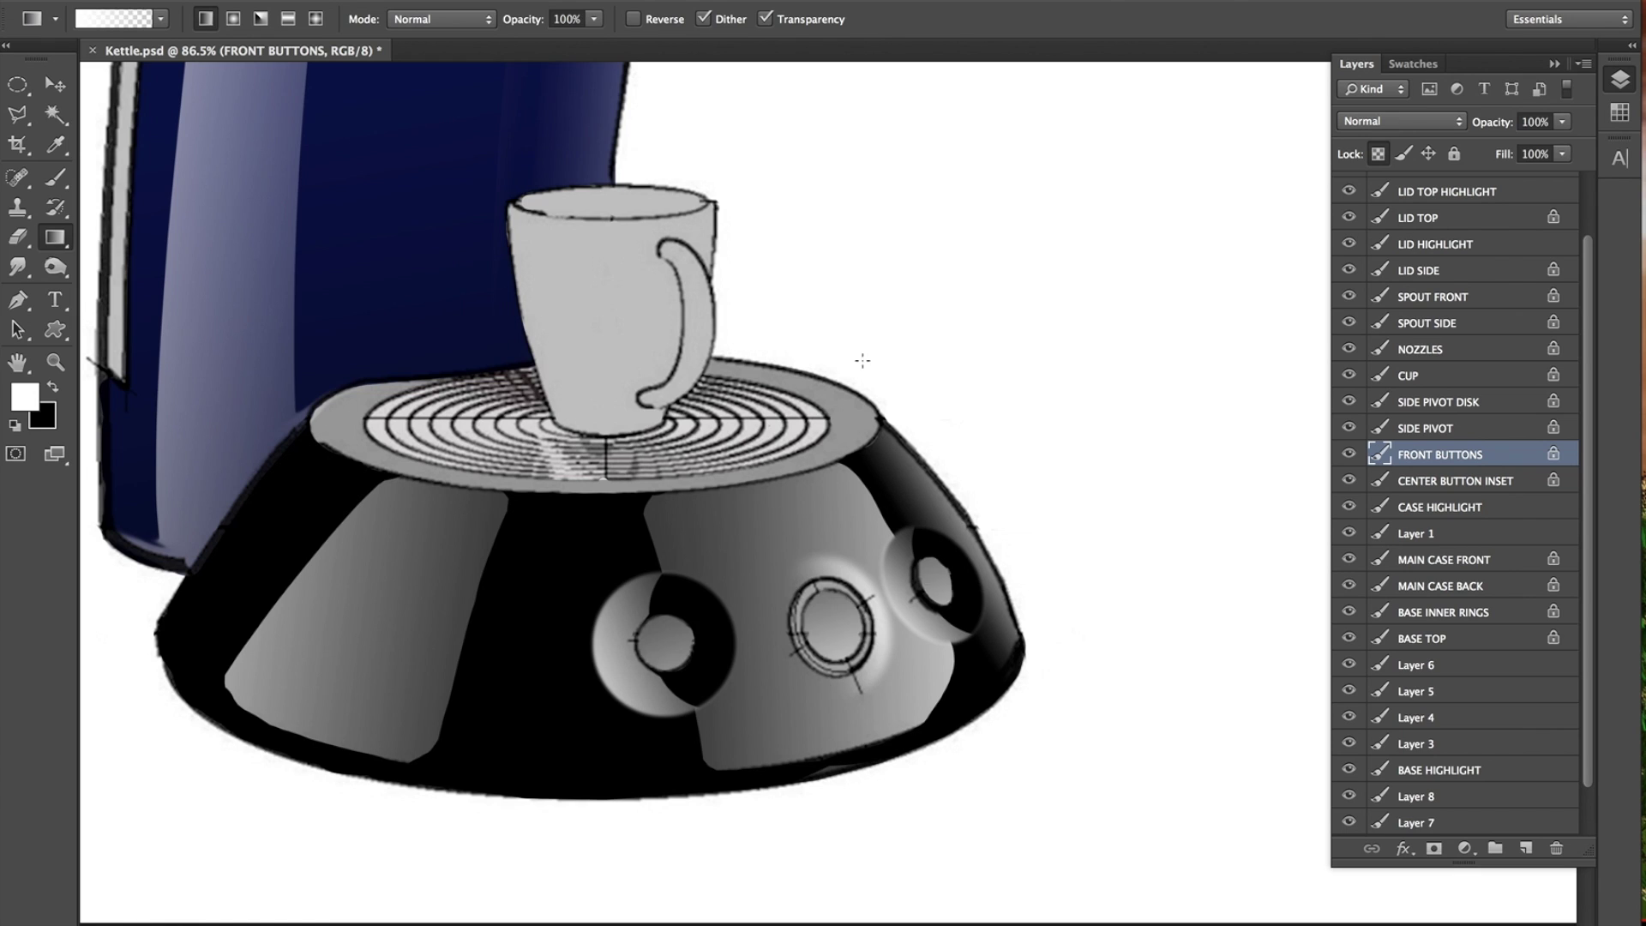
# Darken parts of the front buttons with the Burn tool at 60 px, Highlights range and 100% exposure.
pyautogui.moveTo(56, 265); pyautogui.dragTo(129, 280)
pyautogui.press('[')
pyautogui.press('[')
pyautogui.press('[')
pyautogui.press('[')
pyautogui.press('[')
pyautogui.press('[')
pyautogui.press('[')
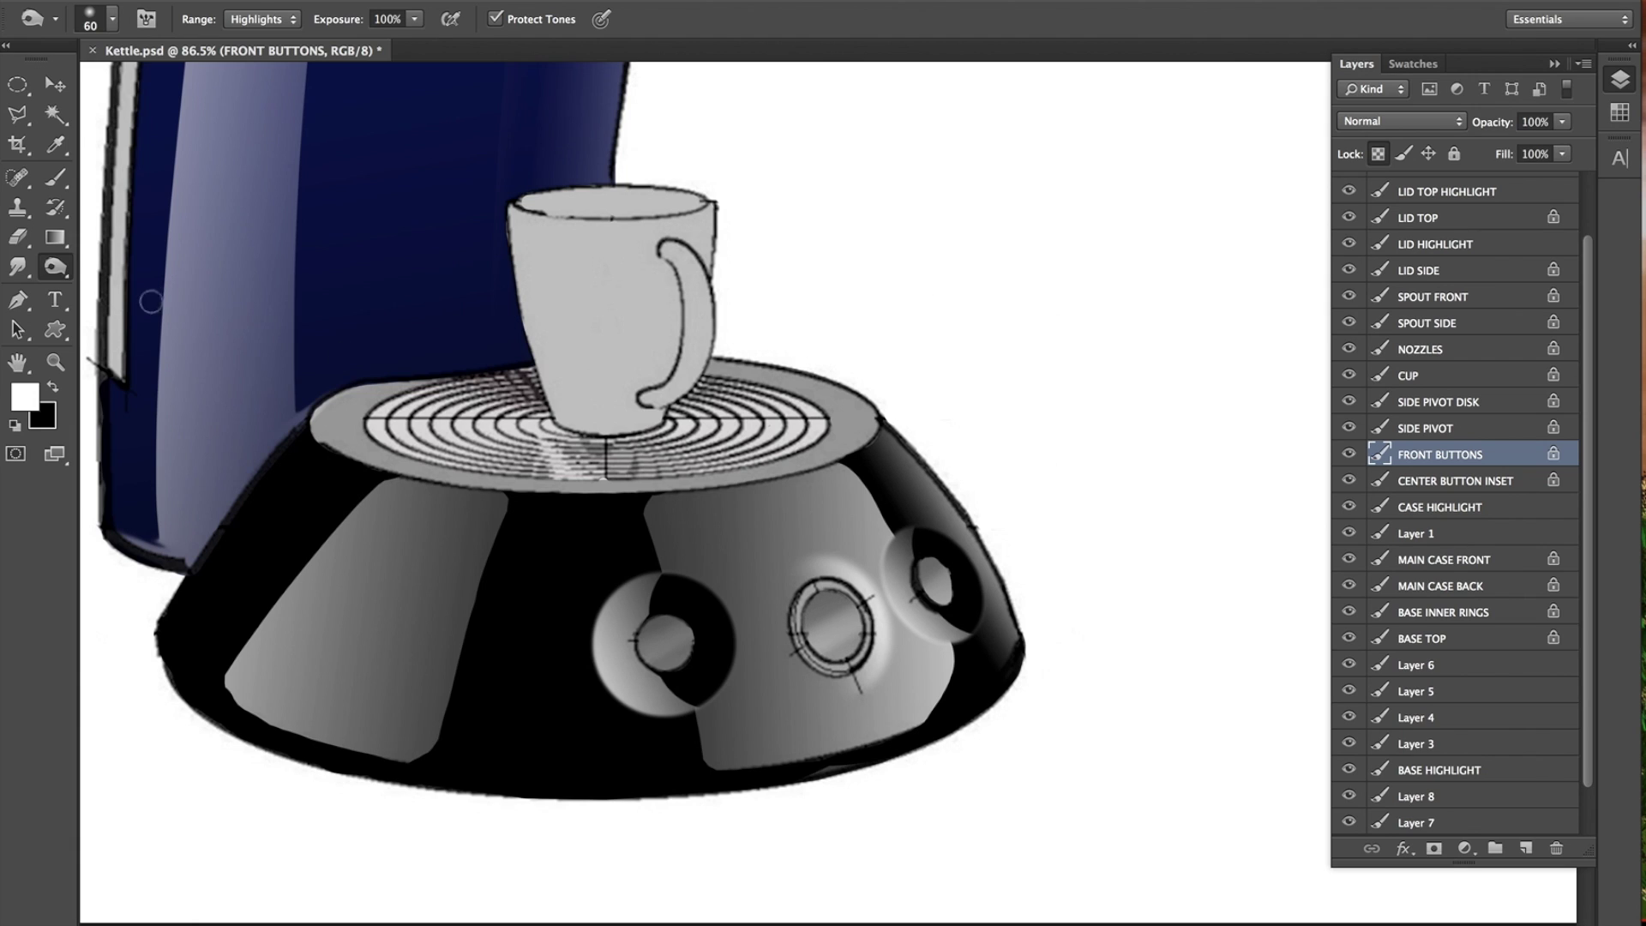
# Brighten diagonal sheens on the front buttons with the Dodge tool set to Shadows, 60% exposure and a 20 px brush.
pyautogui.rightClick(42, 276)
pyautogui.click(240, 261)
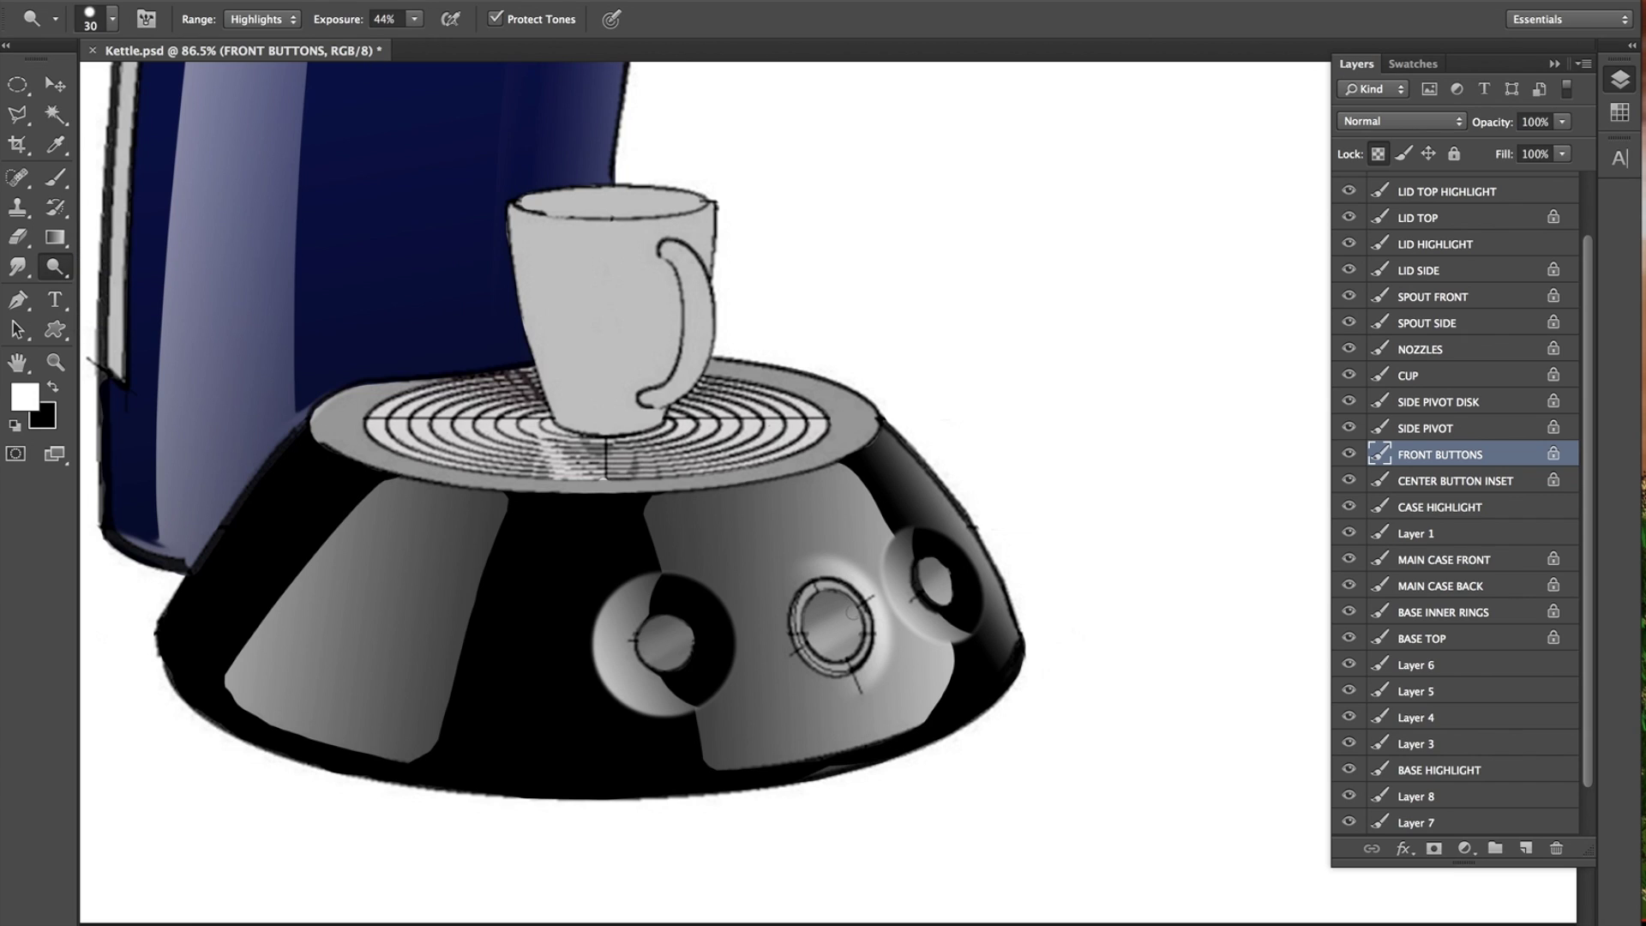
pyautogui.moveTo(808, 641); pyautogui.dragTo(857, 612)
pyautogui.hotkey('ctrl', 'z')
pyautogui.click(261, 19)
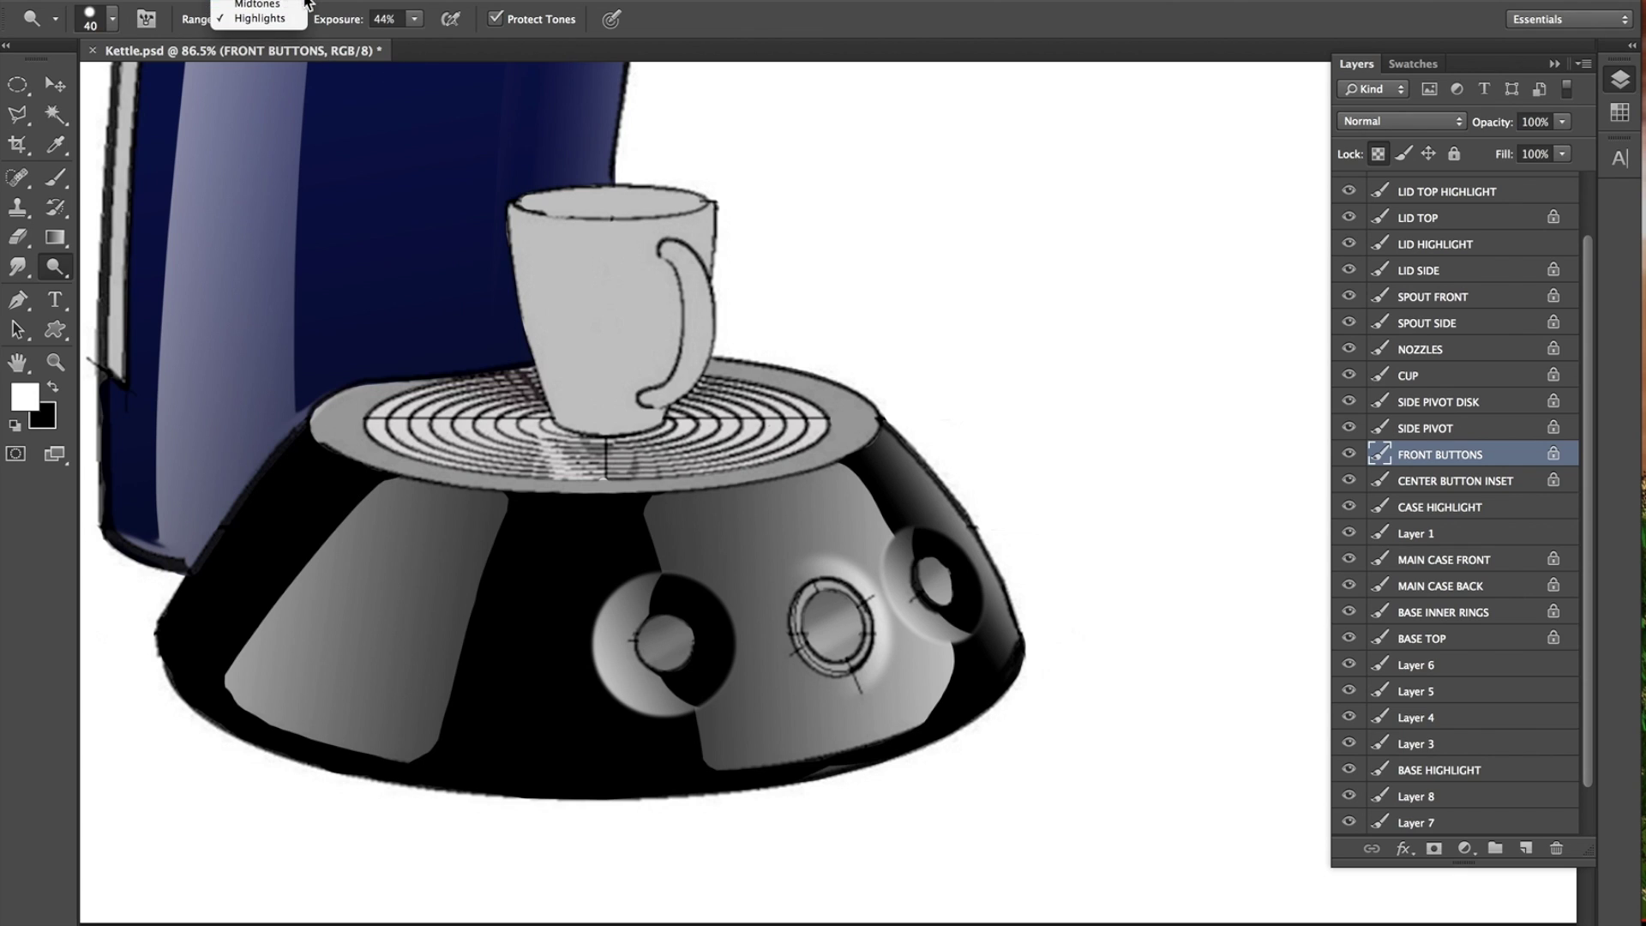
pyautogui.click(274, 8)
pyautogui.click(417, 19)
pyautogui.click(959, 590)
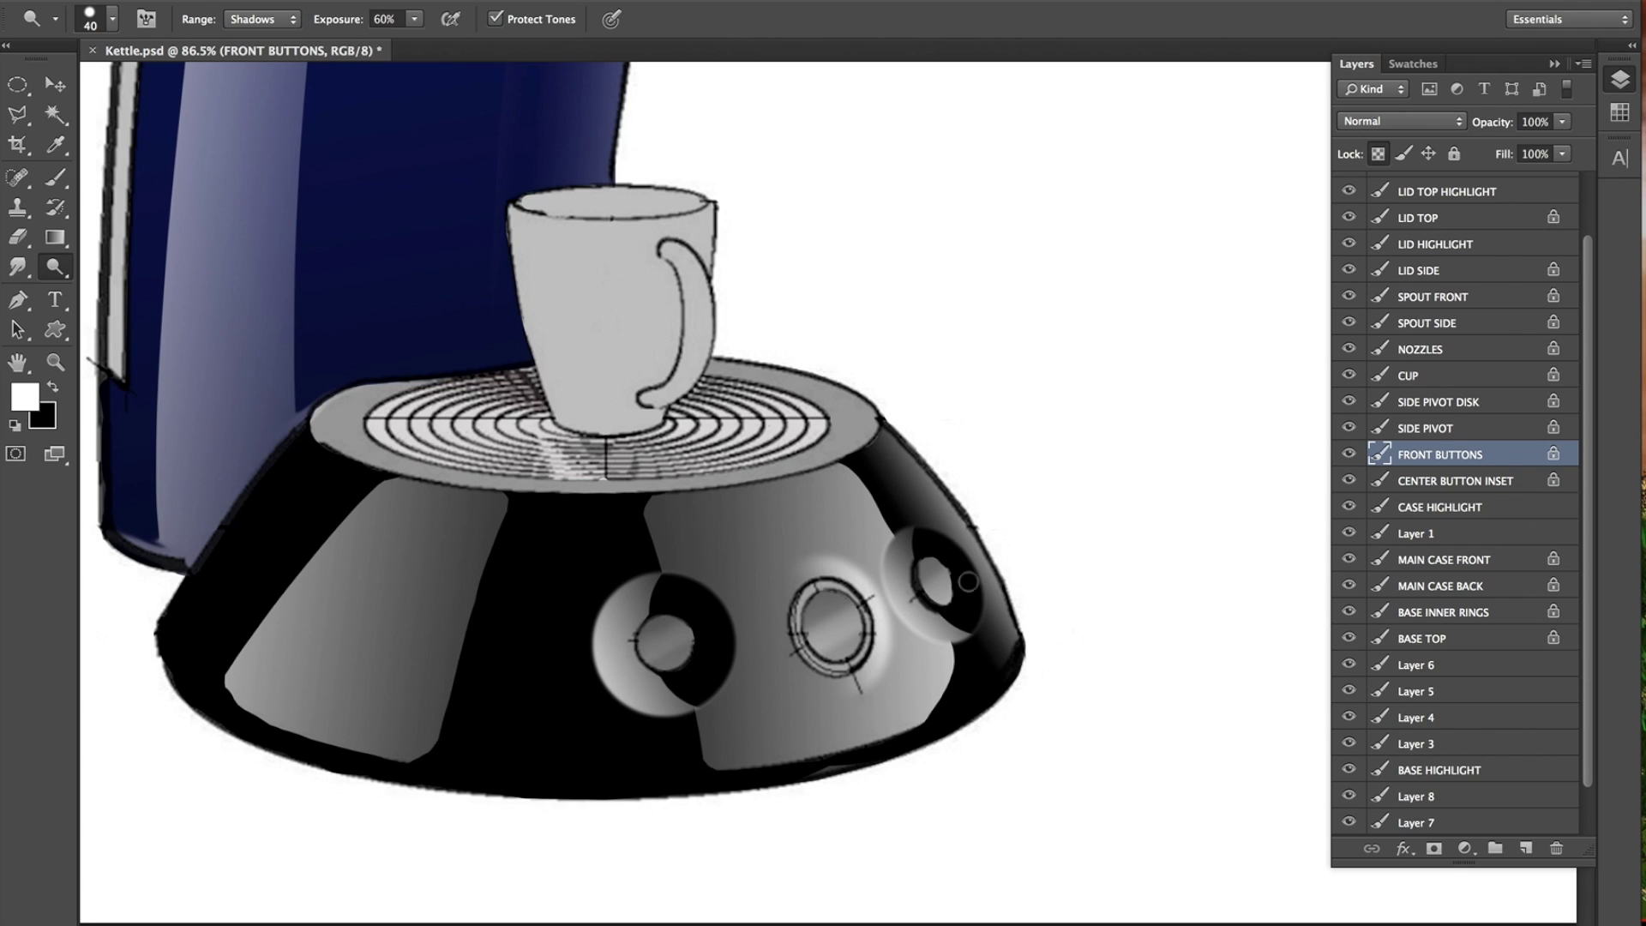
pyautogui.press('[')
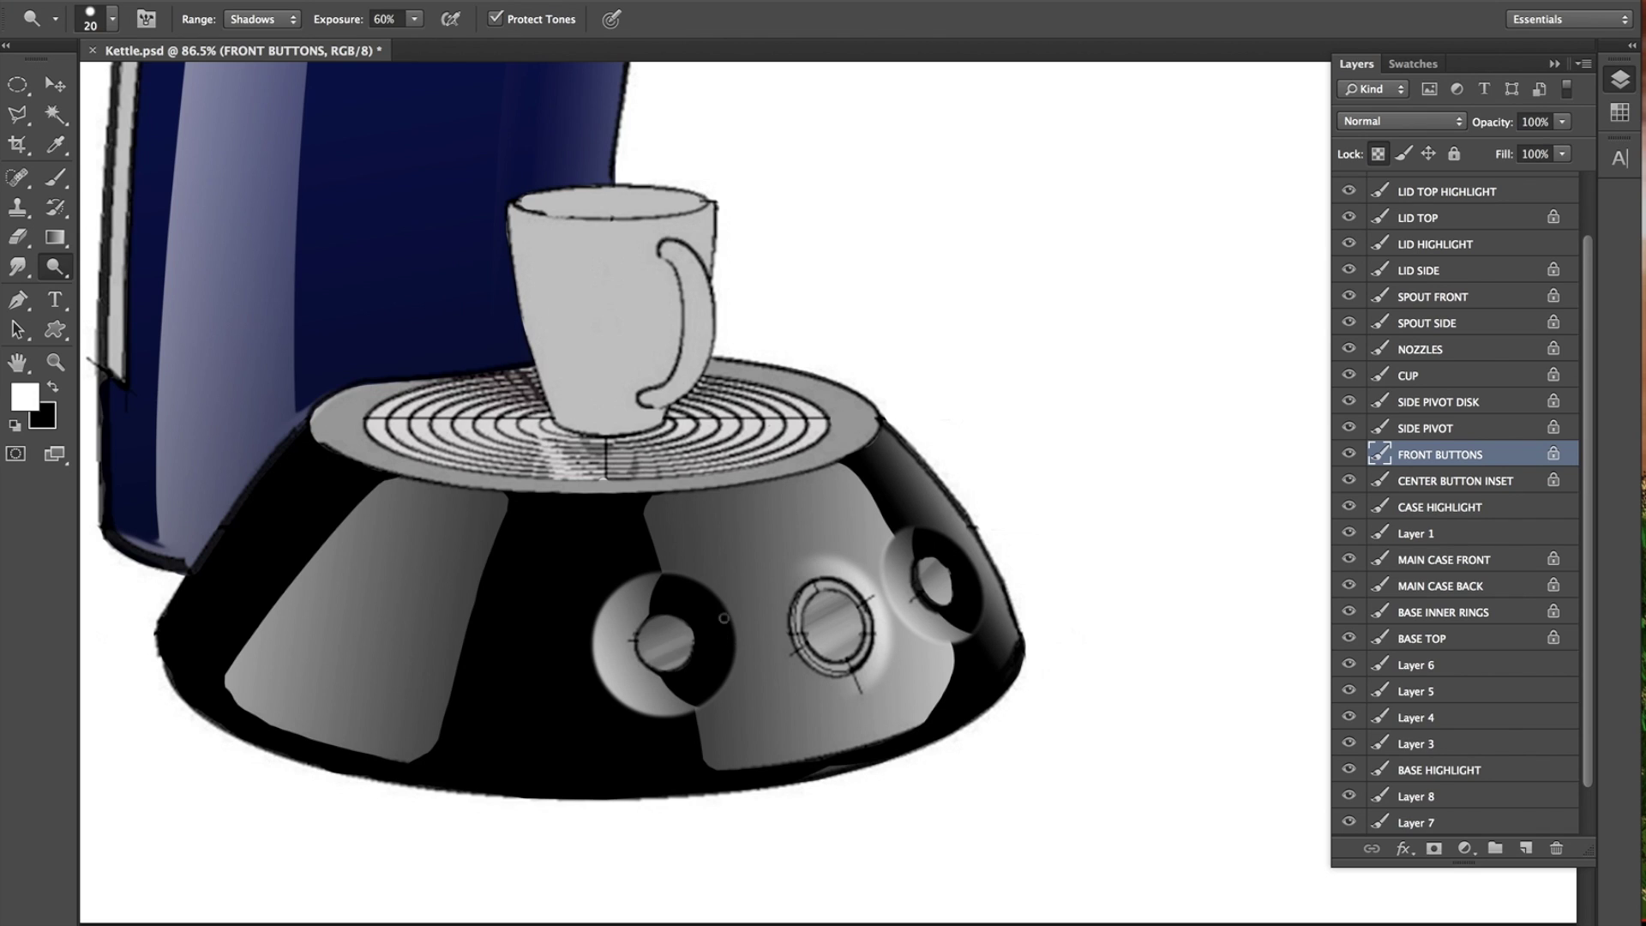
pyautogui.moveTo(700, 614); pyautogui.dragTo(700, 606)
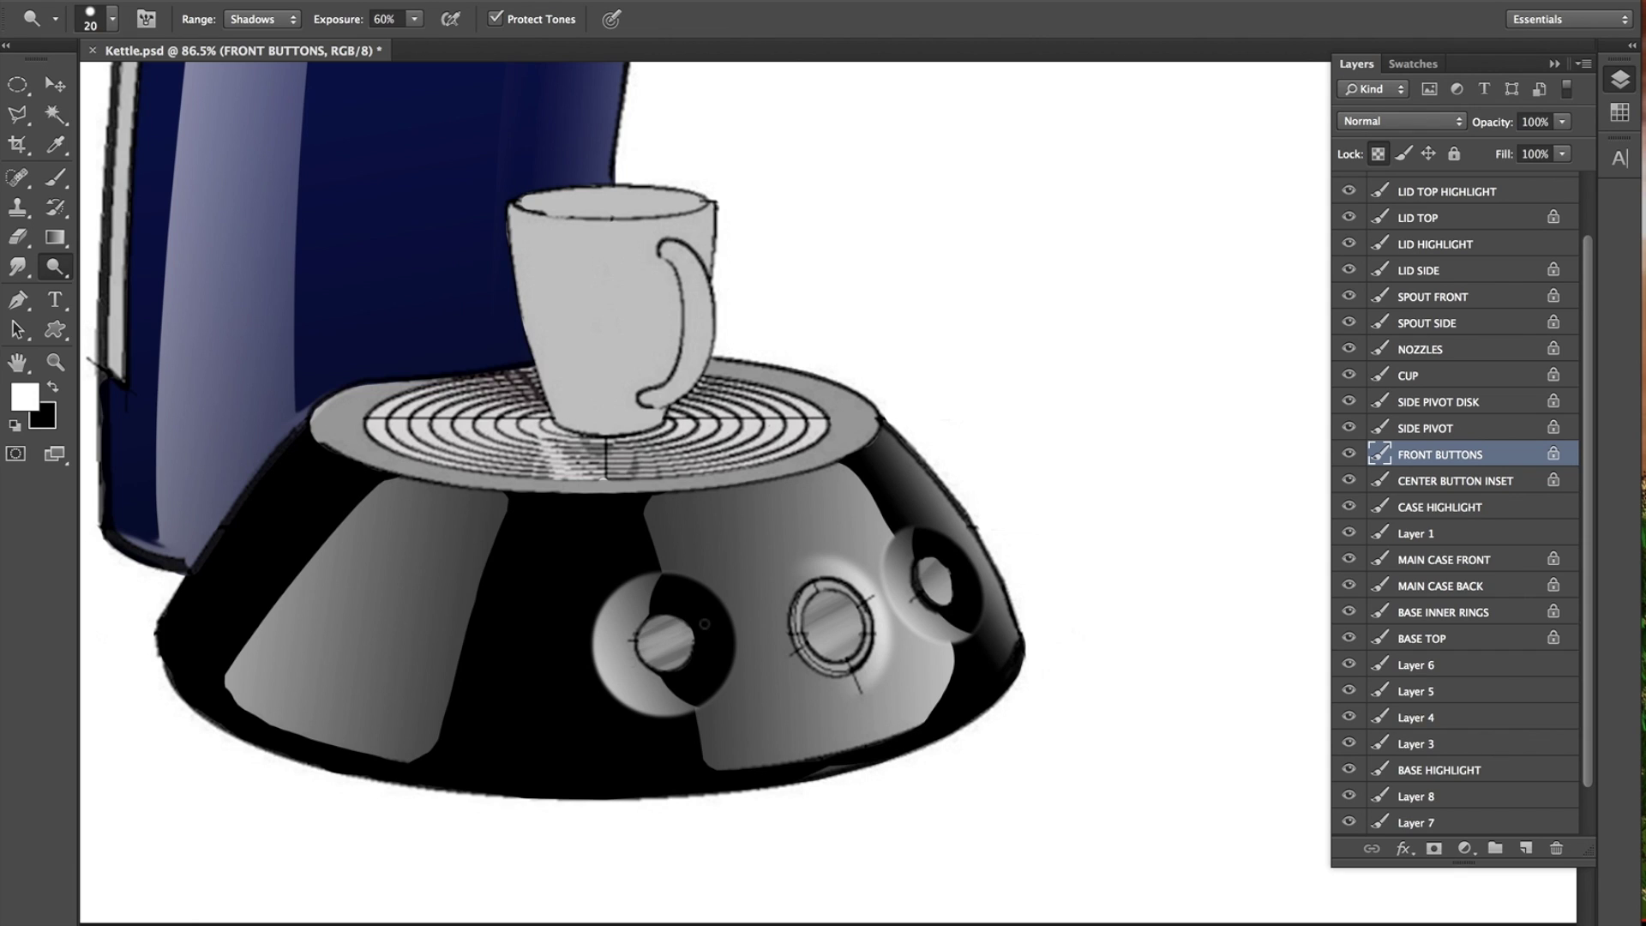
# Select the BASE TOP layer and paint the base's top rim solid black with the 250 px brush.
pyautogui.click(55, 361)
pyautogui.moveTo(728, 517); pyautogui.dragTo(935, 496)
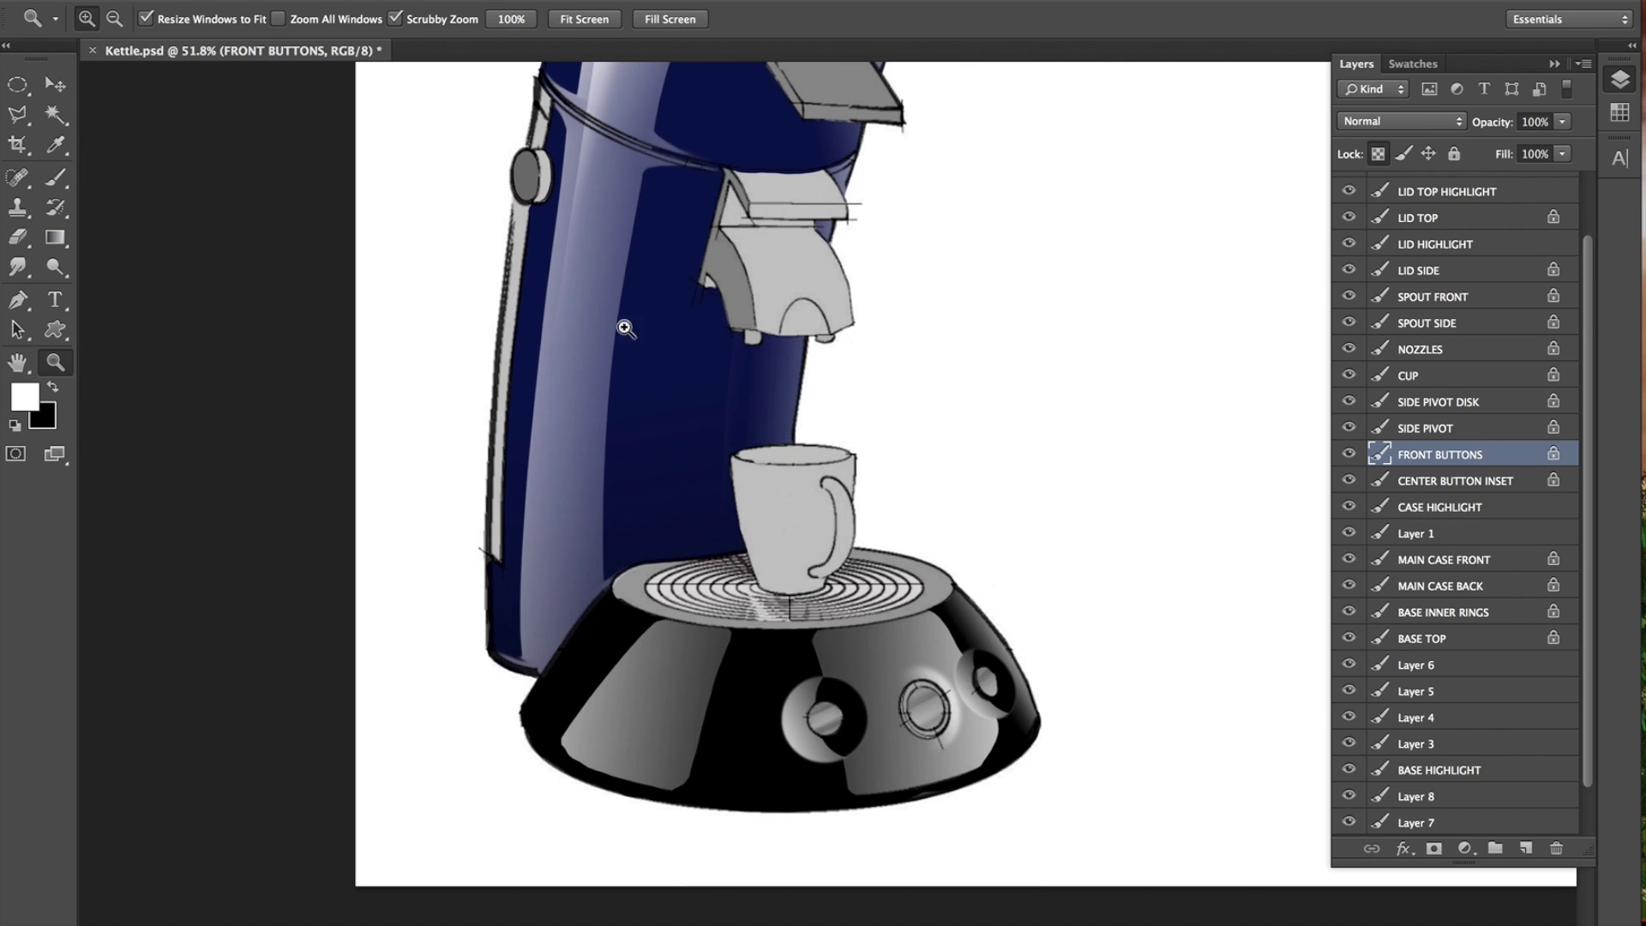
pyautogui.click(55, 84)
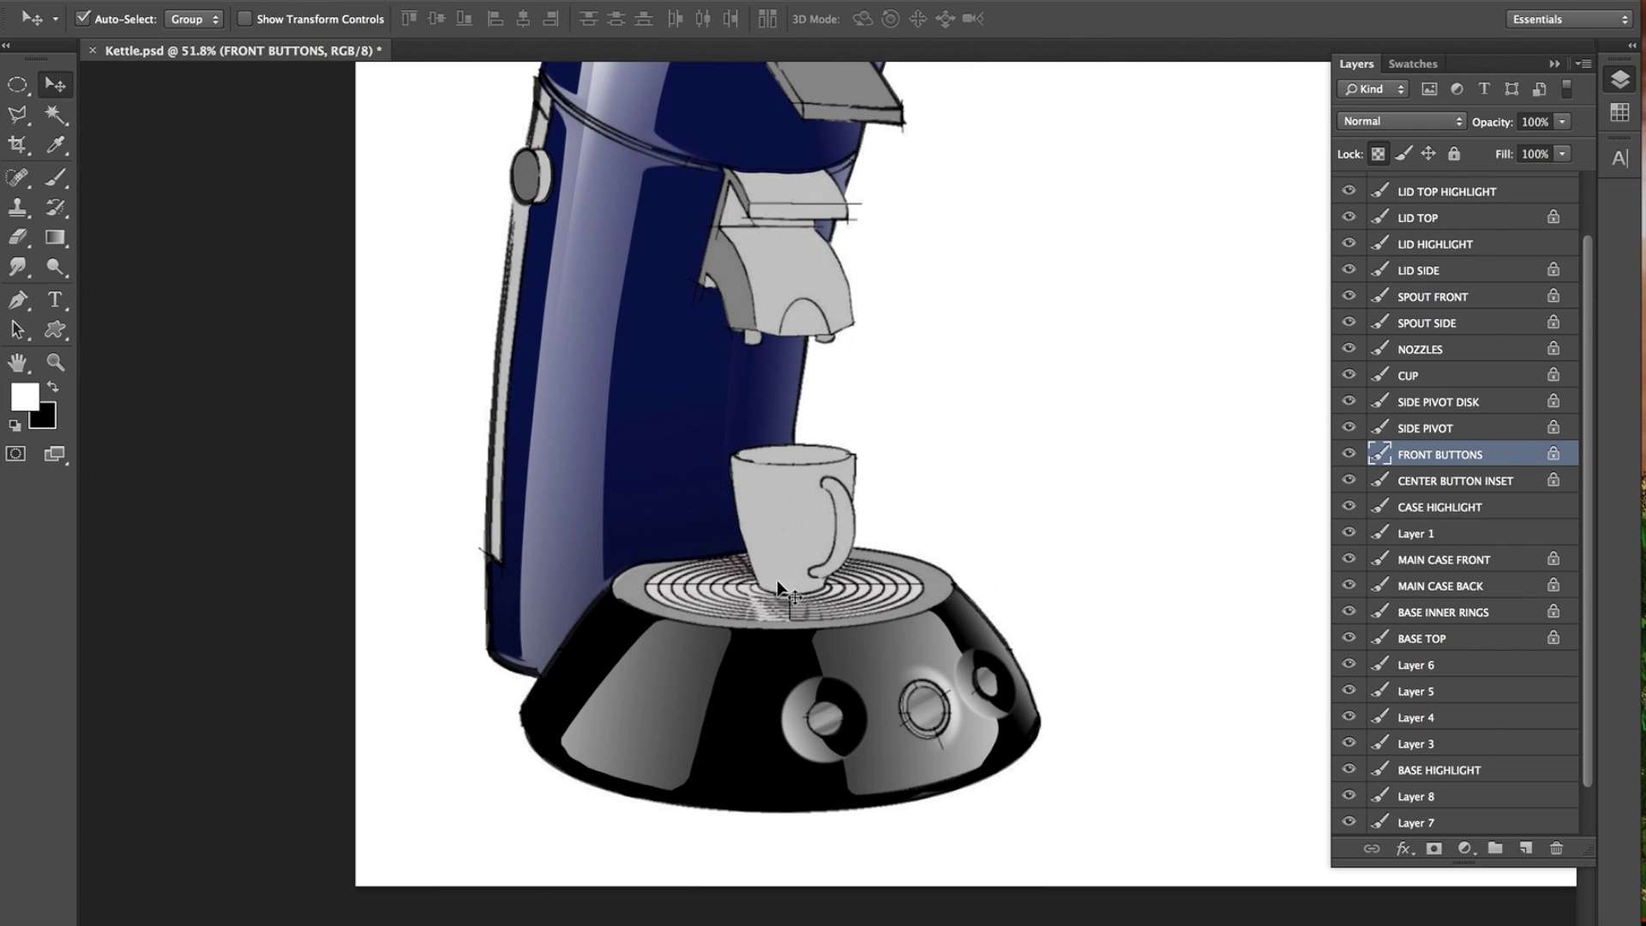
pyautogui.click(630, 592)
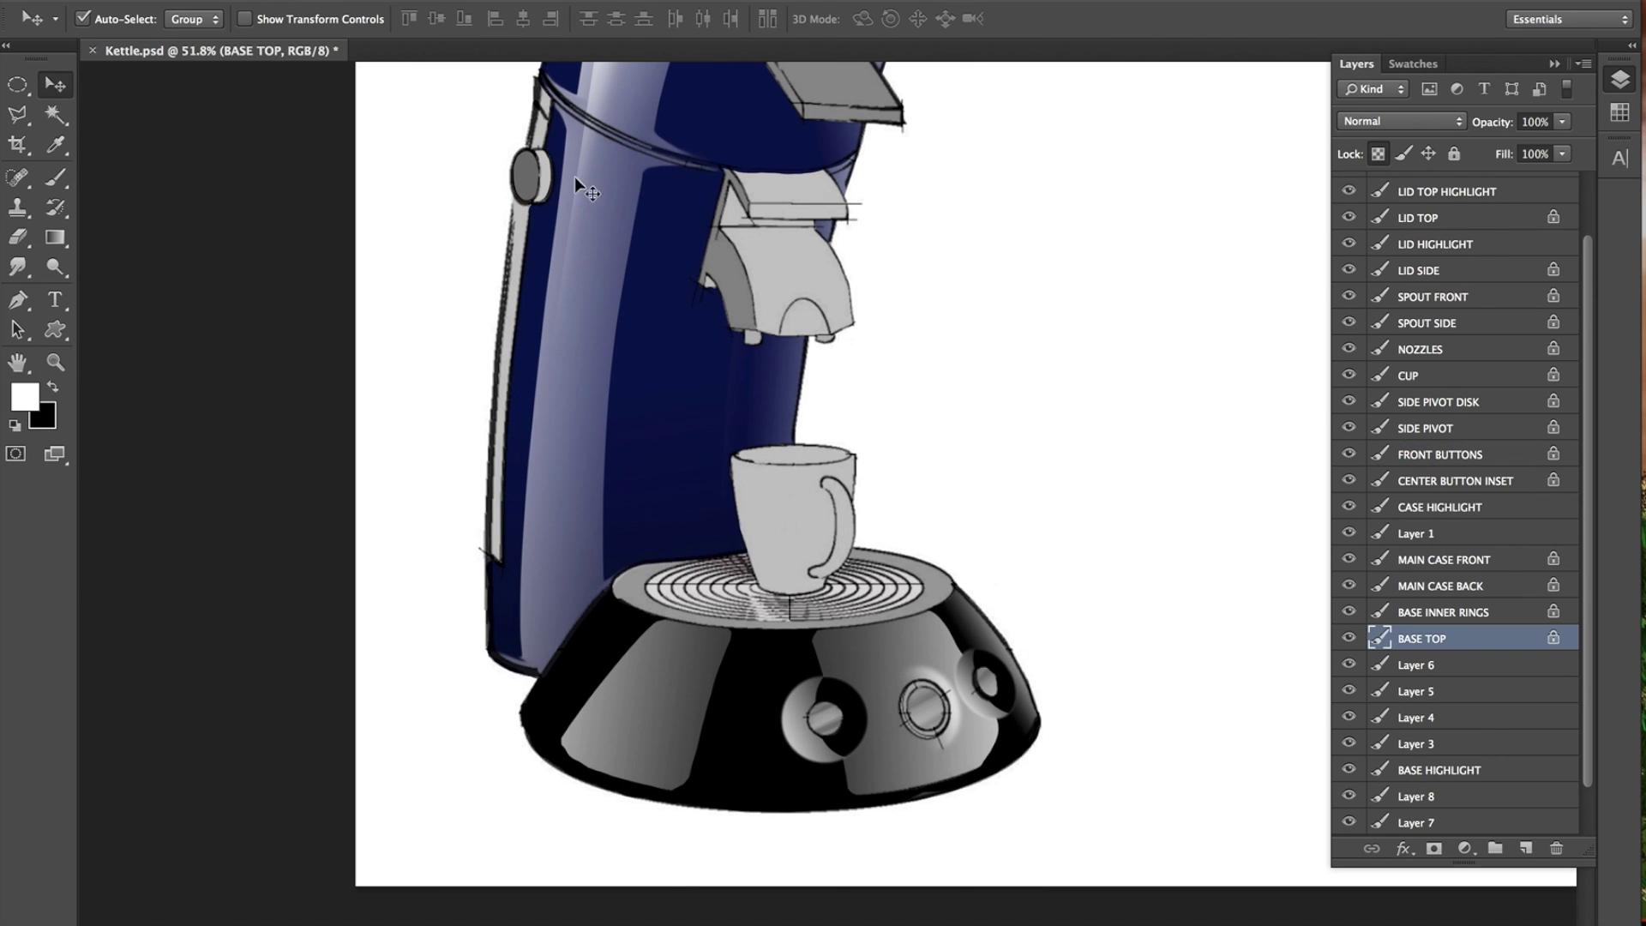
pyautogui.click(55, 178)
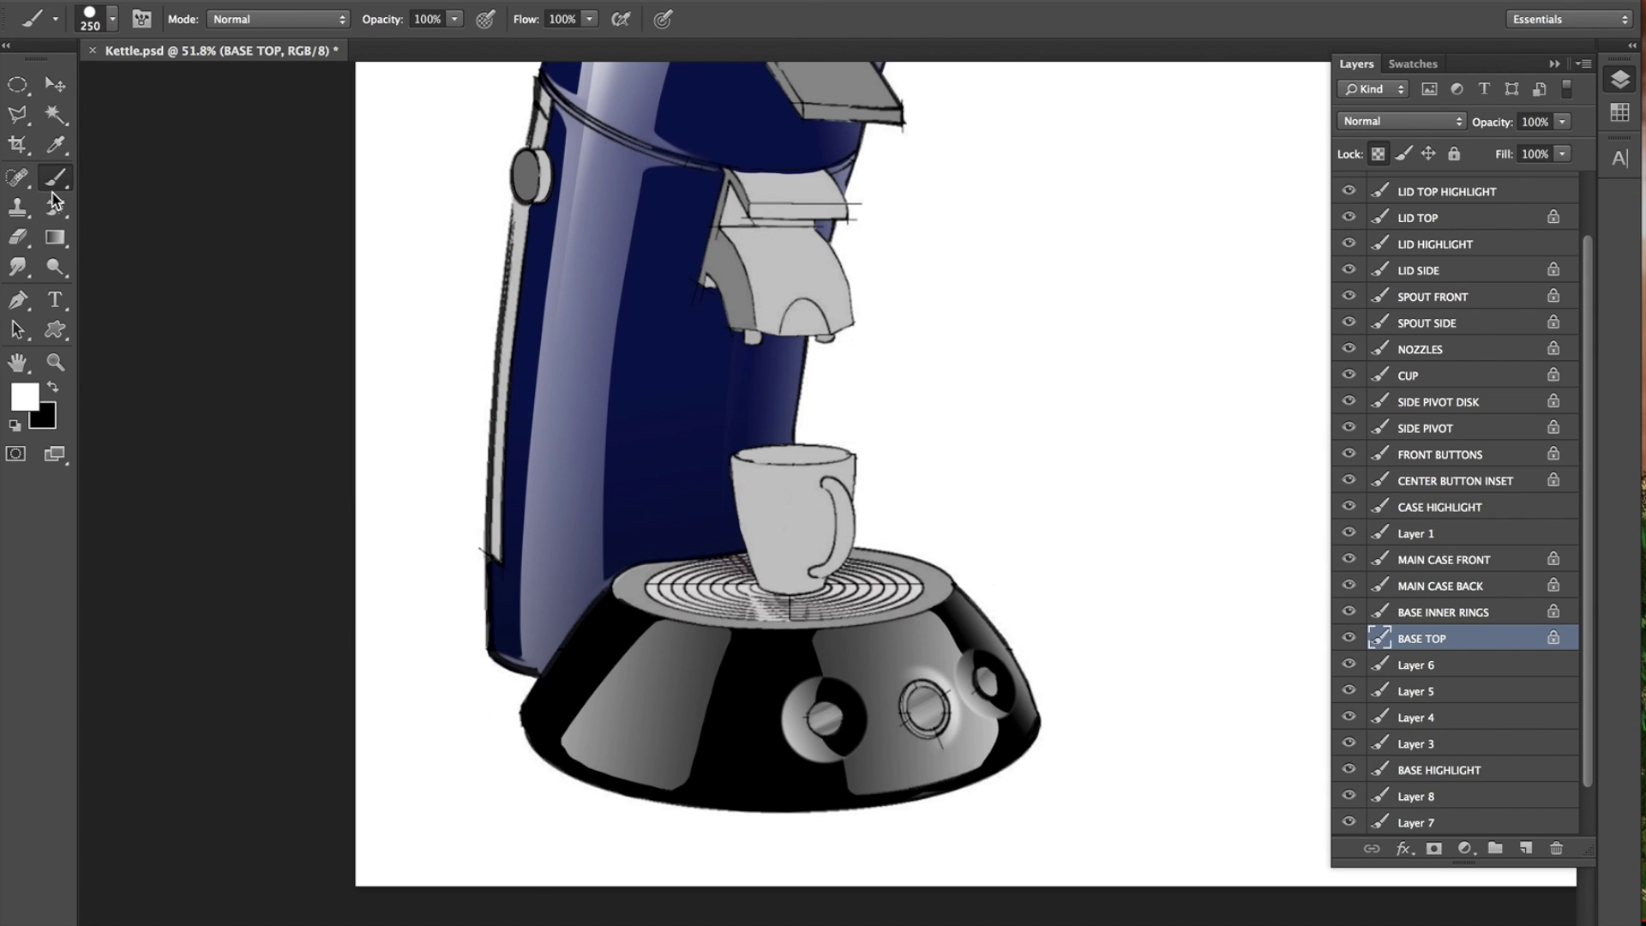
pyautogui.click(53, 387)
pyautogui.moveTo(594, 587)
pyautogui.mouseDown()
pyautogui.moveTo(800, 530)
pyautogui.moveTo(944, 532)
pyautogui.moveTo(914, 566)
pyautogui.mouseUp()
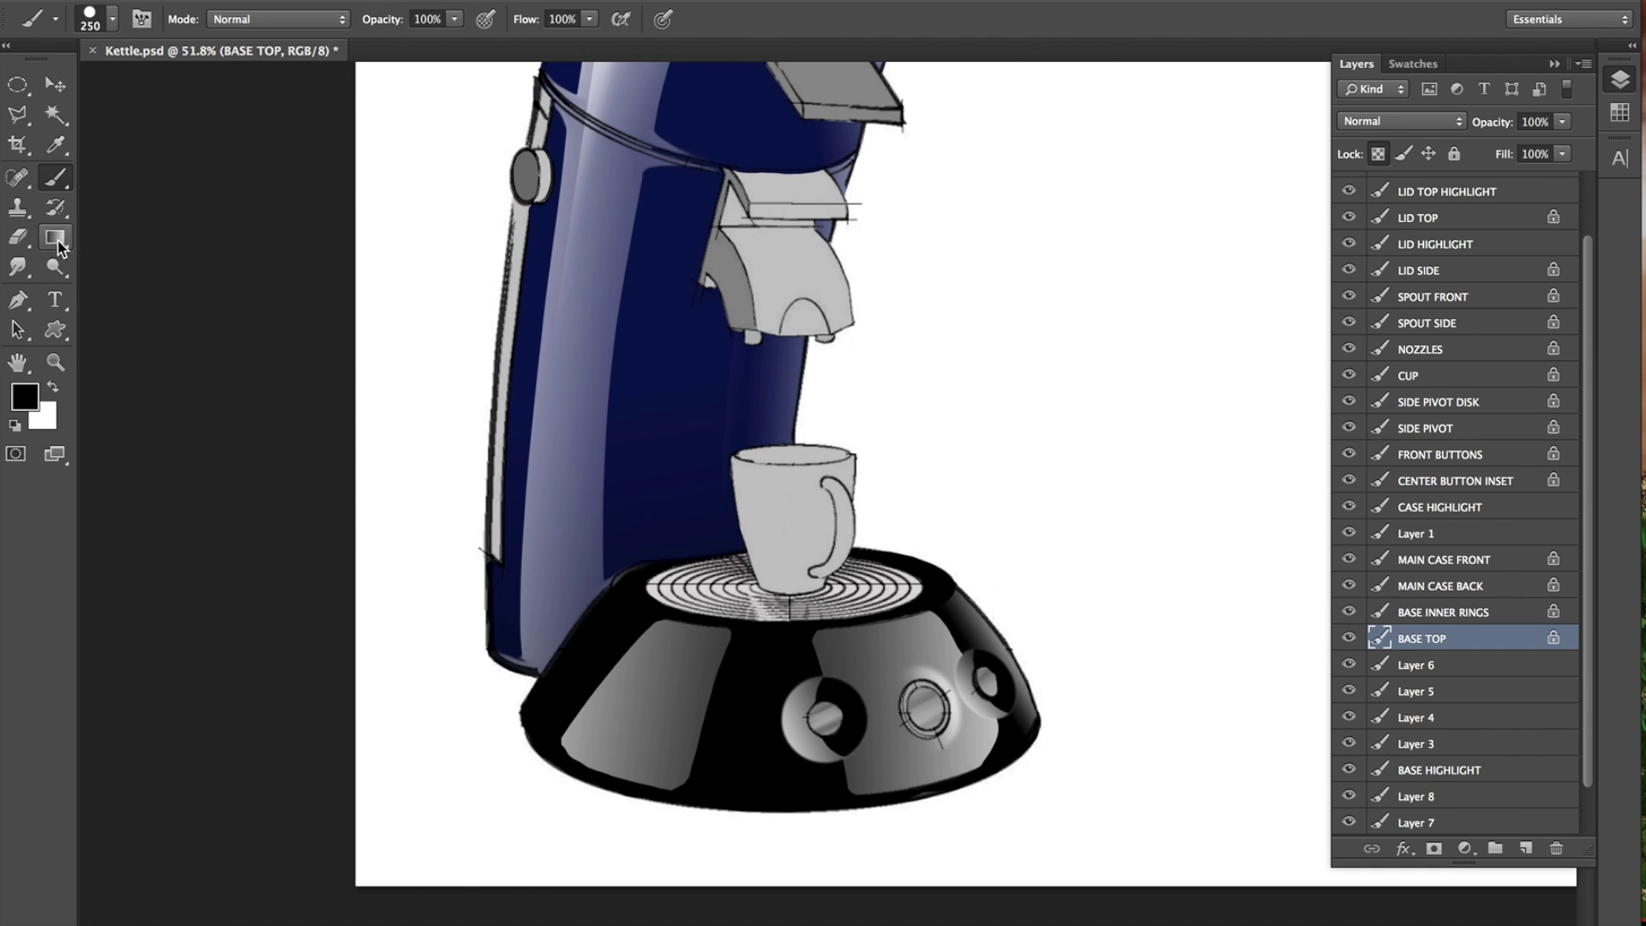
# On a new layer above BASE TOP, apply a white-to-transparent gradient to the rim's right end within the BASE TOP selection.
pyautogui.click(57, 244)
pyautogui.click(52, 388)
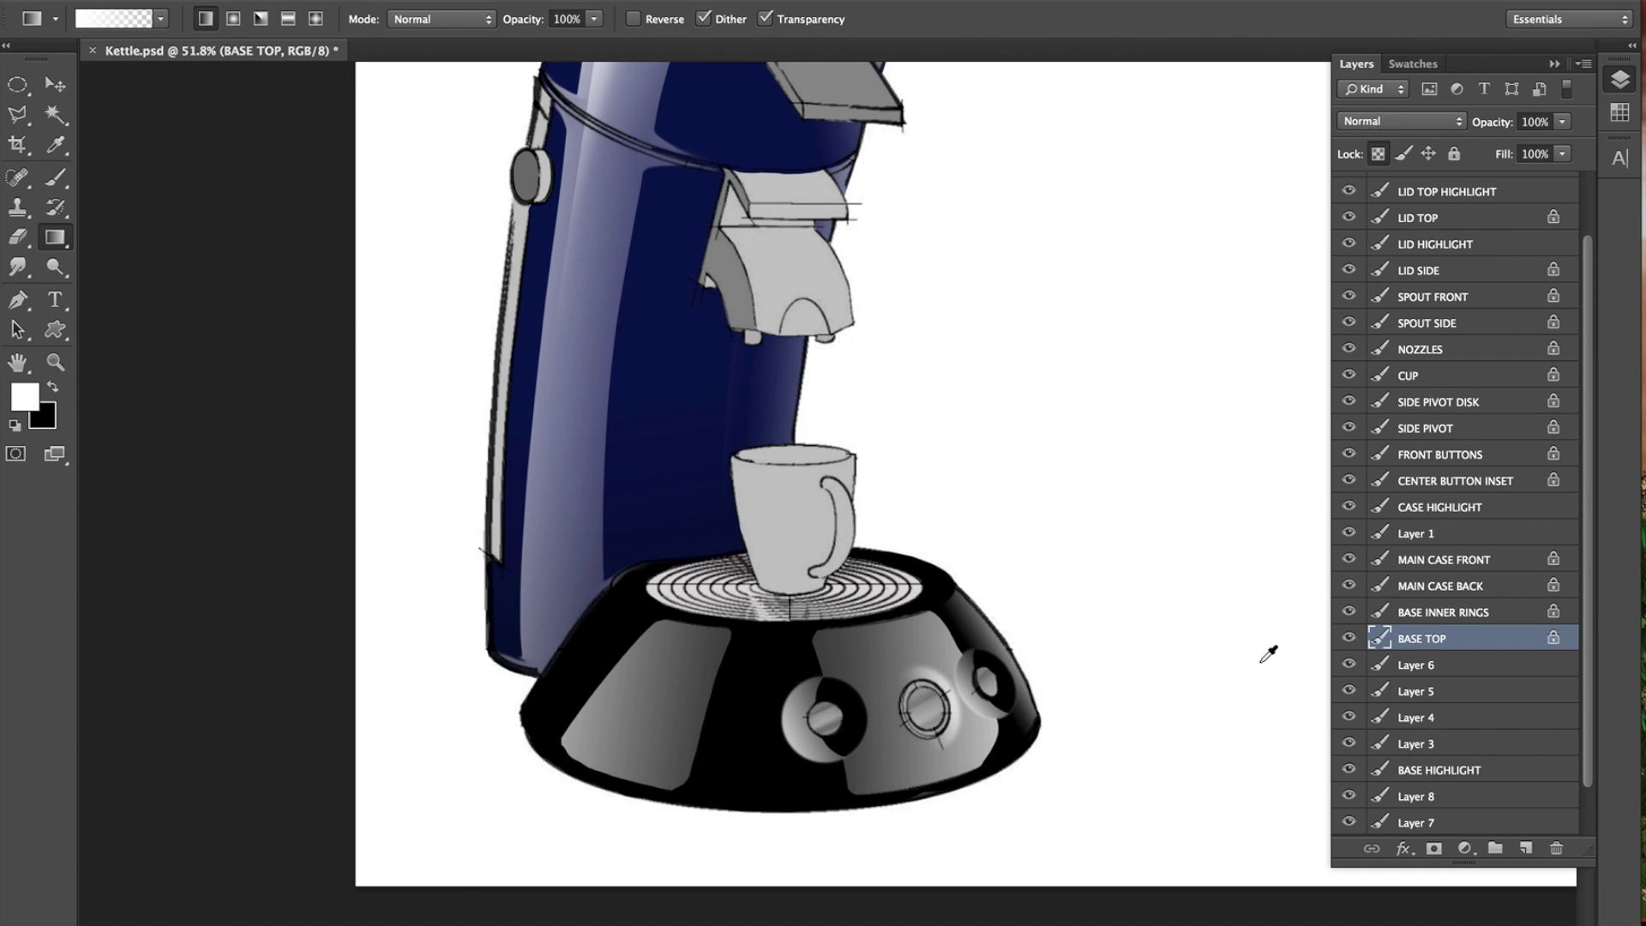
pyautogui.keyDown('ctrl'); pyautogui.click(1379, 639); pyautogui.keyUp('ctrl')
pyautogui.click(1524, 849)
pyautogui.moveTo(896, 541); pyautogui.dragTo(1000, 545)
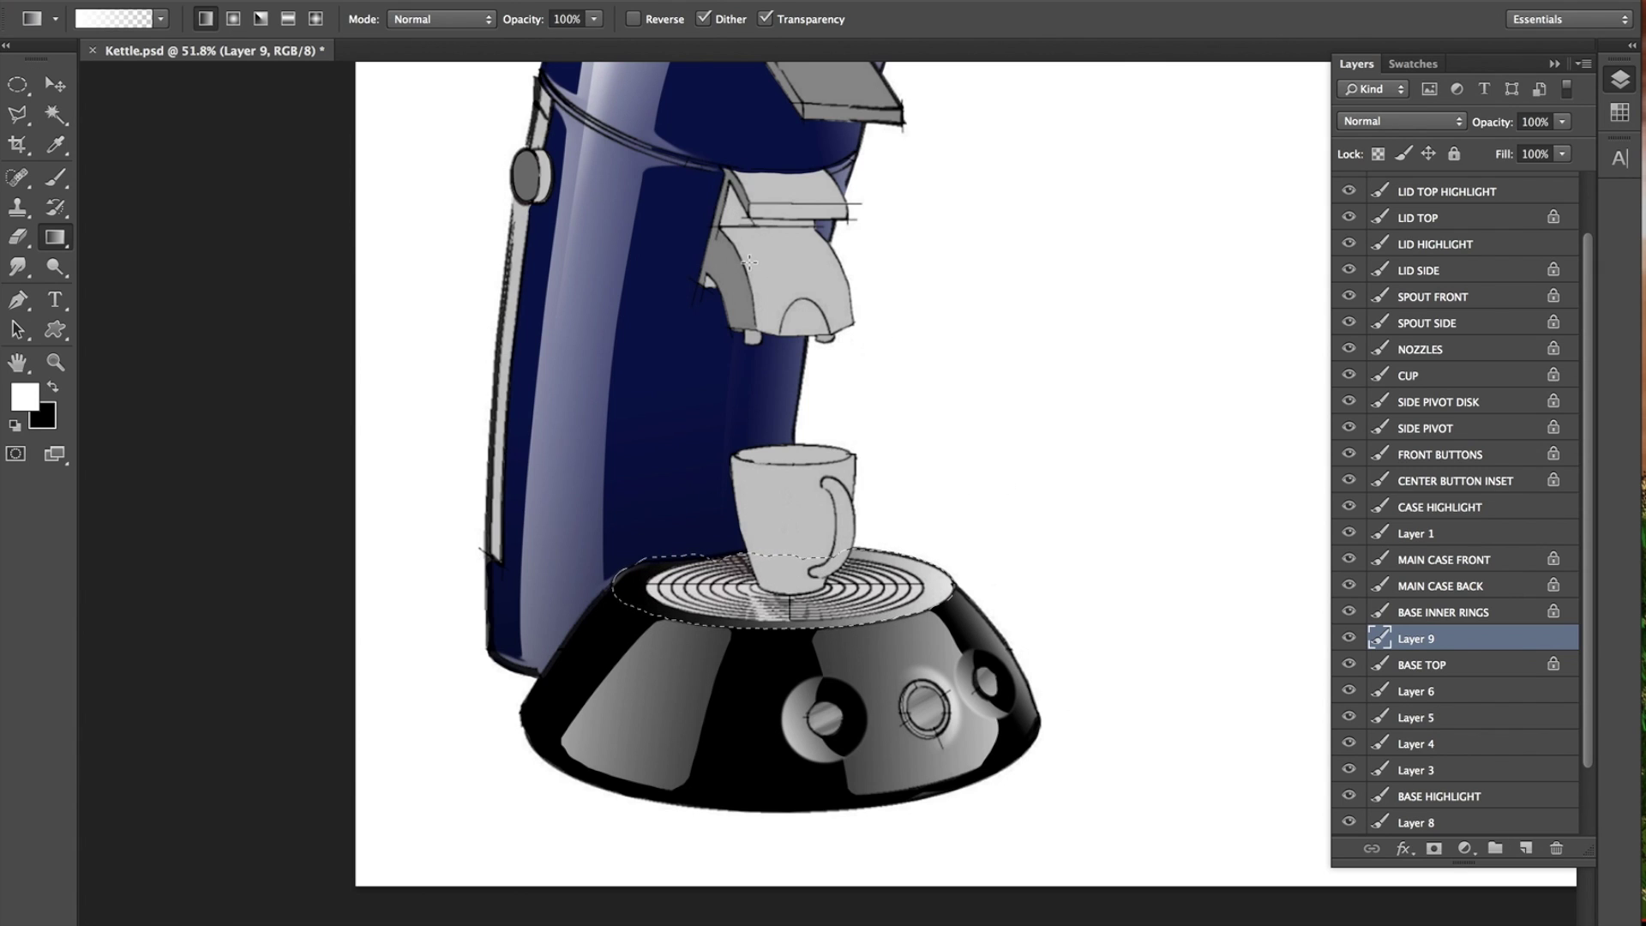
# Trim the rim's right-hand highlight with the 175 px Eraser and clear the selection.
pyautogui.press('e')
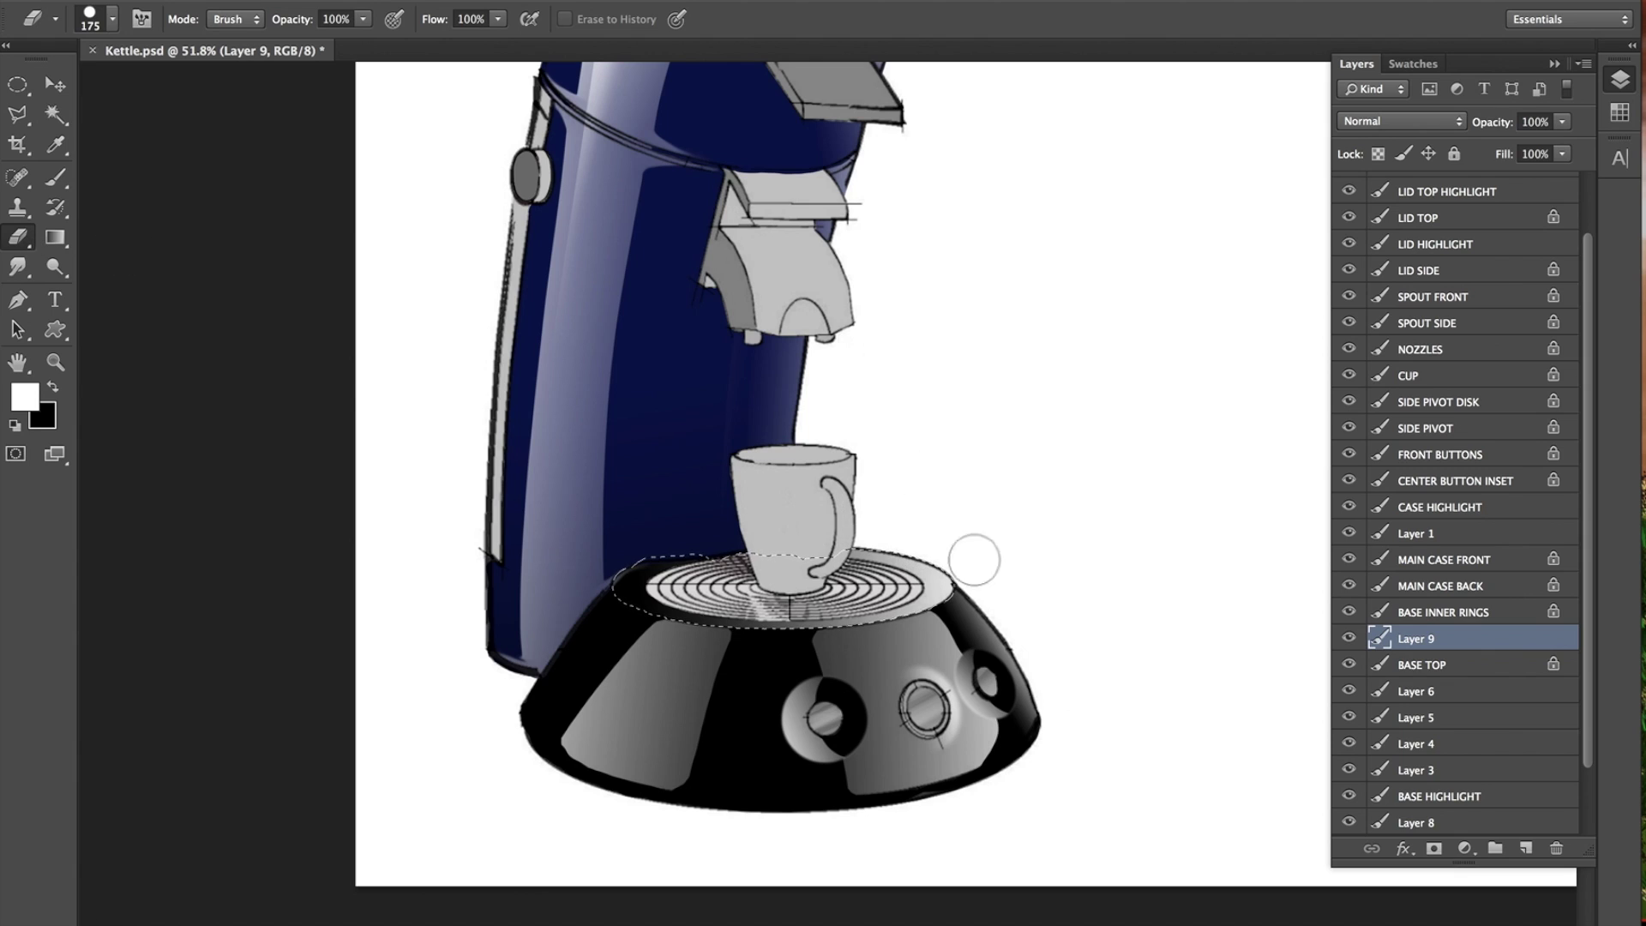
pyautogui.moveTo(952, 567); pyautogui.dragTo(926, 592)
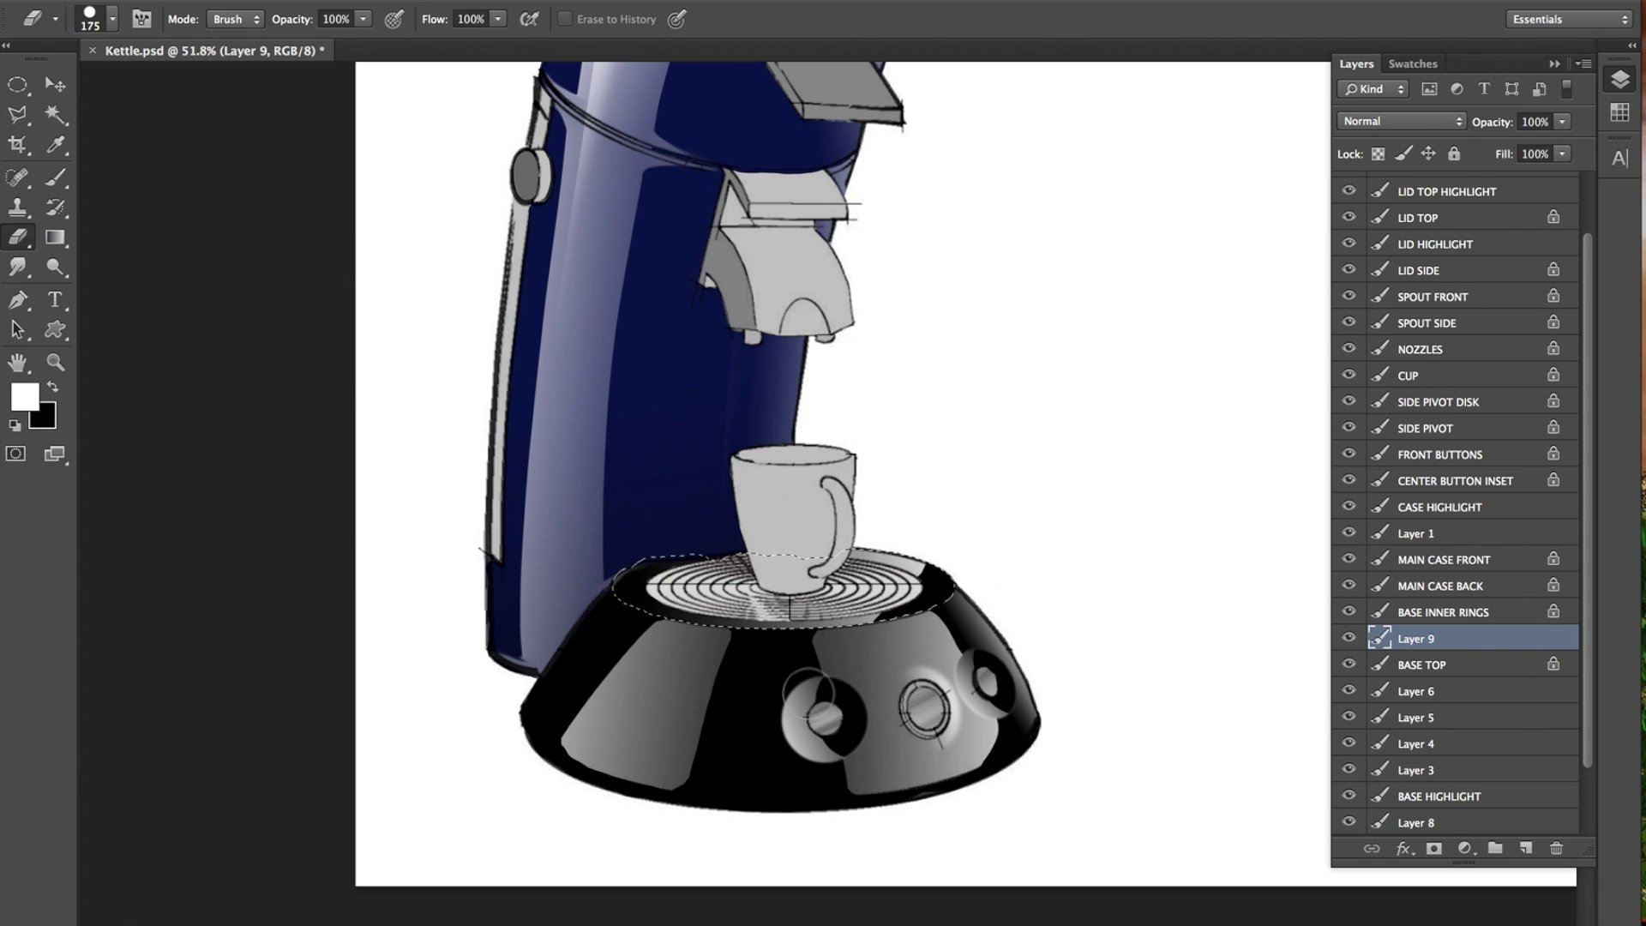
pyautogui.hotkey('ctrl', 'd')
# Select the LID HANDLE layer and paint the whole handle dark grey #404040 with the 250 px brush.
pyautogui.scroll(5, 1017, 392)
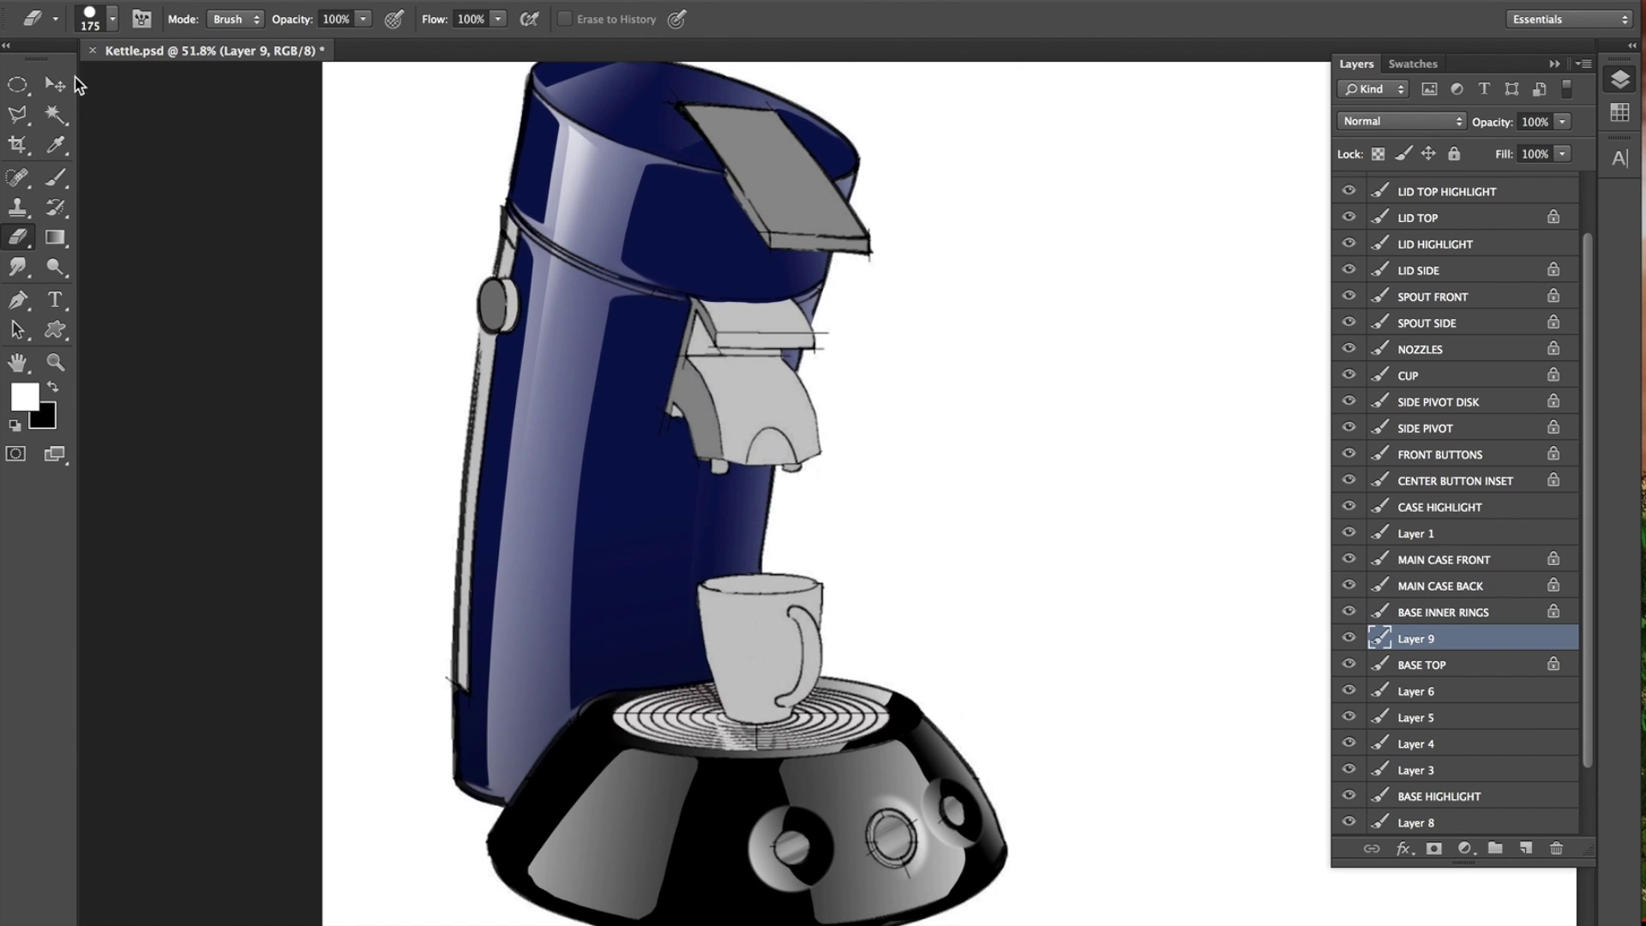
pyautogui.click(55, 84)
pyautogui.click(780, 172)
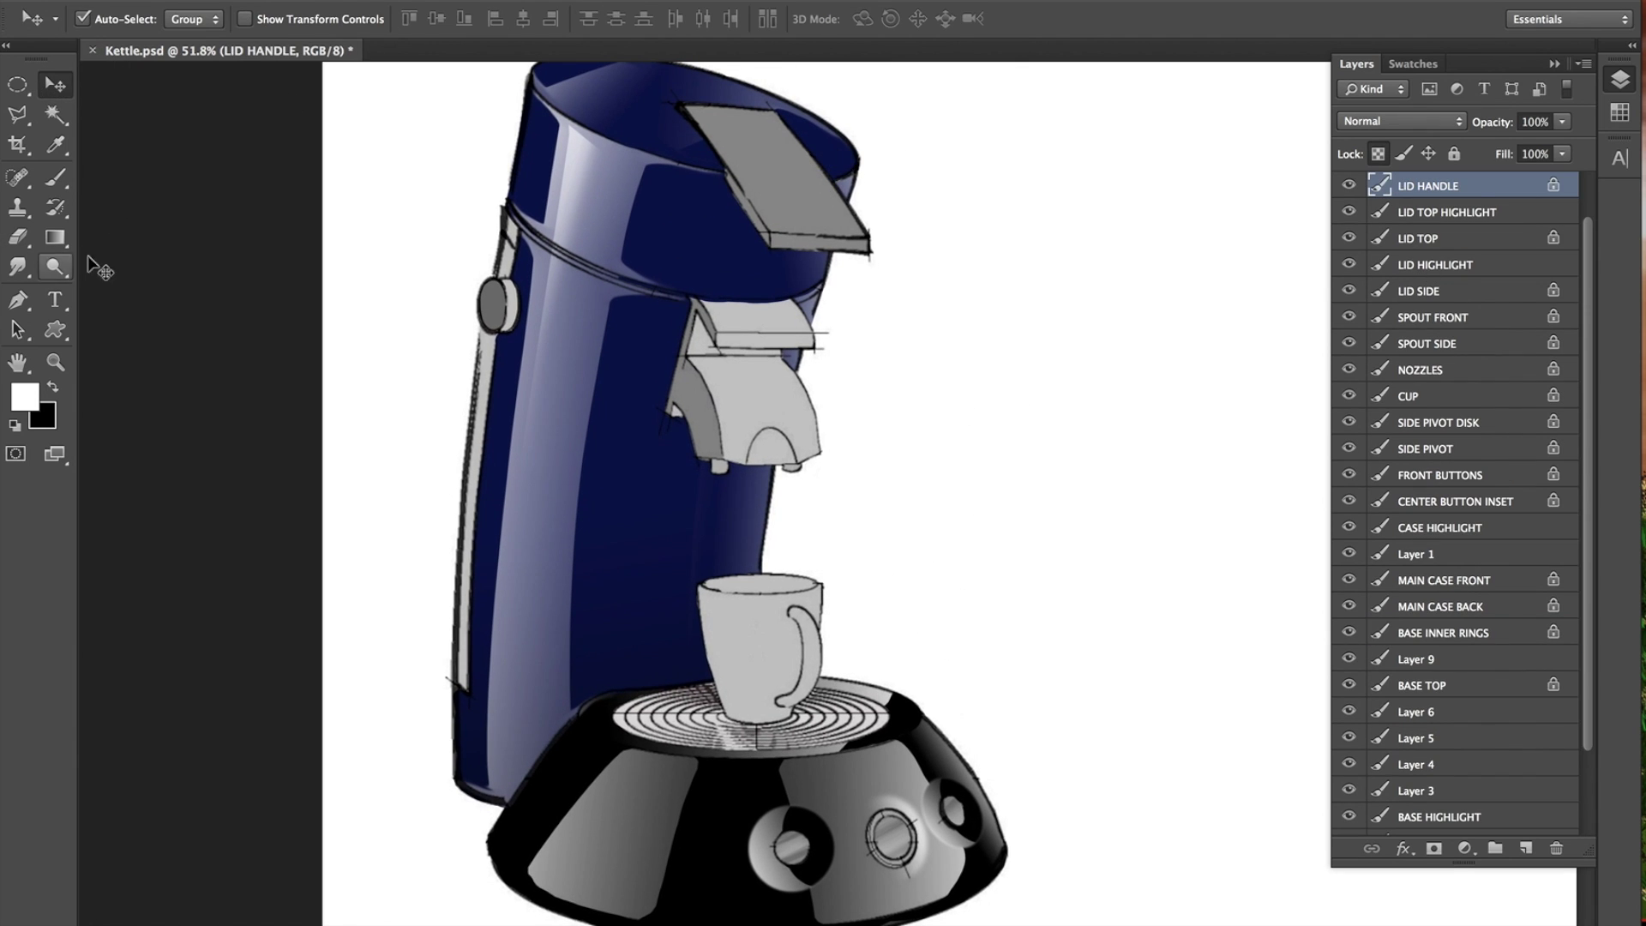
pyautogui.press('b')
pyautogui.click(28, 397)
pyautogui.click(265, 275)
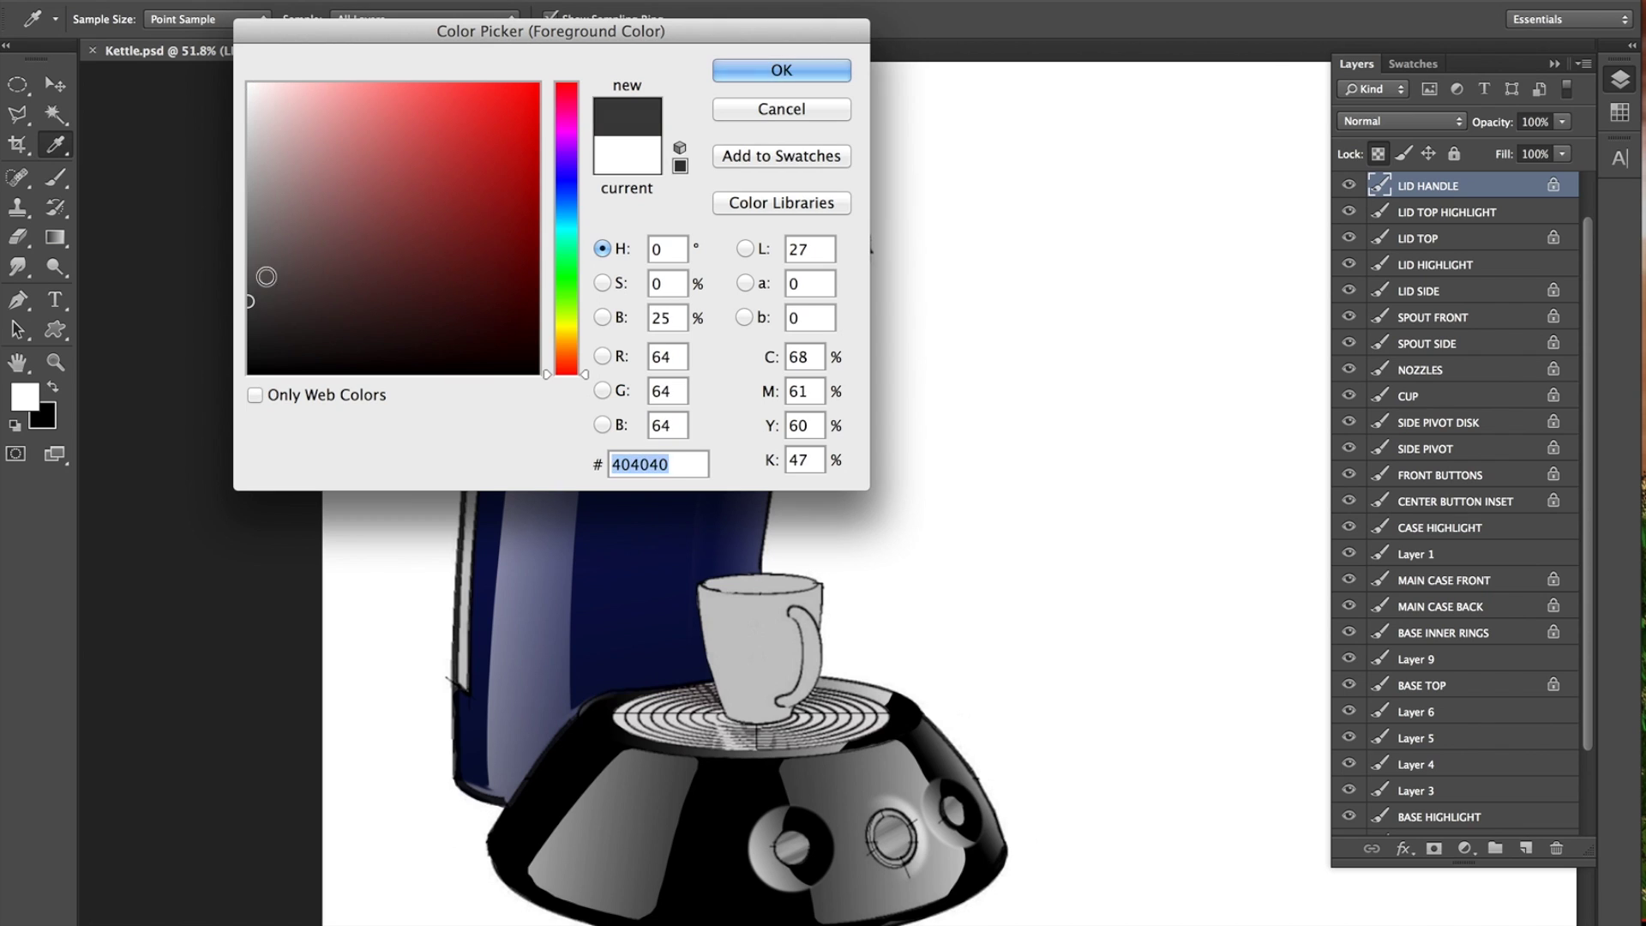
pyautogui.click(834, 66)
pyautogui.moveTo(1041, 323); pyautogui.dragTo(1047, 526)
pyautogui.moveTo(759, 377)
pyautogui.mouseDown()
pyautogui.moveTo(771, 390)
pyautogui.moveTo(708, 435)
pyautogui.mouseUp()
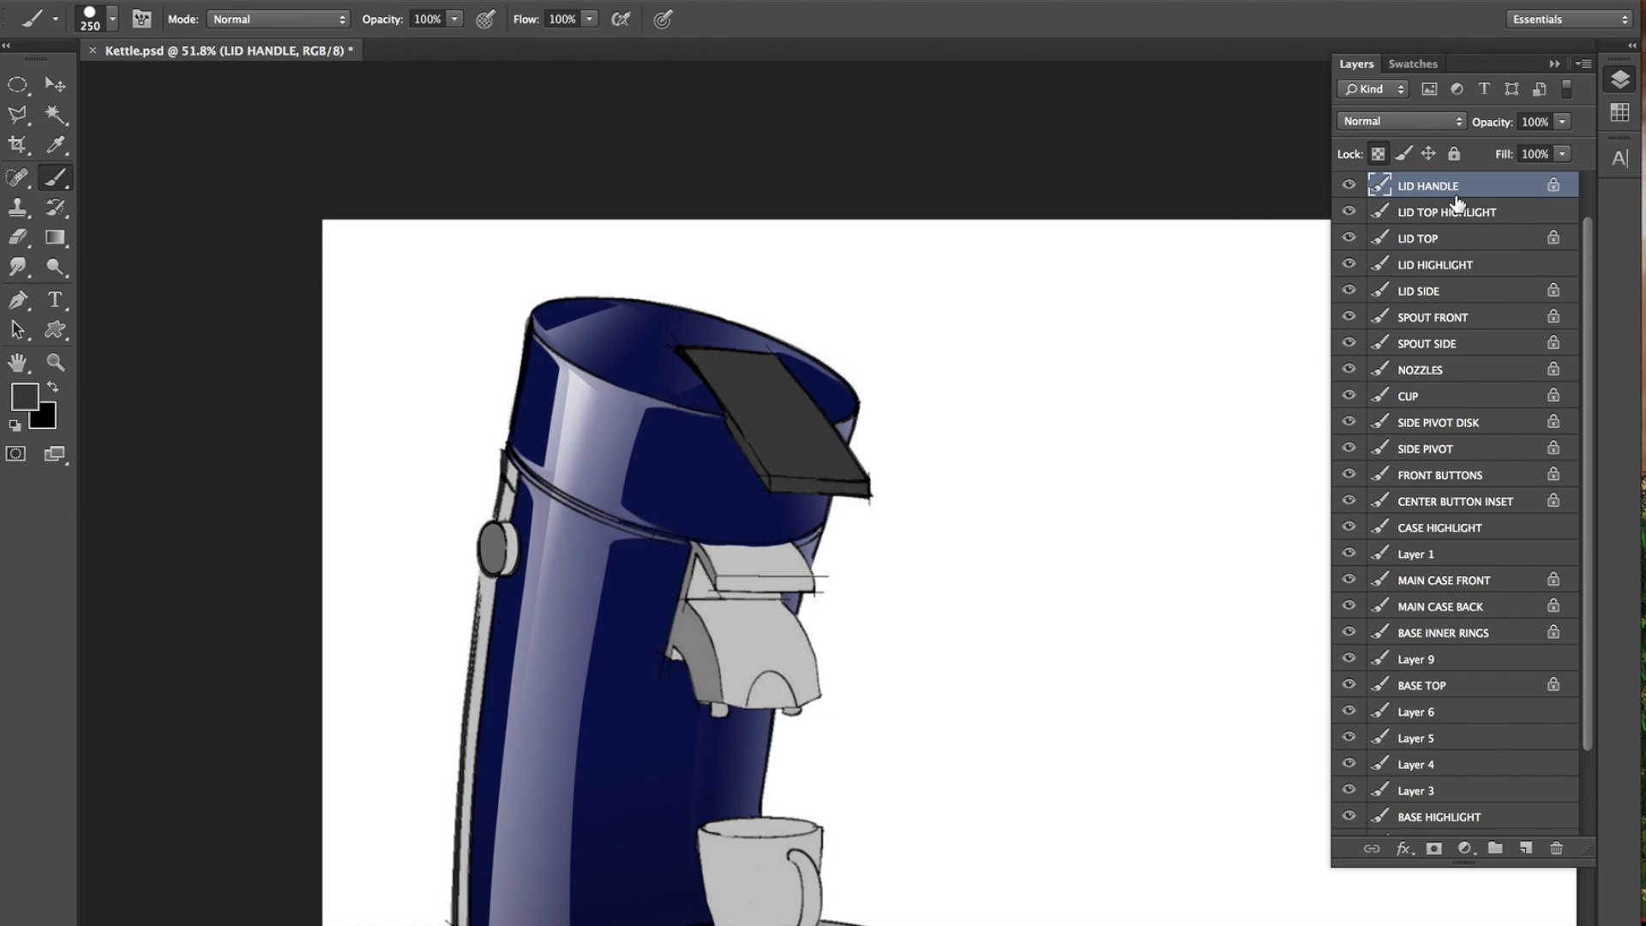
# Load the LID HANDLE shape as a selection, add a new layer above it and set a white foreground for the Gradient tool.
pyautogui.keyDown('ctrl'); pyautogui.click(1382, 186); pyautogui.keyUp('ctrl')
pyautogui.click(1526, 848)
pyautogui.click(53, 241)
pyautogui.press('d')
pyautogui.click(51, 387)
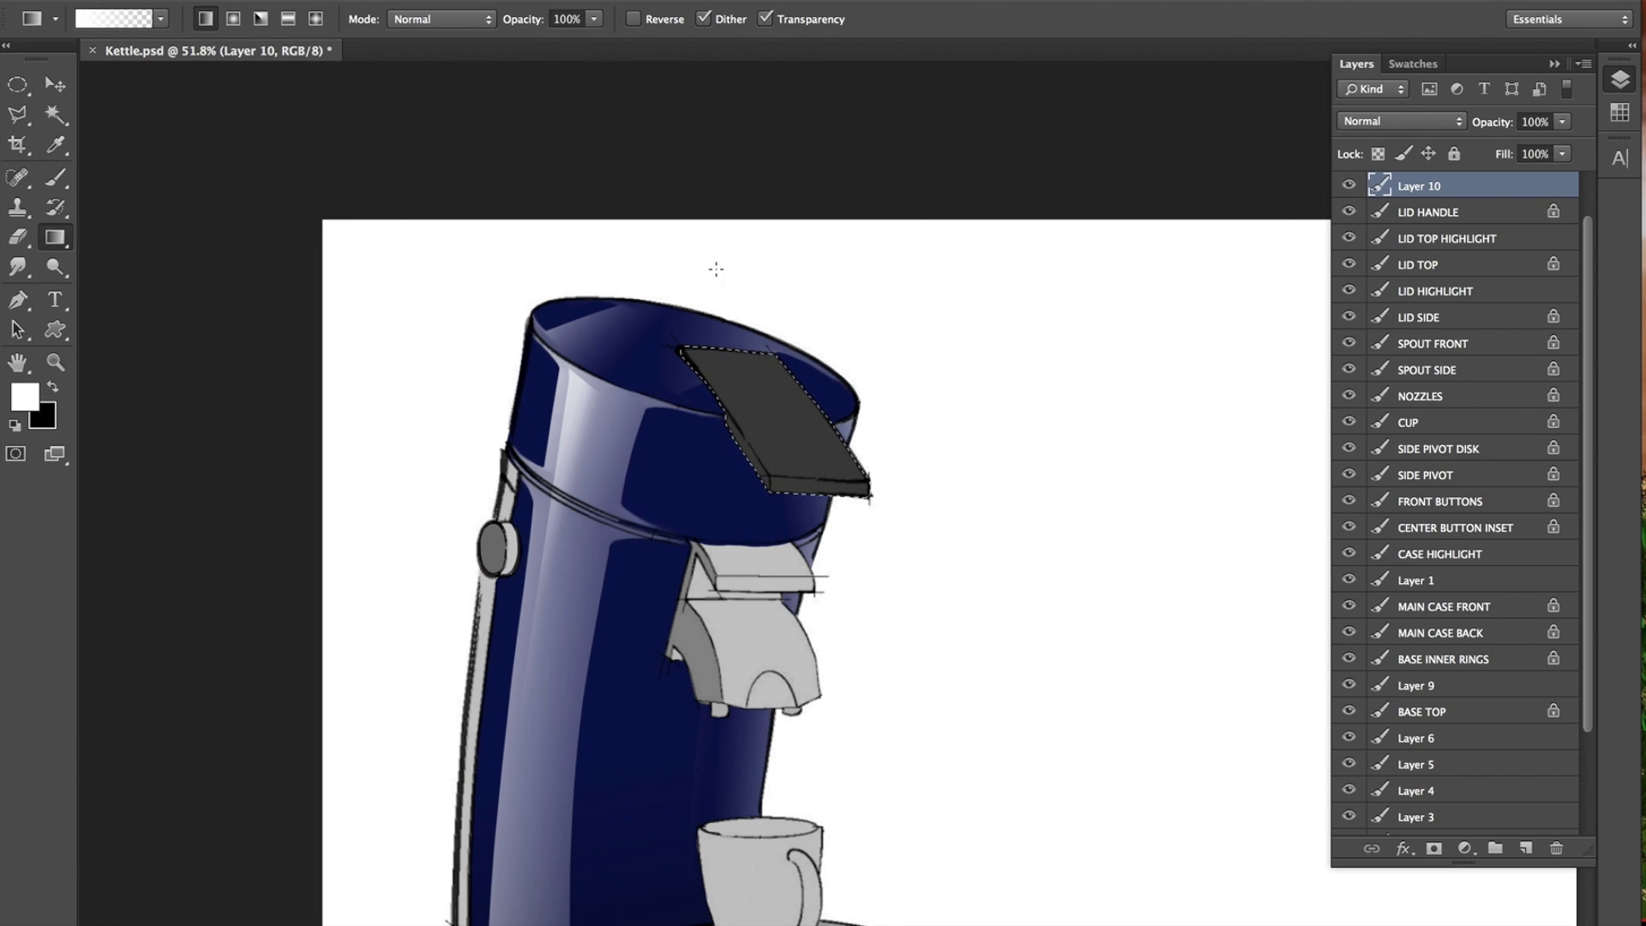
pyautogui.moveTo(717, 266); pyautogui.dragTo(818, 453)
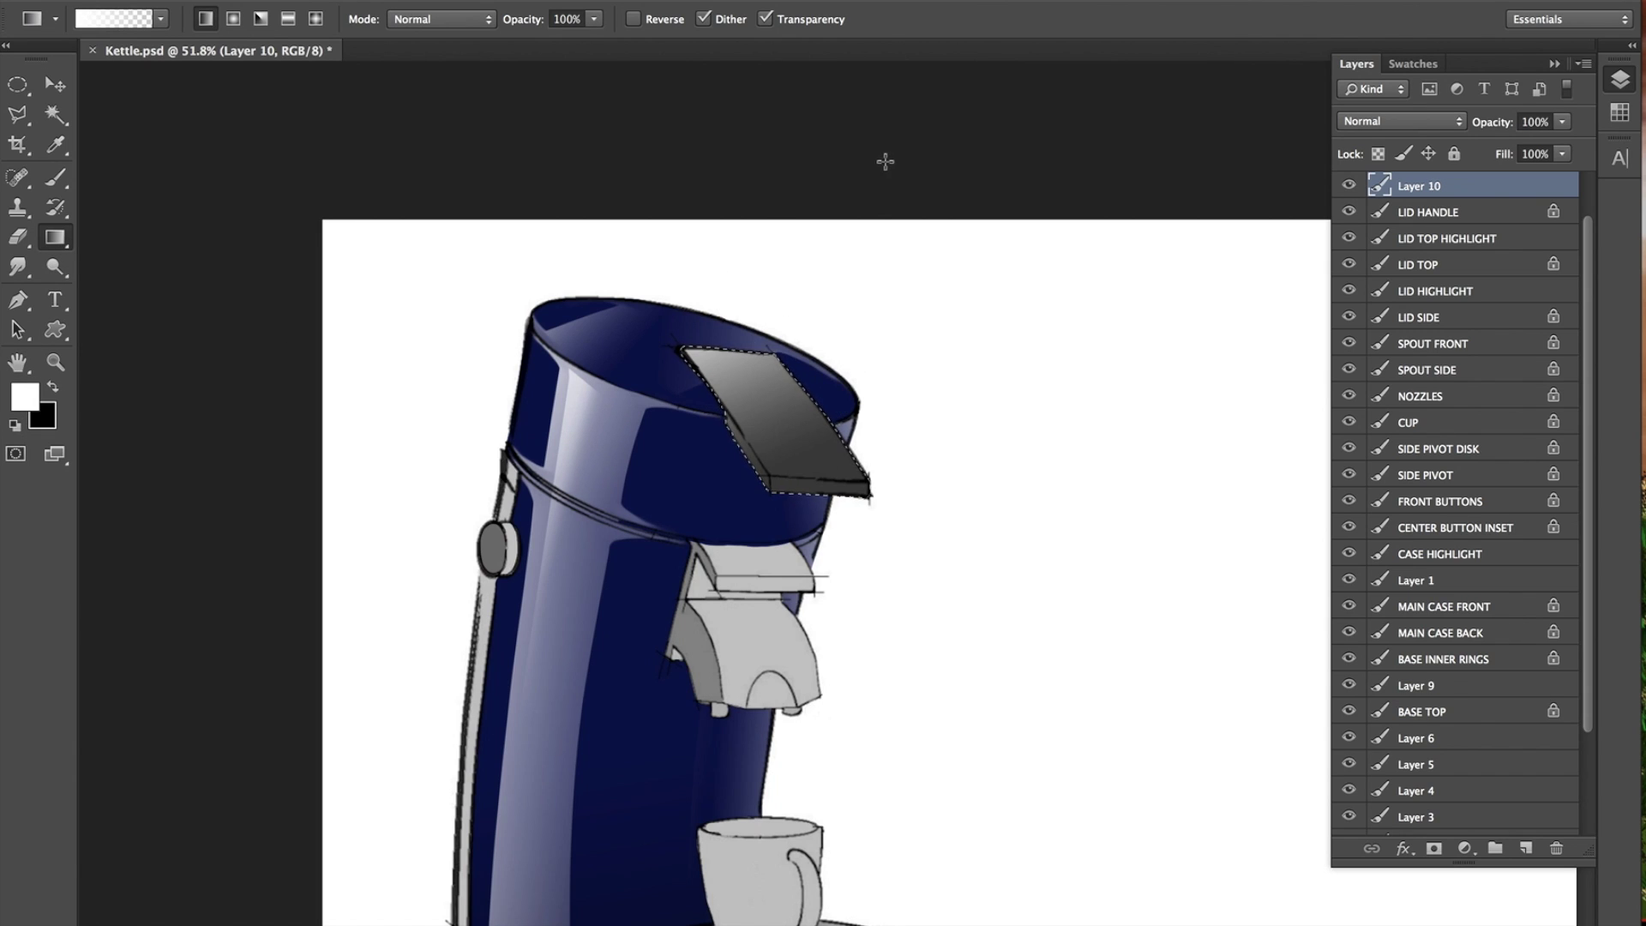
pyautogui.hotkey('ctrl', 'z')
pyautogui.moveTo(632, 257); pyautogui.dragTo(797, 429)
pyautogui.hotkey('ctrl', 'z')
pyautogui.moveTo(656, 251); pyautogui.dragTo(833, 463)
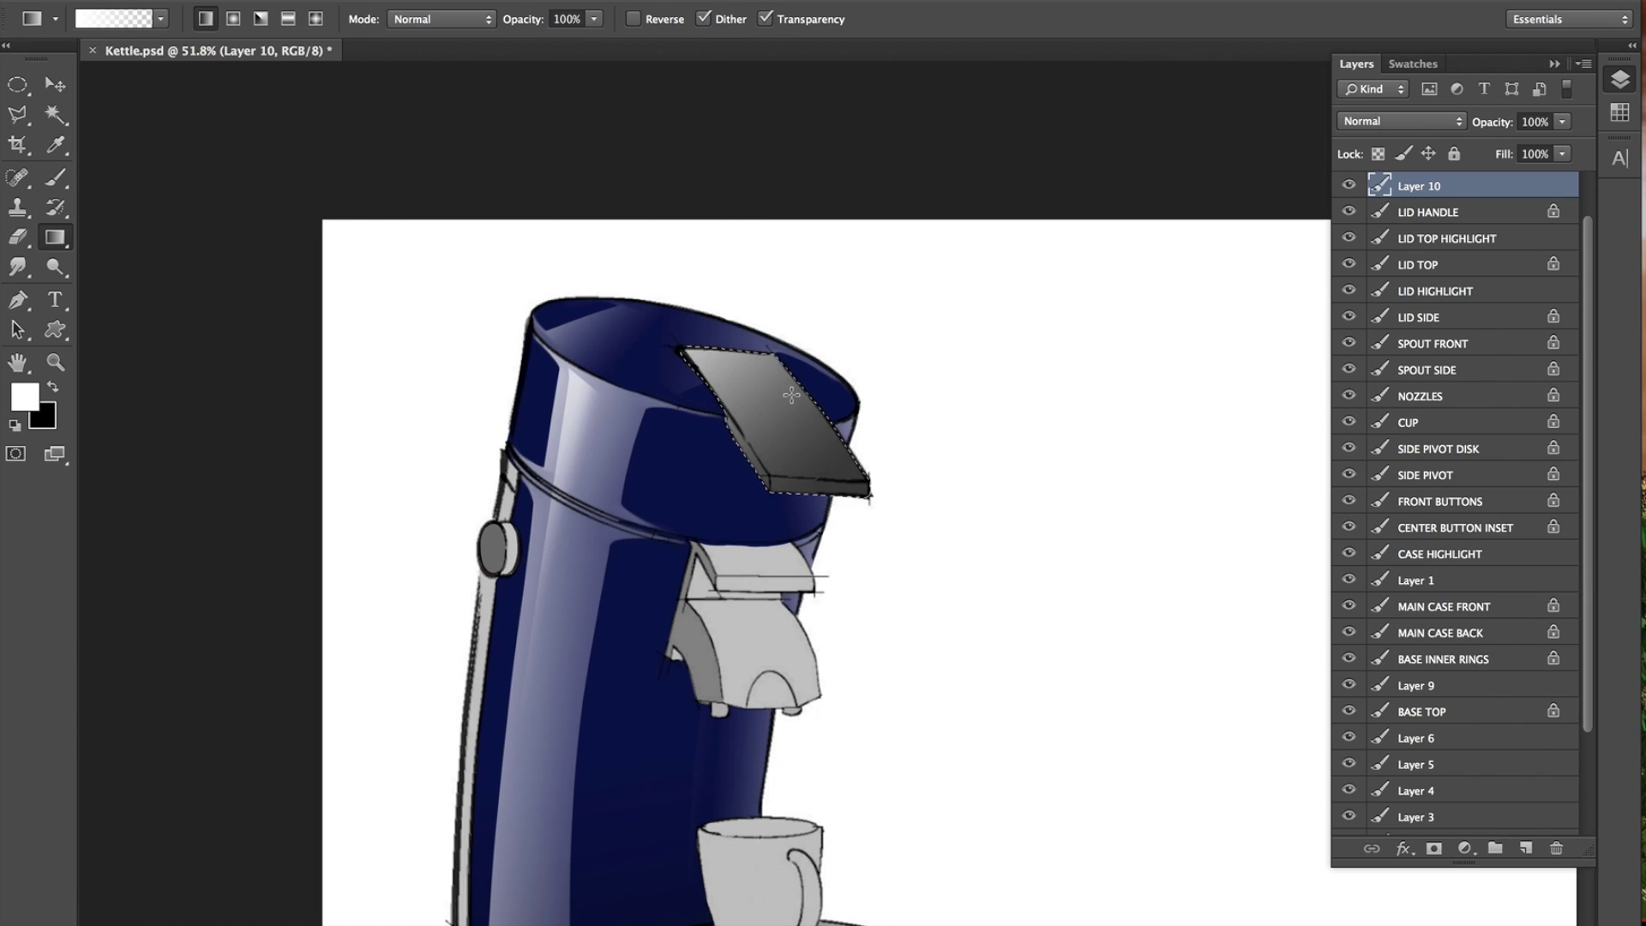
pyautogui.hotkey('ctrl', 'z')
# Apply white-to-transparent gradients diagonally across the lid handle selection, from its upper-right side toward its lower-left side.
pyautogui.moveTo(1034, 302); pyautogui.dragTo(758, 462)
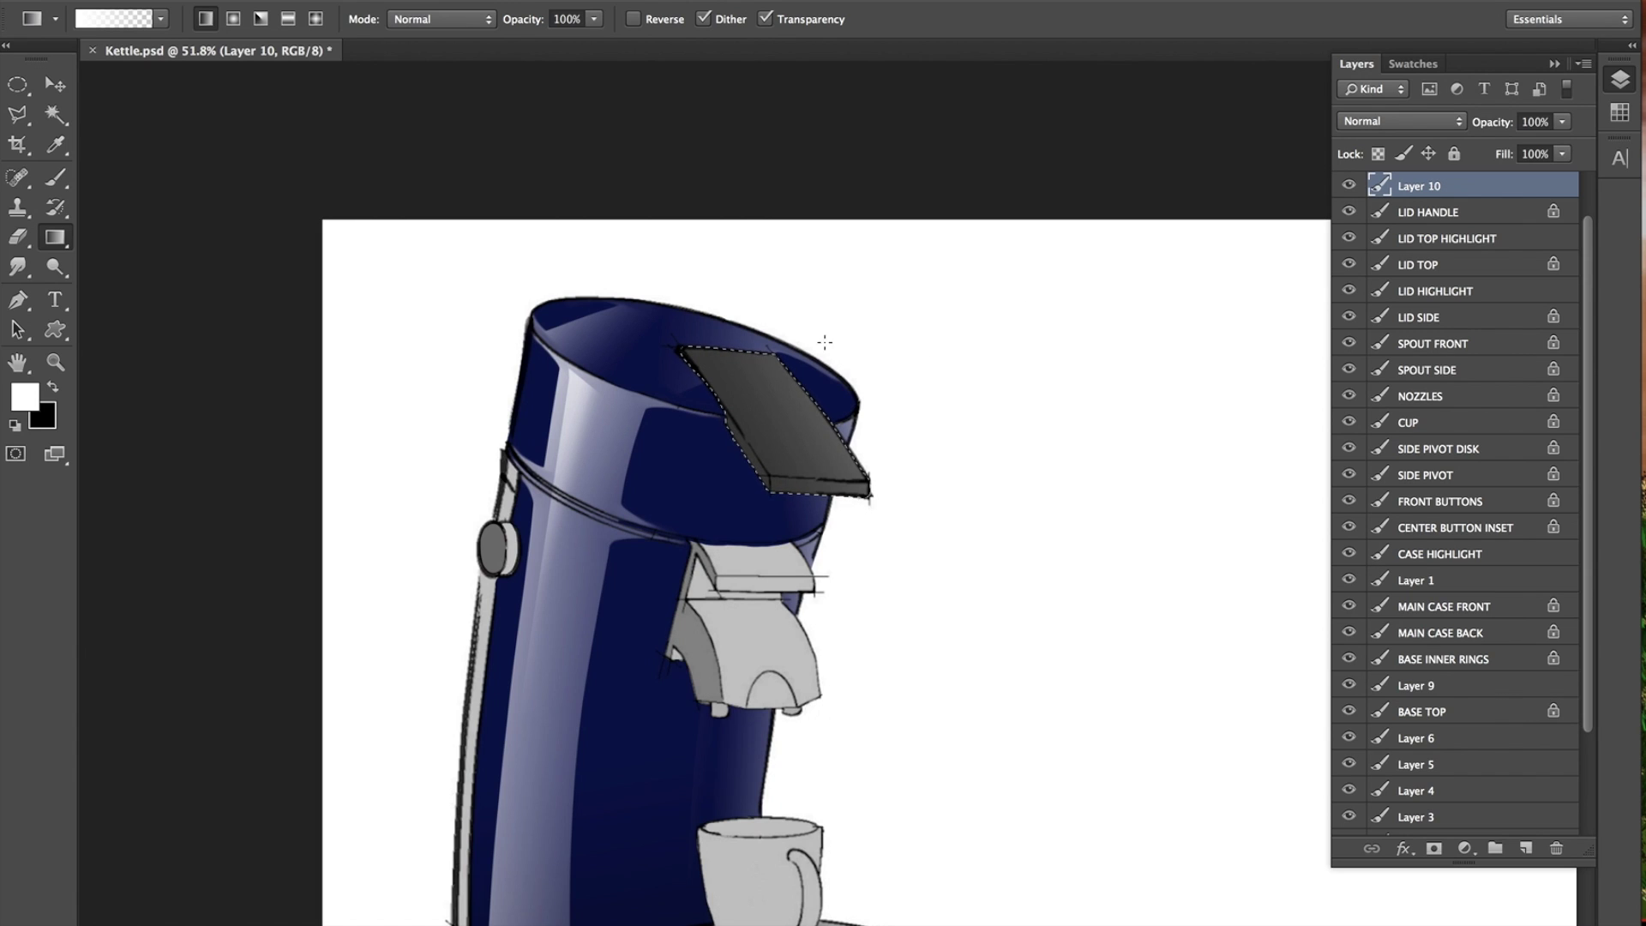
pyautogui.moveTo(967, 299); pyautogui.dragTo(747, 477)
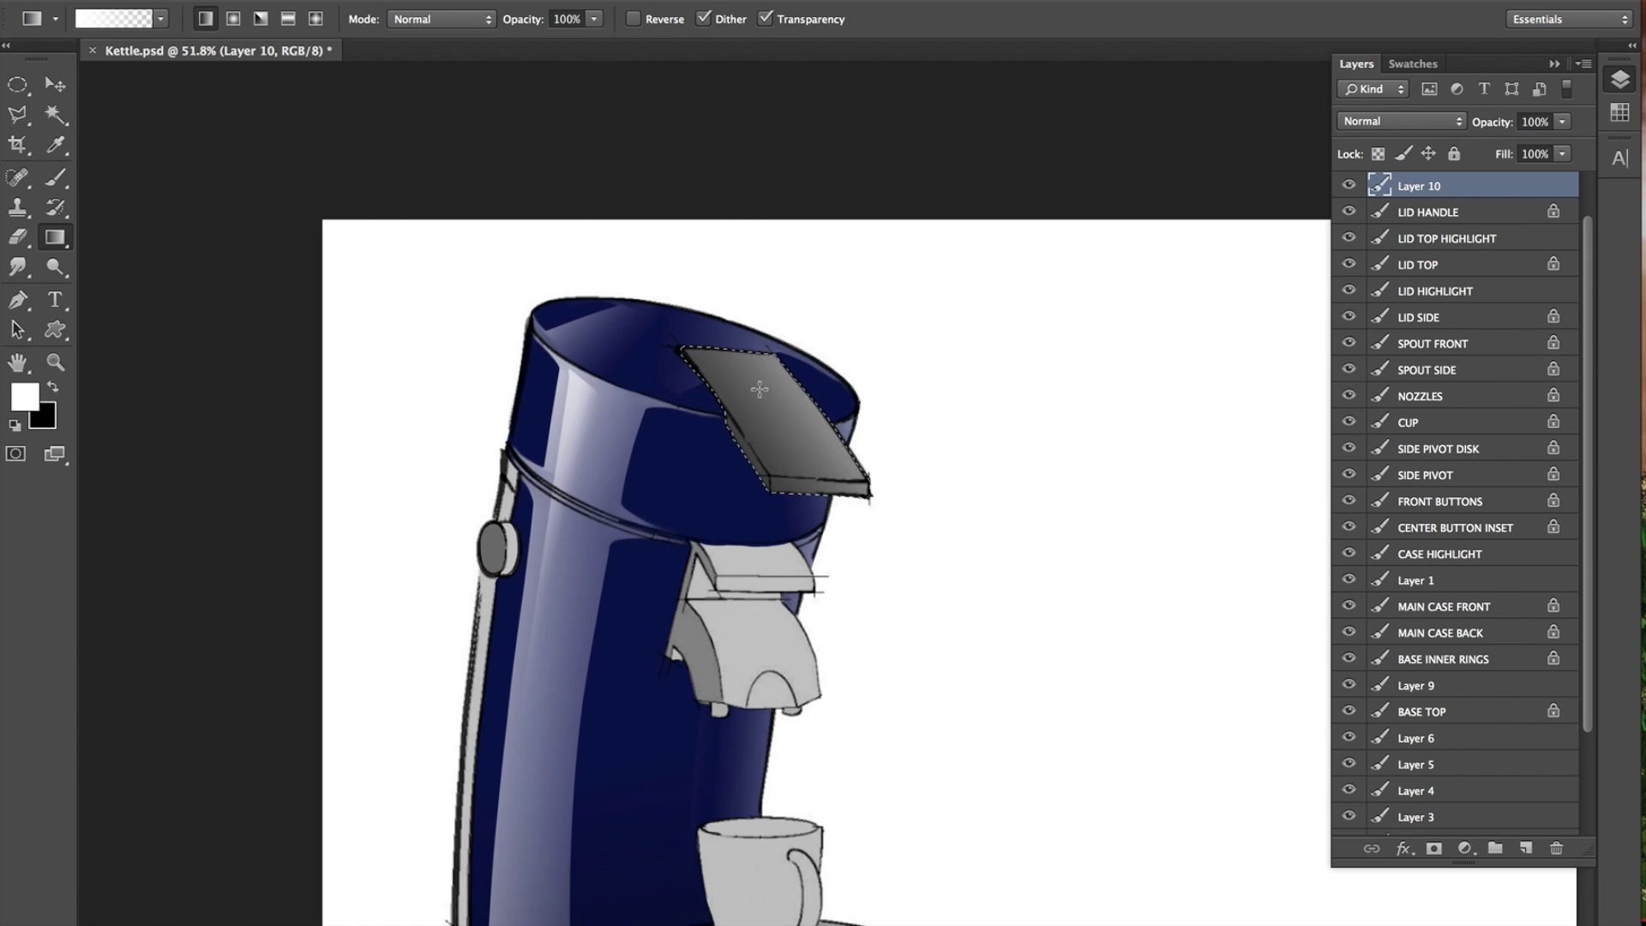
# On the LID HANDLE layer, sample the handle's grey, choose a darker shade and paint the handle's front edge with a 125 px brush.
pyautogui.press('b')
pyautogui.click(1425, 214)
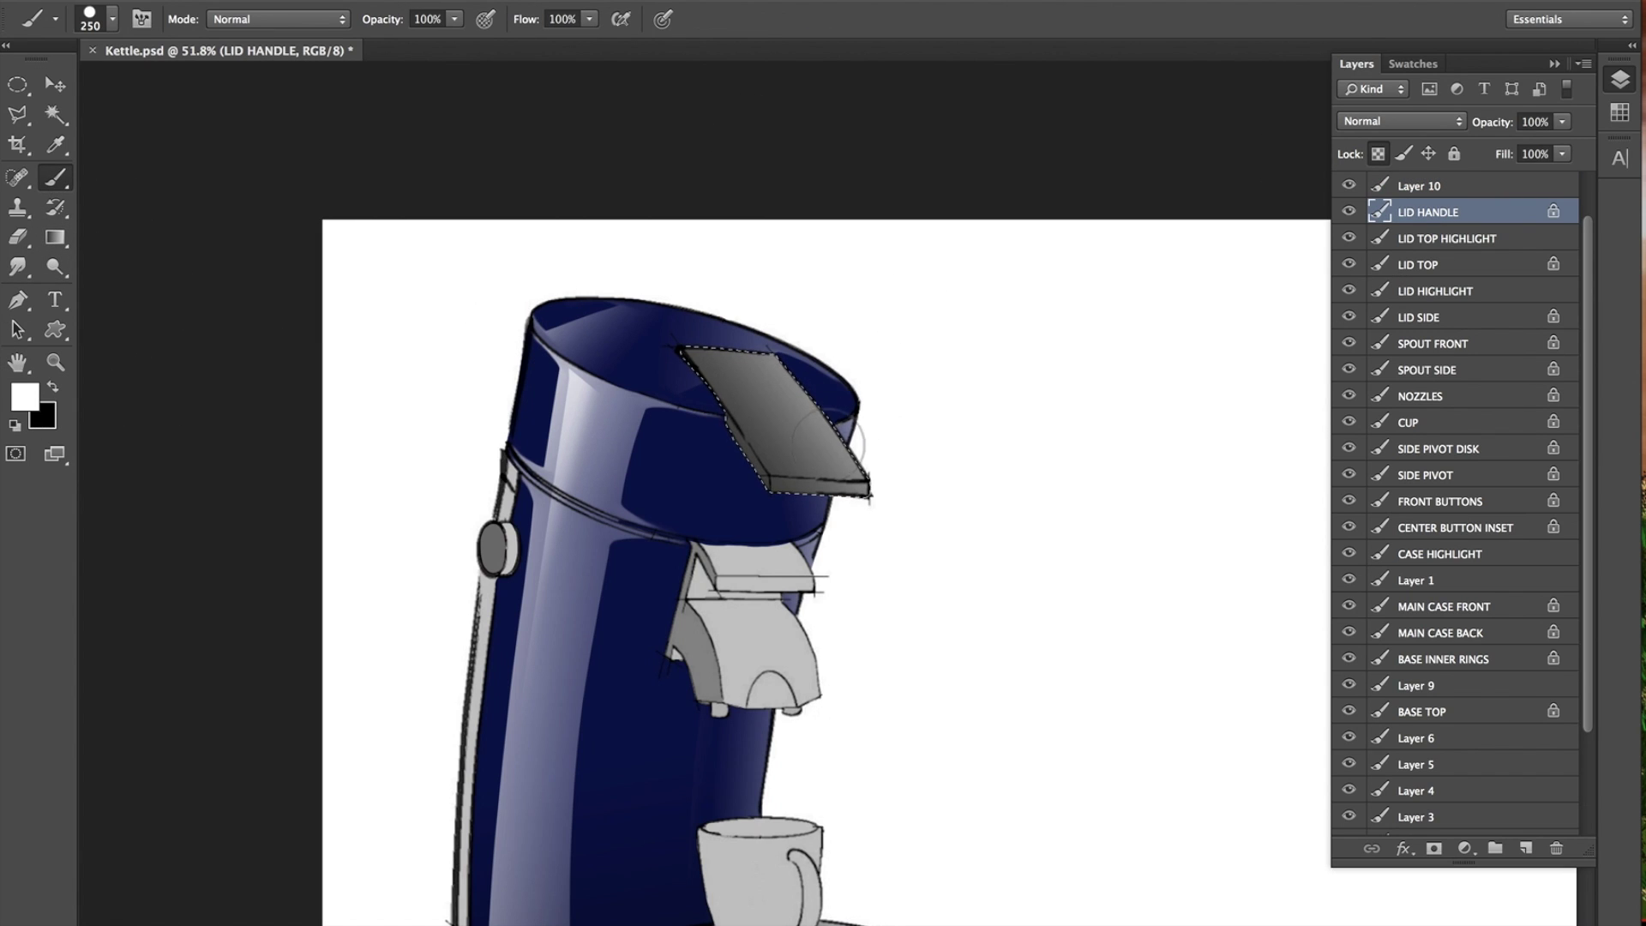
pyautogui.keyDown('alt'); pyautogui.click(770, 454); pyautogui.keyUp('alt')
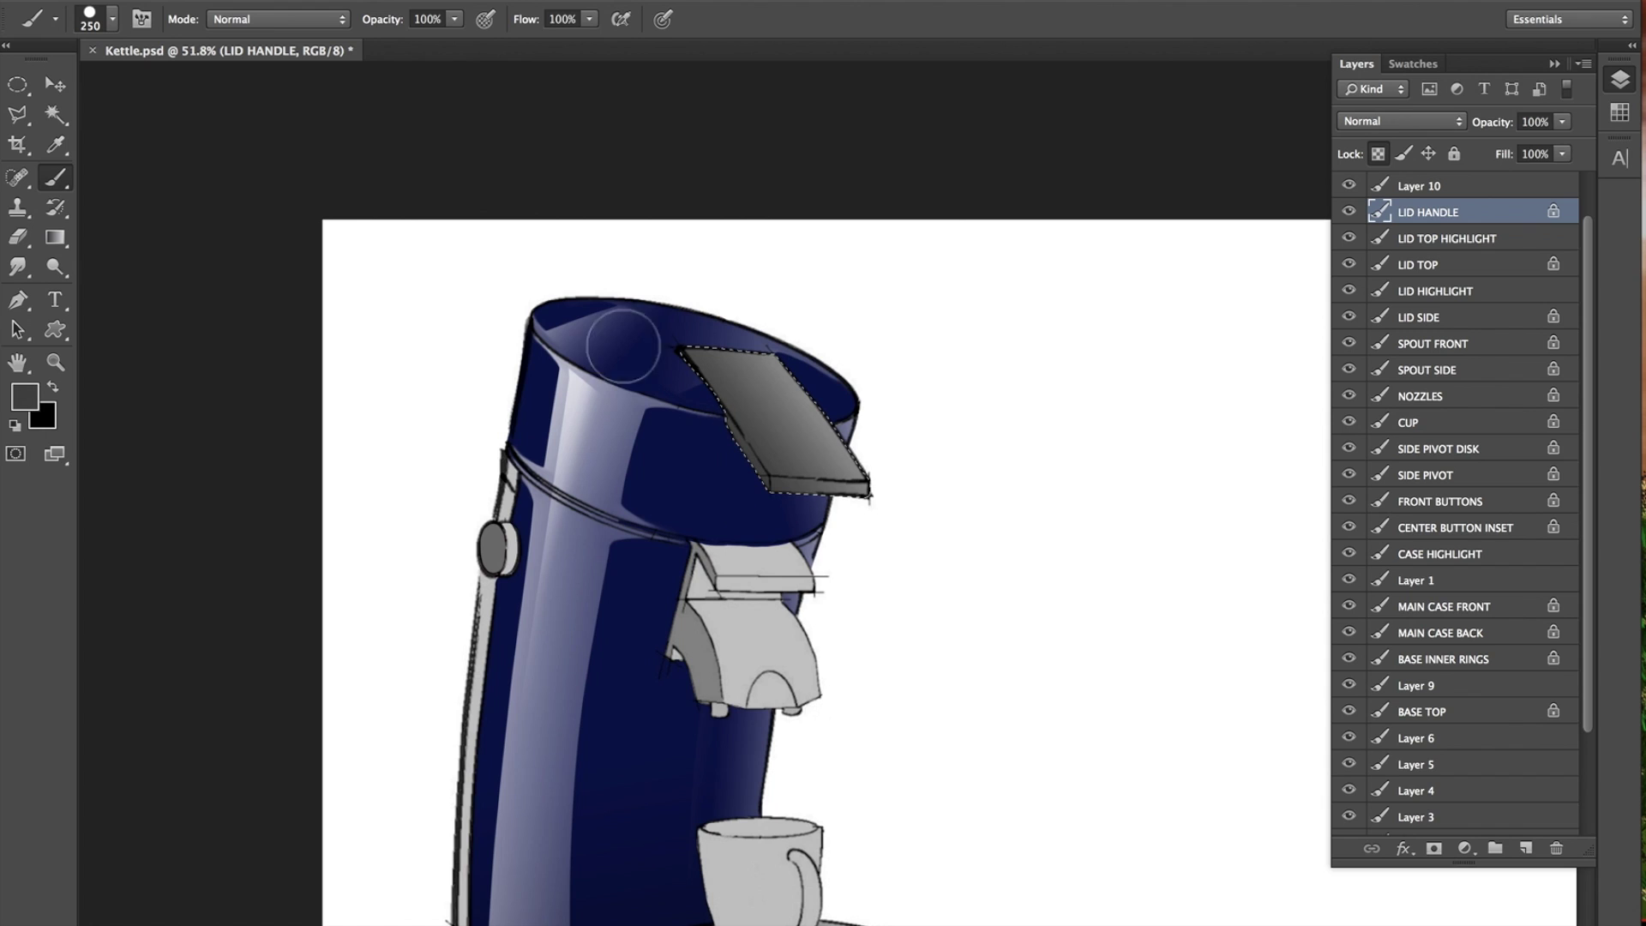
pyautogui.click(24, 396)
pyautogui.moveTo(250, 330); pyautogui.dragTo(249, 339)
pyautogui.click(811, 75)
pyautogui.press('[')
pyautogui.press('[')
pyautogui.press('[')
pyautogui.press('[')
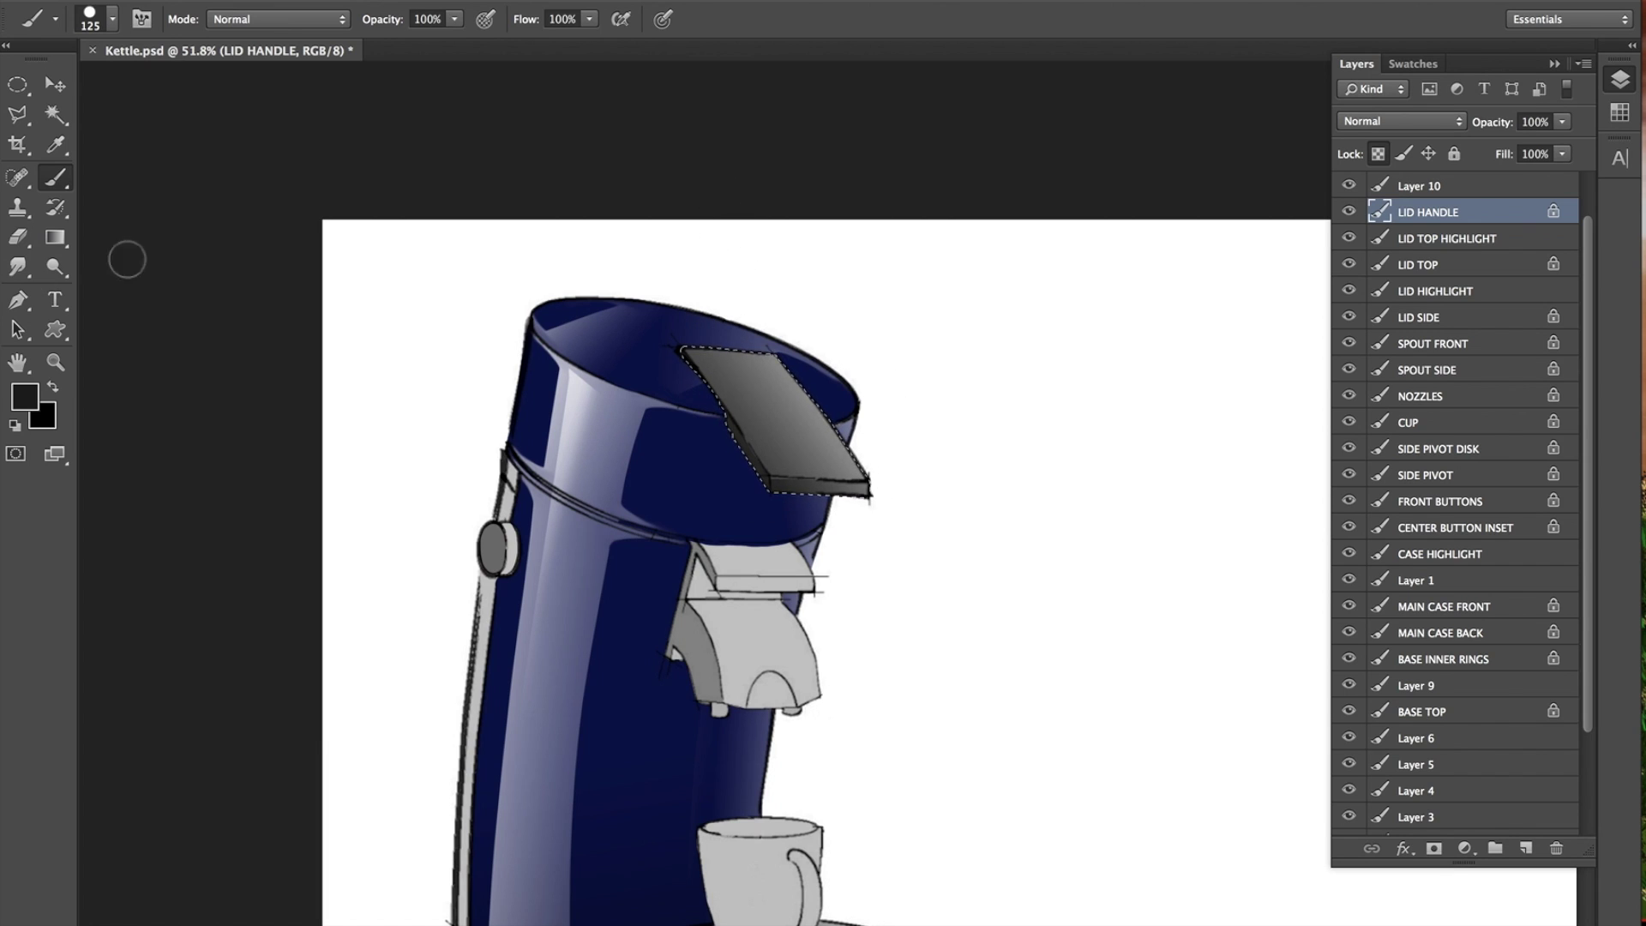
# Erase the lower part of the Layer 10 handle highlight diagonally at 175 px, smudge its edge at 35 px and deselect.
pyautogui.click(1433, 185)
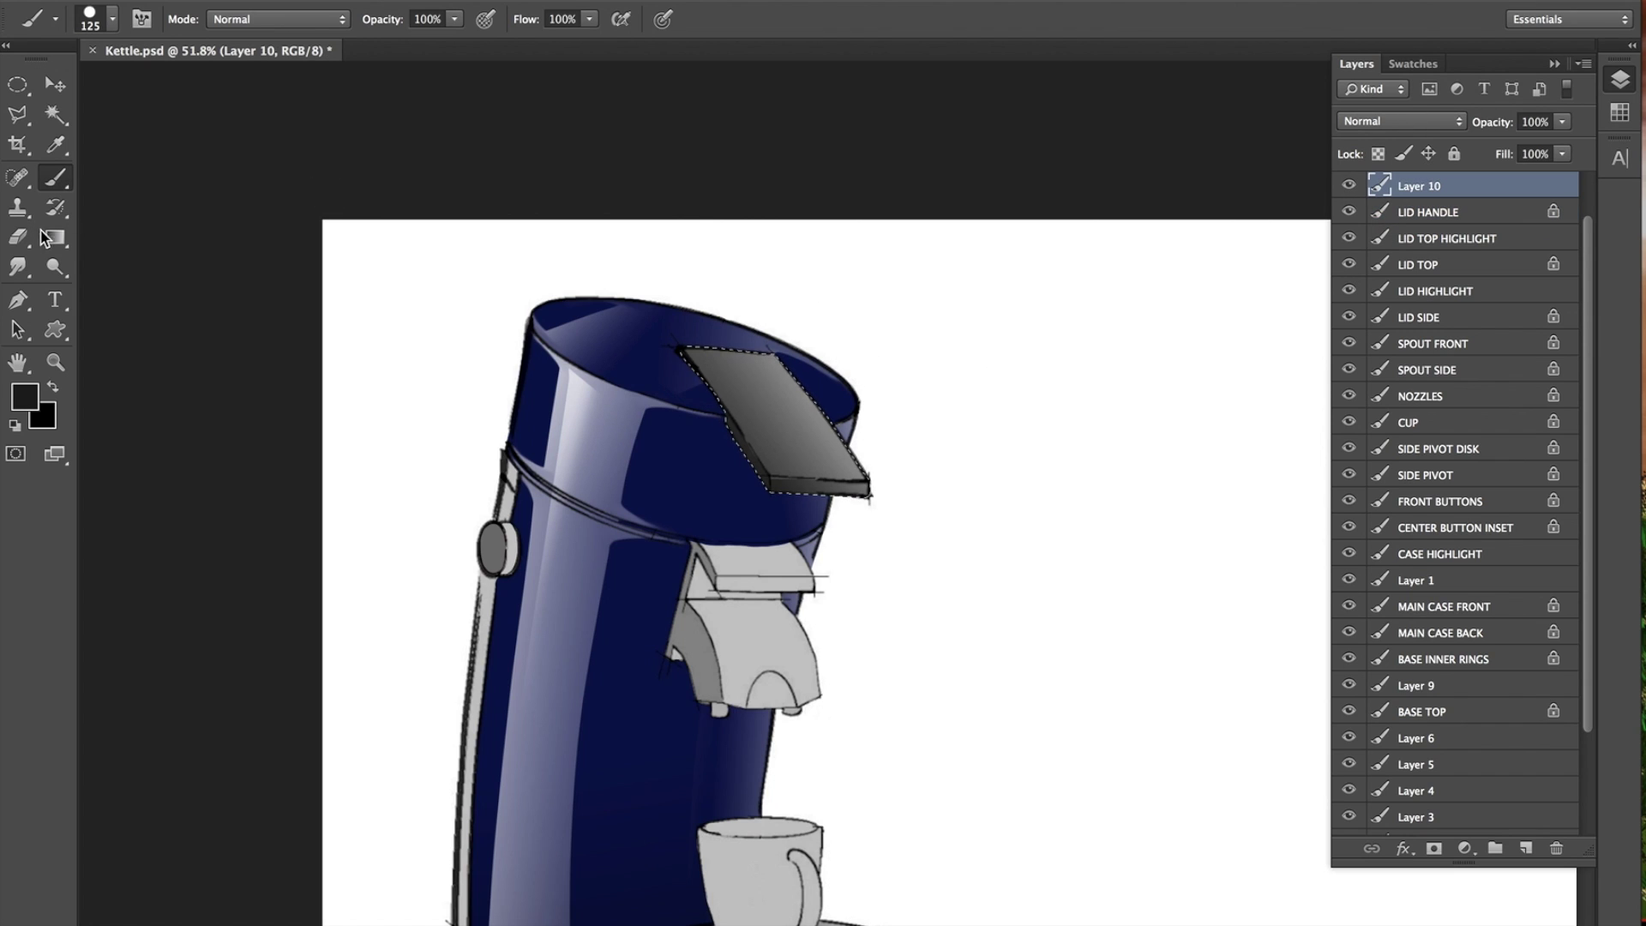
pyautogui.click(18, 238)
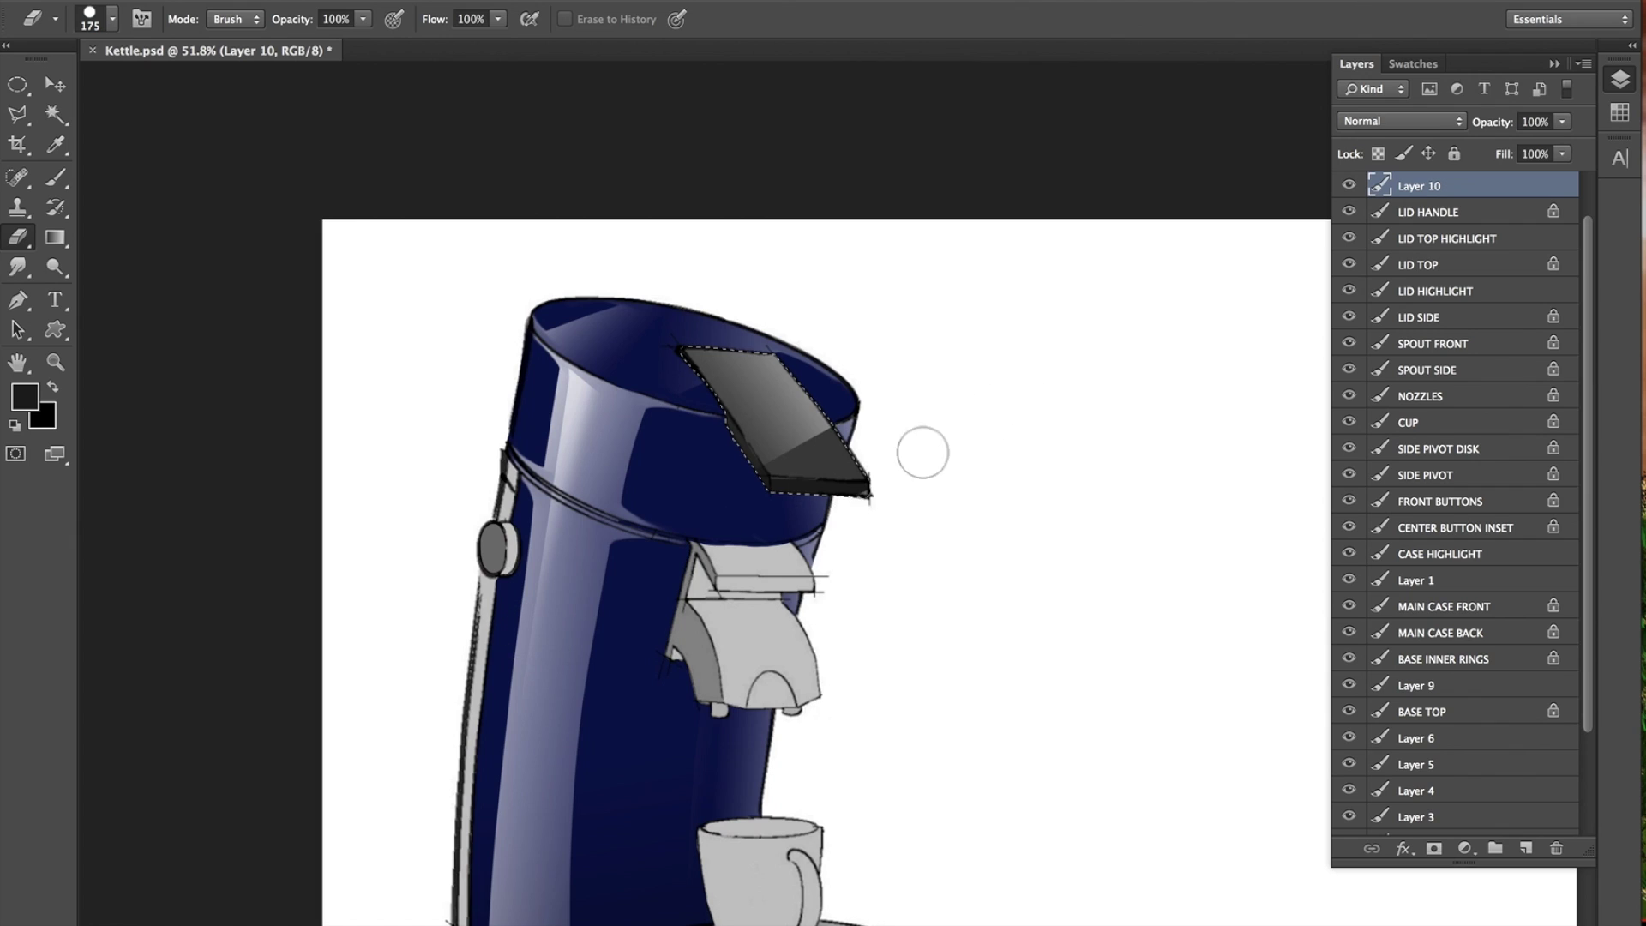
pyautogui.moveTo(1011, 342); pyautogui.dragTo(396, 614)
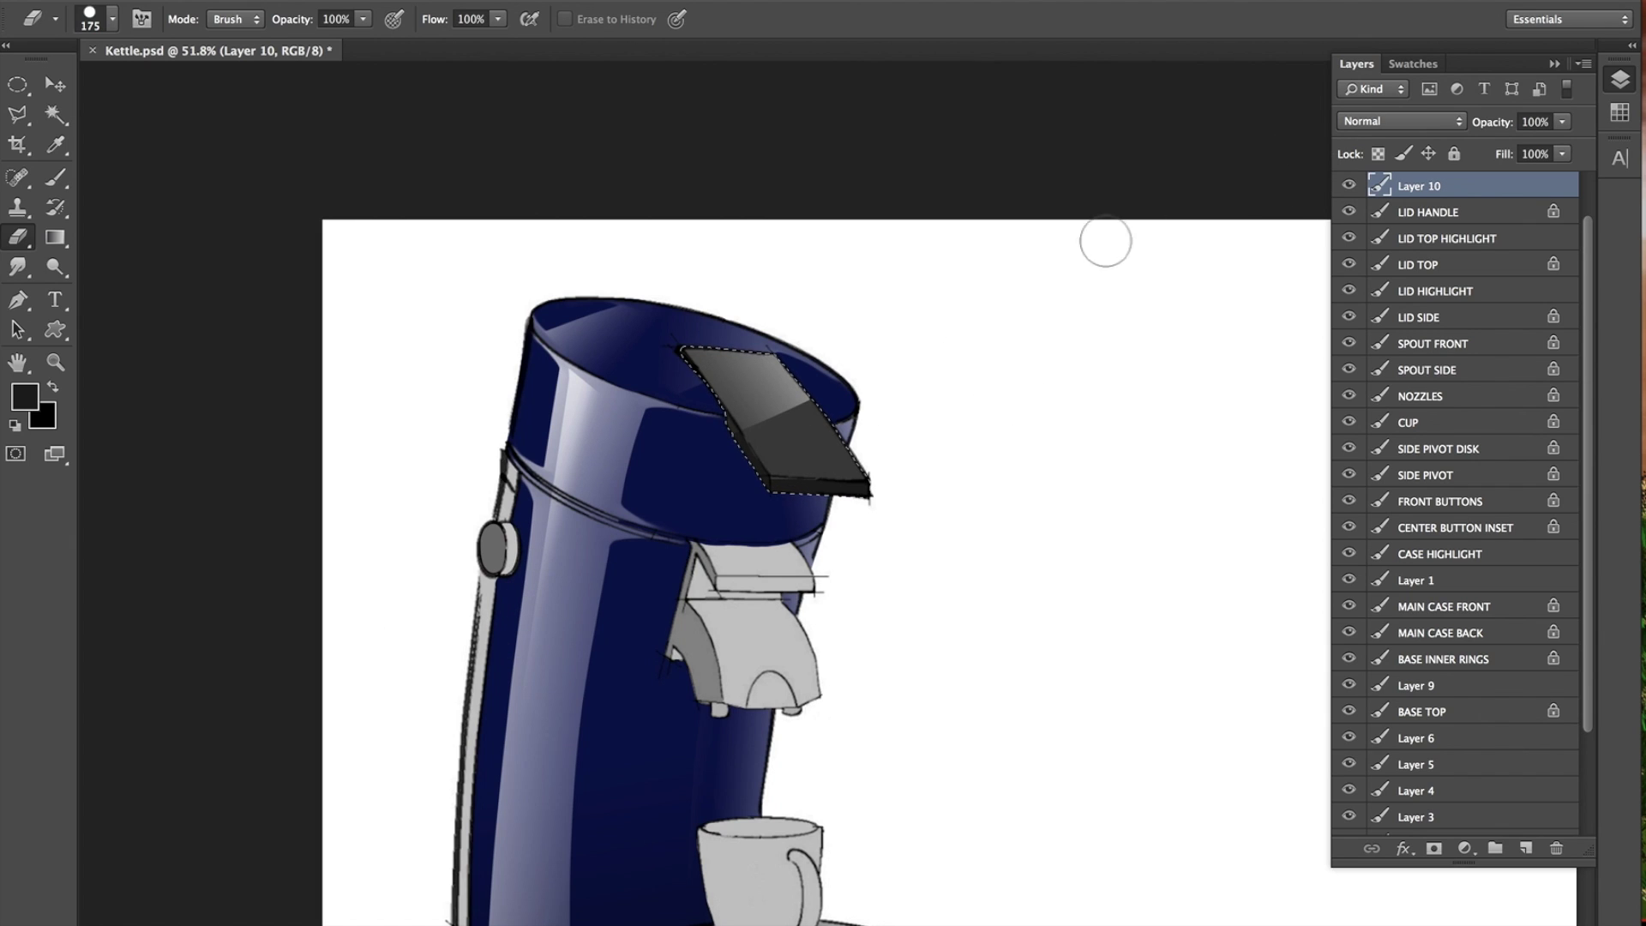
pyautogui.click(17, 266)
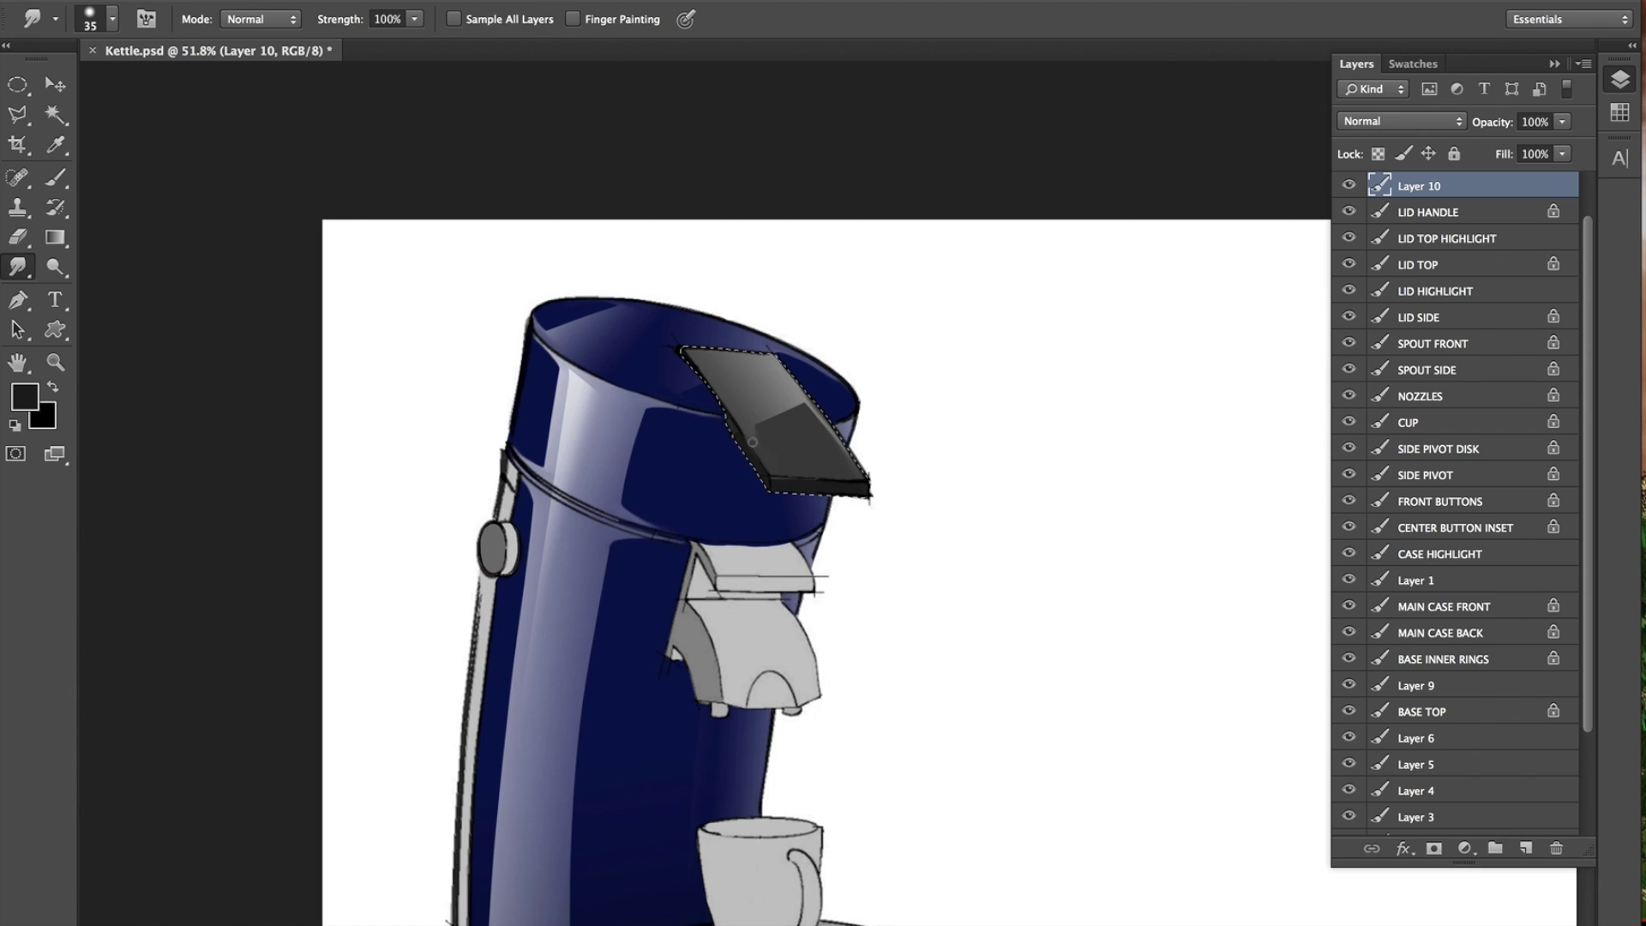
pyautogui.hotkey('ctrl', 'd')
pyautogui.hotkey('ctrl', '-')
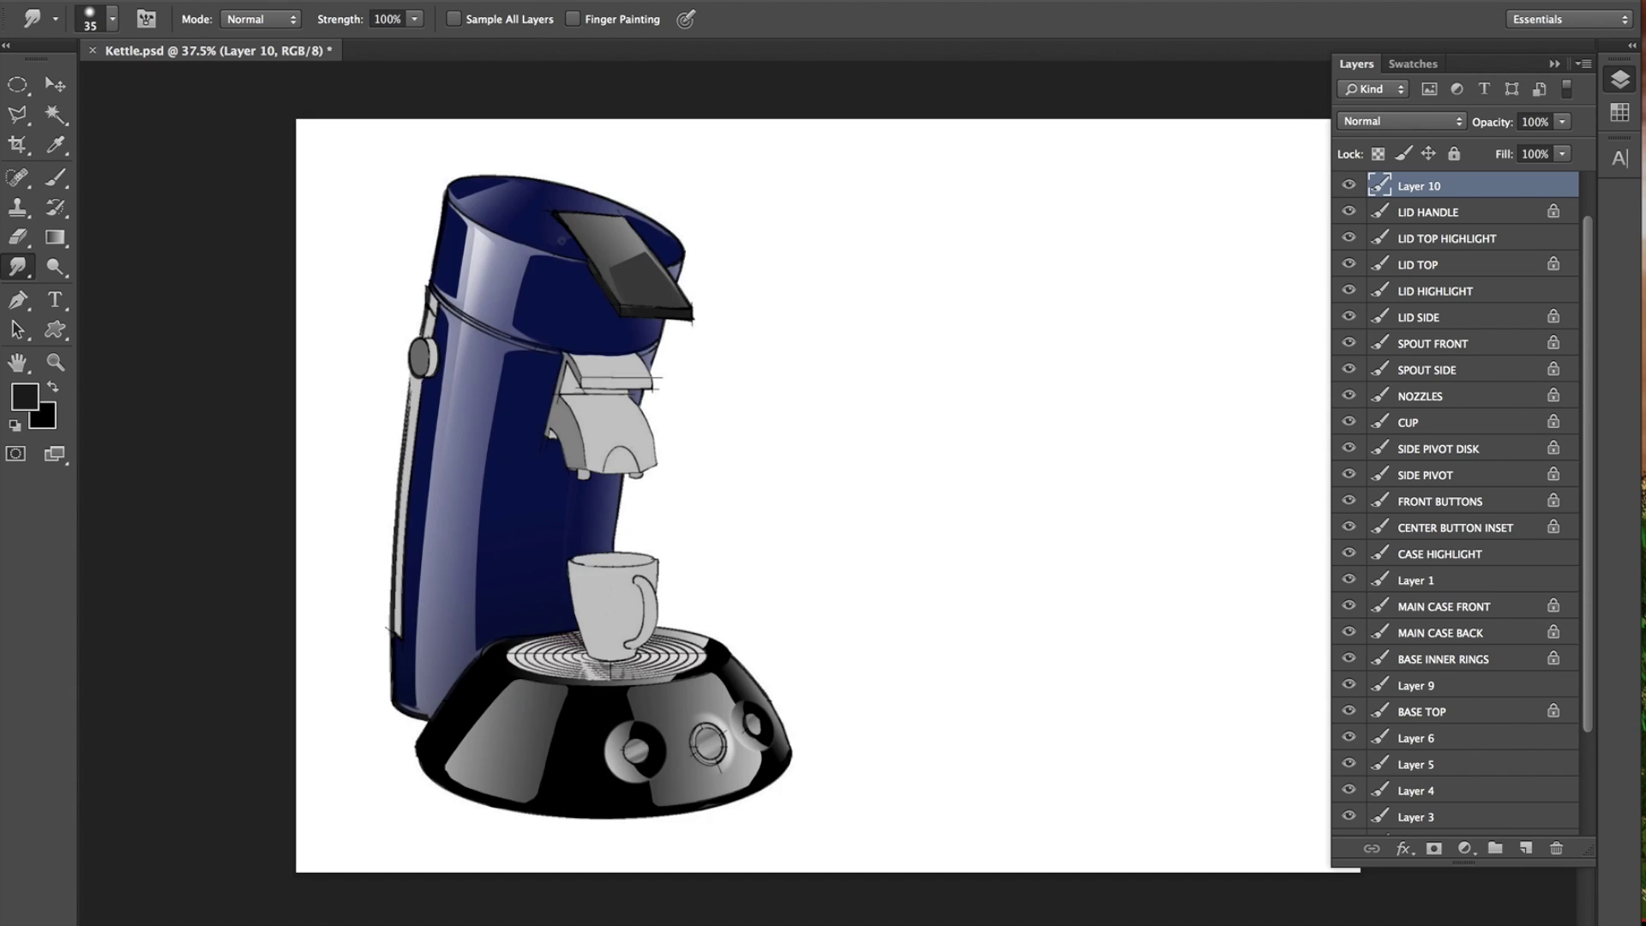
# Reset the colours to default and darken the LID HANDLE layer with a black-to-transparent gradient from the handle's front edge upward.
pyautogui.click(1445, 213)
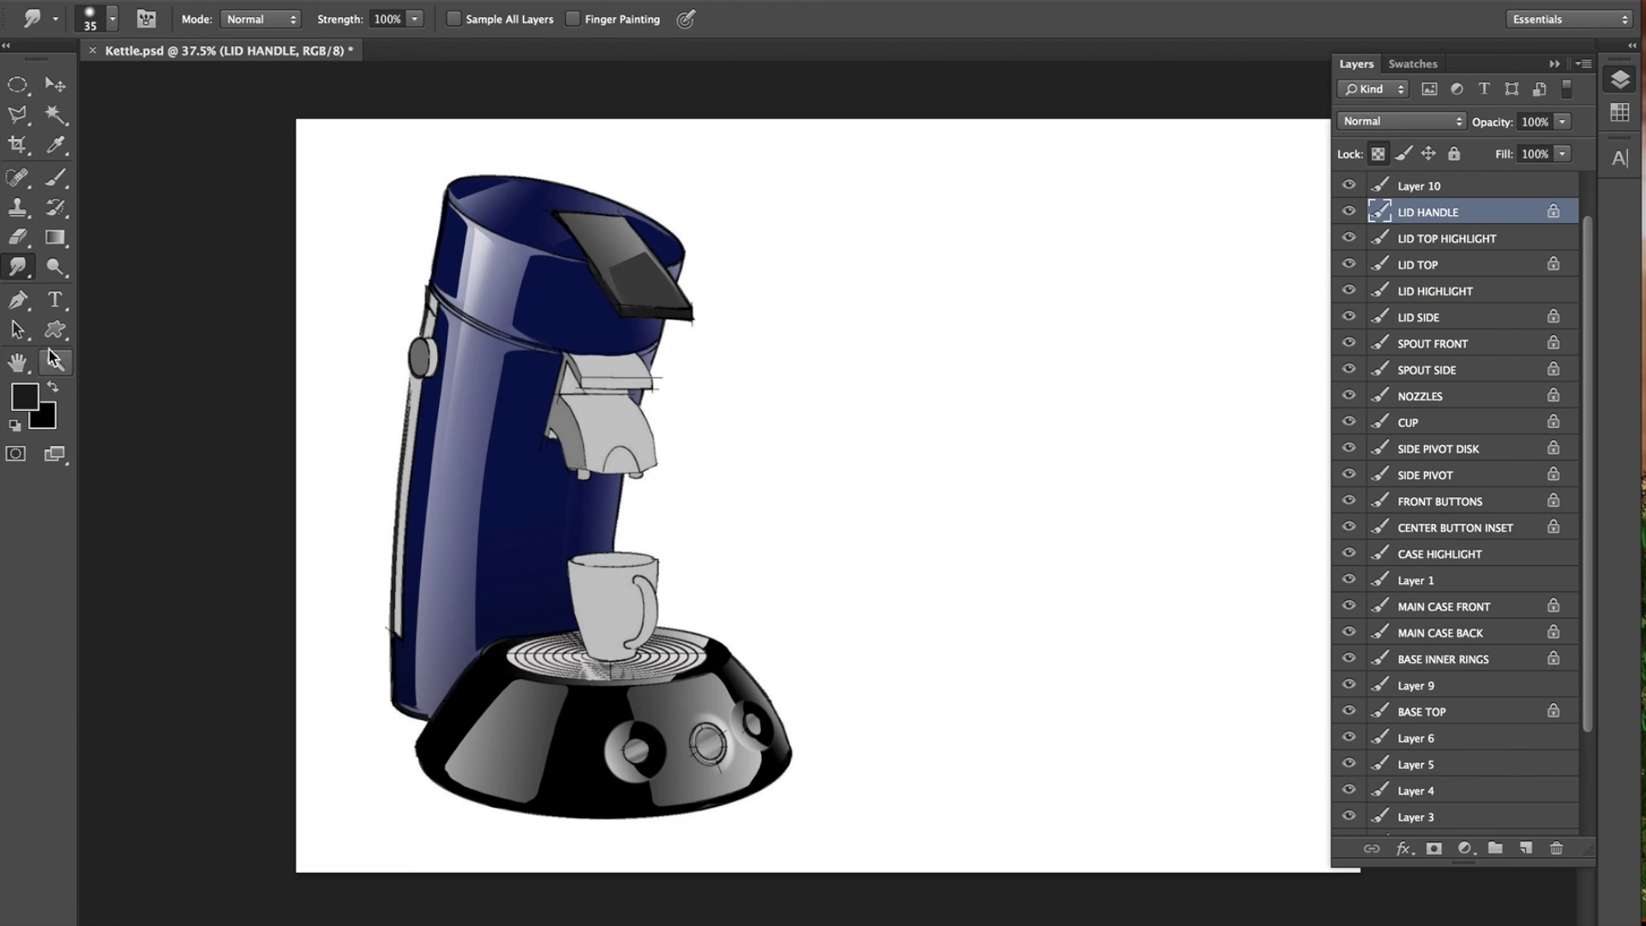
pyautogui.press('g')
pyautogui.click(14, 425)
pyautogui.click(53, 387)
pyautogui.click(53, 387)
pyautogui.moveTo(664, 366); pyautogui.dragTo(605, 221)
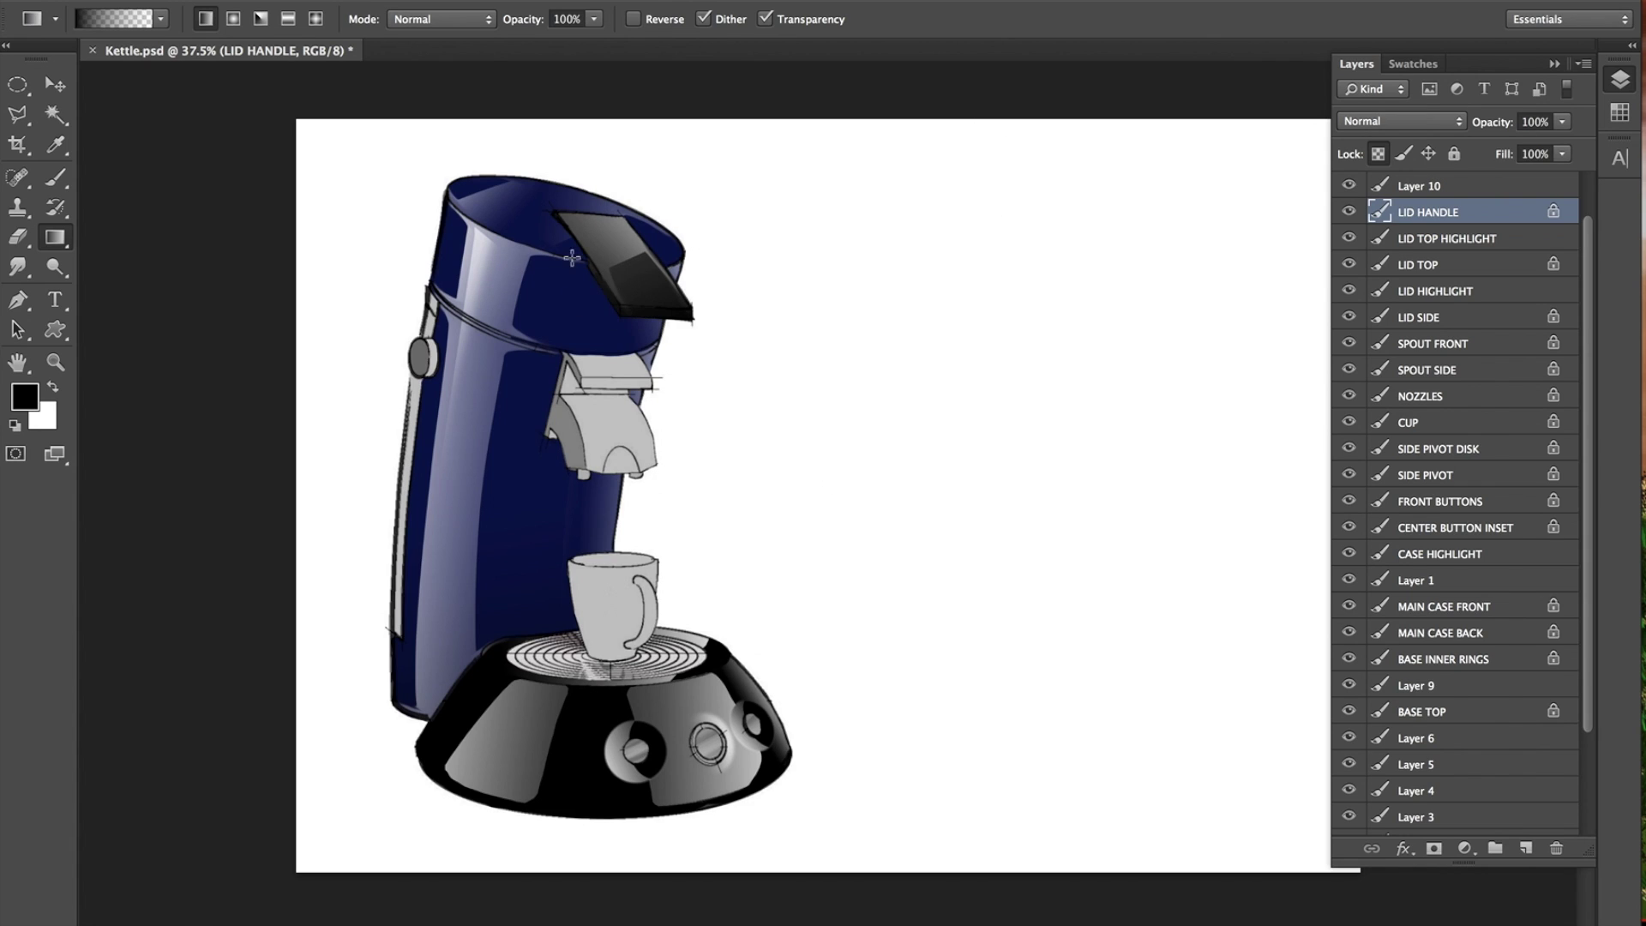
# Check the handle layers by toggling their visibility, and hide the highlight on Layer 10.
pyautogui.click(1349, 212)
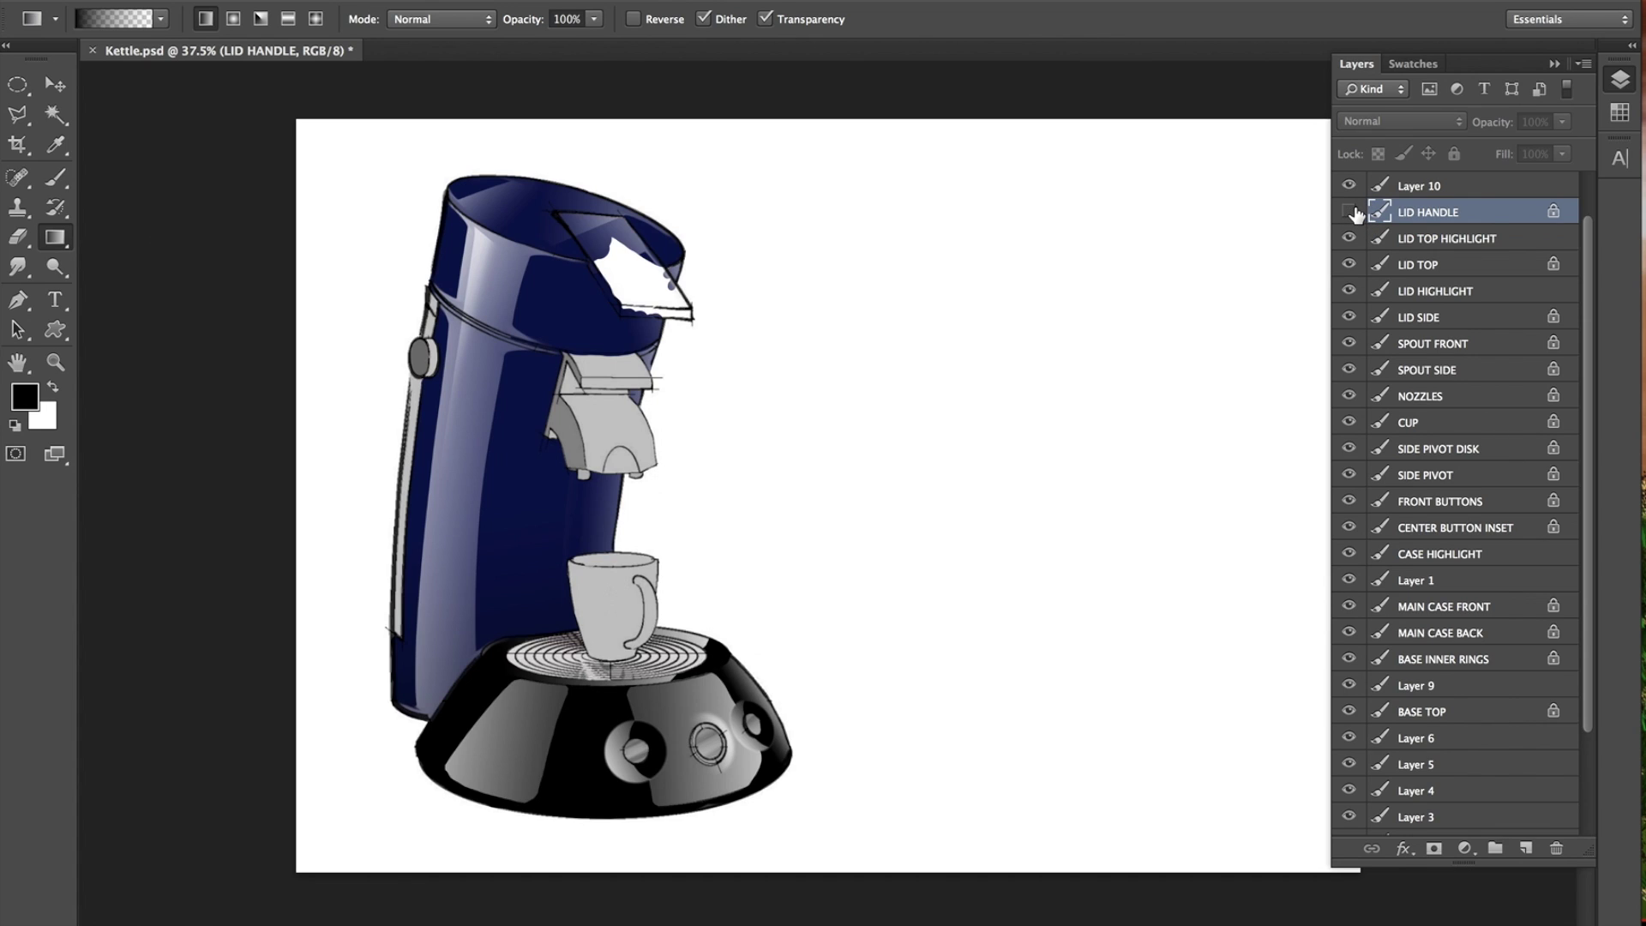
pyautogui.click(1349, 212)
pyautogui.click(1350, 241)
pyautogui.click(1348, 188)
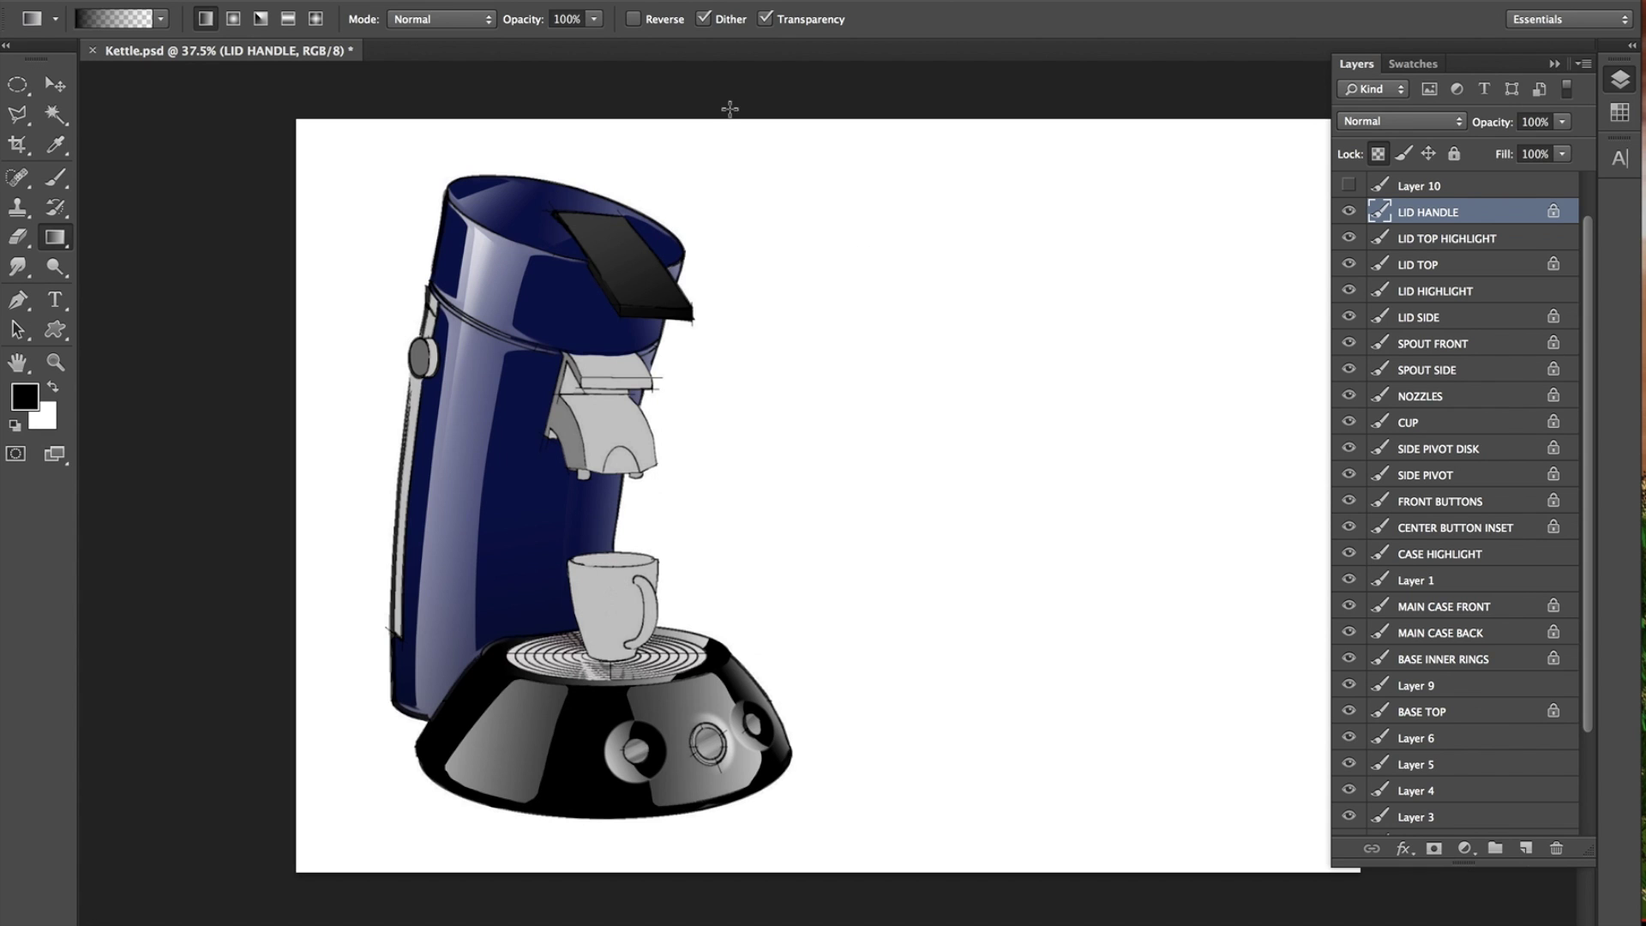
pyautogui.press('super+Tab')
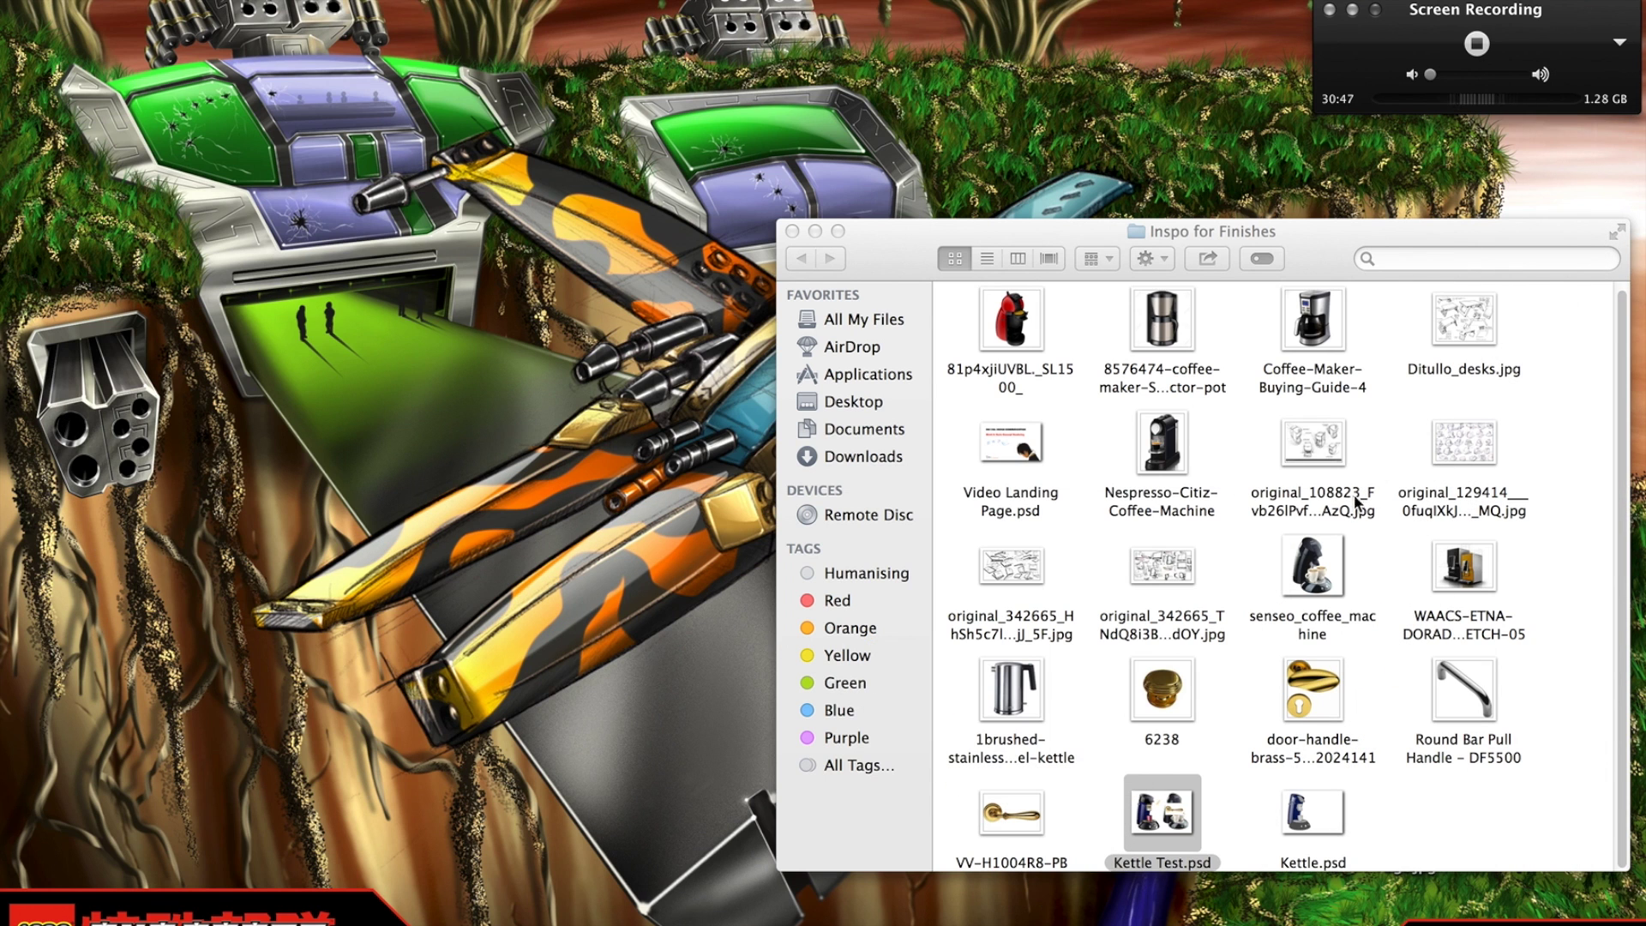
pyautogui.rightClick(1301, 677)
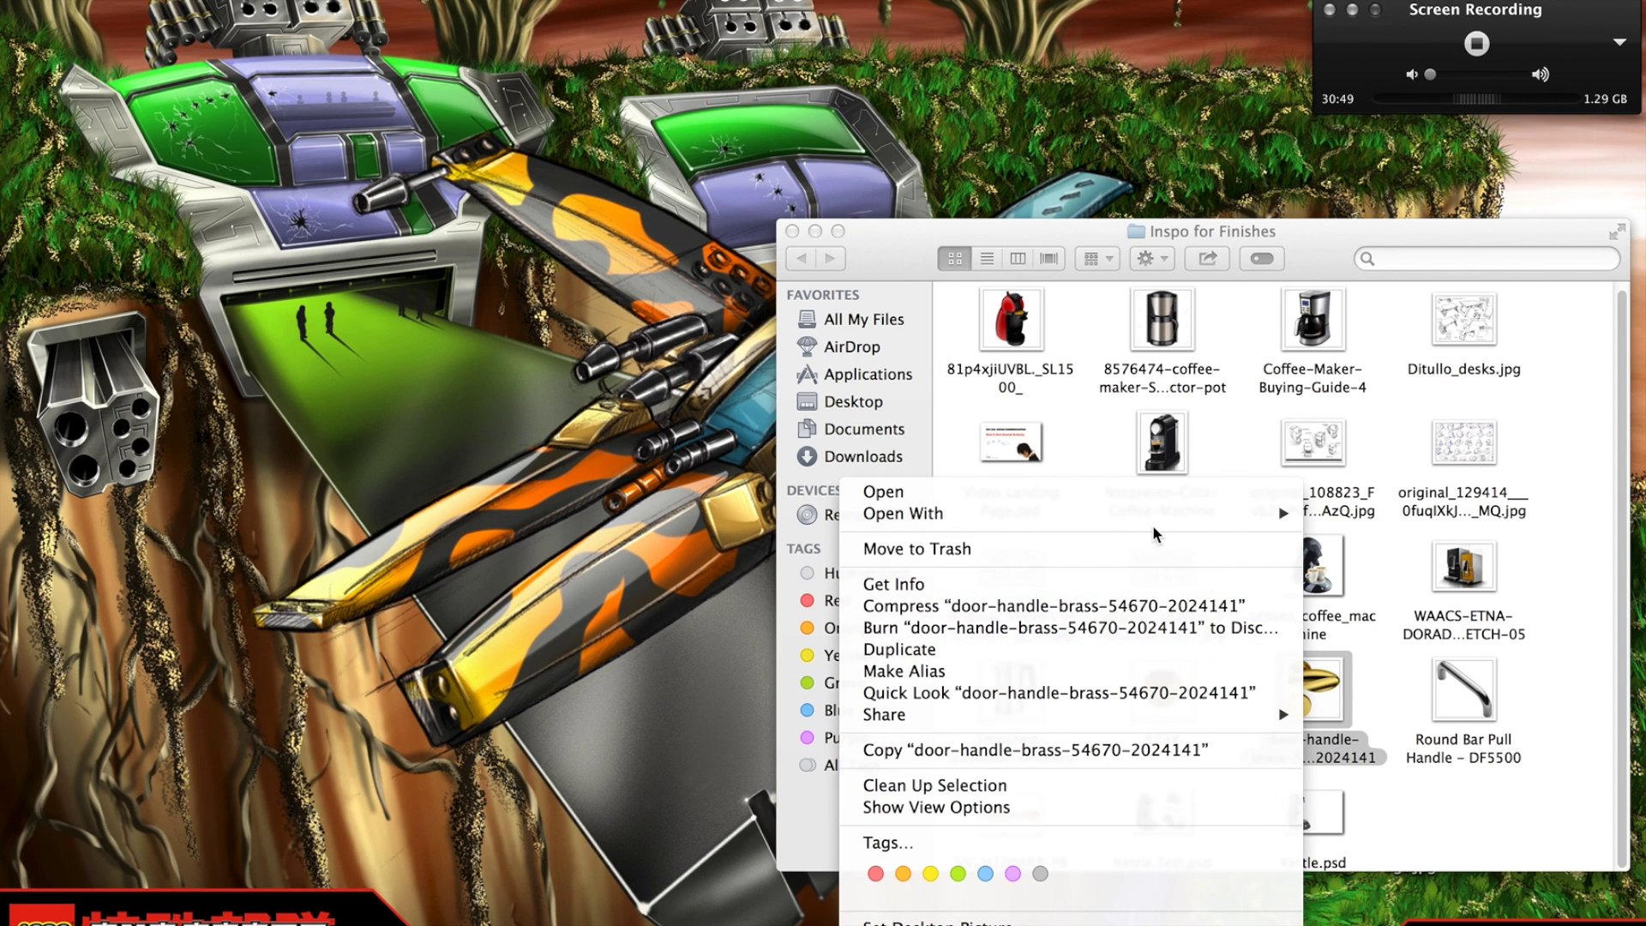
pyautogui.moveTo(1268, 513)
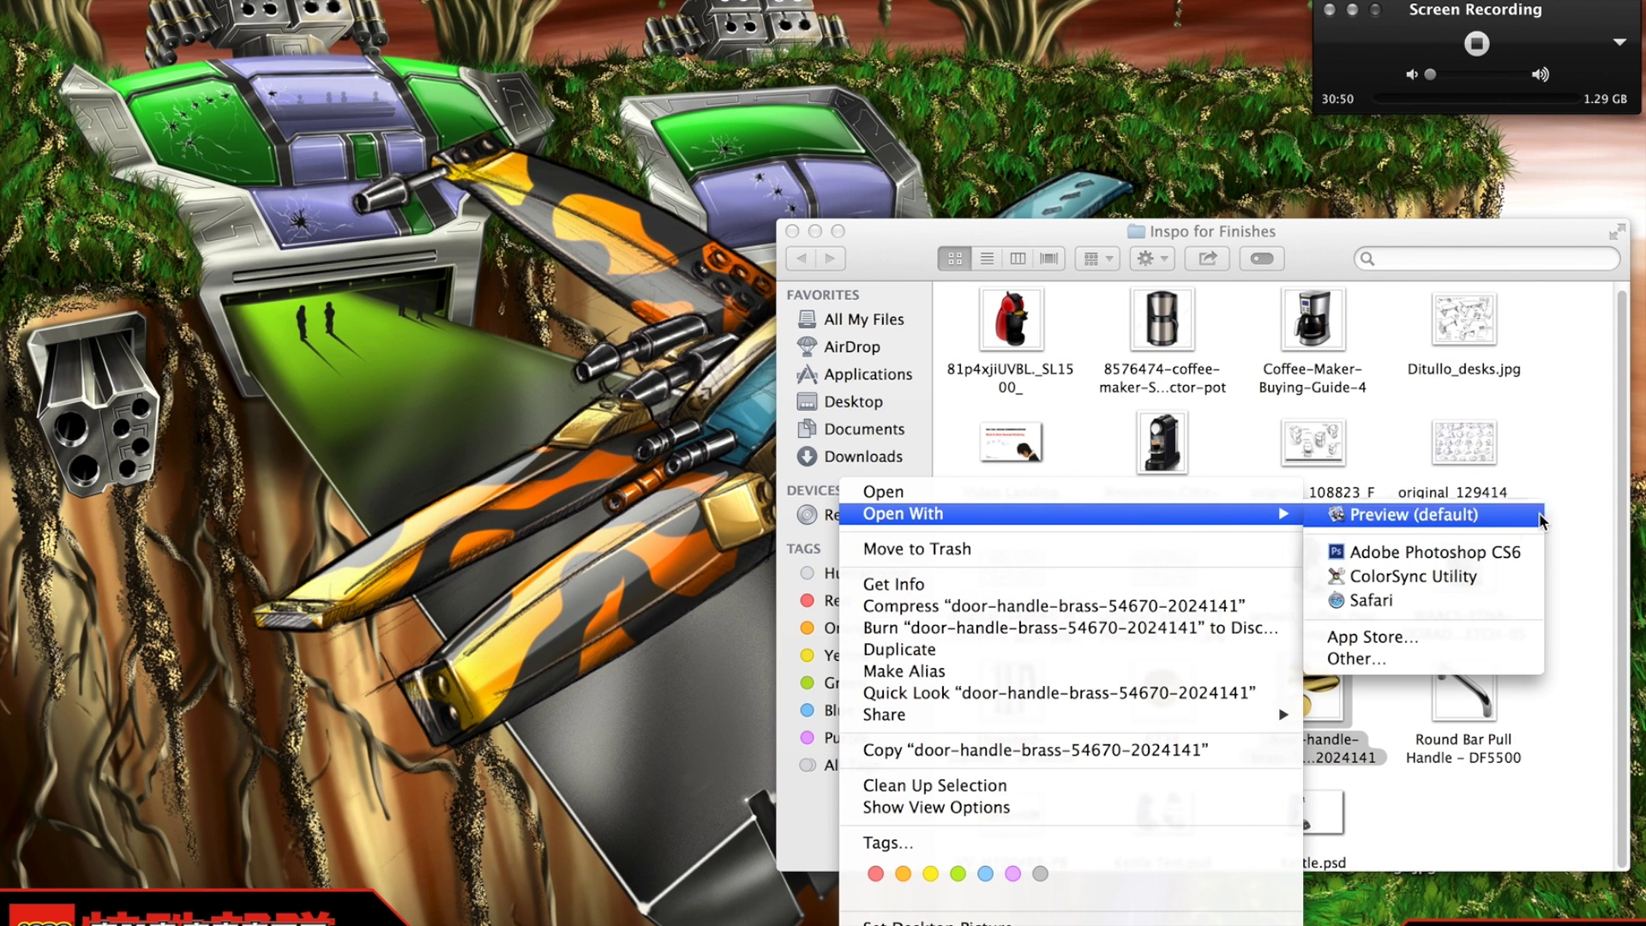
pyautogui.click(1436, 551)
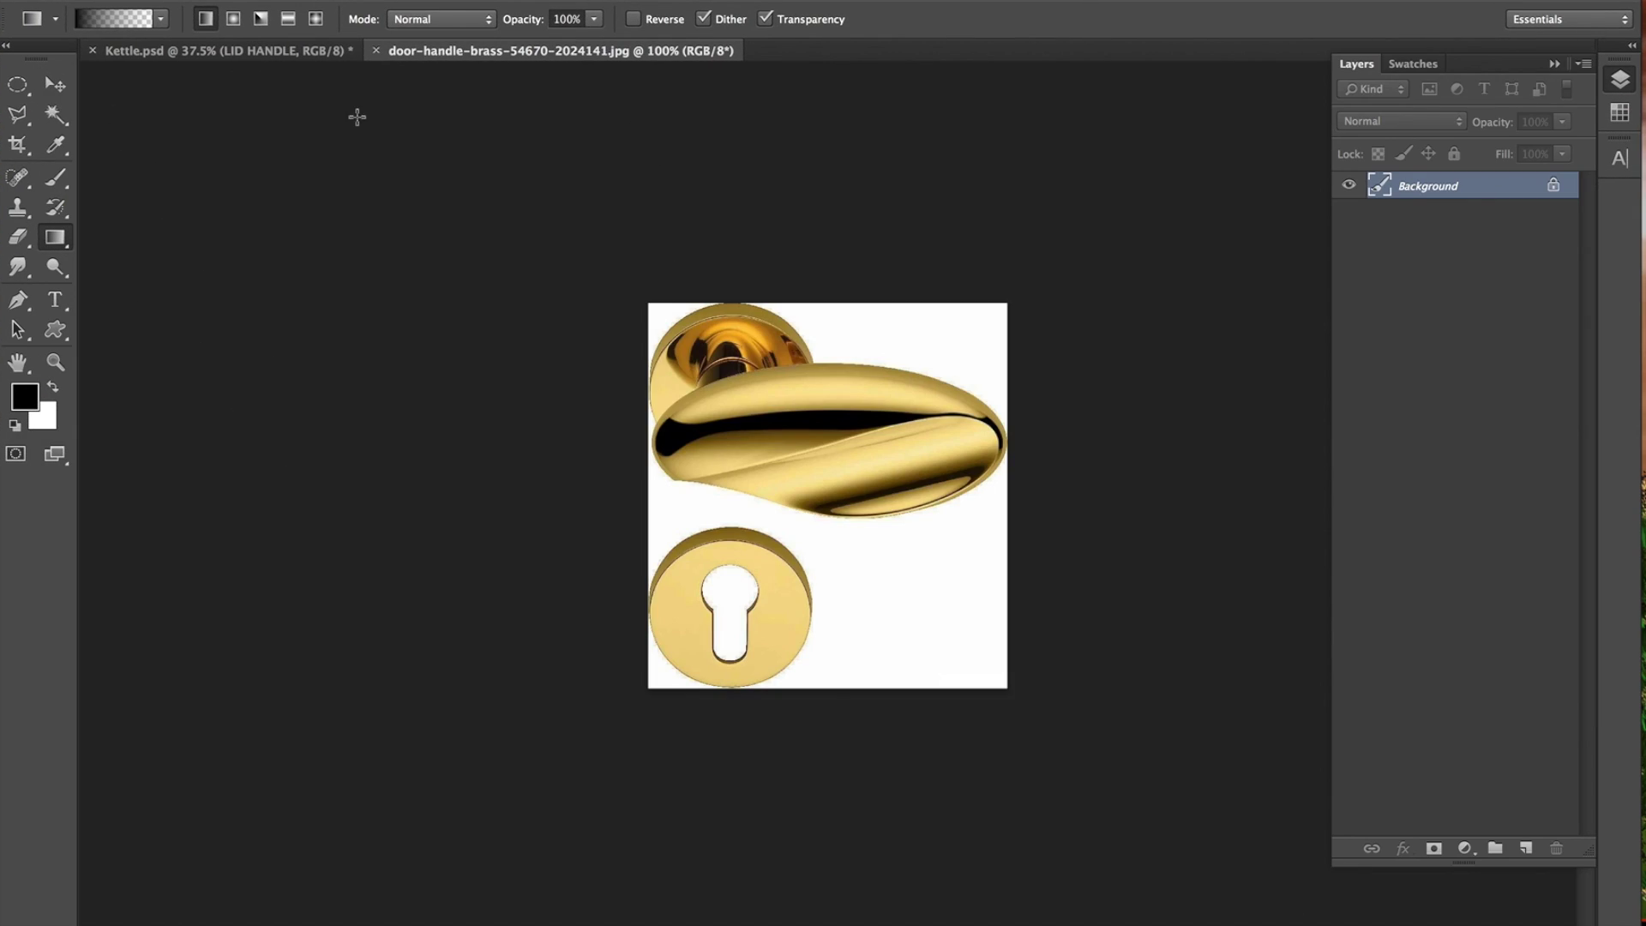
# Copy the brass door handle image into Kettle.psd and position it as a reference beside the spout.
pyautogui.click(56, 84)
pyautogui.moveTo(724, 366); pyautogui.dragTo(253, 53)
pyautogui.moveTo(981, 443); pyautogui.dragTo(1012, 336)
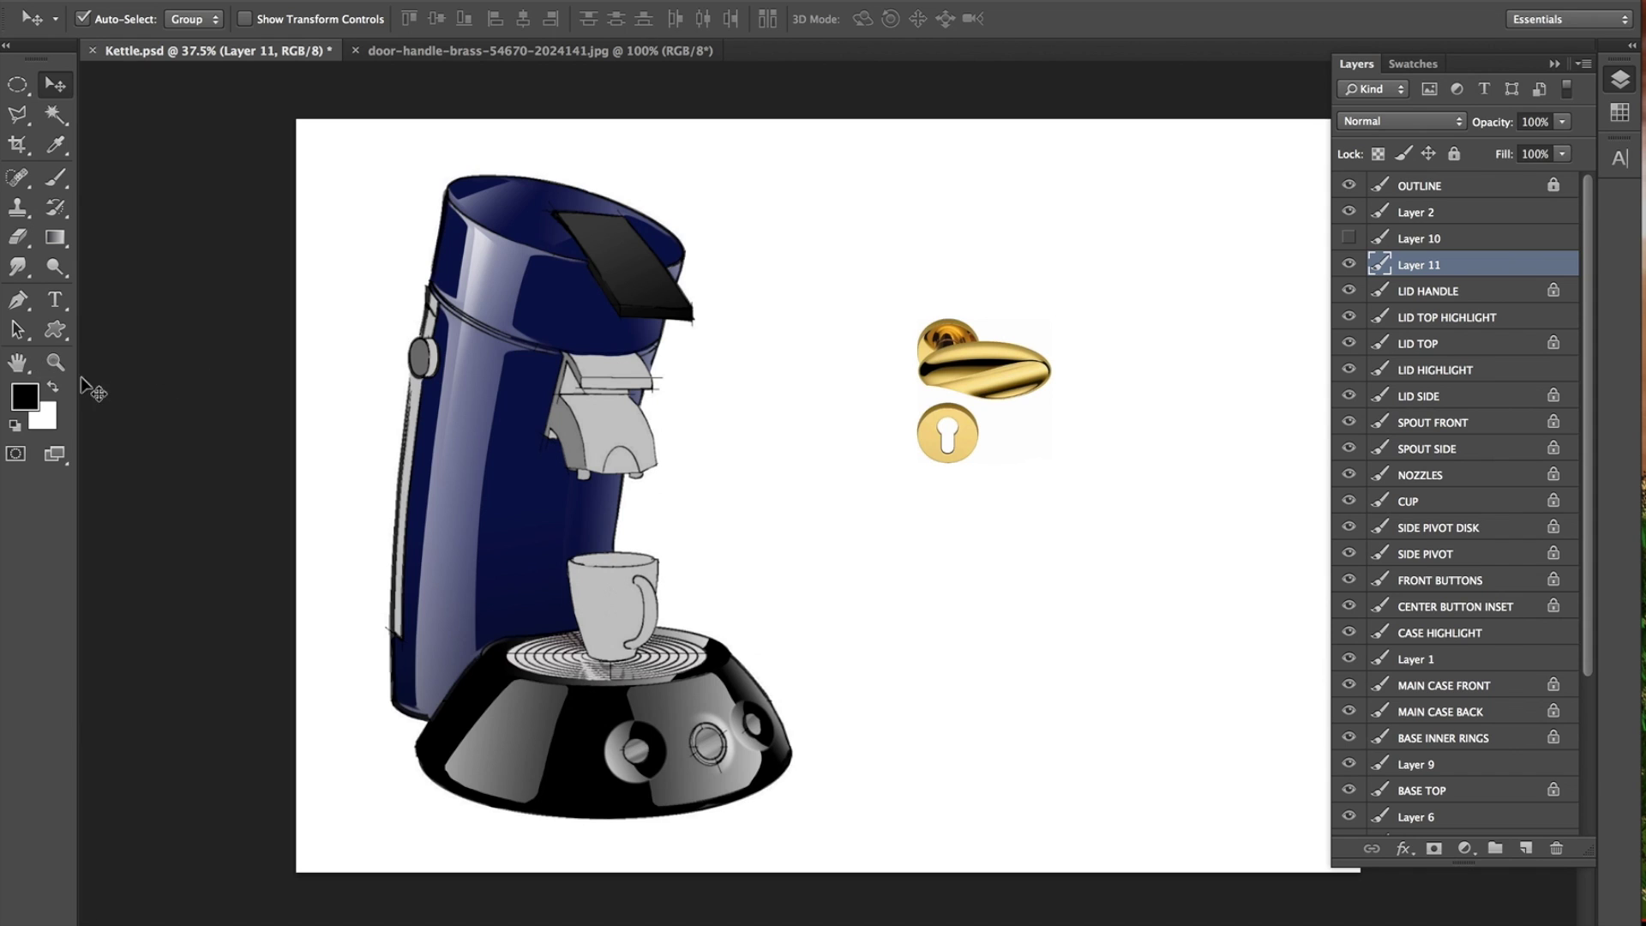
pyautogui.press('z')
pyautogui.click(913, 465)
pyautogui.click(896, 471)
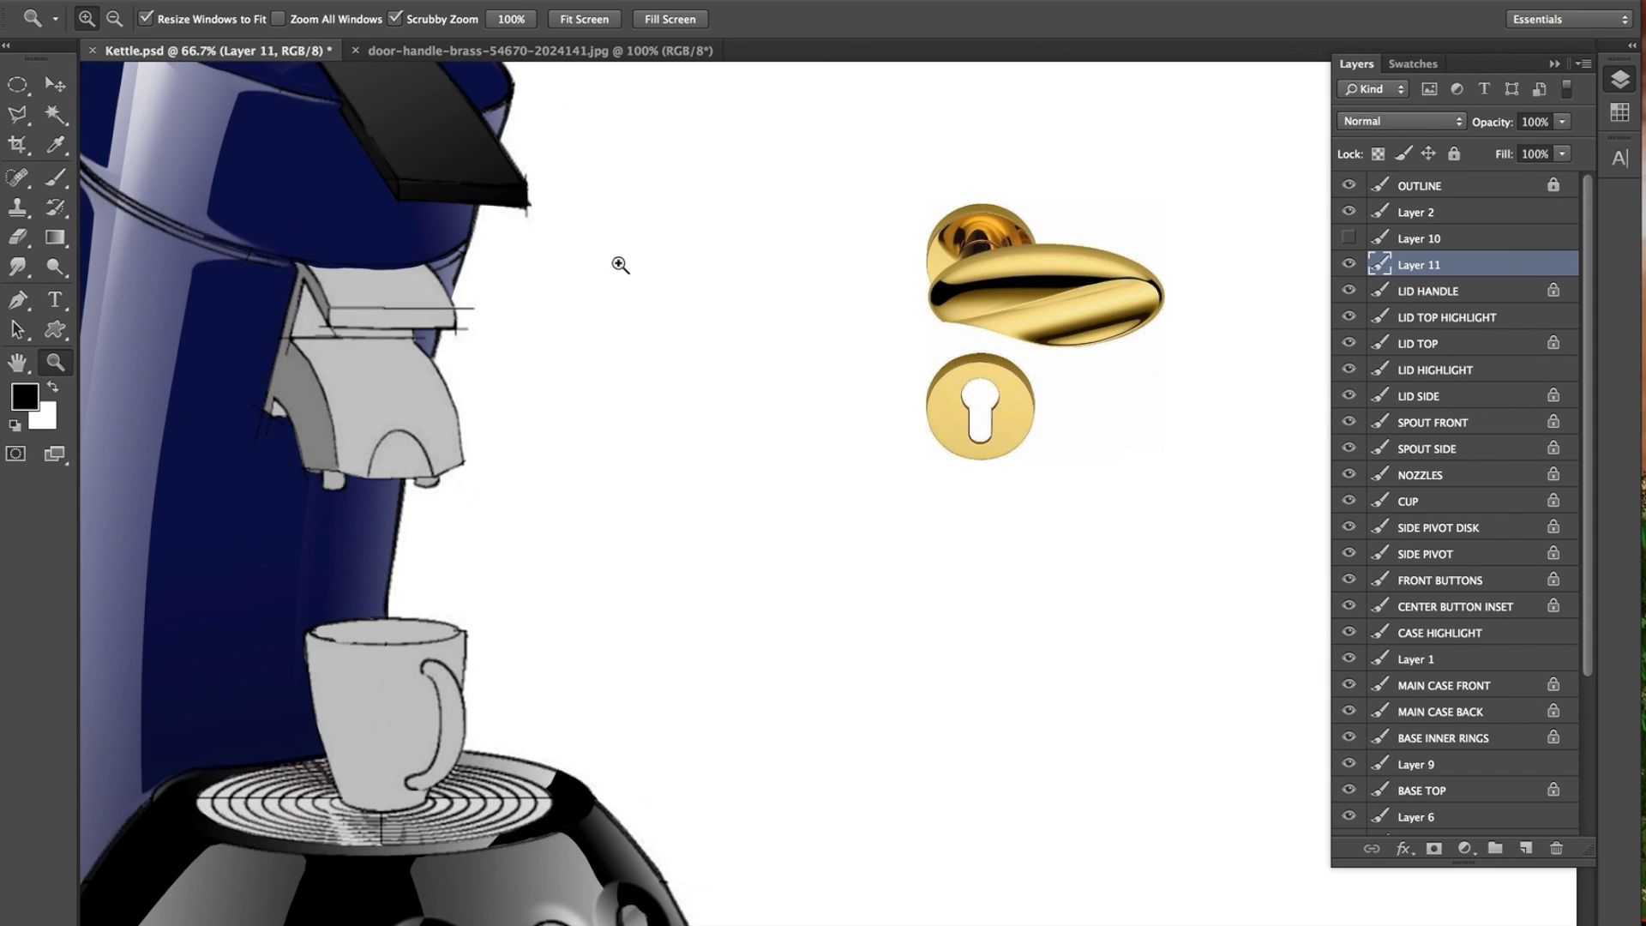
pyautogui.click(54, 88)
pyautogui.moveTo(993, 282); pyautogui.dragTo(599, 377)
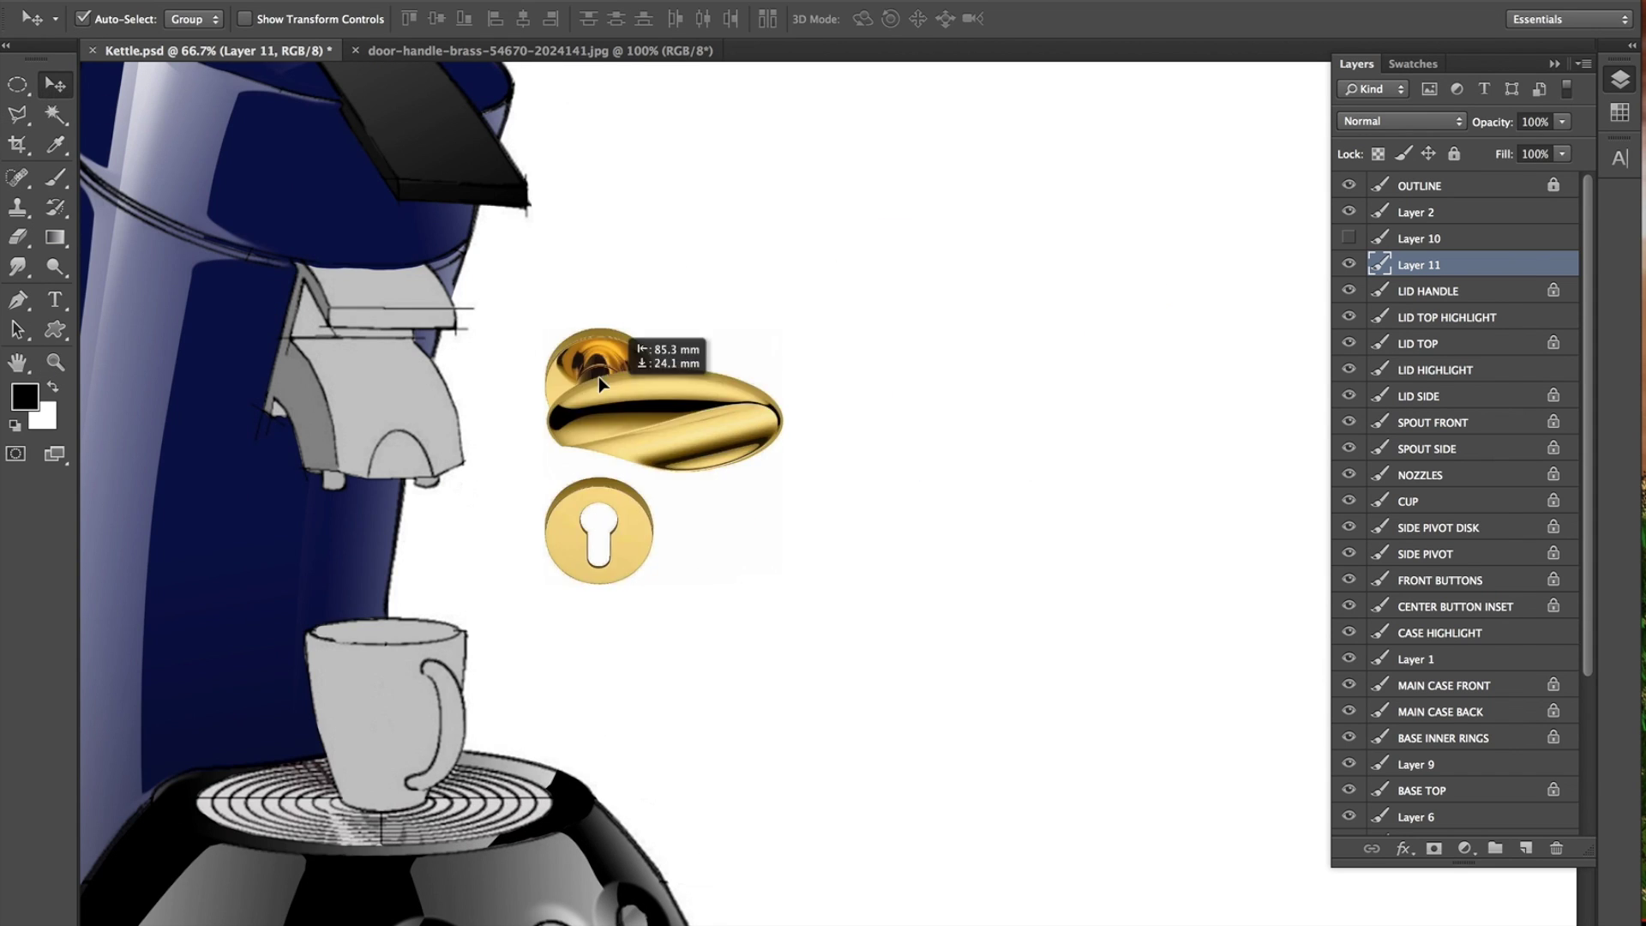
# Paint the SPOUT FRONT layer with a light gold sampled from the brass door handle, using the size 125 brush.
pyautogui.click(57, 364)
pyautogui.moveTo(543, 441); pyautogui.dragTo(821, 581)
pyautogui.click(824, 535)
pyautogui.keyDown('alt'); pyautogui.click(824, 535); pyautogui.keyUp('alt')
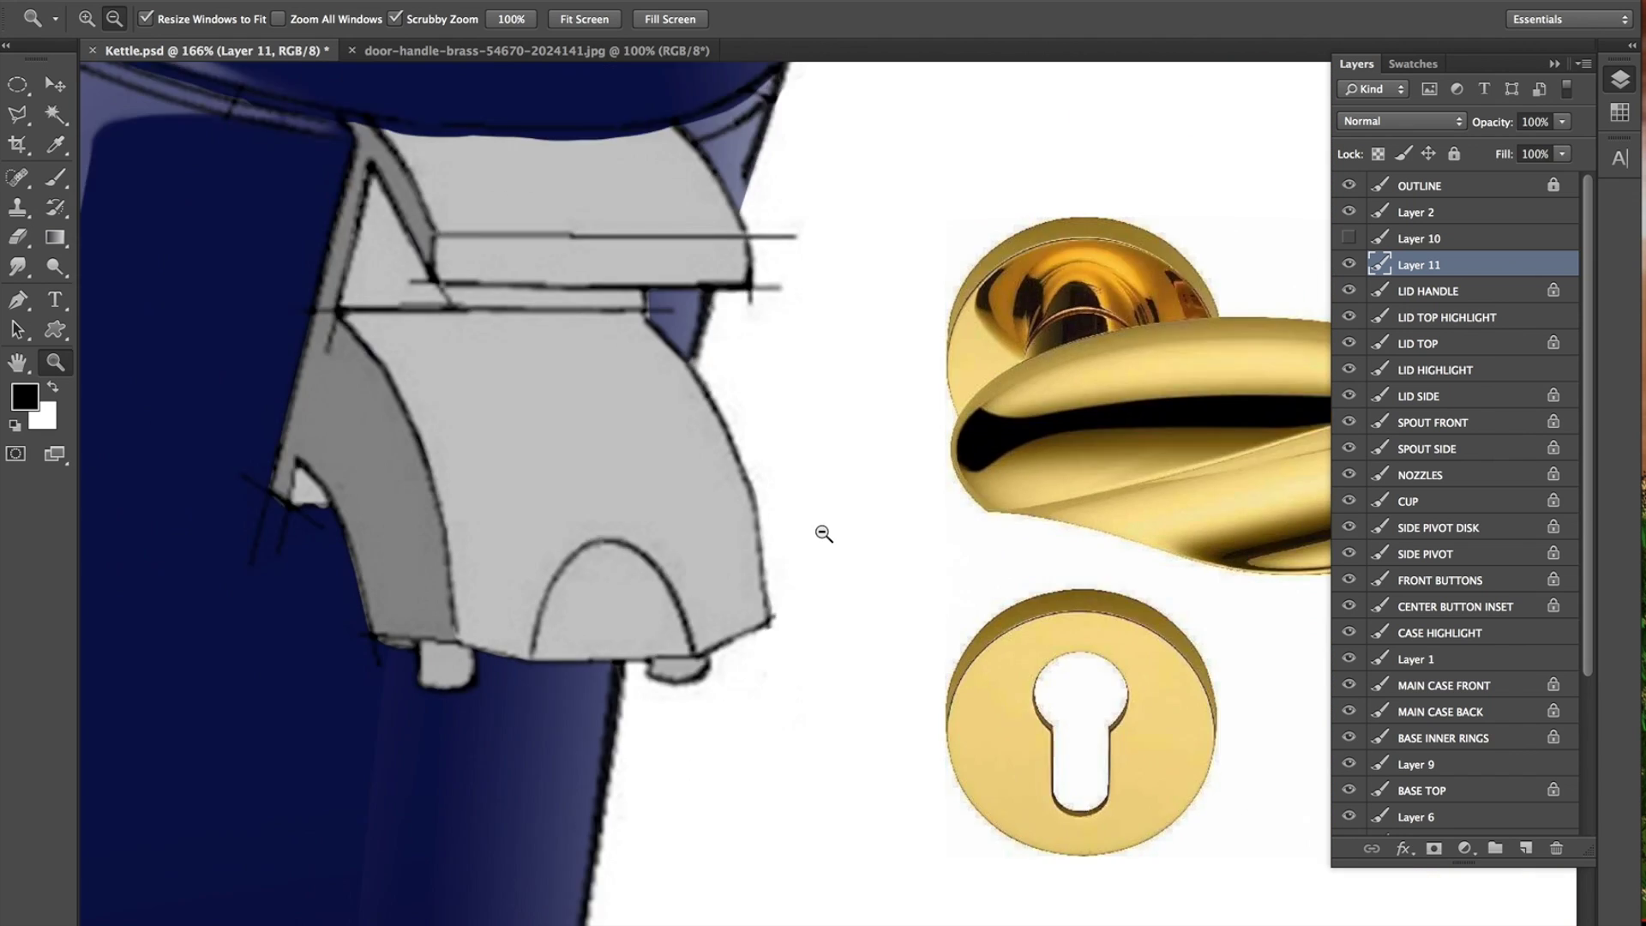
pyautogui.click(54, 84)
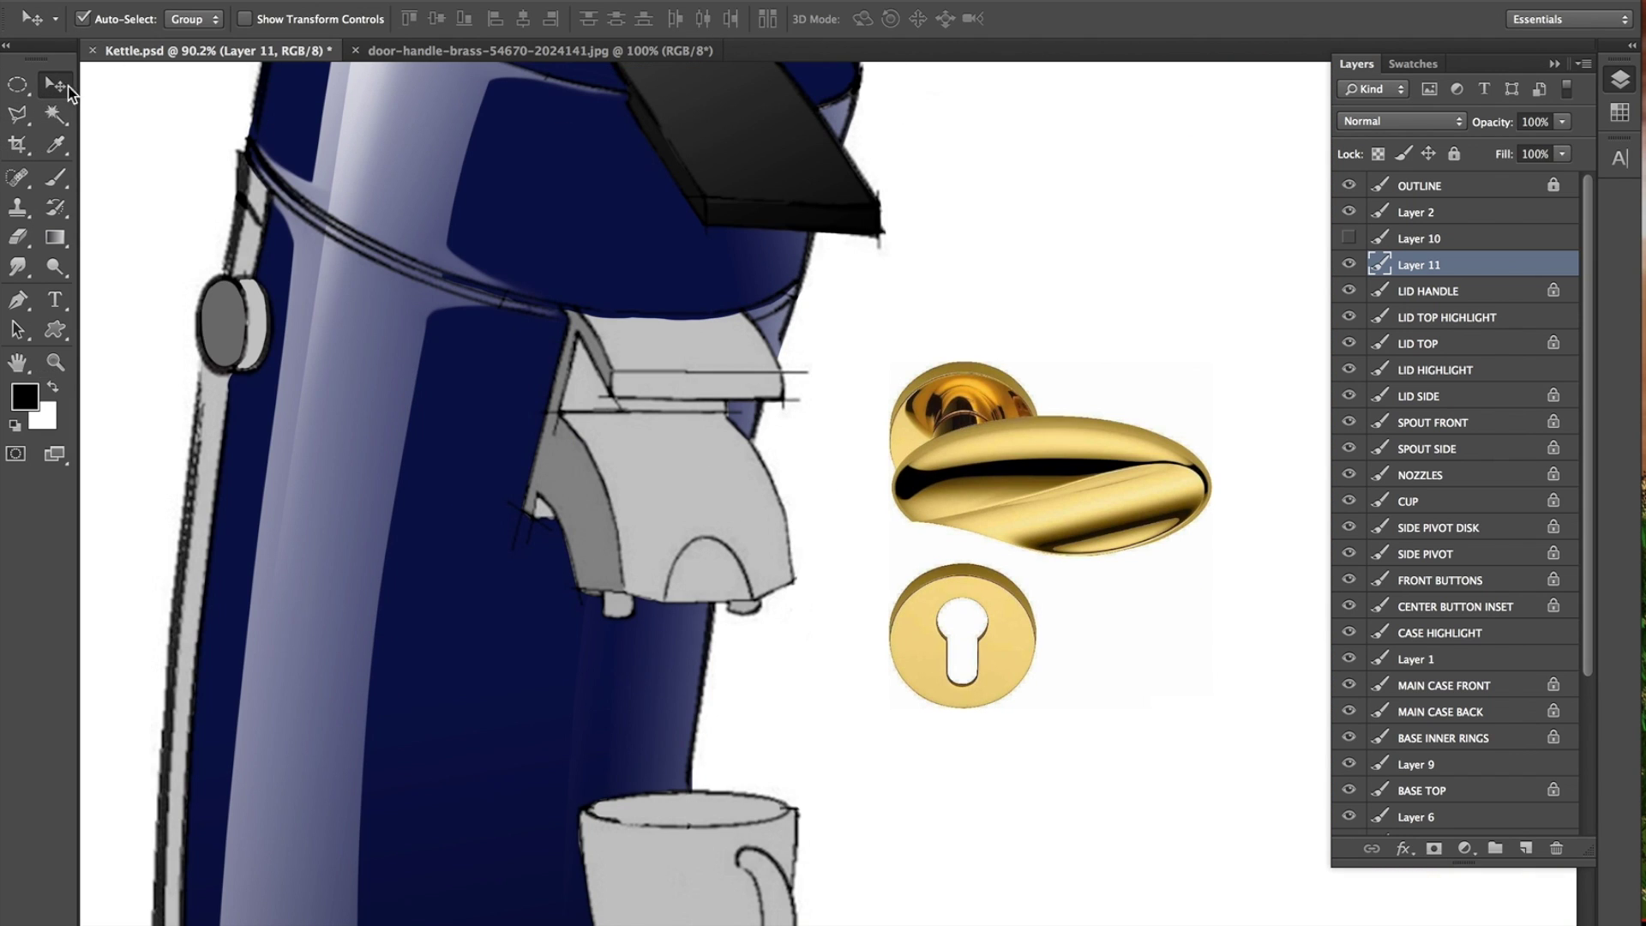
pyautogui.click(678, 480)
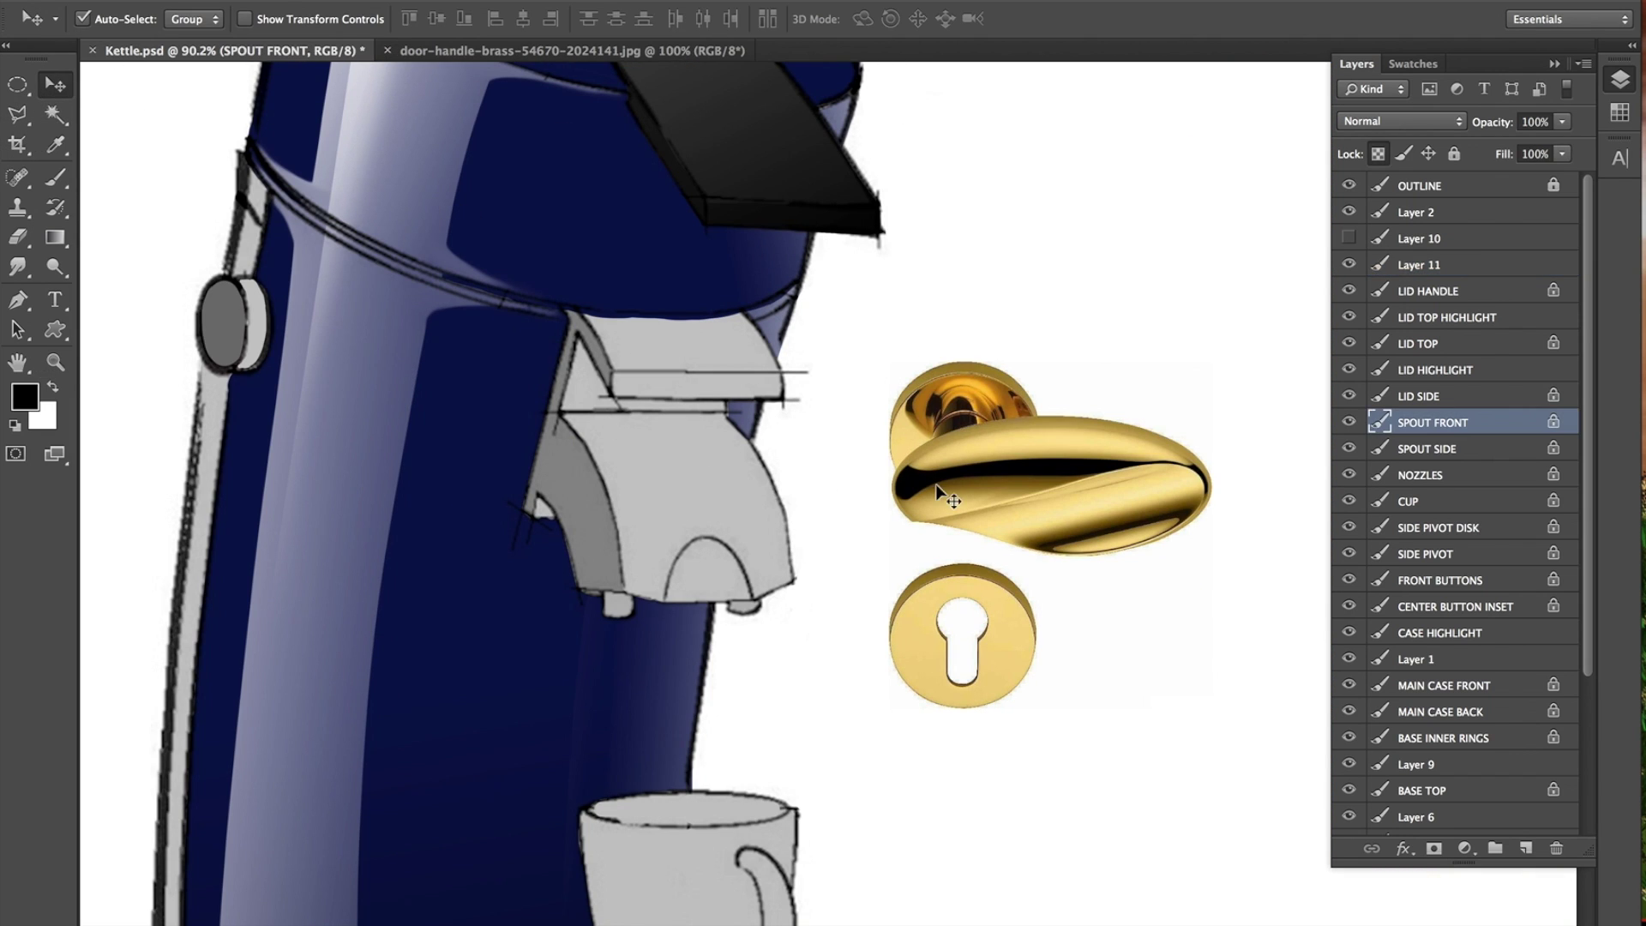
pyautogui.click(56, 178)
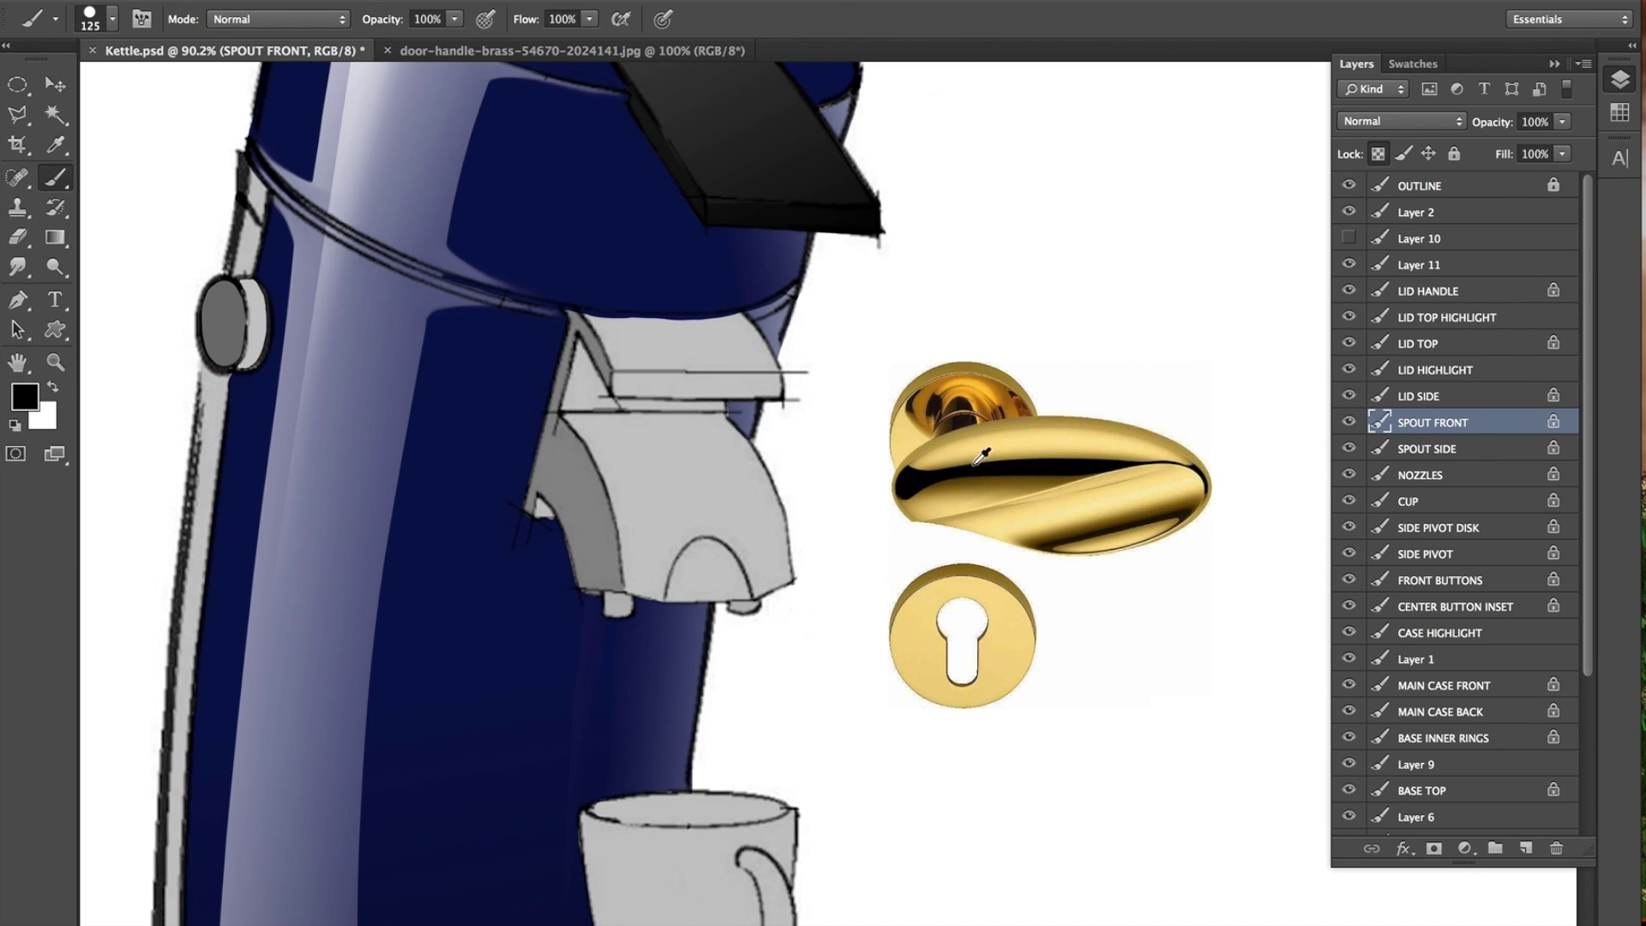
pyautogui.moveTo(1014, 445); pyautogui.dragTo(1010, 447)
pyautogui.click(650, 480)
pyautogui.moveTo(607, 537)
pyautogui.mouseDown()
pyautogui.moveTo(600, 580)
pyautogui.moveTo(743, 509)
pyautogui.moveTo(640, 693)
pyautogui.moveTo(694, 648)
pyautogui.moveTo(747, 406)
pyautogui.moveTo(668, 379)
pyautogui.moveTo(617, 334)
pyautogui.moveTo(499, 420)
pyautogui.moveTo(594, 444)
pyautogui.moveTo(795, 345)
pyautogui.moveTo(628, 595)
pyautogui.moveTo(624, 661)
pyautogui.mouseUp()
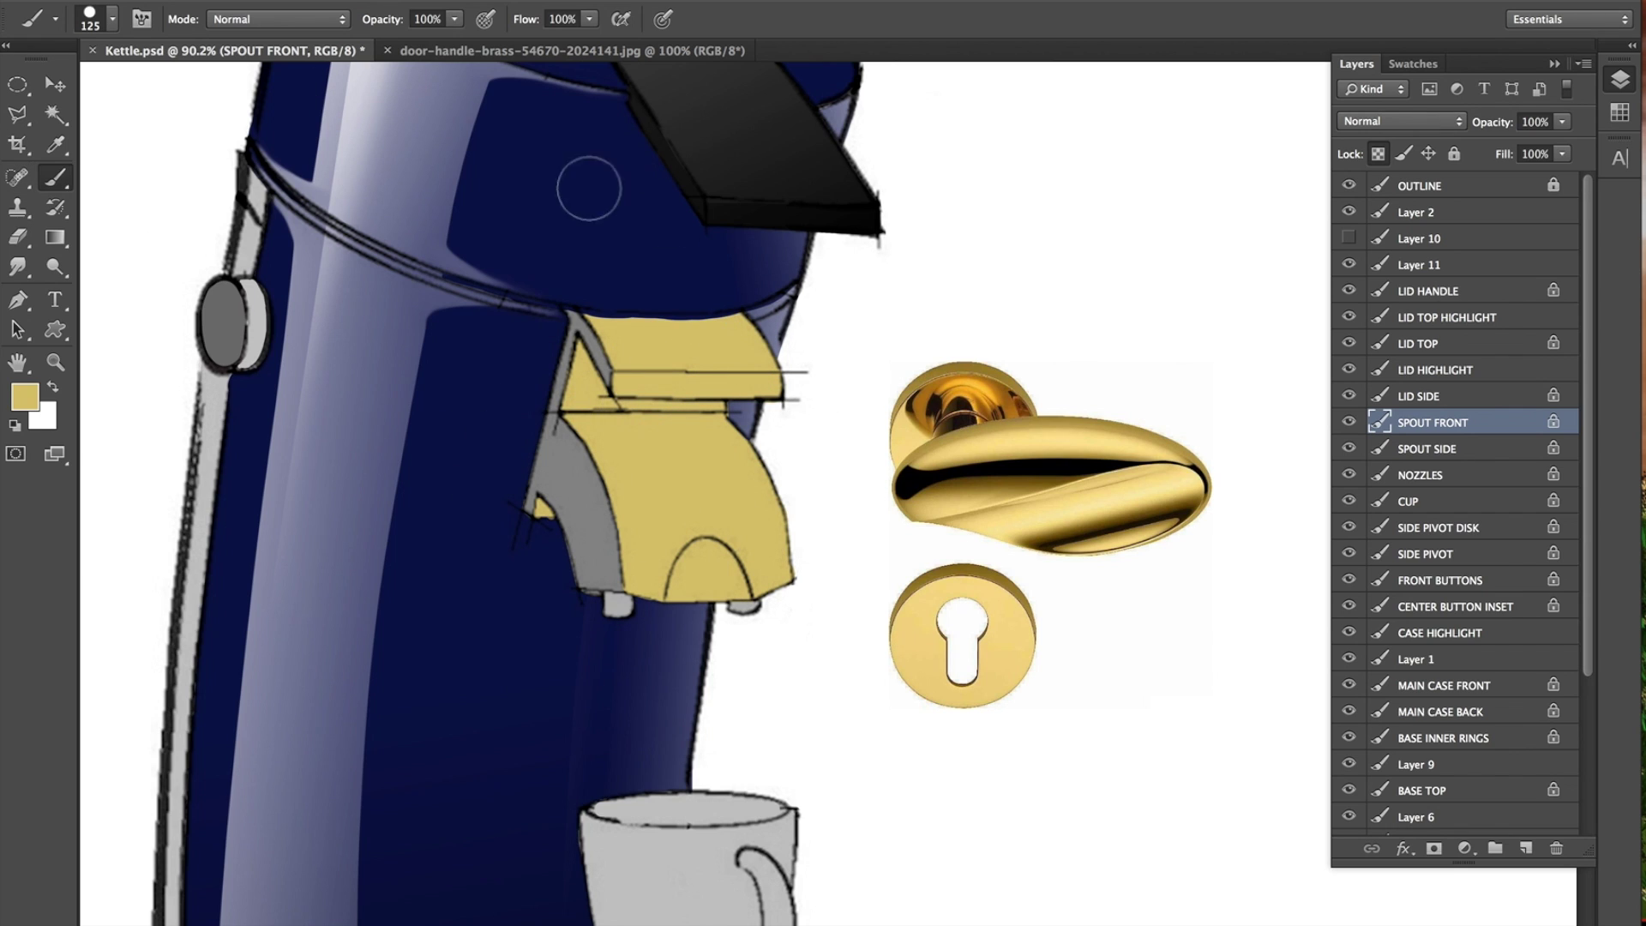
# Paint the SPOUT SIDE layer with a dark brown sampled from the shadow area of the brass handle.
pyautogui.doubleClick(1464, 454)
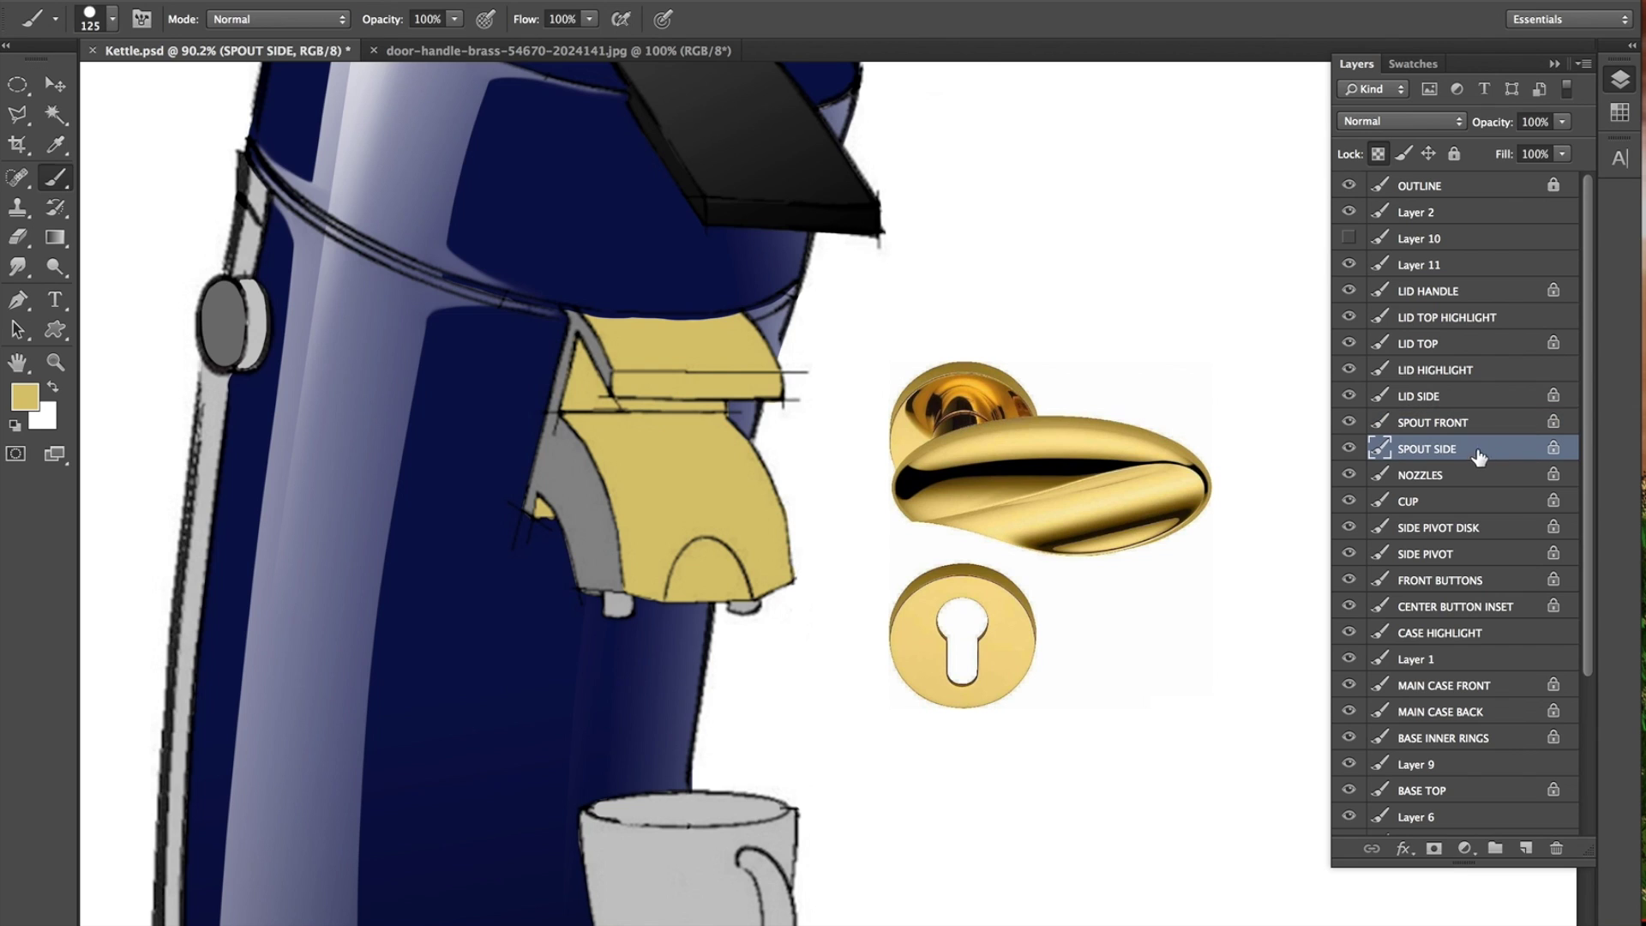
pyautogui.click(785, 156)
pyautogui.keyDown('alt'); pyautogui.click(984, 471); pyautogui.keyUp('alt')
pyautogui.moveTo(562, 411)
pyautogui.mouseDown()
pyautogui.moveTo(588, 347)
pyautogui.moveTo(569, 569)
pyautogui.moveTo(652, 523)
pyautogui.mouseUp()
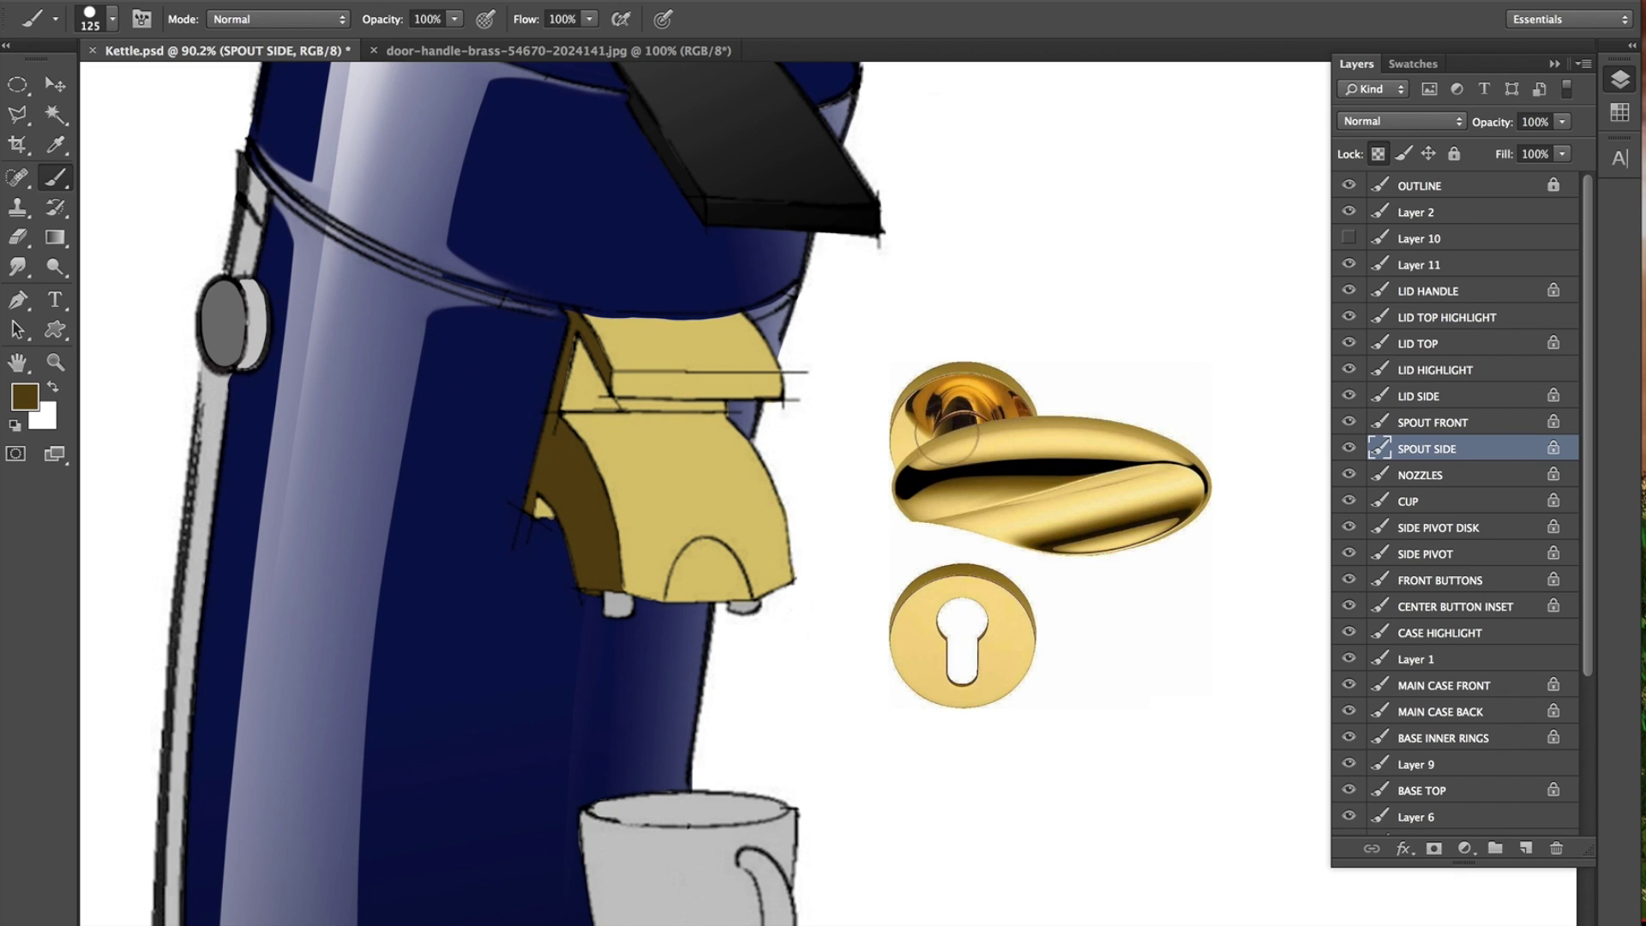
# Brush a soft dark band sampled from the handle across the lower SPOUT FRONT at 14% opacity and 18% flow.
pyautogui.click(1440, 424)
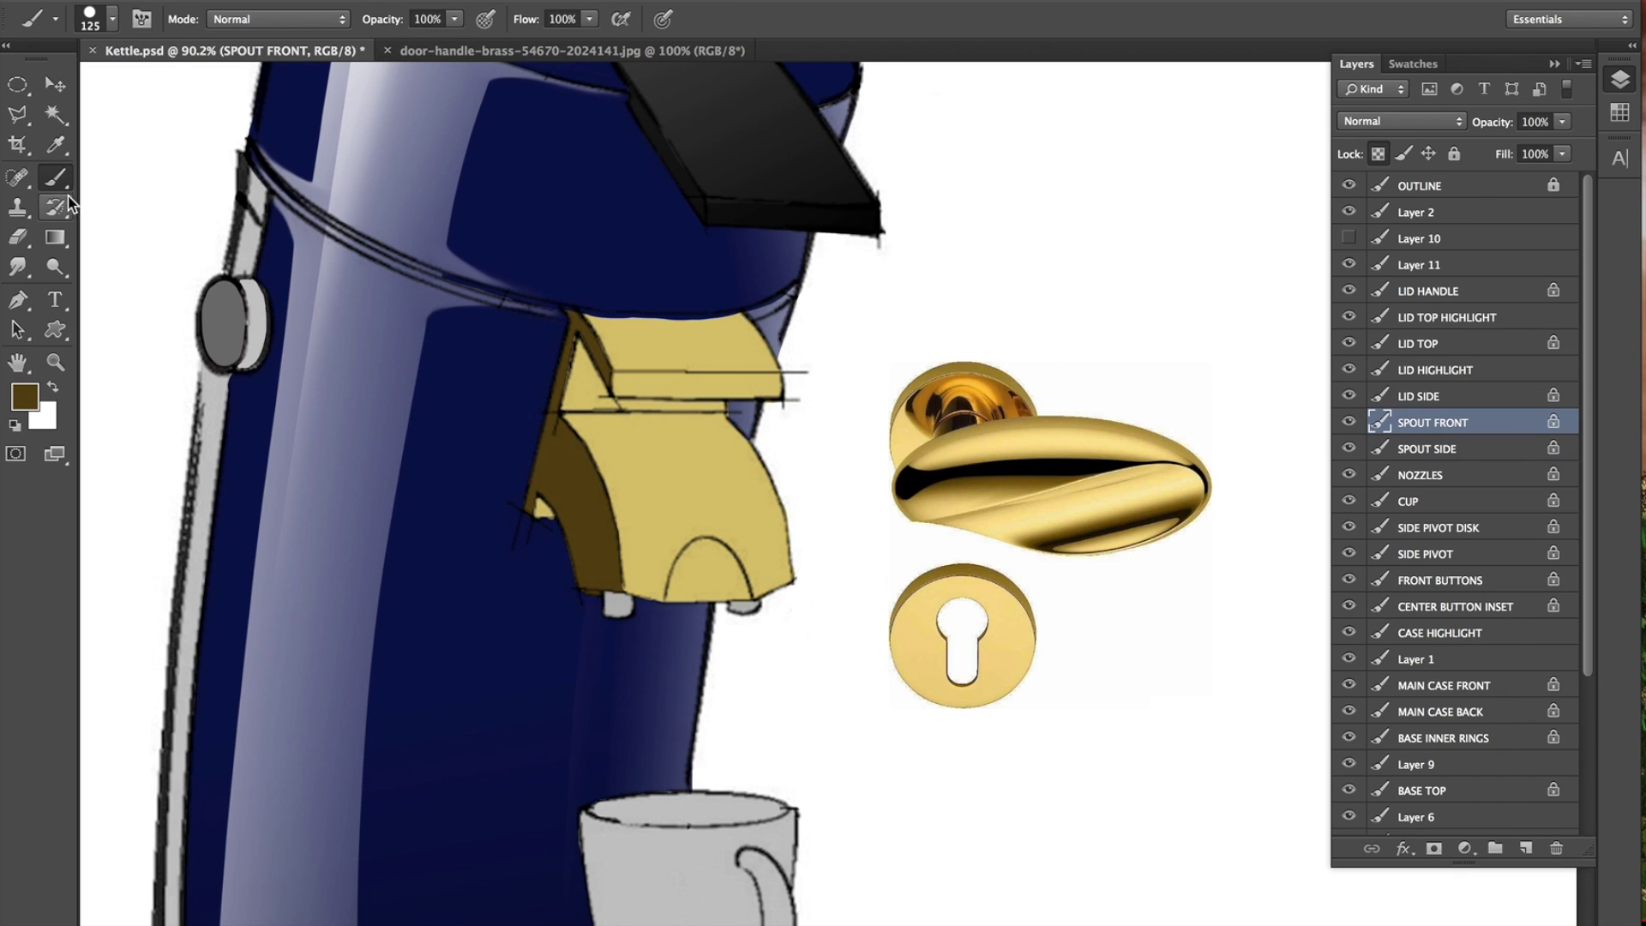
pyautogui.click(91, 20)
pyautogui.moveTo(145, 140); pyautogui.dragTo(32, 144)
pyautogui.click(834, 8)
pyautogui.moveTo(590, 26); pyautogui.dragTo(365, 54)
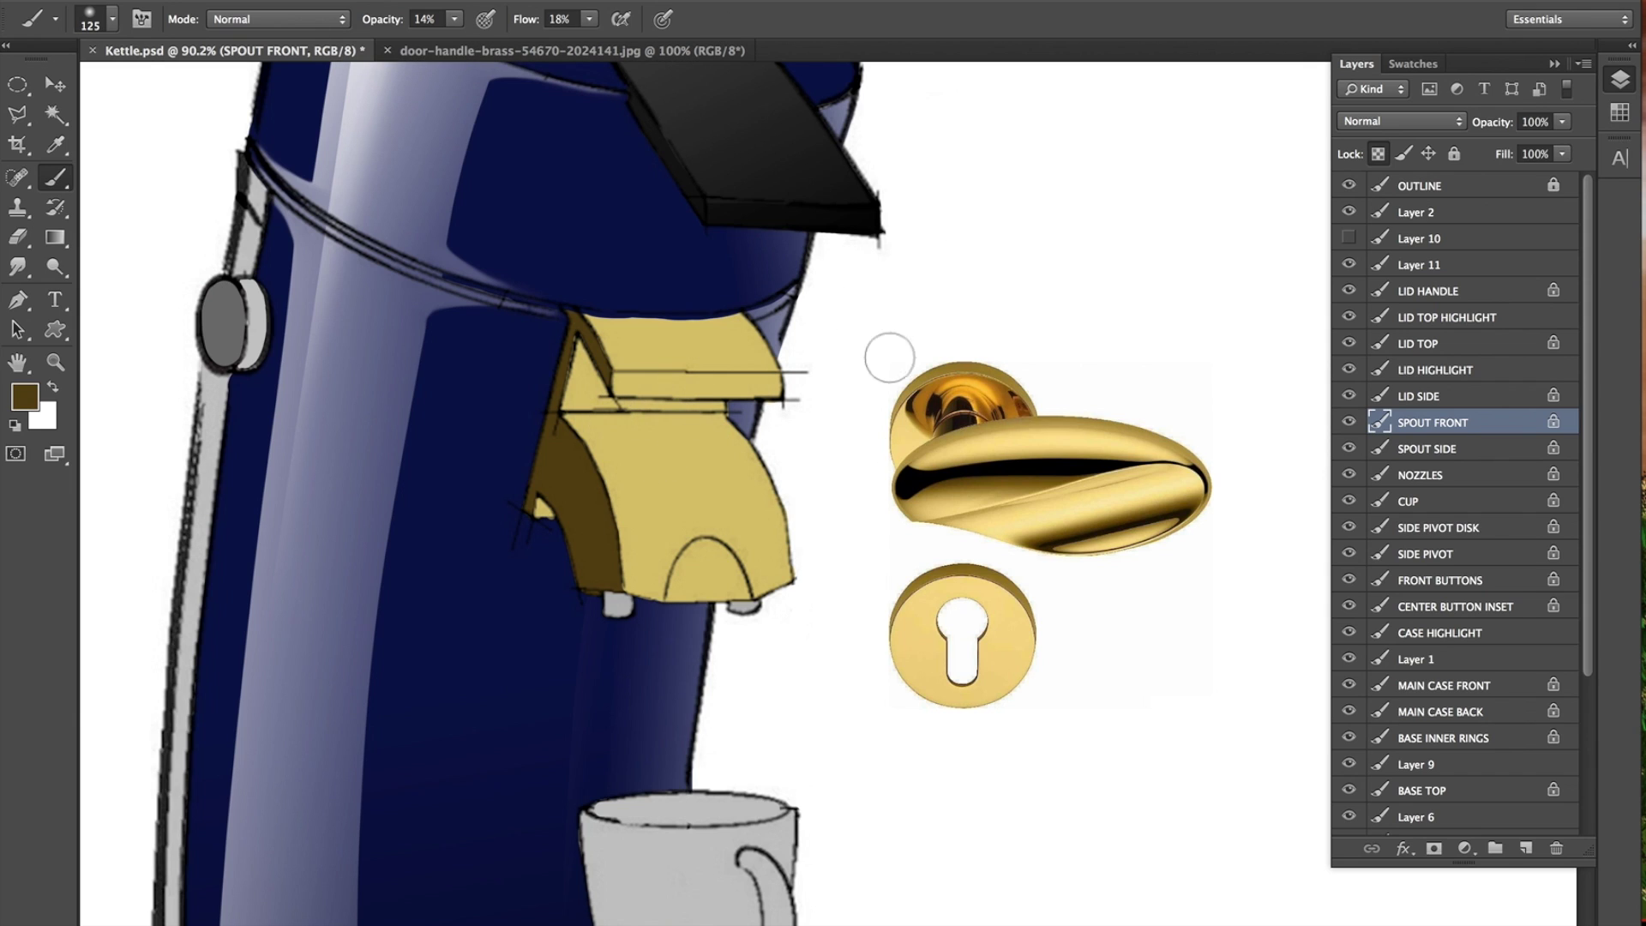
pyautogui.moveTo(960, 467); pyautogui.dragTo(965, 469)
pyautogui.moveTo(597, 533)
pyautogui.mouseDown()
pyautogui.moveTo(795, 506)
pyautogui.moveTo(599, 528)
pyautogui.mouseUp()
# Reduce the brush to size 70 and shade dark reflections over the lower and upper parts of the spout front.
pyautogui.press('[')
pyautogui.press('[')
pyautogui.press('[')
pyautogui.press('[')
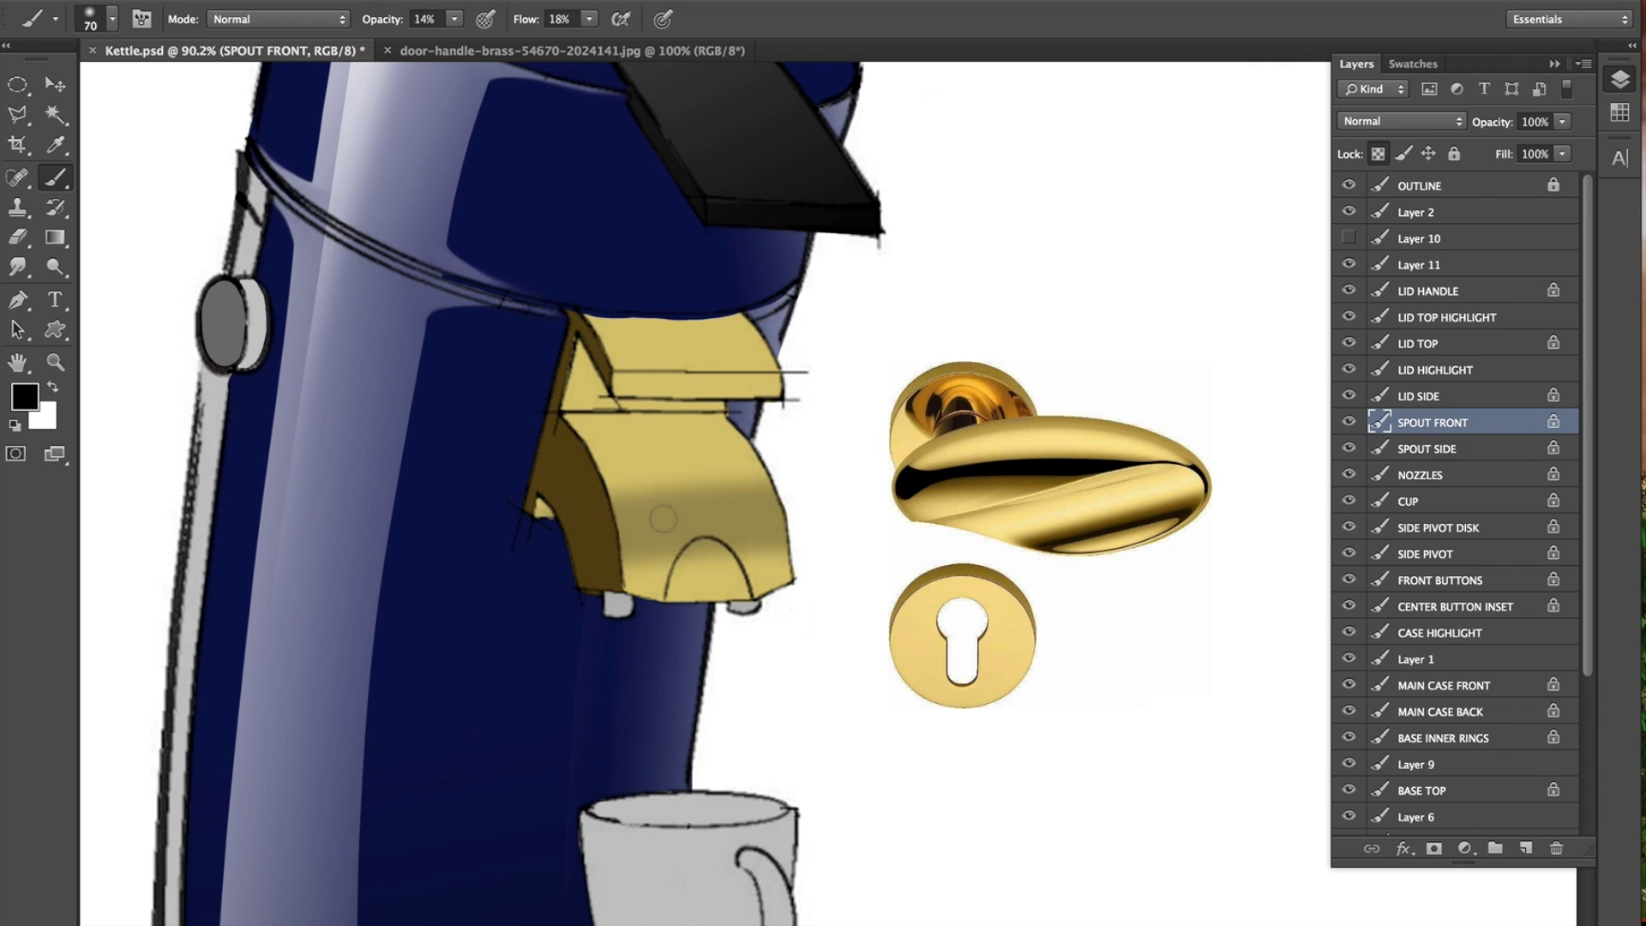
pyautogui.moveTo(815, 512)
pyautogui.mouseDown()
pyautogui.moveTo(617, 525)
pyautogui.moveTo(726, 494)
pyautogui.moveTo(588, 443)
pyautogui.moveTo(651, 412)
pyautogui.moveTo(511, 419)
pyautogui.moveTo(771, 411)
pyautogui.moveTo(543, 412)
pyautogui.moveTo(746, 403)
pyautogui.moveTo(805, 441)
pyautogui.mouseUp()
pyautogui.moveTo(751, 336)
pyautogui.mouseDown()
pyautogui.moveTo(815, 320)
pyautogui.moveTo(689, 567)
pyautogui.moveTo(849, 594)
pyautogui.moveTo(595, 501)
pyautogui.moveTo(540, 526)
pyautogui.moveTo(780, 521)
pyautogui.mouseUp()
# Reduce the brush to size 35 and deepen the narrow black reflection bands across the spout front and its upper lip.
pyautogui.press('[')
pyautogui.press('[')
pyautogui.moveTo(576, 550)
pyautogui.mouseDown()
pyautogui.moveTo(559, 537)
pyautogui.moveTo(581, 509)
pyautogui.moveTo(875, 444)
pyautogui.moveTo(577, 430)
pyautogui.moveTo(600, 429)
pyautogui.moveTo(590, 554)
pyautogui.moveTo(756, 499)
pyautogui.moveTo(815, 512)
pyautogui.mouseUp()
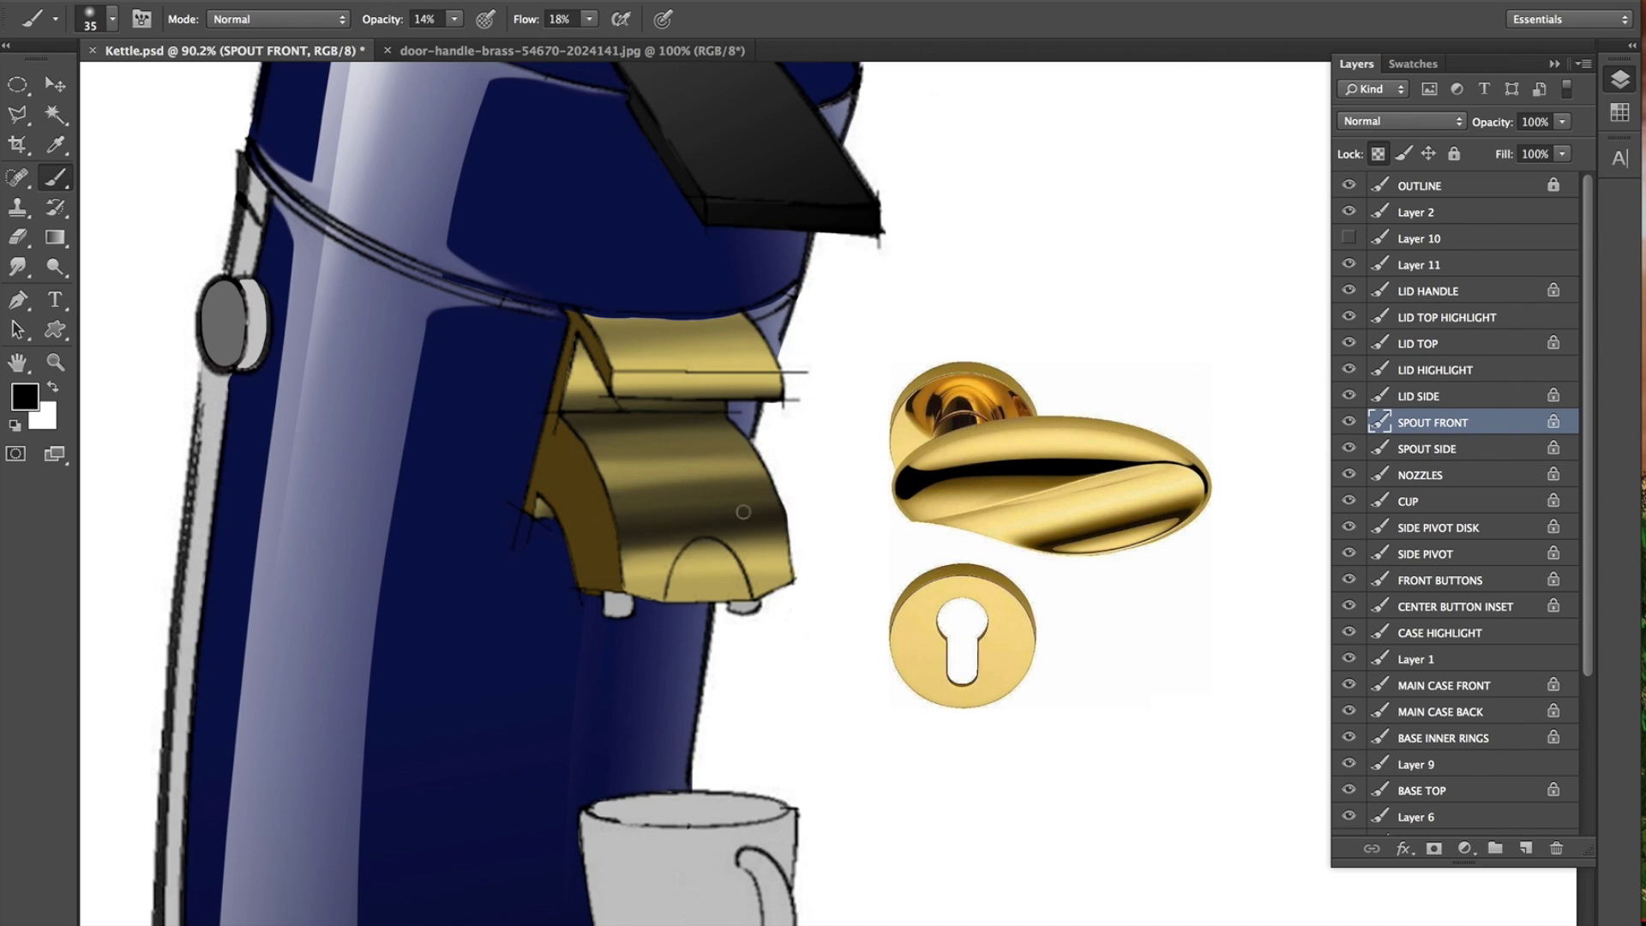
pyautogui.moveTo(676, 454); pyautogui.dragTo(750, 456)
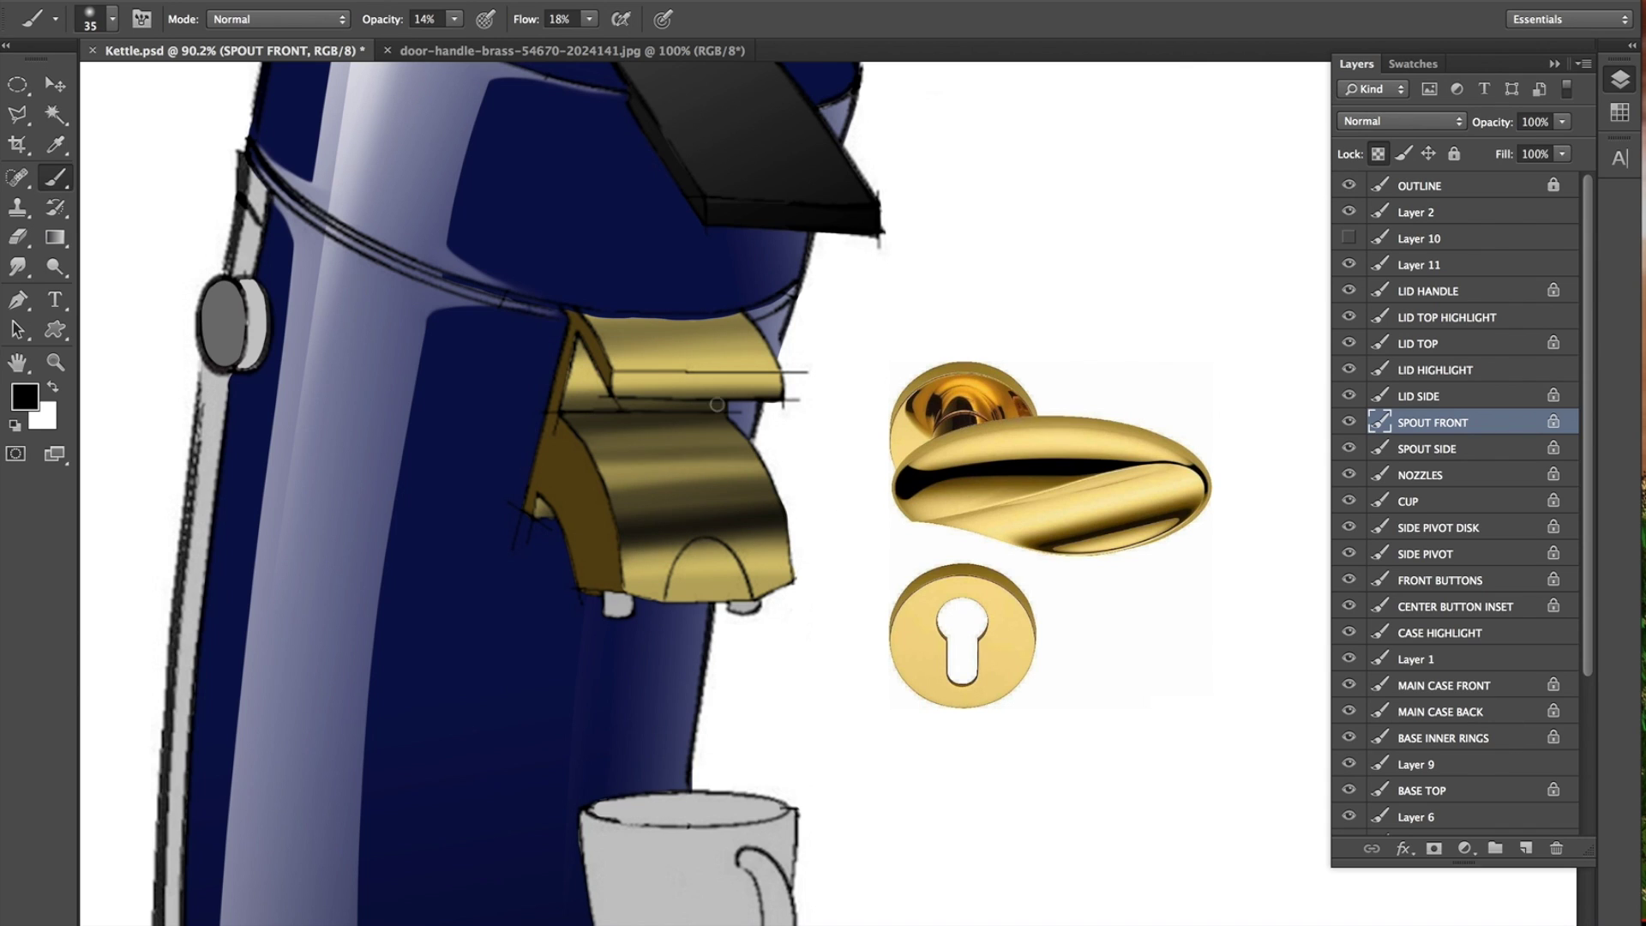
pyautogui.moveTo(561, 436)
pyautogui.mouseDown()
pyautogui.moveTo(826, 353)
pyautogui.moveTo(585, 370)
pyautogui.moveTo(871, 317)
pyautogui.moveTo(639, 323)
pyautogui.moveTo(714, 305)
pyautogui.moveTo(539, 355)
pyautogui.moveTo(875, 284)
pyautogui.mouseUp()
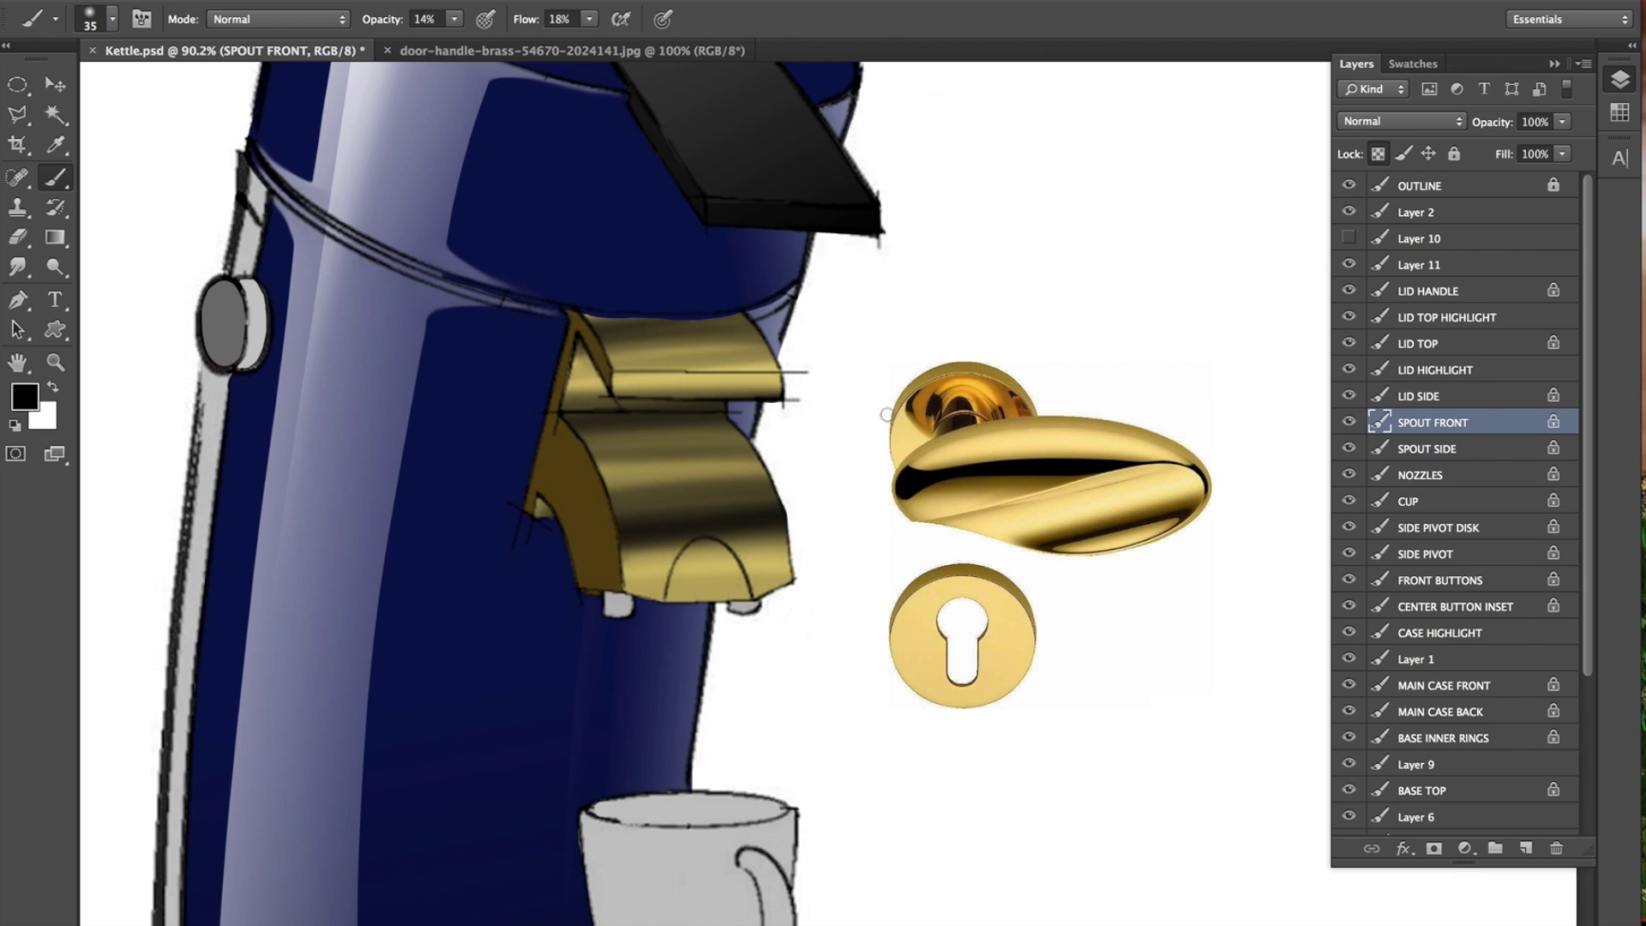
# Sample white and brush soft highlight streaks between the dark bands on the lower and upper spout front.
pyautogui.moveTo(1018, 501)
pyautogui.mouseDown()
pyautogui.moveTo(1003, 503)
pyautogui.moveTo(1040, 532)
pyautogui.moveTo(1025, 507)
pyautogui.moveTo(1072, 325)
pyautogui.mouseUp()
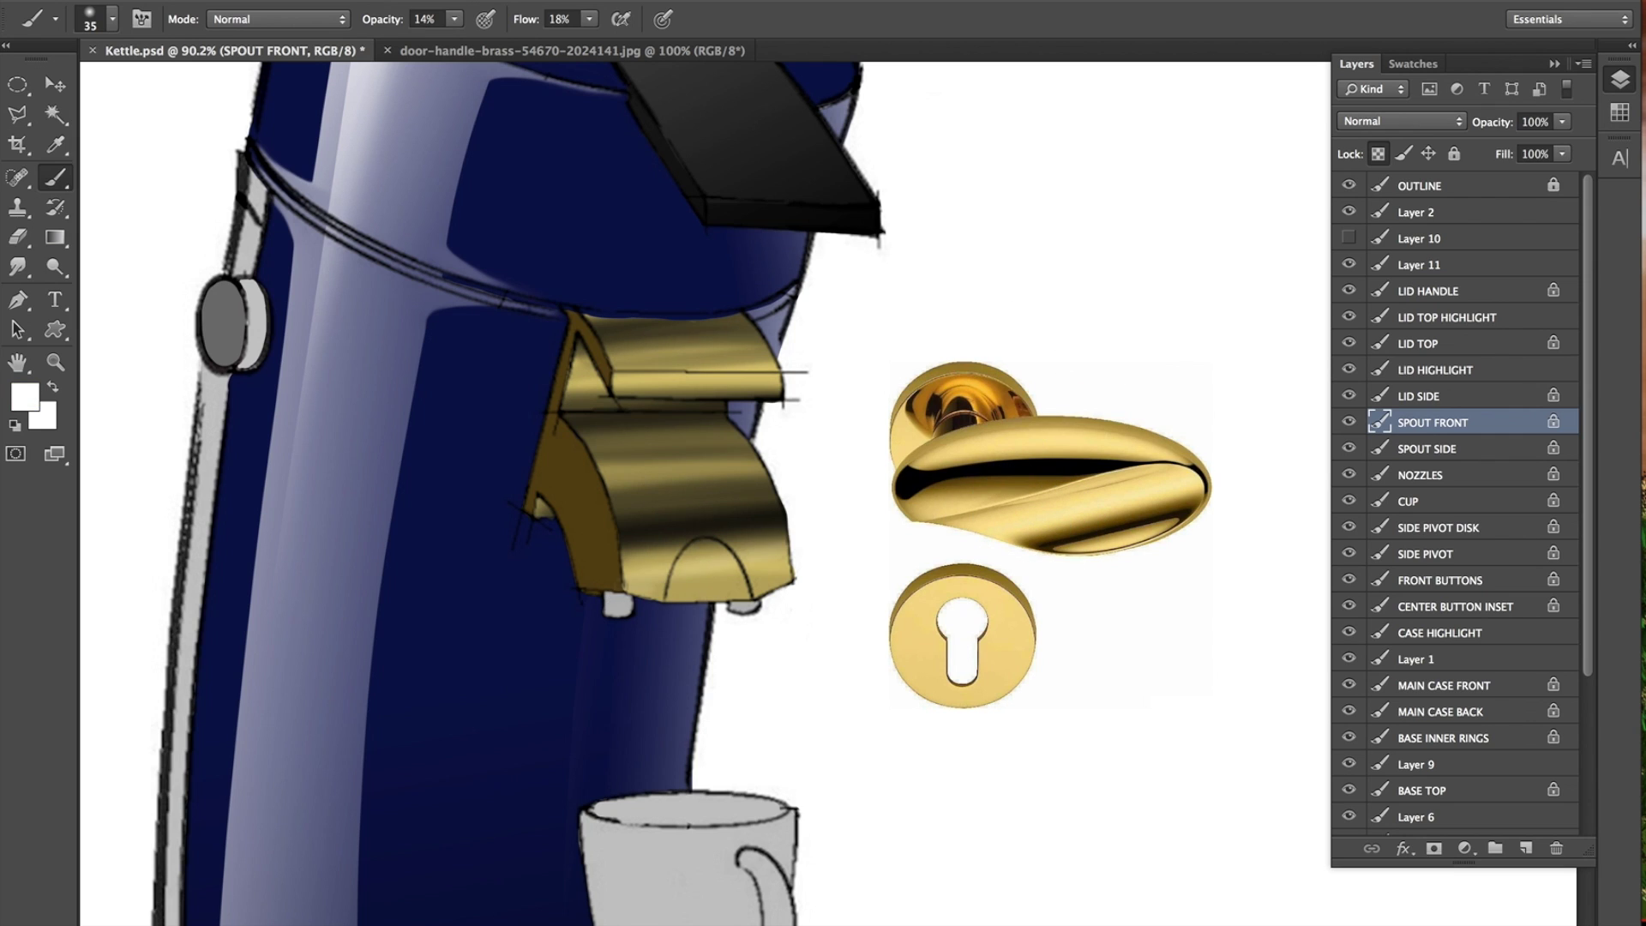
pyautogui.moveTo(564, 474); pyautogui.dragTo(870, 434)
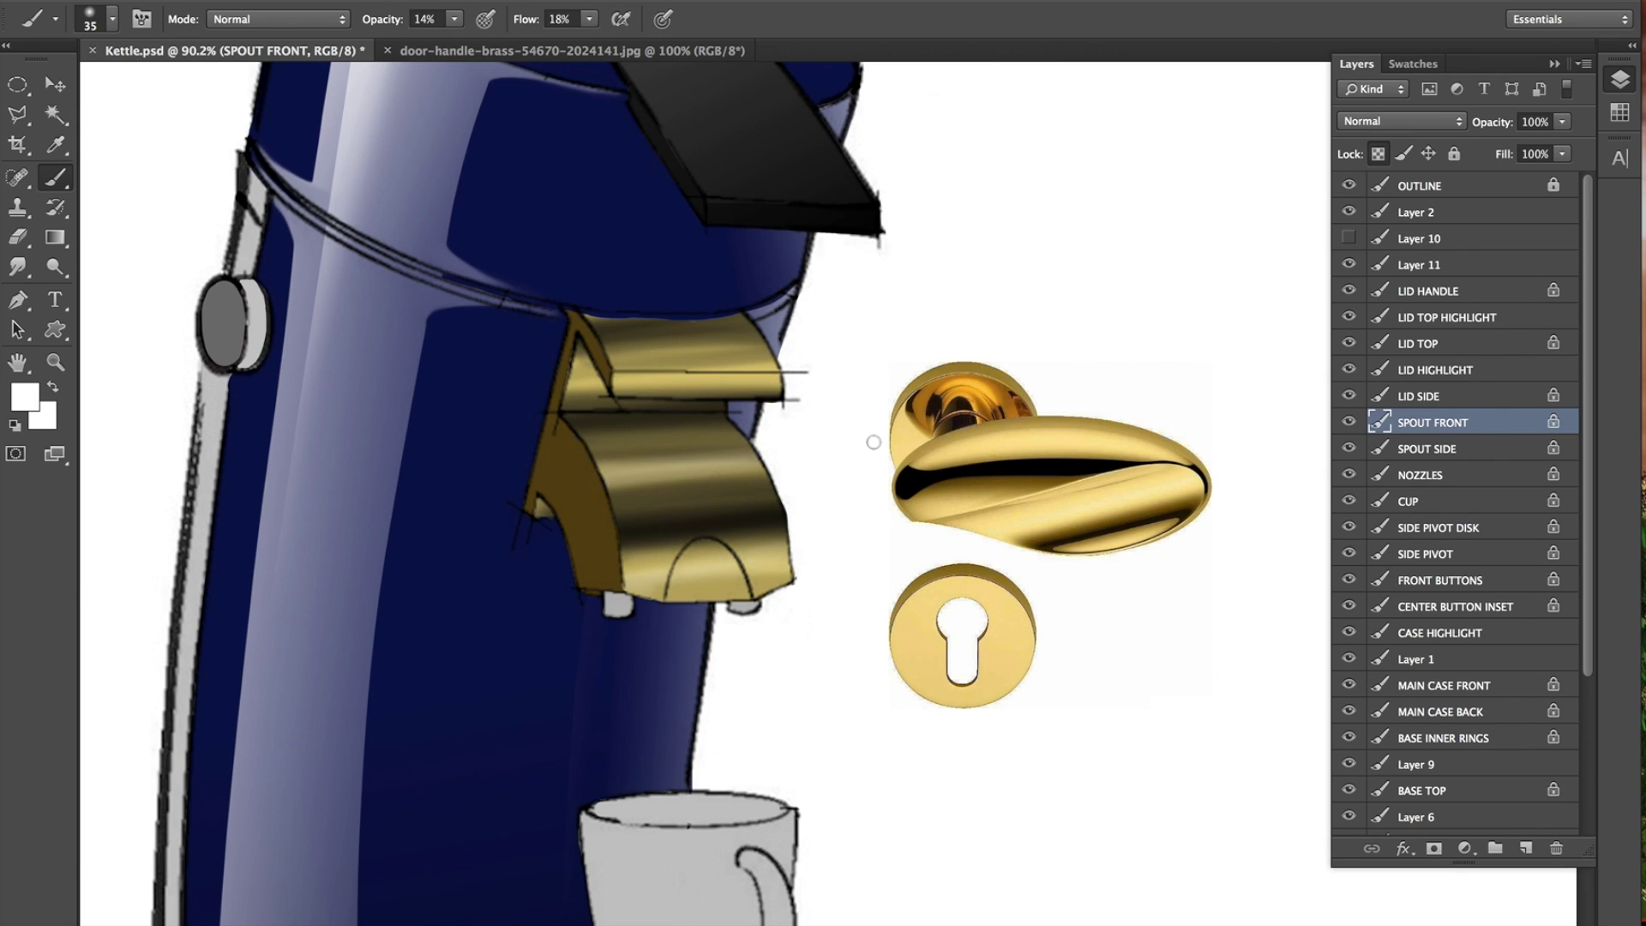
pyautogui.moveTo(624, 520); pyautogui.dragTo(813, 520)
pyautogui.moveTo(643, 577); pyautogui.dragTo(820, 526)
pyautogui.moveTo(707, 573)
pyautogui.mouseDown()
pyautogui.moveTo(849, 533)
pyautogui.moveTo(836, 540)
pyautogui.mouseUp()
pyautogui.moveTo(865, 361); pyautogui.dragTo(612, 360)
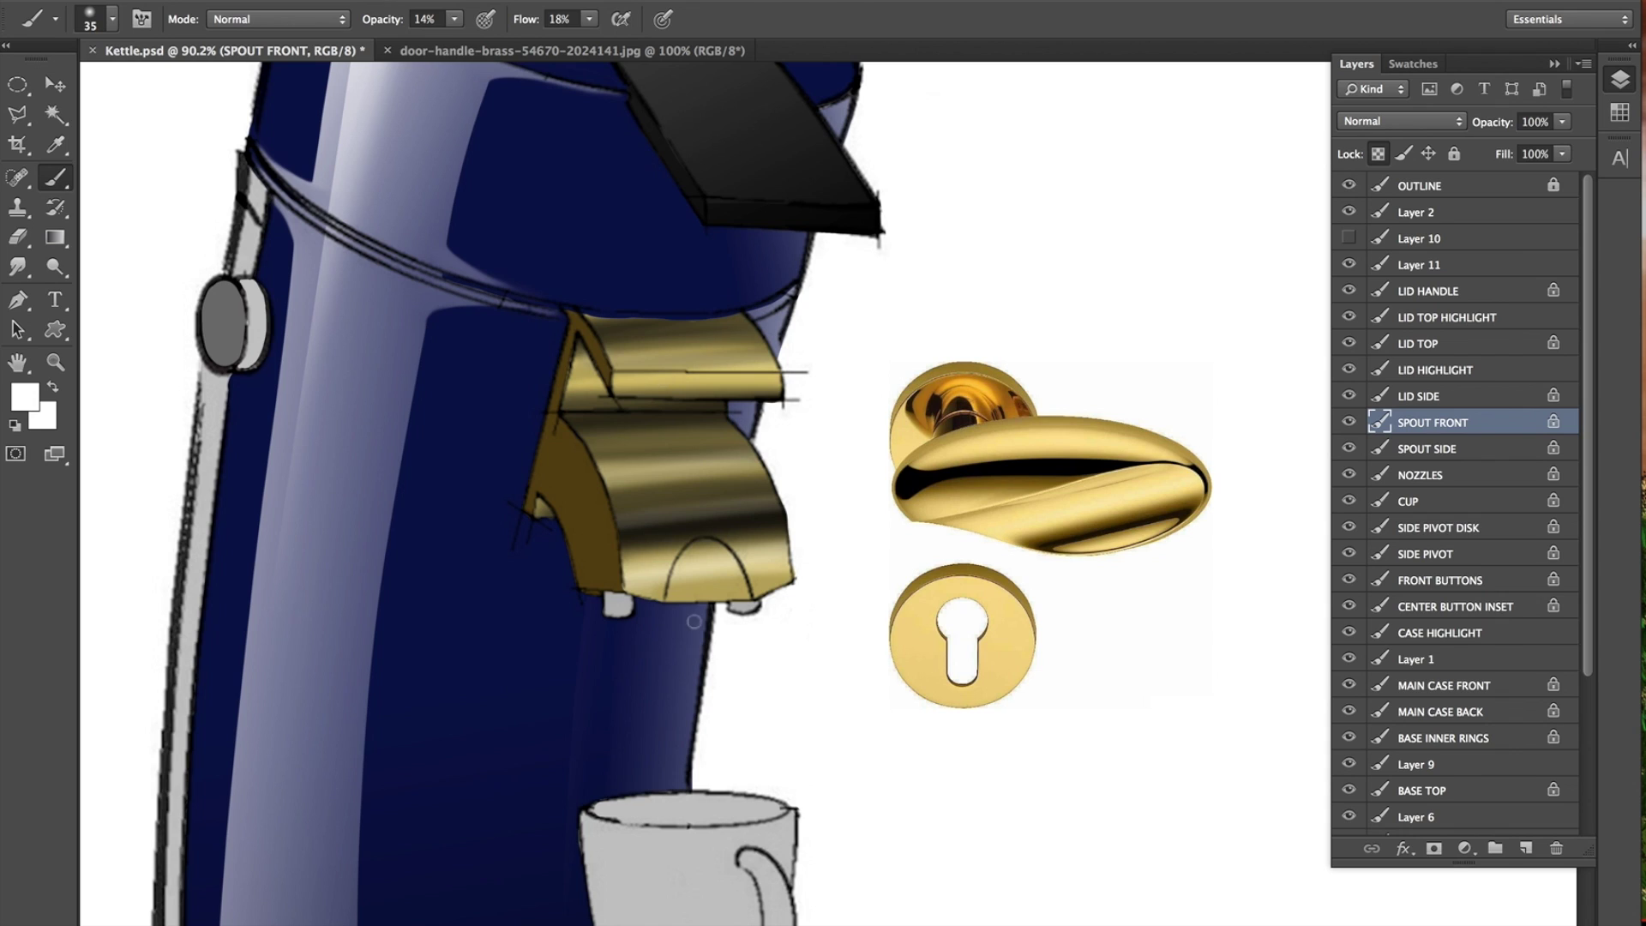
# Shade the arch at the spout front's lower edge with a white highlight and dark and light tones sampled from the spout.
pyautogui.moveTo(693, 555); pyautogui.dragTo(695, 561)
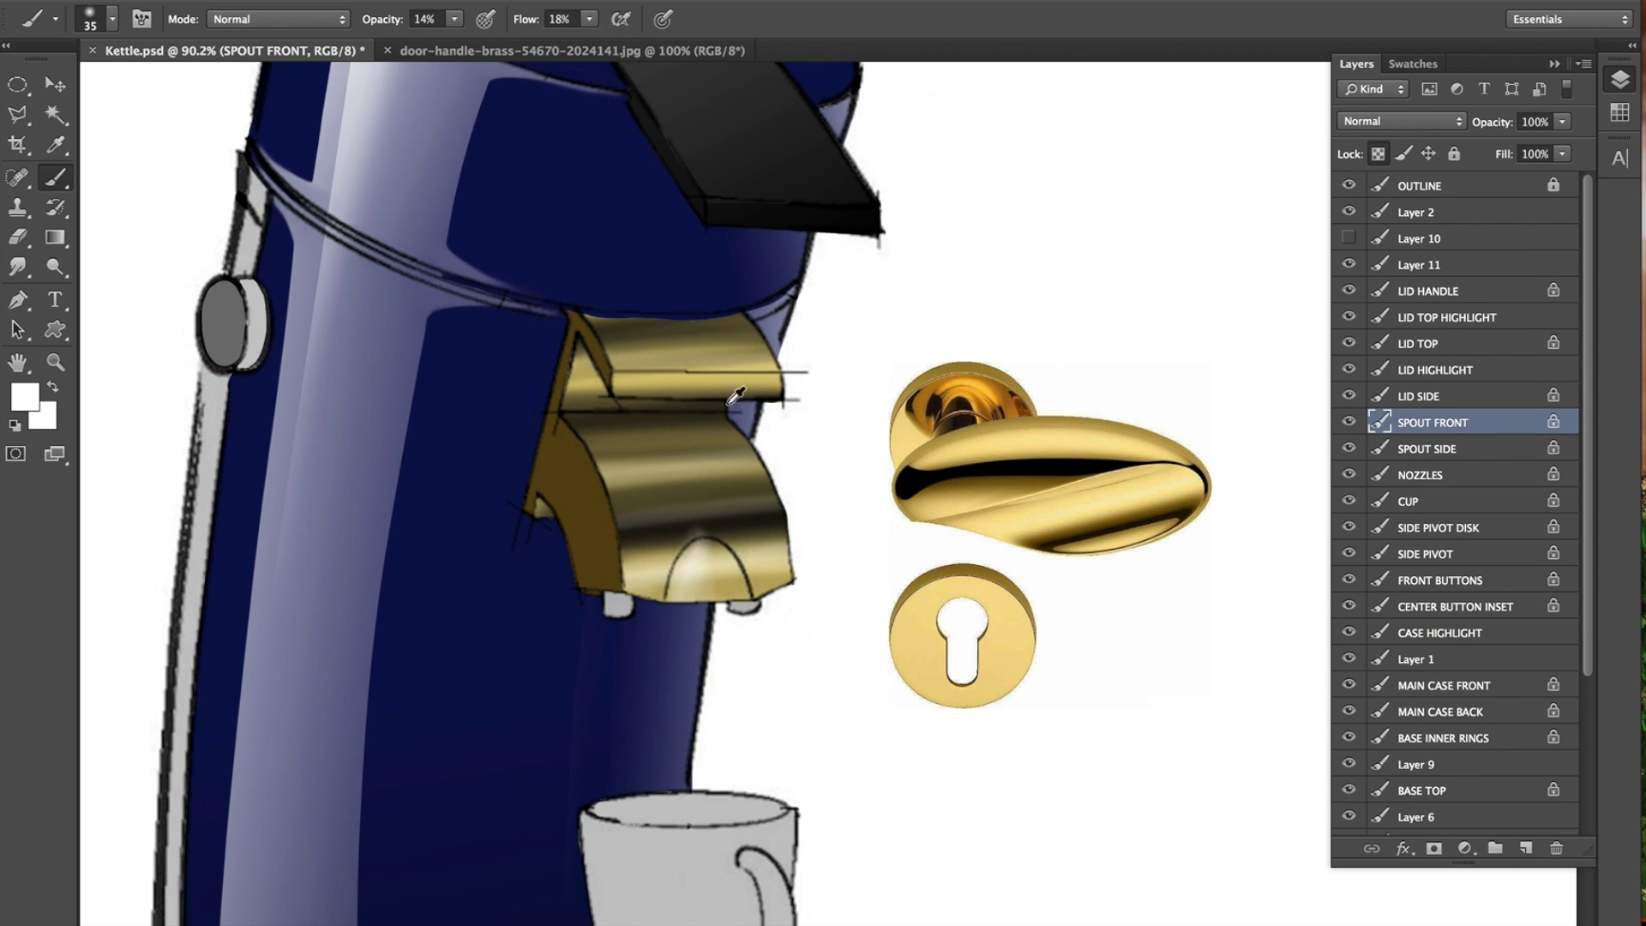
pyautogui.keyDown('alt'); pyautogui.click(741, 532); pyautogui.keyUp('alt')
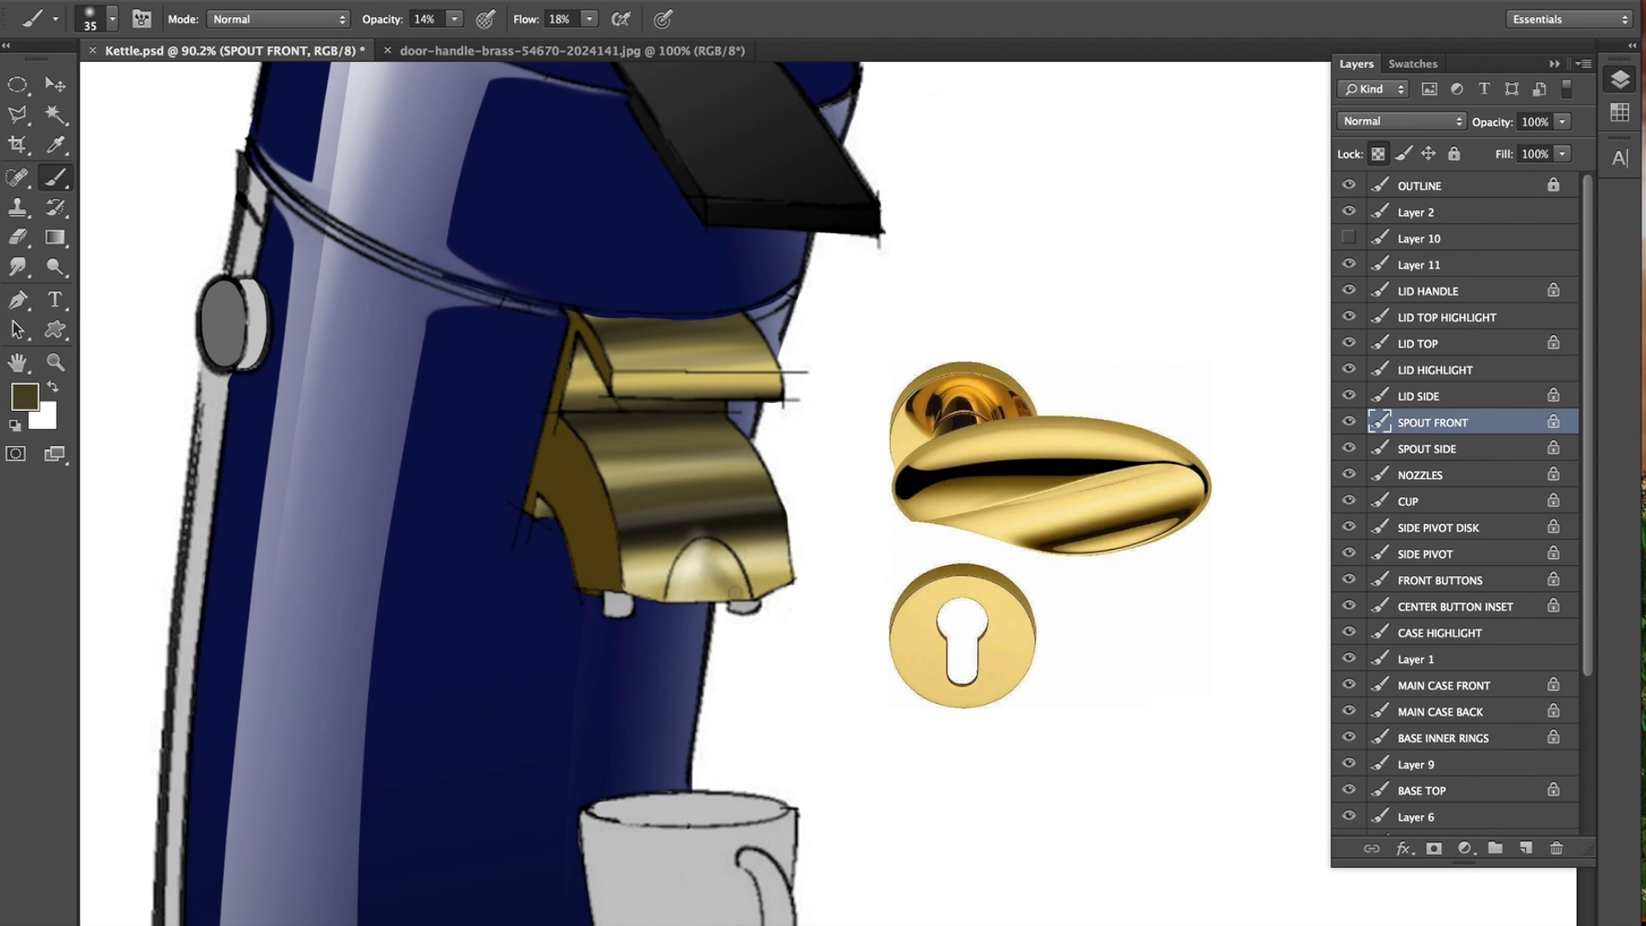
pyautogui.moveTo(706, 567)
pyautogui.mouseDown()
pyautogui.moveTo(696, 583)
pyautogui.moveTo(710, 557)
pyautogui.mouseUp()
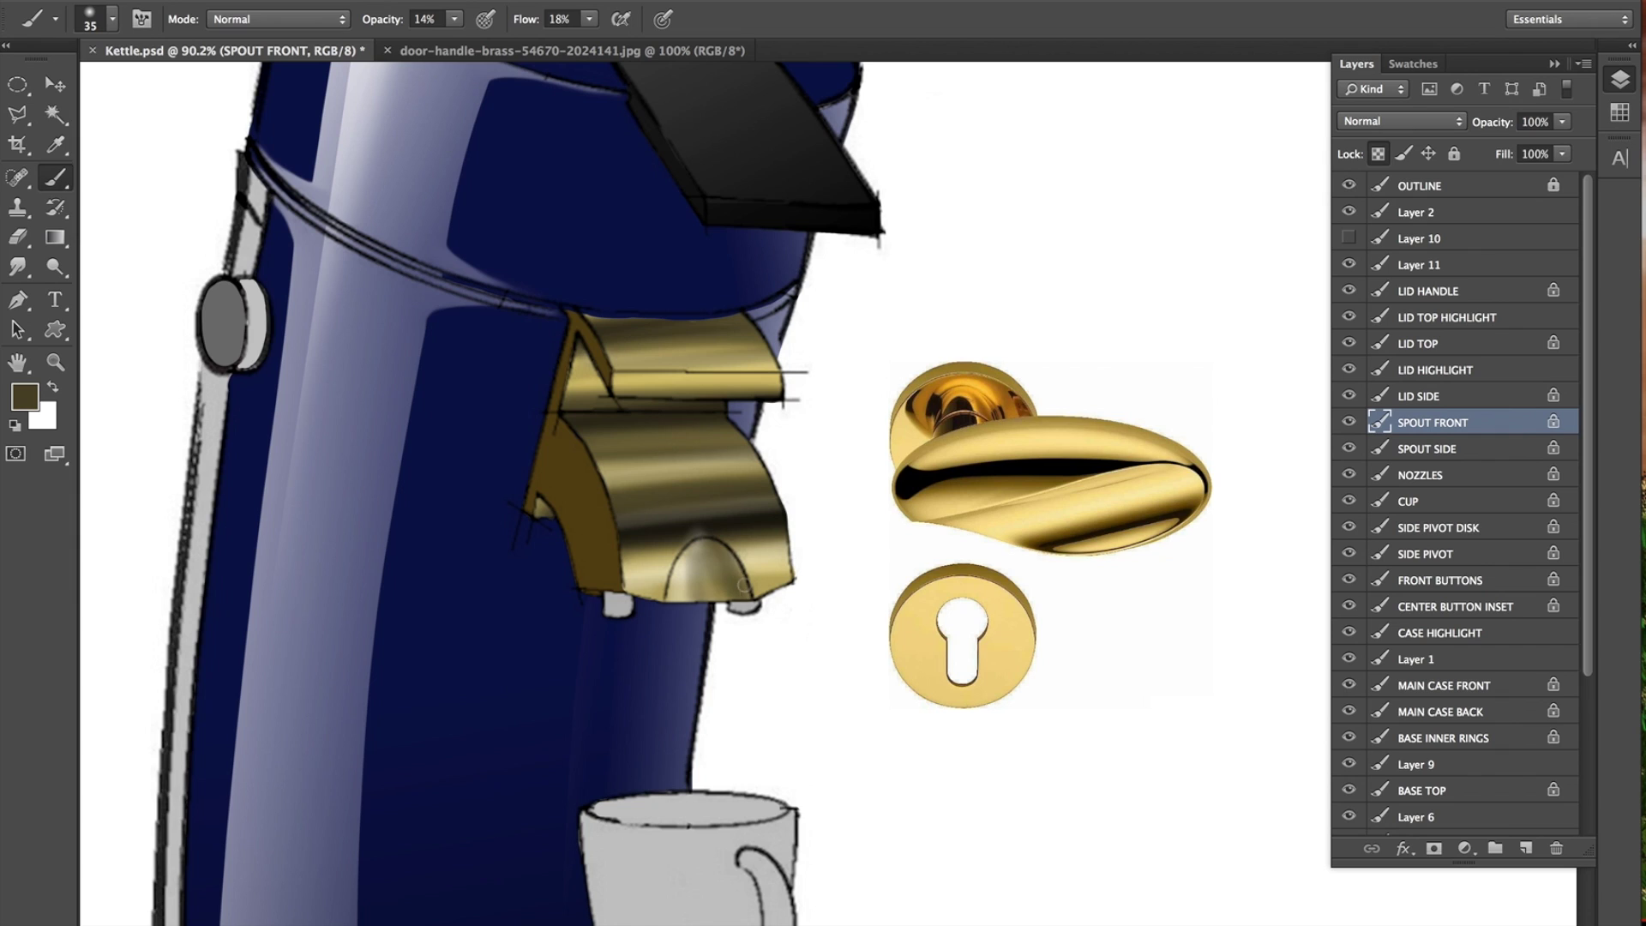
pyautogui.keyDown('alt'); pyautogui.click(743, 540); pyautogui.keyUp('alt')
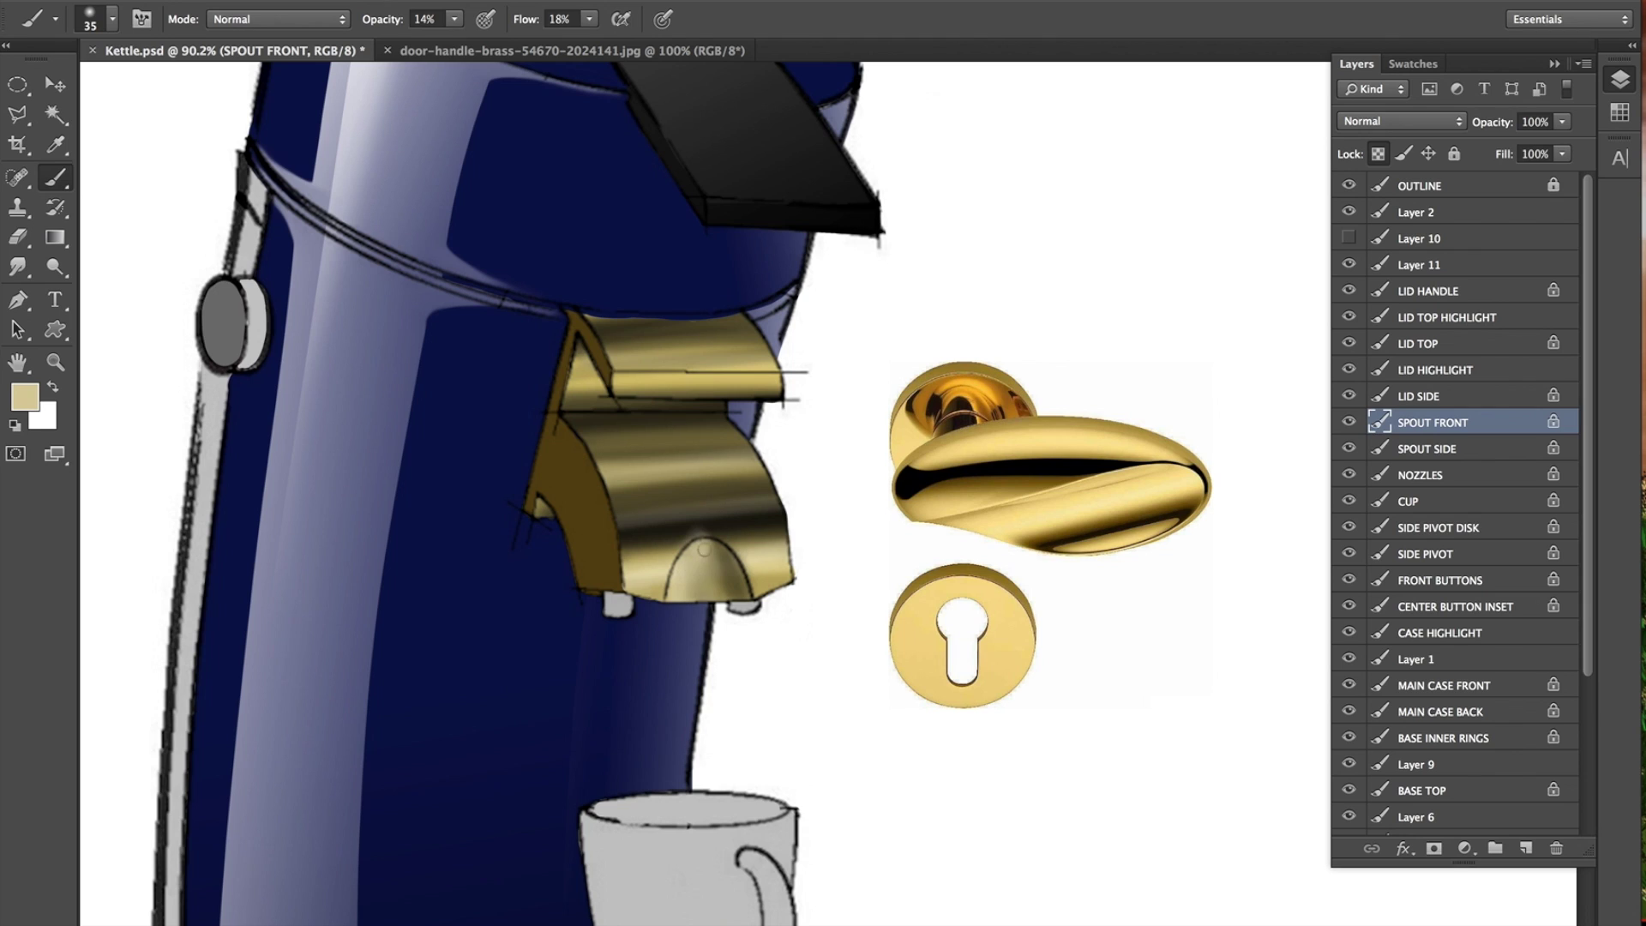
pyautogui.keyDown('alt'); pyautogui.click(733, 570); pyautogui.keyUp('alt')
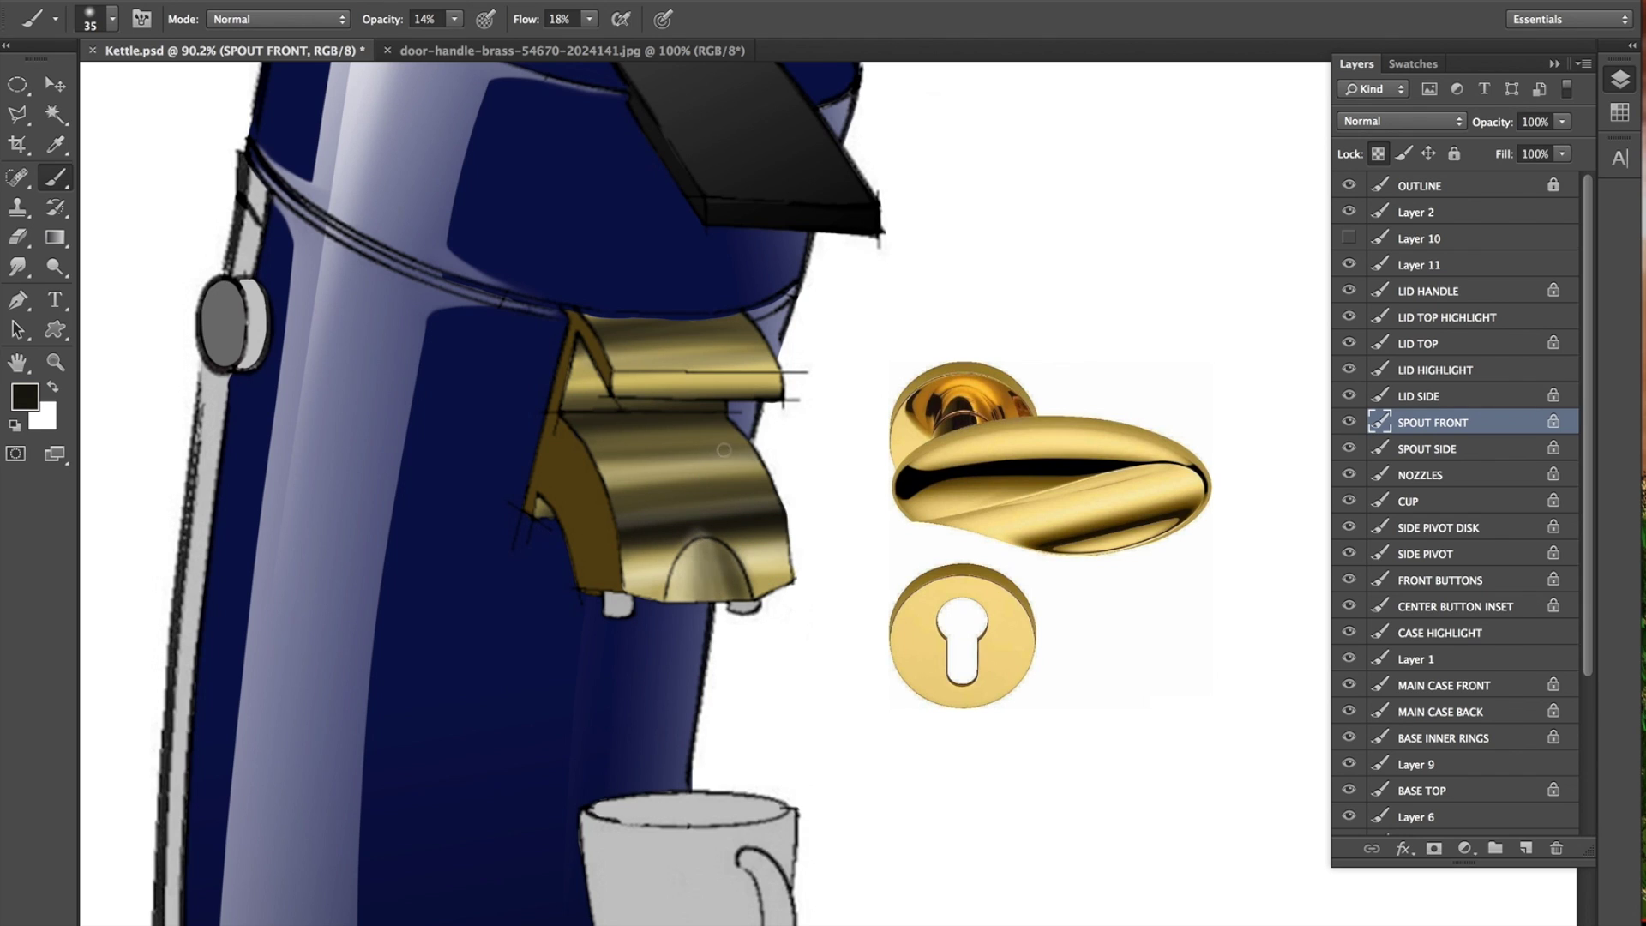
# Resample white from the background and strengthen the highlight streaks across the spout's upper lip and lower front.
pyautogui.keyDown('alt'); pyautogui.click(994, 481); pyautogui.keyUp('alt')
pyautogui.keyDown('alt'); pyautogui.click(893, 363); pyautogui.keyUp('alt')
pyautogui.moveTo(602, 443); pyautogui.dragTo(732, 442)
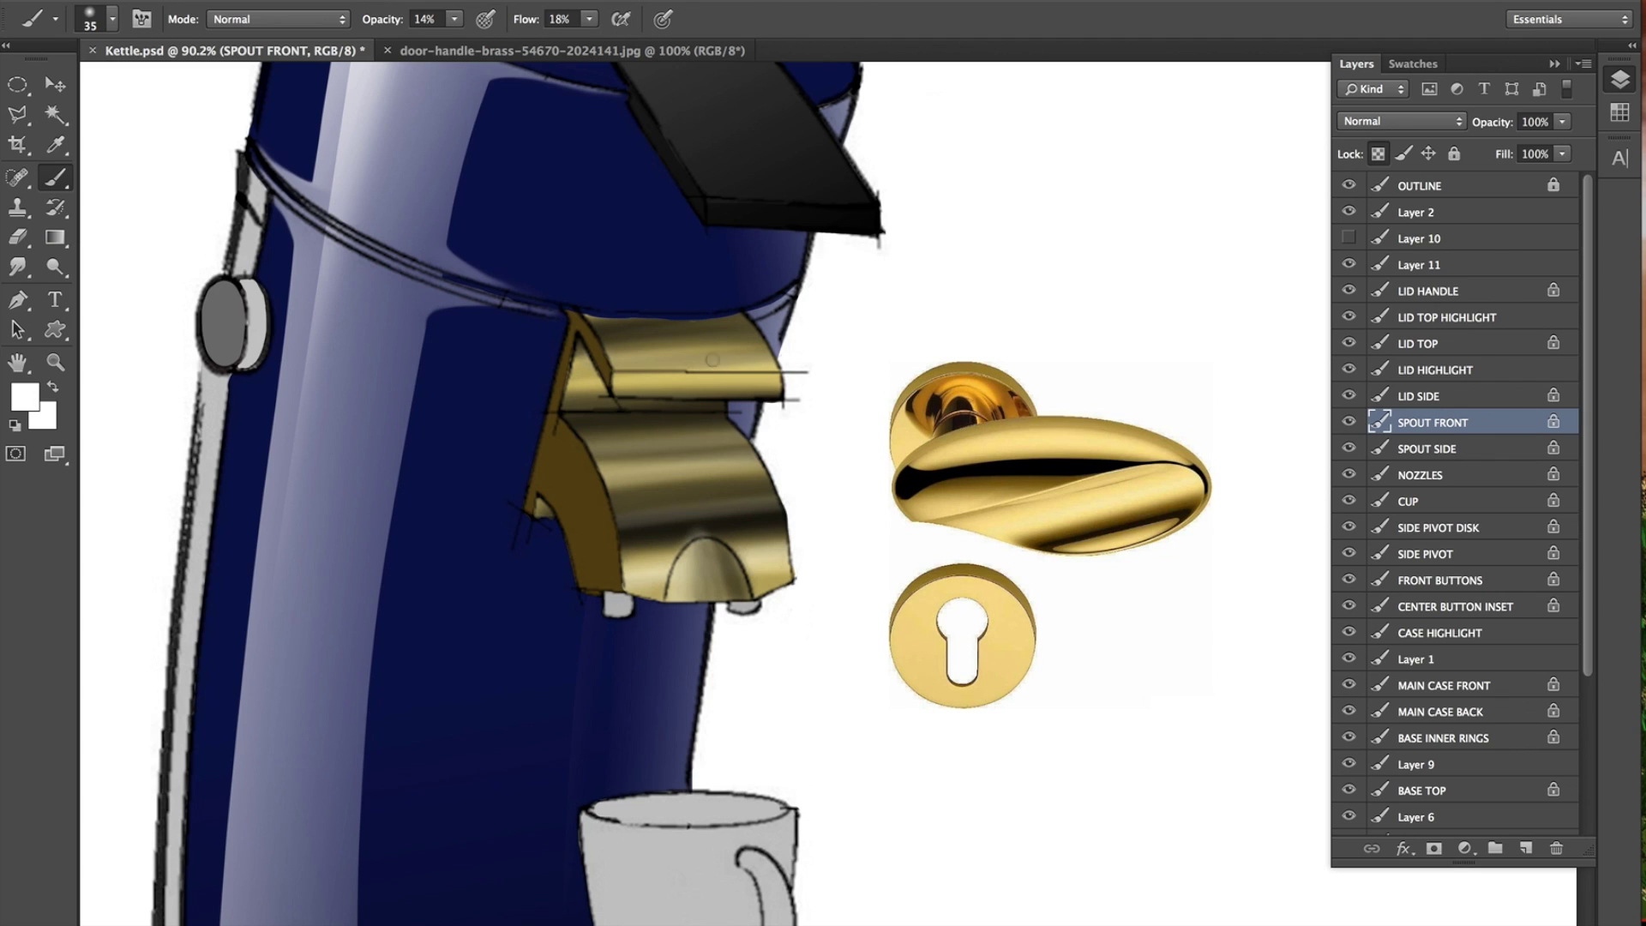
pyautogui.moveTo(853, 348); pyautogui.dragTo(609, 355)
pyautogui.moveTo(614, 548); pyautogui.dragTo(780, 536)
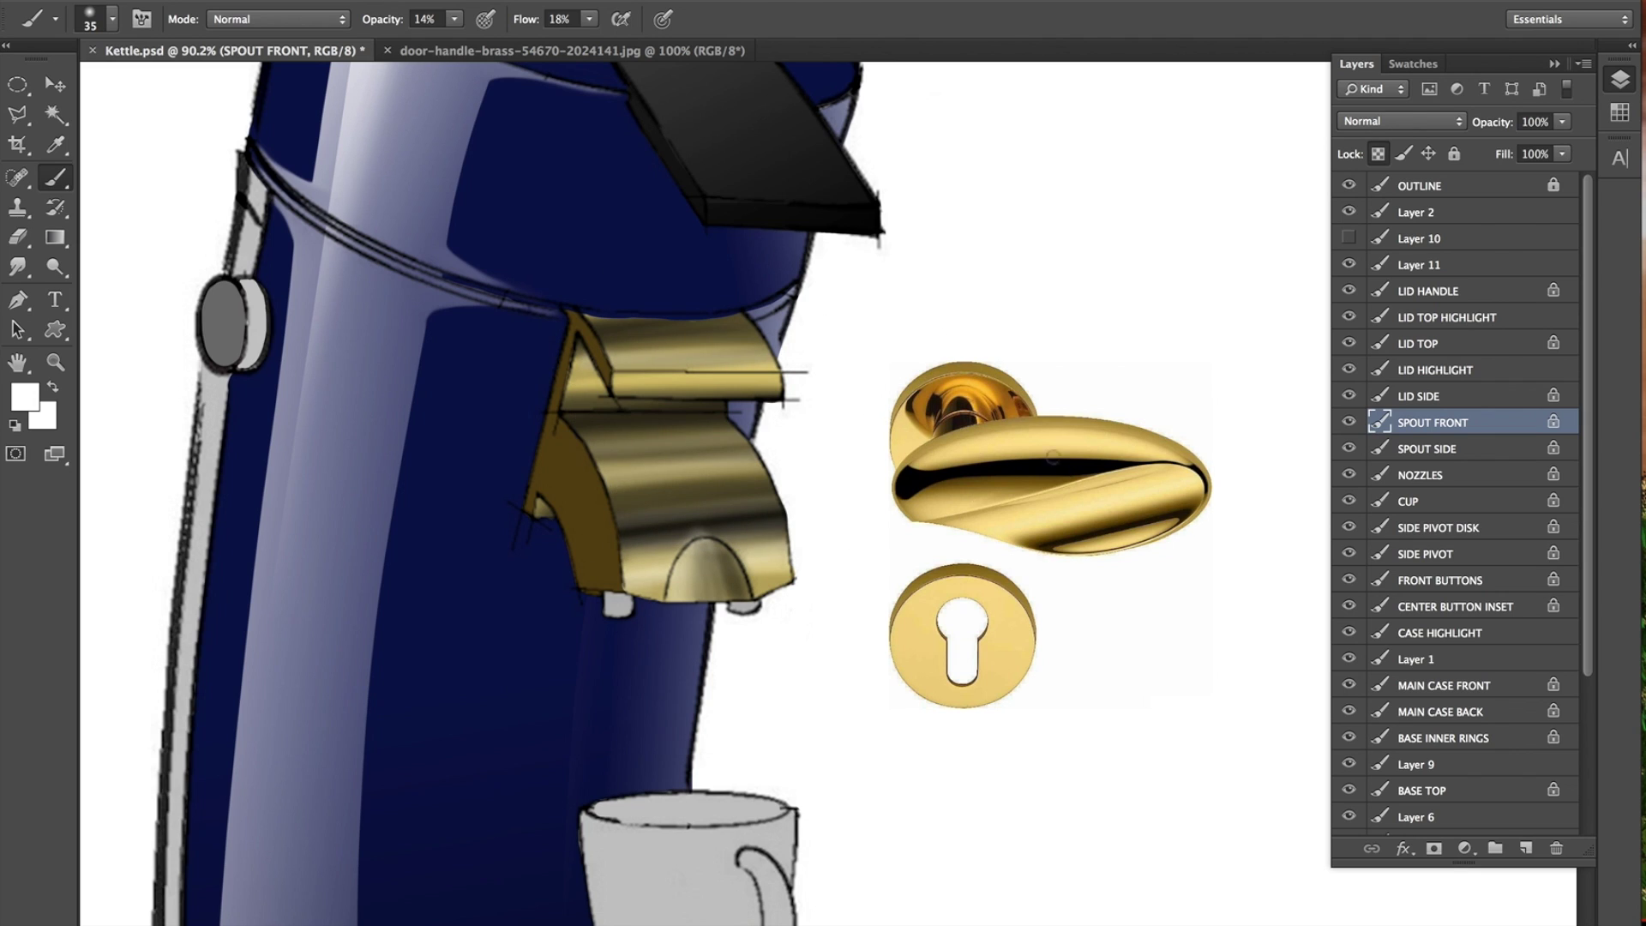
# Shade the SPOUT SIDE layer with alternating light gold and dark tones sampled from the handle and spout front.
pyautogui.click(1466, 448)
pyautogui.keyDown('alt'); pyautogui.click(990, 448); pyautogui.keyUp('alt')
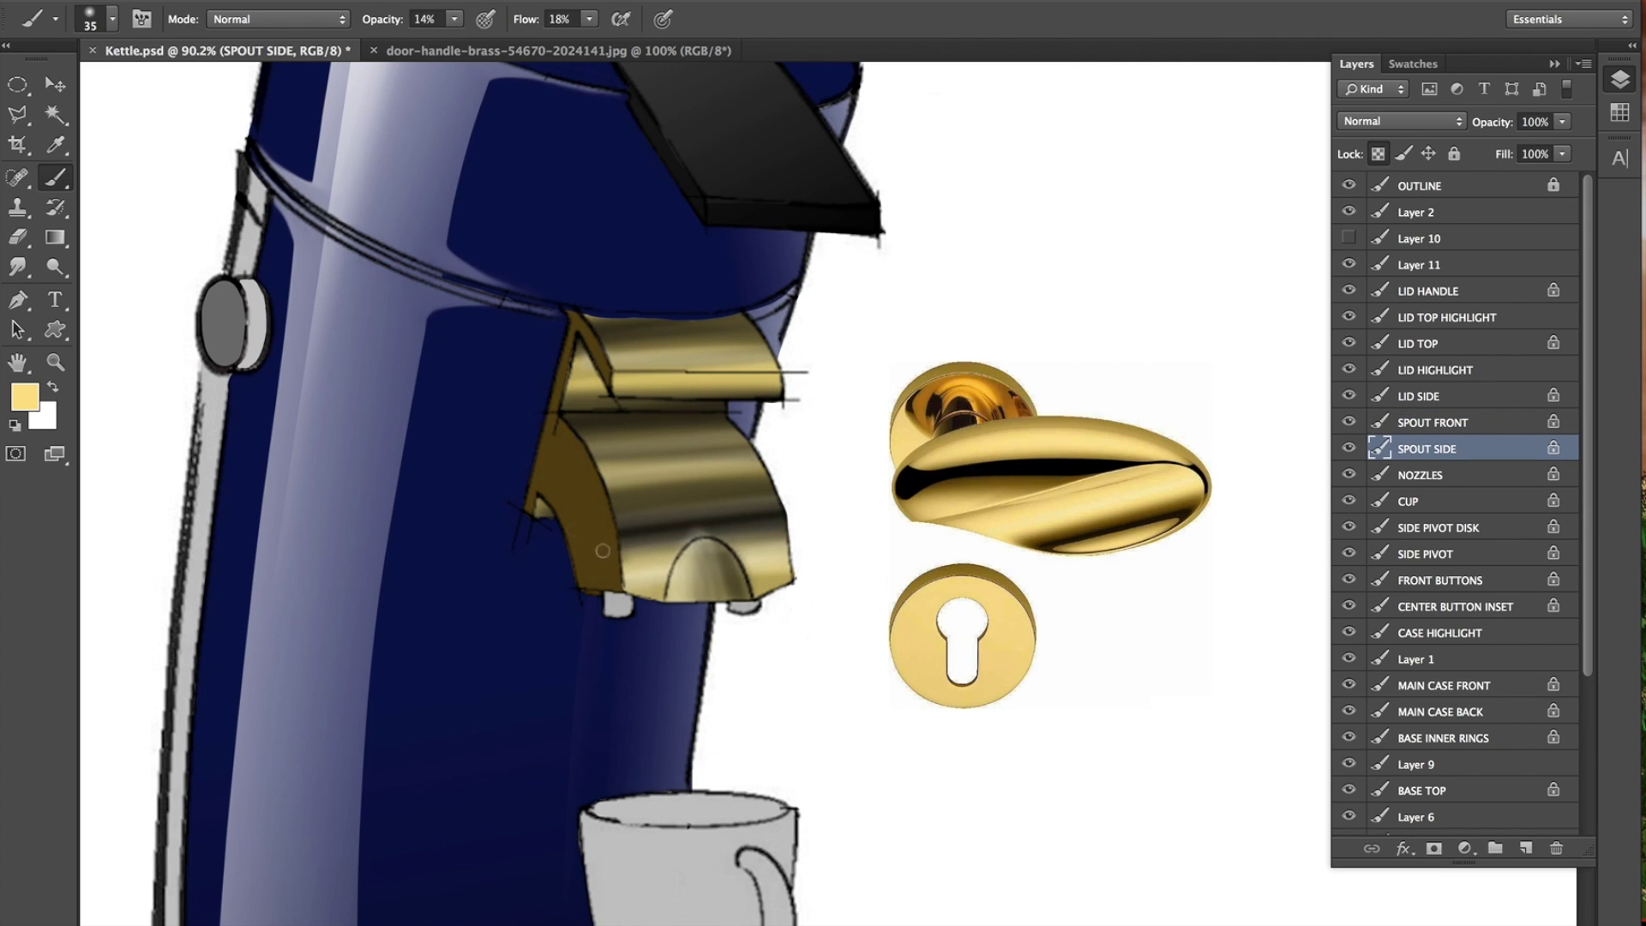
pyautogui.moveTo(596, 491)
pyautogui.mouseDown()
pyautogui.moveTo(568, 560)
pyautogui.moveTo(593, 470)
pyautogui.moveTo(558, 571)
pyautogui.moveTo(592, 457)
pyautogui.moveTo(632, 569)
pyautogui.moveTo(601, 573)
pyautogui.moveTo(608, 486)
pyautogui.moveTo(569, 591)
pyautogui.moveTo(606, 484)
pyautogui.moveTo(575, 555)
pyautogui.moveTo(584, 438)
pyautogui.moveTo(554, 440)
pyautogui.moveTo(535, 538)
pyautogui.moveTo(593, 518)
pyautogui.mouseUp()
pyautogui.keyDown('alt'); pyautogui.click(626, 506); pyautogui.keyUp('alt')
pyautogui.keyDown('alt'); pyautogui.click(641, 523); pyautogui.keyUp('alt')
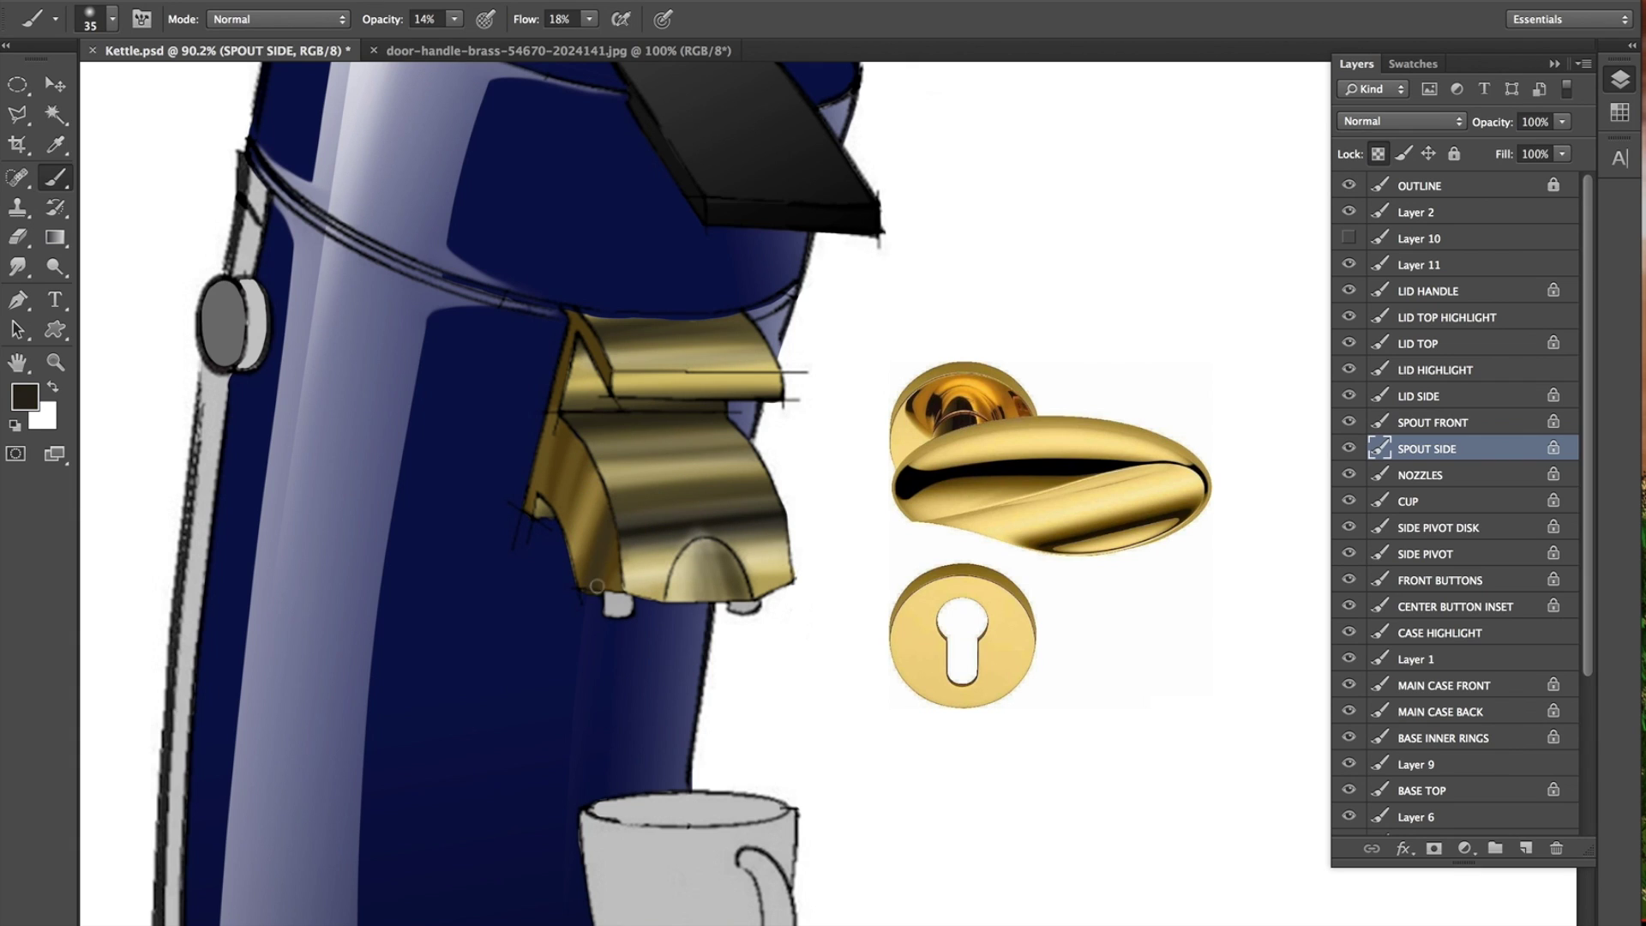
pyautogui.moveTo(599, 540); pyautogui.dragTo(590, 423)
pyautogui.keyDown('alt'); pyautogui.click(629, 578); pyautogui.keyUp('alt')
pyautogui.moveTo(579, 433)
pyautogui.mouseDown()
pyautogui.moveTo(546, 535)
pyautogui.moveTo(602, 434)
pyautogui.moveTo(617, 479)
pyautogui.moveTo(591, 549)
pyautogui.moveTo(608, 455)
pyautogui.moveTo(566, 571)
pyautogui.mouseUp()
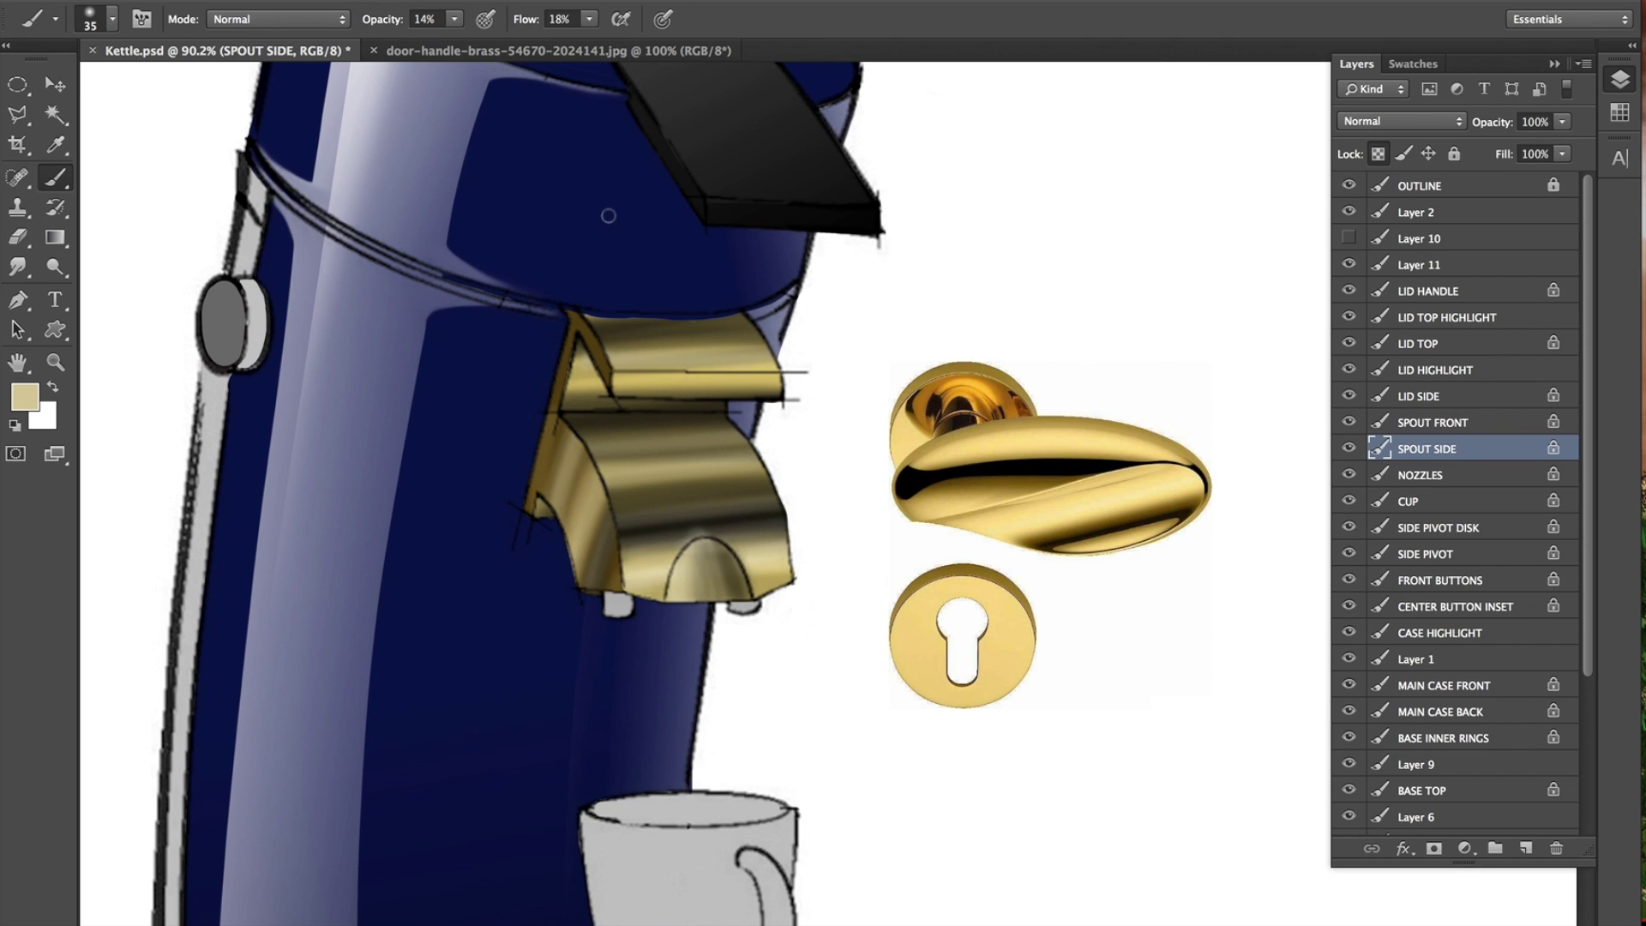
# Paint the BASE INNER RINGS layer with gold sampled from the handle, using a size 70 brush at 100% opacity and flow.
pyautogui.scroll(-2, 608, 215)
pyautogui.scroll(-3, 830, 465)
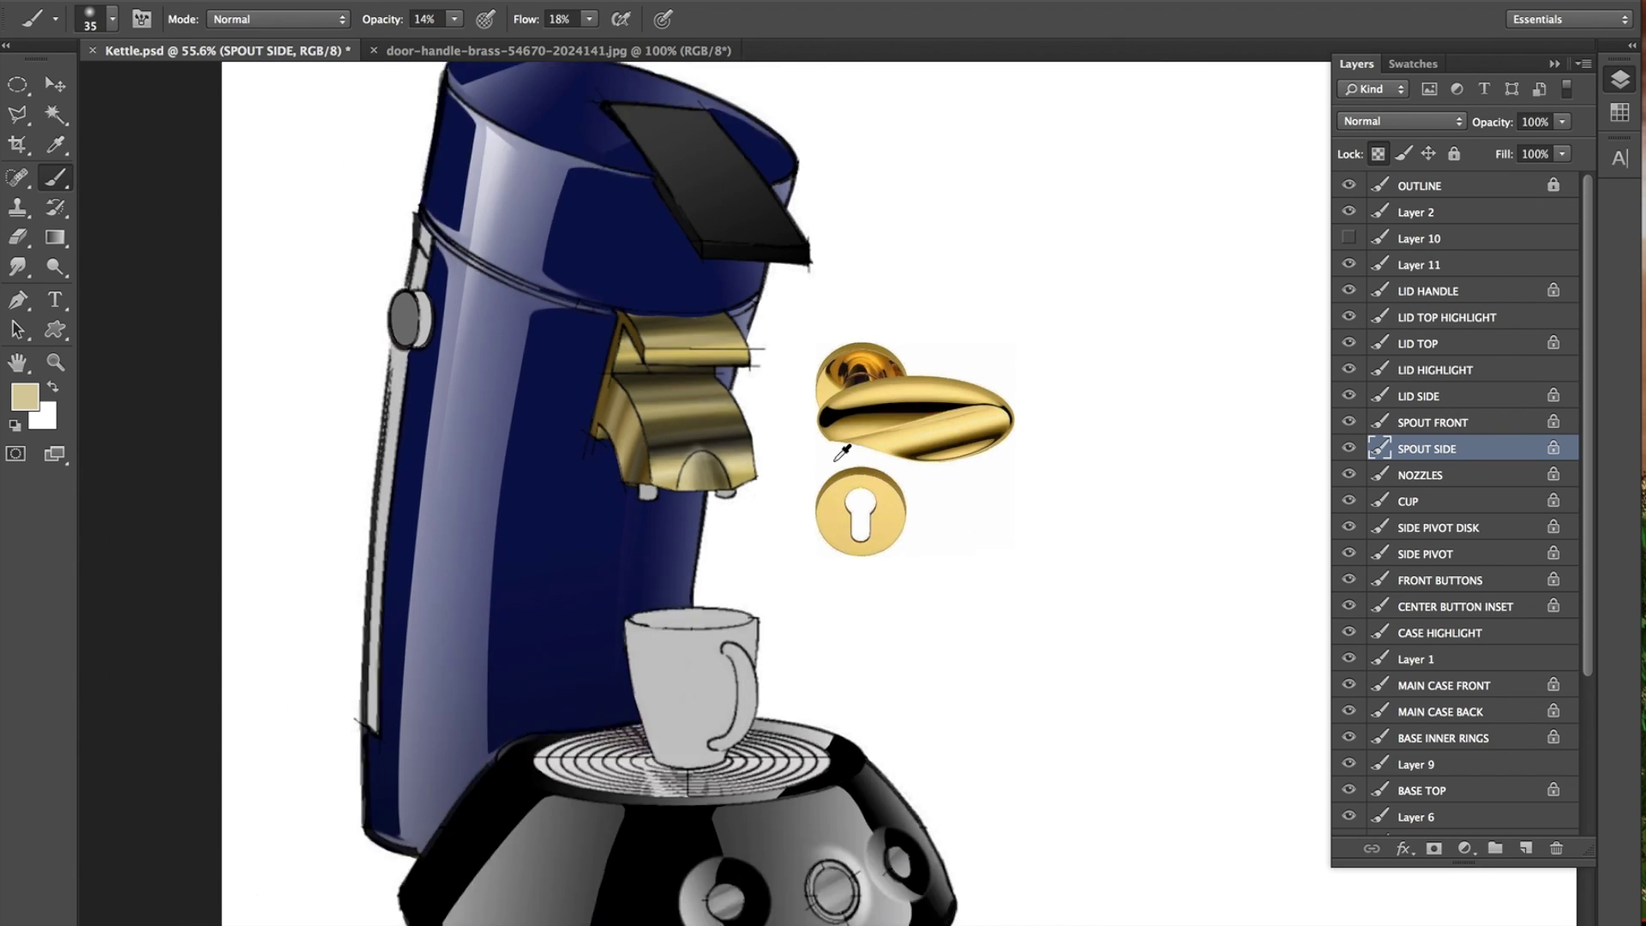
pyautogui.scroll(3, 819, 417)
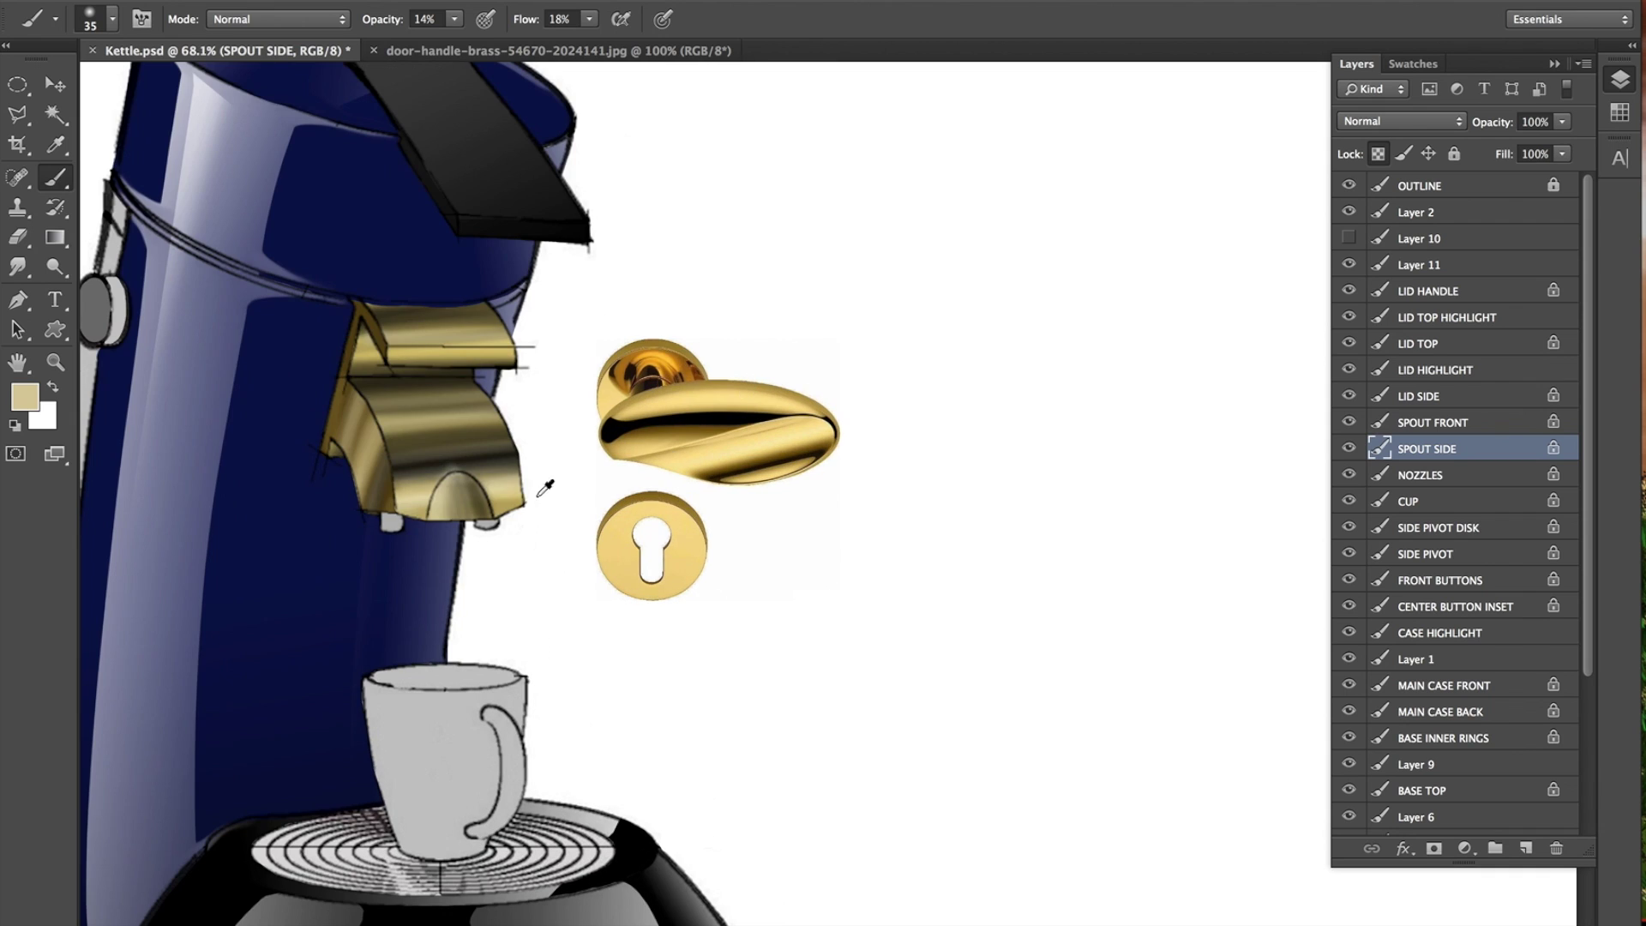
pyautogui.press('v')
pyautogui.moveTo(560, 439); pyautogui.dragTo(801, 370)
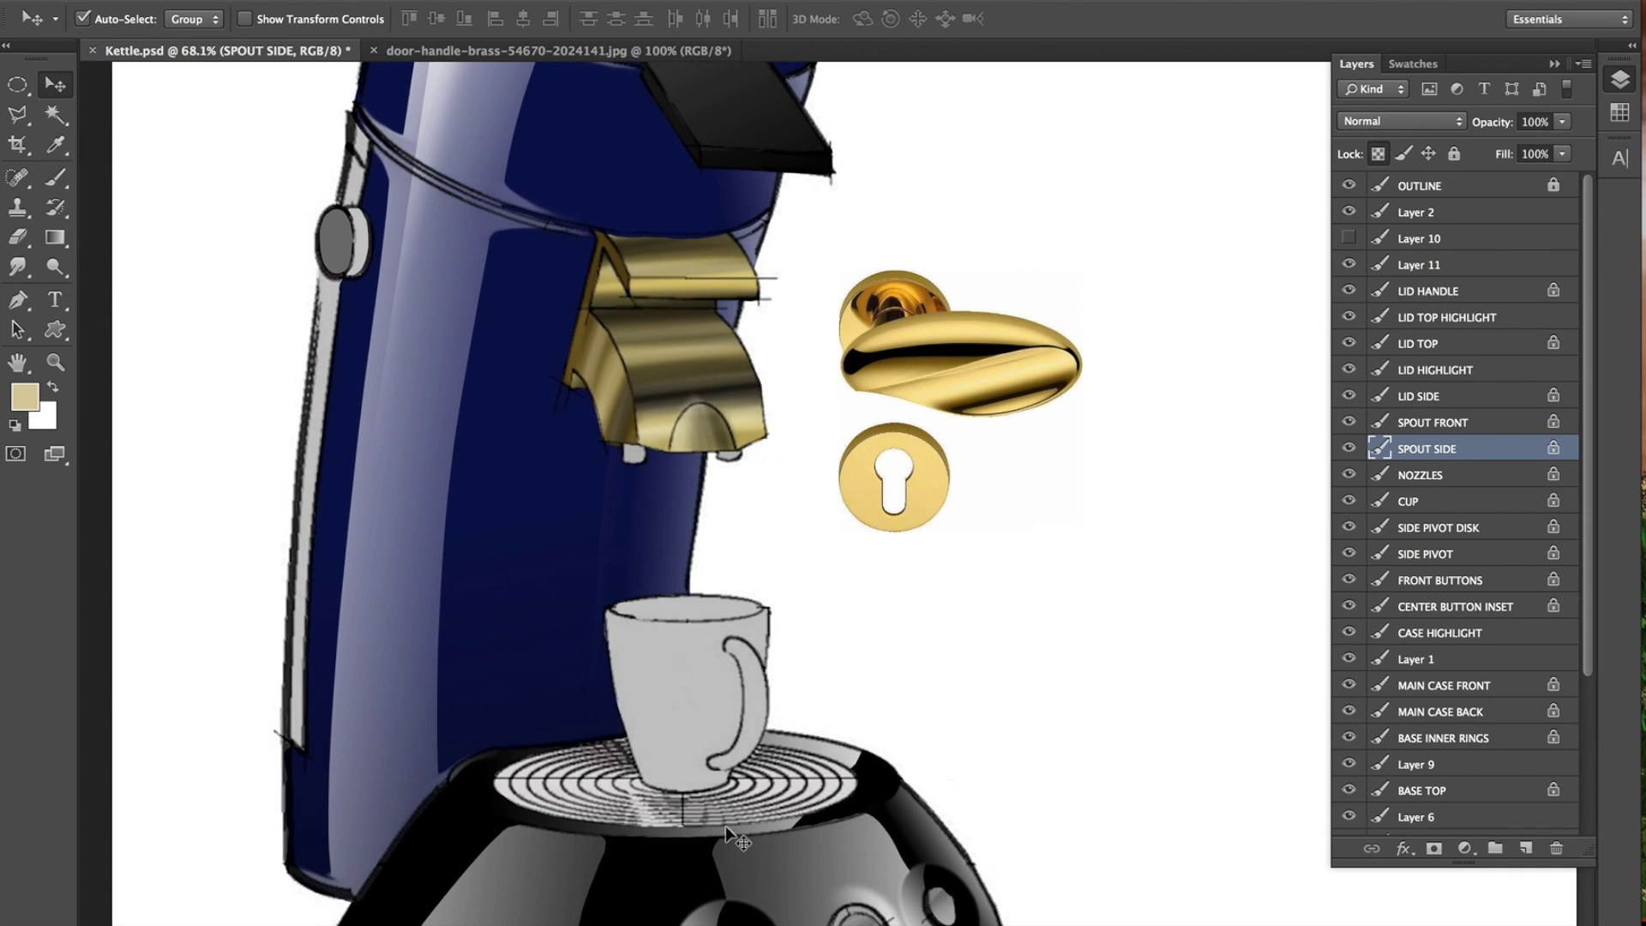
pyautogui.moveTo(605, 790); pyautogui.dragTo(611, 791)
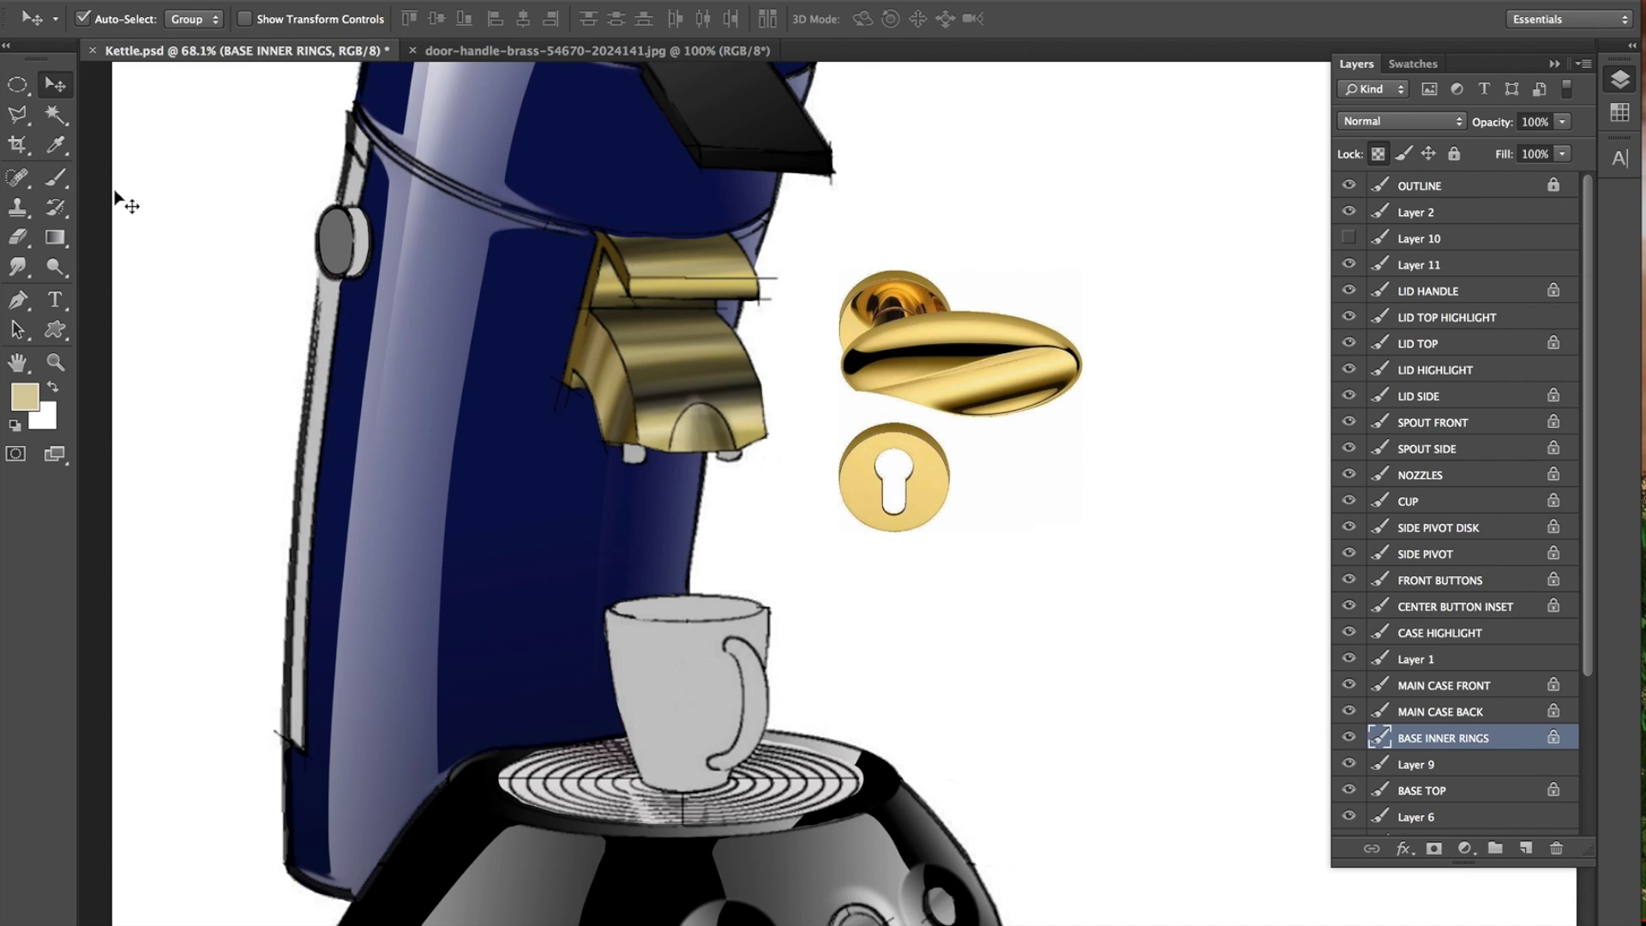
pyautogui.press('b')
pyautogui.keyDown('alt'); pyautogui.click(937, 321); pyautogui.keyUp('alt')
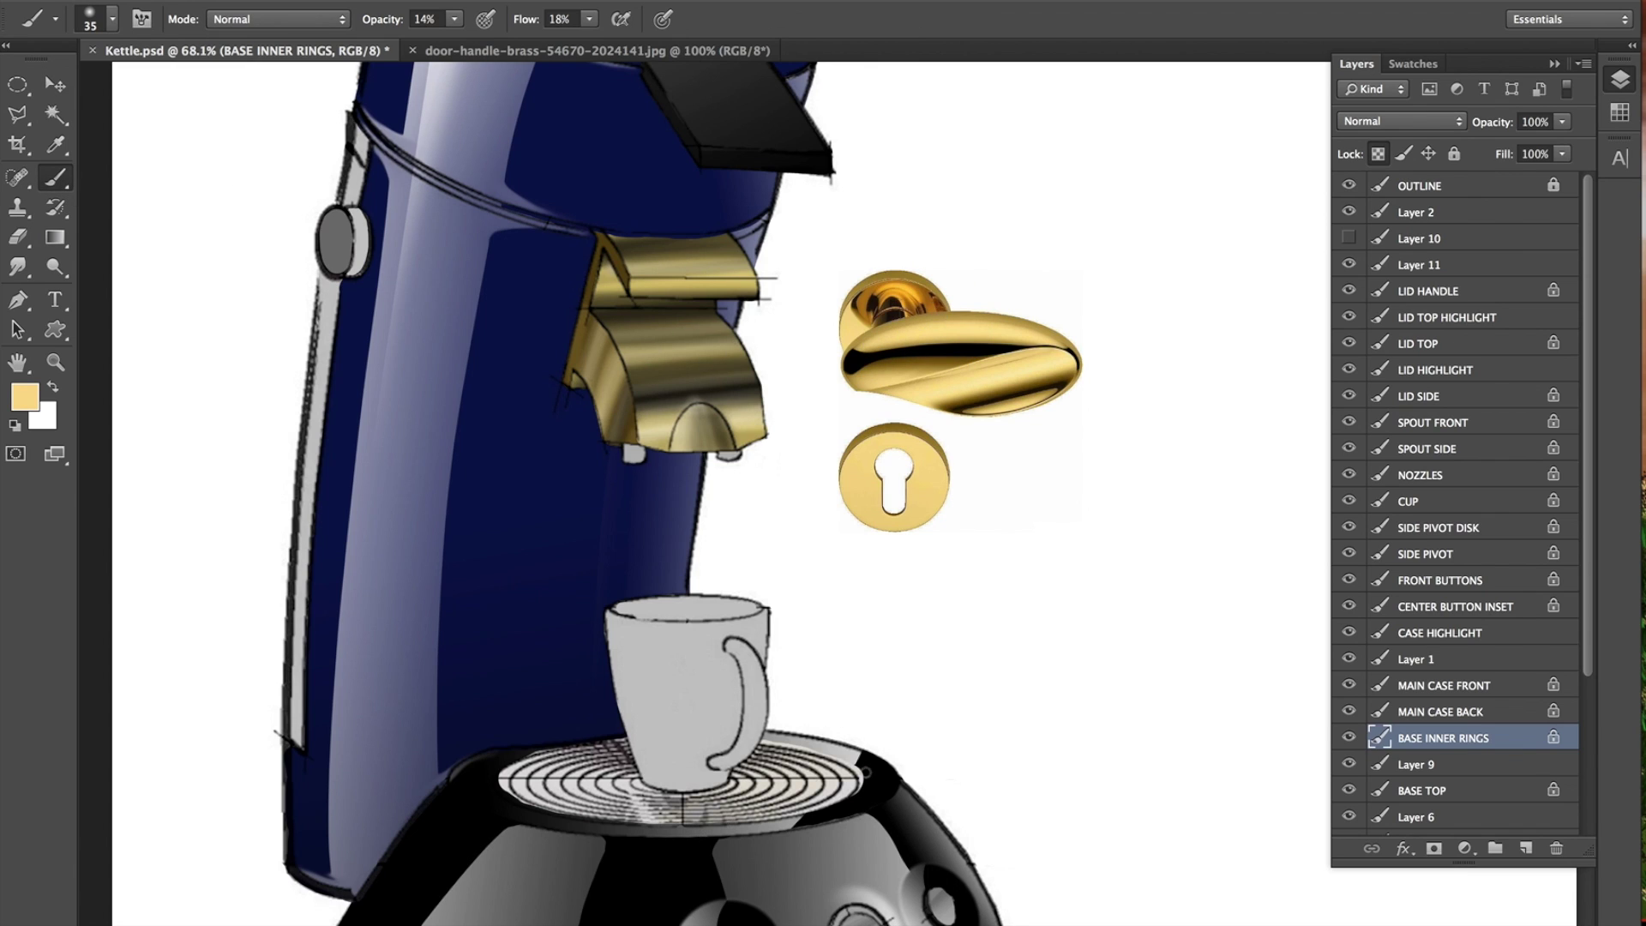
pyautogui.click(589, 20)
pyautogui.click(467, 19)
pyautogui.moveTo(454, 19); pyautogui.dragTo(512, 42)
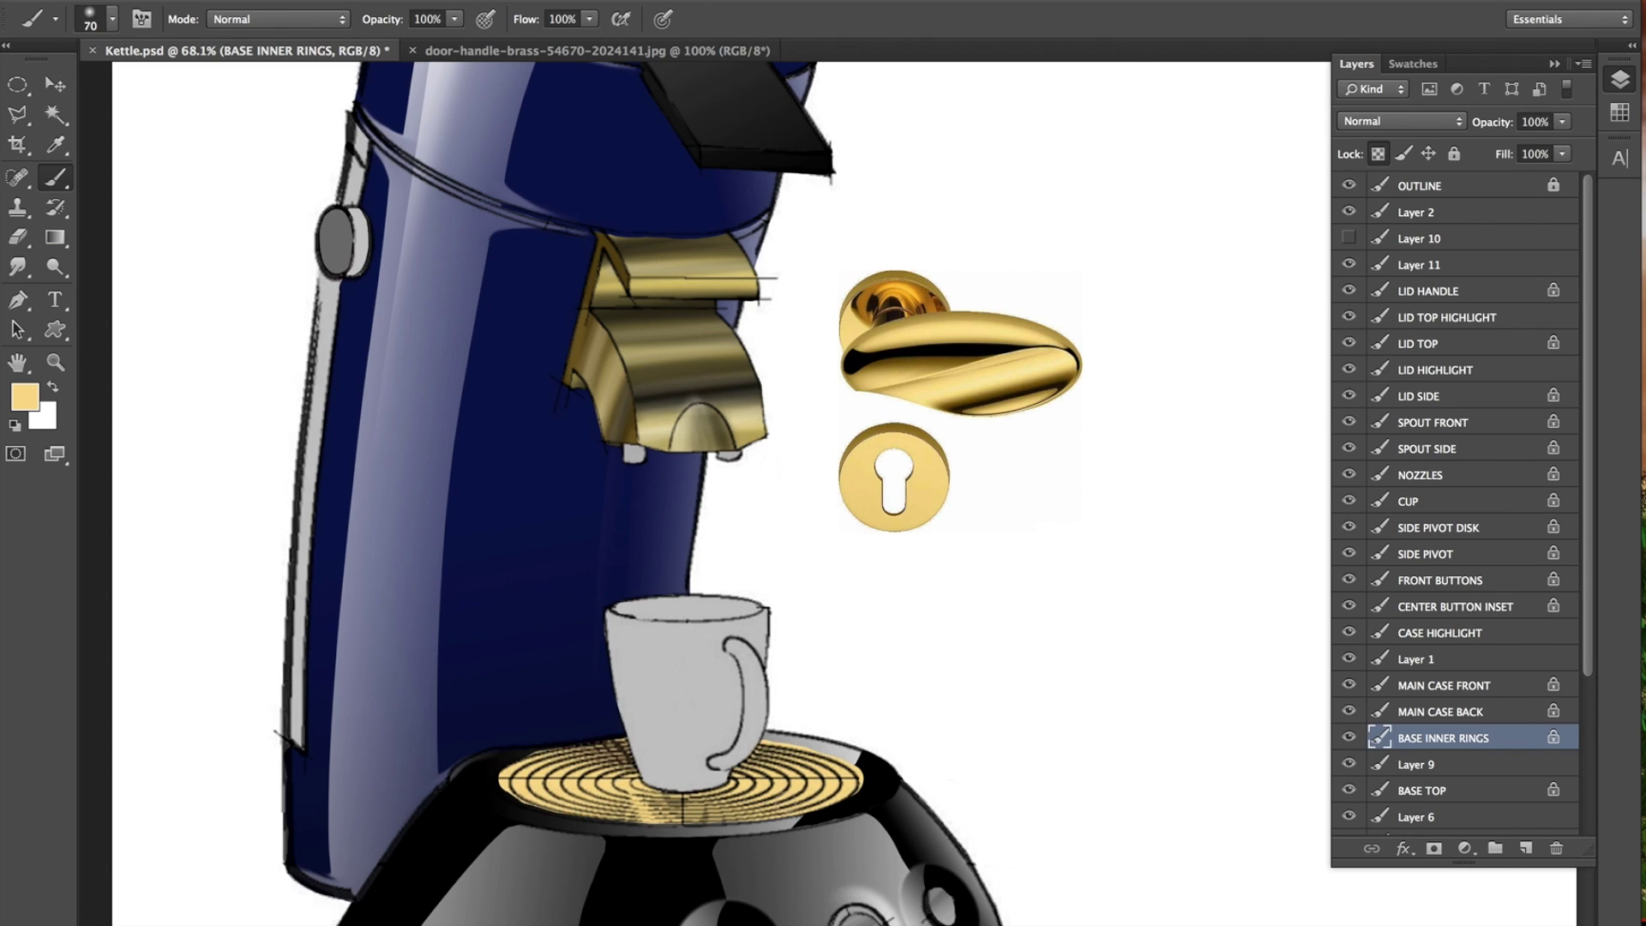
# Shade the gold base rings around the cup with a dark tone sampled from the spout at 31% opacity and 25% flow.
pyautogui.moveTo(455, 19)
pyautogui.mouseDown()
pyautogui.moveTo(444, 44)
pyautogui.moveTo(381, 54)
pyautogui.mouseUp()
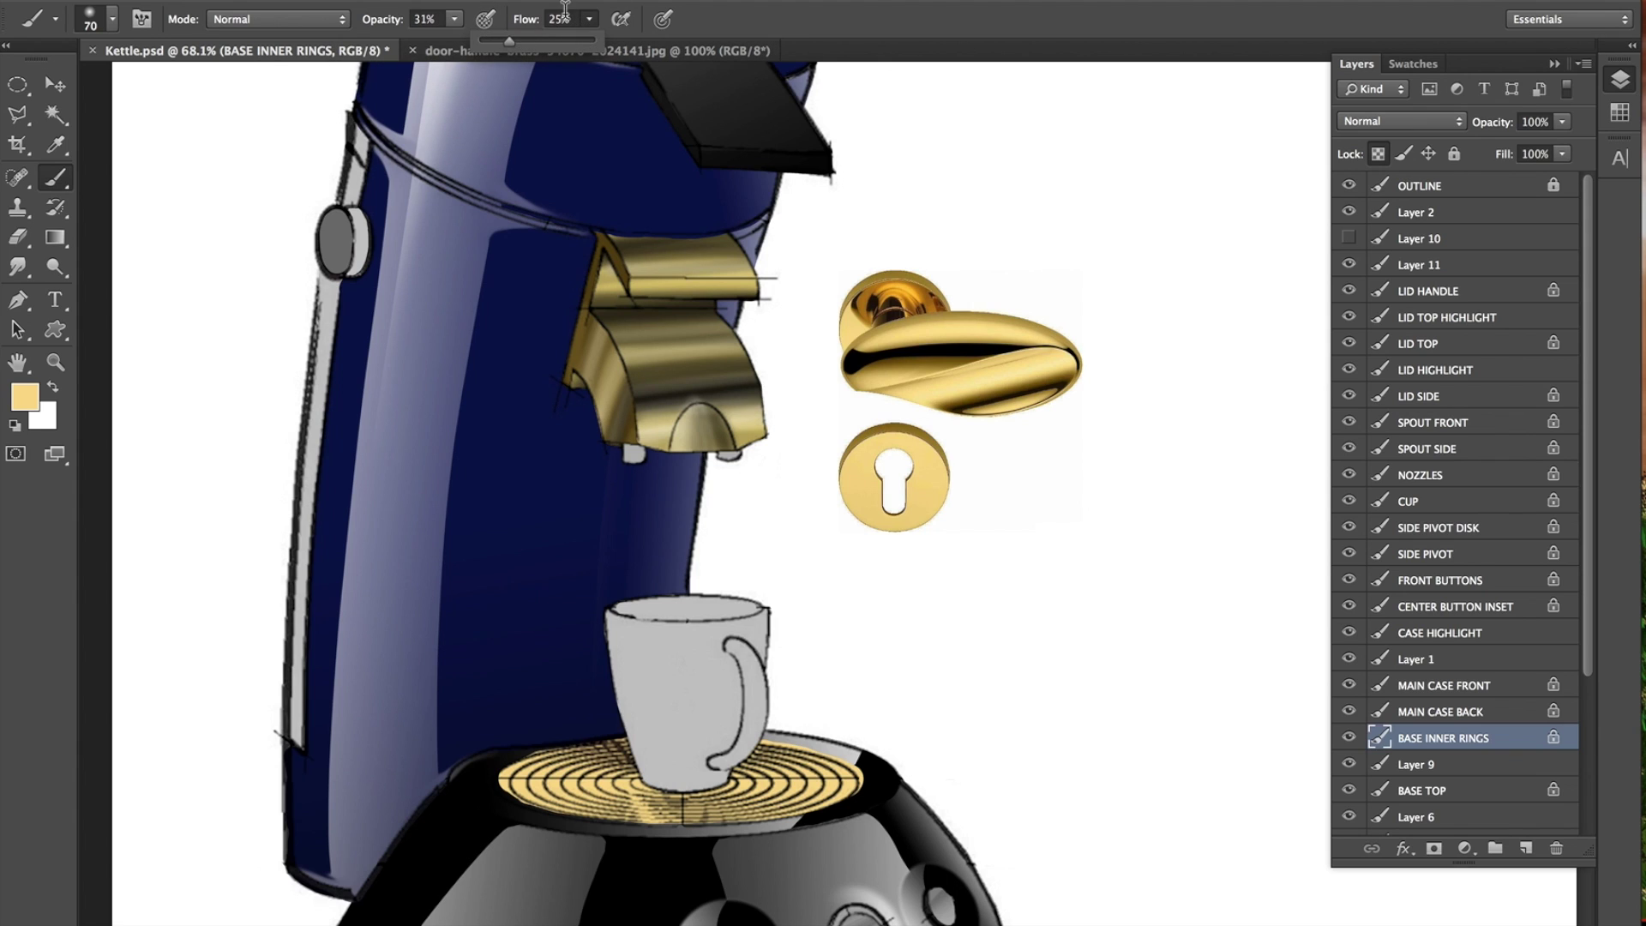
pyautogui.keyDown('alt'); pyautogui.click(693, 407); pyautogui.keyUp('alt')
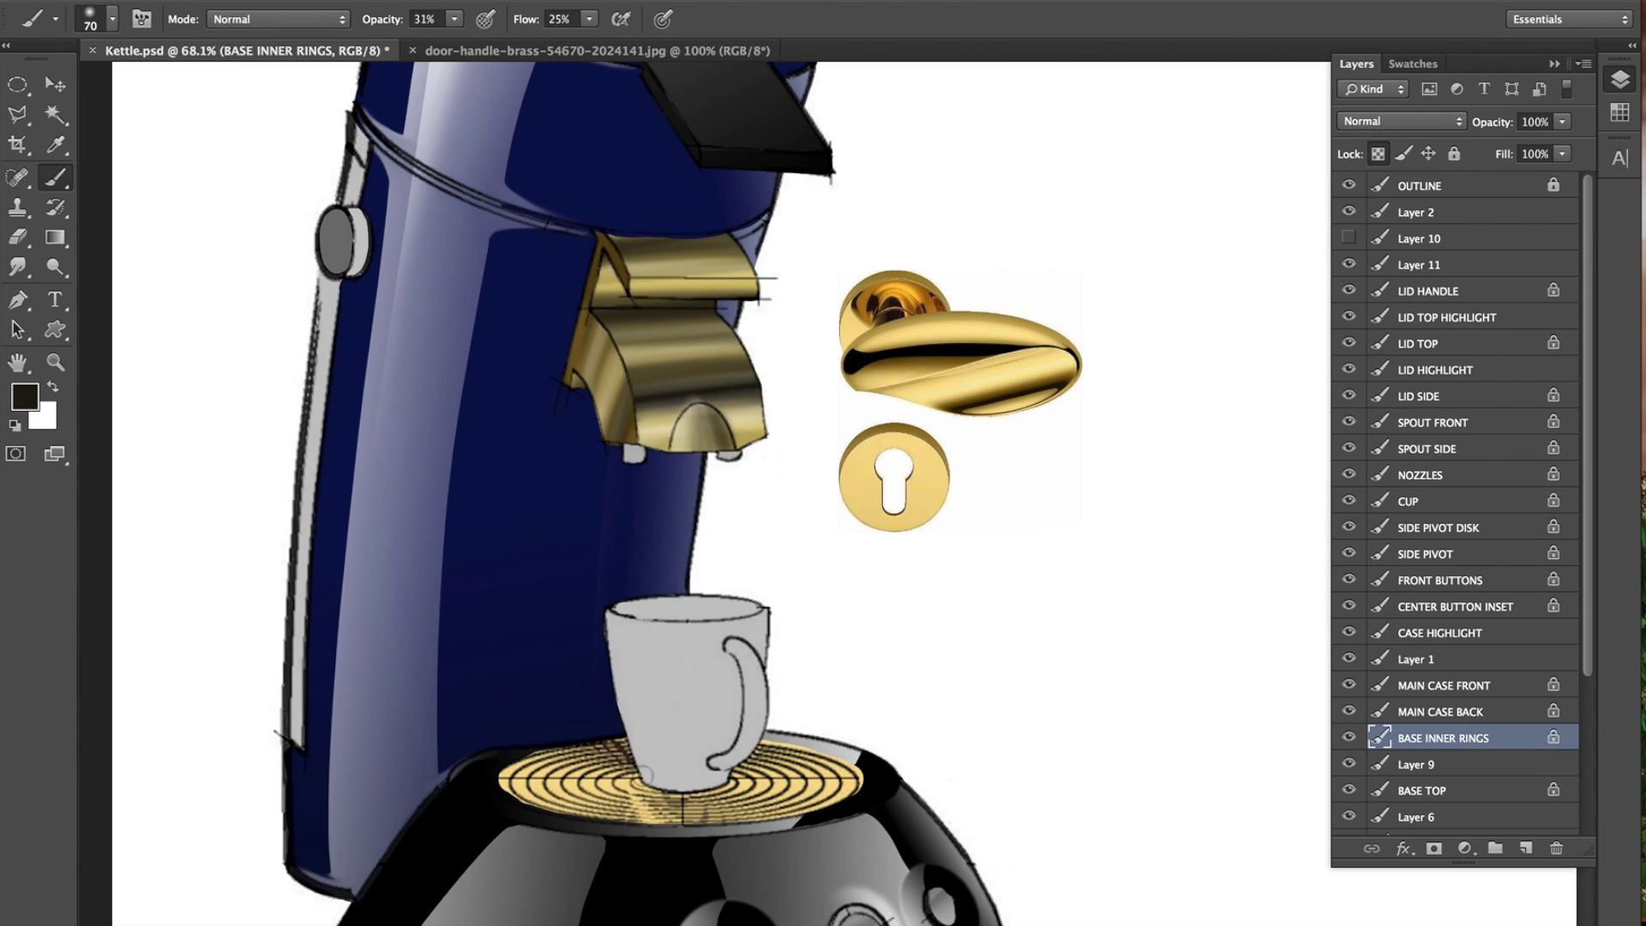
pyautogui.moveTo(652, 798)
pyautogui.mouseDown()
pyautogui.moveTo(548, 801)
pyautogui.moveTo(761, 735)
pyautogui.mouseUp()
pyautogui.moveTo(643, 848)
pyautogui.mouseDown()
pyautogui.moveTo(740, 859)
pyautogui.moveTo(760, 905)
pyautogui.mouseUp()
pyautogui.moveTo(724, 790)
pyautogui.mouseDown()
pyautogui.moveTo(788, 750)
pyautogui.moveTo(732, 783)
pyautogui.mouseUp()
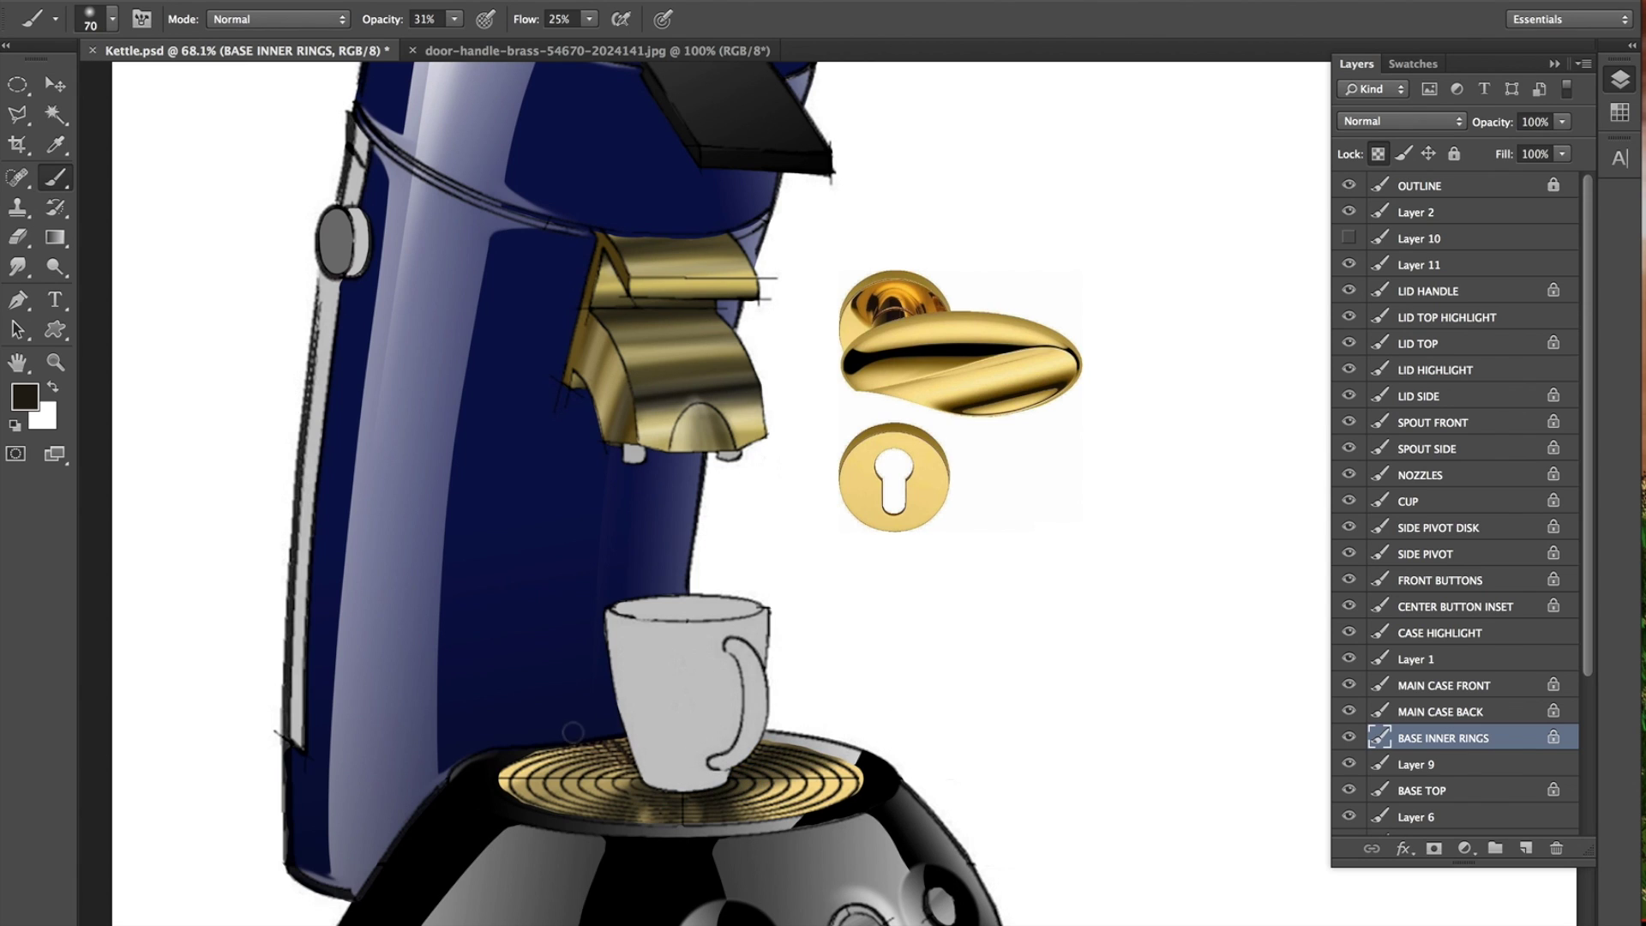
# Brush light gold sampled from the spout over the dark-shaded base rings at 31% opacity and 25% flow, reducing the brush to size 50.
pyautogui.moveTo(572, 733); pyautogui.dragTo(674, 733)
pyautogui.keyDown('alt'); pyautogui.click(654, 444); pyautogui.keyUp('alt')
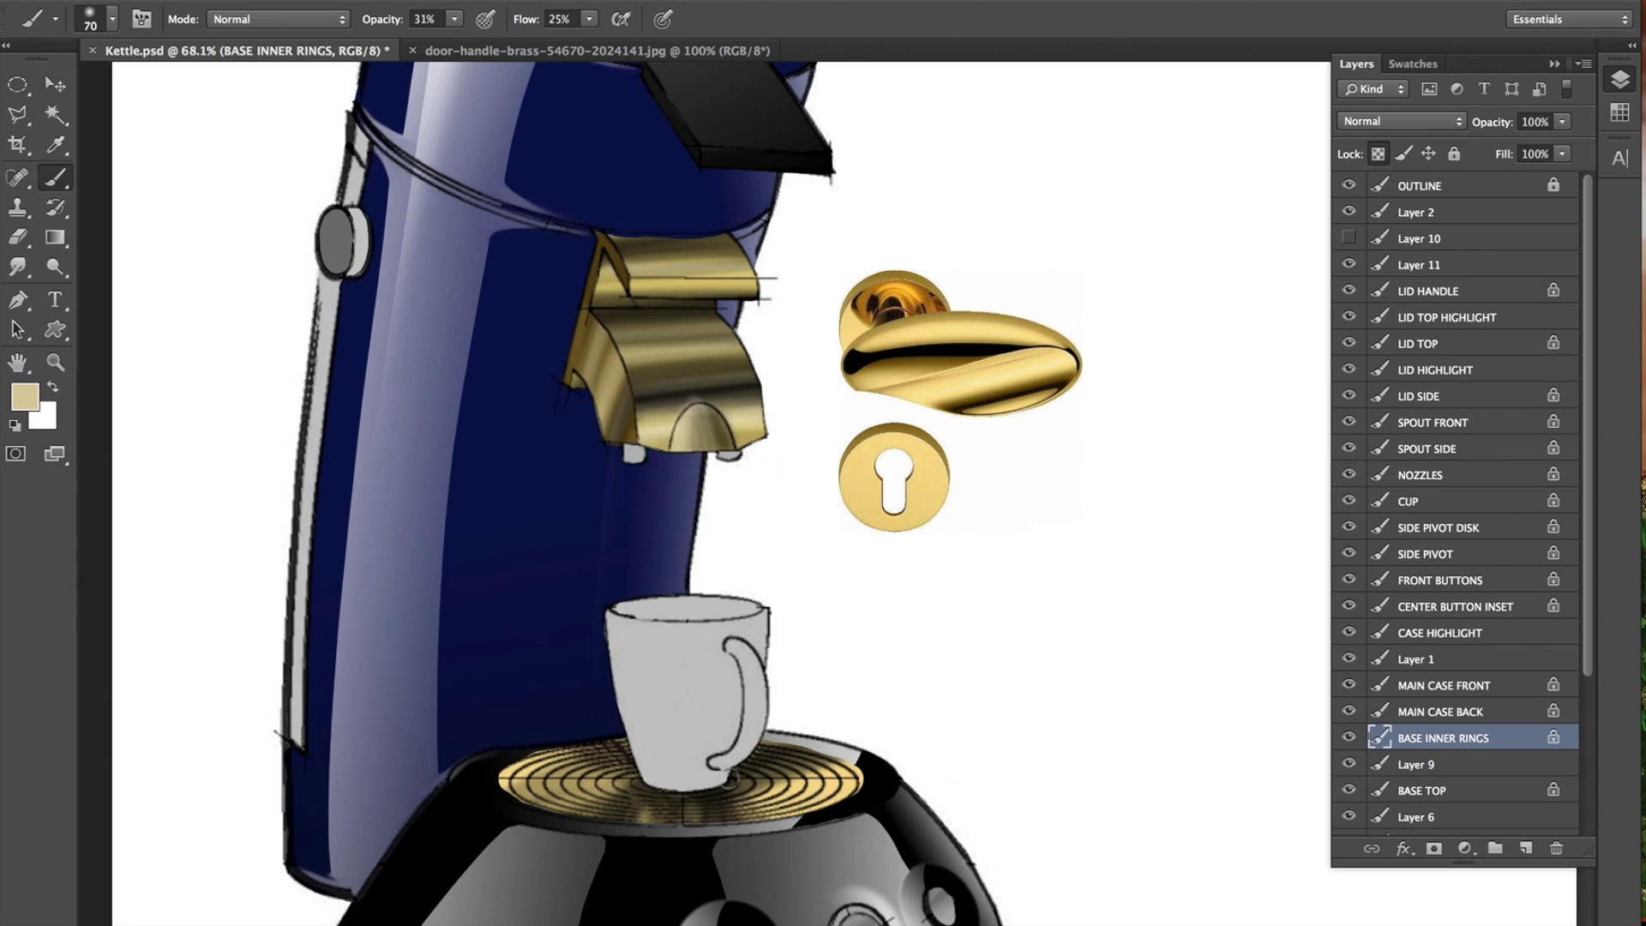
pyautogui.moveTo(772, 837)
pyautogui.mouseDown()
pyautogui.moveTo(729, 806)
pyautogui.moveTo(605, 793)
pyautogui.mouseUp()
pyautogui.moveTo(476, 801)
pyautogui.mouseDown()
pyautogui.moveTo(548, 795)
pyautogui.moveTo(508, 807)
pyautogui.mouseUp()
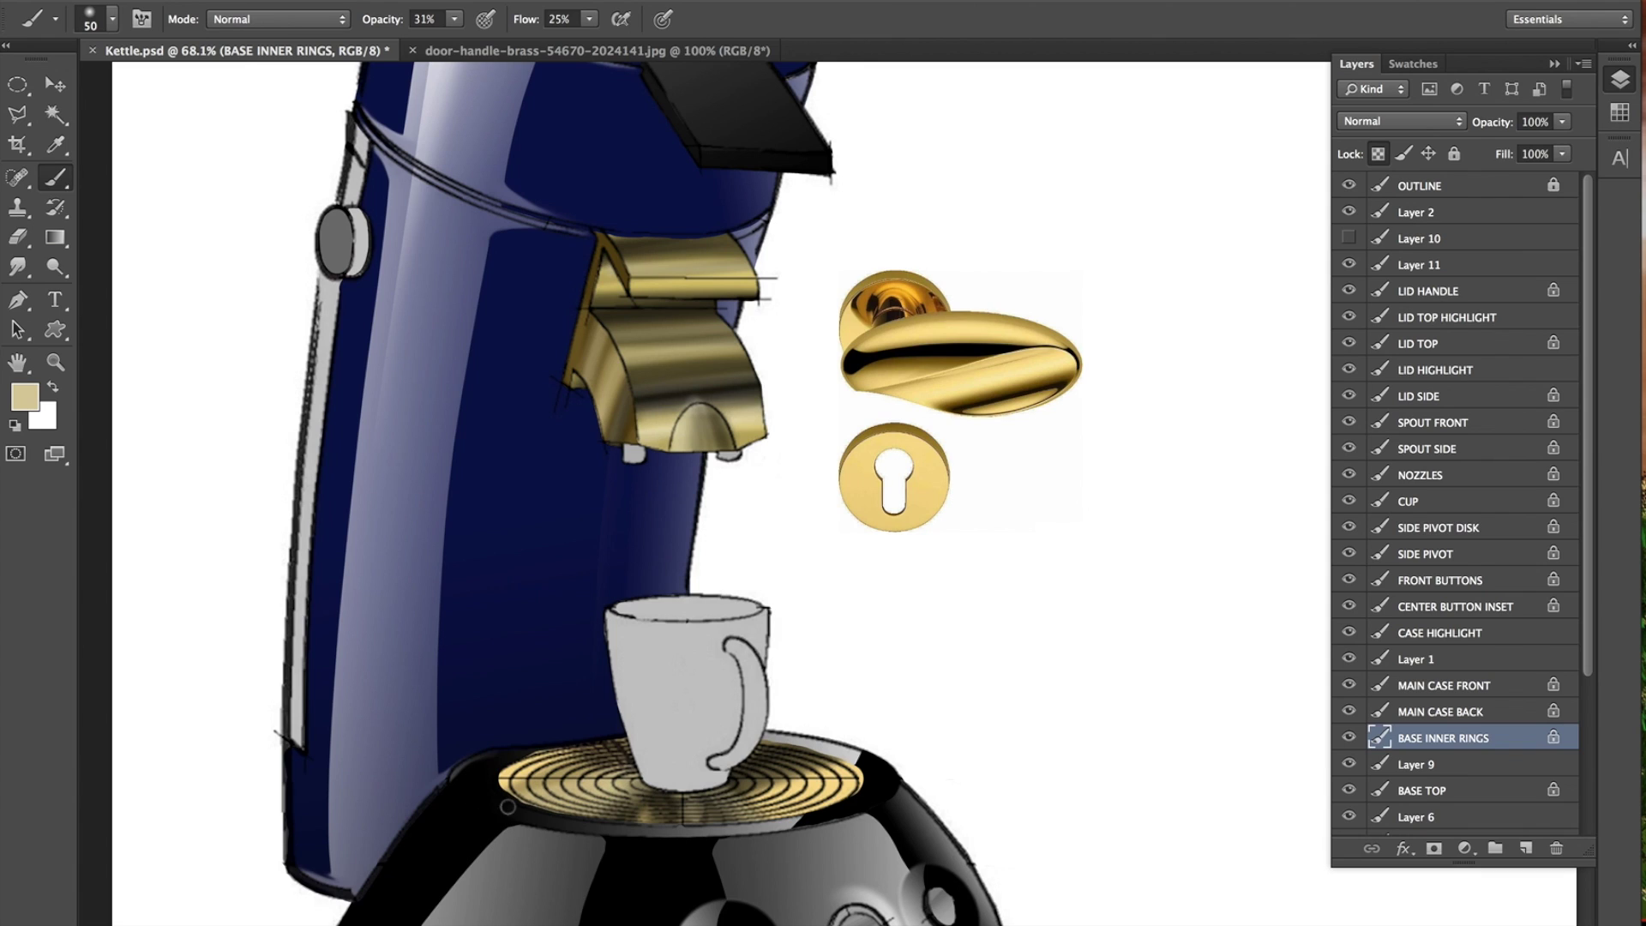
pyautogui.moveTo(785, 750); pyautogui.dragTo(720, 785)
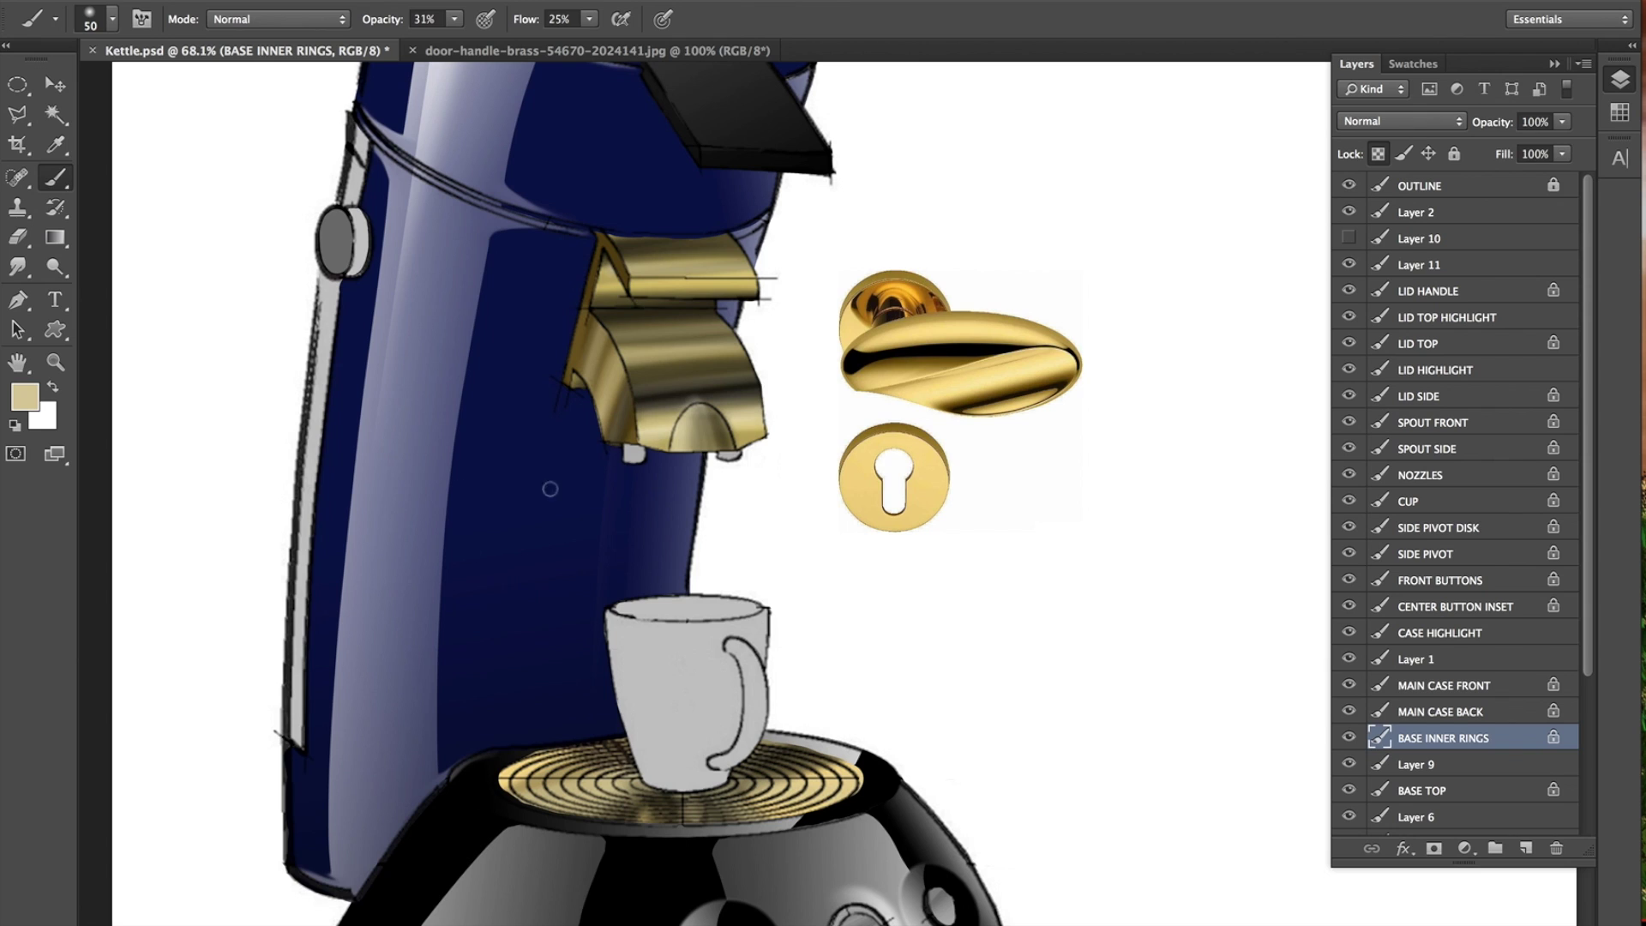
# Select the CUP layer and set the foreground colour to dark red a80f0f.
pyautogui.click(55, 85)
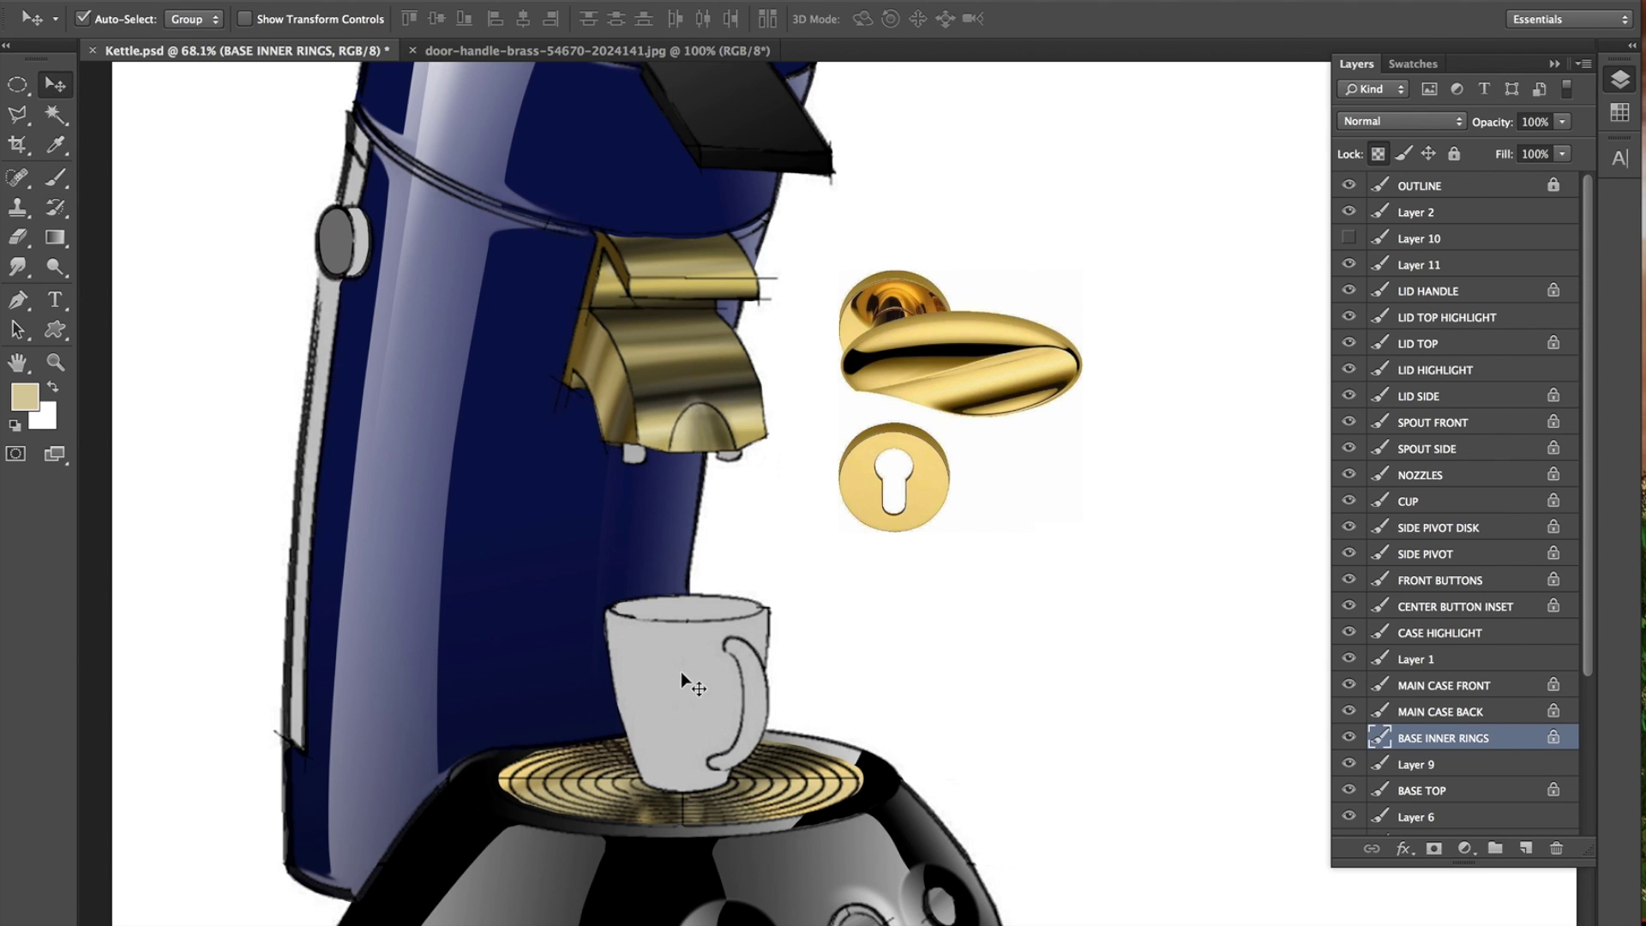
pyautogui.click(681, 673)
pyautogui.click(24, 396)
pyautogui.click(498, 221)
pyautogui.moveTo(557, 141); pyautogui.dragTo(562, 83)
pyautogui.moveTo(498, 197); pyautogui.dragTo(513, 182)
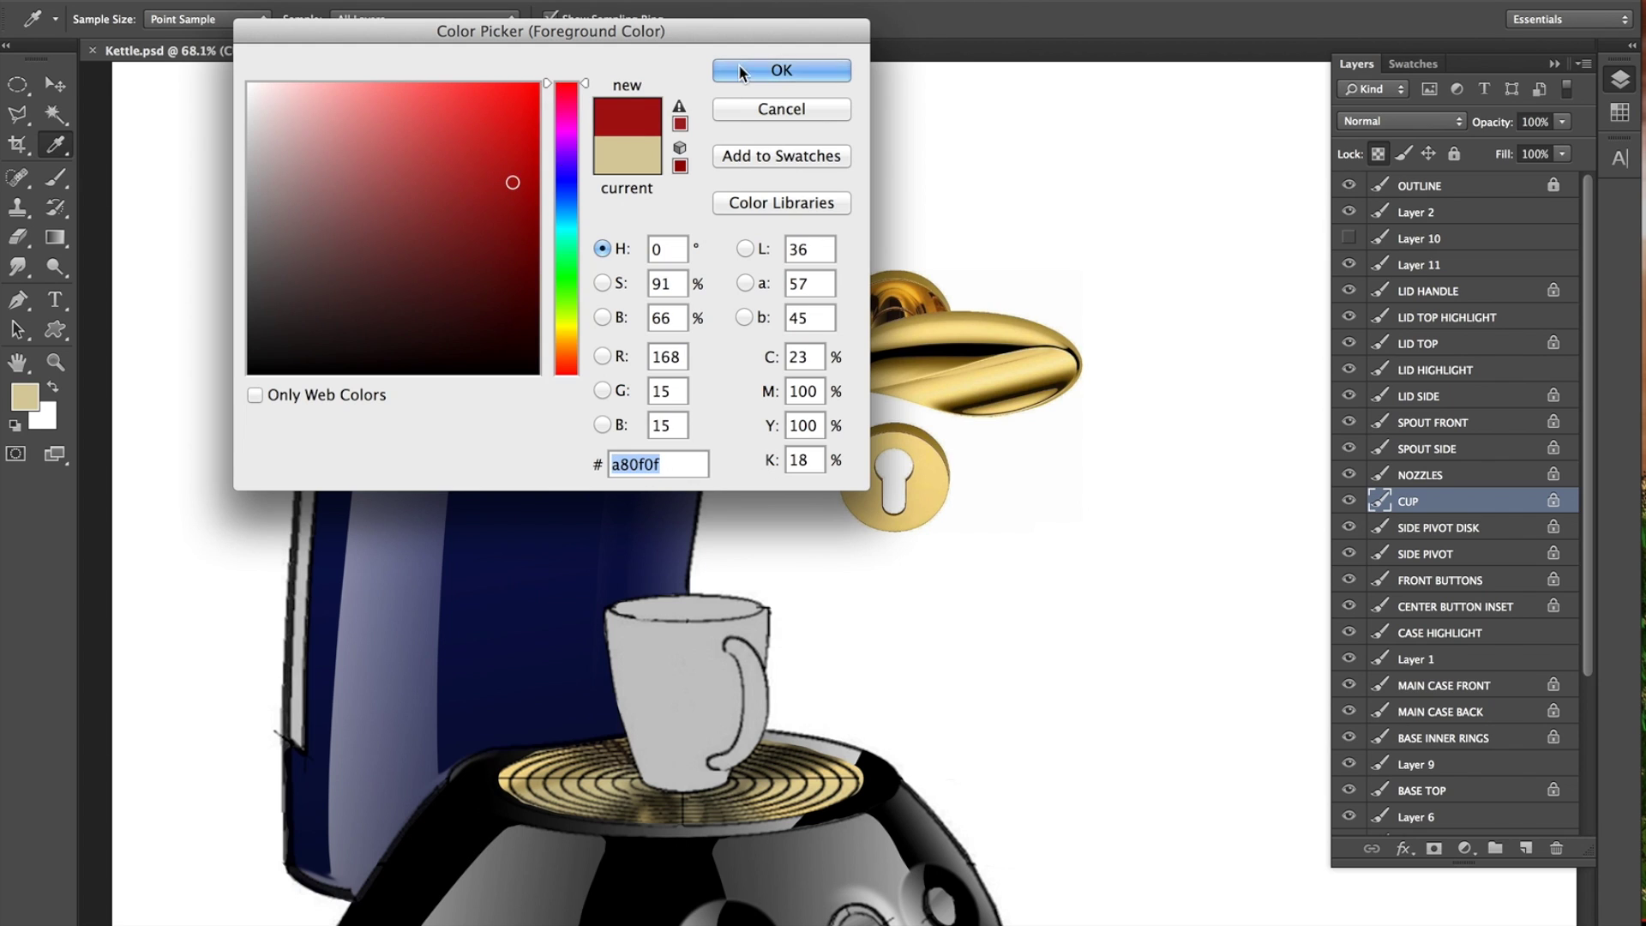
pyautogui.click(740, 70)
# Paint the whole cup, including its handle, red with a size 80 brush at 100% opacity and flow.
pyautogui.press('b')
pyautogui.moveTo(678, 633)
pyautogui.mouseDown()
pyautogui.moveTo(698, 780)
pyautogui.moveTo(623, 719)
pyautogui.moveTo(601, 663)
pyautogui.moveTo(643, 782)
pyautogui.mouseUp()
pyautogui.click(589, 19)
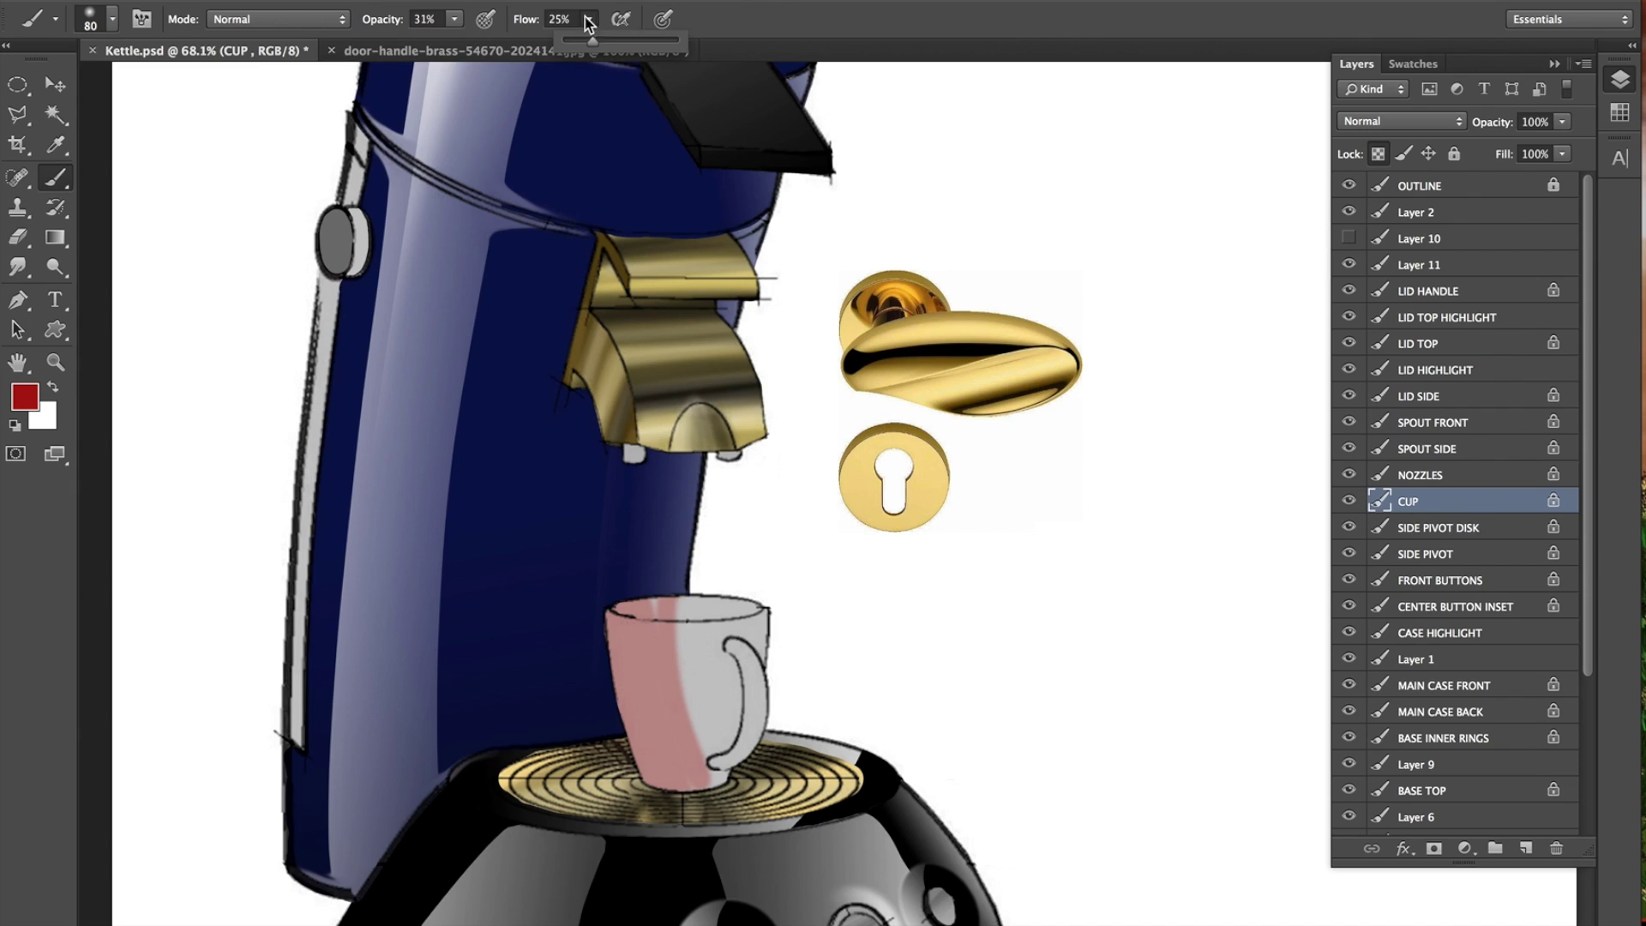
pyautogui.moveTo(454, 19); pyautogui.dragTo(497, 47)
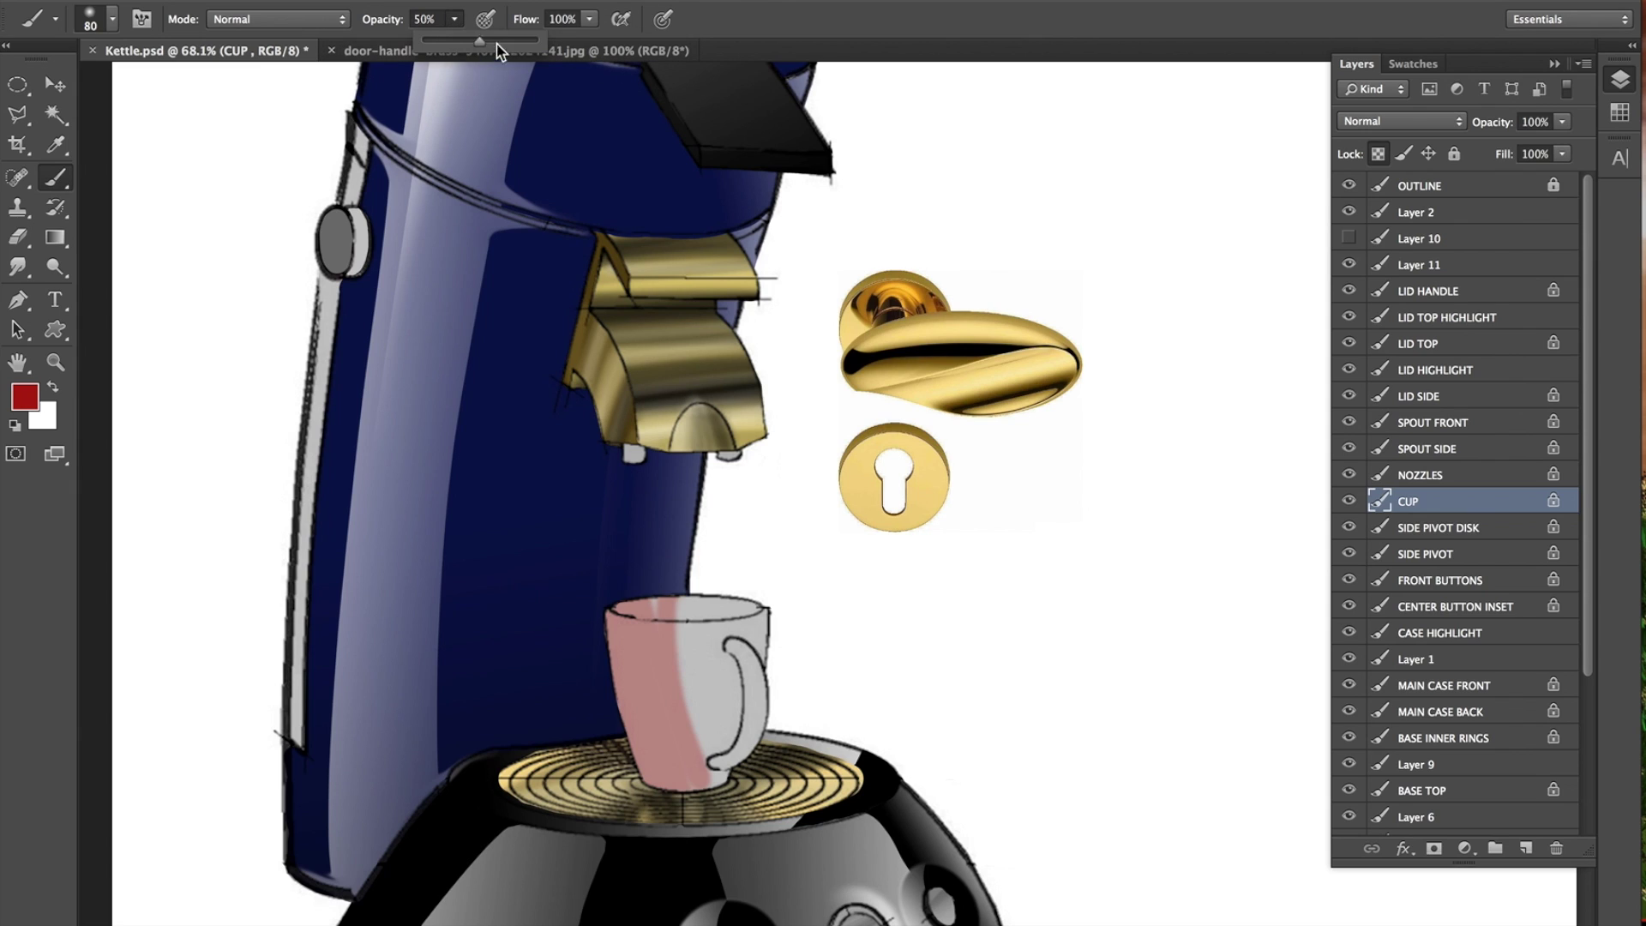
pyautogui.click(691, 725)
pyautogui.moveTo(626, 600)
pyautogui.mouseDown()
pyautogui.moveTo(622, 707)
pyautogui.moveTo(677, 784)
pyautogui.moveTo(712, 600)
pyautogui.moveTo(746, 771)
pyautogui.mouseUp()
pyautogui.moveTo(756, 613); pyautogui.dragTo(763, 746)
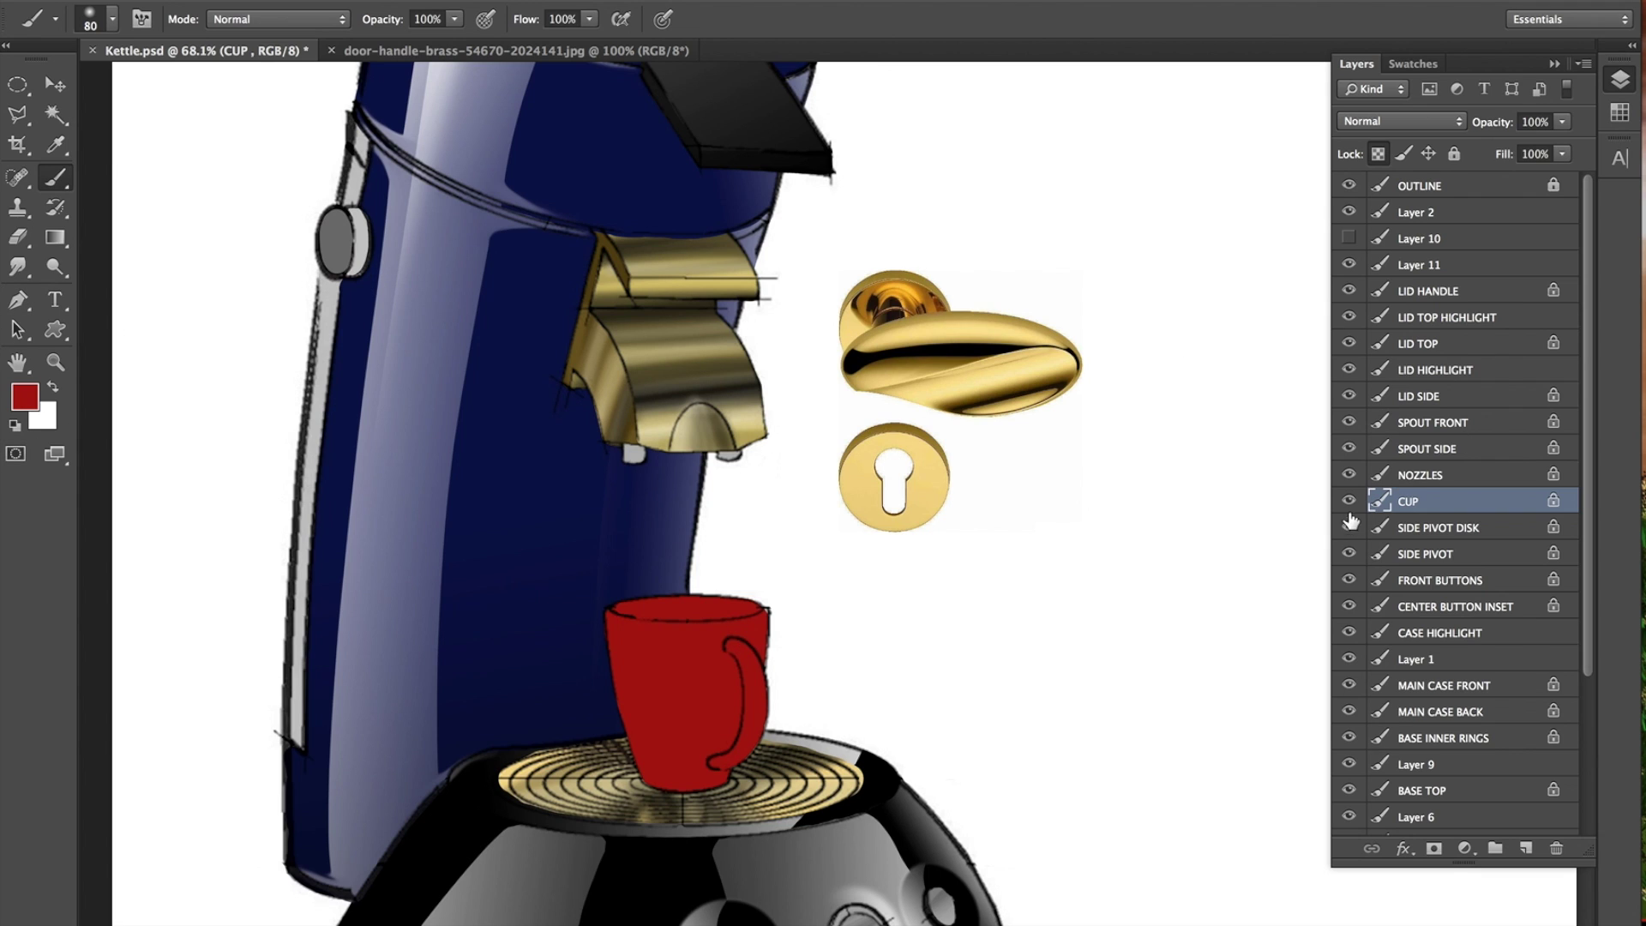
# Add a white gradient highlight over the cup's outline on a new layer and erase it down to a curved streak on the cup's side.
pyautogui.keyDown('ctrl'); pyautogui.click(1379, 502); pyautogui.keyUp('ctrl')
pyautogui.click(1526, 849)
pyautogui.click(55, 237)
pyautogui.click(53, 389)
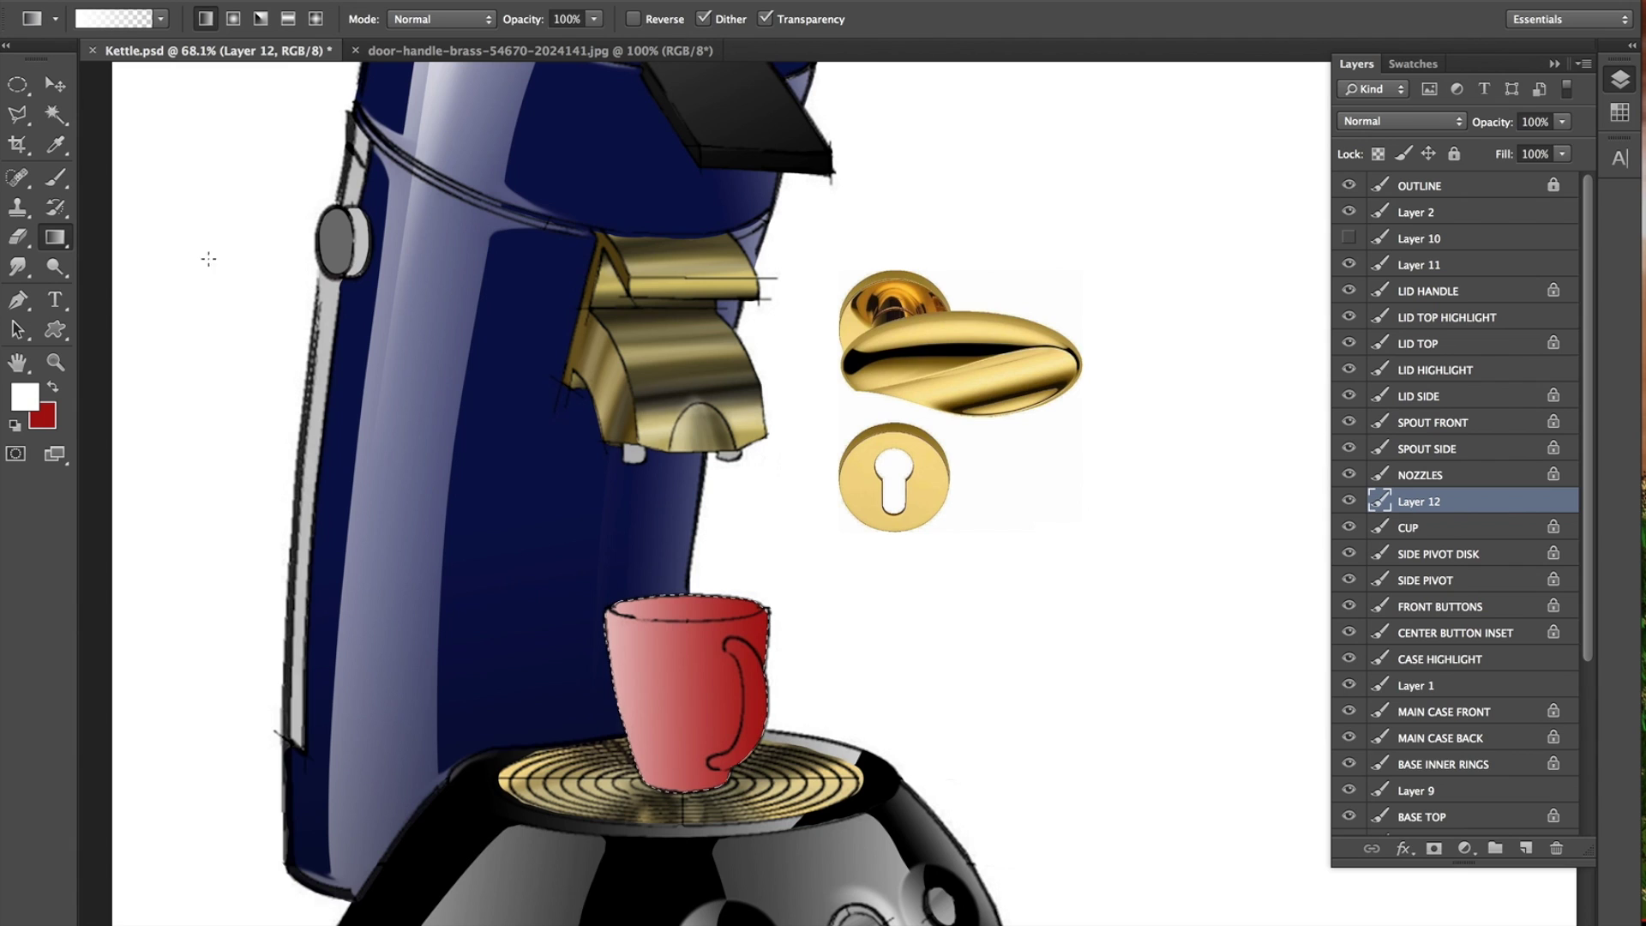
pyautogui.press('e')
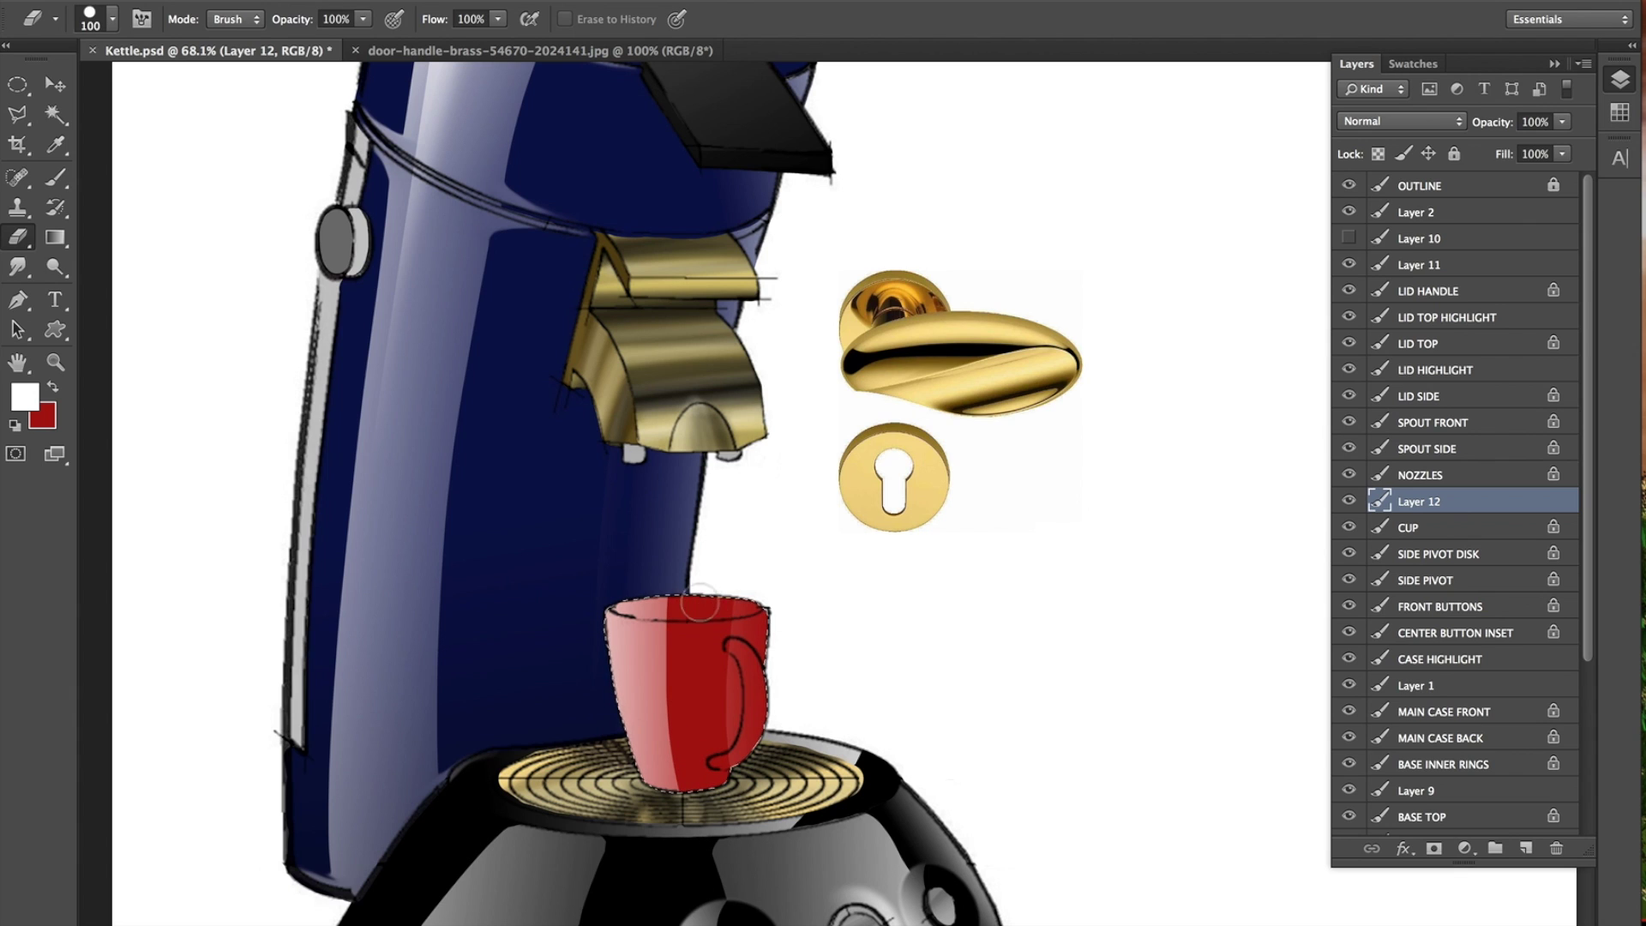
pyautogui.moveTo(594, 648); pyautogui.dragTo(630, 737)
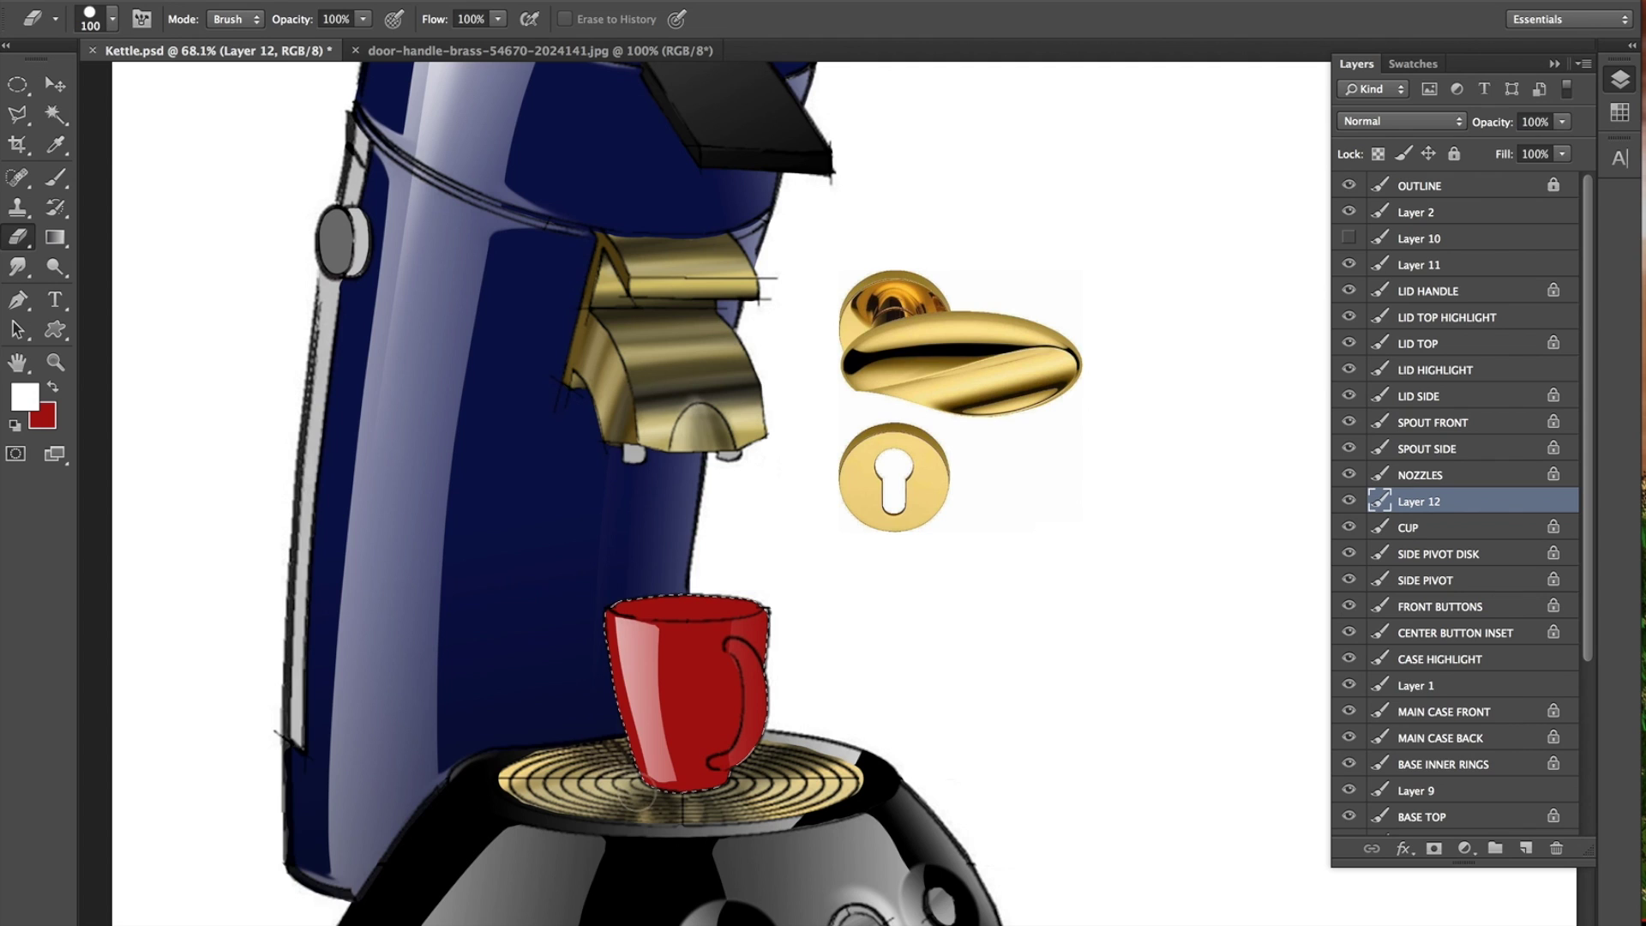
# Darken the inner opening and handle side on the CUP layer with a size 150 Burn tool, range Highlights, exposure 100%.
pyautogui.click(1474, 532)
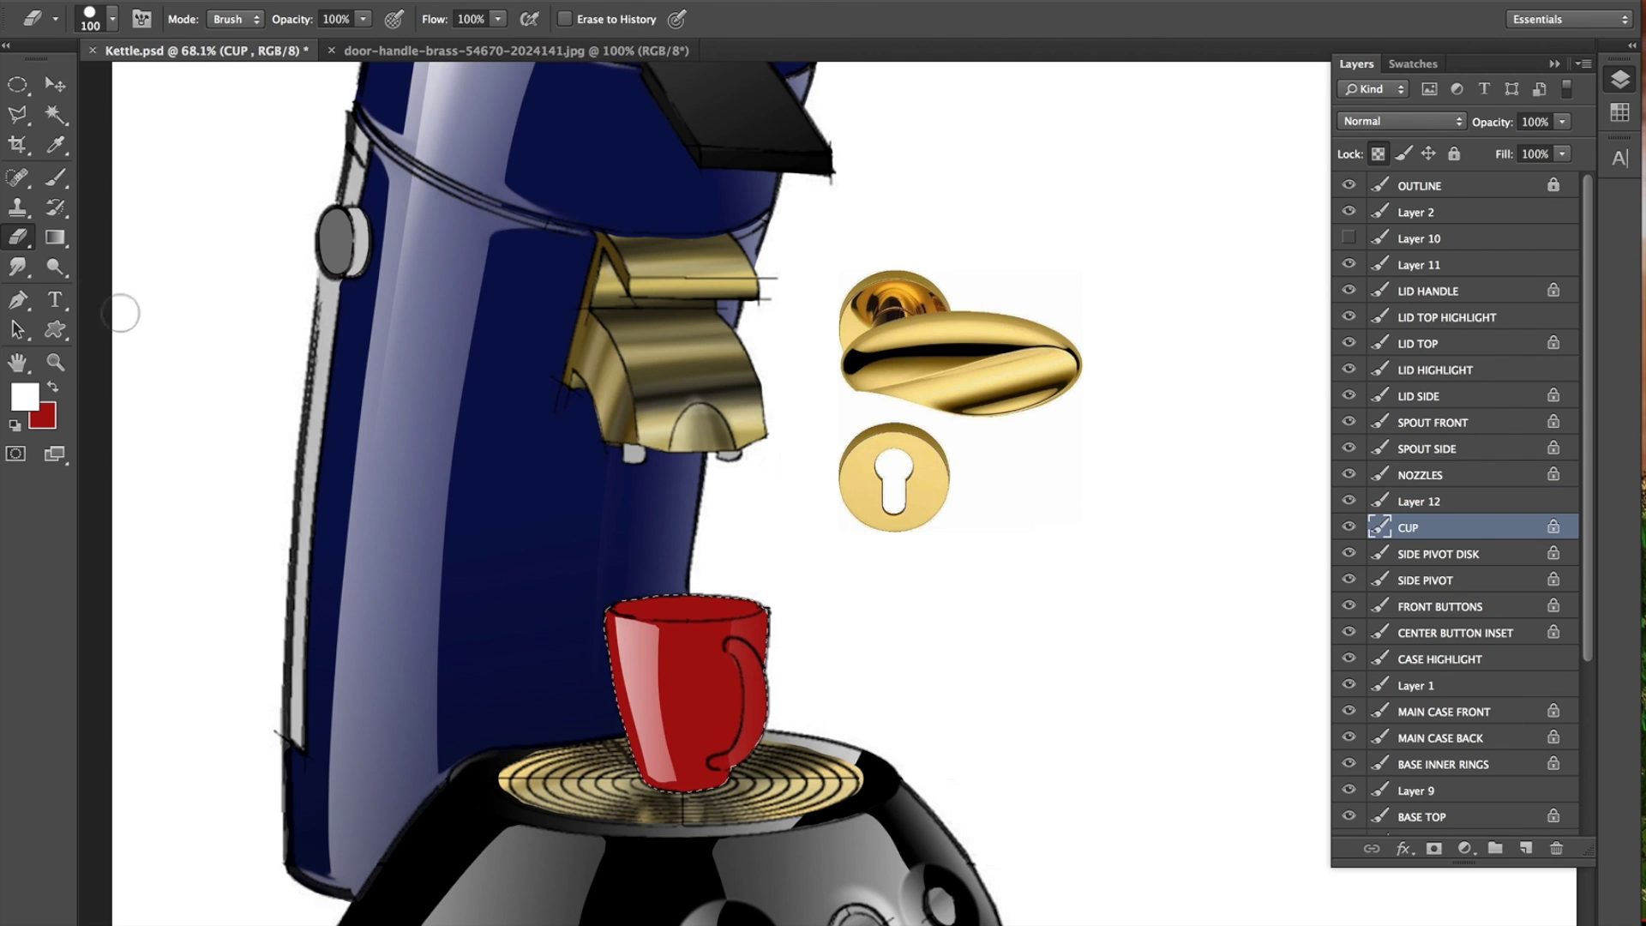
pyautogui.click(44, 268)
pyautogui.rightClick(45, 267)
pyautogui.click(129, 292)
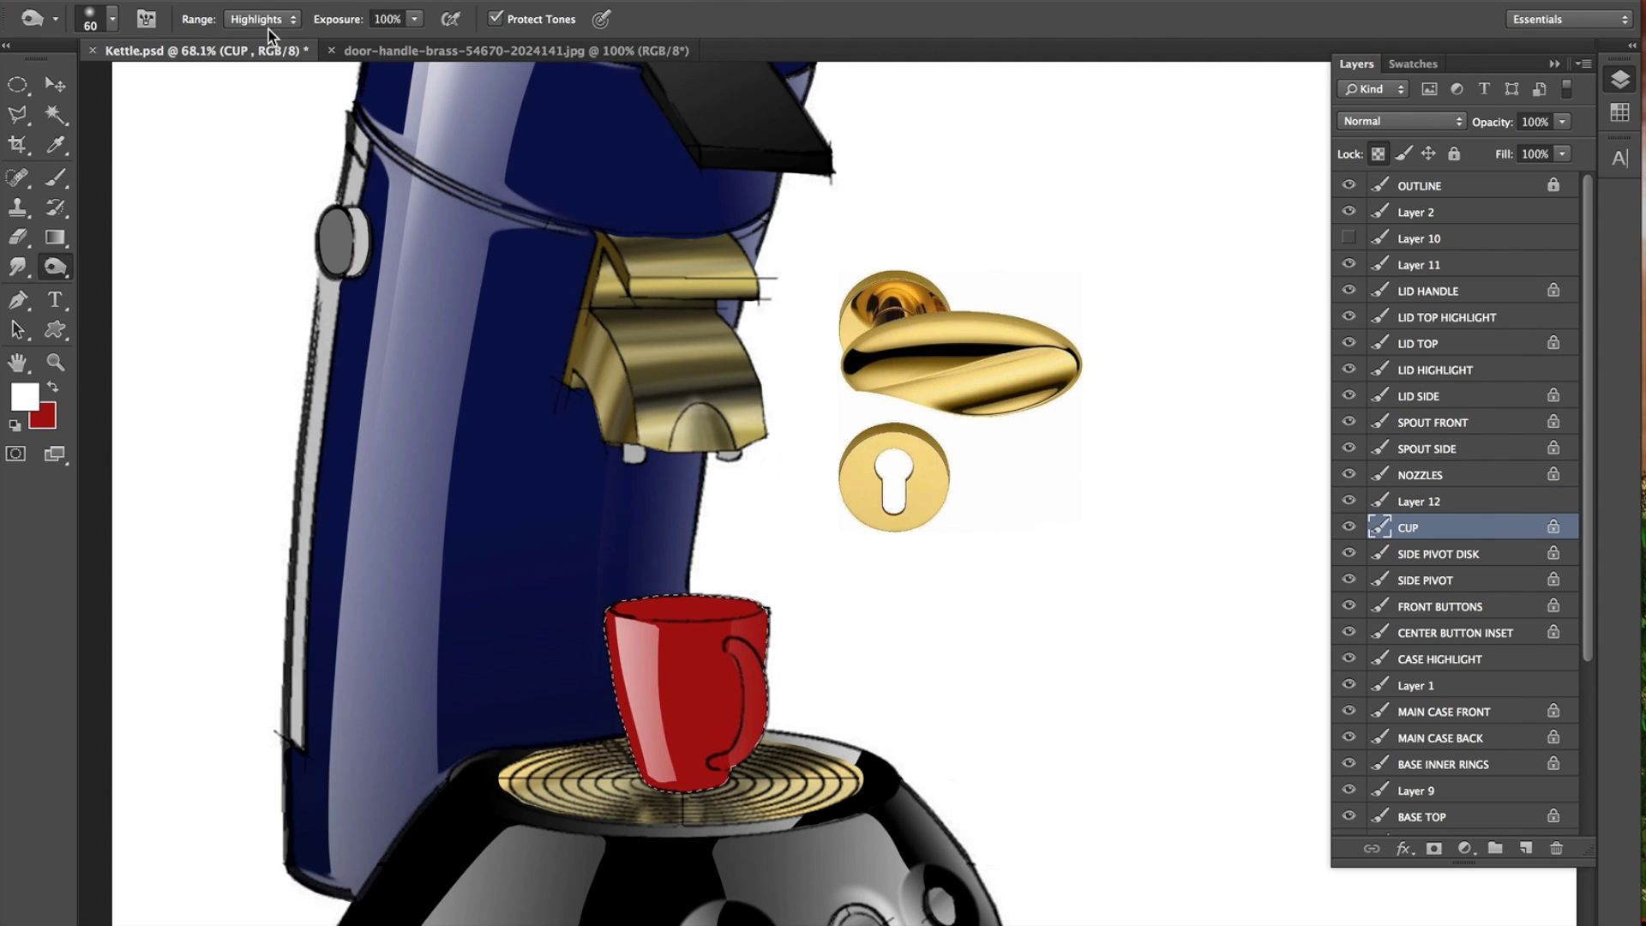
pyautogui.press(']')
pyautogui.press(']')
pyautogui.press(']')
pyautogui.press(']')
pyautogui.press(']')
pyautogui.press(']')
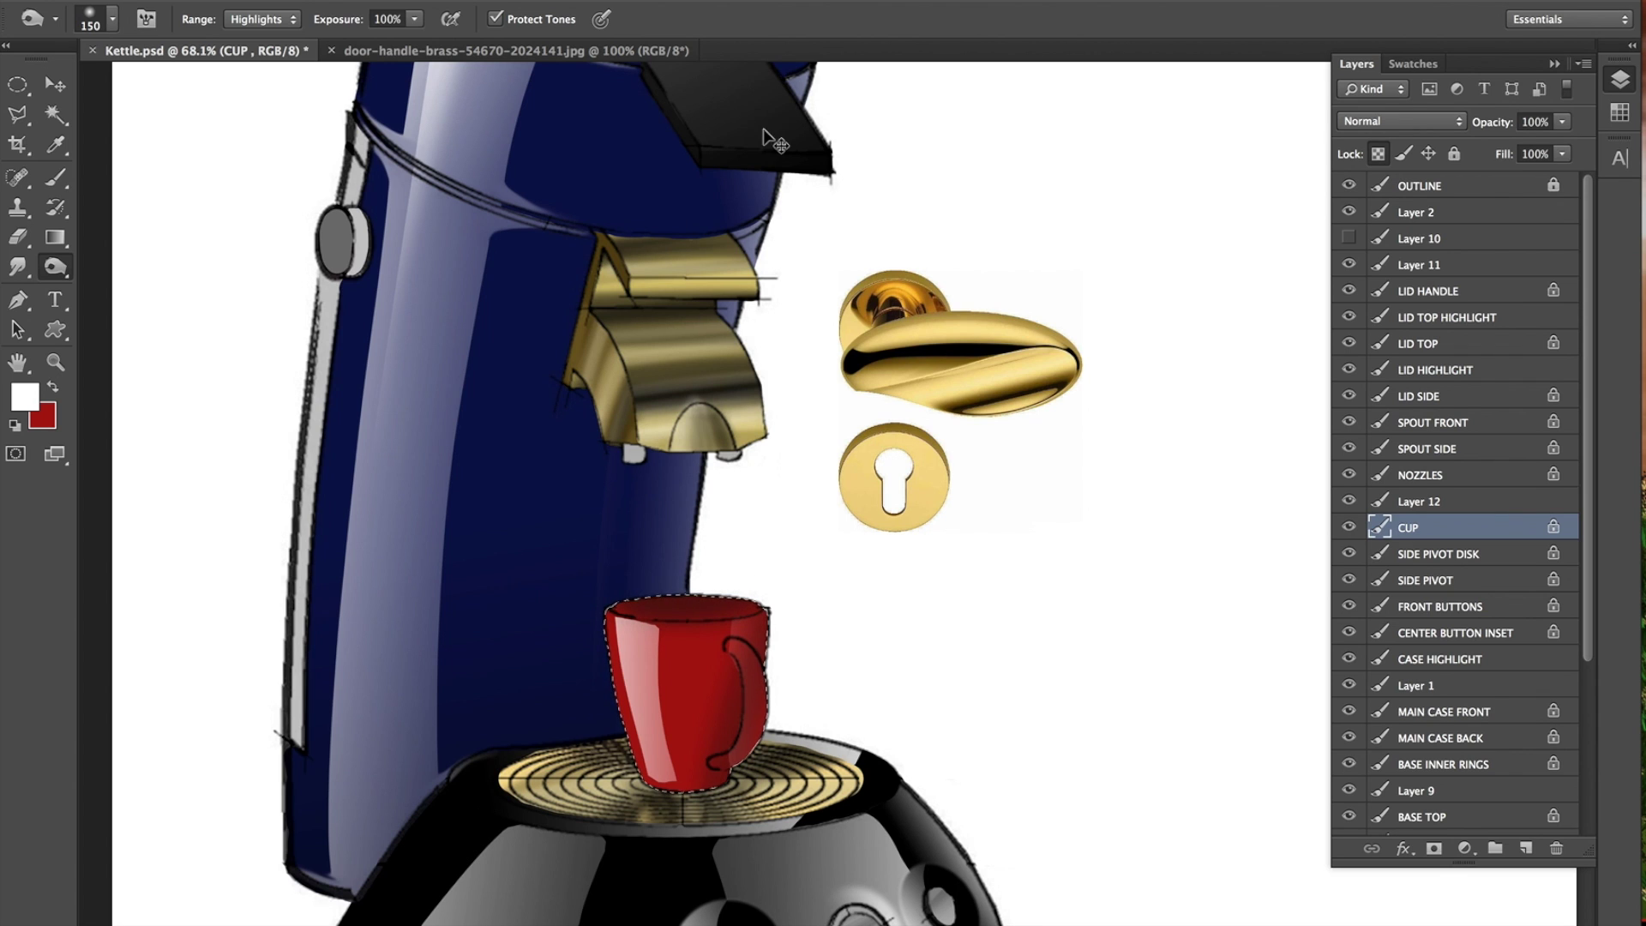
pyautogui.scroll(-1, 527, 417)
pyautogui.scroll(-3, 527, 417)
pyautogui.scroll(2, 528, 417)
pyautogui.press('v')
pyautogui.moveTo(782, 442); pyautogui.dragTo(896, 427)
pyautogui.press('Delete')
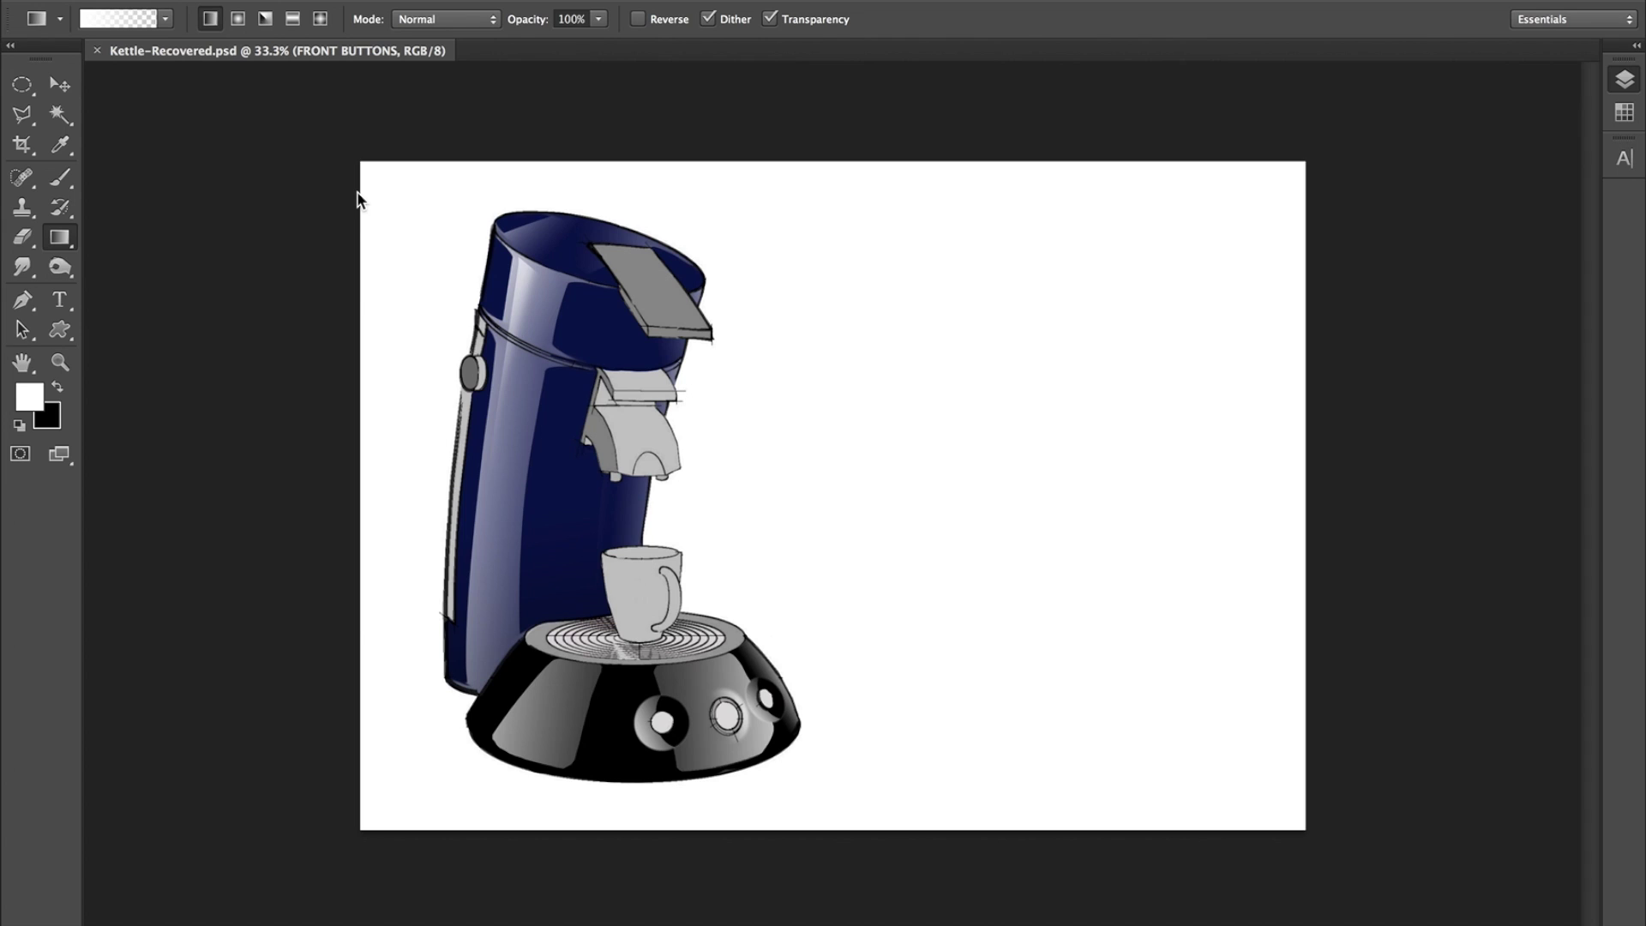
# Show the layer list of Kettle-Recovered.psd and magnify the coffee machine to 50%.
pyautogui.click(1622, 81)
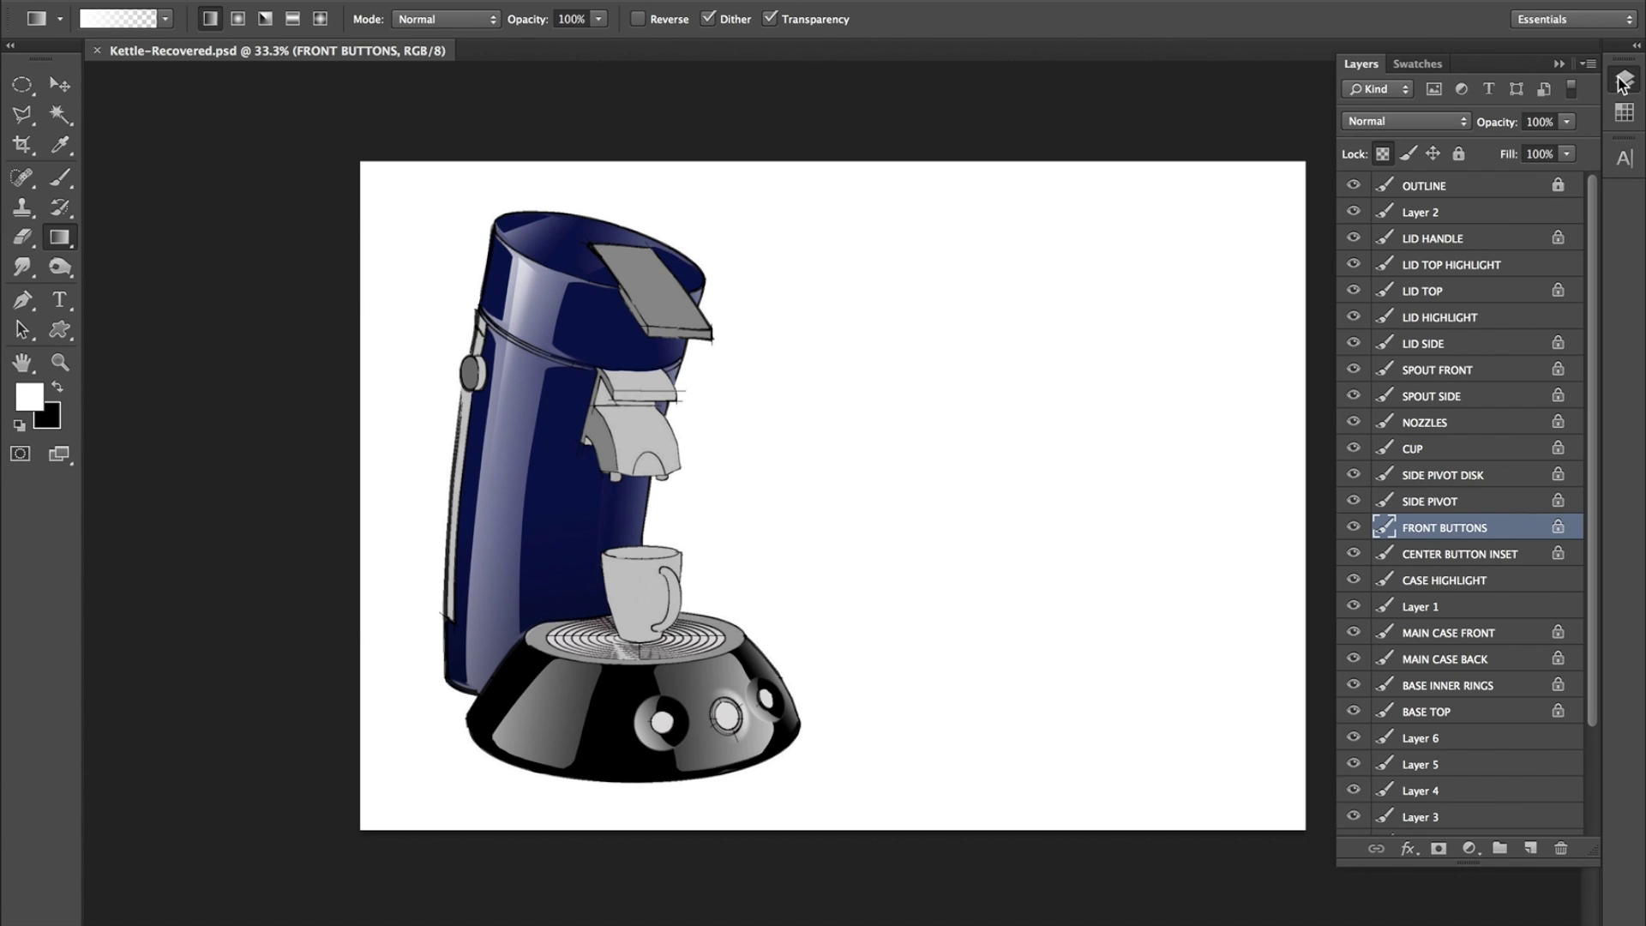
pyautogui.click(60, 86)
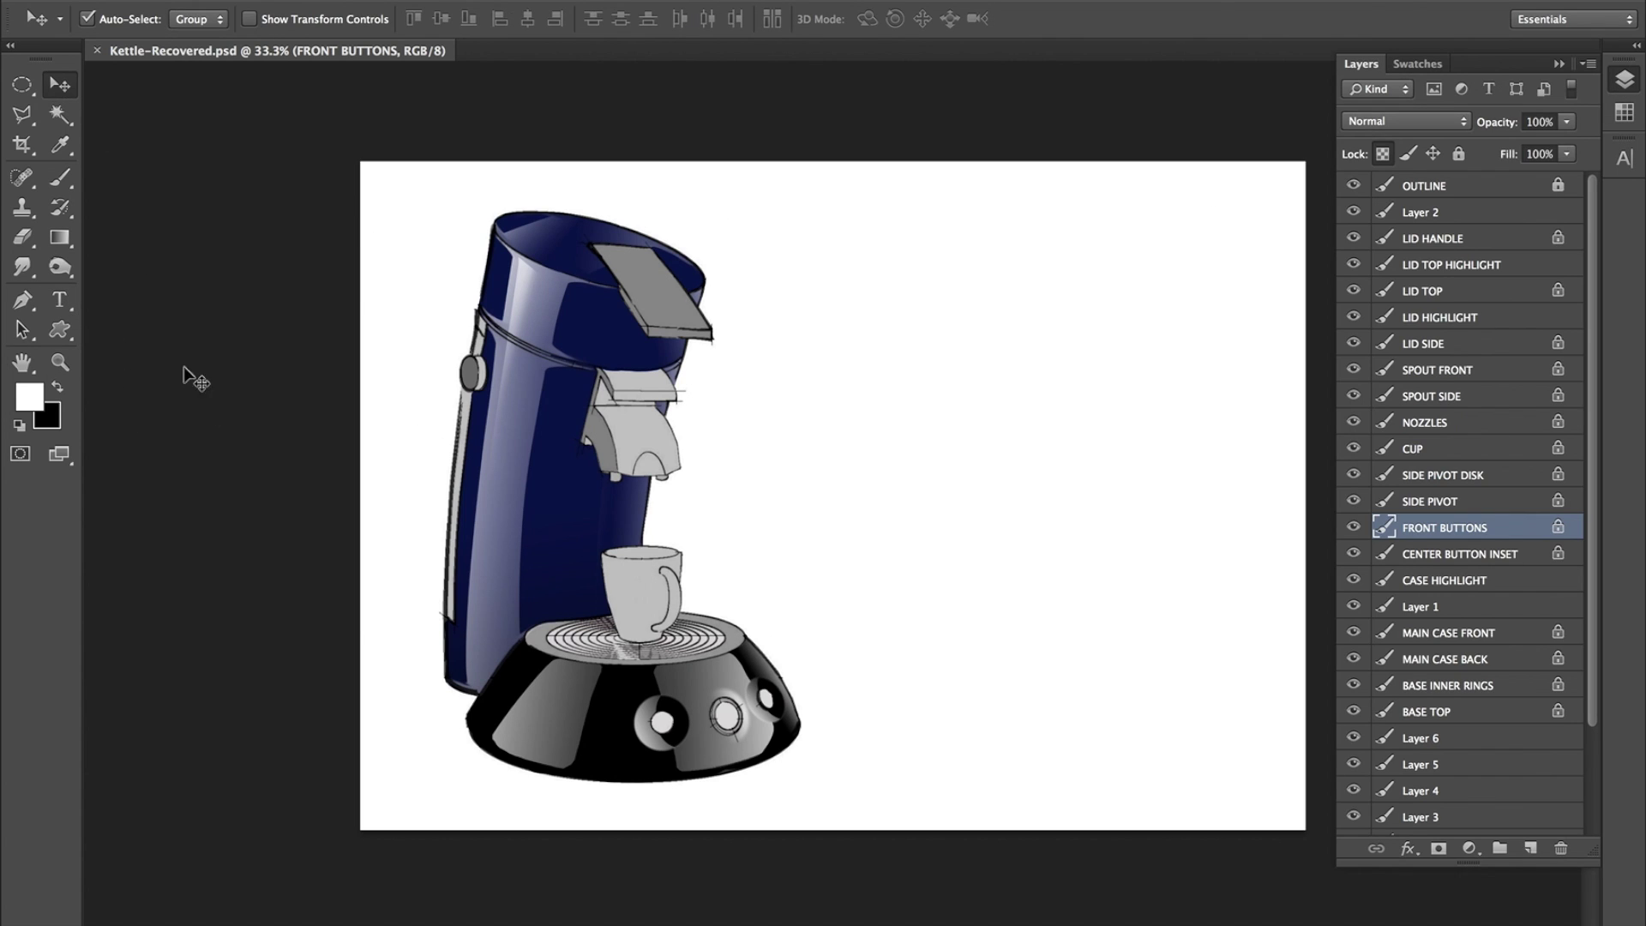
pyautogui.click(56, 365)
pyautogui.click(613, 505)
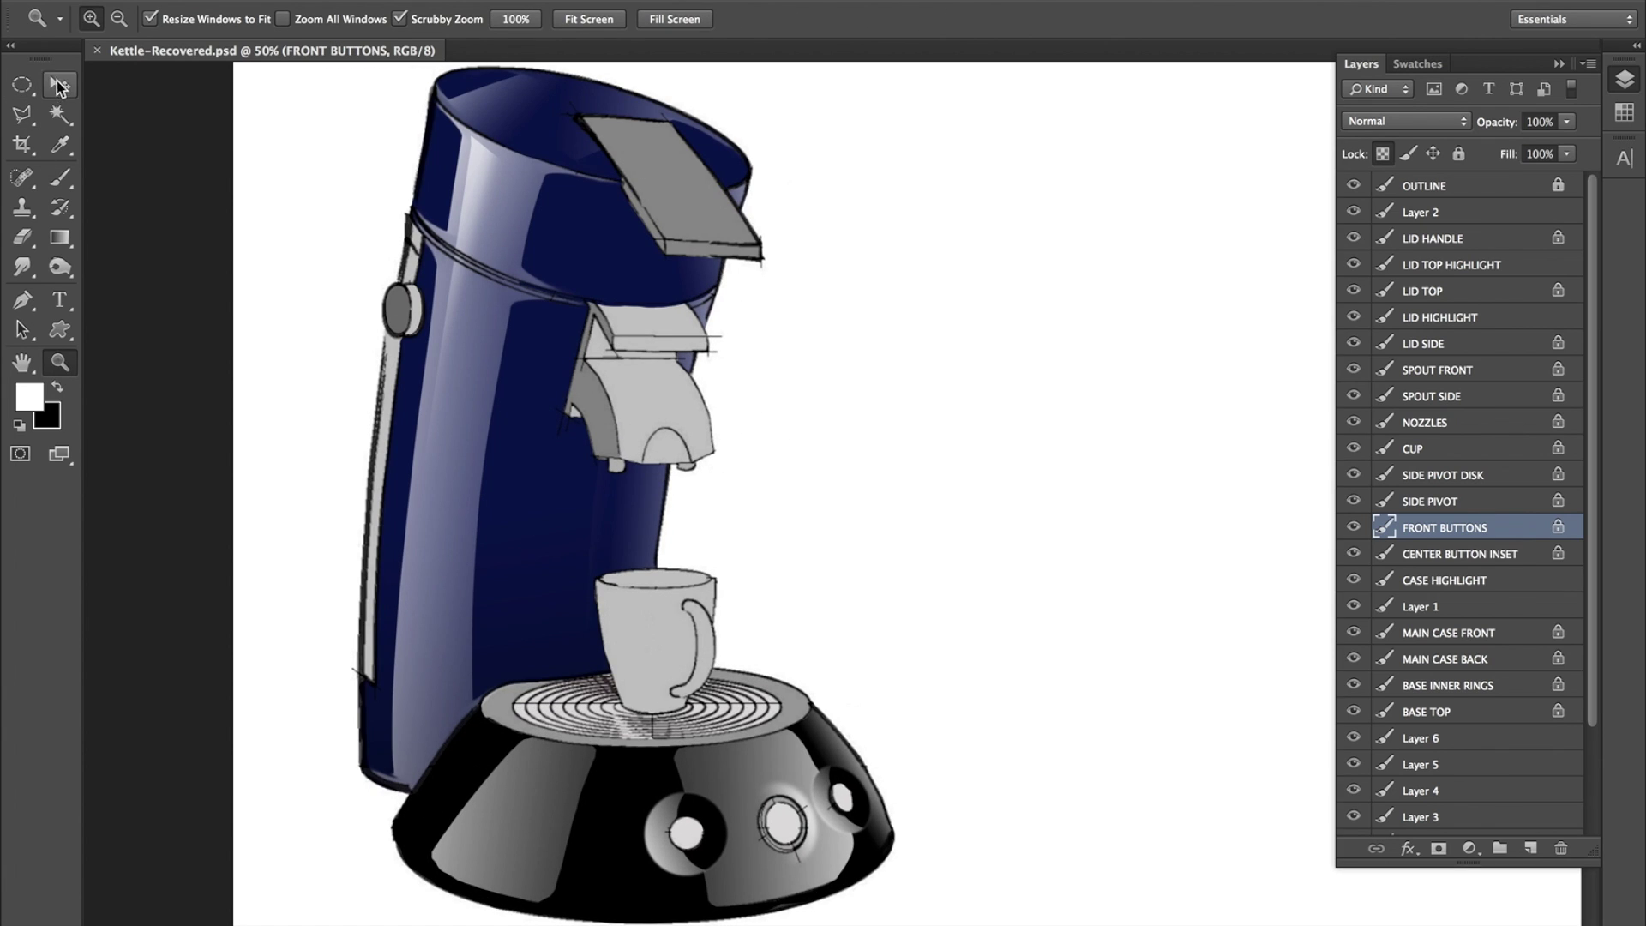
pyautogui.click(60, 84)
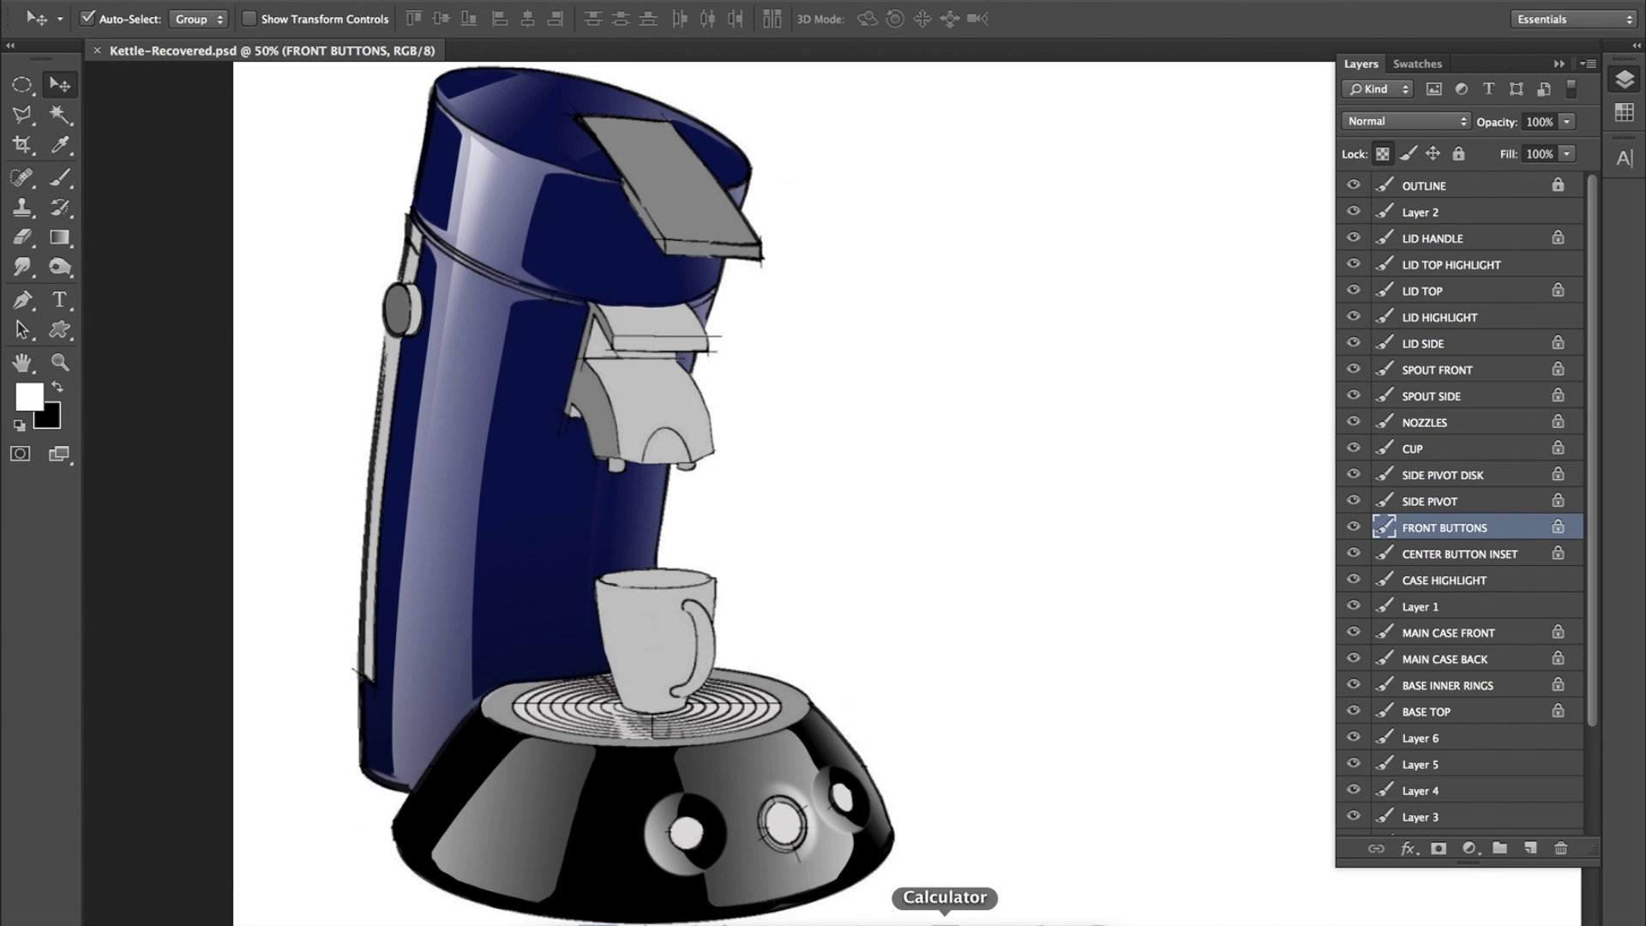
# Open the Inspo for Finishes folder on the desktop and view the Coffee-Maker-Buying-Guide-4 reference image.
pyautogui.press('super+m')
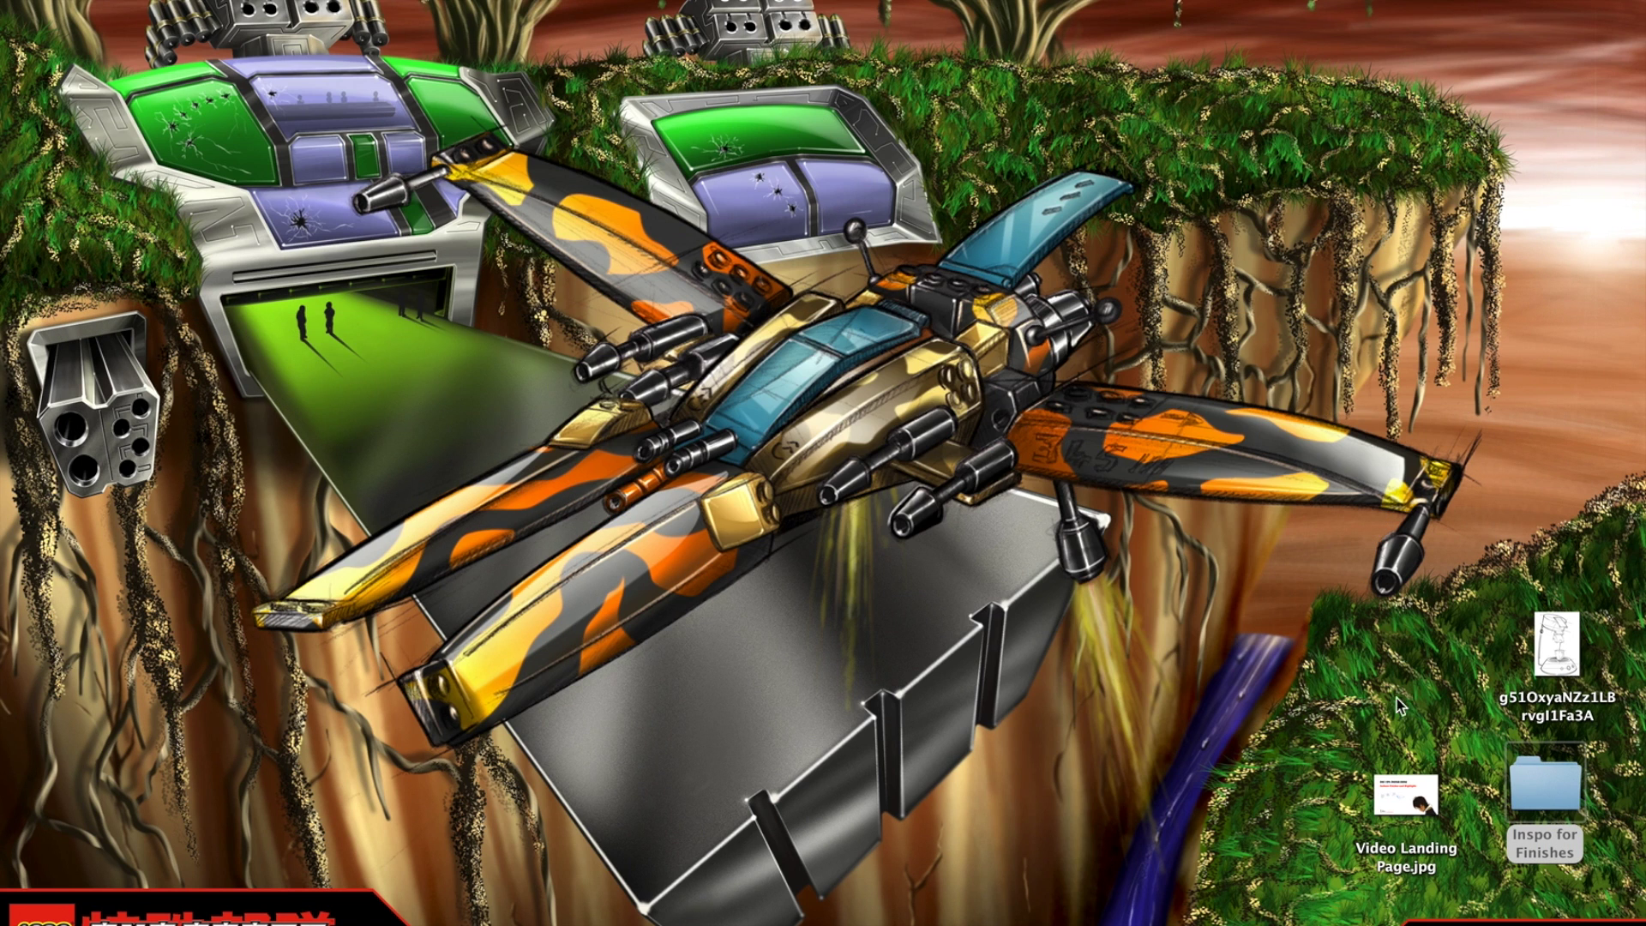
pyautogui.doubleClick(1521, 803)
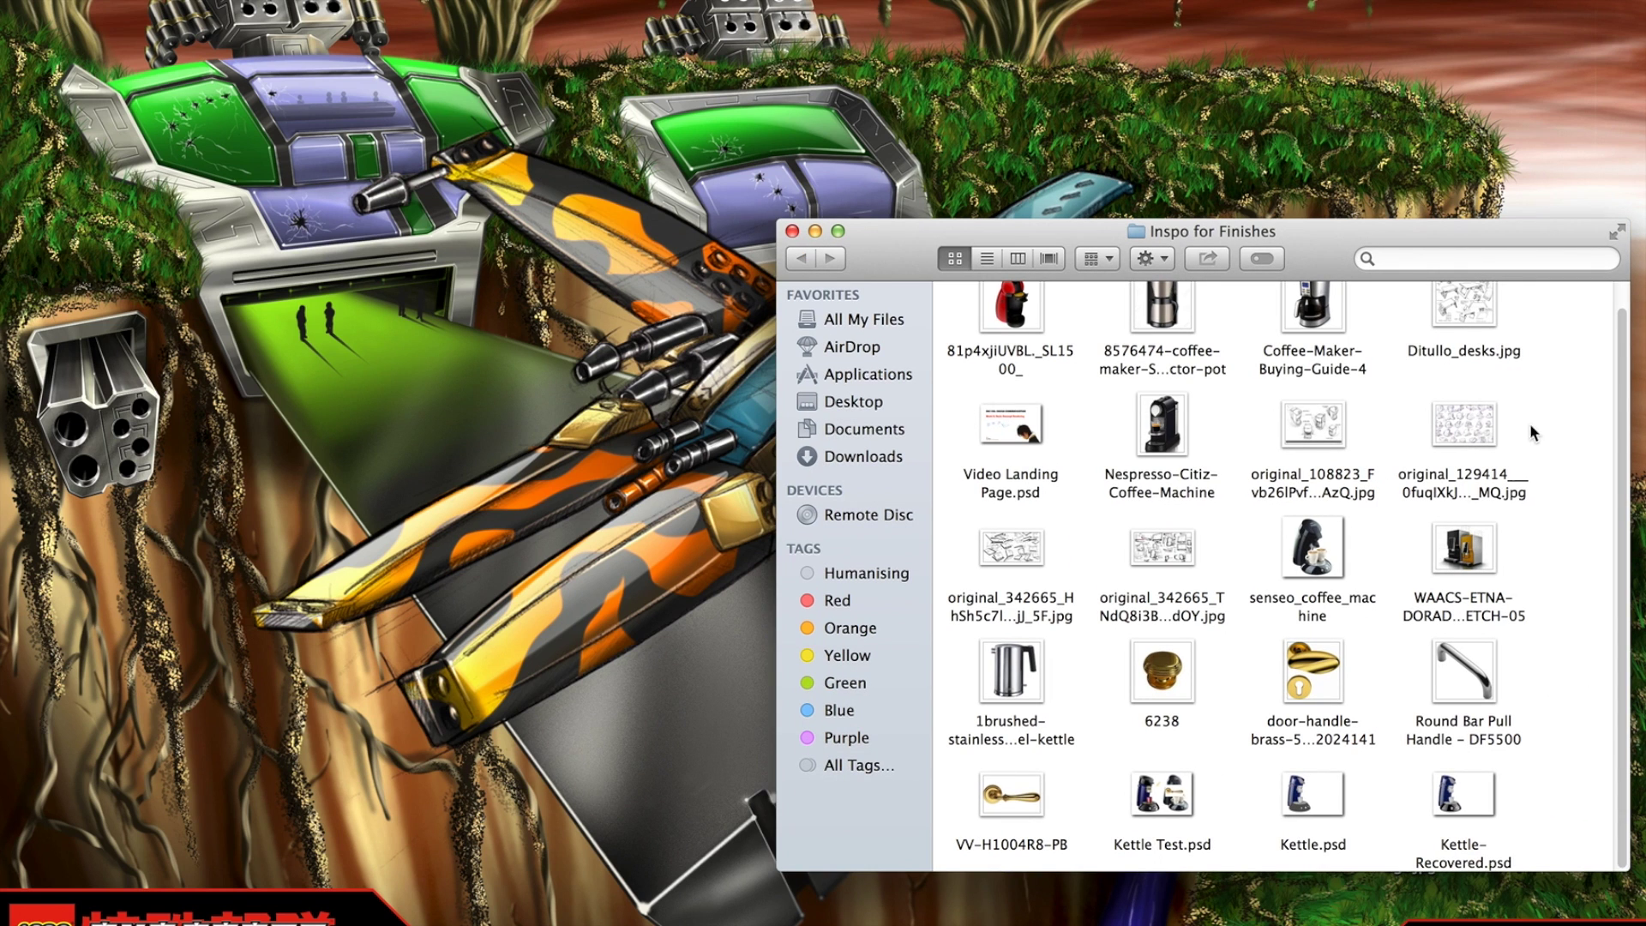
pyautogui.scroll(2, 1607, 414)
pyautogui.doubleClick(1314, 326)
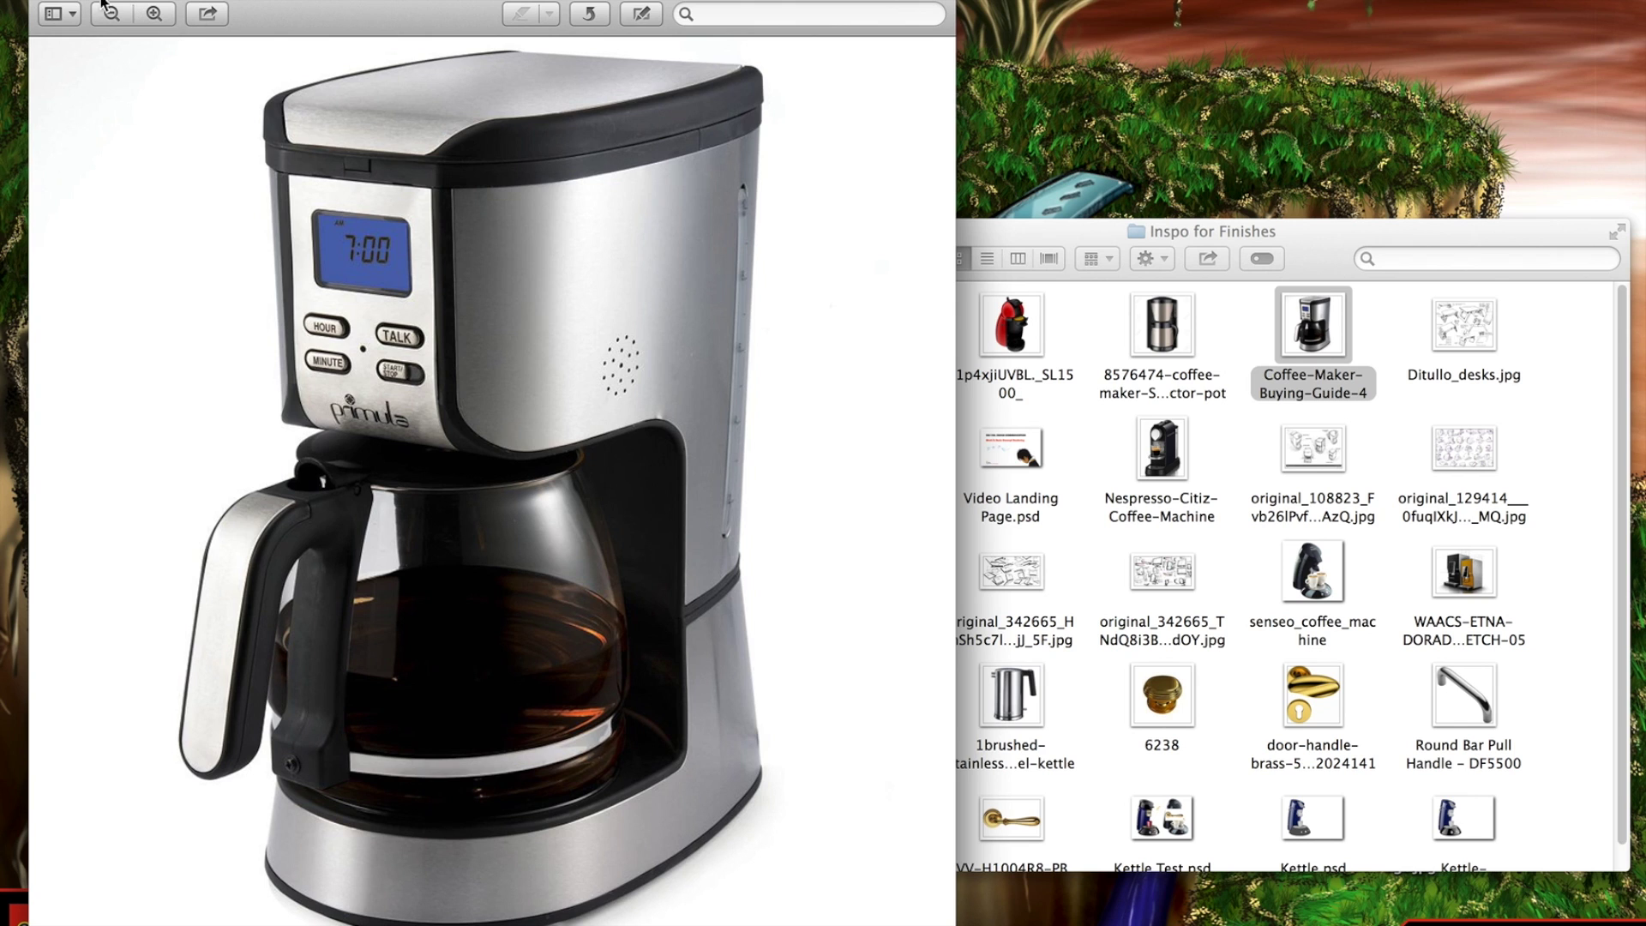
pyautogui.press('super+w')
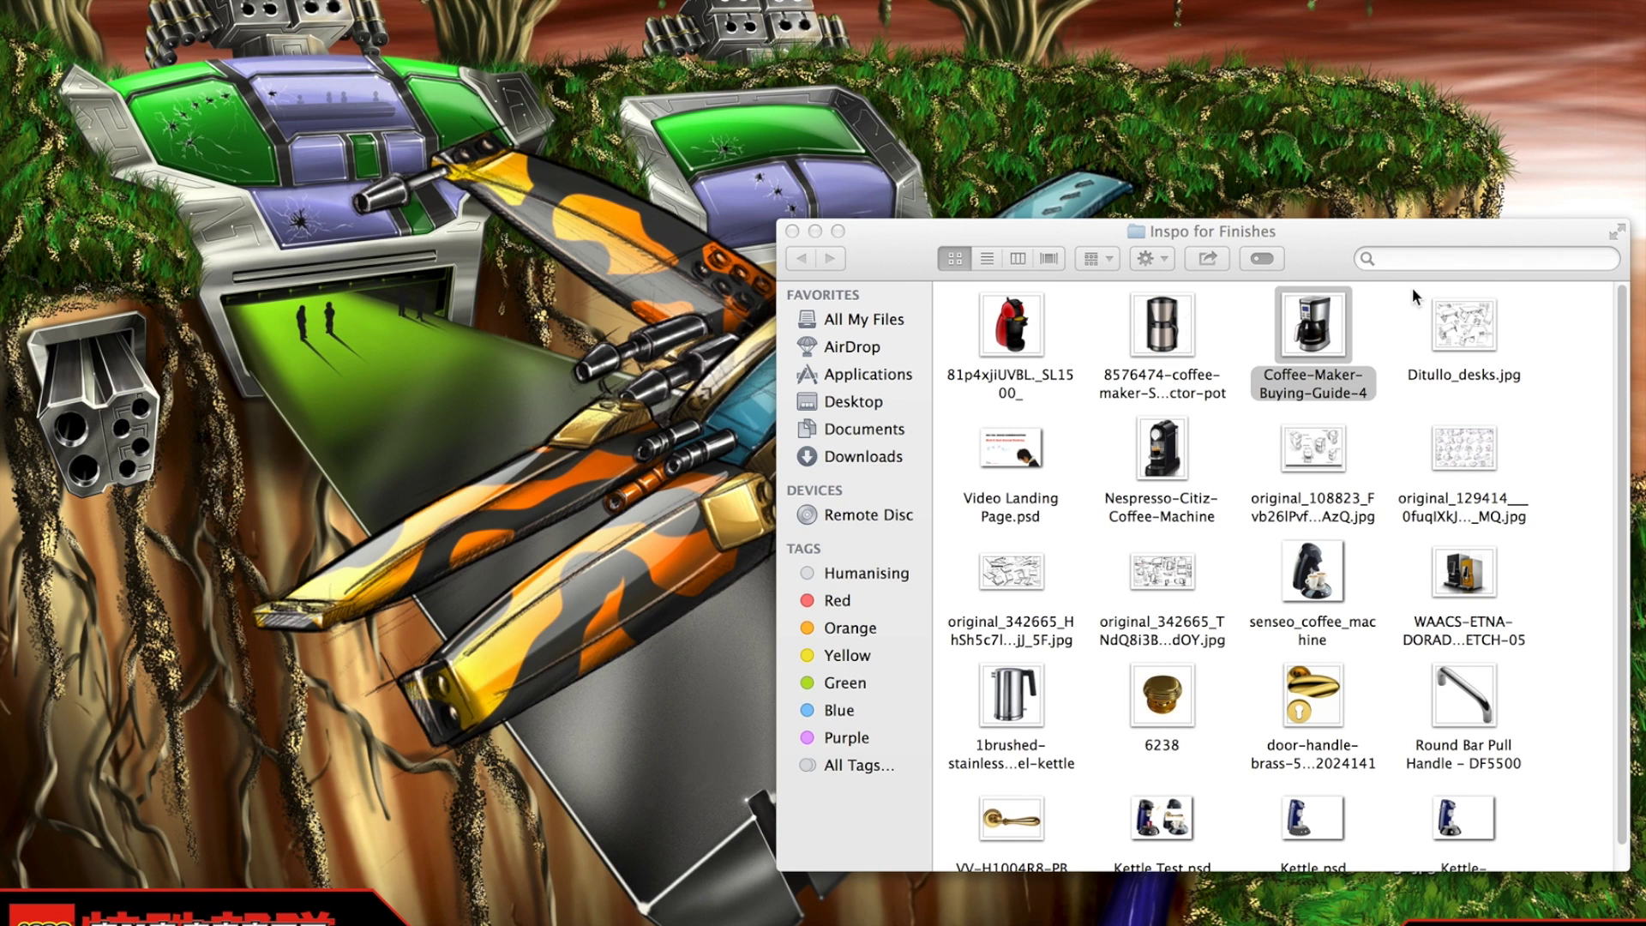
# Open 1brushed-stainless-steel-kettle in Photoshop and copy the kettle image into Kettle-Recovered.psd beside the coffee machine.
pyautogui.rightClick(1021, 692)
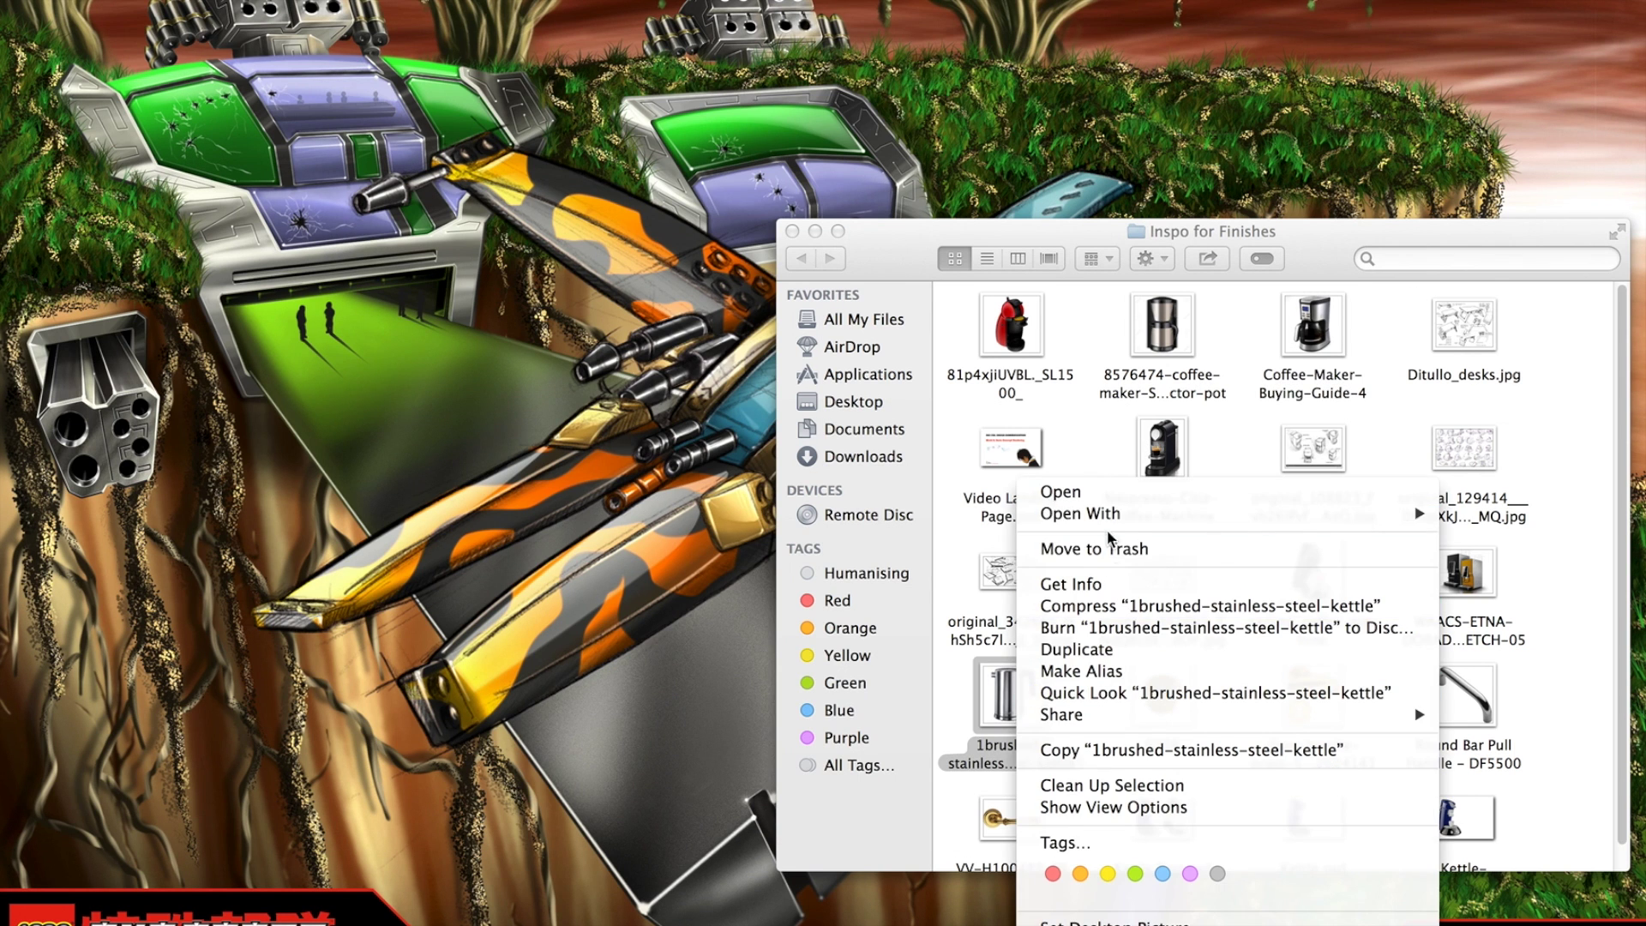
pyautogui.moveTo(1102, 514)
pyautogui.click(980, 562)
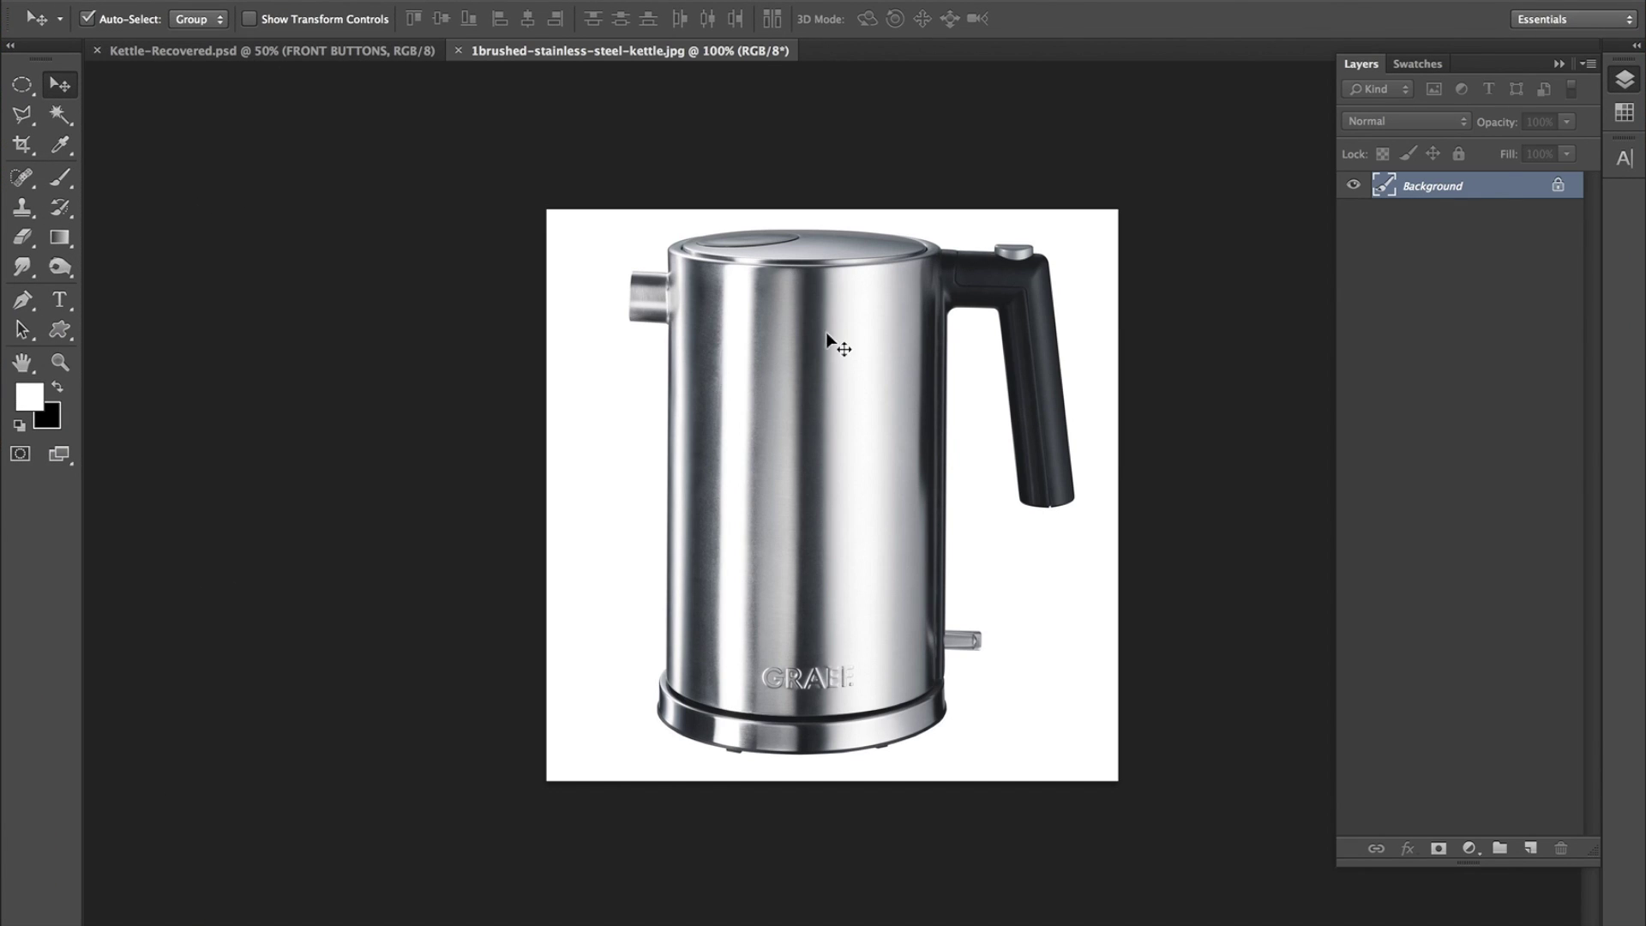
pyautogui.moveTo(643, 280); pyautogui.dragTo(1002, 126)
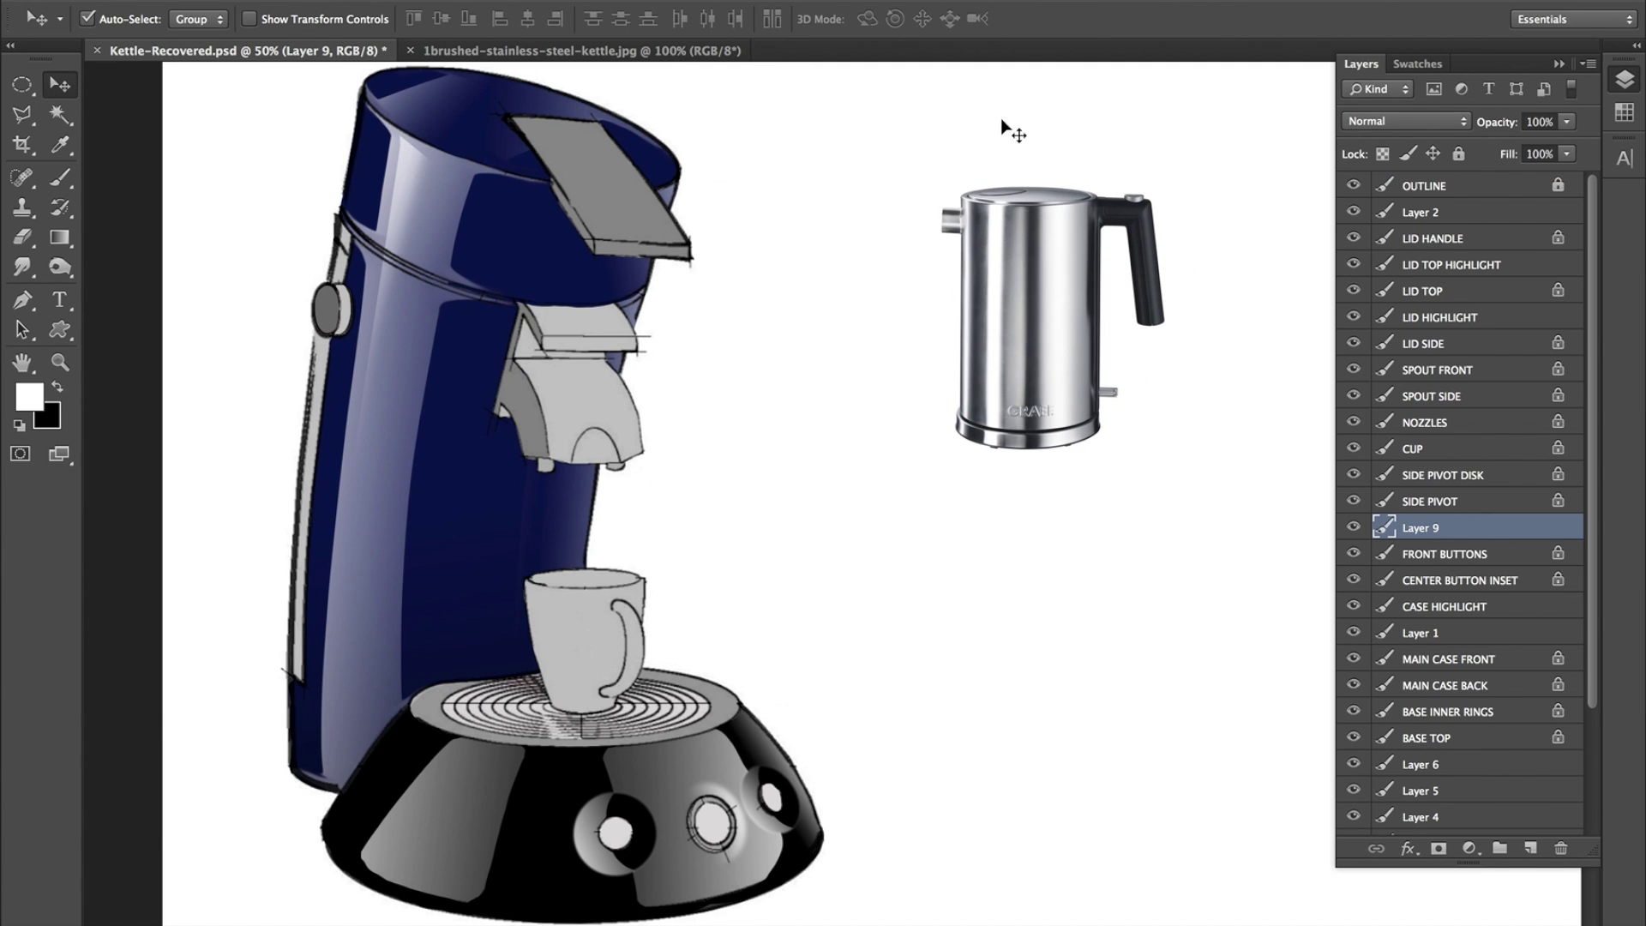
# Paint the MAIN CASE FRONT layer solid dark grey with a size 500 brush at 100% opacity and flow.
pyautogui.click(471, 465)
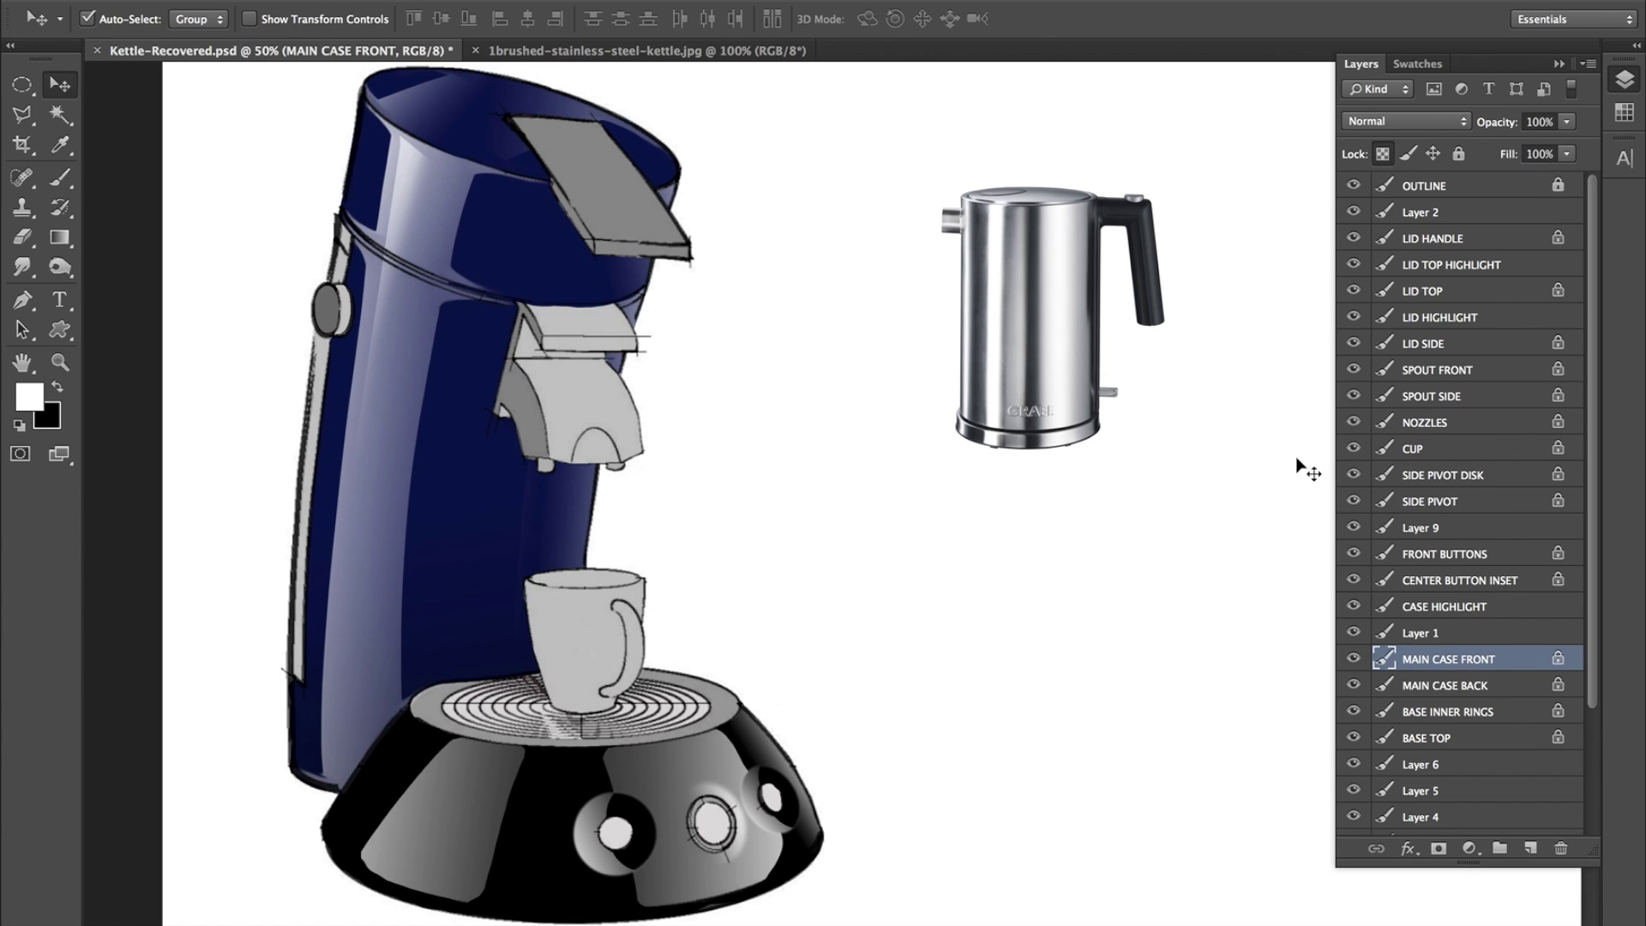
pyautogui.click(1354, 659)
pyautogui.click(1353, 658)
pyautogui.click(60, 145)
pyautogui.click(29, 396)
pyautogui.moveTo(258, 257); pyautogui.dragTo(250, 266)
pyautogui.click(813, 69)
pyautogui.press('b')
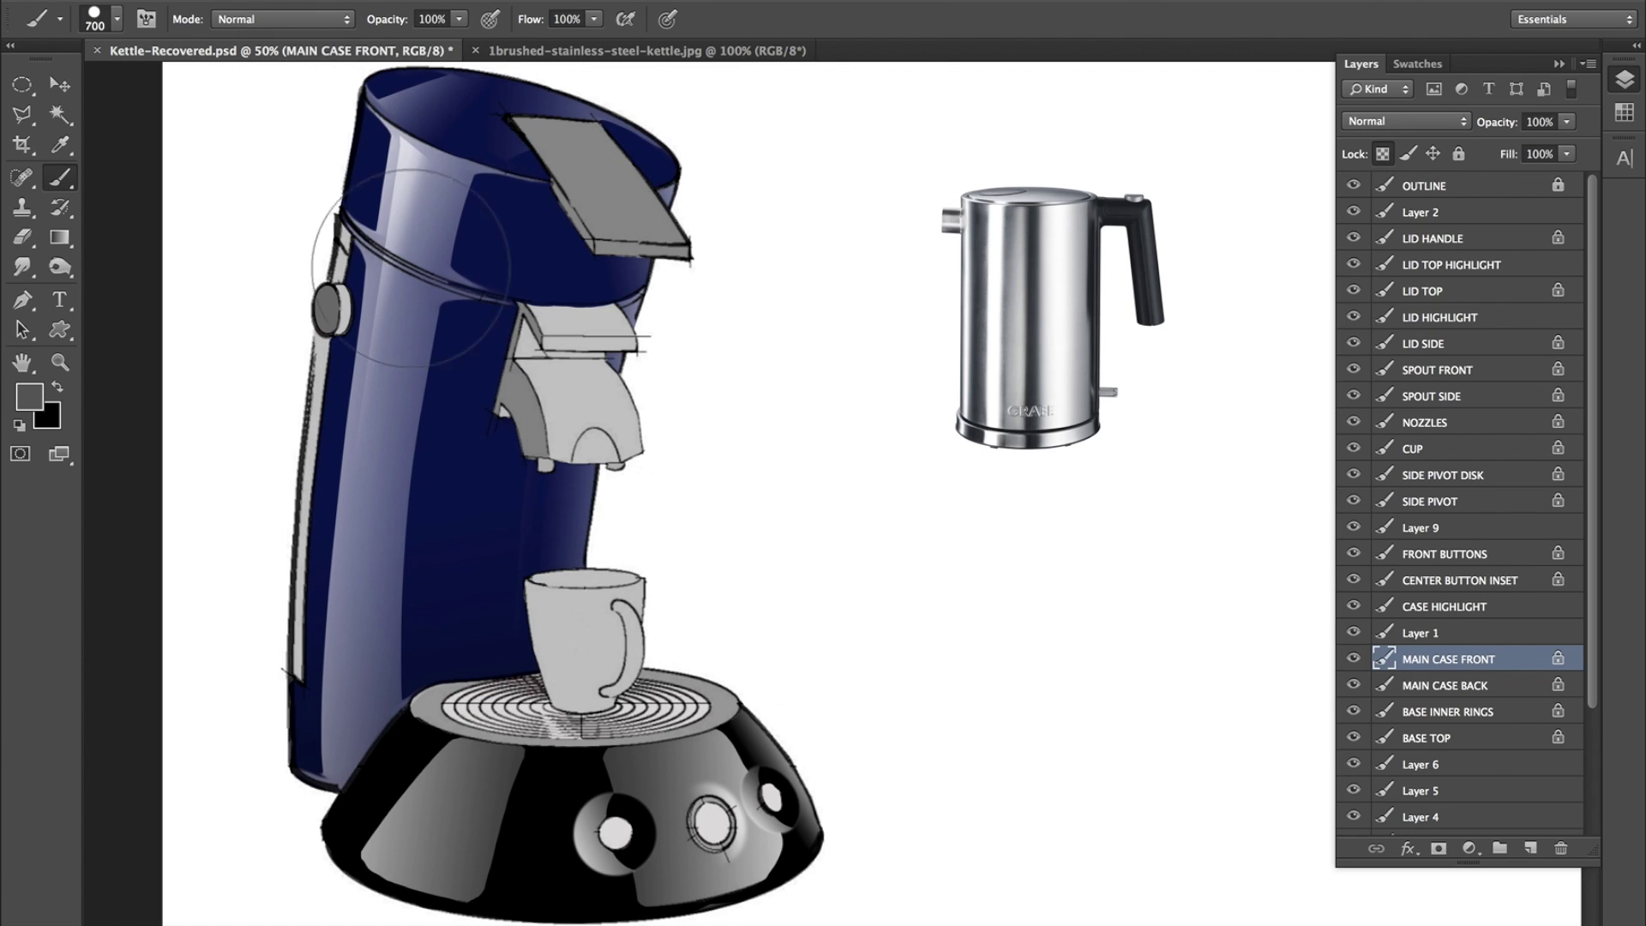
pyautogui.press('[')
pyautogui.press('[')
pyautogui.moveTo(368, 265)
pyautogui.mouseDown()
pyautogui.moveTo(306, 327)
pyautogui.moveTo(429, 283)
pyautogui.moveTo(403, 480)
pyautogui.moveTo(272, 729)
pyautogui.moveTo(375, 752)
pyautogui.moveTo(588, 588)
pyautogui.mouseUp()
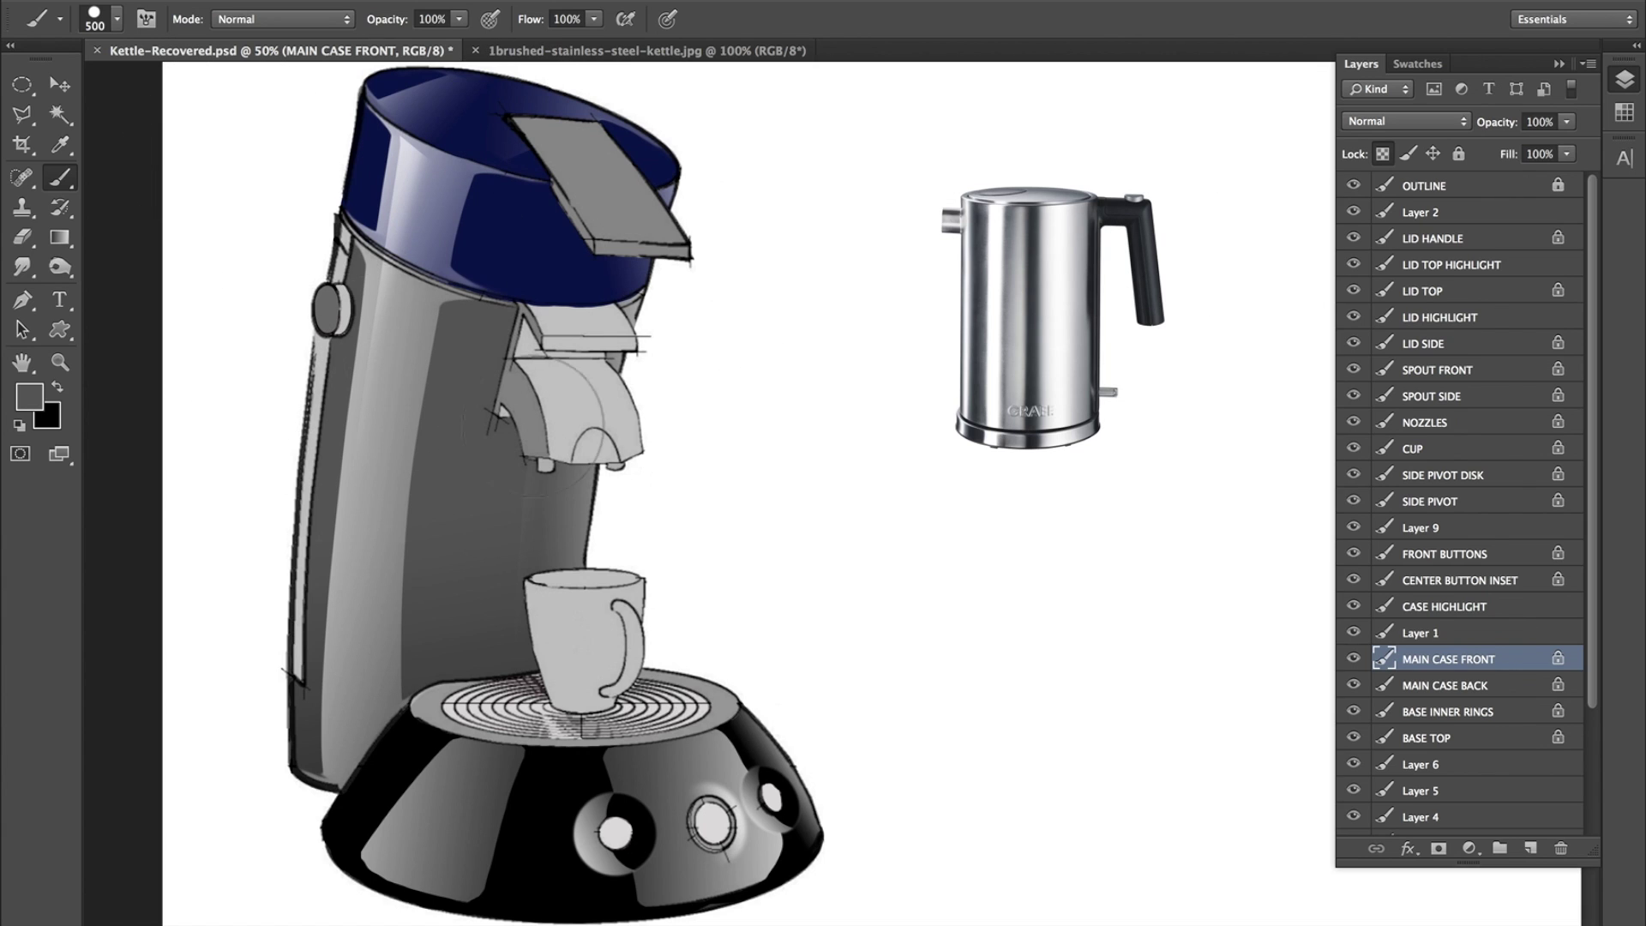
# Hide the CASE HIGHLIGHT layer so only the plain grey case front remains.
pyautogui.click(62, 86)
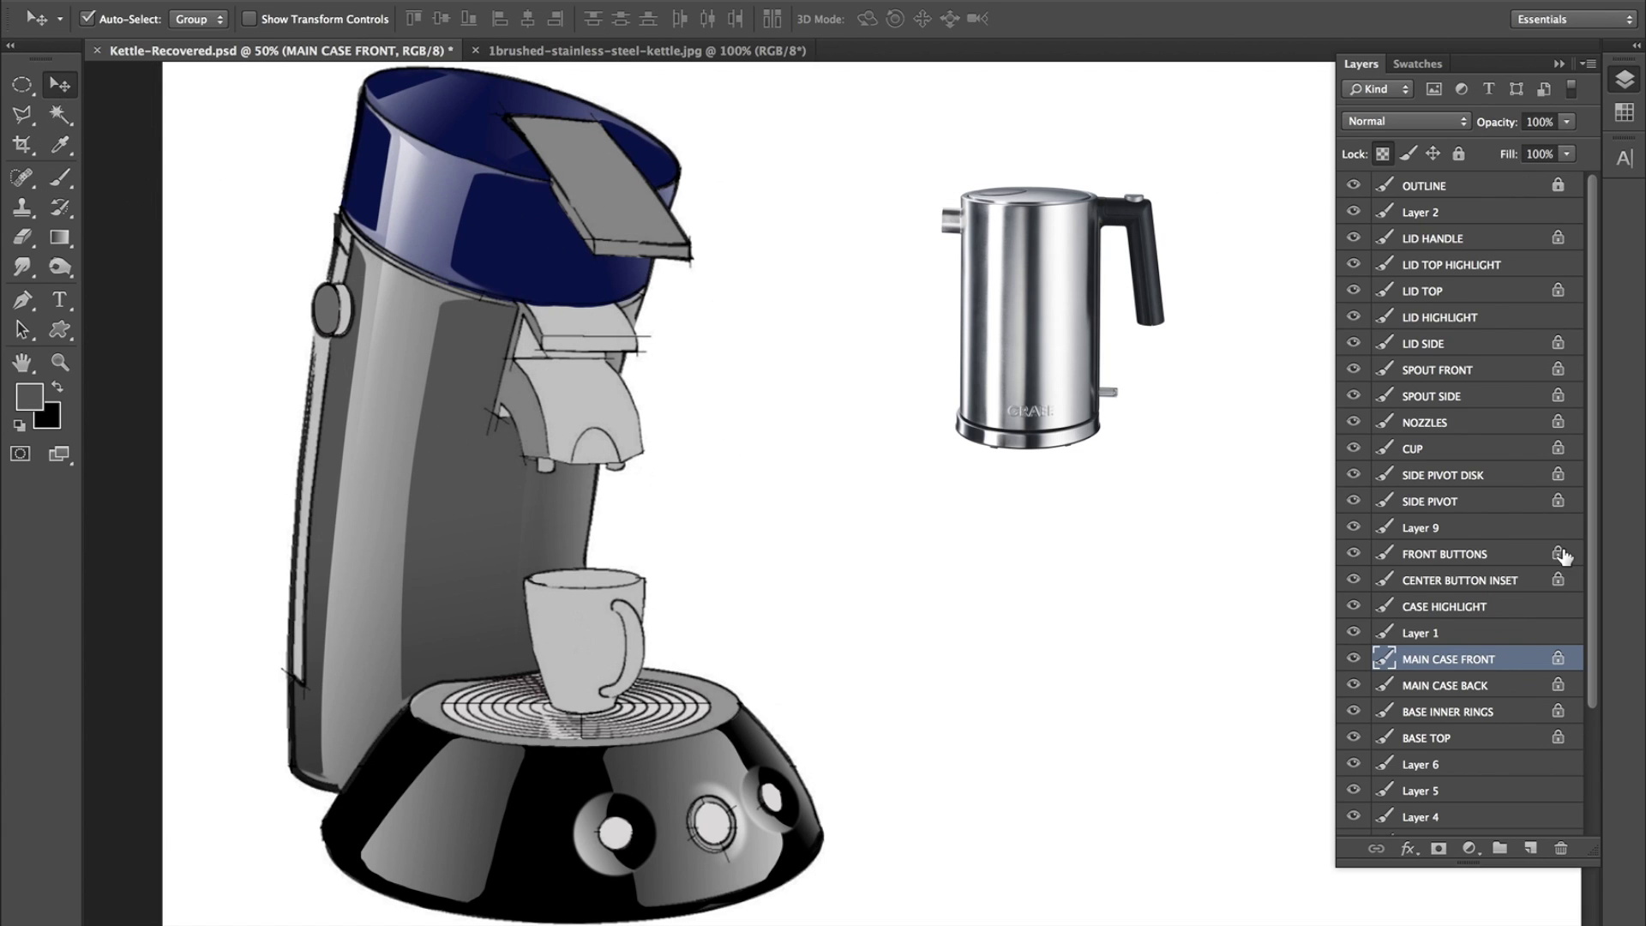
pyautogui.click(1363, 632)
pyautogui.click(1357, 629)
pyautogui.click(1353, 607)
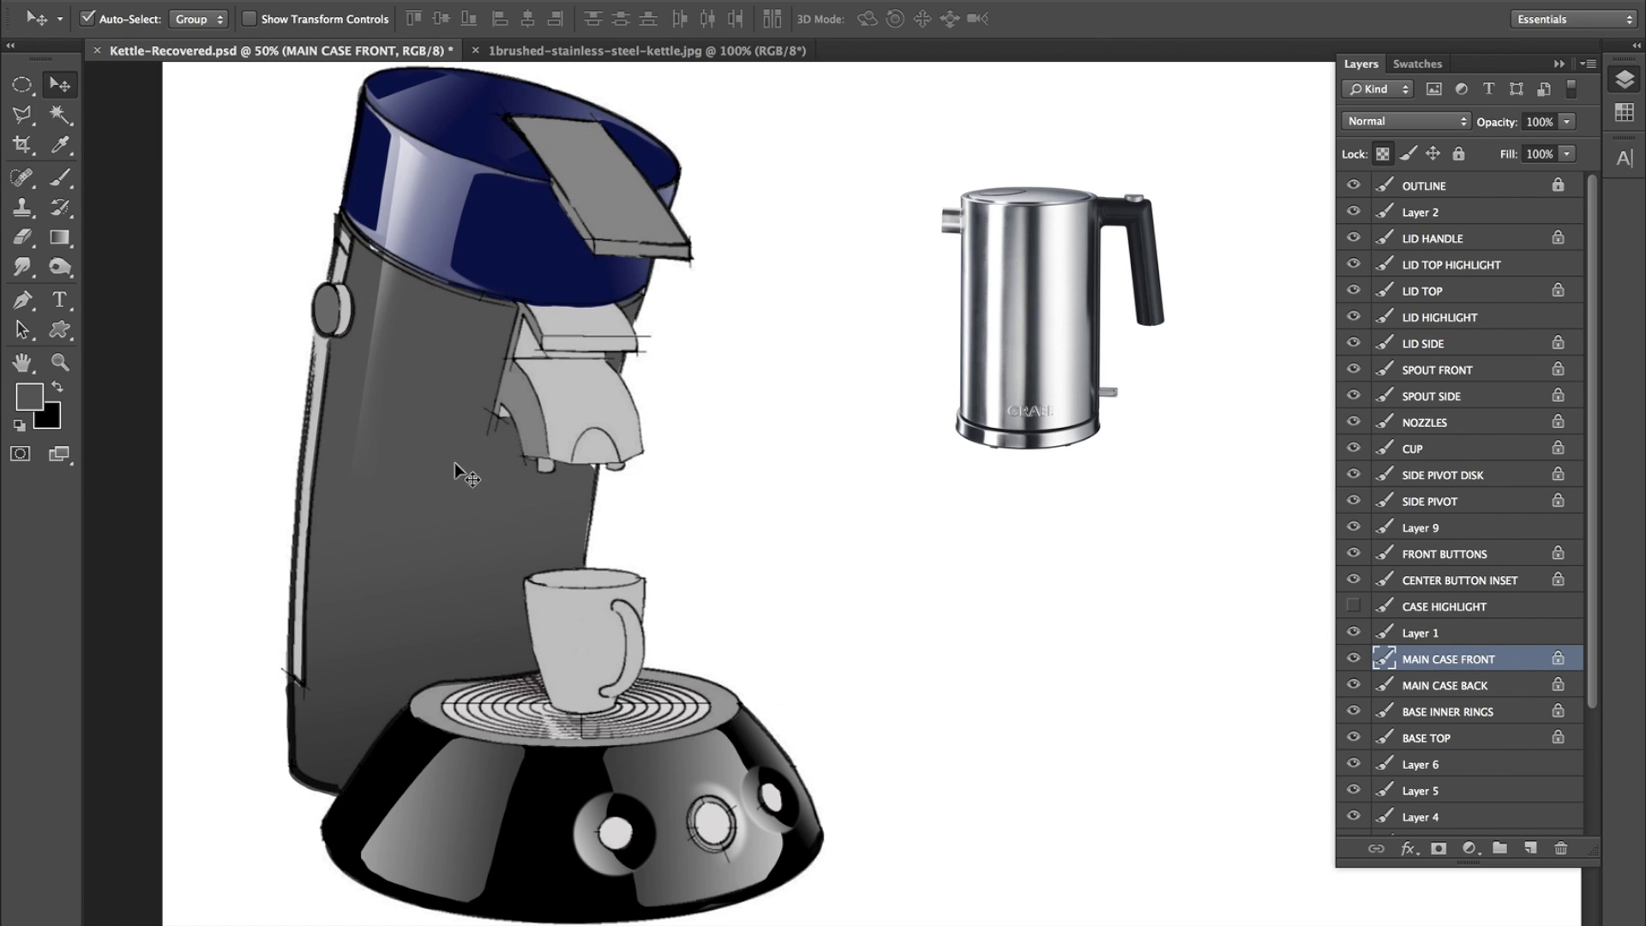
pyautogui.click(1353, 657)
pyautogui.click(1353, 657)
# Set up a soft size 500 brush with 27% opacity and 43% flow for shading the case front.
pyautogui.click(62, 182)
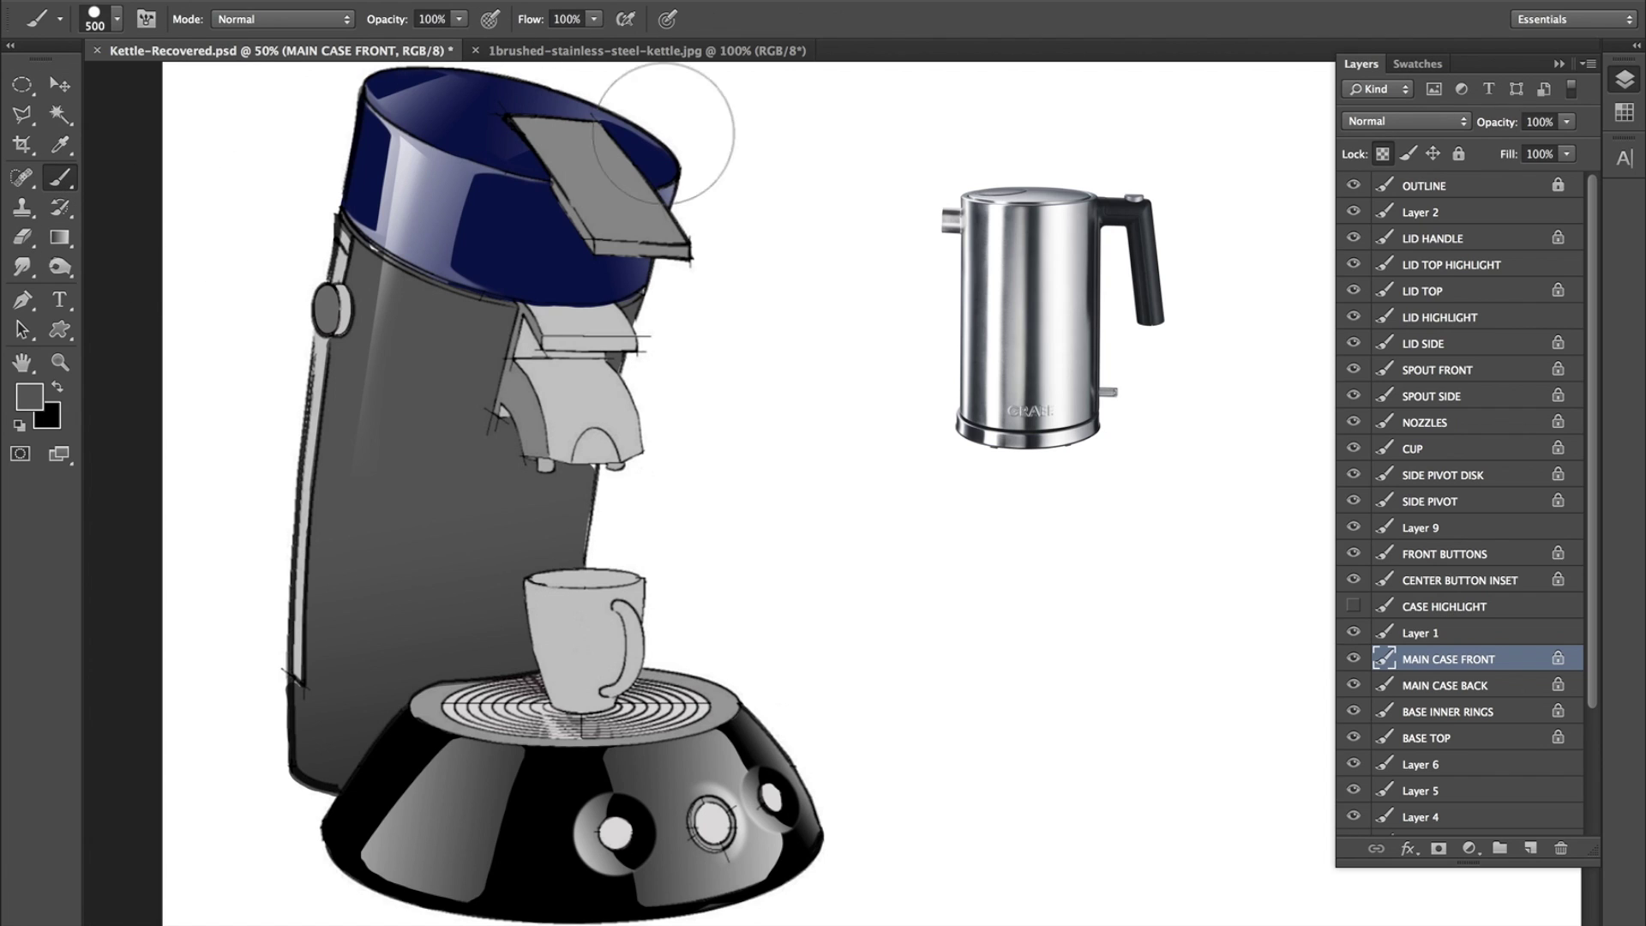
pyautogui.click(595, 19)
pyautogui.moveTo(598, 41); pyautogui.dragTo(380, 52)
pyautogui.click(459, 19)
pyautogui.click(116, 19)
pyautogui.moveTo(94, 137); pyautogui.dragTo(24, 142)
pyautogui.click(958, 45)
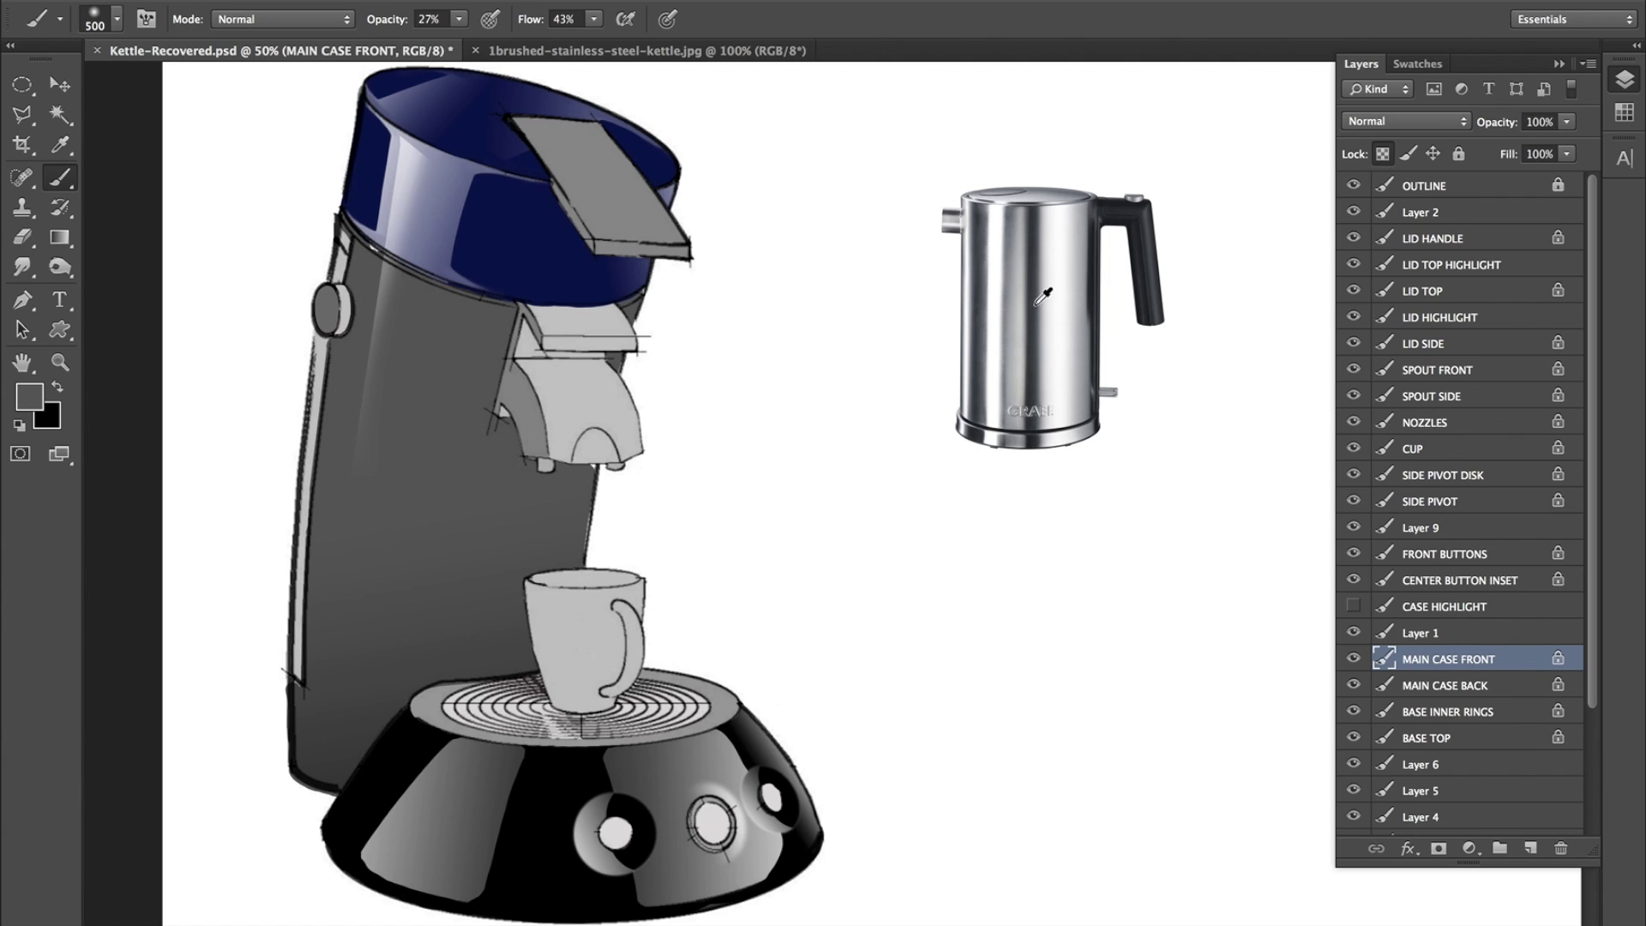
# Sample a light grey from the body of the stainless steel kettle reference as the brush colour.
pyautogui.keyDown('alt'); pyautogui.click(1043, 274); pyautogui.keyUp('alt')
pyautogui.press('[')
pyautogui.press('[')
pyautogui.press(']')
pyautogui.press(']')
pyautogui.keyDown('ctrl'); pyautogui.click(1053, 273); pyautogui.keyUp('ctrl')
pyautogui.moveTo(1061, 274); pyautogui.dragTo(1080, 275)
# Undo the light grey stroke made on Layer 9 and reselect the MAIN CASE FRONT layer.
pyautogui.moveTo(548, 275)
pyautogui.mouseDown()
pyautogui.moveTo(570, 369)
pyautogui.moveTo(506, 634)
pyautogui.moveTo(535, 776)
pyautogui.mouseUp()
pyautogui.hotkey('ctrl', 'z')
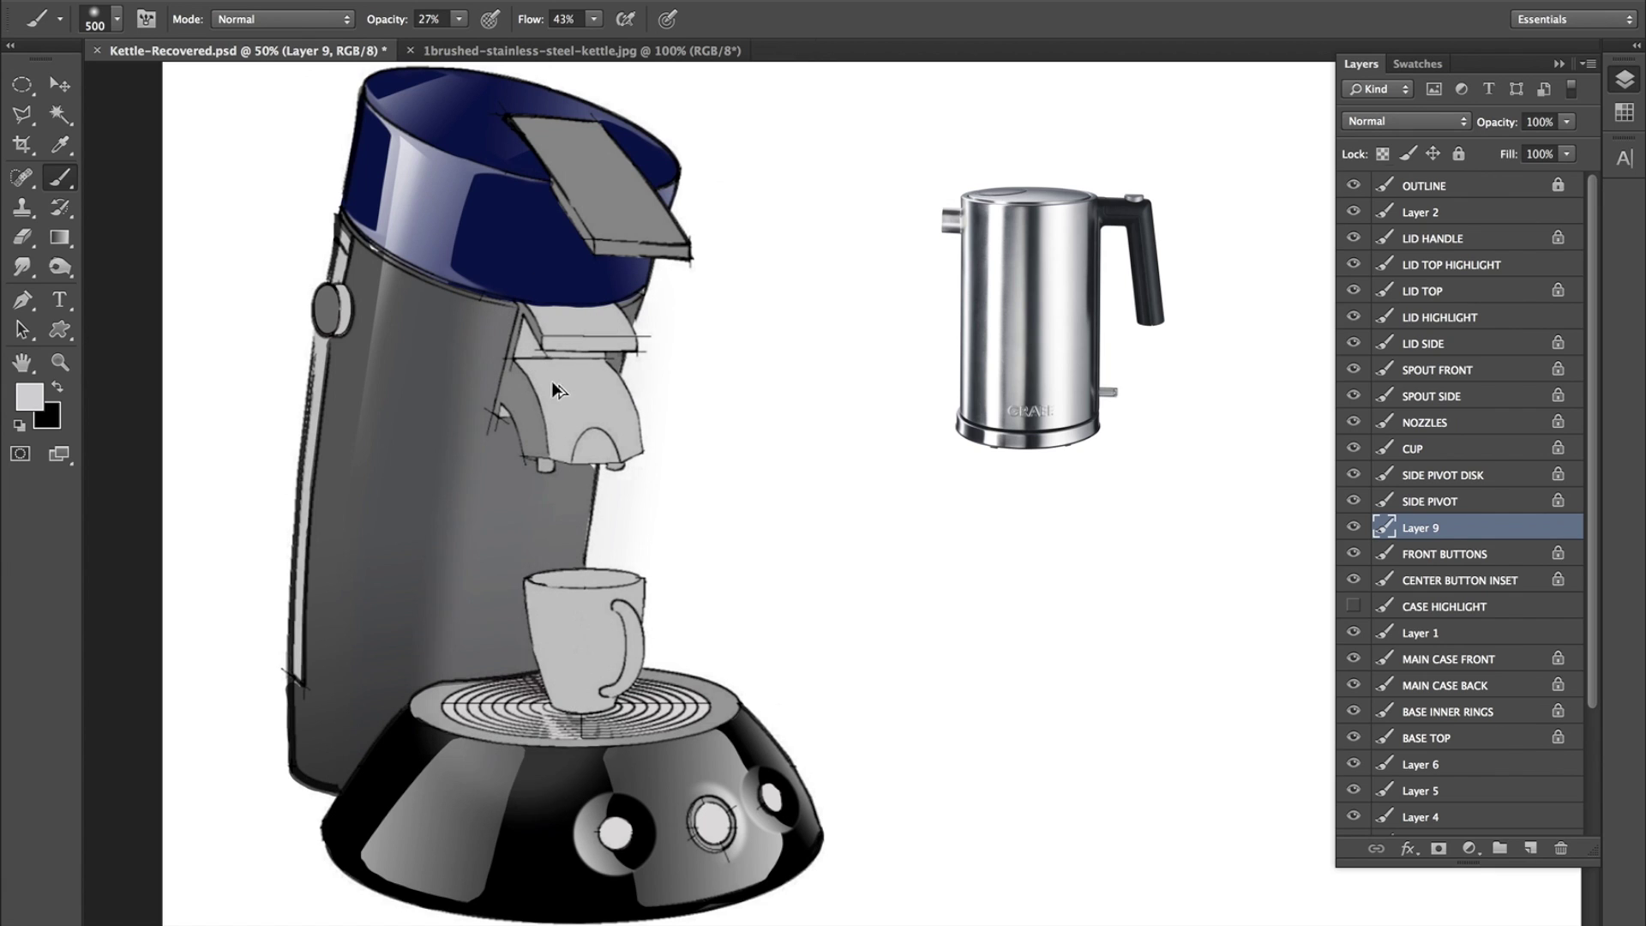
pyautogui.keyDown('ctrl'); pyautogui.click(553, 384); pyautogui.keyUp('ctrl')
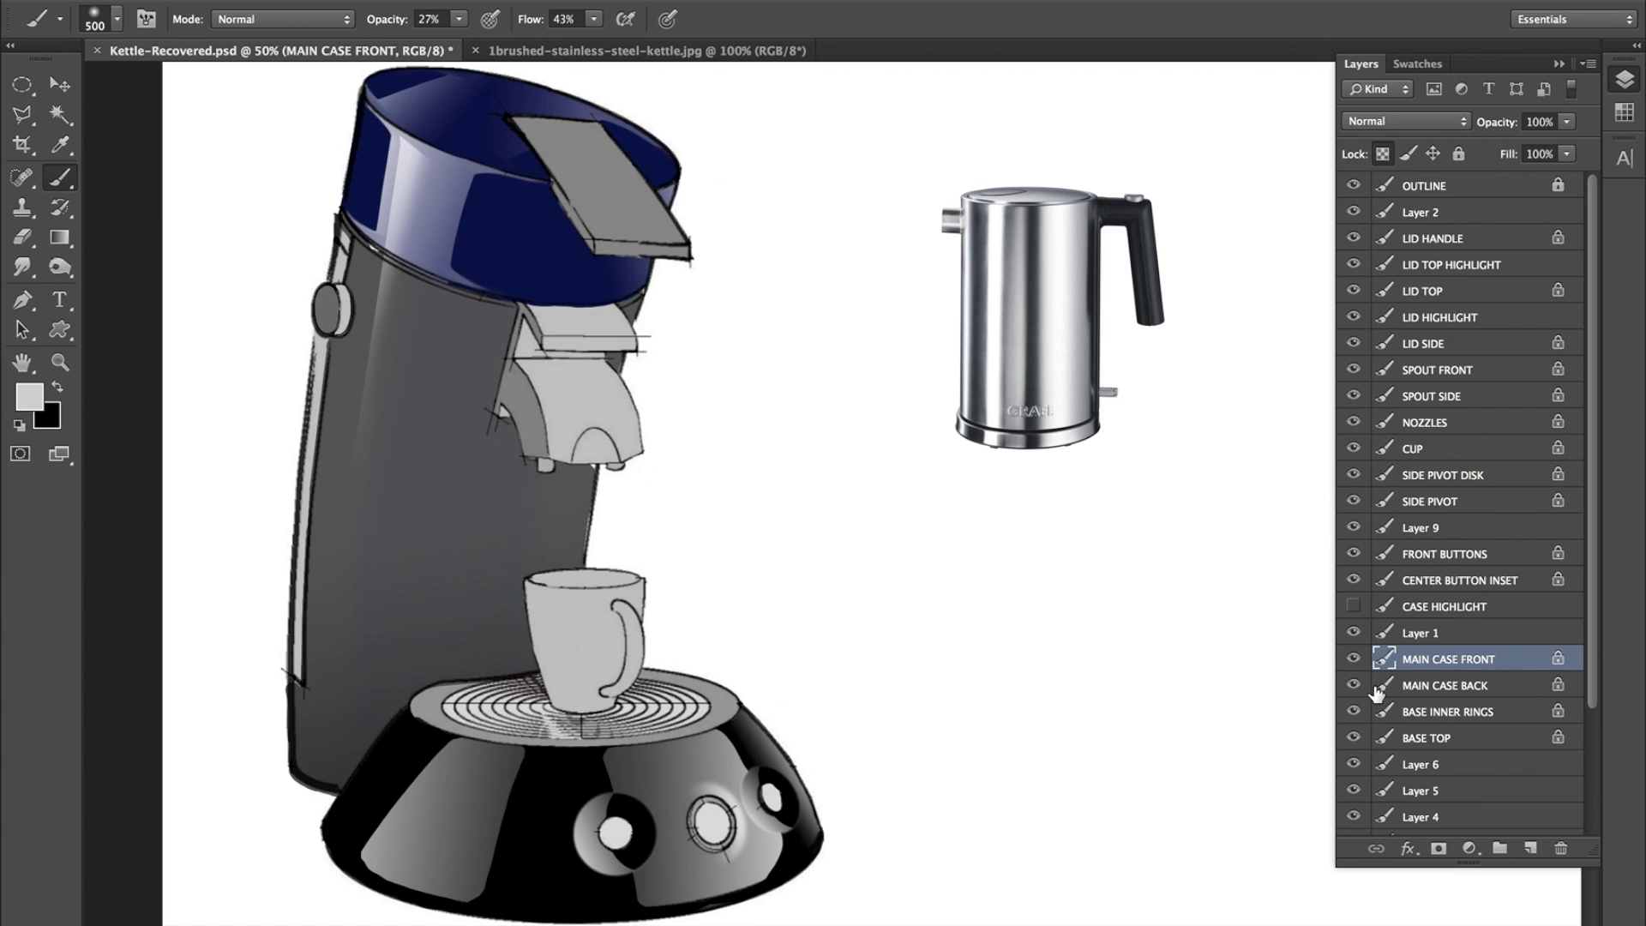
# Paint broad light grey strokes down both sides of the case on MAIN CASE FRONT with the size 500 brush.
pyautogui.click(1354, 658)
pyautogui.click(1354, 659)
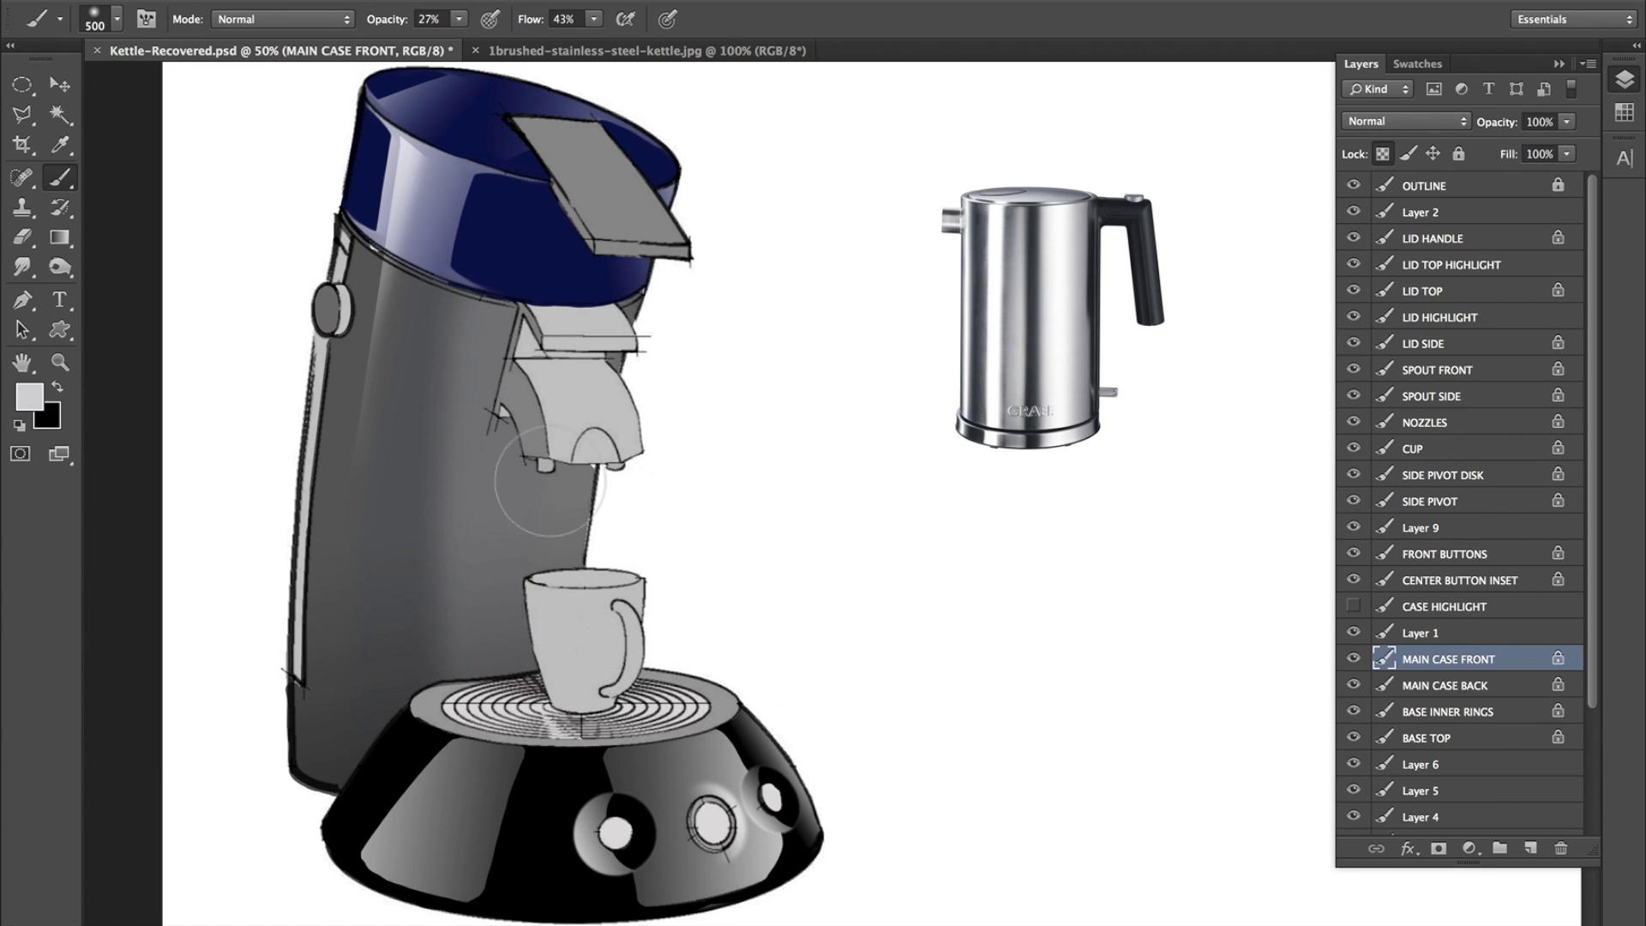
pyautogui.moveTo(536, 356); pyautogui.dragTo(536, 630)
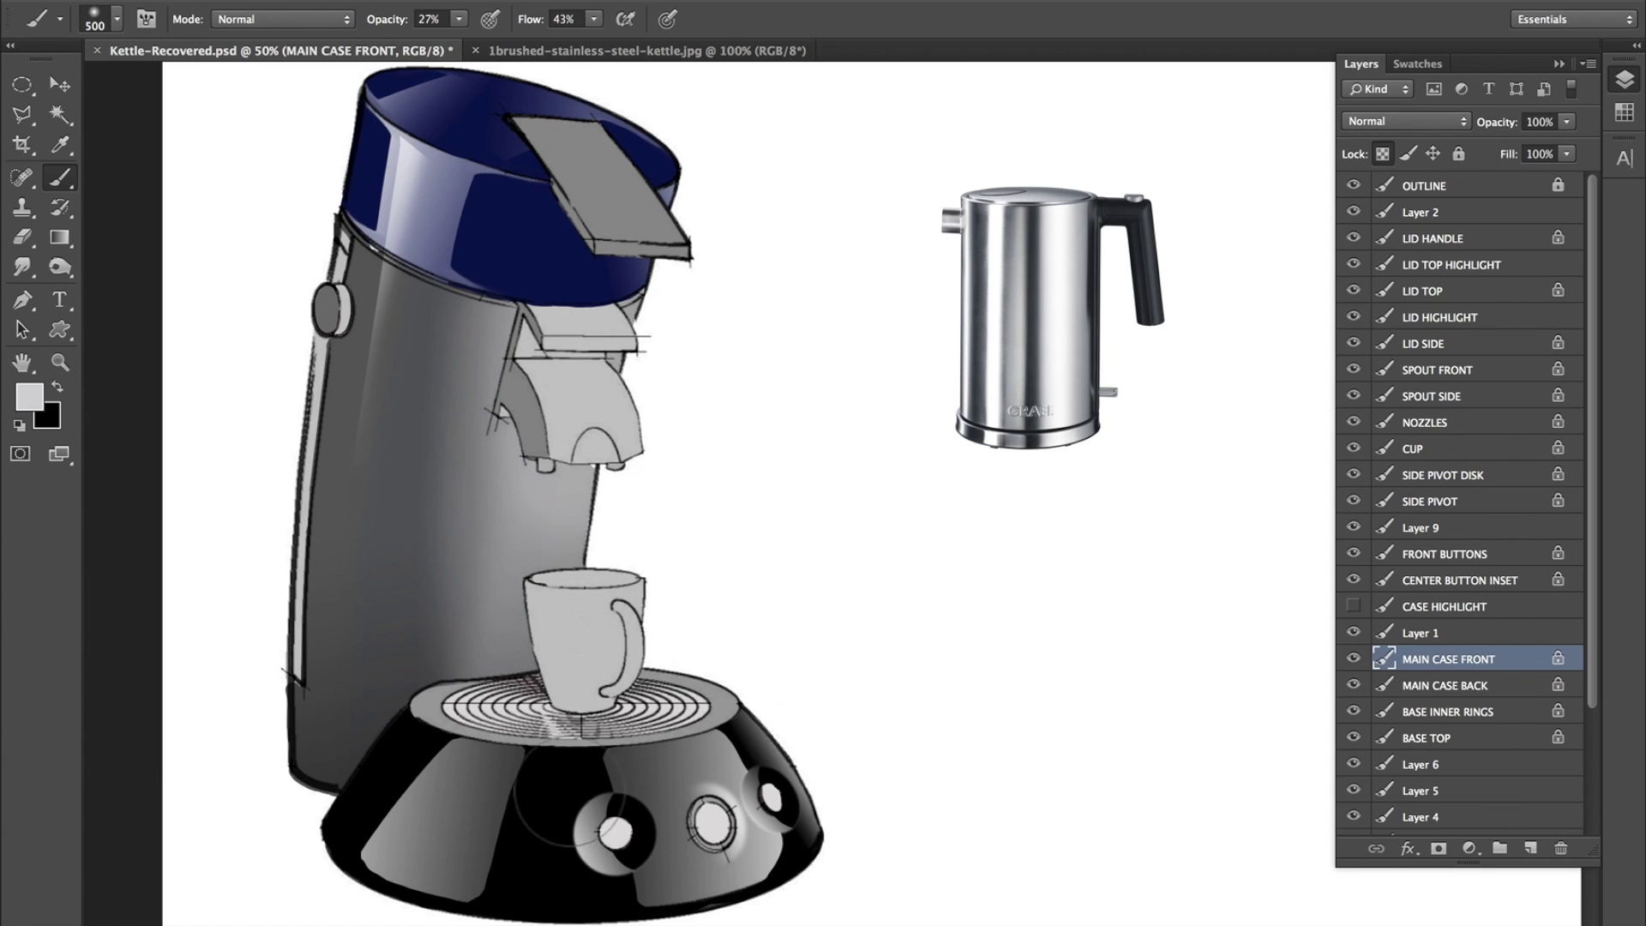
pyautogui.moveTo(275, 551)
pyautogui.mouseDown()
pyautogui.moveTo(312, 183)
pyautogui.moveTo(292, 296)
pyautogui.moveTo(318, 630)
pyautogui.mouseUp()
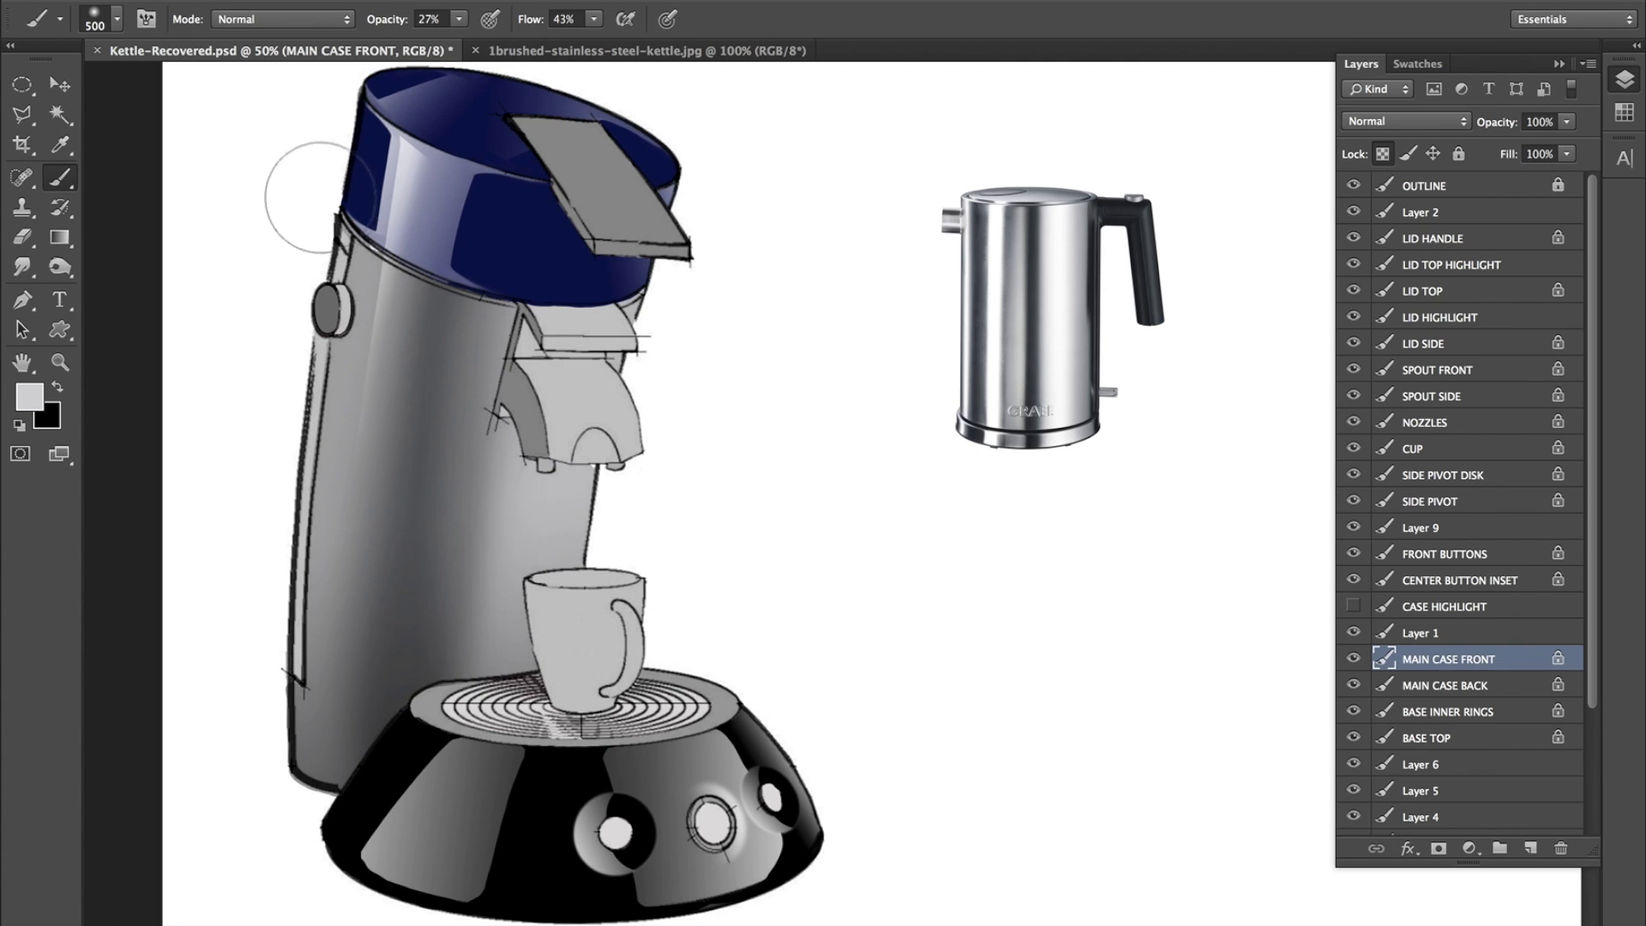
pyautogui.moveTo(312, 165); pyautogui.dragTo(275, 654)
pyautogui.moveTo(275, 900); pyautogui.dragTo(364, 326)
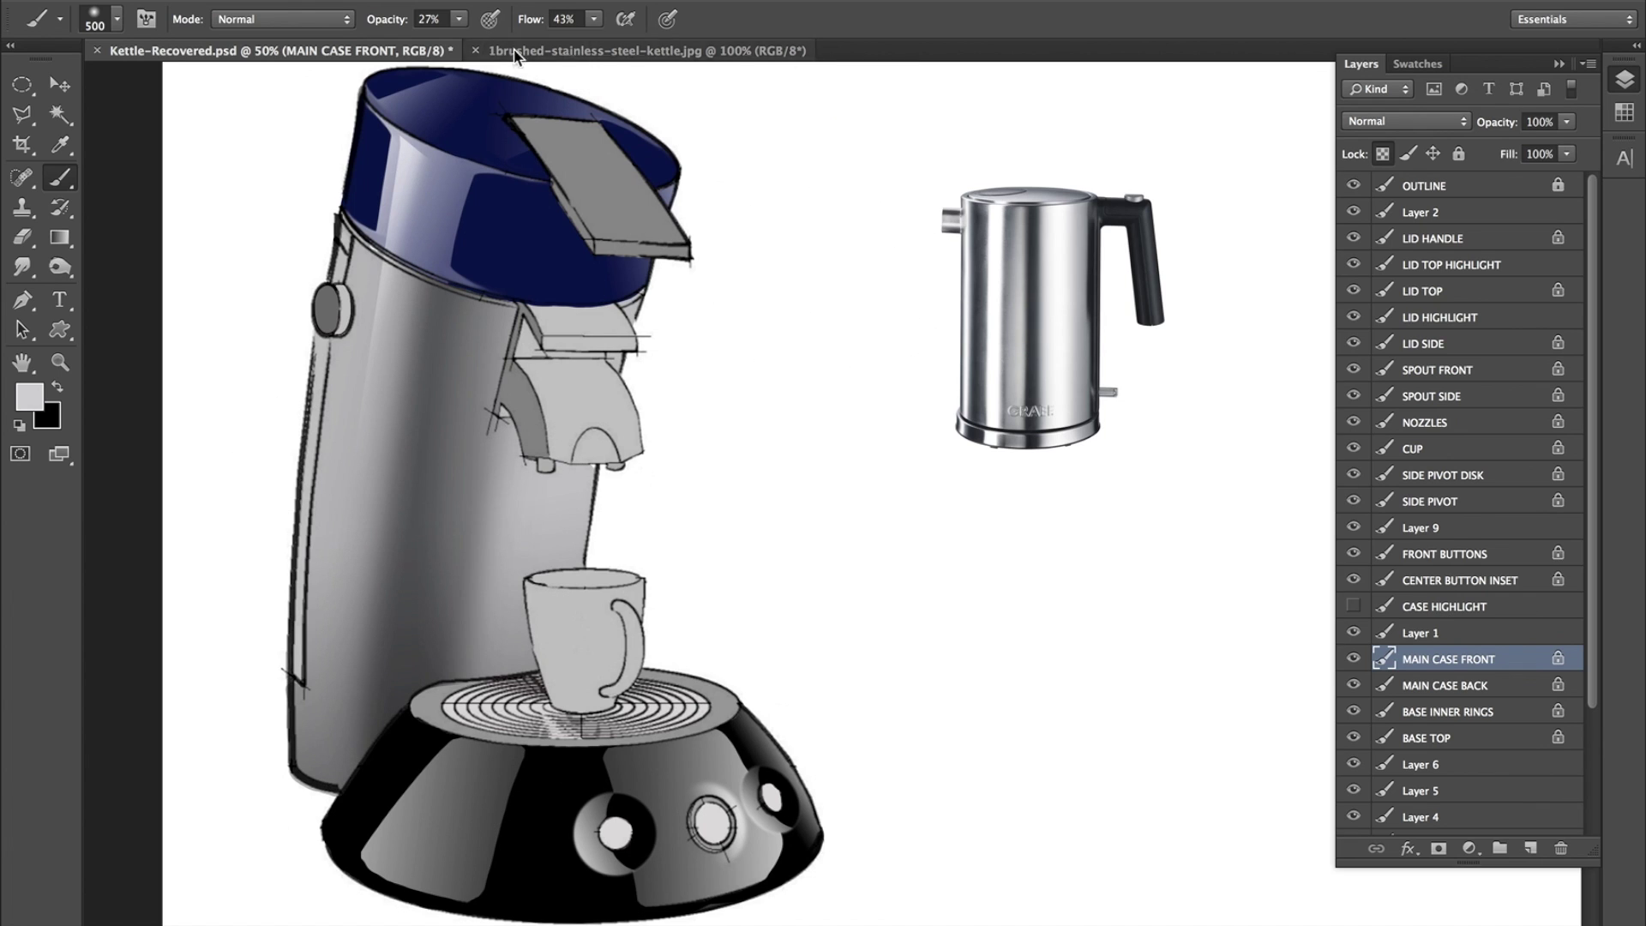
# Sample dark grey from the kettle reference and paint a shadow stroke down the middle of the case with a size 250 brush.
pyautogui.press('[')
pyautogui.press('[')
pyautogui.press('[')
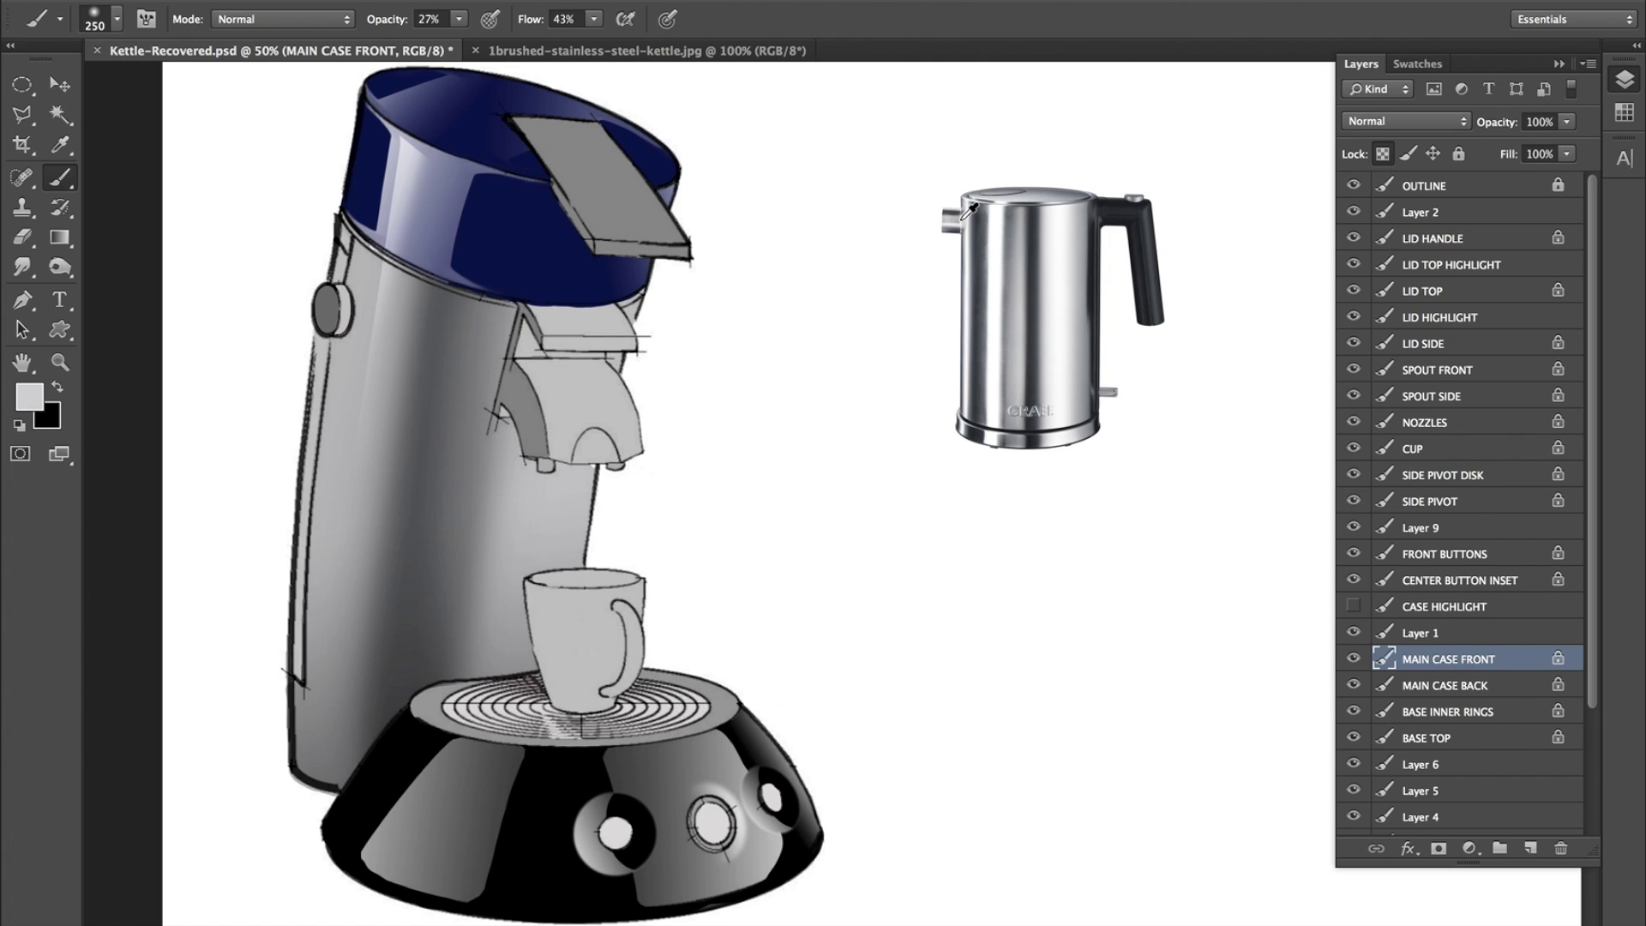
pyautogui.keyDown('alt'); pyautogui.click(1039, 281); pyautogui.keyUp('alt')
pyautogui.moveTo(445, 534)
pyautogui.mouseDown()
pyautogui.moveTo(434, 412)
pyautogui.moveTo(469, 360)
pyautogui.moveTo(403, 291)
pyautogui.moveTo(466, 386)
pyautogui.mouseUp()
# Paint narrower dark grey streaks with a size 150 brush along the centre, left side and right edge of the case front.
pyautogui.press('[')
pyautogui.press('[')
pyautogui.press('[')
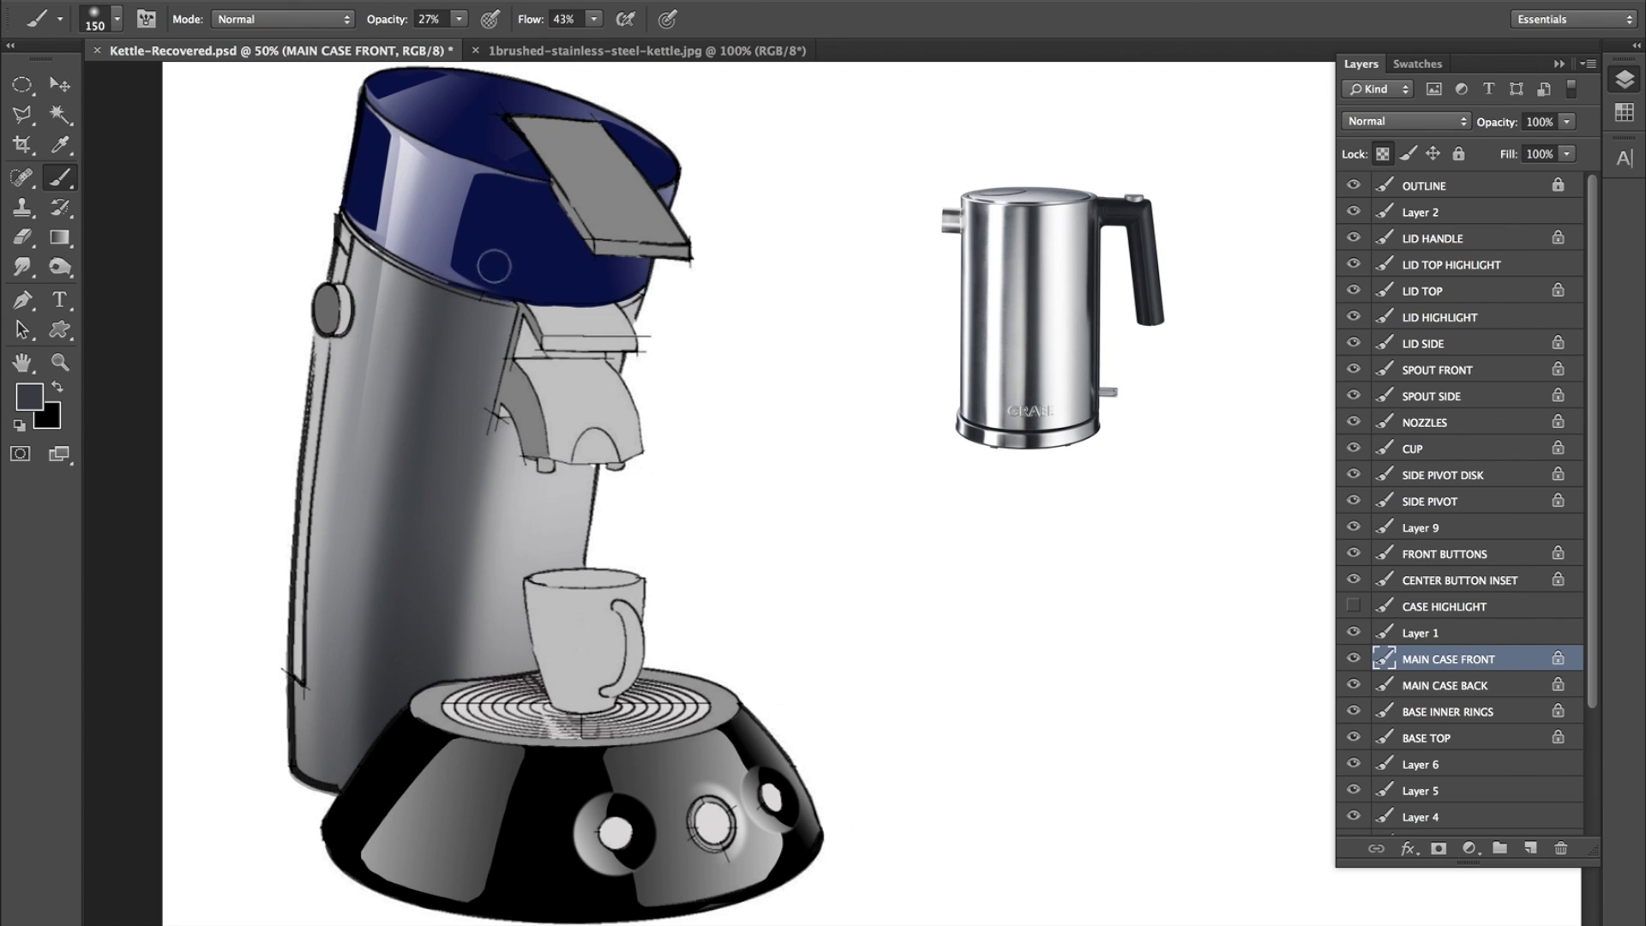
pyautogui.moveTo(432, 564); pyautogui.dragTo(502, 257)
pyautogui.moveTo(476, 677)
pyautogui.mouseDown()
pyautogui.moveTo(465, 463)
pyautogui.moveTo(497, 232)
pyautogui.moveTo(525, 276)
pyautogui.moveTo(502, 420)
pyautogui.mouseUp()
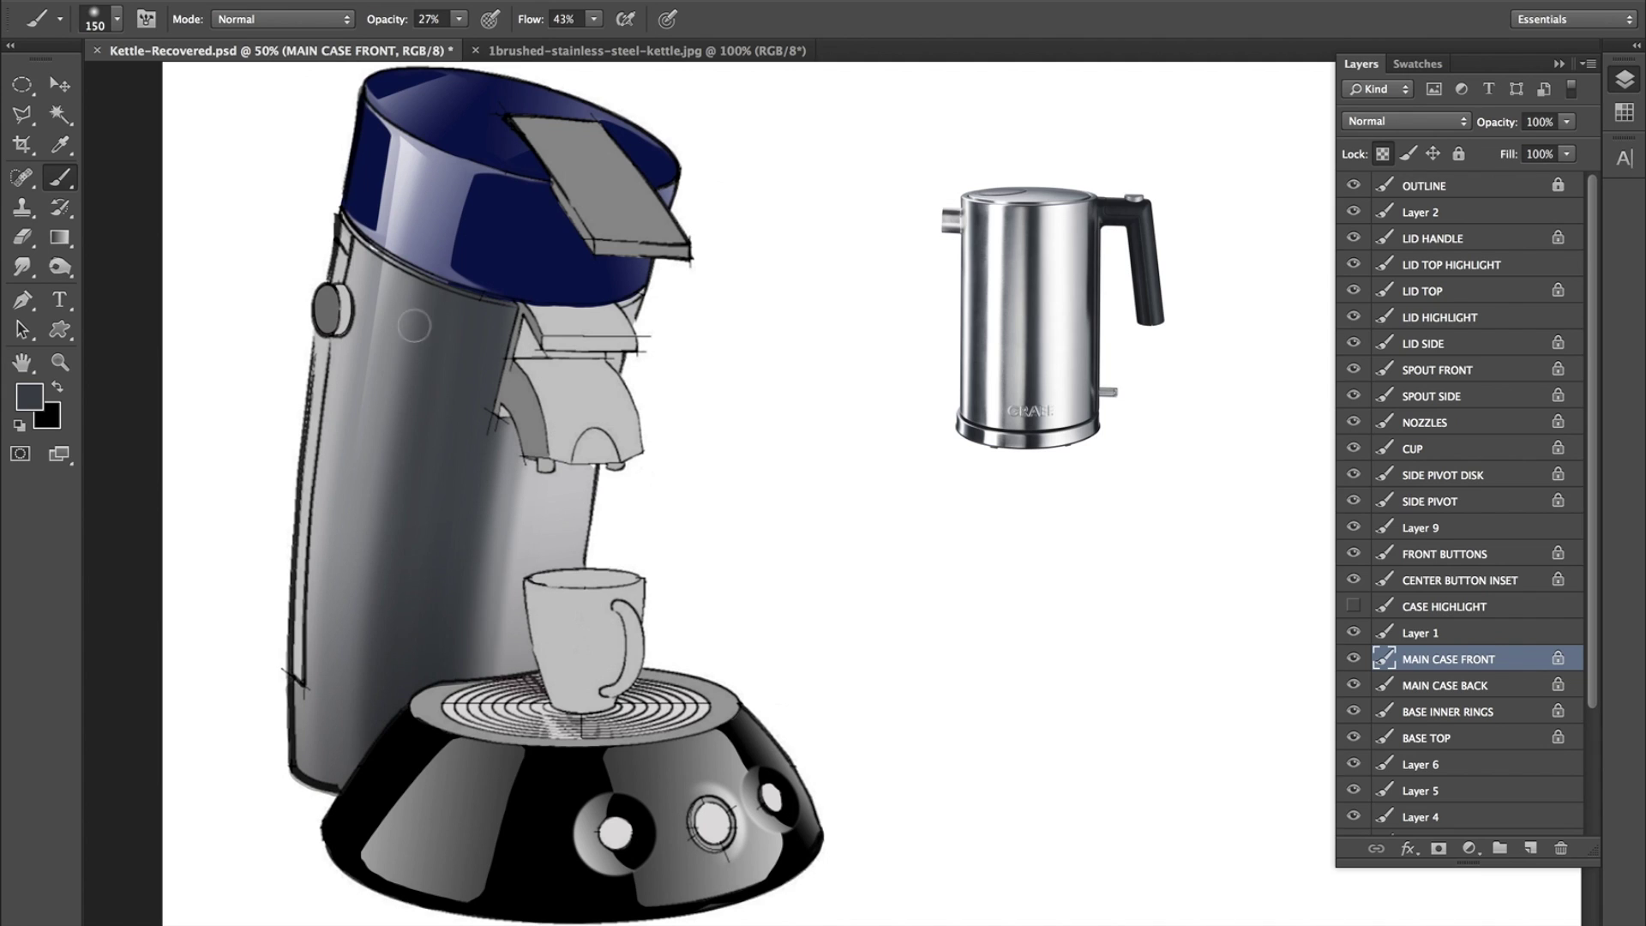
pyautogui.moveTo(421, 275); pyautogui.dragTo(375, 695)
pyautogui.moveTo(591, 467); pyautogui.dragTo(565, 561)
pyautogui.moveTo(362, 211); pyautogui.dragTo(313, 861)
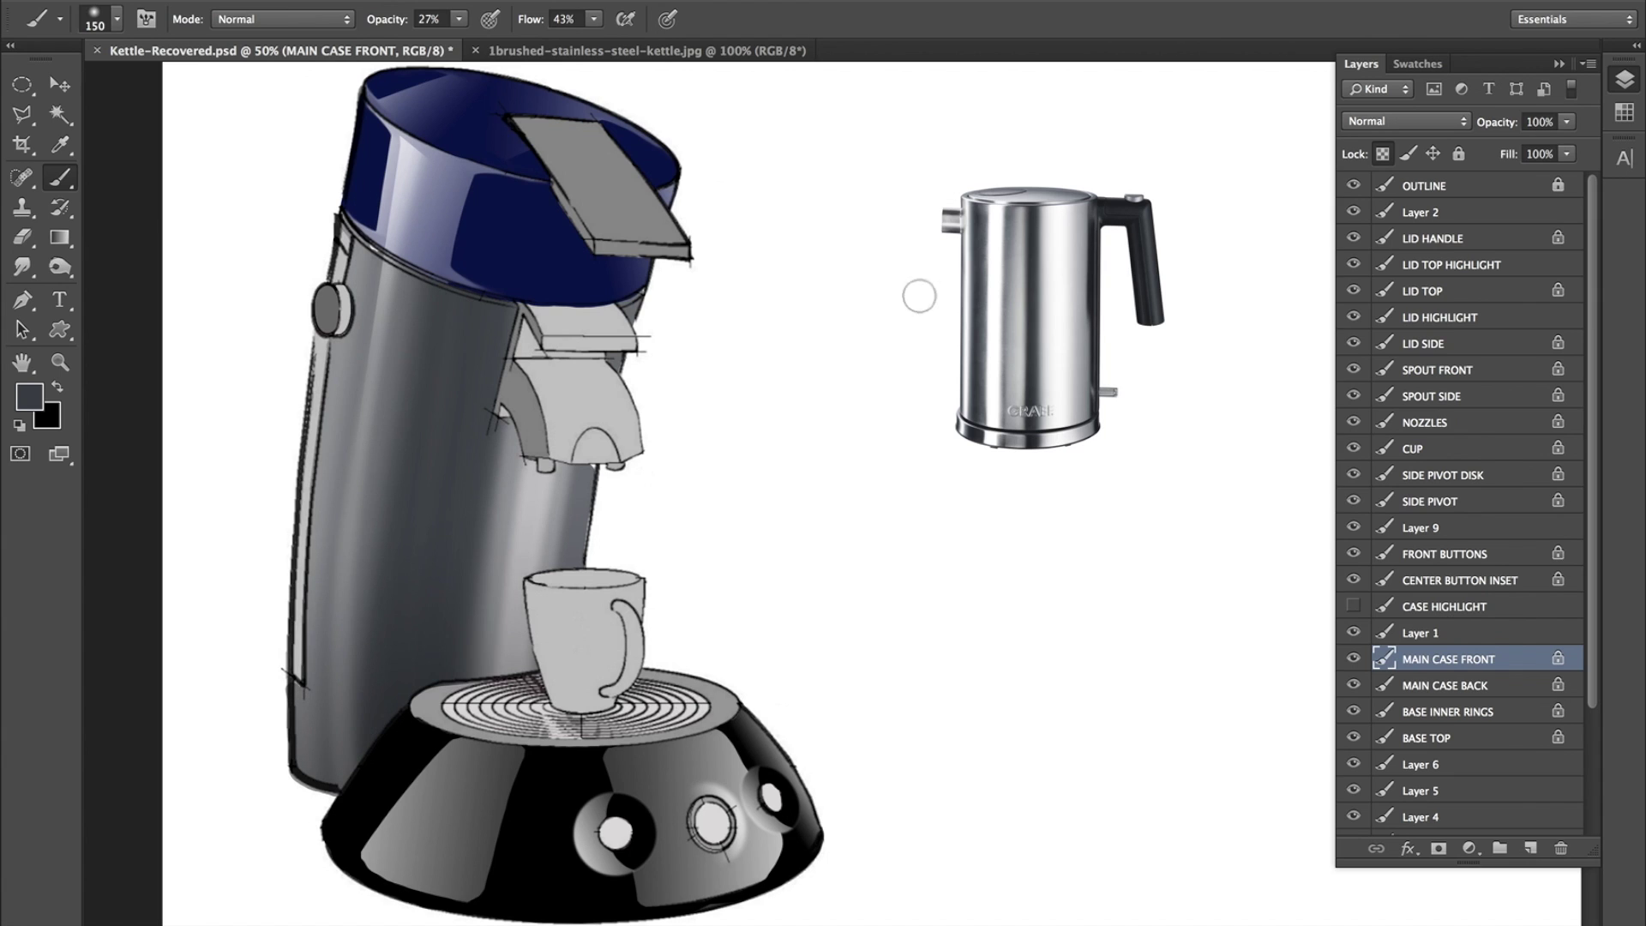
# Sample white from the kettle's bright reflection, try highlight strokes on Layer 9 and undo them.
pyautogui.keyDown('super'); pyautogui.click(999, 321); pyautogui.keyUp('super')
pyautogui.keyDown('alt'); pyautogui.click(1001, 311); pyautogui.keyUp('alt')
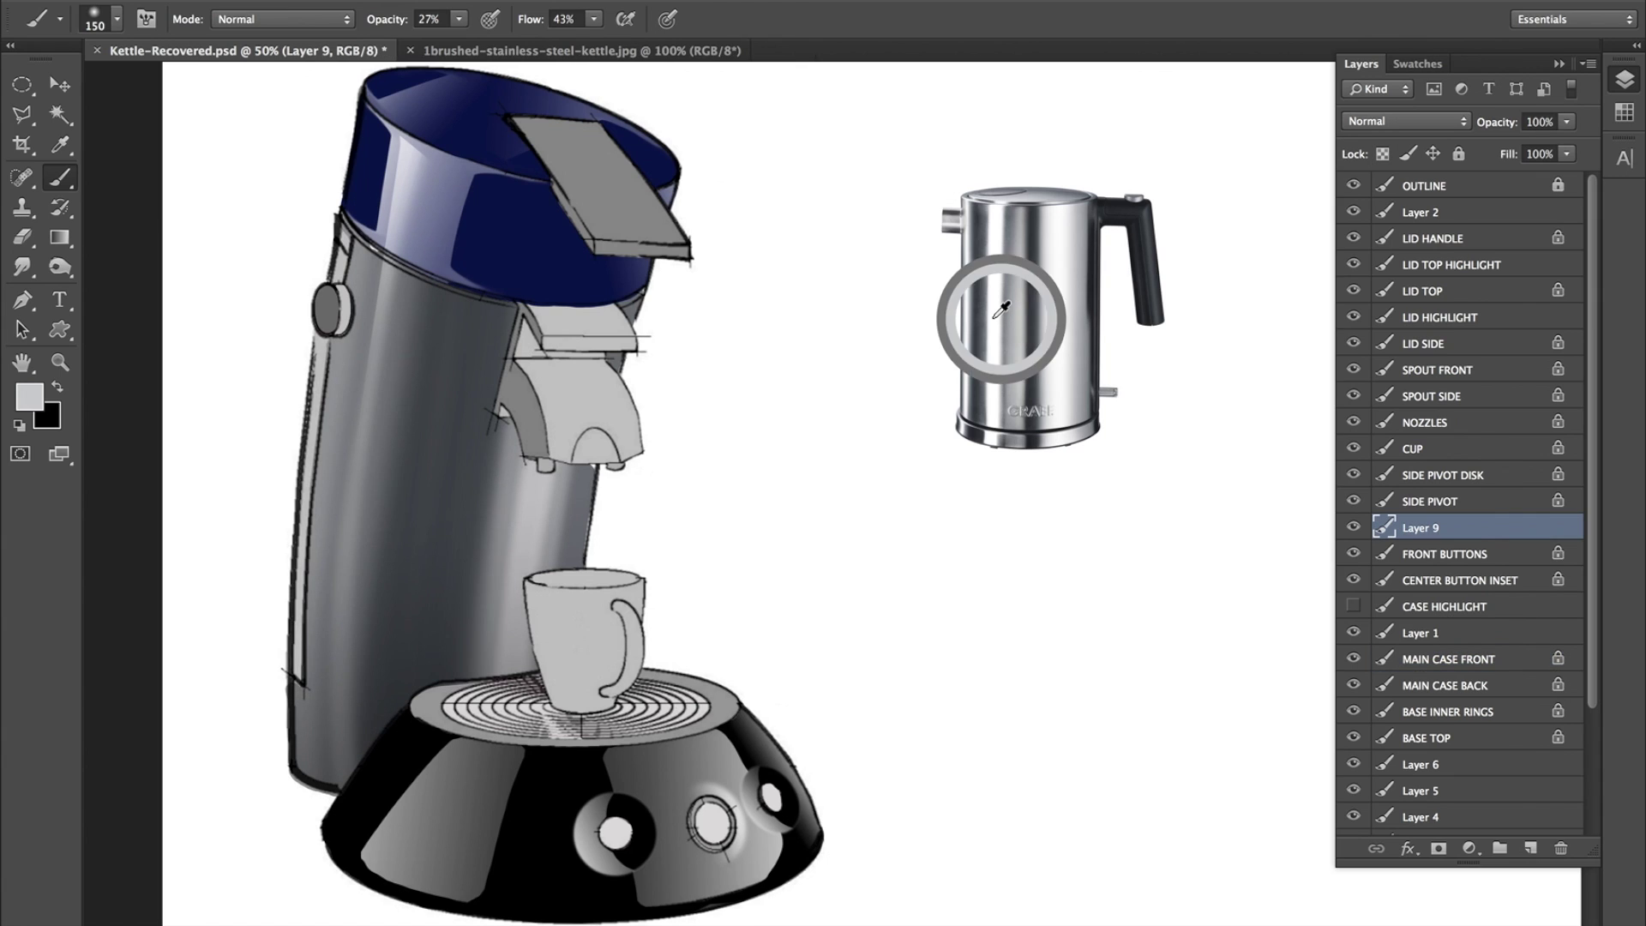
pyautogui.moveTo(408, 287); pyautogui.dragTo(332, 853)
pyautogui.hotkey('ctrl', 'z')
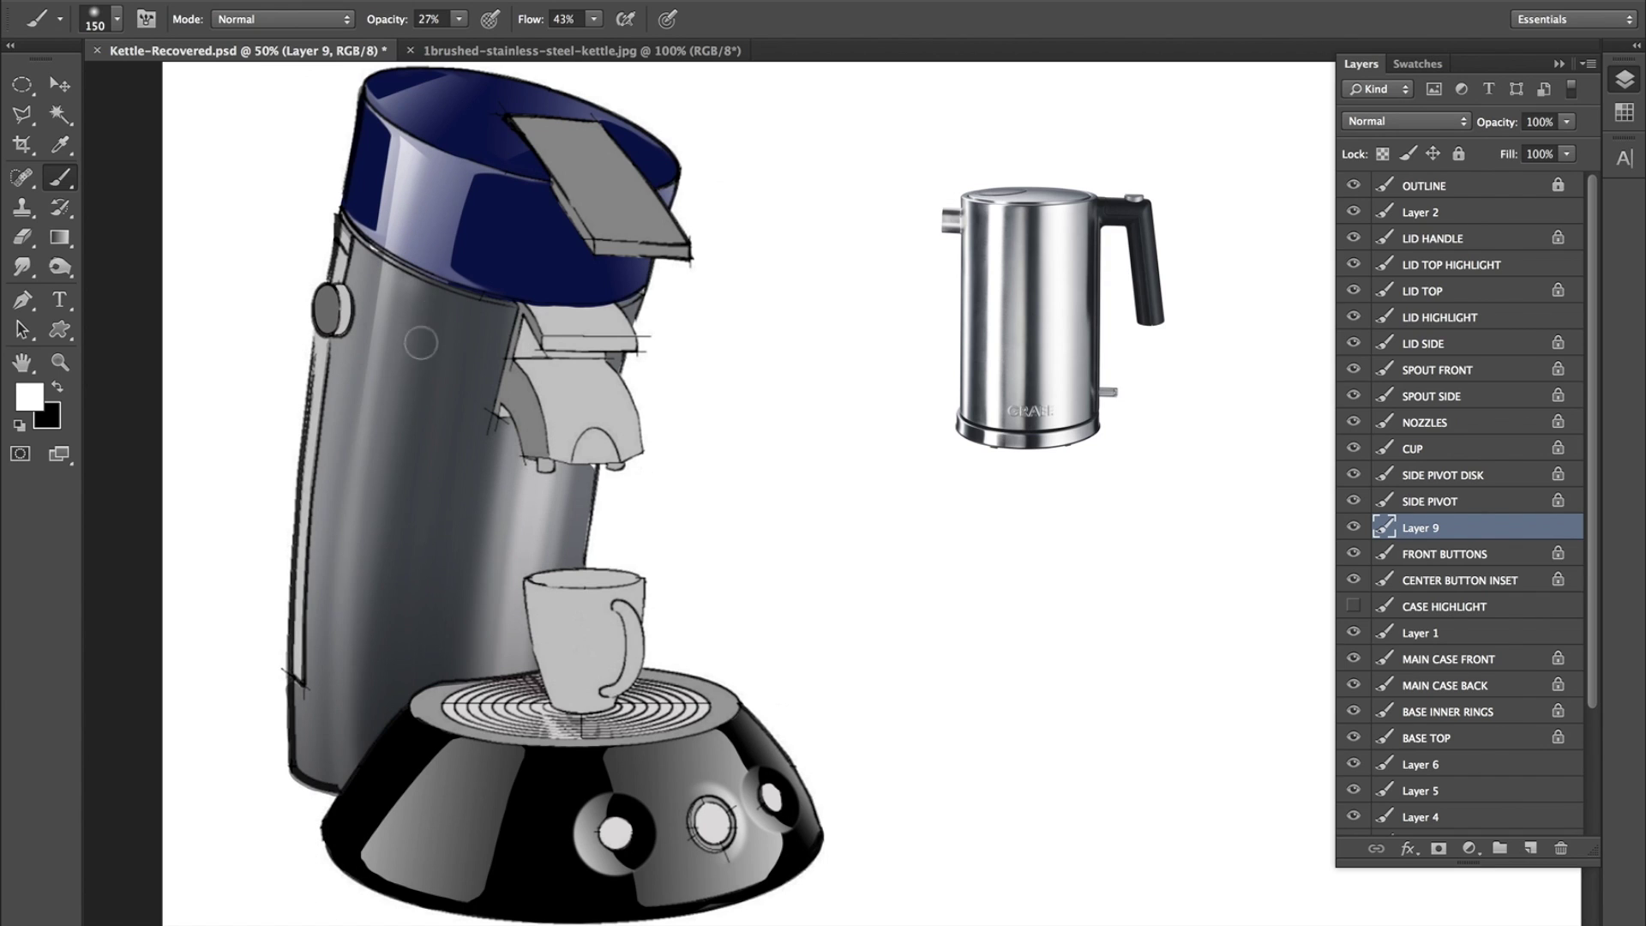
pyautogui.moveTo(390, 525); pyautogui.dragTo(382, 883)
pyautogui.hotkey('ctrl', 'z')
# Select MAIN CASE FRONT and paint long white highlight streaks down the left half of the case.
pyautogui.click(1464, 685)
pyautogui.click(1462, 658)
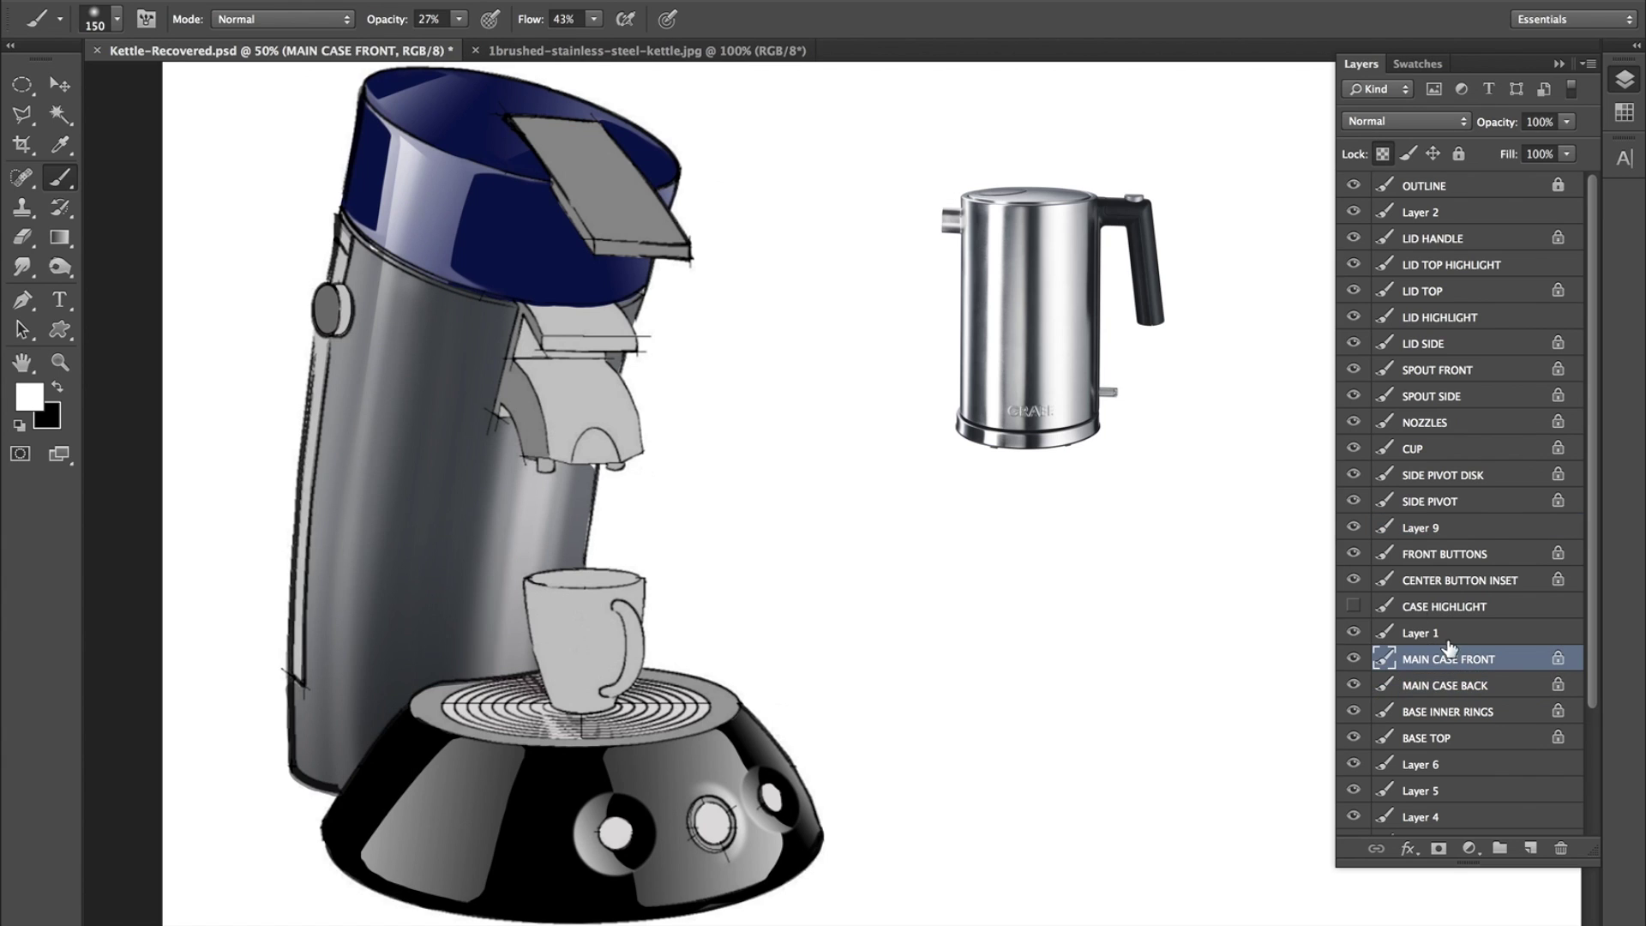
pyautogui.moveTo(429, 249)
pyautogui.mouseDown()
pyautogui.moveTo(375, 591)
pyautogui.moveTo(379, 793)
pyautogui.mouseUp()
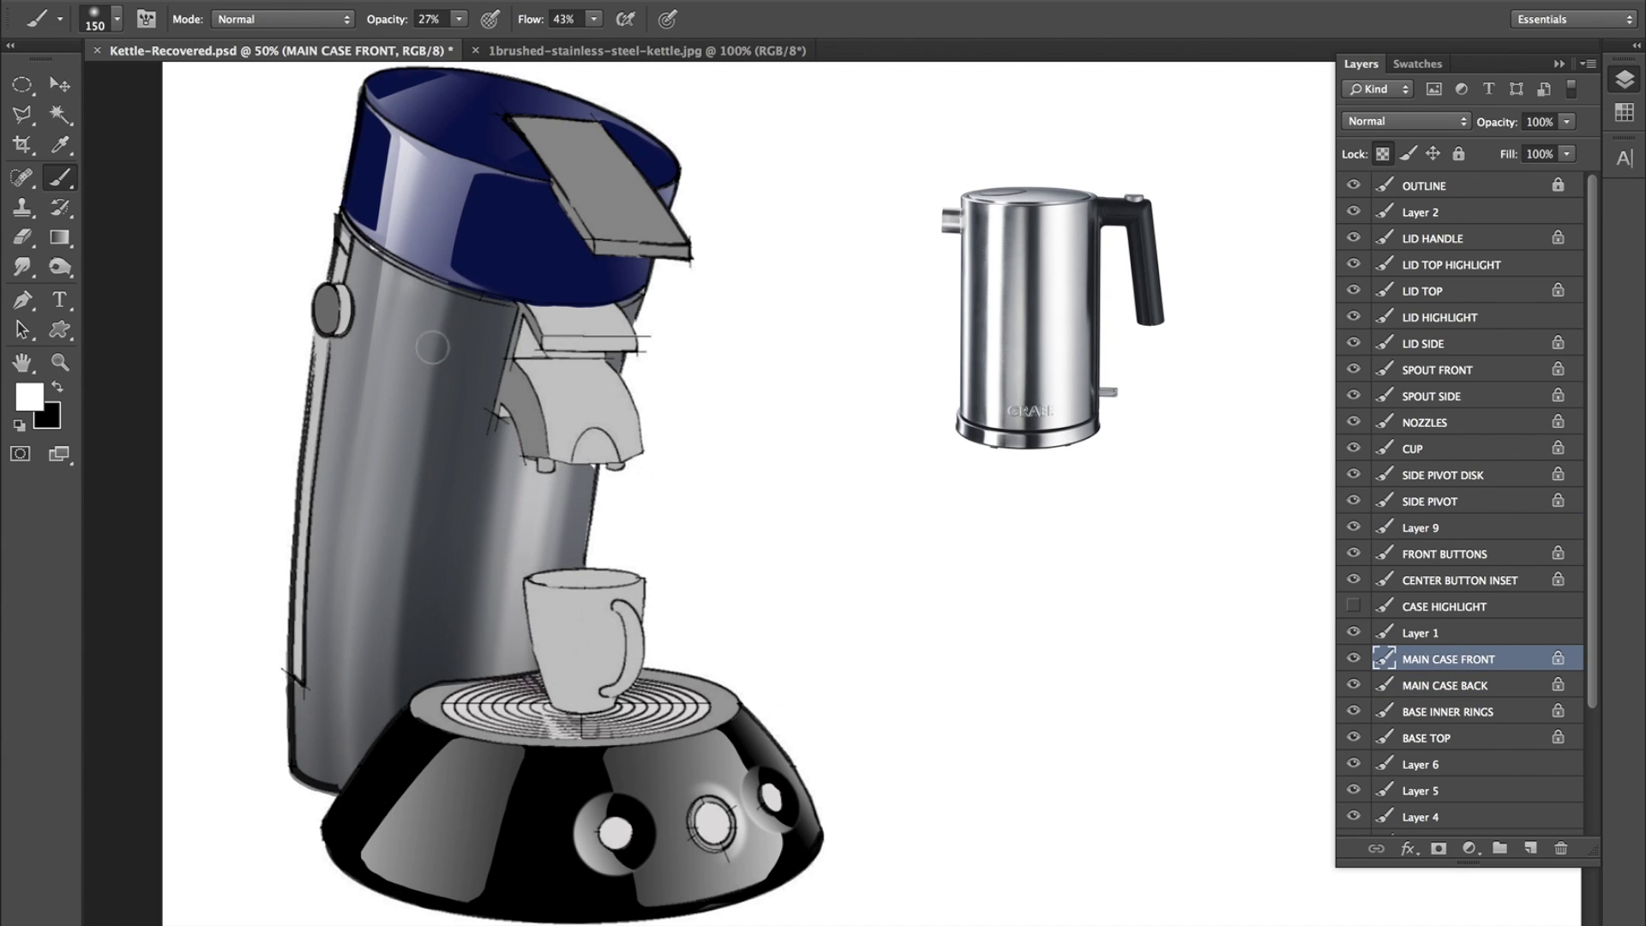
pyautogui.moveTo(431, 242)
pyautogui.mouseDown()
pyautogui.moveTo(357, 686)
pyautogui.moveTo(401, 329)
pyautogui.mouseUp()
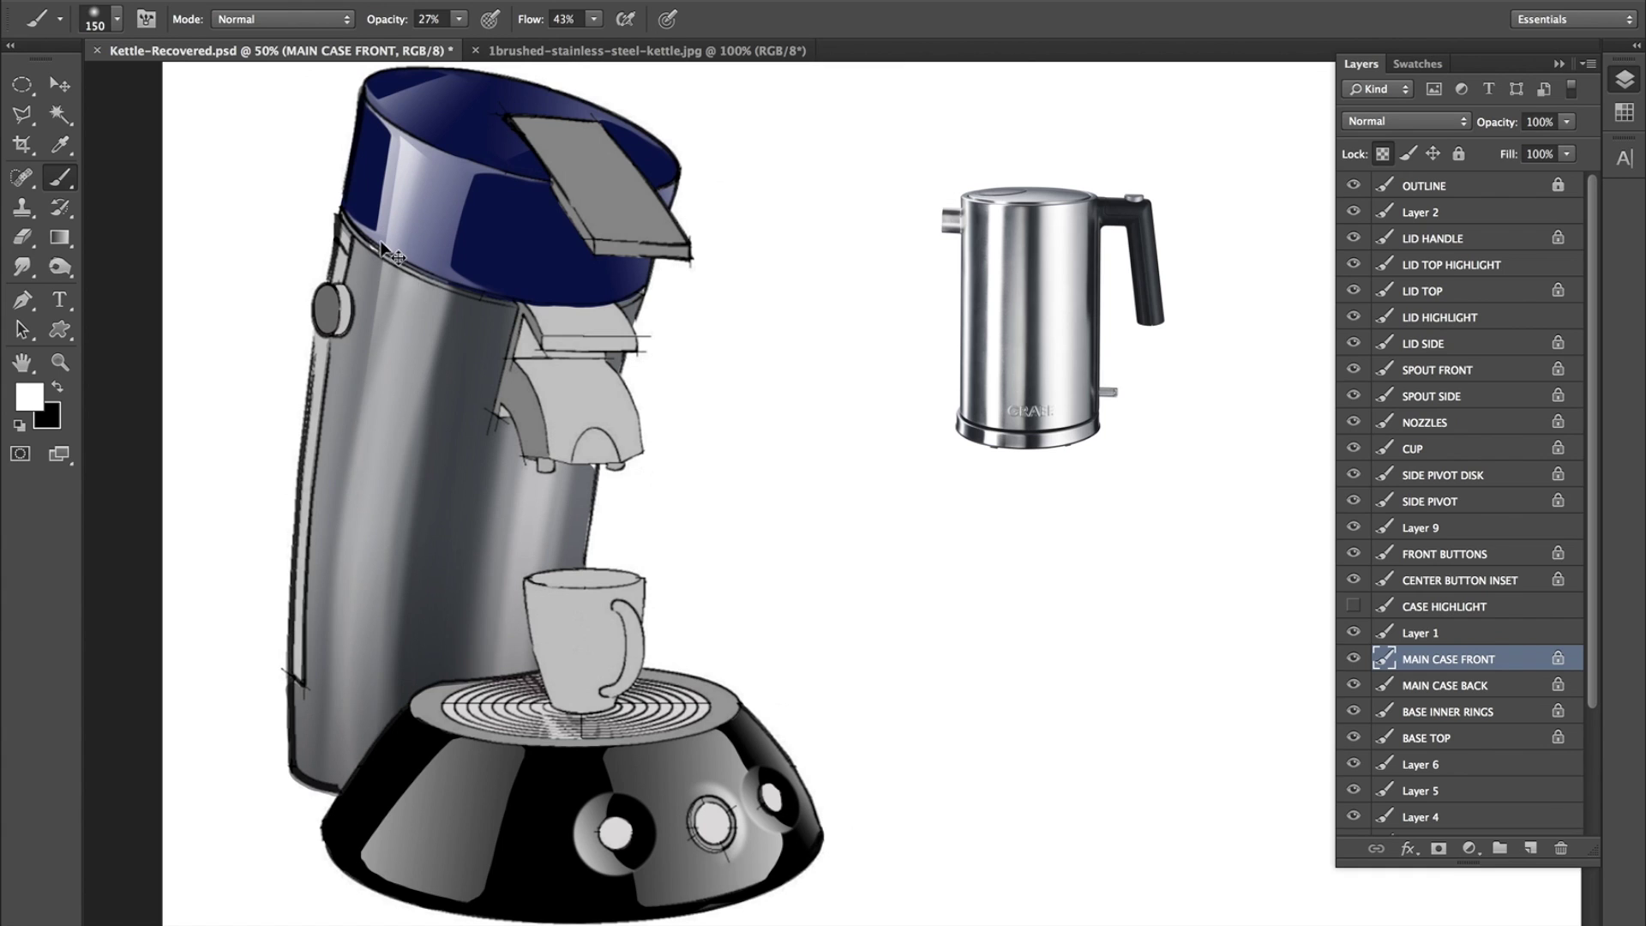
pyautogui.hotkey('ctrl', 'z')
pyautogui.moveTo(407, 257); pyautogui.dragTo(364, 772)
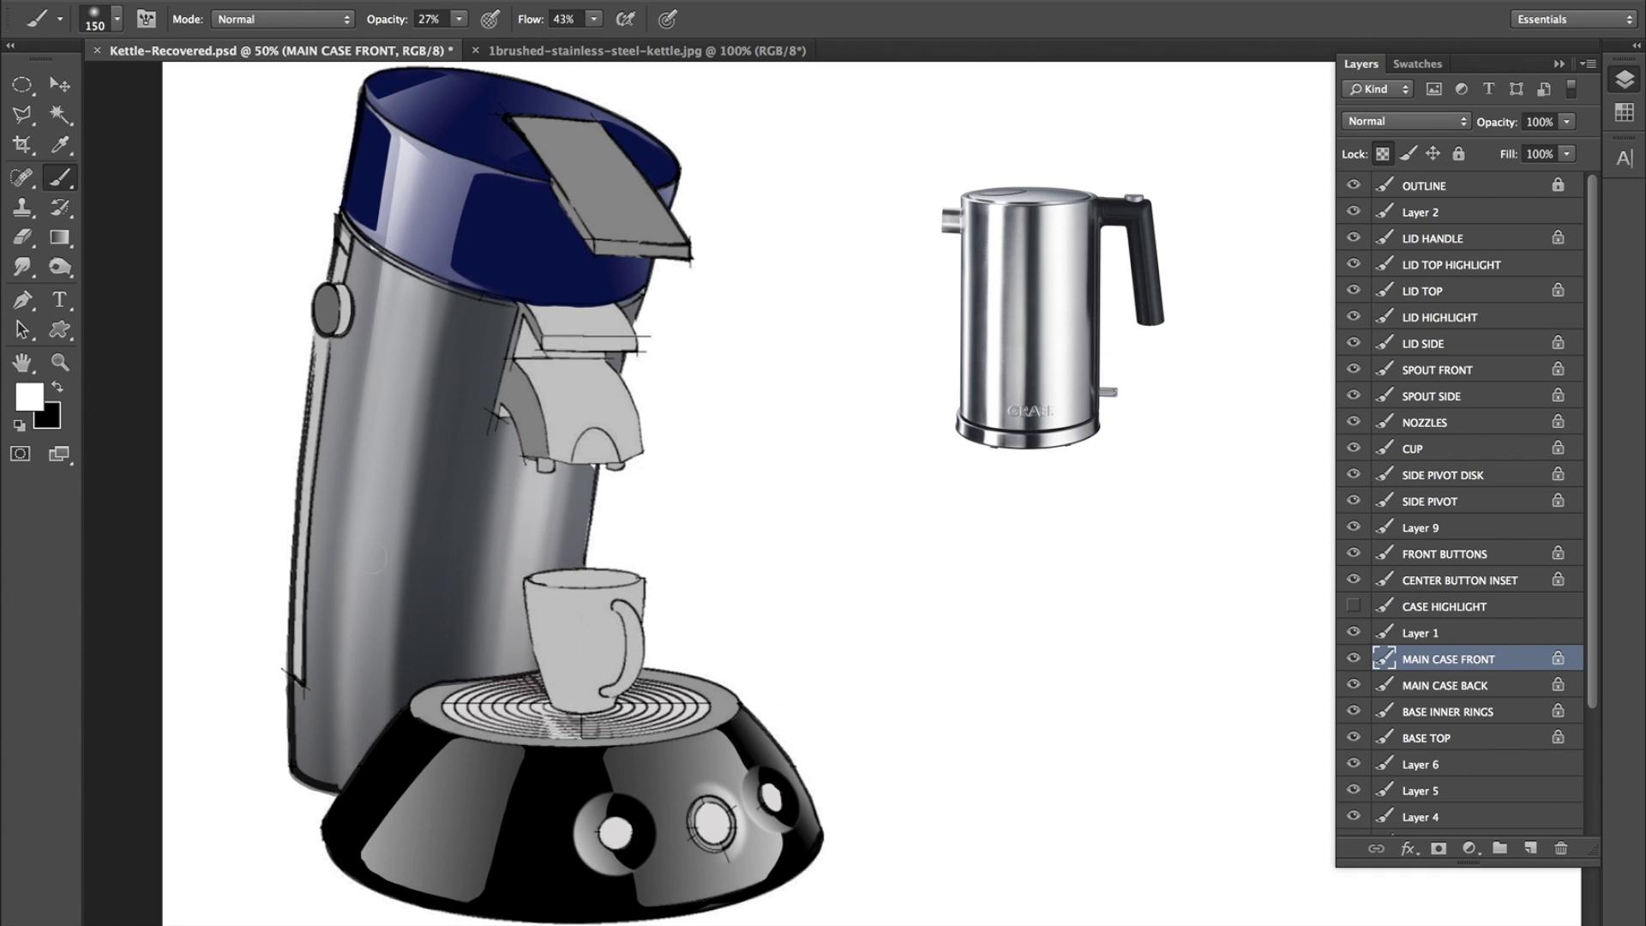
pyautogui.moveTo(373, 559); pyautogui.dragTo(347, 744)
pyautogui.moveTo(465, 260); pyautogui.dragTo(381, 853)
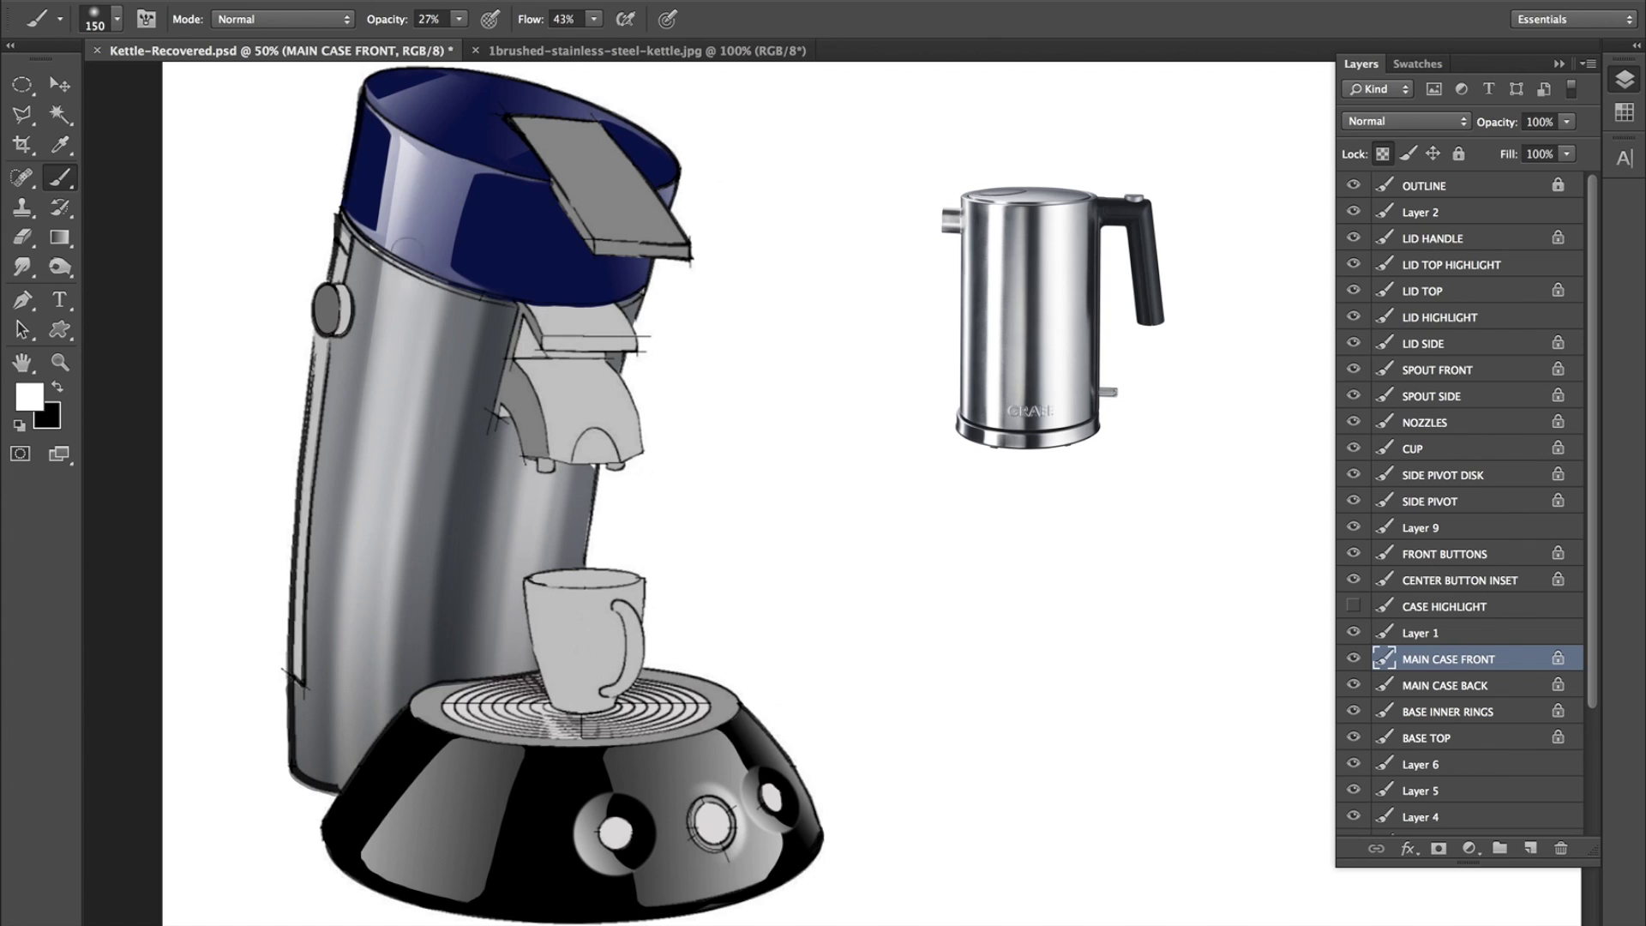
pyautogui.moveTo(412, 283); pyautogui.dragTo(349, 892)
pyautogui.moveTo(387, 240); pyautogui.dragTo(347, 899)
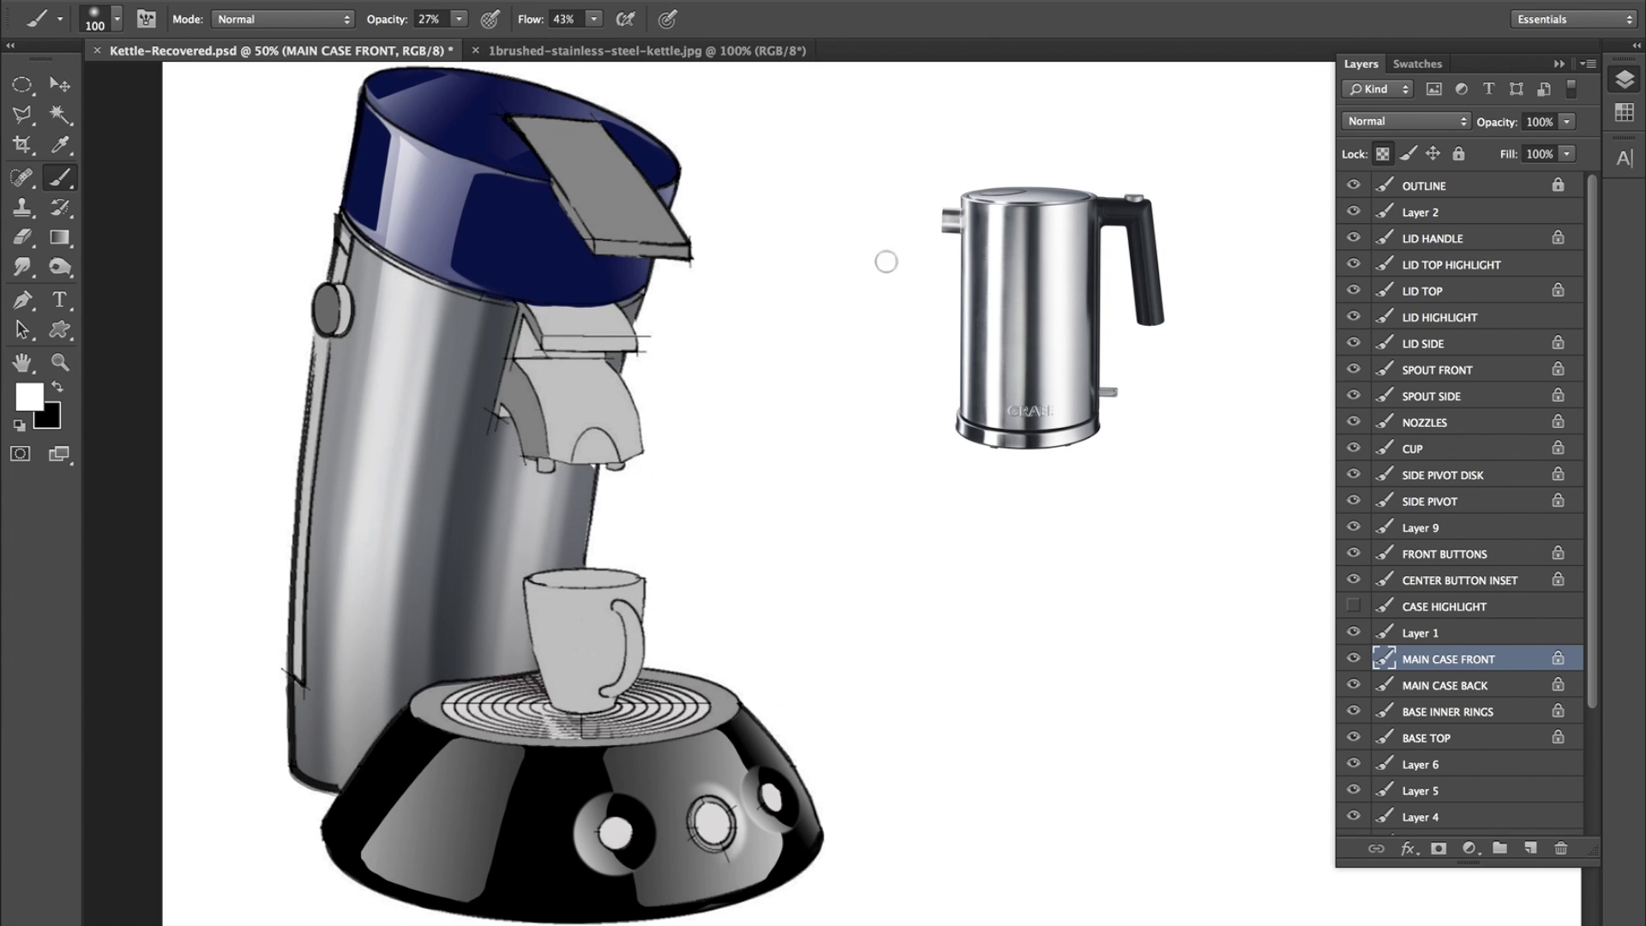
# Darken the case's central band and right side with a size 150 brush, using dark grey sampled from the kettle's edge and black.
pyautogui.press(']')
pyautogui.press(']')
pyautogui.keyDown('alt'); pyautogui.click(975, 275); pyautogui.keyUp('alt')
pyautogui.moveTo(604, 528)
pyautogui.mouseDown()
pyautogui.moveTo(653, 269)
pyautogui.moveTo(632, 282)
pyautogui.moveTo(630, 234)
pyautogui.moveTo(558, 452)
pyautogui.mouseUp()
pyautogui.moveTo(496, 345)
pyautogui.mouseDown()
pyautogui.moveTo(471, 582)
pyautogui.moveTo(512, 249)
pyautogui.moveTo(480, 385)
pyautogui.moveTo(447, 782)
pyautogui.moveTo(470, 324)
pyautogui.mouseUp()
pyautogui.keyDown('alt'); pyautogui.click(967, 388); pyautogui.keyUp('alt')
pyautogui.click(56, 387)
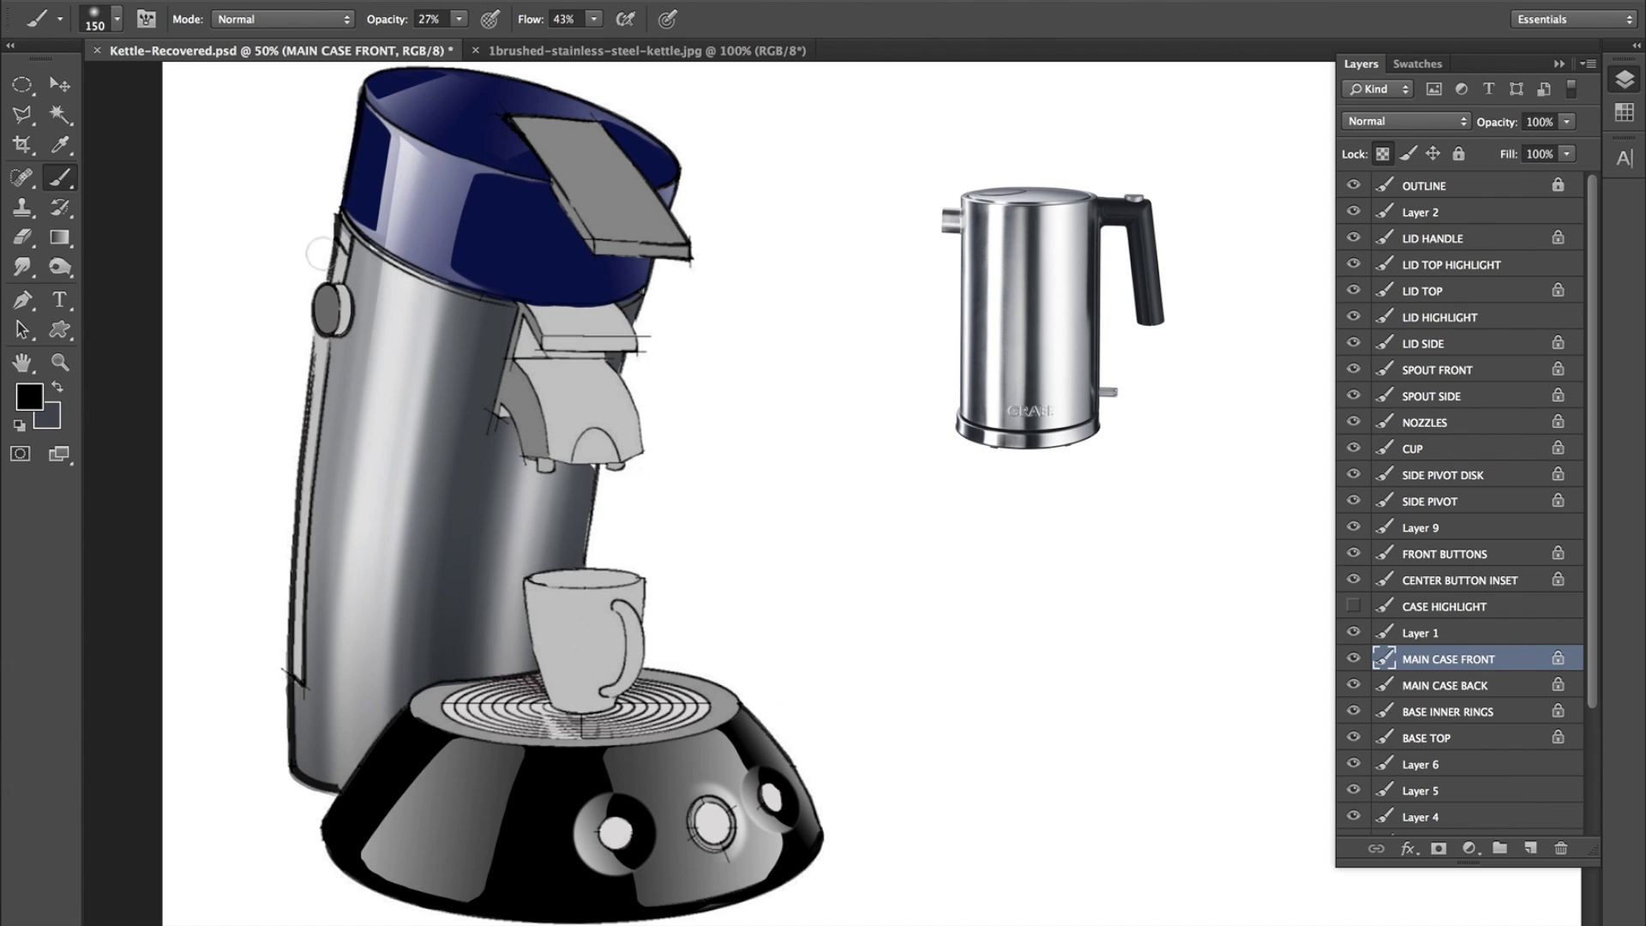
pyautogui.moveTo(497, 287)
pyautogui.mouseDown()
pyautogui.moveTo(432, 806)
pyautogui.moveTo(431, 564)
pyautogui.moveTo(488, 252)
pyautogui.moveTo(425, 798)
pyautogui.moveTo(418, 746)
pyautogui.mouseUp()
# Brighten the case's left and right highlights with white, reducing the brush to size 100 and undoing the extra stroke beside the central band.
pyautogui.keyDown('alt'); pyautogui.click(410, 355); pyautogui.keyUp('alt')
pyautogui.keyDown('alt'); pyautogui.click(780, 322); pyautogui.keyUp('alt')
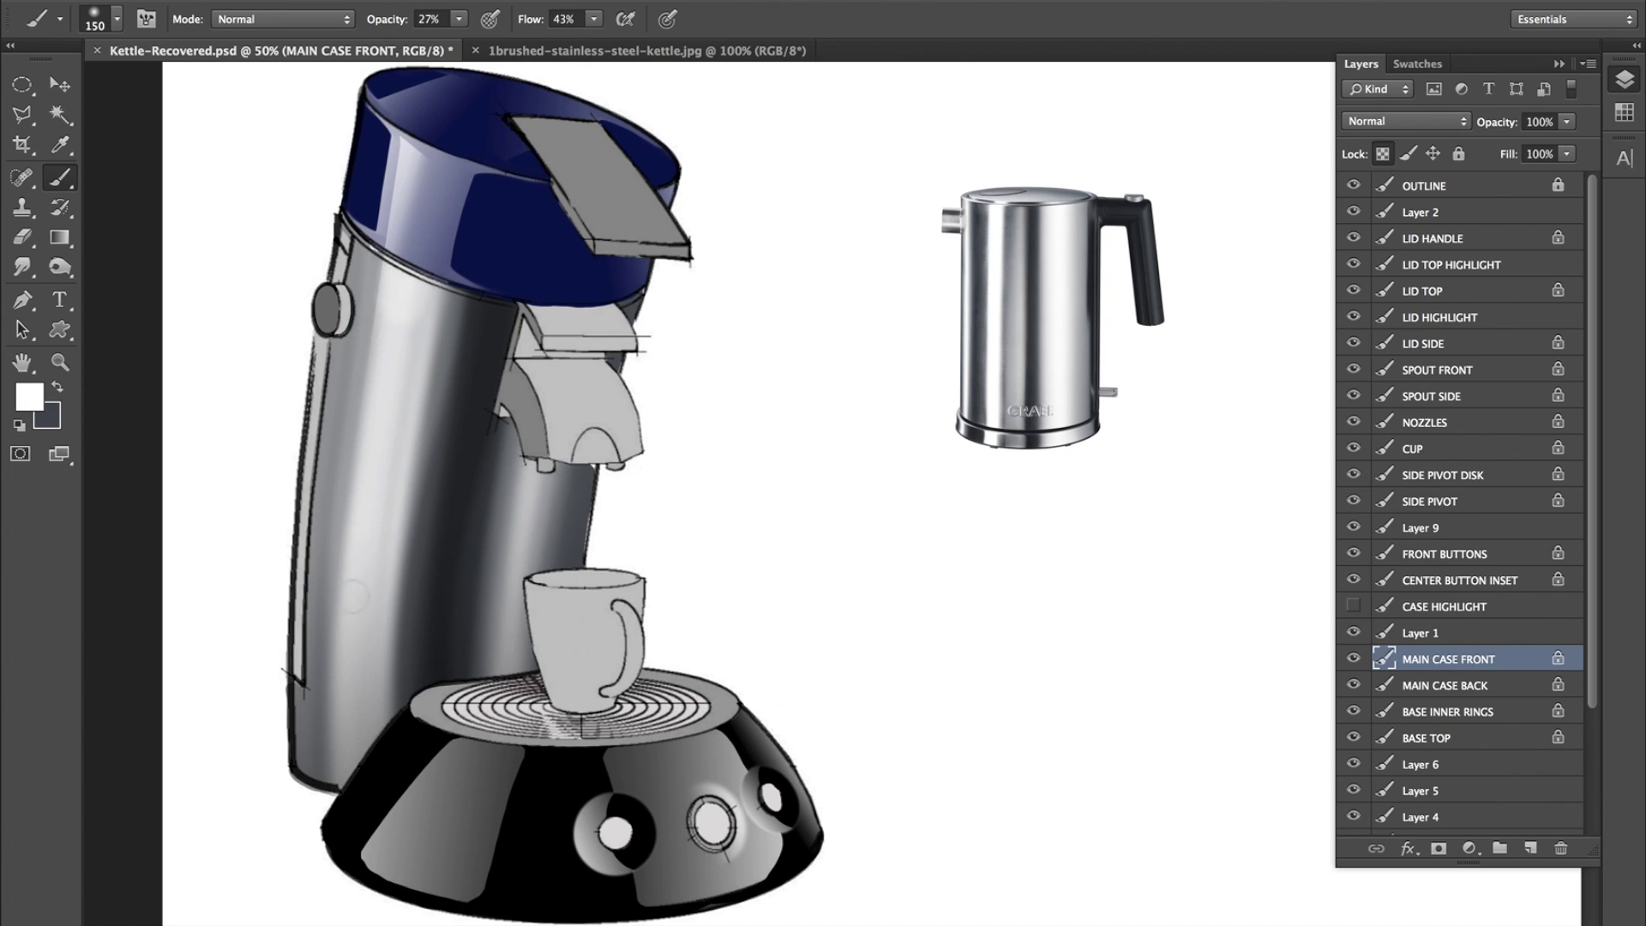
pyautogui.moveTo(399, 324); pyautogui.dragTo(353, 764)
pyautogui.press('[')
pyautogui.press('[')
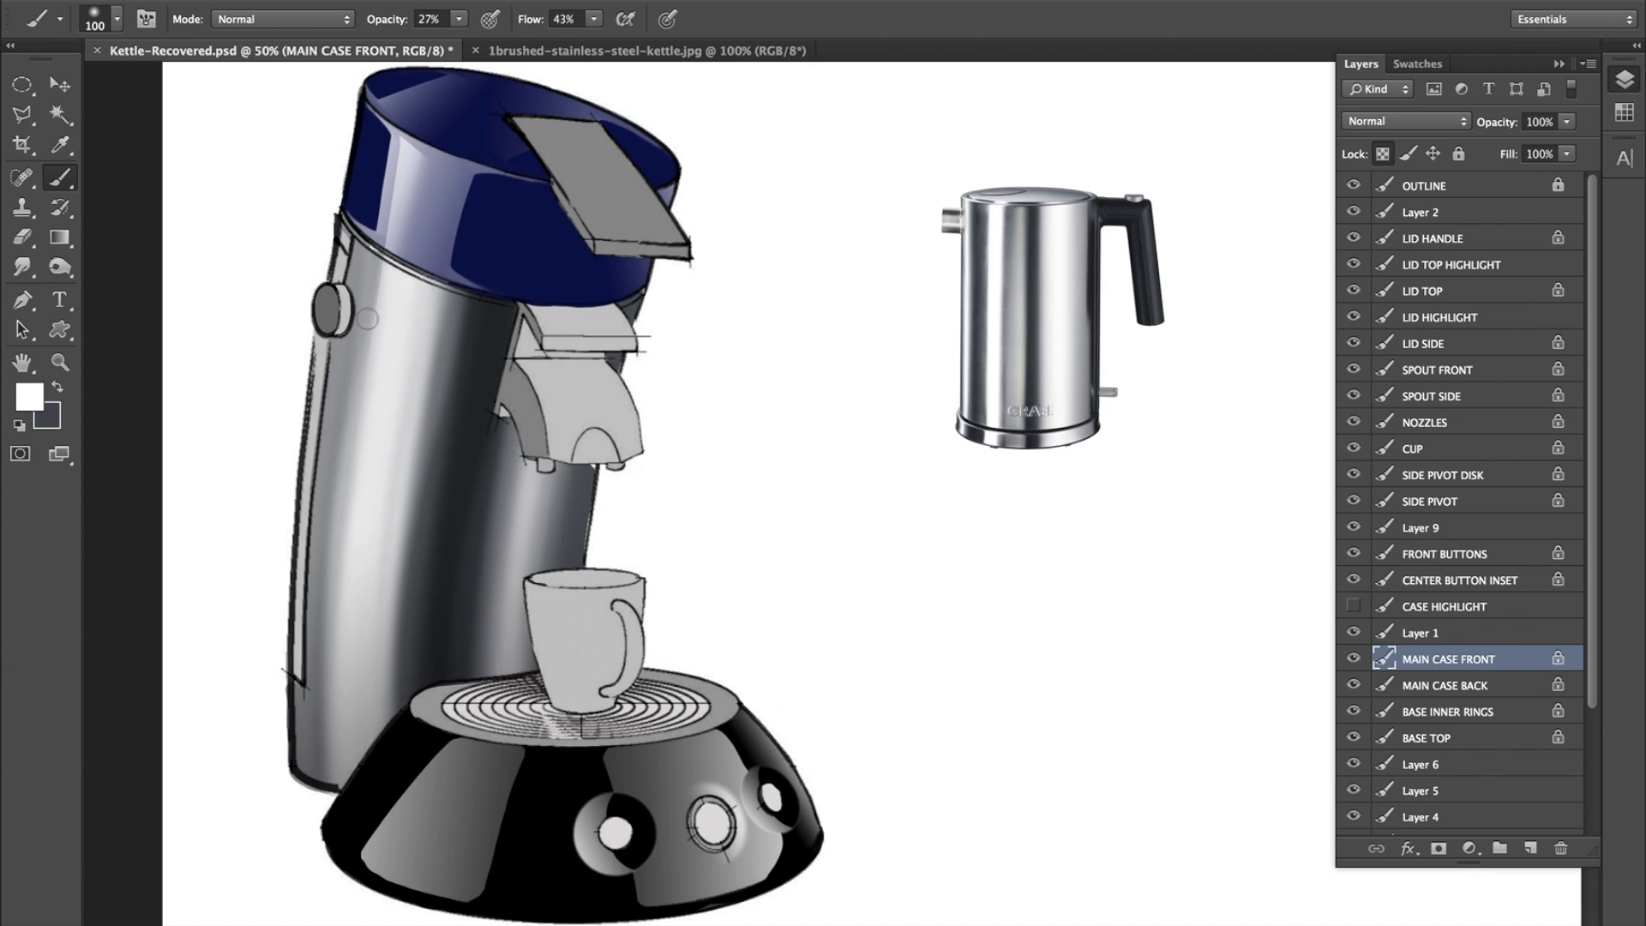
pyautogui.moveTo(394, 291); pyautogui.dragTo(353, 780)
pyautogui.moveTo(407, 302); pyautogui.dragTo(370, 770)
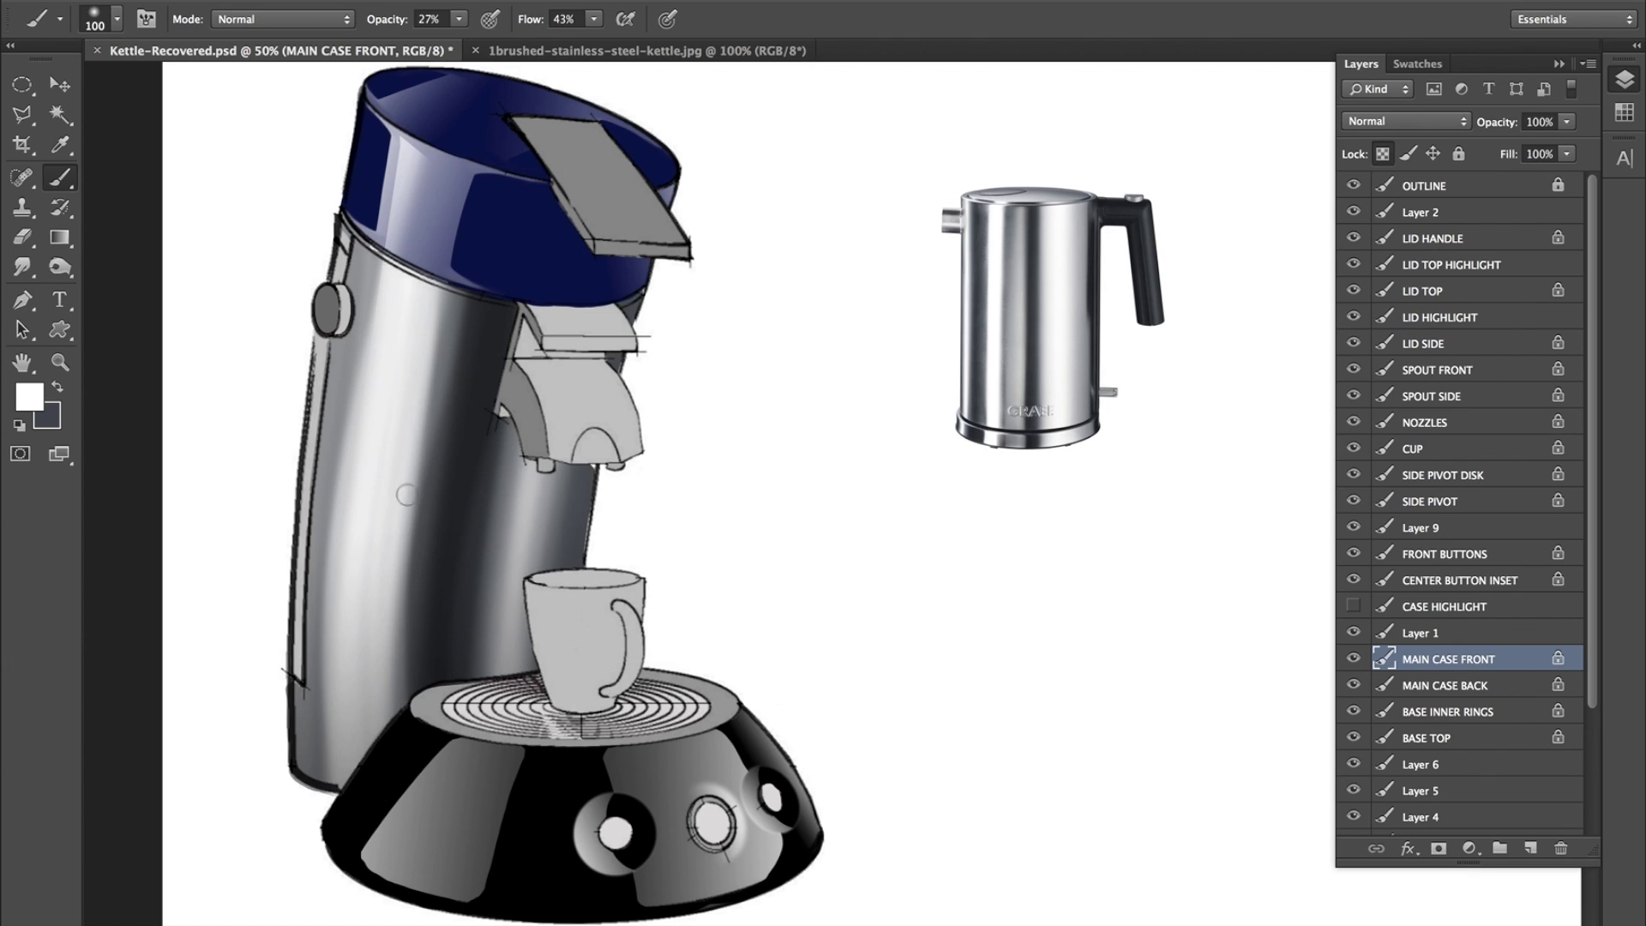
pyautogui.moveTo(543, 465); pyautogui.dragTo(503, 665)
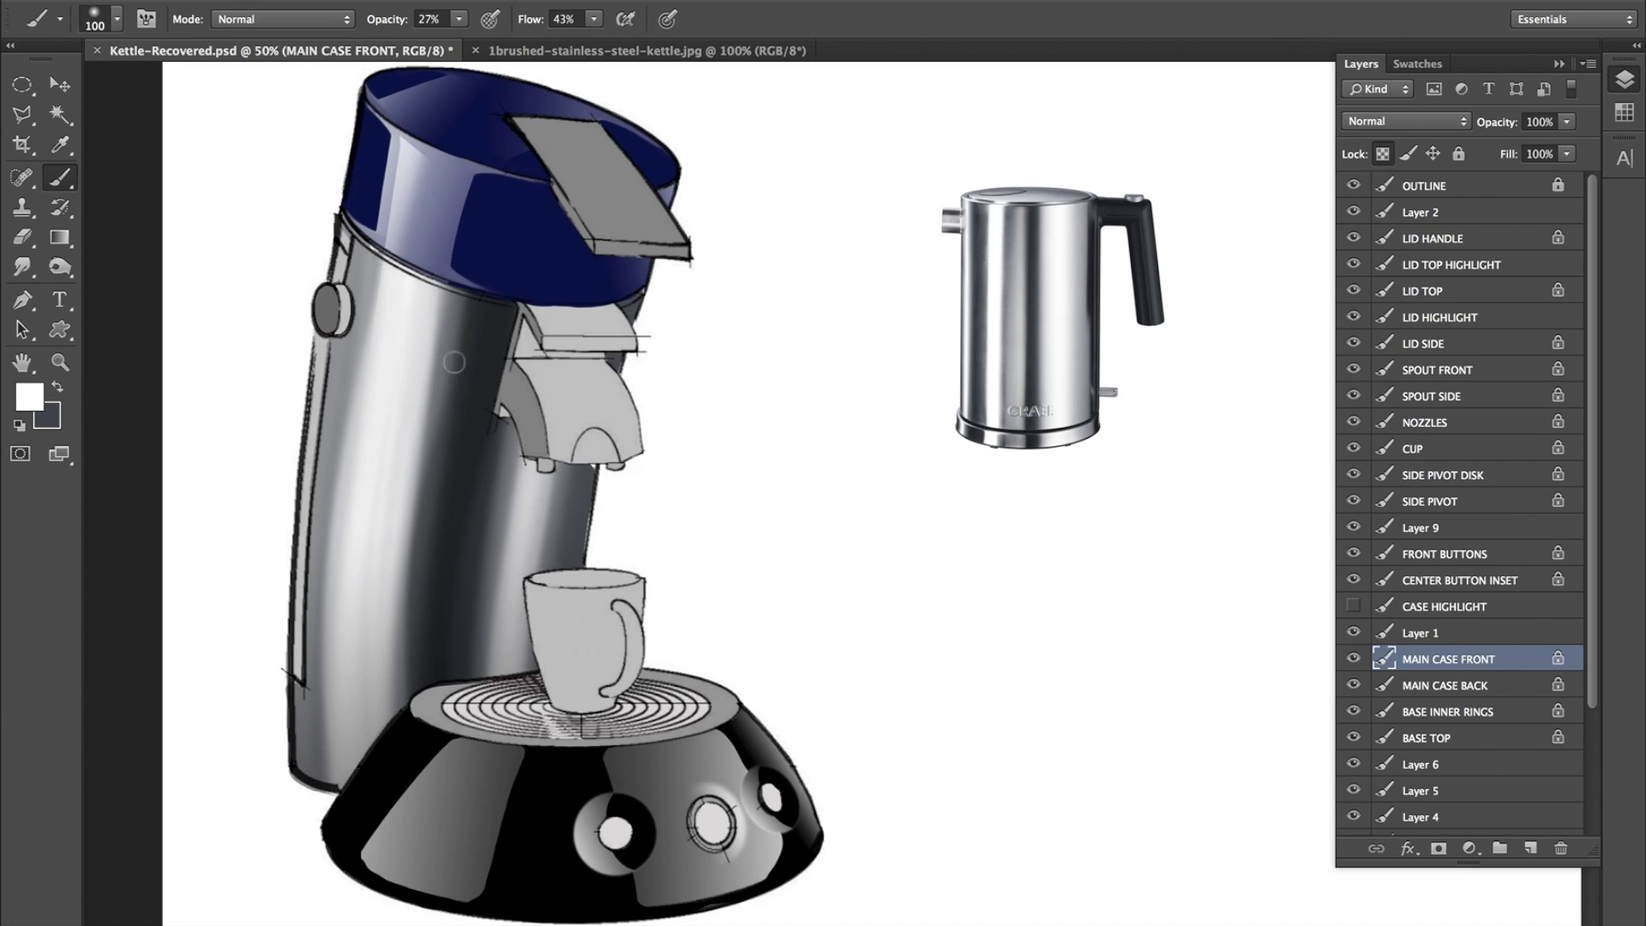
pyautogui.moveTo(485, 244); pyautogui.dragTo(408, 868)
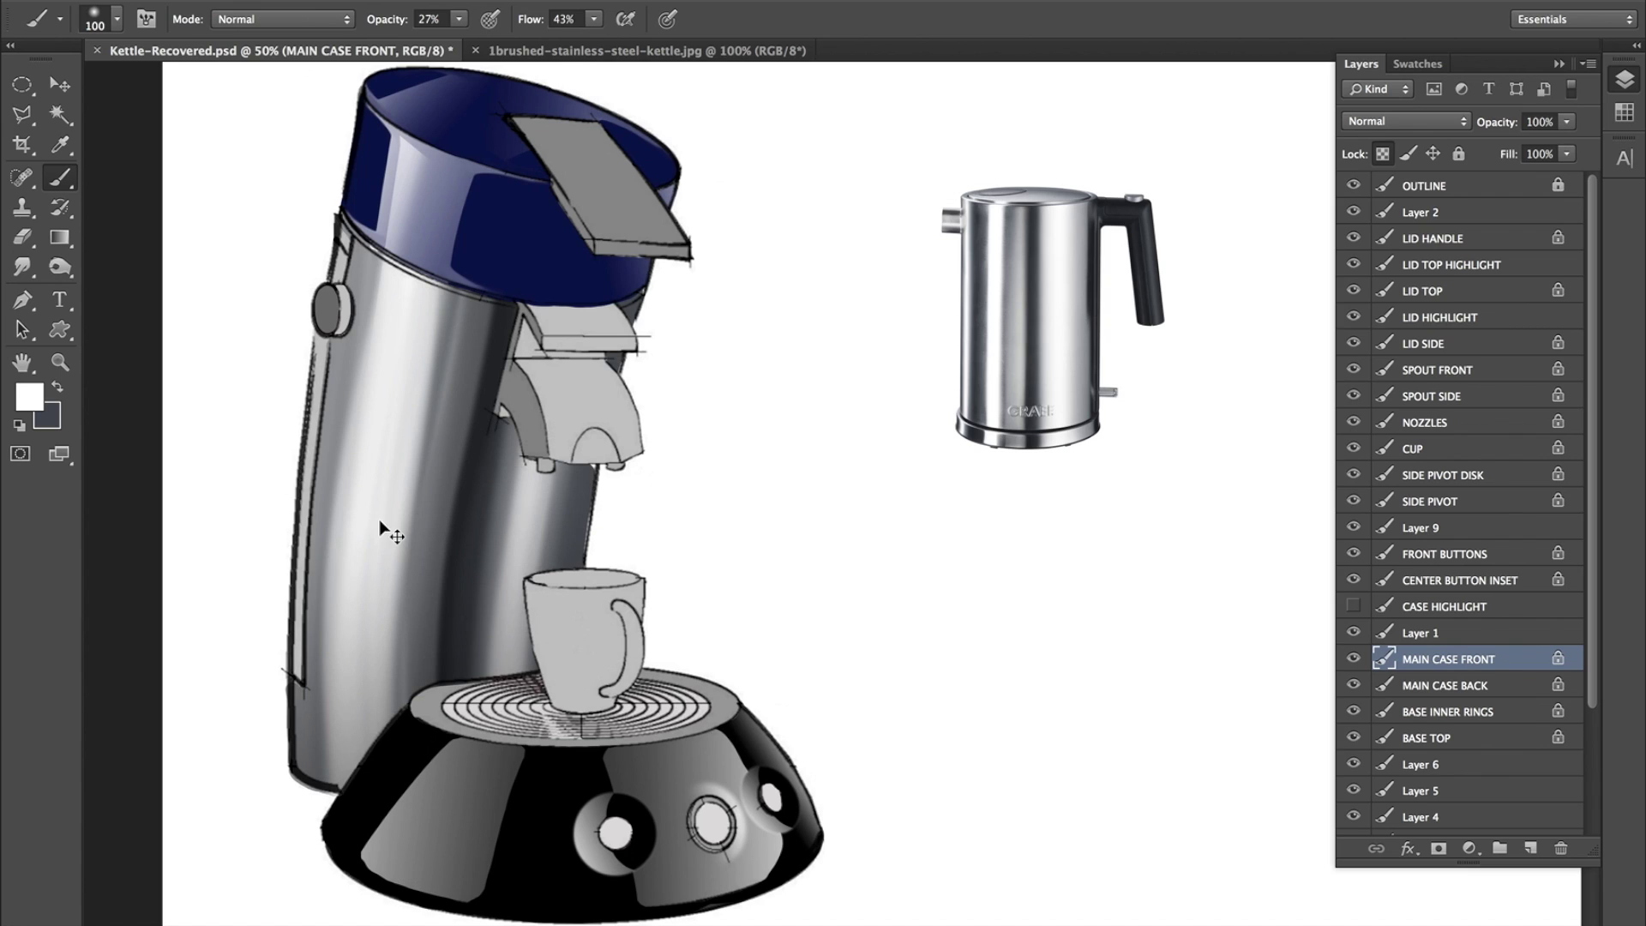
pyautogui.hotkey('ctrl', 'z')
# Lower the brush to 16% opacity and 10% flow, and blend faint white strokes into the left highlight.
pyautogui.click(467, 19)
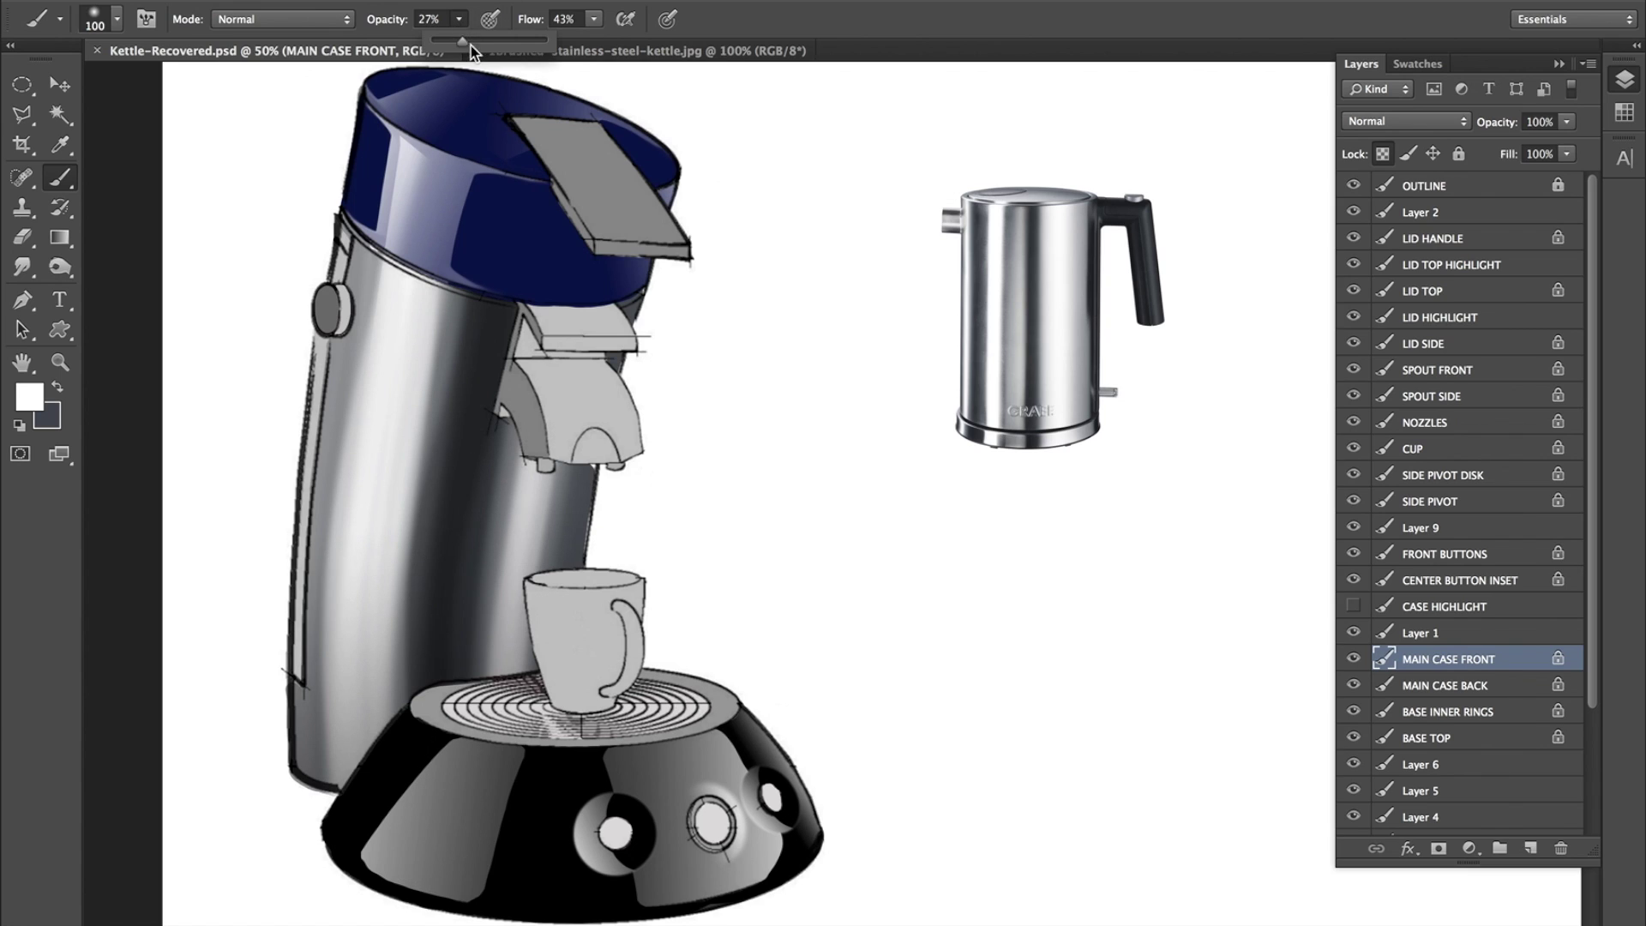
pyautogui.click(593, 19)
pyautogui.moveTo(597, 40); pyautogui.dragTo(560, 41)
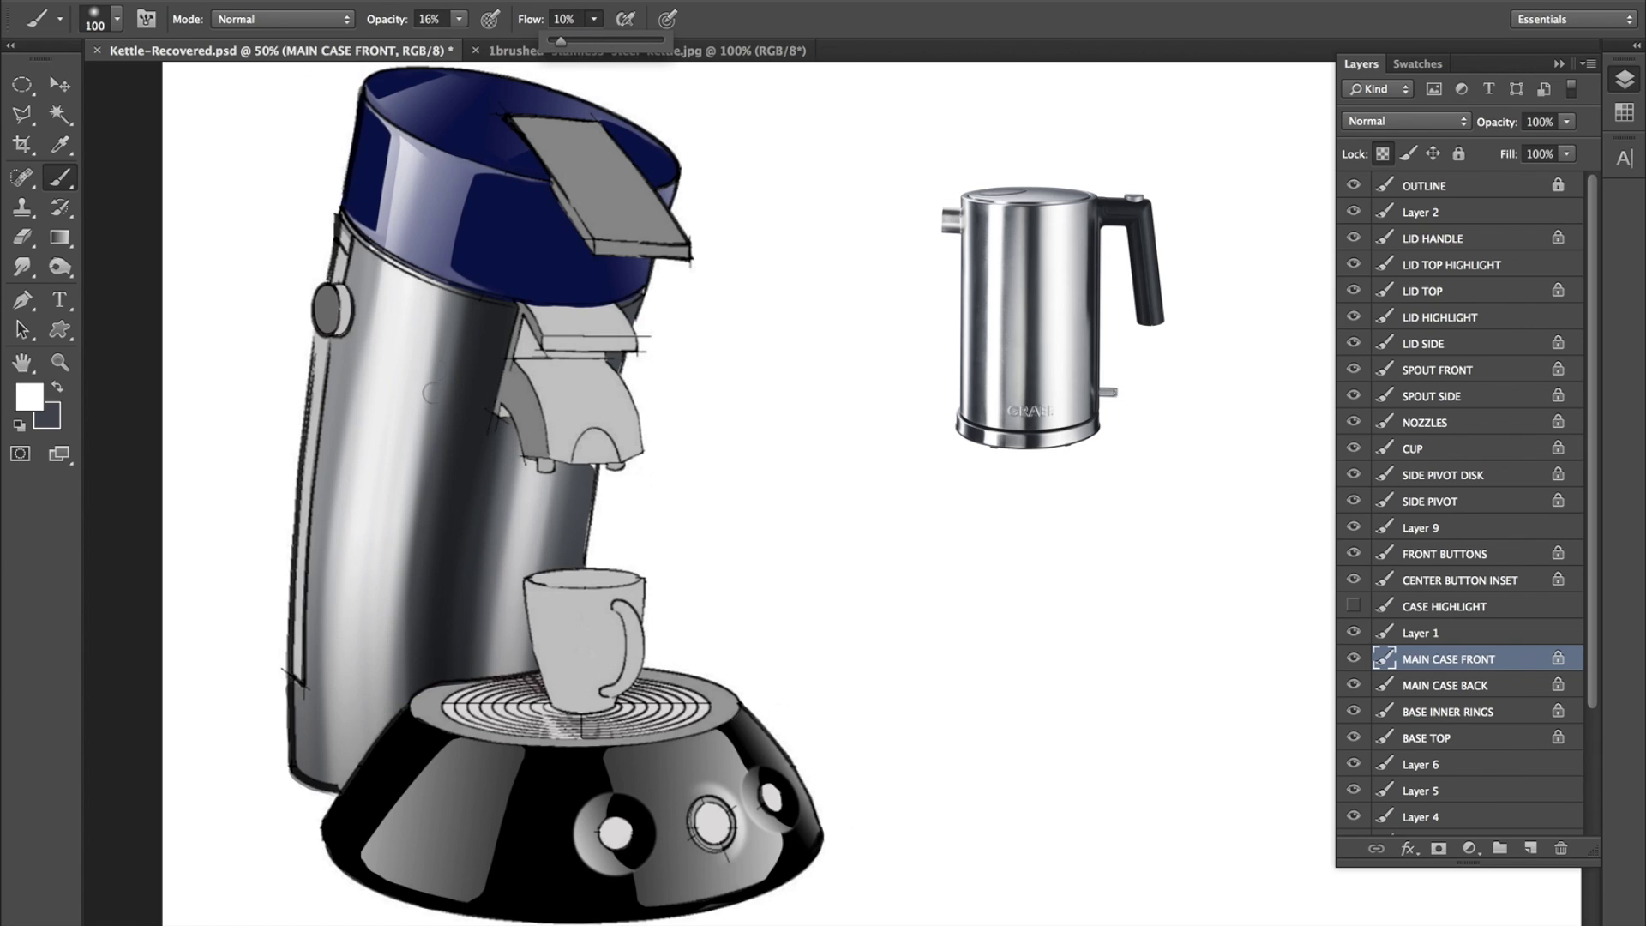
pyautogui.moveTo(438, 291)
pyautogui.mouseDown()
pyautogui.moveTo(438, 407)
pyautogui.moveTo(347, 810)
pyautogui.mouseUp()
pyautogui.moveTo(378, 276); pyautogui.dragTo(345, 648)
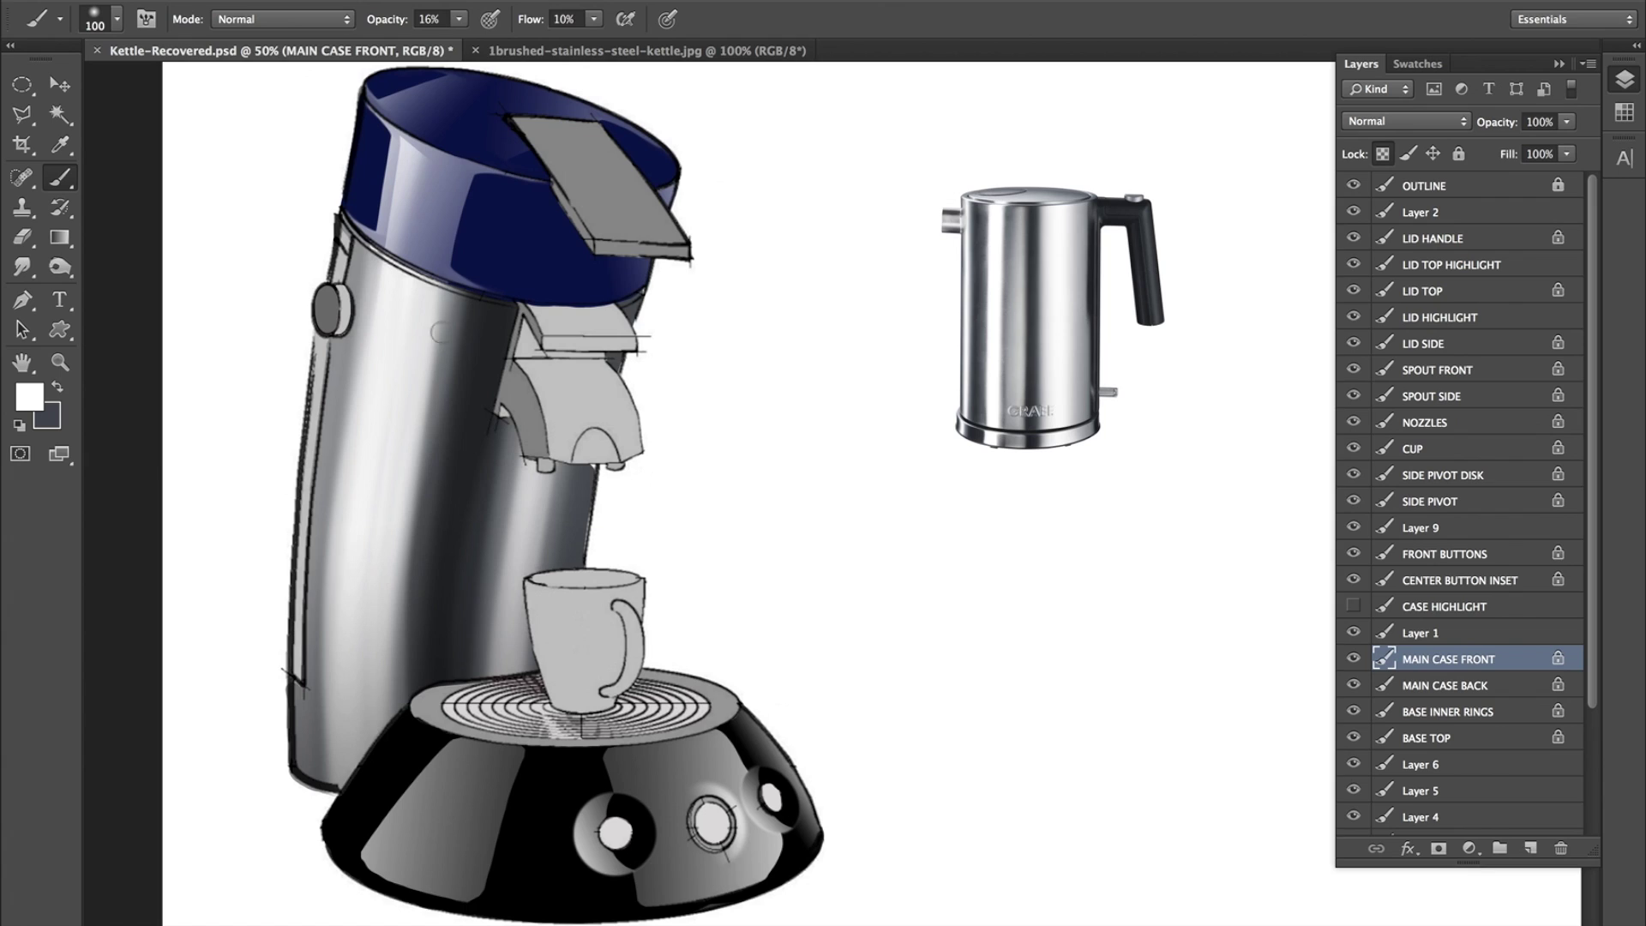
pyautogui.moveTo(452, 297)
pyautogui.mouseDown()
pyautogui.moveTo(401, 684)
pyautogui.moveTo(503, 423)
pyautogui.mouseUp()
# Add faint white strokes down the right side of the case, behind the spout and cup.
pyautogui.moveTo(635, 313); pyautogui.dragTo(564, 772)
pyautogui.moveTo(631, 309); pyautogui.dragTo(571, 746)
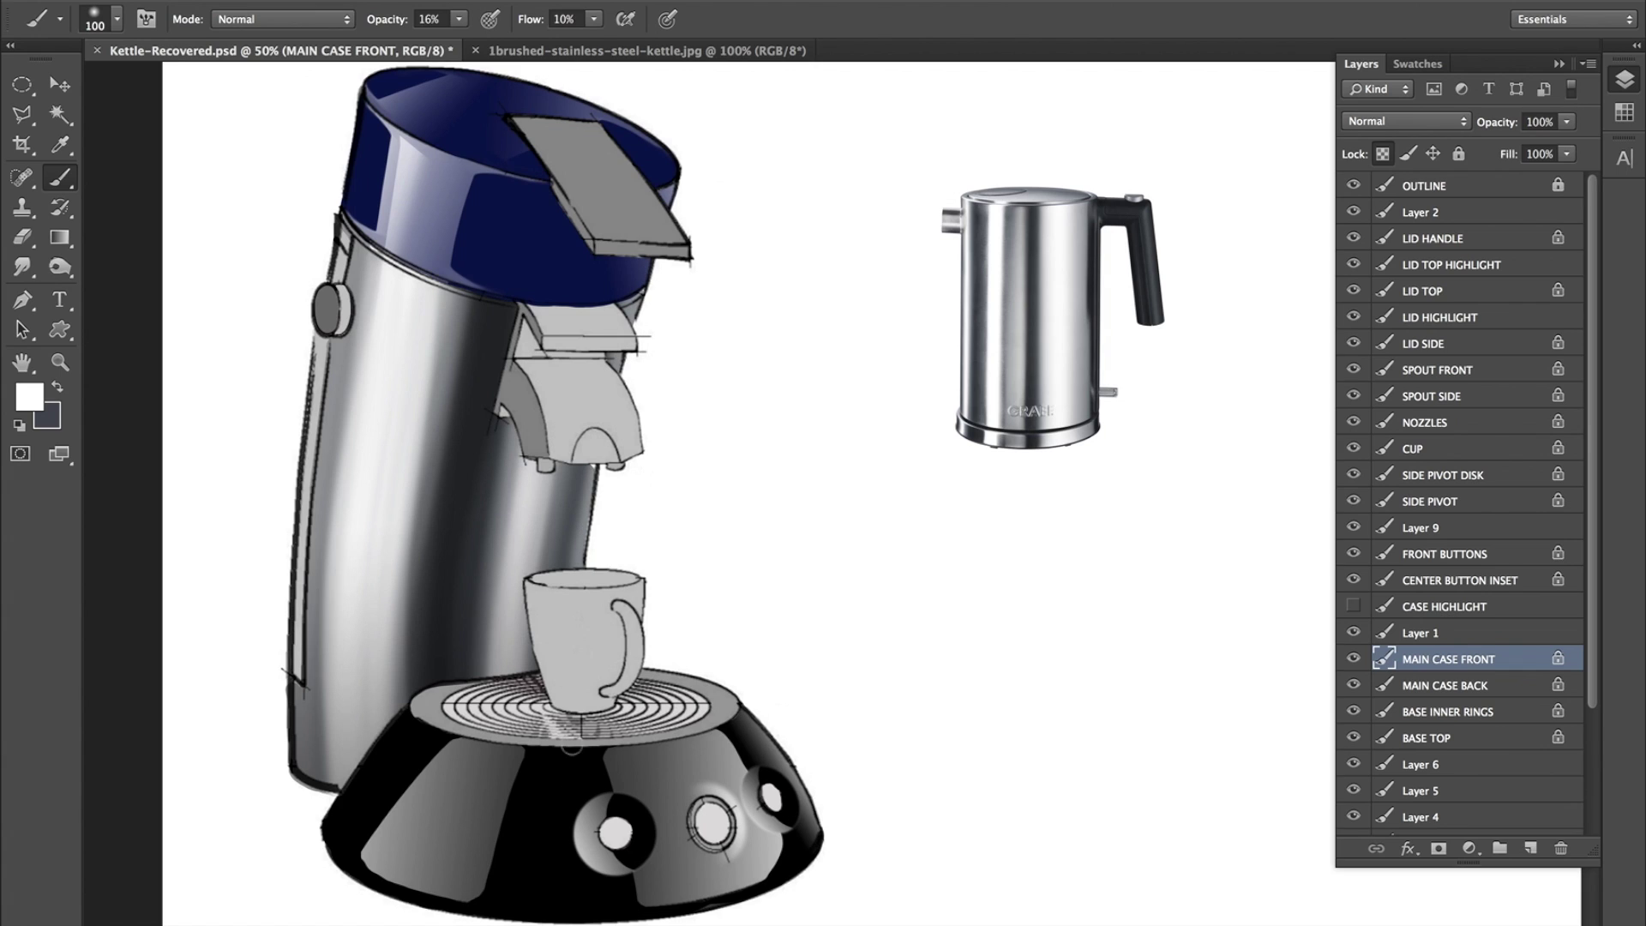
pyautogui.moveTo(611, 365); pyautogui.dragTo(586, 784)
pyautogui.moveTo(617, 293); pyautogui.dragTo(576, 763)
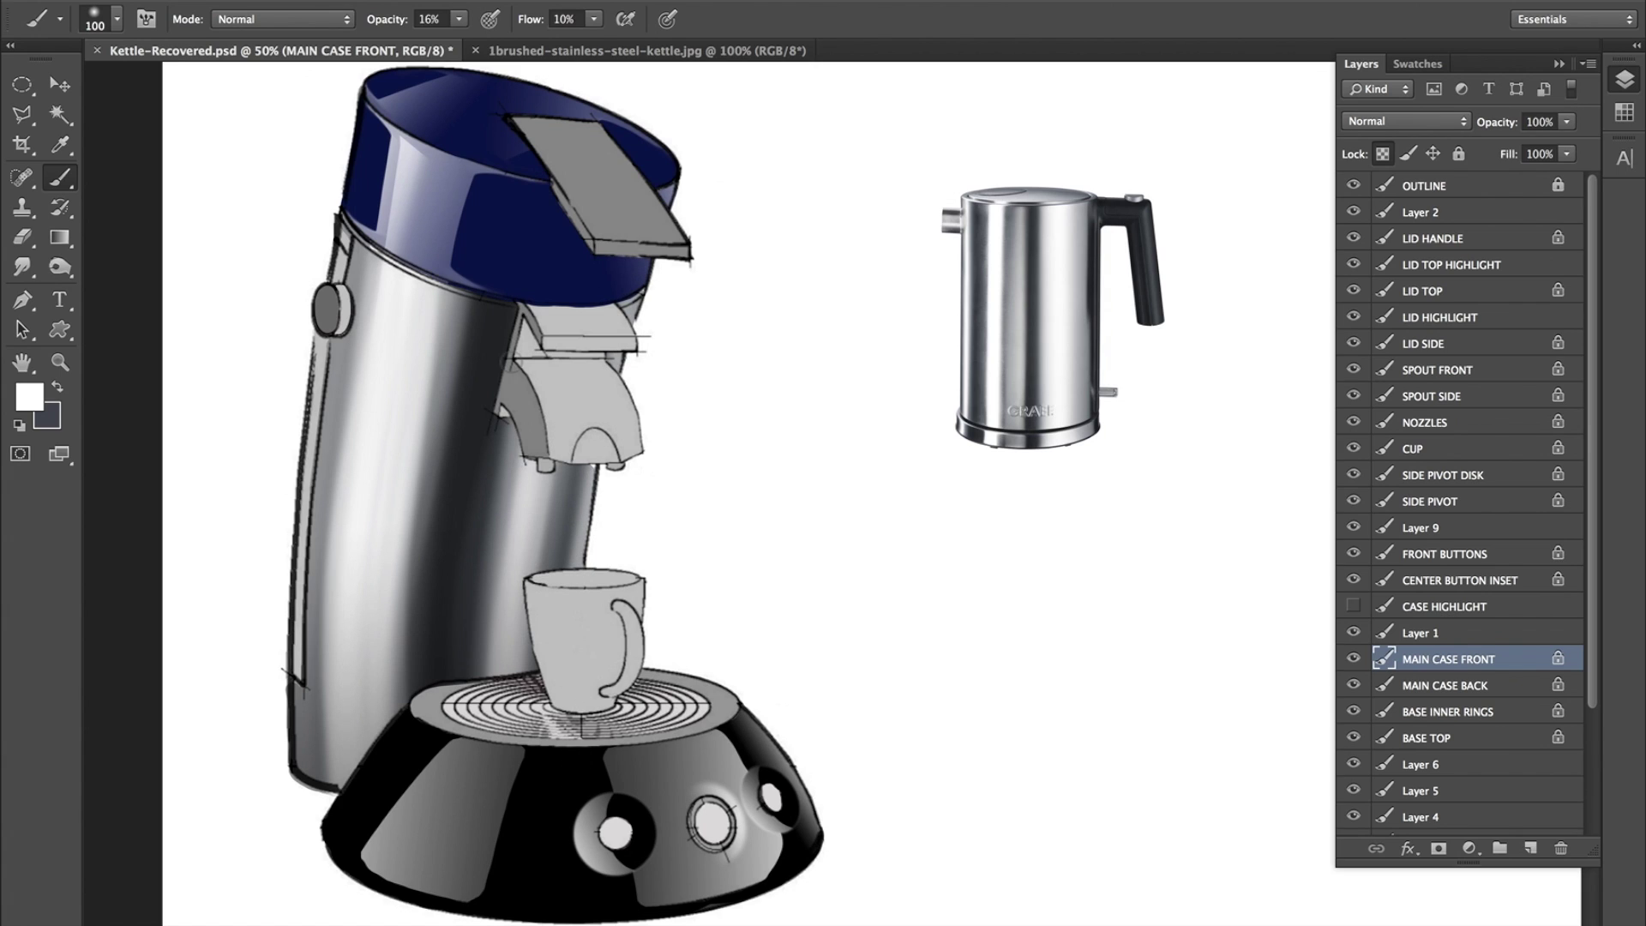
pyautogui.moveTo(528, 294); pyautogui.dragTo(477, 836)
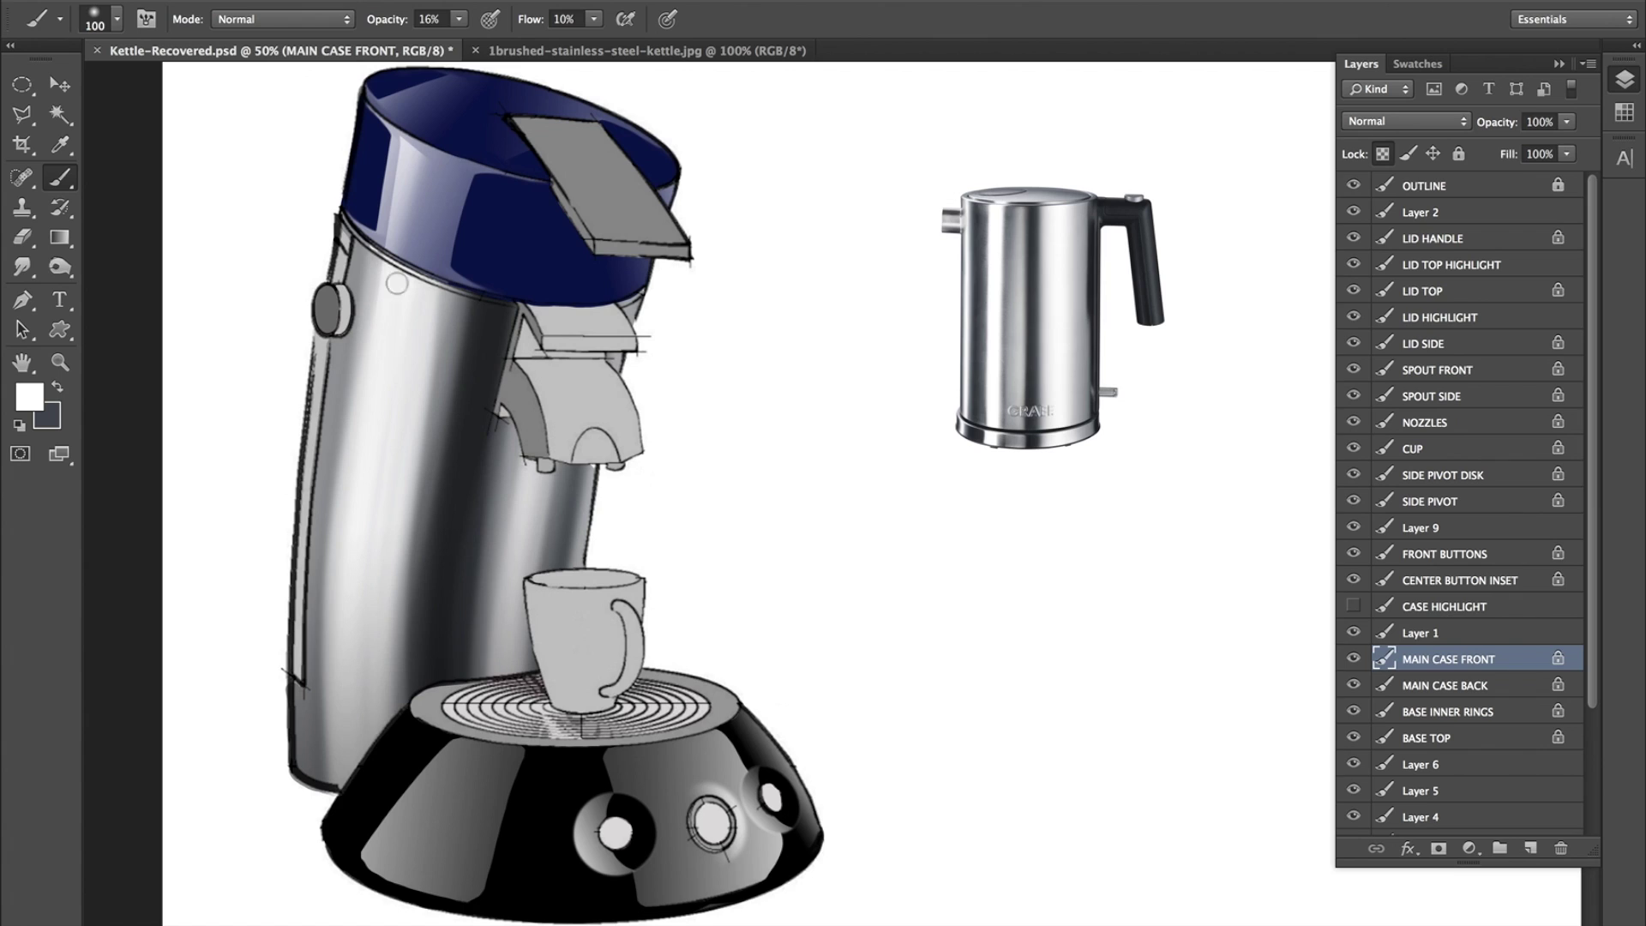
# Sample dark grey from the kettle body and softly shade the left edge of the case from lid to base.
pyautogui.keyDown('alt'); pyautogui.click(1035, 234); pyautogui.keyUp('alt')
pyautogui.moveTo(354, 209); pyautogui.dragTo(284, 793)
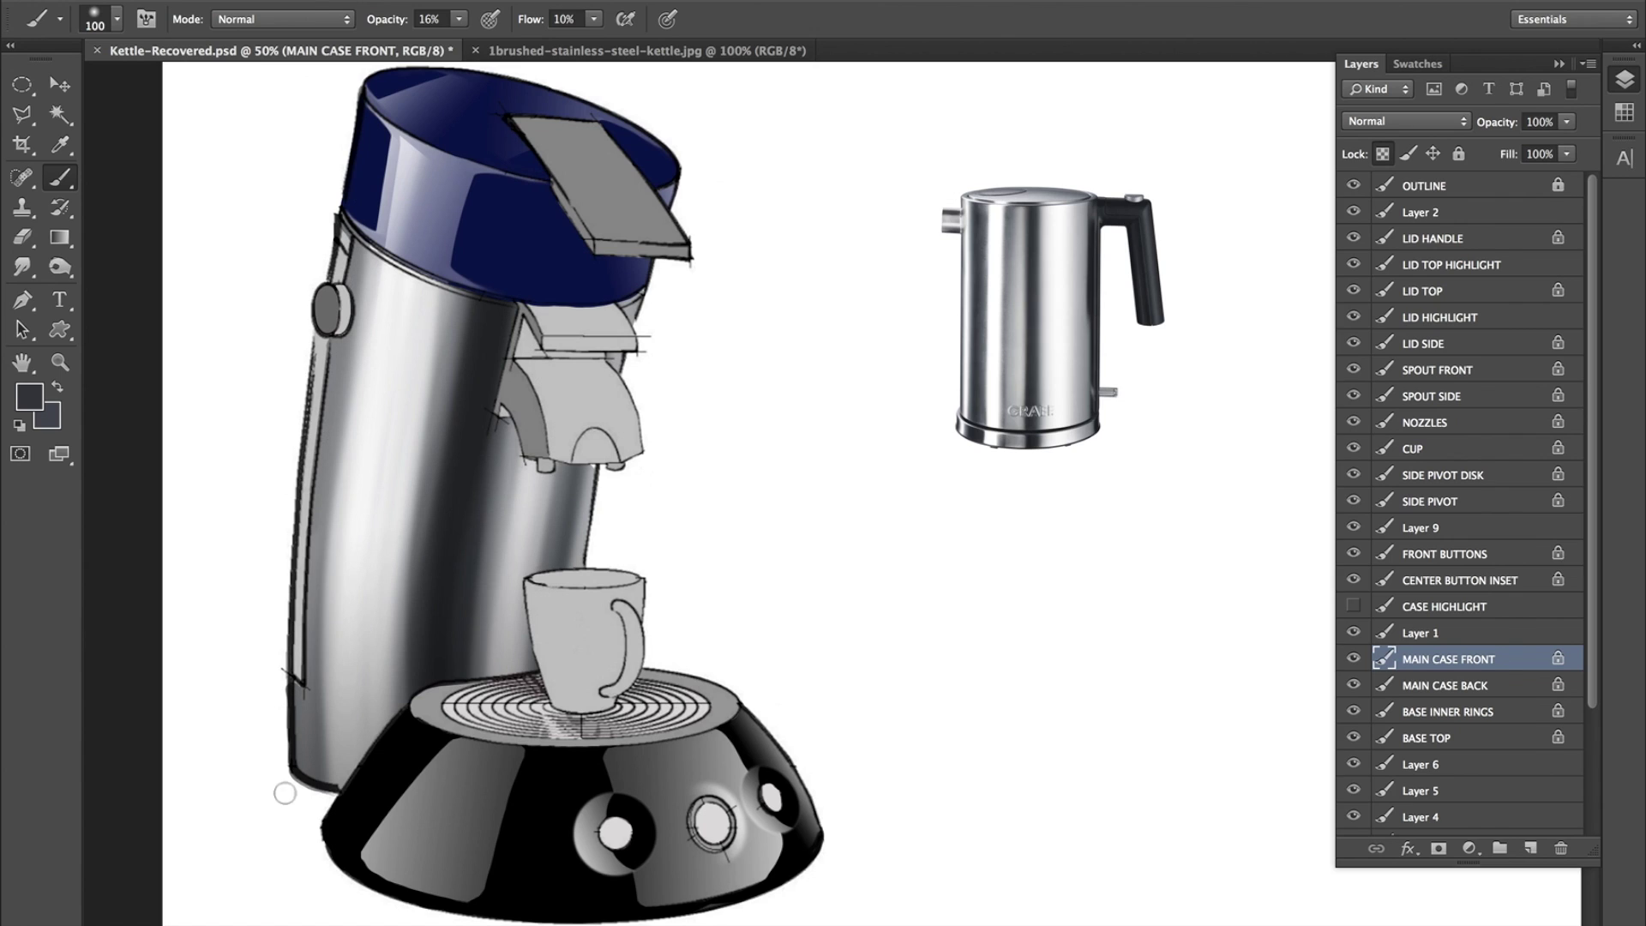
pyautogui.moveTo(395, 210); pyautogui.dragTo(302, 826)
pyautogui.moveTo(387, 257); pyautogui.dragTo(323, 882)
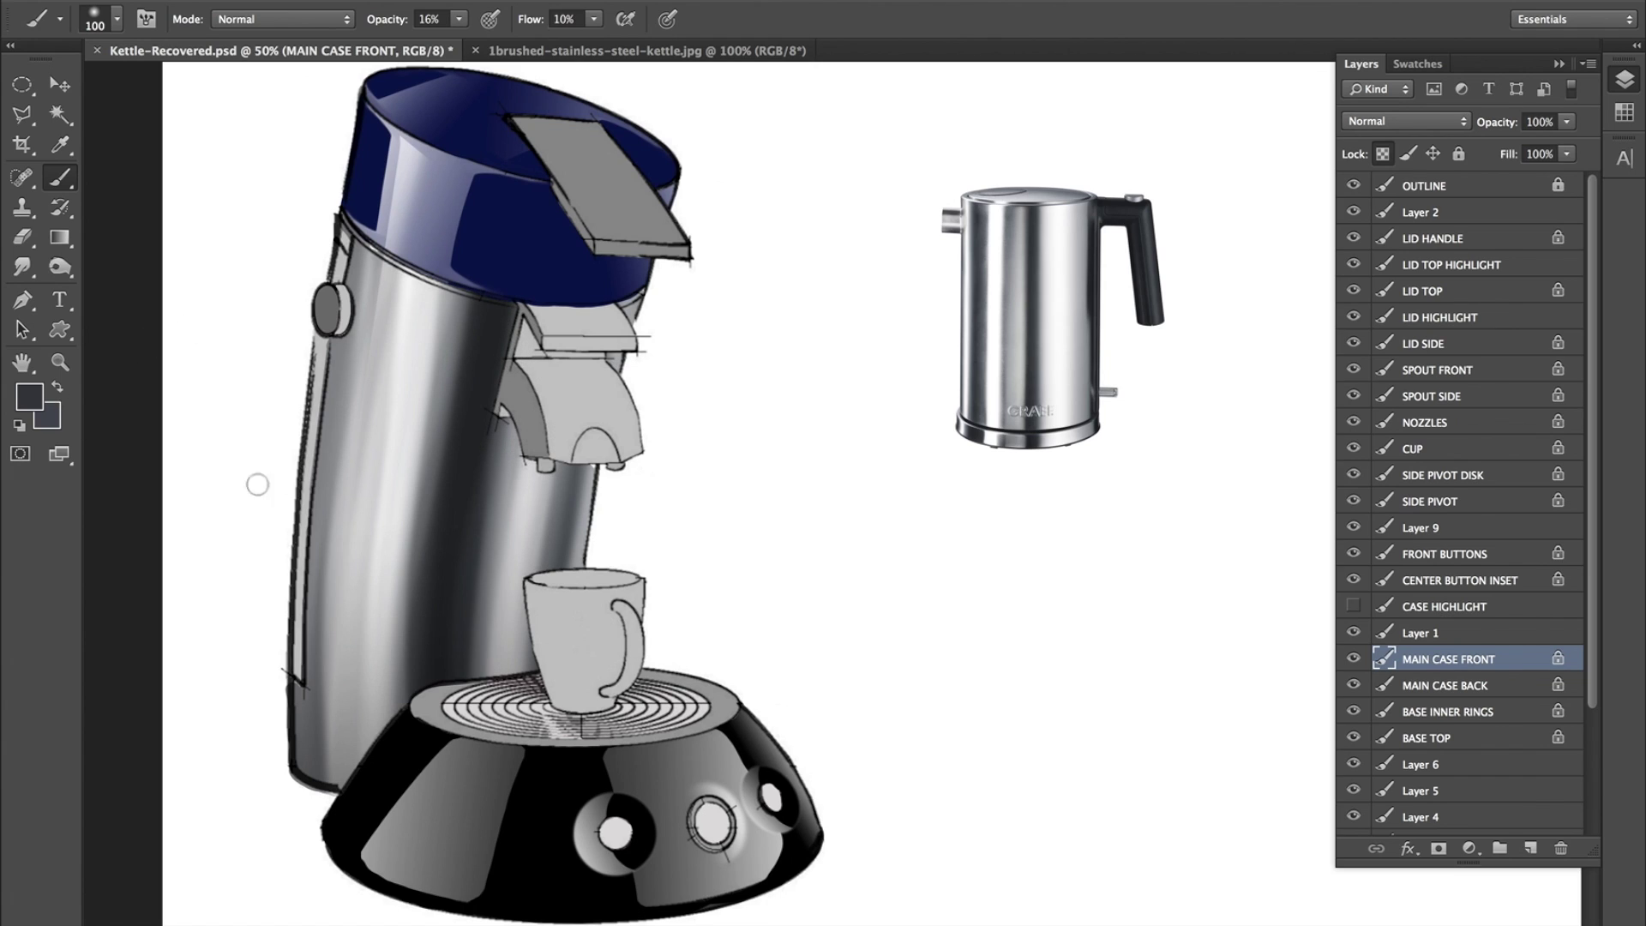
# Sample black from the machine's base and deepen the central shadow band and the area between the spout and cup.
pyautogui.keyDown('alt'); pyautogui.click(523, 798); pyautogui.keyUp('alt')
pyautogui.moveTo(506, 368); pyautogui.dragTo(459, 853)
pyautogui.moveTo(483, 517); pyautogui.dragTo(482, 412)
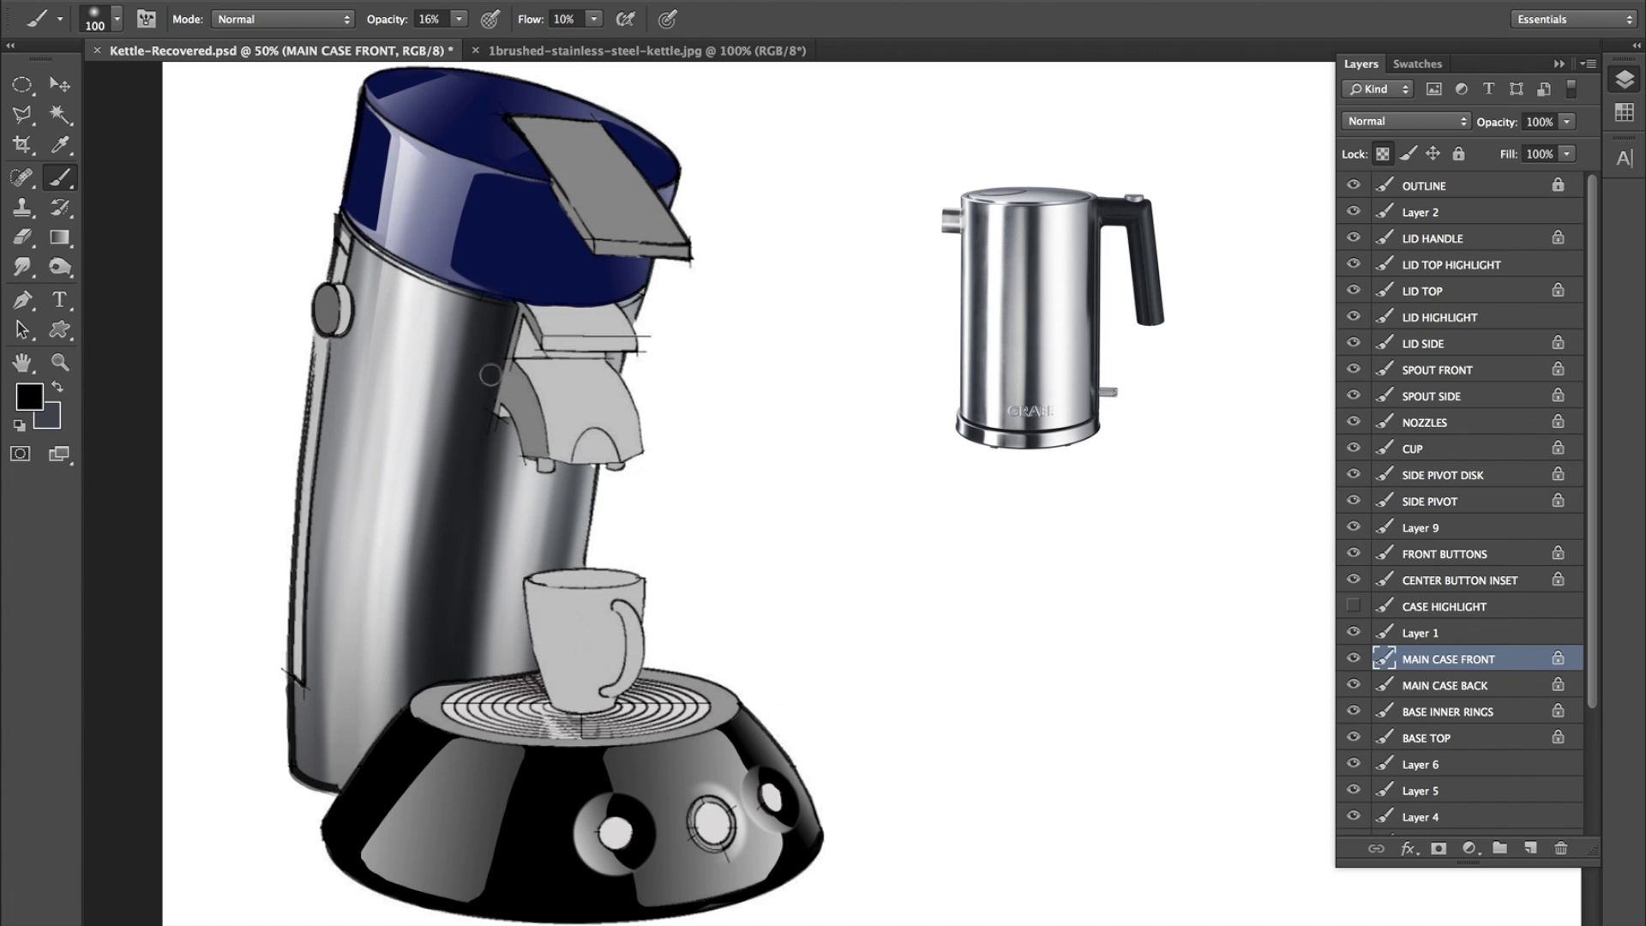
pyautogui.moveTo(491, 677); pyautogui.dragTo(491, 420)
pyautogui.moveTo(522, 664)
pyautogui.mouseDown()
pyautogui.moveTo(522, 471)
pyautogui.moveTo(569, 564)
pyautogui.mouseUp()
pyautogui.moveTo(570, 467); pyautogui.dragTo(567, 566)
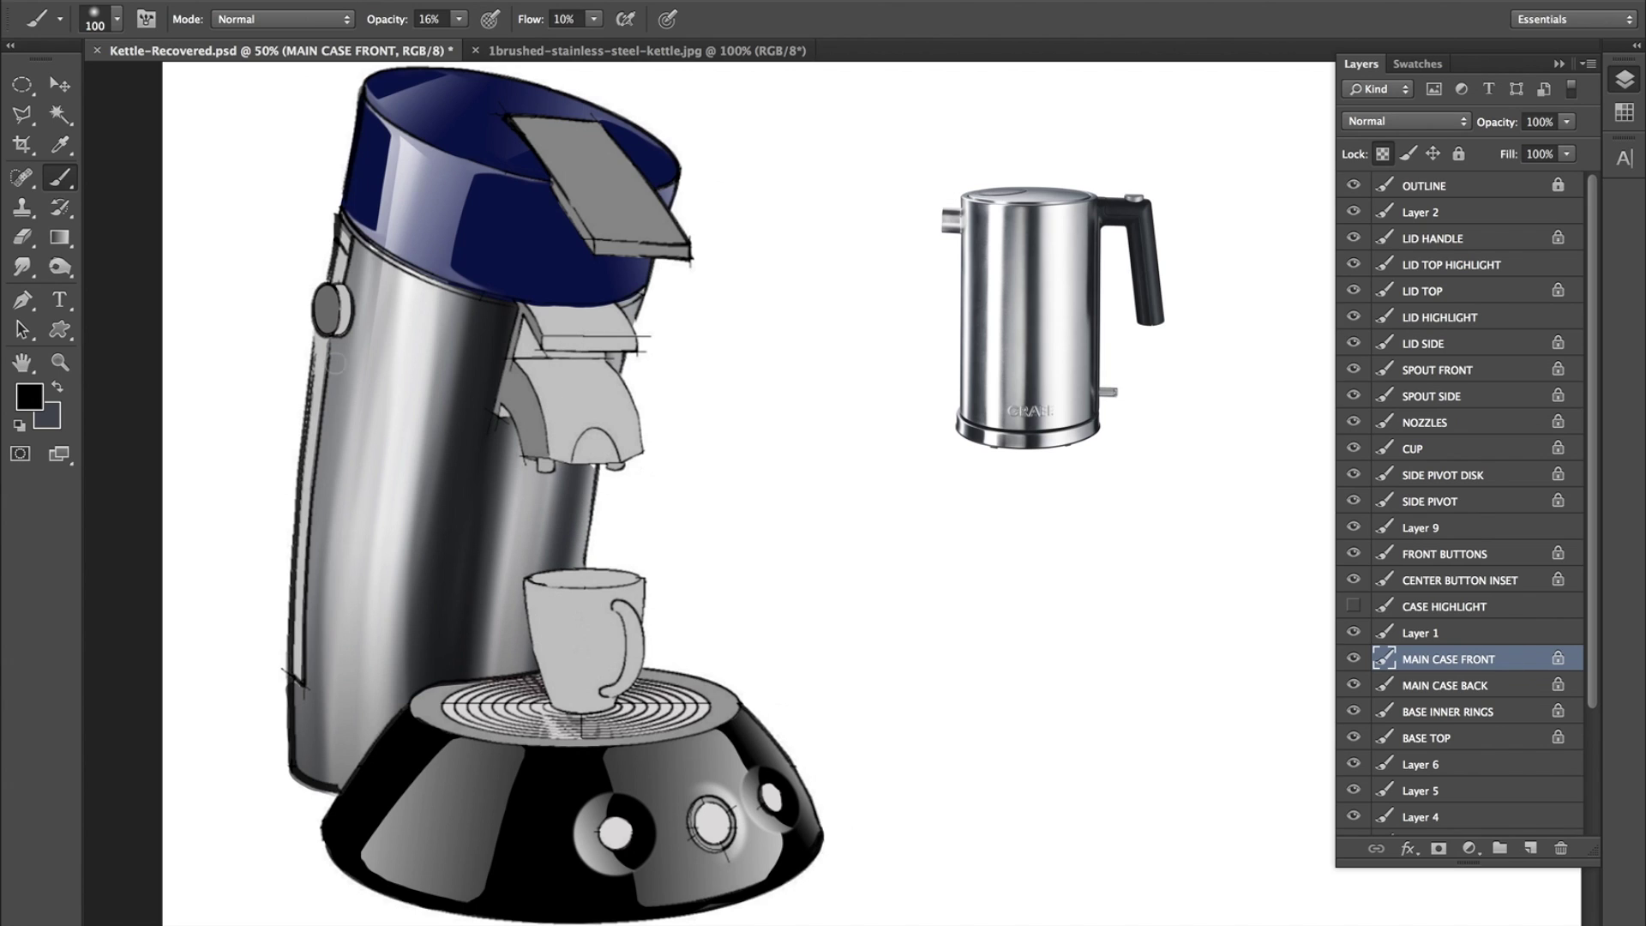
# Build up a soft black reflection streak down the left side of the case front.
pyautogui.moveTo(391, 224); pyautogui.dragTo(322, 851)
pyautogui.moveTo(381, 253); pyautogui.dragTo(334, 793)
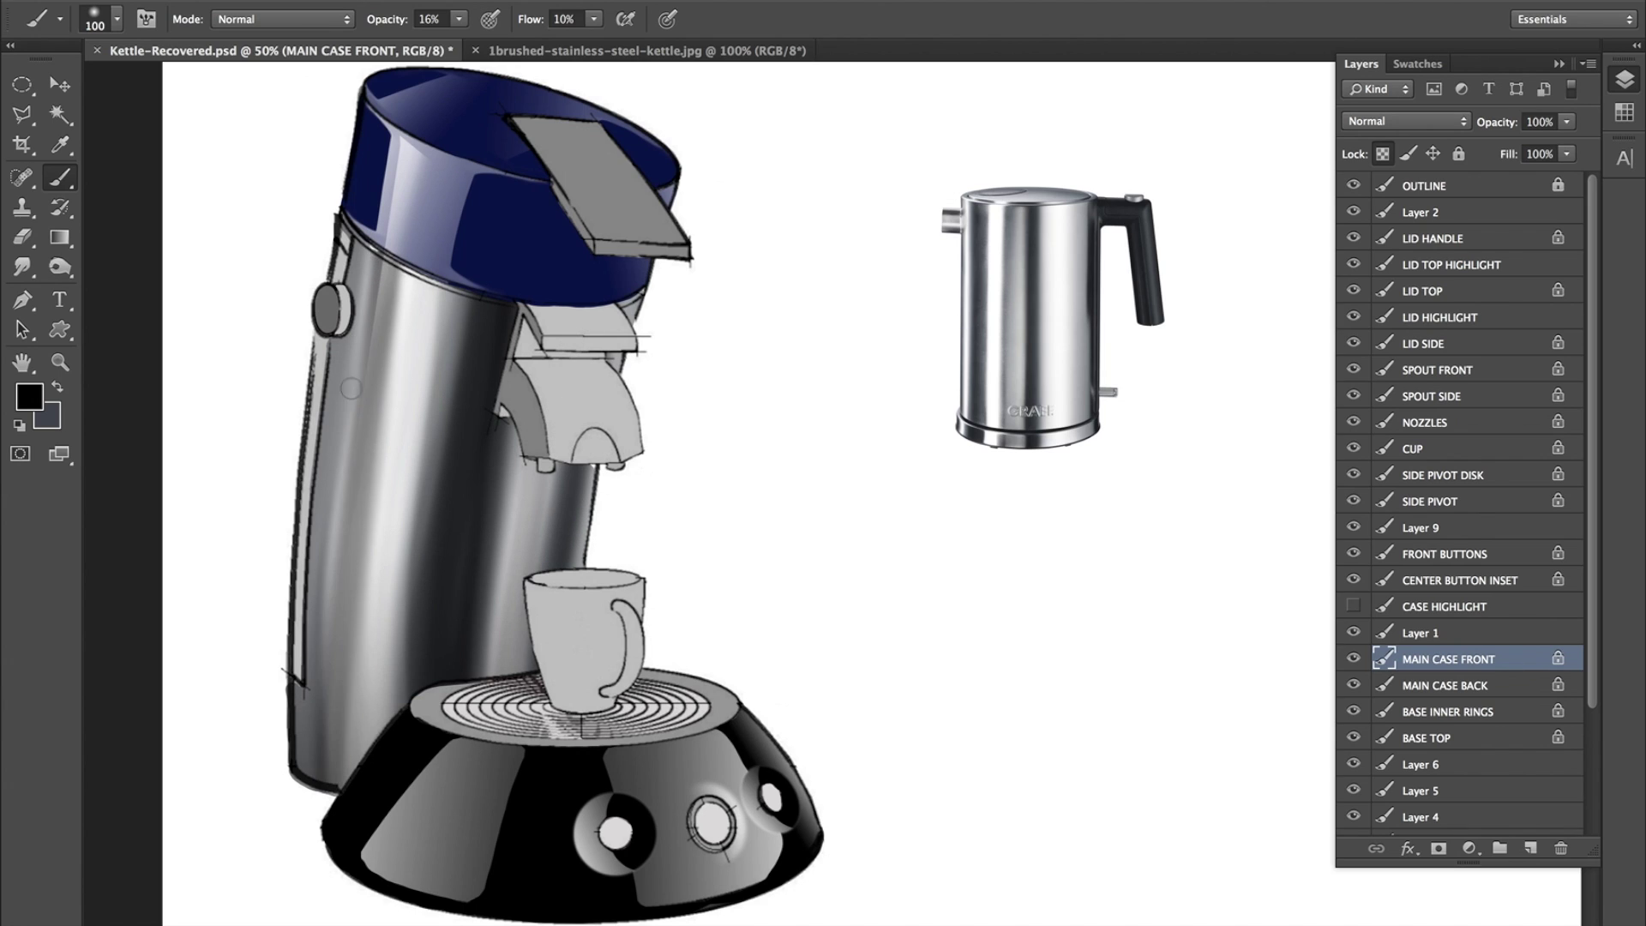
pyautogui.moveTo(377, 262); pyautogui.dragTo(335, 861)
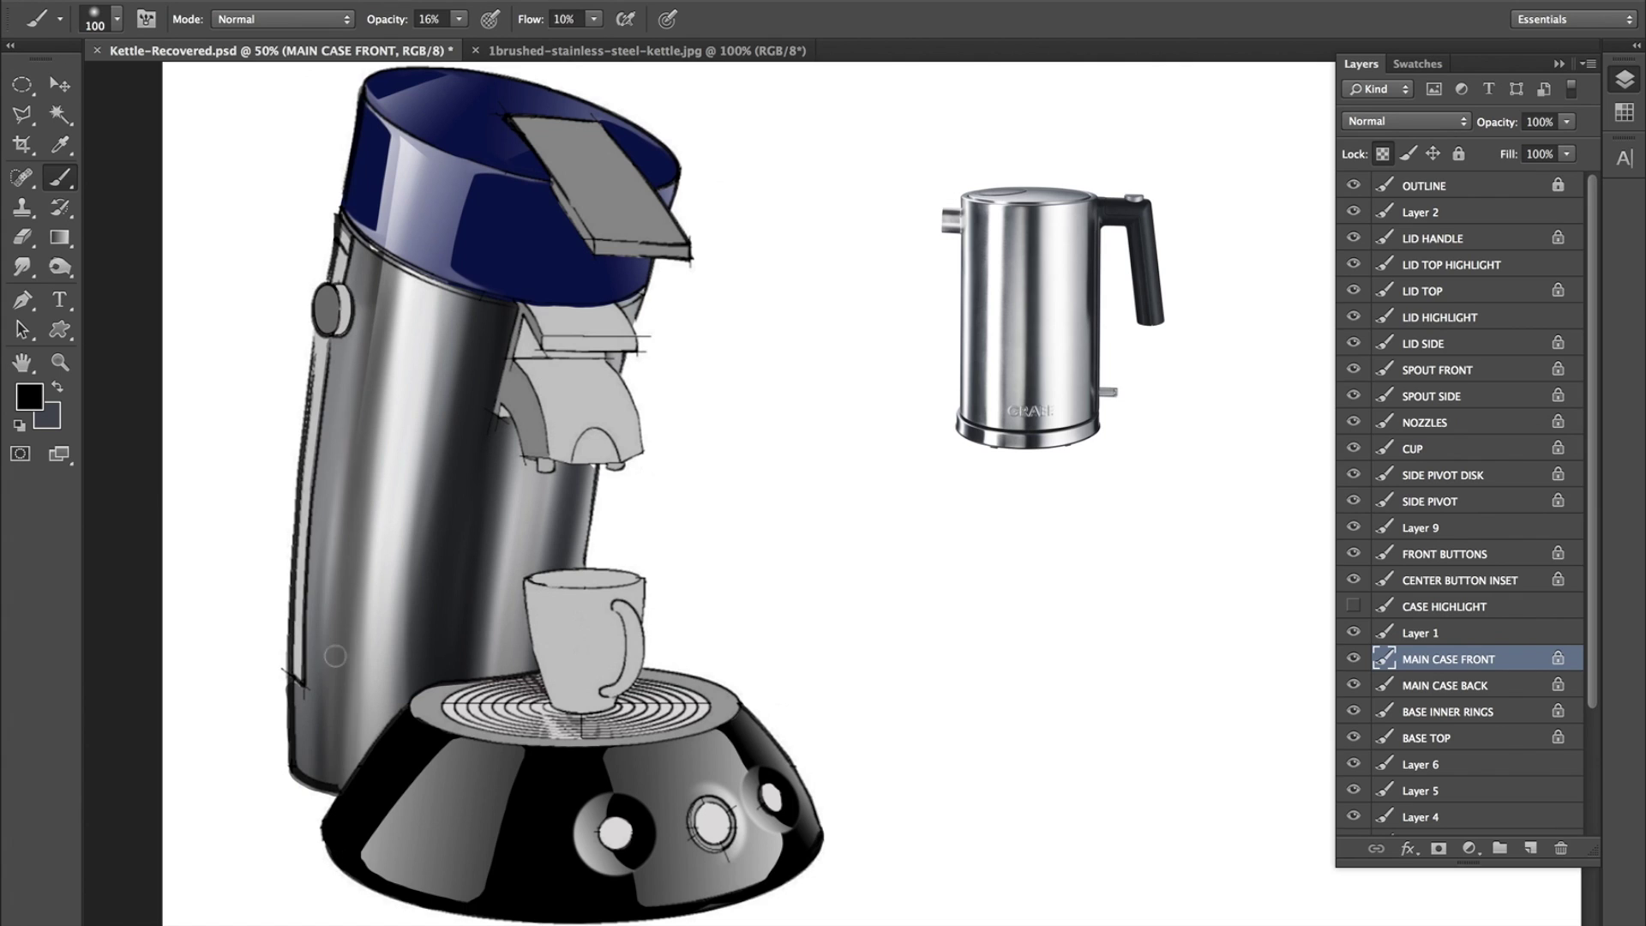
pyautogui.moveTo(373, 257); pyautogui.dragTo(347, 841)
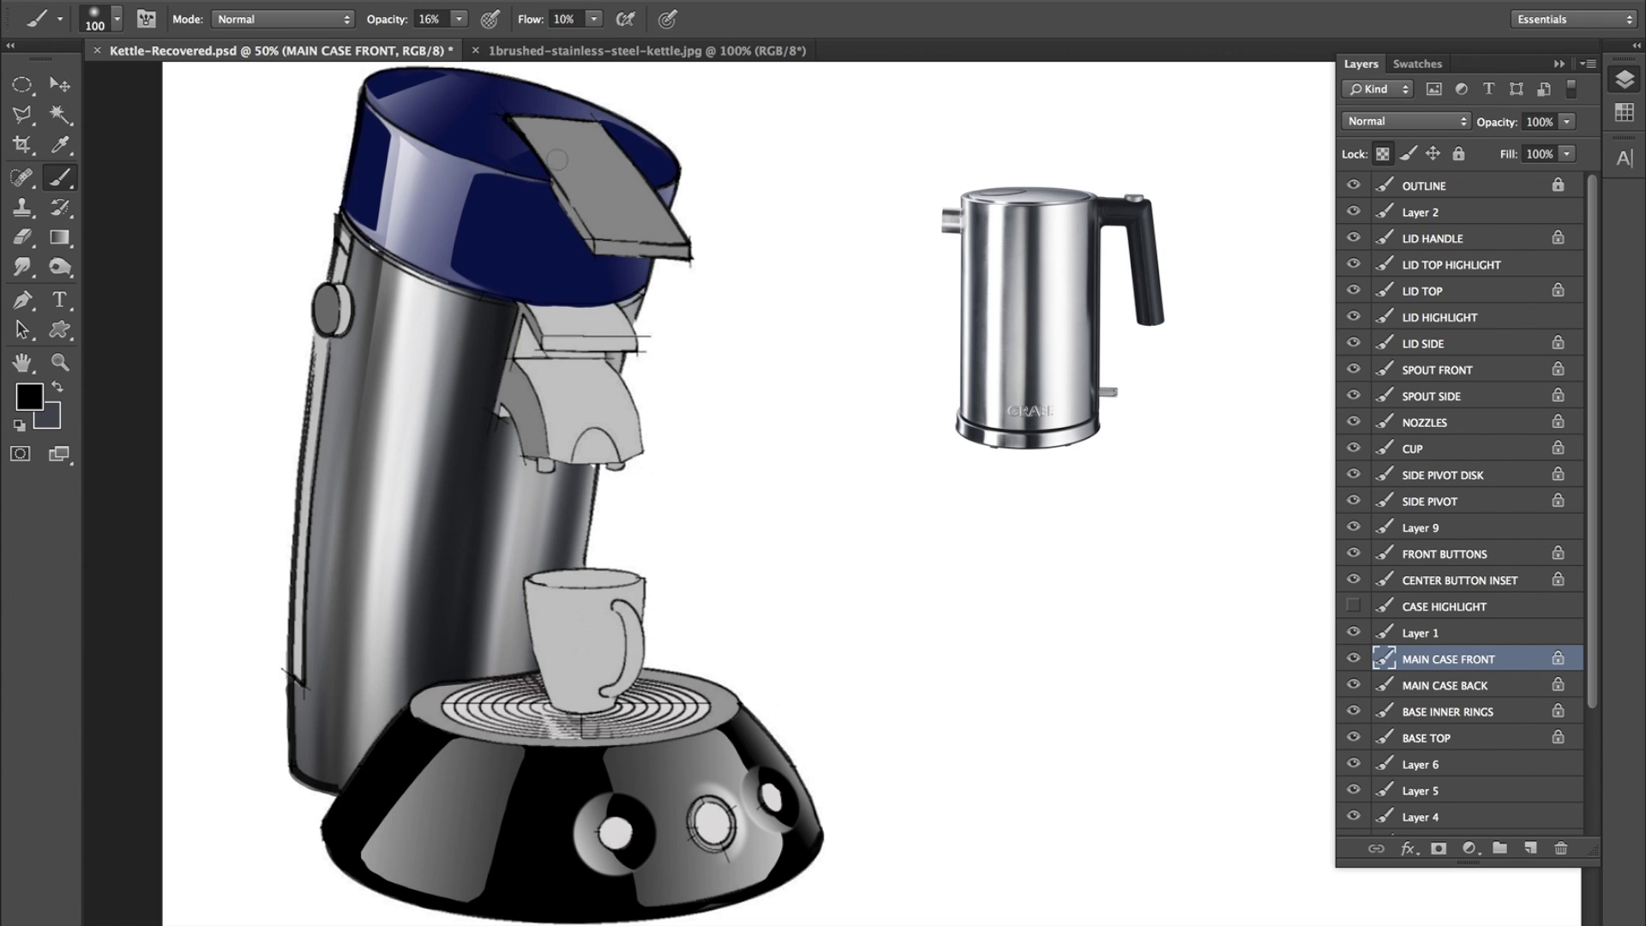
# Delete the kettle reference image beside the coffee machine.
pyautogui.scroll(-4, 557, 159)
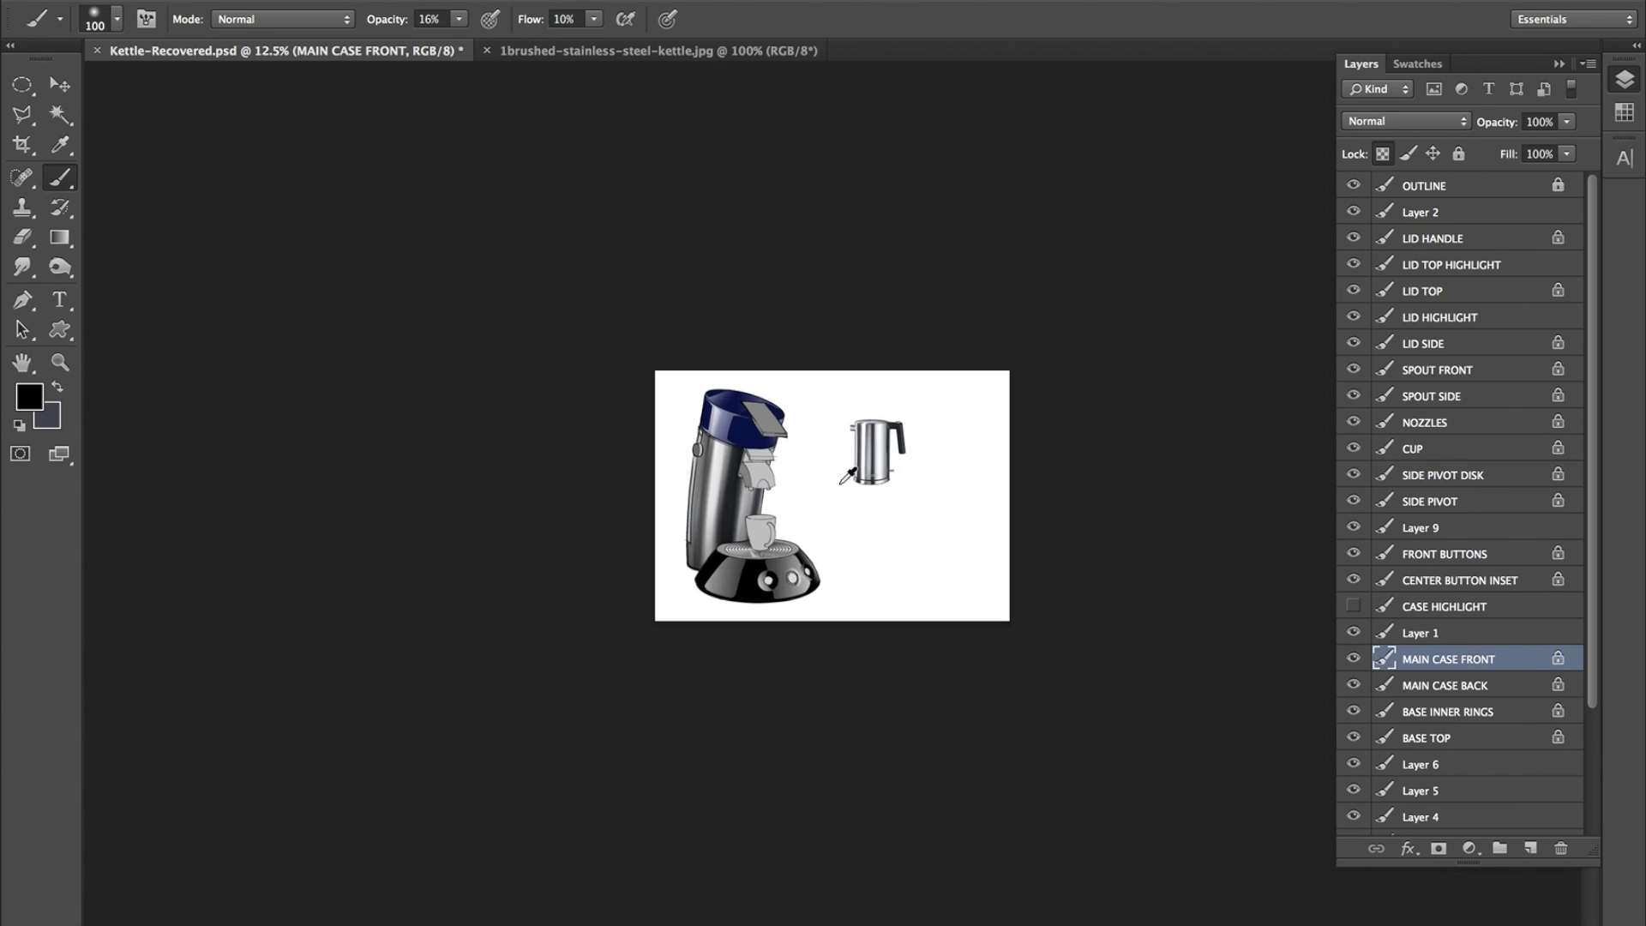
pyautogui.scroll(1, 840, 483)
pyautogui.scroll(2, 802, 485)
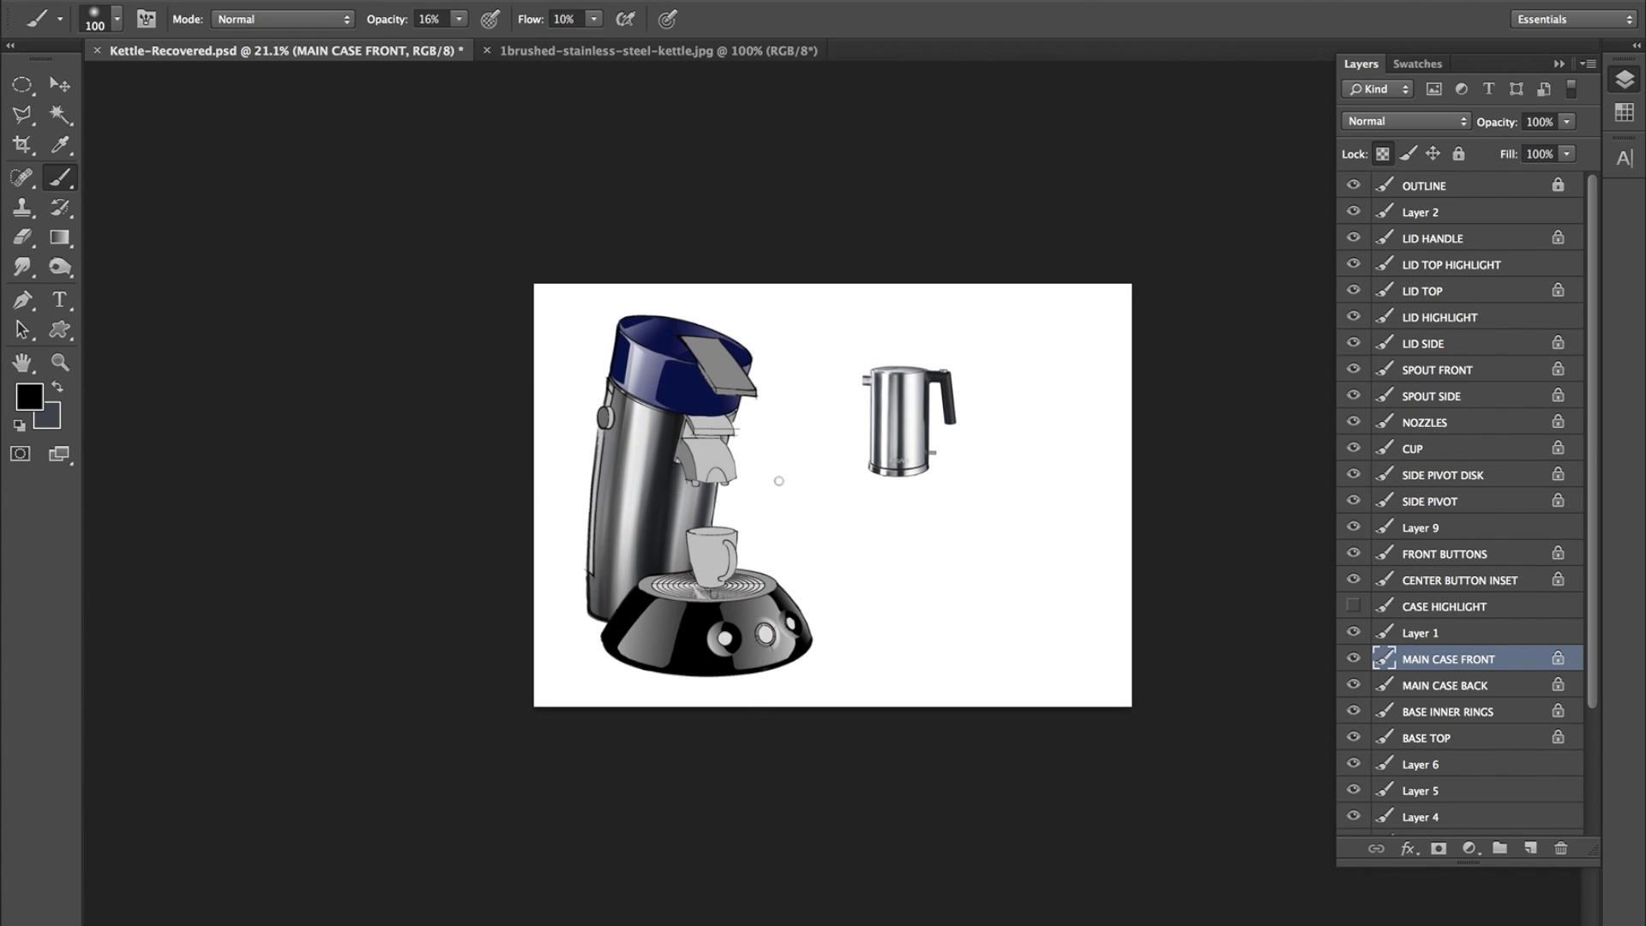
pyautogui.scroll(2, 779, 481)
pyautogui.scroll(1, 775, 475)
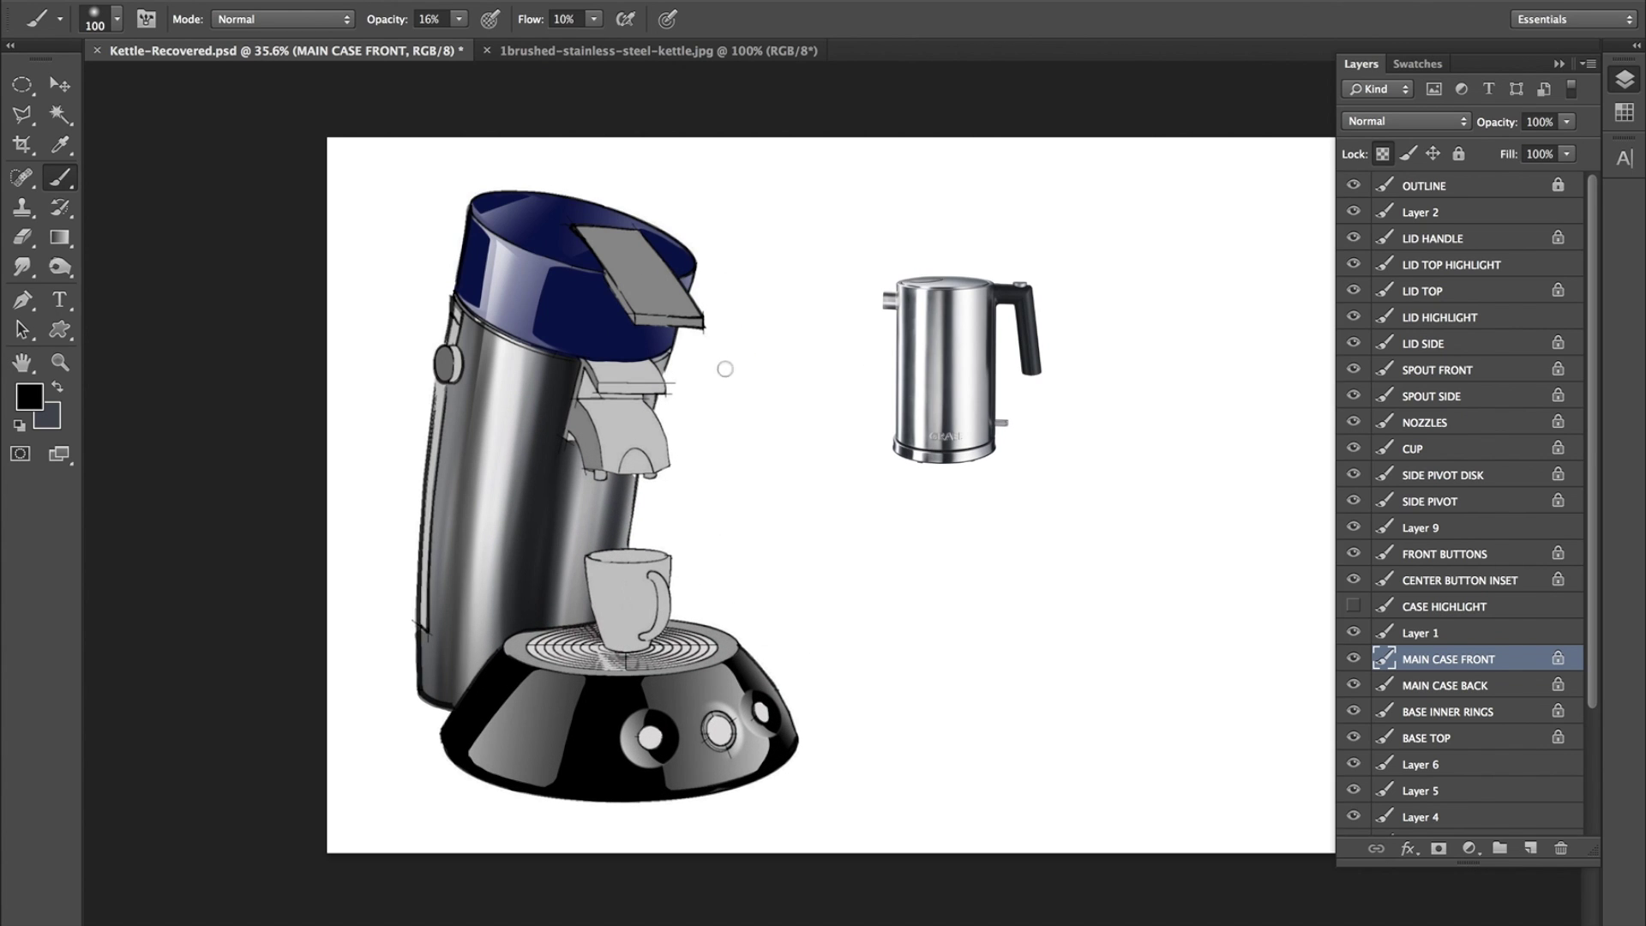
pyautogui.click(62, 86)
pyautogui.moveTo(924, 346); pyautogui.dragTo(918, 393)
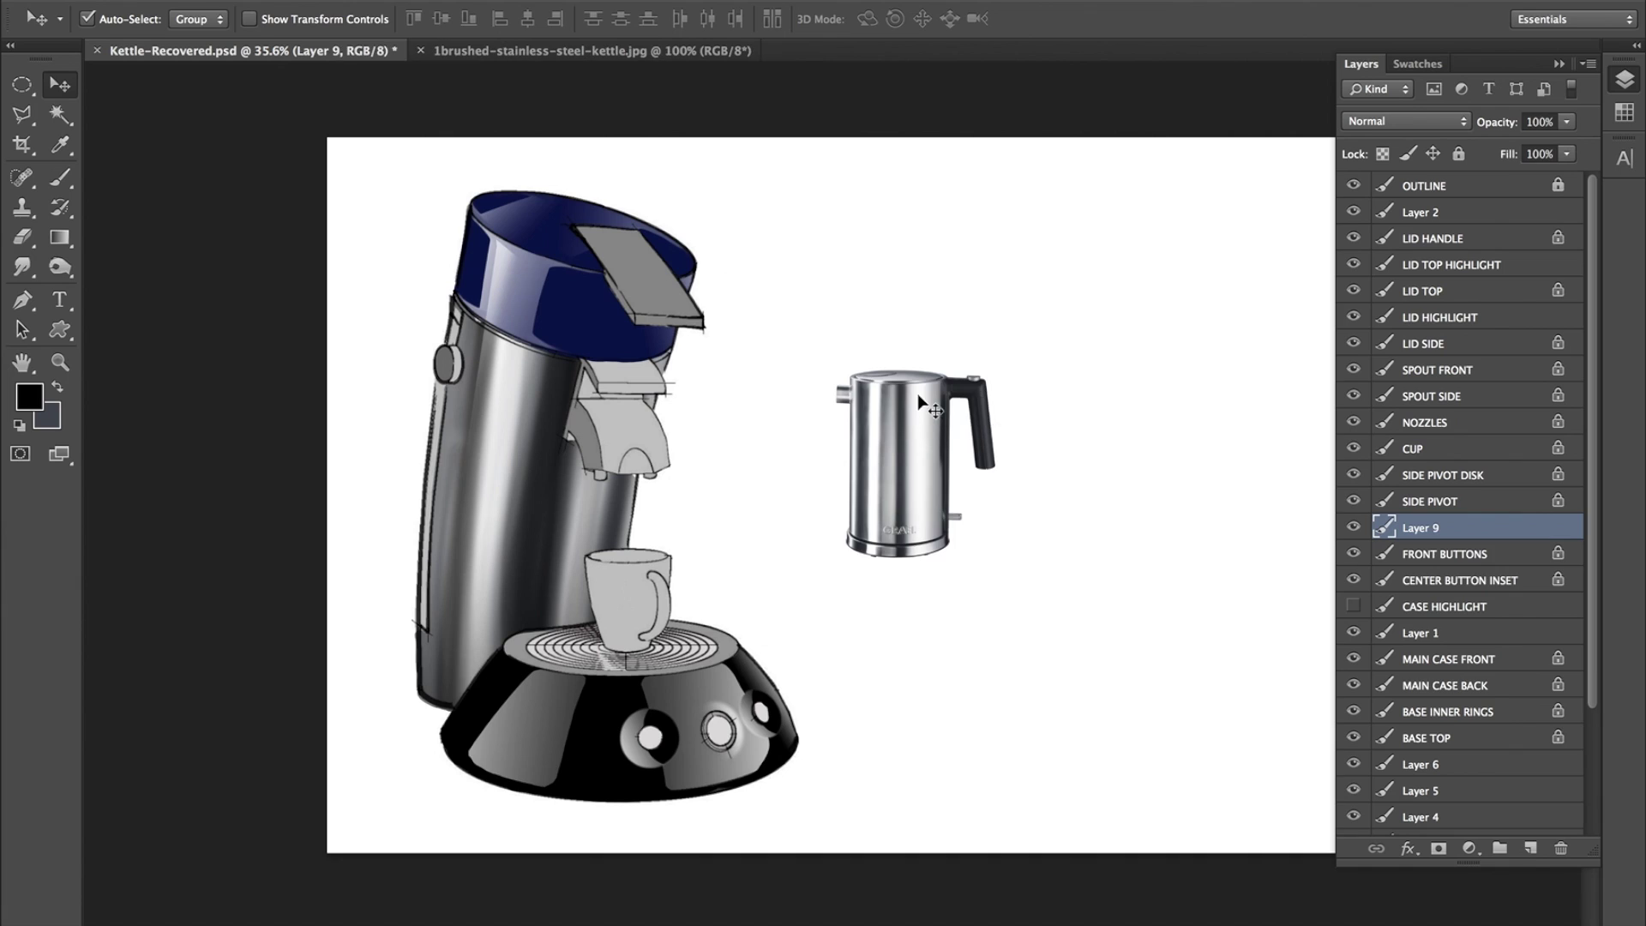
pyautogui.press('Delete')
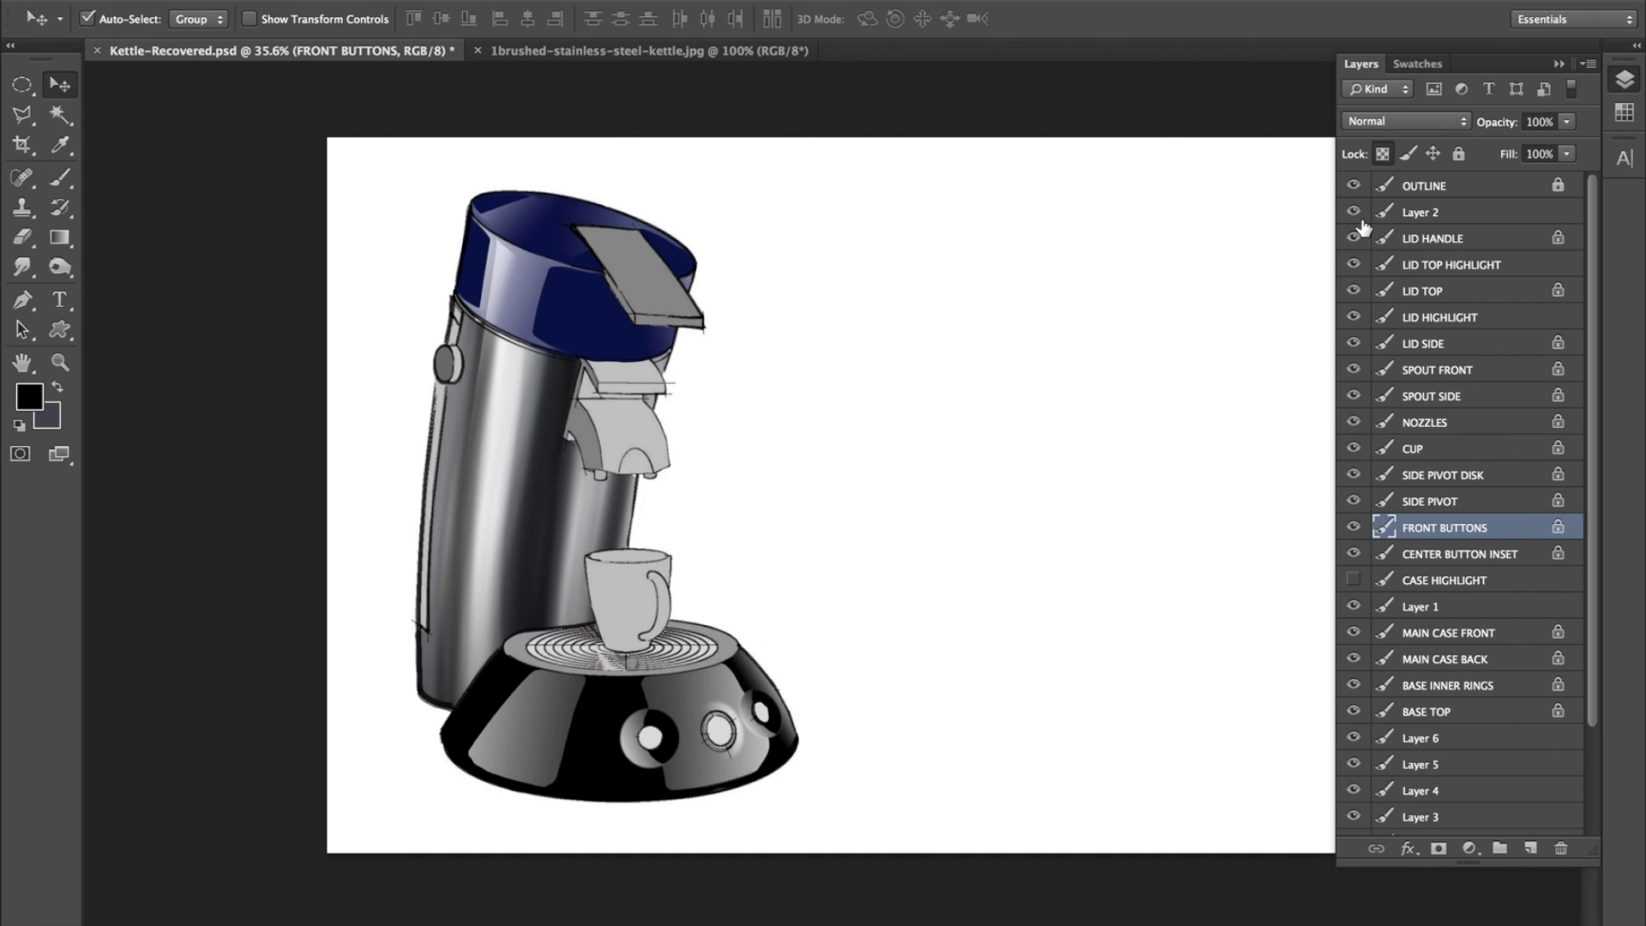
# Merge every layer from OUTLINE down to BASE FRONT into a single layer, leaving the Background separate.
pyautogui.click(1471, 189)
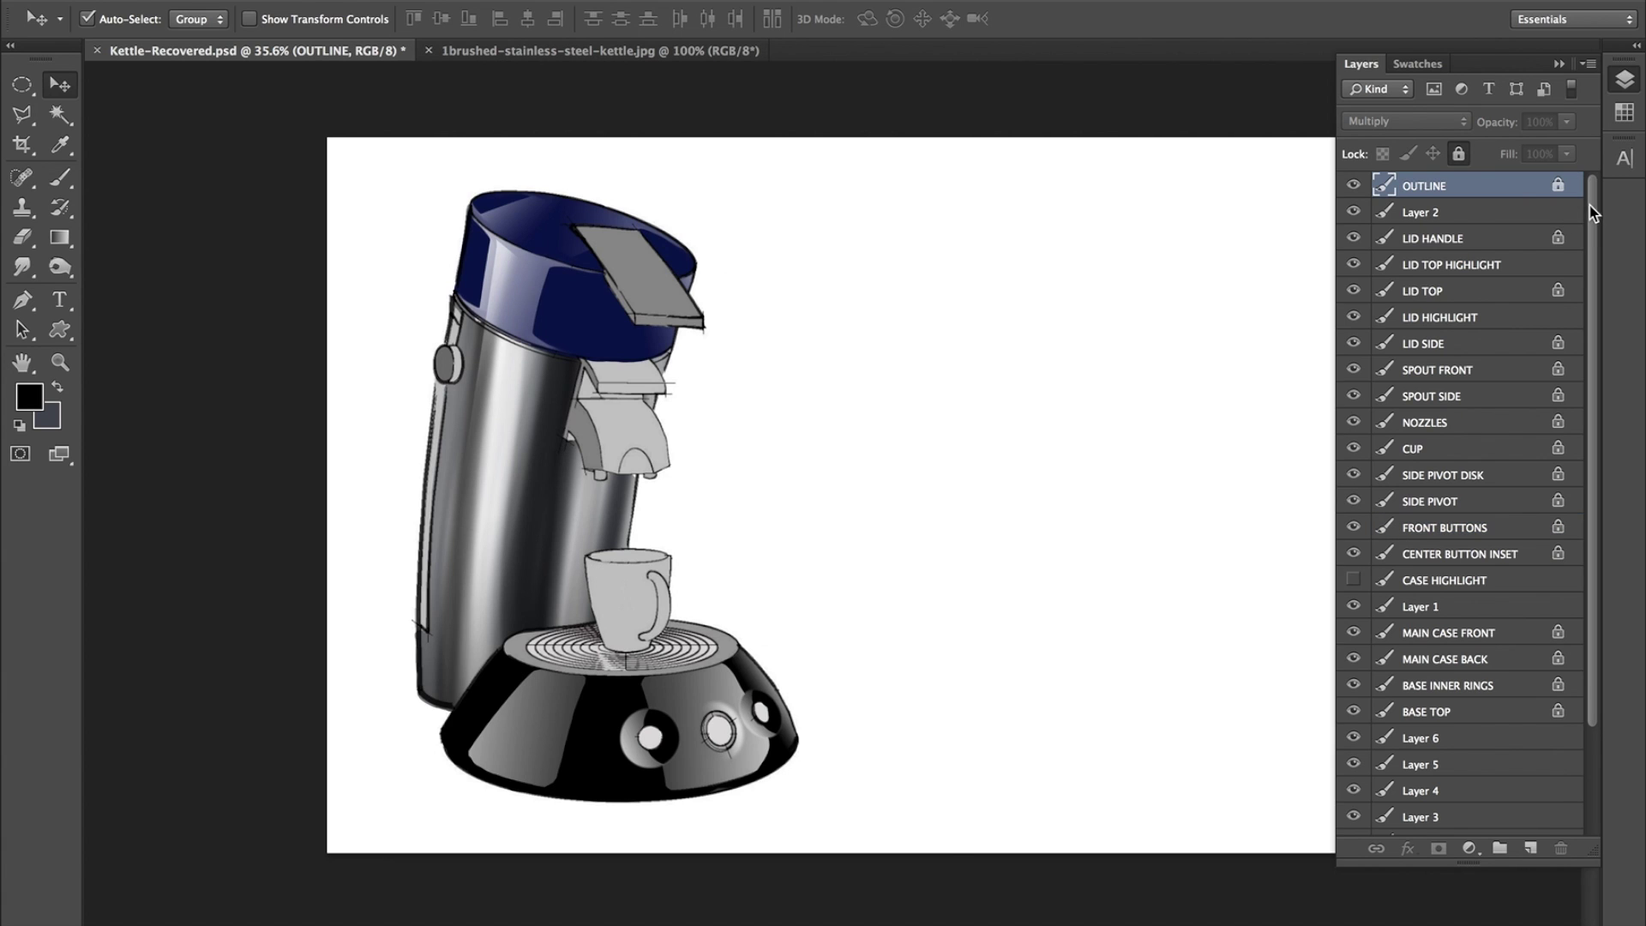
pyautogui.moveTo(1590, 212); pyautogui.dragTo(1607, 360)
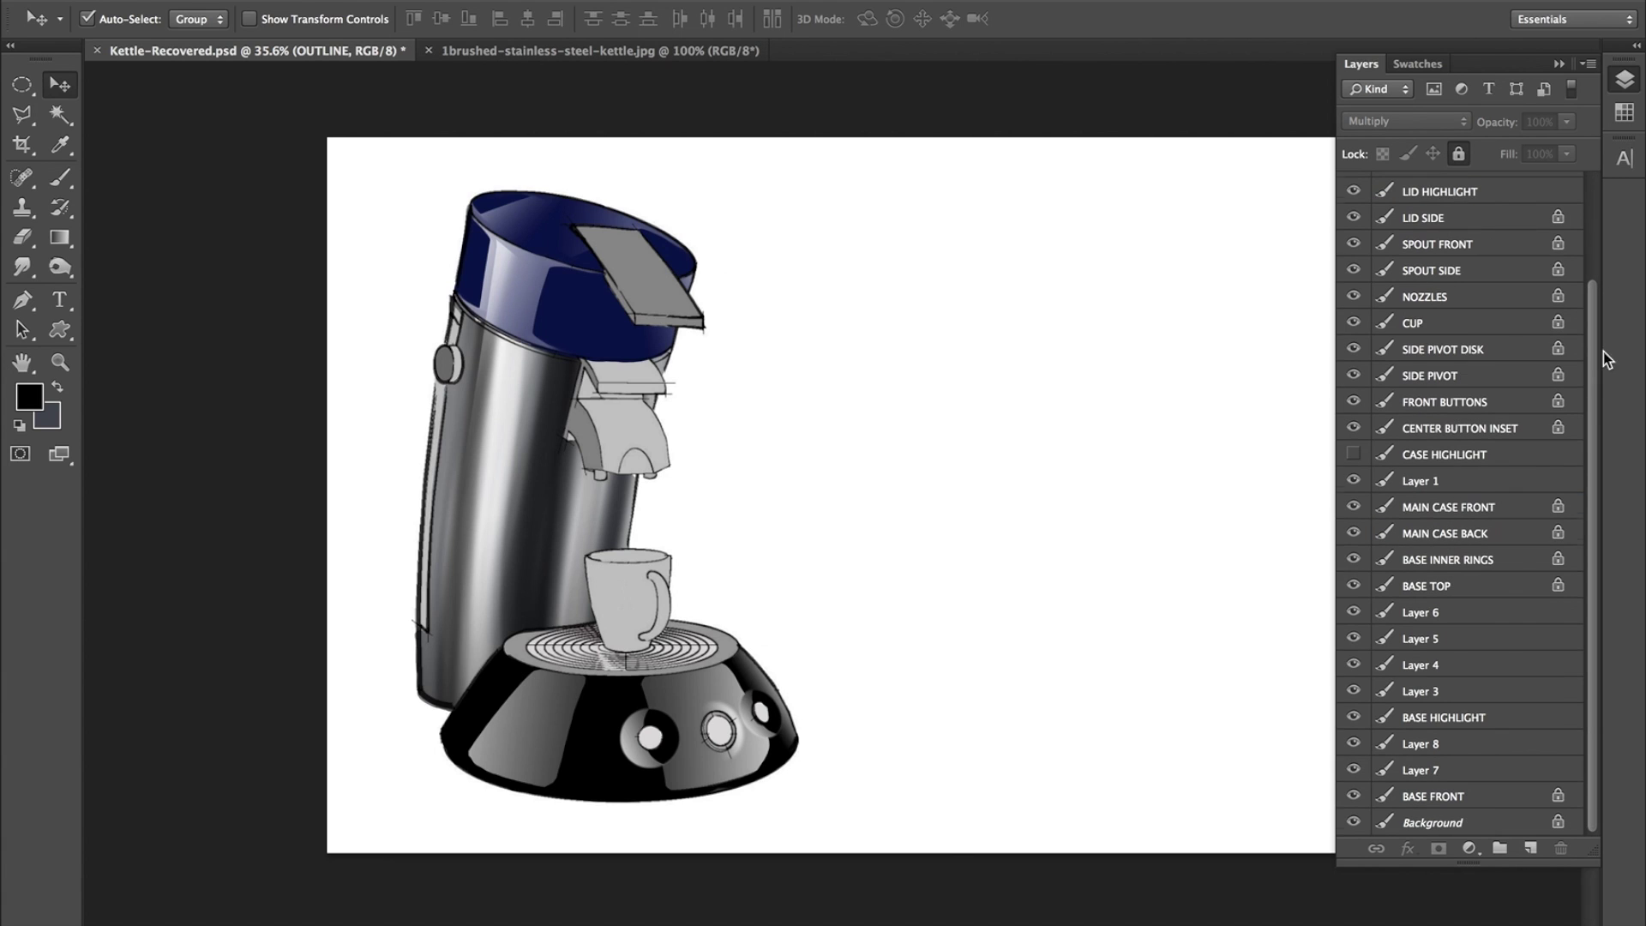
pyautogui.keyDown('shift'); pyautogui.click(1476, 798); pyautogui.keyUp('shift')
pyautogui.click(364, 2)
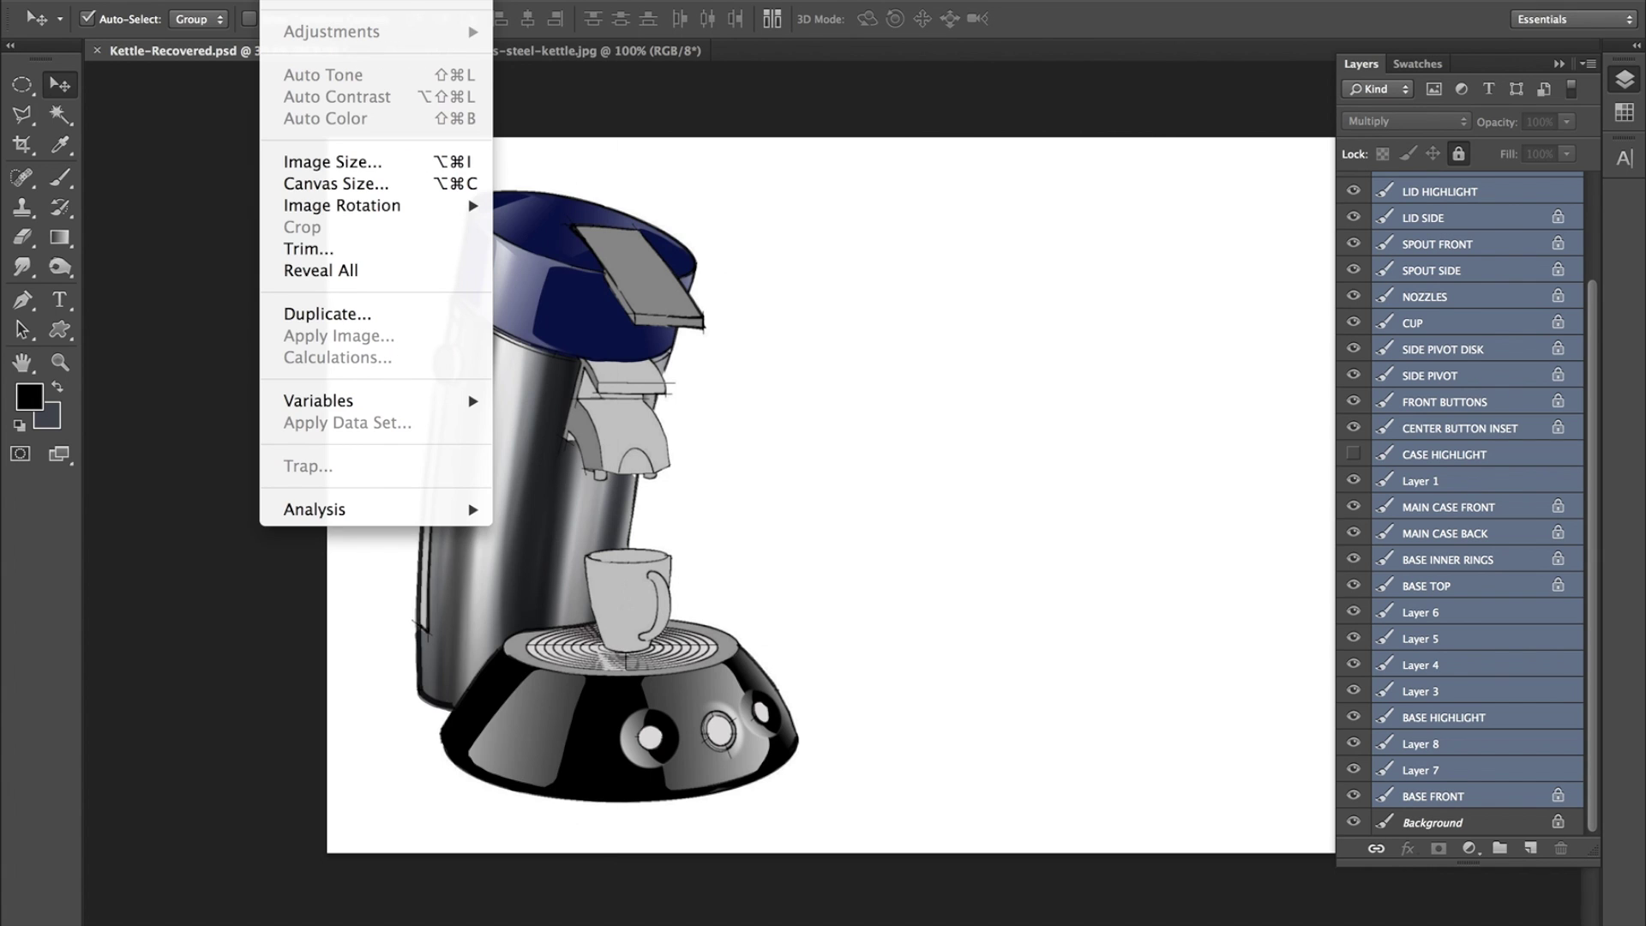
pyautogui.click(488, 791)
# Scale the merged coffee machine to about 90% and place it in the left half of the canvas.
pyautogui.moveTo(565, 413); pyautogui.dragTo(620, 407)
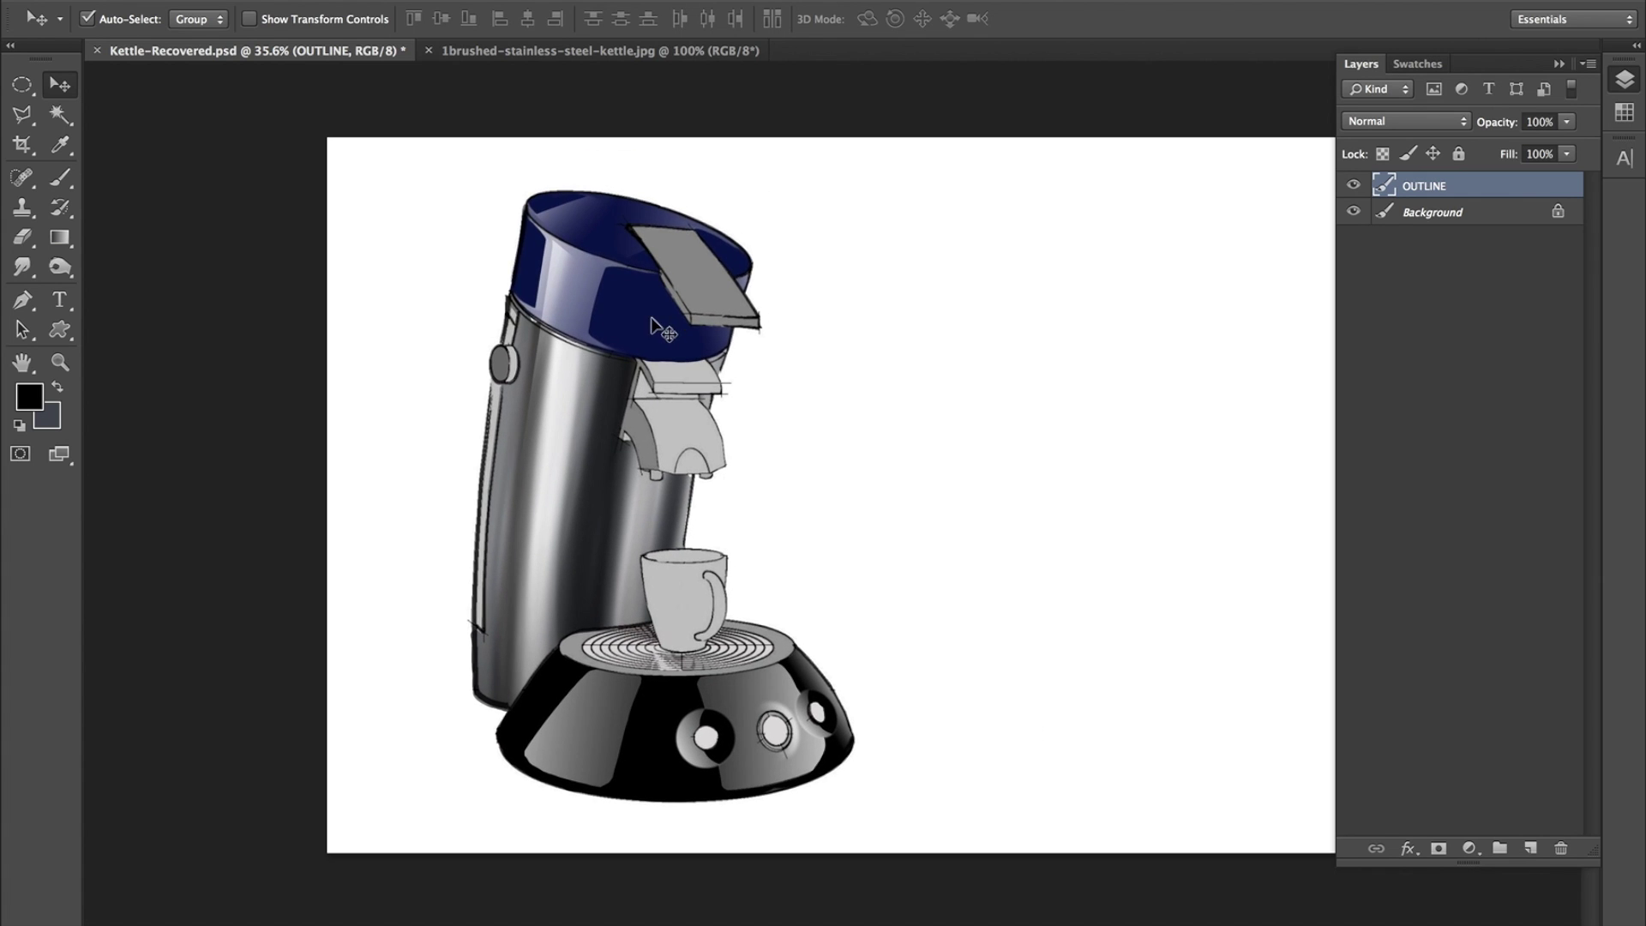
pyautogui.hotkey('ctrl', 't')
pyautogui.moveTo(883, 172); pyautogui.dragTo(821, 261)
pyautogui.moveTo(628, 534); pyautogui.dragTo(508, 435)
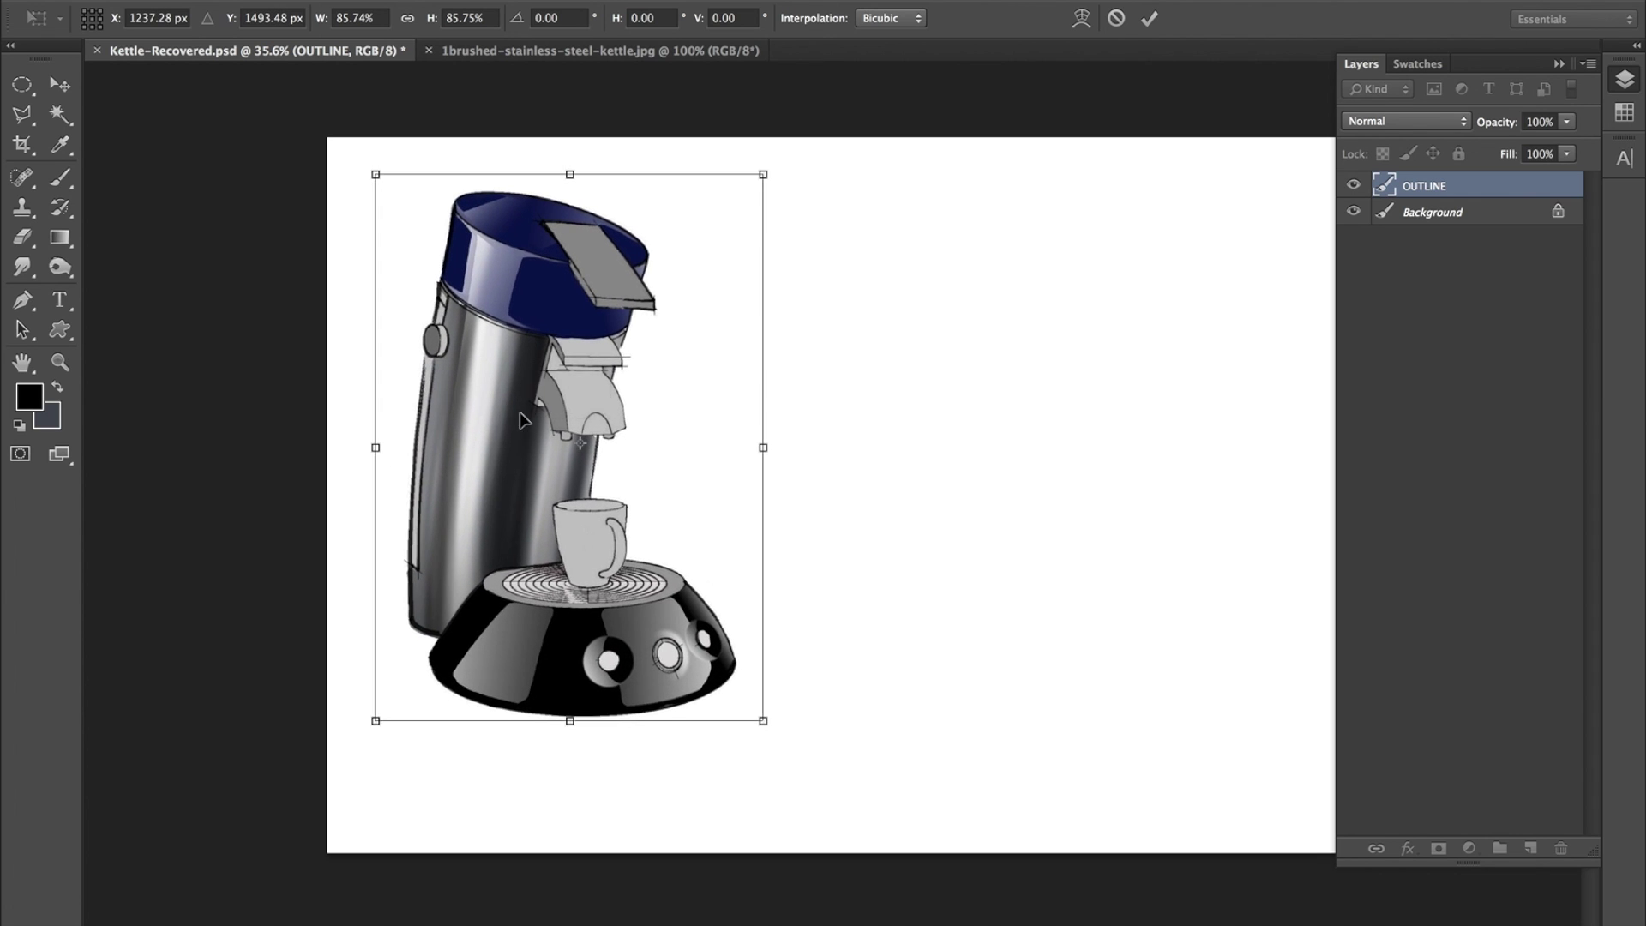
pyautogui.moveTo(758, 717); pyautogui.dragTo(779, 747)
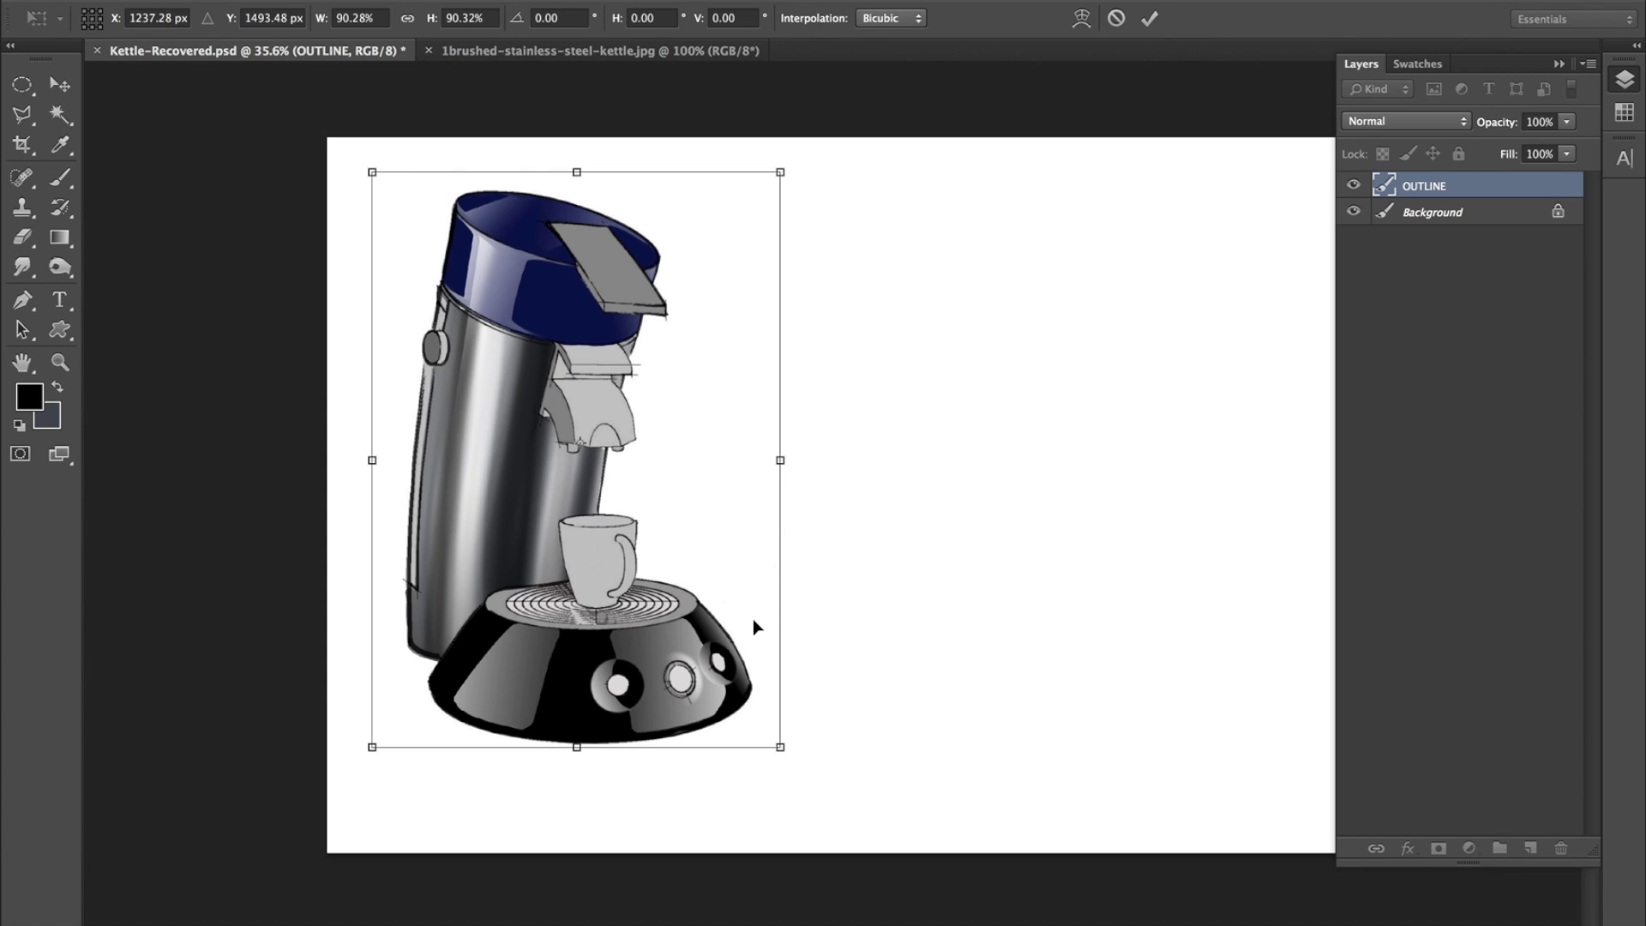
pyautogui.press('Return')
pyautogui.moveTo(551, 540); pyautogui.dragTo(559, 548)
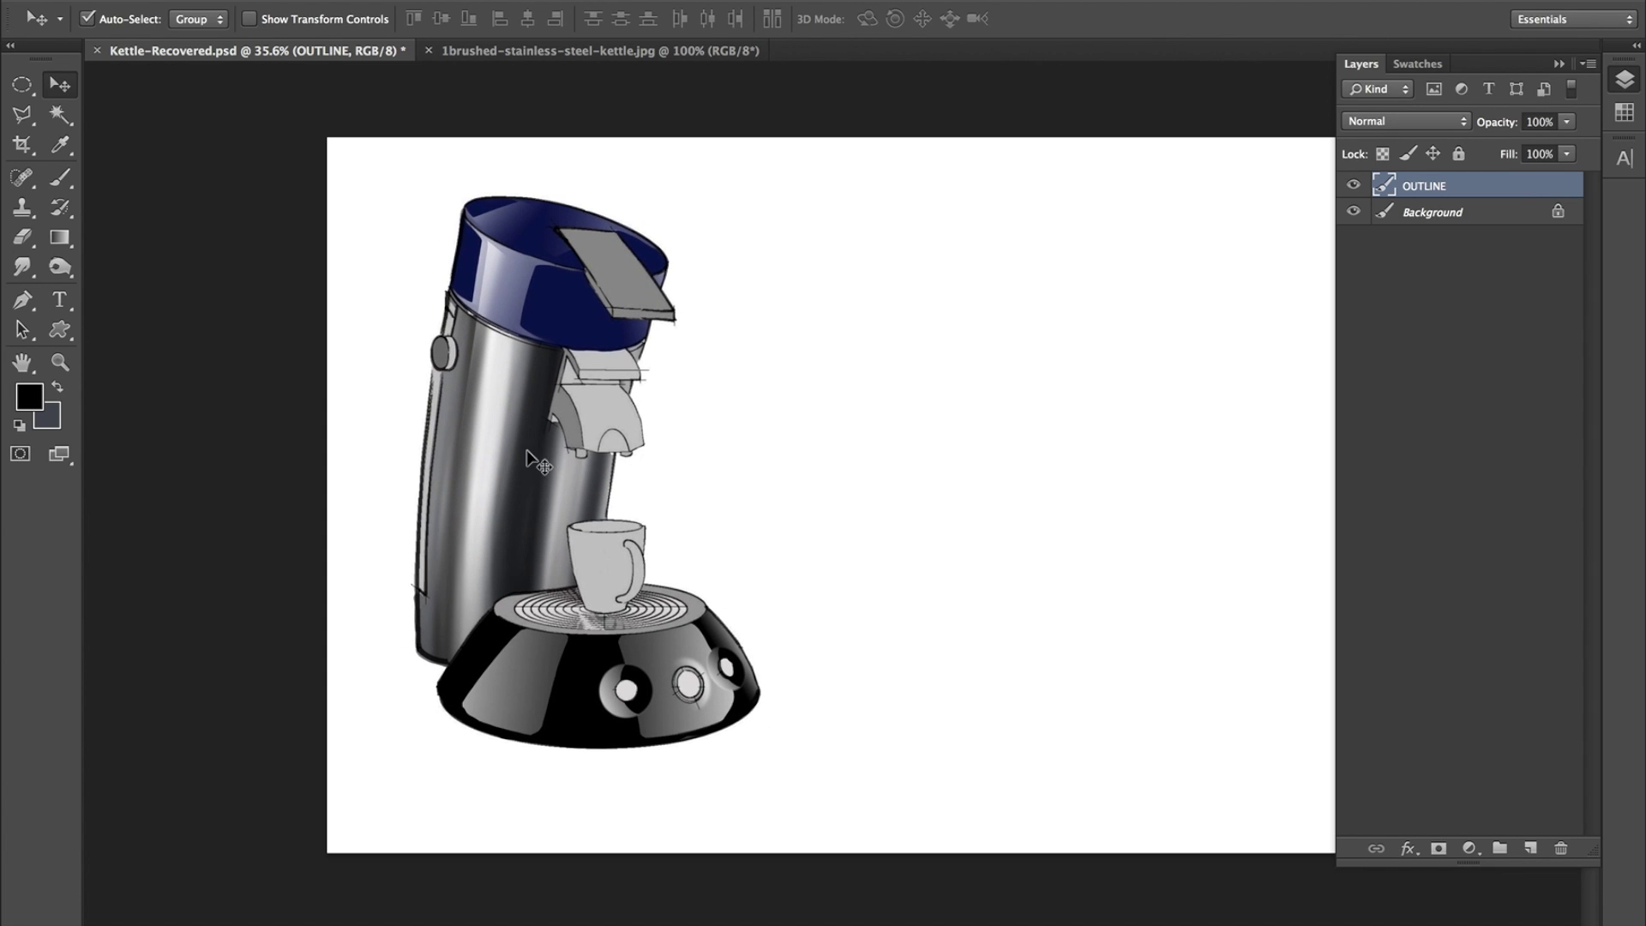
# Switch to Finder's Inspo for Finishes folder and open the original_129414 sketch sheet in Adobe Photoshop CS6.
pyautogui.click(49, 2)
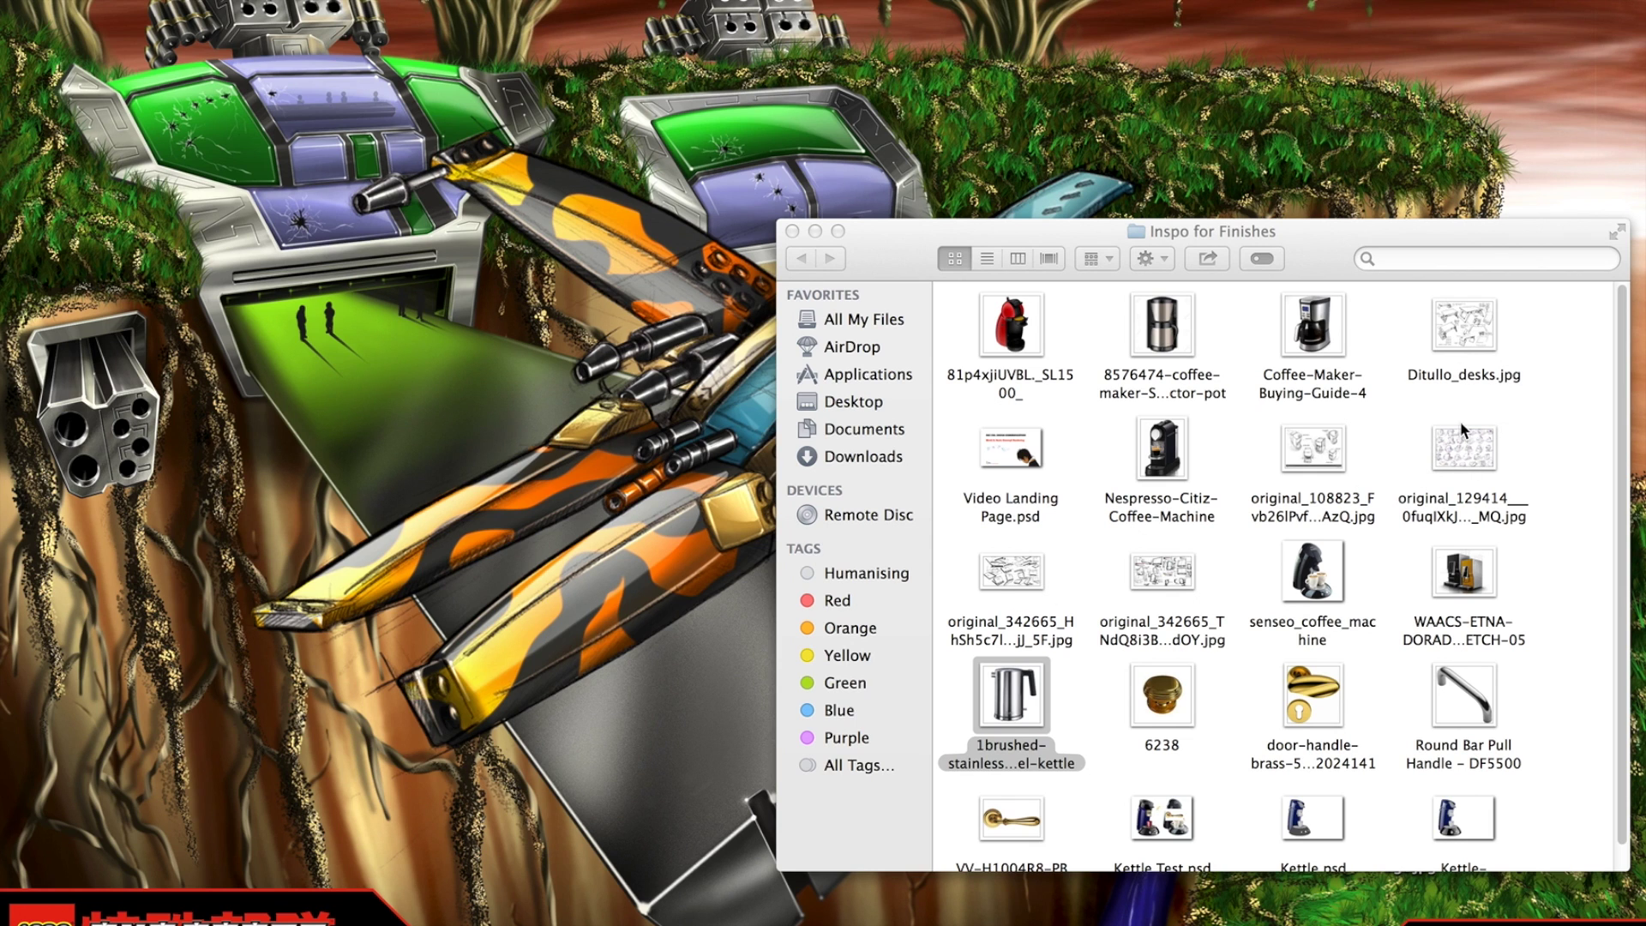
pyautogui.rightClick(1469, 444)
pyautogui.moveTo(1237, 478)
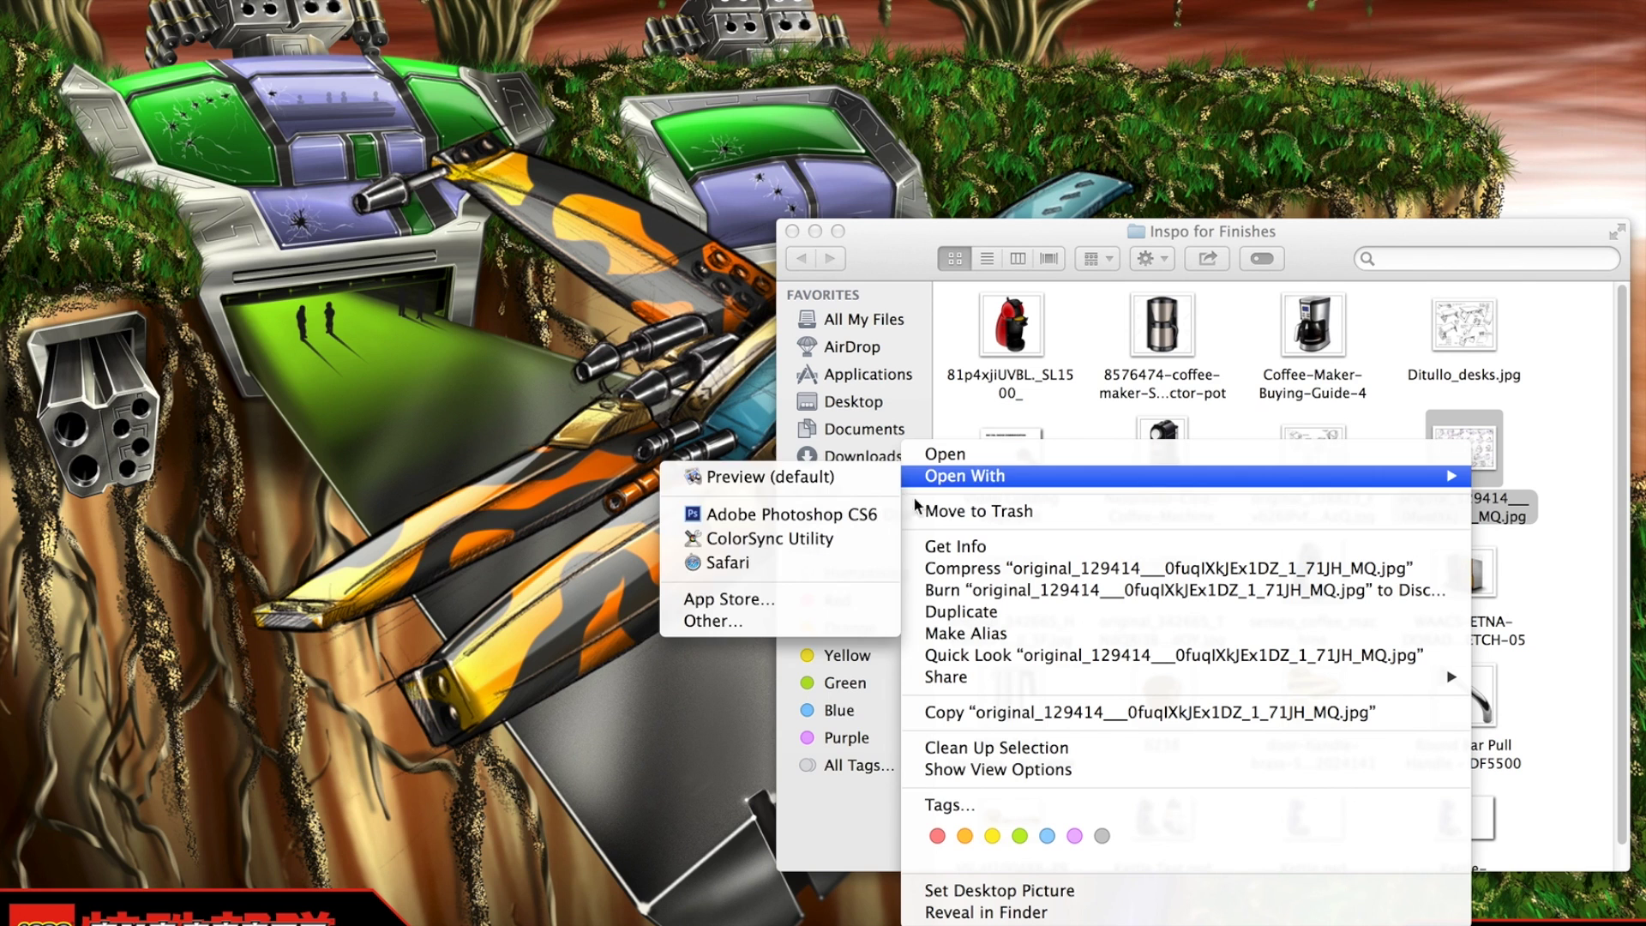
pyautogui.click(855, 517)
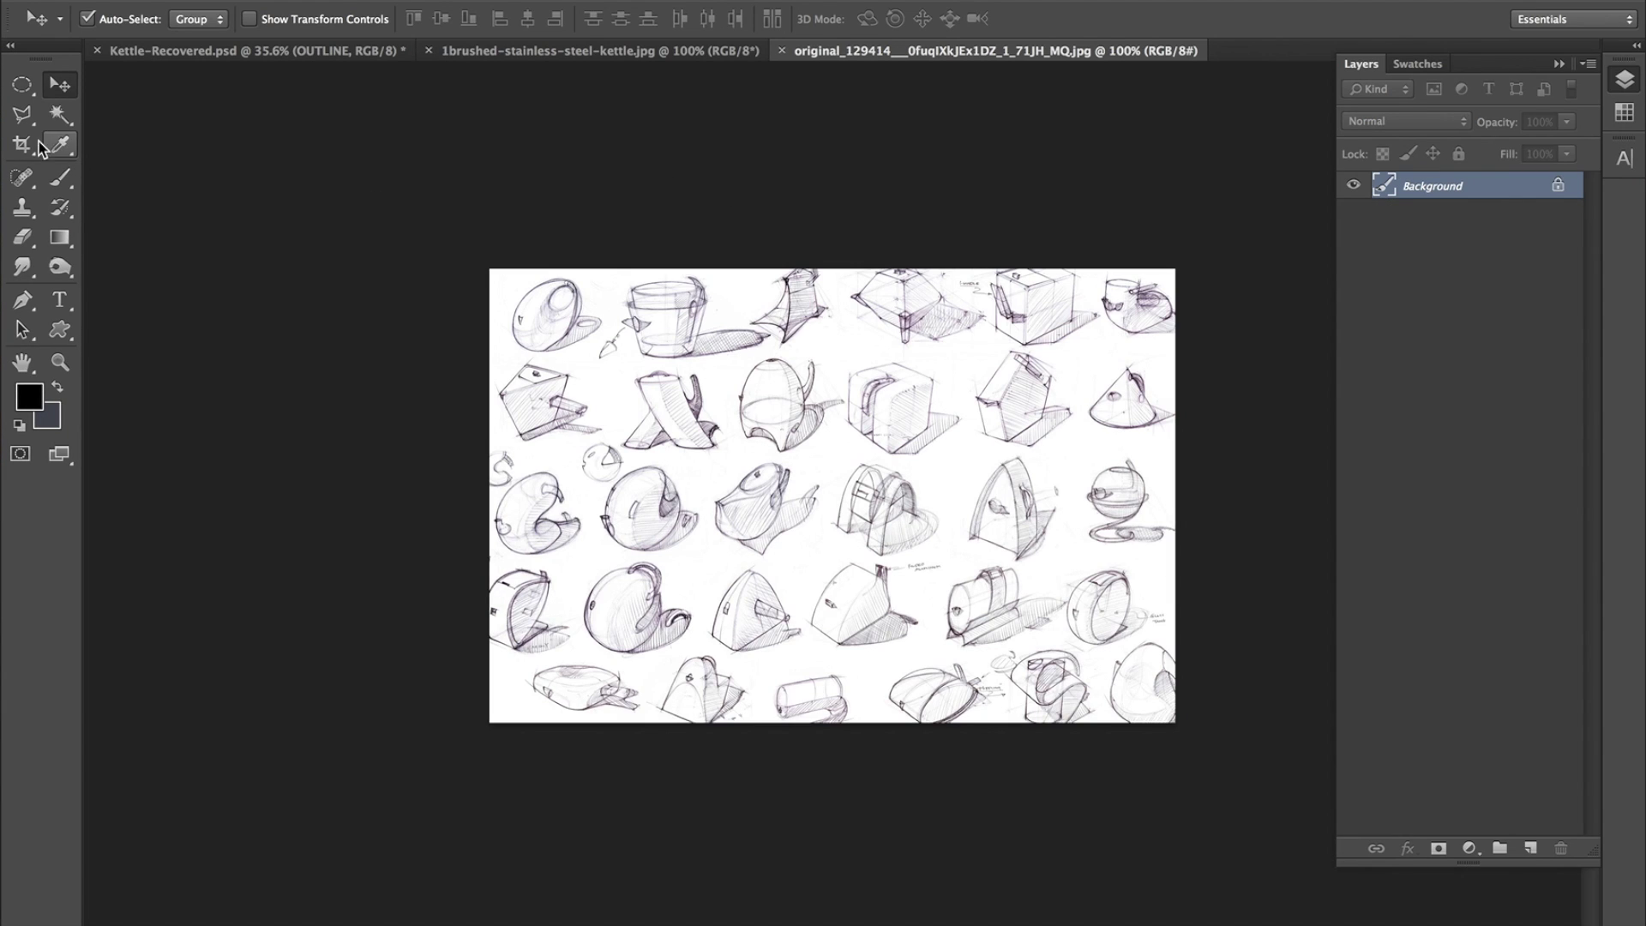
# Lasso the oval, bucket and X-shaped product sketches and copy them into Kettle-Recovered.psd beside the coffee machine.
pyautogui.click(22, 114)
pyautogui.moveTo(22, 114)
pyautogui.mouseDown()
pyautogui.moveTo(77, 127)
pyautogui.moveTo(77, 107)
pyautogui.mouseUp()
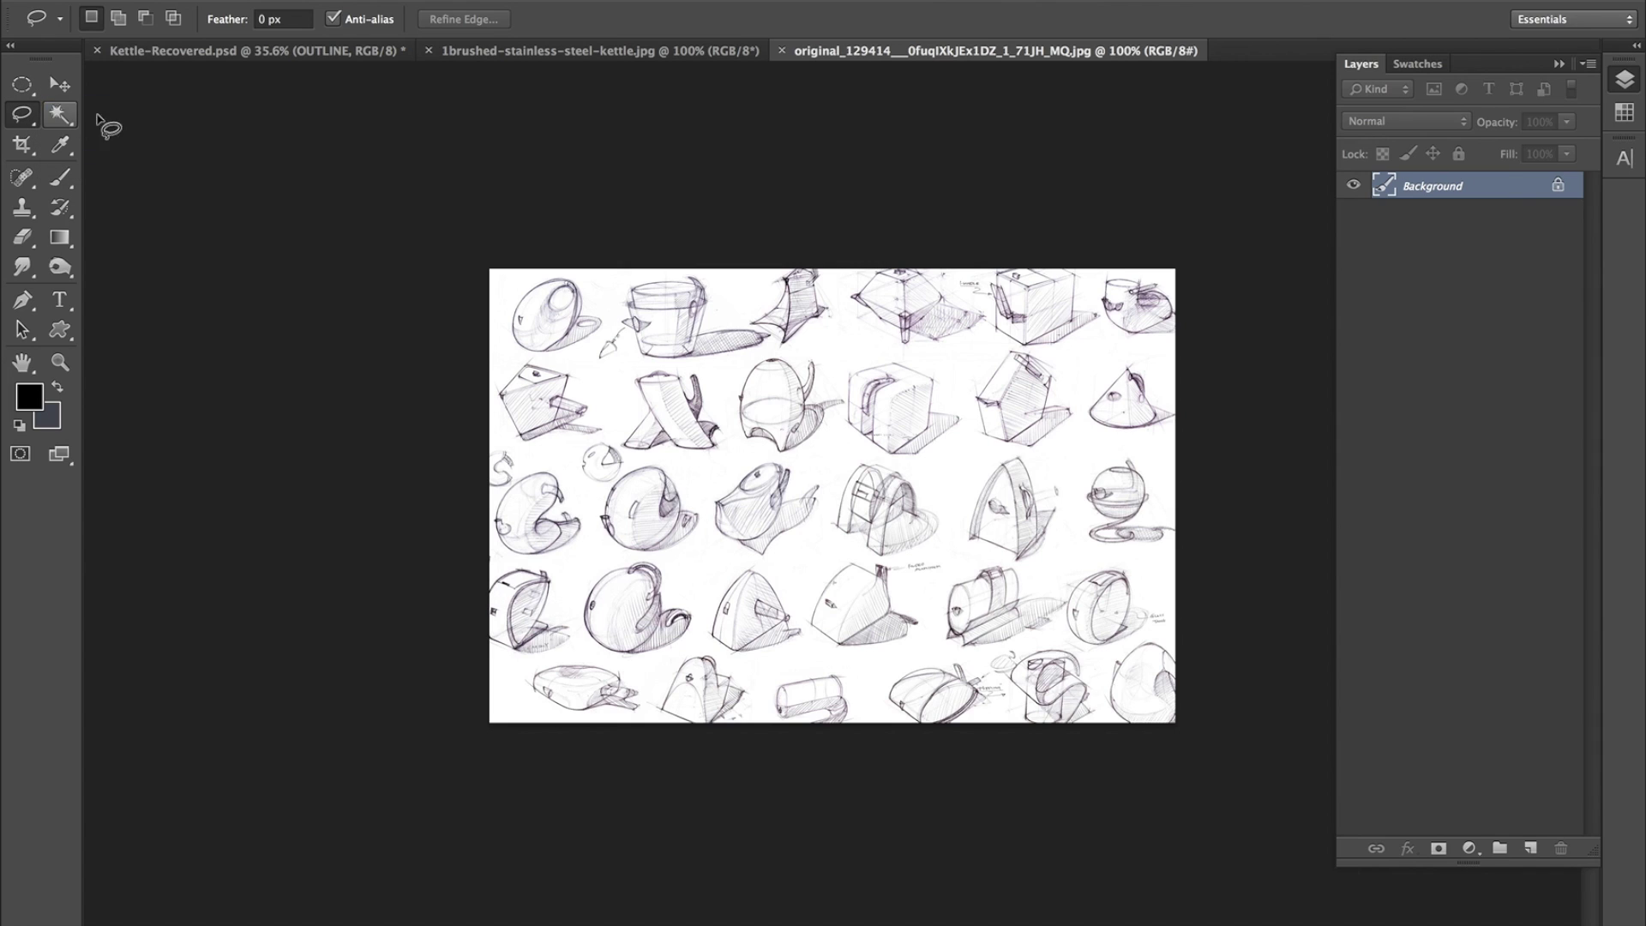
pyautogui.moveTo(548, 361); pyautogui.dragTo(615, 412)
pyautogui.moveTo(679, 457)
pyautogui.mouseDown()
pyautogui.moveTo(780, 345)
pyautogui.moveTo(735, 276)
pyautogui.moveTo(263, 146)
pyautogui.mouseUp()
pyautogui.press('v')
pyautogui.moveTo(614, 308)
pyautogui.mouseDown()
pyautogui.moveTo(616, 340)
pyautogui.moveTo(274, 64)
pyautogui.moveTo(1024, 371)
pyautogui.mouseUp()
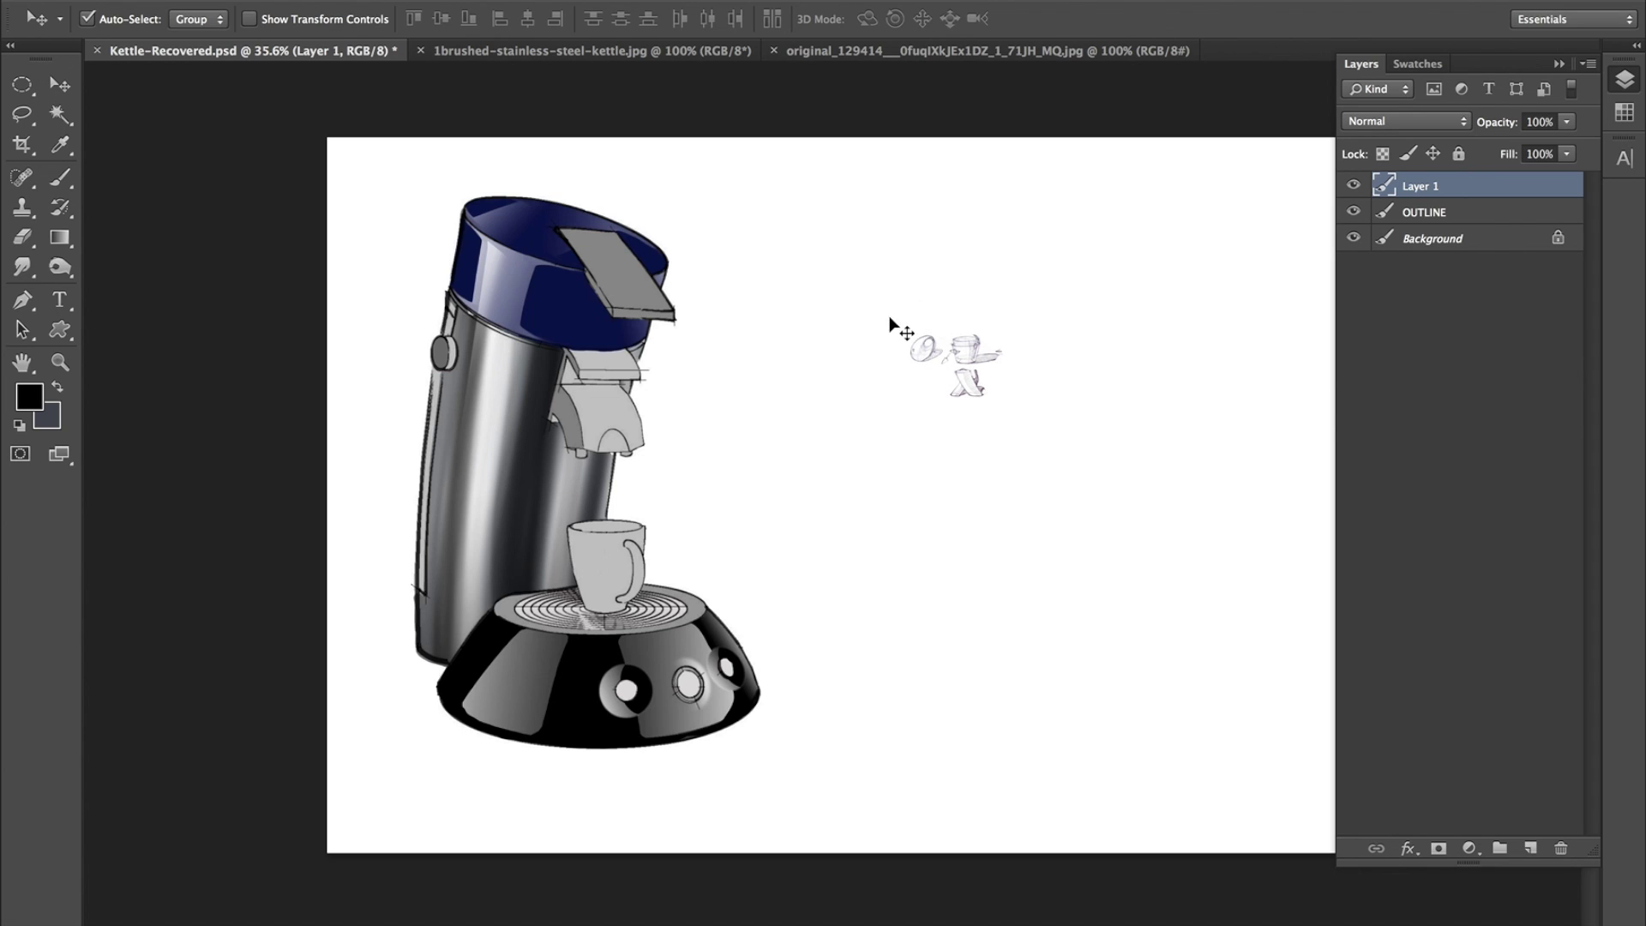
# Enlarge the oval, bucket and X-shaped sketches to about 388% and place them in the canvas's upper right area.
pyautogui.hotkey('ctrl', 't')
pyautogui.moveTo(999, 346)
pyautogui.mouseDown()
pyautogui.moveTo(1200, 203)
pyautogui.moveTo(837, 473)
pyautogui.moveTo(799, 495)
pyautogui.moveTo(797, 477)
pyautogui.mouseUp()
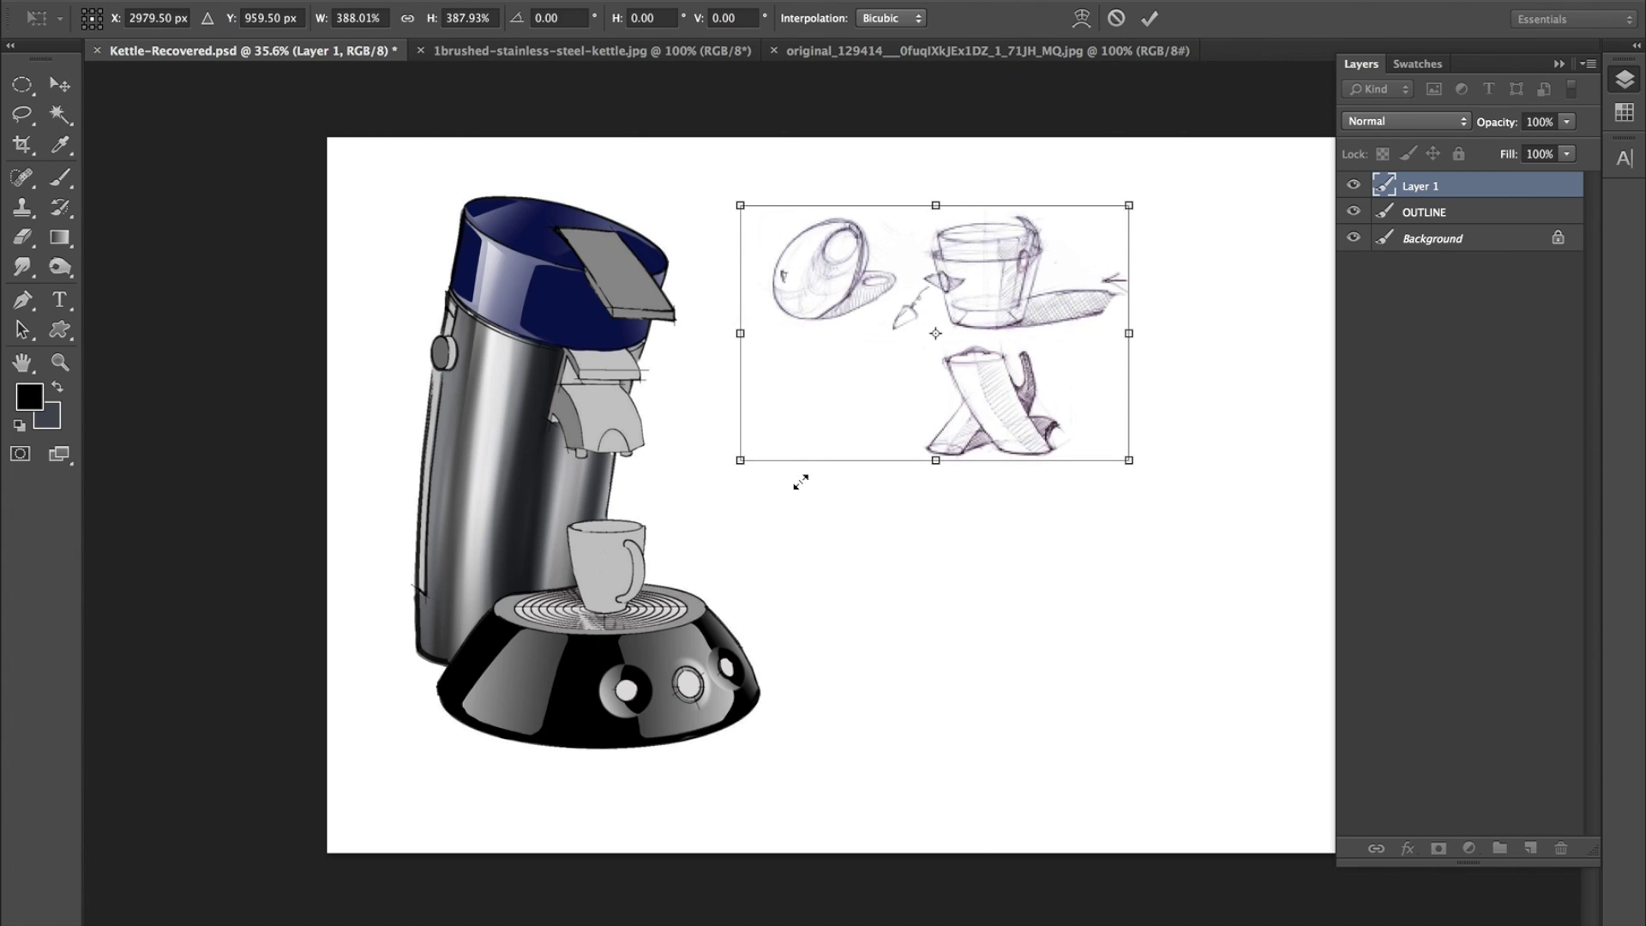
pyautogui.press('Return')
pyautogui.moveTo(1003, 292)
pyautogui.mouseDown()
pyautogui.moveTo(1158, 296)
pyautogui.moveTo(845, 73)
pyautogui.moveTo(872, 53)
pyautogui.moveTo(161, 187)
pyautogui.mouseUp()
# Lasso the double-arch and wedge-shaped sketches on the original_129414 sheet and copy them into Kettle-Recovered.psd.
pyautogui.click(22, 114)
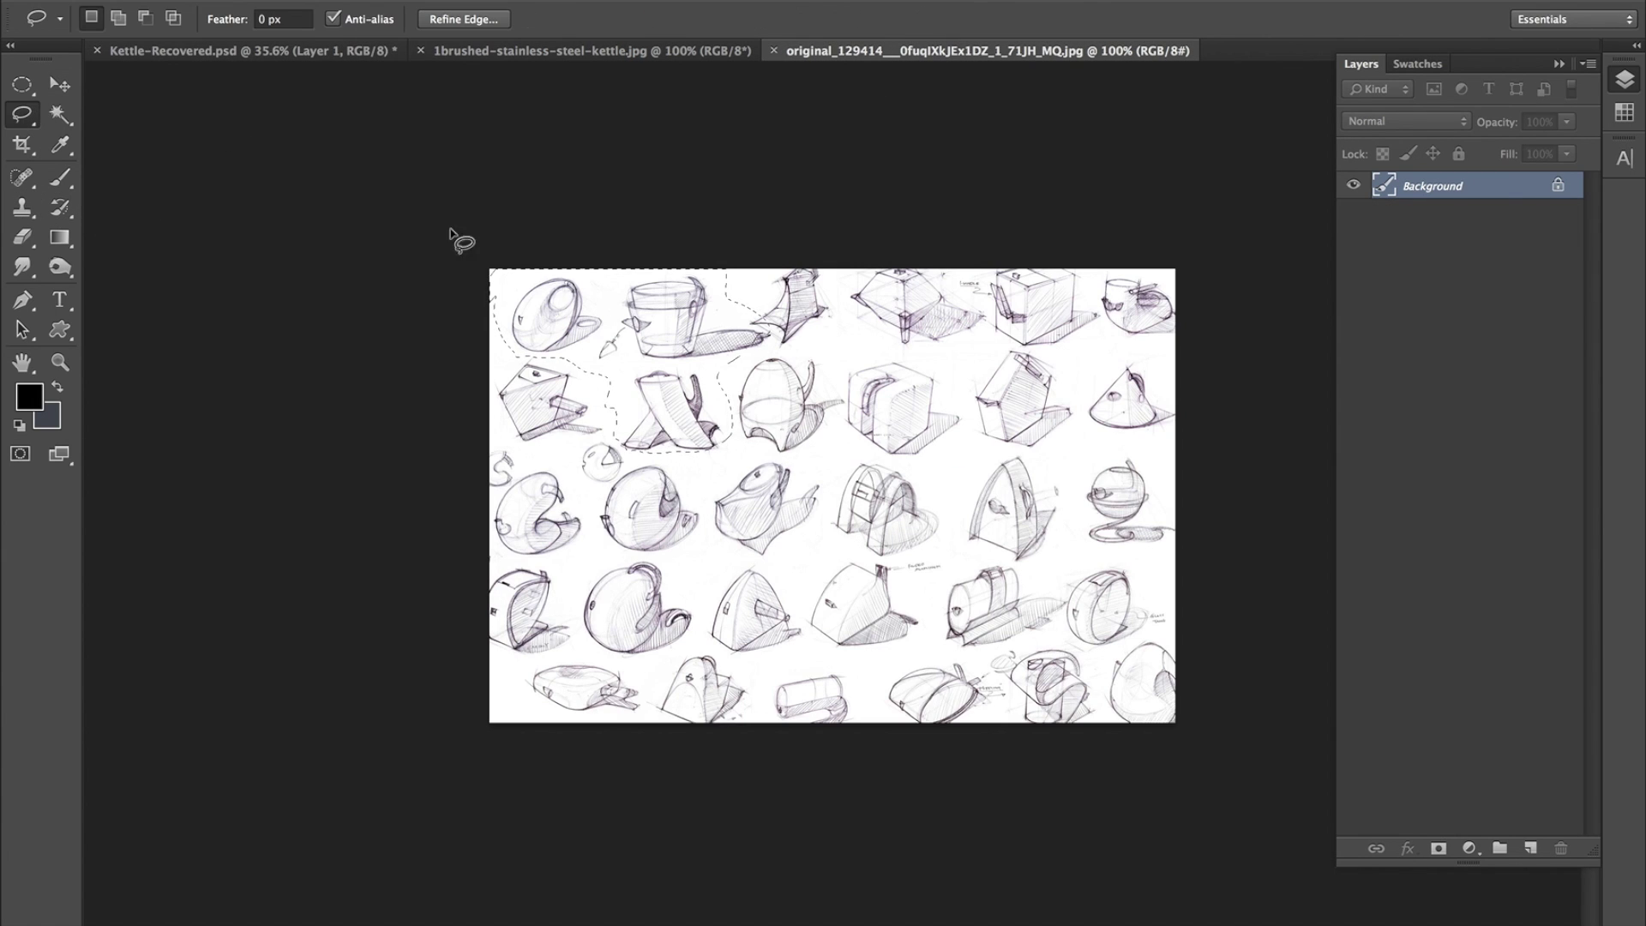
pyautogui.click(838, 471)
pyautogui.moveTo(824, 456)
pyautogui.mouseDown()
pyautogui.moveTo(803, 641)
pyautogui.moveTo(913, 619)
pyautogui.moveTo(945, 478)
pyautogui.mouseUp()
pyautogui.moveTo(813, 451); pyautogui.dragTo(816, 454)
pyautogui.click(952, 473)
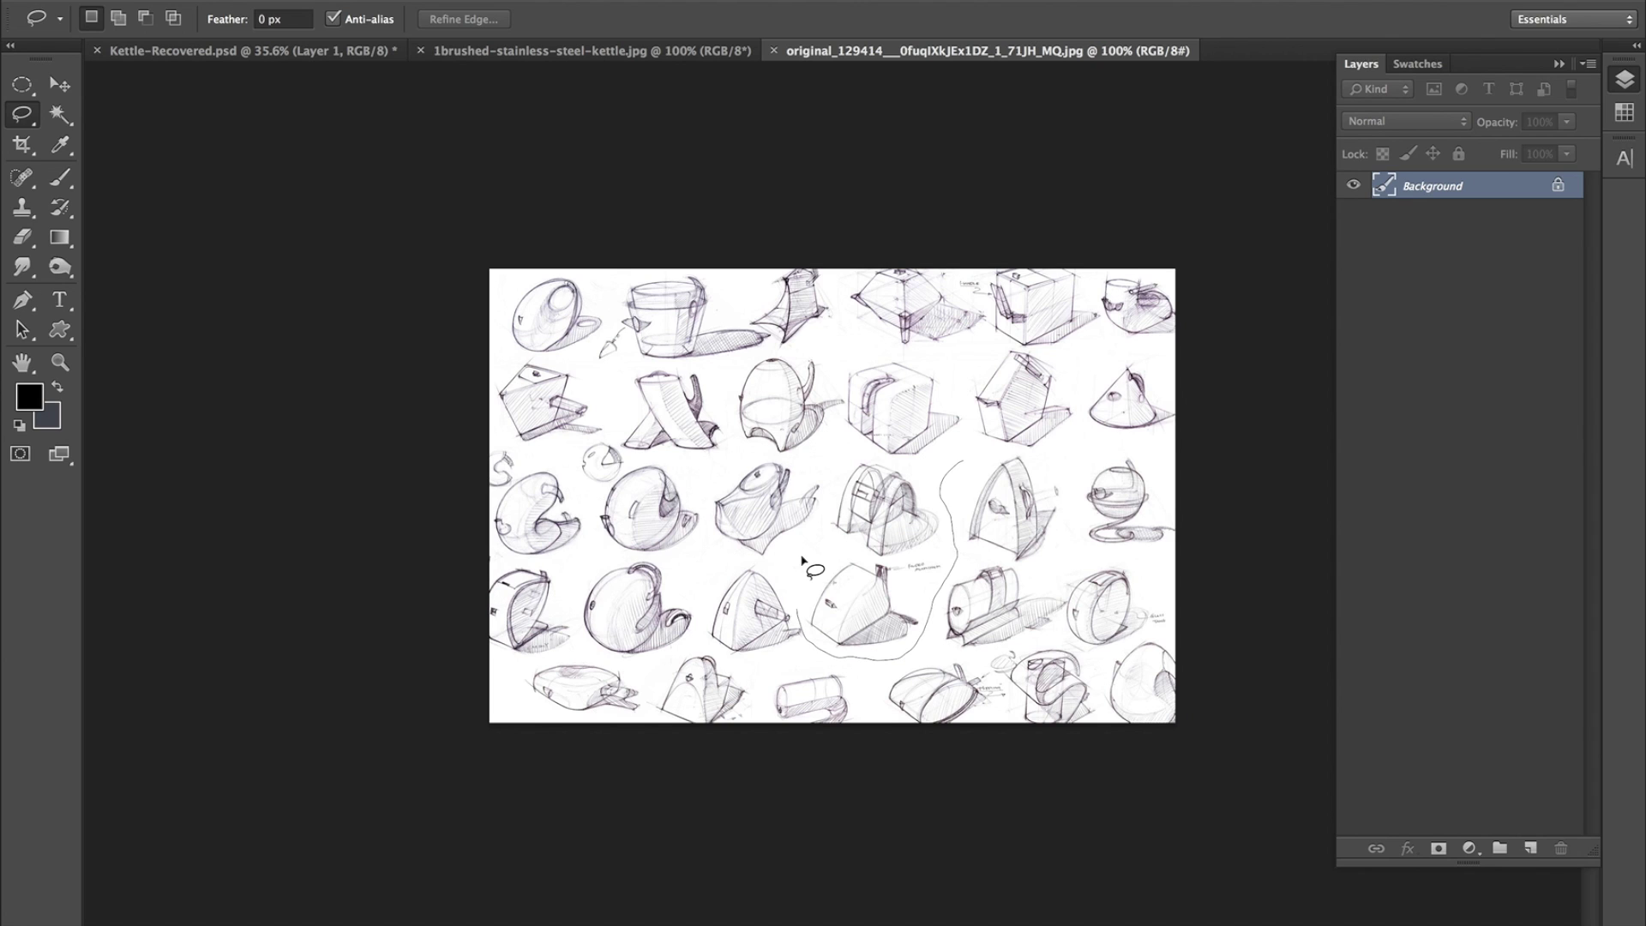
pyautogui.moveTo(945, 467)
pyautogui.mouseDown()
pyautogui.moveTo(958, 460)
pyautogui.moveTo(773, 396)
pyautogui.moveTo(338, 55)
pyautogui.moveTo(890, 374)
pyautogui.moveTo(1039, 592)
pyautogui.mouseUp()
pyautogui.click(66, 89)
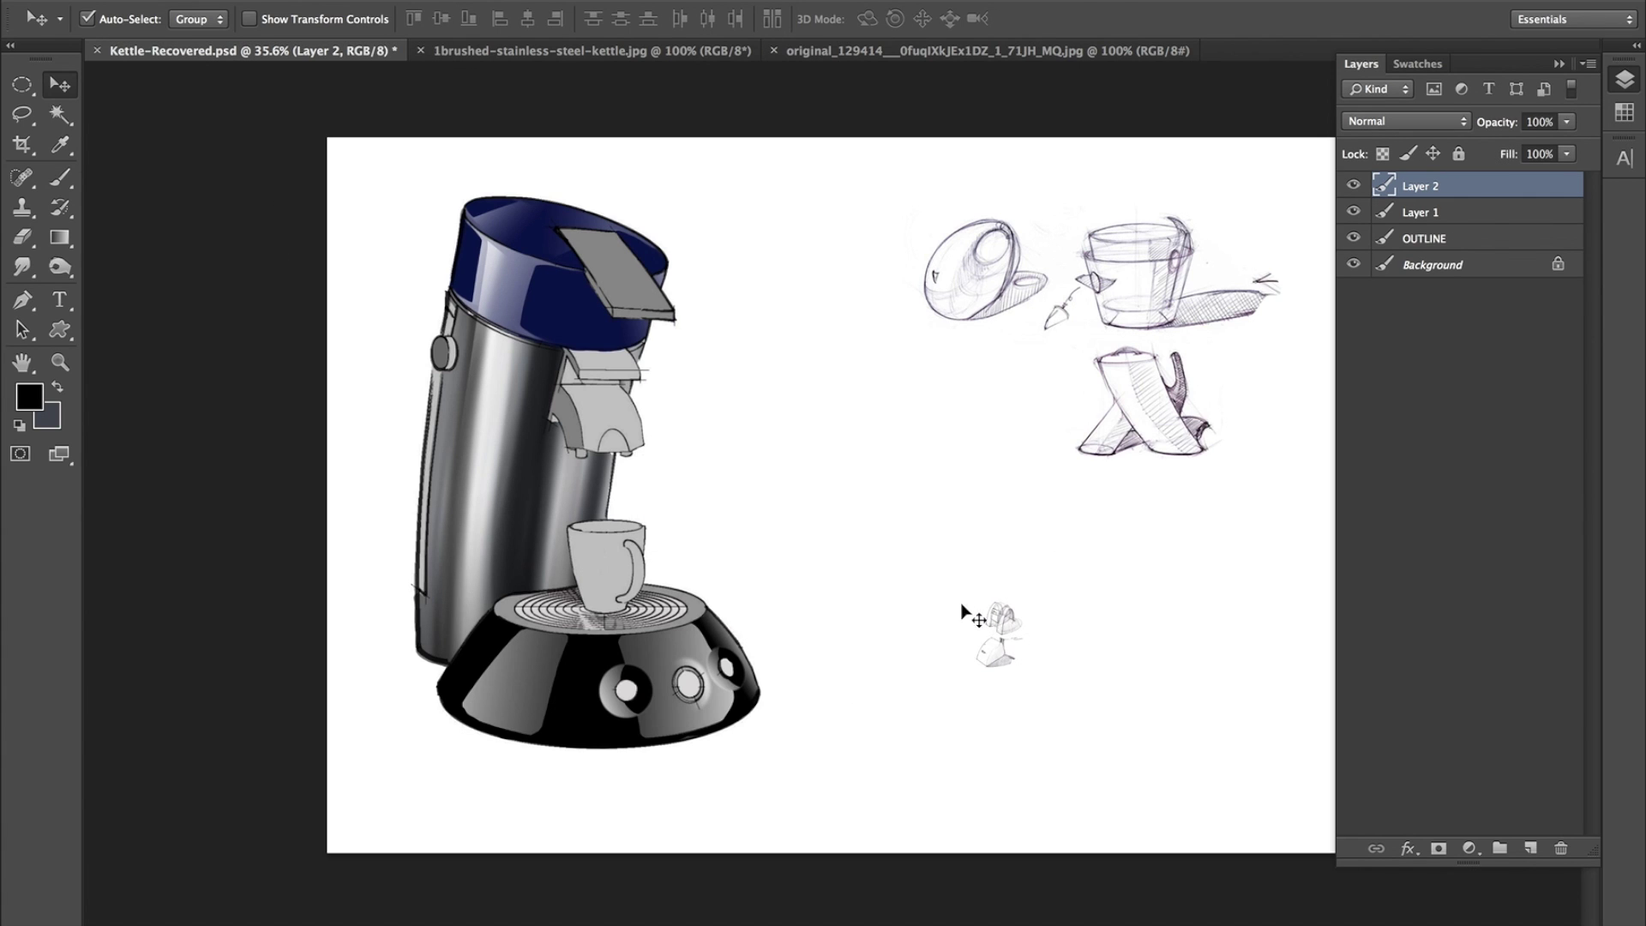
# Enlarge the double-arch and wedge sketches and place them between the coffee machine and the upper right sketches.
pyautogui.press('super+t')
pyautogui.moveTo(966, 594)
pyautogui.mouseDown()
pyautogui.moveTo(738, 294)
pyautogui.moveTo(656, 225)
pyautogui.moveTo(705, 346)
pyautogui.moveTo(775, 364)
pyautogui.mouseUp()
pyautogui.press('Return')
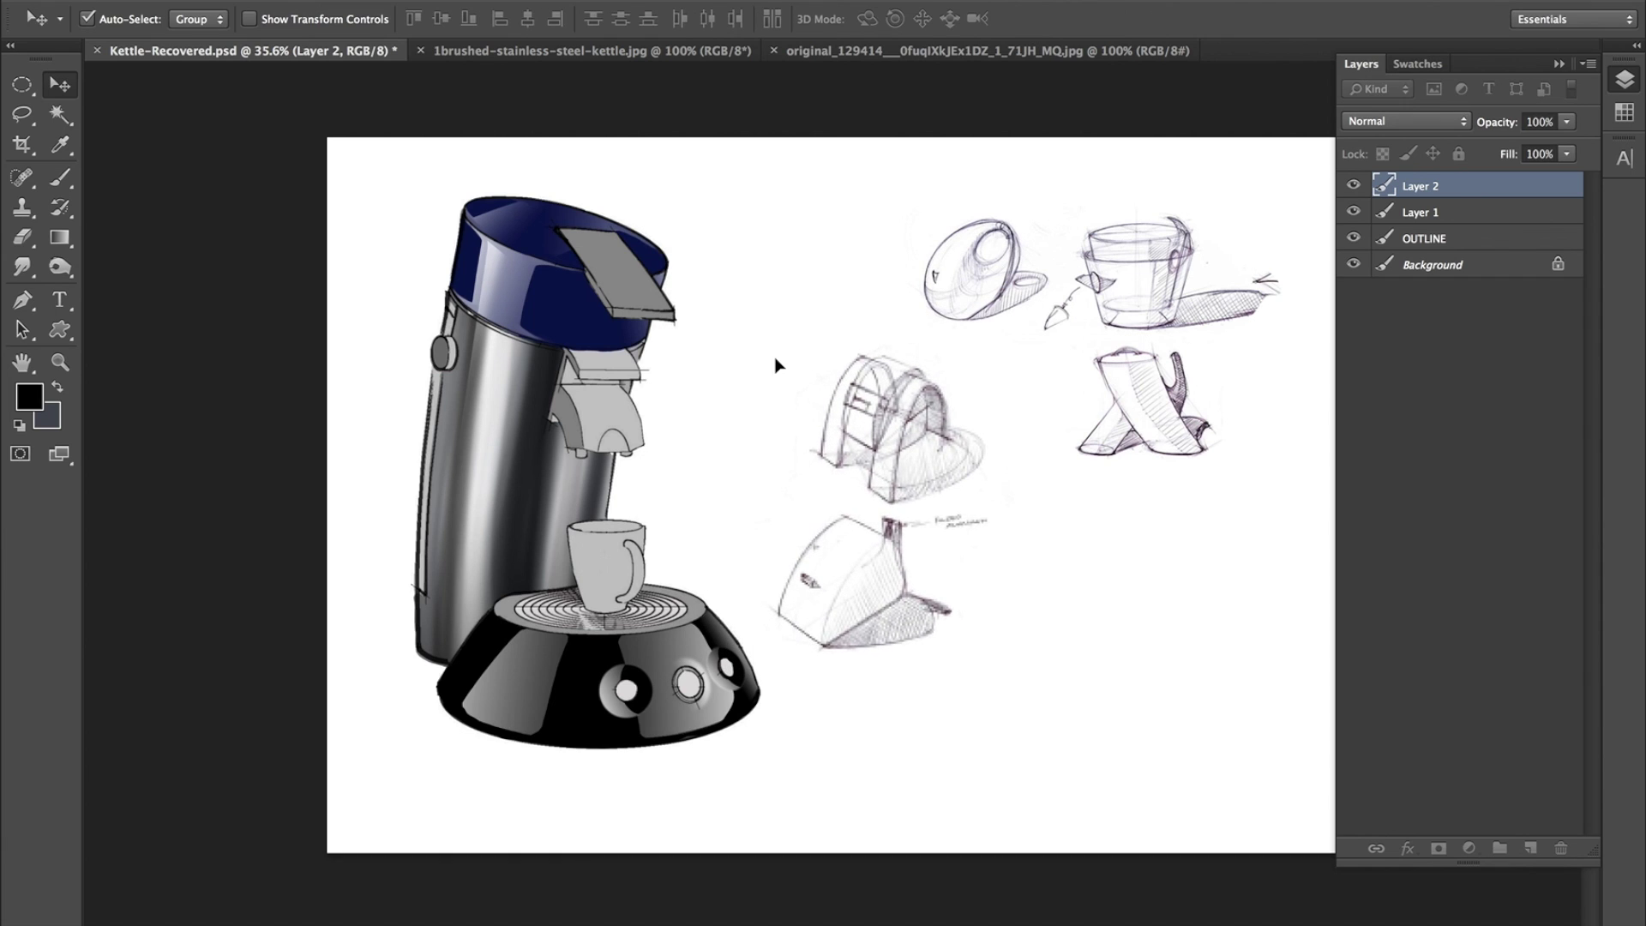
pyautogui.moveTo(874, 493)
pyautogui.mouseDown()
pyautogui.moveTo(952, 534)
pyautogui.moveTo(936, 522)
pyautogui.mouseUp()
# Collapse the layer list and shift both sketch groups so they sit clear of each other on the canvas's right half.
pyautogui.moveTo(1235, 314); pyautogui.dragTo(1286, 285)
pyautogui.click(1619, 102)
pyautogui.moveTo(1182, 268); pyautogui.dragTo(1148, 260)
pyautogui.moveTo(1029, 525)
pyautogui.mouseDown()
pyautogui.moveTo(1033, 489)
pyautogui.moveTo(1128, 581)
pyautogui.moveTo(970, 451)
pyautogui.moveTo(1062, 469)
pyautogui.moveTo(1076, 488)
pyautogui.mouseUp()
pyautogui.press('t')
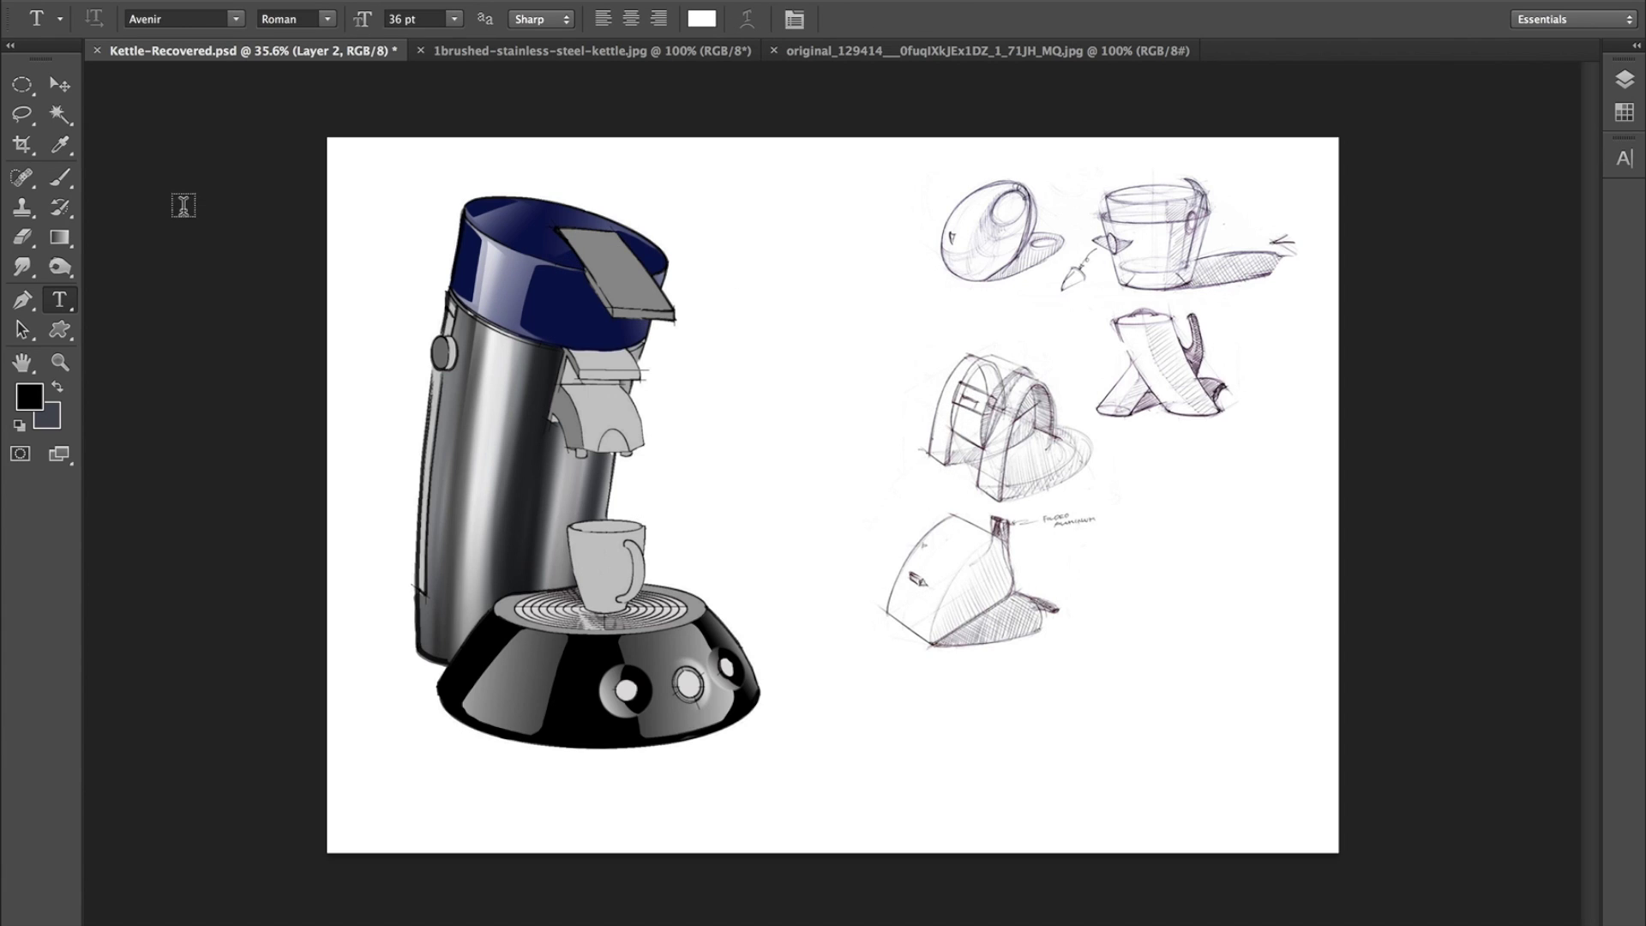
pyautogui.click(61, 84)
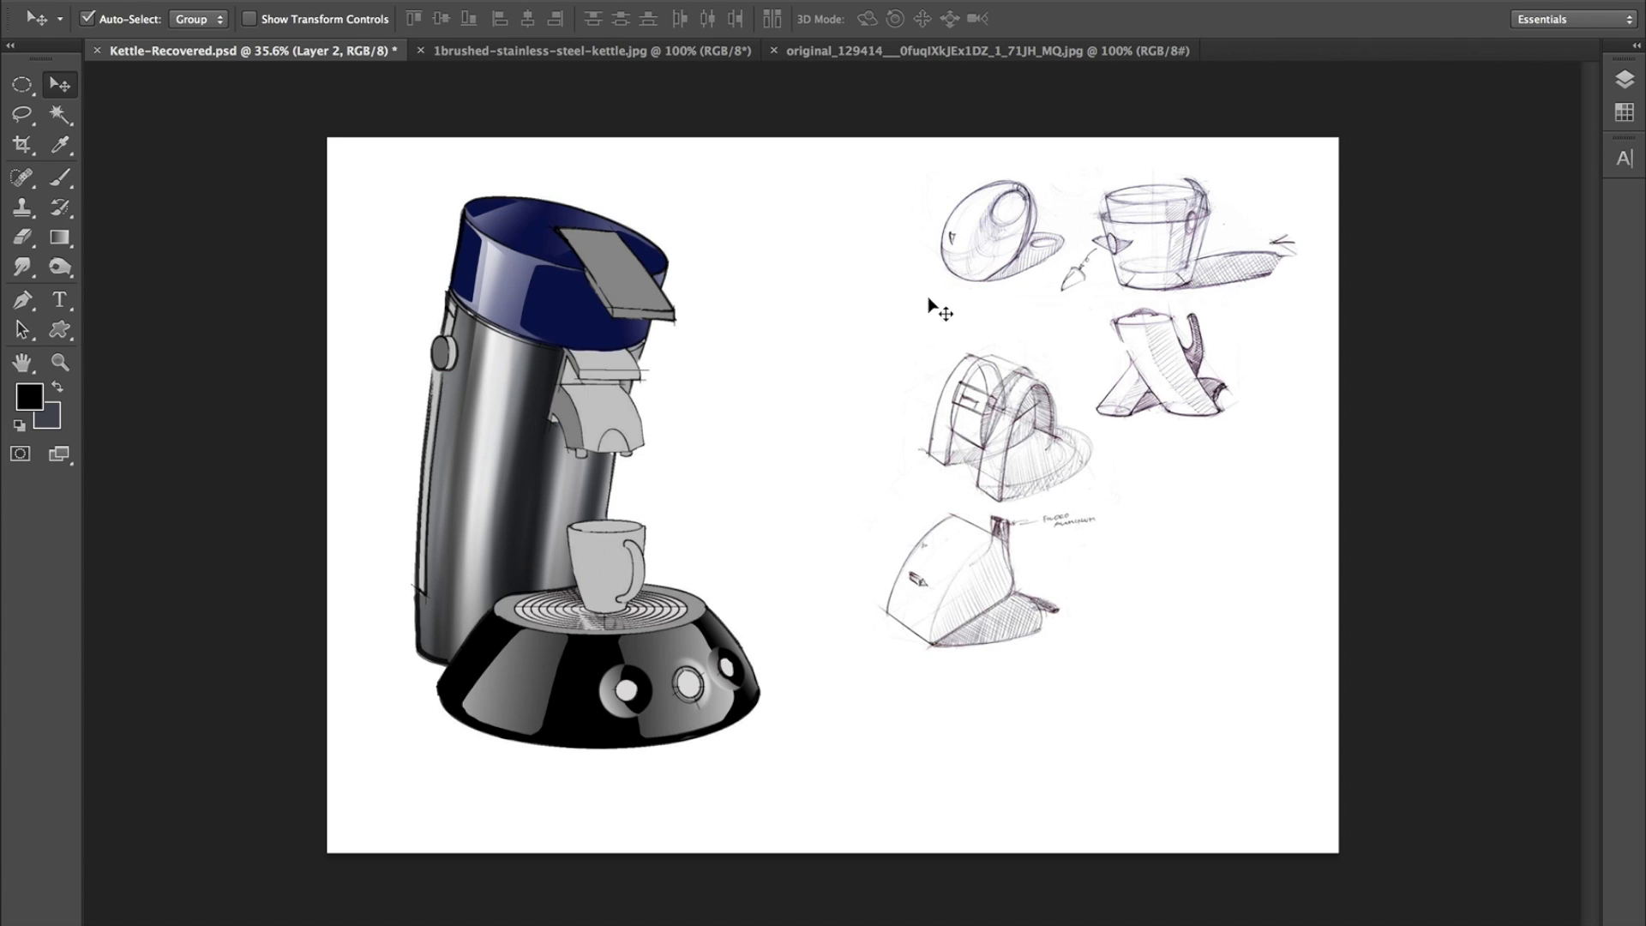
# Scale the double-arch and wedge sketches down slightly and move them up and toward the coffee machine.
pyautogui.hotkey('ctrl', 't')
pyautogui.moveTo(1140, 324); pyautogui.dragTo(1103, 371)
pyautogui.moveTo(1003, 403); pyautogui.dragTo(985, 349)
pyautogui.press('Return')
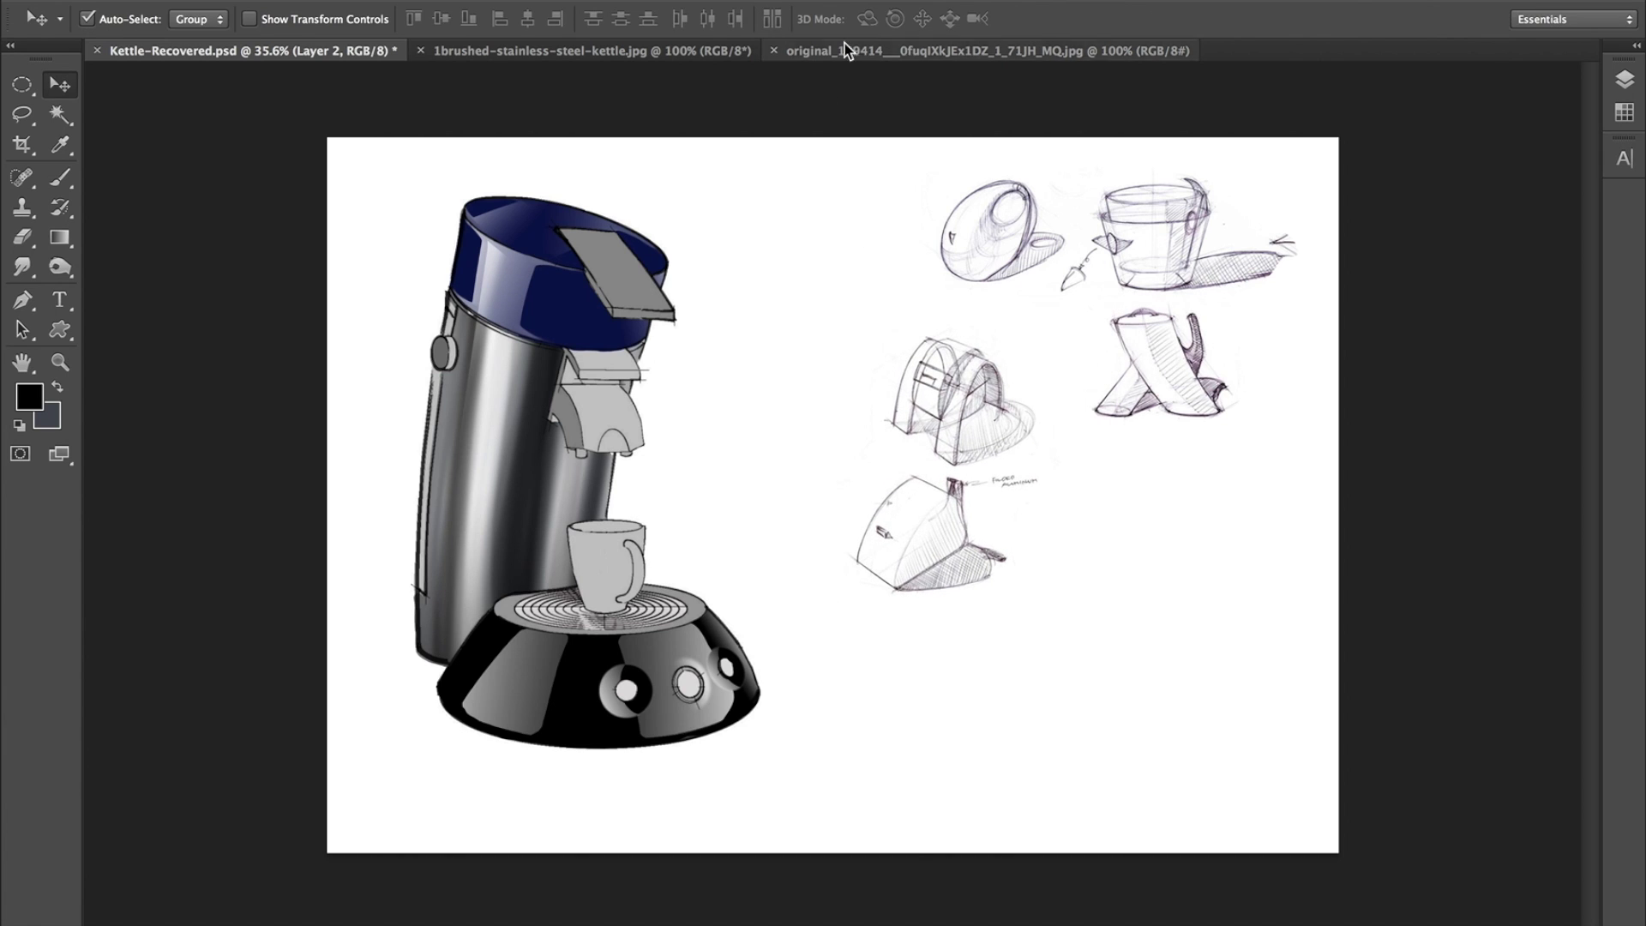
# Switch to Finder and open the original_108823 coffee maker sketch sheet in Photoshop.
pyautogui.click(874, 51)
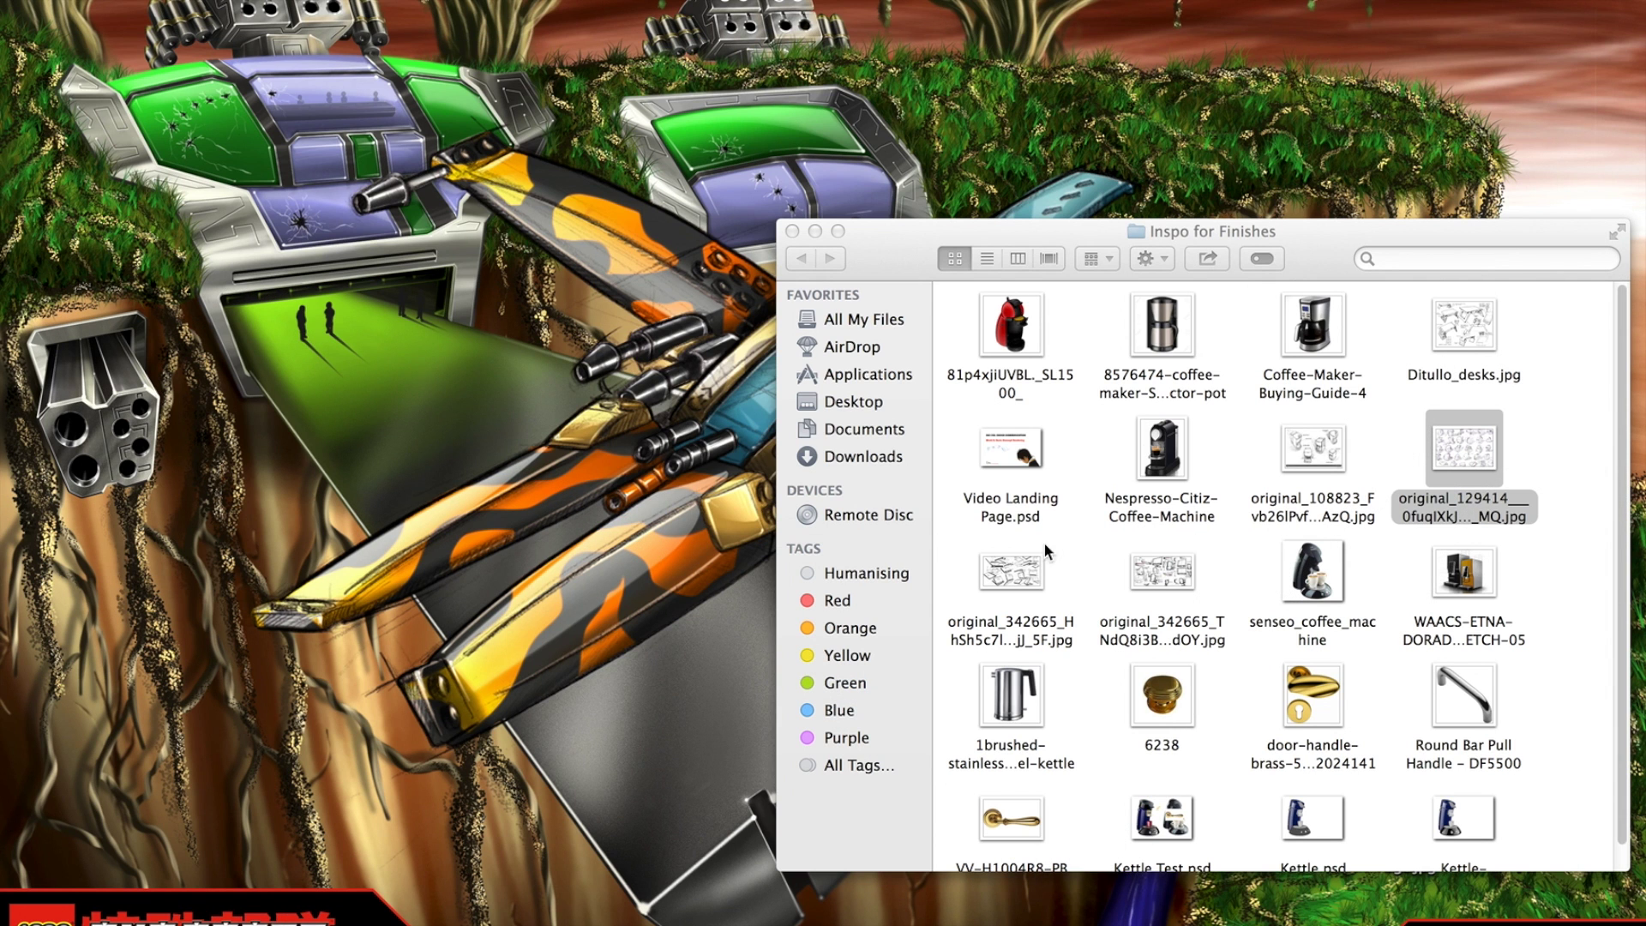
pyautogui.rightClick(1309, 440)
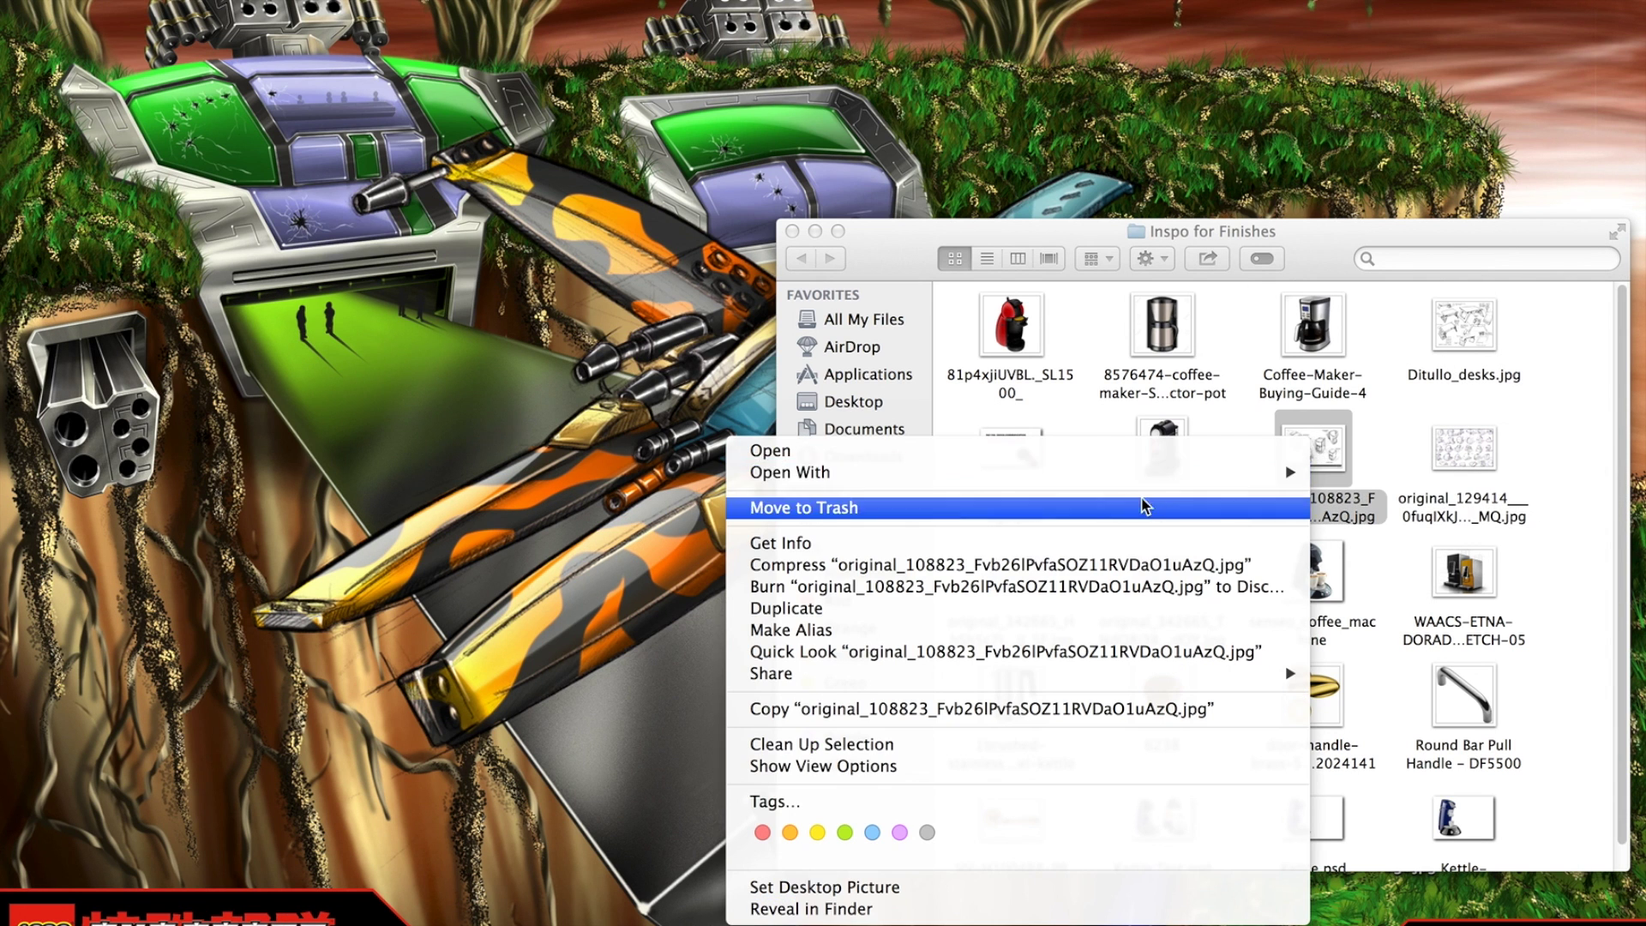
pyautogui.moveTo(1170, 473)
pyautogui.click(1324, 511)
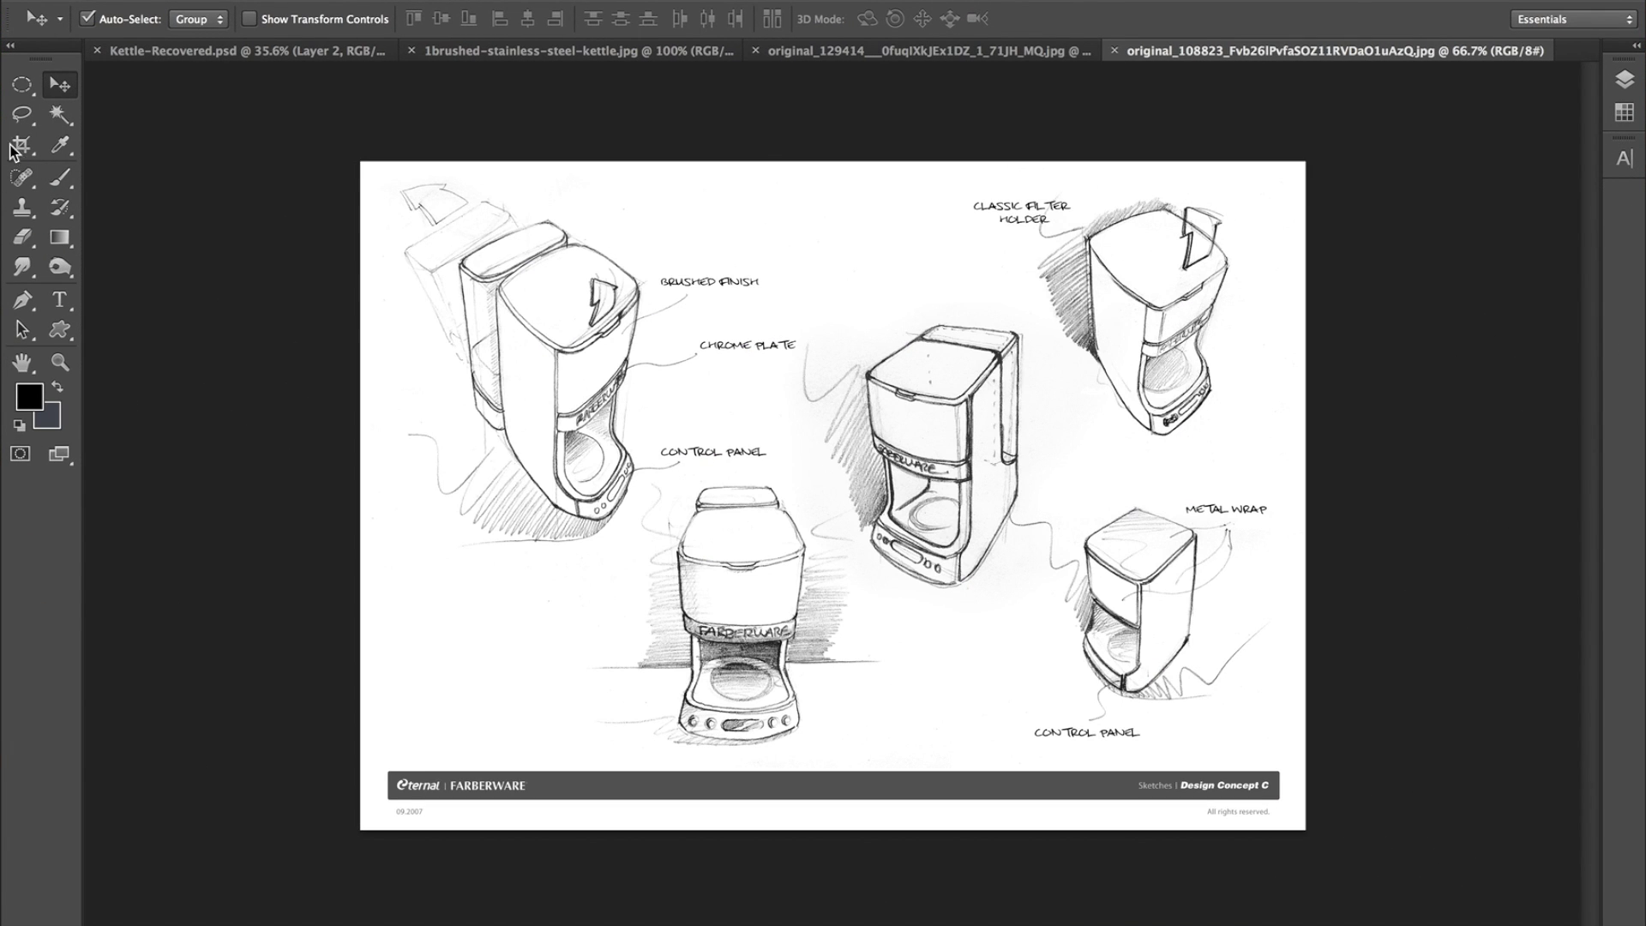
# Lasso the central and Metal Wrap coffee maker sketches and copy them into Kettle-Recovered.psd below the other sketches.
pyautogui.click(22, 113)
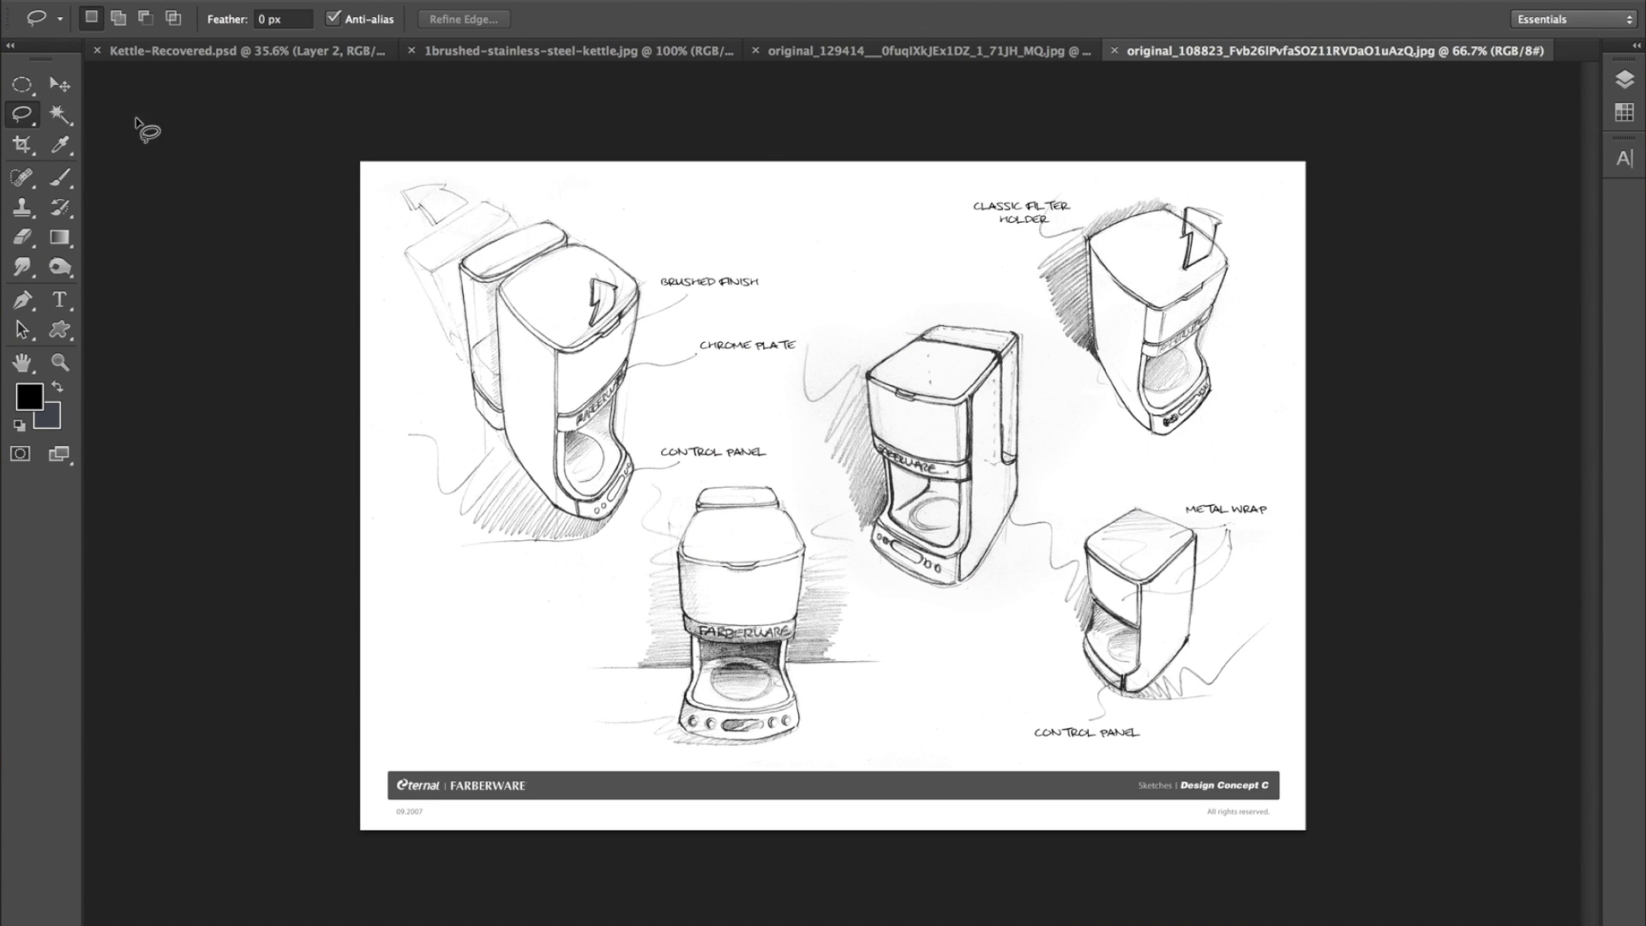
pyautogui.moveTo(1025, 327); pyautogui.dragTo(1076, 399)
pyautogui.moveTo(1175, 473)
pyautogui.mouseDown()
pyautogui.moveTo(1324, 510)
pyautogui.moveTo(1347, 580)
pyautogui.mouseUp()
pyautogui.moveTo(1047, 773)
pyautogui.mouseDown()
pyautogui.moveTo(948, 701)
pyautogui.moveTo(867, 590)
pyautogui.mouseUp()
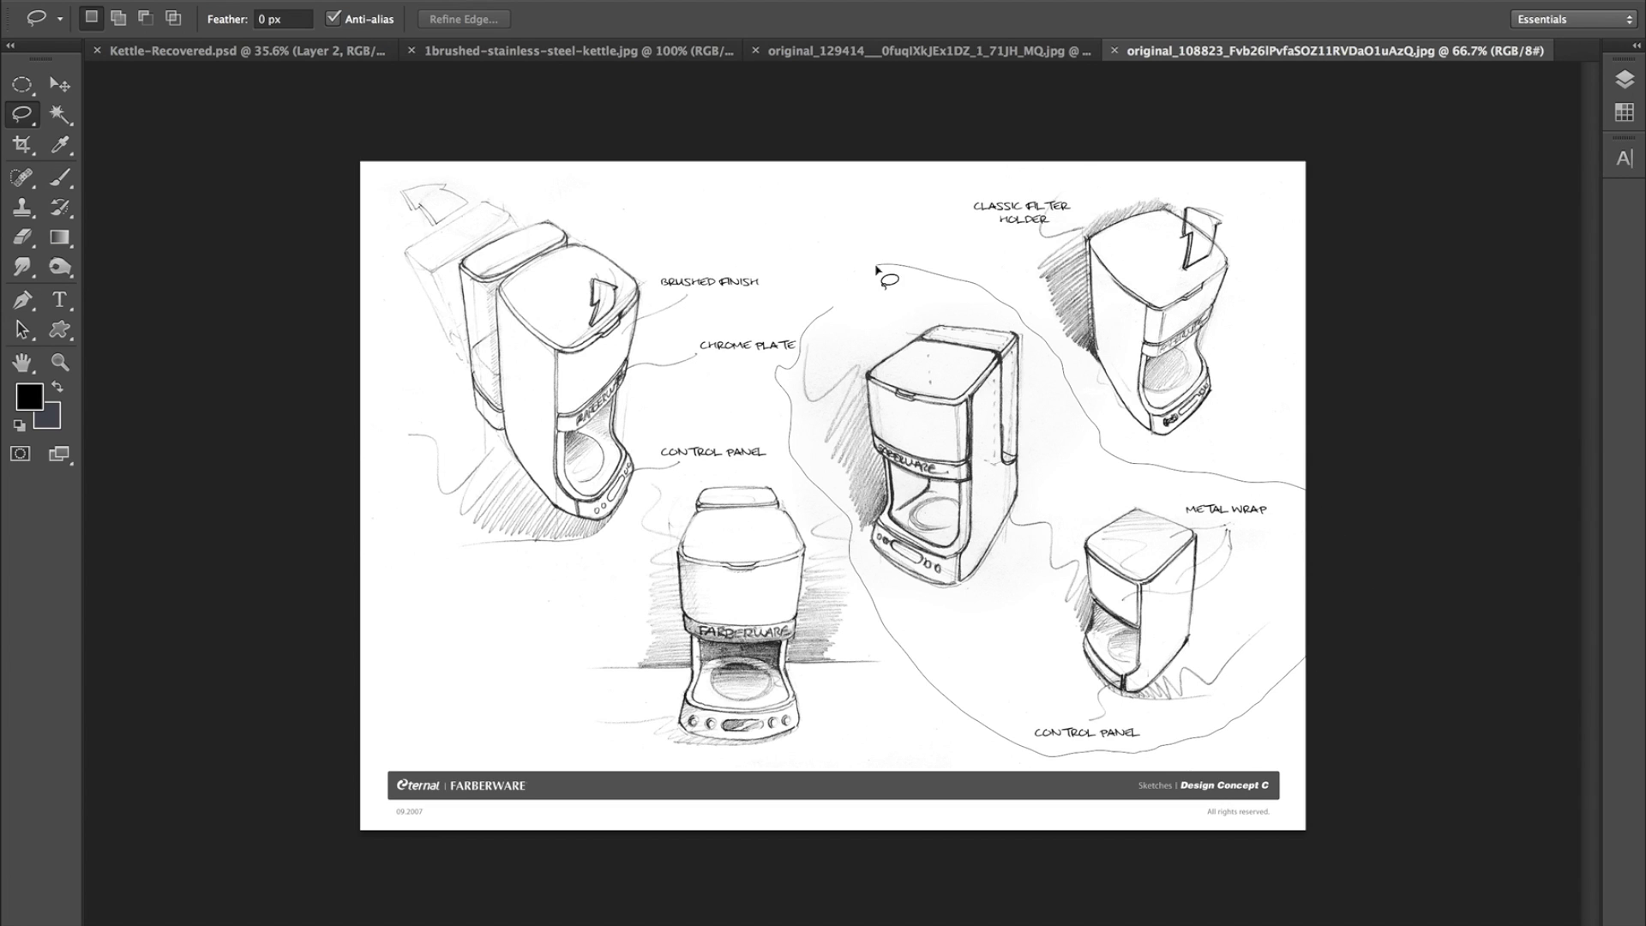
pyautogui.moveTo(844, 298); pyautogui.dragTo(847, 290)
pyautogui.click(59, 84)
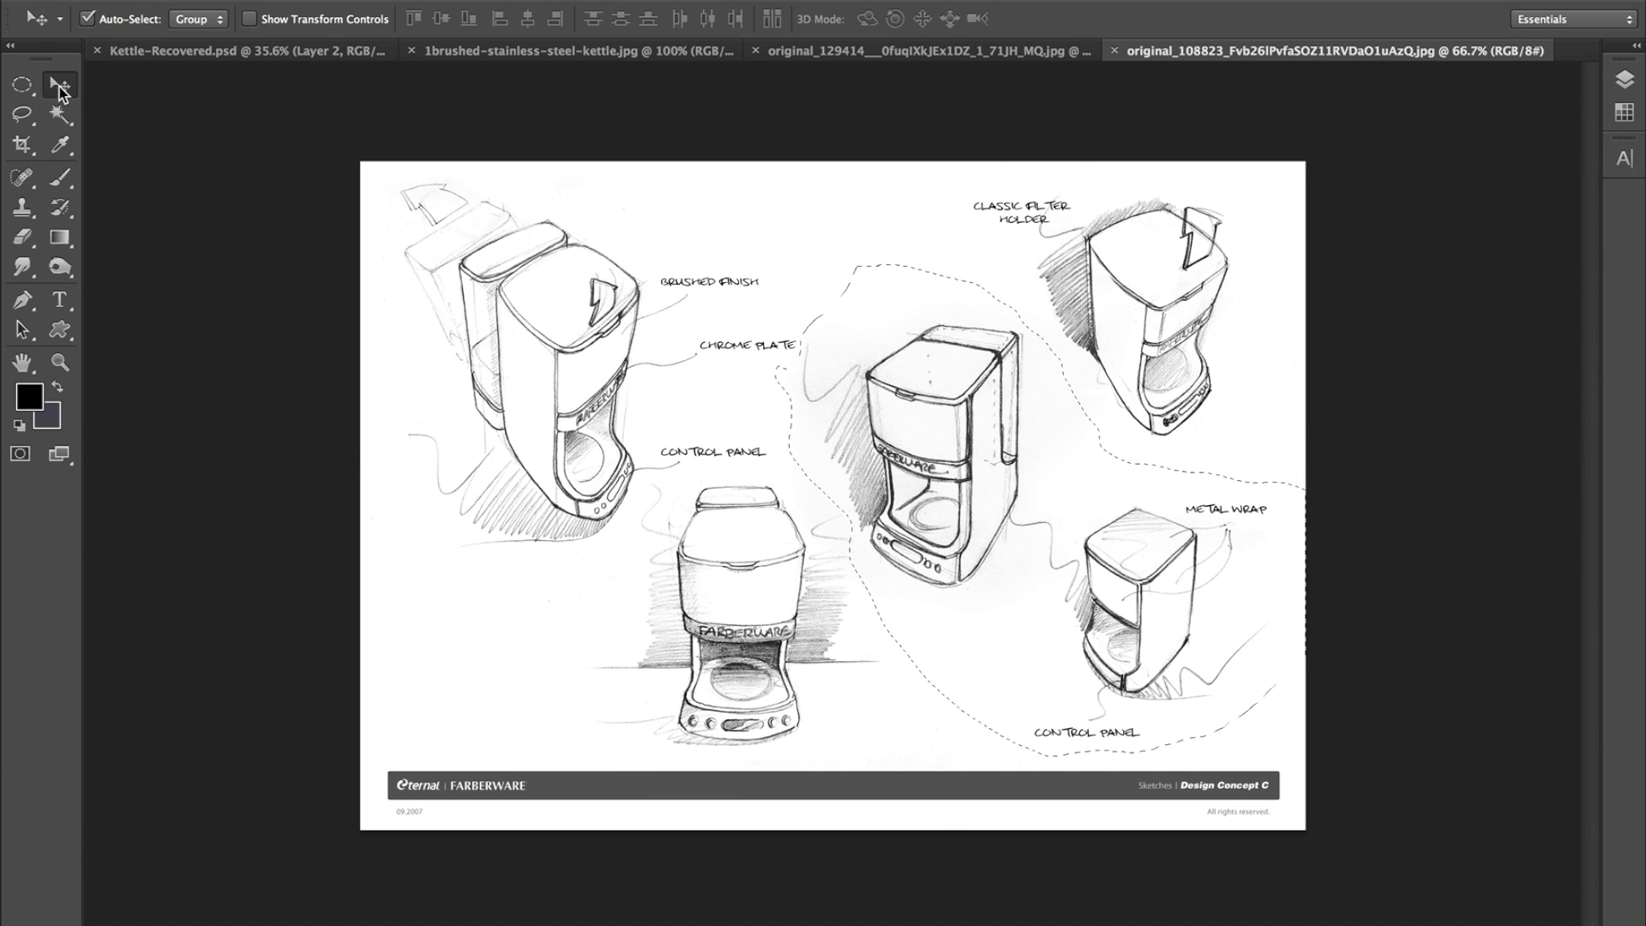
pyautogui.moveTo(1011, 414)
pyautogui.mouseDown()
pyautogui.moveTo(304, 78)
pyautogui.moveTo(296, 53)
pyautogui.mouseUp()
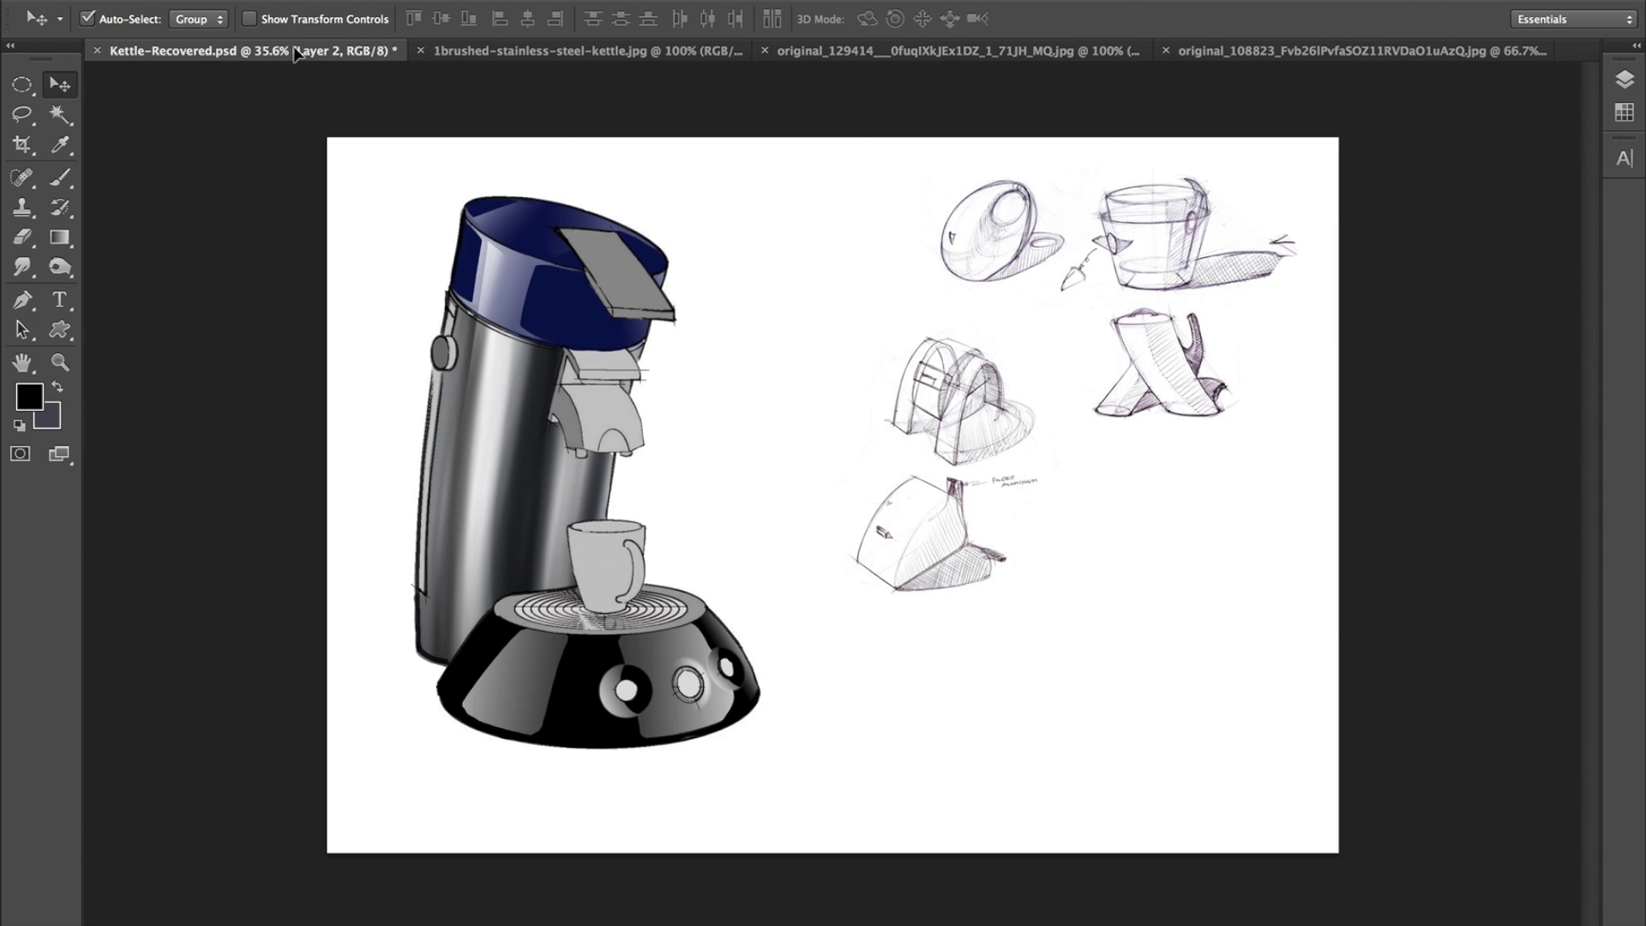
pyautogui.moveTo(1149, 568)
pyautogui.mouseDown()
pyautogui.moveTo(1125, 510)
pyautogui.moveTo(1149, 482)
pyautogui.mouseUp()
# Shift the three sketch groups toward the coffee machine to make room for the coffee maker sketches.
pyautogui.moveTo(935, 396)
pyautogui.mouseDown()
pyautogui.moveTo(879, 362)
pyautogui.moveTo(831, 362)
pyautogui.mouseUp()
pyautogui.moveTo(1130, 282); pyautogui.dragTo(1091, 282)
pyautogui.moveTo(1140, 497); pyautogui.dragTo(1071, 484)
# Scale the two coffee maker sketches to about 125% and place them in the canvas's lower right area.
pyautogui.hotkey('ctrl', 't')
pyautogui.moveTo(1245, 448); pyautogui.dragTo(1312, 380)
pyautogui.moveTo(1224, 587); pyautogui.dragTo(1192, 629)
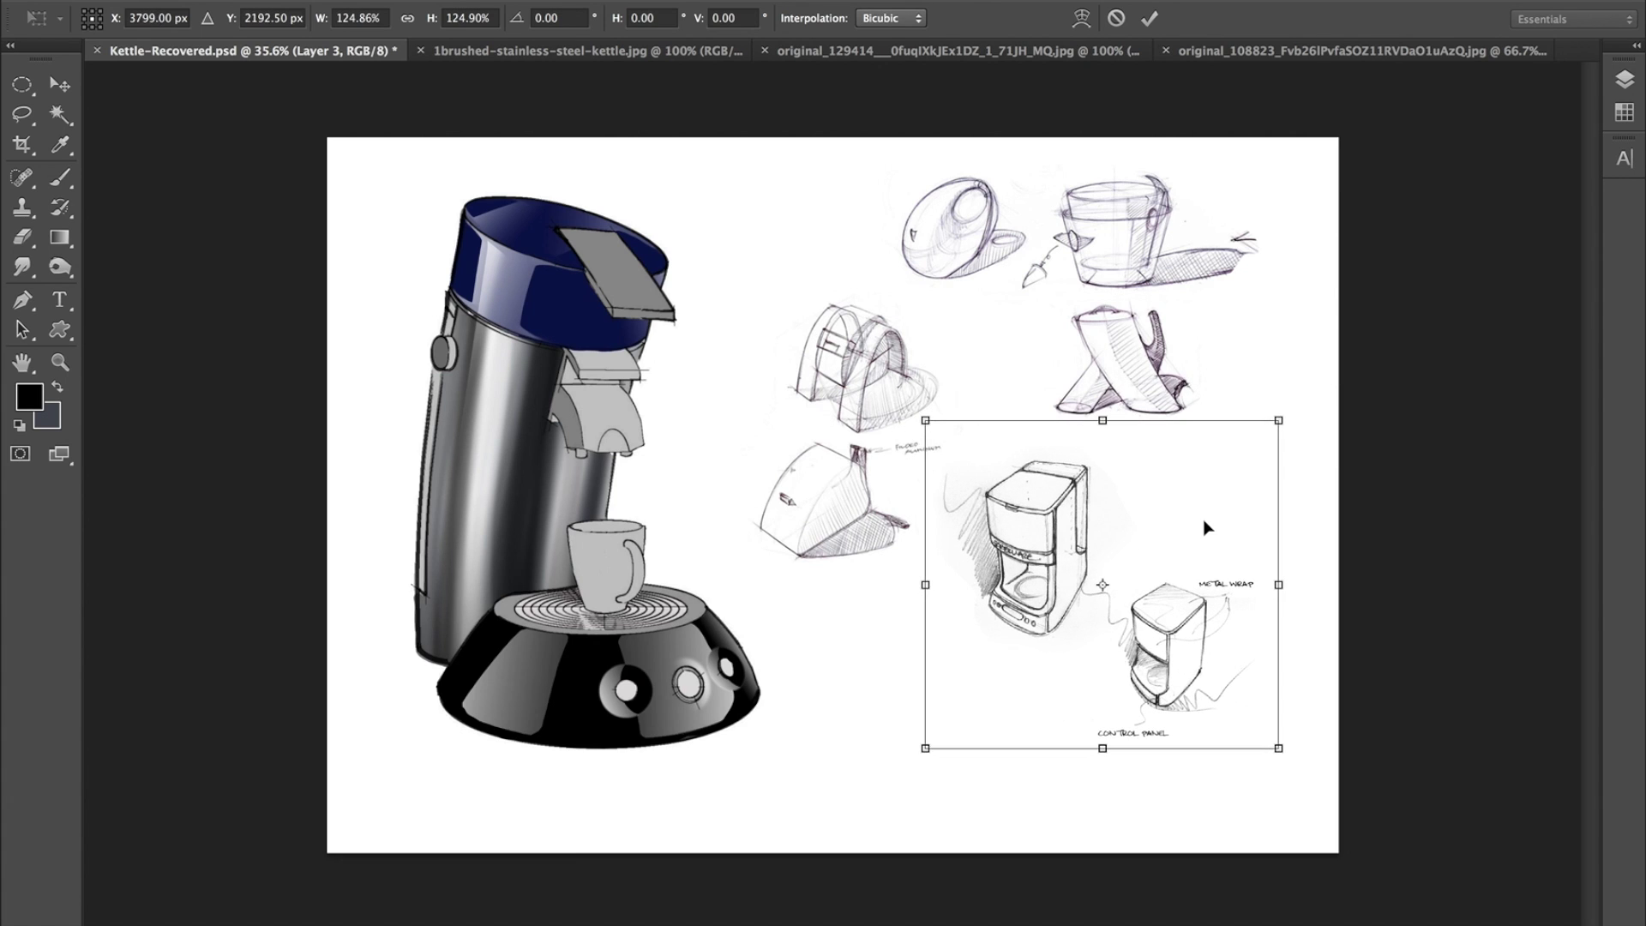
pyautogui.press('Return')
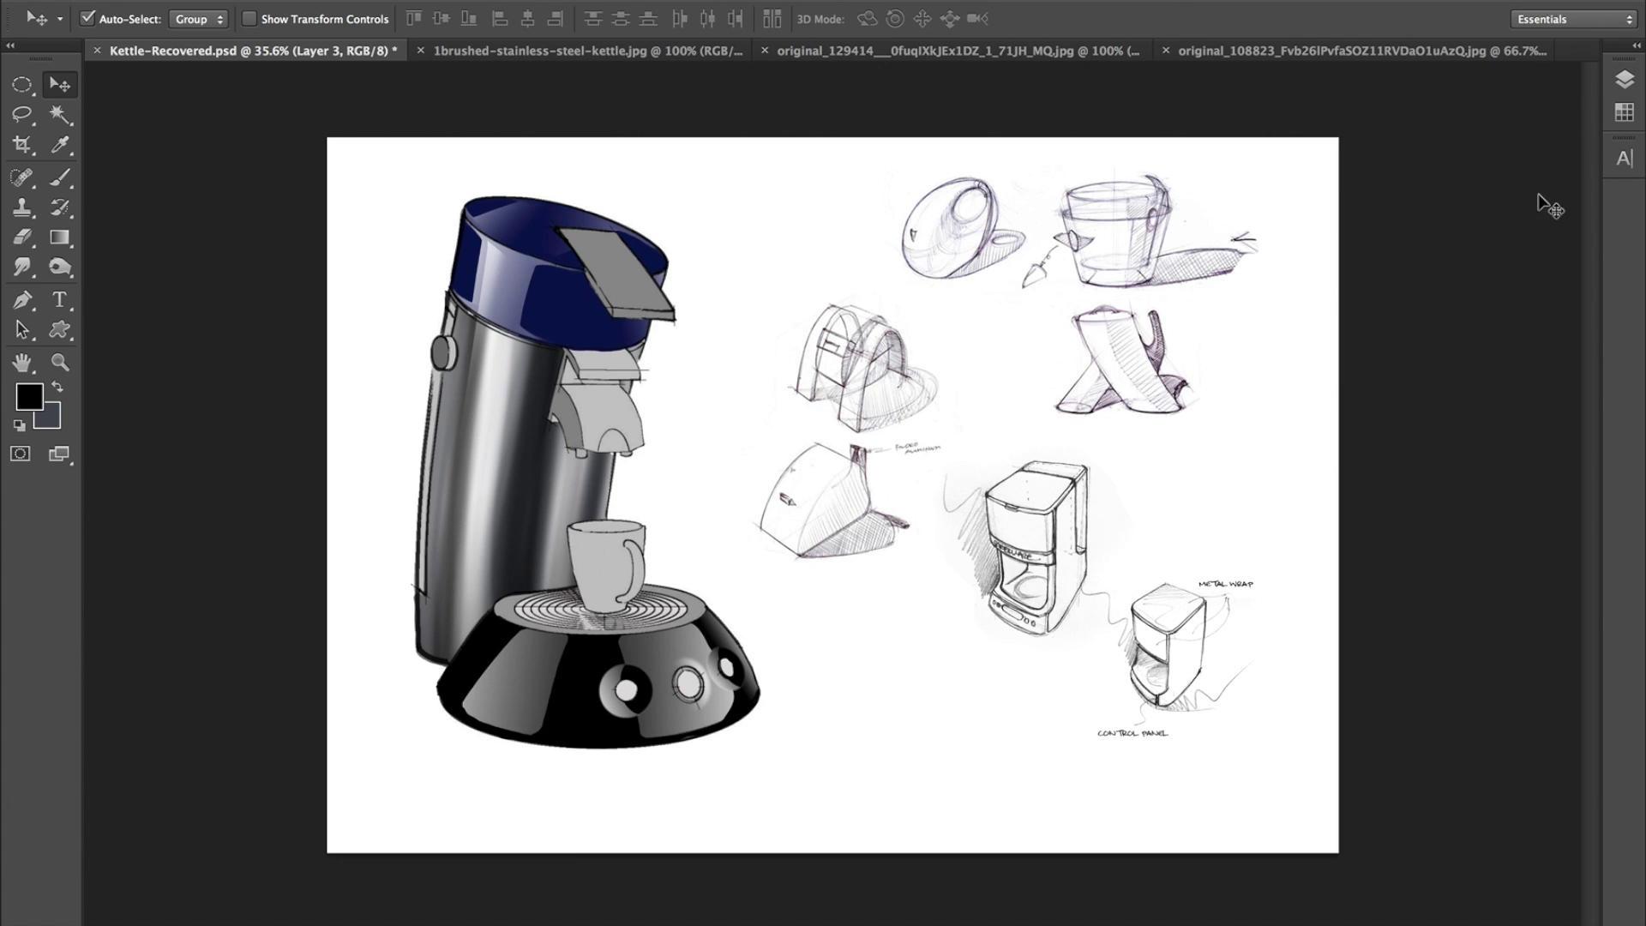
# Reopen the layer list and add a new blank layer above the sketch layers.
pyautogui.click(1633, 78)
pyautogui.click(1533, 847)
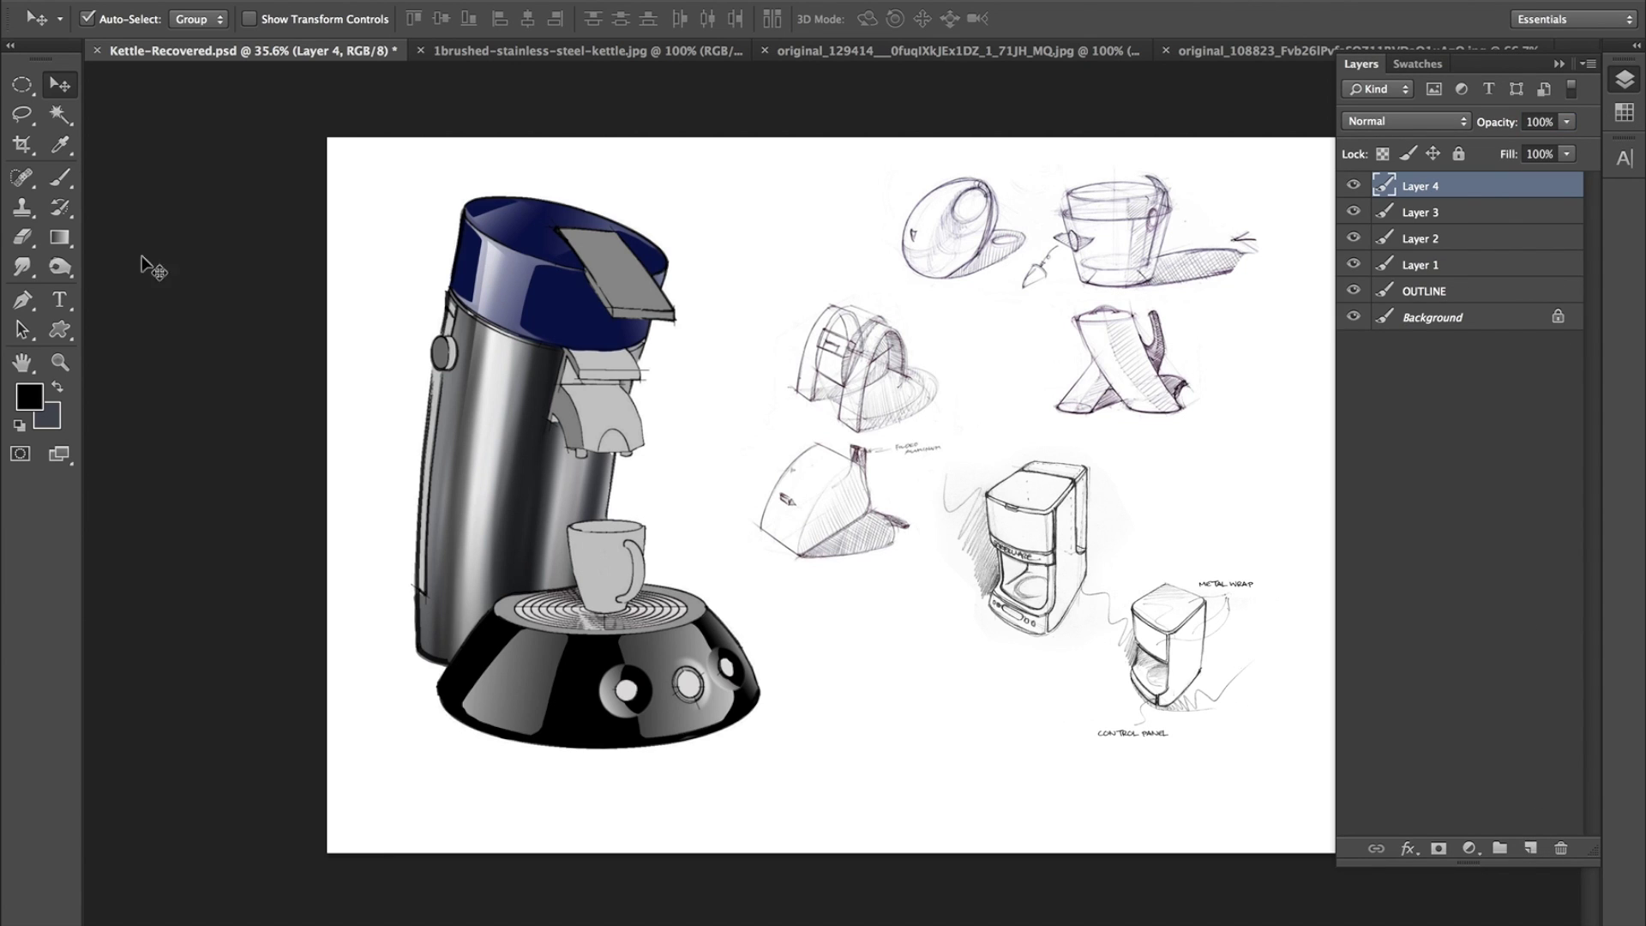
# Select a narrow horizontal strip across the full width of the lower canvas and fill it with dark slate grey.
pyautogui.moveTo(22, 84); pyautogui.dragTo(75, 81)
pyautogui.moveTo(321, 802); pyautogui.dragTo(1546, 792)
pyautogui.moveTo(60, 237); pyautogui.dragTo(129, 249)
pyautogui.click(56, 386)
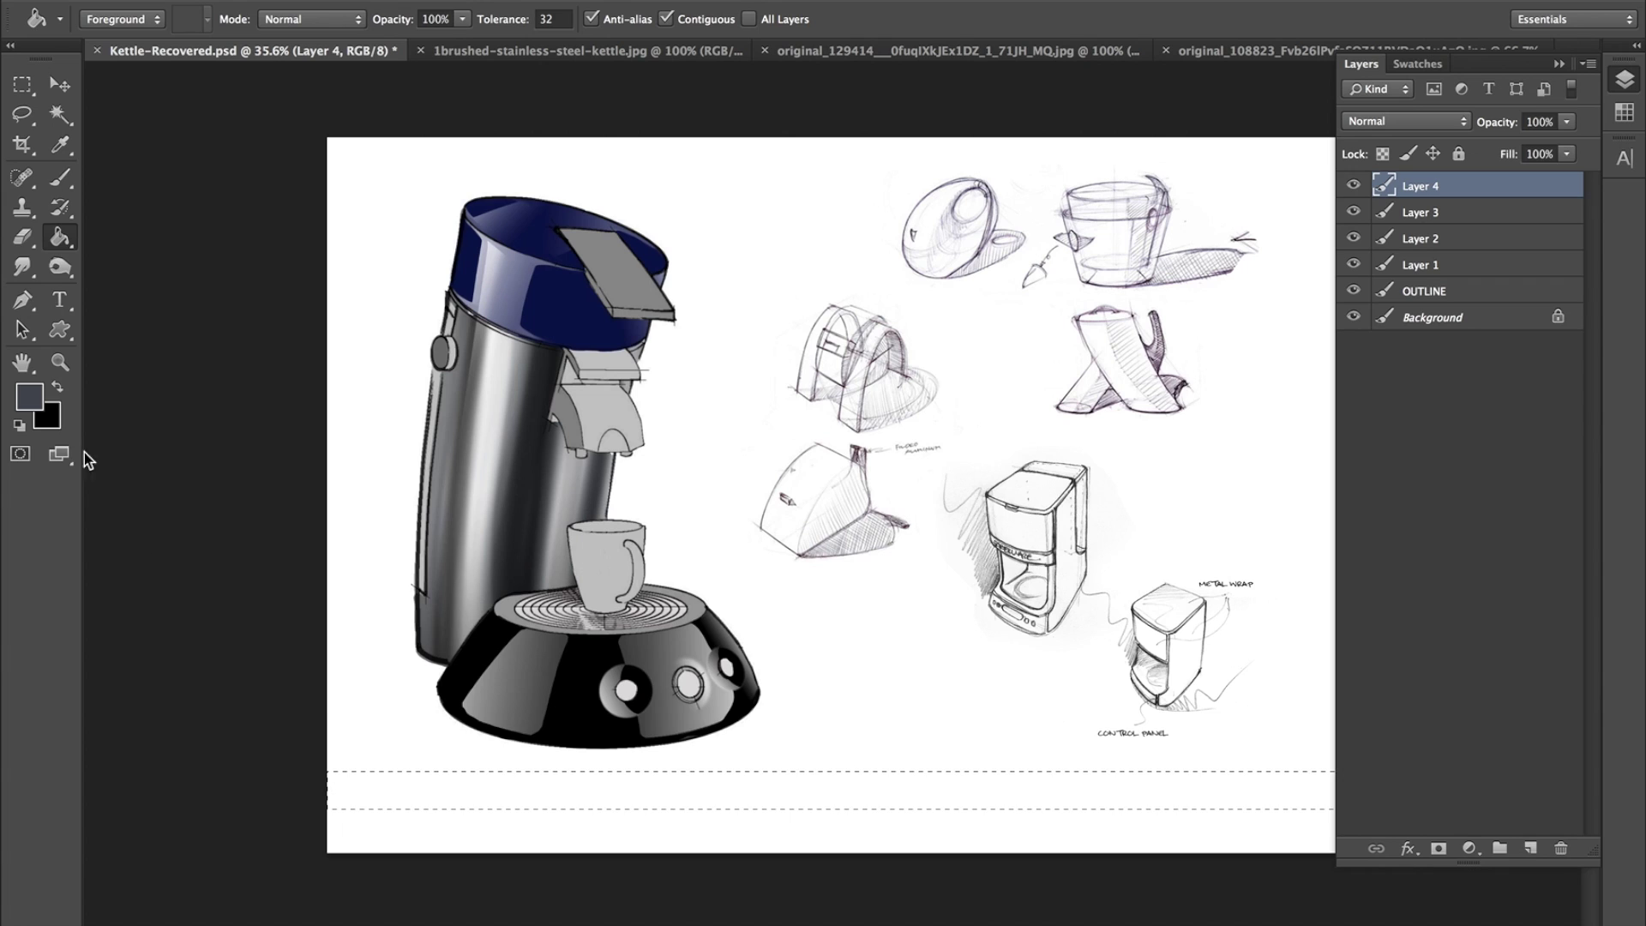
pyautogui.click(388, 790)
pyautogui.hotkey('ctrl', 'd')
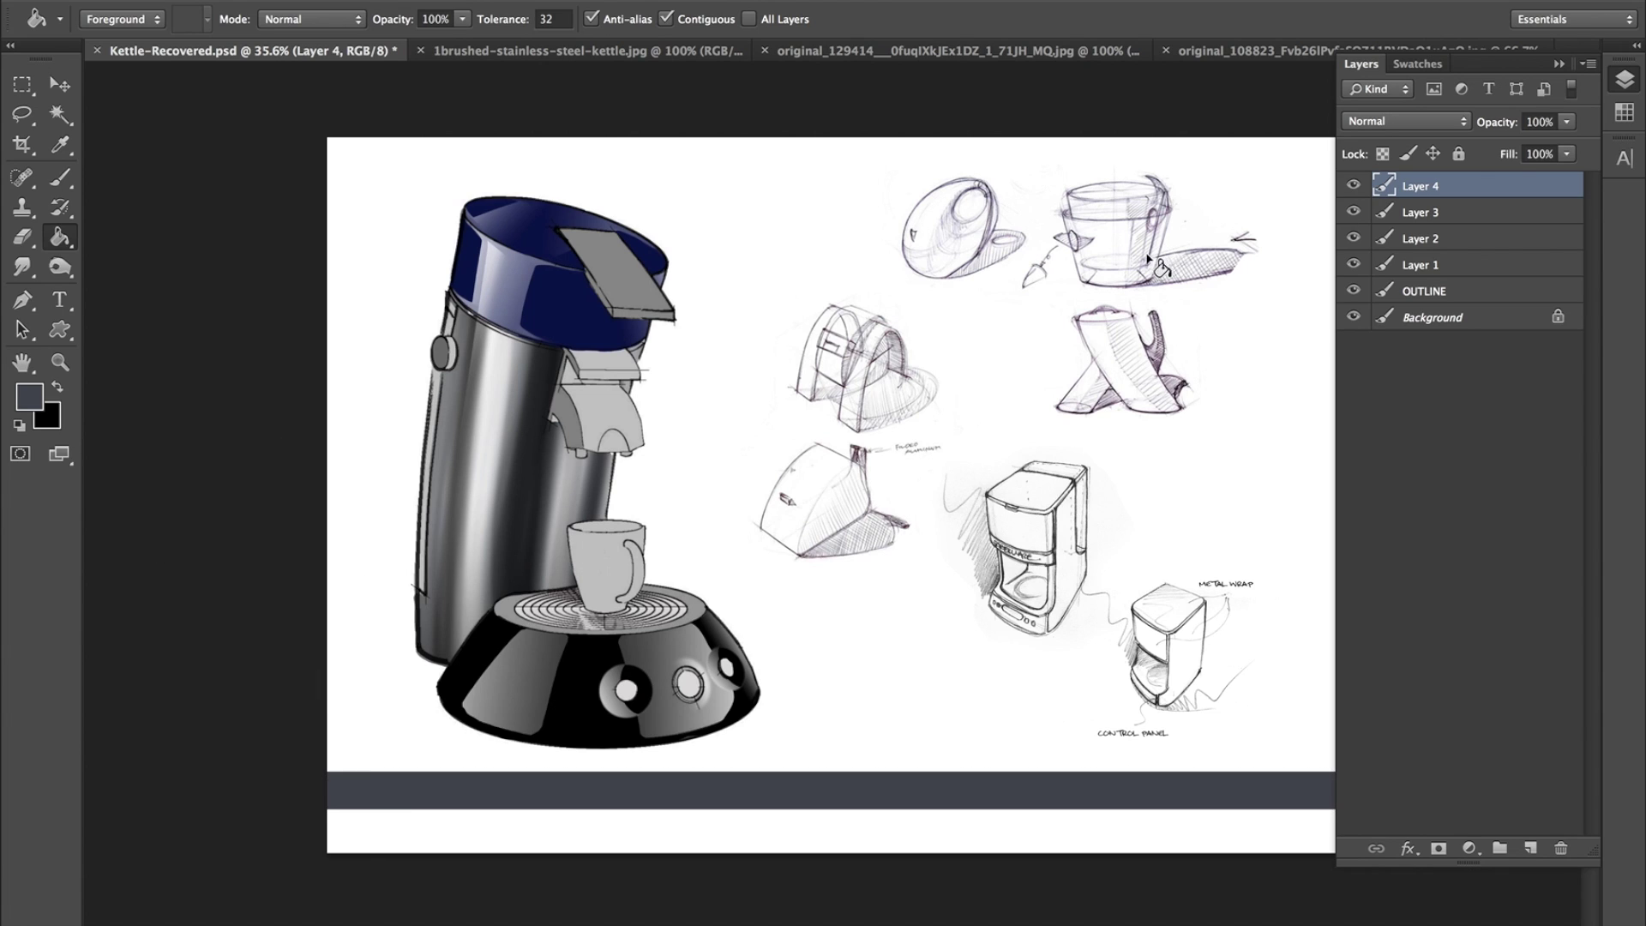
# Transform the grey band to about 147.57% height and 100.16% width, placing it just above the canvas's lower edge.
pyautogui.click(1623, 80)
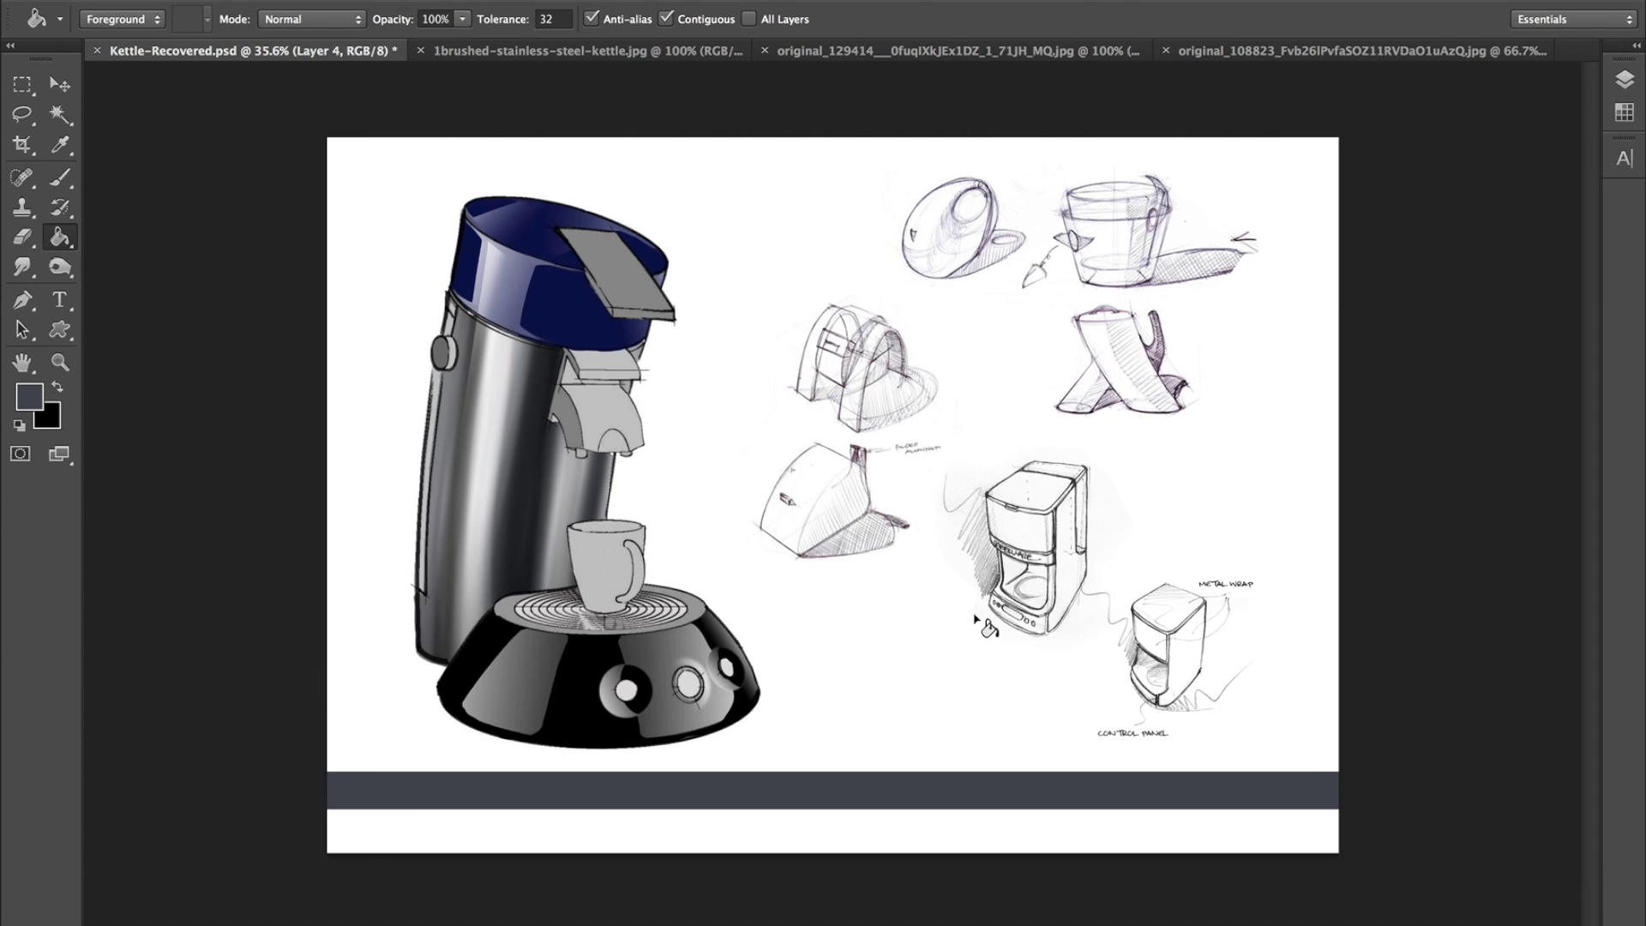
pyautogui.hotkey('ctrl', 't')
pyautogui.moveTo(837, 817); pyautogui.dragTo(888, 804)
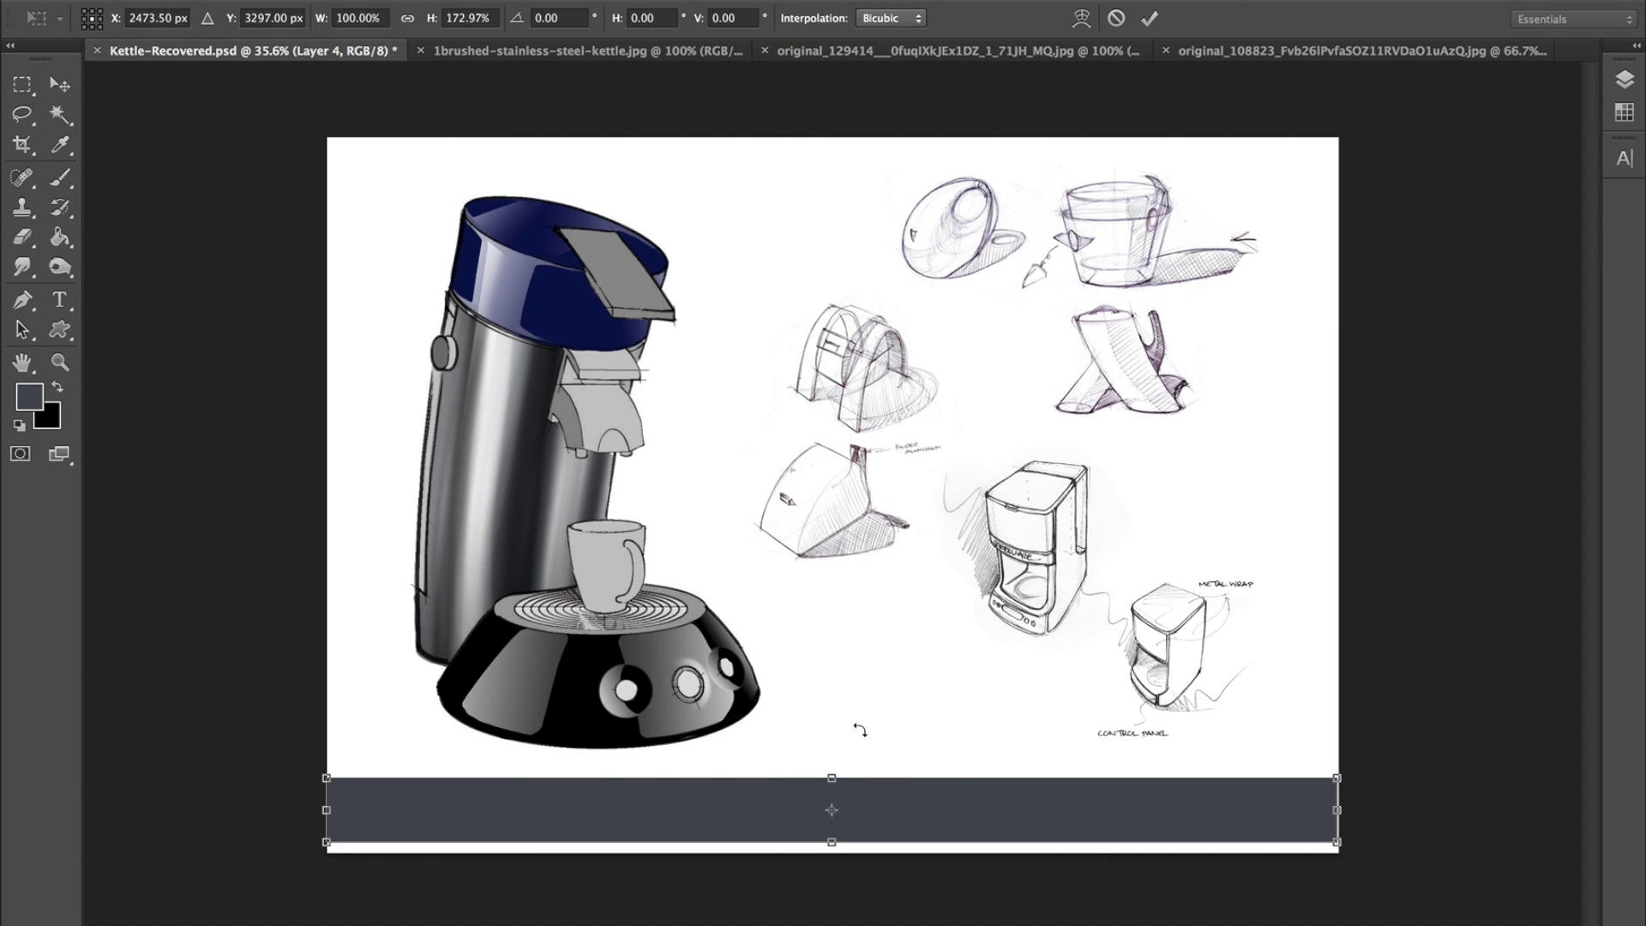
pyautogui.moveTo(1337, 807); pyautogui.dragTo(1338, 808)
pyautogui.moveTo(831, 778); pyautogui.dragTo(829, 787)
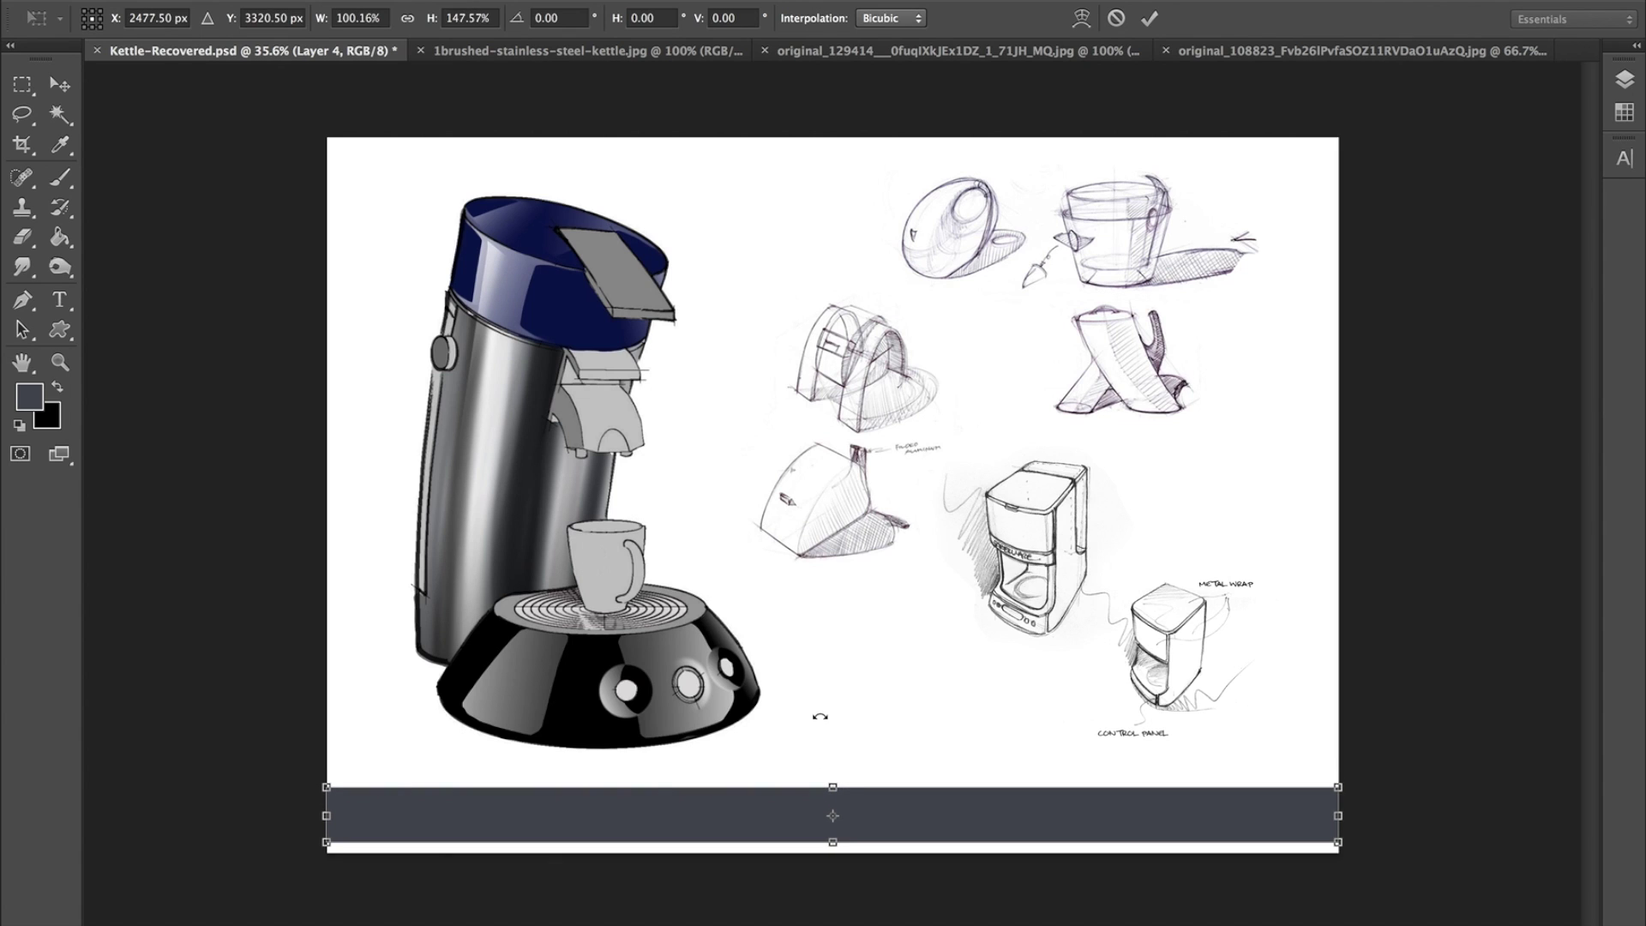
pyautogui.press('Return')
pyautogui.press('g')
pyautogui.click(59, 82)
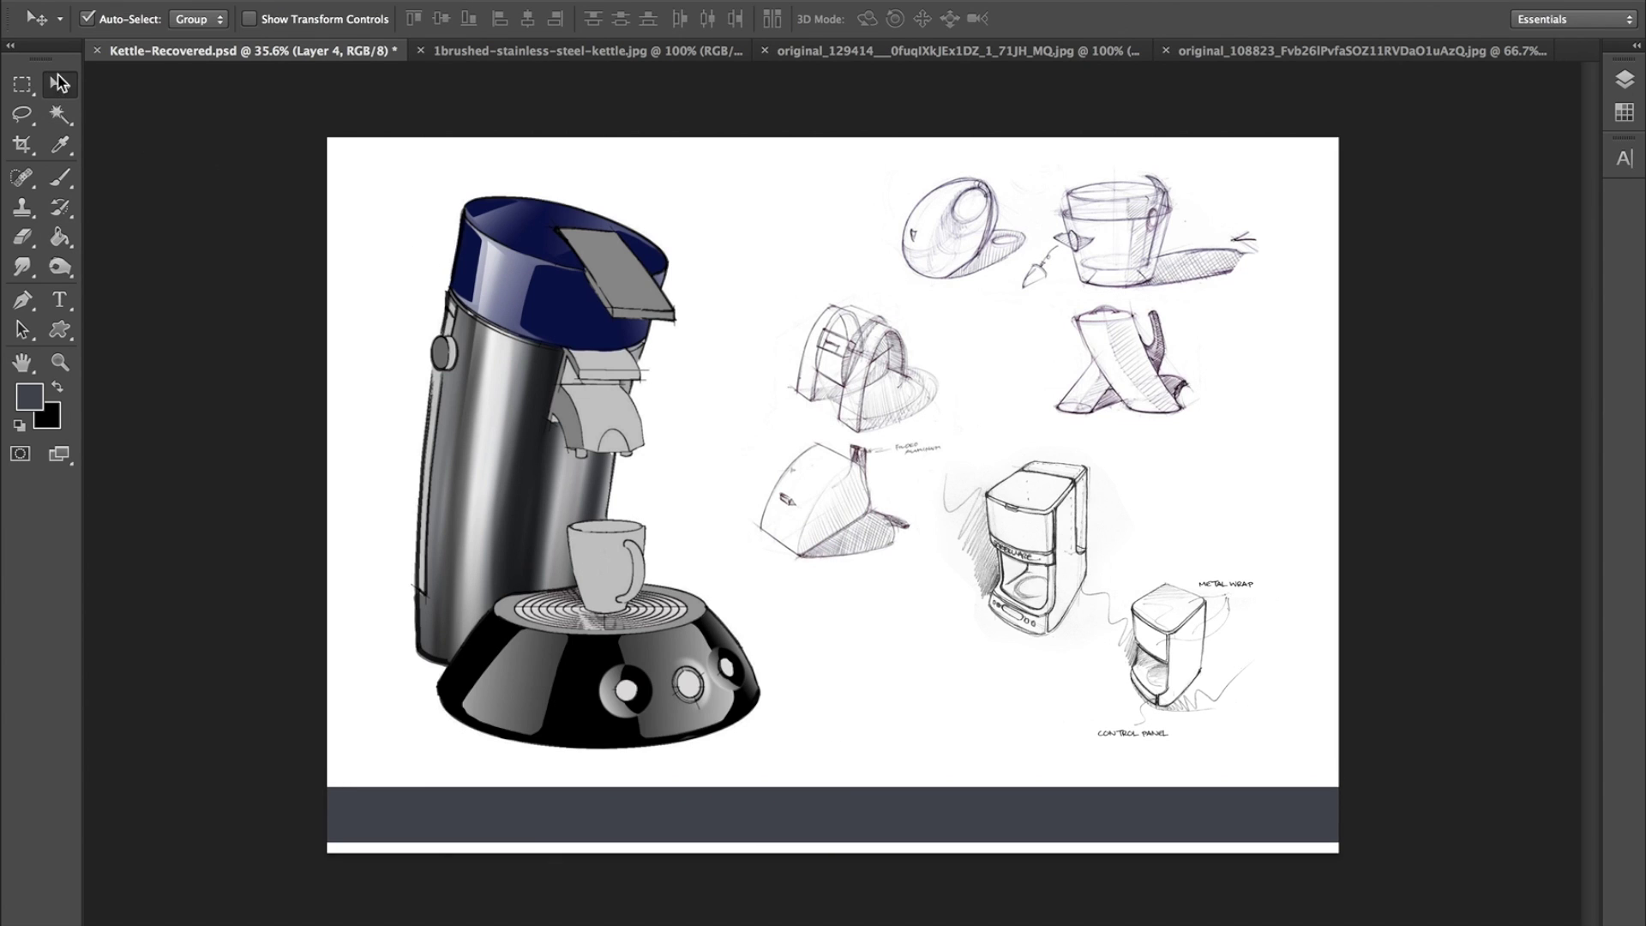
# Add the white title KETTLE DESIGN 101 in 36 pt Avenir on the grey band and move it toward the band's left end.
pyautogui.click(59, 299)
pyautogui.moveTo(364, 811); pyautogui.dragTo(712, 836)
pyautogui.click(17, 426)
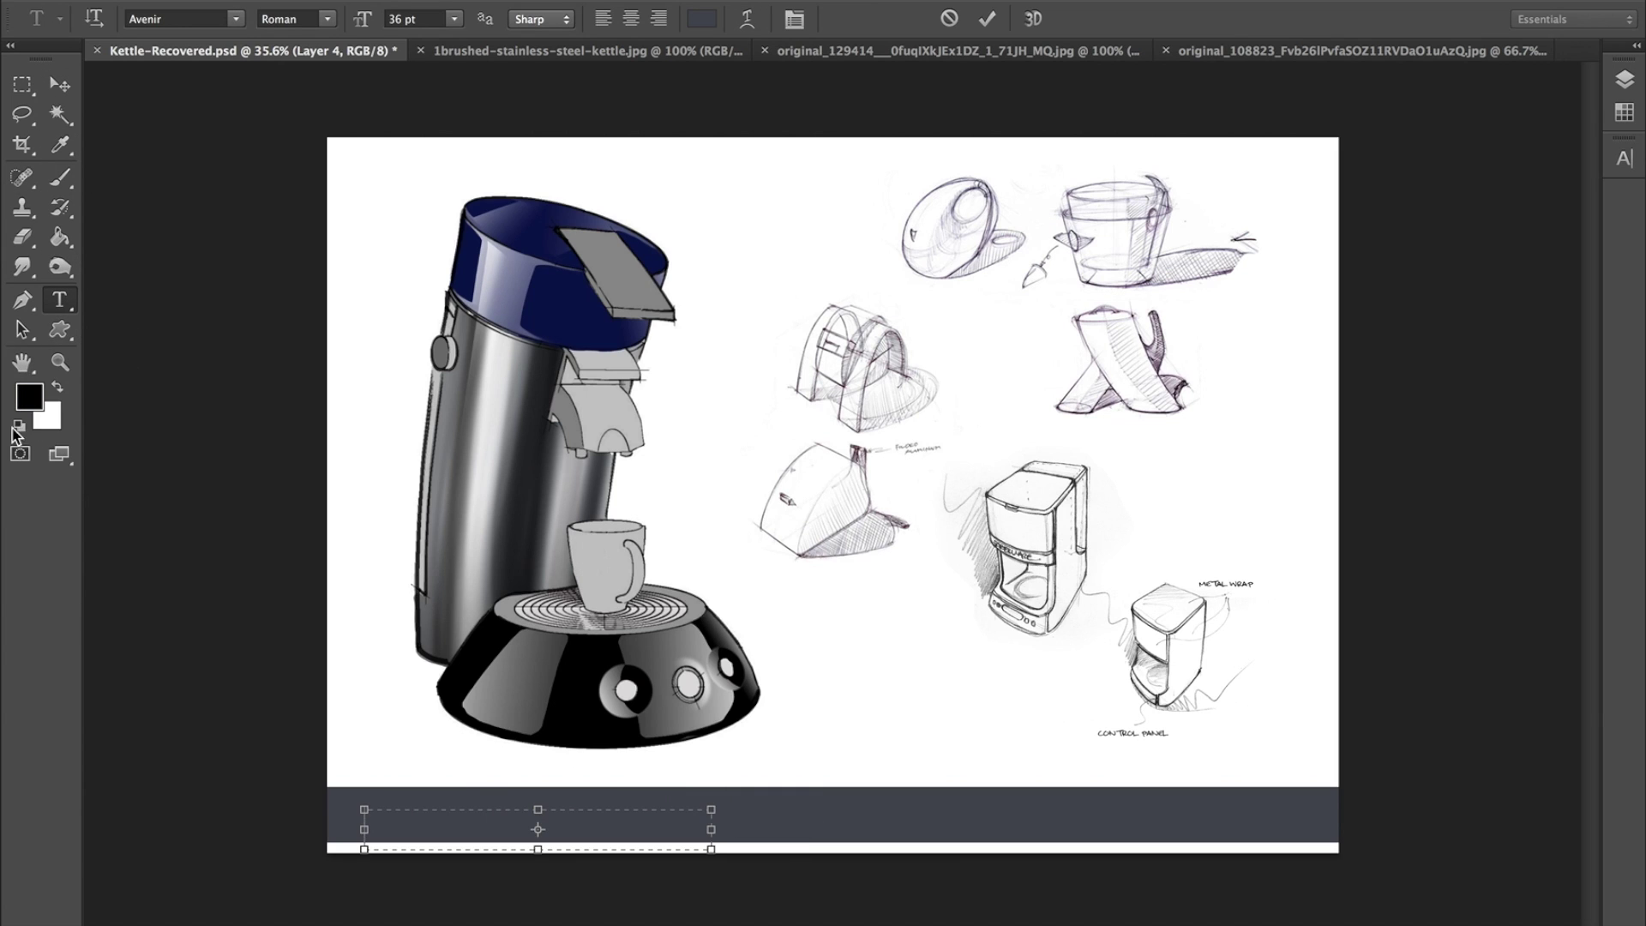
pyautogui.click(58, 390)
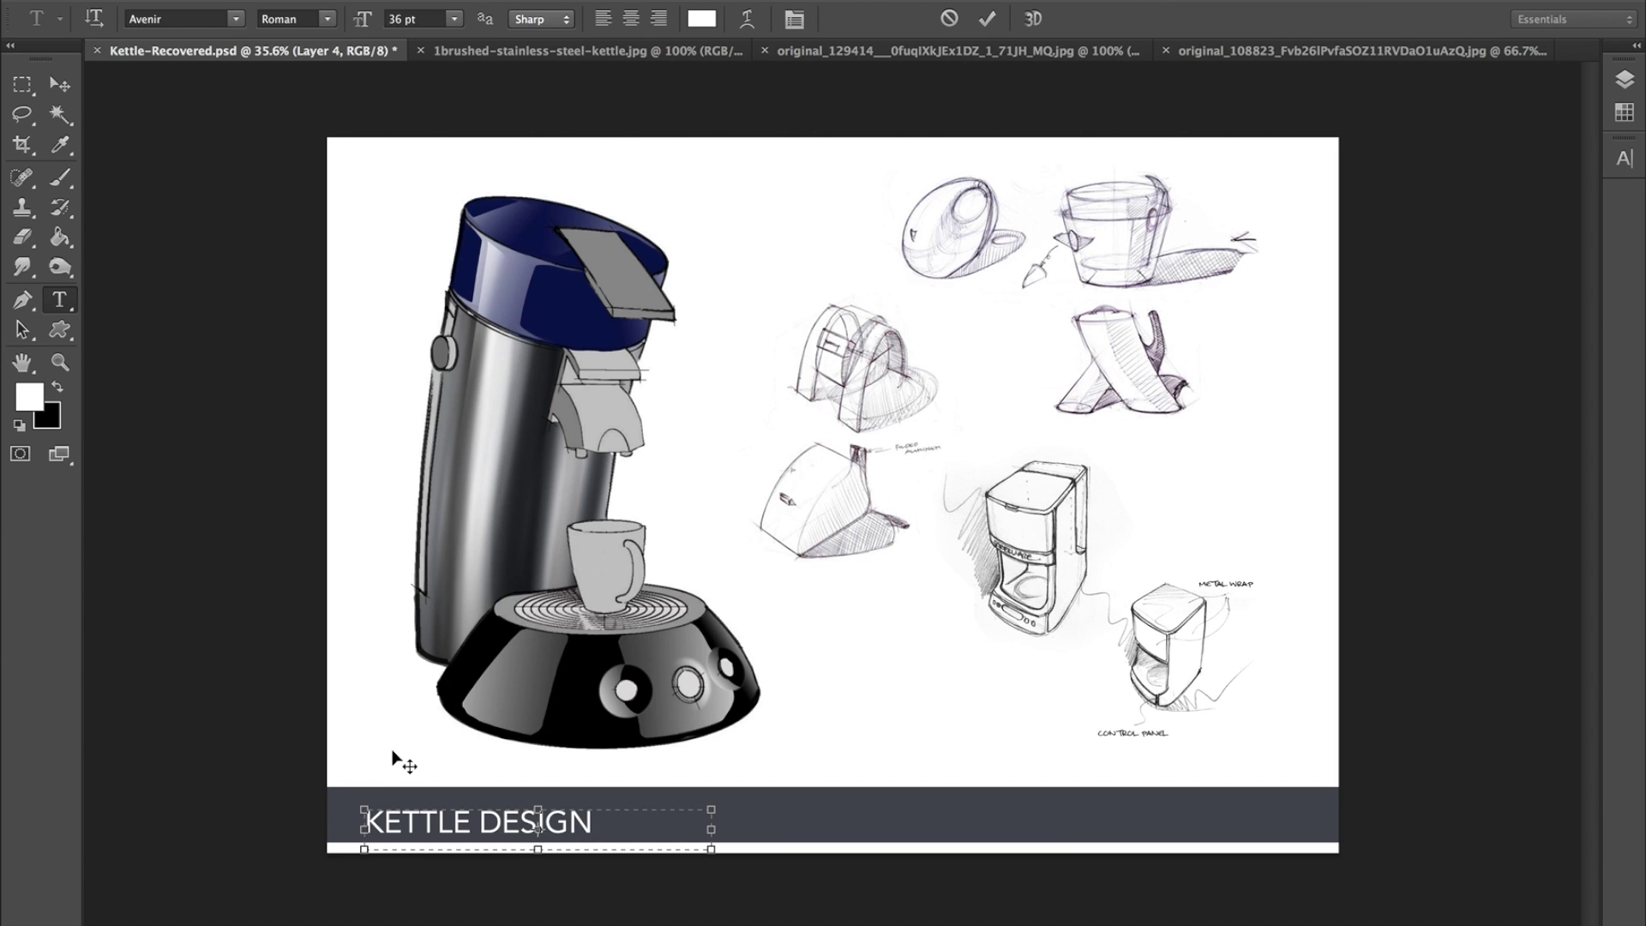
pyautogui.click(59, 84)
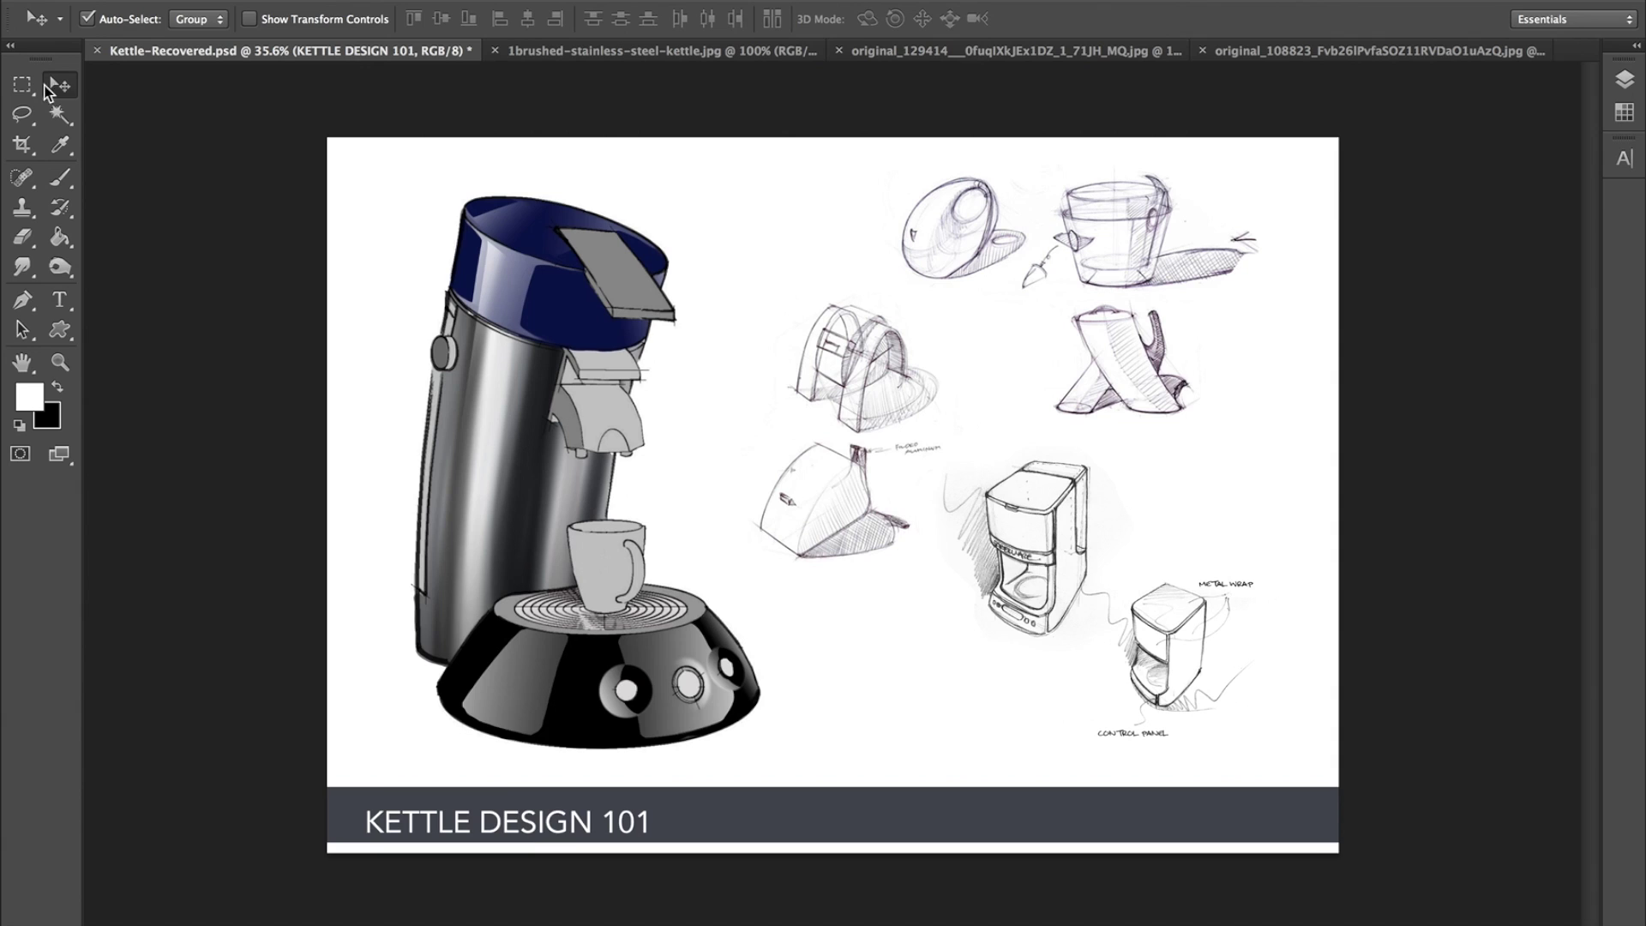
pyautogui.moveTo(499, 835)
pyautogui.mouseDown()
pyautogui.moveTo(470, 829)
pyautogui.moveTo(770, 793)
pyautogui.moveTo(1197, 776)
pyautogui.moveTo(509, 820)
pyautogui.mouseUp()
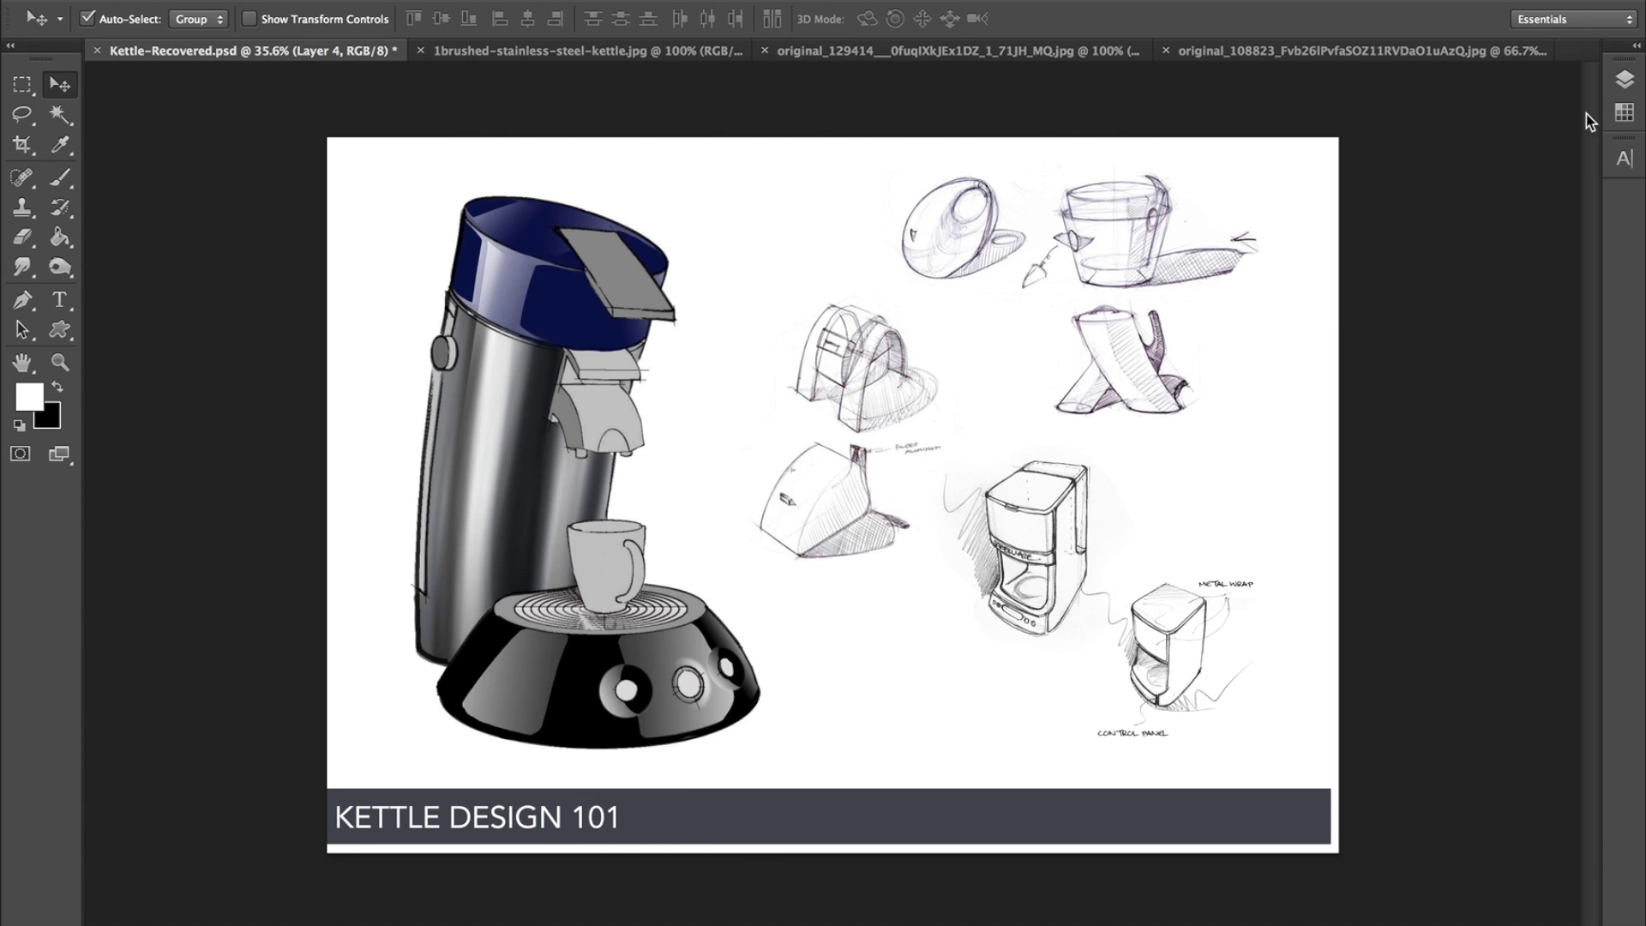
# Turn off automatic layer selection and reduce the KETTLE DESIGN 101 title to 18 pt.
pyautogui.click(1624, 79)
pyautogui.click(1462, 187)
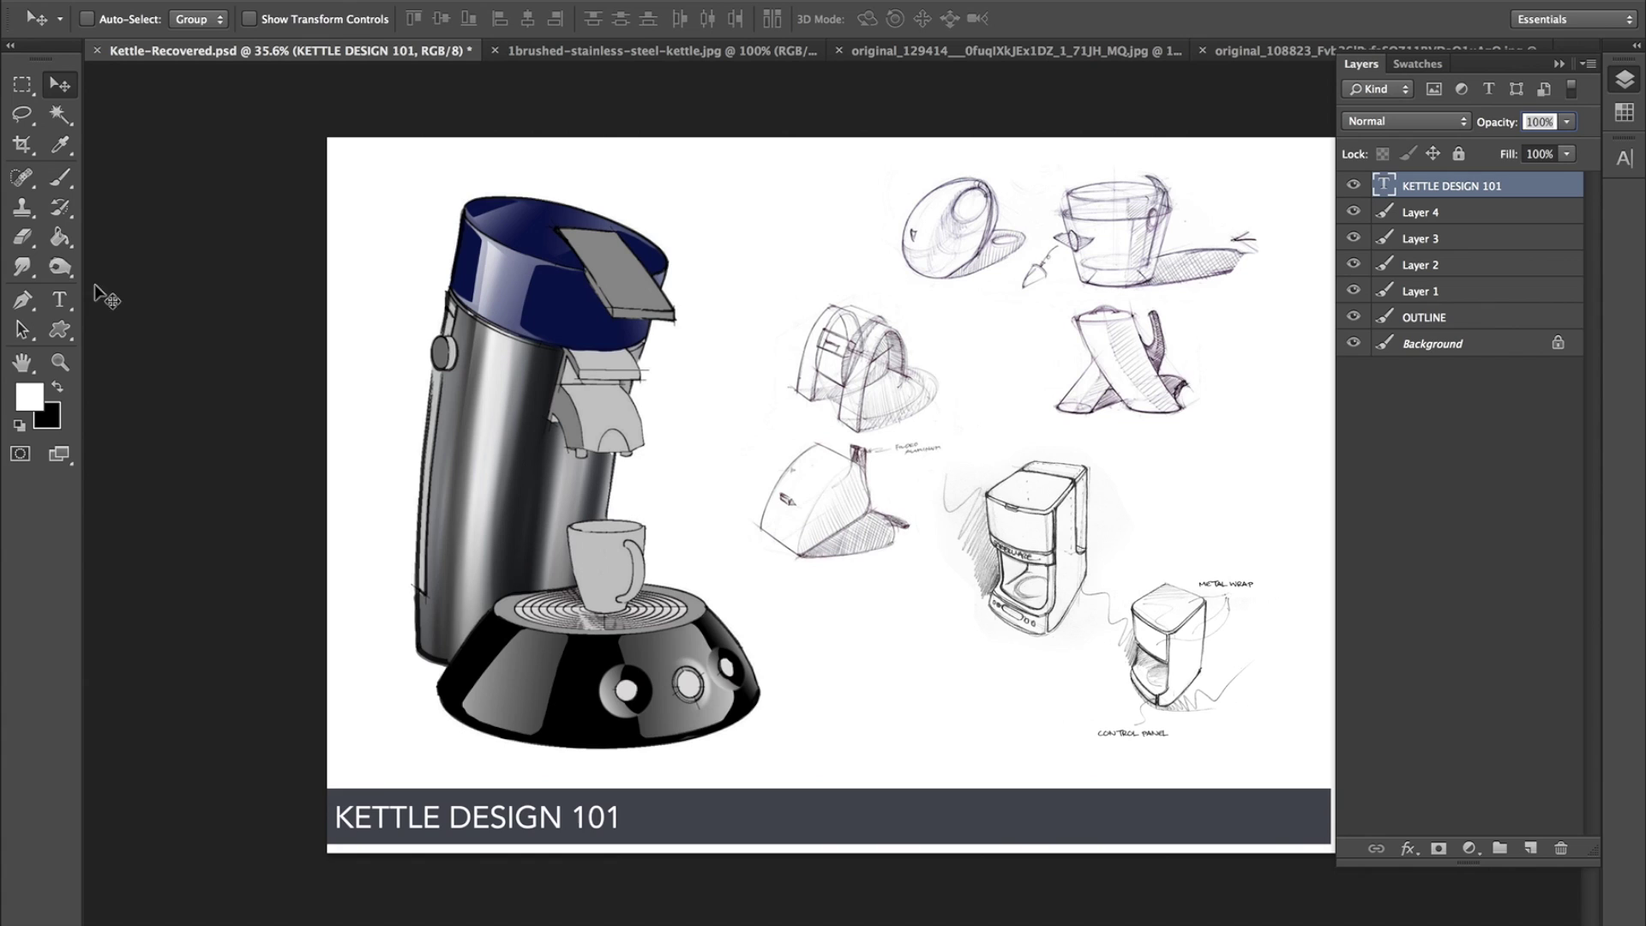
pyautogui.click(59, 299)
pyautogui.click(518, 814)
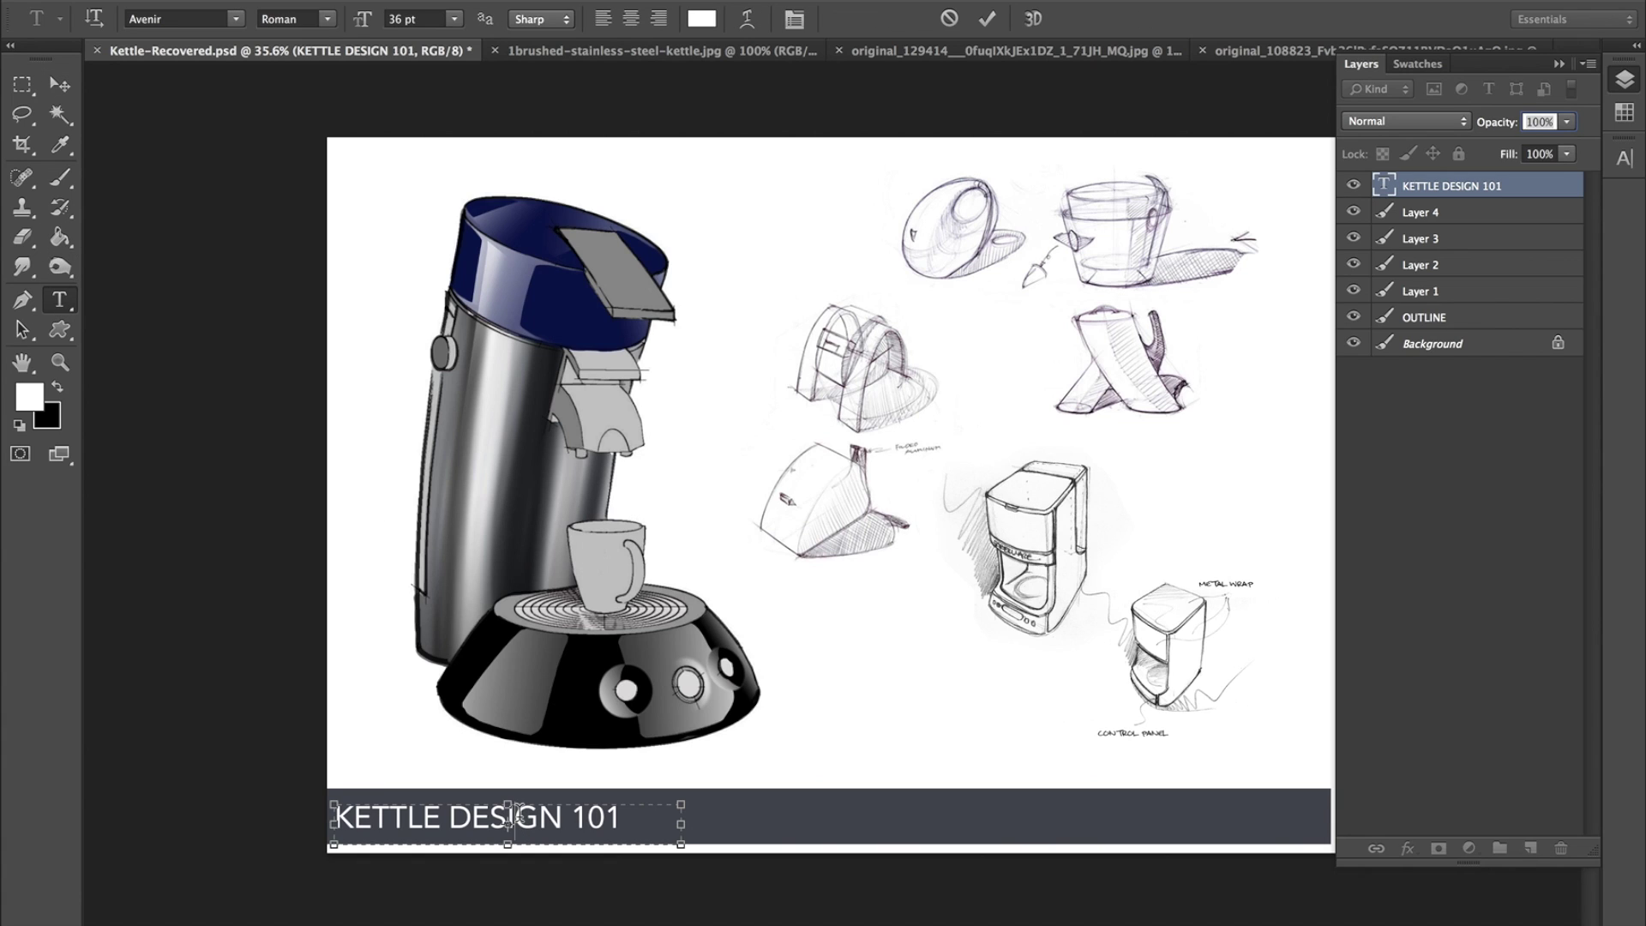
pyautogui.moveTo(623, 821); pyautogui.dragTo(321, 810)
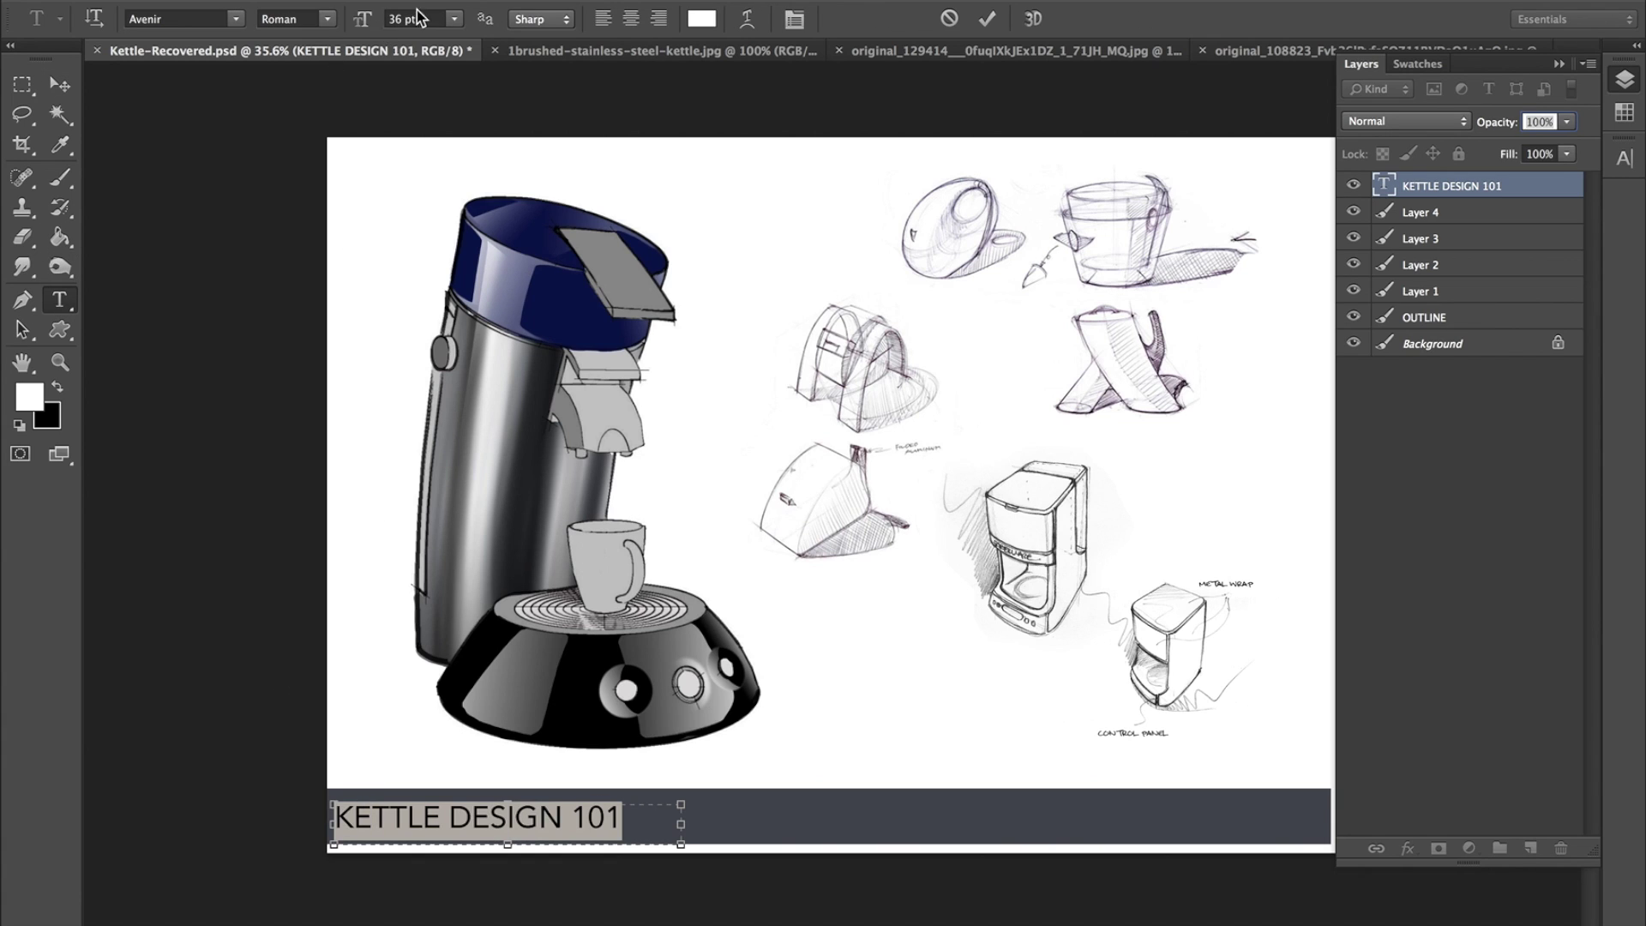
pyautogui.click(454, 19)
pyautogui.click(440, 155)
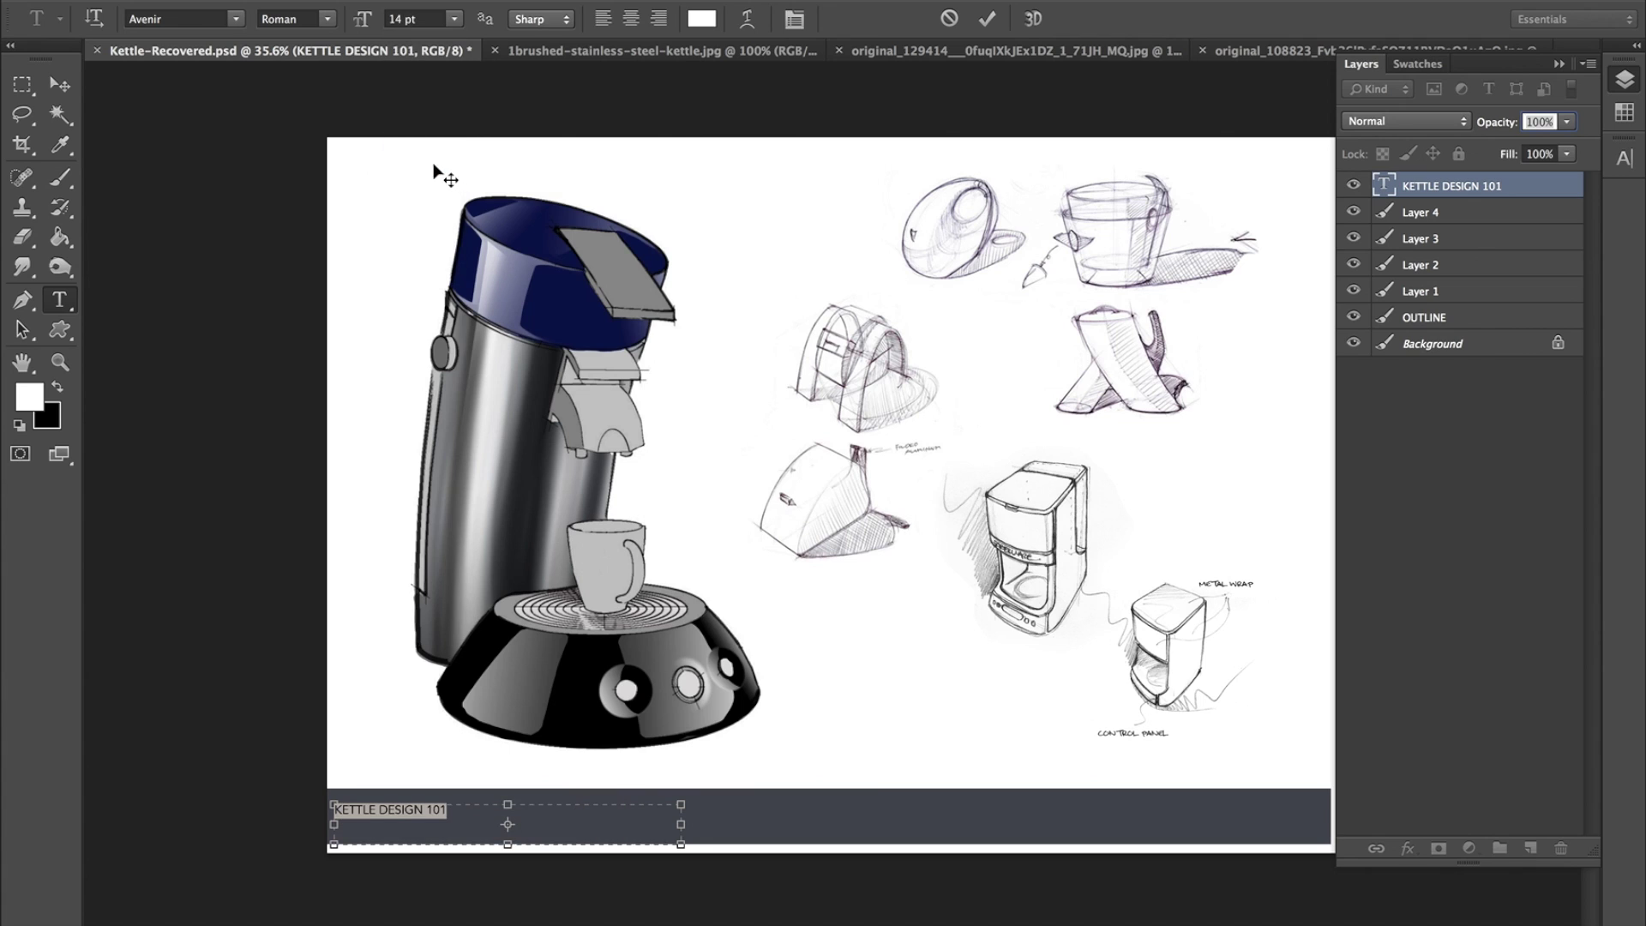
pyautogui.click(454, 19)
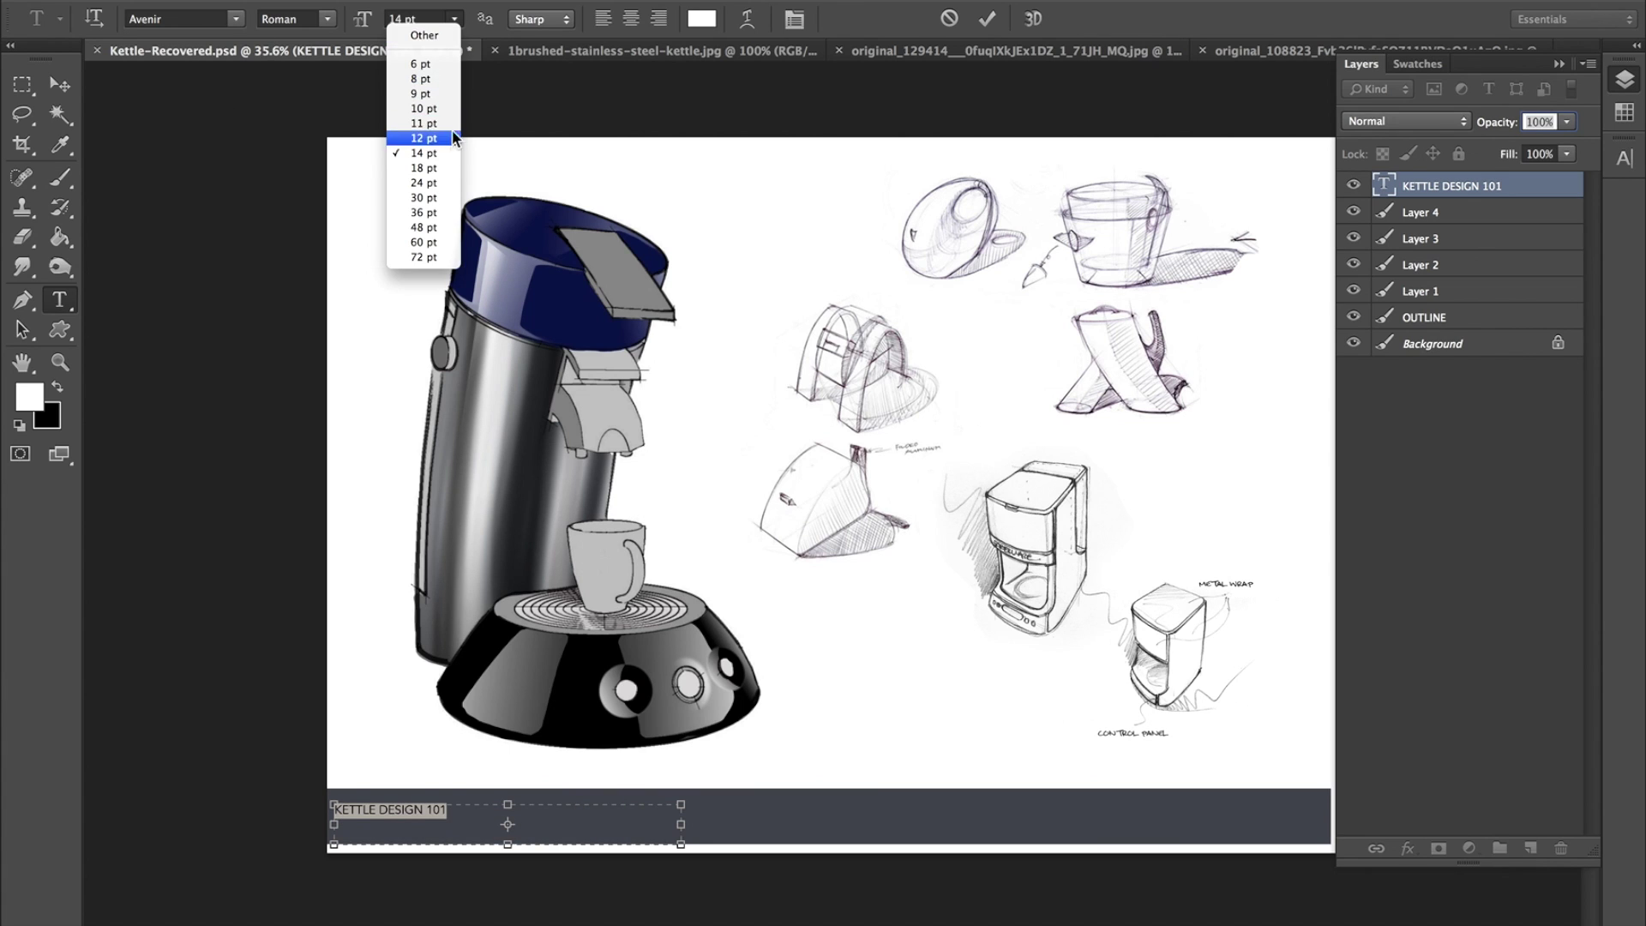
pyautogui.click(445, 162)
pyautogui.click(62, 86)
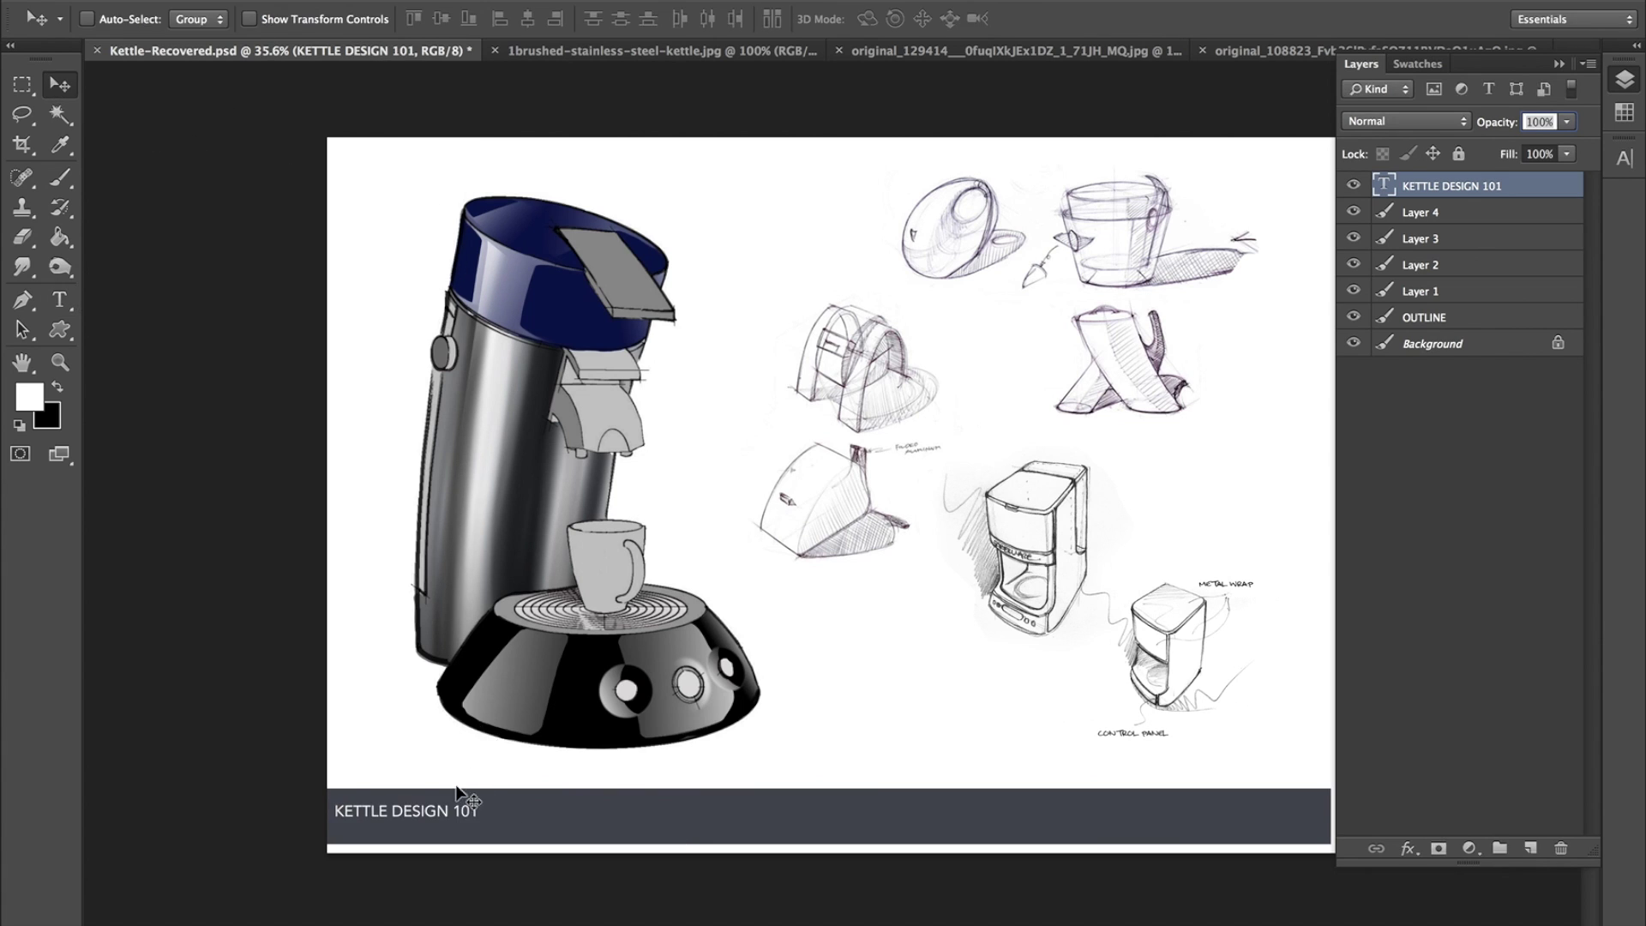
# Centre the title vertically on the grey band and realign the band with the canvas's side edges.
pyautogui.moveTo(447, 811)
pyautogui.mouseDown()
pyautogui.moveTo(433, 771)
pyautogui.moveTo(456, 818)
pyautogui.mouseUp()
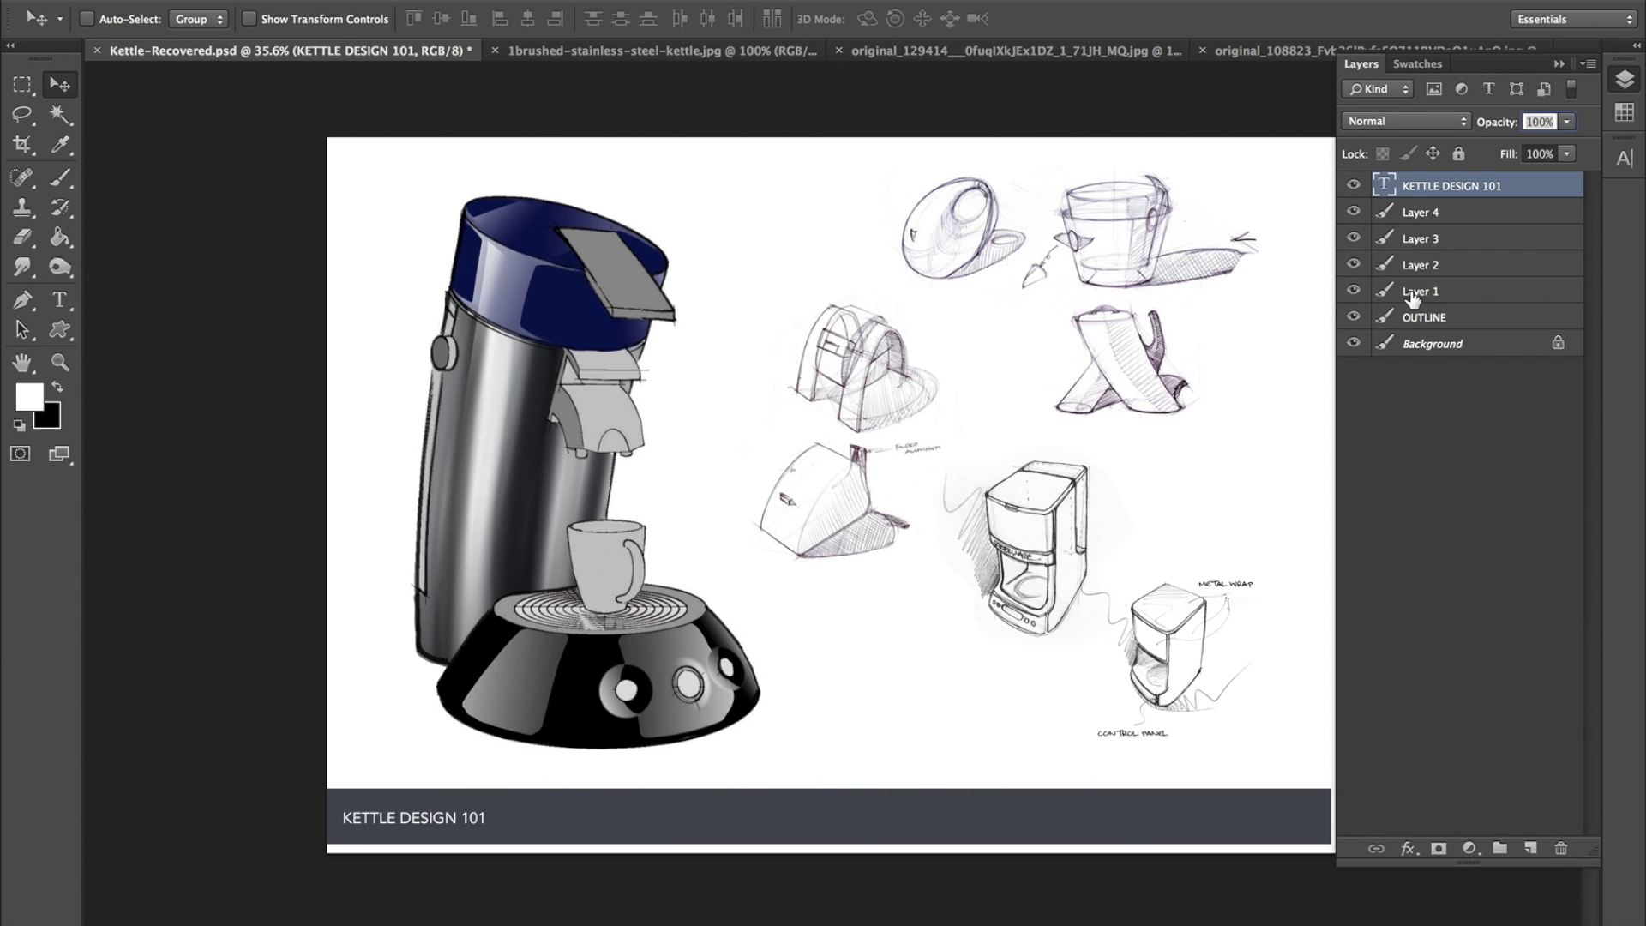
pyautogui.click(1625, 80)
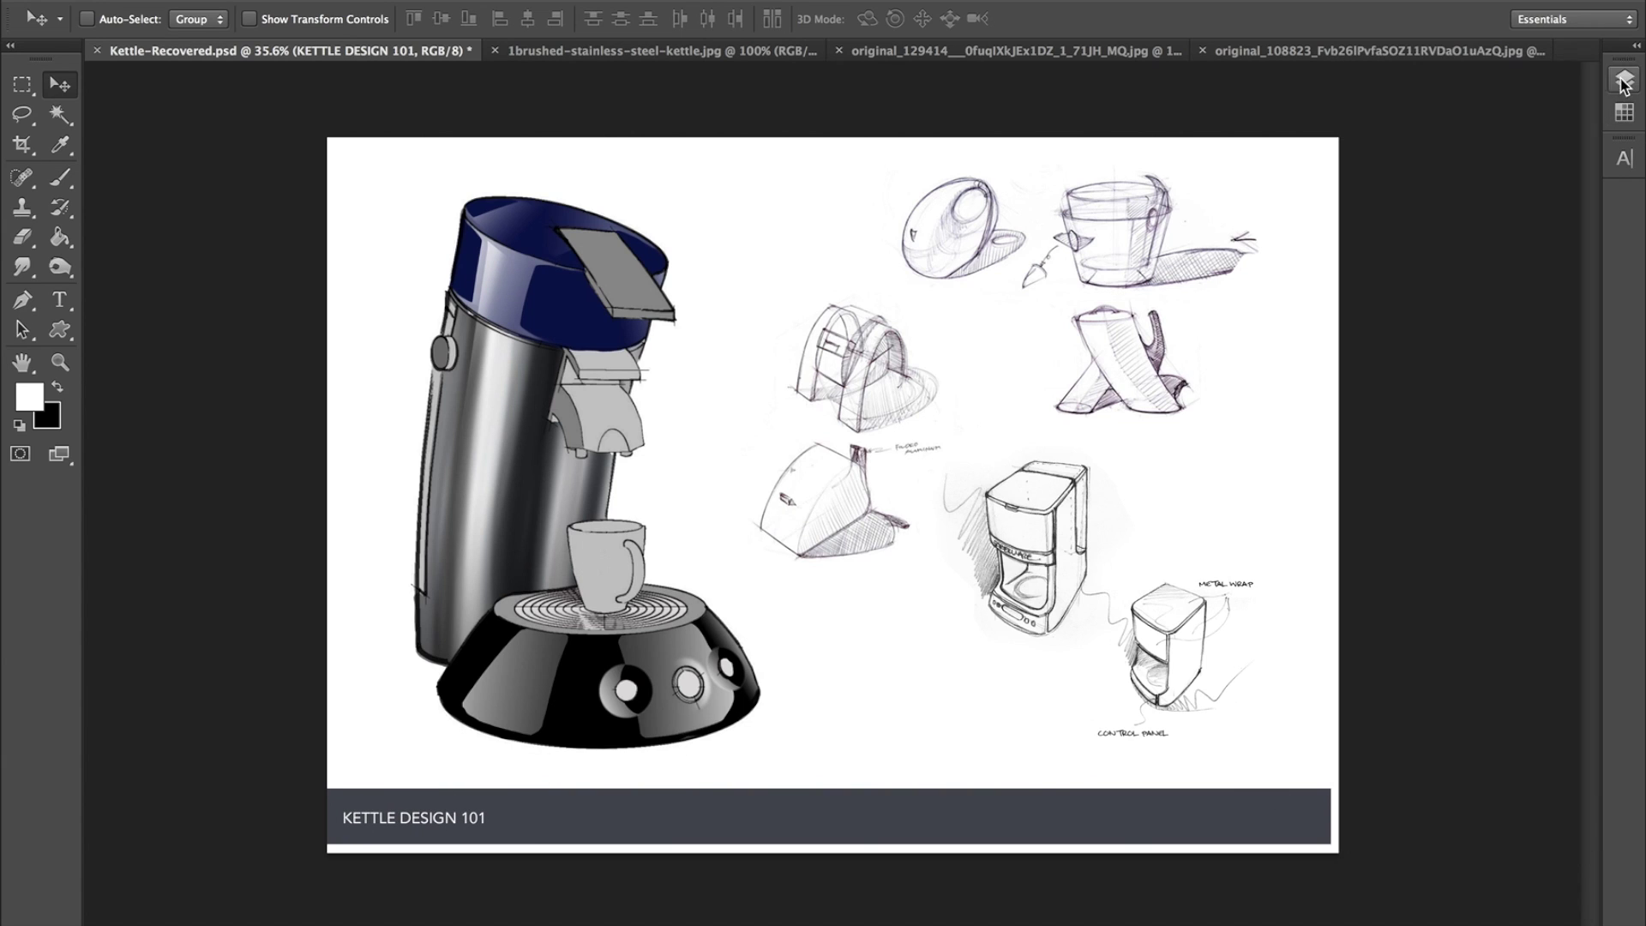
pyautogui.moveTo(1249, 847); pyautogui.dragTo(1254, 810)
pyautogui.rightClick(1256, 813)
pyautogui.click(1286, 804)
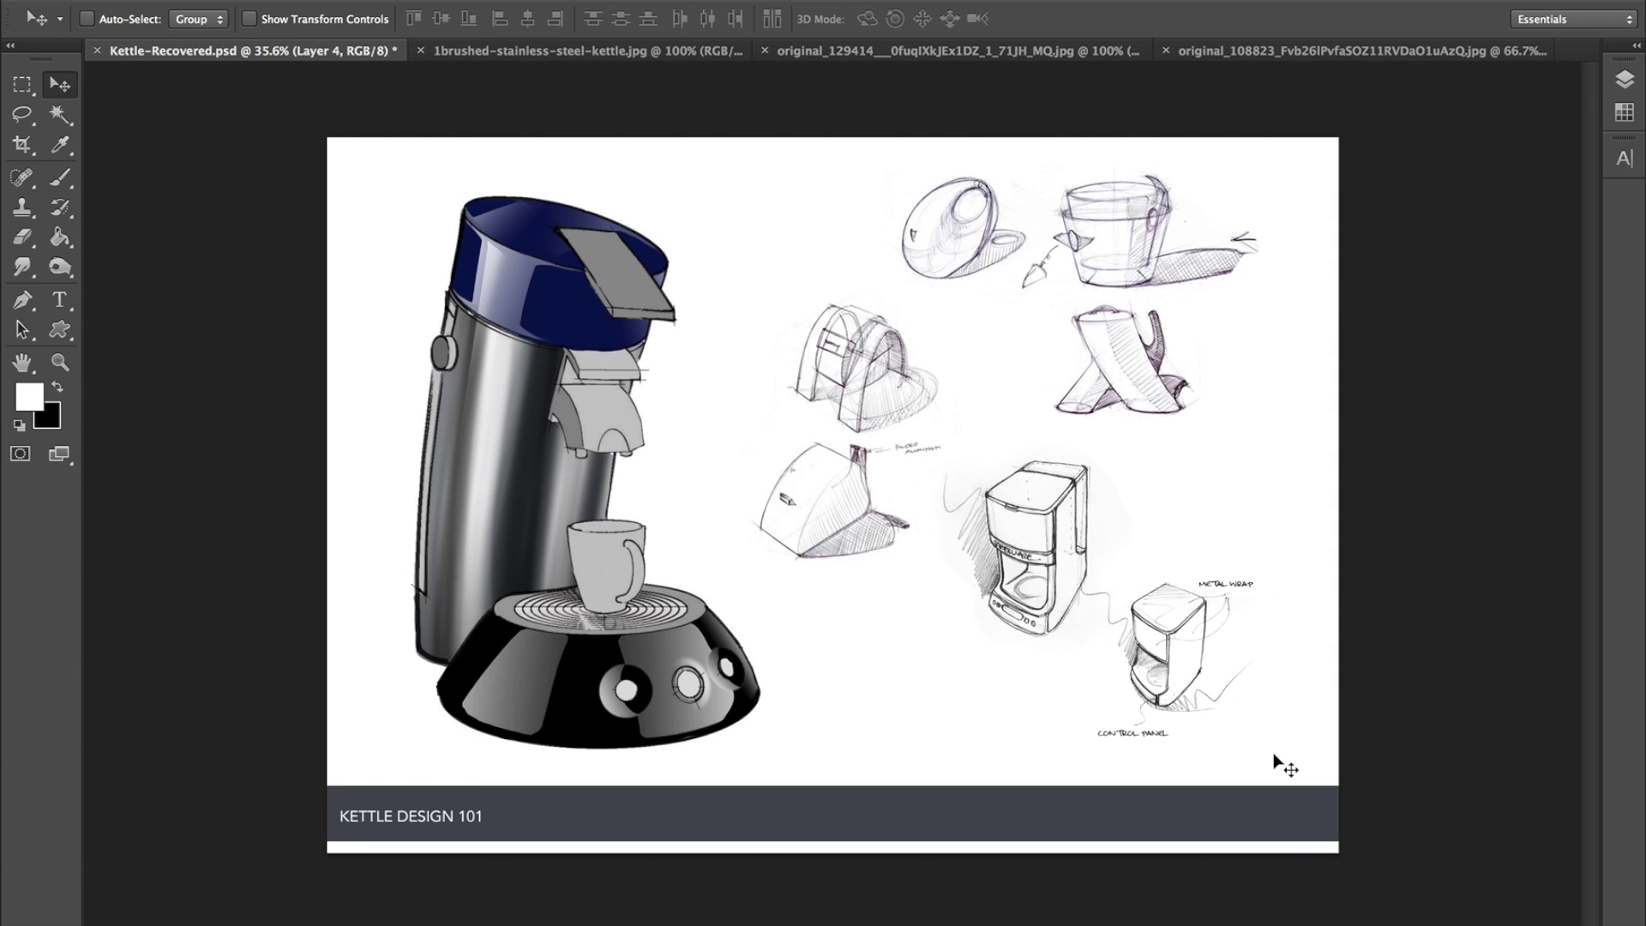
# Select the coffee machine's layer and move the machine up and slightly right, away from the title band.
pyautogui.rightClick(538, 446)
pyautogui.click(562, 451)
pyautogui.moveTo(522, 489)
pyautogui.mouseDown()
pyautogui.moveTo(480, 442)
pyautogui.moveTo(545, 463)
pyautogui.mouseUp()
# Draw an elliptical selection around the lower left of the machine's base and feather it by 10 pixels.
pyautogui.click(57, 182)
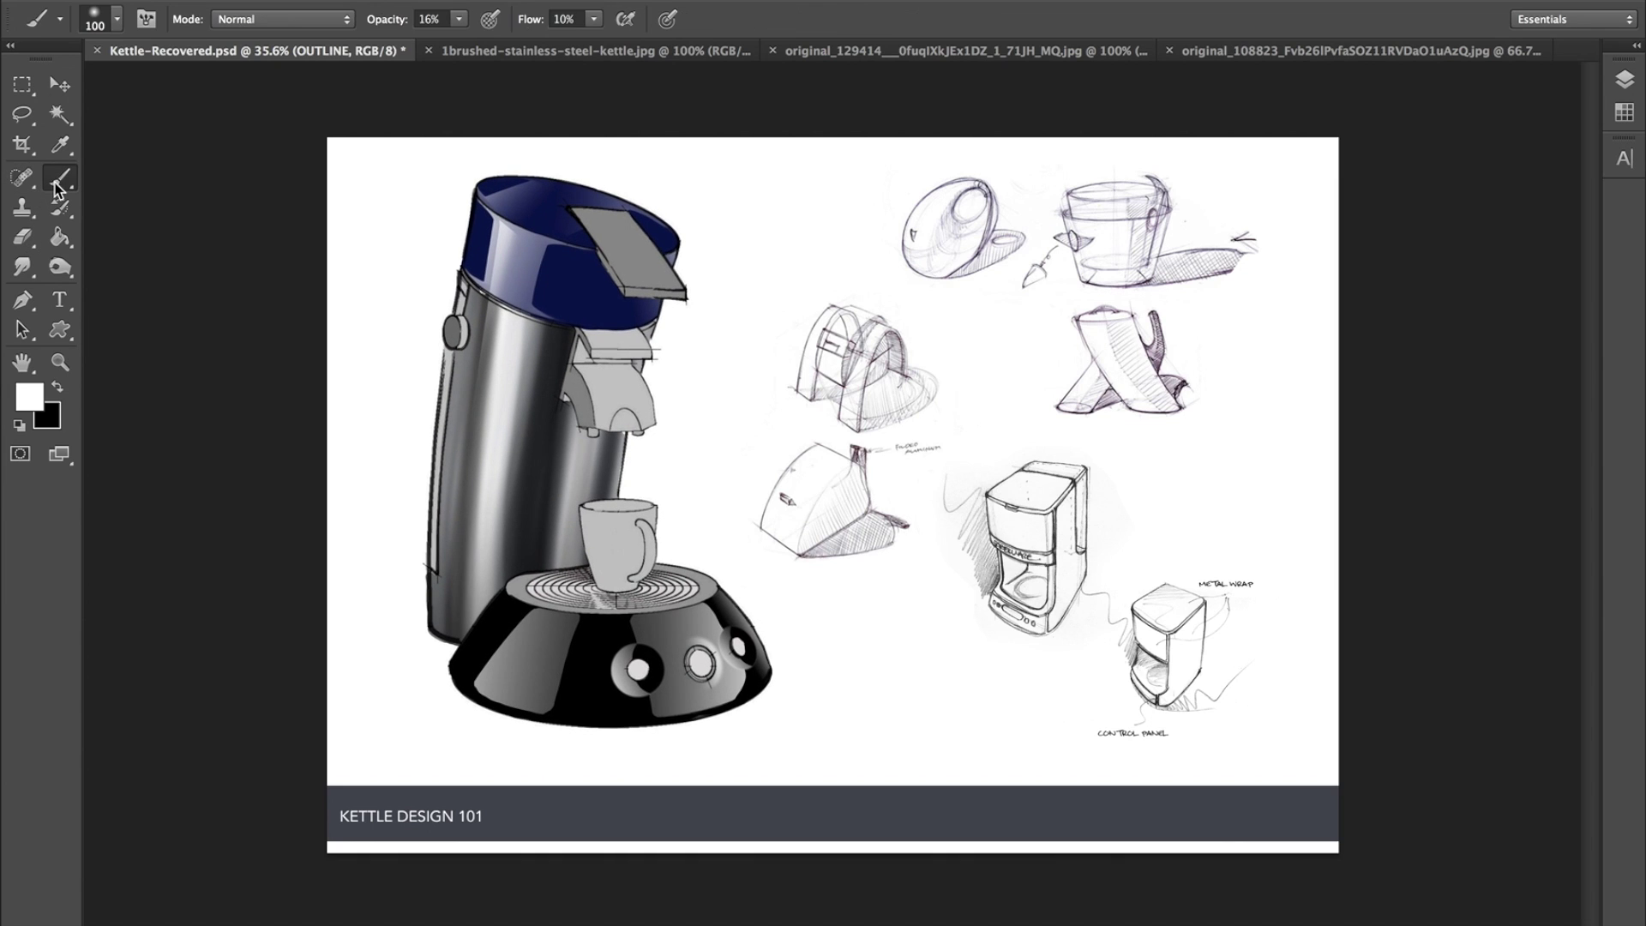
pyautogui.click(56, 389)
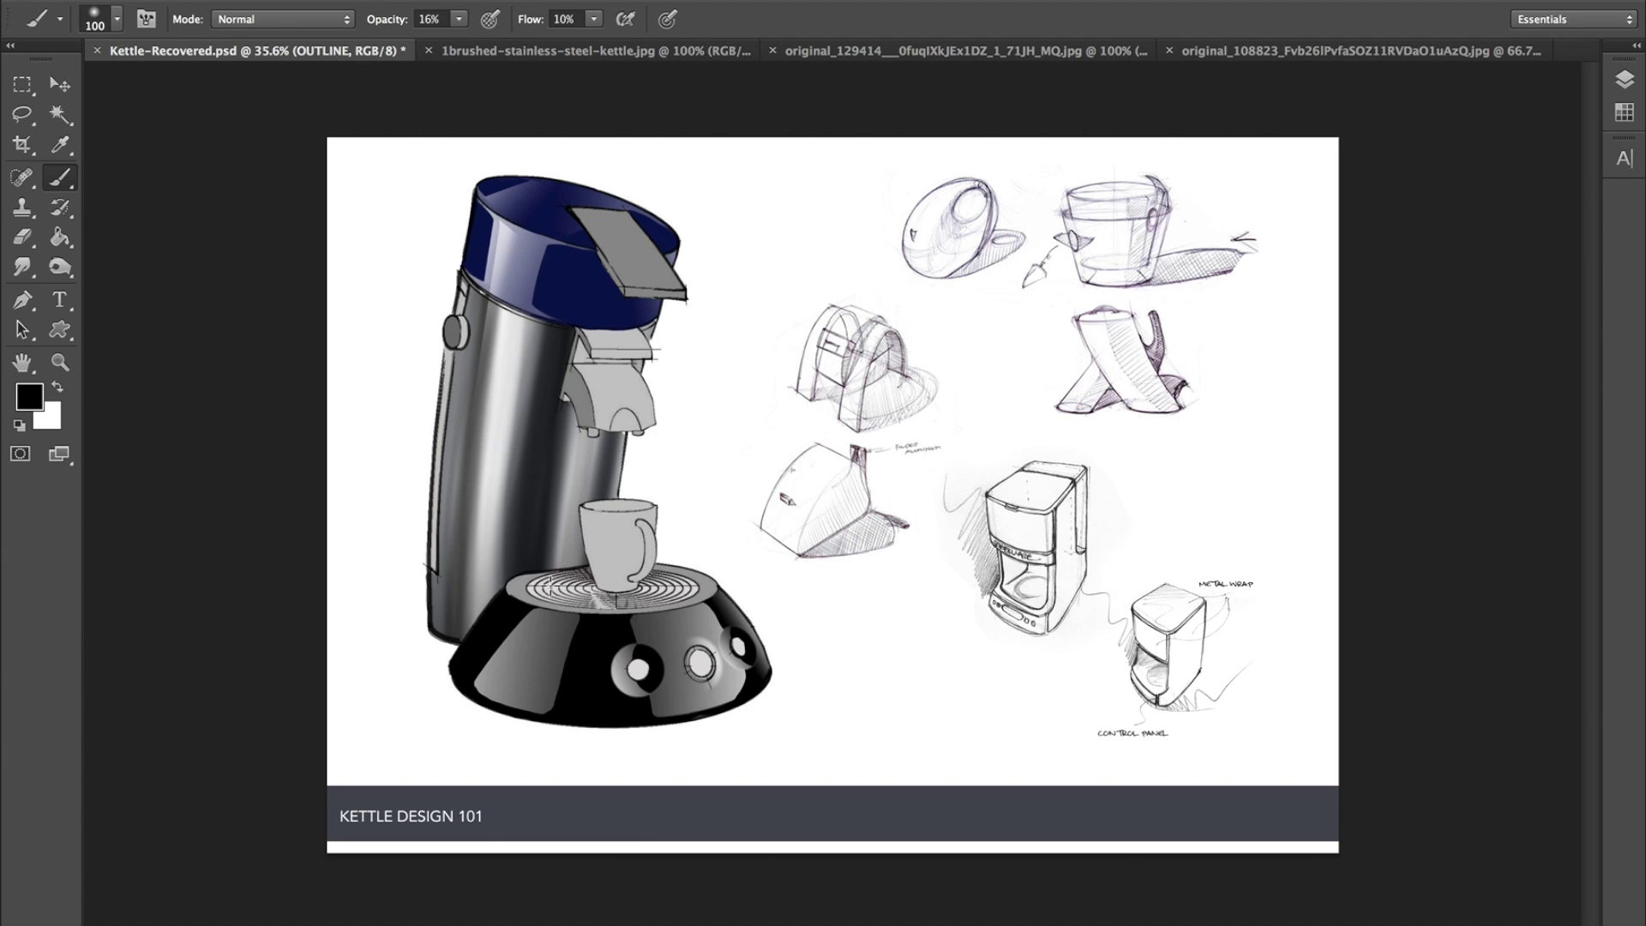
pyautogui.moveTo(23, 84); pyautogui.dragTo(60, 106)
pyautogui.moveTo(574, 690); pyautogui.dragTo(621, 761)
pyautogui.moveTo(402, 718); pyautogui.dragTo(543, 695)
pyautogui.click(469, 0)
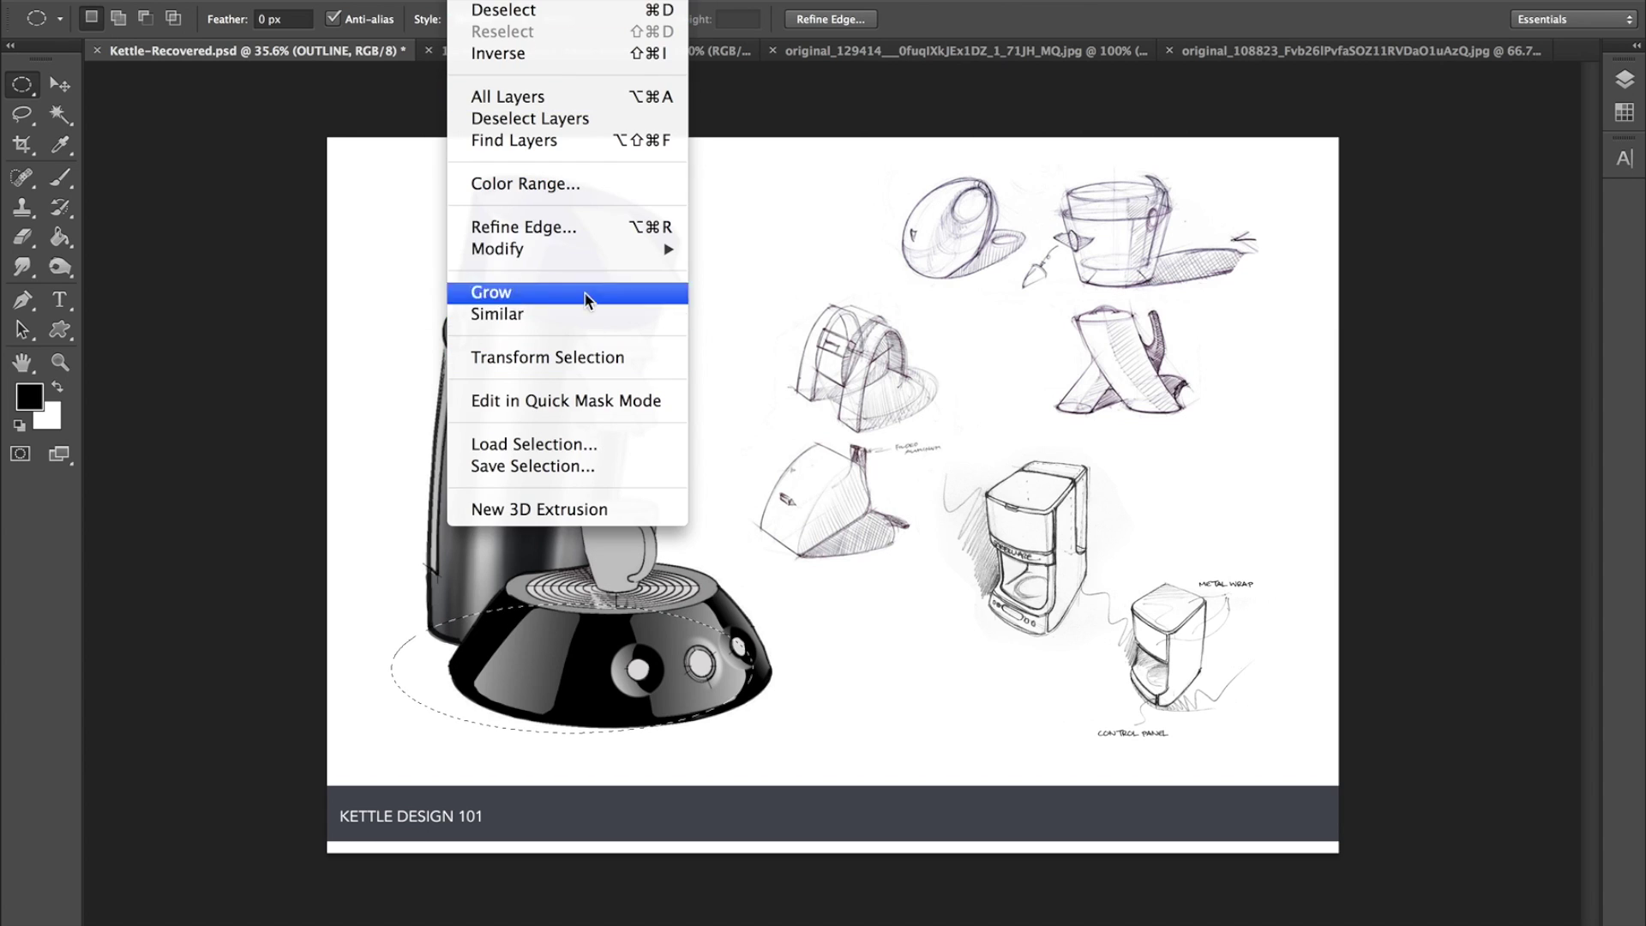
pyautogui.moveTo(589, 252)
pyautogui.click(815, 335)
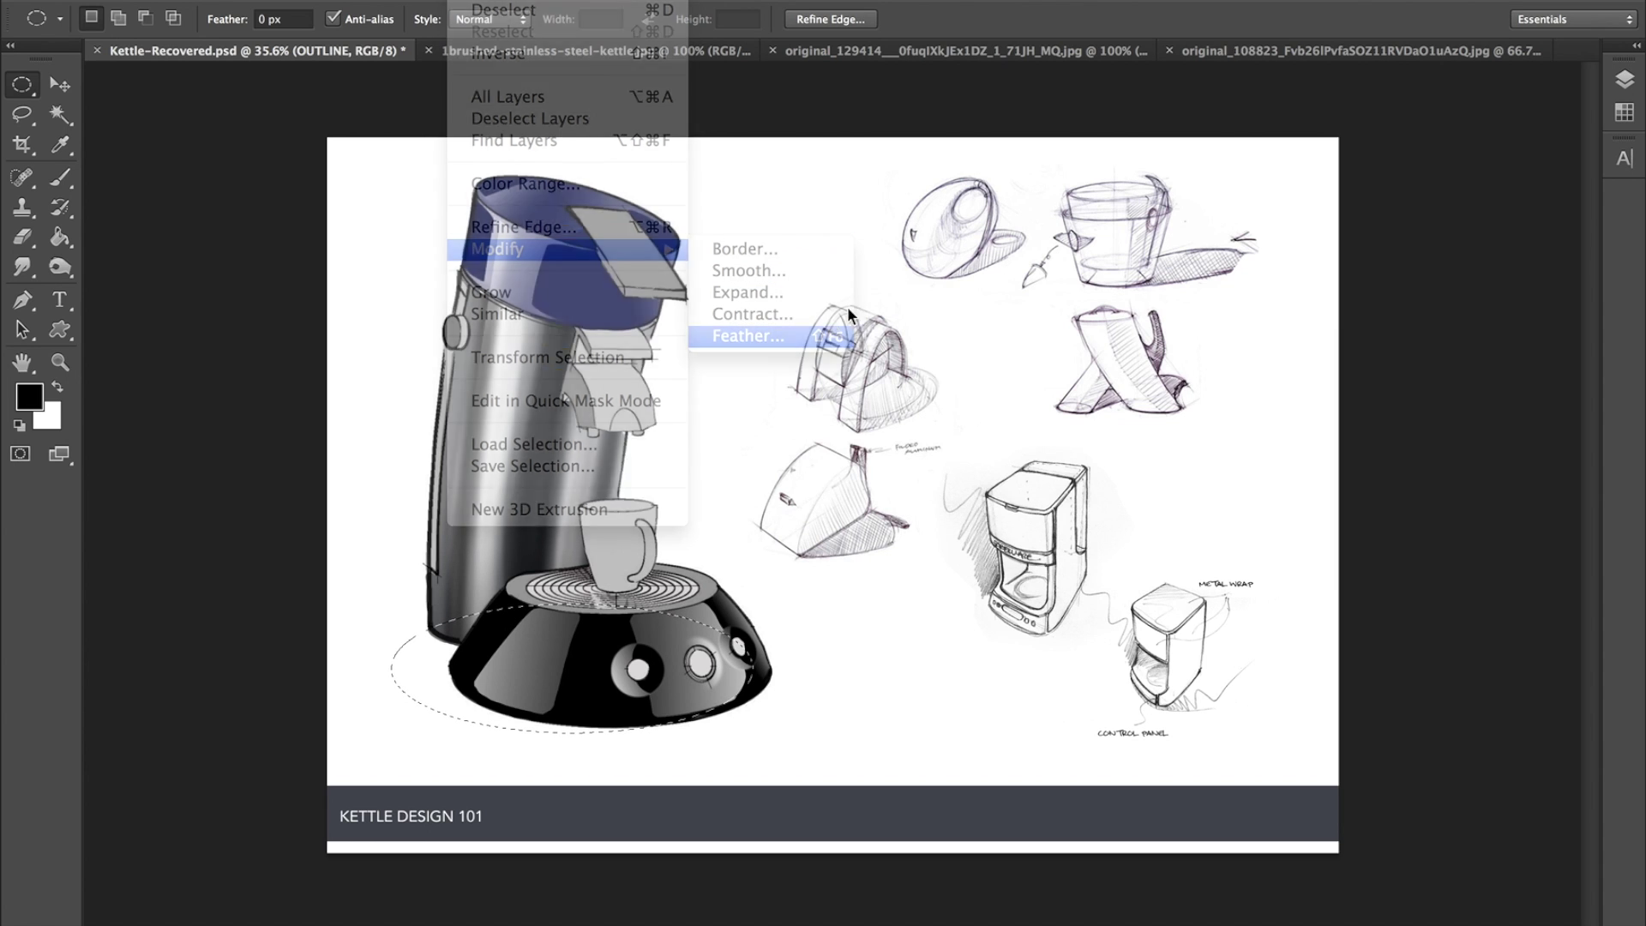
pyautogui.write('10')
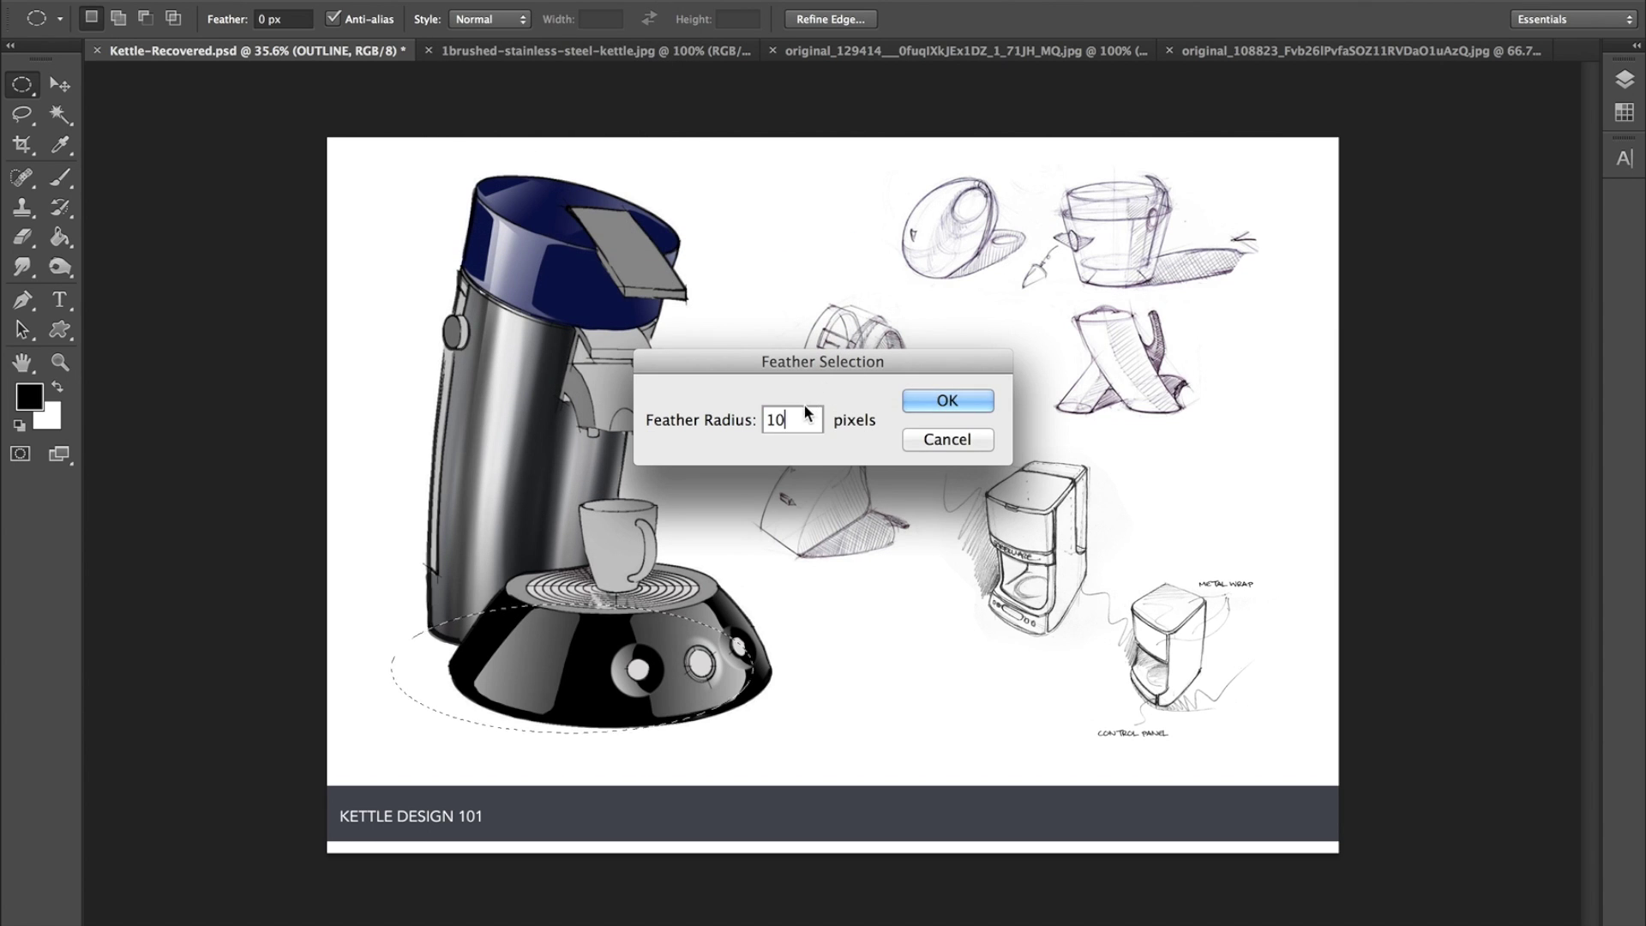
pyautogui.press('Return')
# Paint a soft shadow inside the selection with grey 6b6b6b and a 500 px brush at 16% opacity, then clear the selection.
pyautogui.press('b')
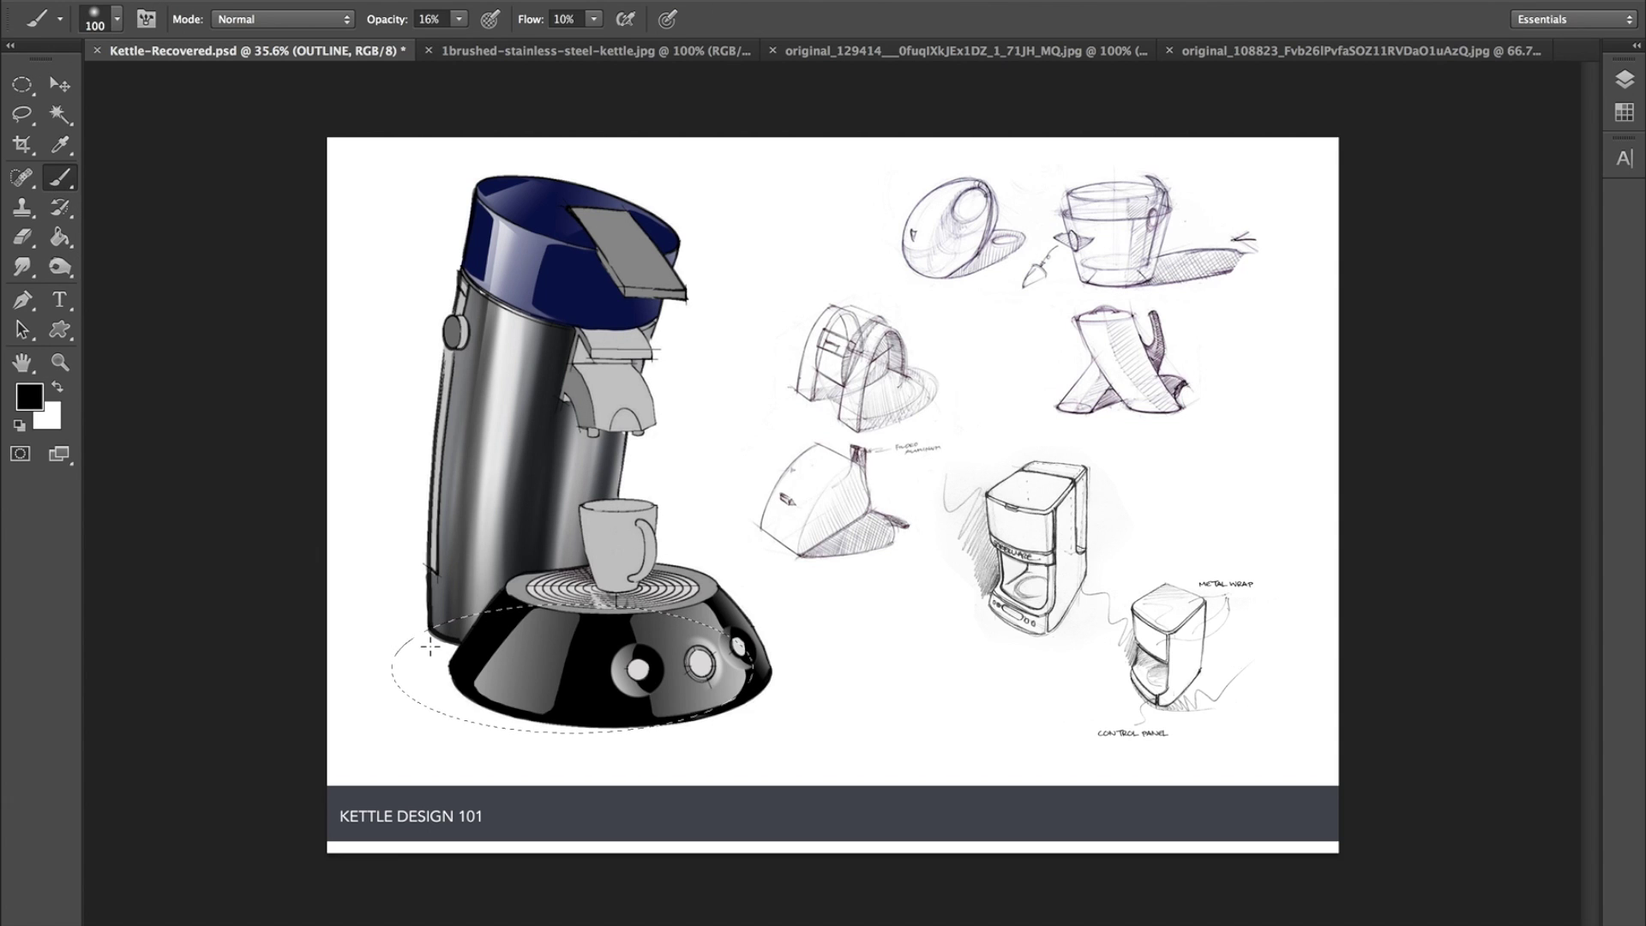
pyautogui.click(30, 396)
pyautogui.click(197, 250)
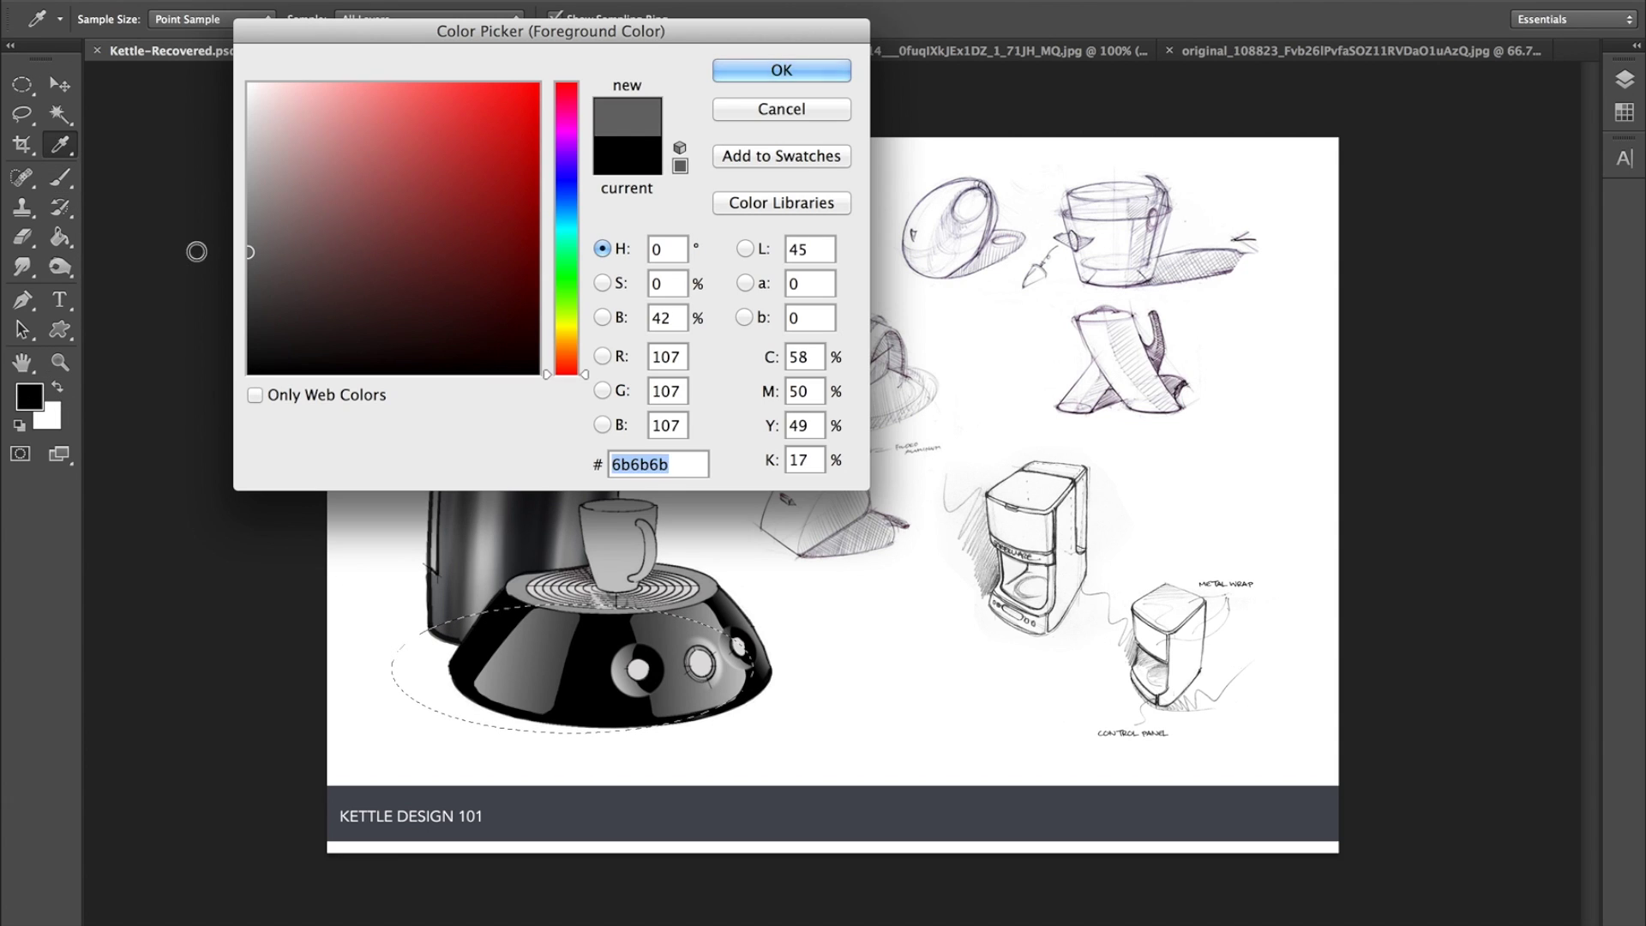
pyautogui.click(735, 82)
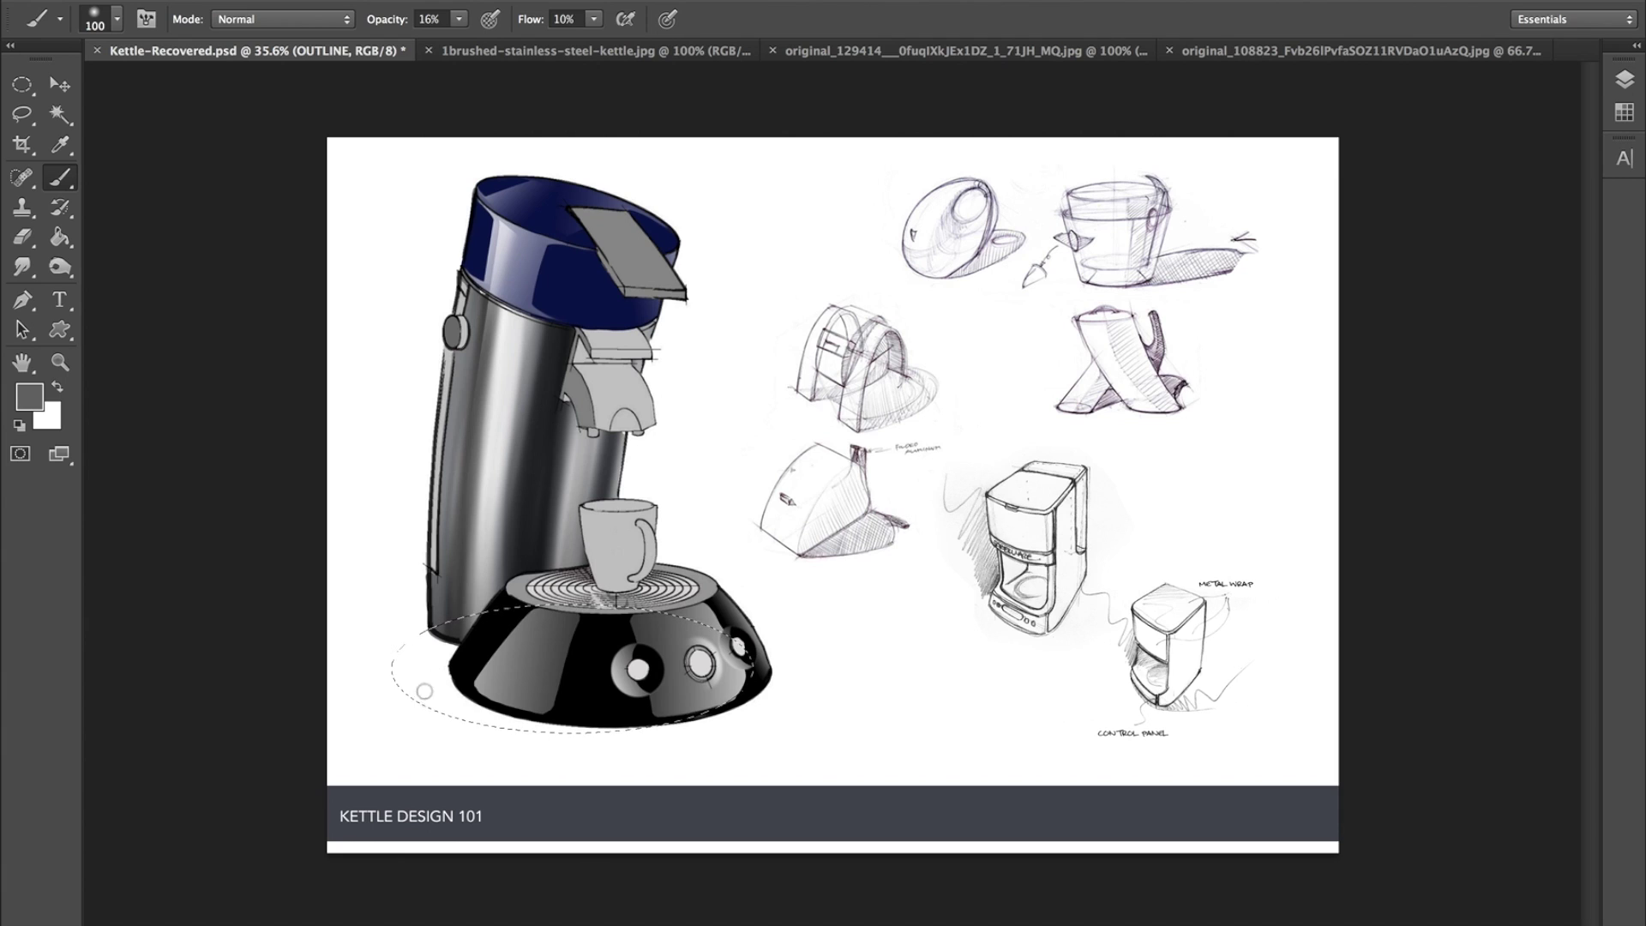
pyautogui.press(']')
pyautogui.press(']')
pyautogui.press(']')
pyautogui.press(']')
pyautogui.press(']')
pyautogui.press(']')
pyautogui.press(']')
pyautogui.press(']')
pyautogui.moveTo(480, 635)
pyautogui.mouseDown()
pyautogui.moveTo(427, 667)
pyautogui.moveTo(635, 685)
pyautogui.mouseUp()
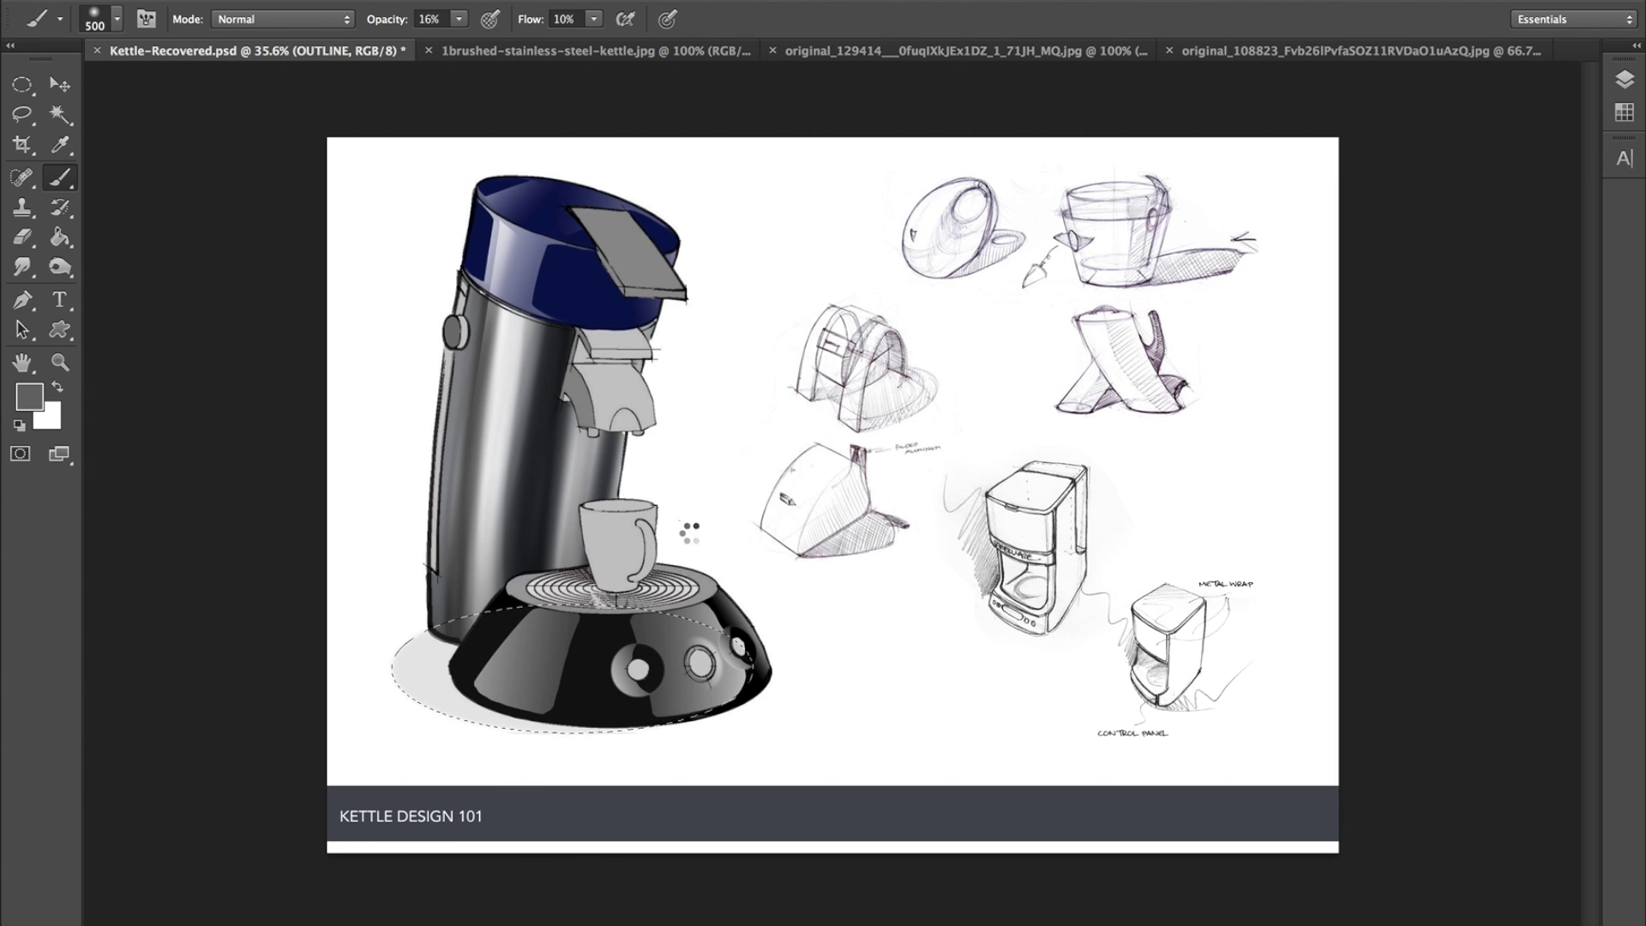
pyautogui.hotkey('ctrl', 'd')
pyautogui.press('v')
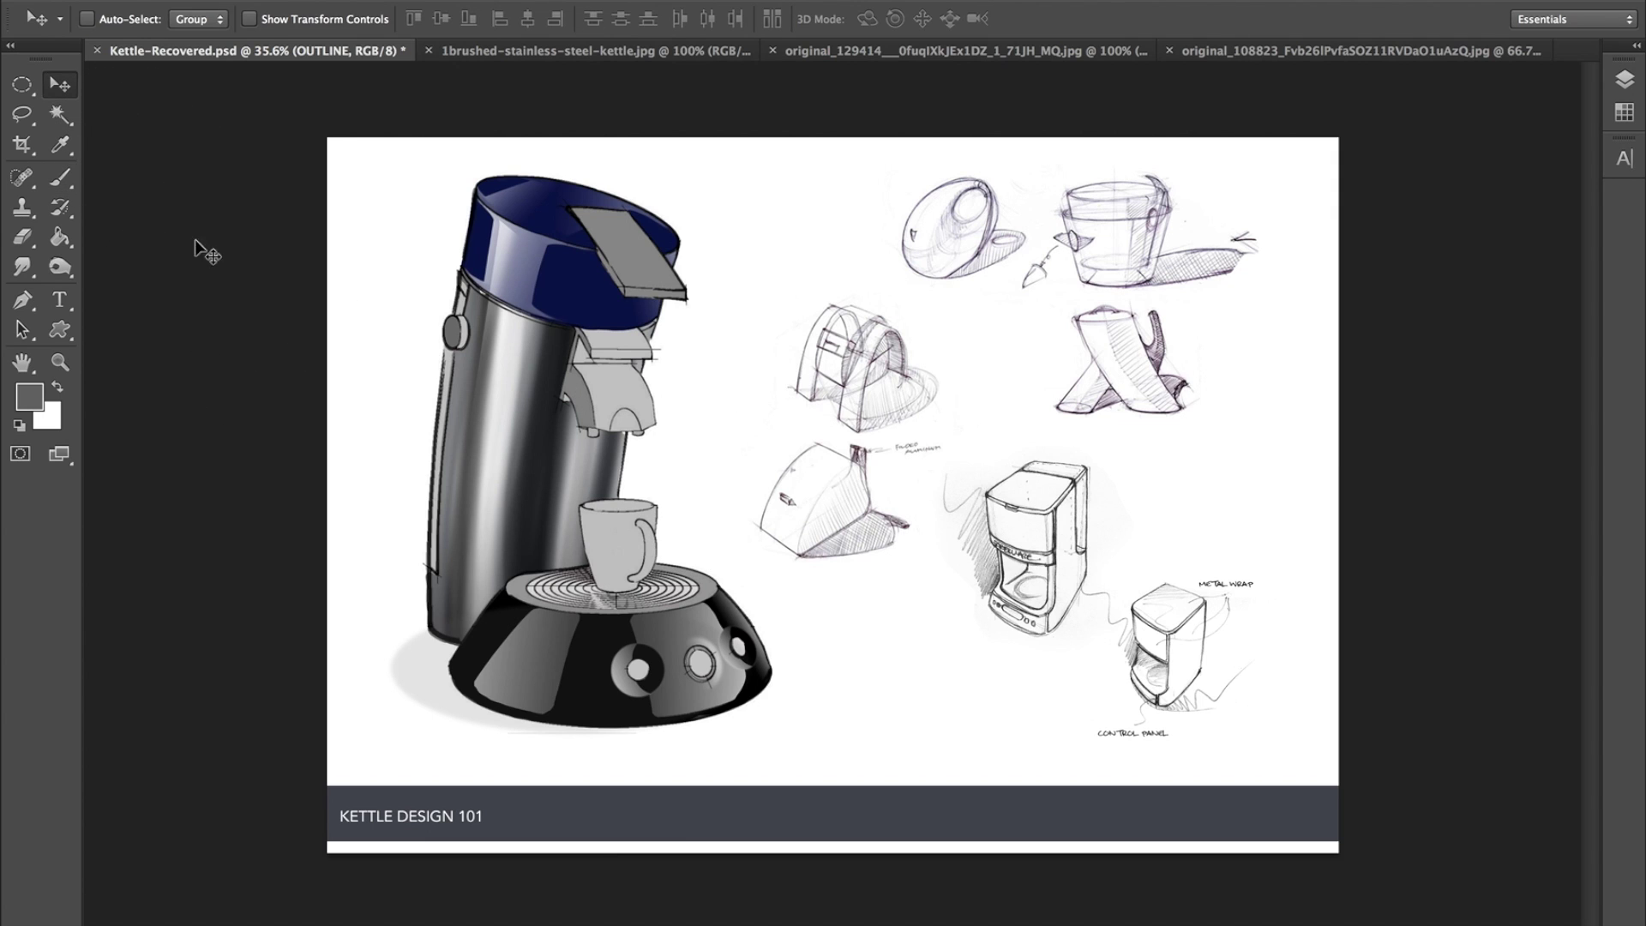
# Reposition the coffee machine with its shadow near the canvas's left edge, just above the title band.
pyautogui.moveTo(442, 657); pyautogui.dragTo(464, 610)
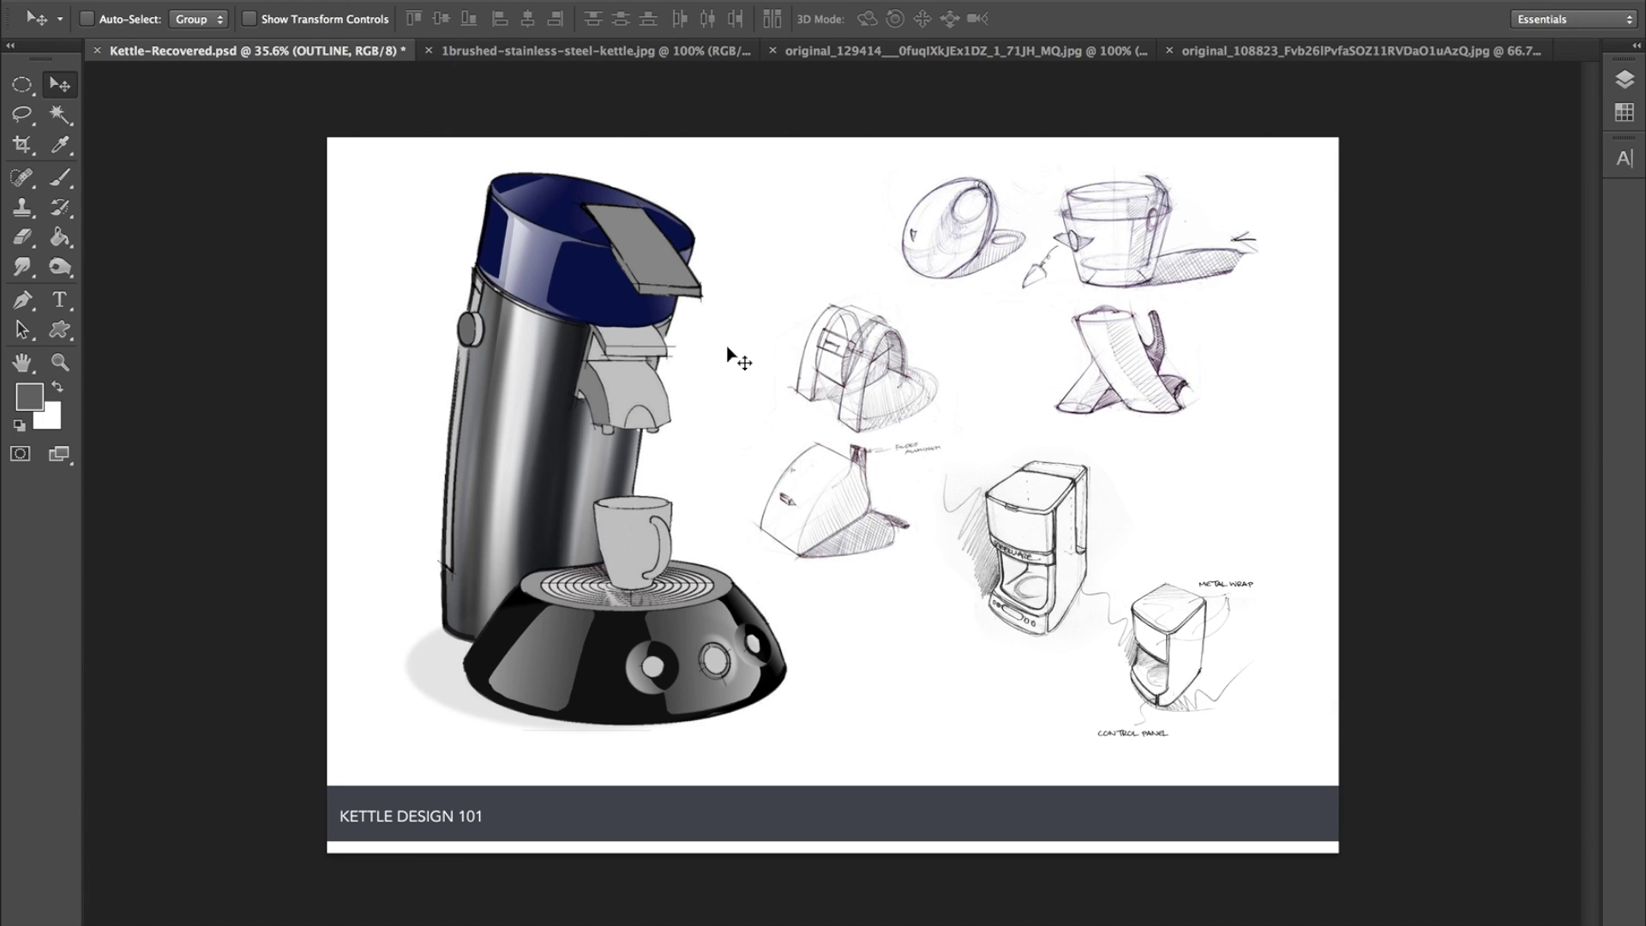
pyautogui.moveTo(593, 448); pyautogui.dragTo(529, 471)
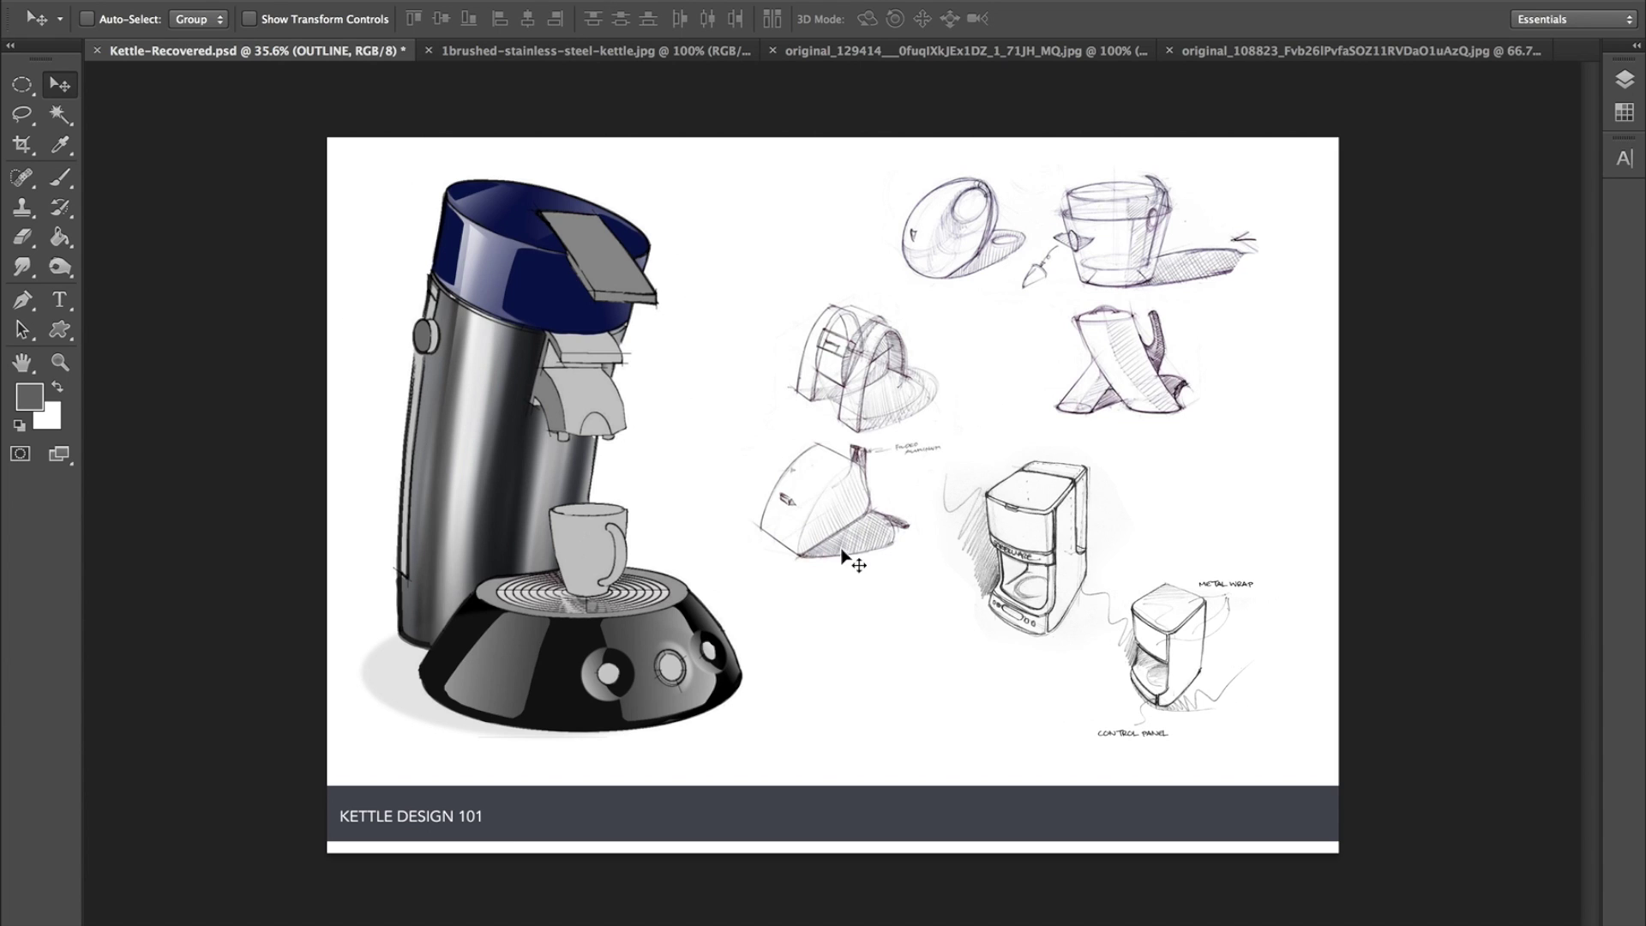
pyautogui.moveTo(631, 681)
pyautogui.mouseDown()
pyautogui.moveTo(655, 677)
pyautogui.moveTo(642, 684)
pyautogui.mouseUp()
# Move the group of bucket, disc and crossed-leg sketches farther into the canvas's upper right corner.
pyautogui.moveTo(1102, 252)
pyautogui.mouseDown()
pyautogui.moveTo(1132, 206)
pyautogui.moveTo(1110, 193)
pyautogui.moveTo(1097, 260)
pyautogui.moveTo(1145, 235)
pyautogui.moveTo(1123, 241)
pyautogui.mouseUp()
pyautogui.rightClick(1150, 249)
pyautogui.click(1125, 244)
pyautogui.moveTo(860, 358); pyautogui.dragTo(870, 347)
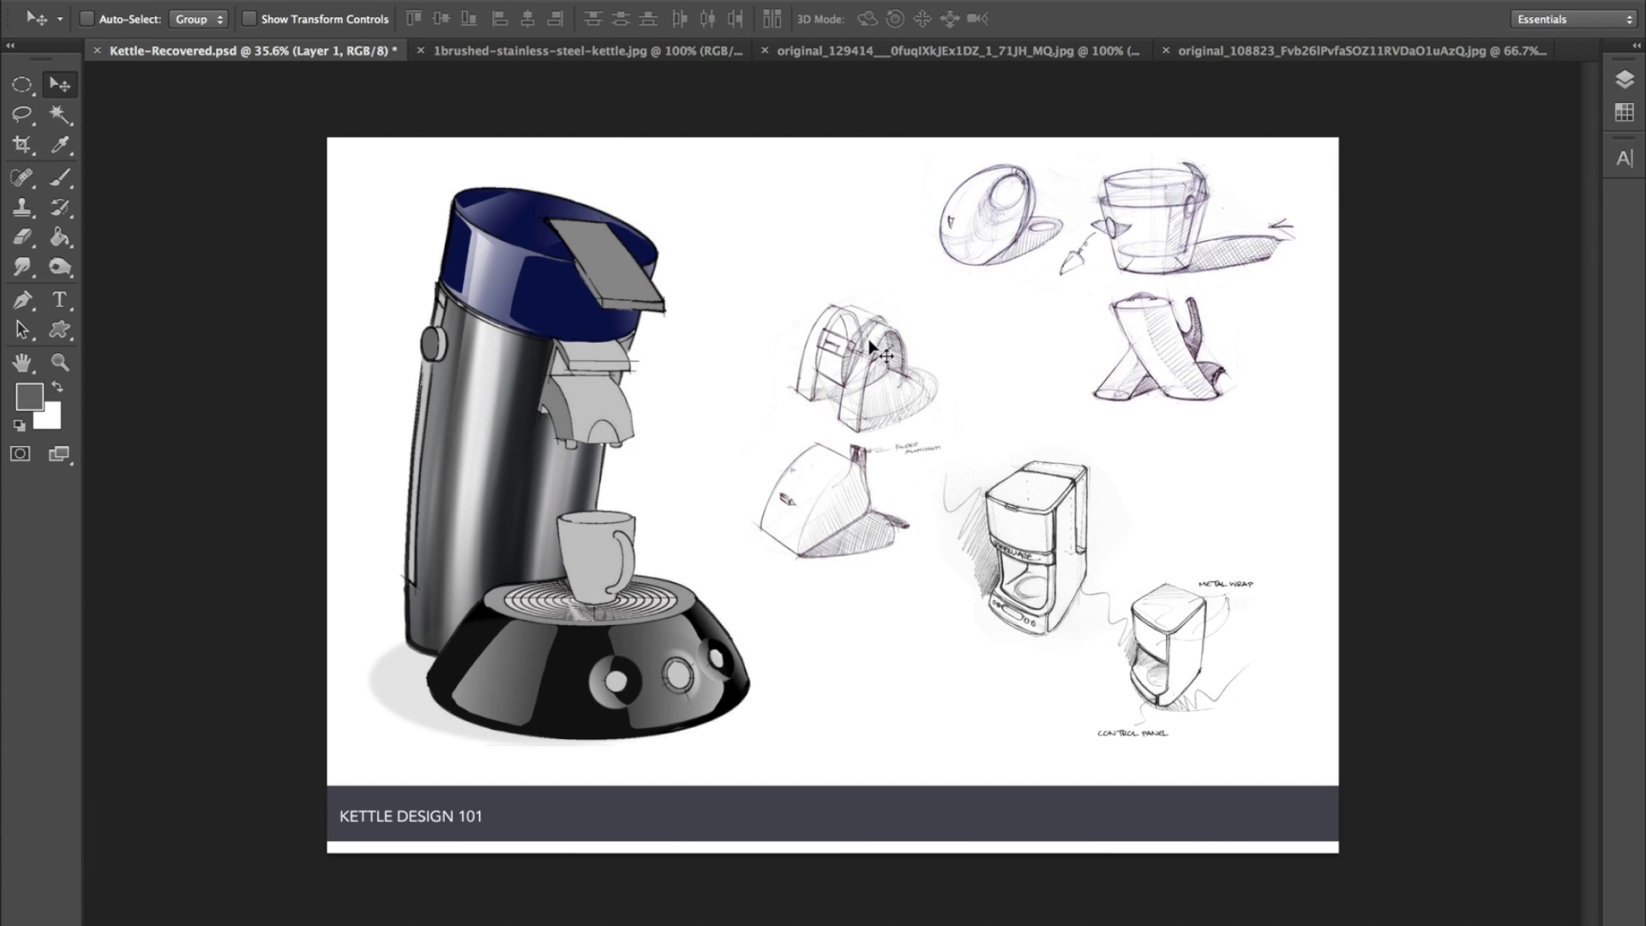
# Try to open the saved Kettle-Recovered.psd from the Inspo for Finishes folder in Finder.
pyautogui.click(573, 48)
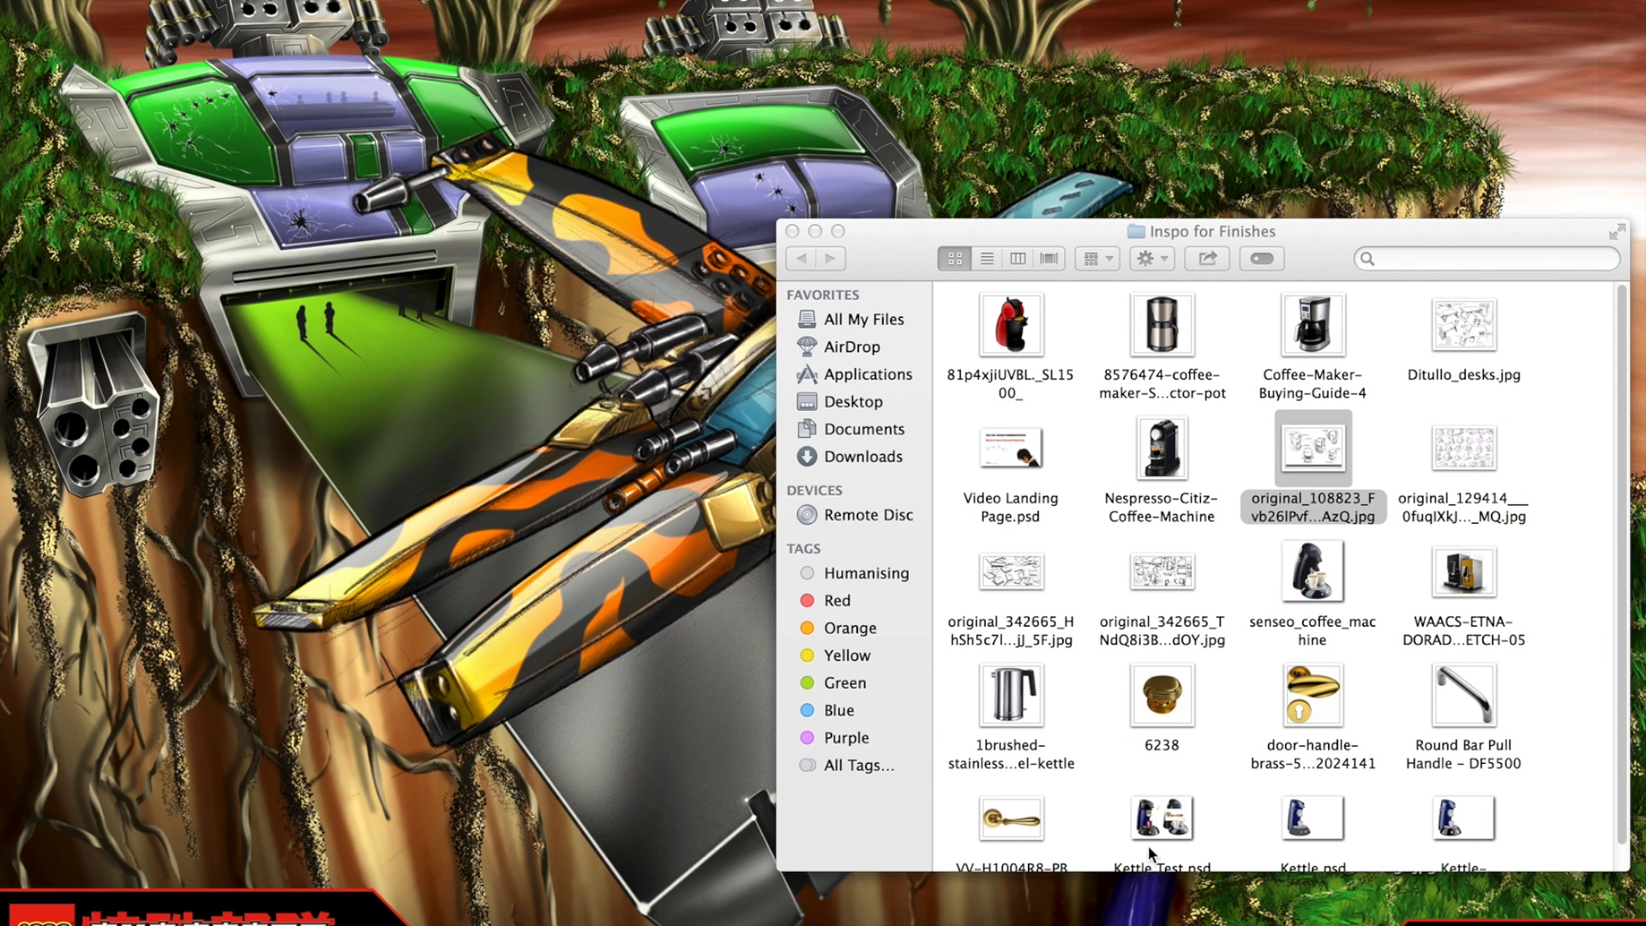
pyautogui.doubleClick(1447, 819)
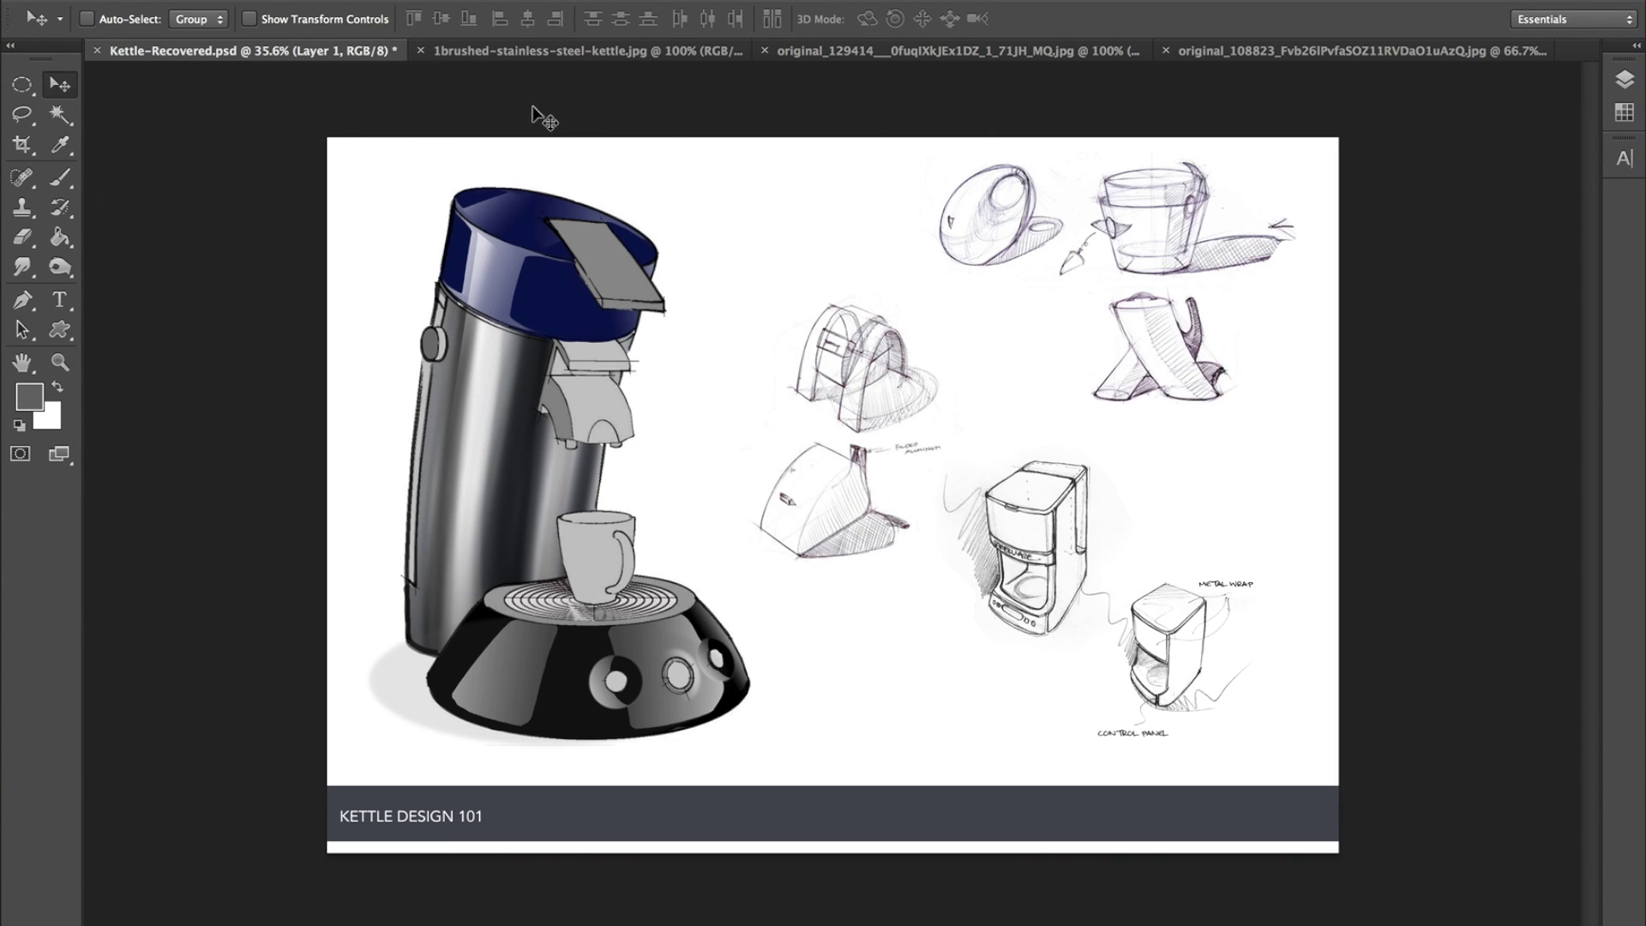
pyautogui.press('super+m')
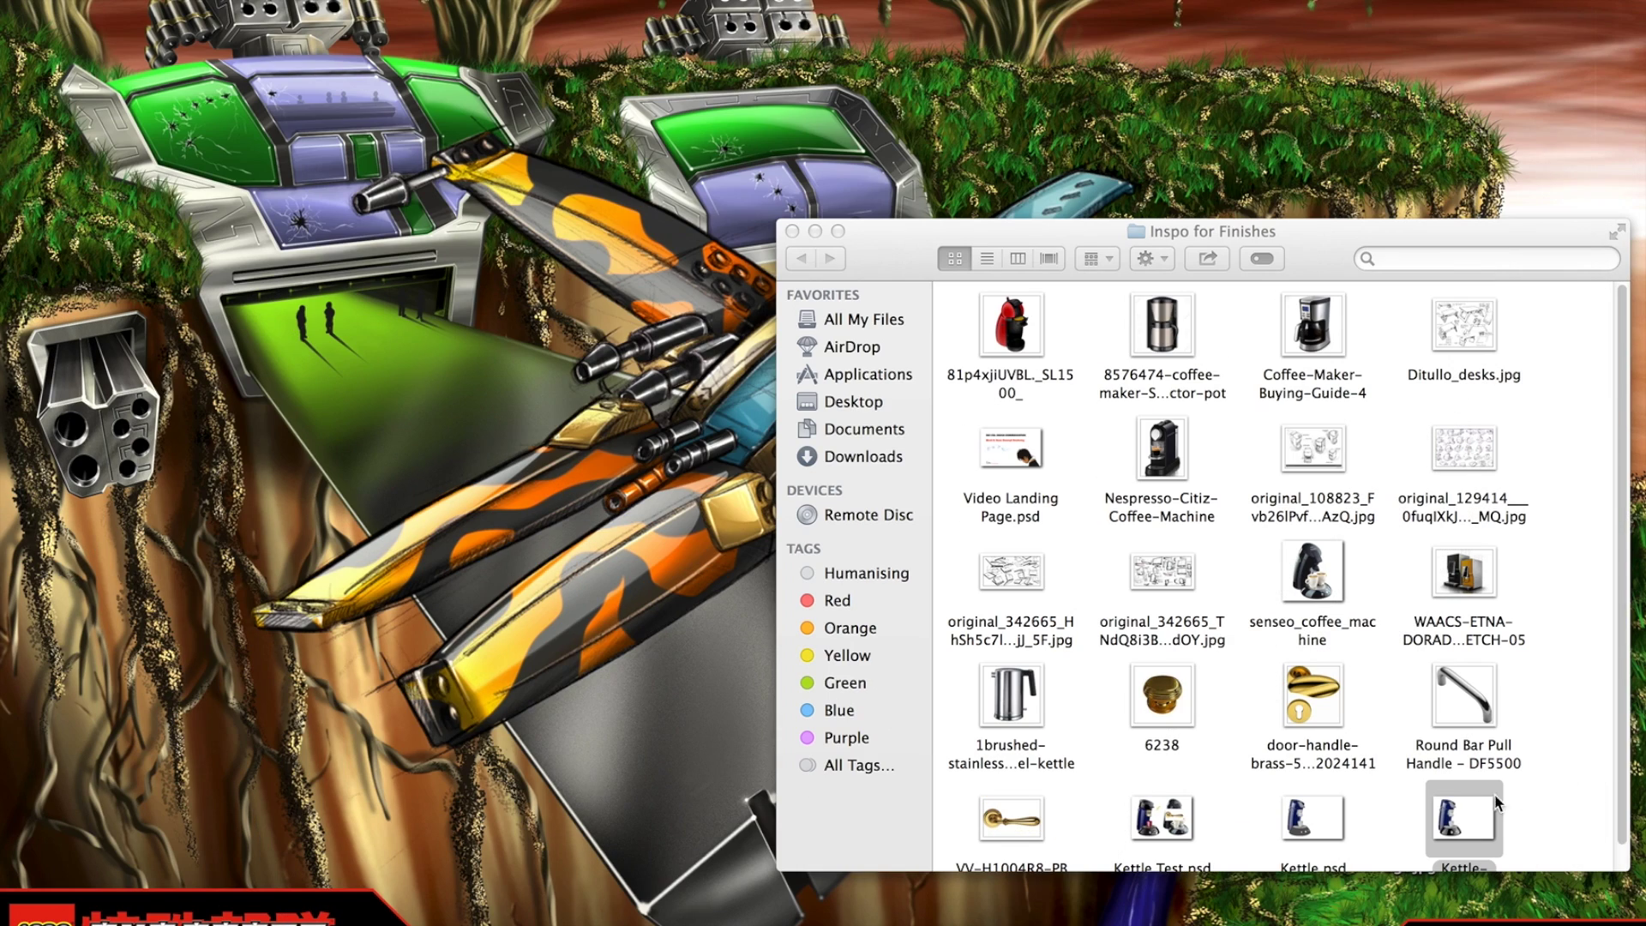
pyautogui.doubleClick(1450, 828)
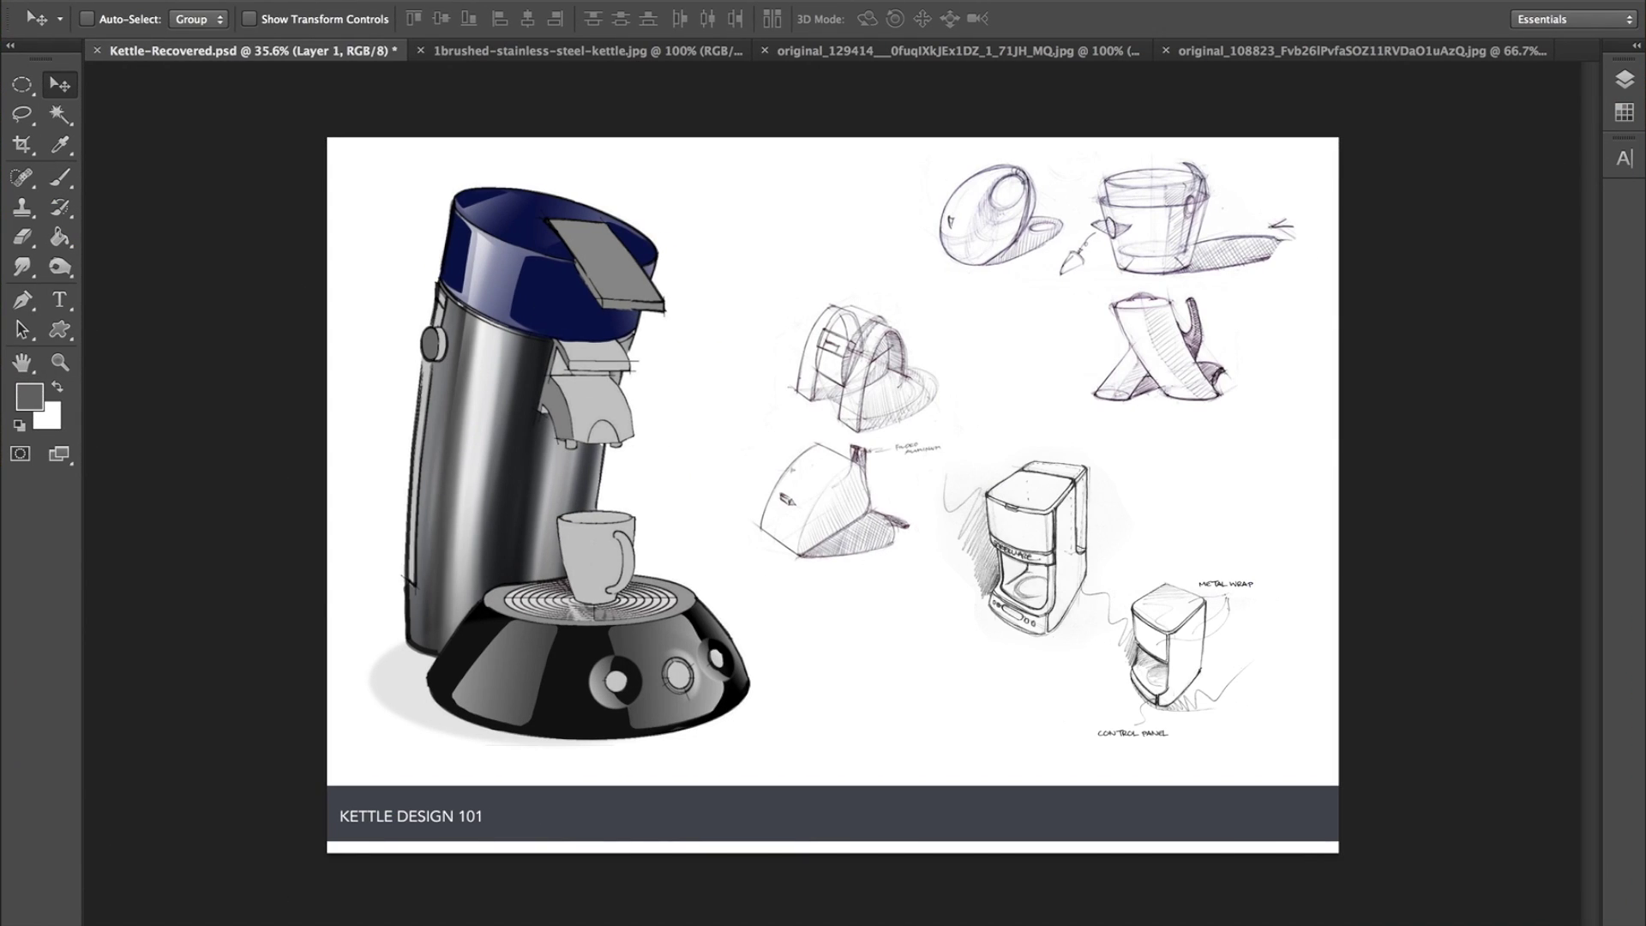
# Save the presentation board as Kettle-Recovered2.psd in Photoshop format with layers and maximized compatibility.
pyautogui.click(184, 0)
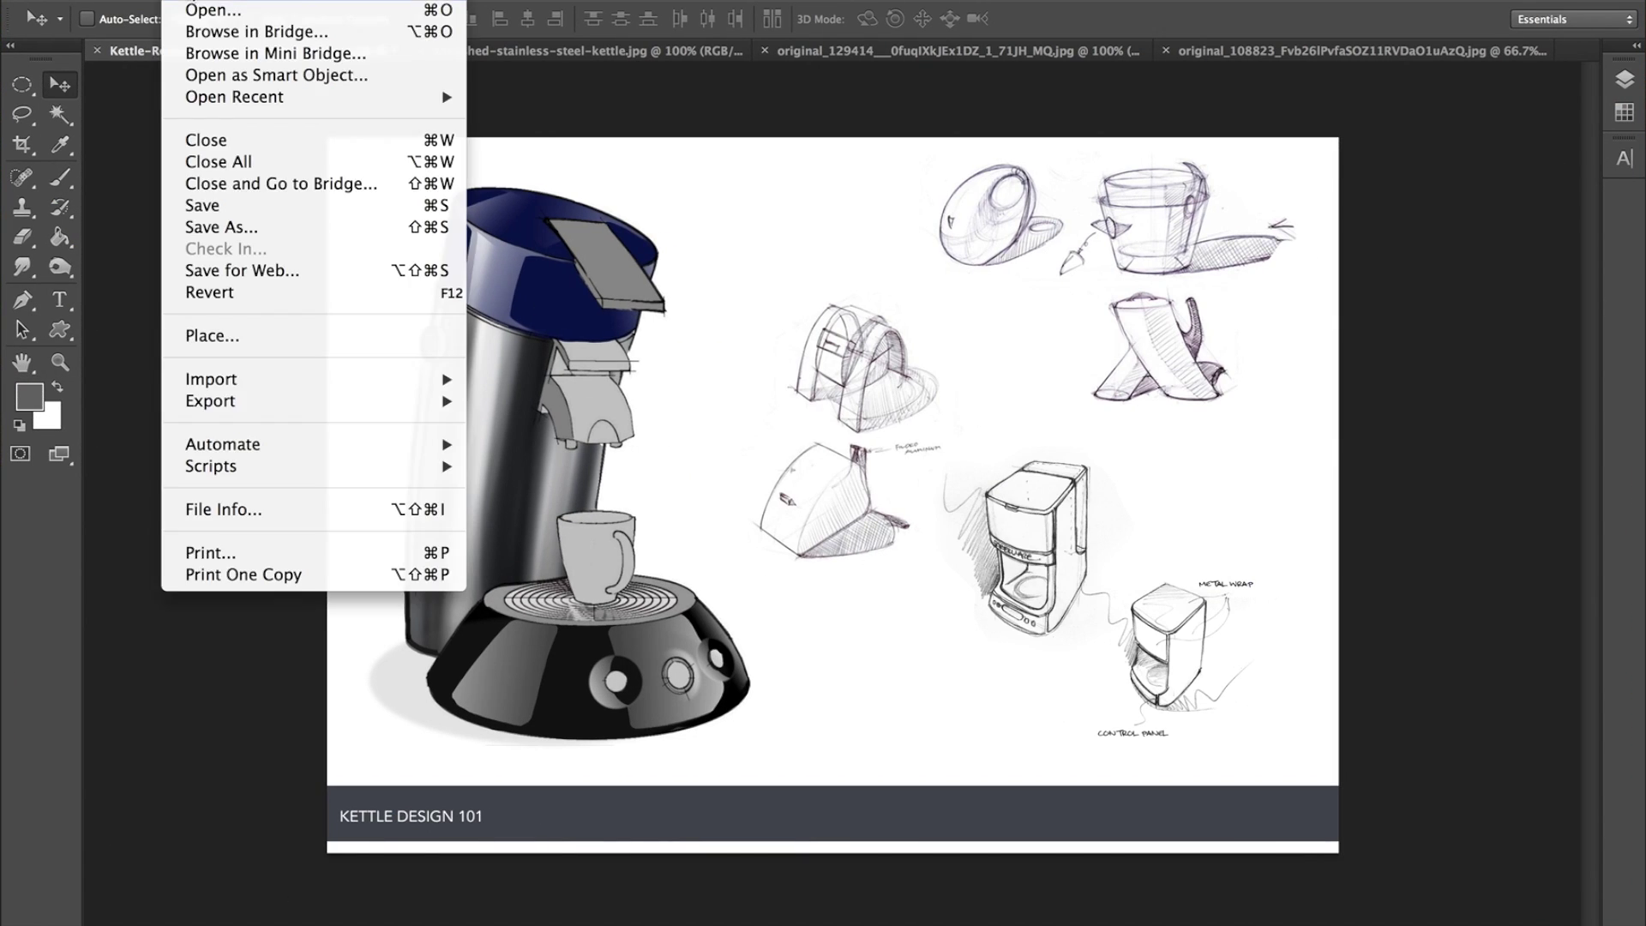
pyautogui.click(254, 231)
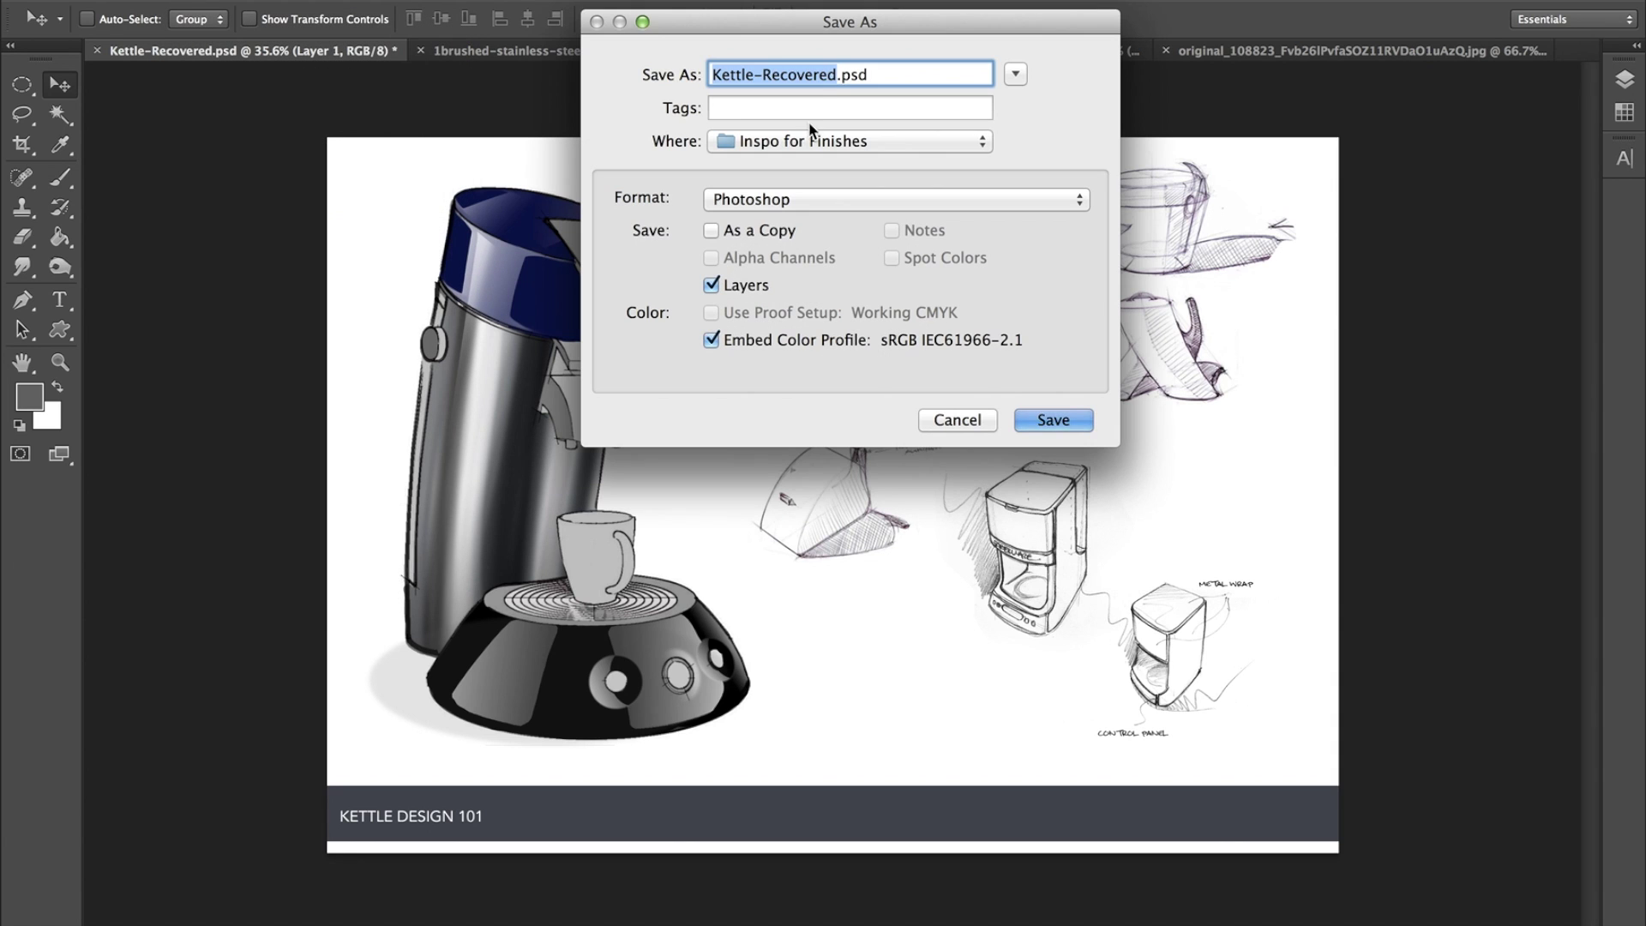
pyautogui.write('2')
pyautogui.press('Return')
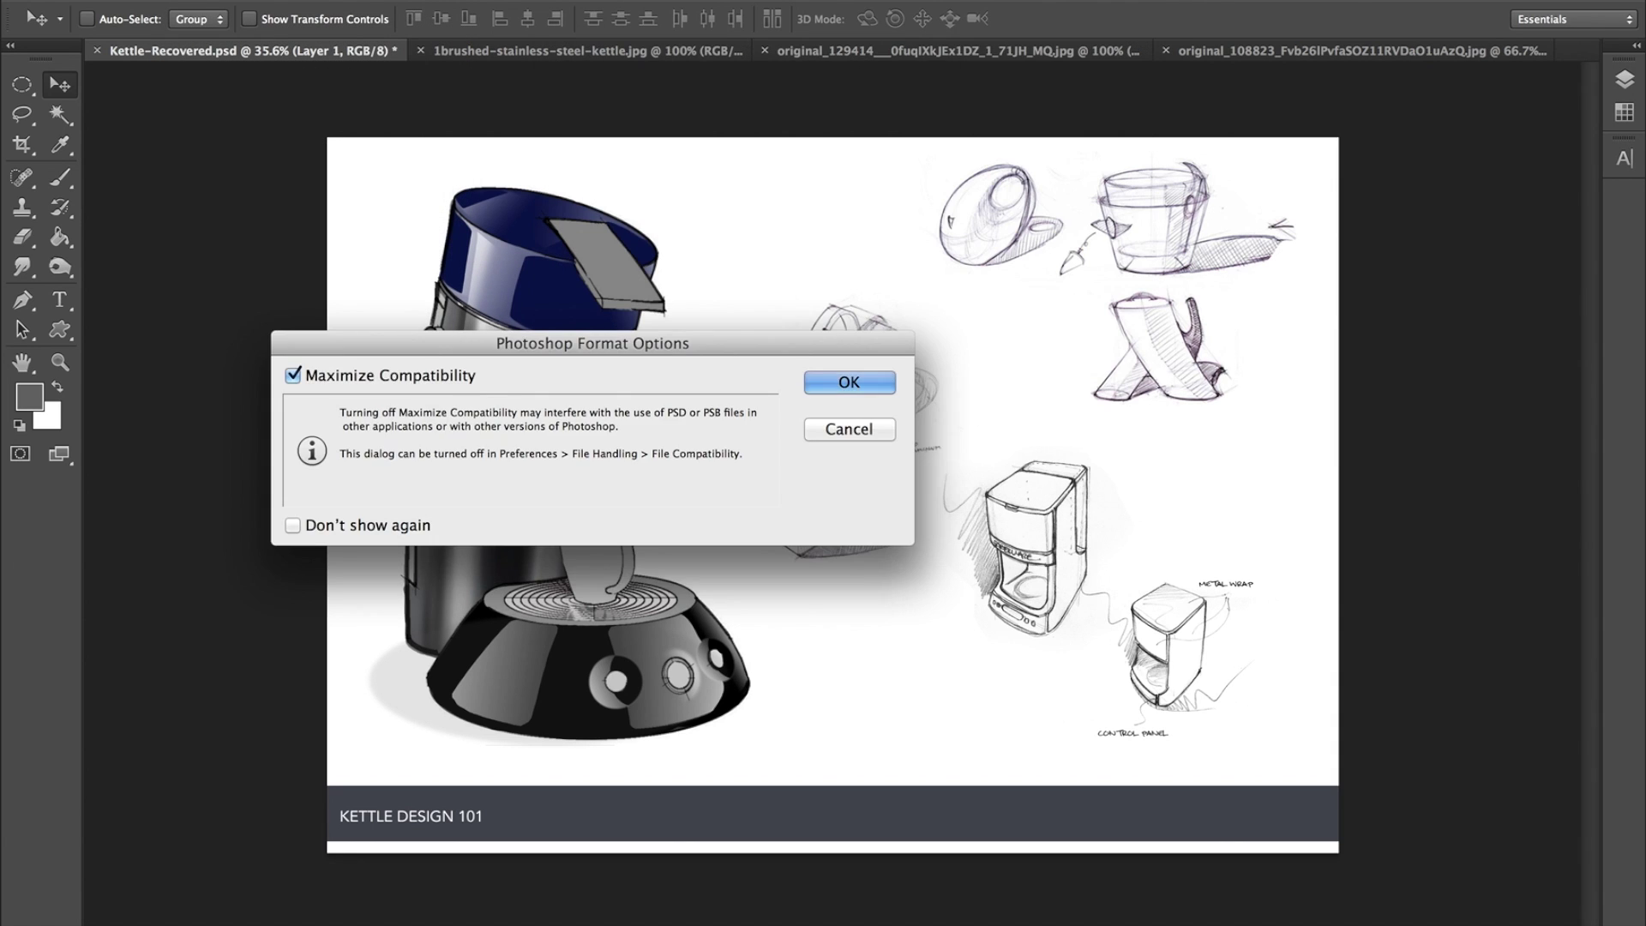
pyautogui.press('Return')
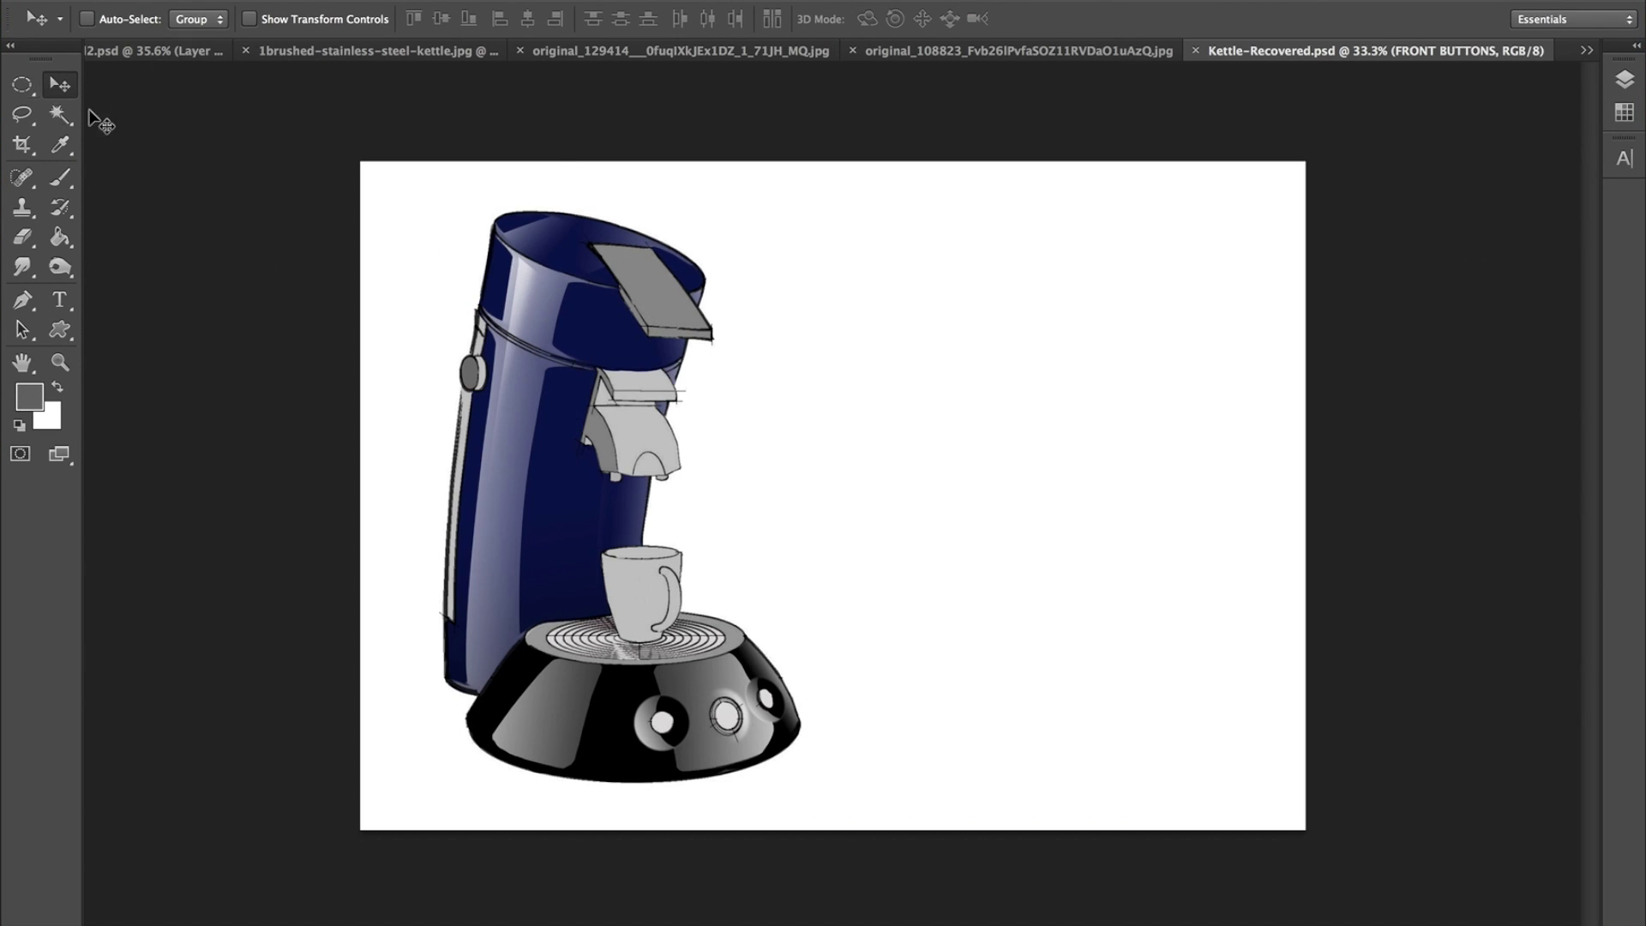
pyautogui.click(368, 0)
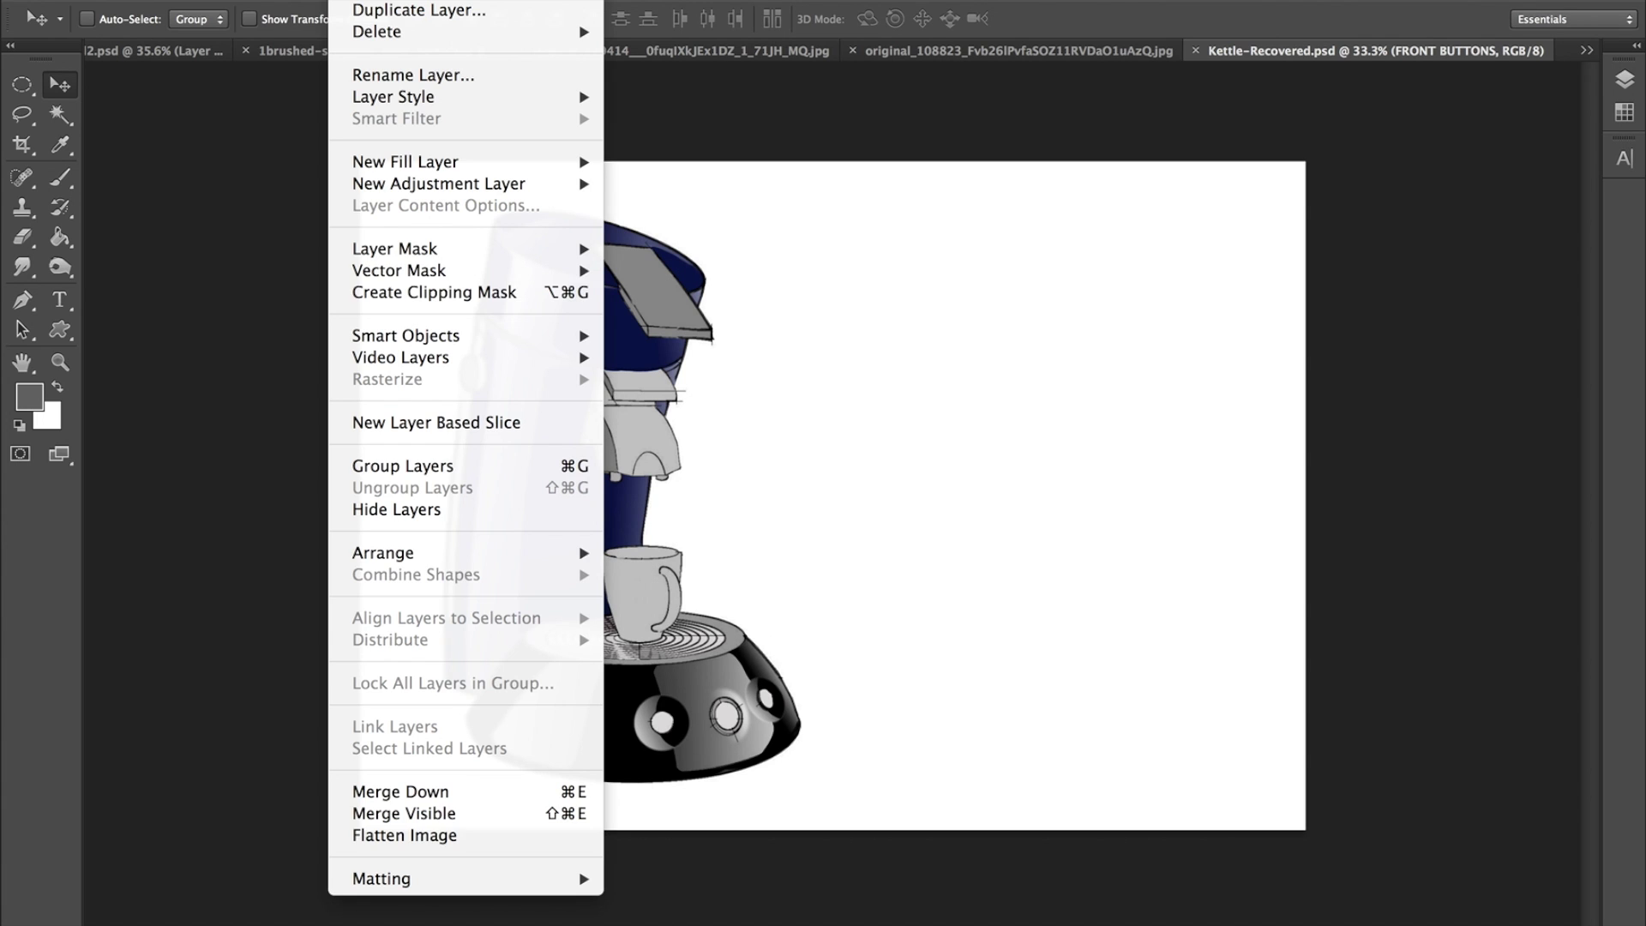
pyautogui.click(492, 817)
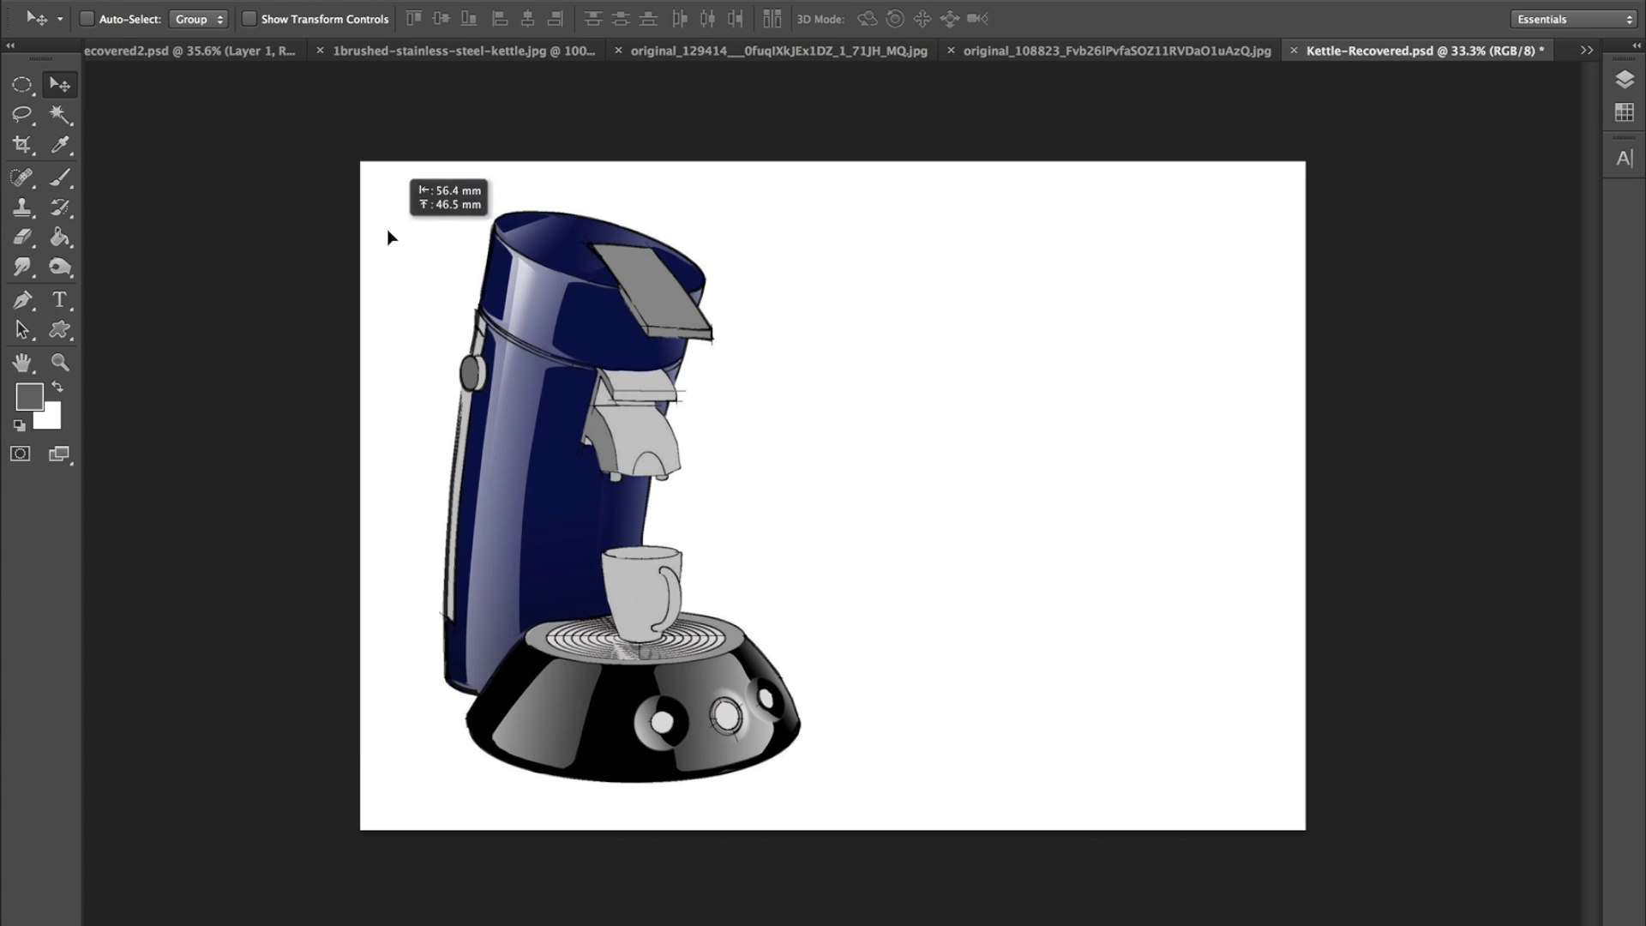
pyautogui.click(349, 171)
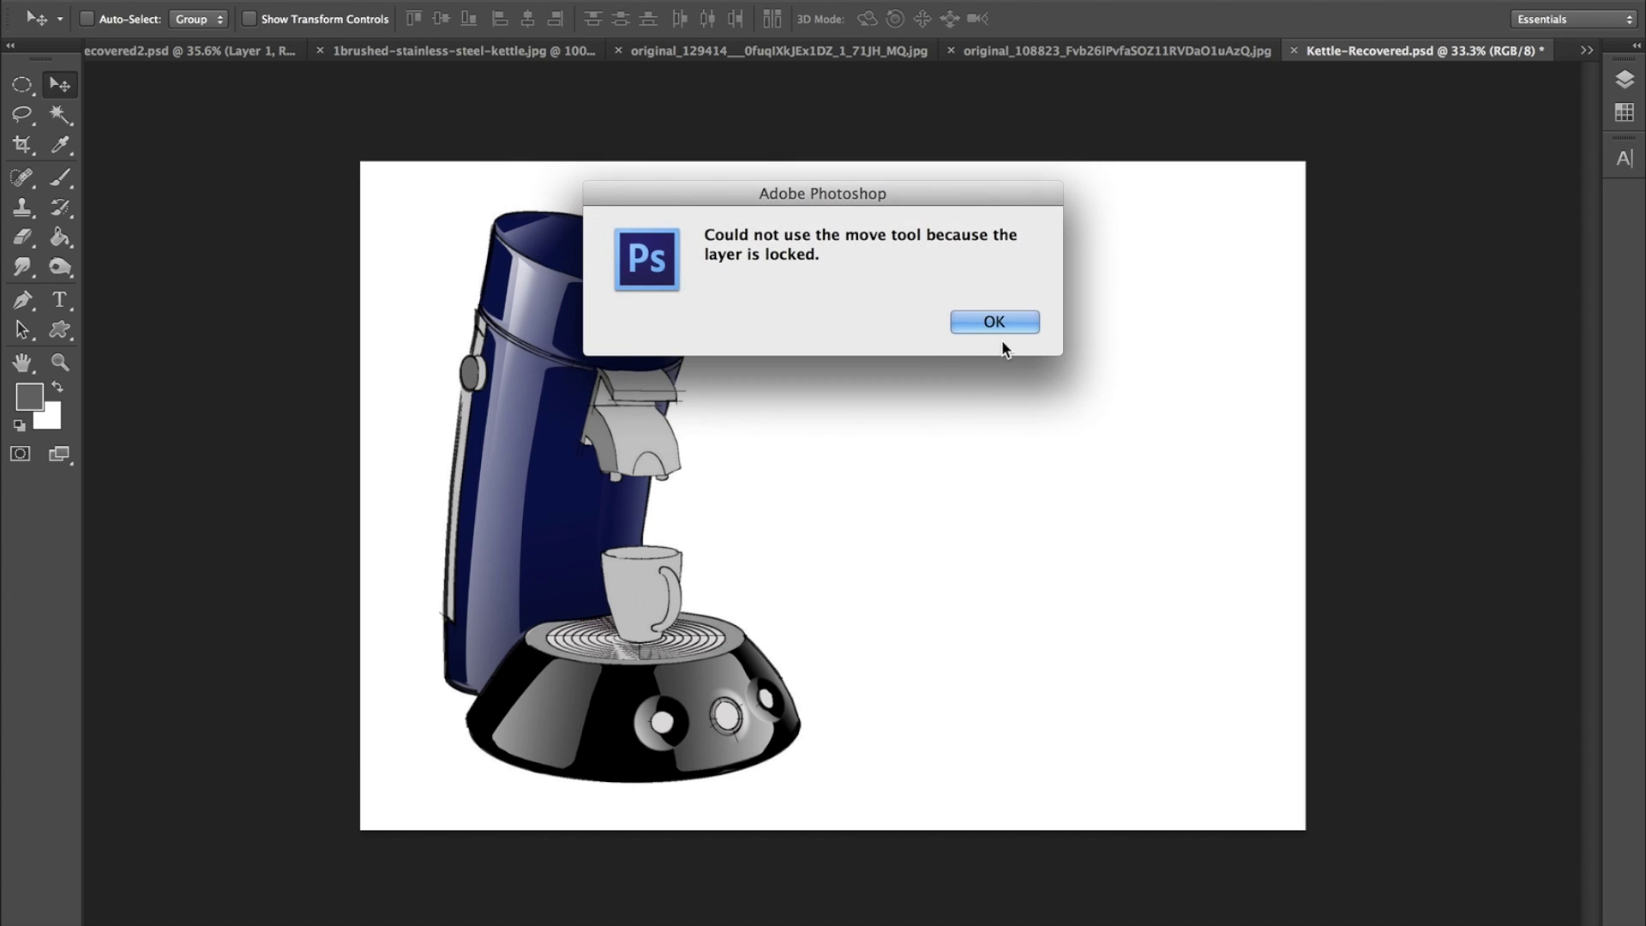
pyautogui.click(999, 332)
pyautogui.click(1625, 80)
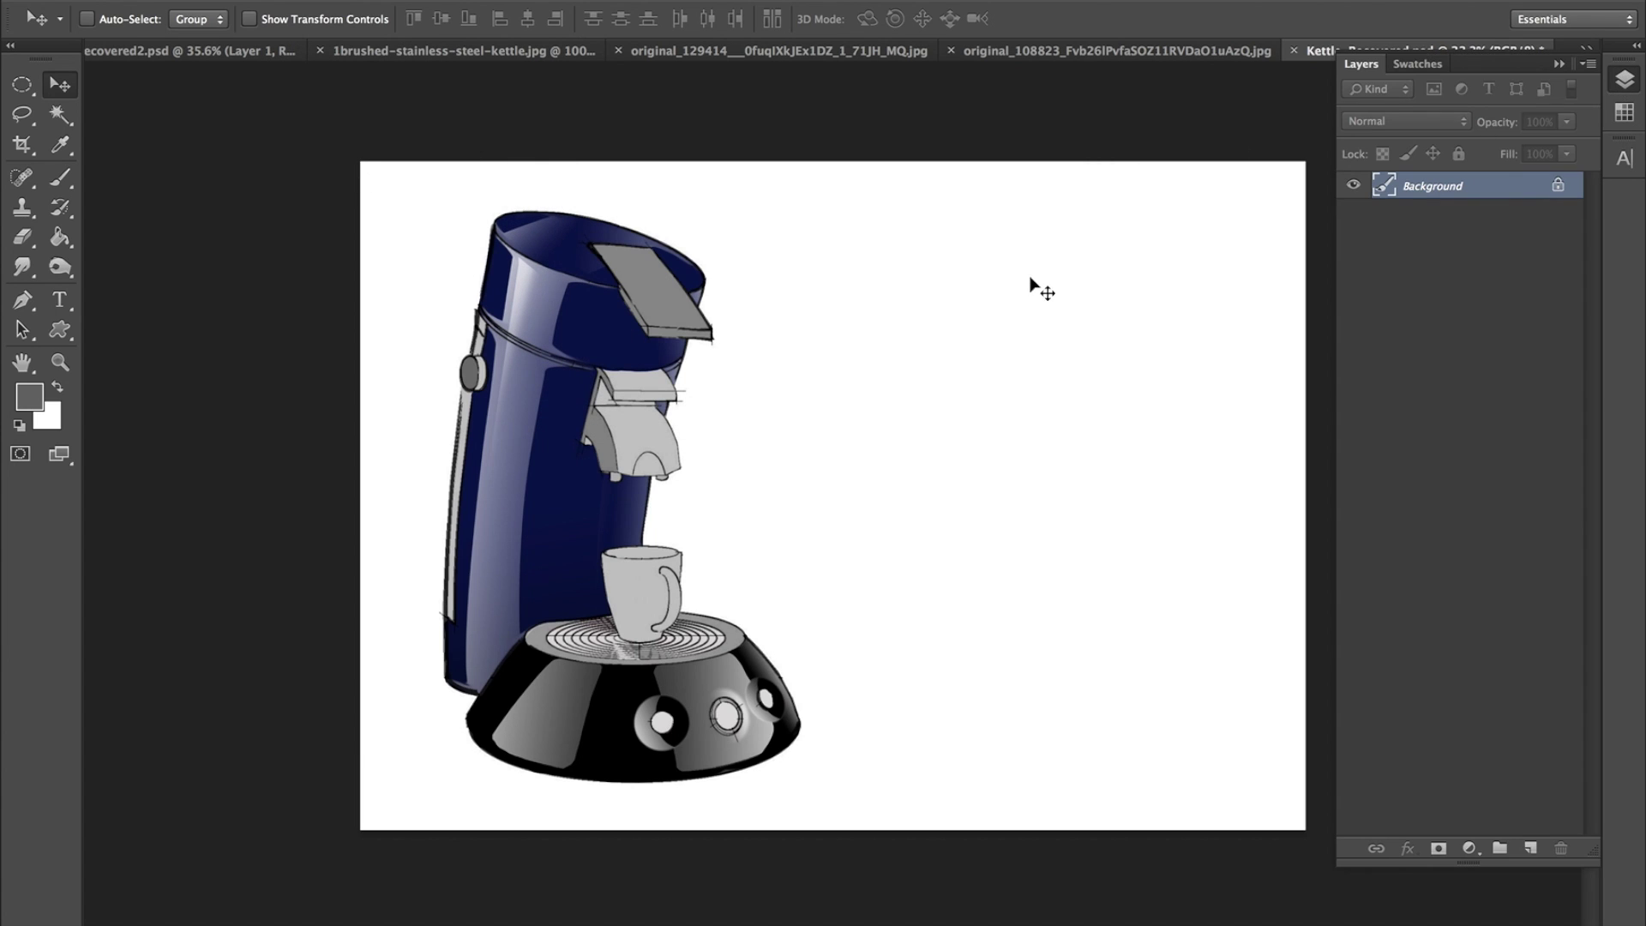
pyautogui.hotkey('ctrl', 'z')
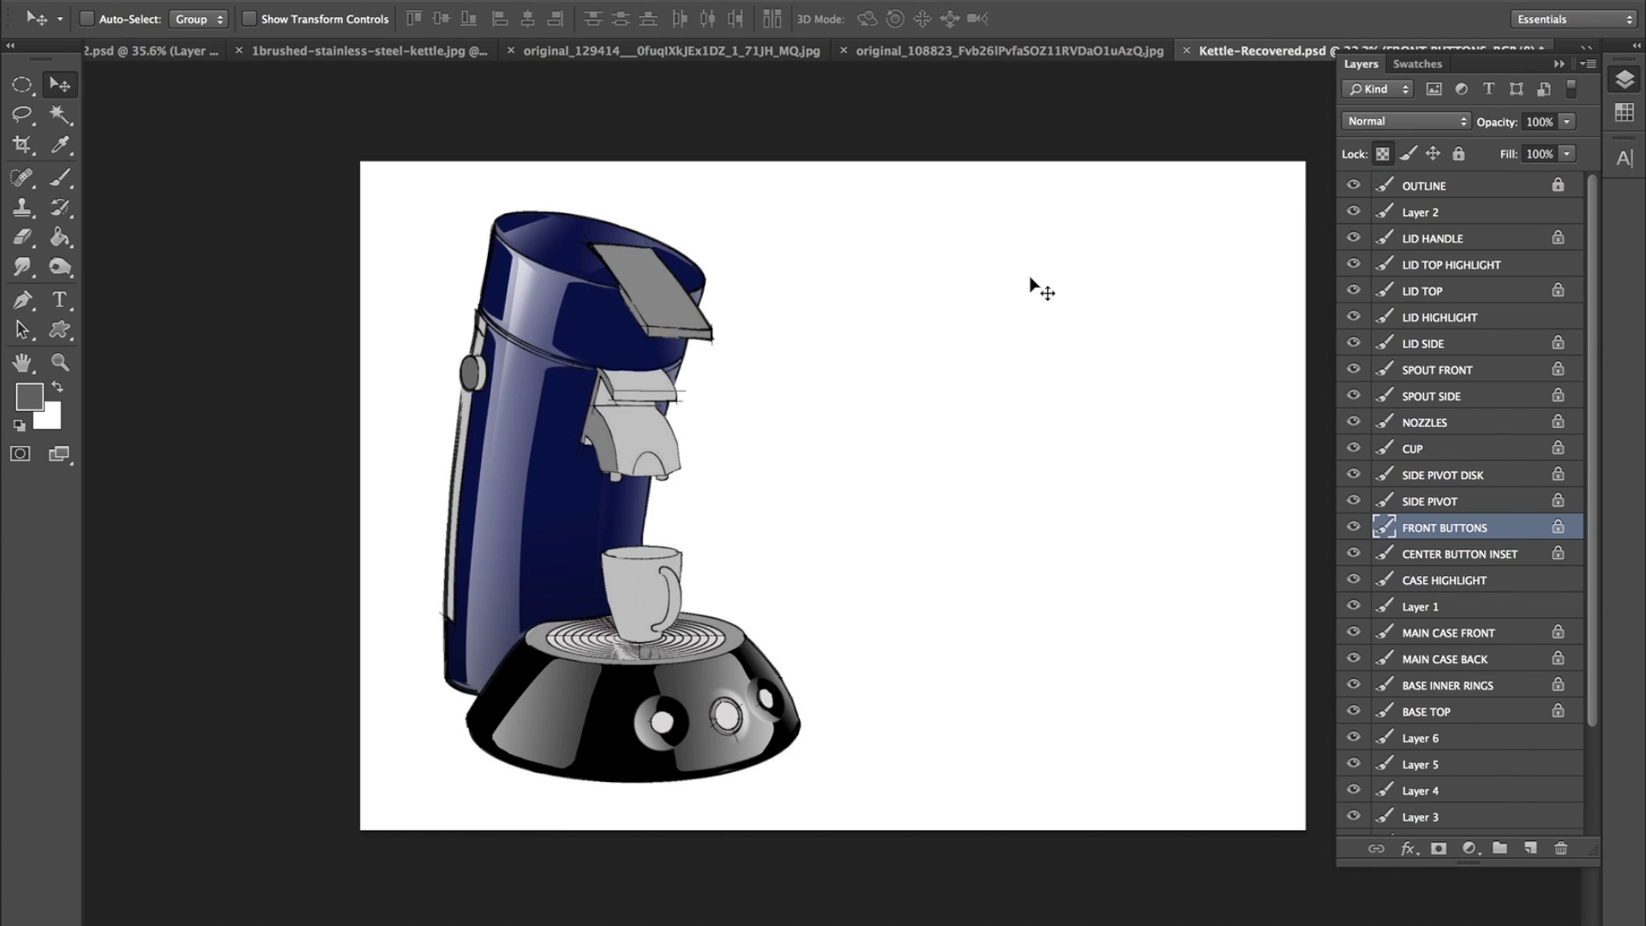
# Select every layer of the original coffee machine, from OUTLINE down to BASE FRONT, excluding Background.
pyautogui.click(1508, 192)
pyautogui.scroll(-3, 1594, 435)
pyautogui.keyDown('shift'); pyautogui.click(1542, 808); pyautogui.keyUp('shift')
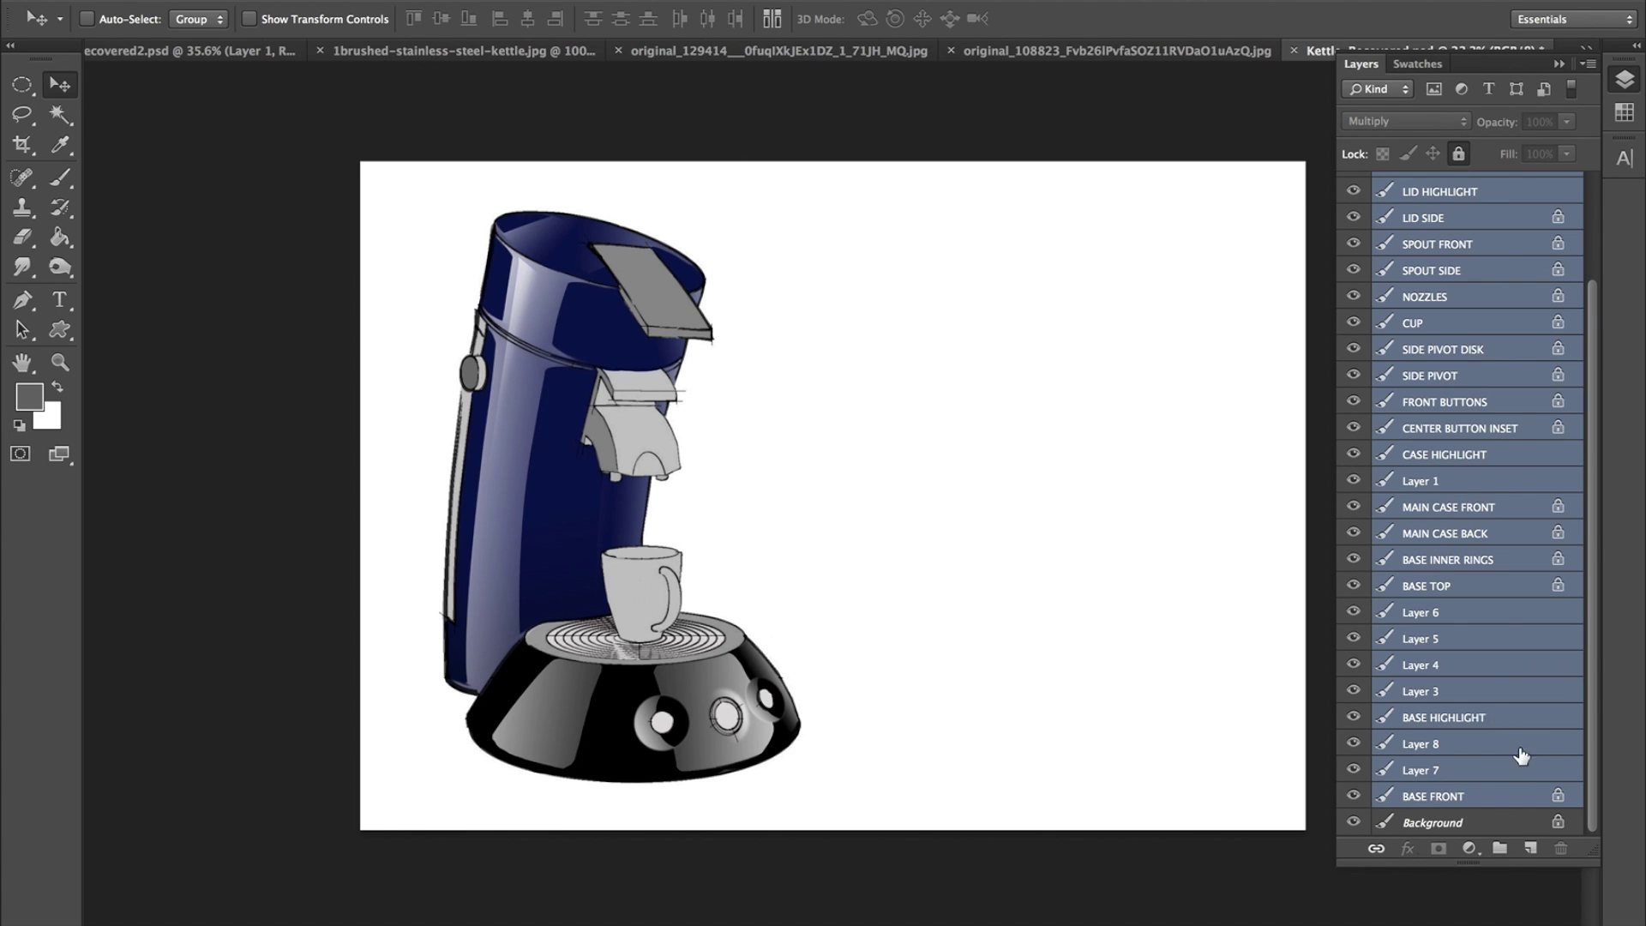
pyautogui.click(292, 1)
pyautogui.moveTo(352, 1)
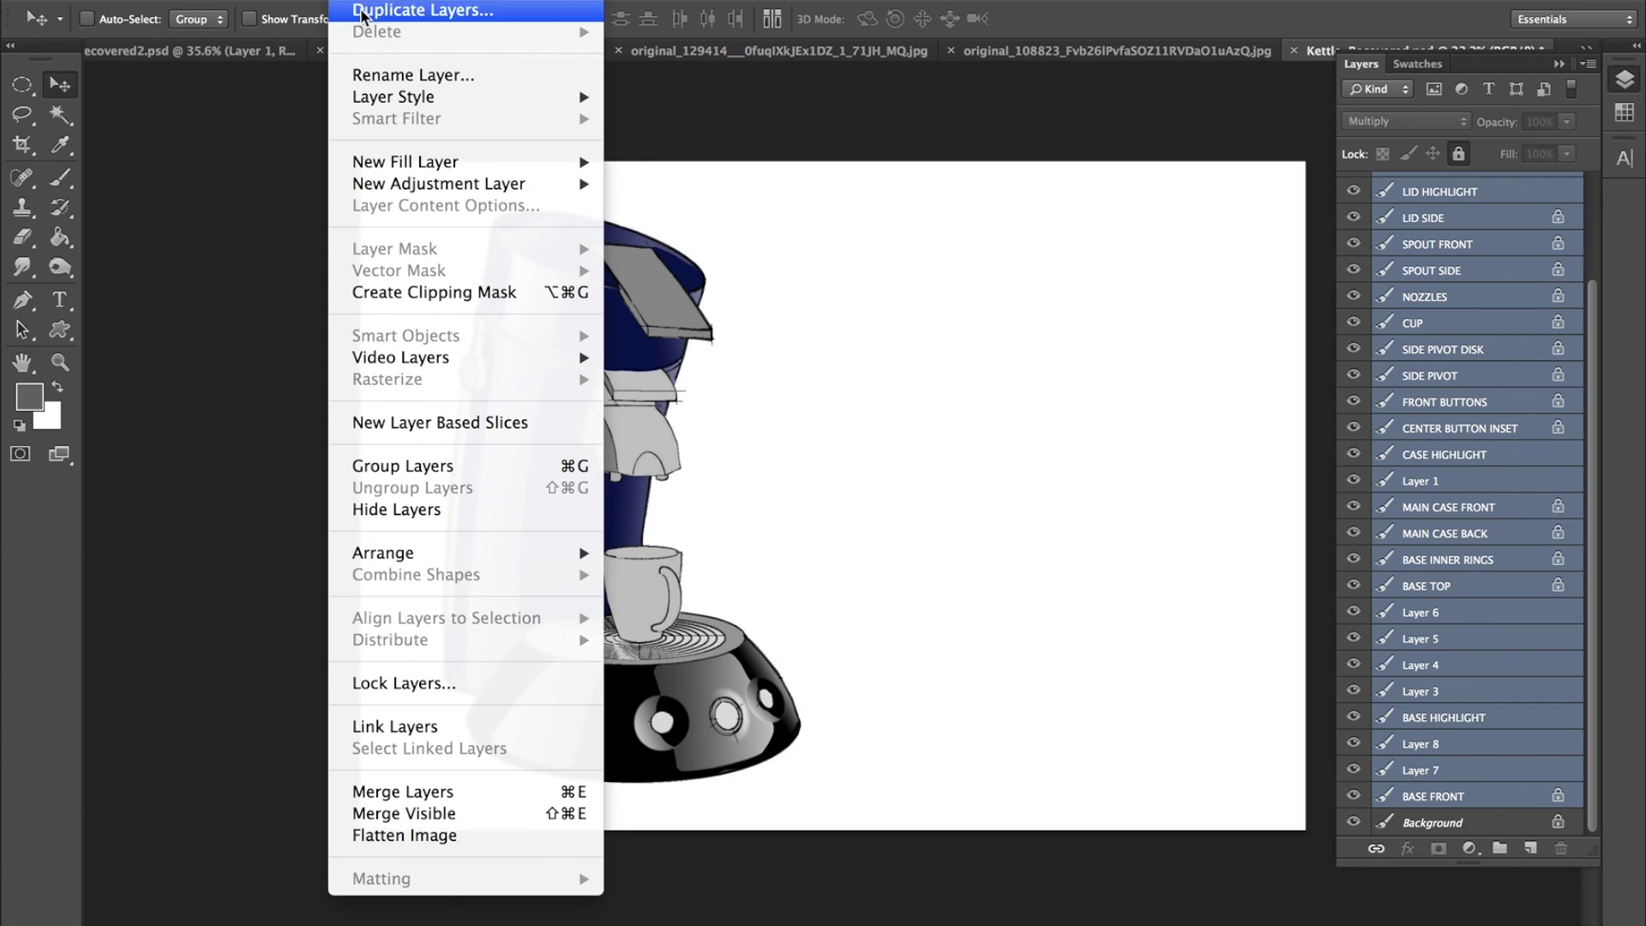
pyautogui.click(485, 812)
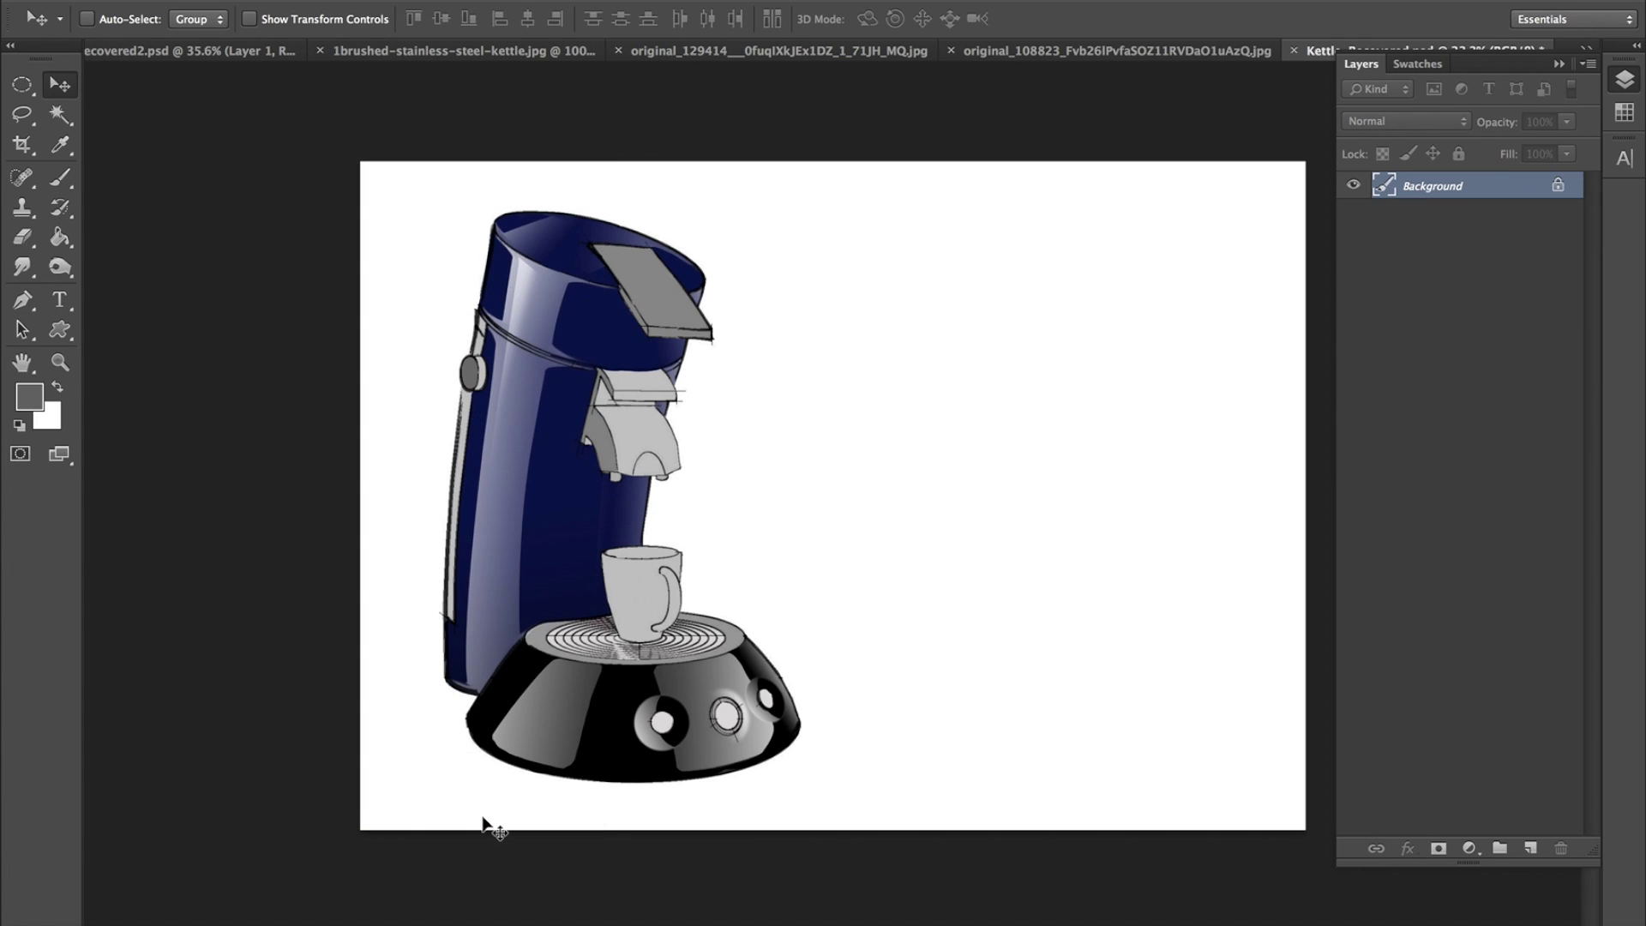
pyautogui.press('super+z')
# Merge the selected machine layers and copy the blue machine into Kettle-Recovered2.psd, placing it beside the steel version above the title band.
pyautogui.click(352, 2)
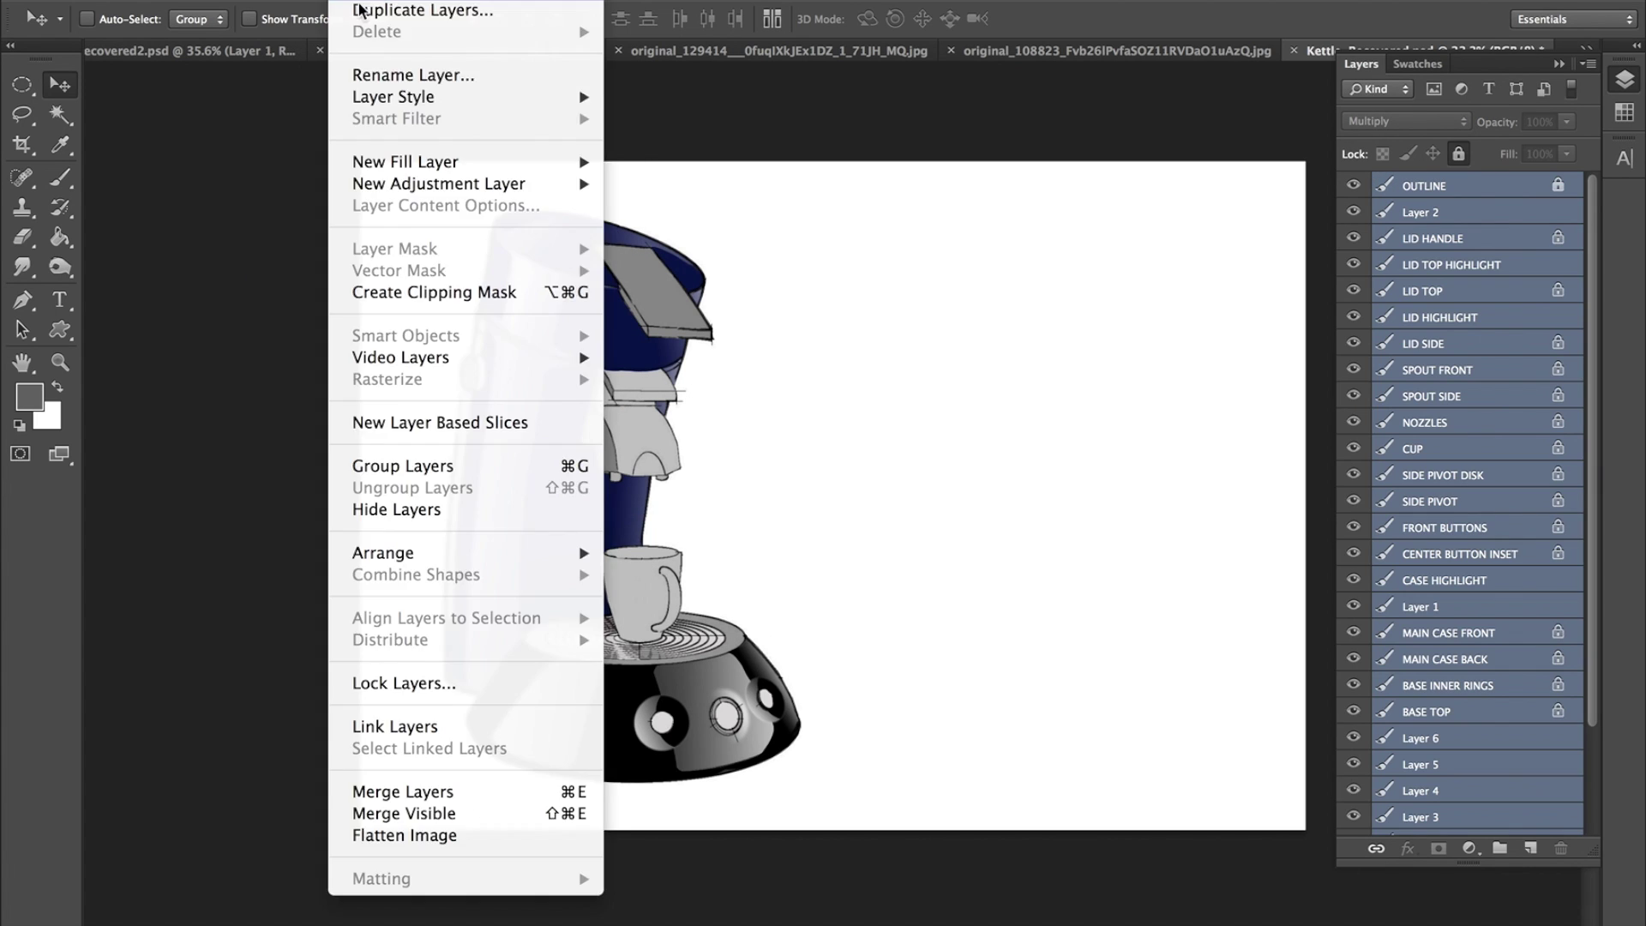
pyautogui.click(463, 795)
pyautogui.moveTo(521, 309); pyautogui.dragTo(906, 462)
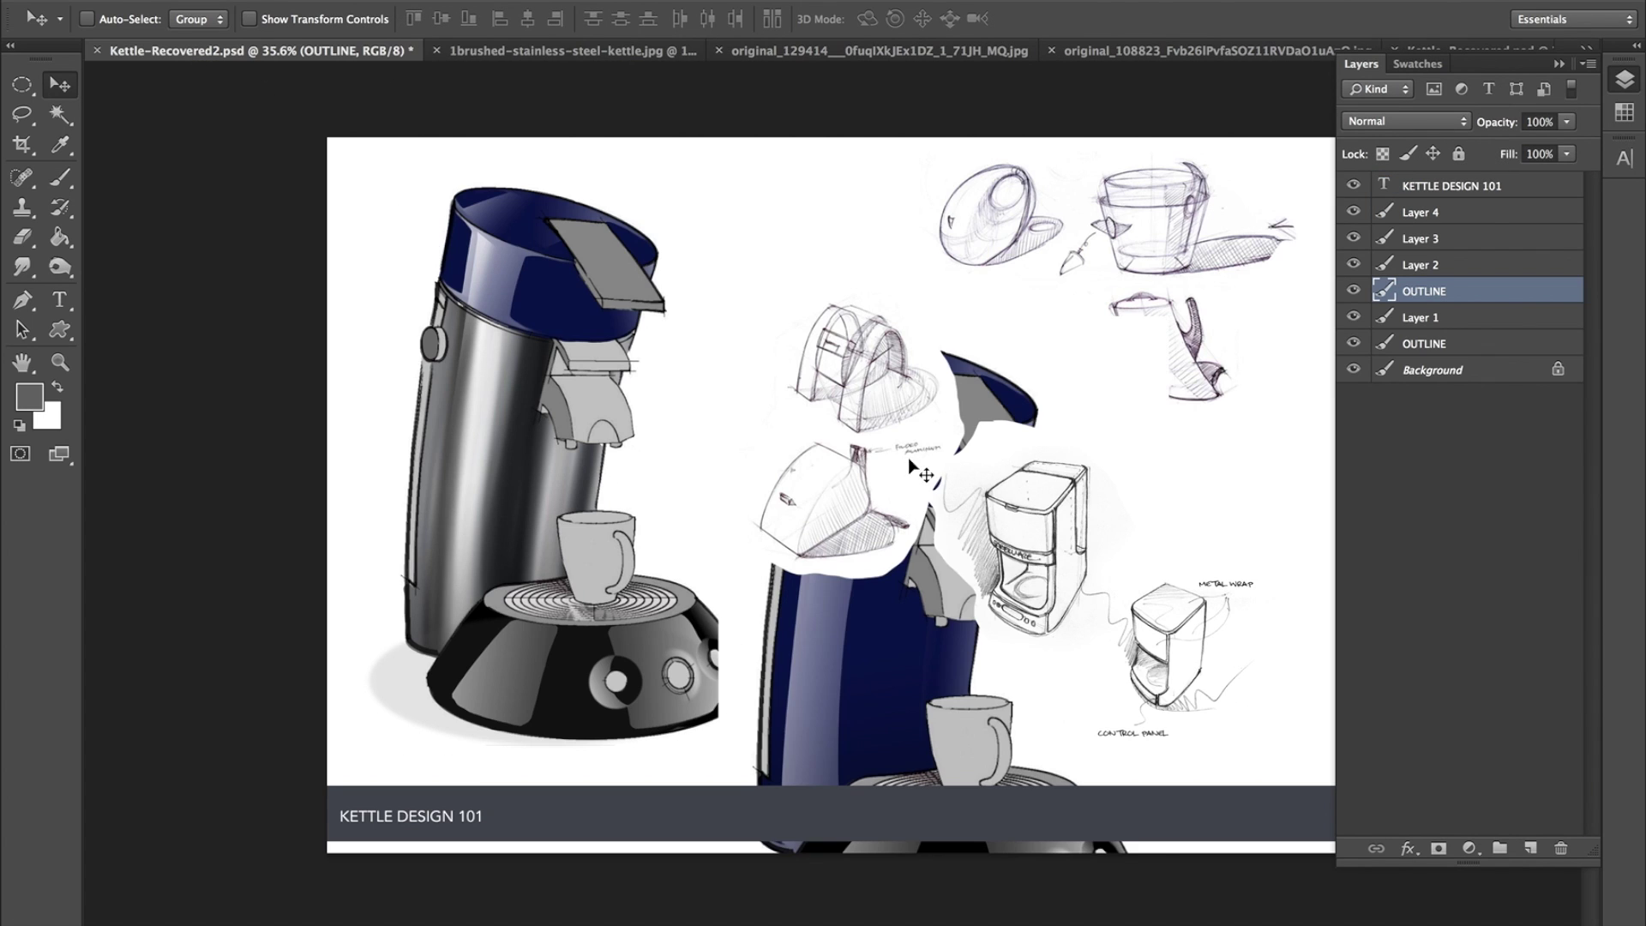
pyautogui.moveTo(906, 614); pyautogui.dragTo(885, 388)
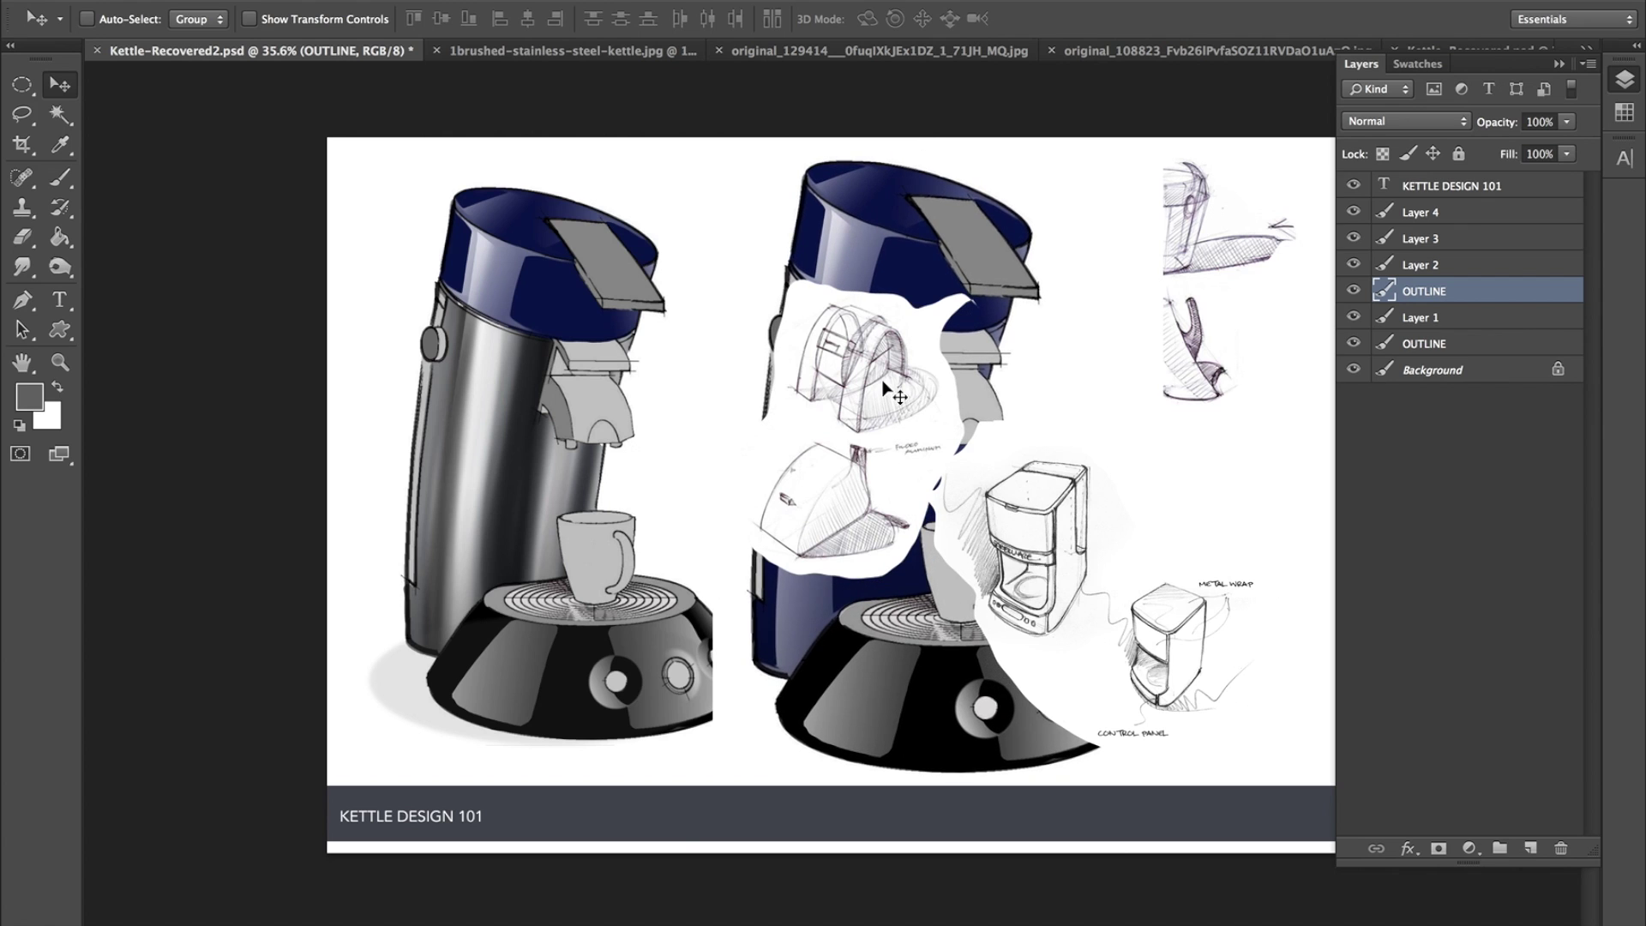
# Scale the blue machine copy down to less than half its size and place it beside the large machine's base.
pyautogui.hotkey('ctrl', 't')
pyautogui.moveTo(1154, 127); pyautogui.dragTo(874, 496)
pyautogui.press('Return')
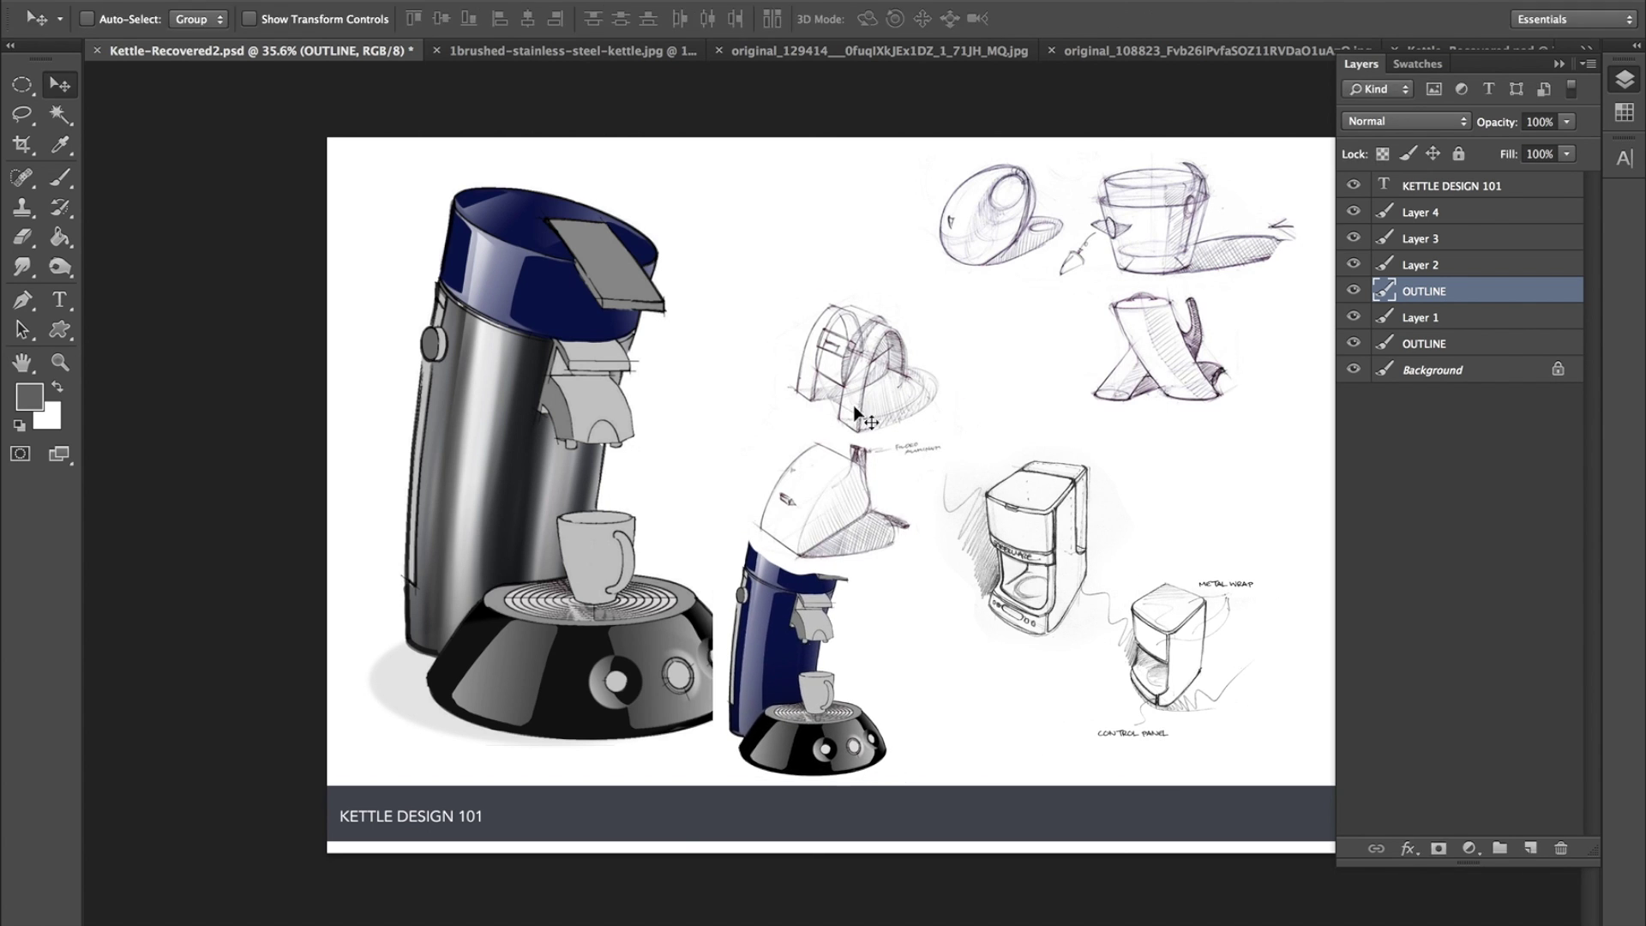
pyautogui.moveTo(806, 641); pyautogui.dragTo(898, 598)
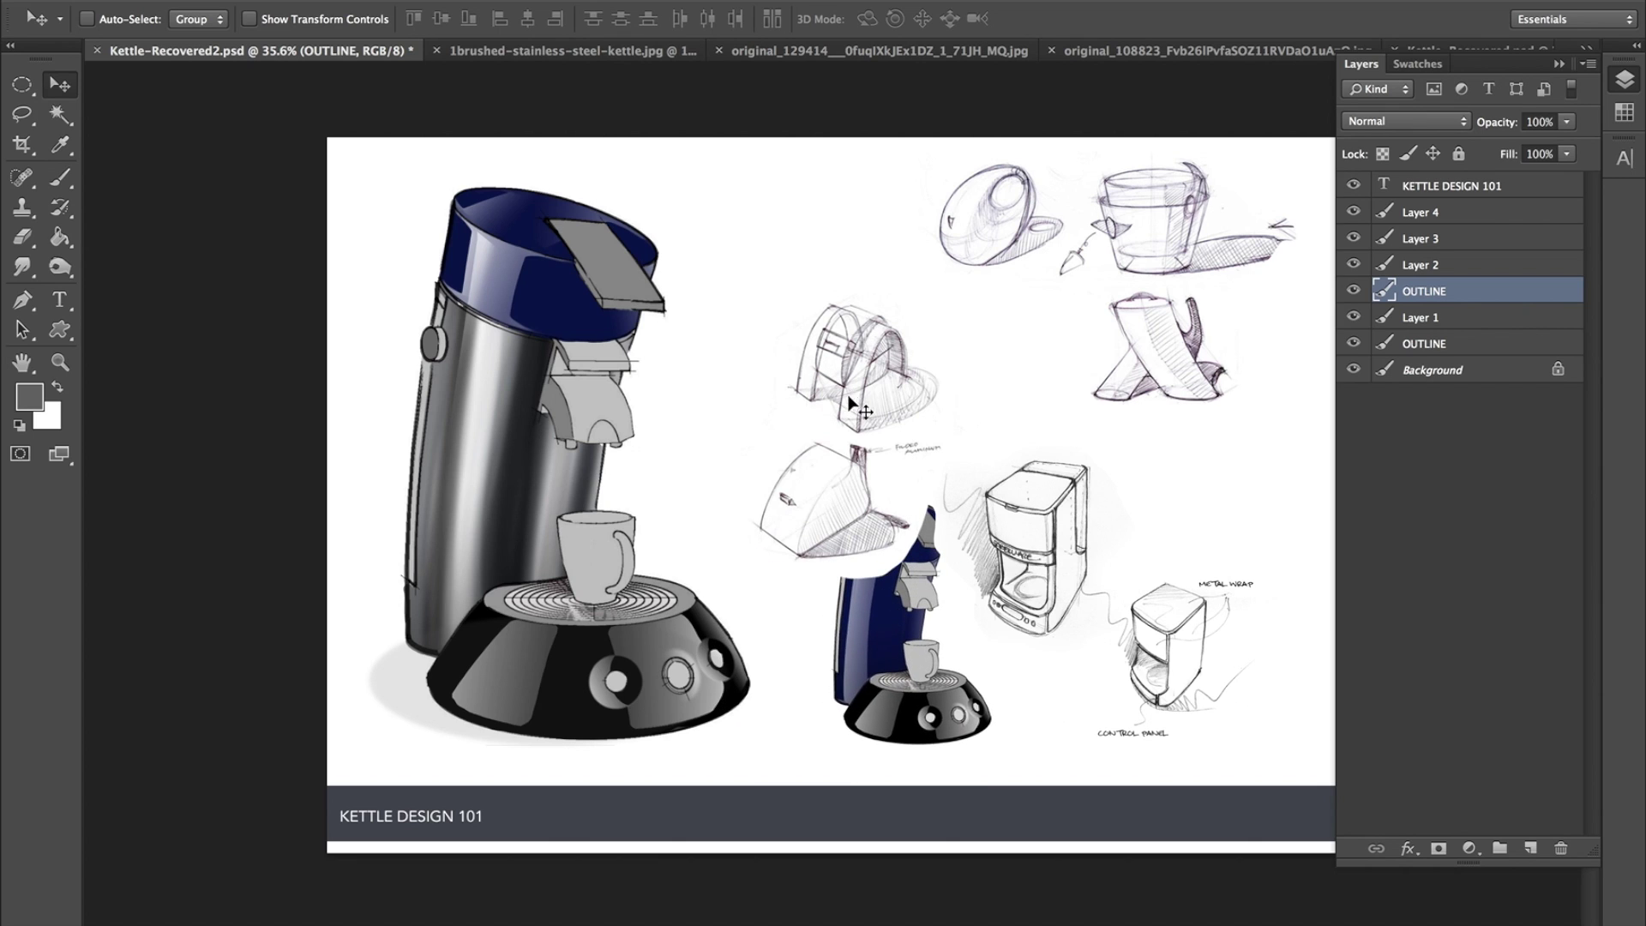
# Move the Layer 2 toaster-like sketches up and left, and shift the Layer 3 coffee maker sketches right, clearing space around the blue machine.
pyautogui.rightClick(841, 344)
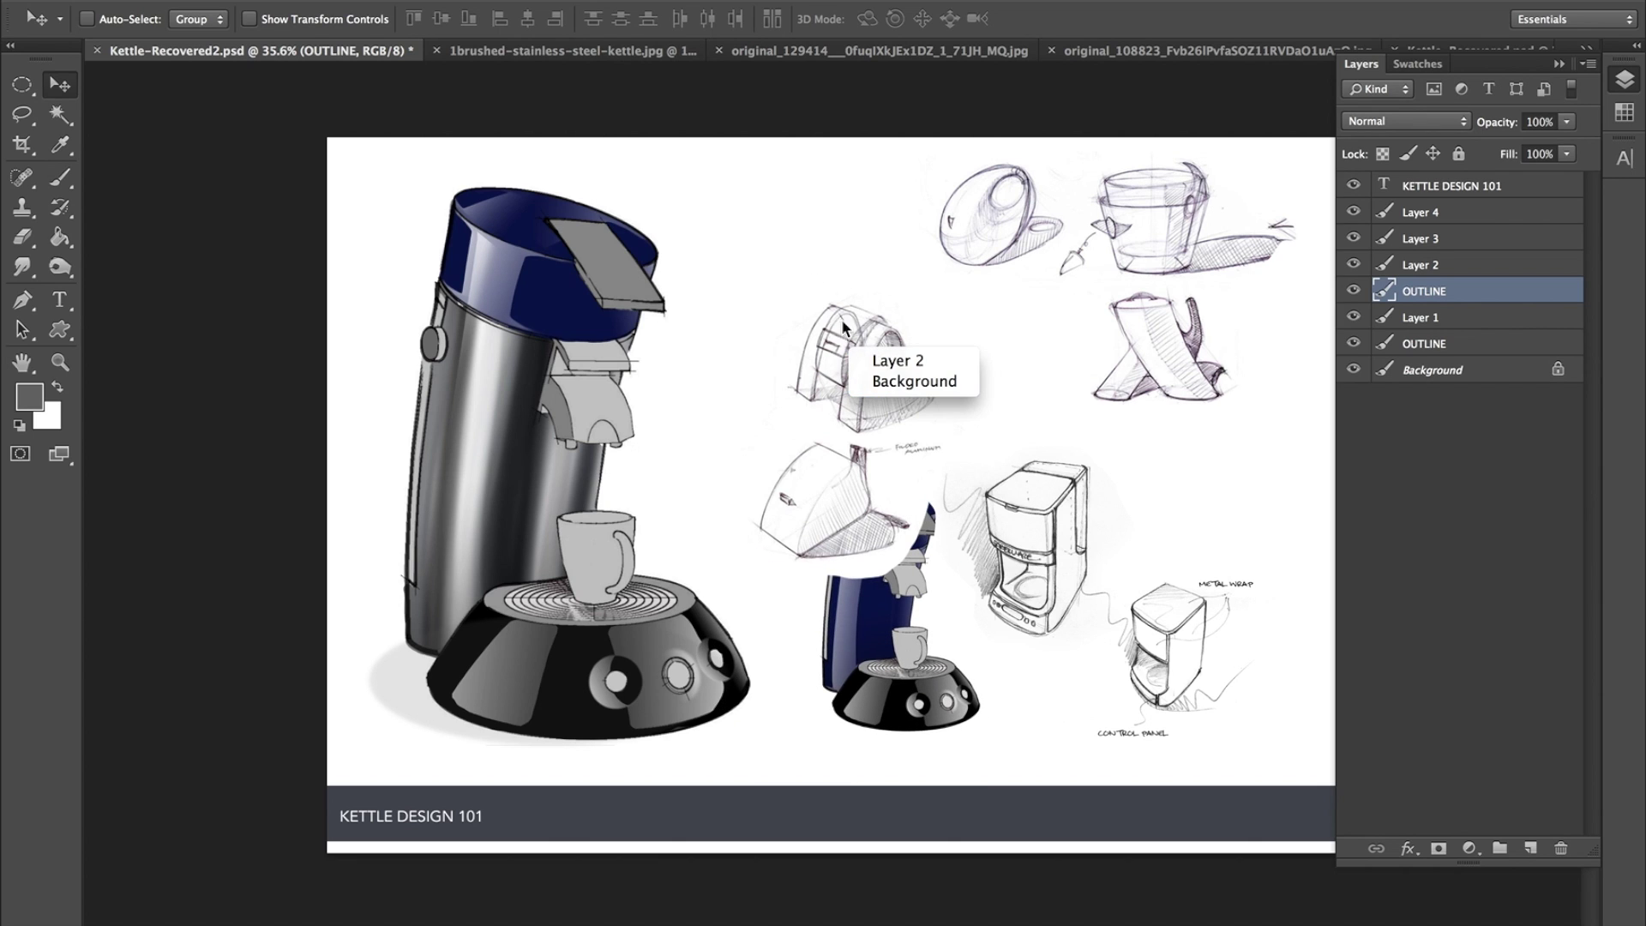
pyautogui.click(856, 339)
pyautogui.moveTo(857, 340)
pyautogui.mouseDown()
pyautogui.moveTo(827, 257)
pyautogui.moveTo(868, 371)
pyautogui.moveTo(811, 273)
pyautogui.mouseUp()
pyautogui.rightClick(870, 369)
pyautogui.click(891, 369)
pyautogui.rightClick(1073, 547)
pyautogui.click(1082, 540)
pyautogui.moveTo(1050, 535); pyautogui.dragTo(1118, 527)
# Reposition the small blue machine up and right, between the large machine and the coffee maker sketches.
pyautogui.rightClick(880, 653)
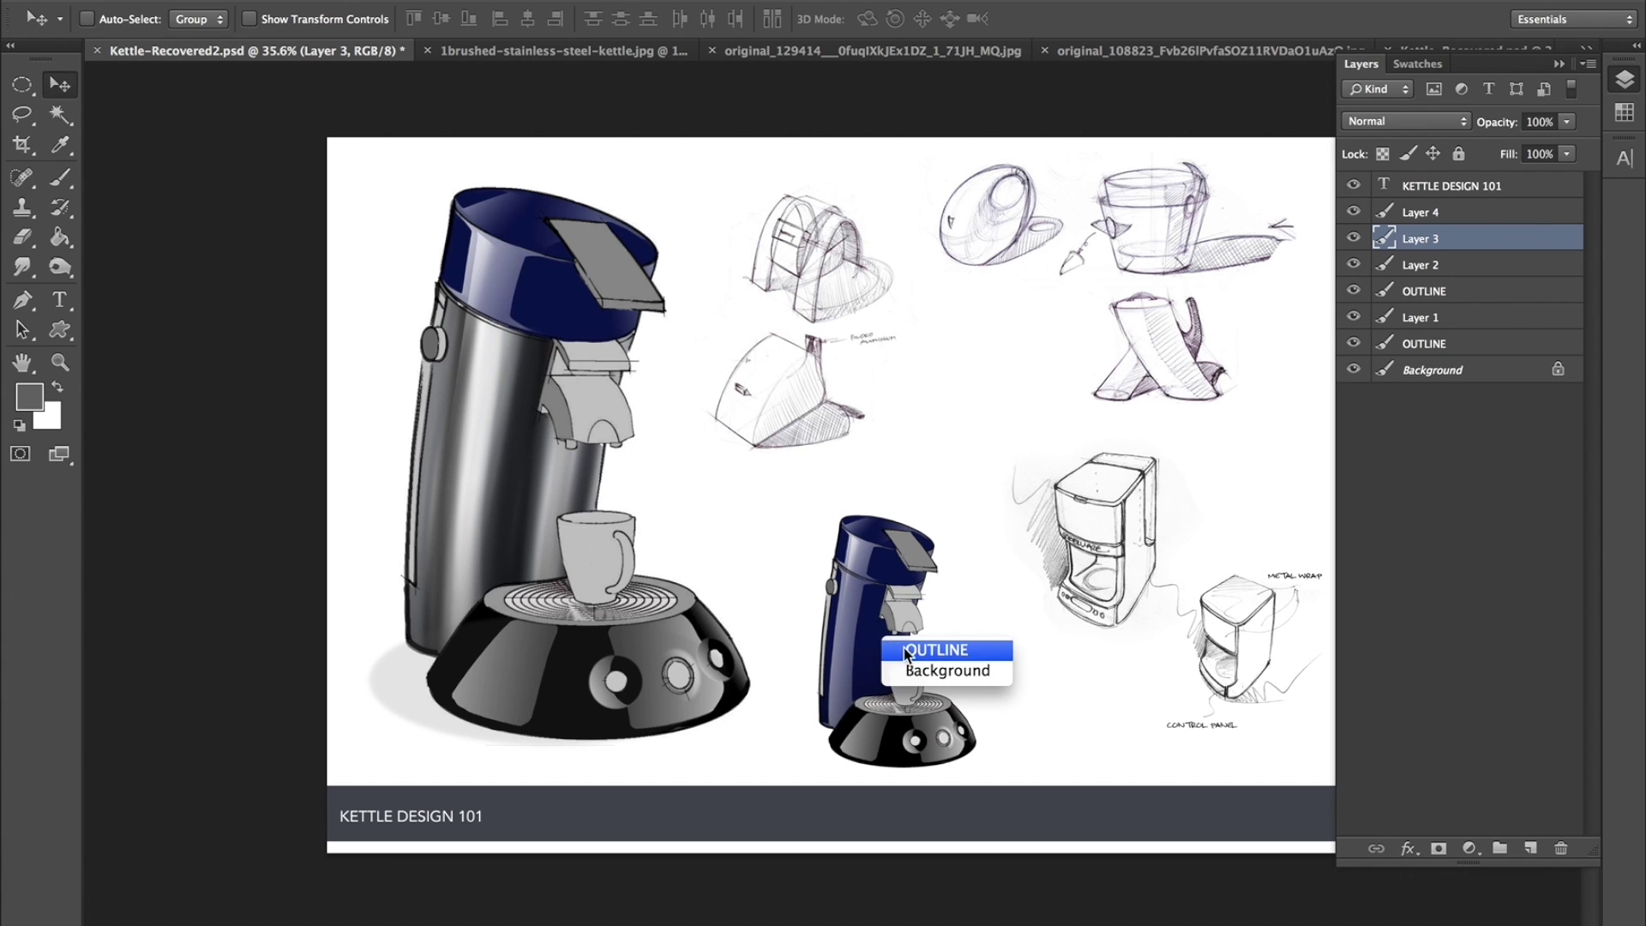
pyautogui.click(896, 650)
pyautogui.moveTo(896, 650); pyautogui.dragTo(934, 607)
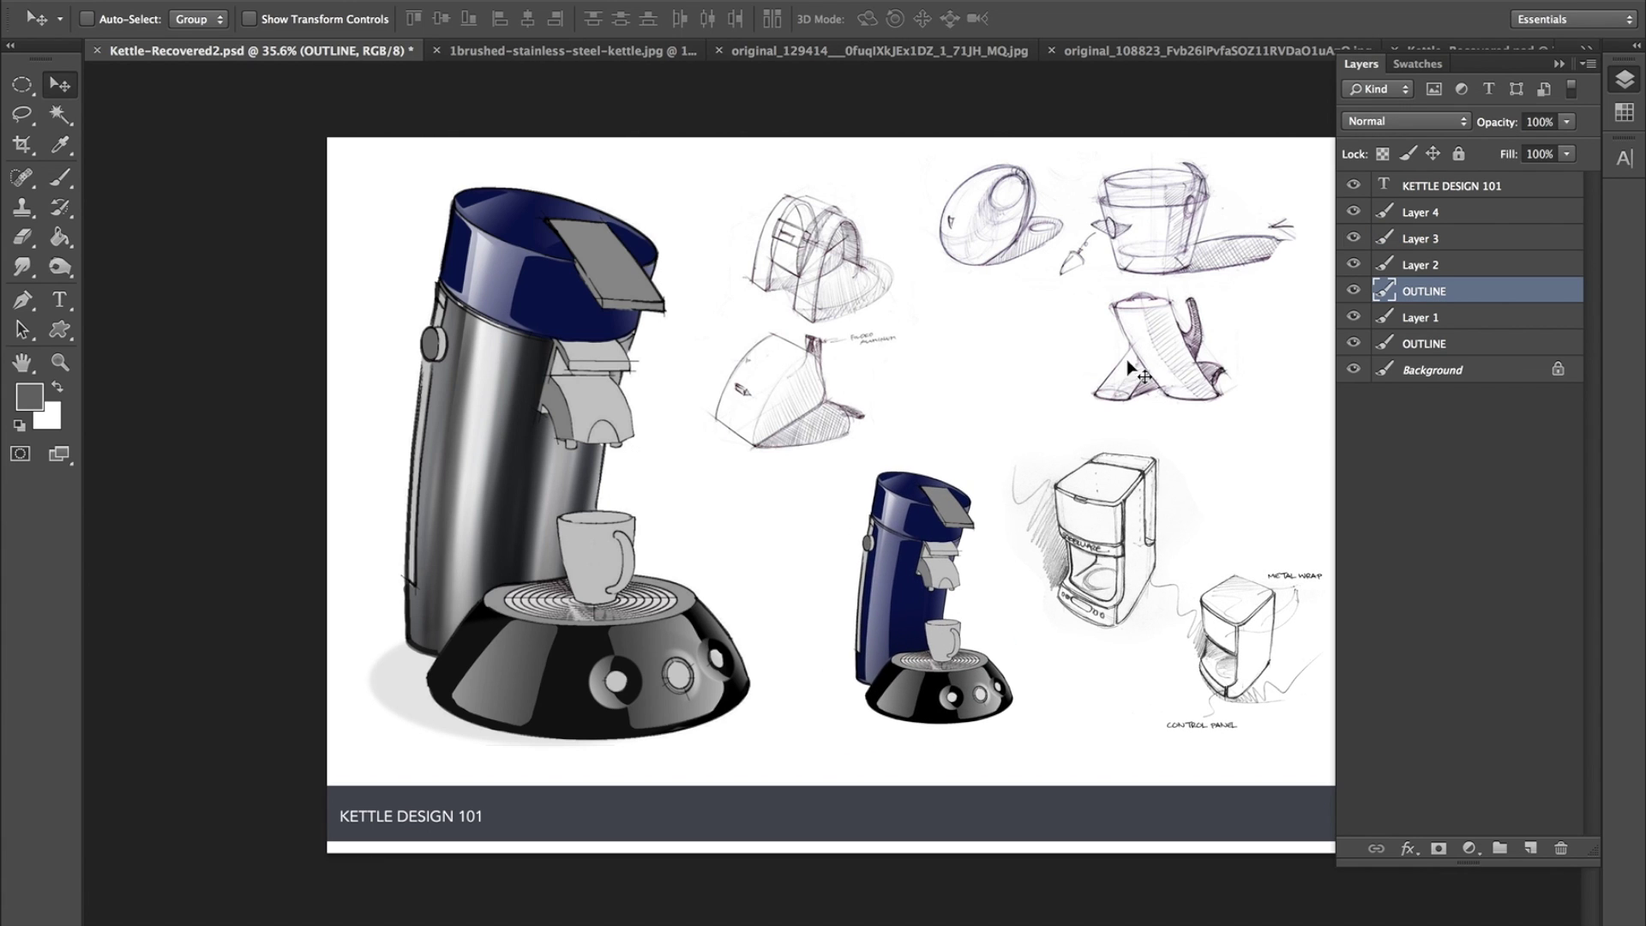
# Return to the original Kettle-Recovered.psd document and show its layers.
pyautogui.click(1120, 49)
pyautogui.click(835, 51)
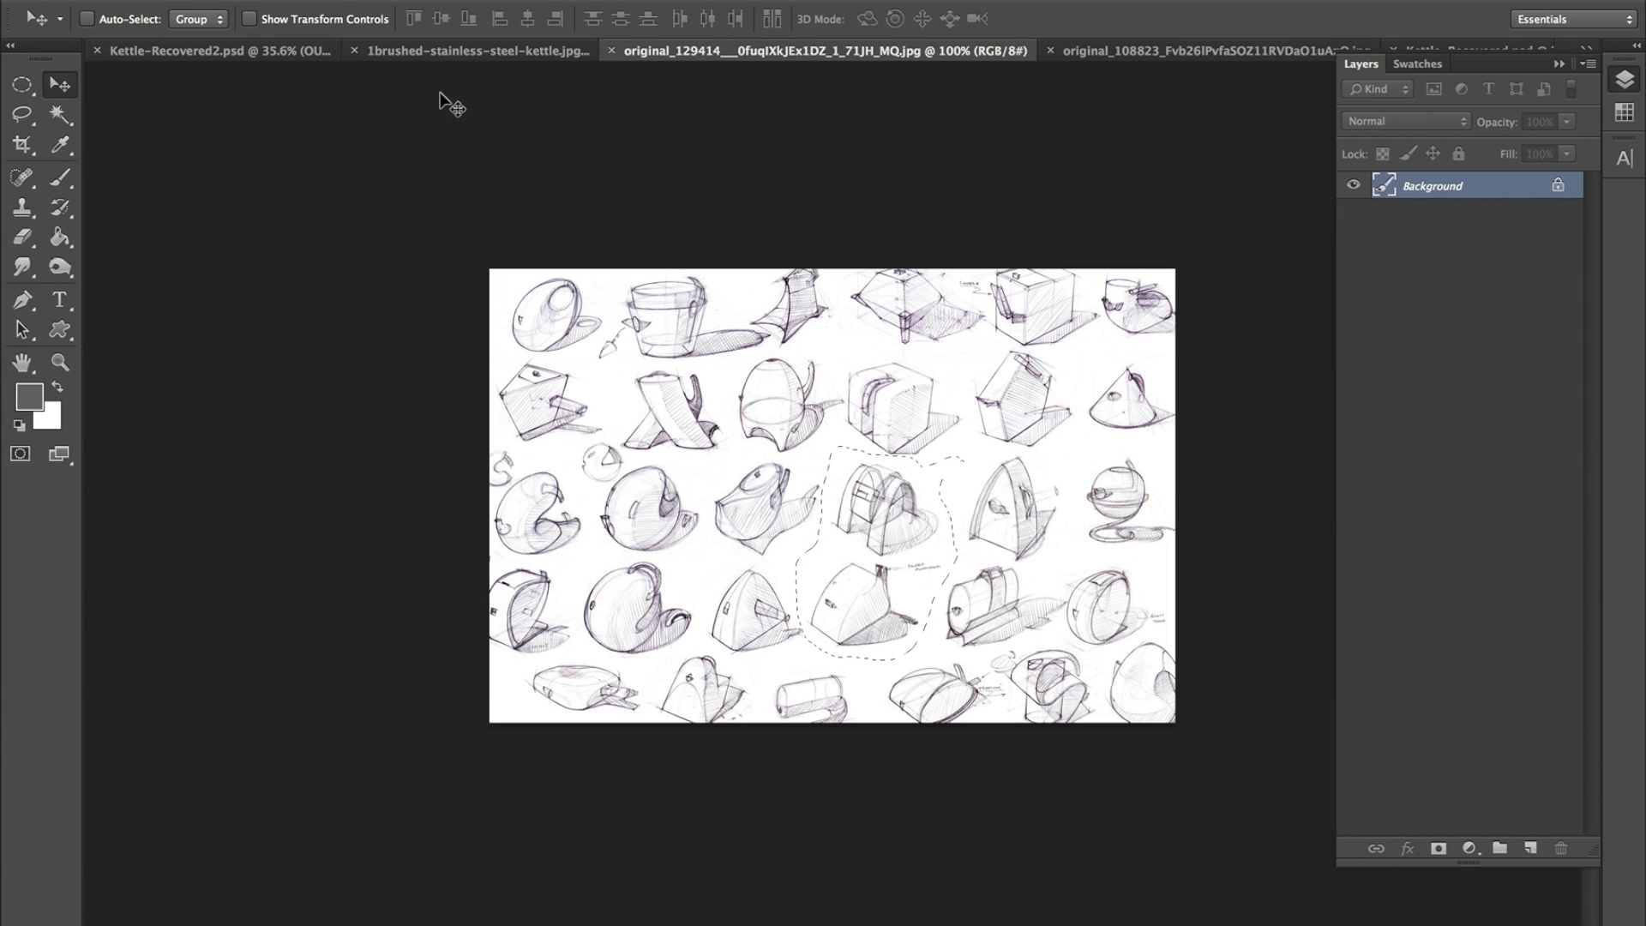
pyautogui.click(446, 52)
pyautogui.click(1623, 80)
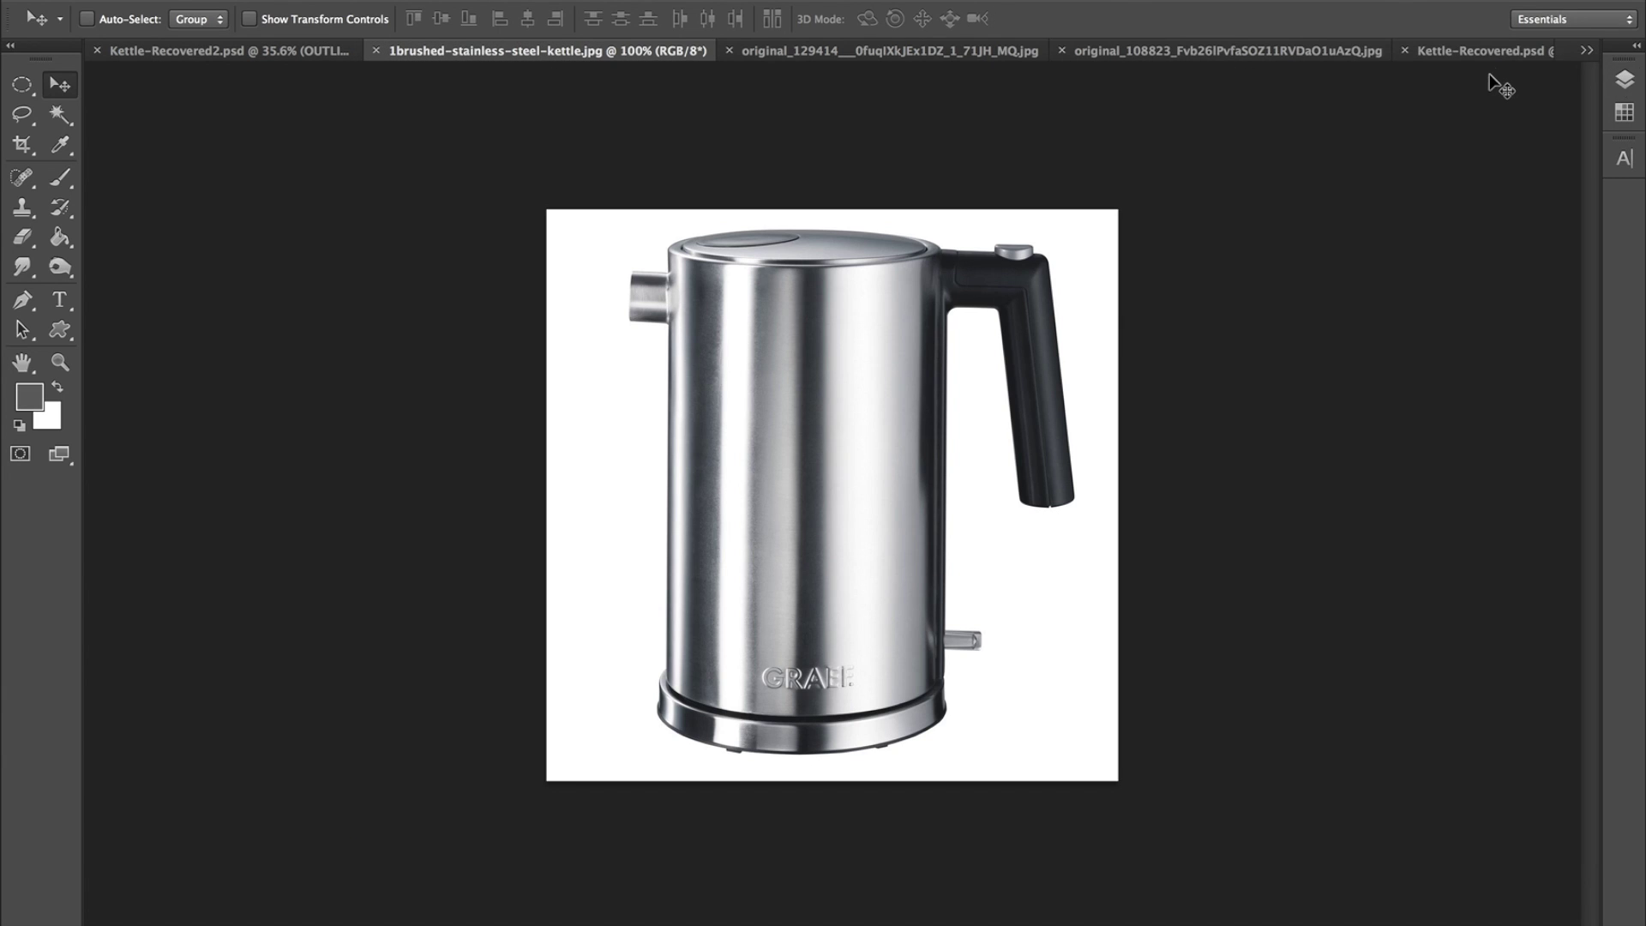
pyautogui.click(1491, 51)
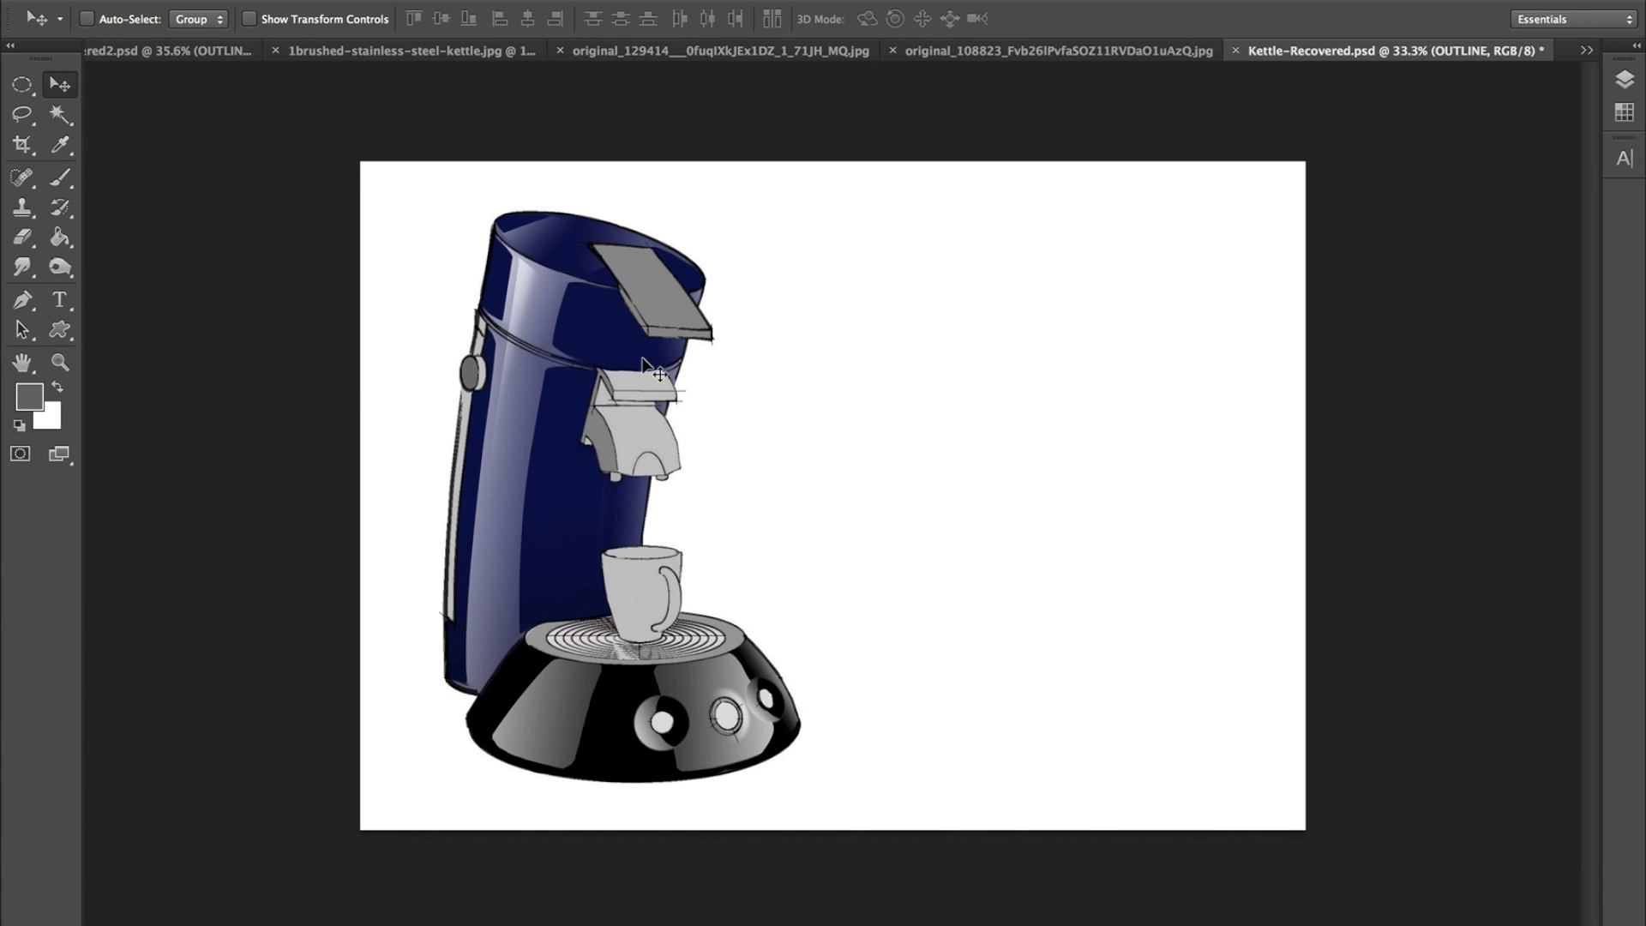
pyautogui.click(1624, 79)
# Identify the layer holding the blue body by toggling MAIN CASE BACK and MAIN CASE FRONT, and select MAIN CASE FRONT.
pyautogui.rightClick(559, 478)
pyautogui.click(600, 485)
pyautogui.click(1415, 658)
pyautogui.click(1354, 659)
pyautogui.click(1354, 658)
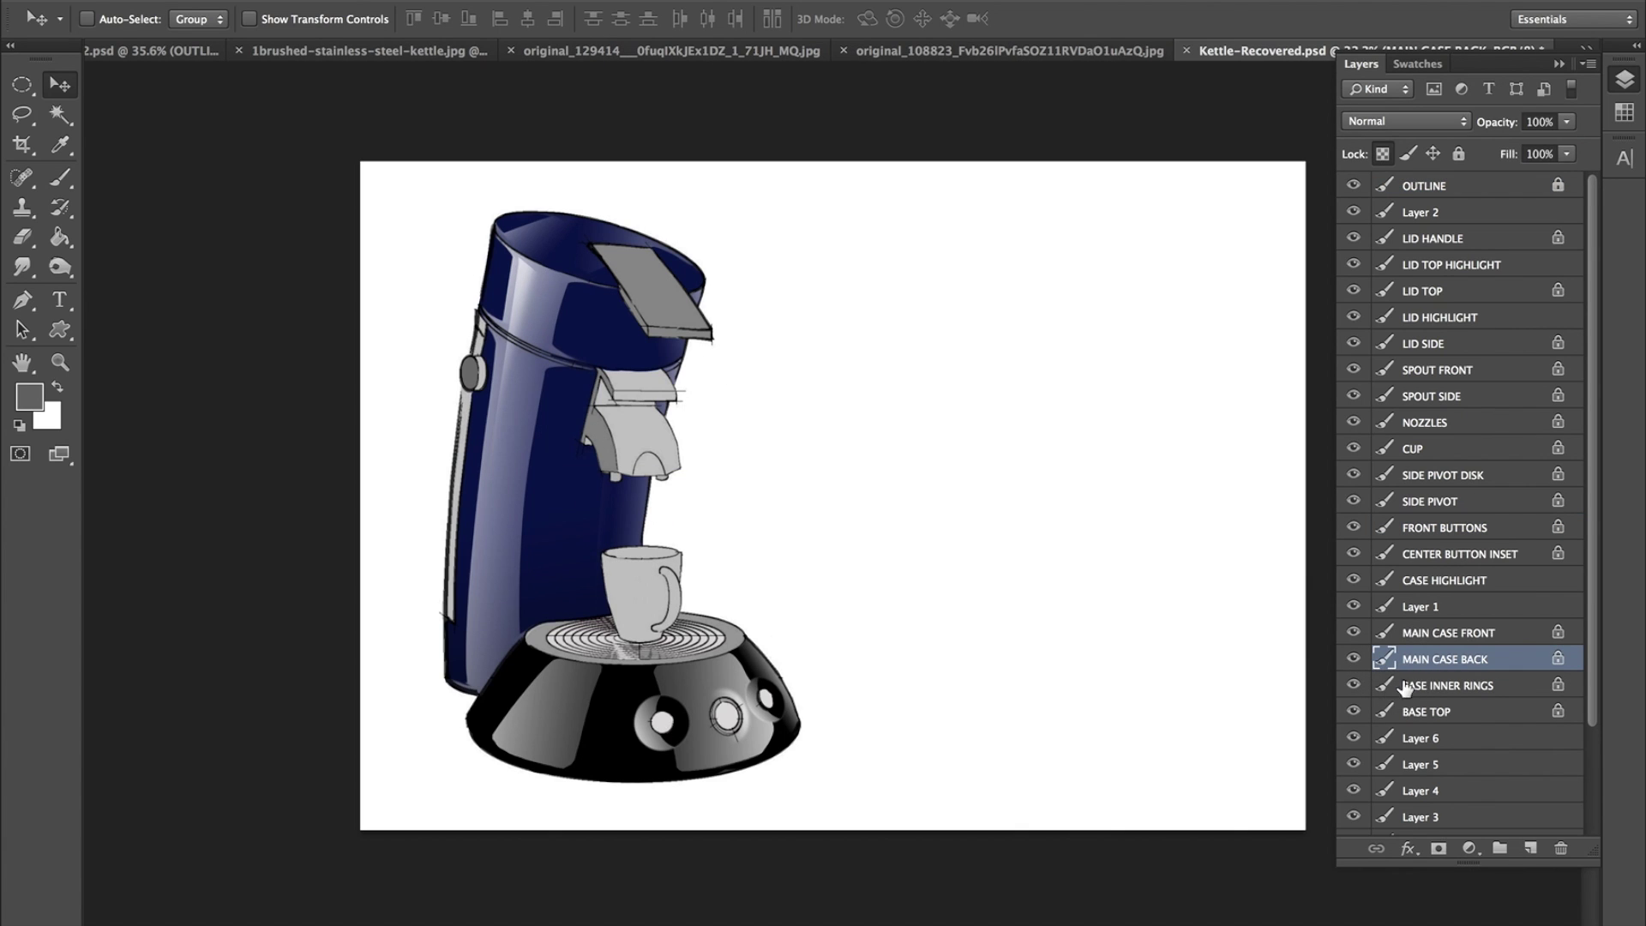
pyautogui.click(1353, 660)
pyautogui.click(1353, 660)
pyautogui.click(1354, 633)
pyautogui.click(1353, 632)
pyautogui.click(1449, 634)
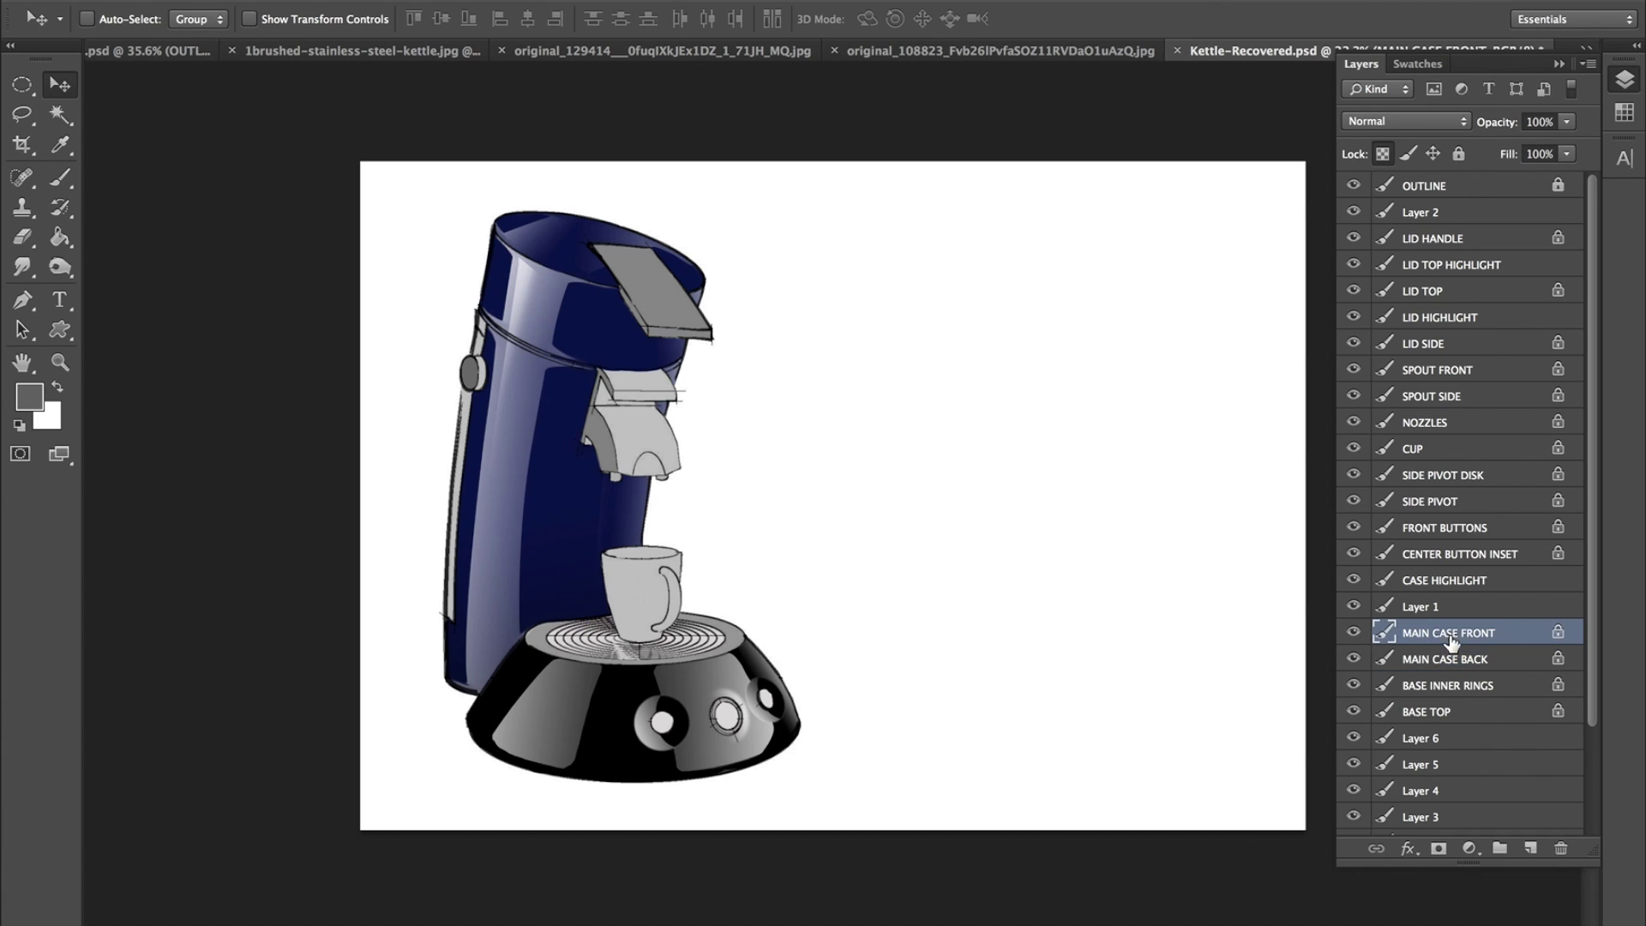
# Recolour the MAIN CASE FRONT layer from blue to dark green with Hue/Saturation, shifting the hue and slightly raising the saturation.
pyautogui.click(283, 0)
pyautogui.moveTo(354, 39)
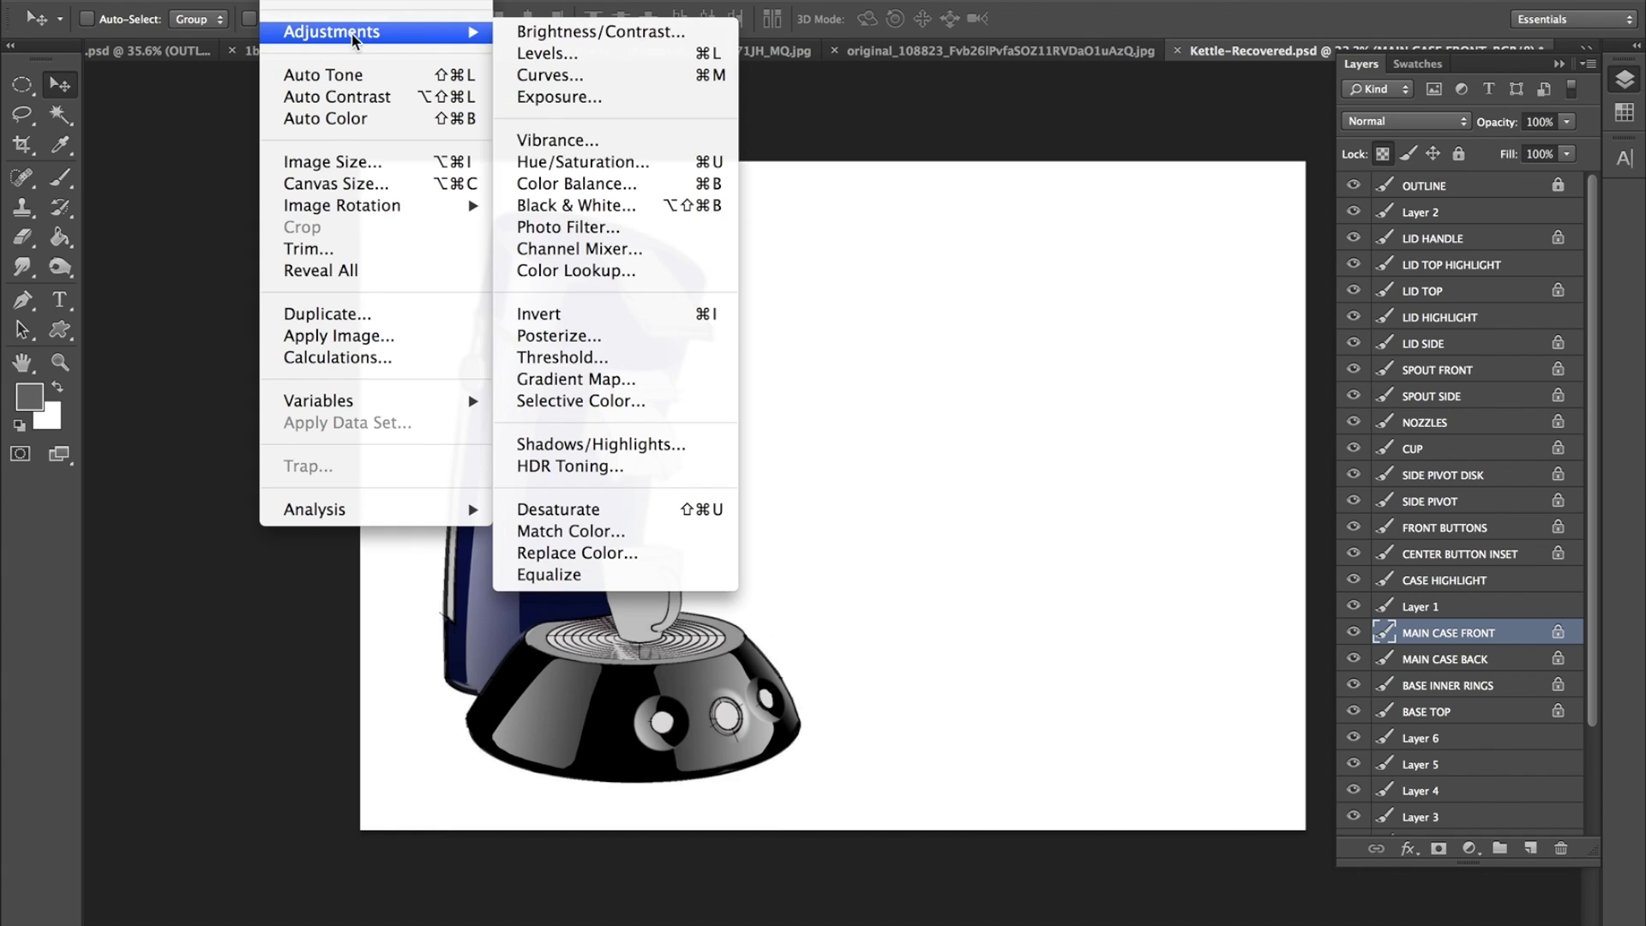
pyautogui.click(677, 162)
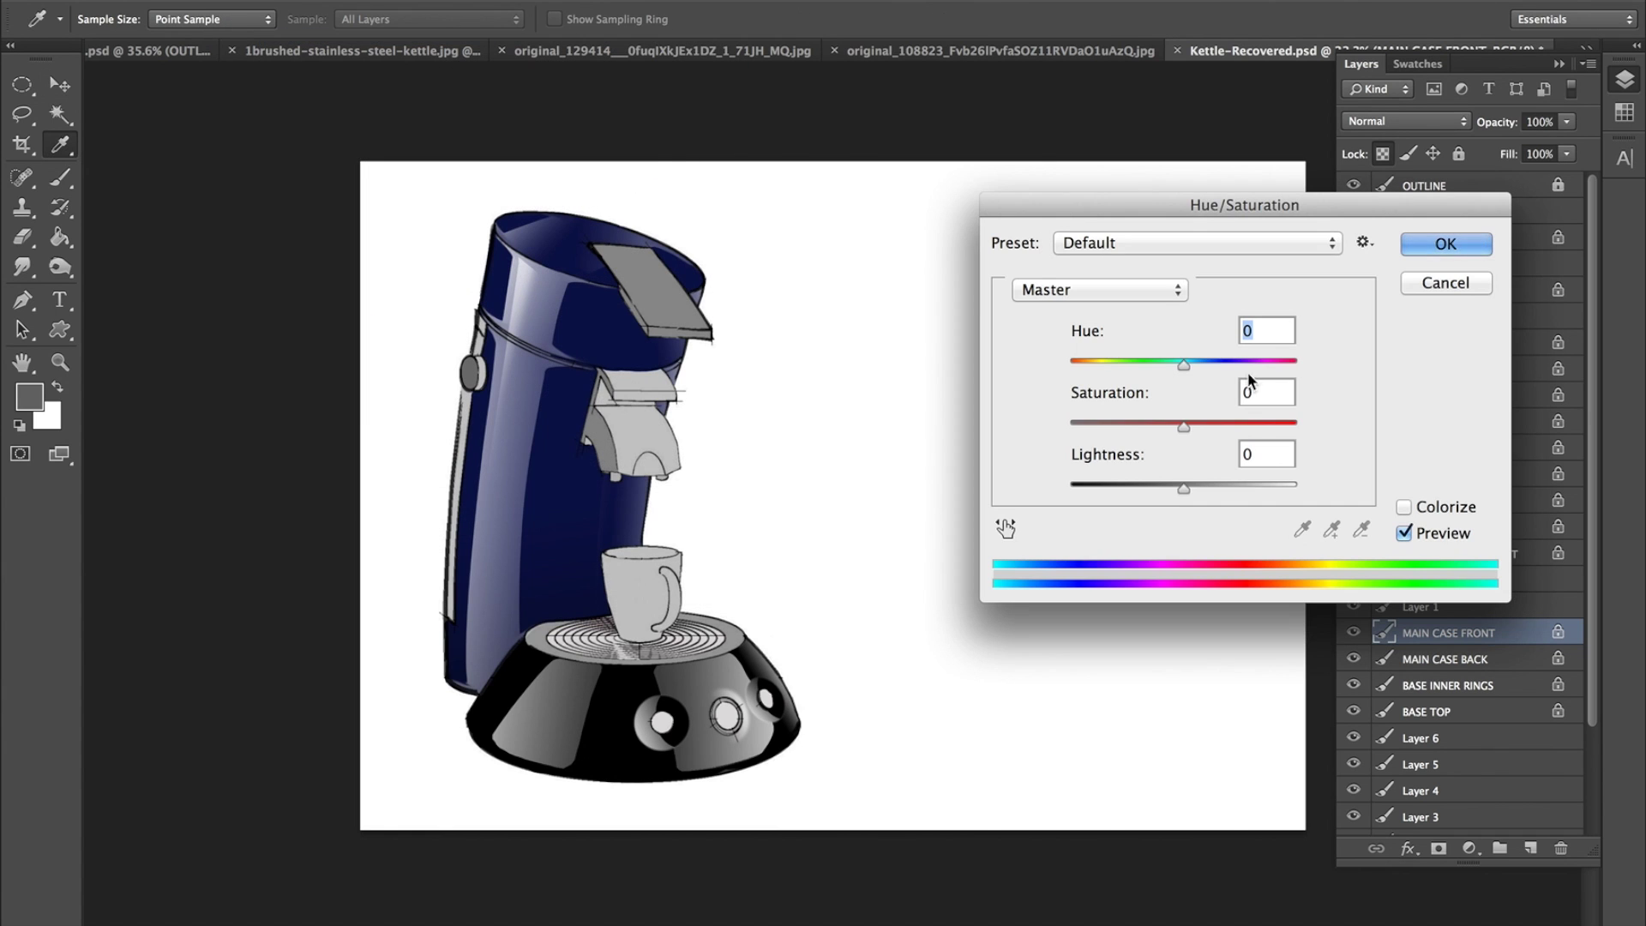
pyautogui.moveTo(1180, 364); pyautogui.dragTo(1102, 369)
pyautogui.moveTo(1194, 425)
pyautogui.mouseDown()
pyautogui.moveTo(1246, 424)
pyautogui.moveTo(1215, 429)
pyautogui.mouseUp()
pyautogui.click(1445, 244)
pyautogui.press('v')
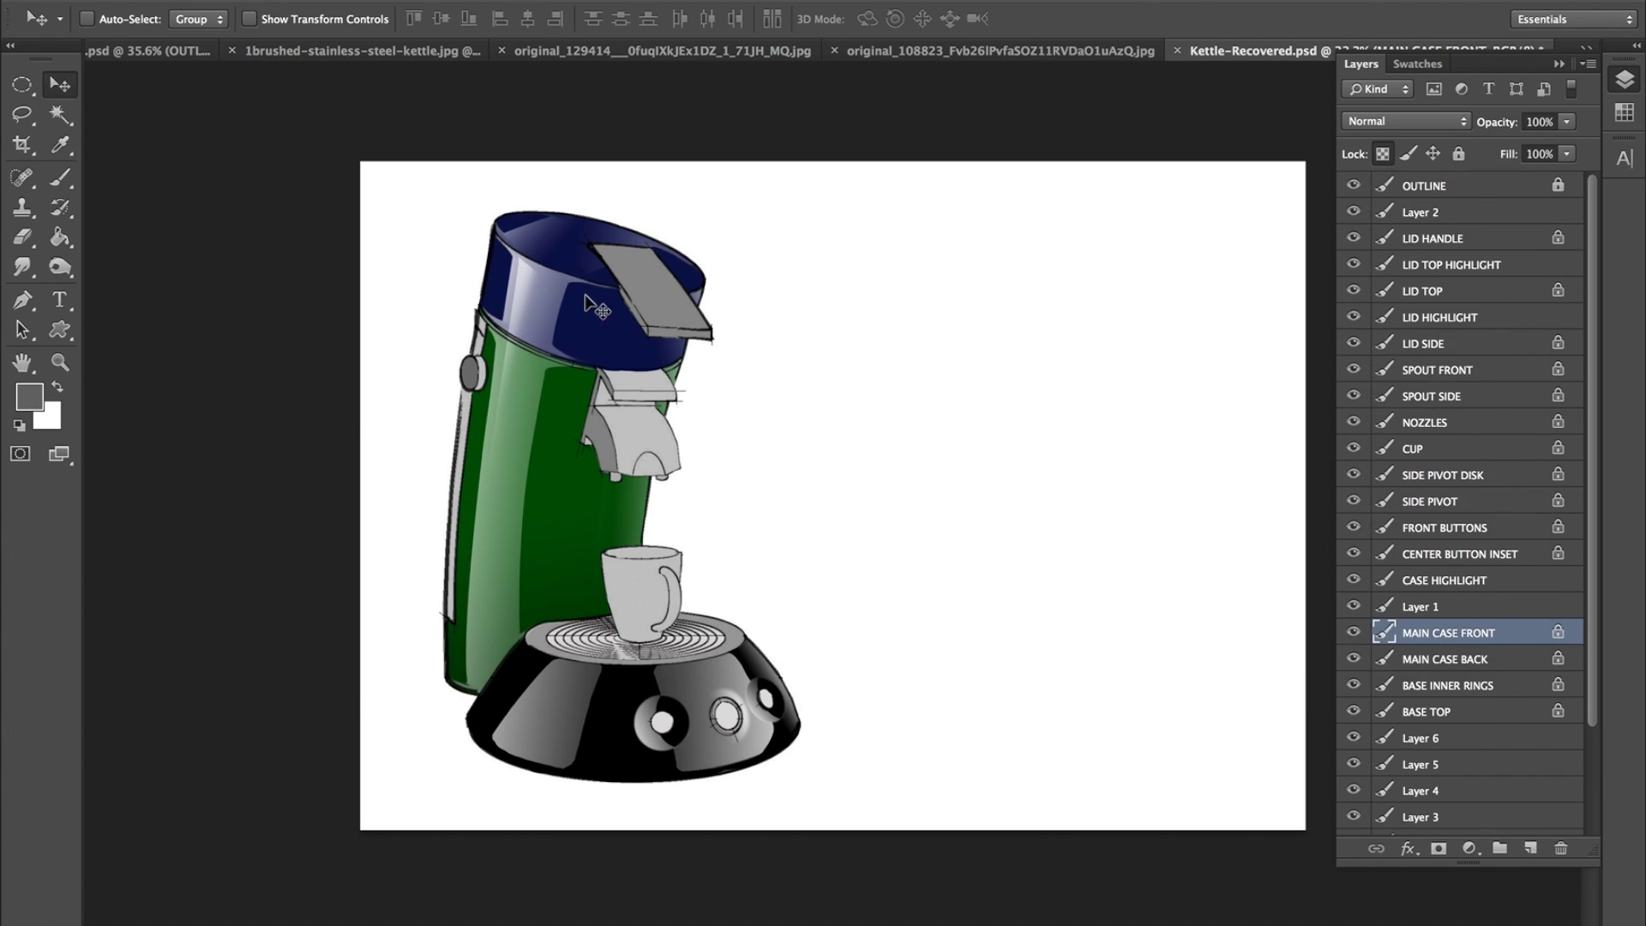
# Select the LID SIDE layer and shift its hue to green with Hue/Saturation to match the body.
pyautogui.rightClick(561, 332)
pyautogui.click(609, 323)
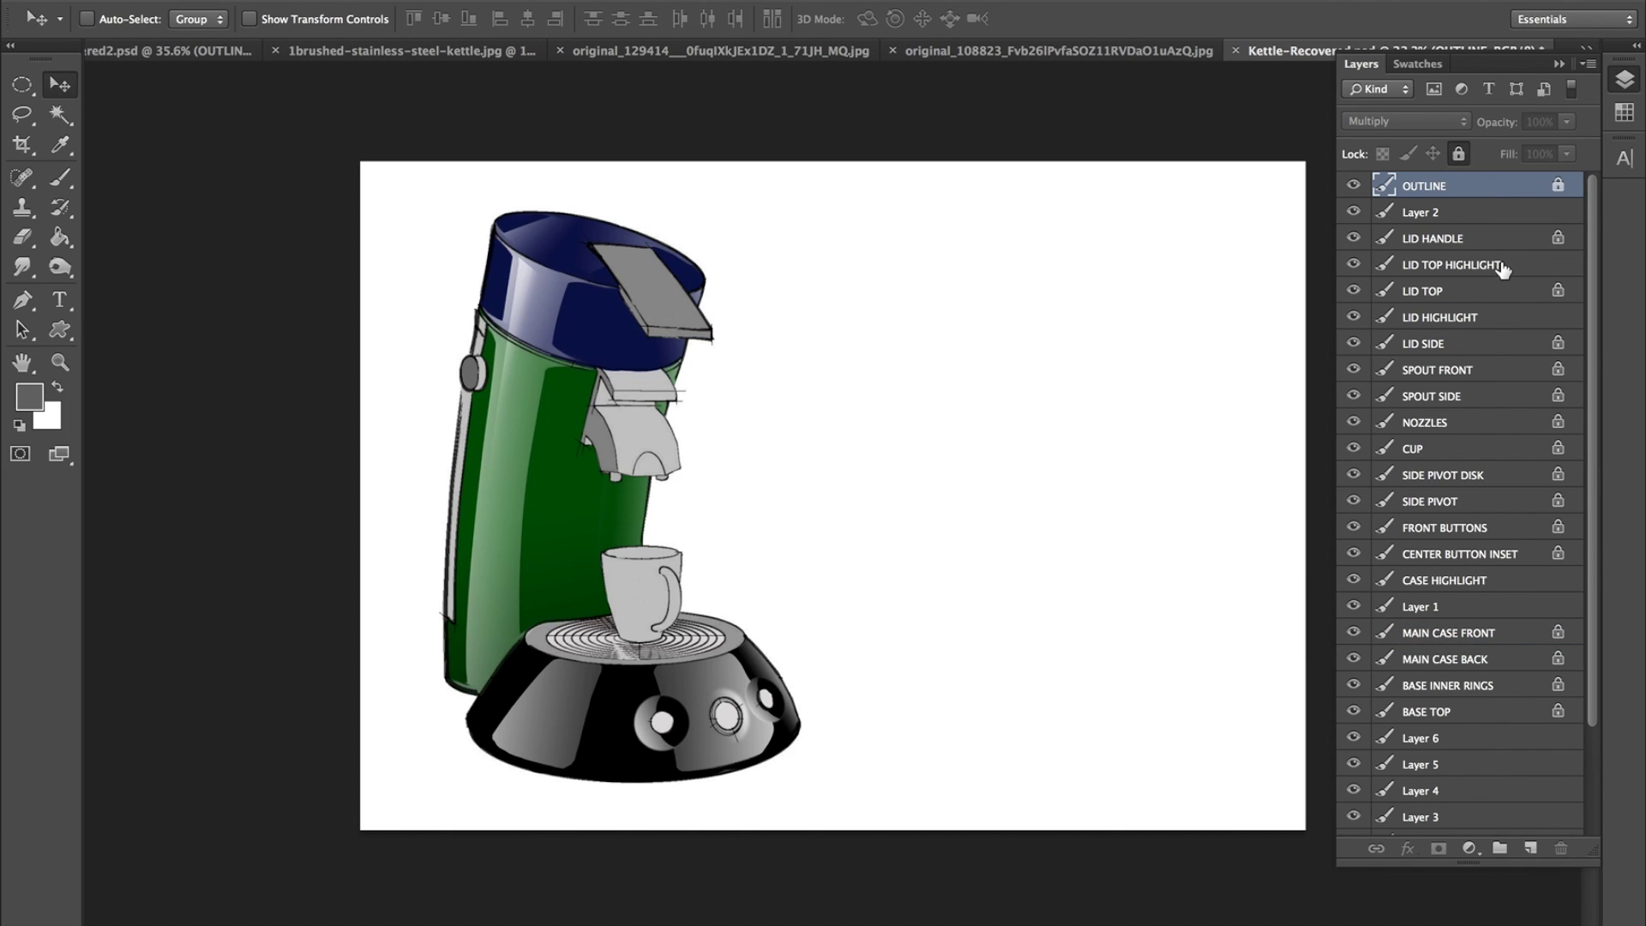
pyautogui.click(1476, 319)
pyautogui.click(1478, 344)
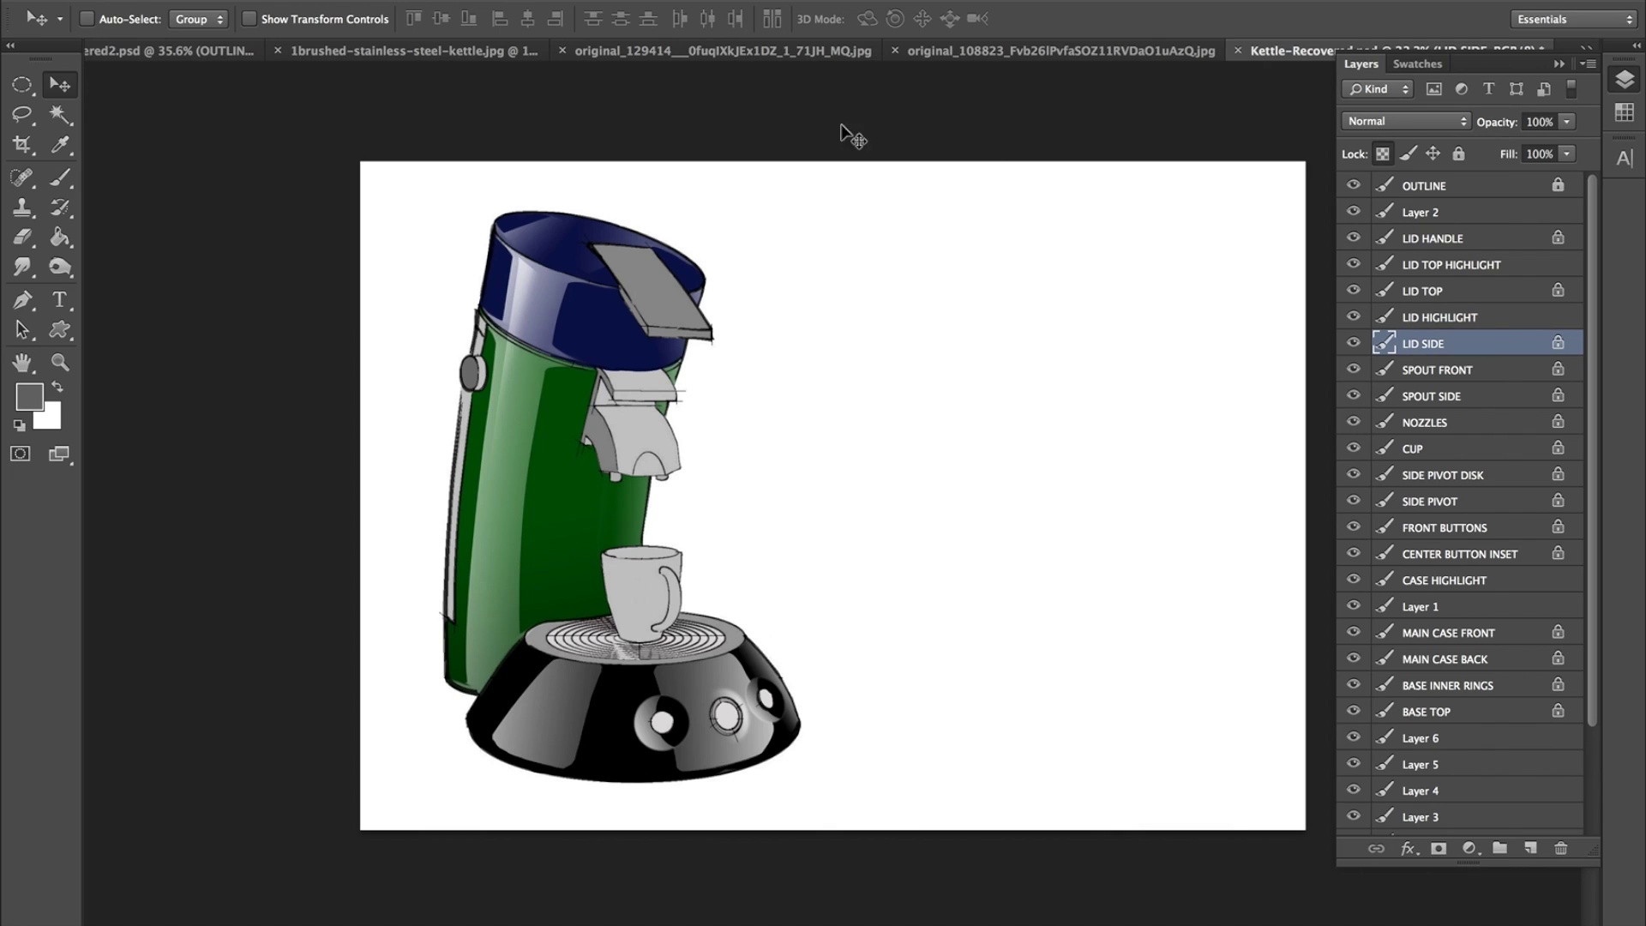
pyautogui.hotkey('ctrl', 'u')
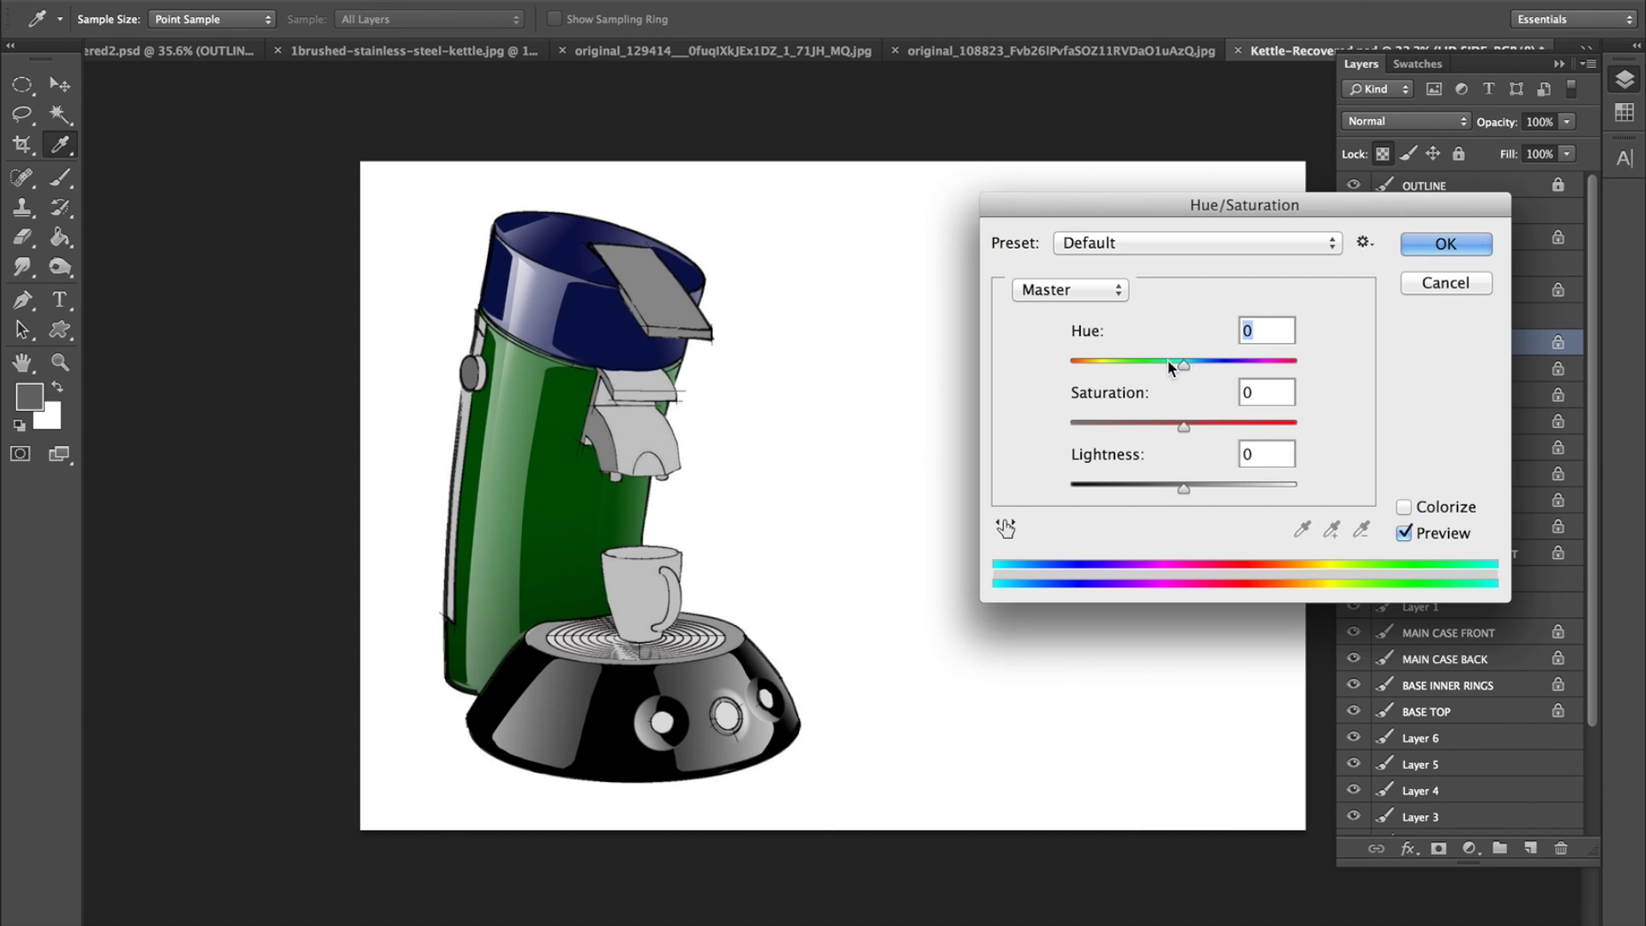
pyautogui.moveTo(1183, 369); pyautogui.dragTo(1103, 385)
pyautogui.click(1458, 244)
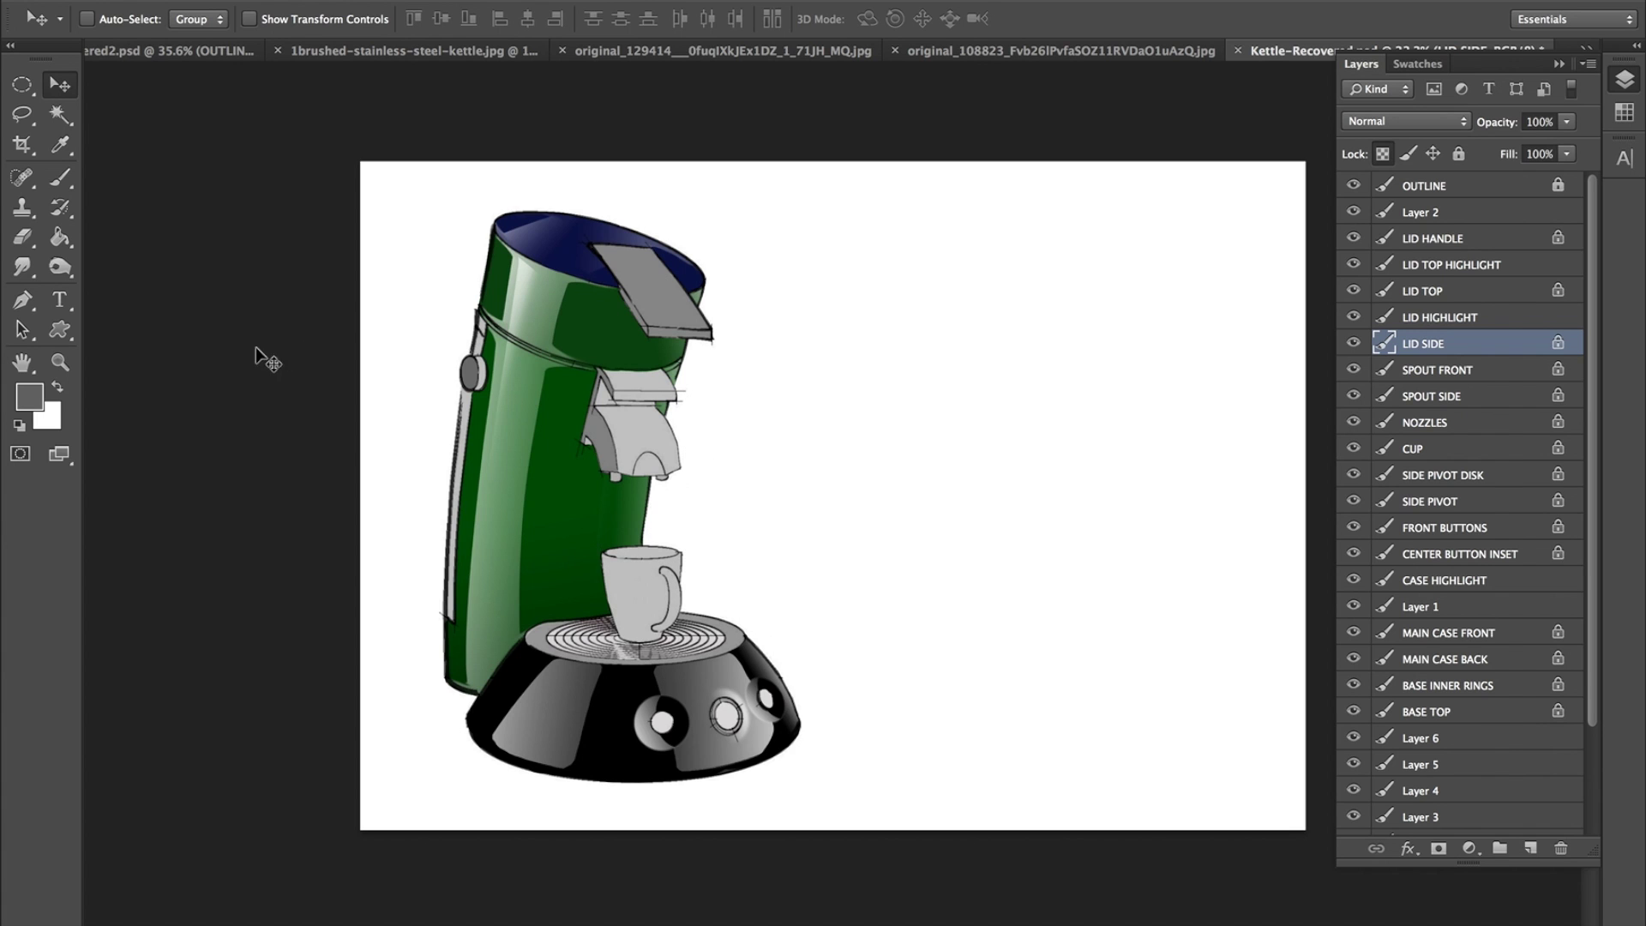
# Switch to the Inspo for Finishes folder in Finder.
pyautogui.press('super+m')
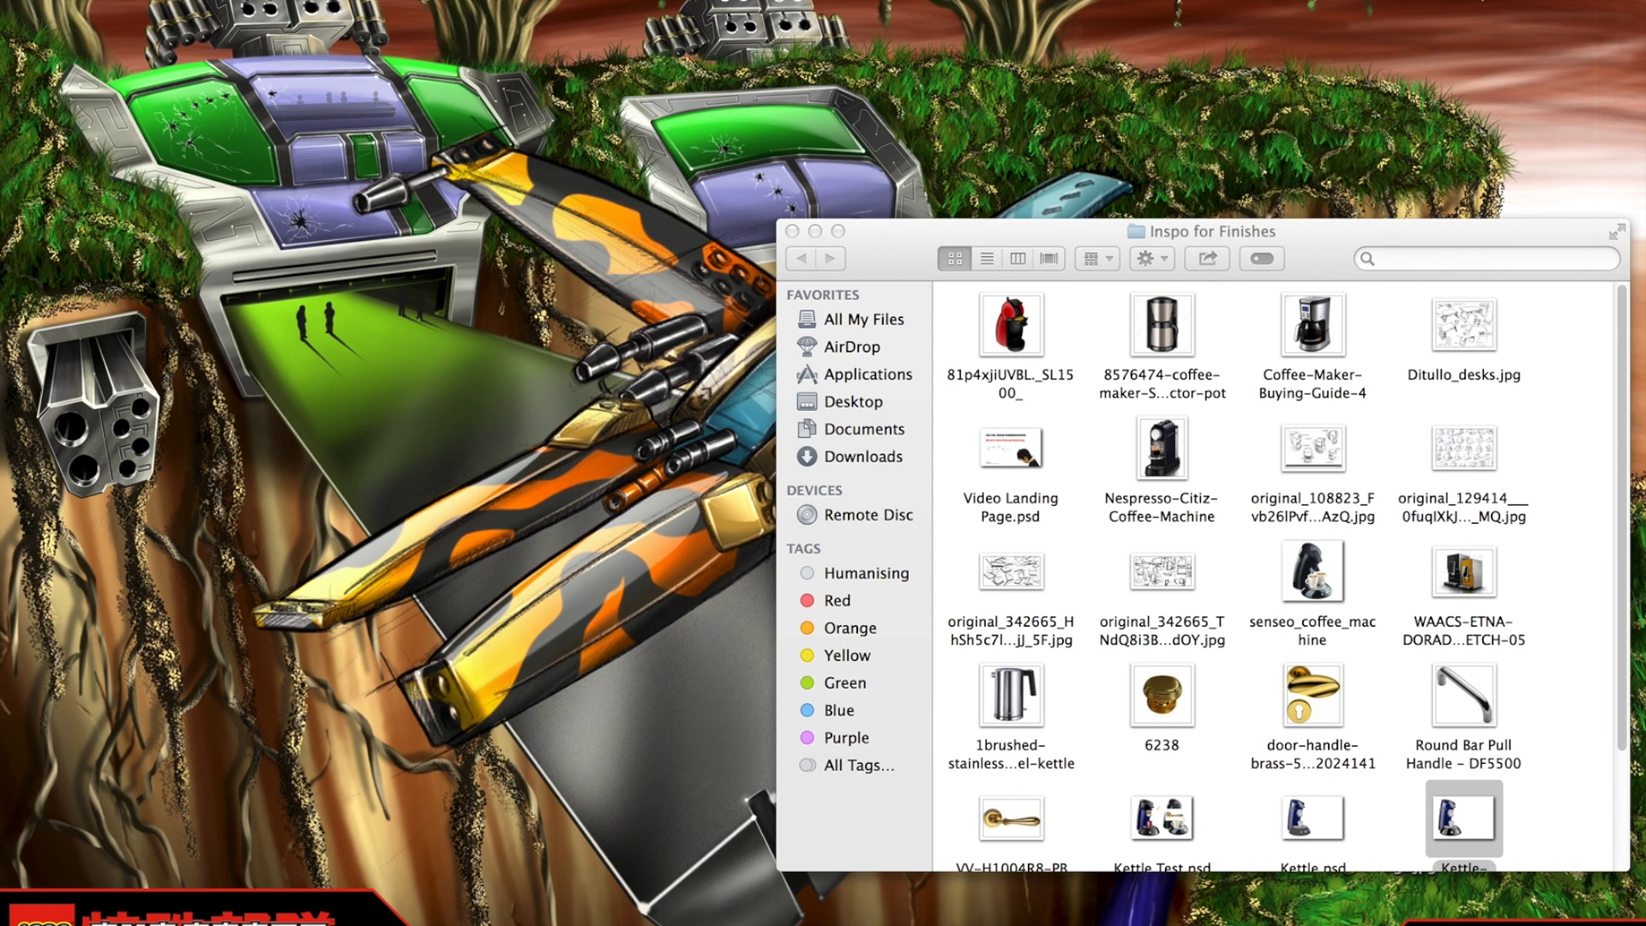